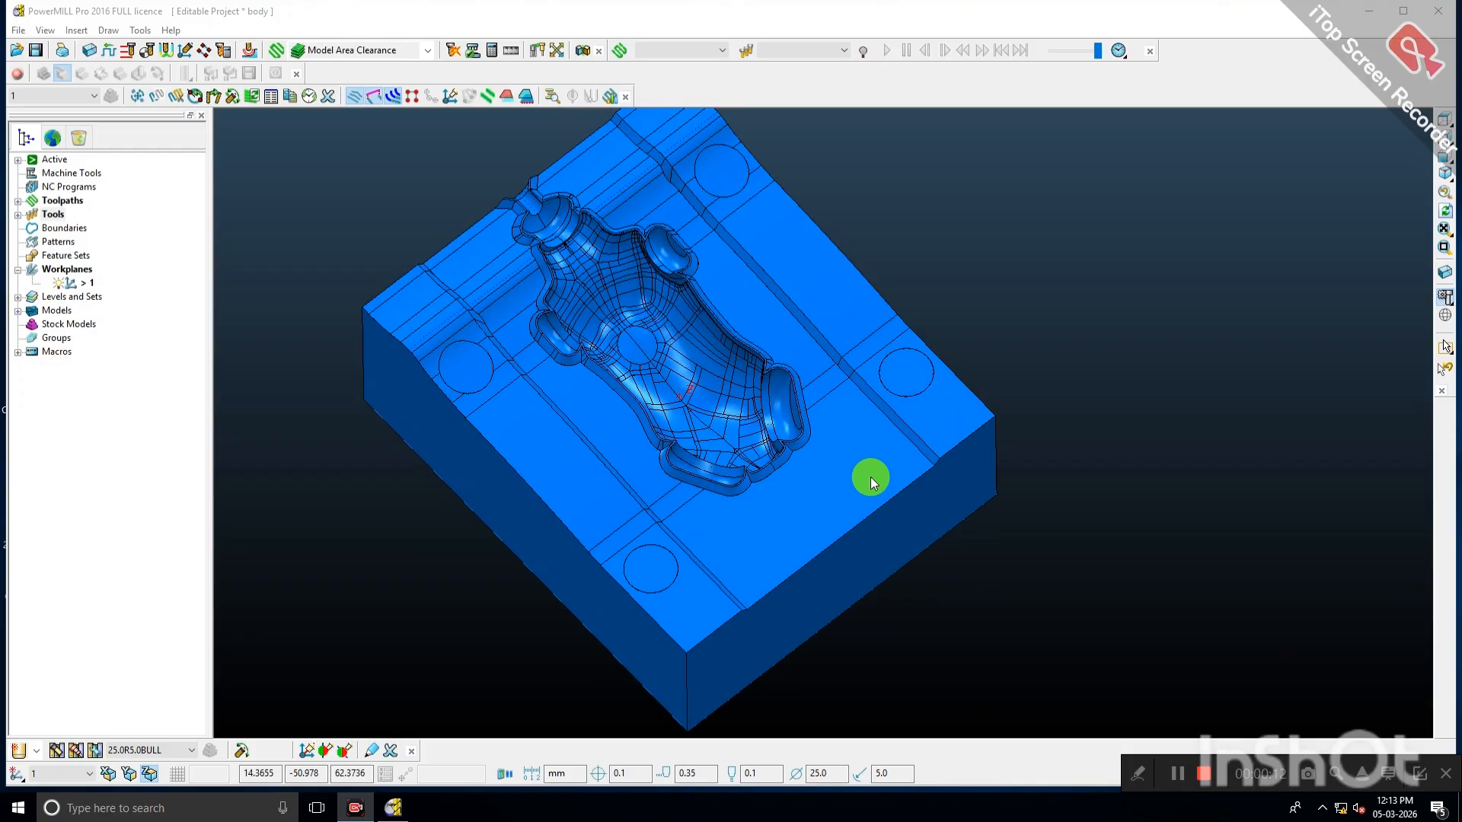
Examine the mould block and its cavity from several angles, including a side view along the X axis.
scroll(873, 480, "down", 2)
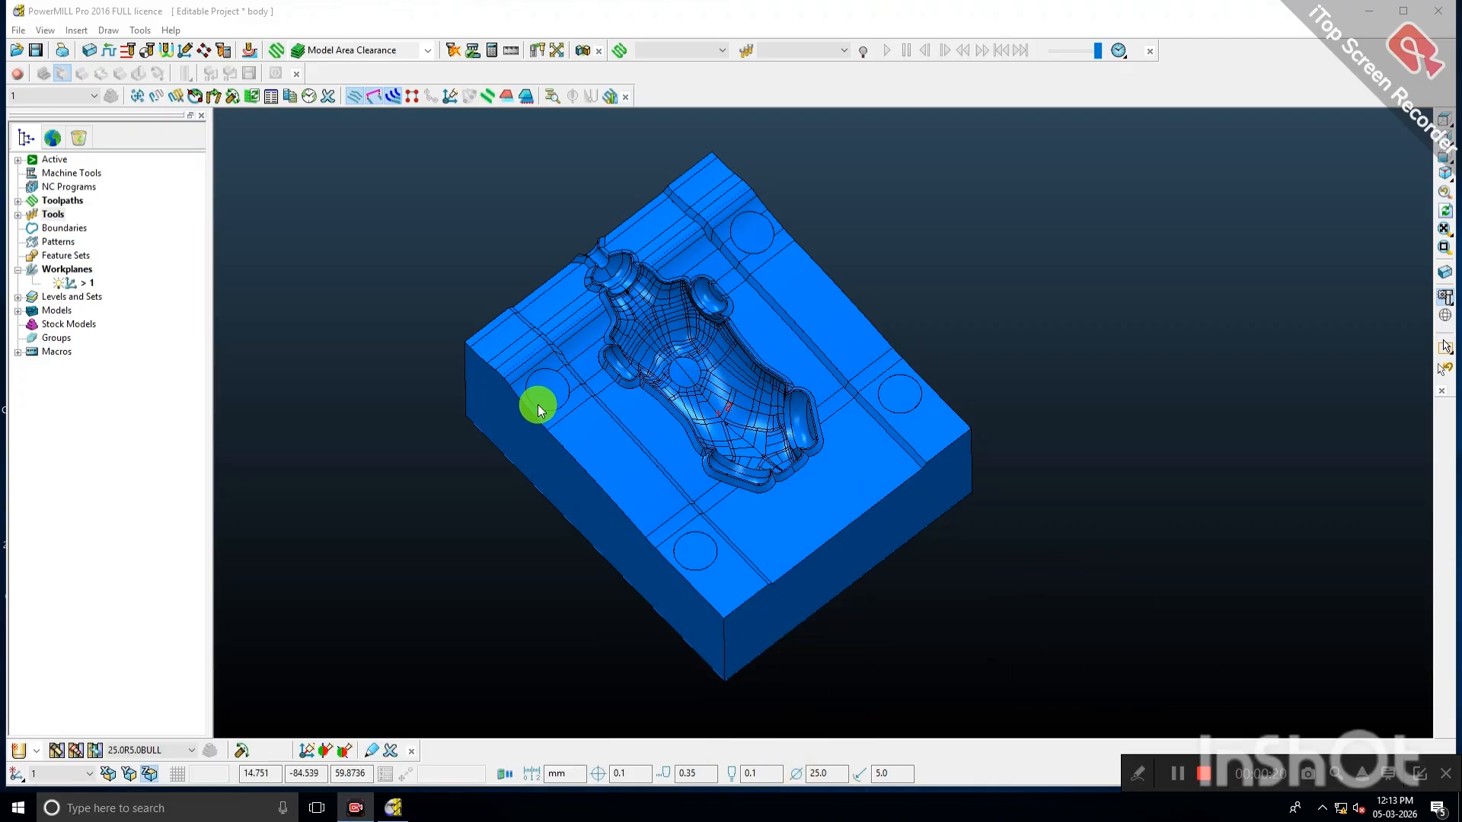
middle_click_drag(538, 405, 1011, 314)
scroll(1011, 314, "up", 1)
scroll(855, 332, "down", 1)
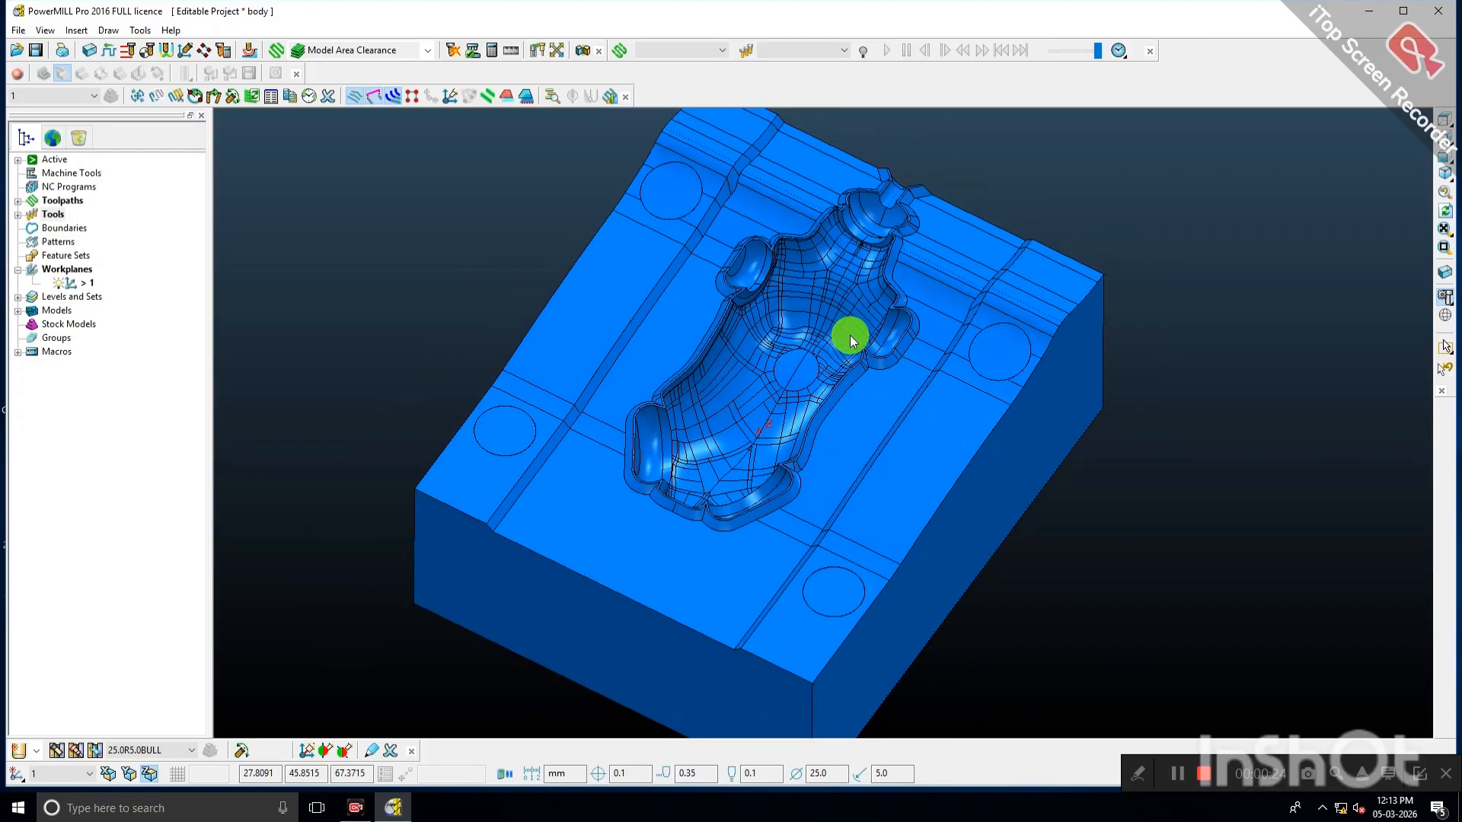
scroll(851, 335, "down", 1)
middle_click_drag(895, 339, 1454, 179)
left_click(1441, 152)
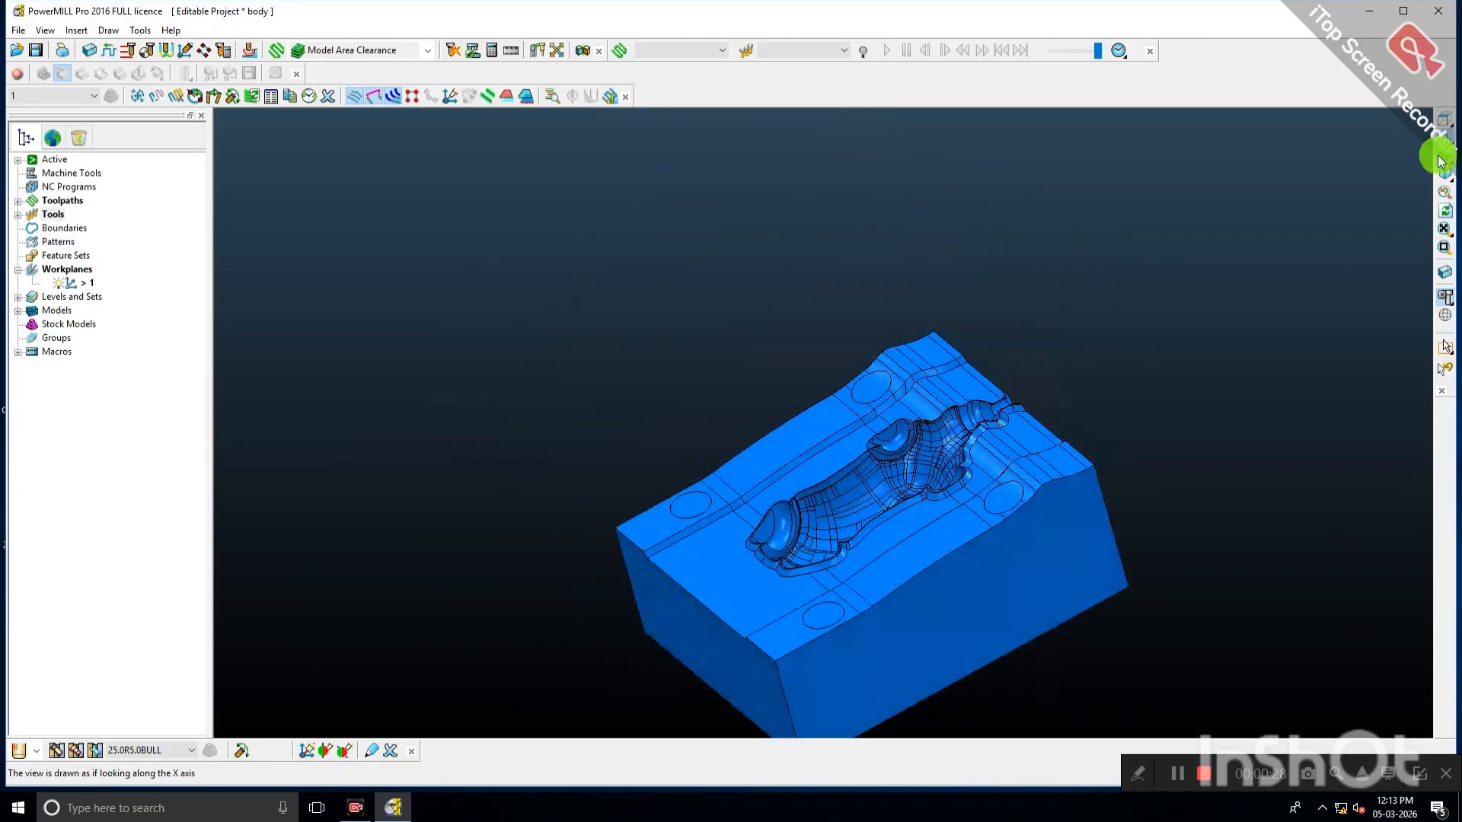
scroll(775, 232, "down", 2)
scroll(787, 382, "up", 1)
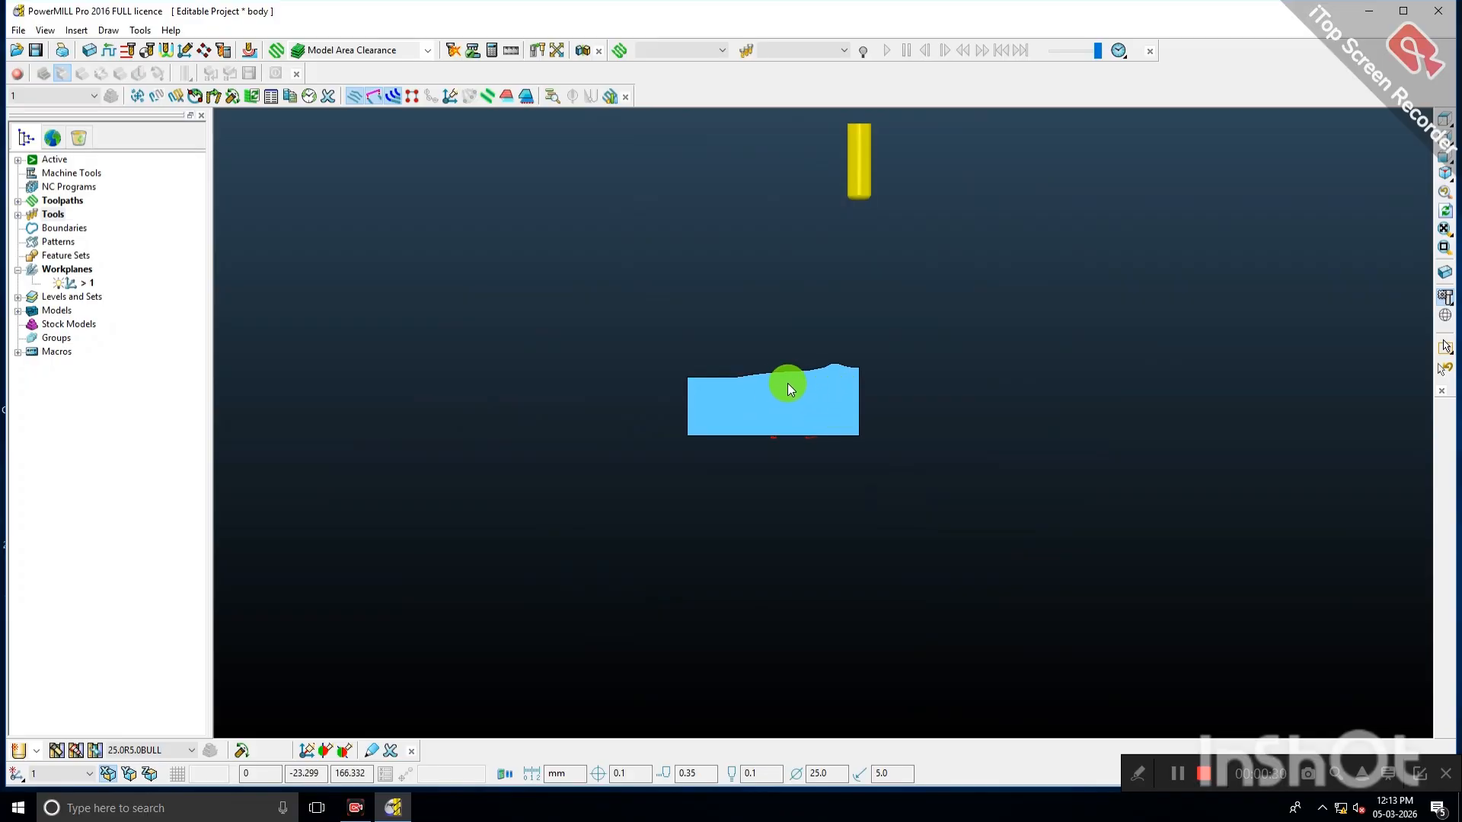
scroll(778, 381, "up", 1)
scroll(778, 382, "up", 1)
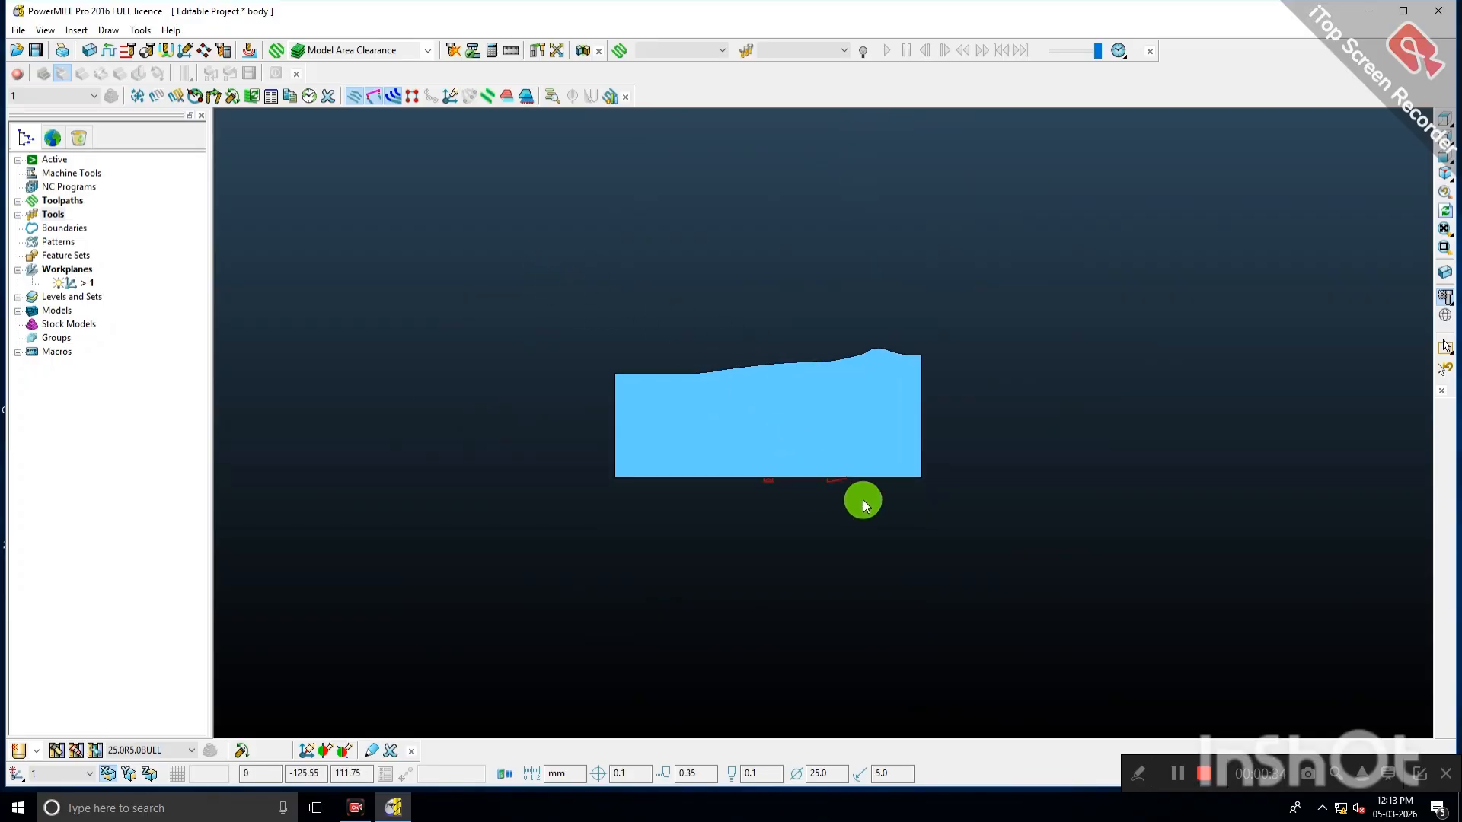
middle_click_drag(935, 428, 969, 528)
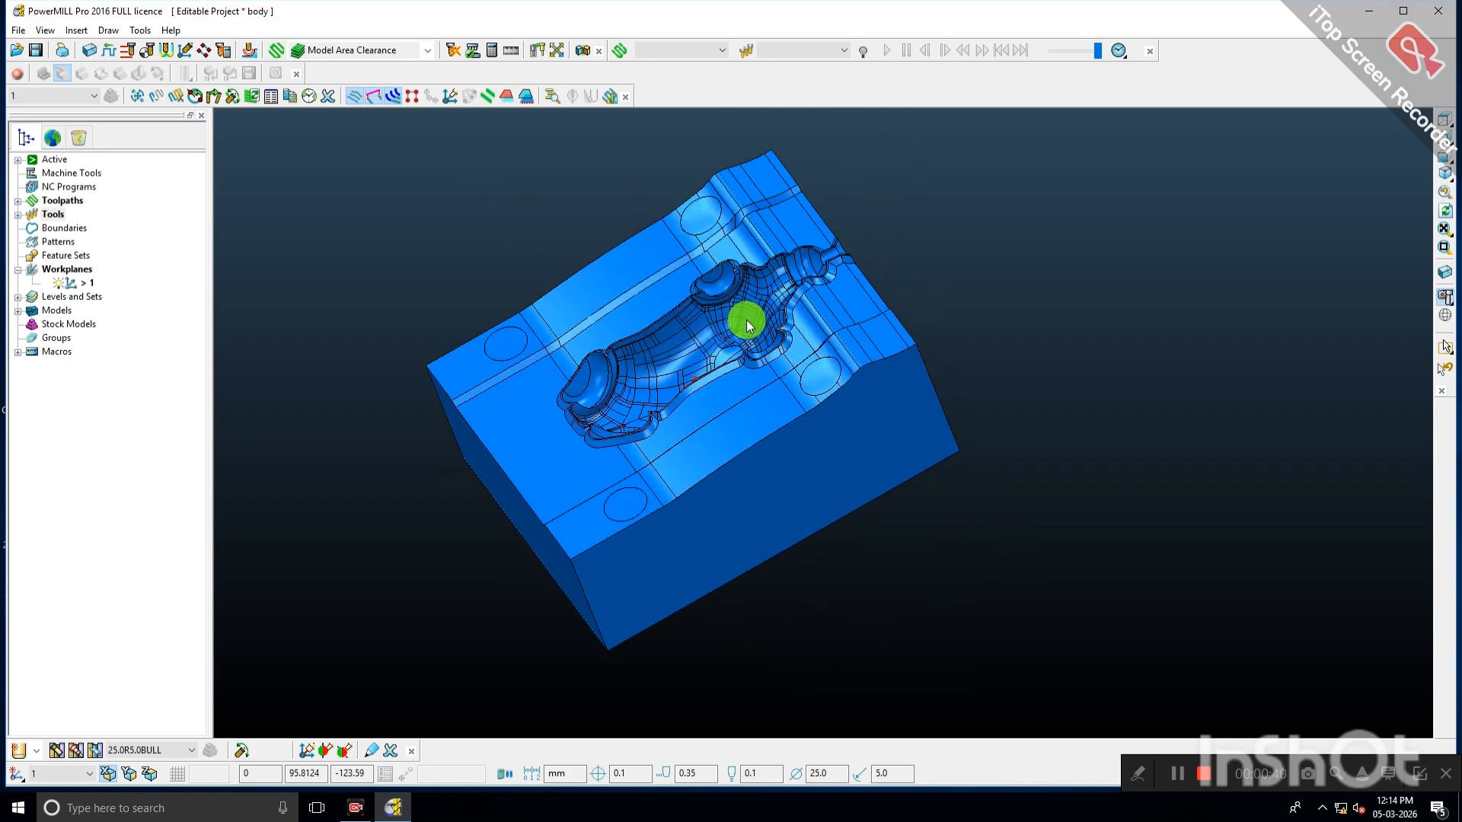
scroll(747, 325, "up", 2)
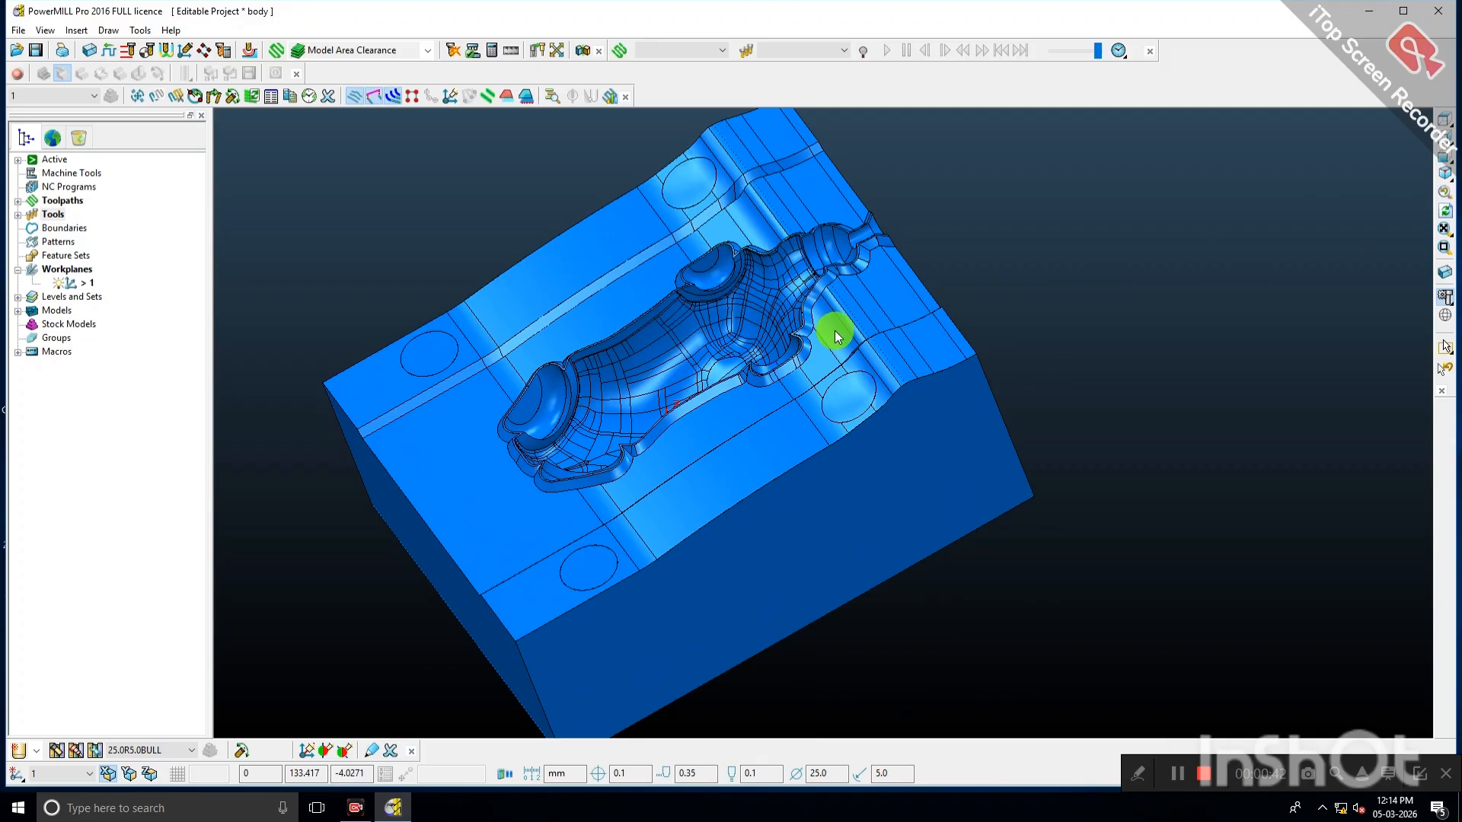
scroll(837, 327, "down", 1)
middle_click_drag(945, 343, 933, 296)
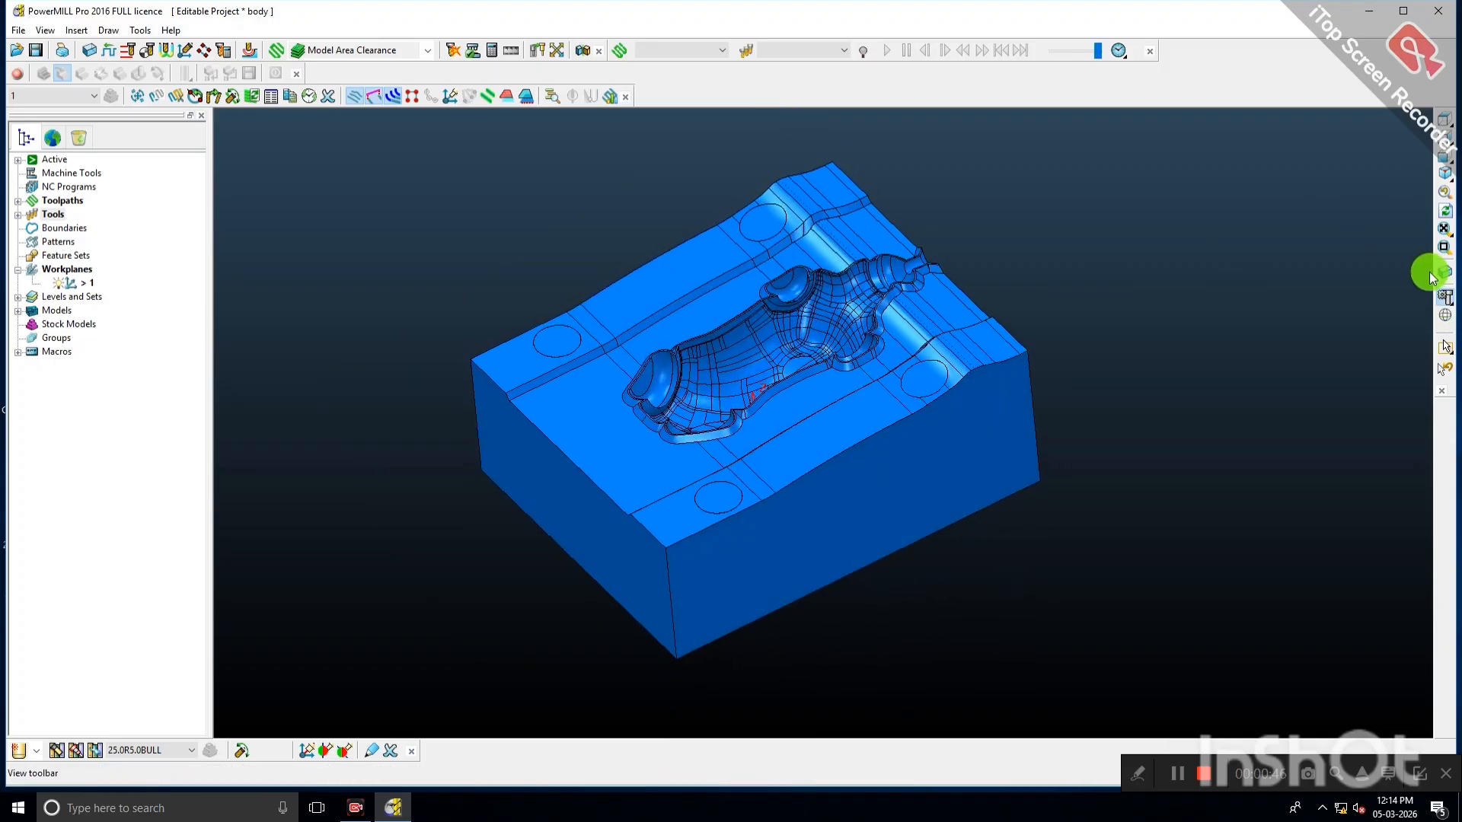
middle_click_drag(867, 514, 806, 342)
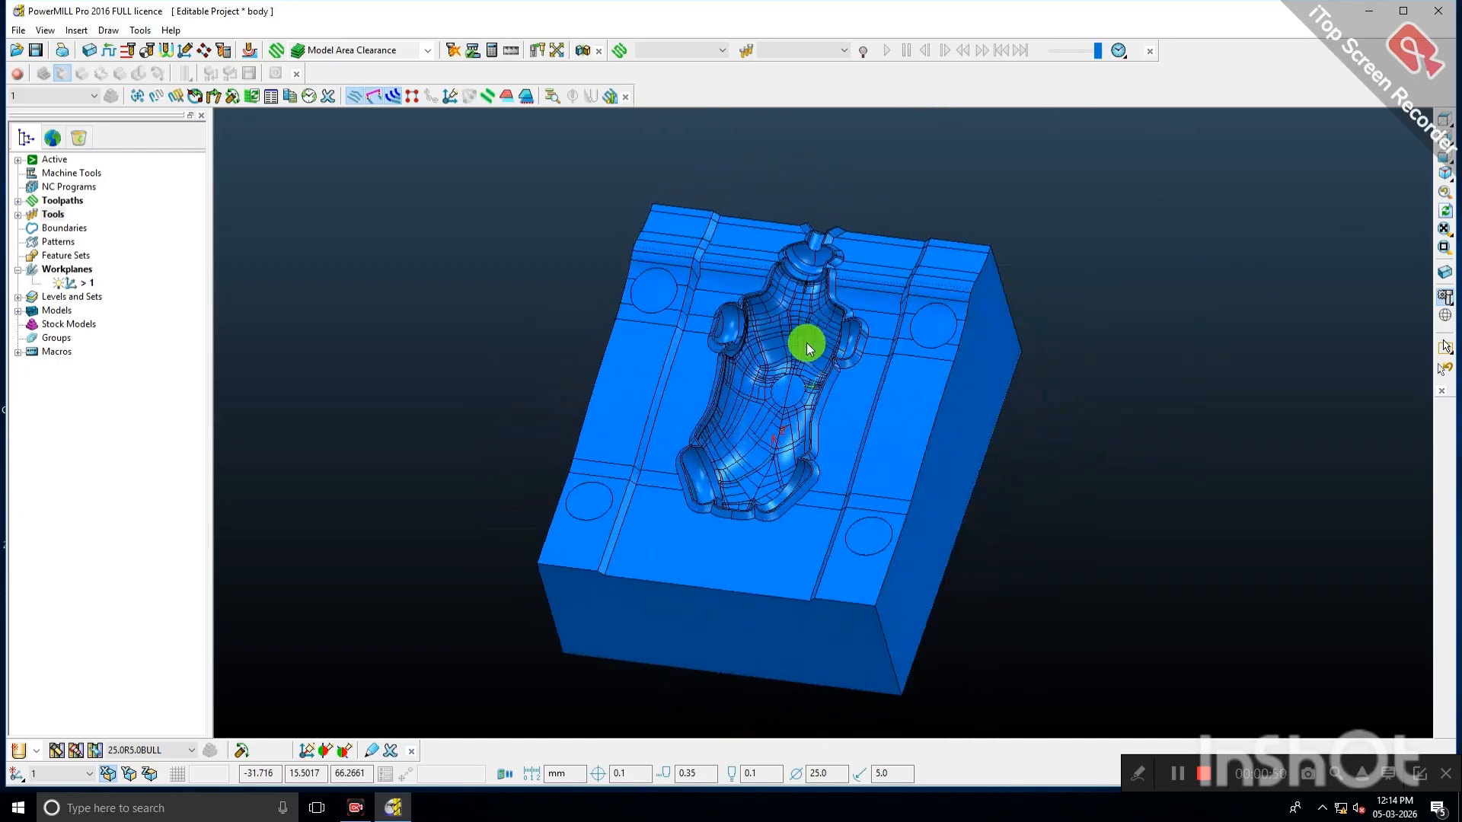
Show the mould from above and create a new Model Area Clearance toolpath.
left_click(1444, 119)
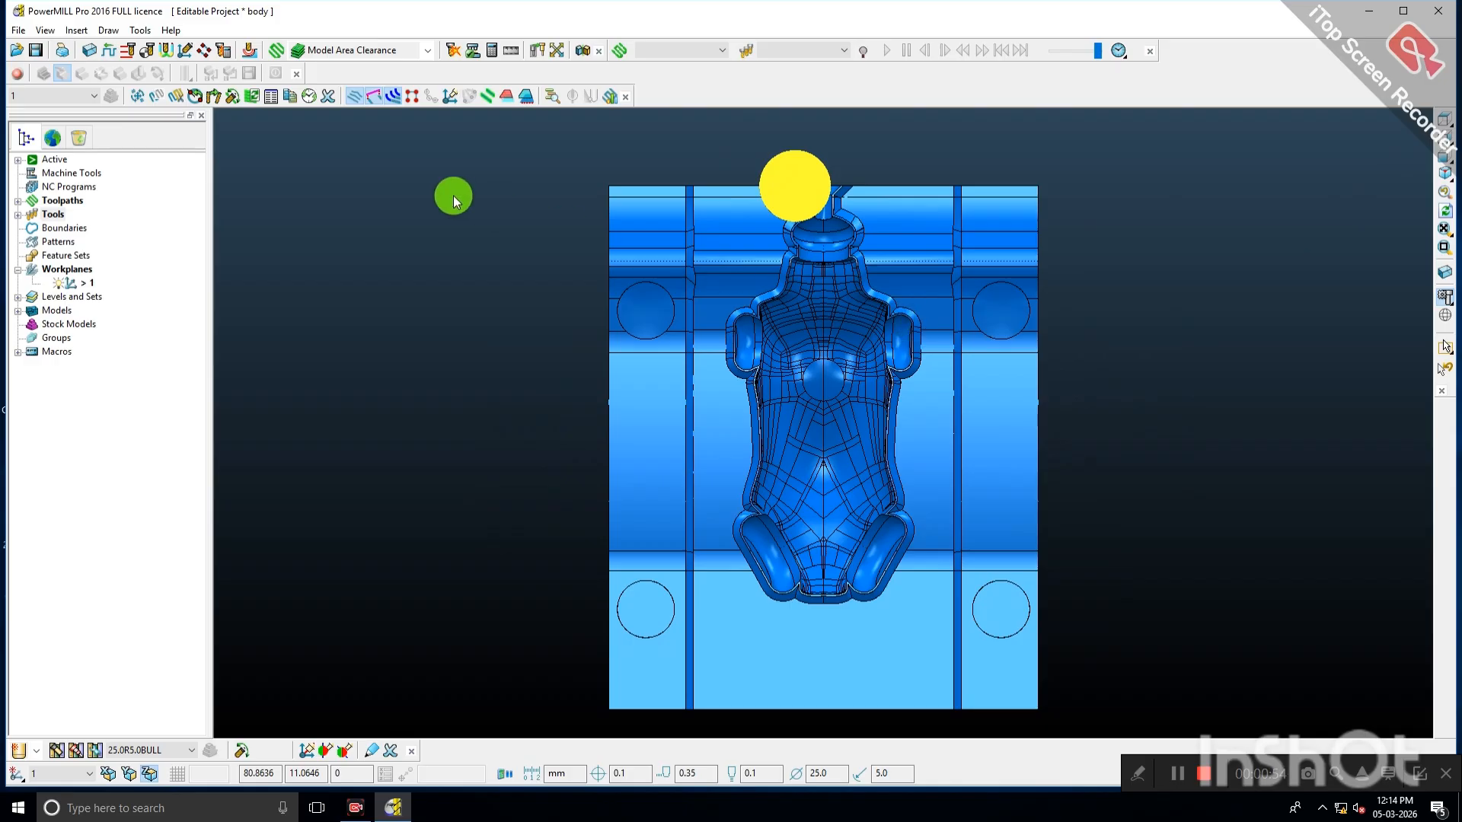
scroll(1002, 258, "down", 2)
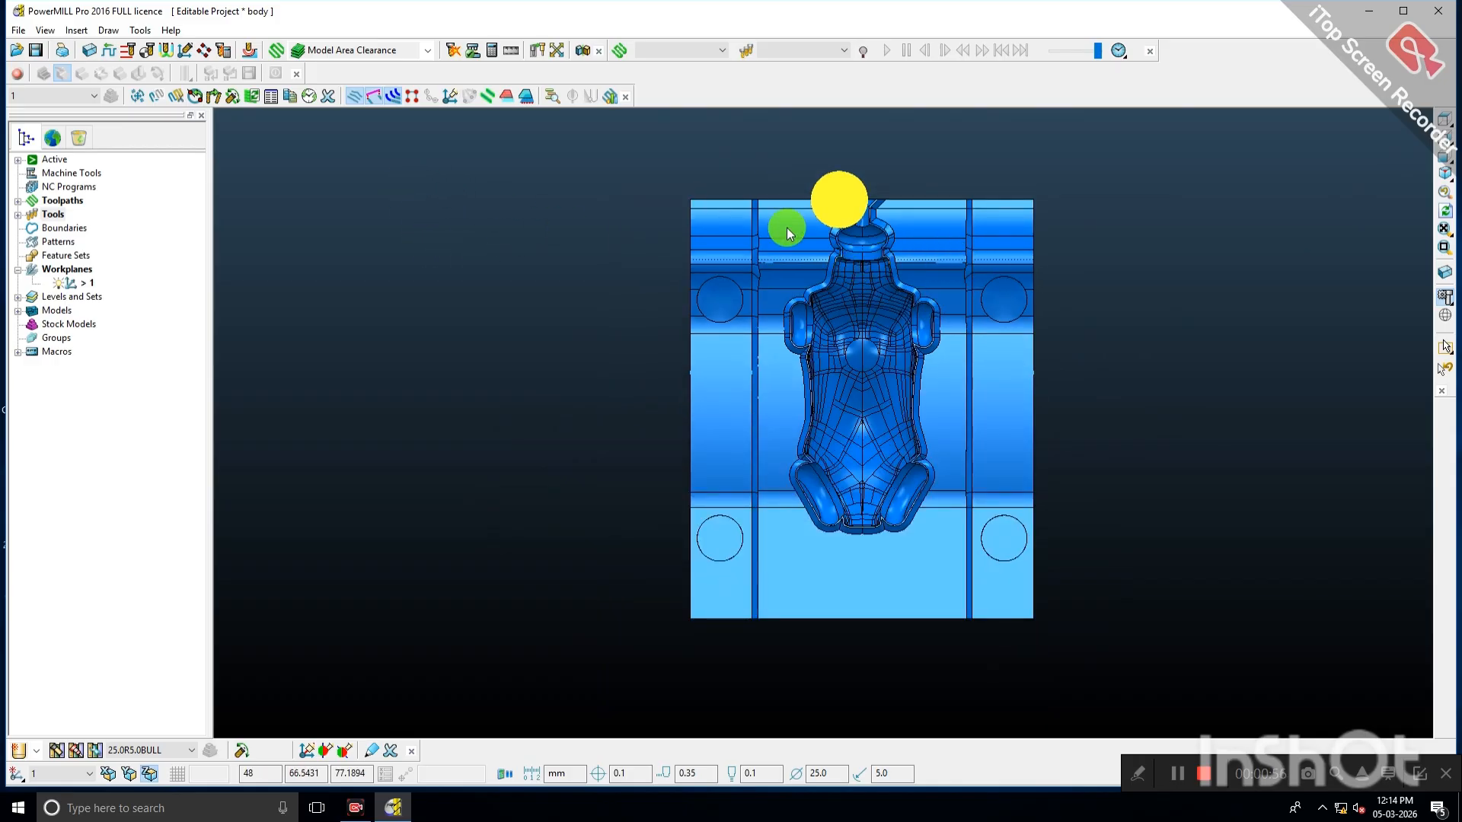
left_click(427, 51)
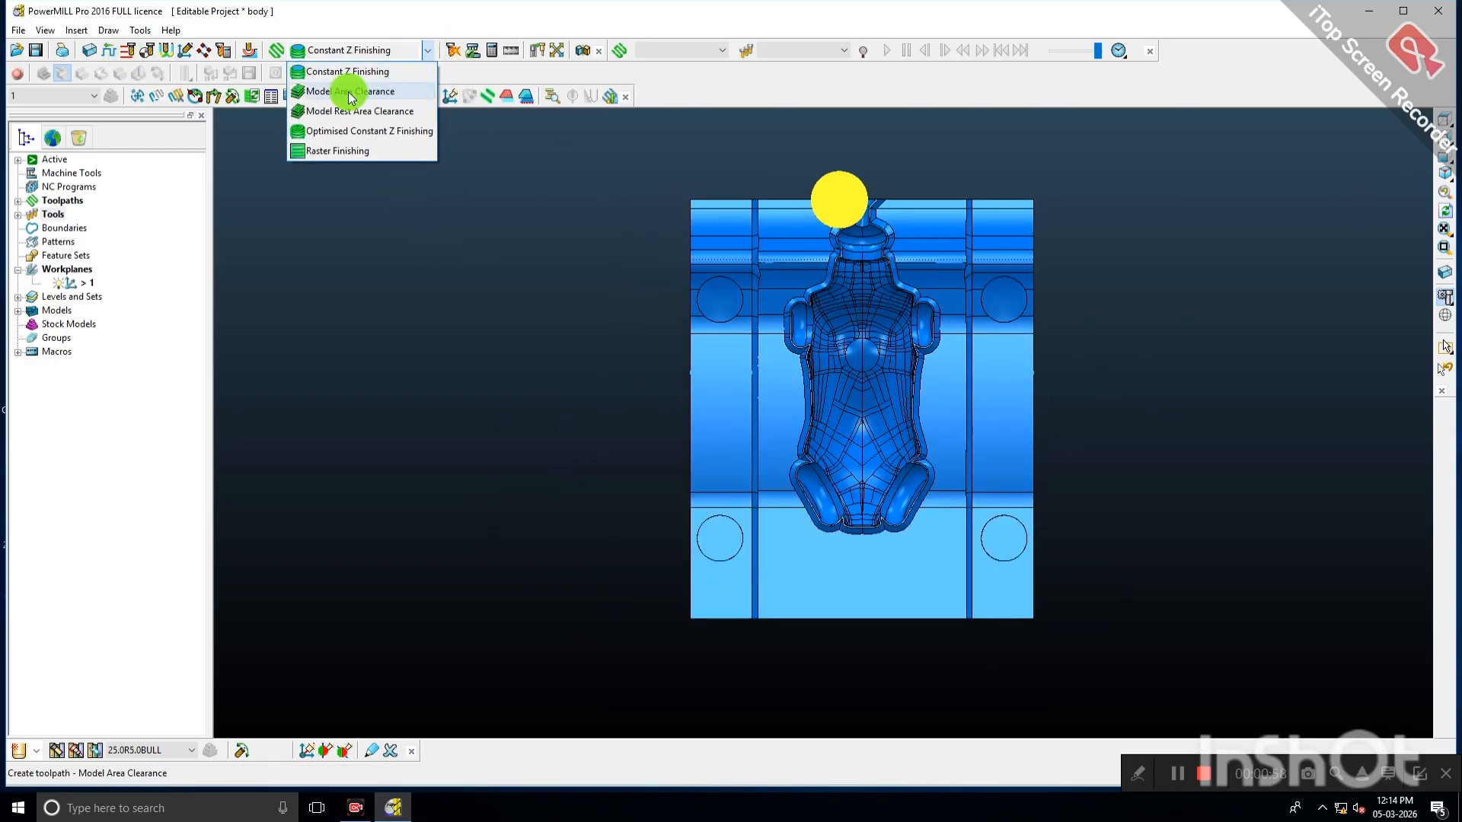
left_click(319, 92)
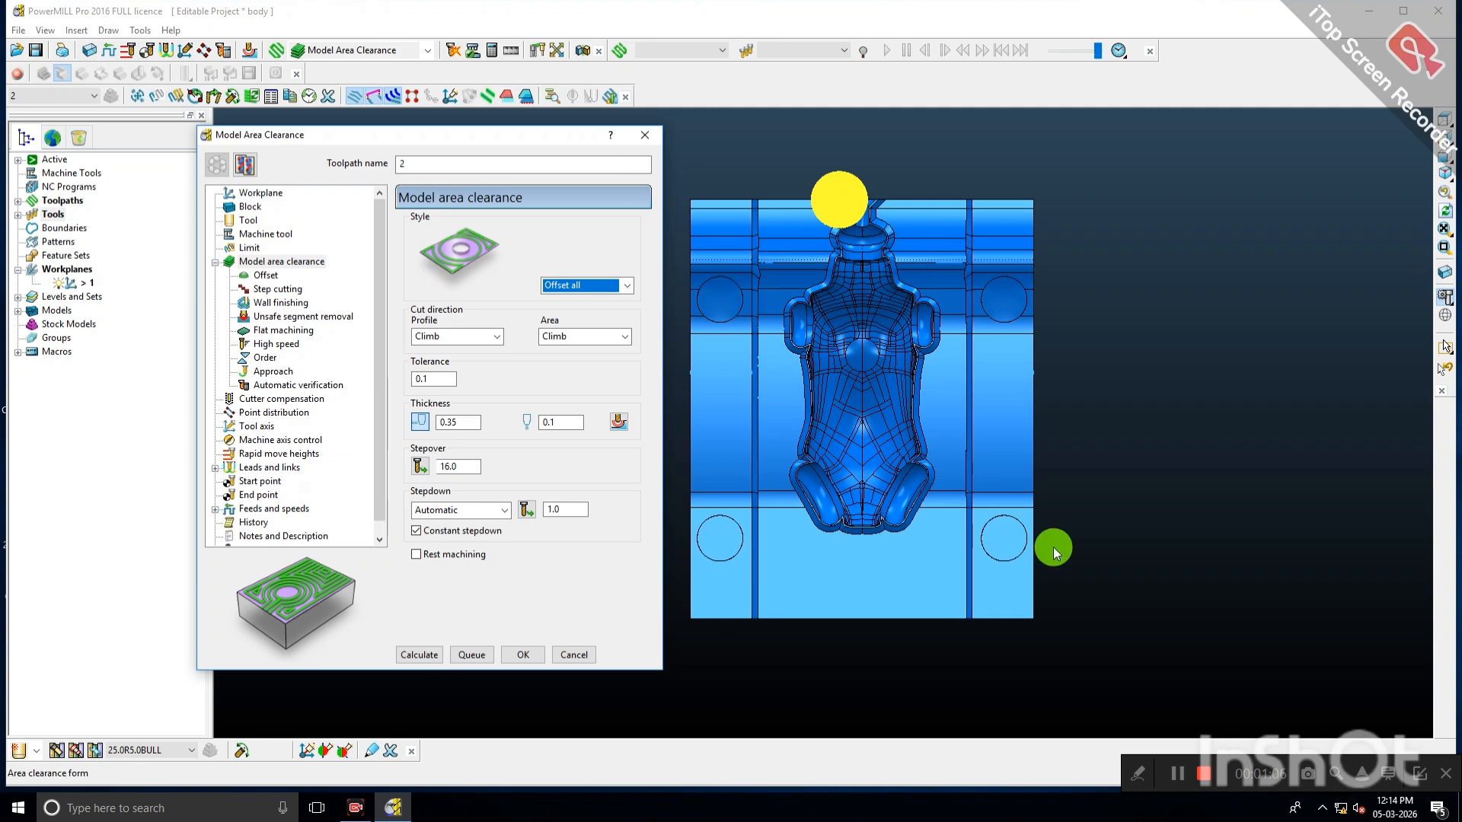
Select the whole mould model and calculate the toolpath's box block from its limits.
left_click(1152, 680)
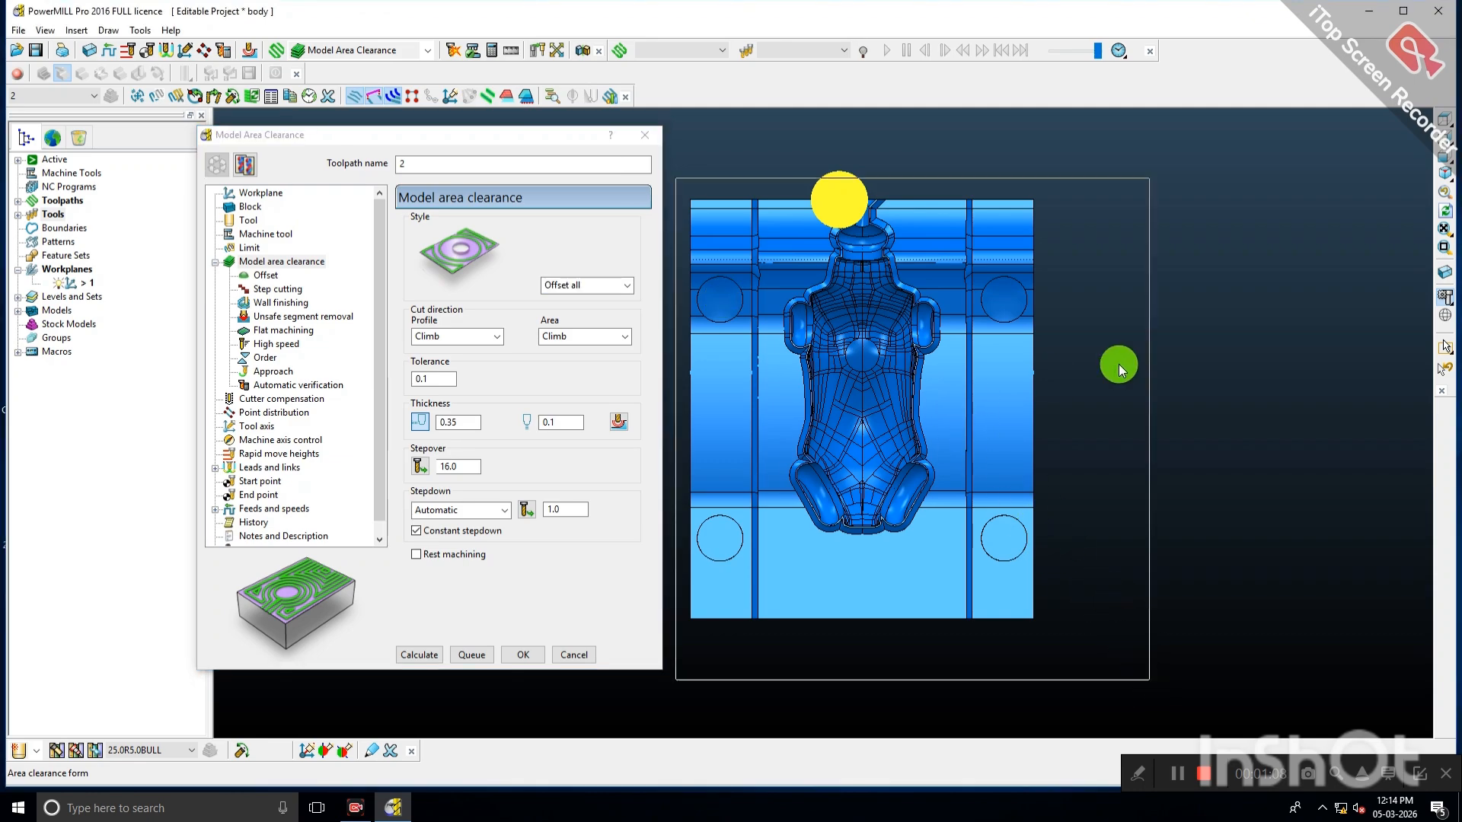
left_click(776, 339)
left_click(250, 206)
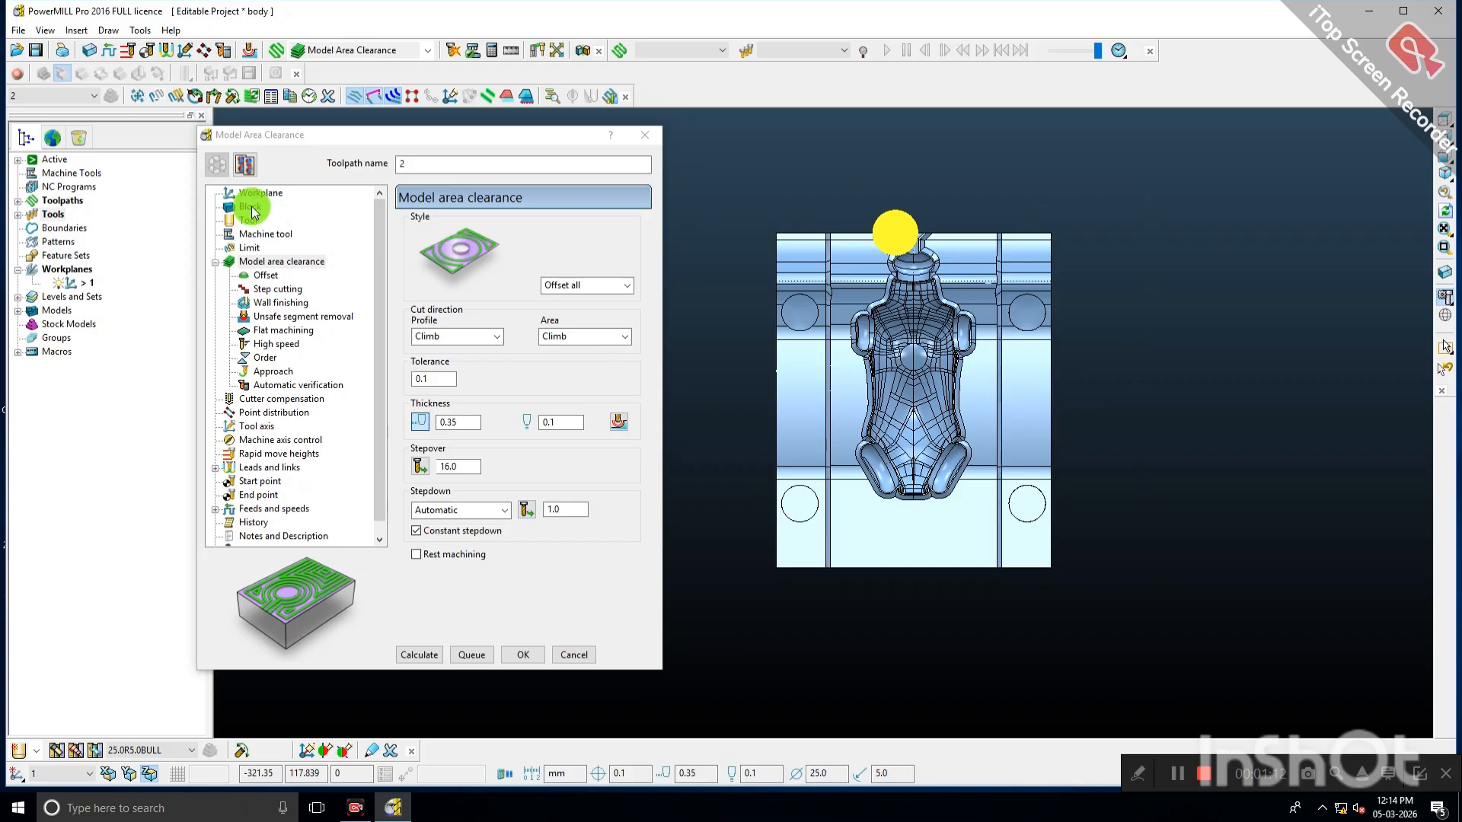
left_click(592, 513)
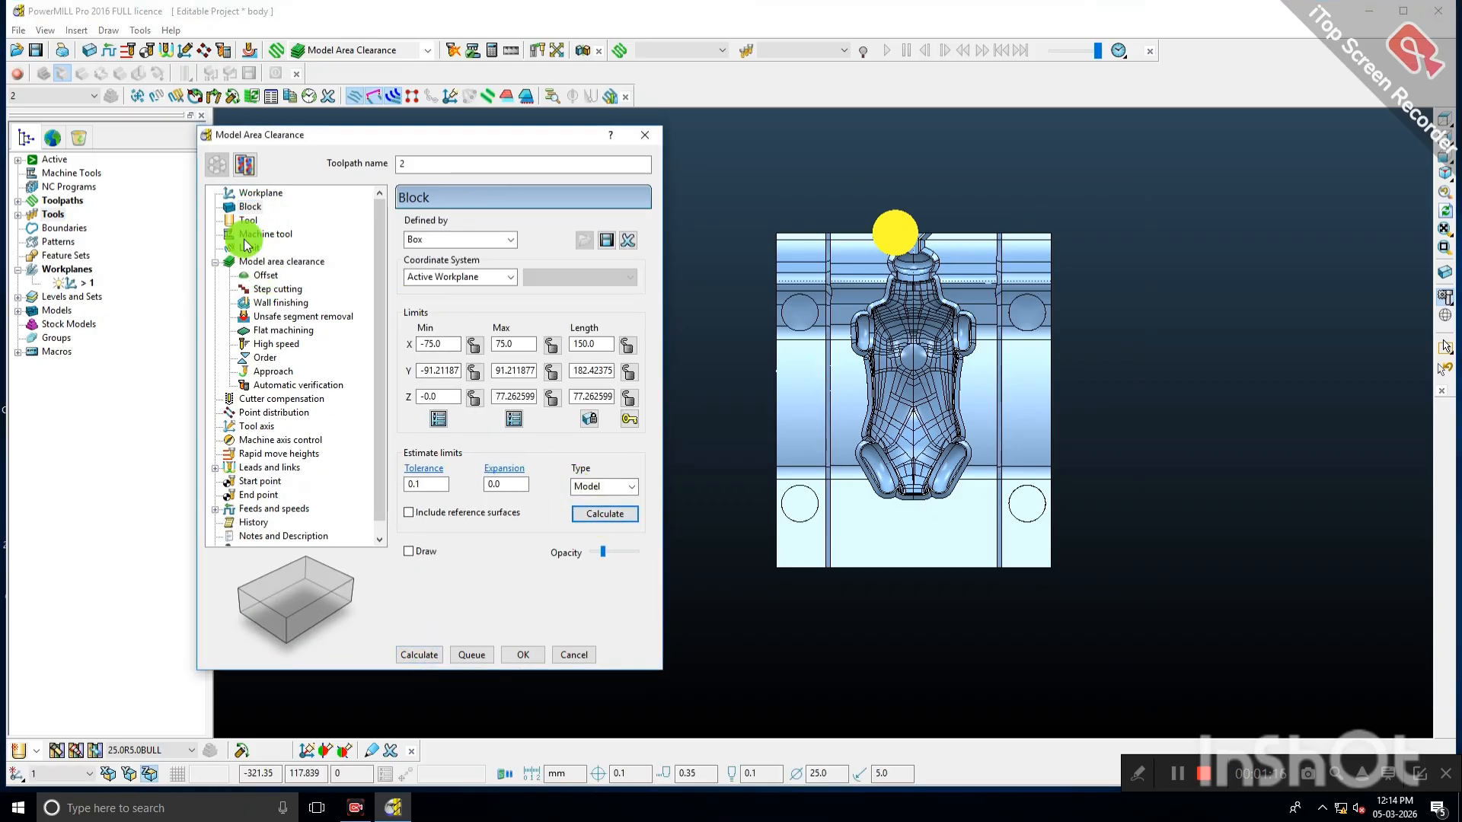
Choose the 25.0R5.0BULL tool for the toolpath and open its limit settings.
left_click(545, 231)
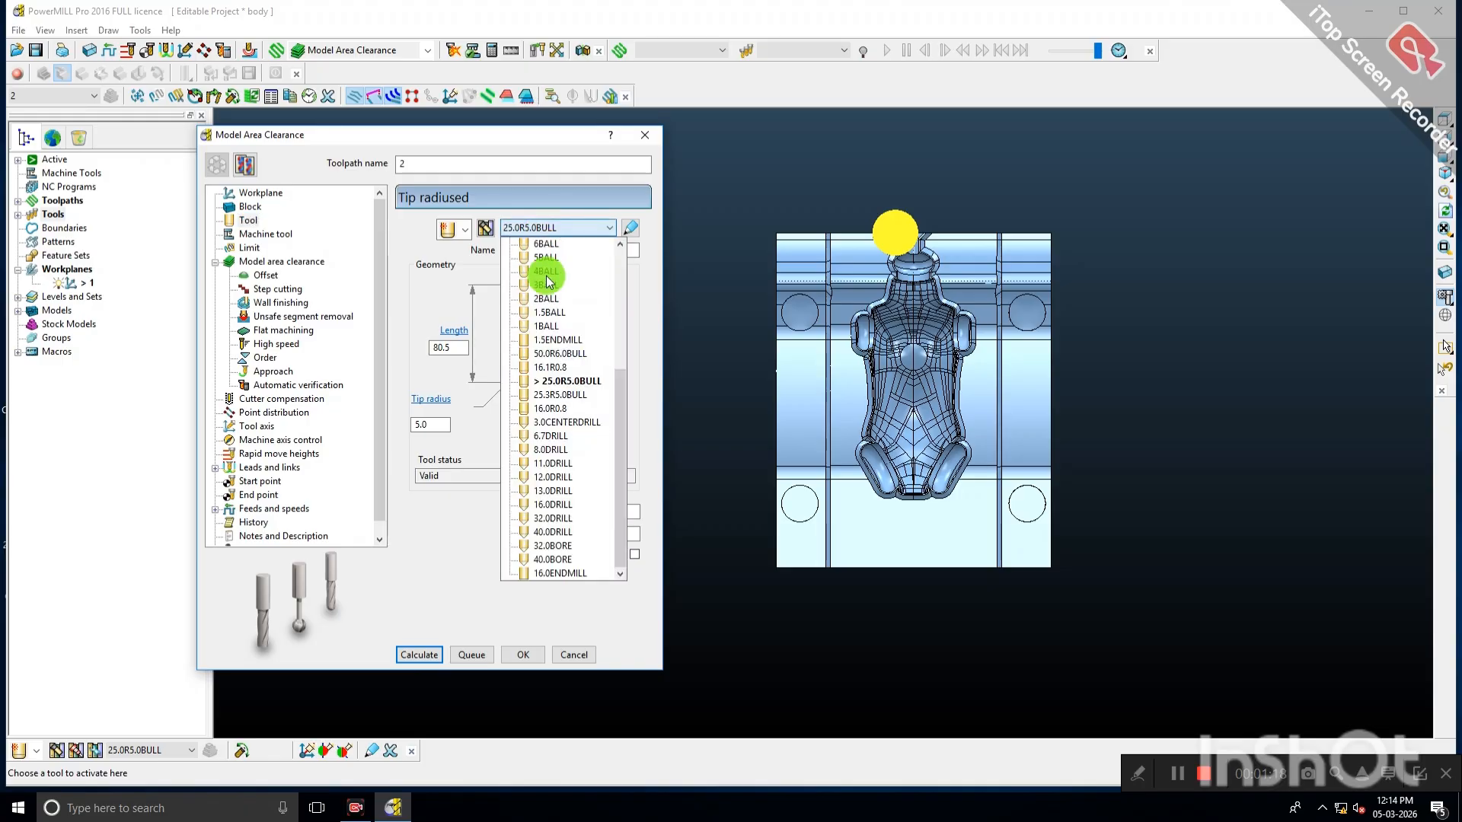
left_click(539, 384)
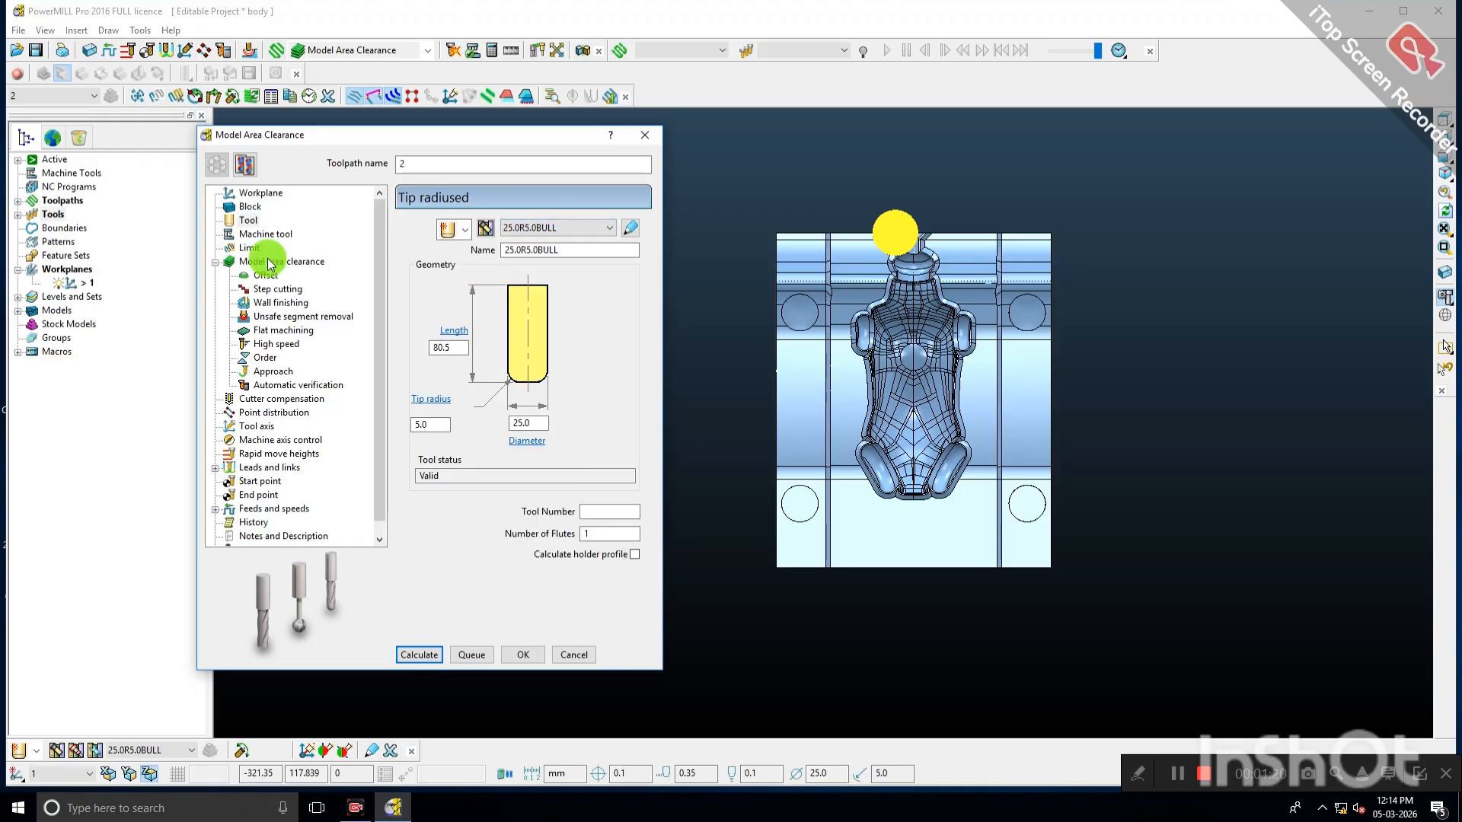
left_click(249, 248)
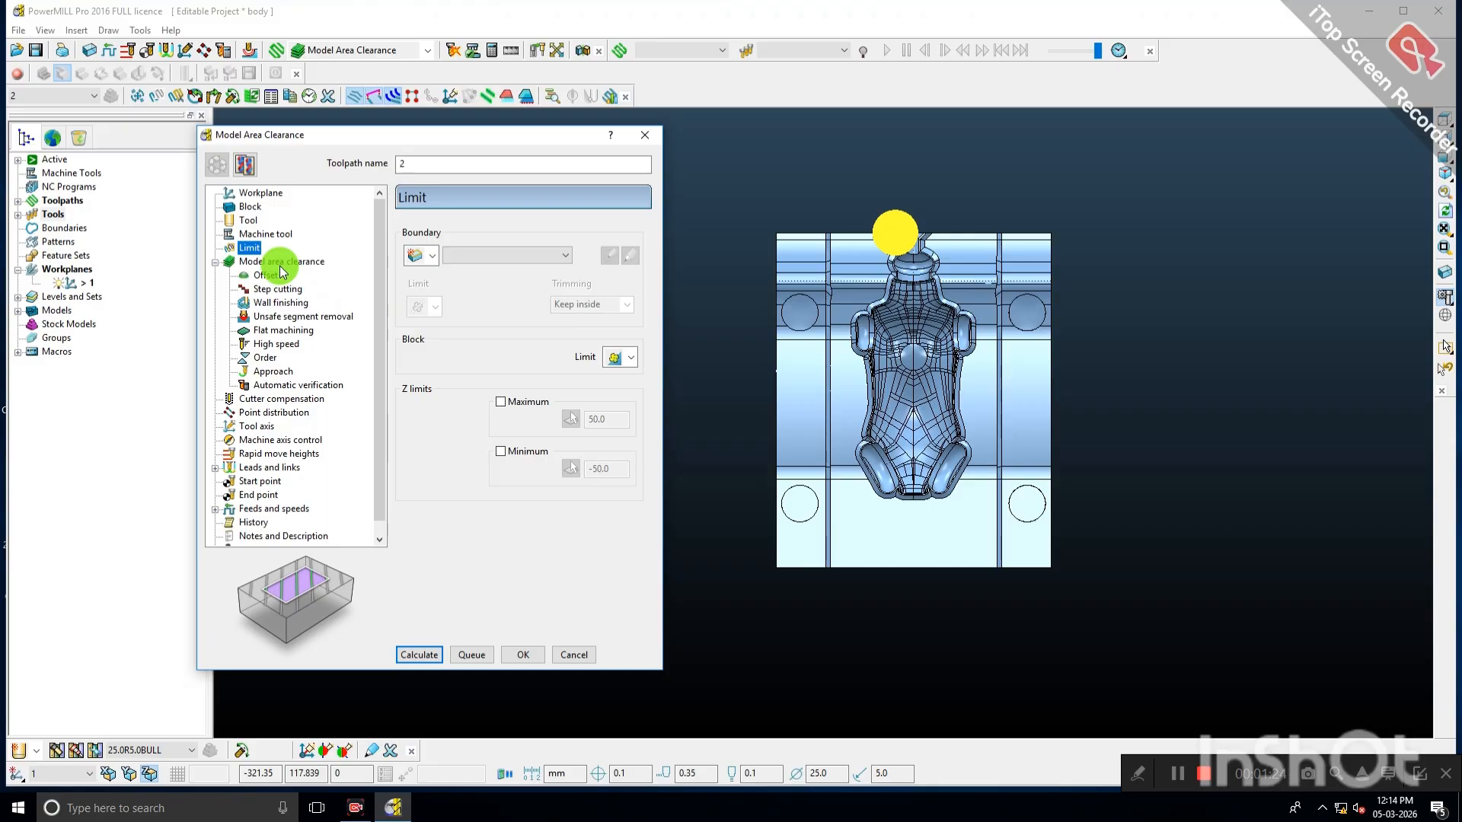
Set the area clearance tolerance to 0.1, the radial thickness to 0.35 and the axial thickness to 0.1.
left_click(276, 263)
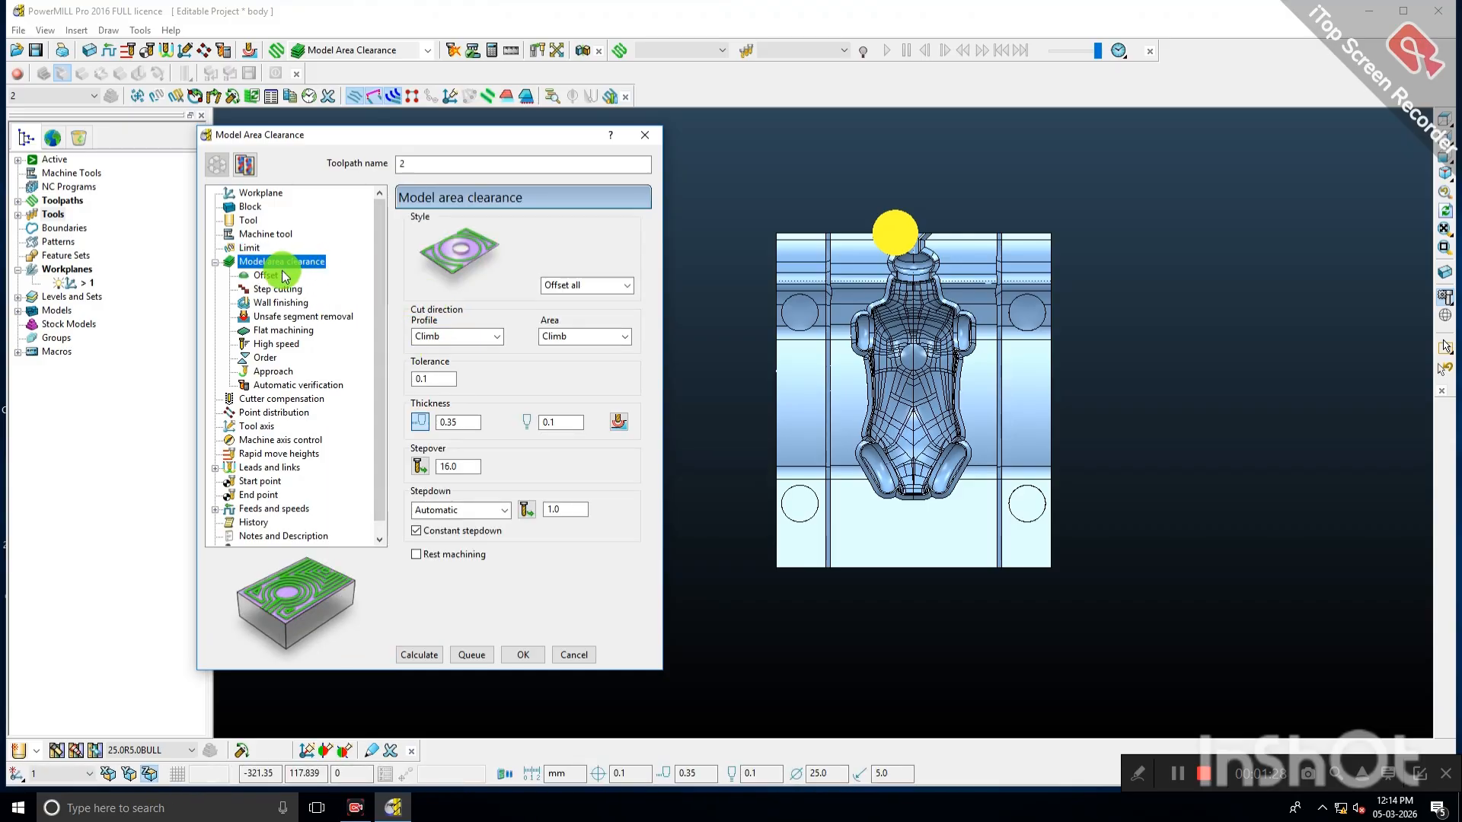
double_click(430, 379)
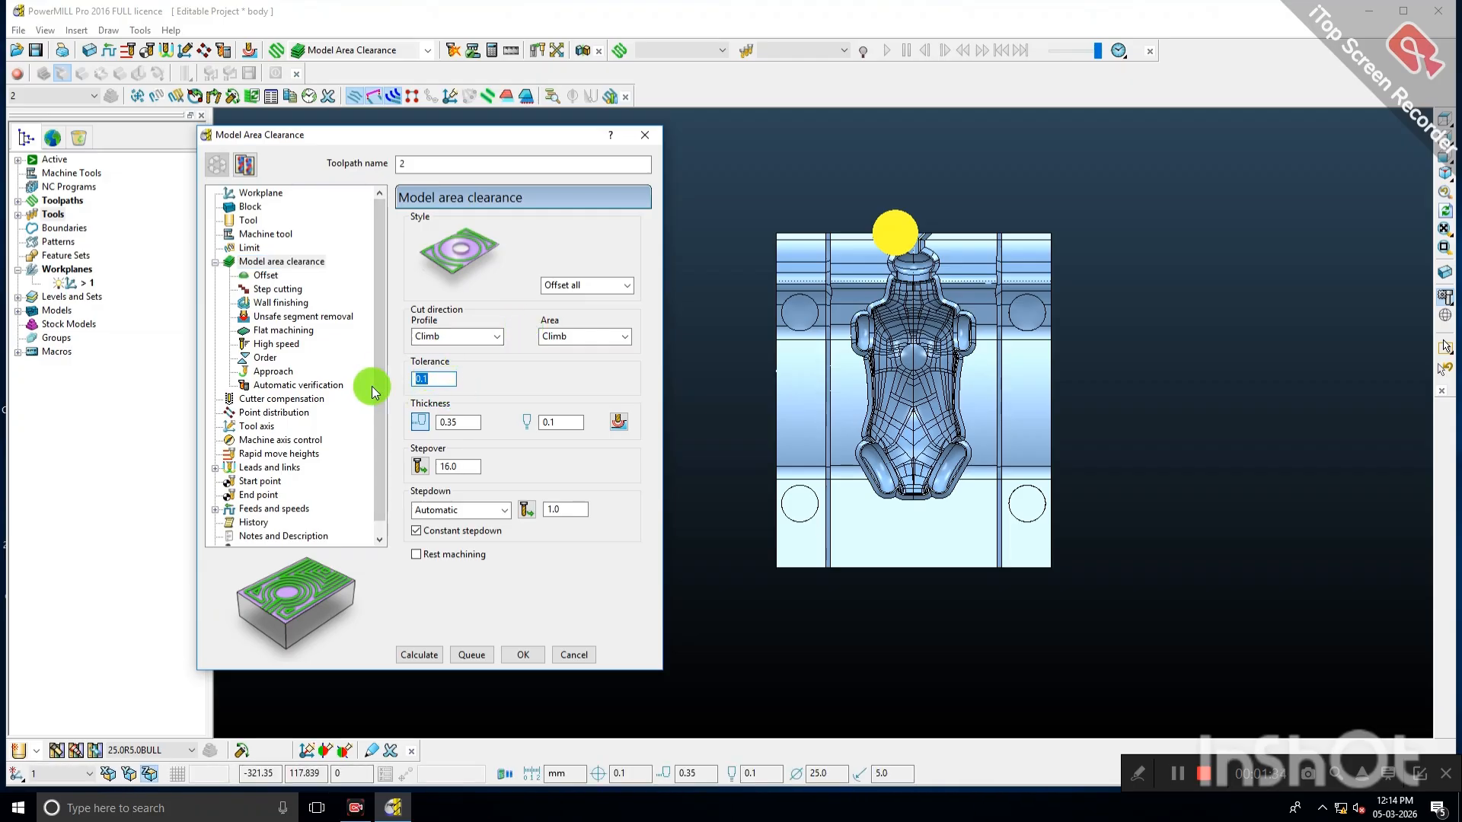
type(".")
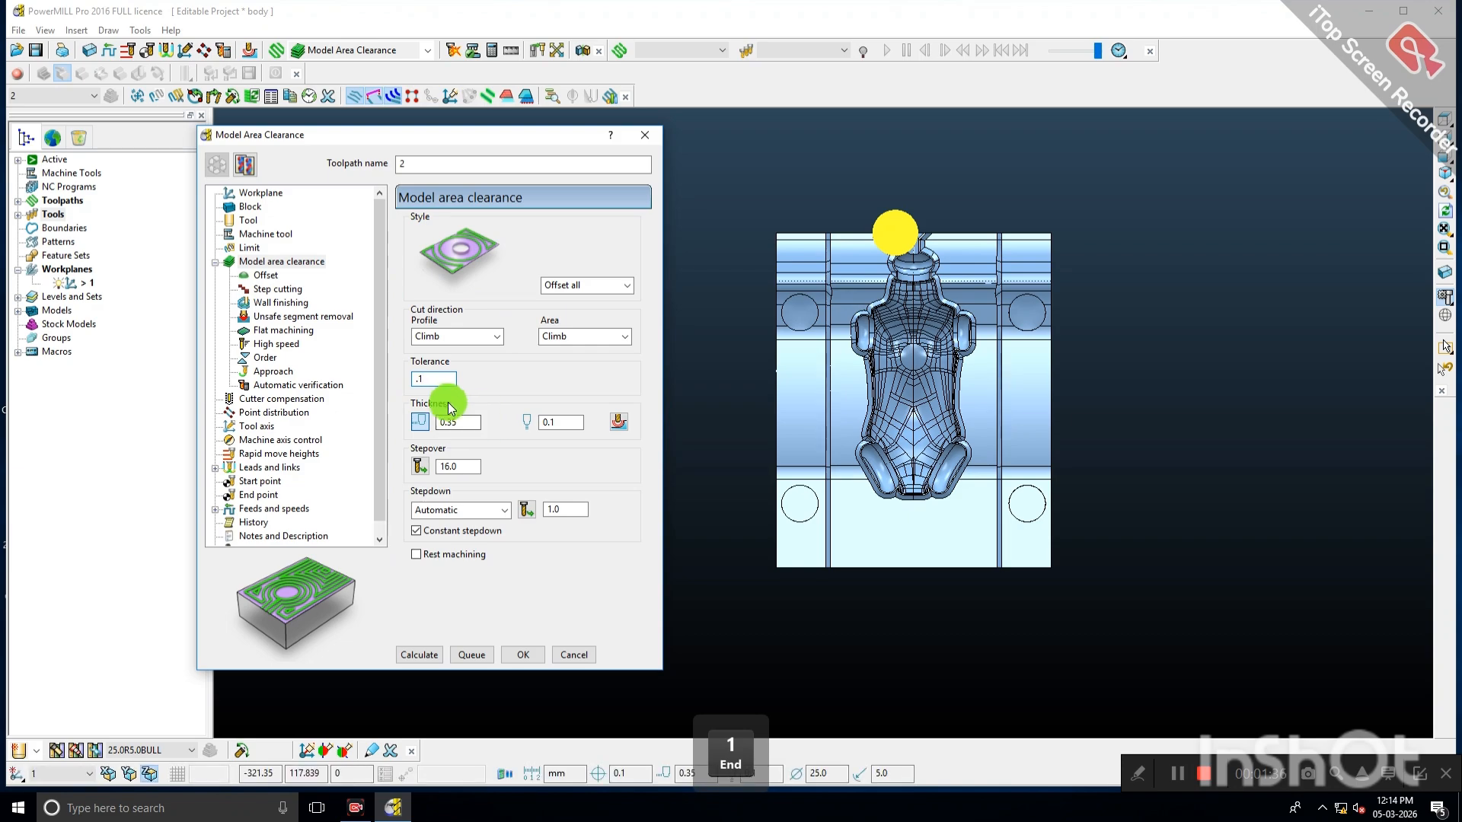
type("1")
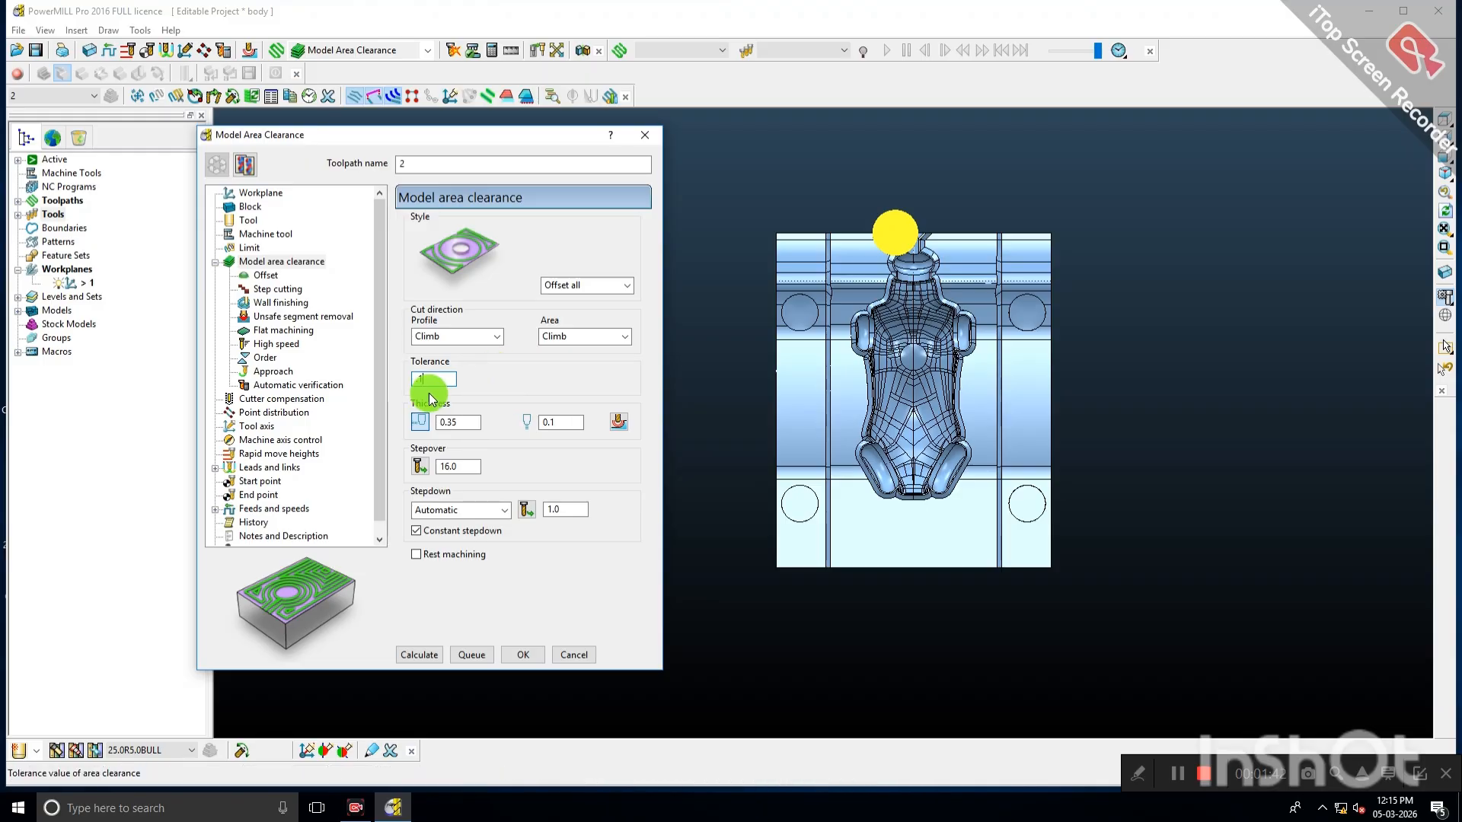
double_click(468, 424)
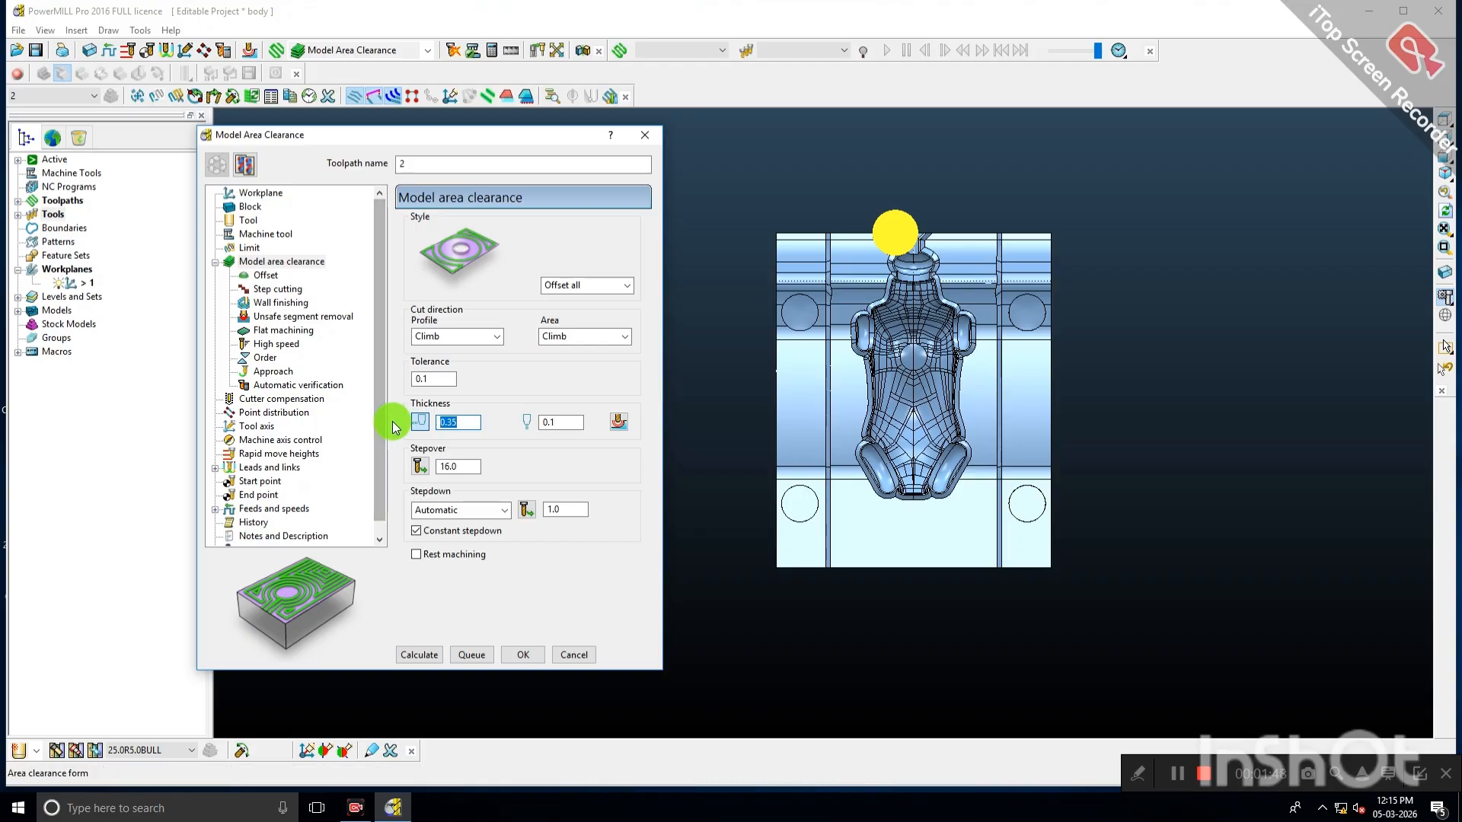
type(".35")
double_click(559, 421)
type(".1")
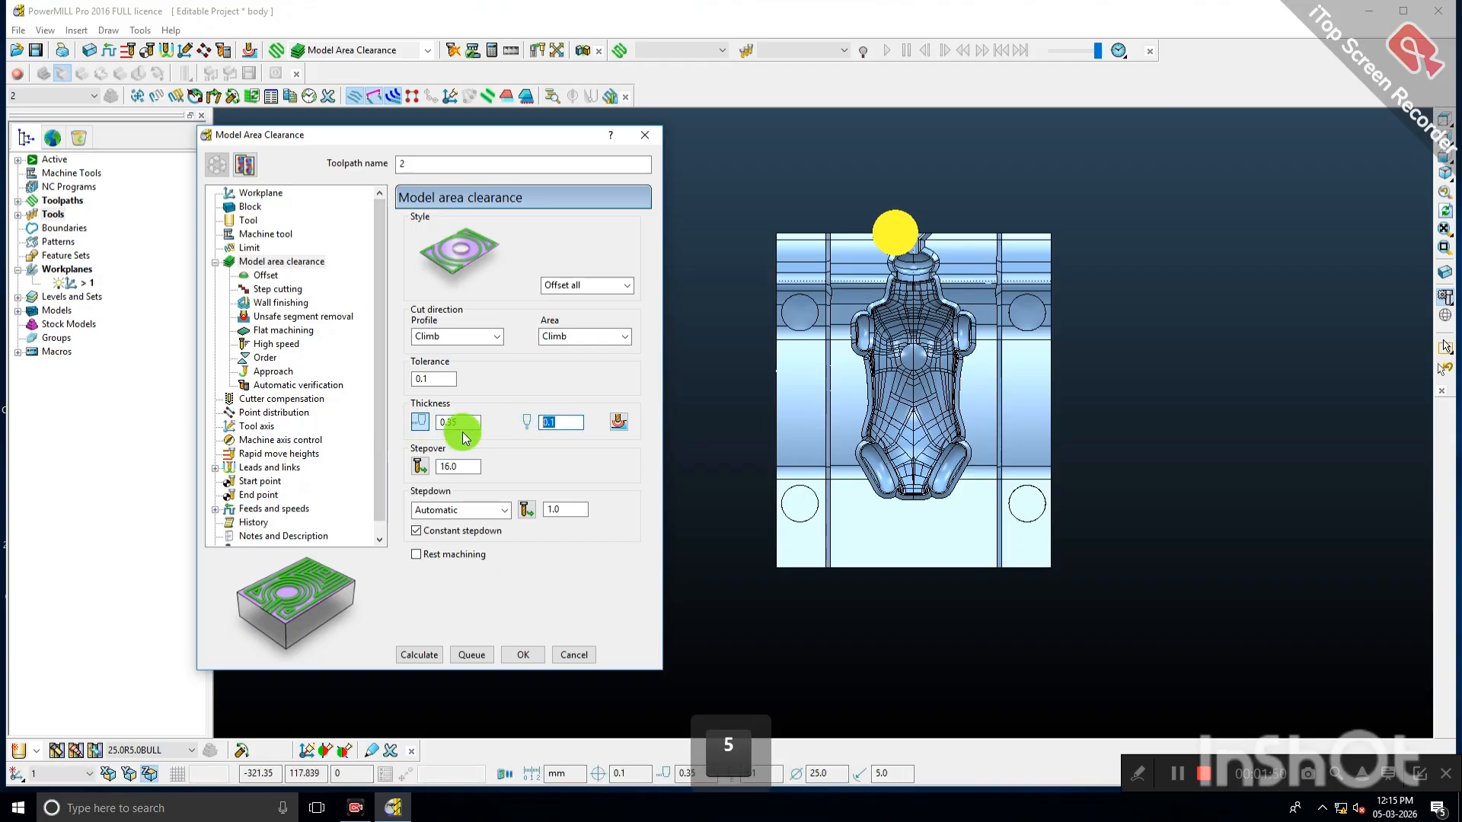
Set the area clearance stepover to 16.0 and use an automatic stepdown of 1.0.
double_click(450, 466)
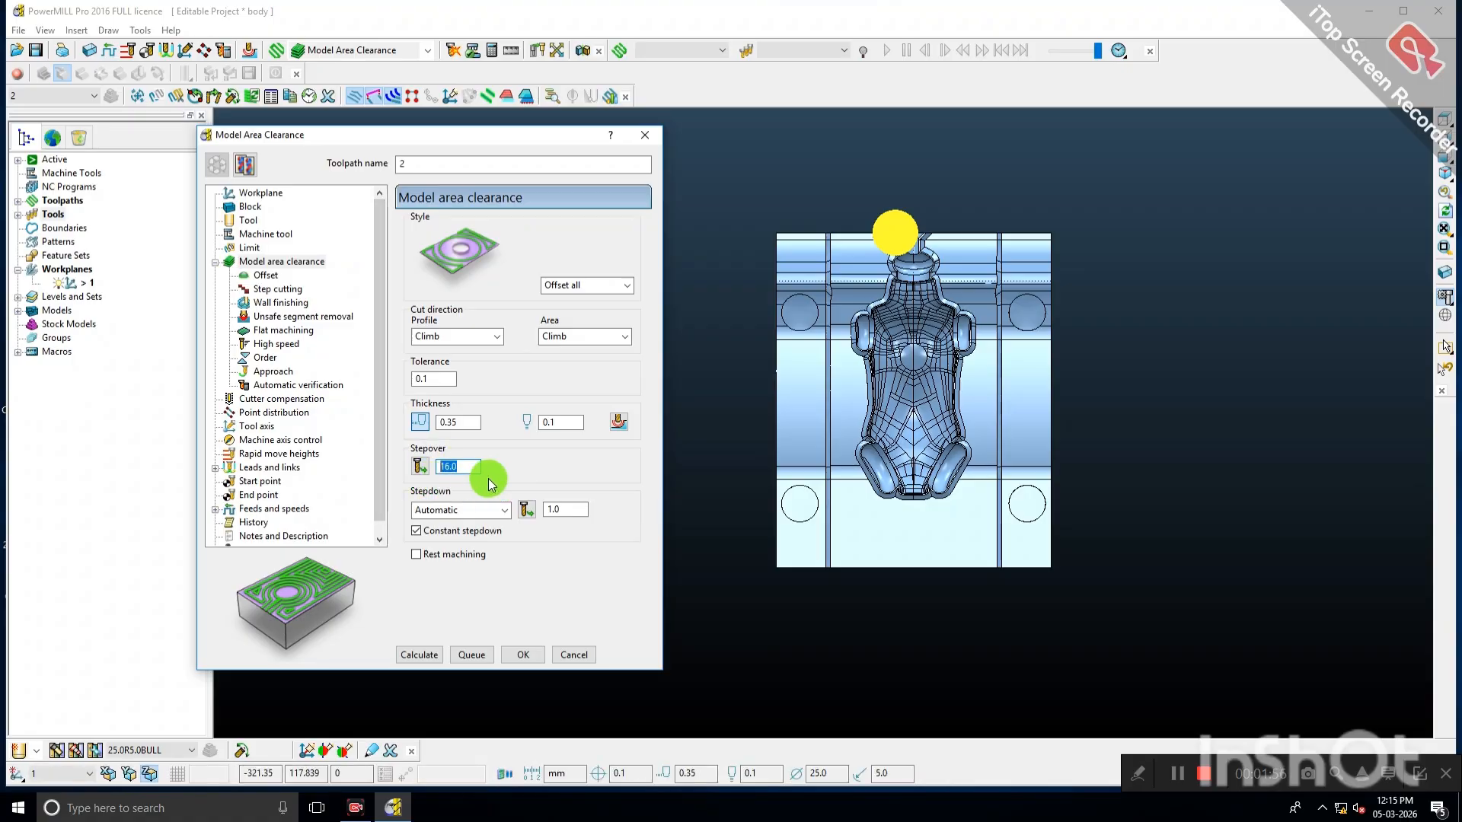
key("Insert")
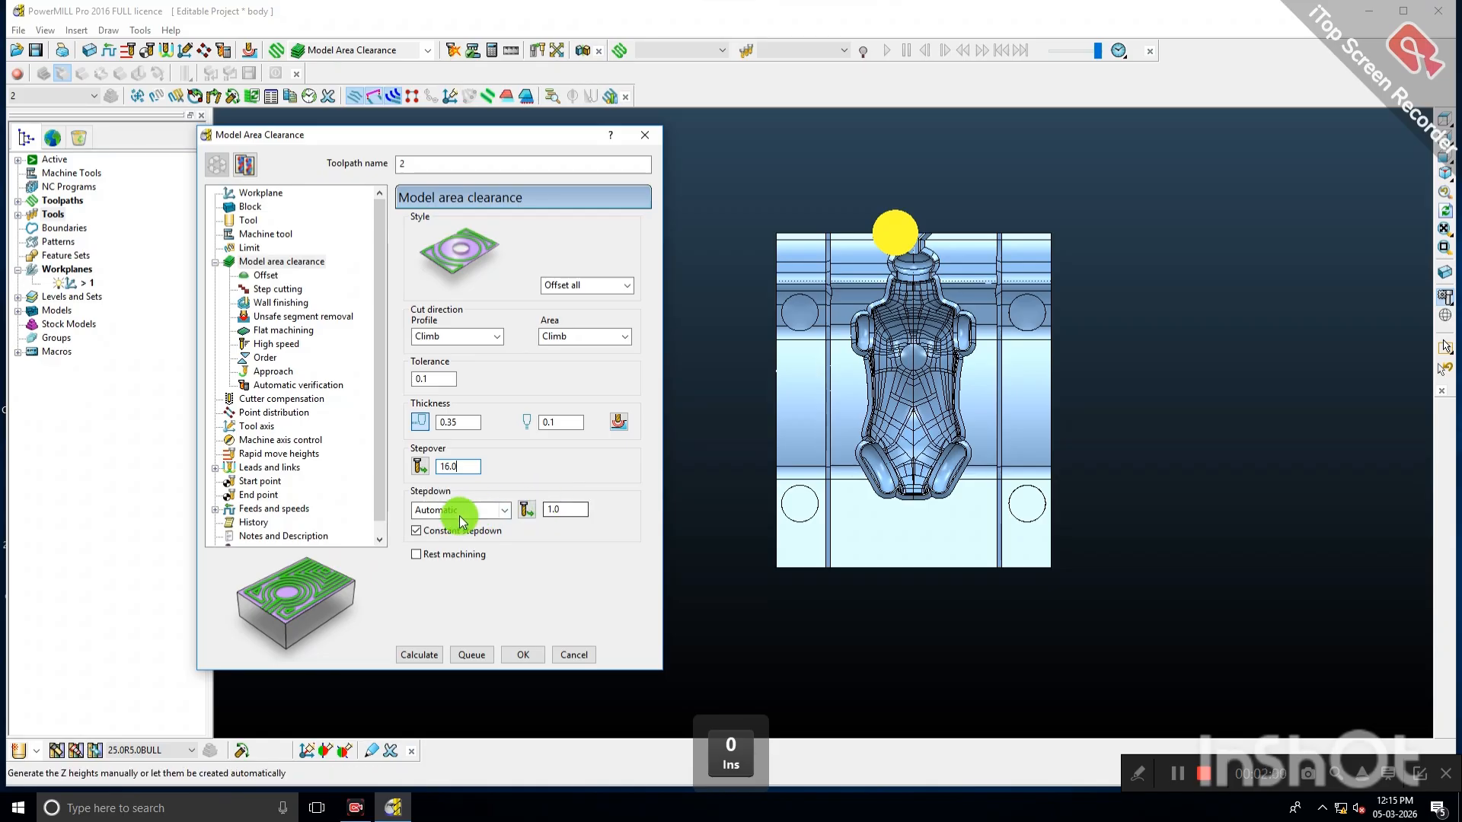
left_click(504, 509)
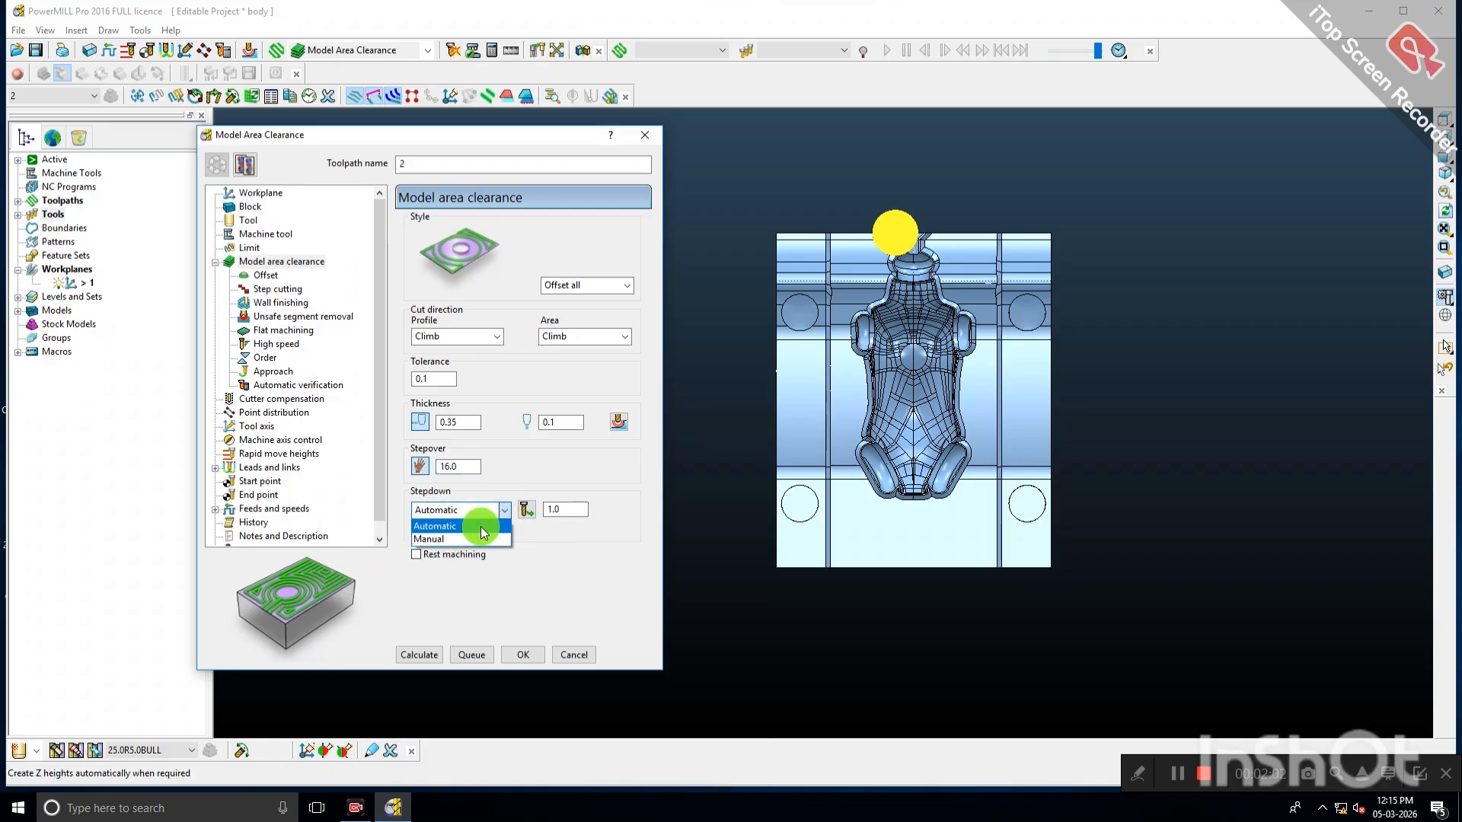
left_click(476, 526)
left_click(565, 509)
double_click(565, 509)
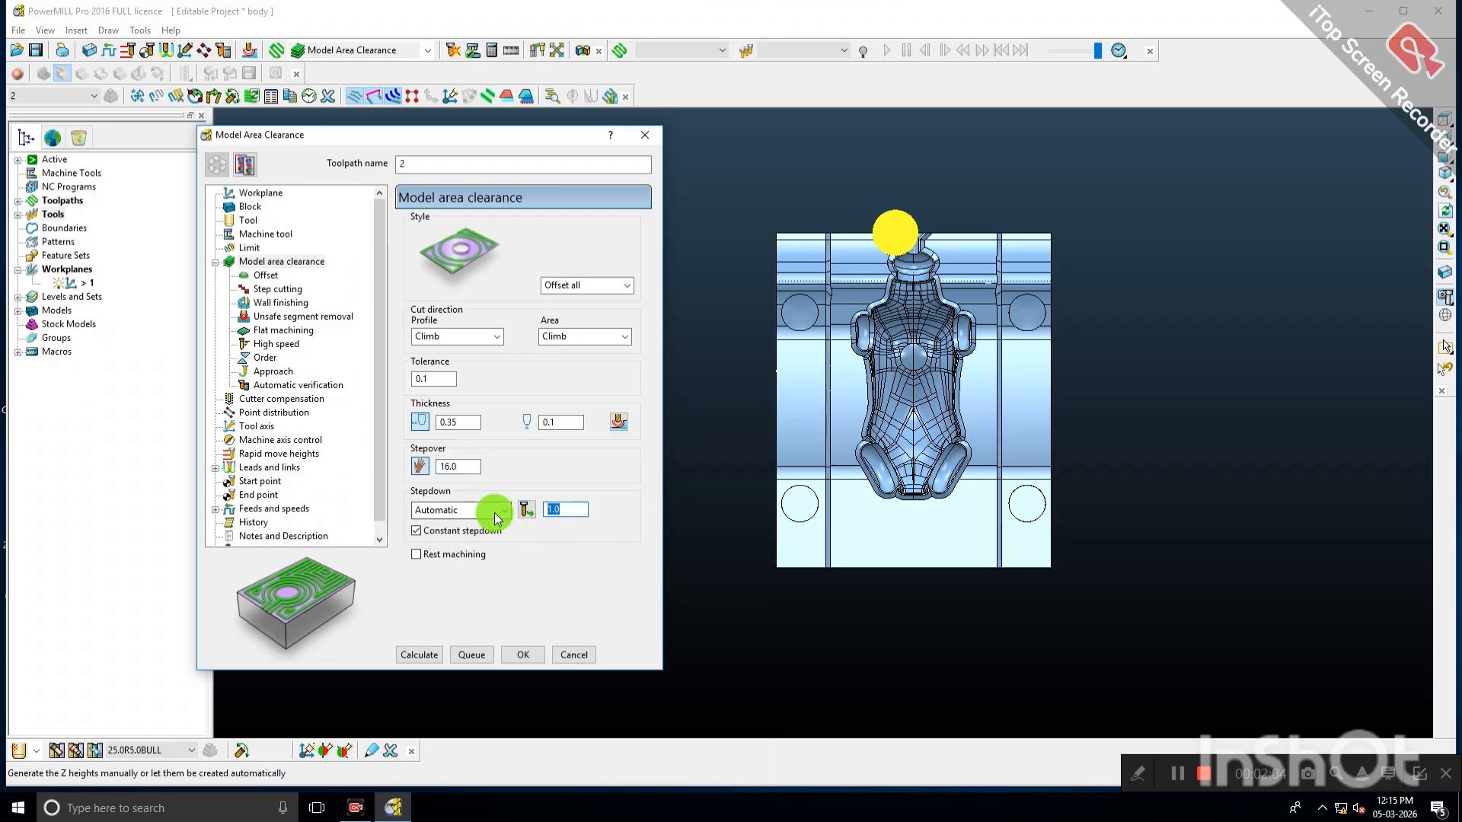
type(".")
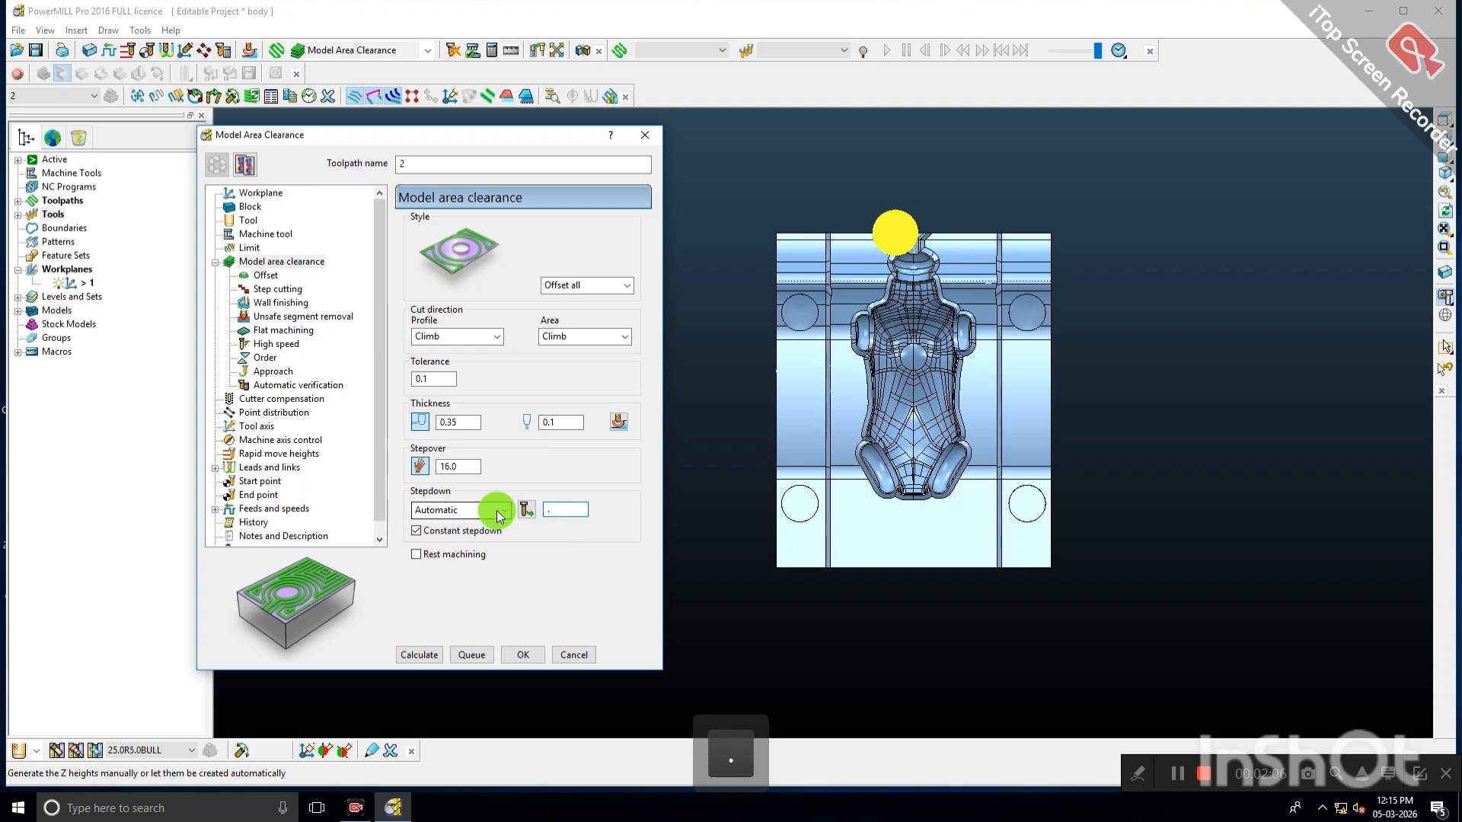
double_click(554, 510)
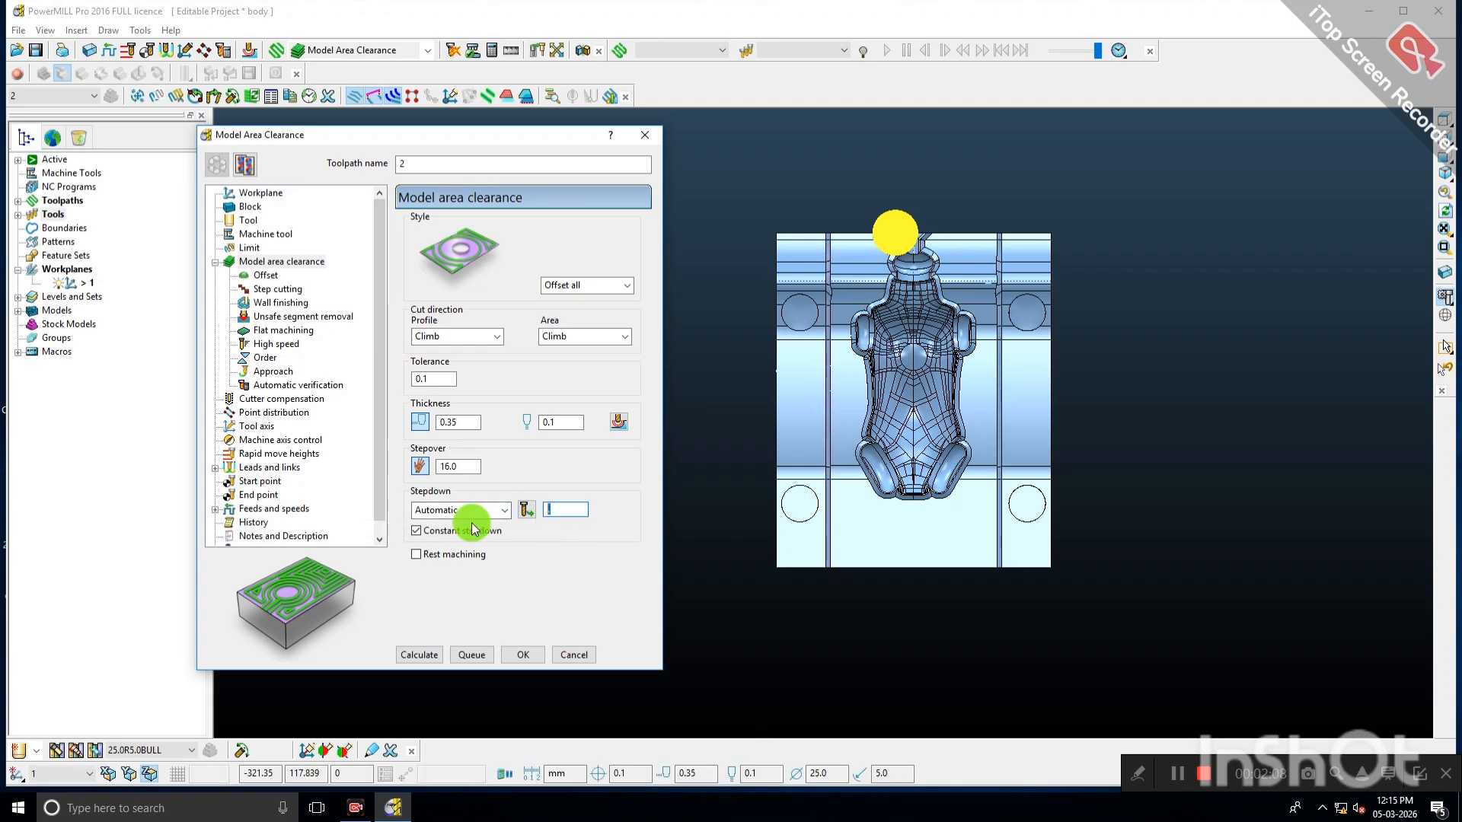
type("1.0")
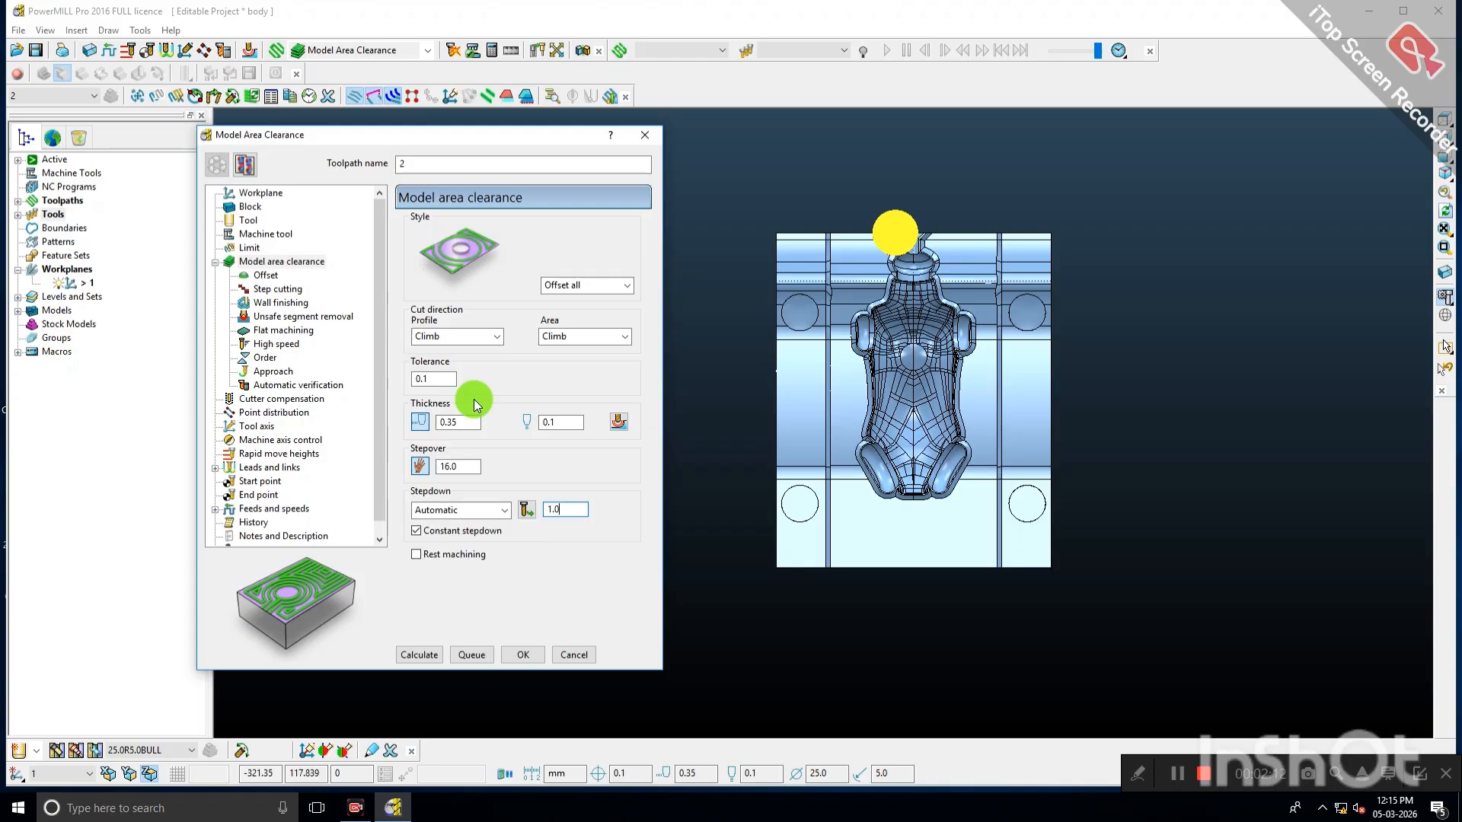
Set the offset direction of the area clearance toolpath to Auto.
left_click(259, 274)
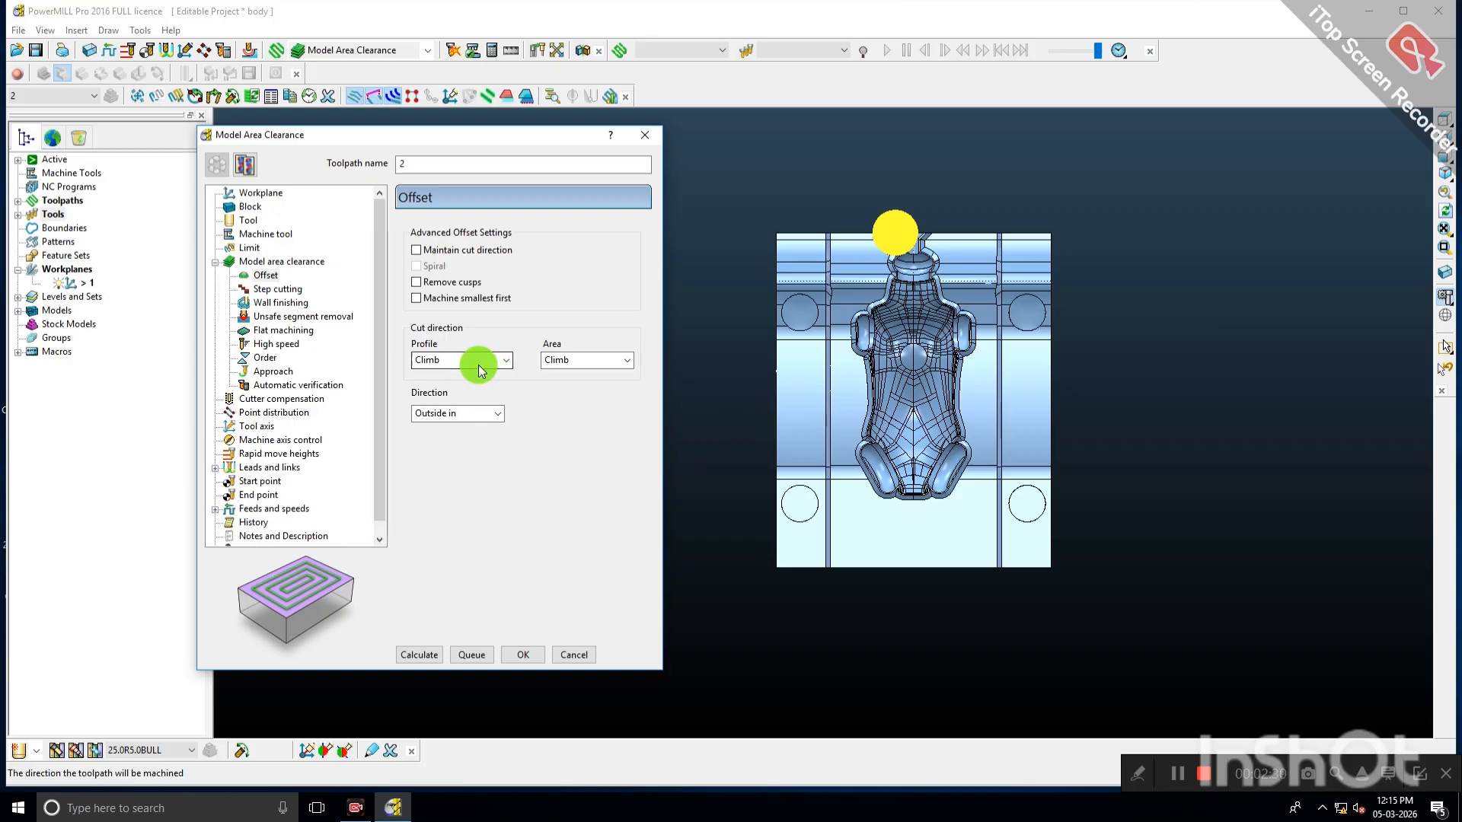
left_click(475, 412)
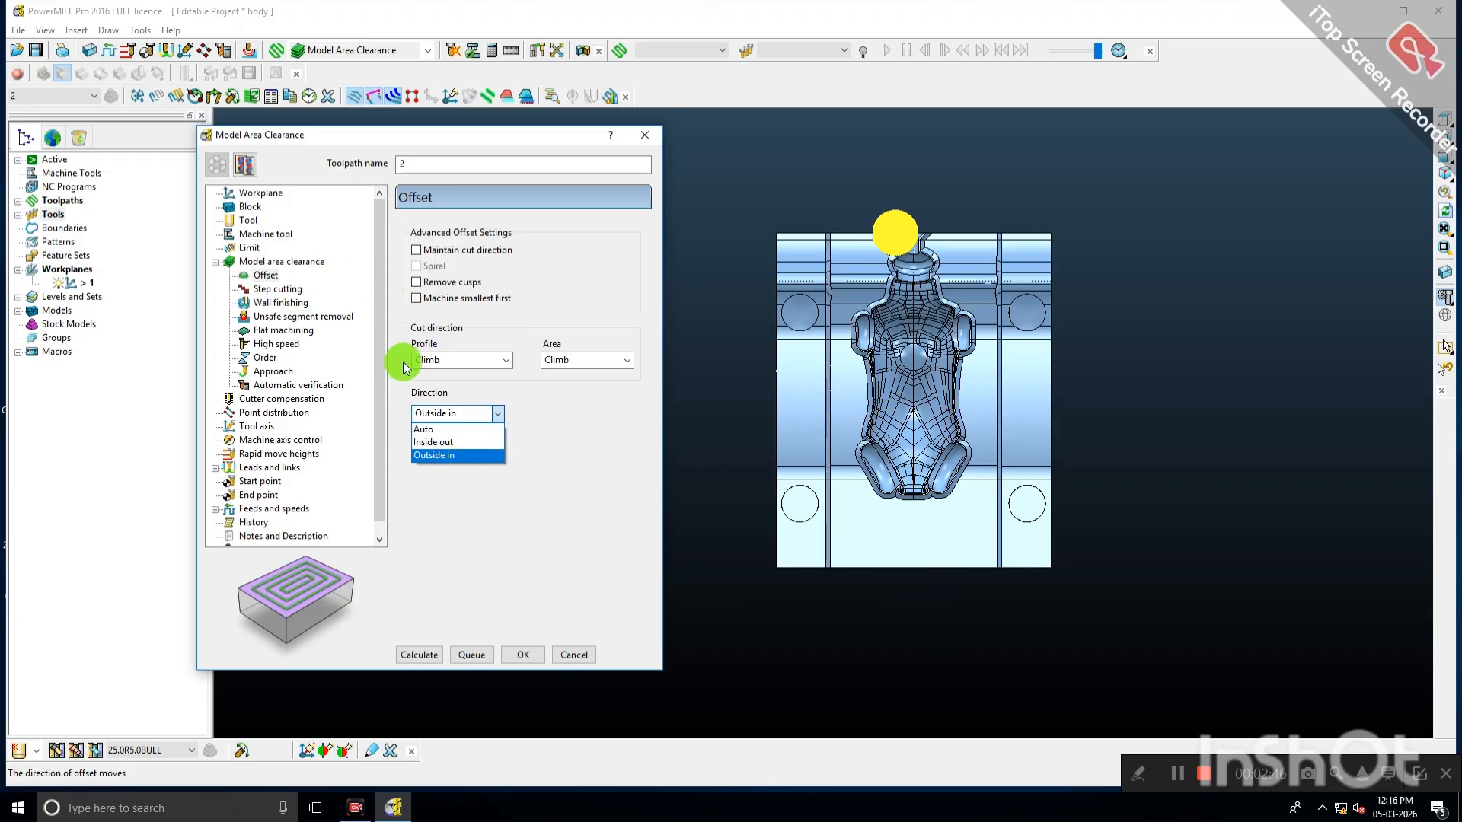
left_click(432, 429)
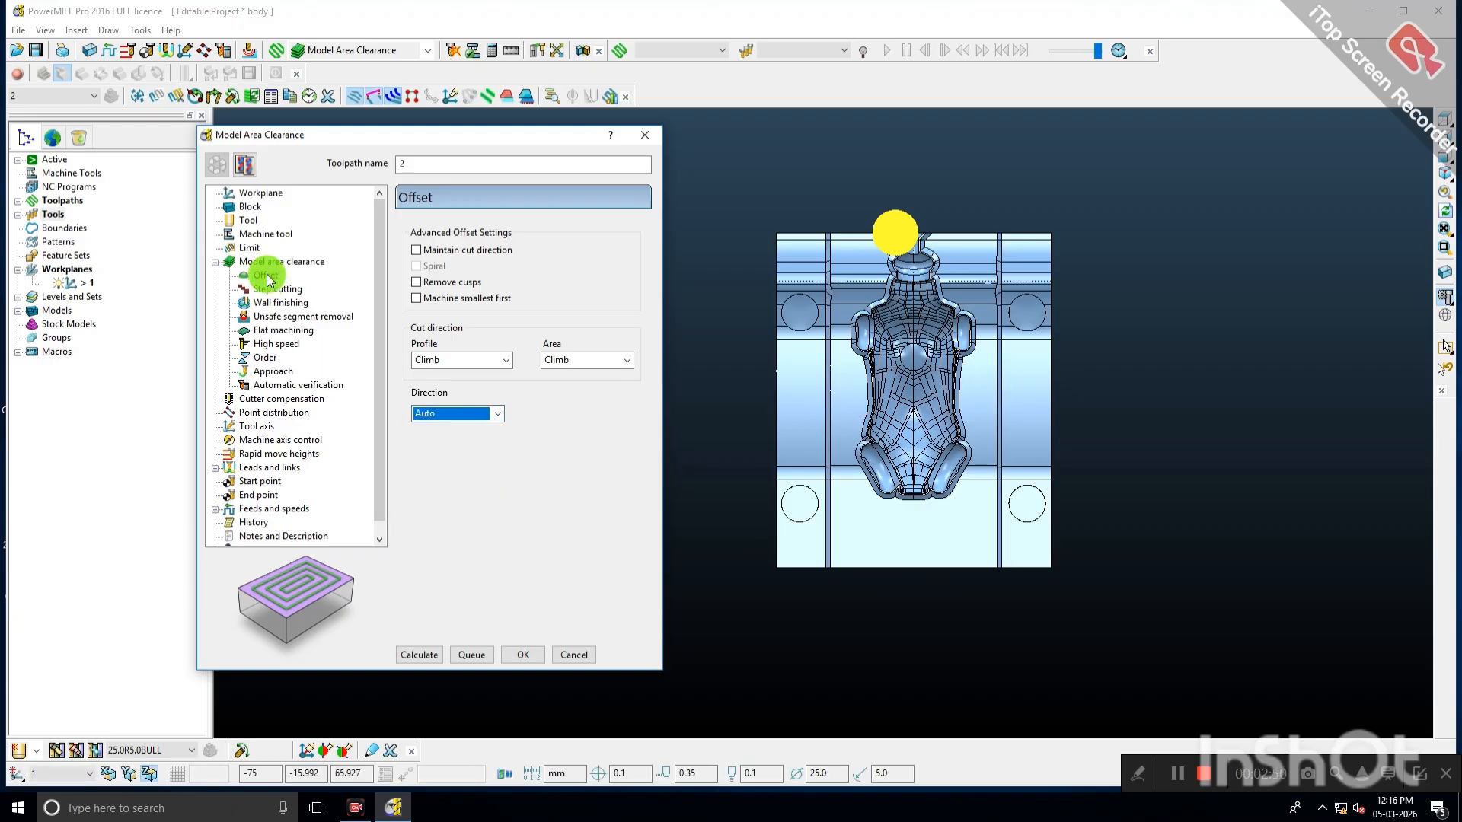
left_click(266, 276)
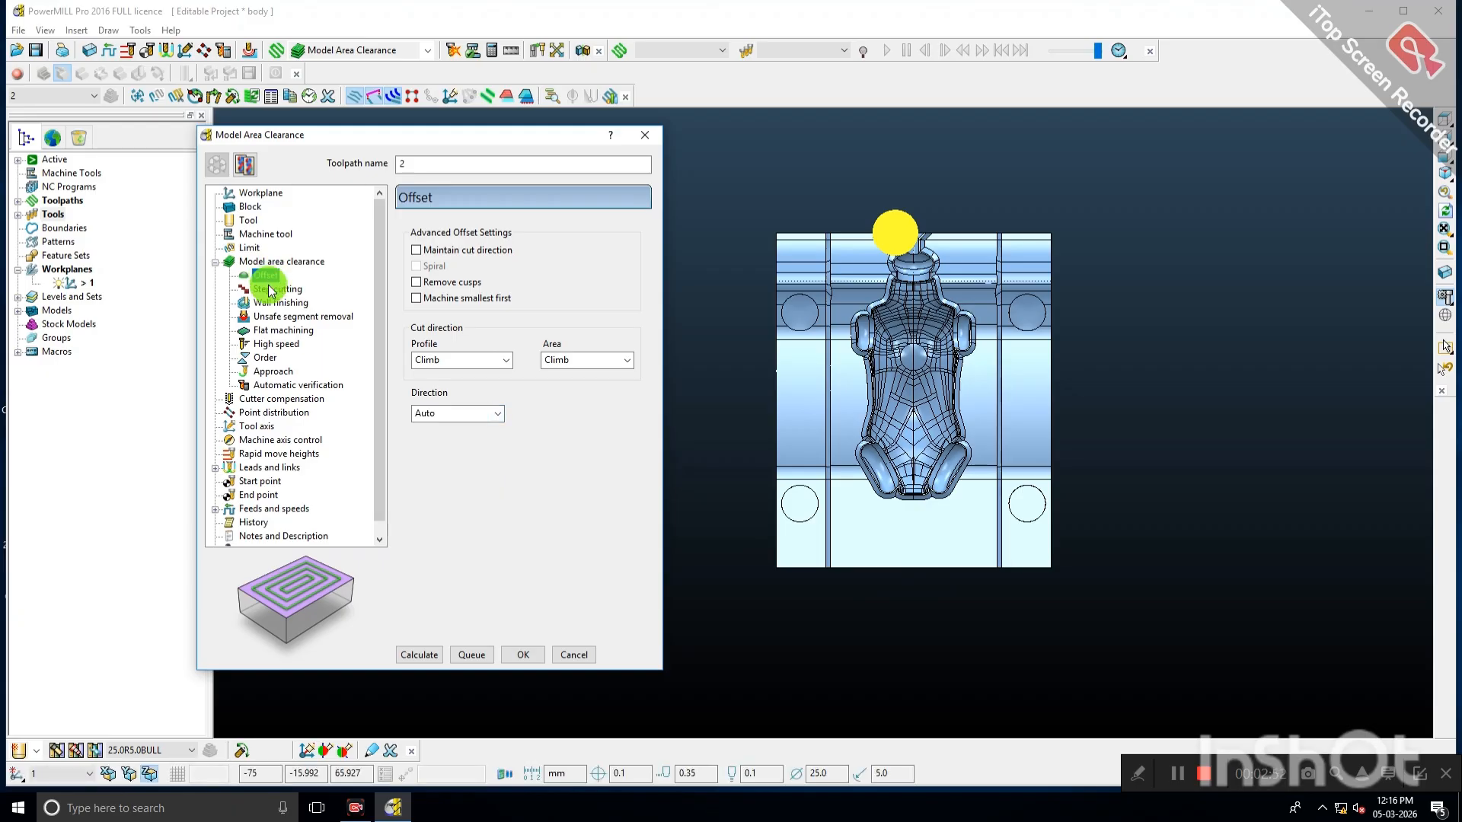
left_click(271, 291)
left_click(267, 304)
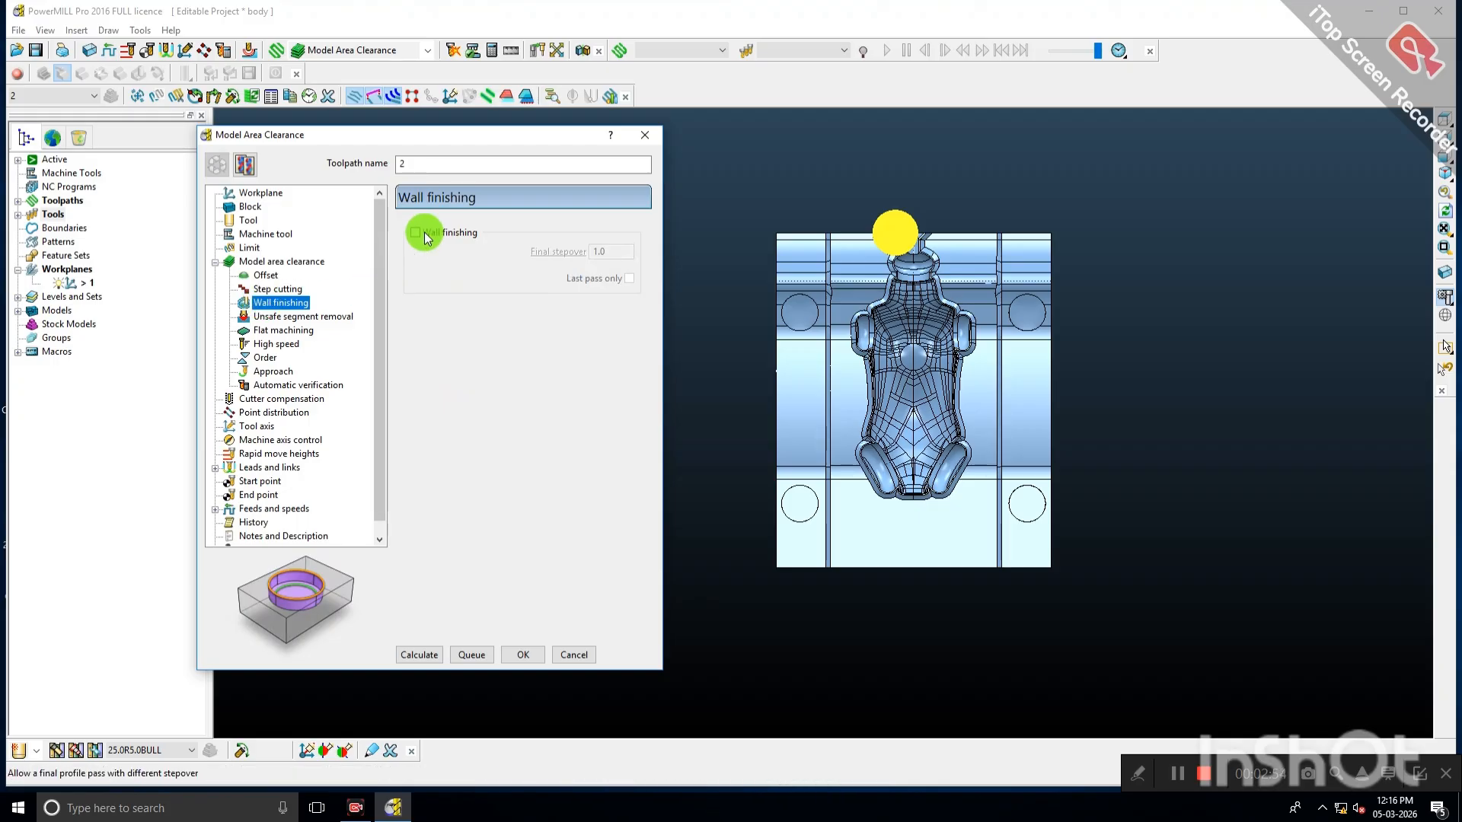
left_click(268, 318)
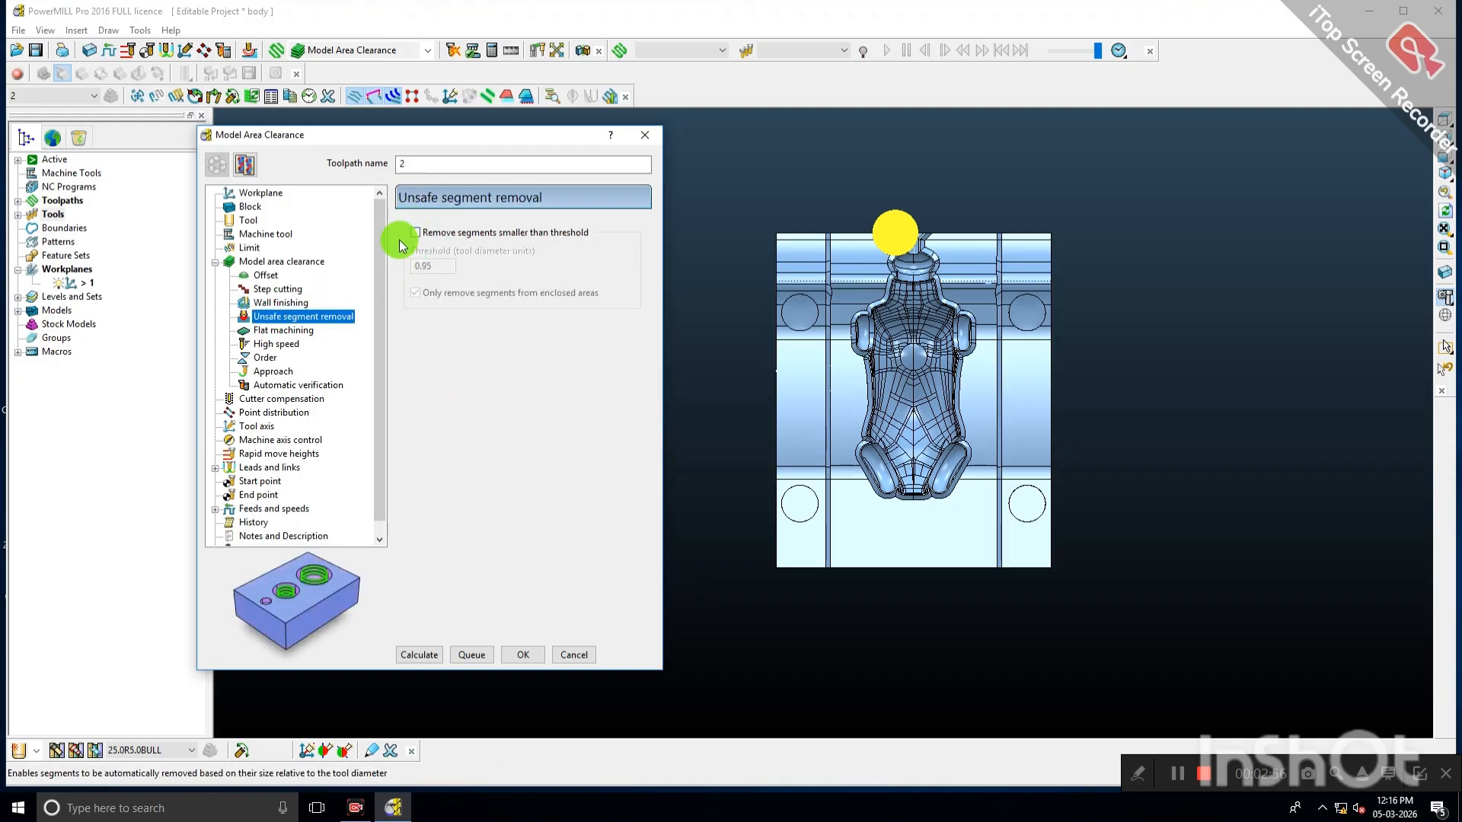
Set the flat machining of the area clearance toolpath to Level.
left_click(271, 332)
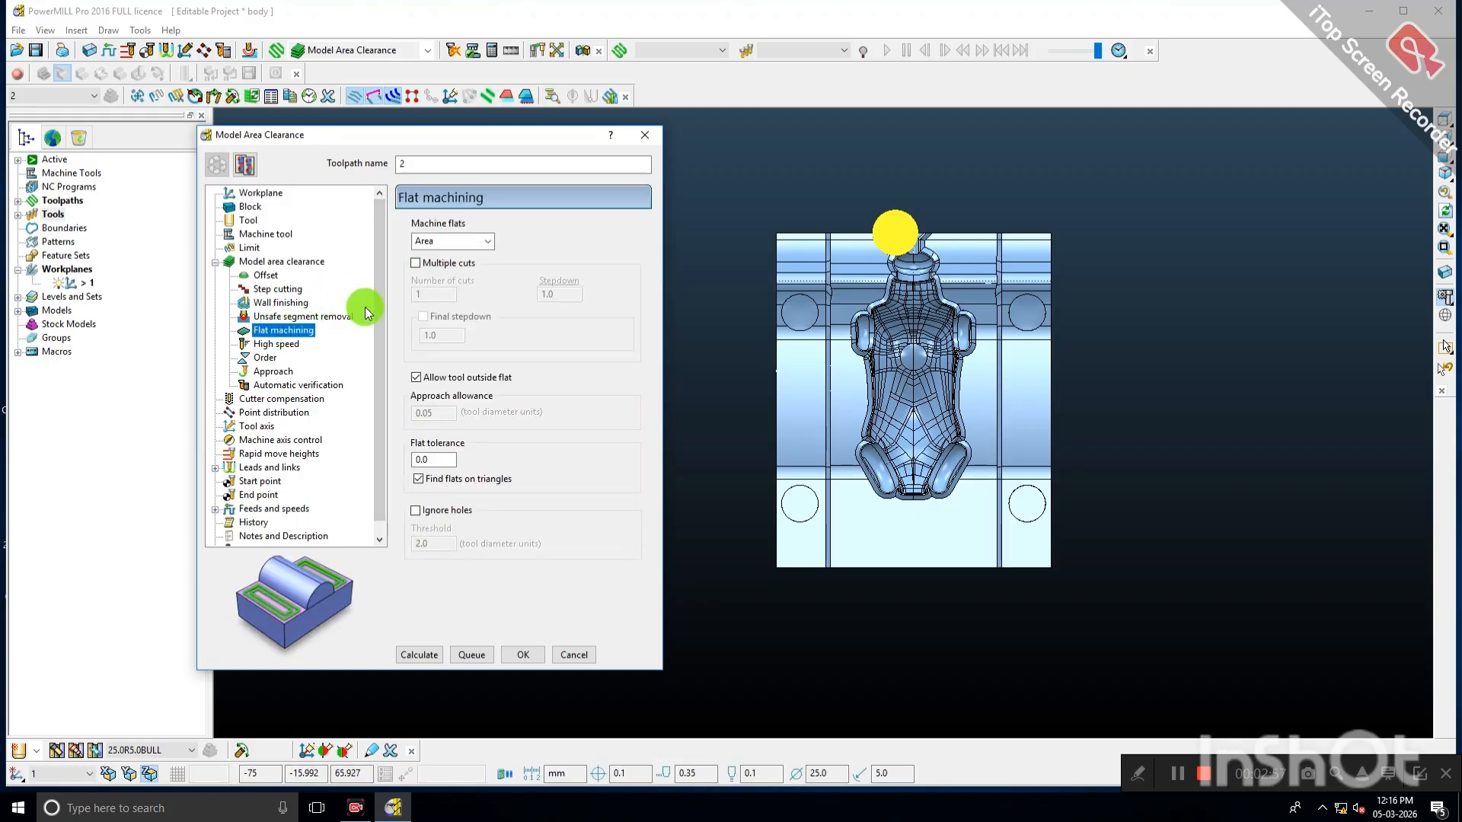
left_click(459, 242)
left_click(436, 283)
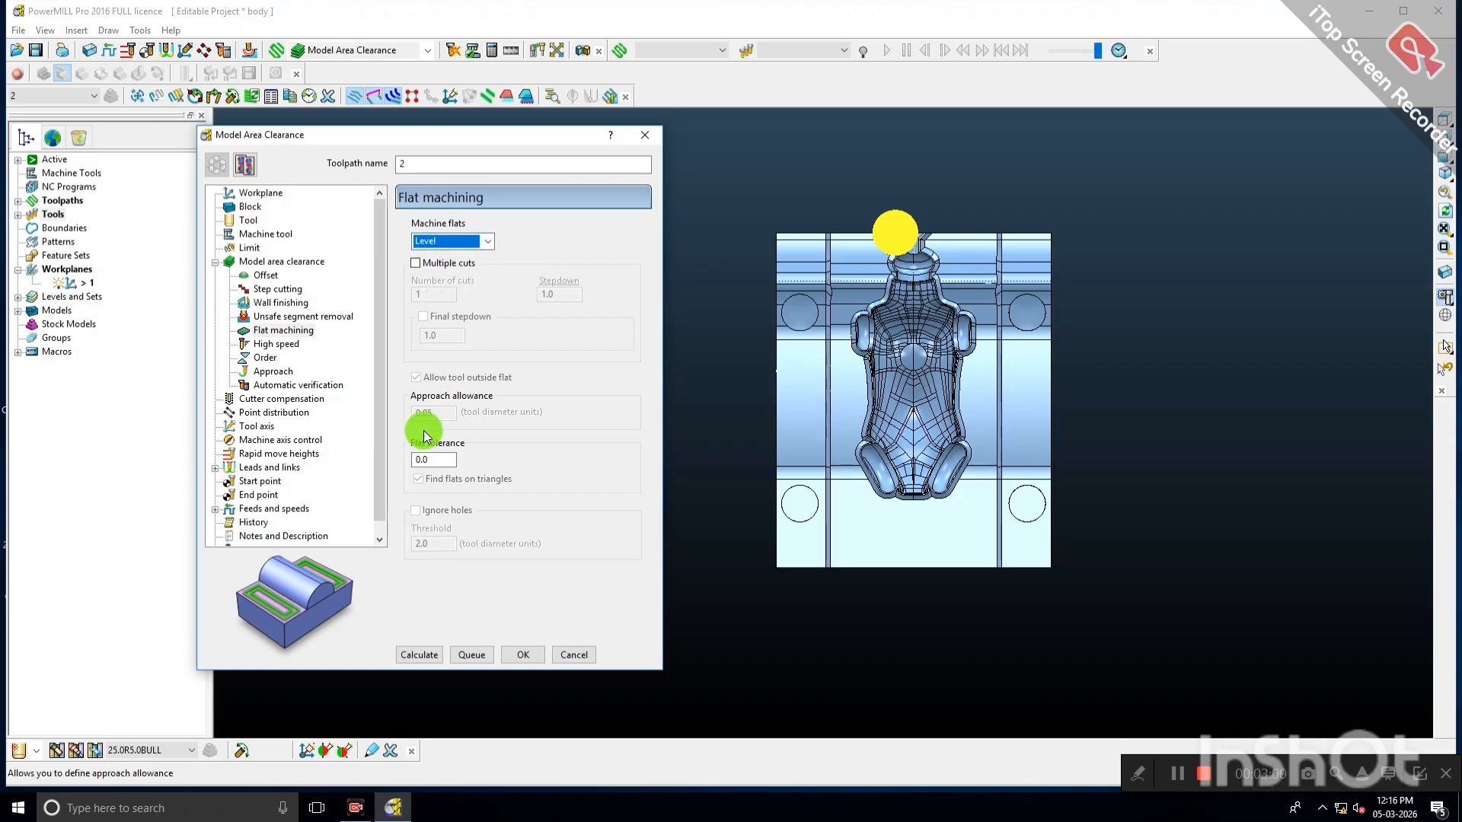
left_click_drag(432, 461, 373, 461)
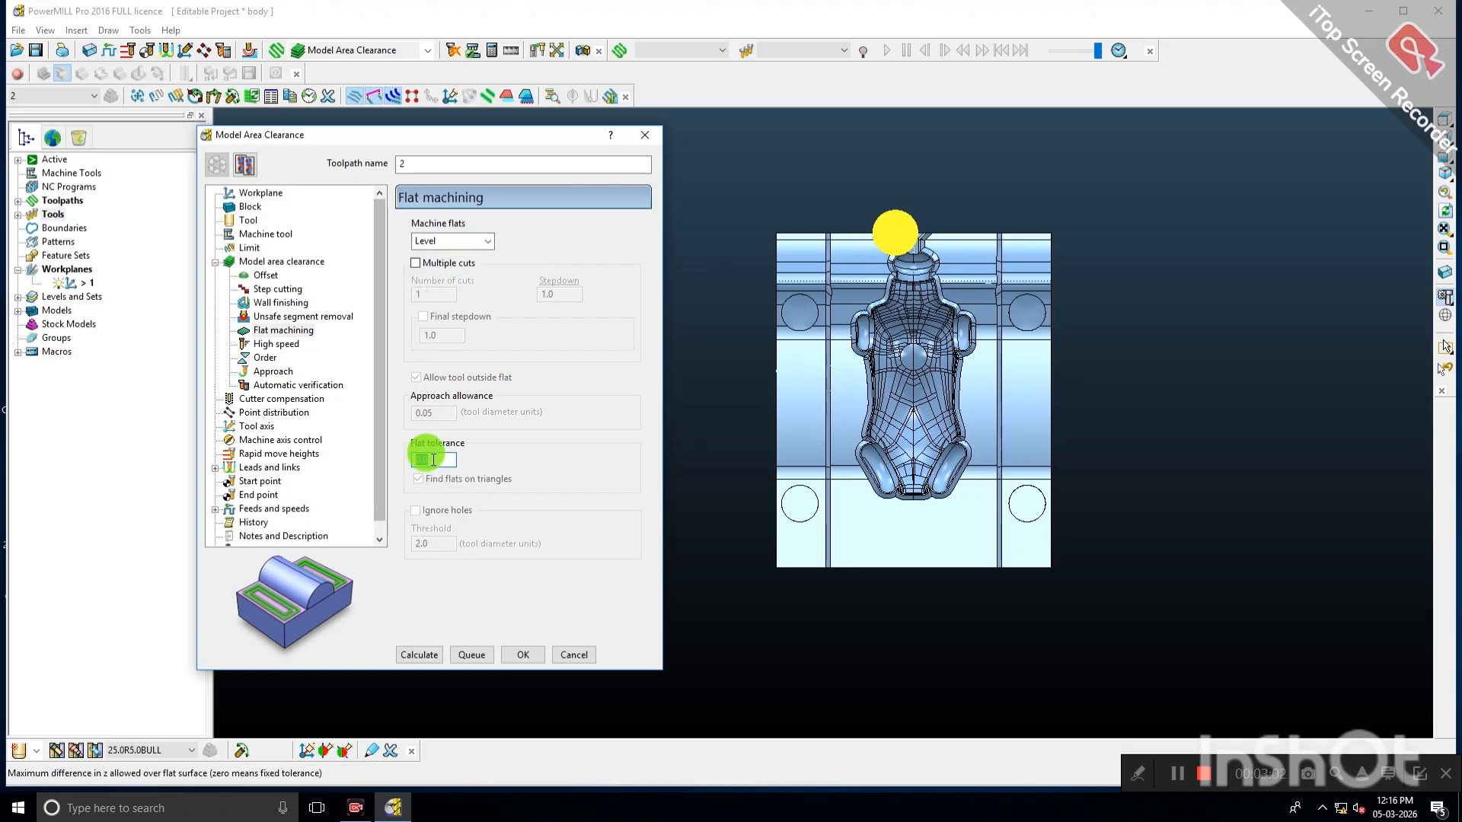
Choose Straight as the link type in the toolpath's high speed settings.
left_click(276, 344)
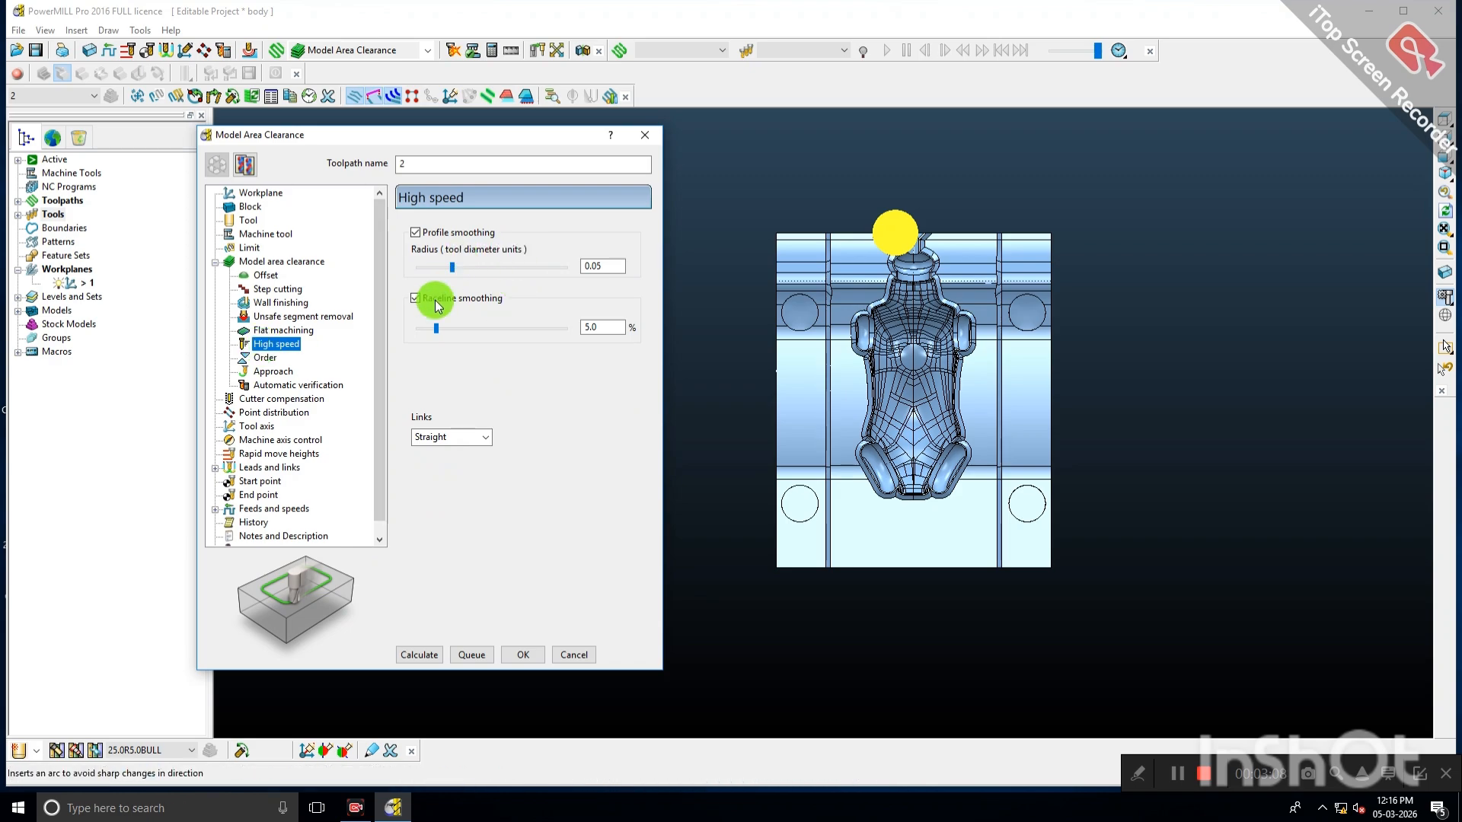
left_click(477, 439)
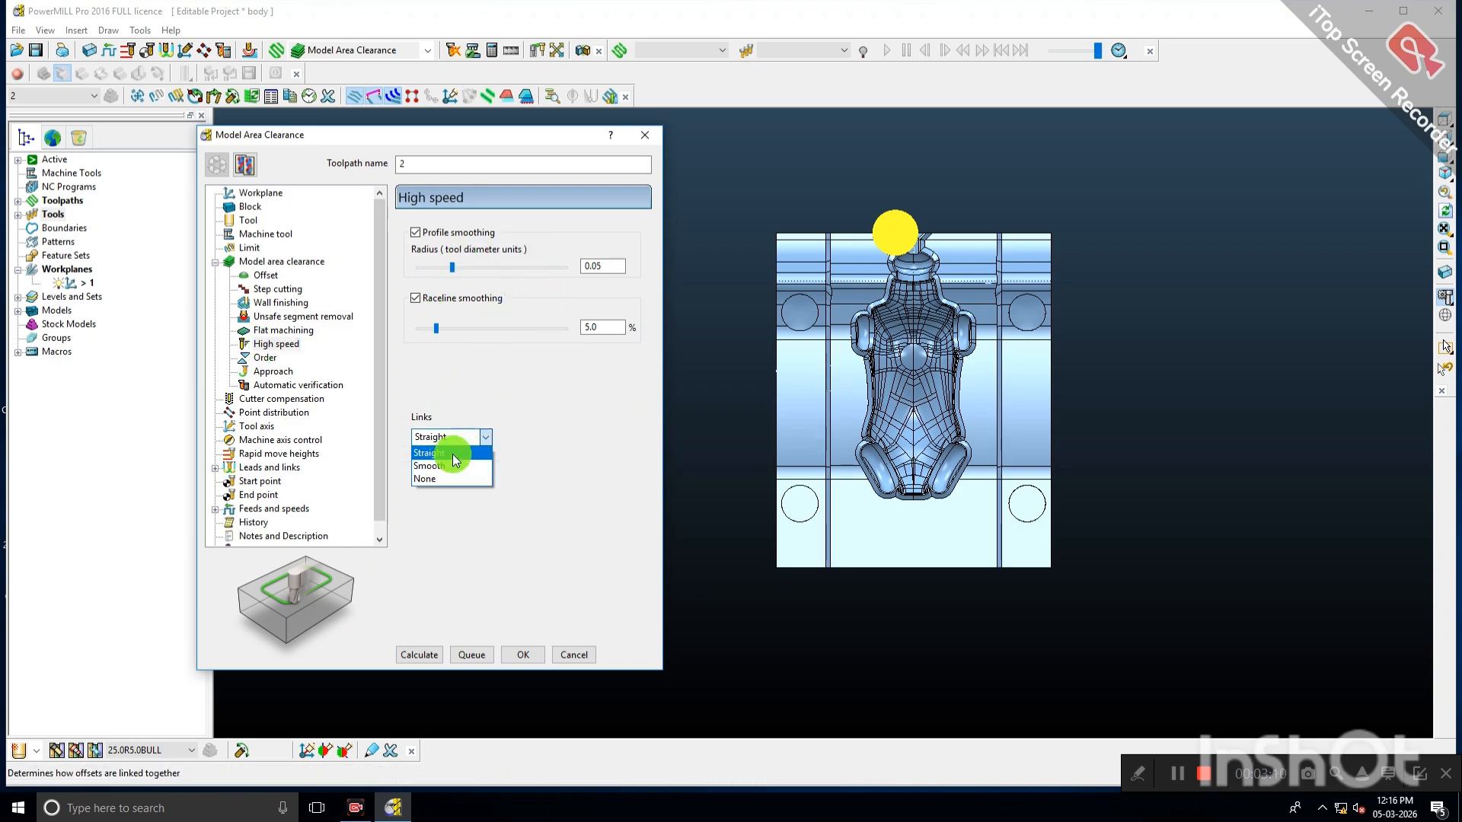
left_click(434, 450)
Enable adding approaches from outside in the toolpath's approach settings.
left_click(265, 358)
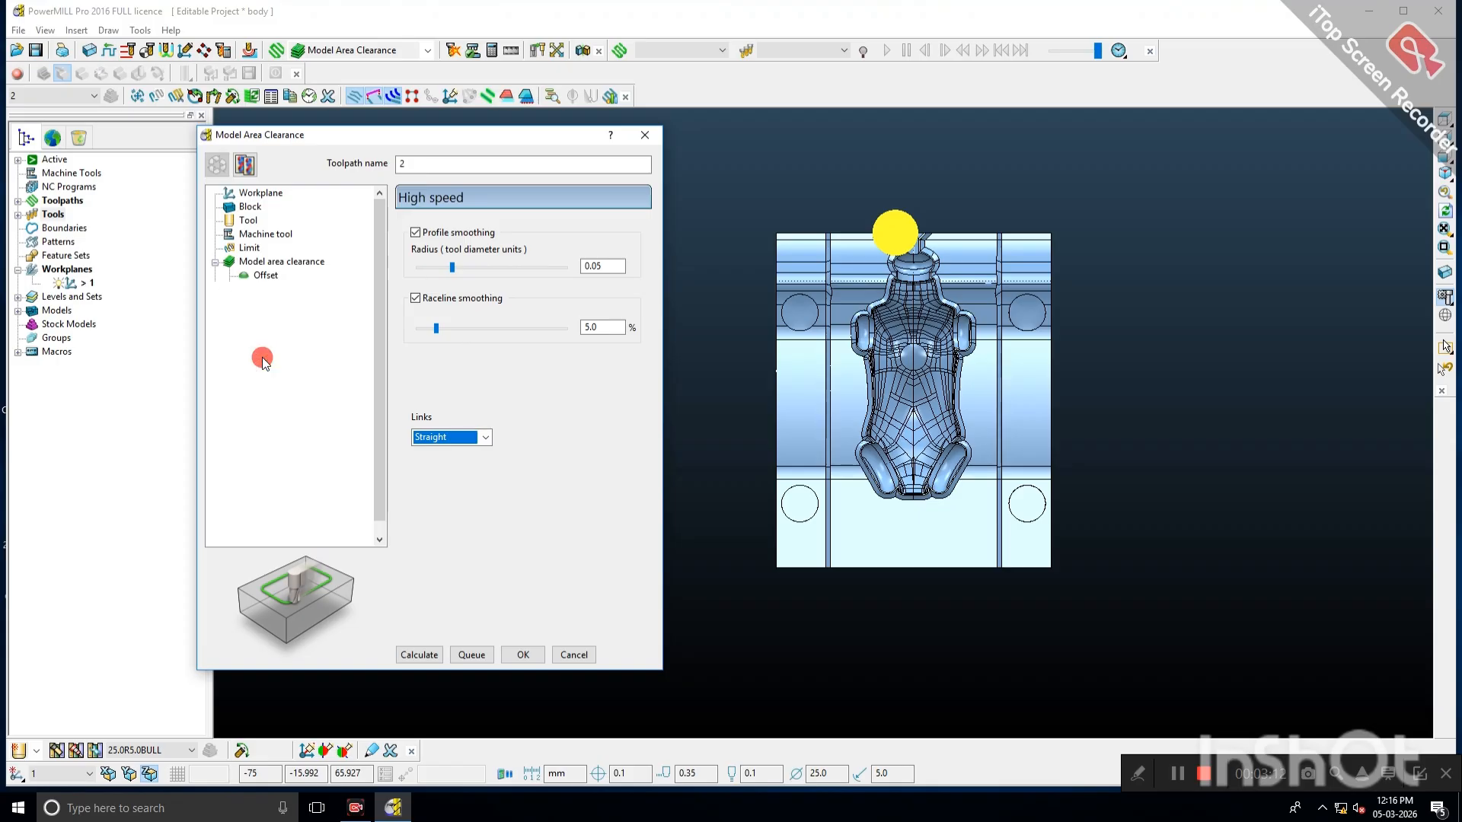
left_click(268, 373)
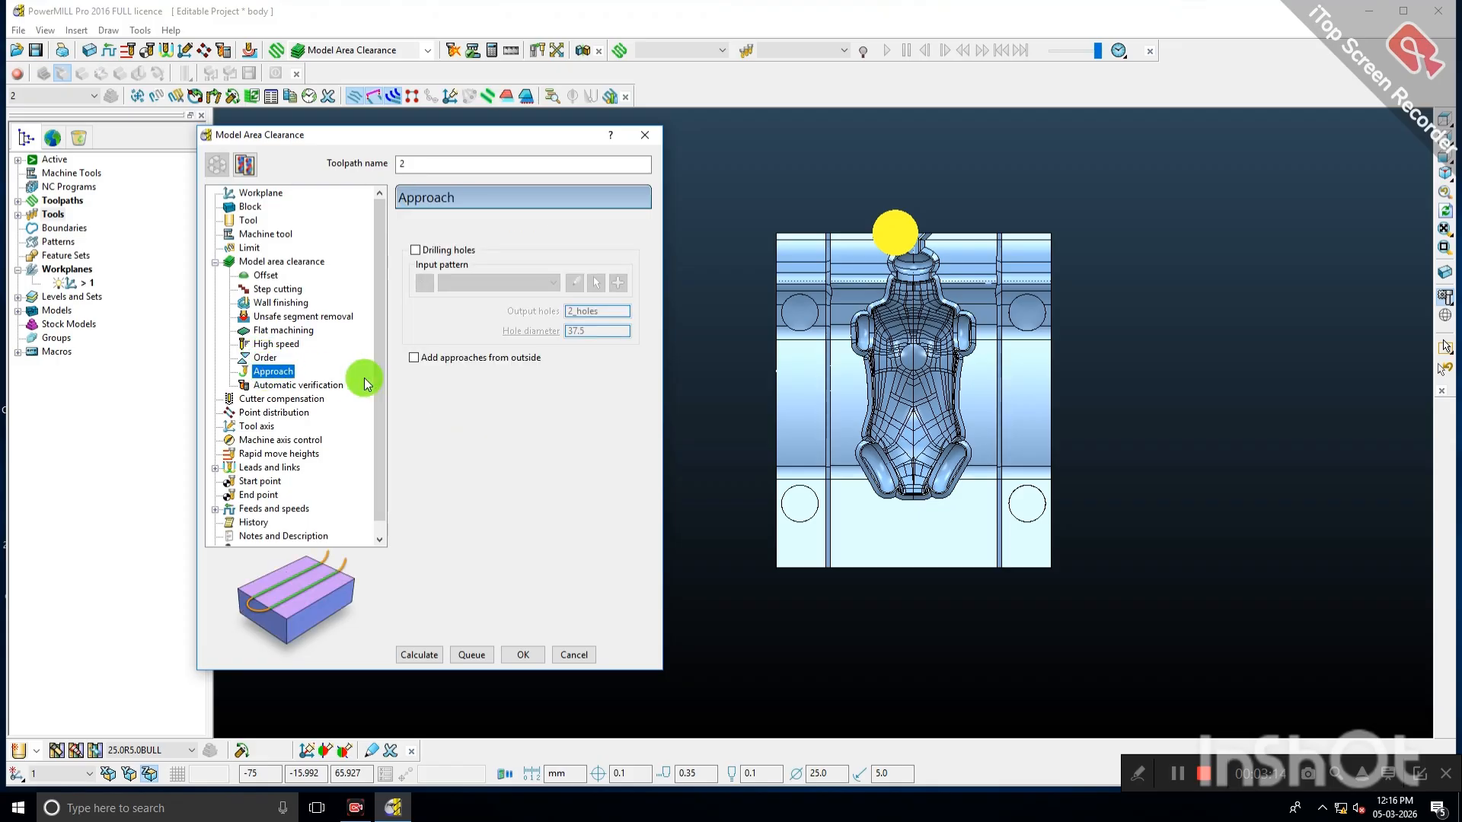
left_click(413, 358)
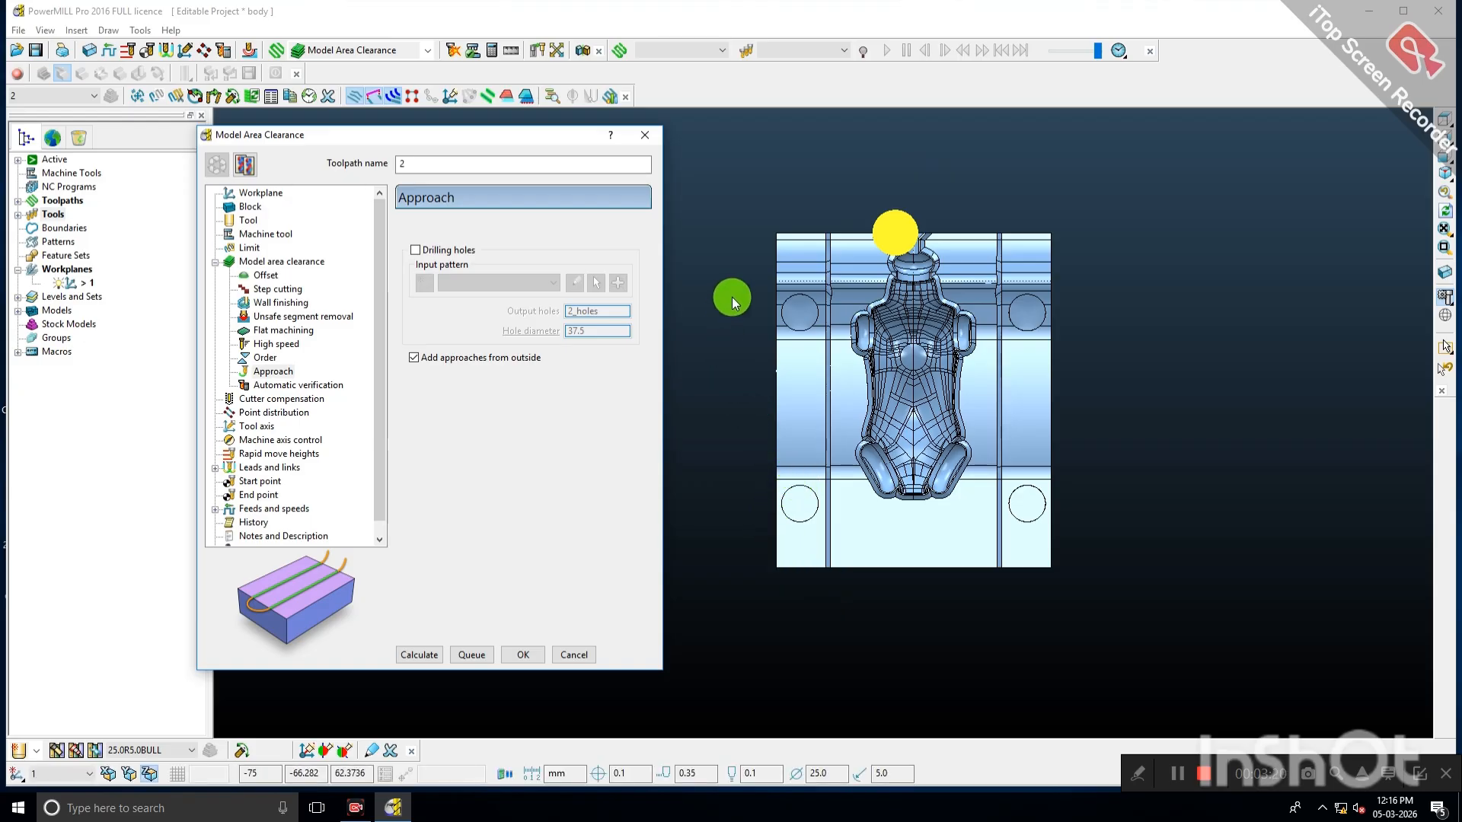
middle_click_drag(751, 287, 825, 281)
scroll(857, 284, "down", 5)
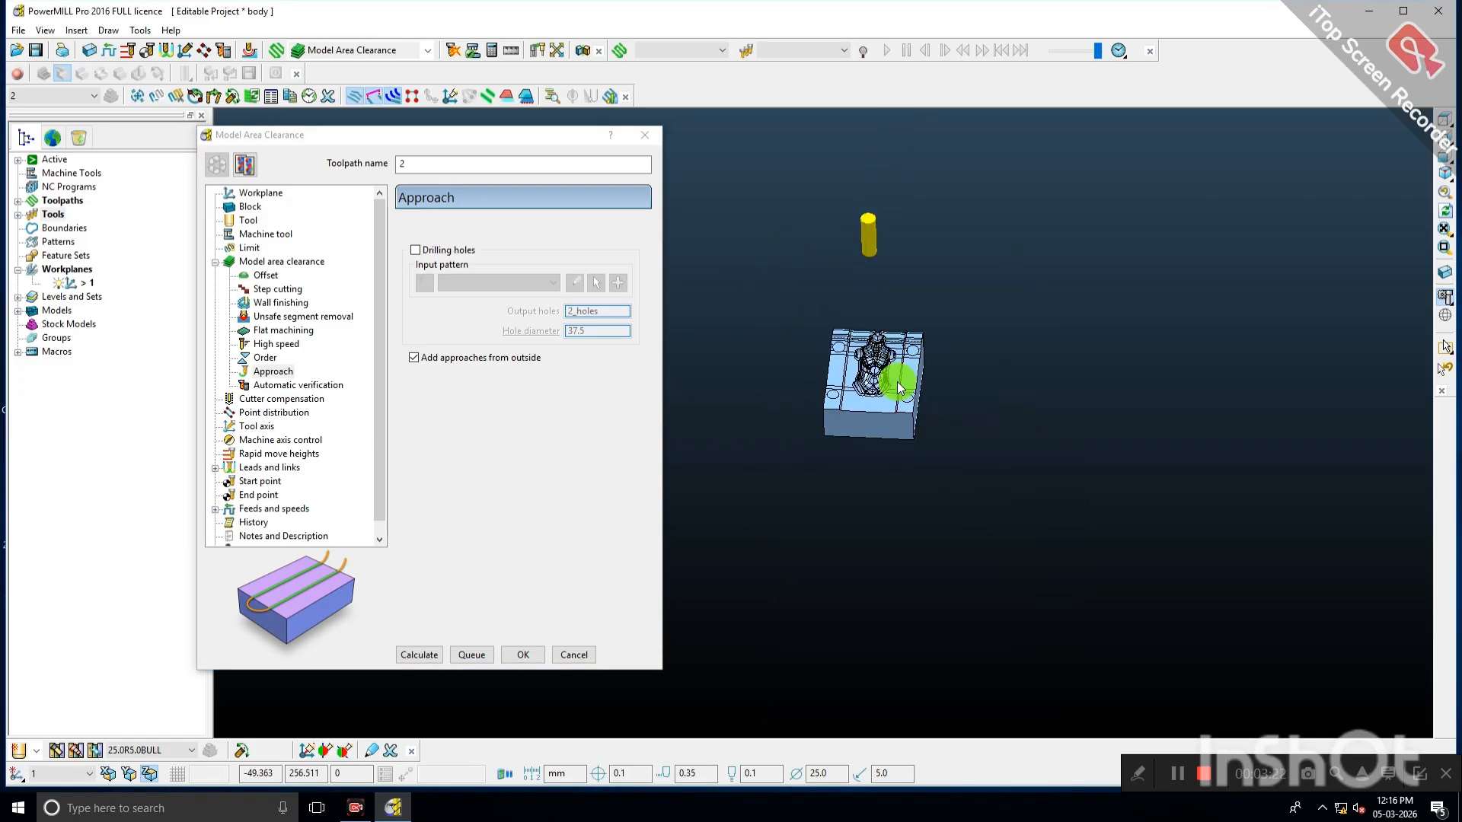
scroll(875, 367, "up", 1)
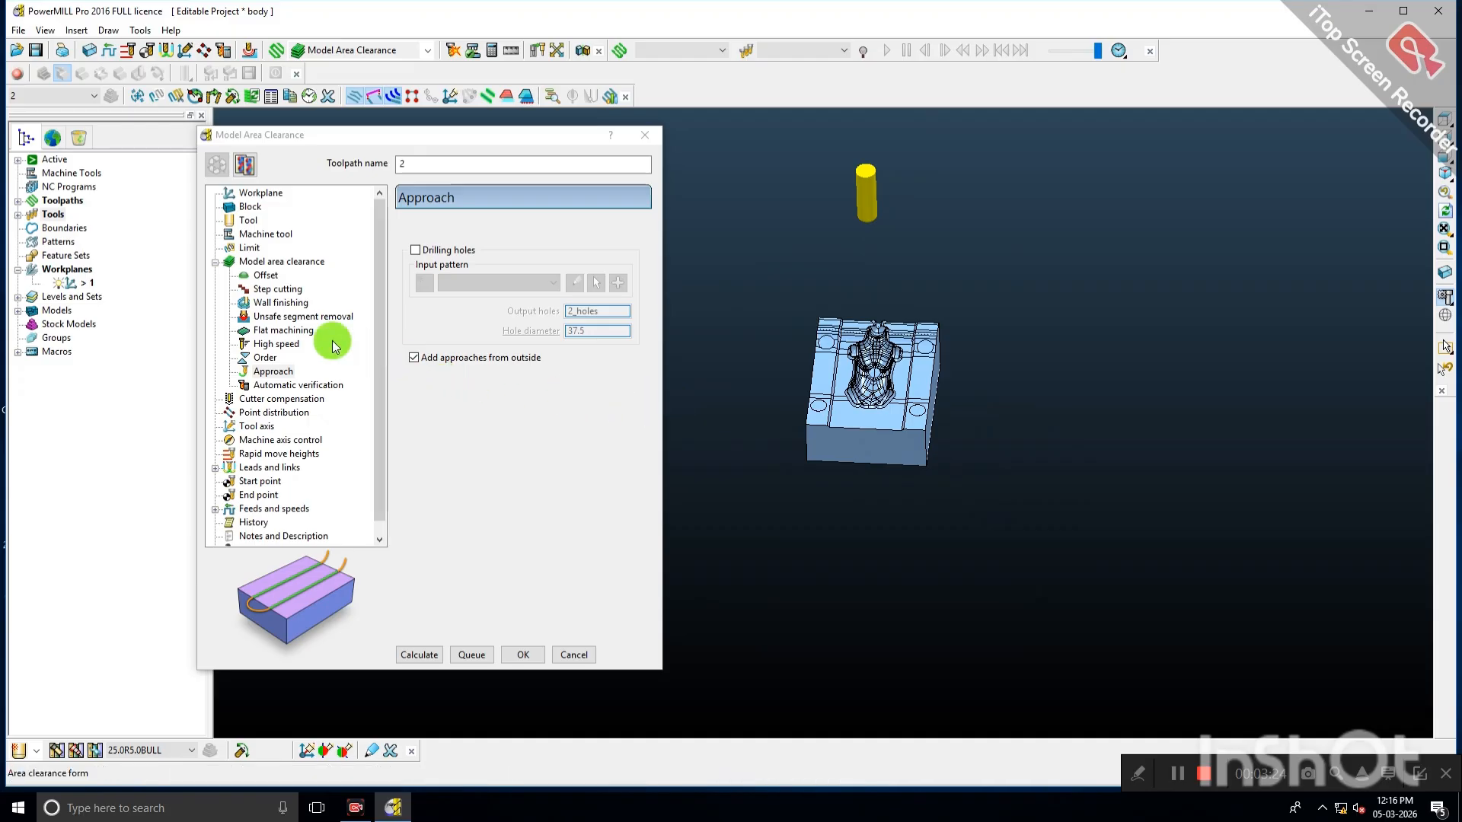
Set the default link type of the toolpath to Skim.
left_click(263, 385)
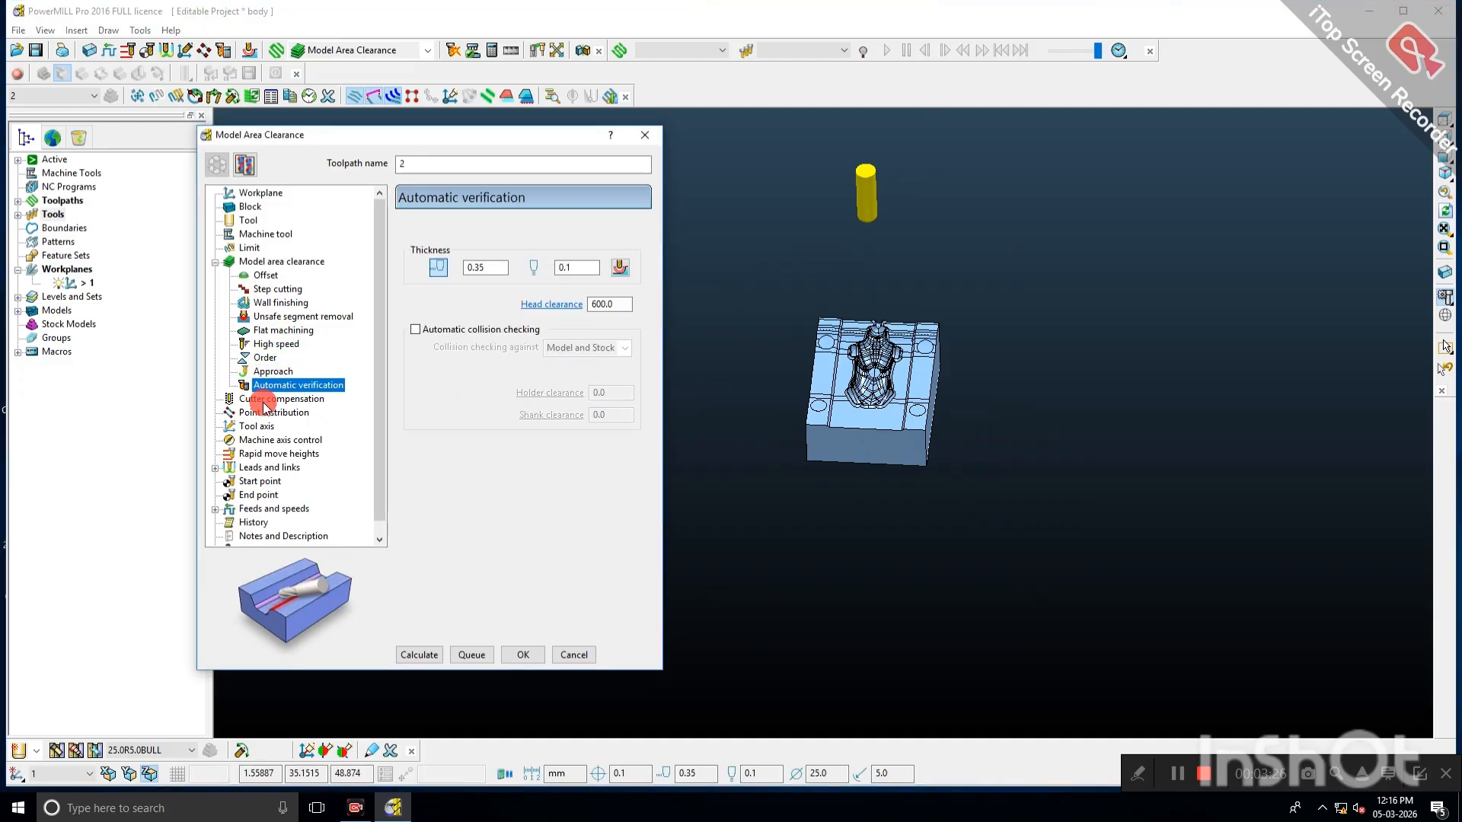
left_click(259, 412)
left_click(256, 440)
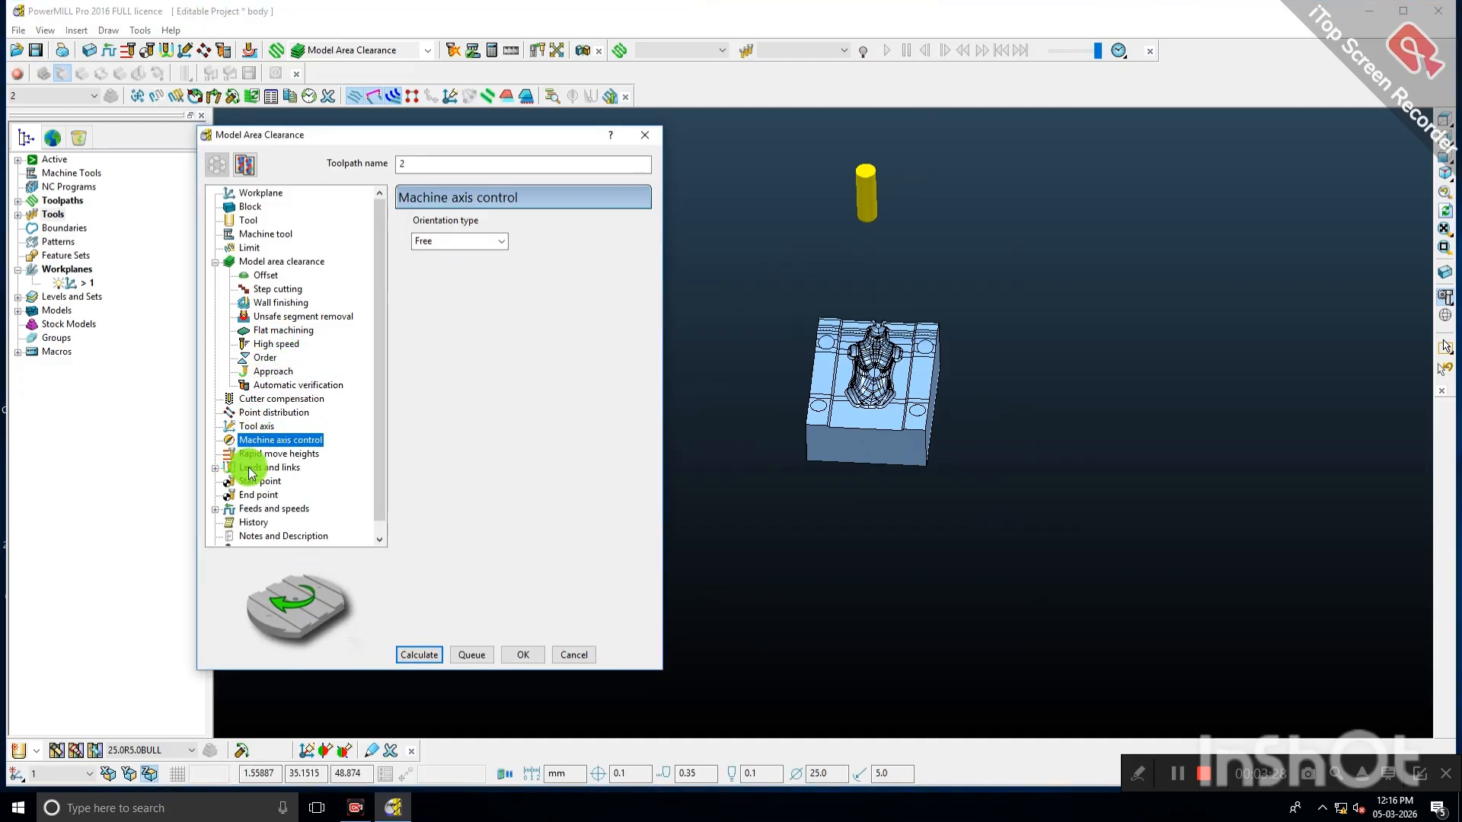
left_click(250, 468)
left_click(259, 507)
left_click(585, 306)
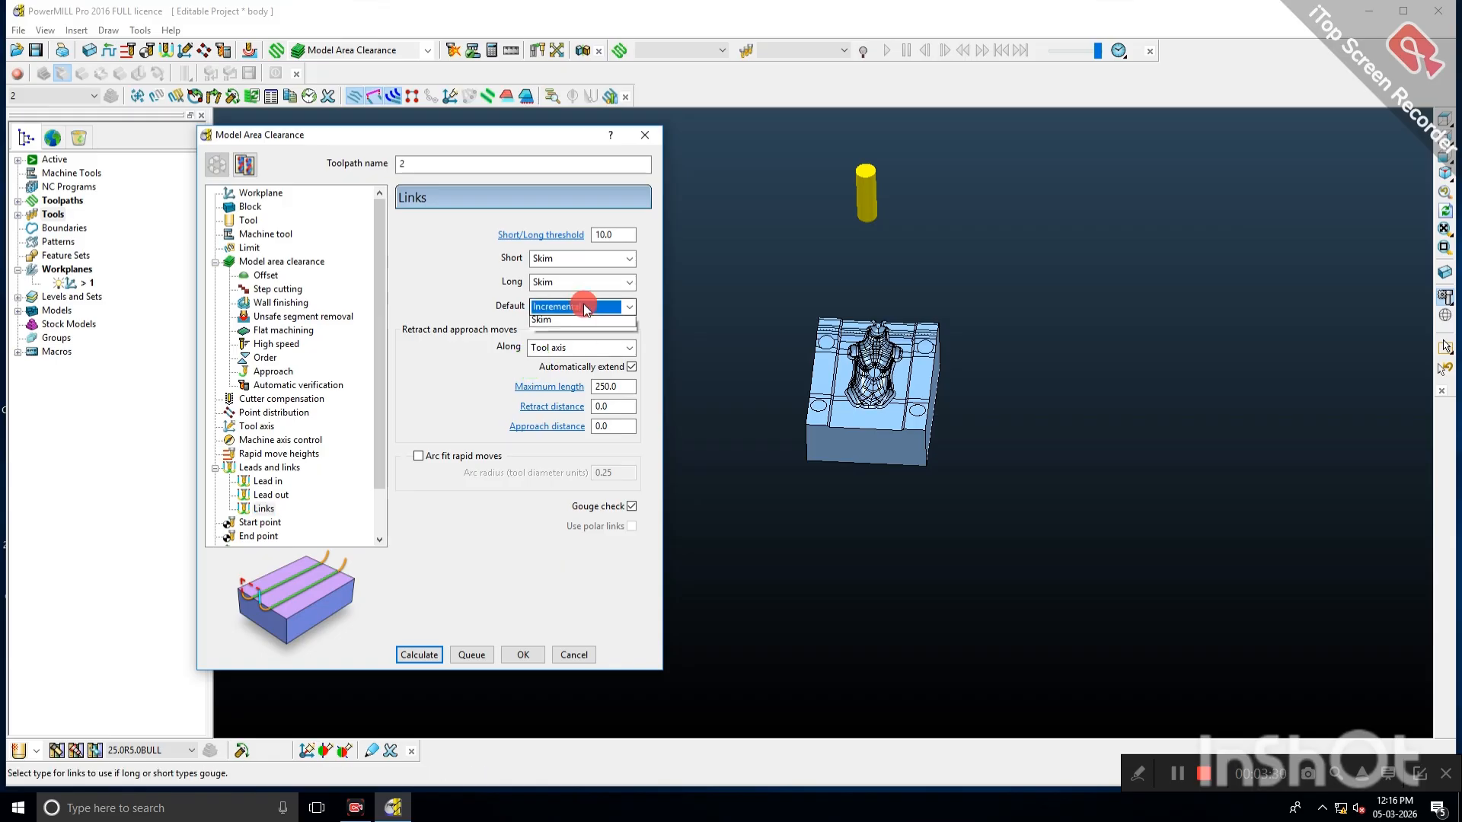
left_click(556, 320)
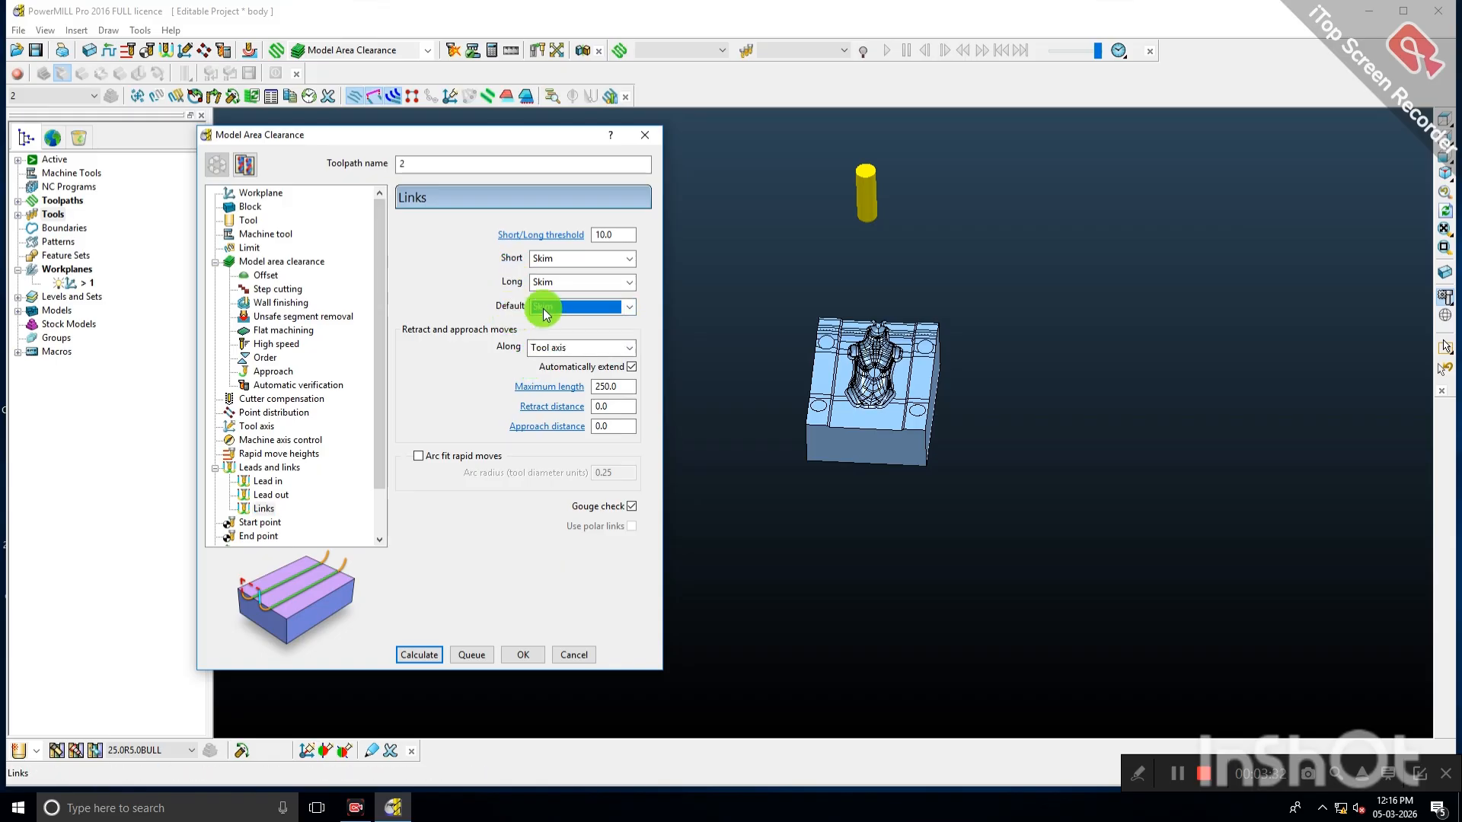
Calculate the area clearance toolpath, dismiss the plunge warning, close the strategy settings and inspect the passes on the block.
left_click(417, 653)
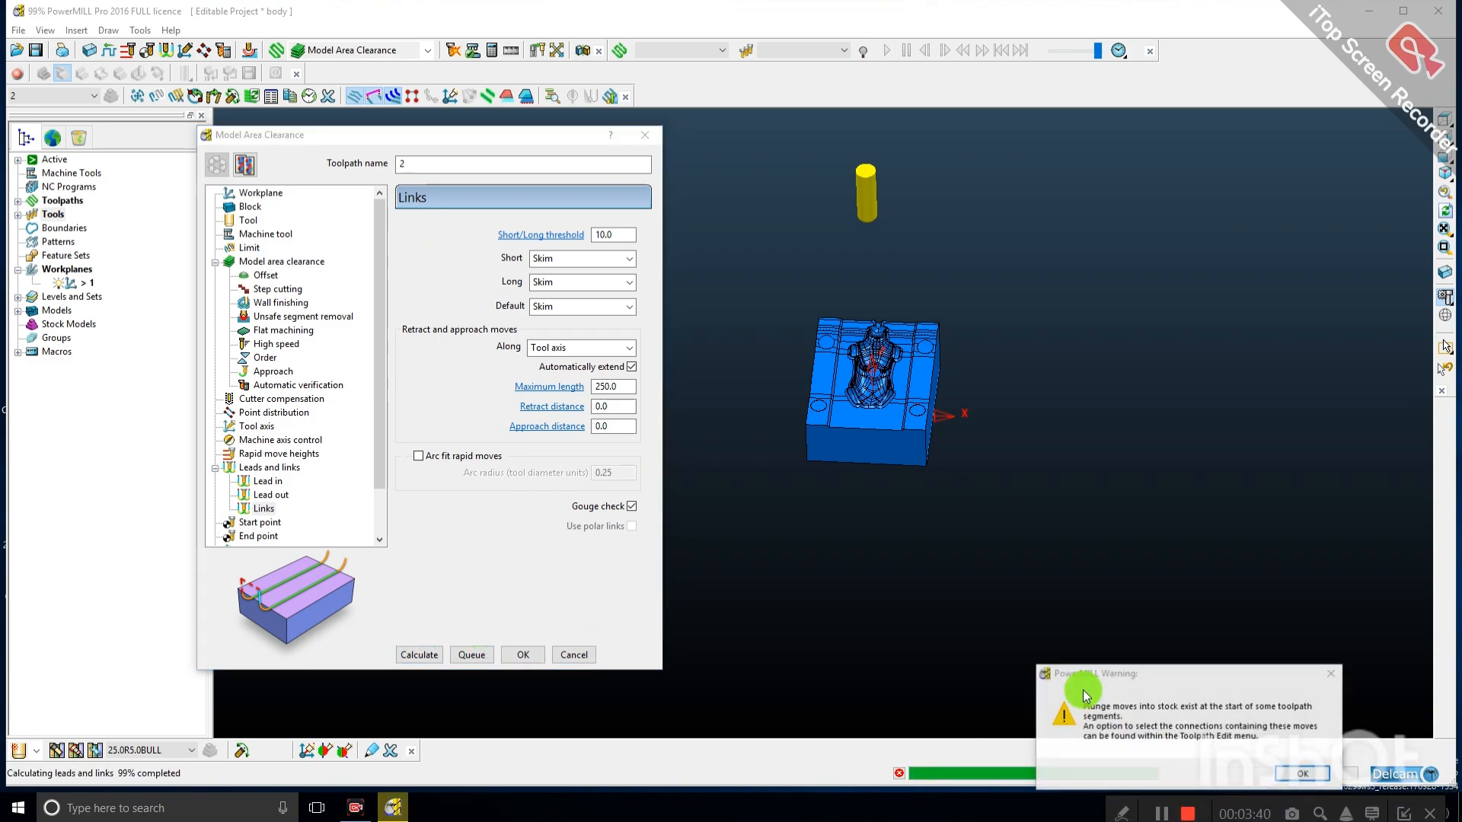
left_click(1297, 772)
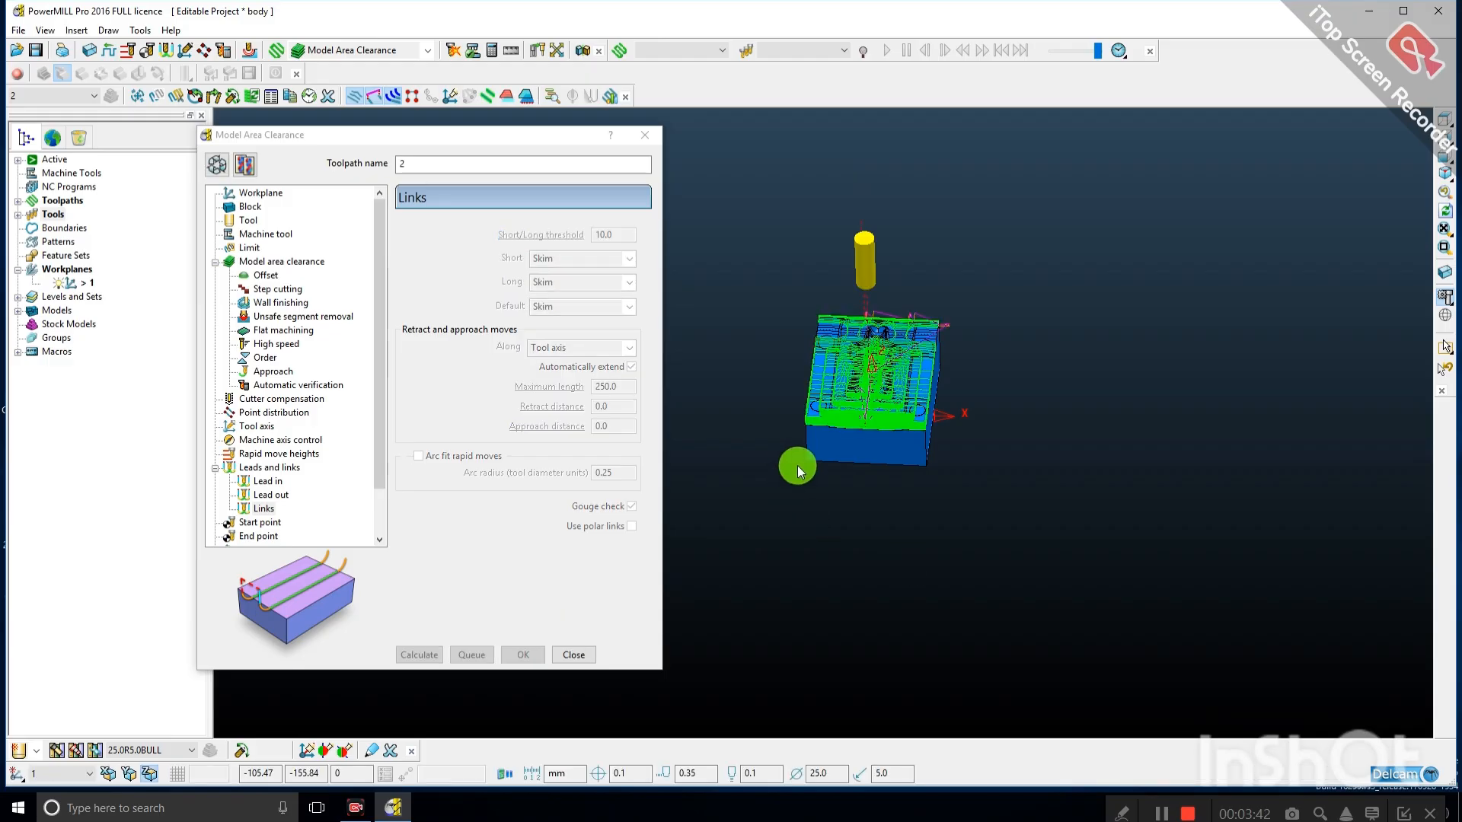
left_click(576, 654)
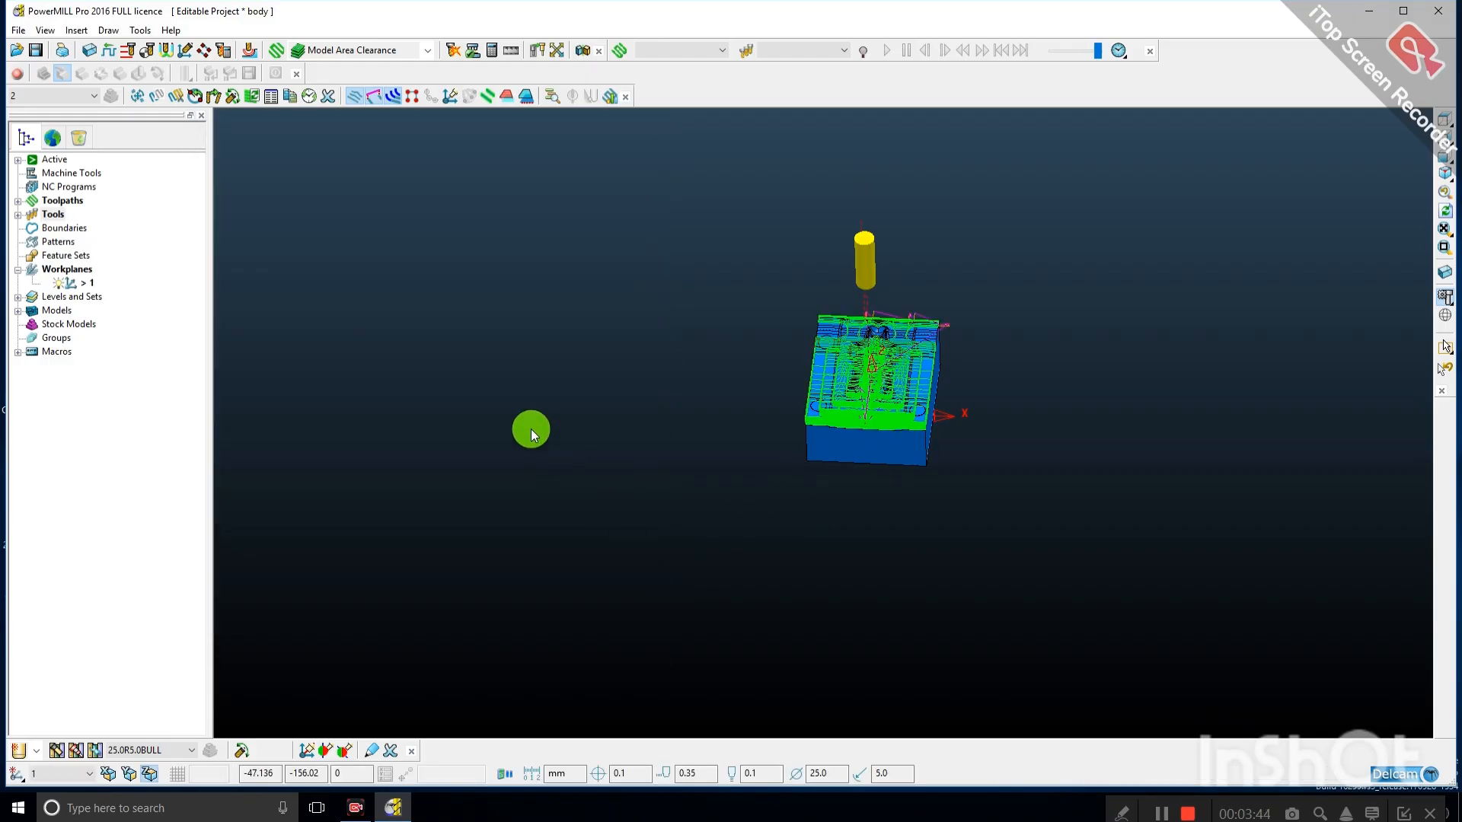
middle_click_drag(994, 396, 960, 382)
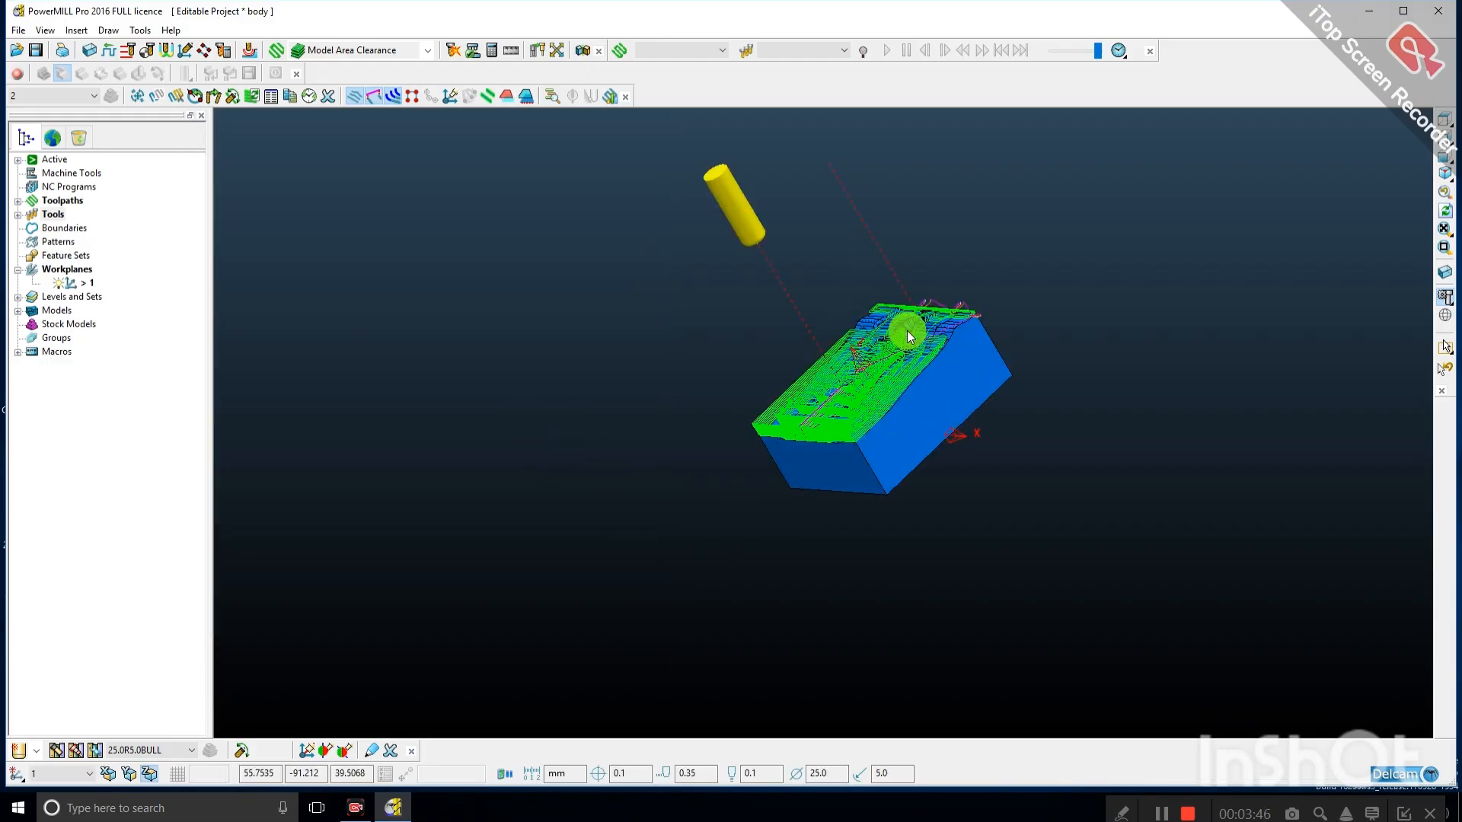
scroll(906, 330, "up", 1)
scroll(907, 327, "up", 2)
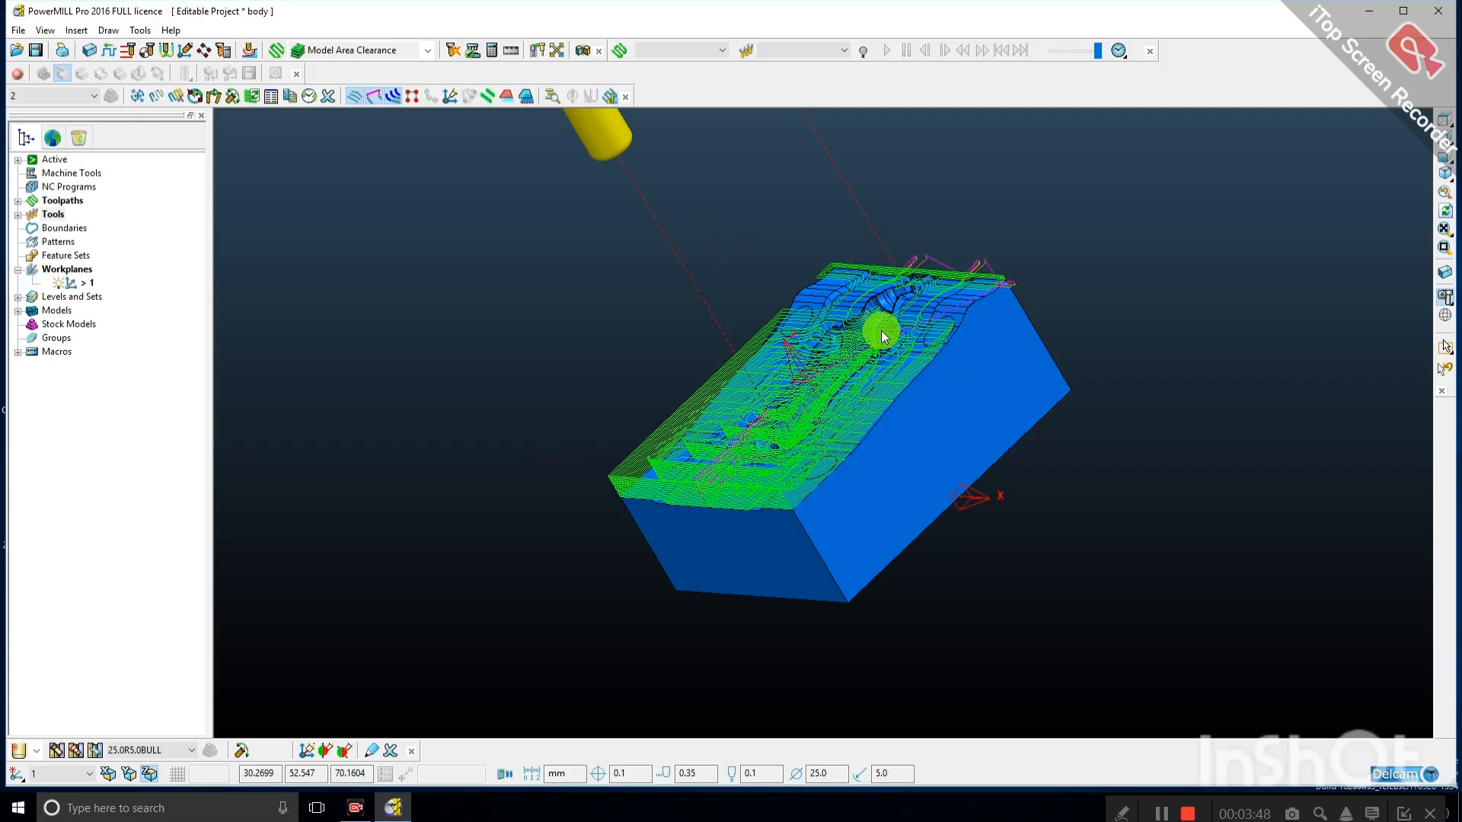
middle_click_drag(892, 335, 926, 364)
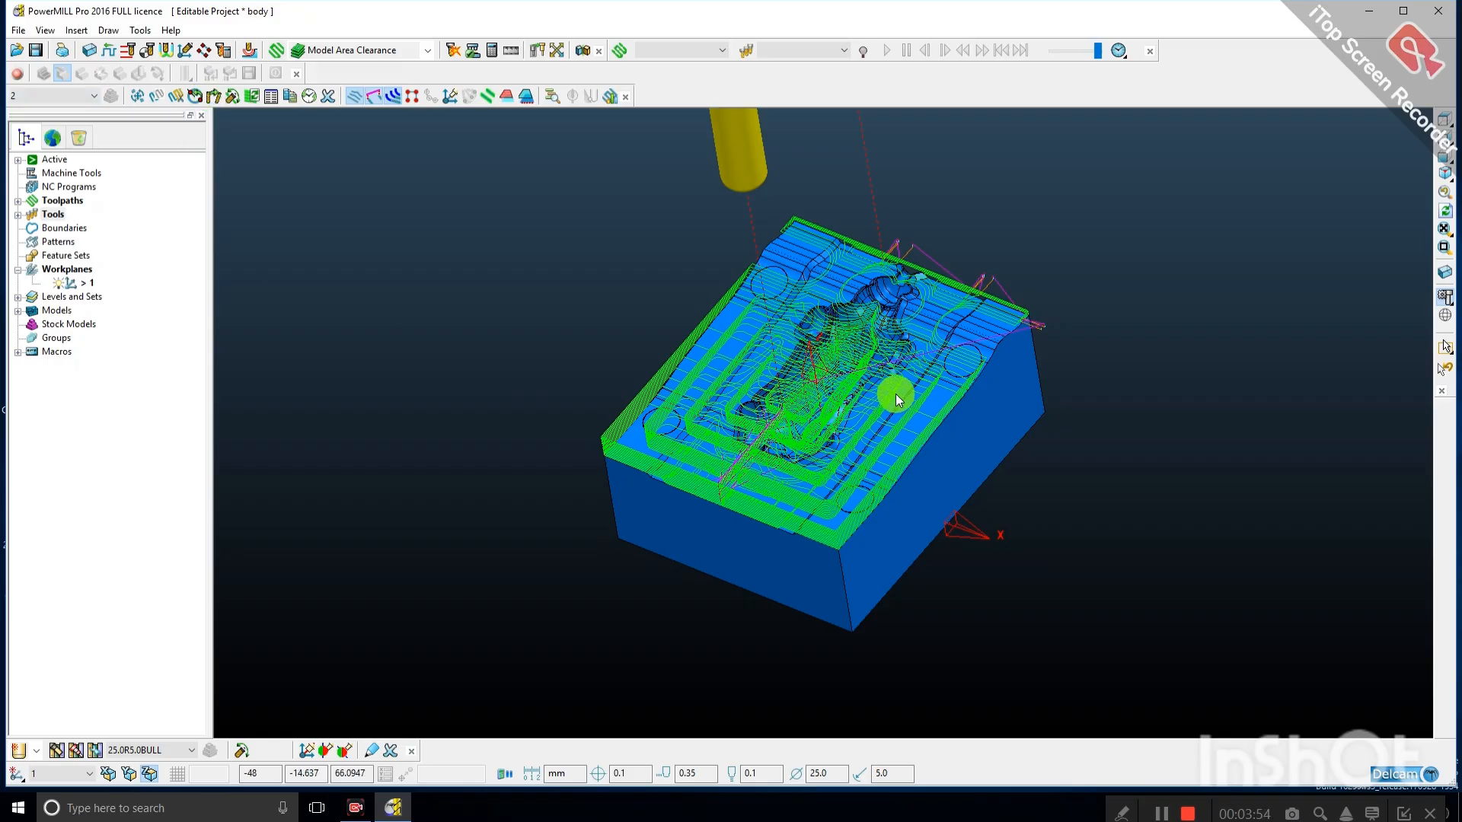
Apply a spindle speed of 1800 rpm and a cutting feed rate of 3000 mm/min to toolpath 2.
left_click(109, 51)
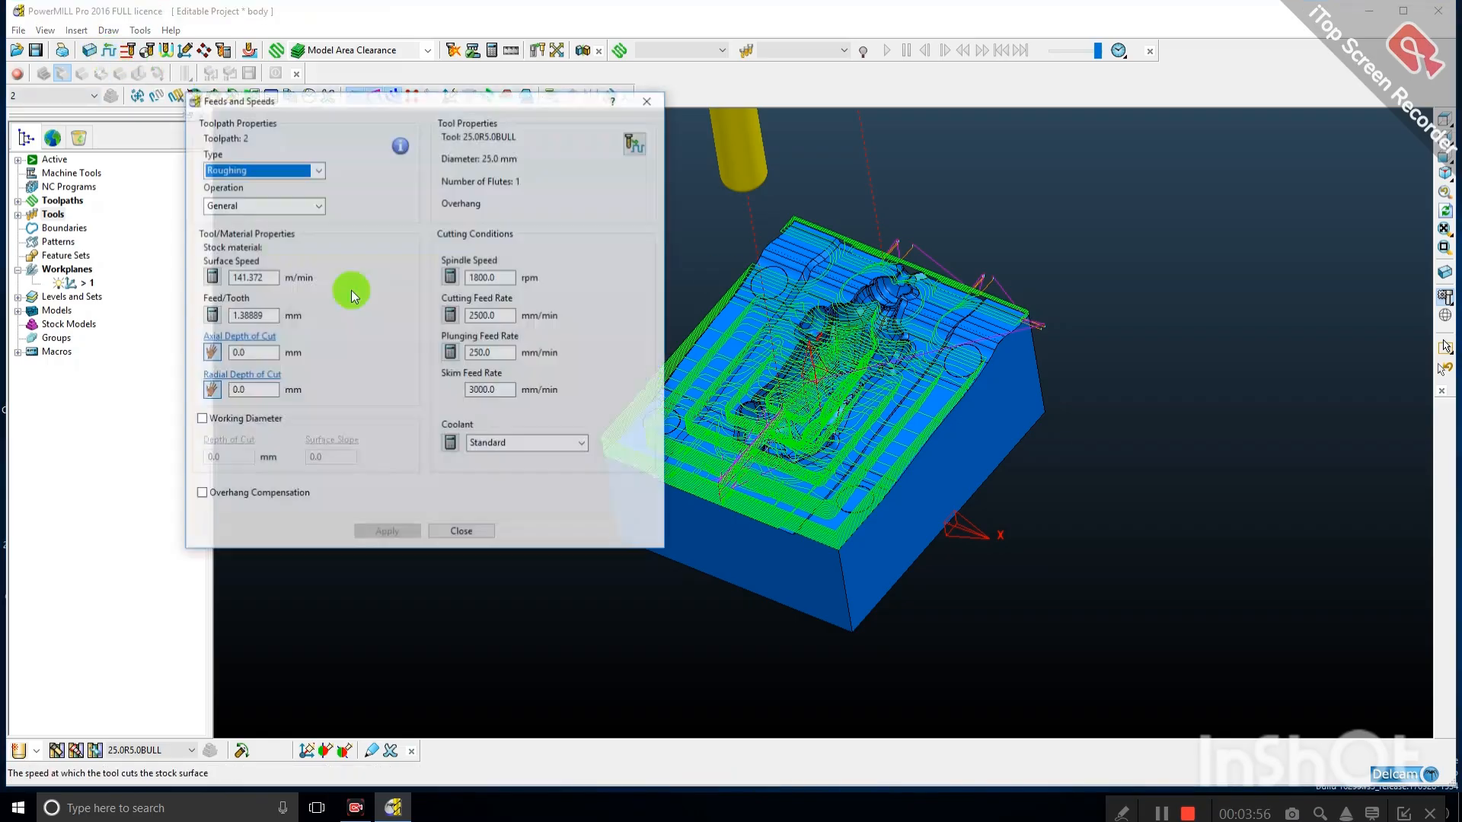
left_click_drag(523, 280, 418, 287)
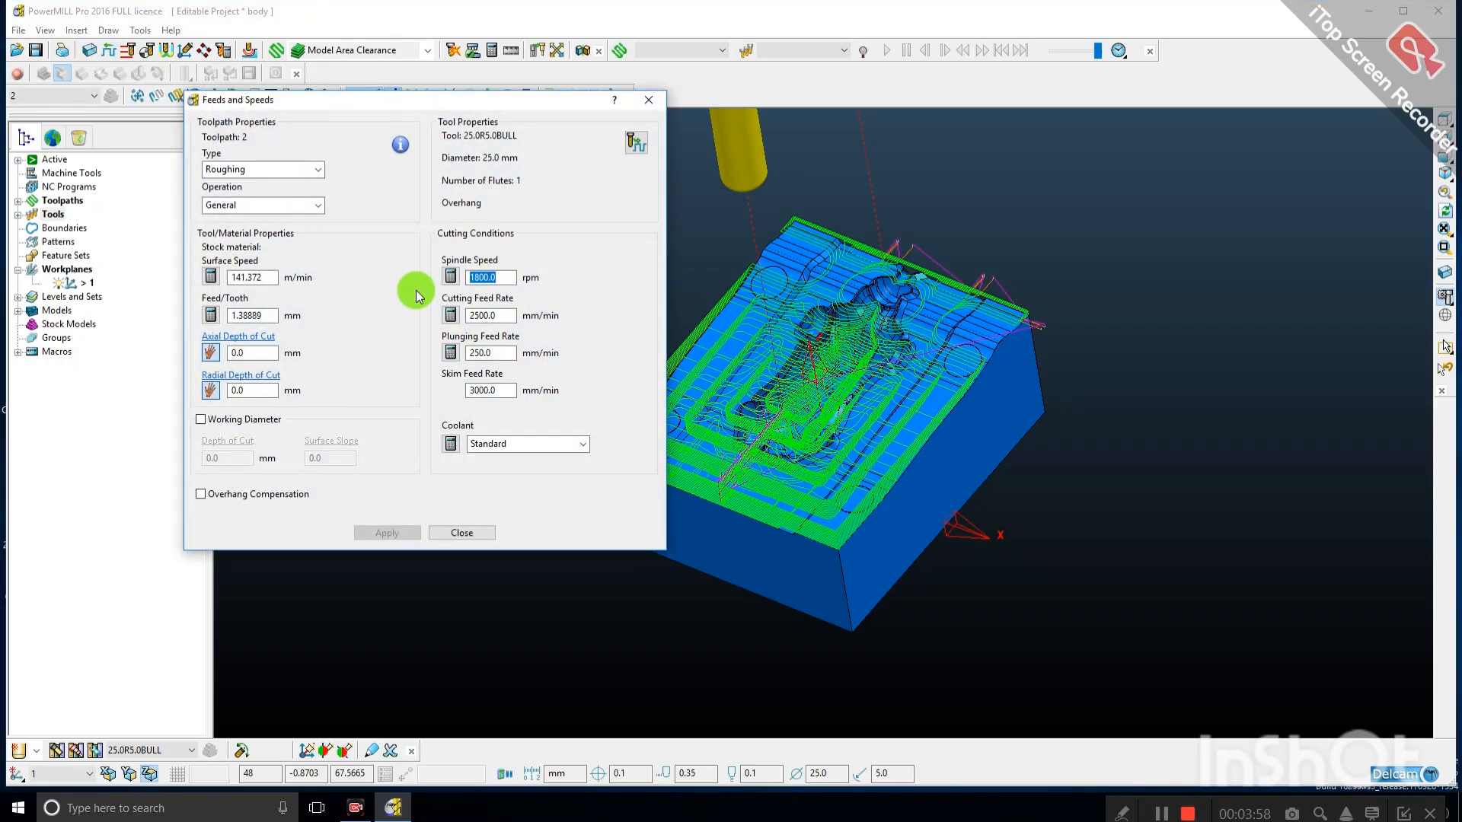
type("1800")
left_click(476, 319)
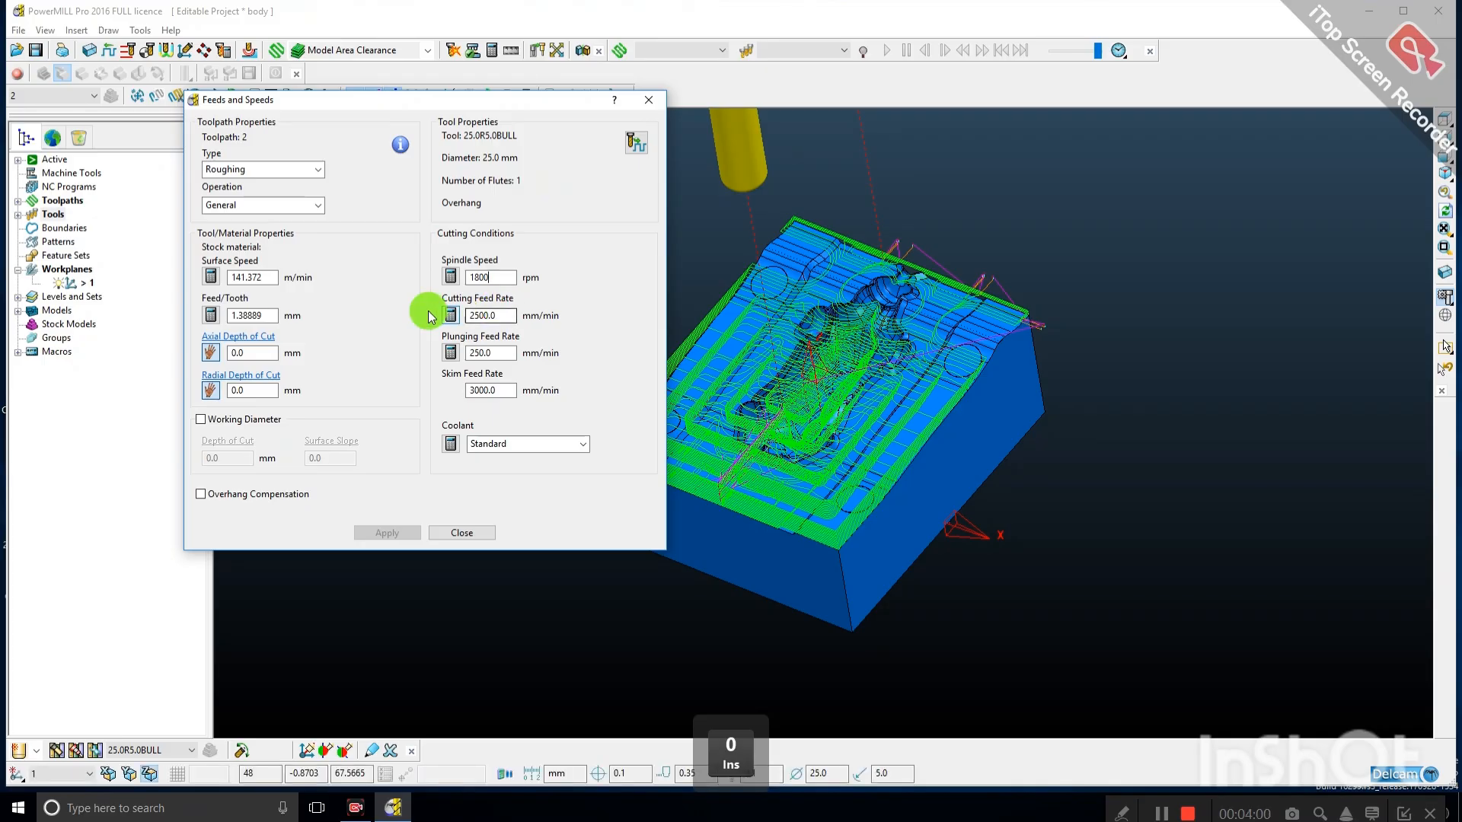
left_click_drag(499, 316, 366, 317)
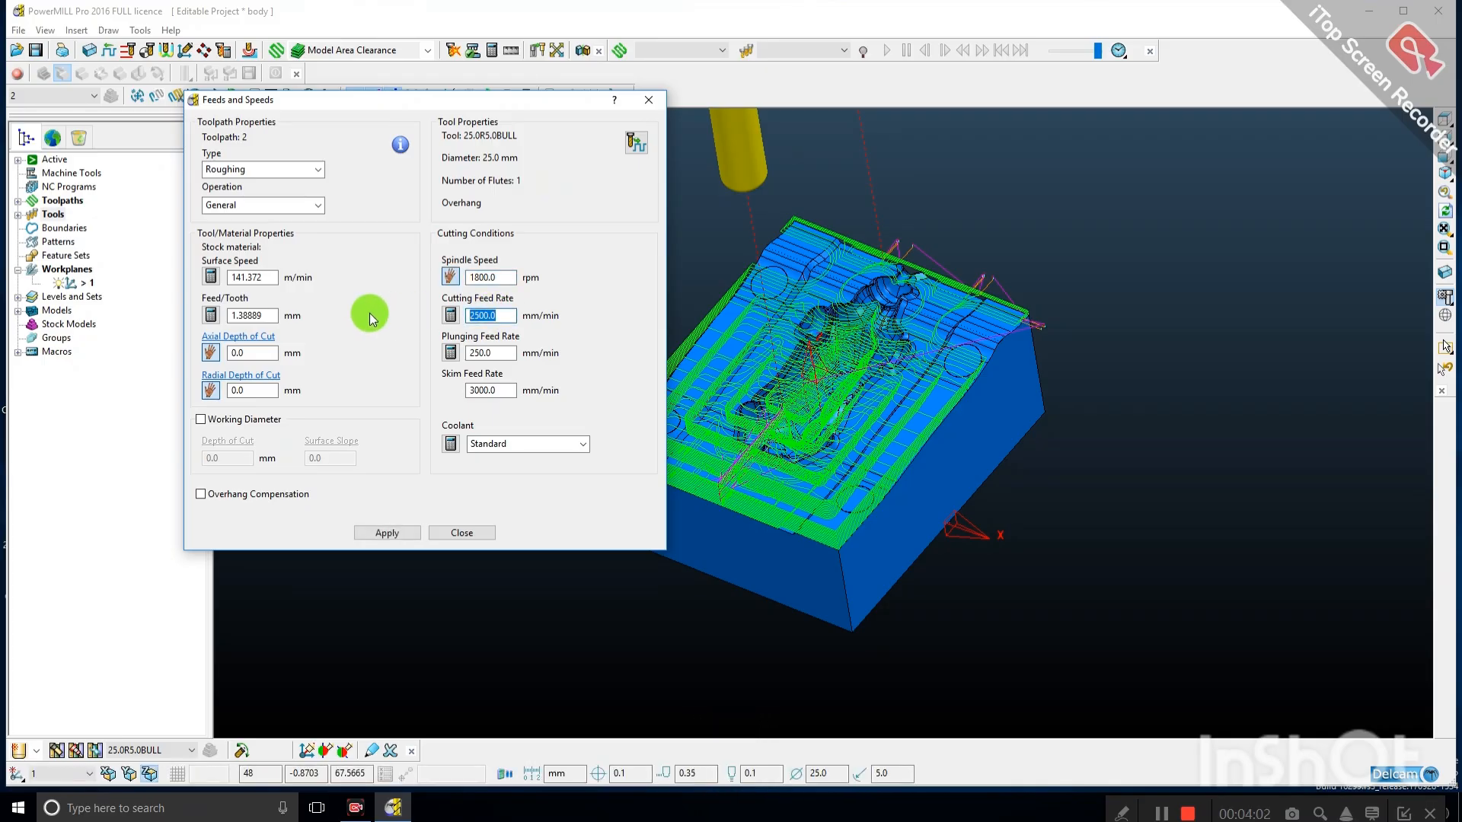
type("3000")
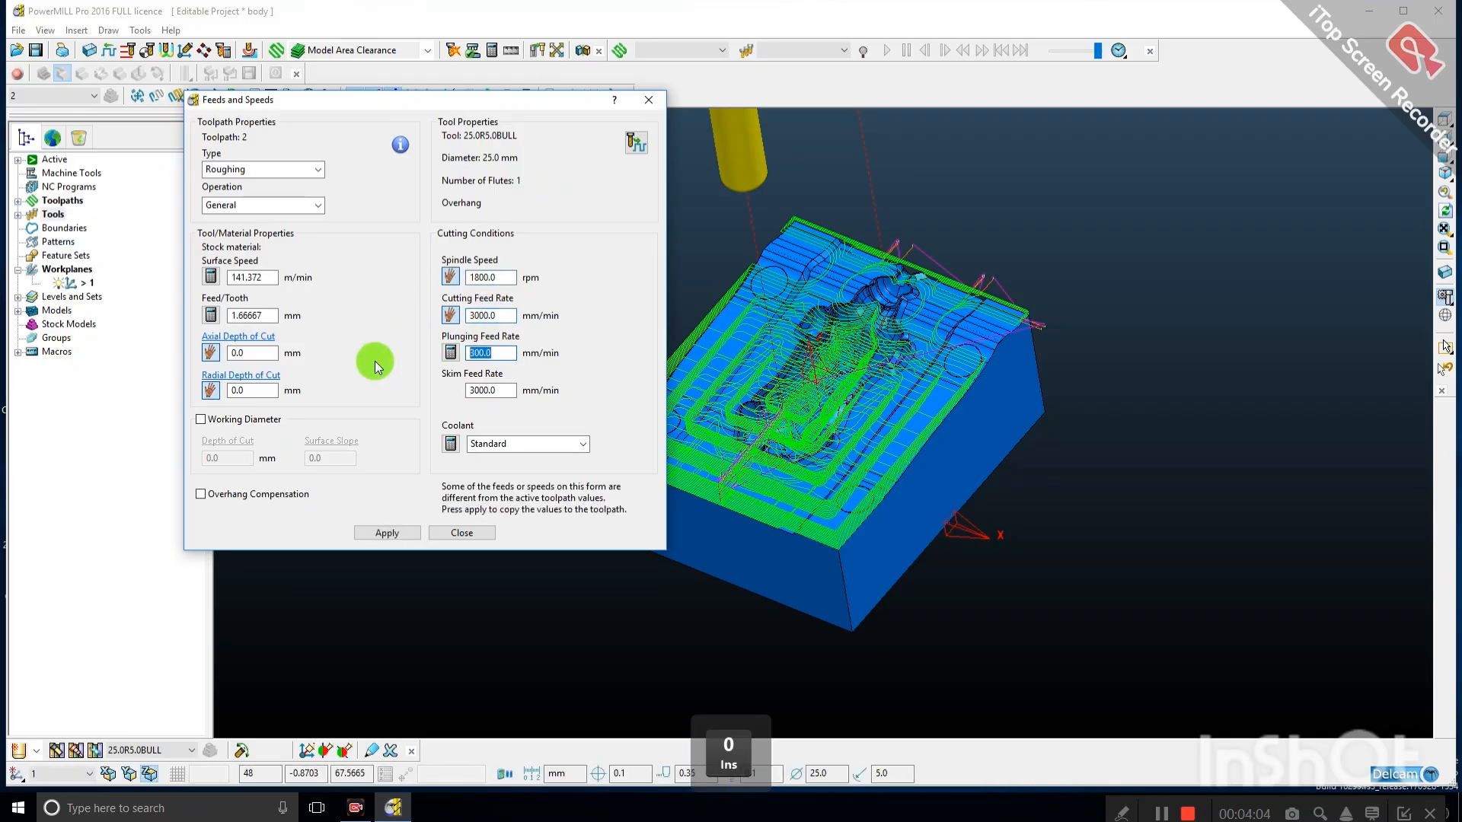
left_click(384, 533)
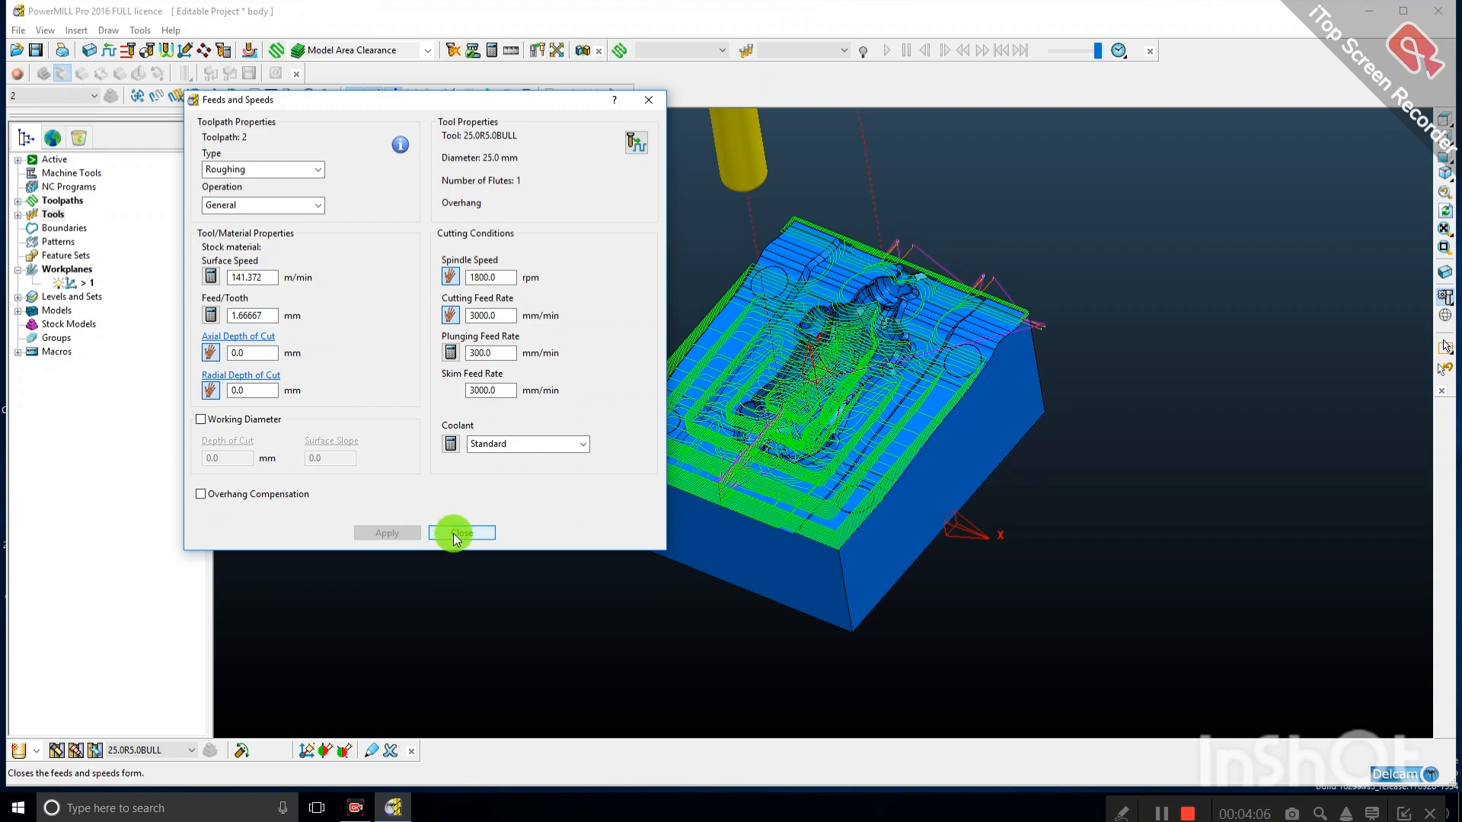
left_click(462, 533)
Set the rapid height to 200 and the plunge height to 1 on workplane 1, and accept the rapid move heights.
left_click(127, 51)
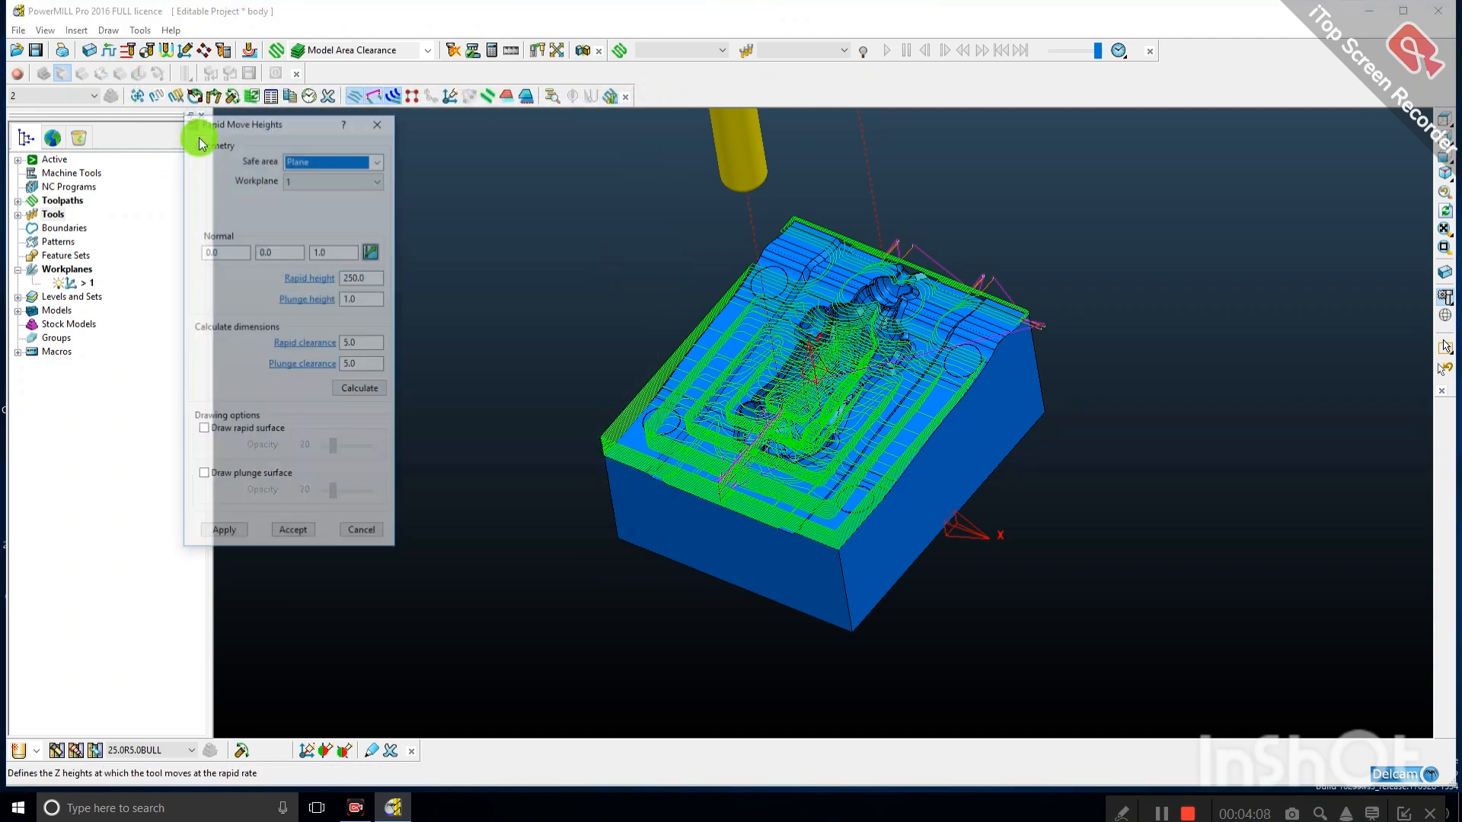
left_click(319, 181)
left_click(305, 211)
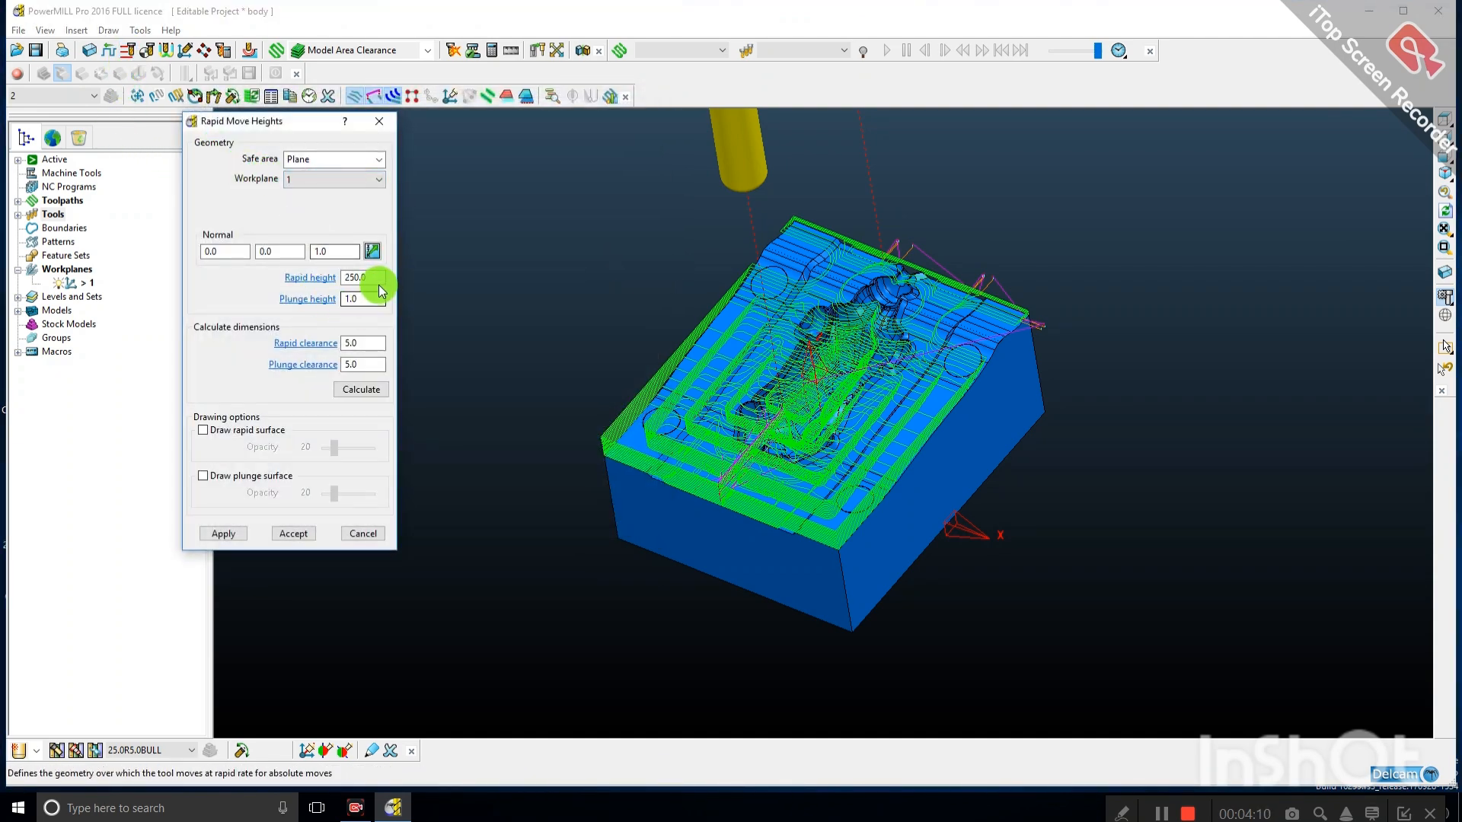
left_click_drag(371, 279, 280, 280)
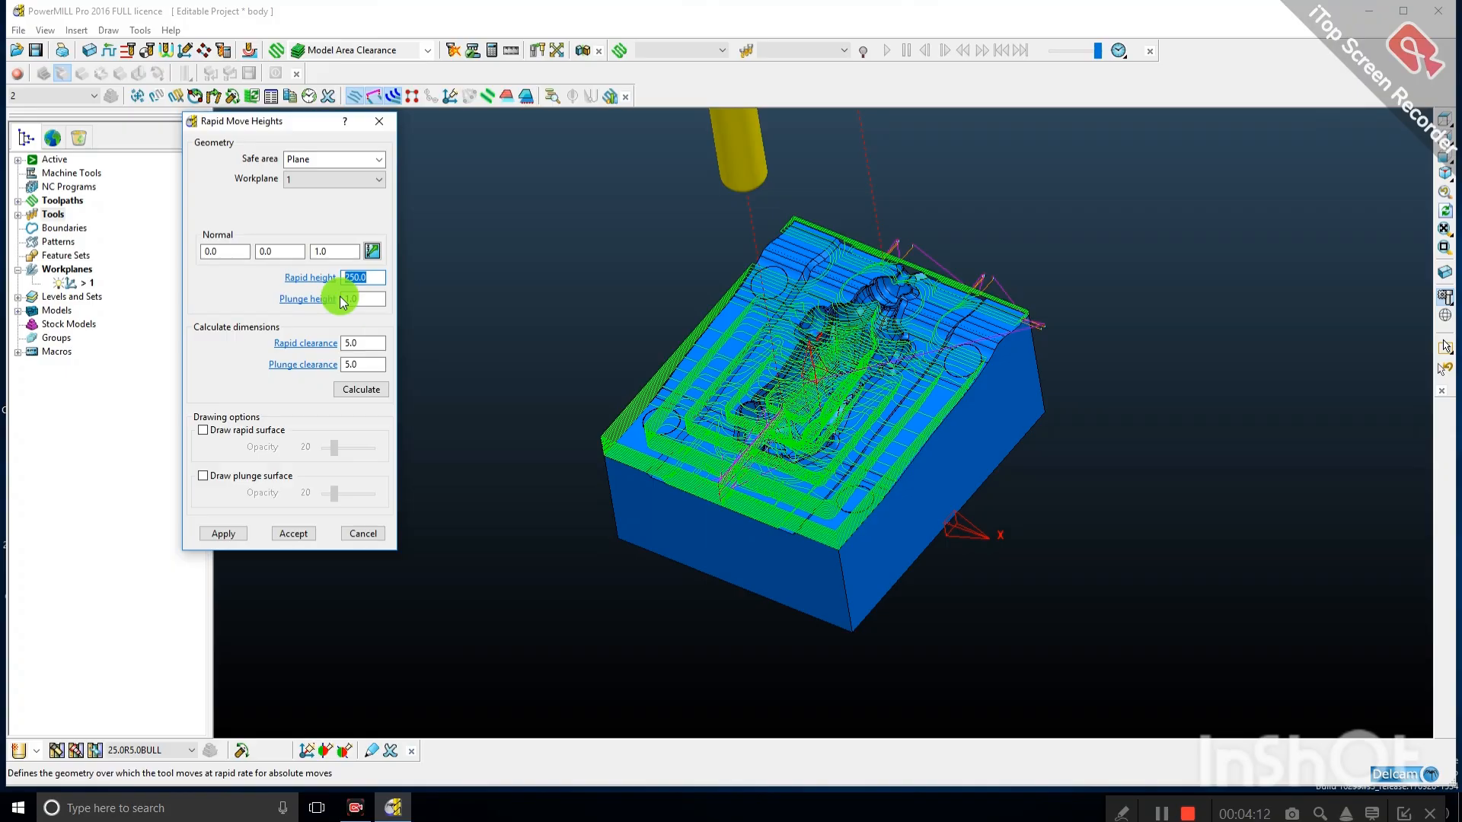
type("200")
key("Tab")
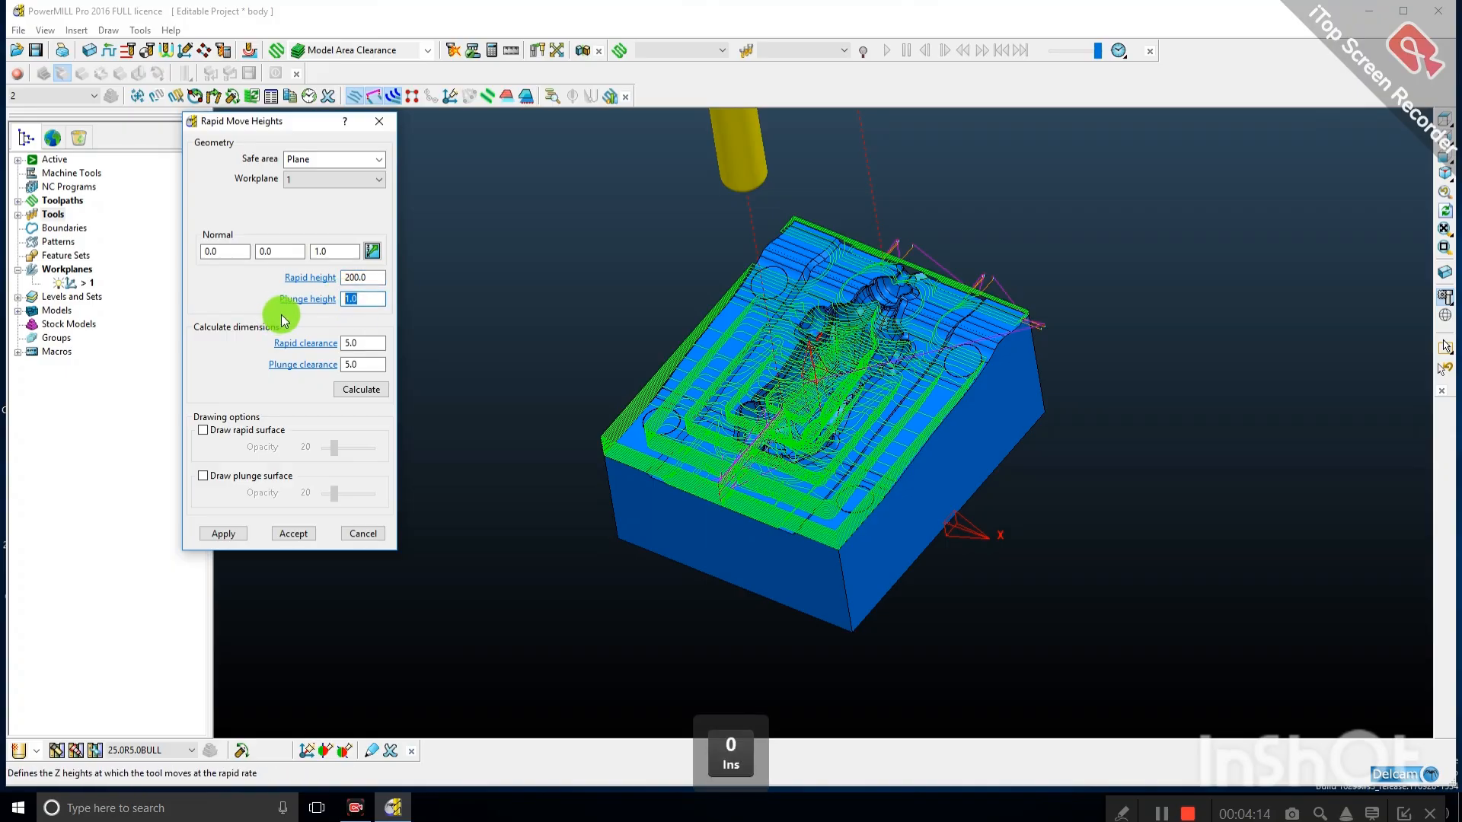
type("1")
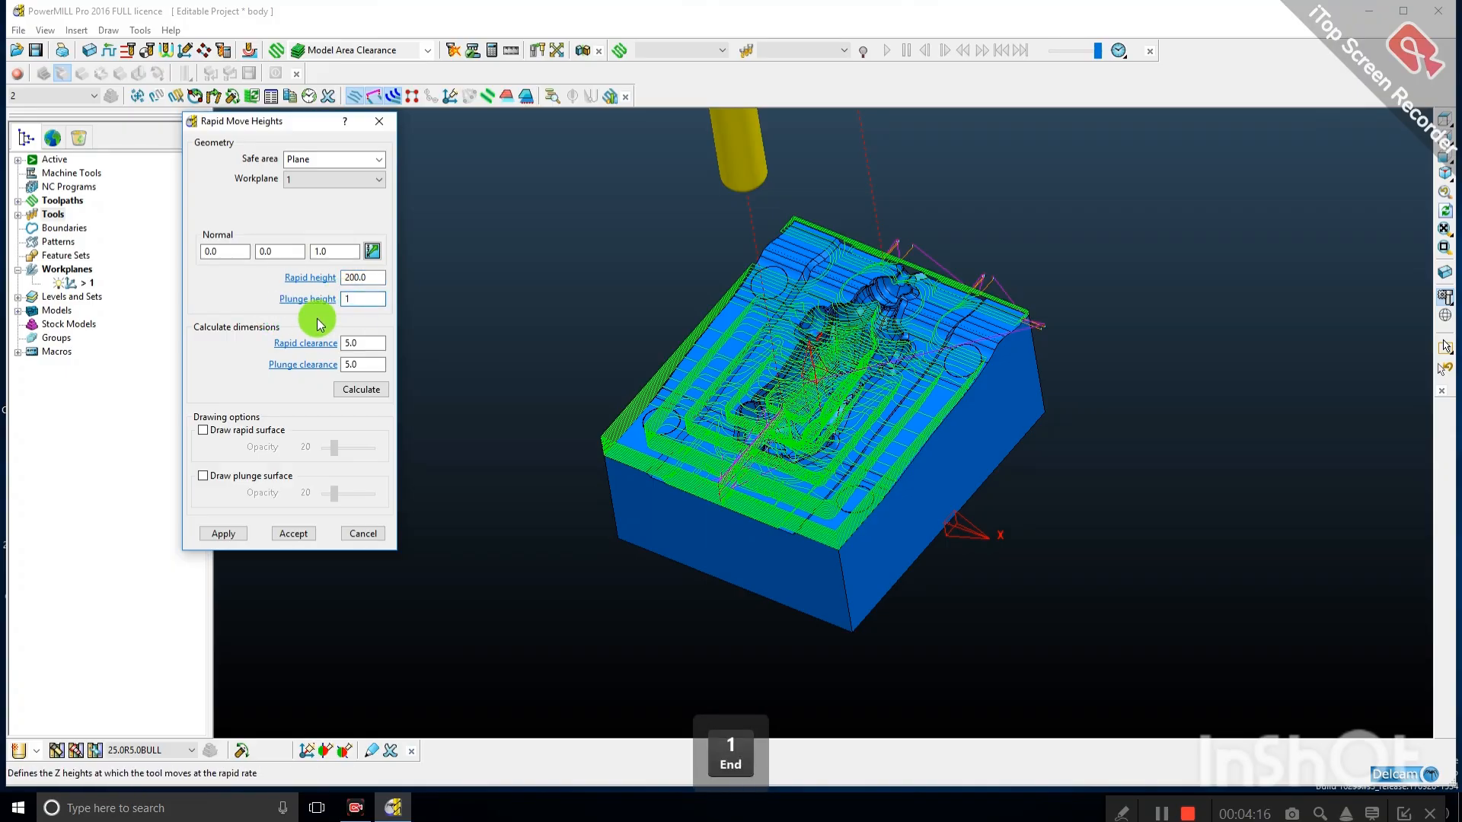
left_click(222, 533)
left_click(289, 533)
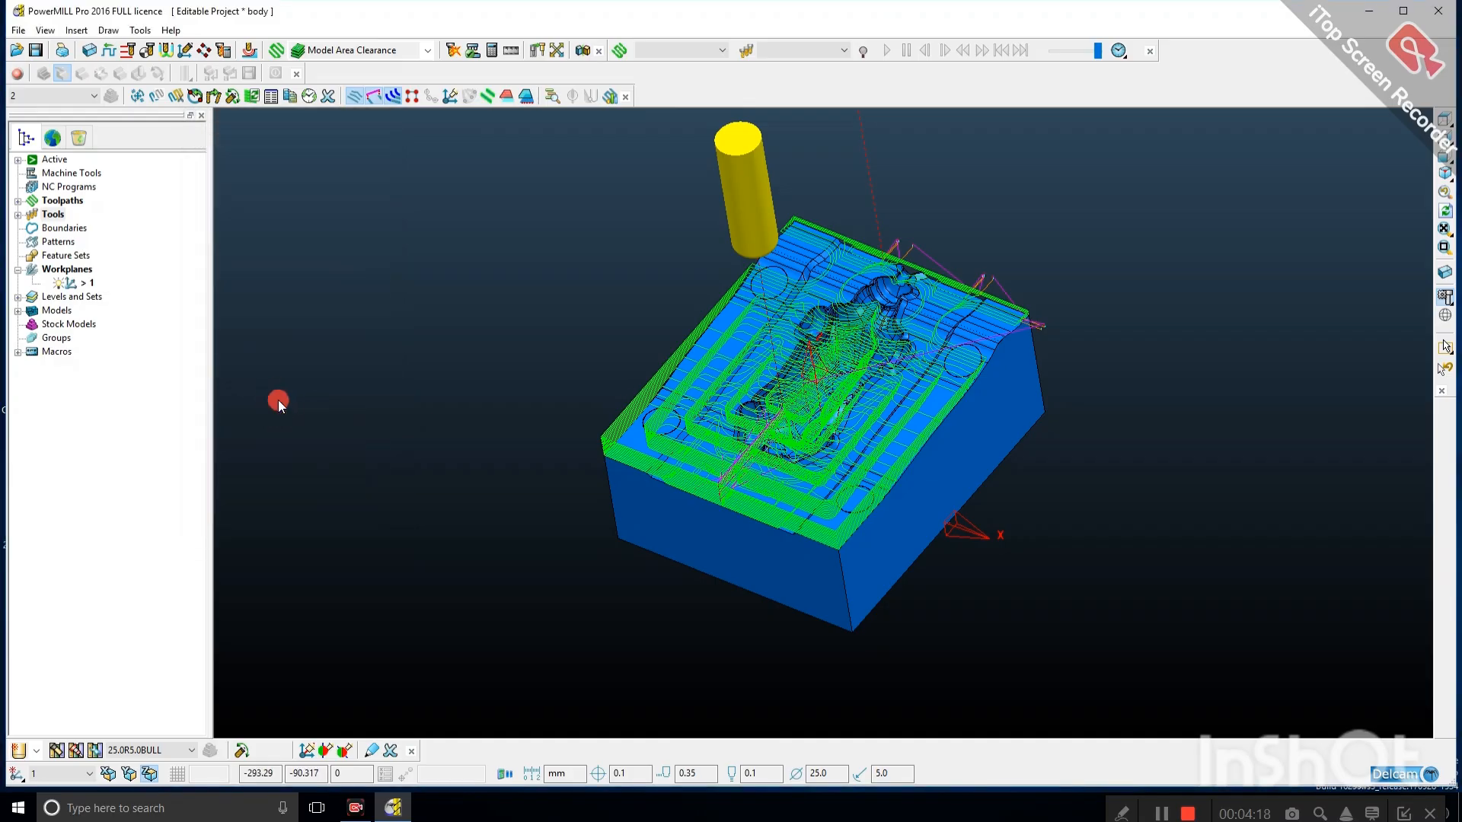
Apply First Point Safe as the toolpath's start point method, dismiss the plunge warning and accept the start and end point settings.
left_click(157, 96)
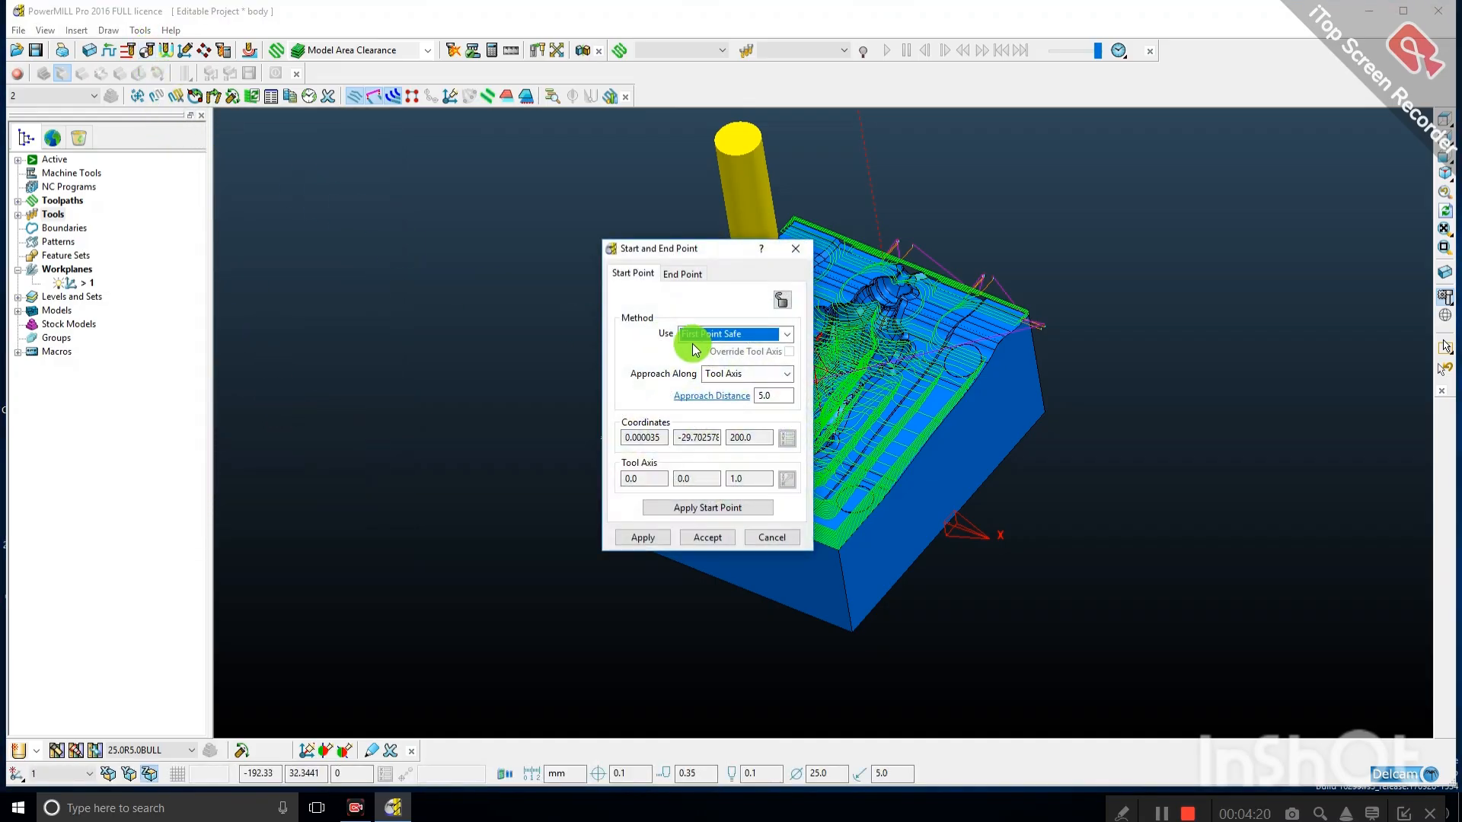
left_click(706, 339)
left_click(696, 351)
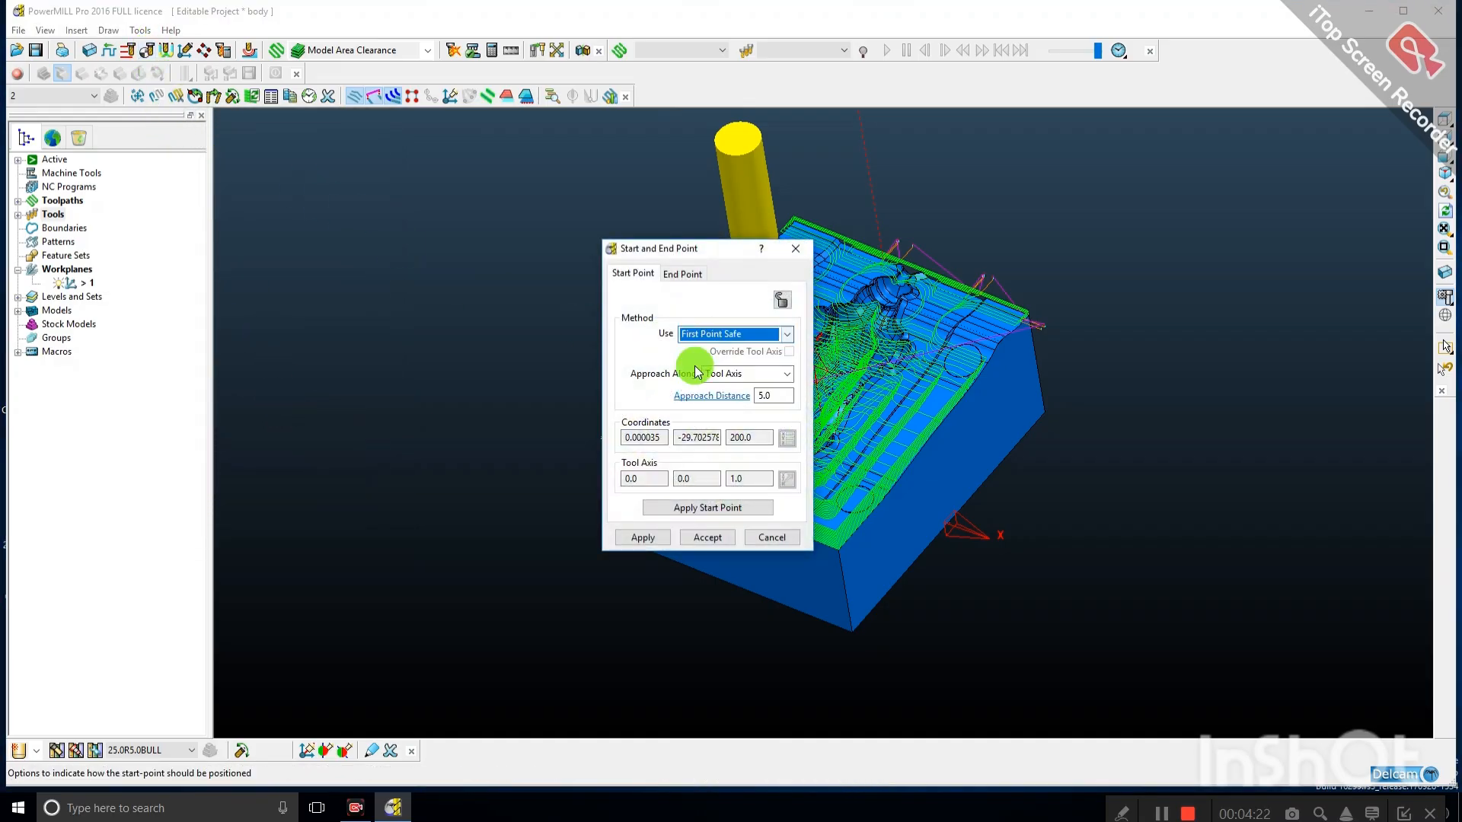
left_click(649, 539)
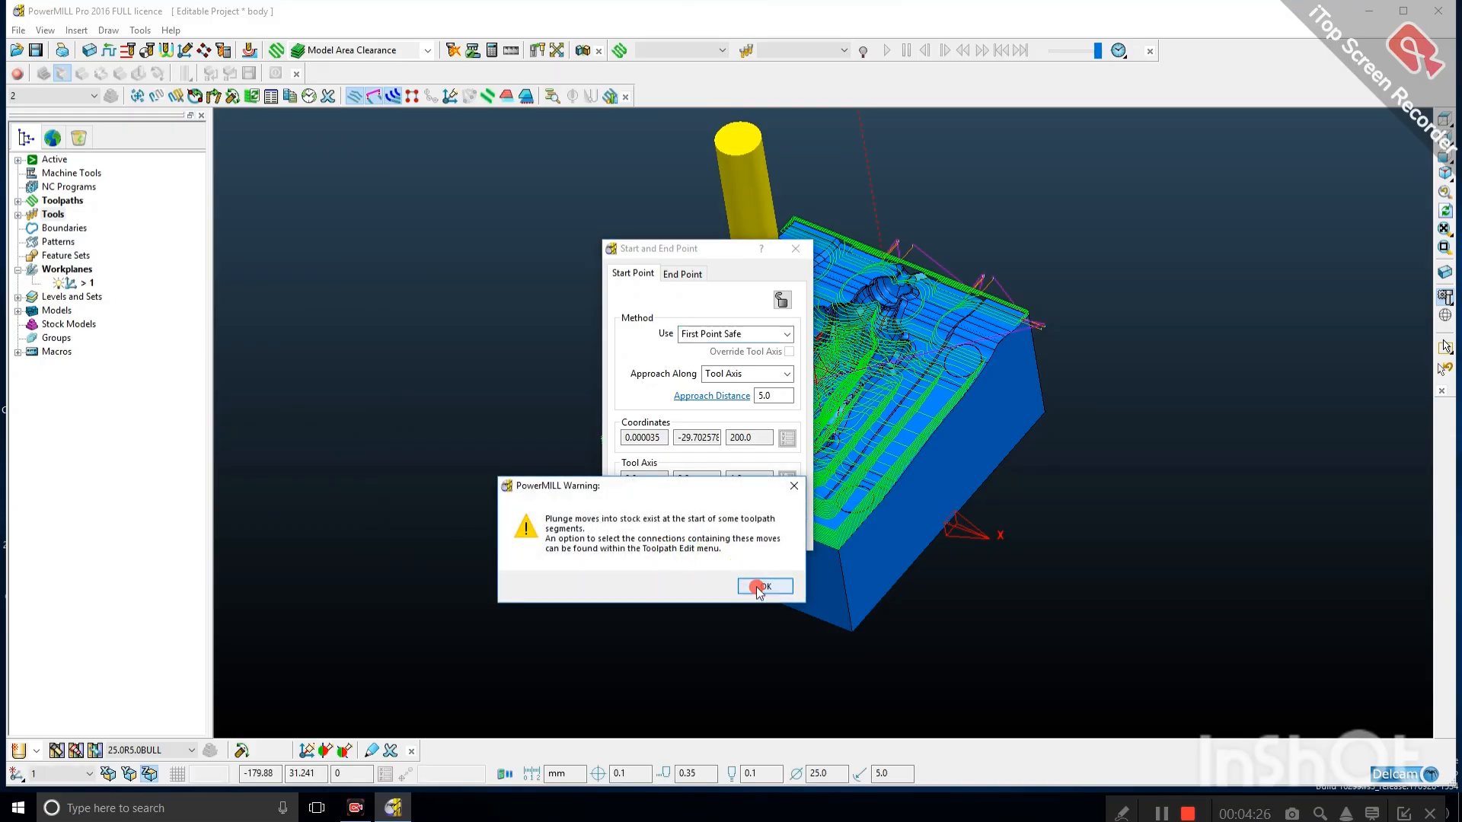
left_click(759, 587)
left_click(700, 538)
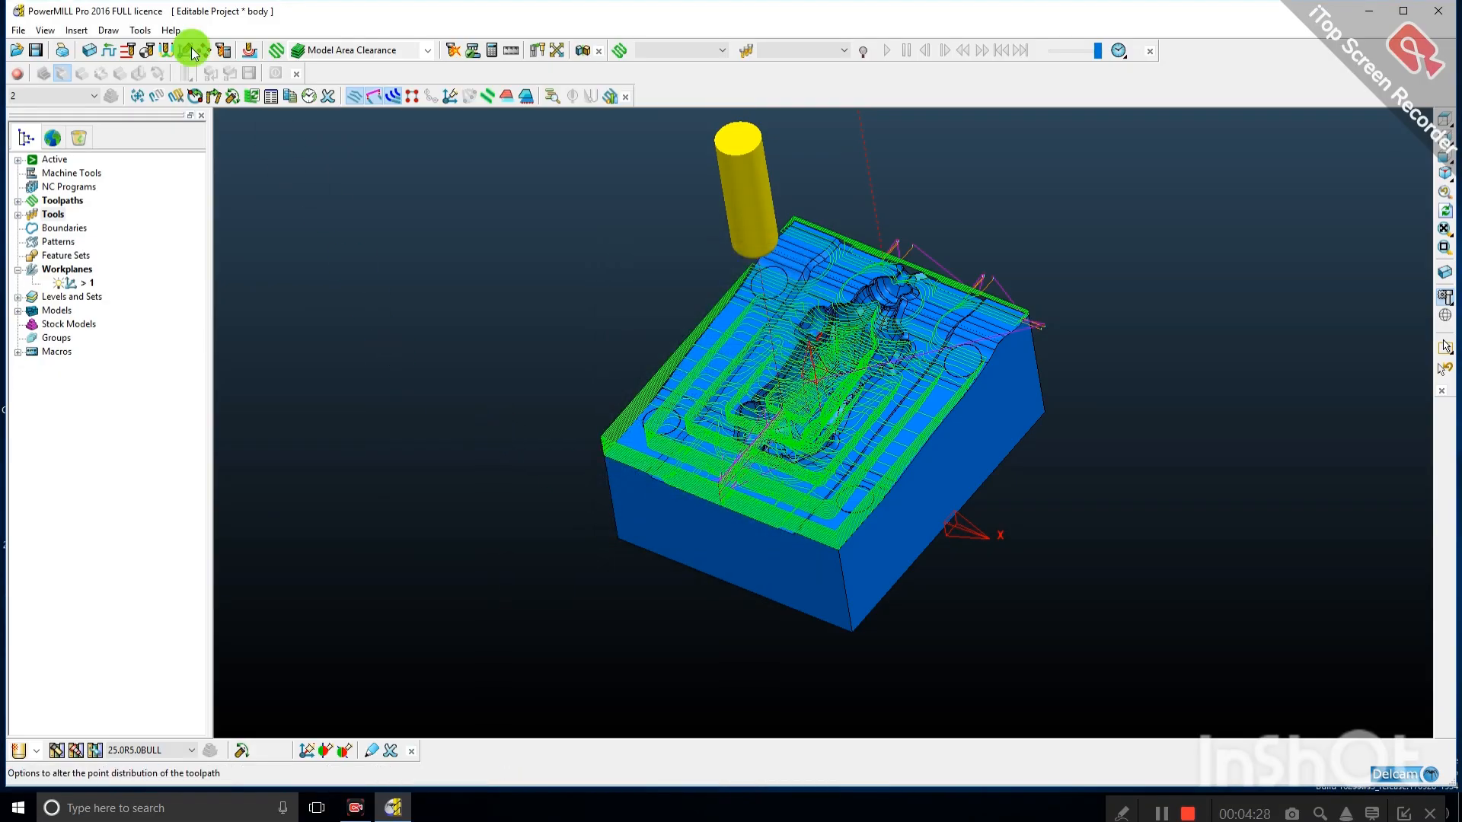
Set the skim distance to 1.0 and the plunge distance to 0.5 in the toolpath's leads and links.
left_click(206, 108)
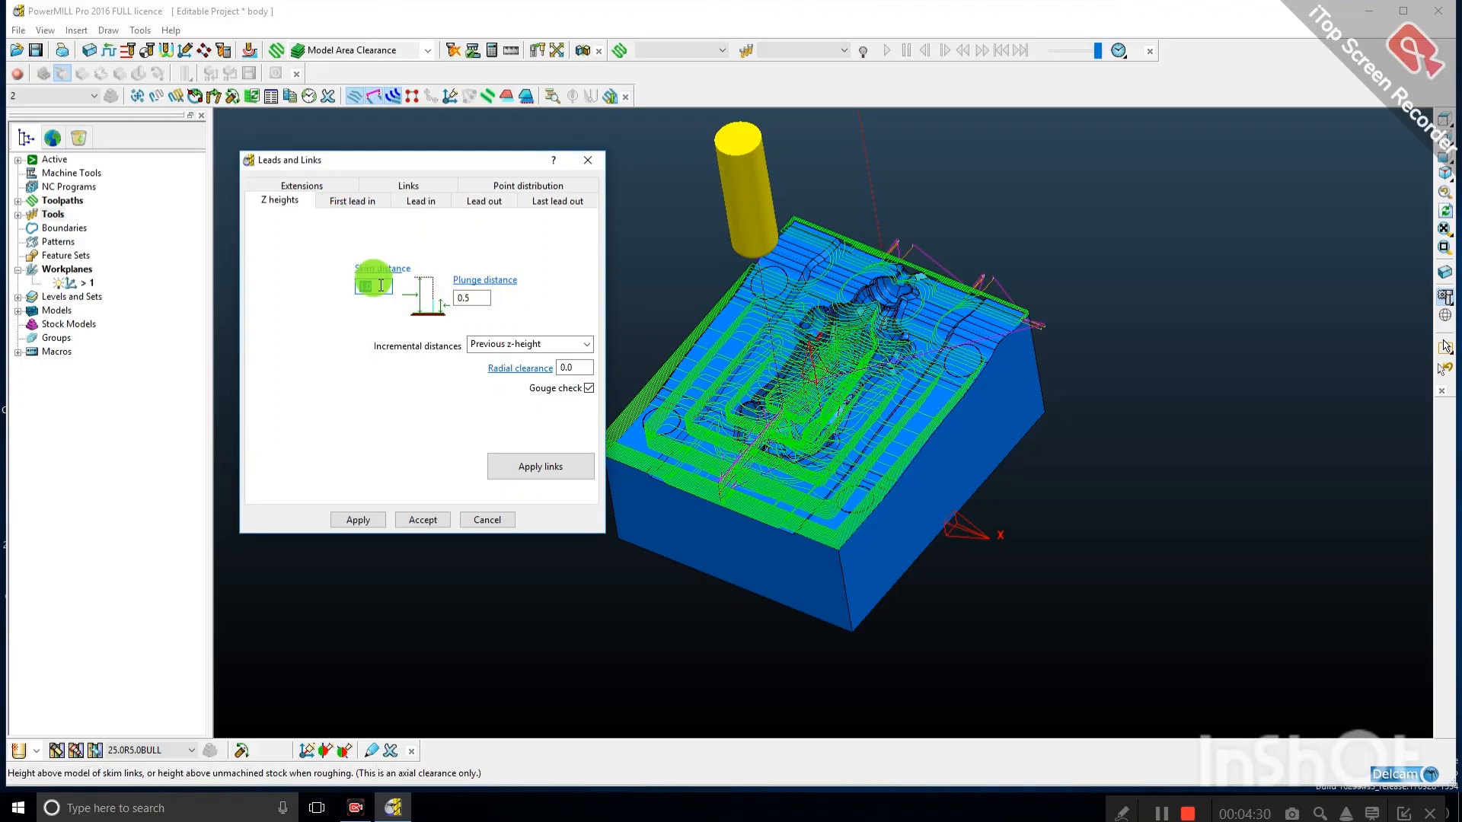
type("1.0")
left_click(472, 298)
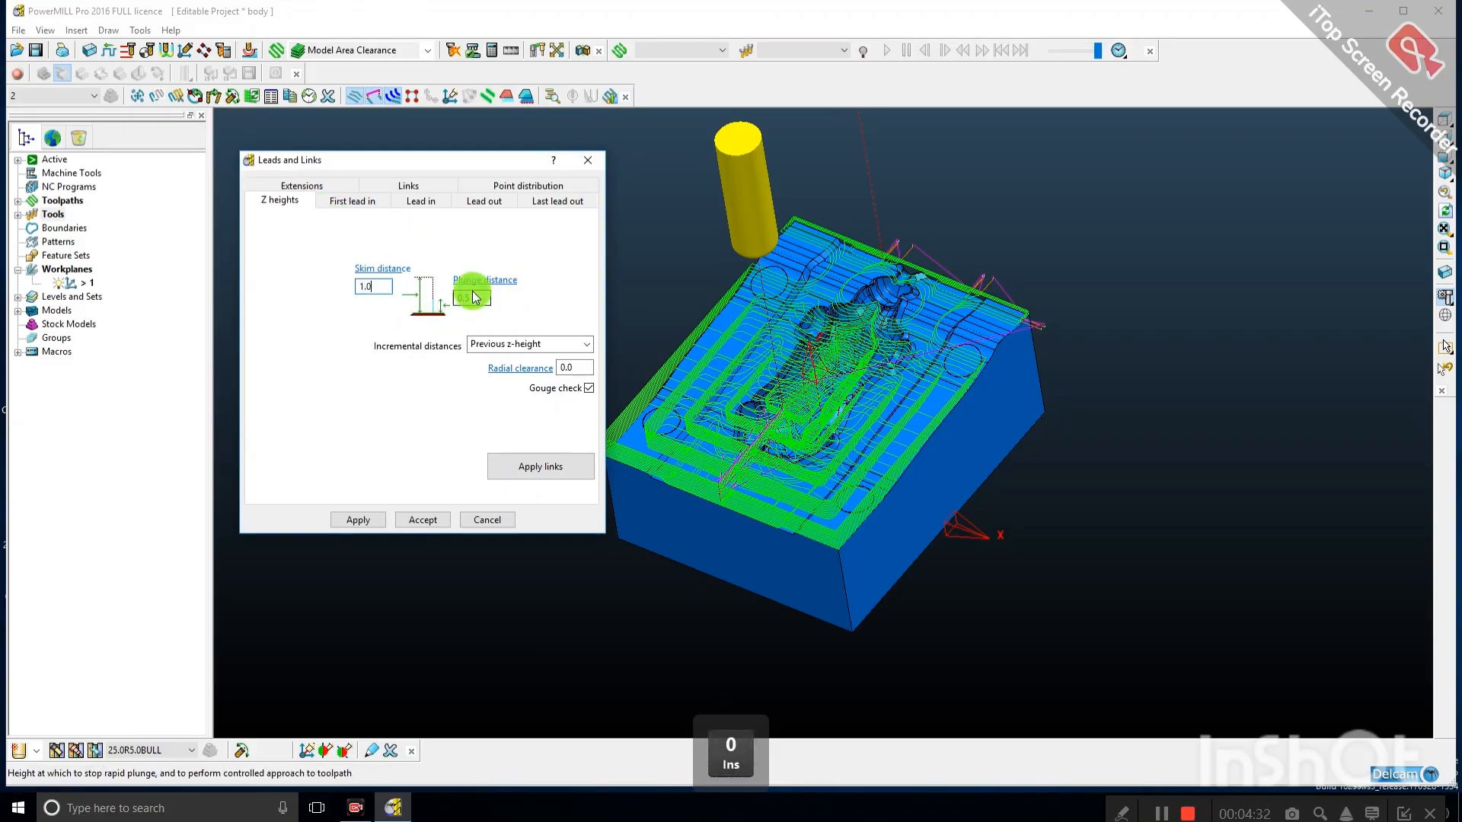
left_click_drag(481, 299, 404, 306)
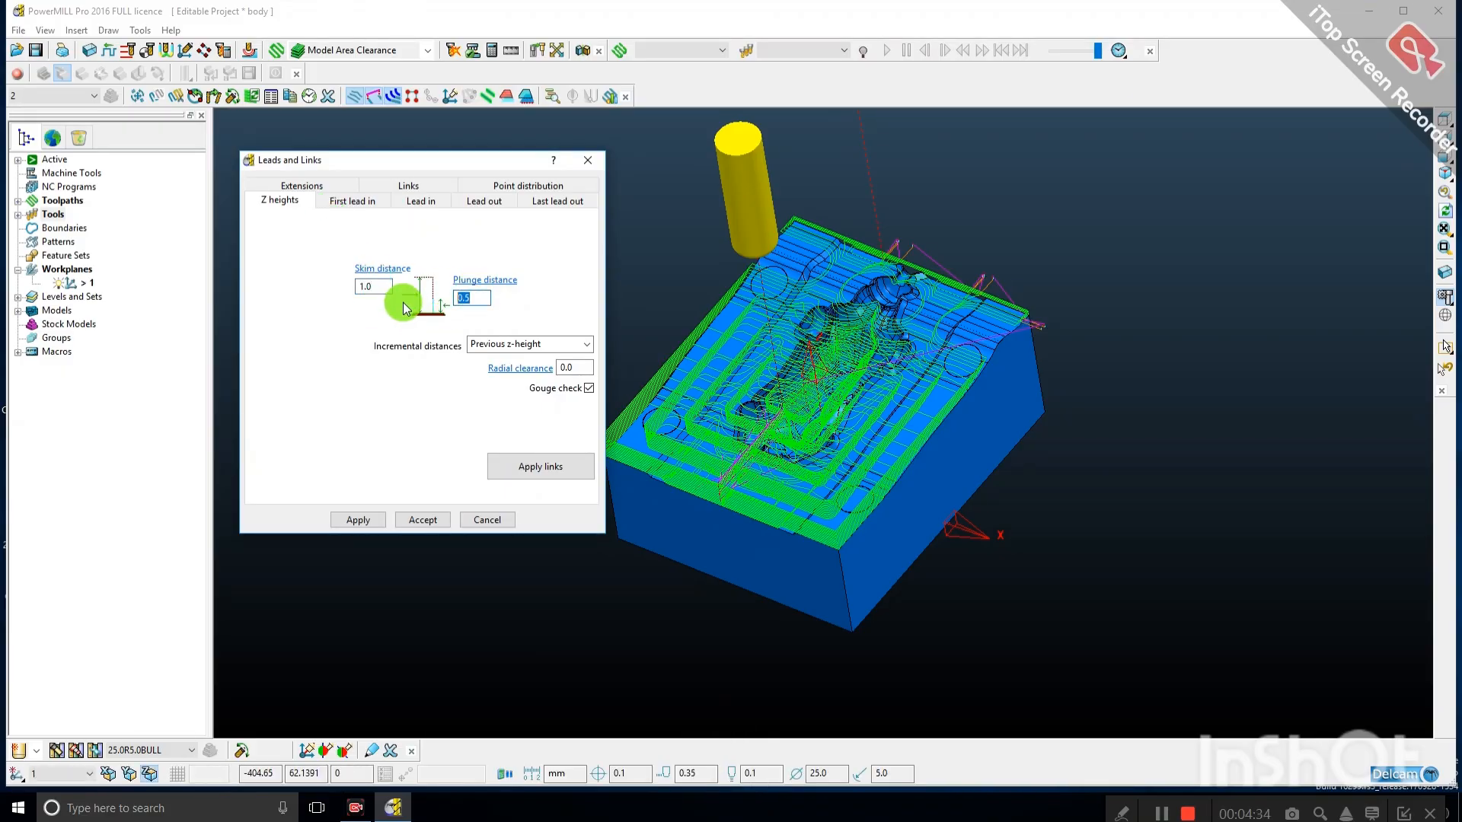
type("5")
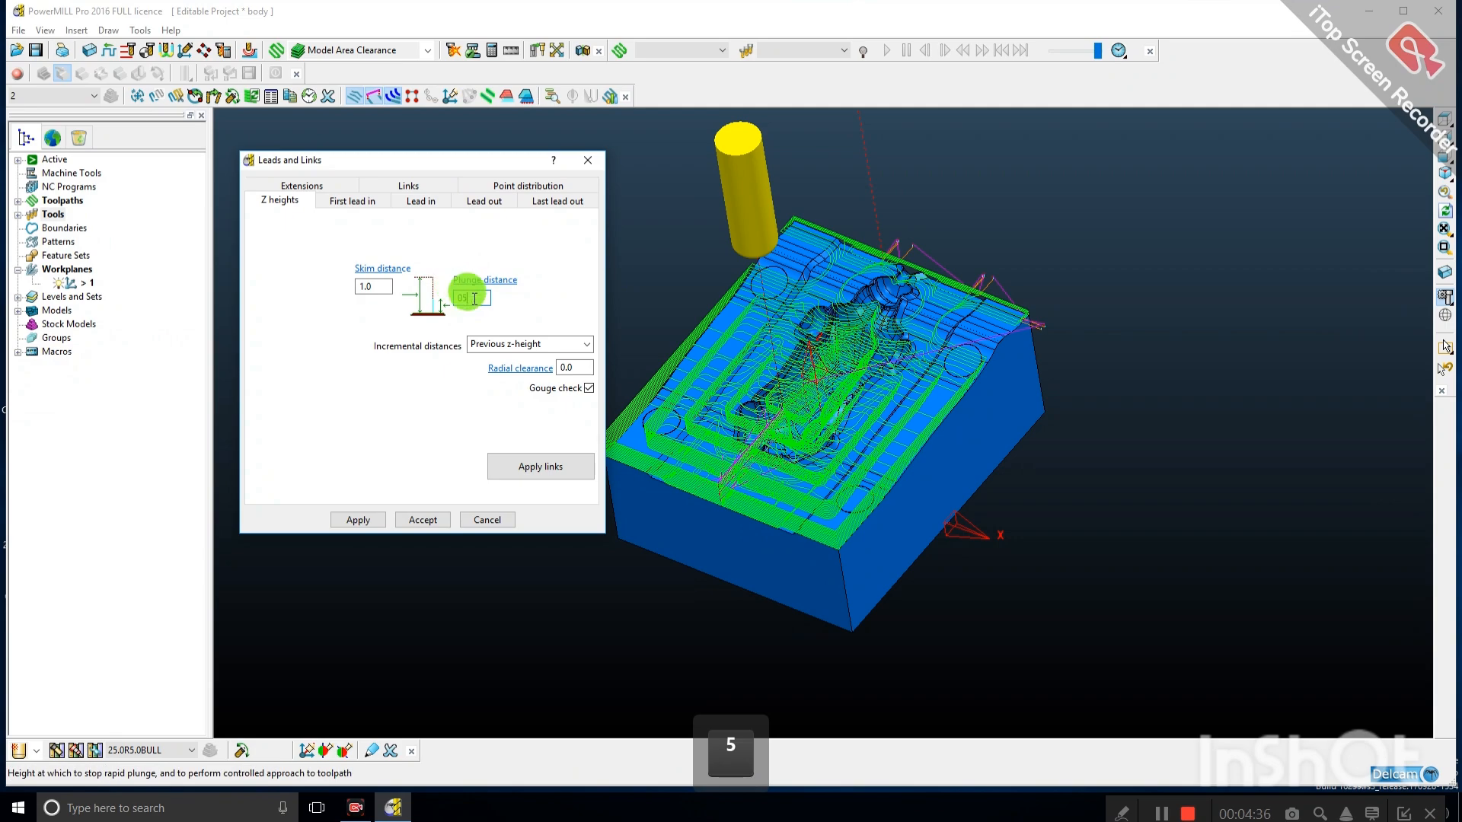
left_click_drag(470, 297, 377, 307)
type("0.5")
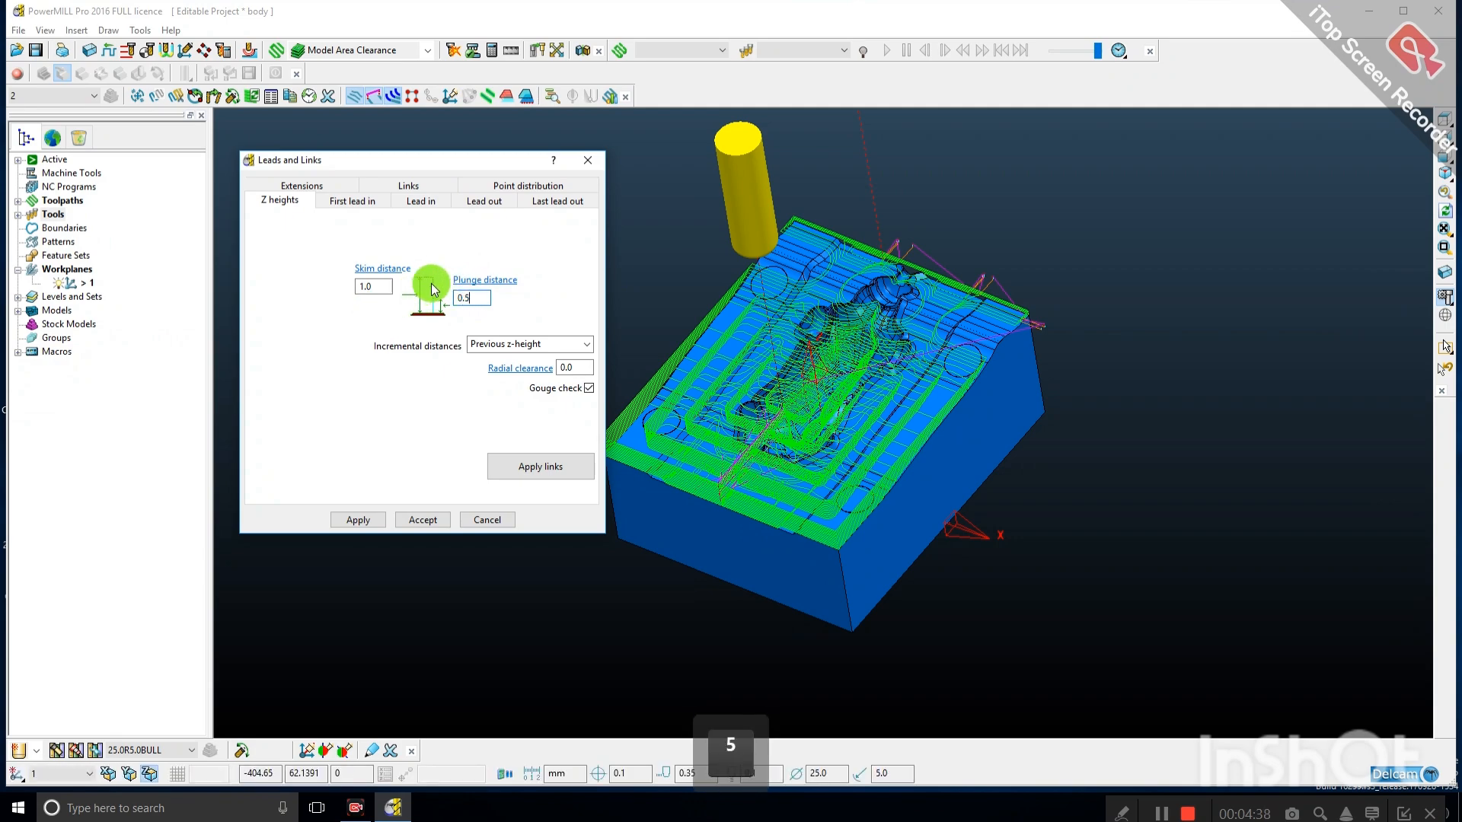
Apply the Skim links to the toolpath, dismiss the plunge warning and accept the leads and links settings.
left_click(430, 187)
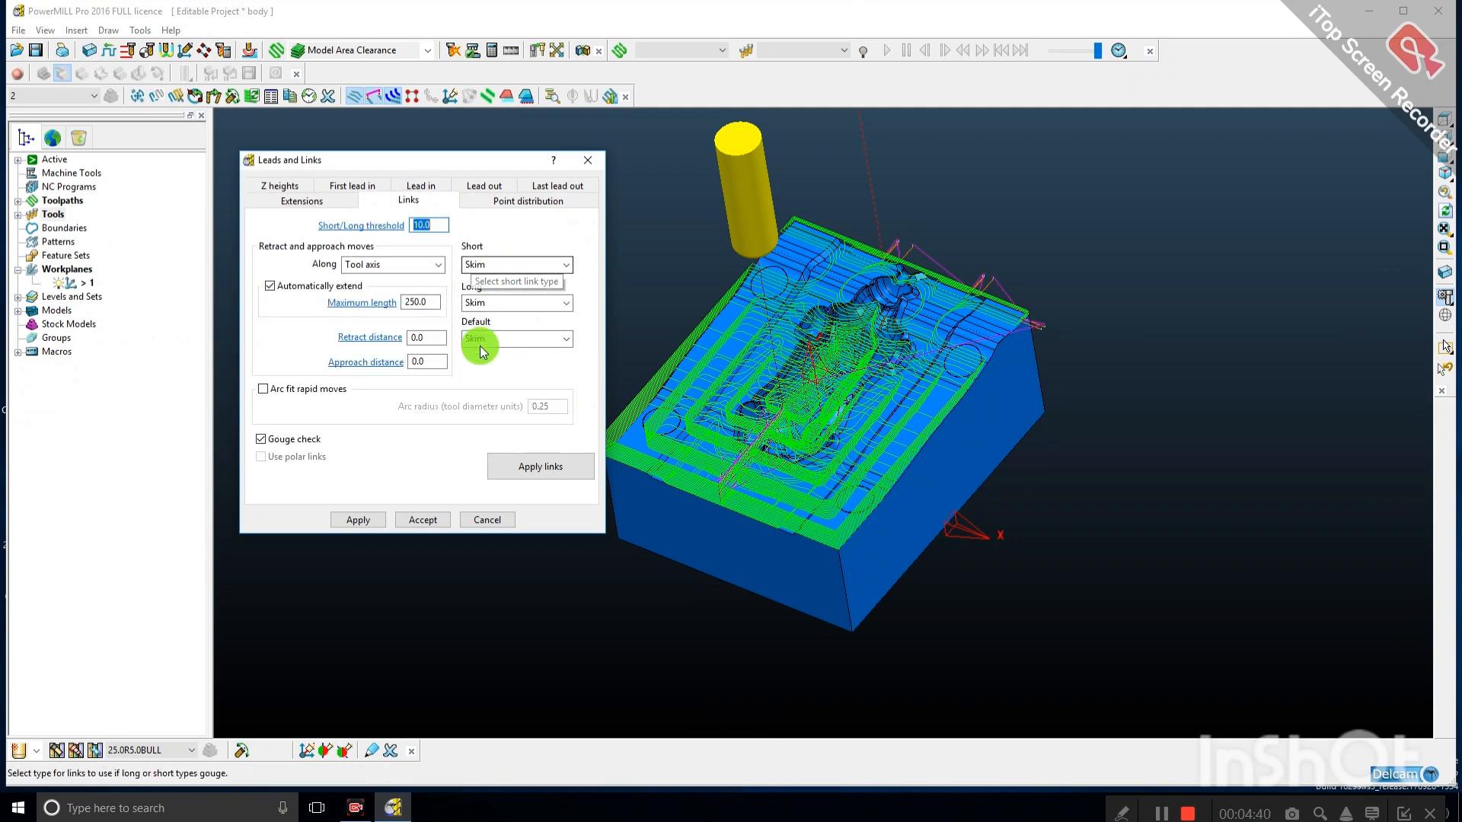
left_click(527, 463)
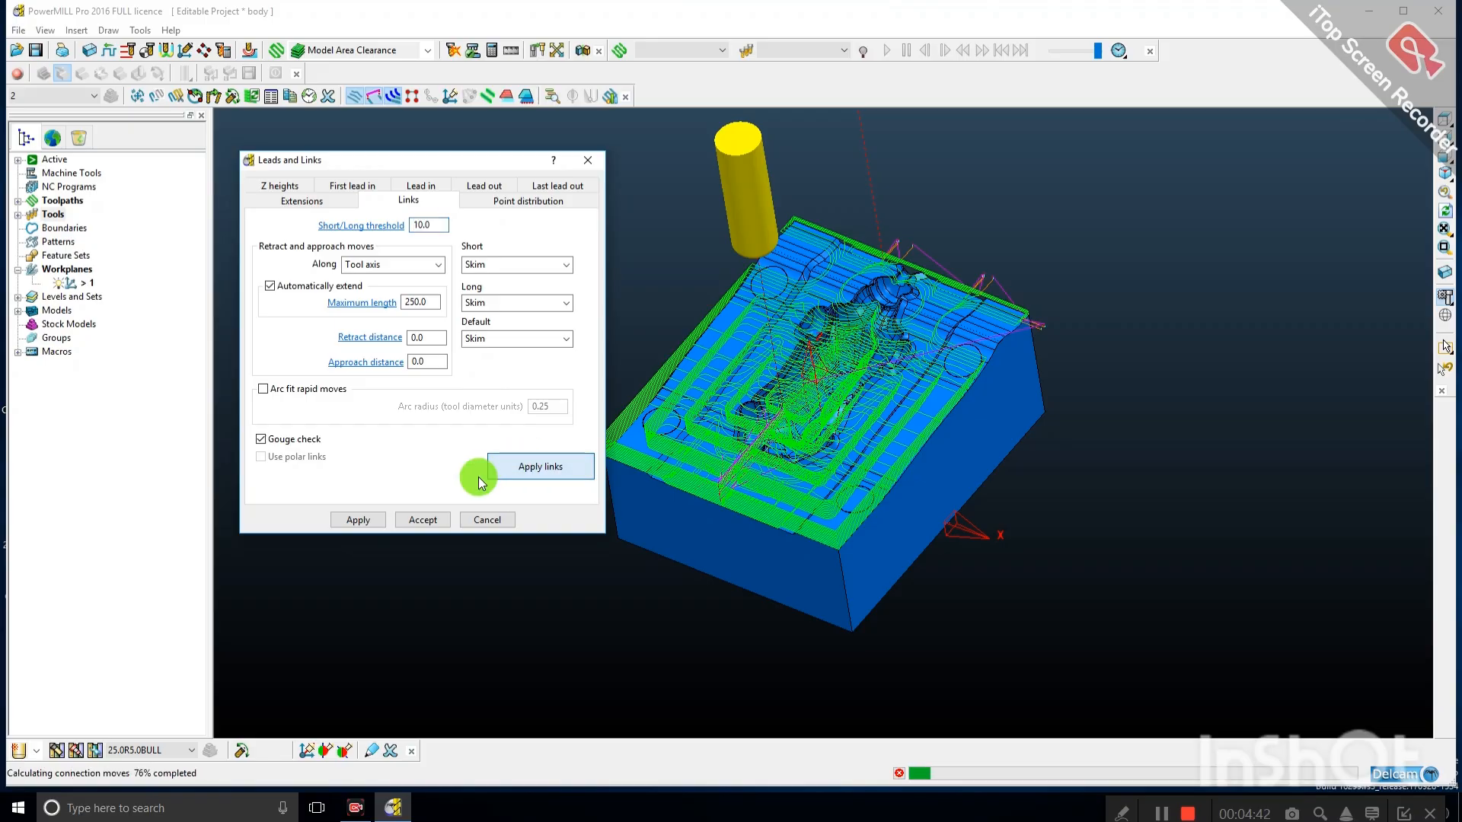
left_click(583, 522)
left_click(362, 521)
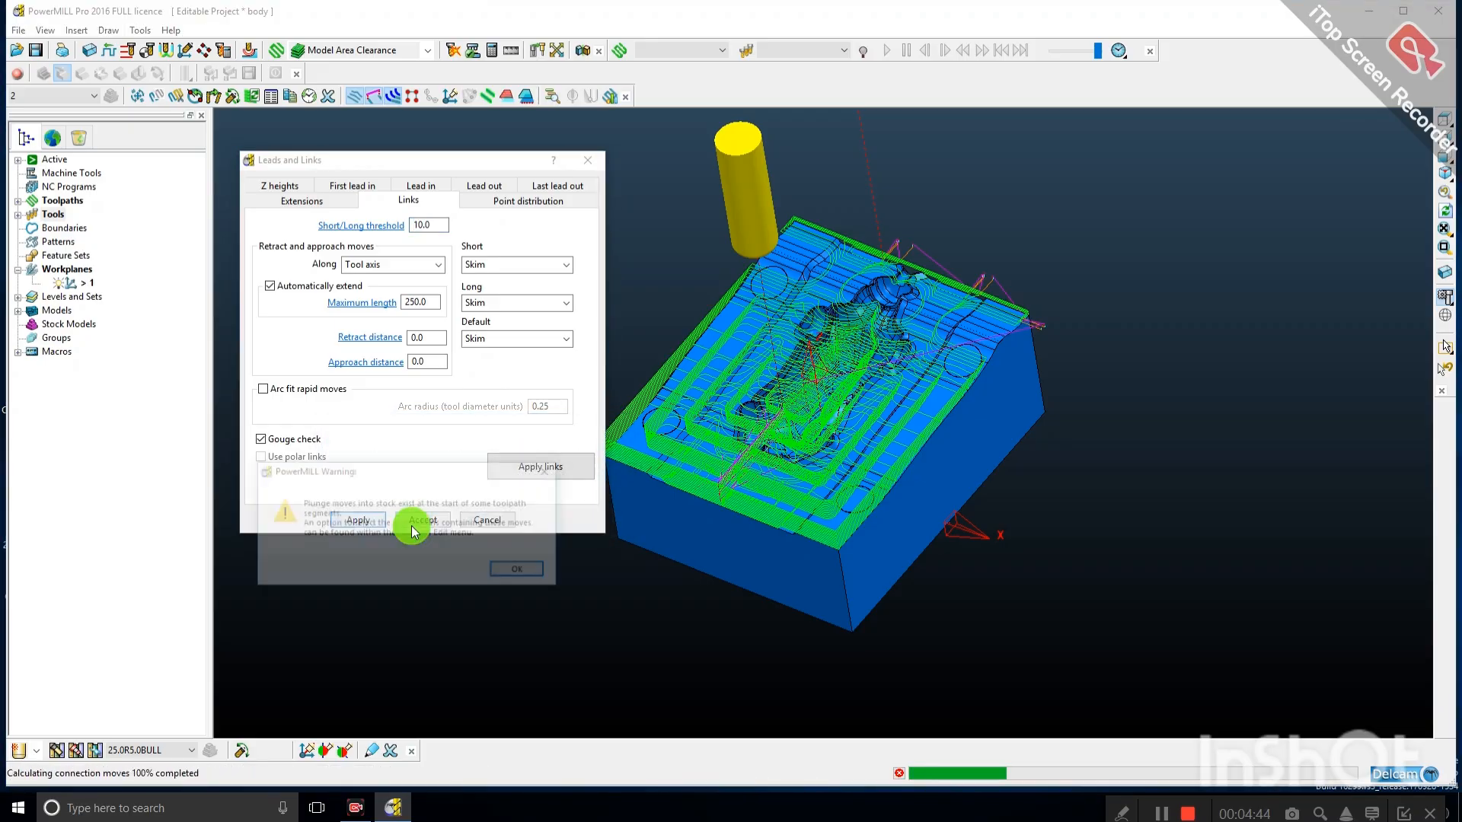
left_click(516, 571)
left_click(424, 522)
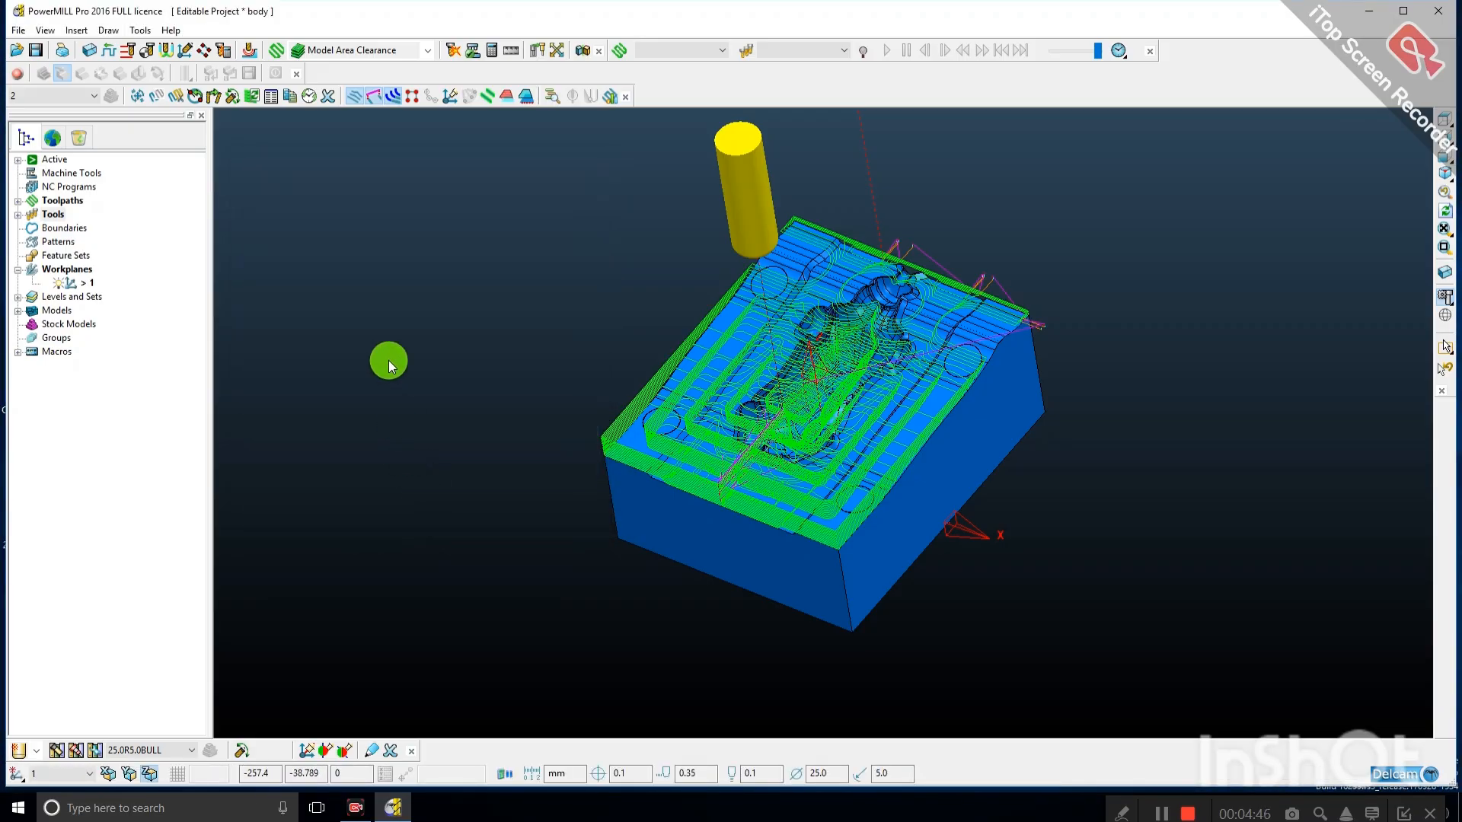
Delete the inactive toolpath 1 from the project's toolpaths.
left_click(23, 204)
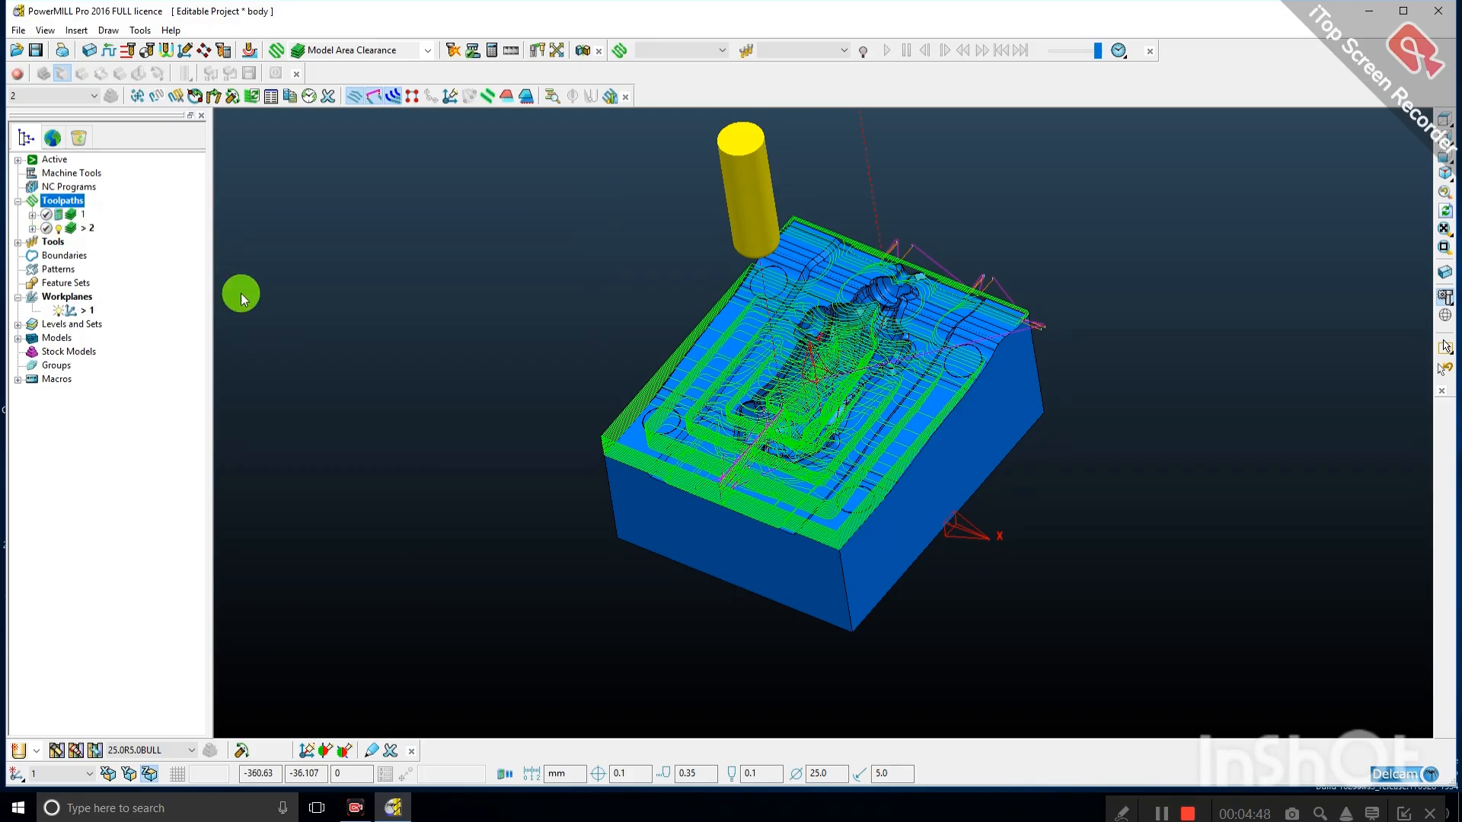
scroll(391, 352, "down", 3)
middle_click_drag(472, 318, 587, 339)
scroll(637, 318, "up", 2)
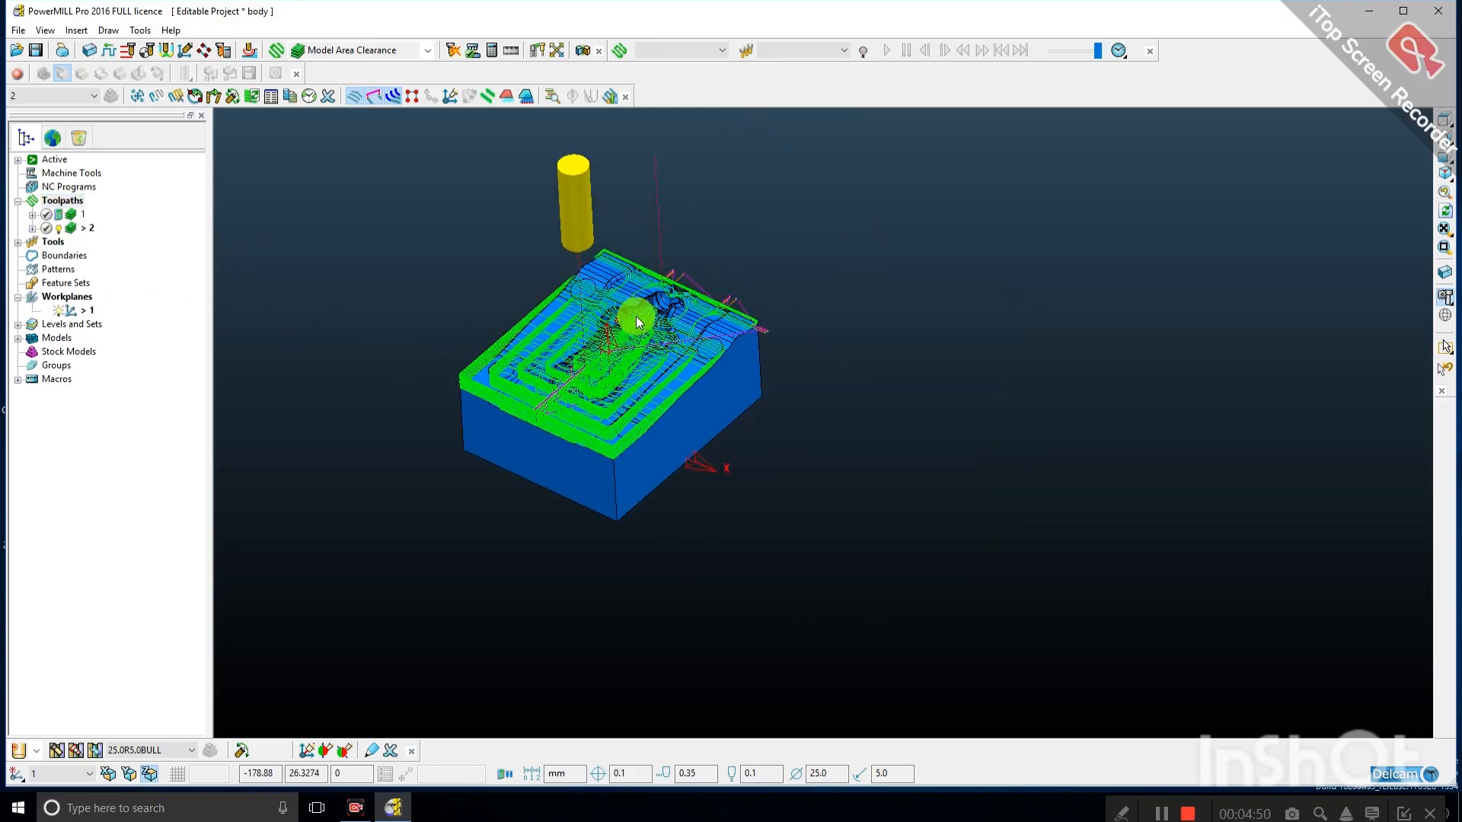
scroll(603, 299, "up", 2)
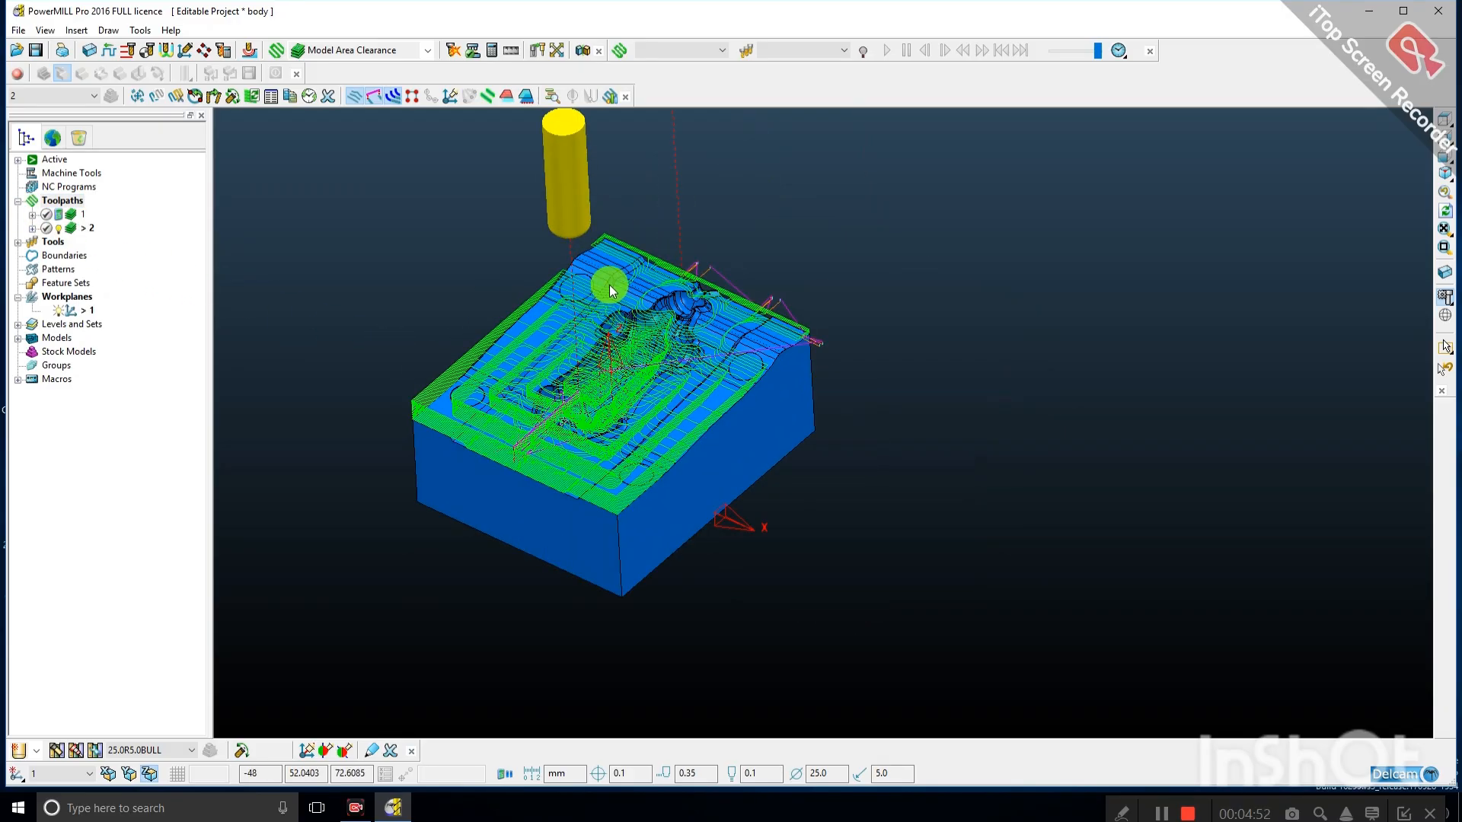
right_click(76, 216)
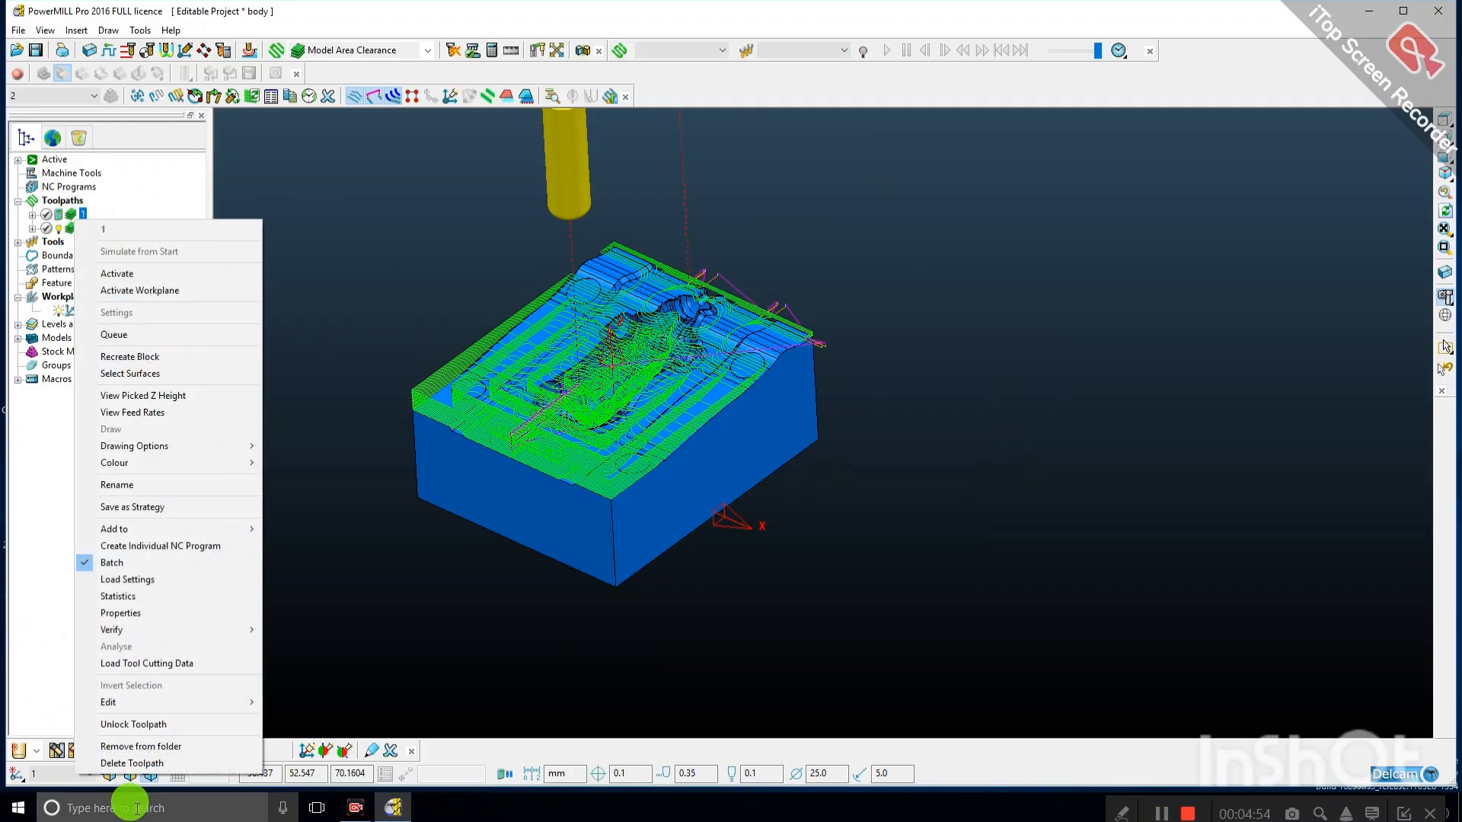
left_click(125, 763)
Rename the remaining toolpath 2 as 1.
right_click(82, 216)
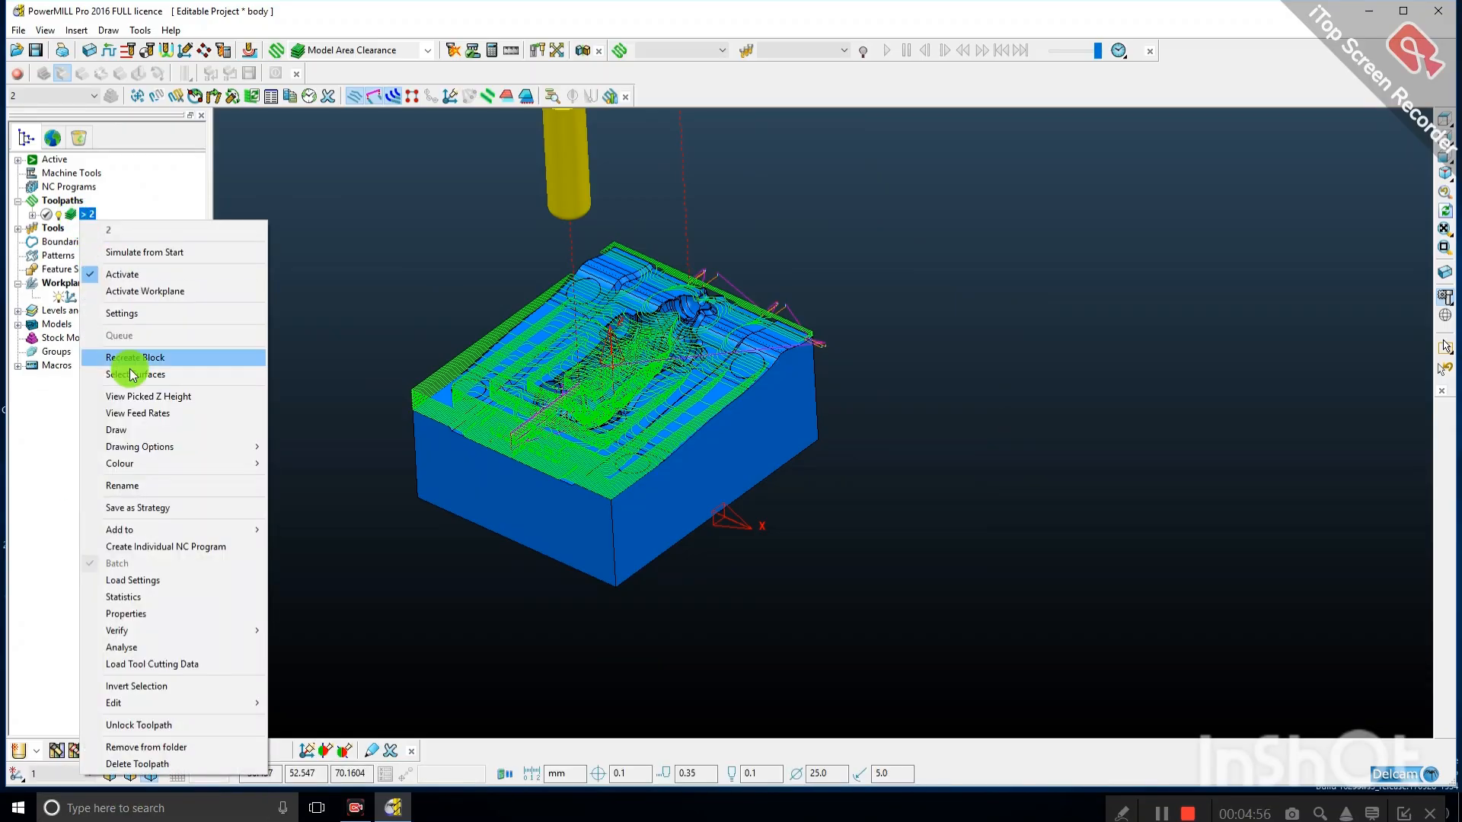
left_click(117, 486)
type("1")
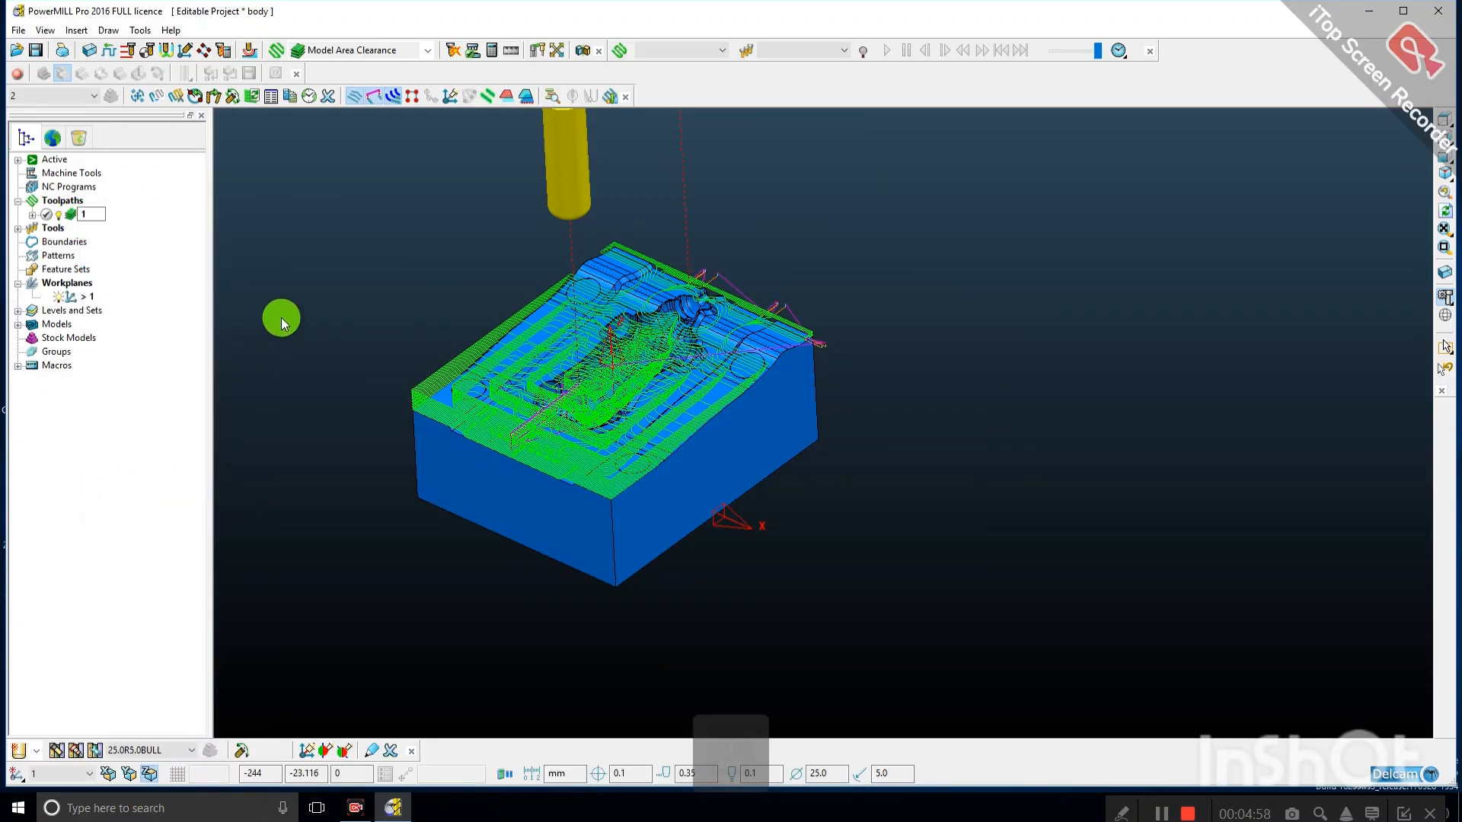
key("Return")
Reopen the Model Area Clearance settings of toolpath 1 at the Limit options and make them editable.
scroll(571, 357, "up", 5)
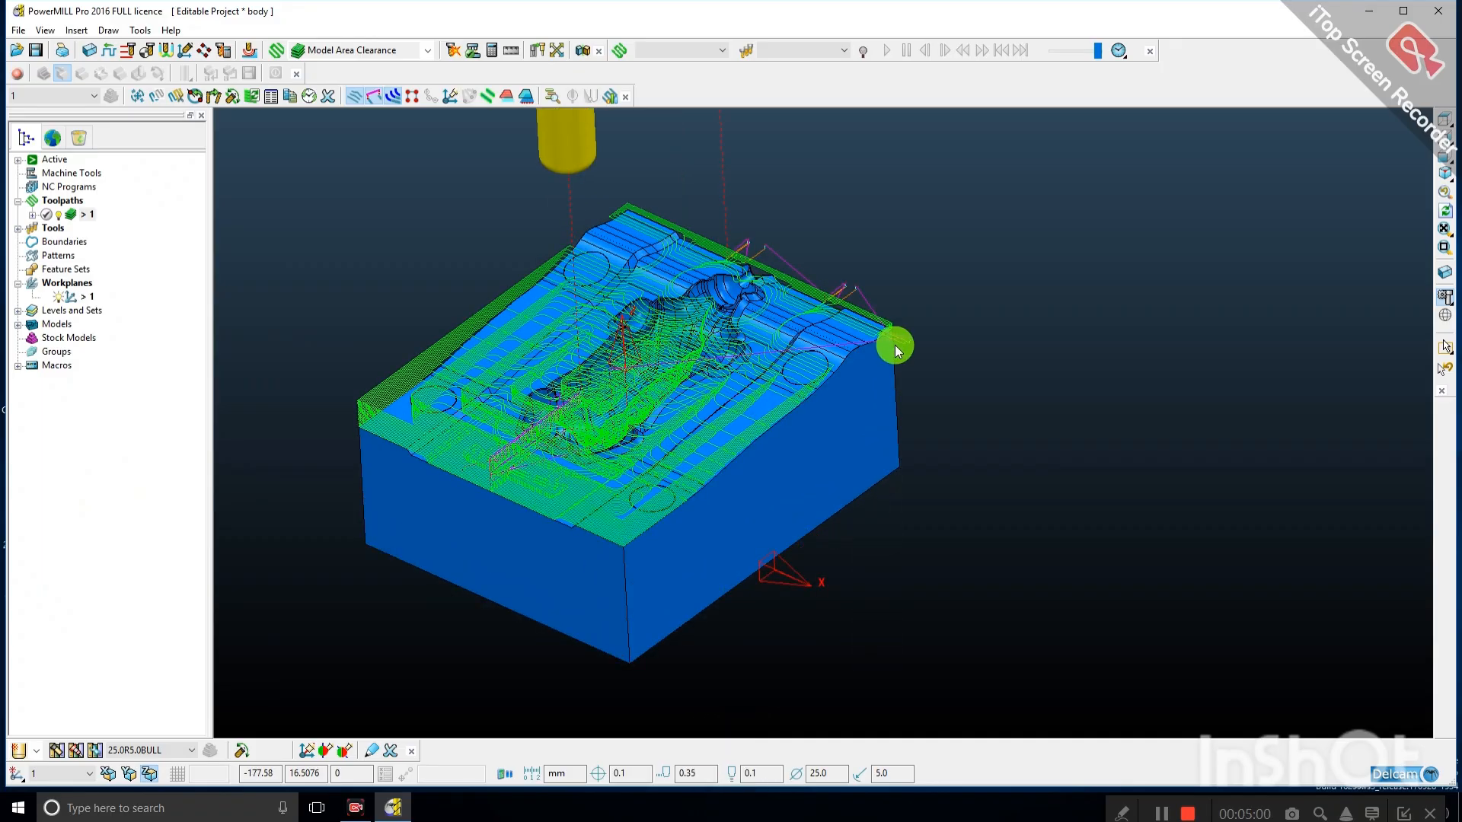
scroll(846, 340, "down", 4)
scroll(731, 305, "down", 2)
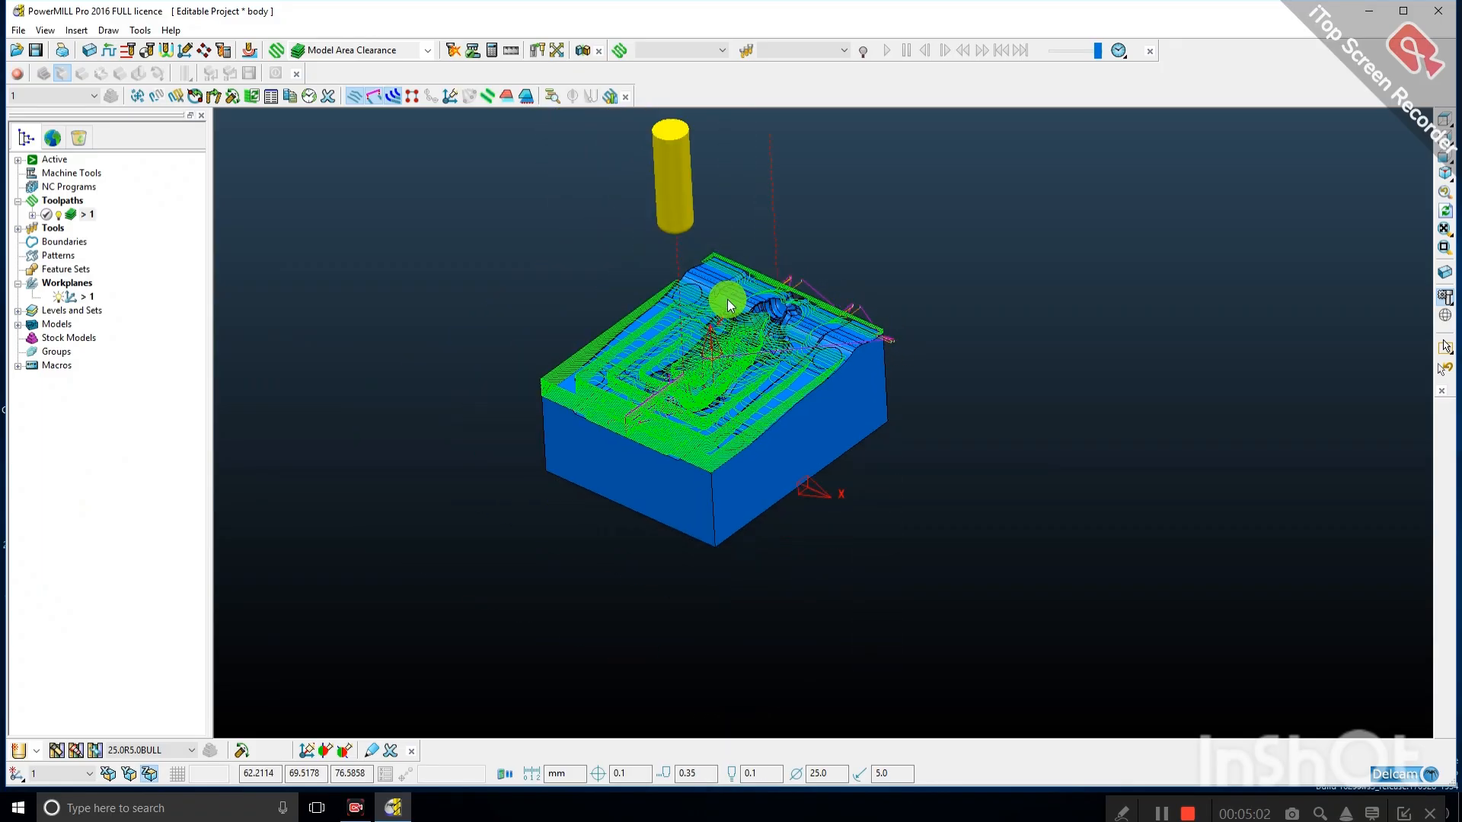
scroll(728, 305, "up", 1)
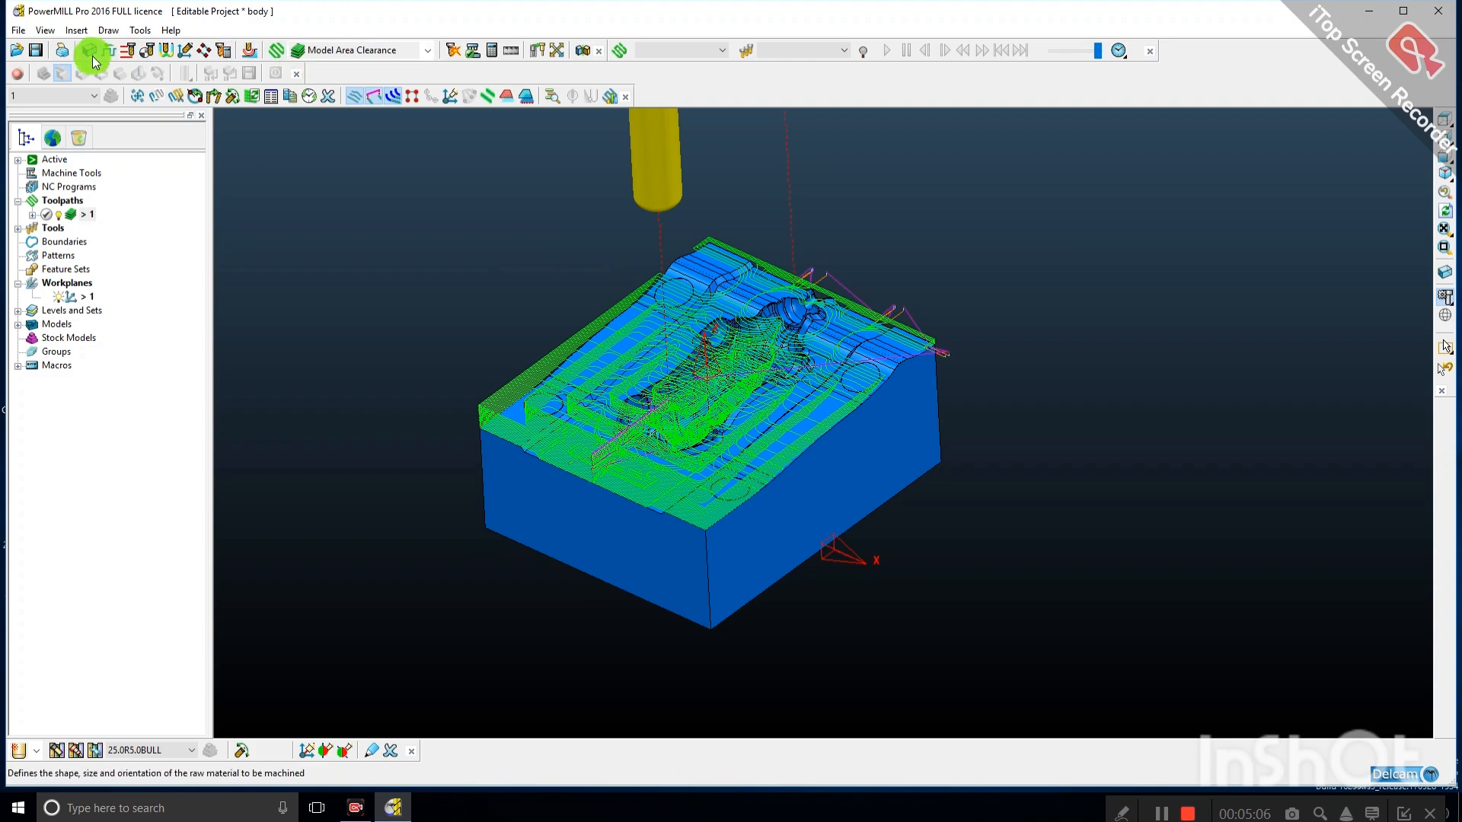
right_click(74, 219)
left_click(117, 314)
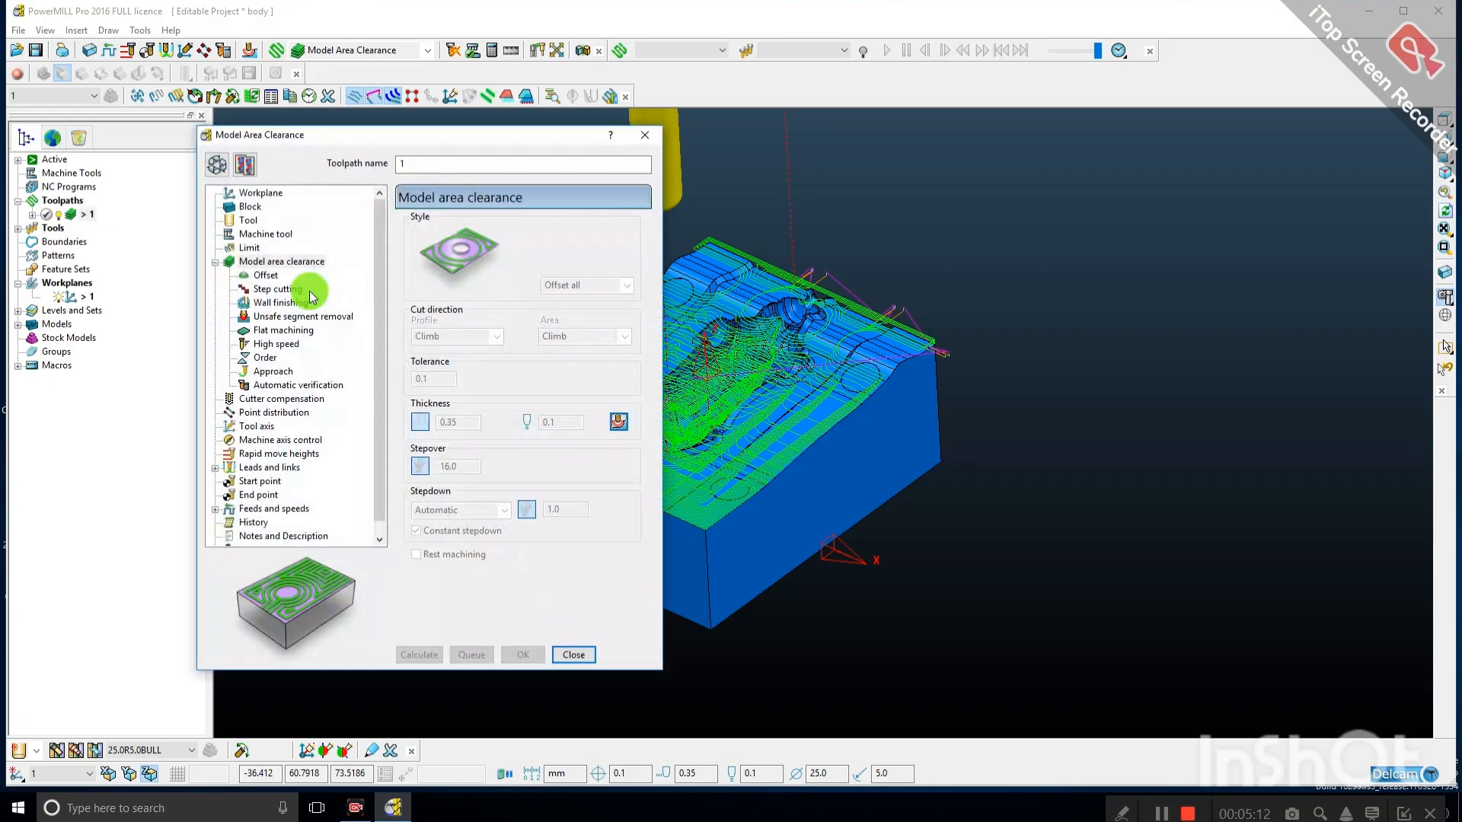
left_click(249, 249)
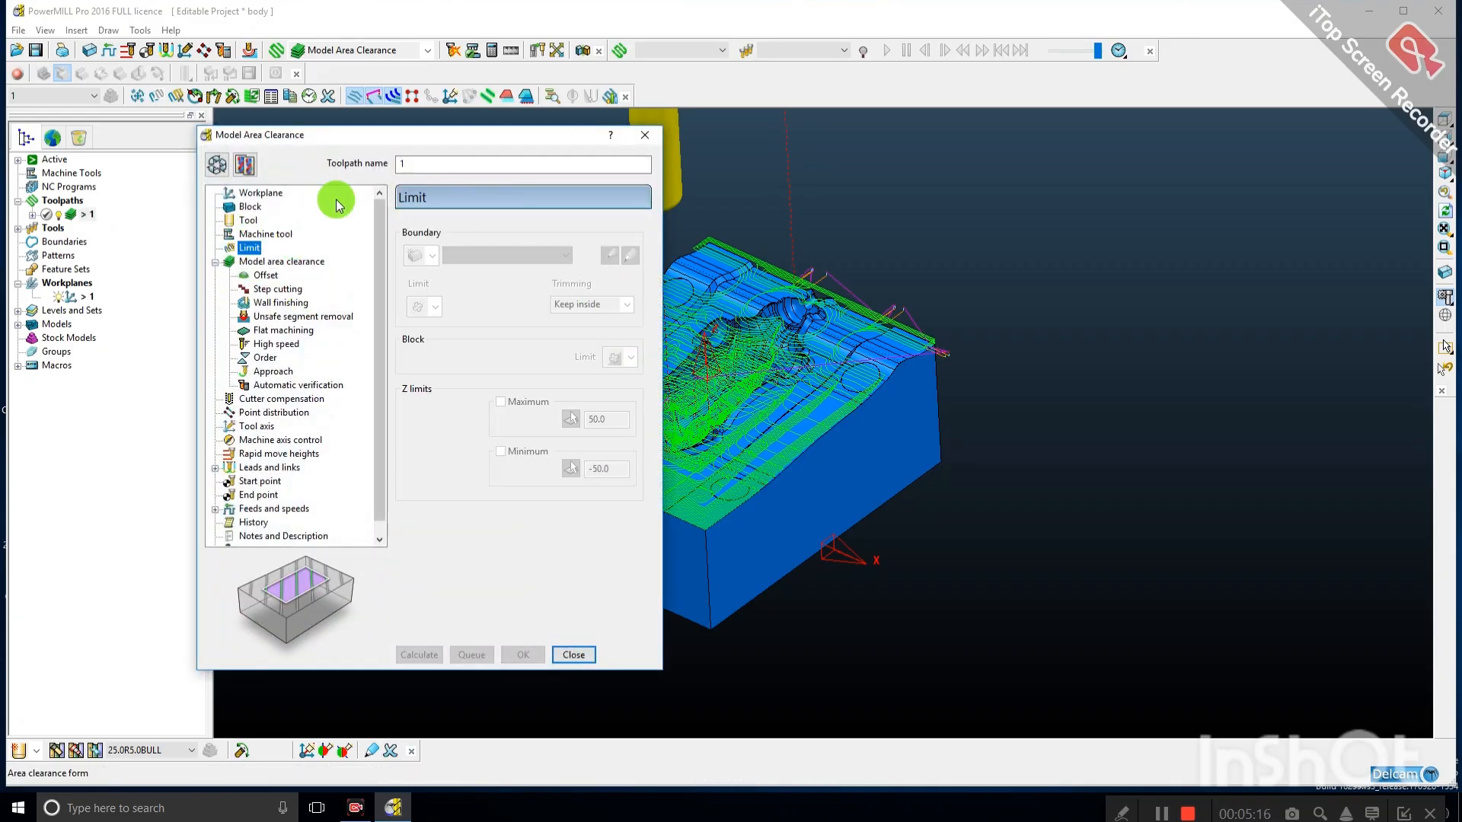
left_click(217, 165)
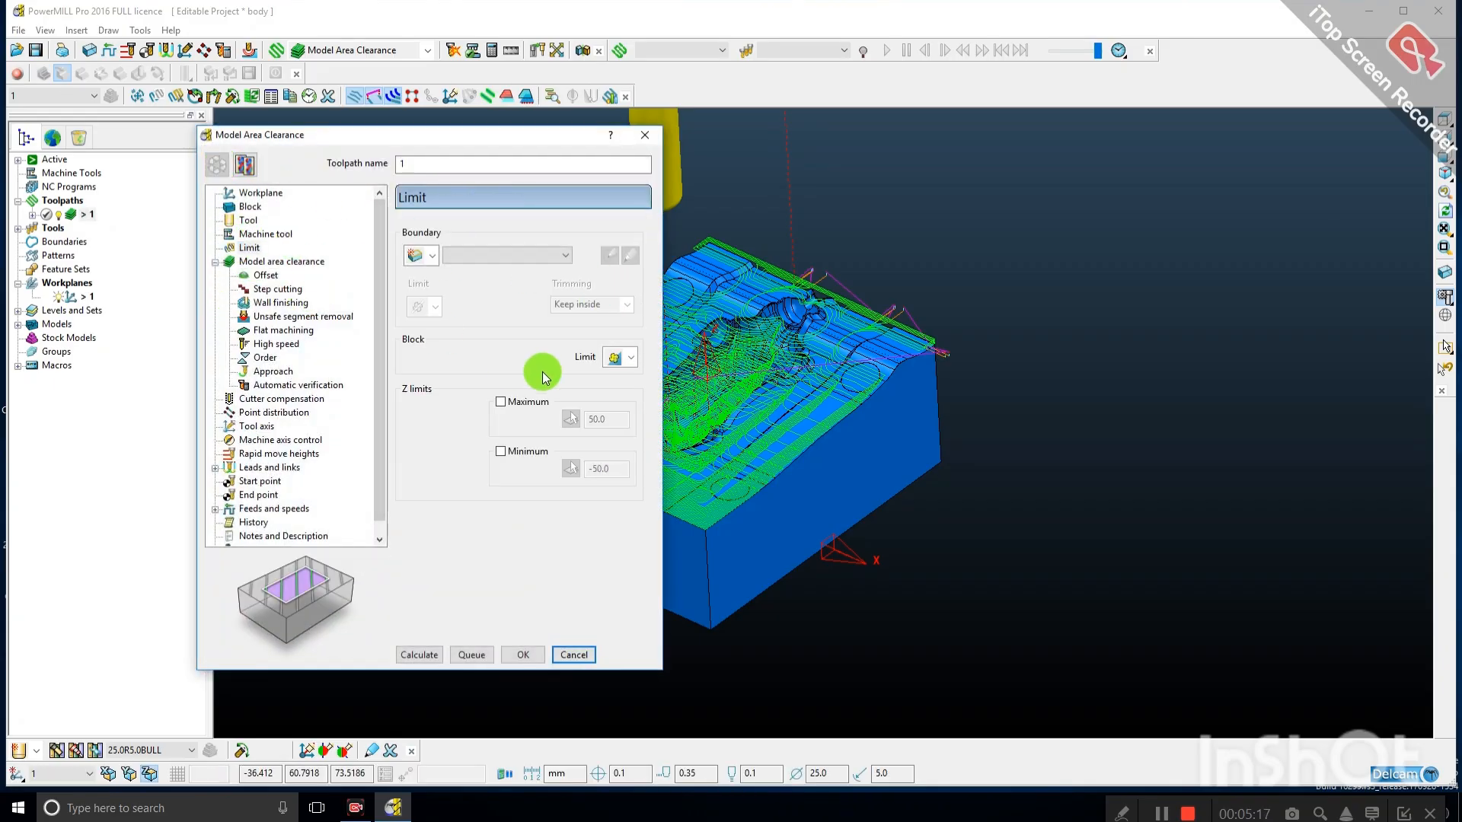
Check the passes against the block edges from above and set the block limit to allow the tool centre outside the block.
left_click(624, 357)
scroll(1012, 408, "down", 1)
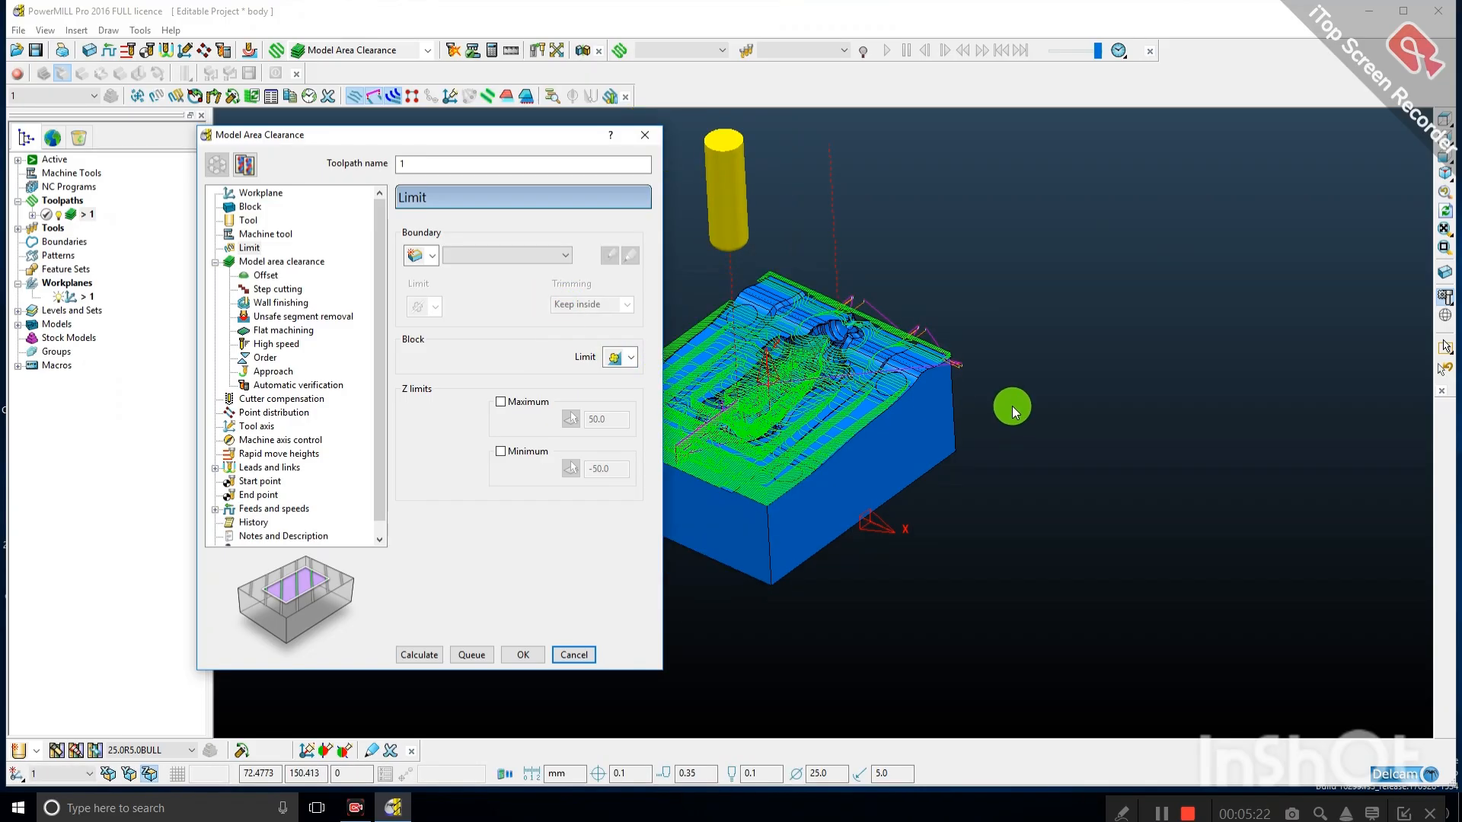
scroll(1012, 408, "down", 1)
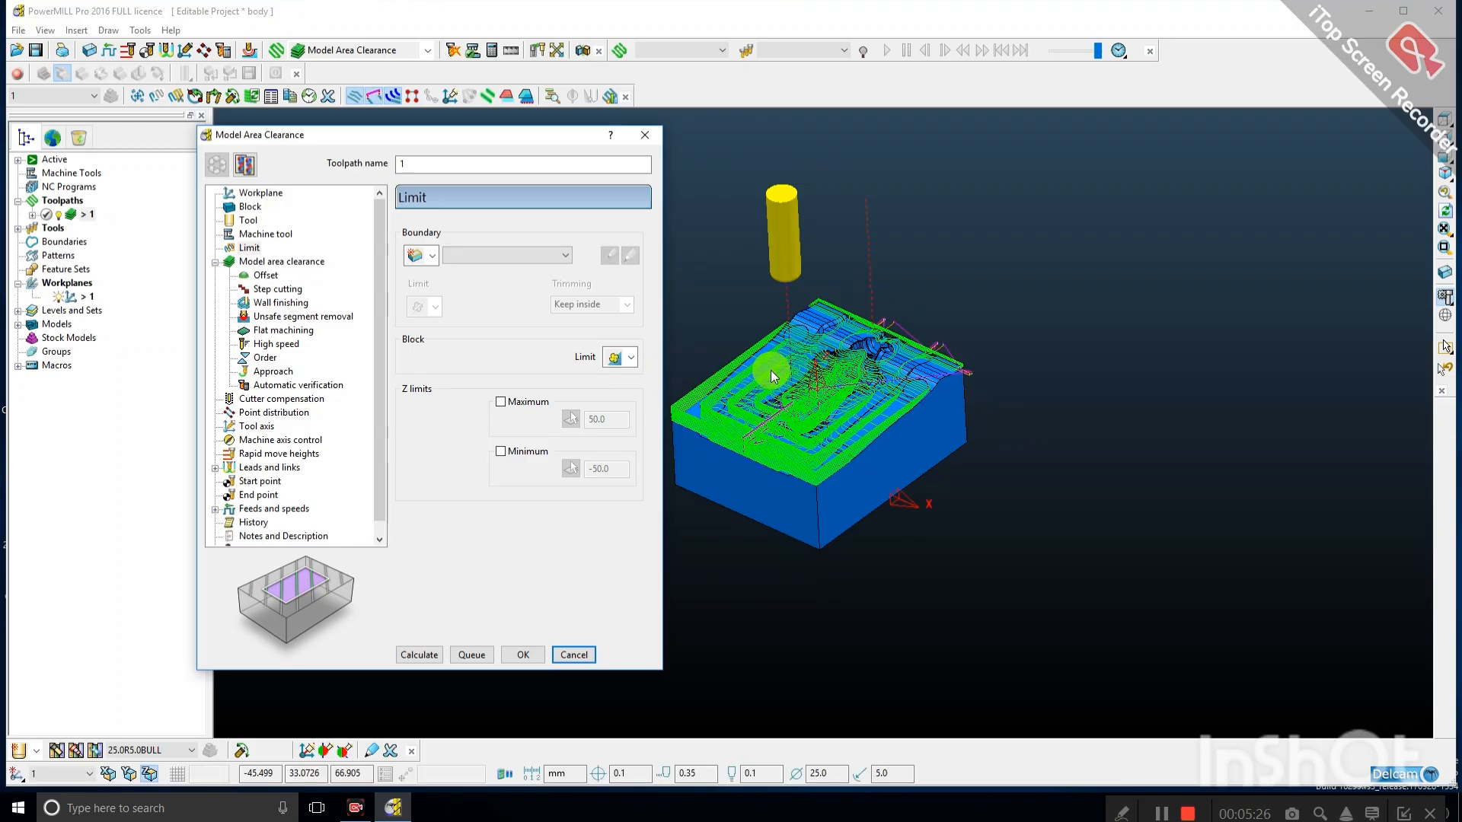
left_click(628, 363)
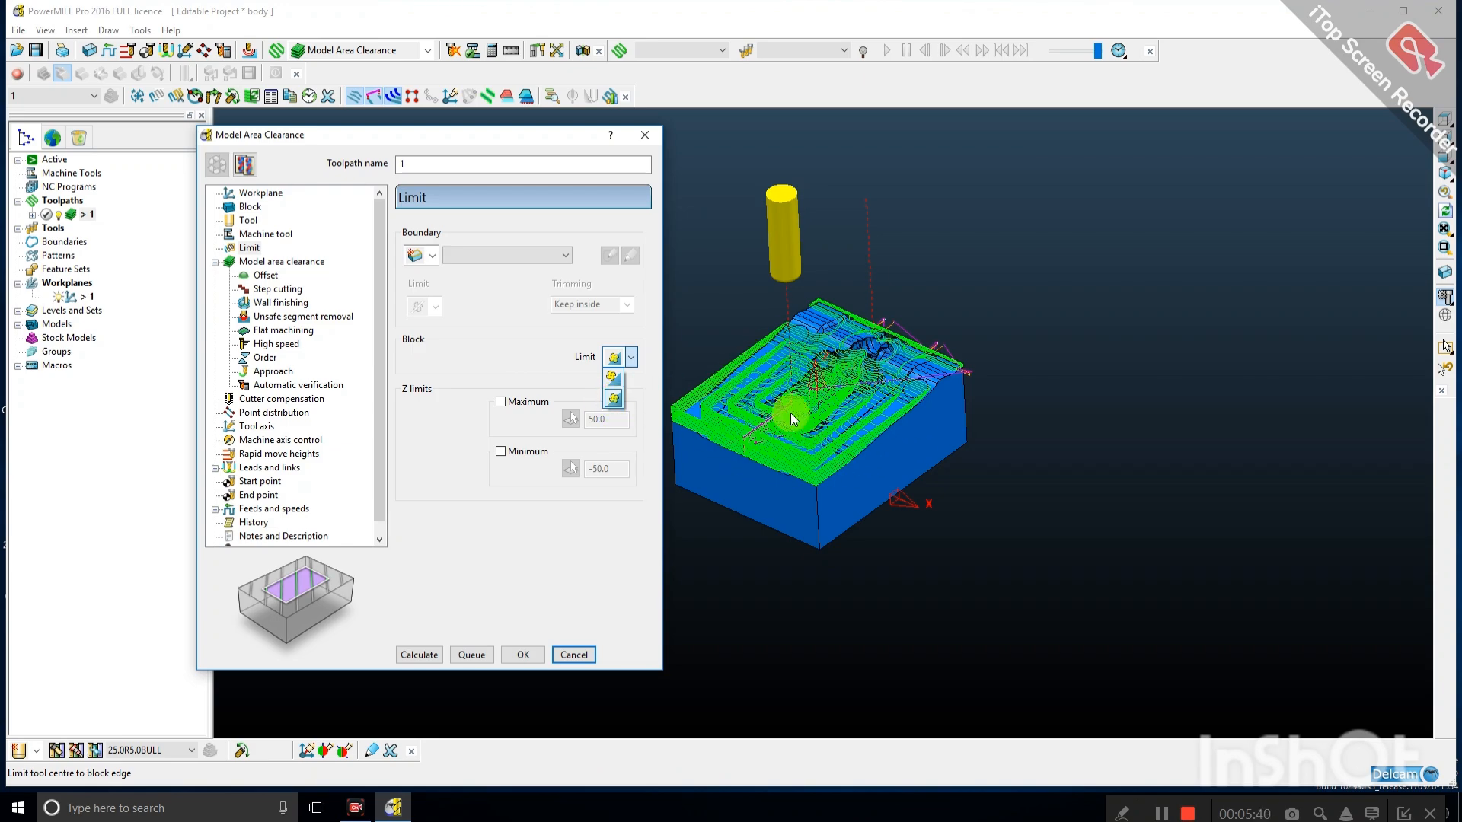
left_click(1444, 120)
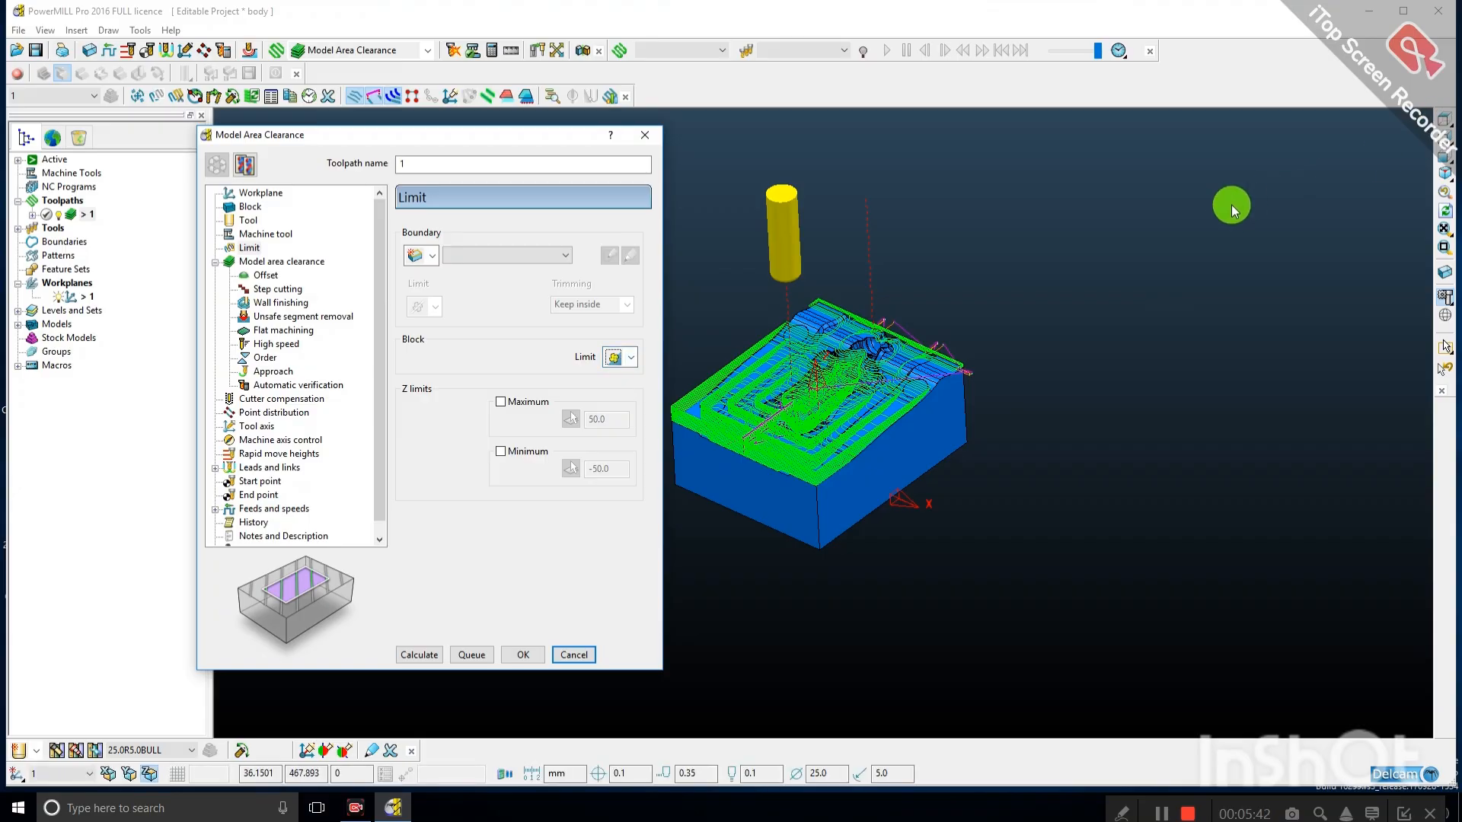
left_click(1445, 121)
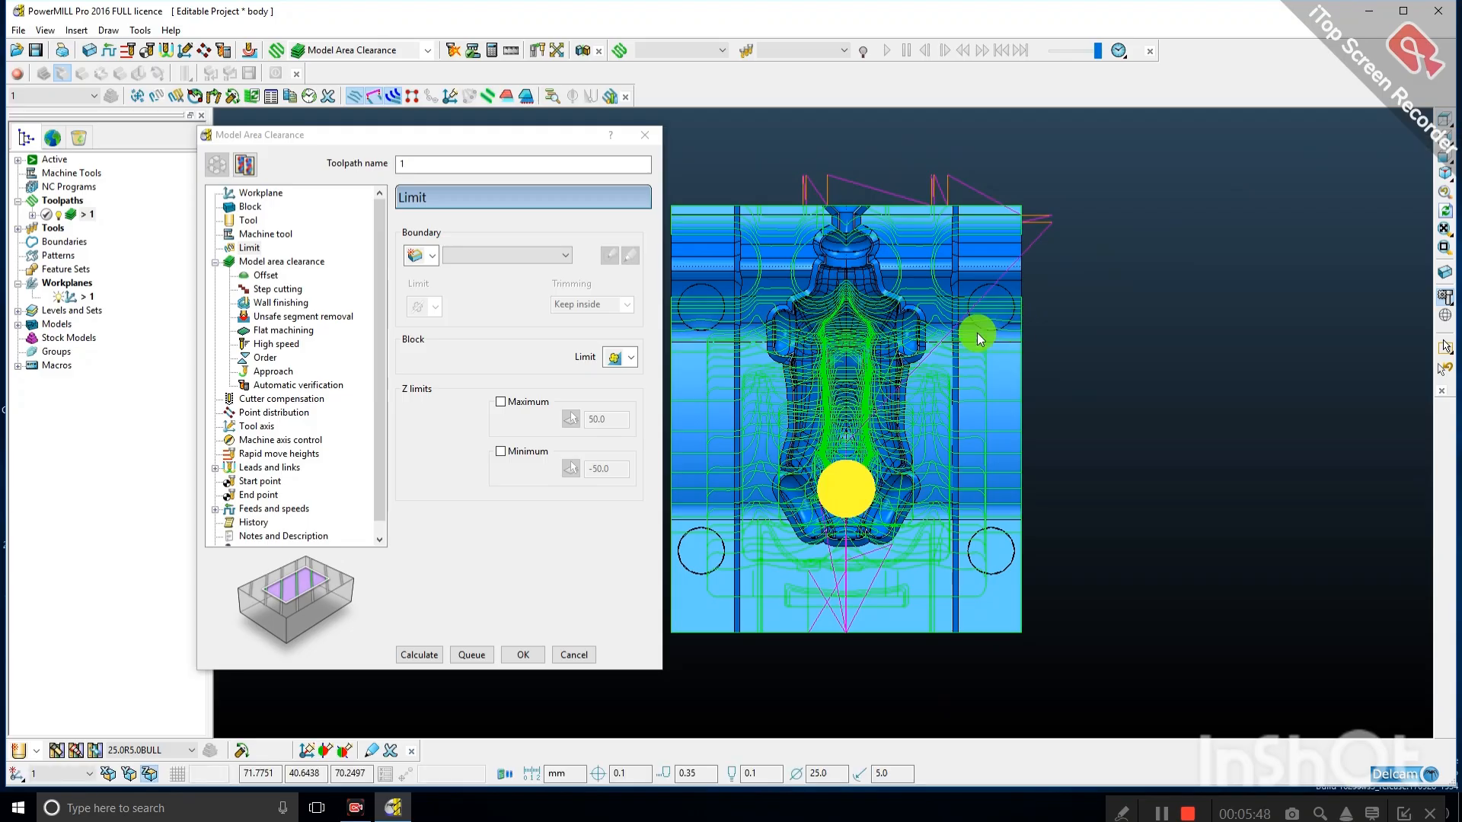
left_click(623, 363)
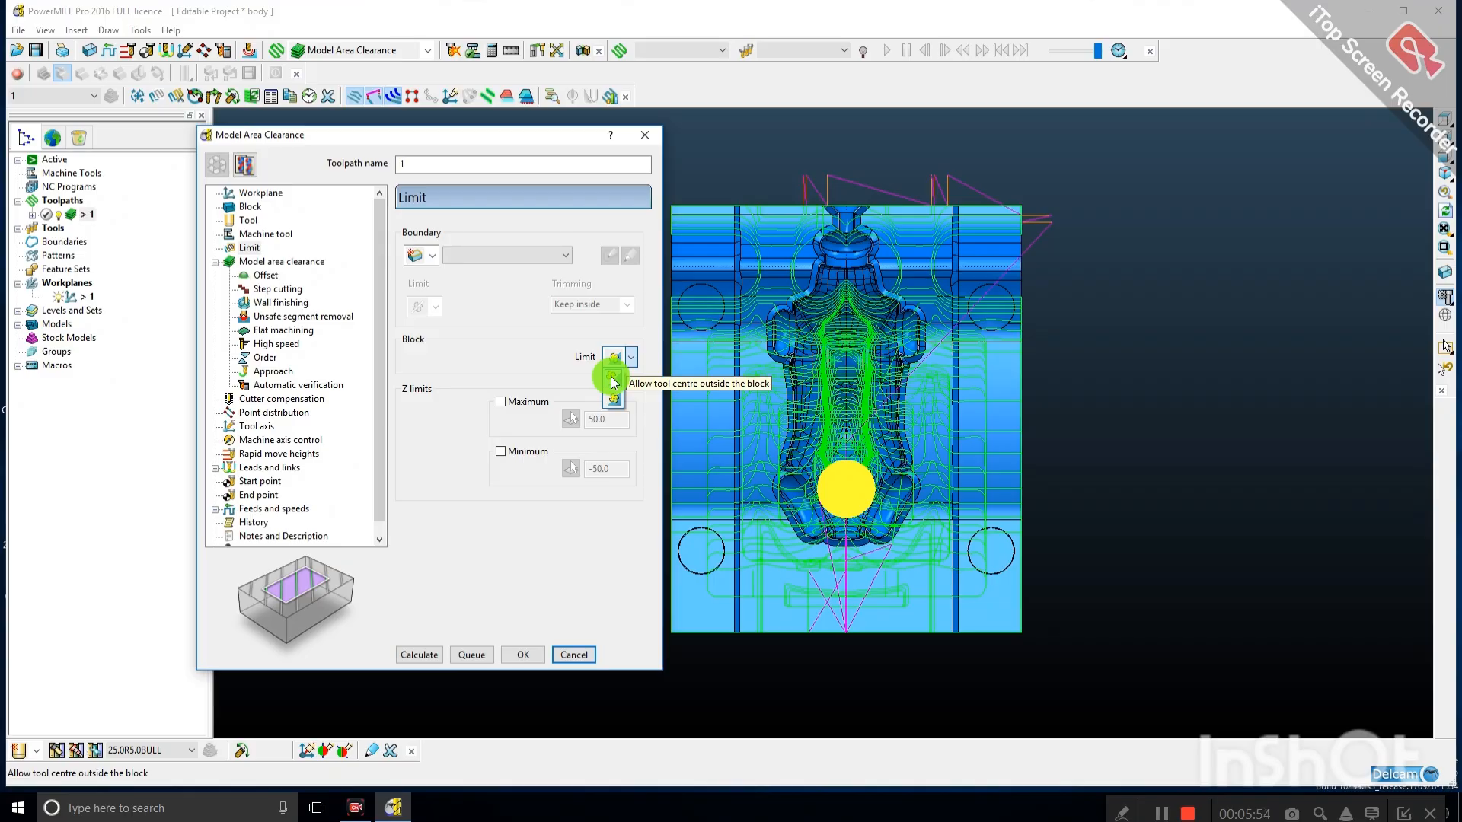
left_click(611, 381)
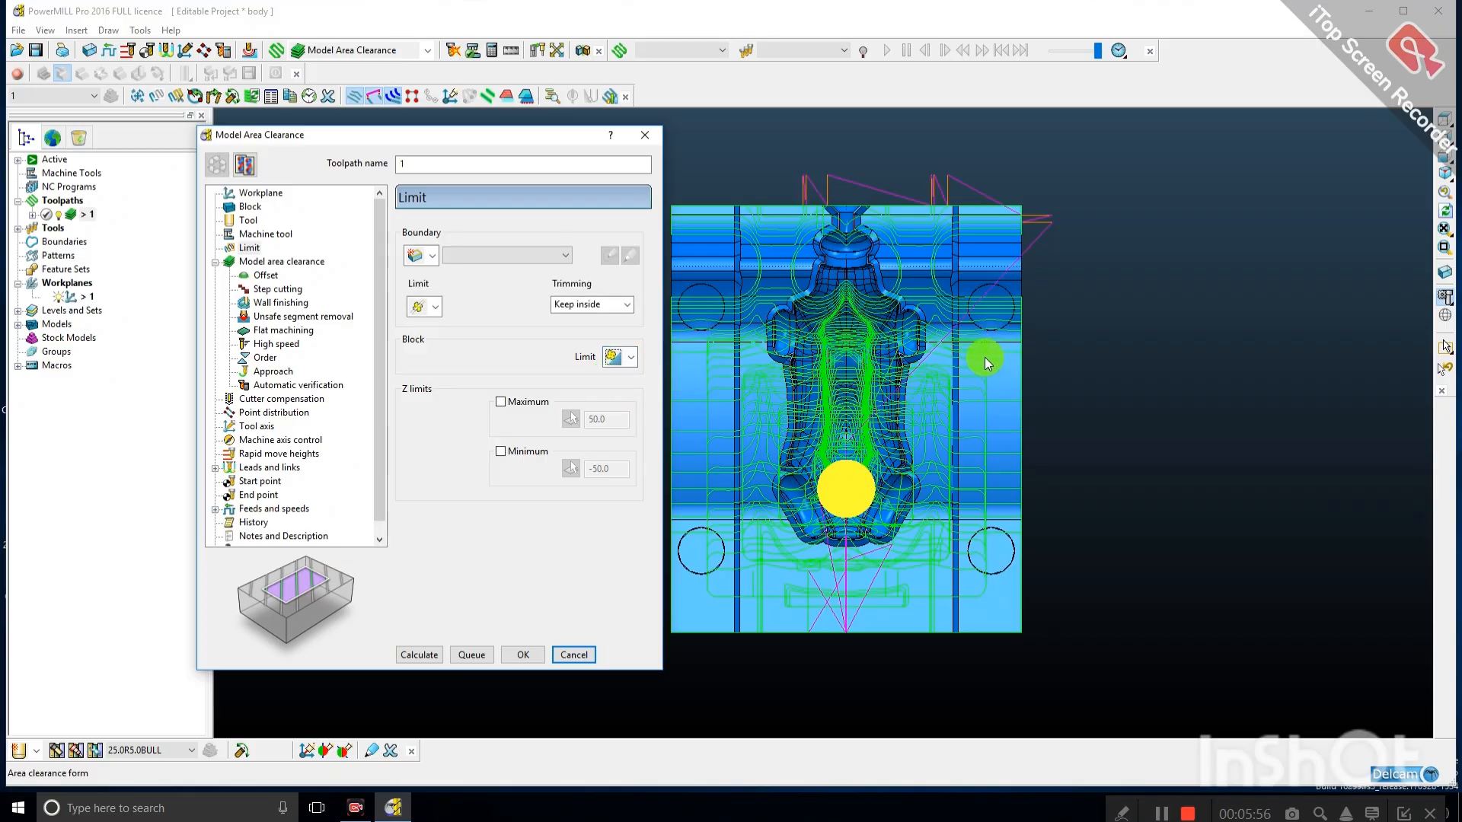
scroll(991, 400, "down", 1)
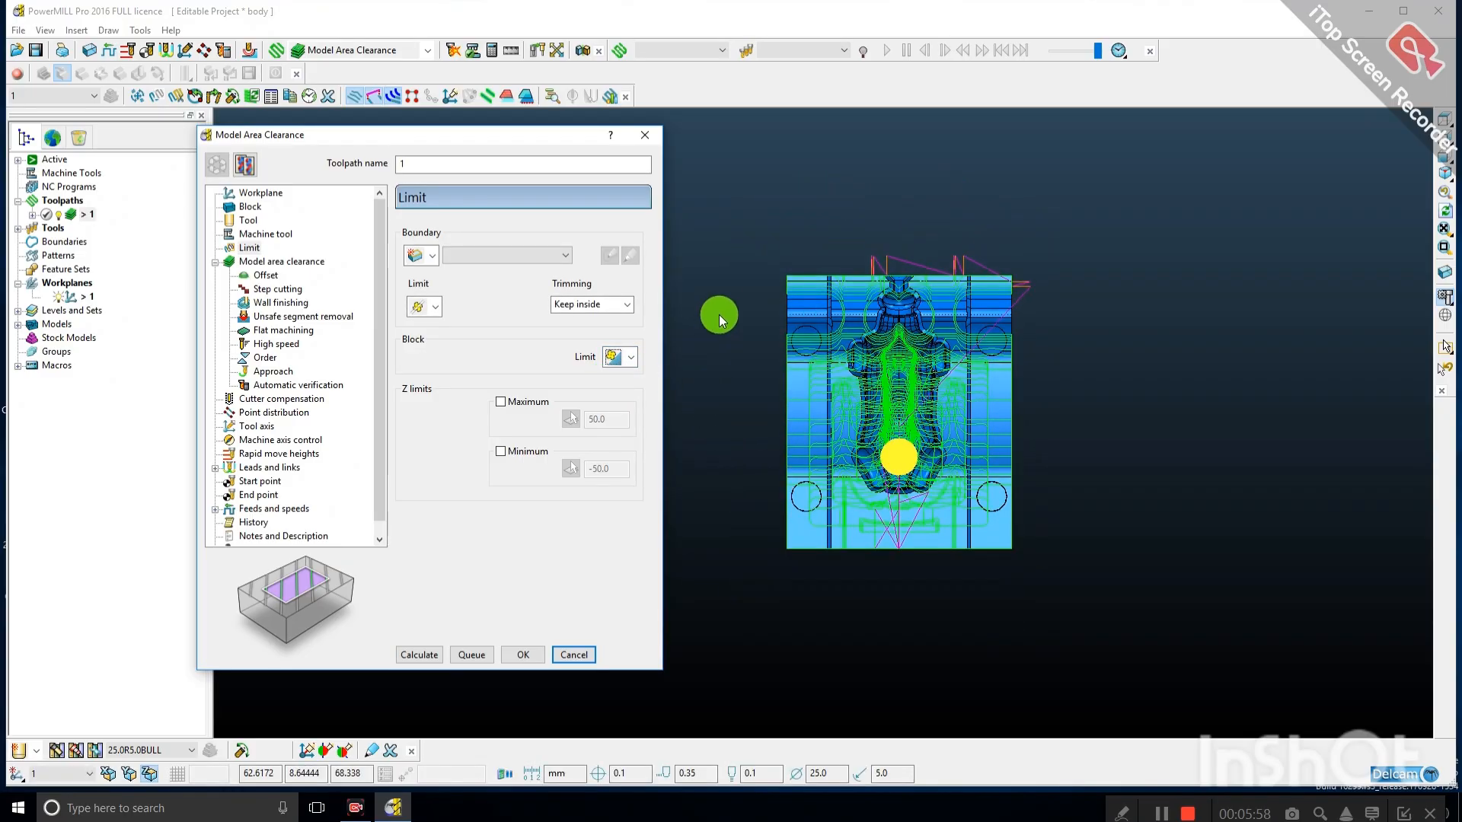
middle_click_drag(742, 281, 783, 267)
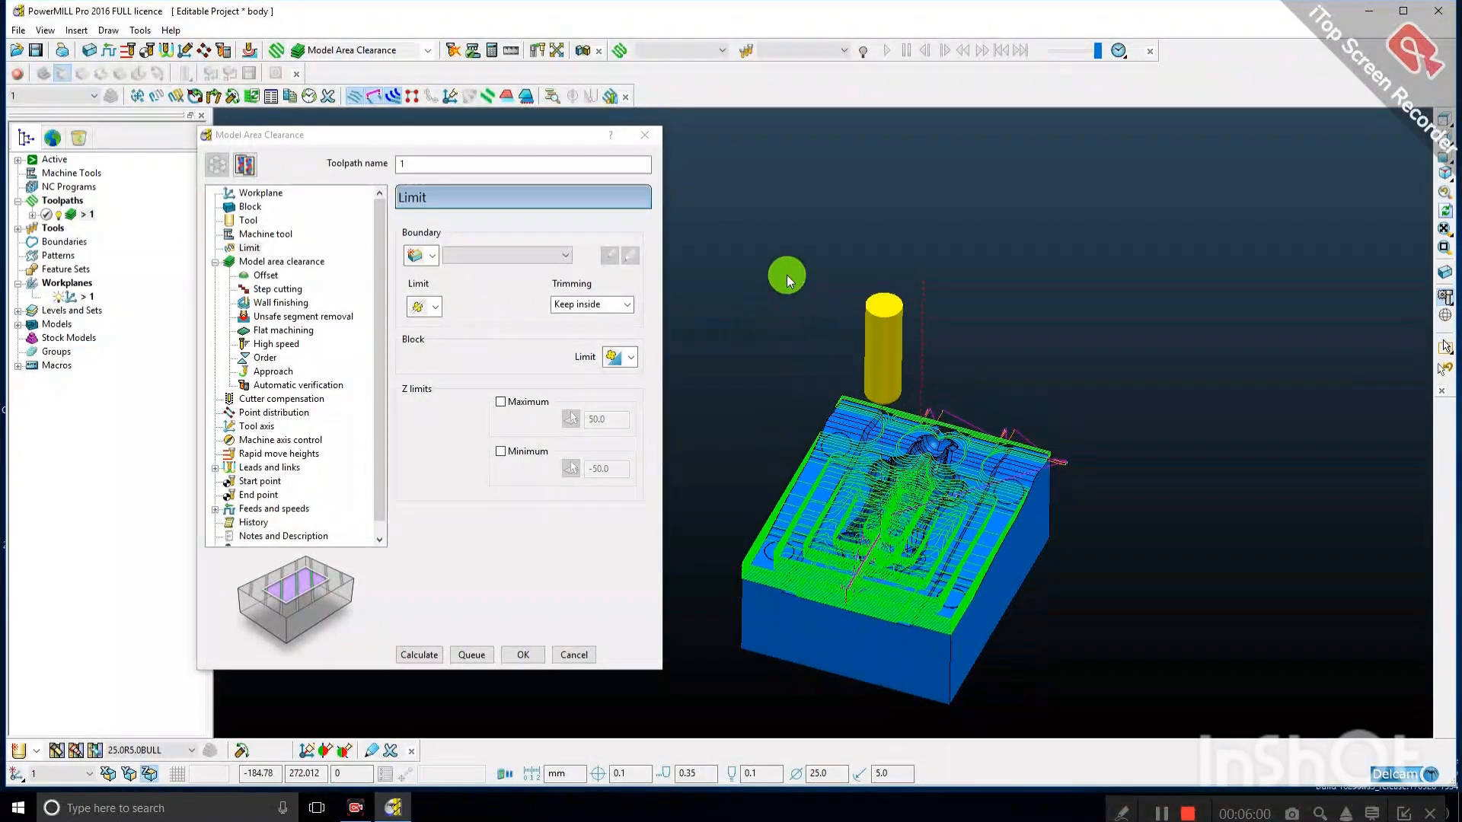
scroll(799, 251, "down", 3)
scroll(807, 343, "up", 5)
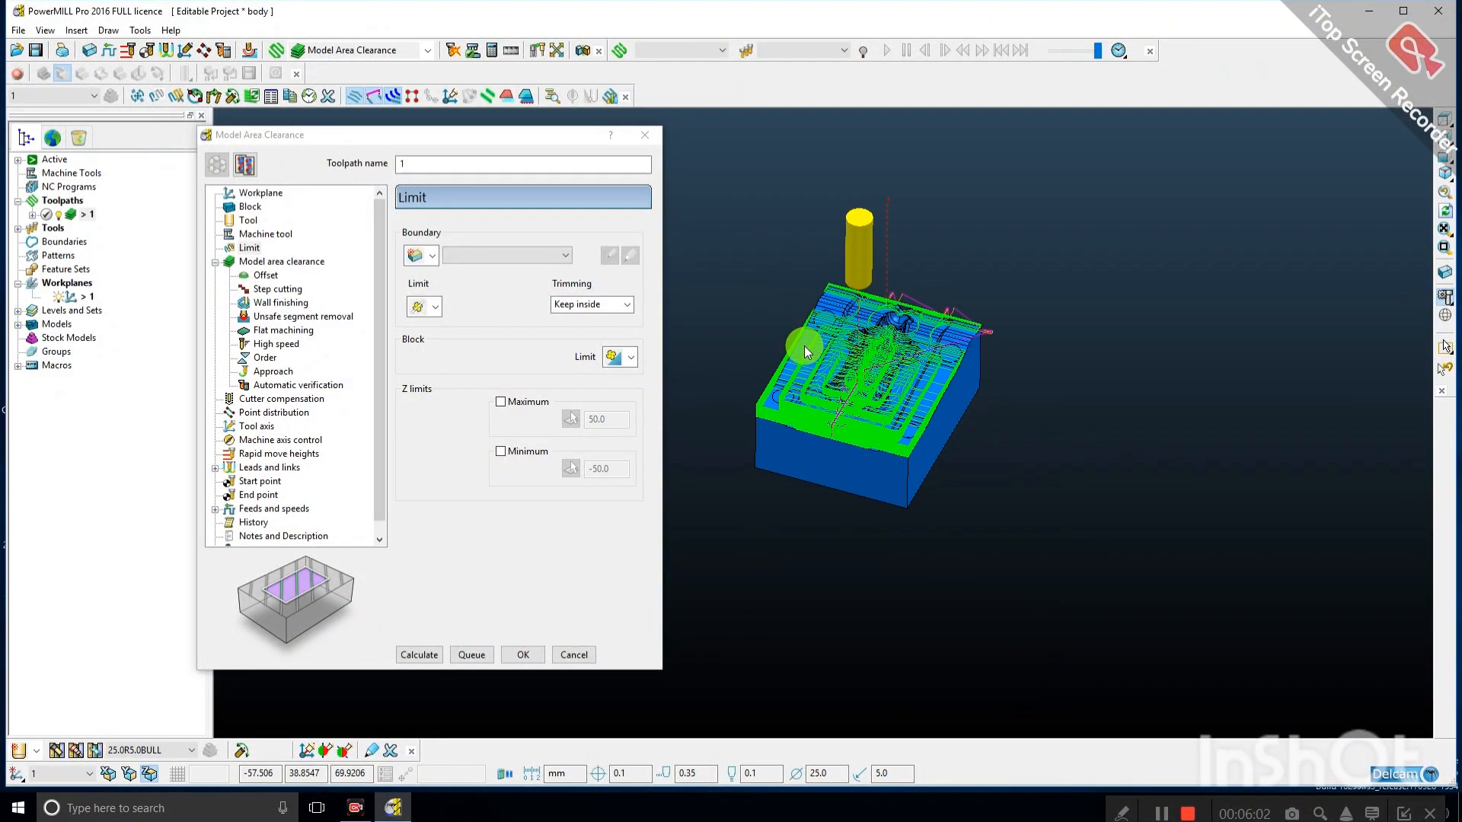
Recalculate toolpath 1 with the tool centre allowed outside the block.
left_click(418, 652)
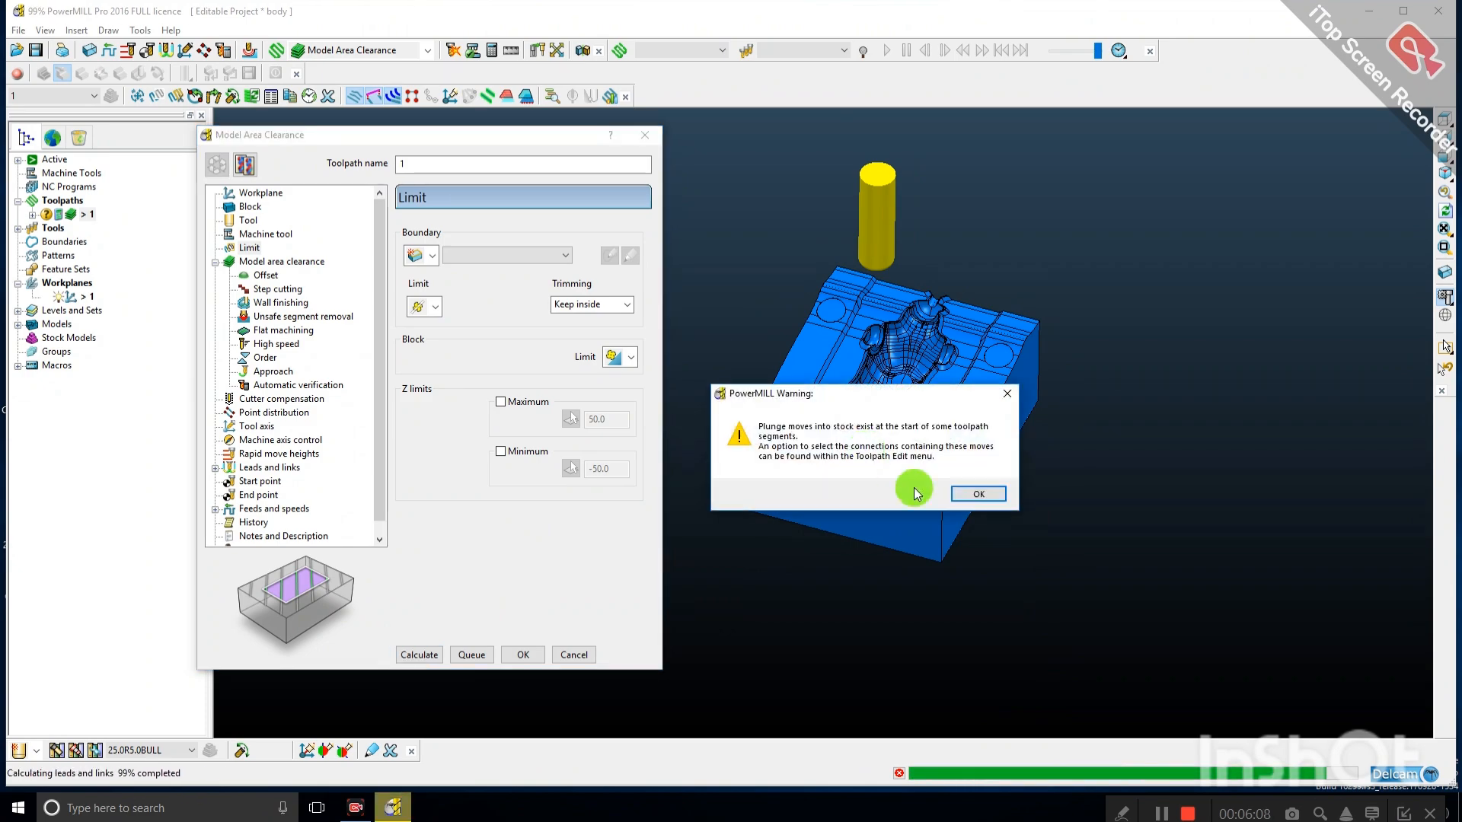
left_click(974, 495)
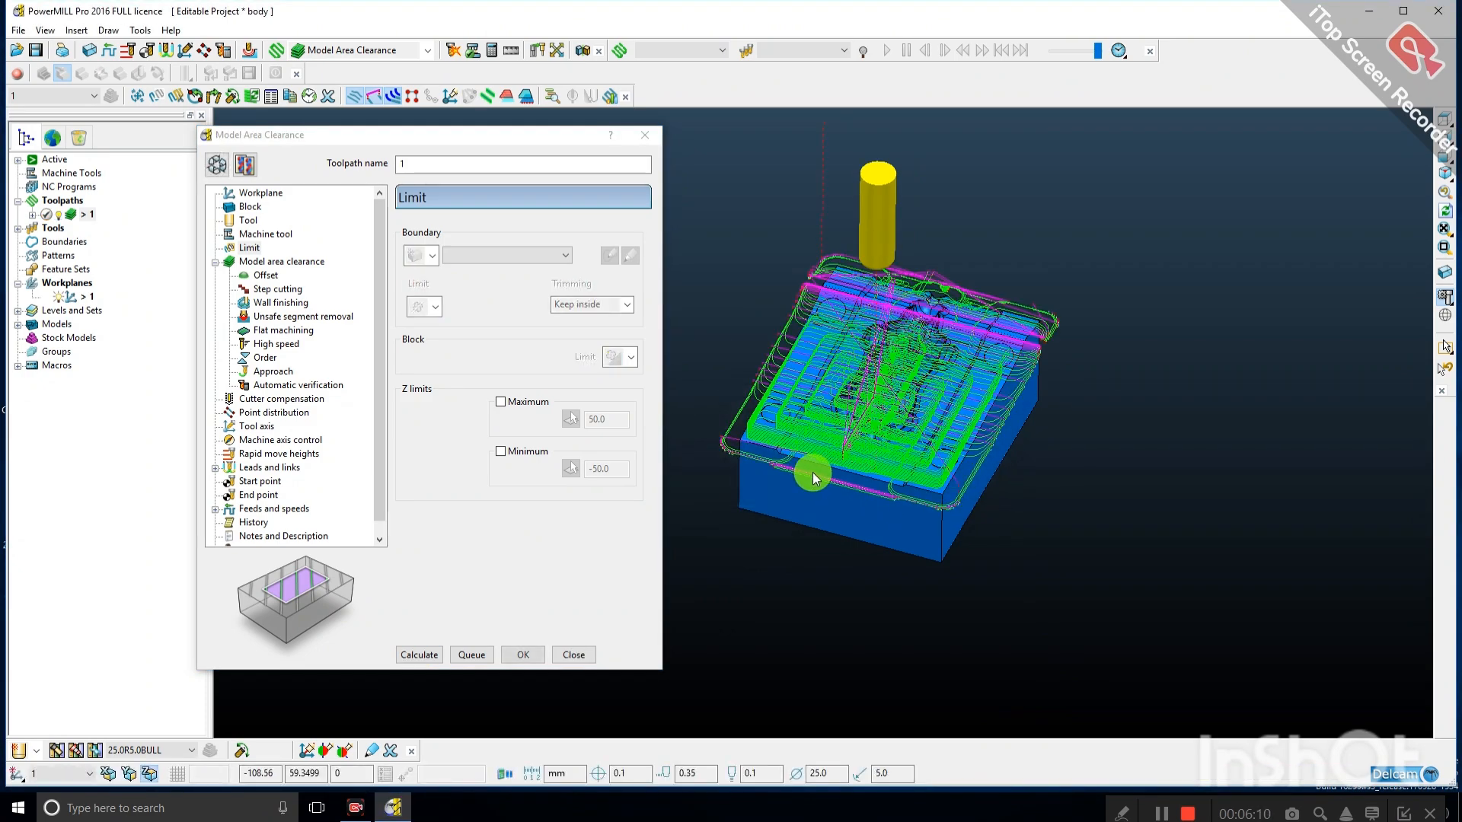
Make the block settings editable, lock the block's Z limits, set the expansion to 1 and recalculate the block.
left_click(240, 208)
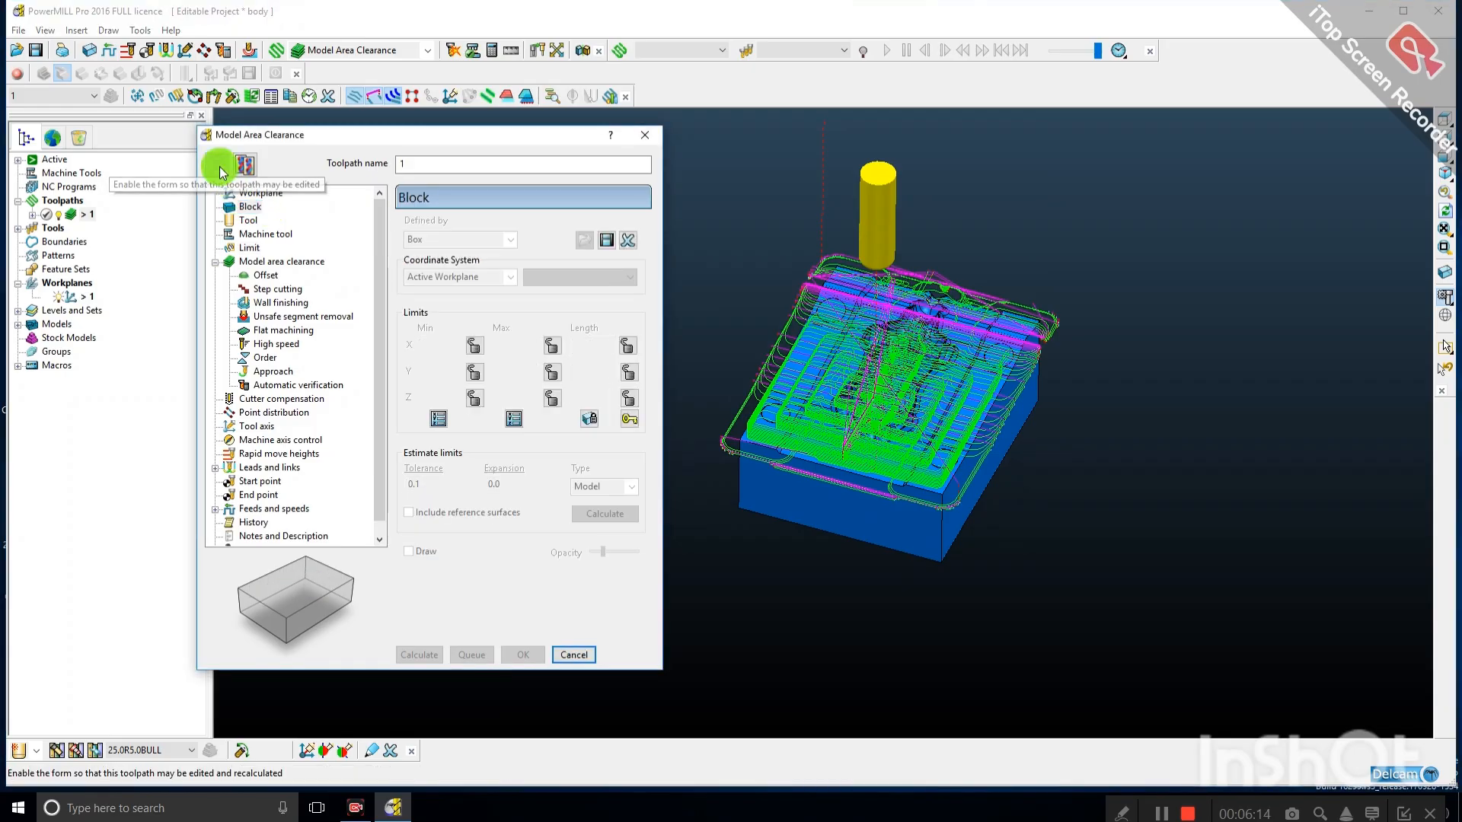
left_click(552, 398)
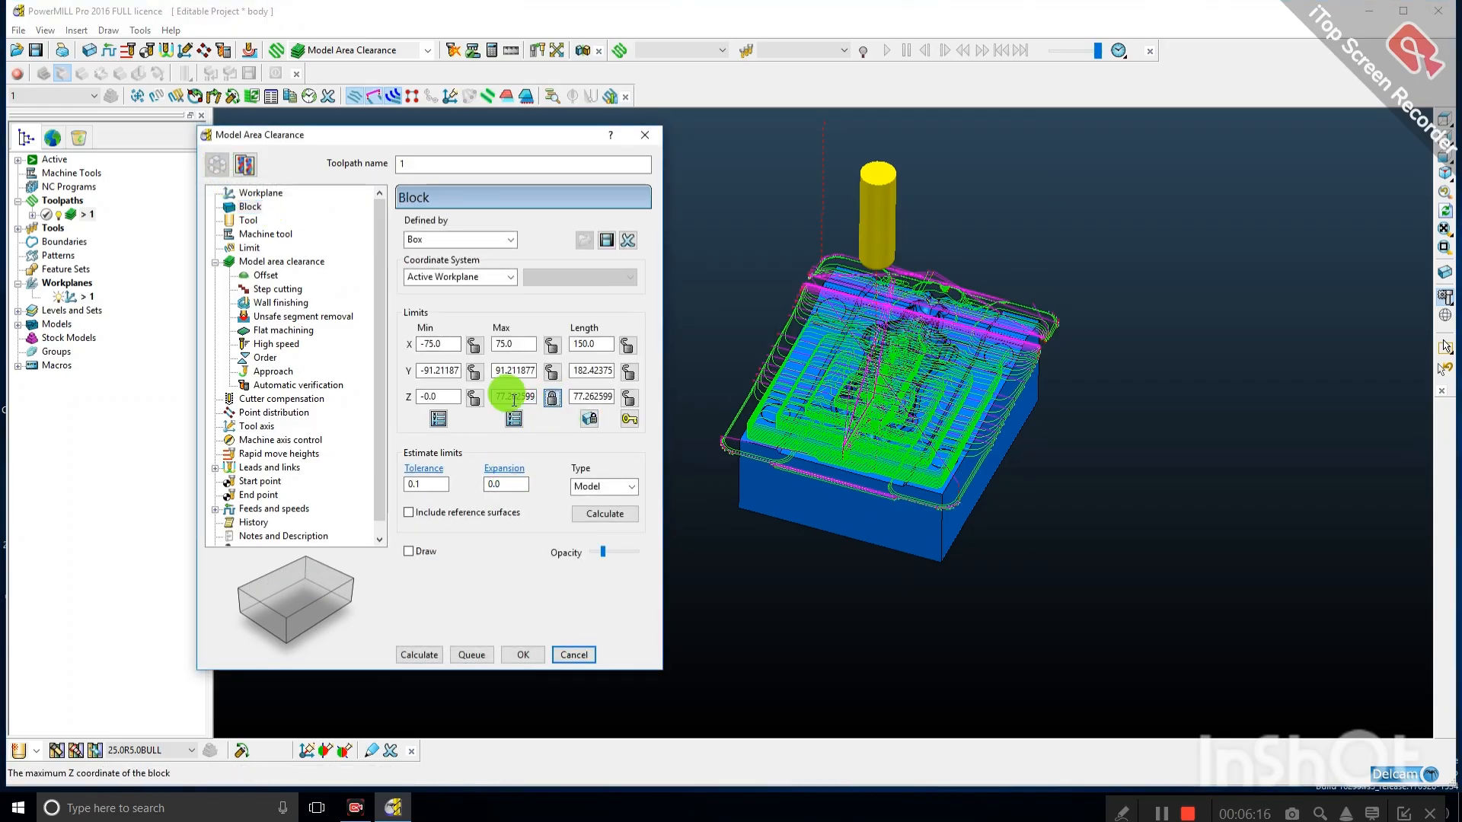
left_click(475, 398)
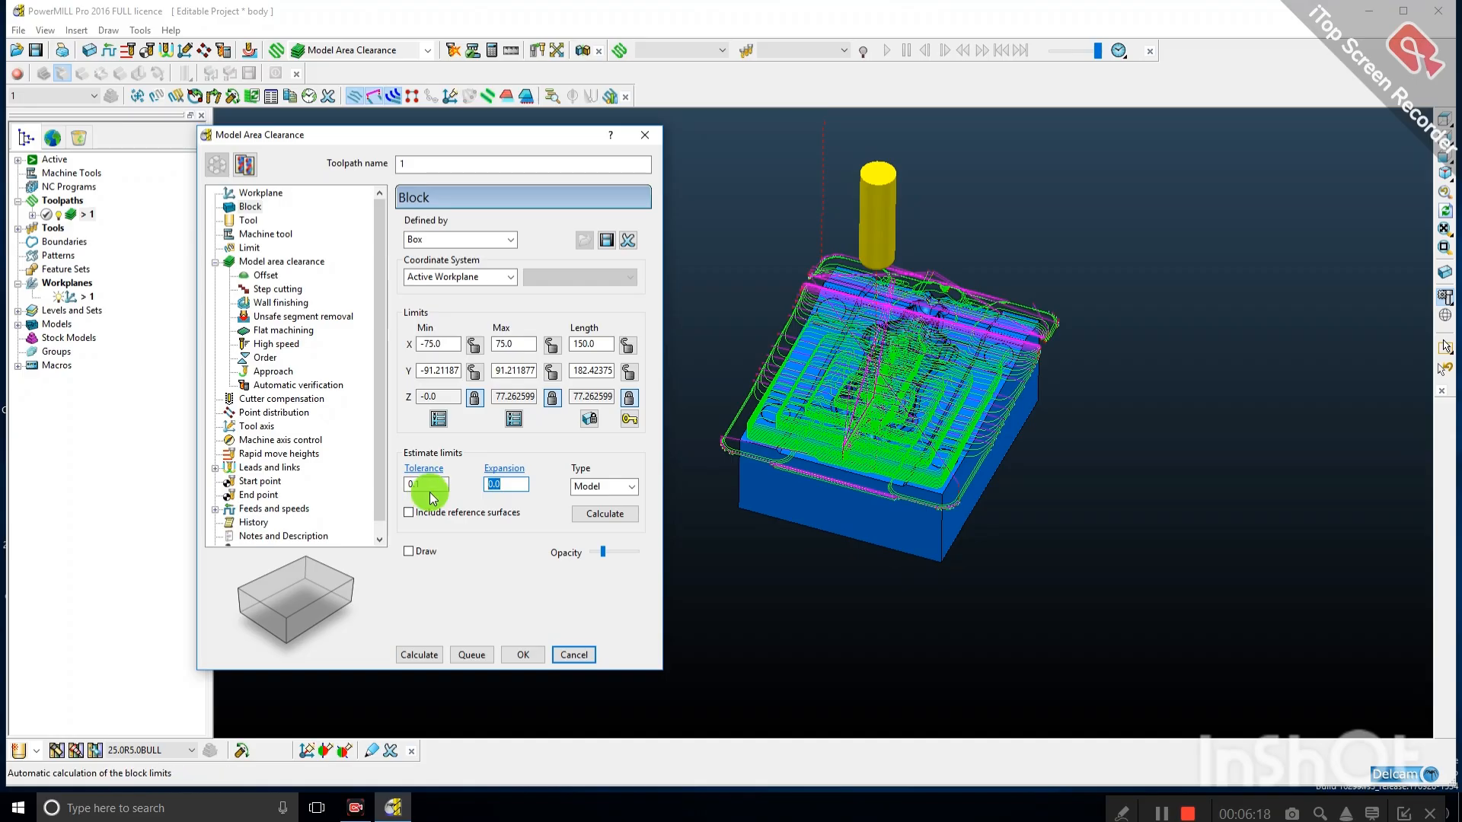
type("1")
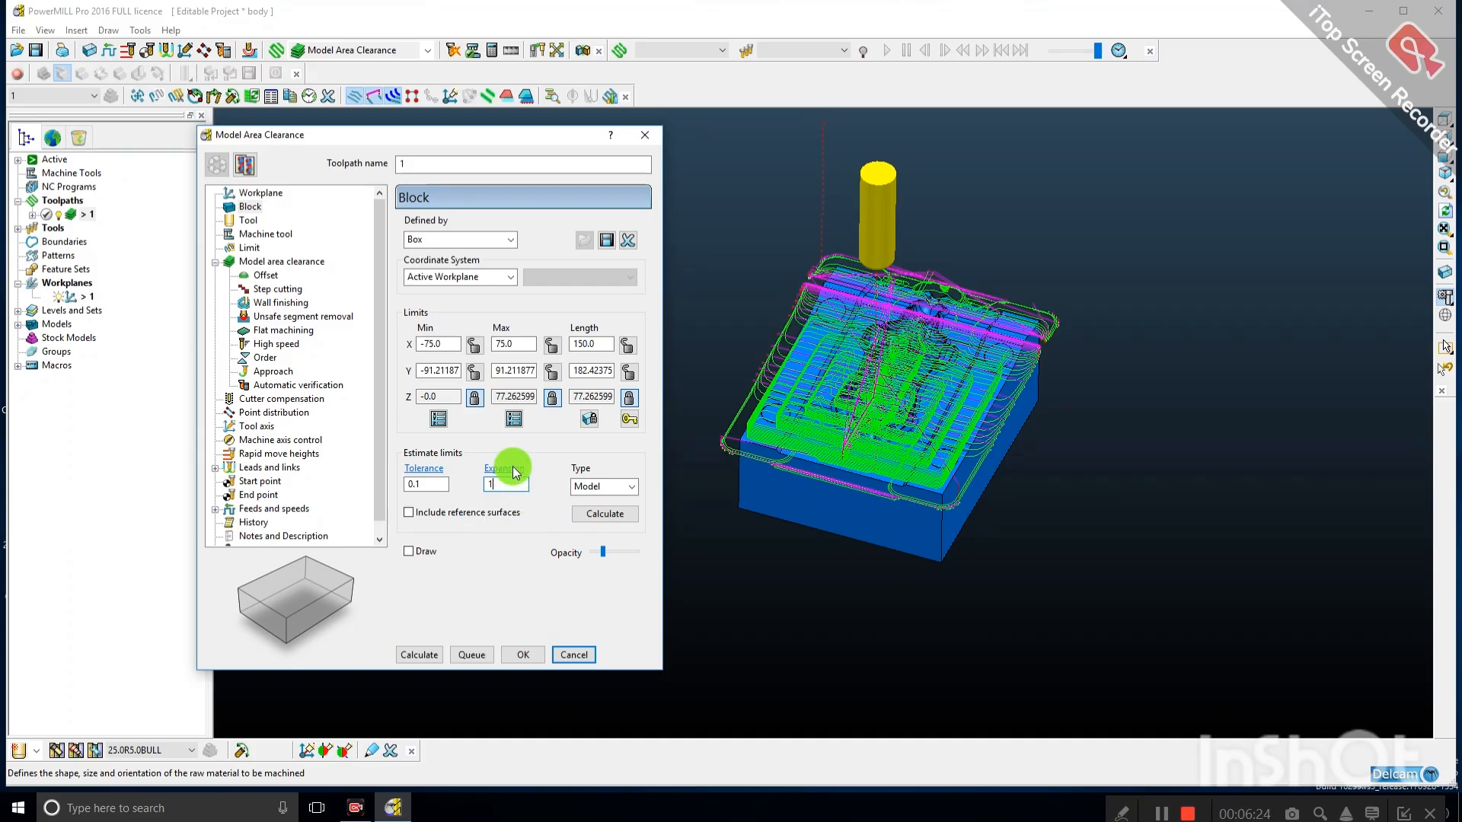
double_click(493, 484)
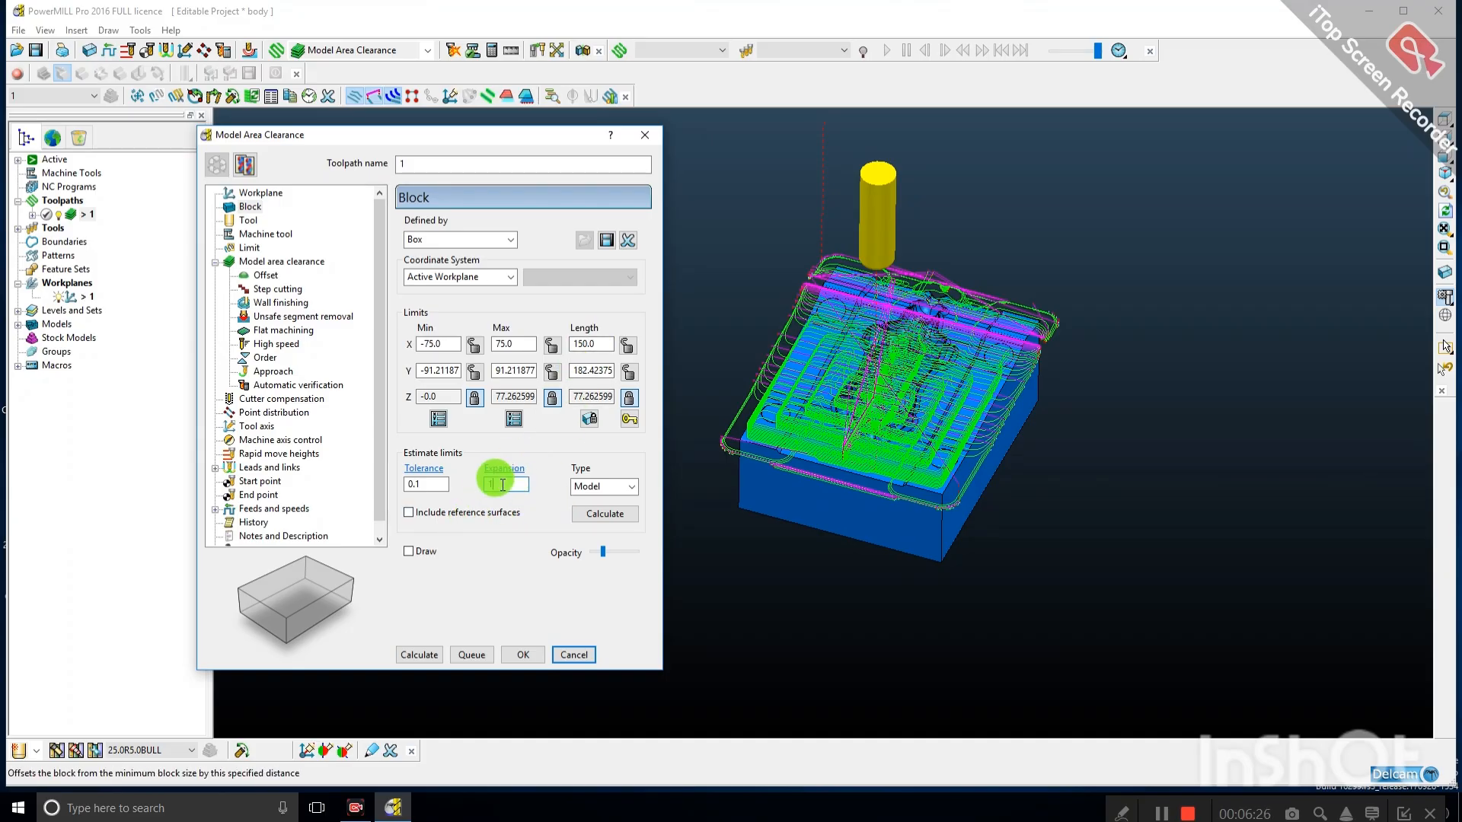
left_click(594, 513)
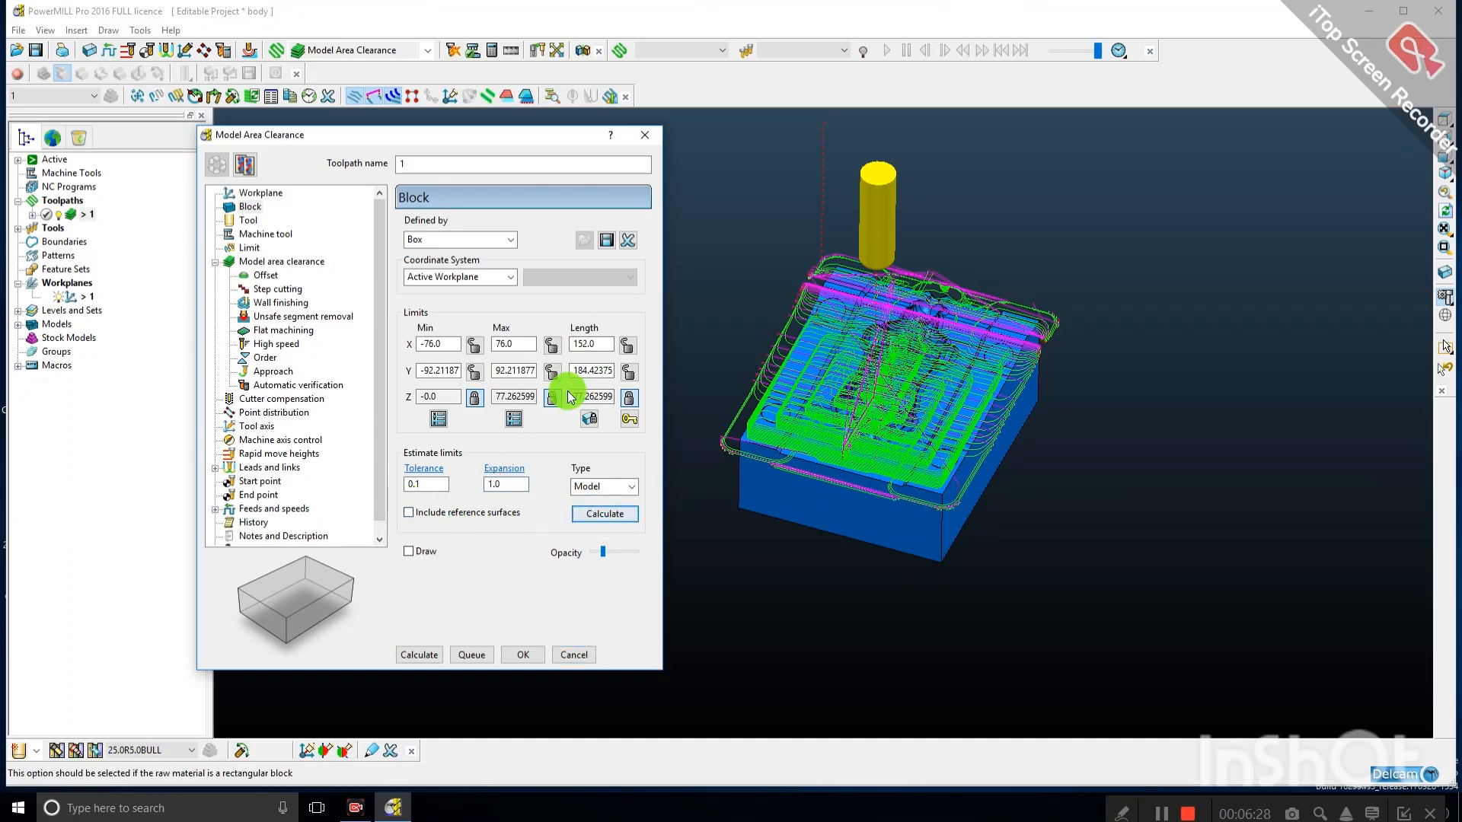
Turn on the block display and examine the block's margin around the model's side faces.
left_click(409, 551)
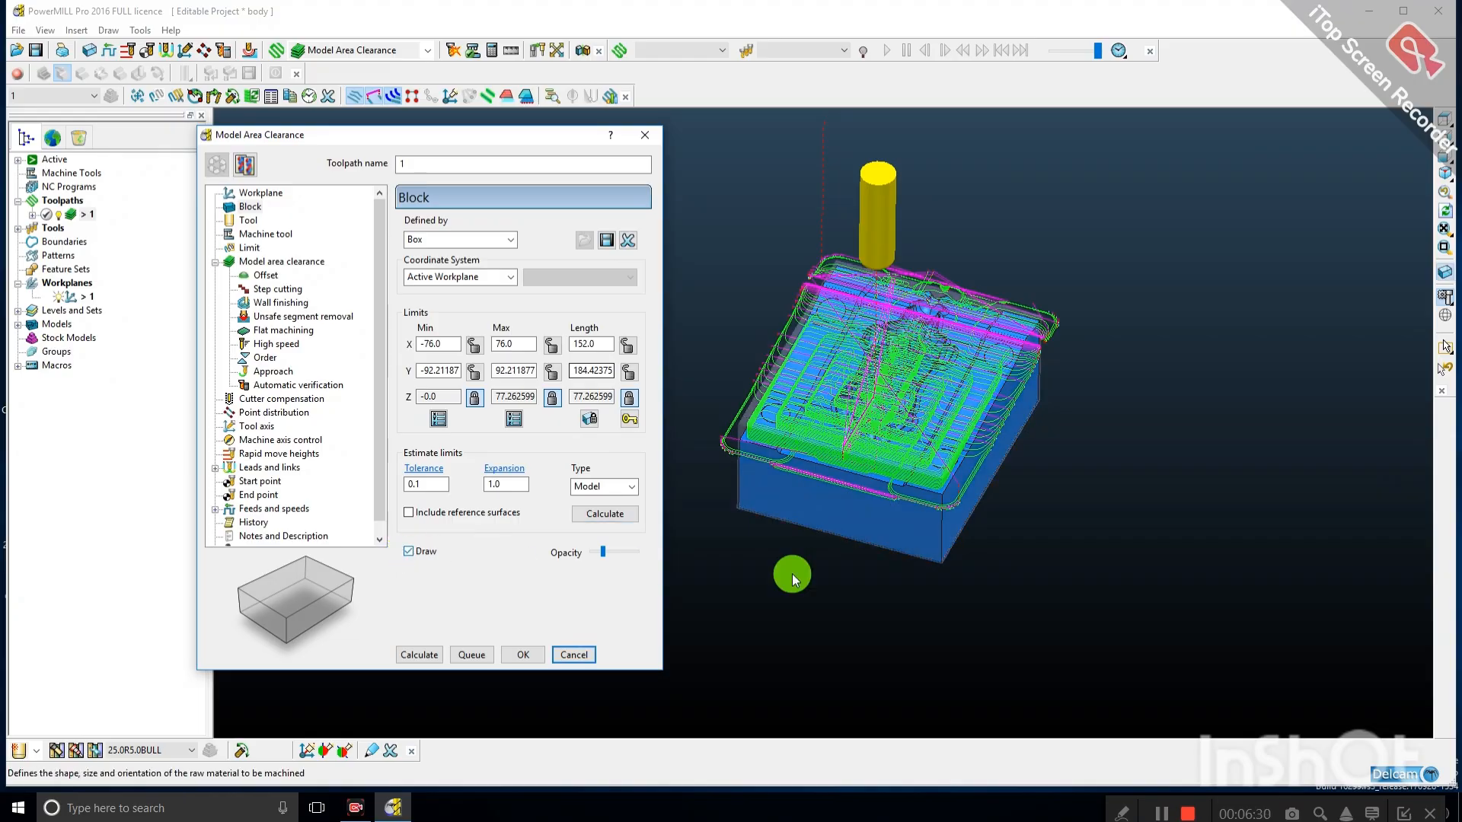
scroll(1047, 390, "up", 2)
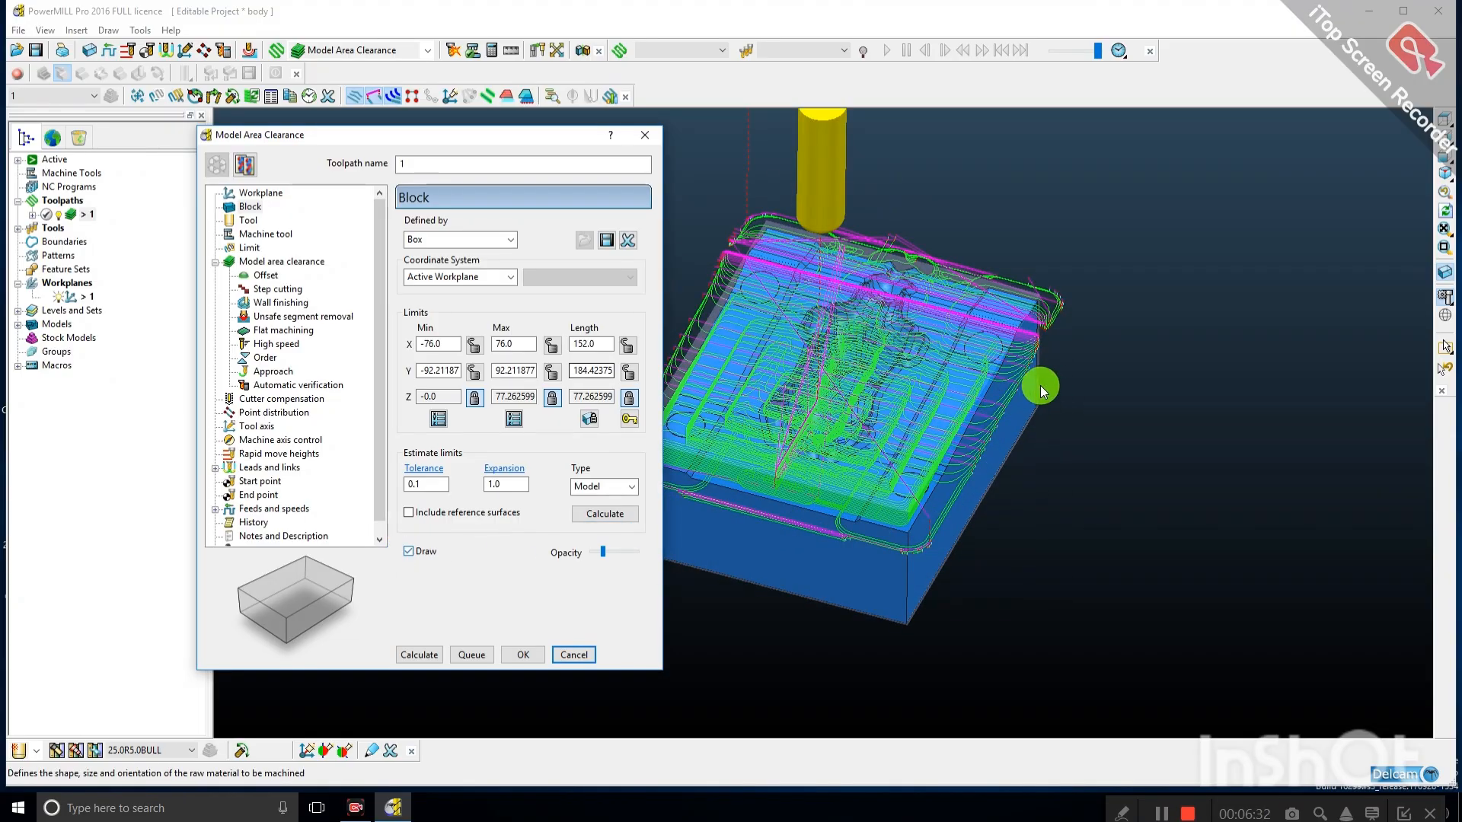
scroll(1039, 385, "up", 2)
scroll(1039, 385, "up", 1)
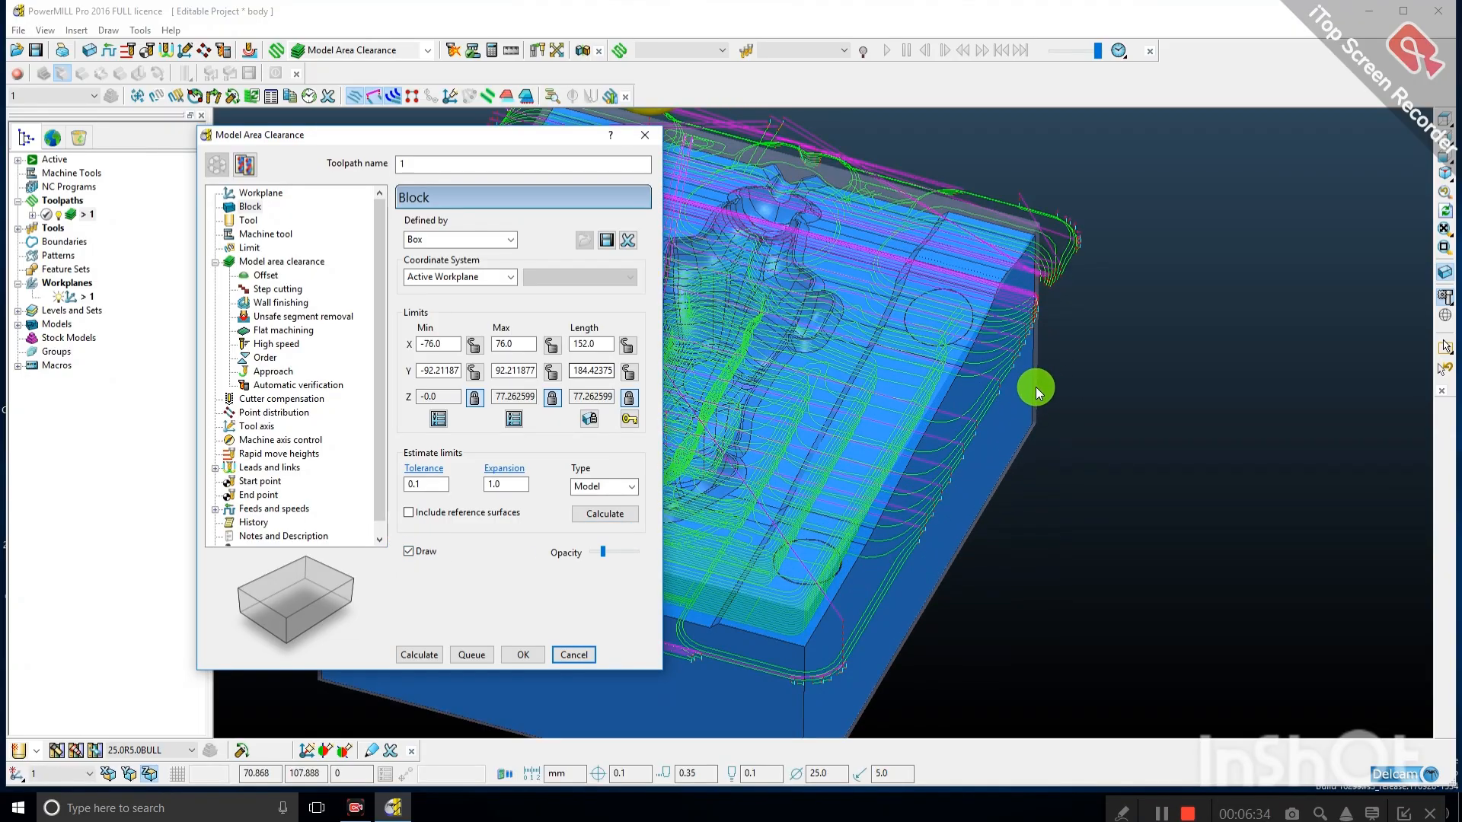
scroll(1035, 387, "up", 1)
scroll(1036, 386, "up", 1)
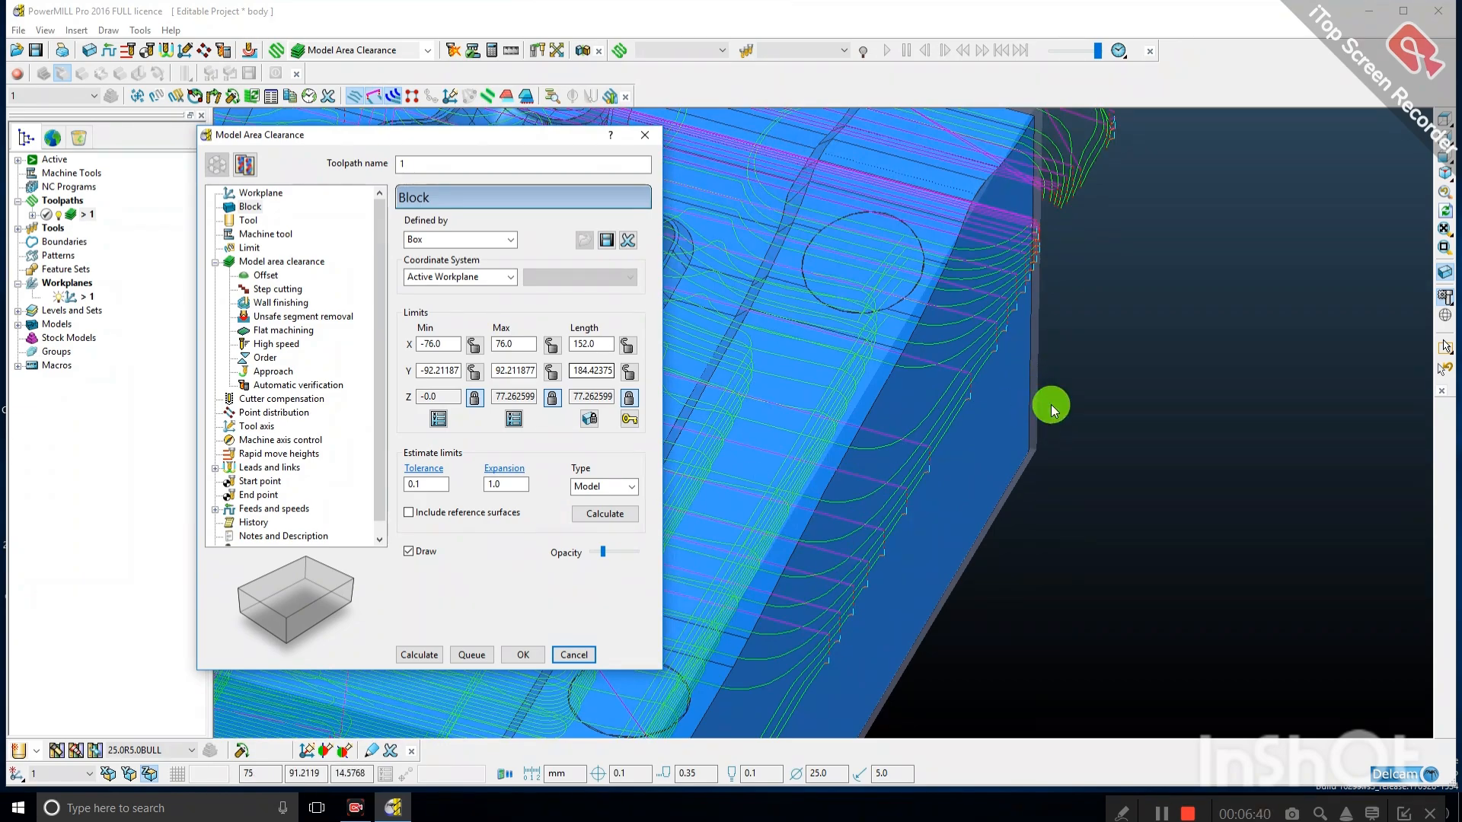
scroll(1053, 401, "down", 1)
scroll(1055, 400, "down", 1)
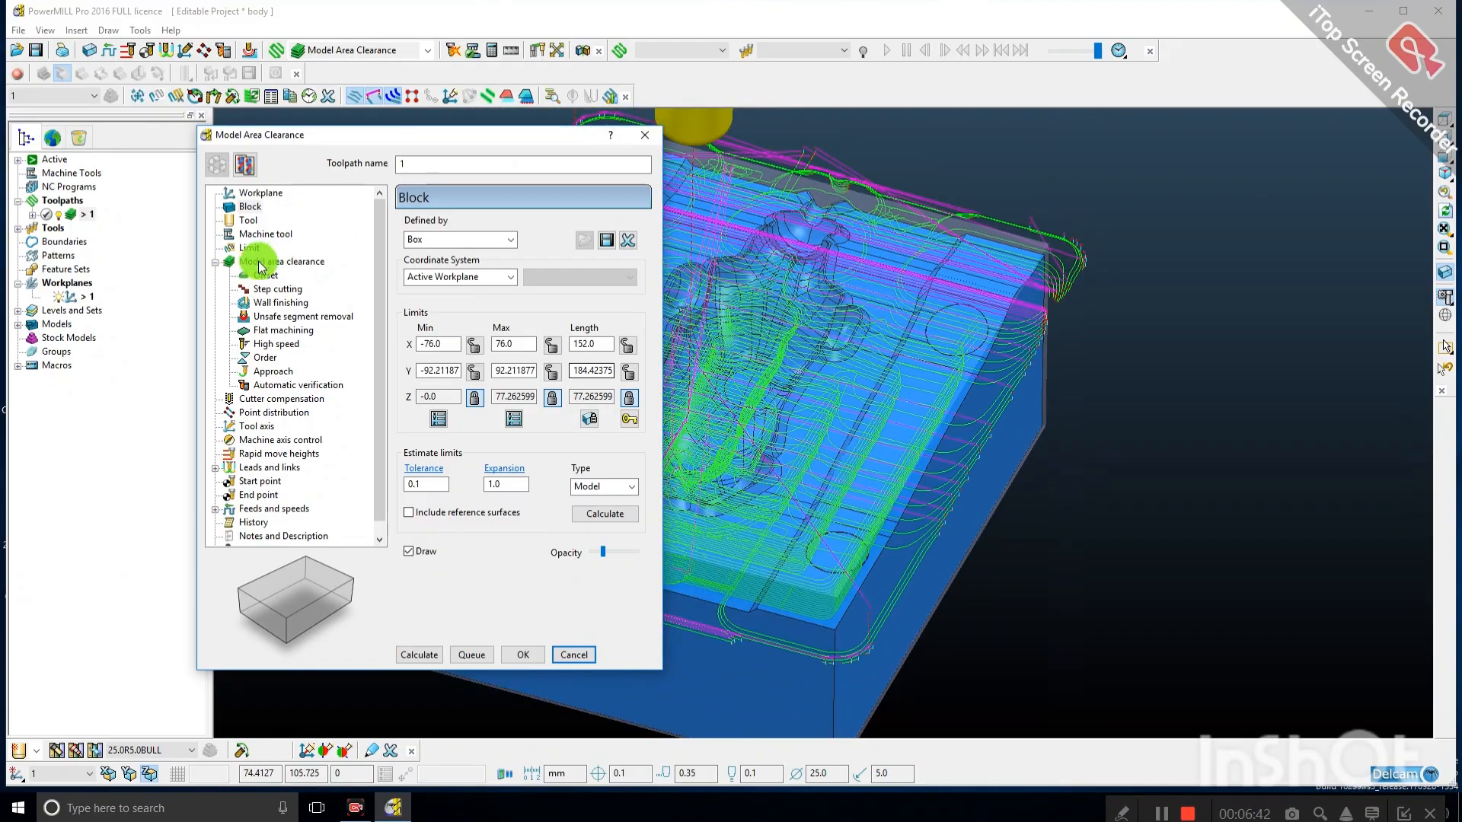
Recalculate toolpath 1 with the expanded block and the tool centre still allowed outside it.
left_click(251, 248)
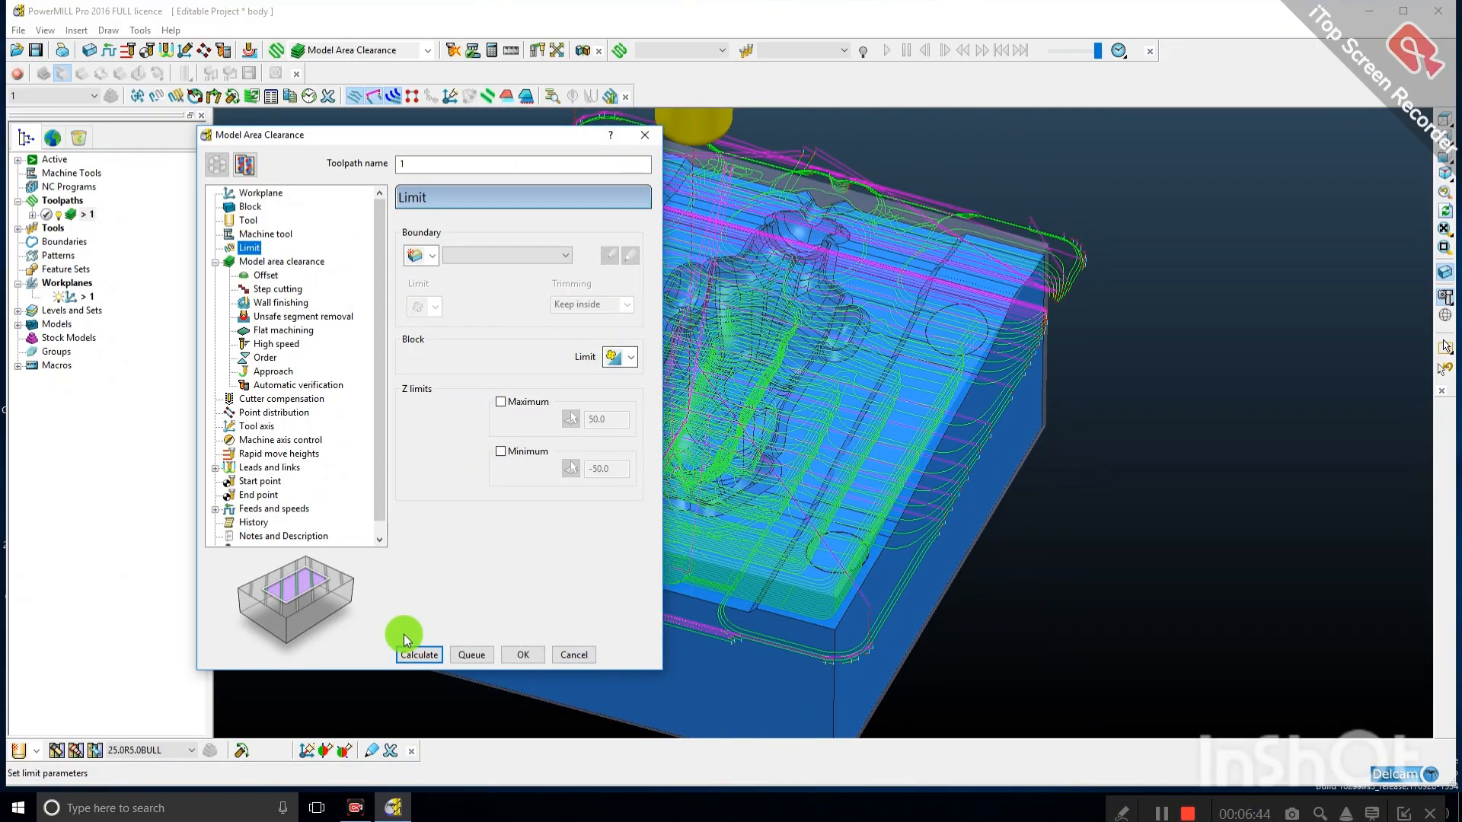
left_click(420, 655)
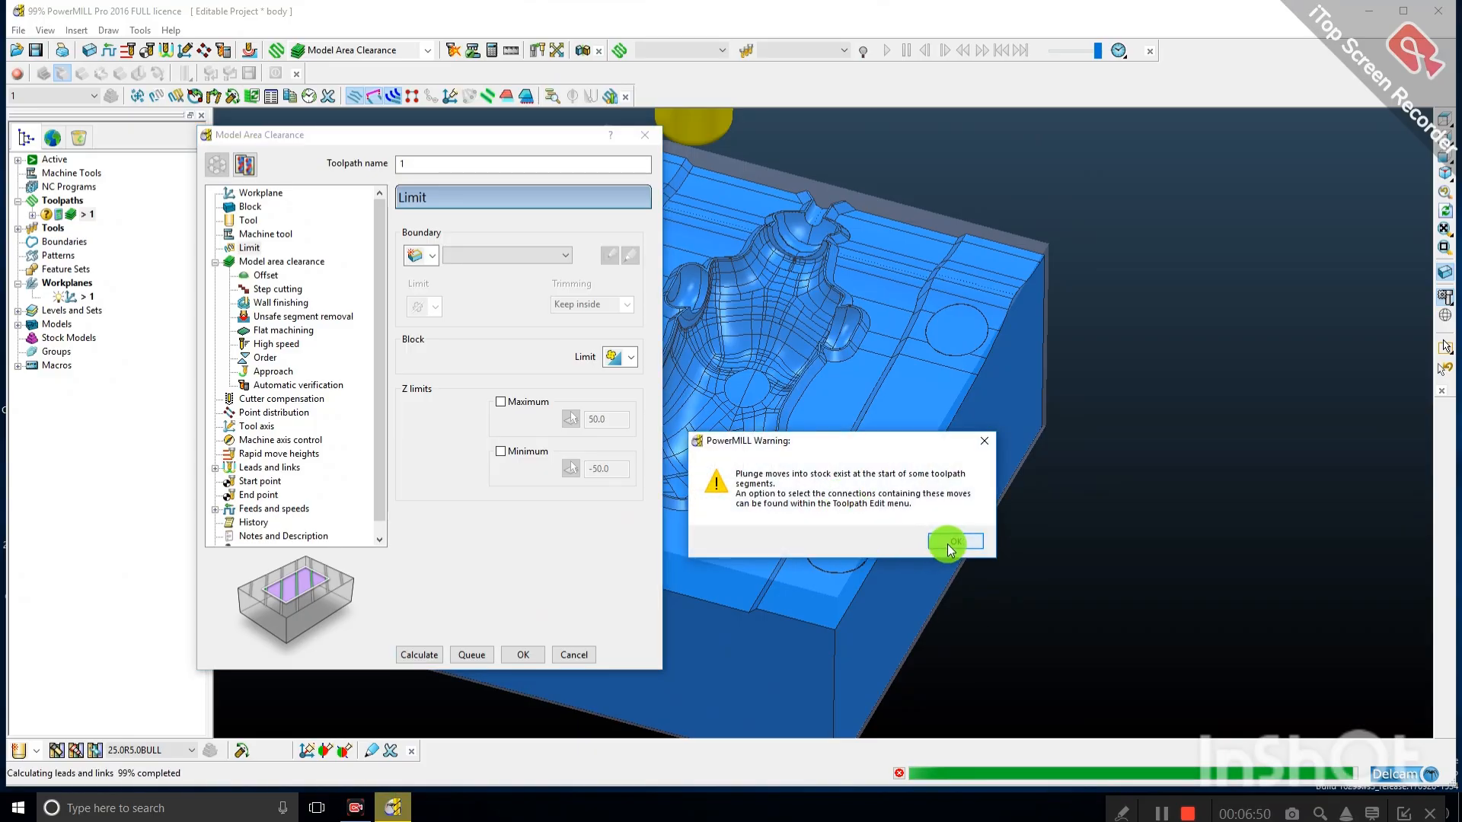
left_click(945, 543)
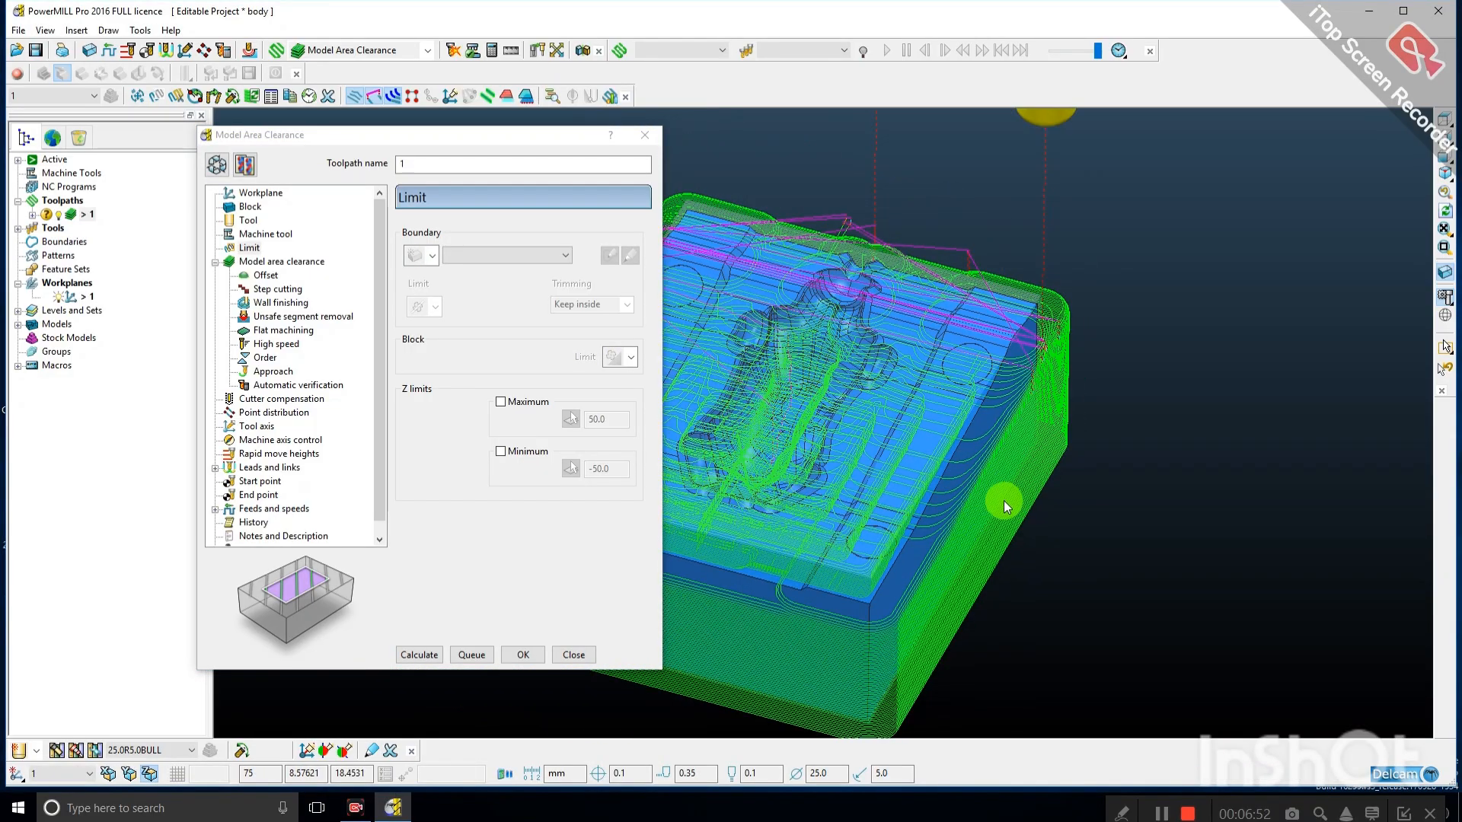
scroll(1003, 501, "down", 1)
Make toolpath 1 editable, limit the tool centre to the block edge and recalculate the toolpath.
left_click(223, 171)
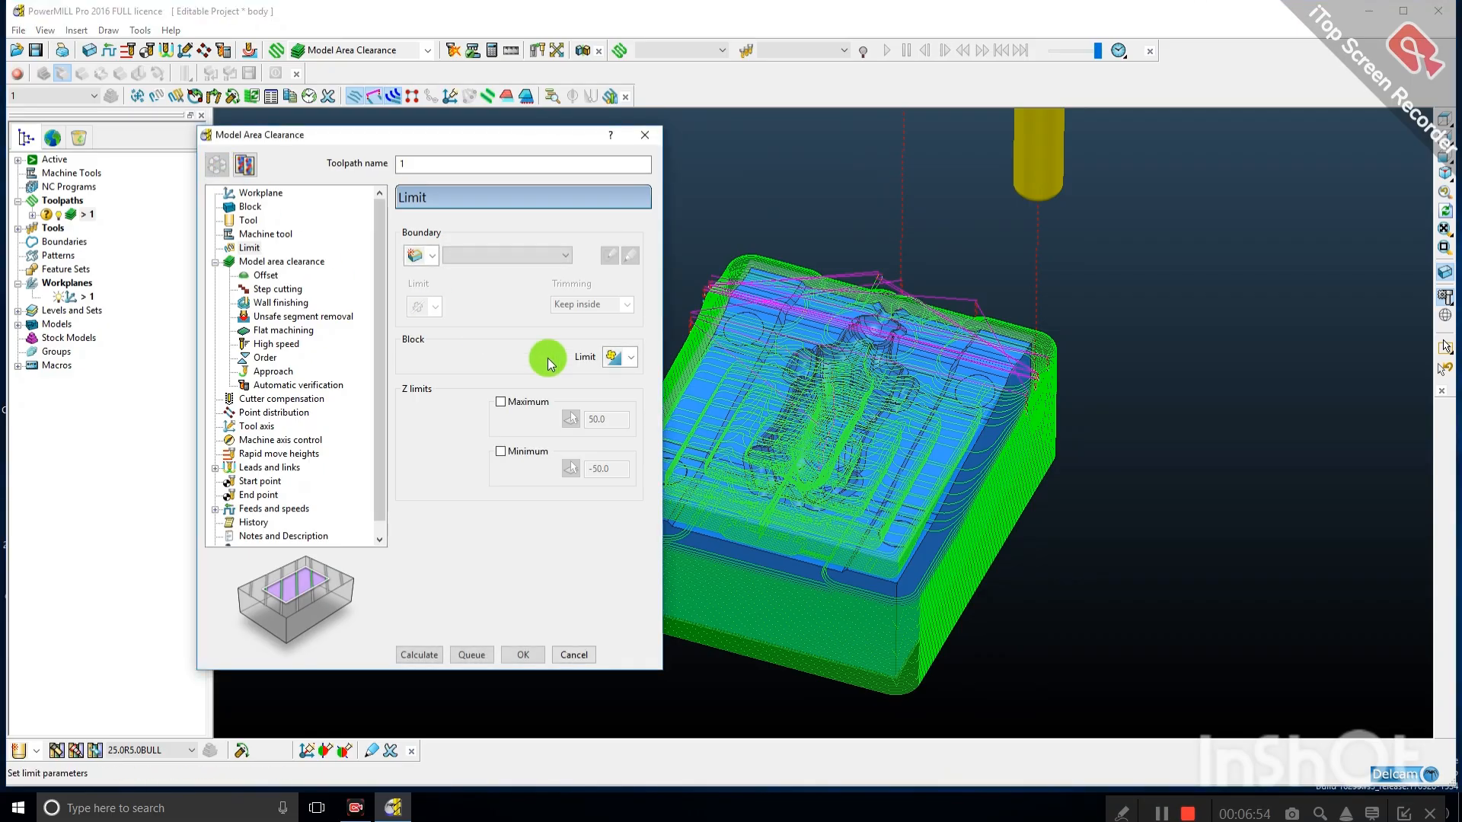
left_click(628, 358)
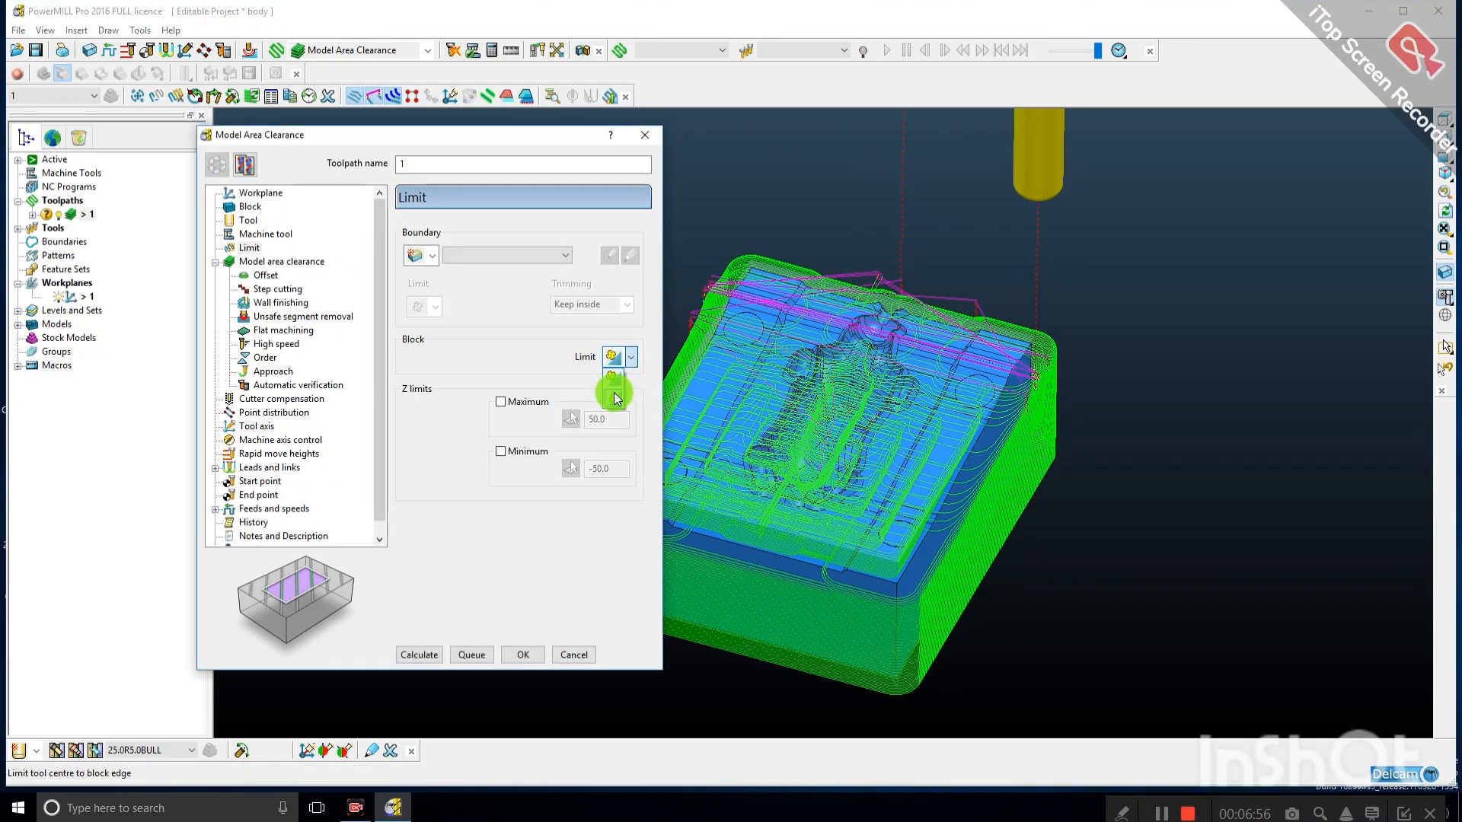
left_click(611, 398)
left_click(419, 653)
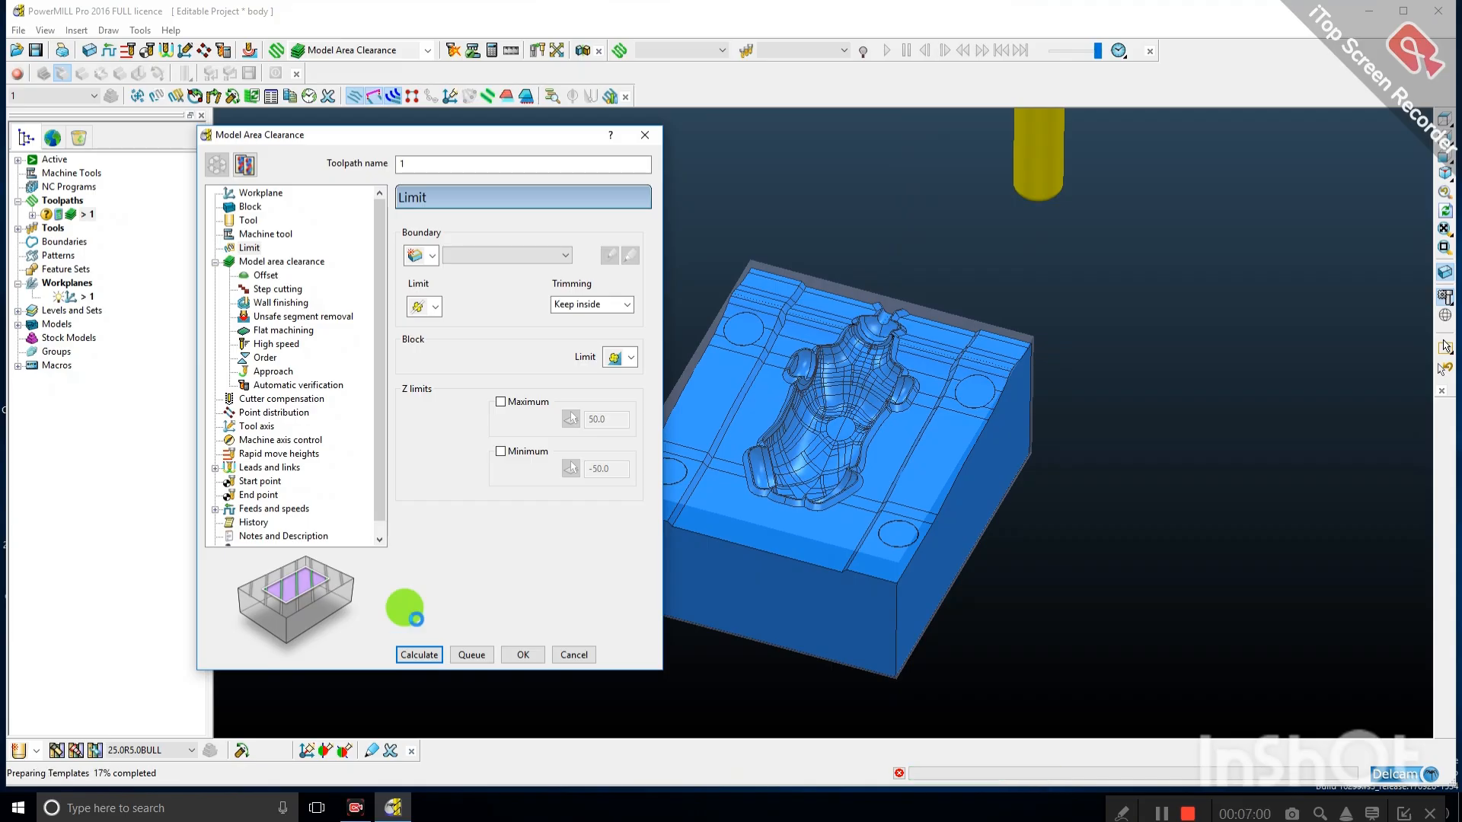
left_click(510, 663)
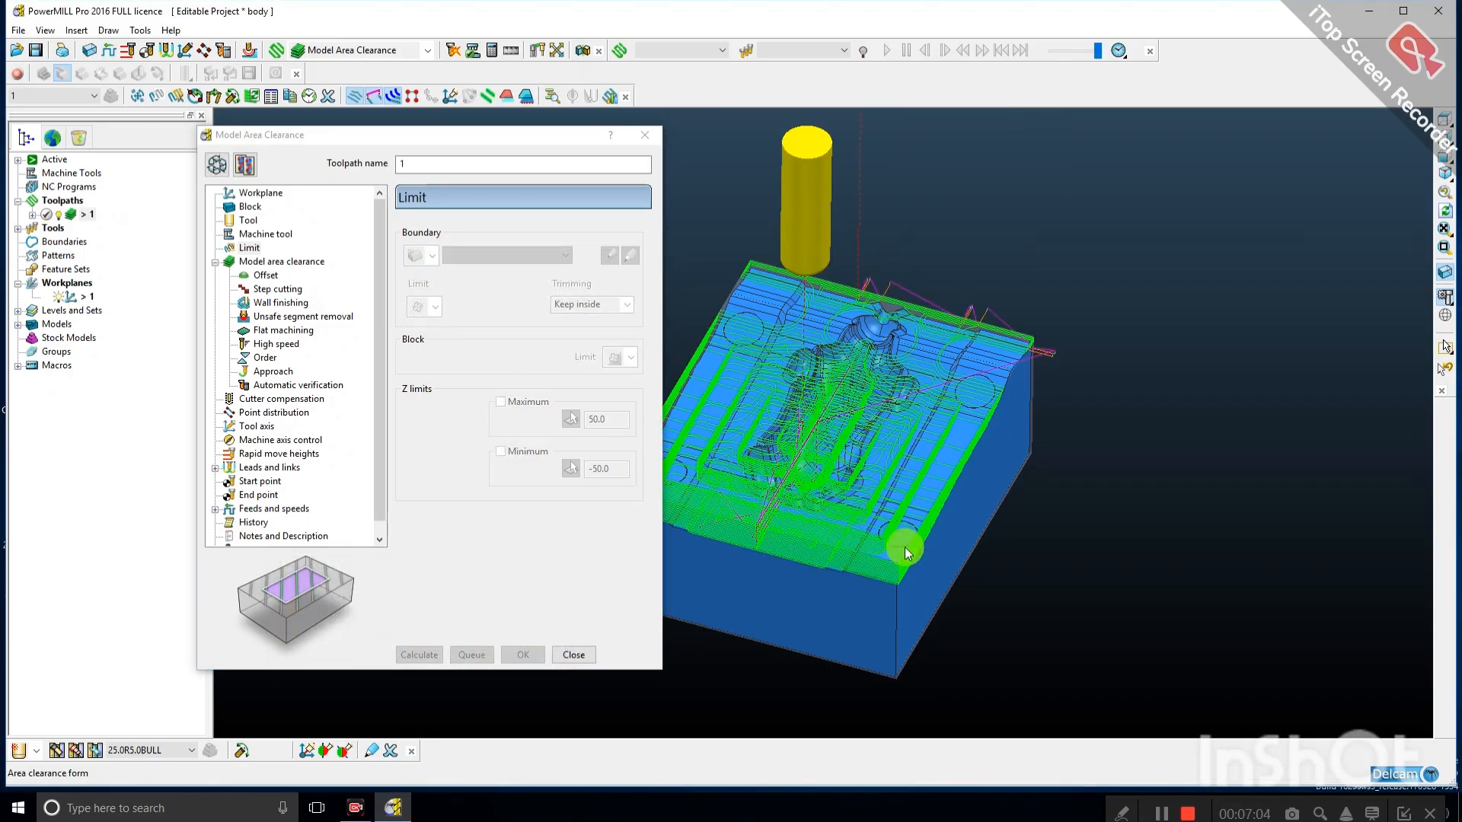
Make toolpath 1 editable again and enable its maximum Z limit.
left_click(216, 164)
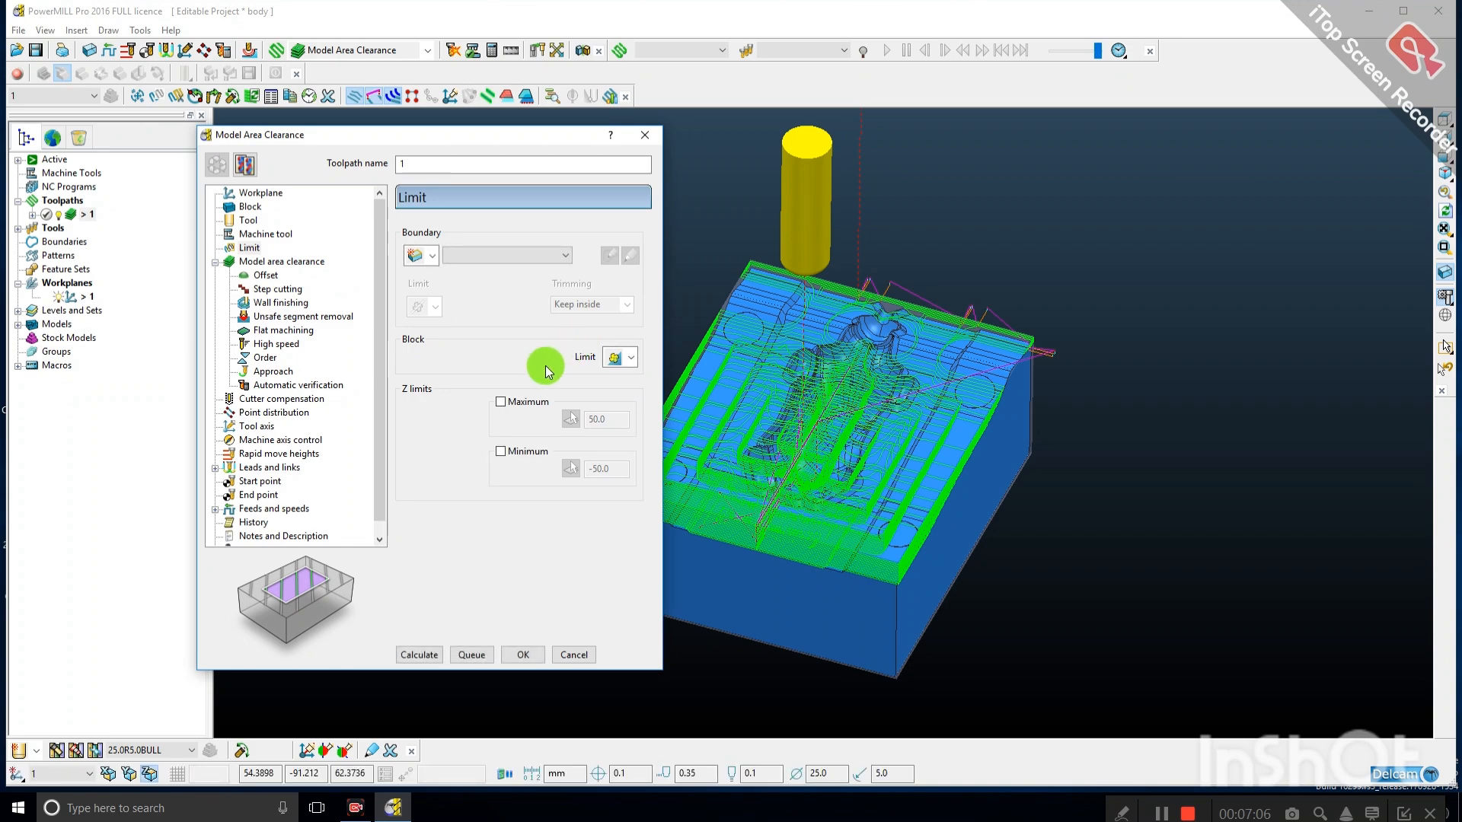
left_click(501, 402)
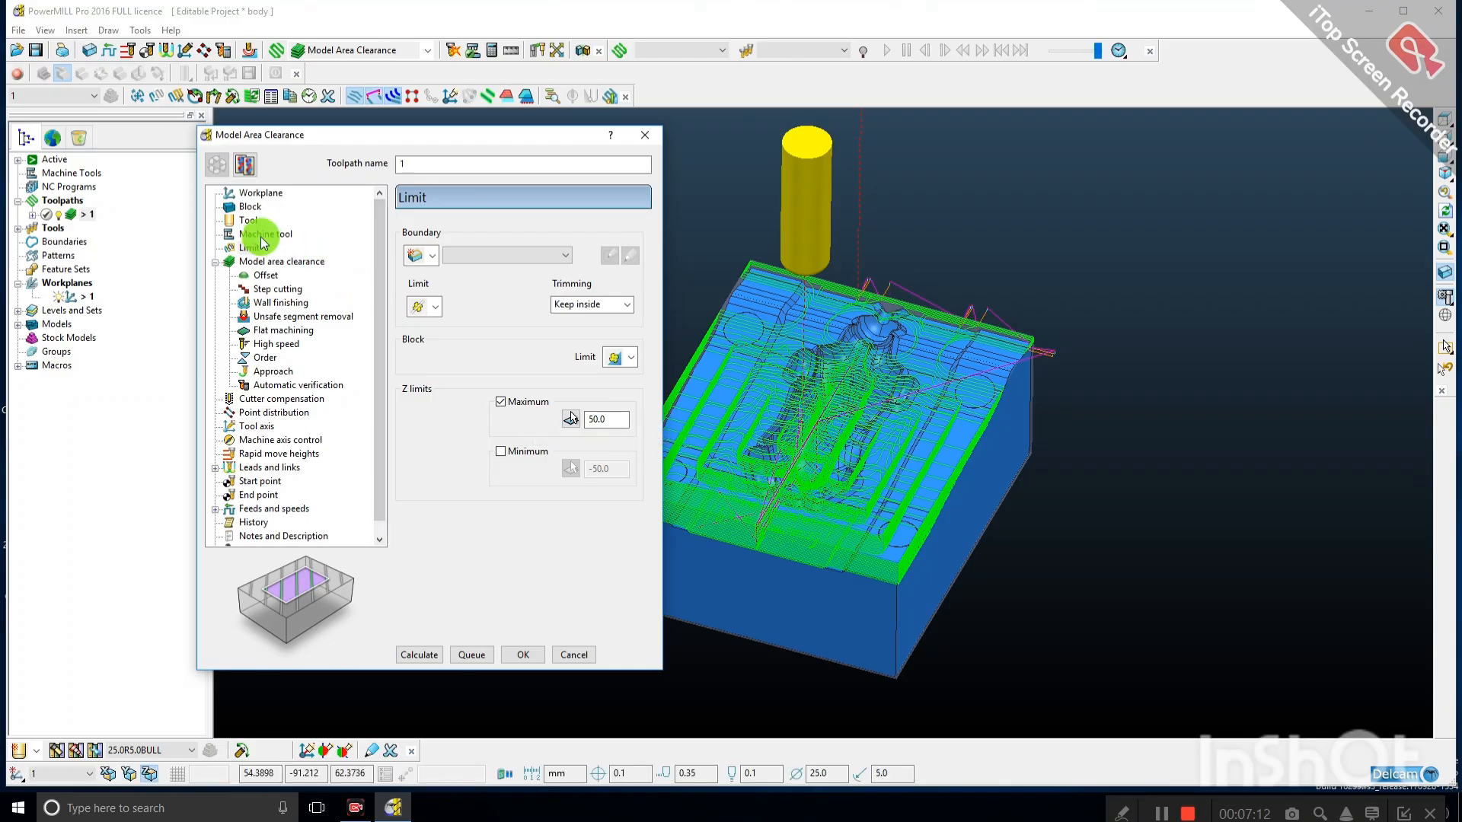
Unlock the block's maximum Z, set the expansion to 0.0 and recalculate the block limits, checking the maximum Z value.
left_click(240, 209)
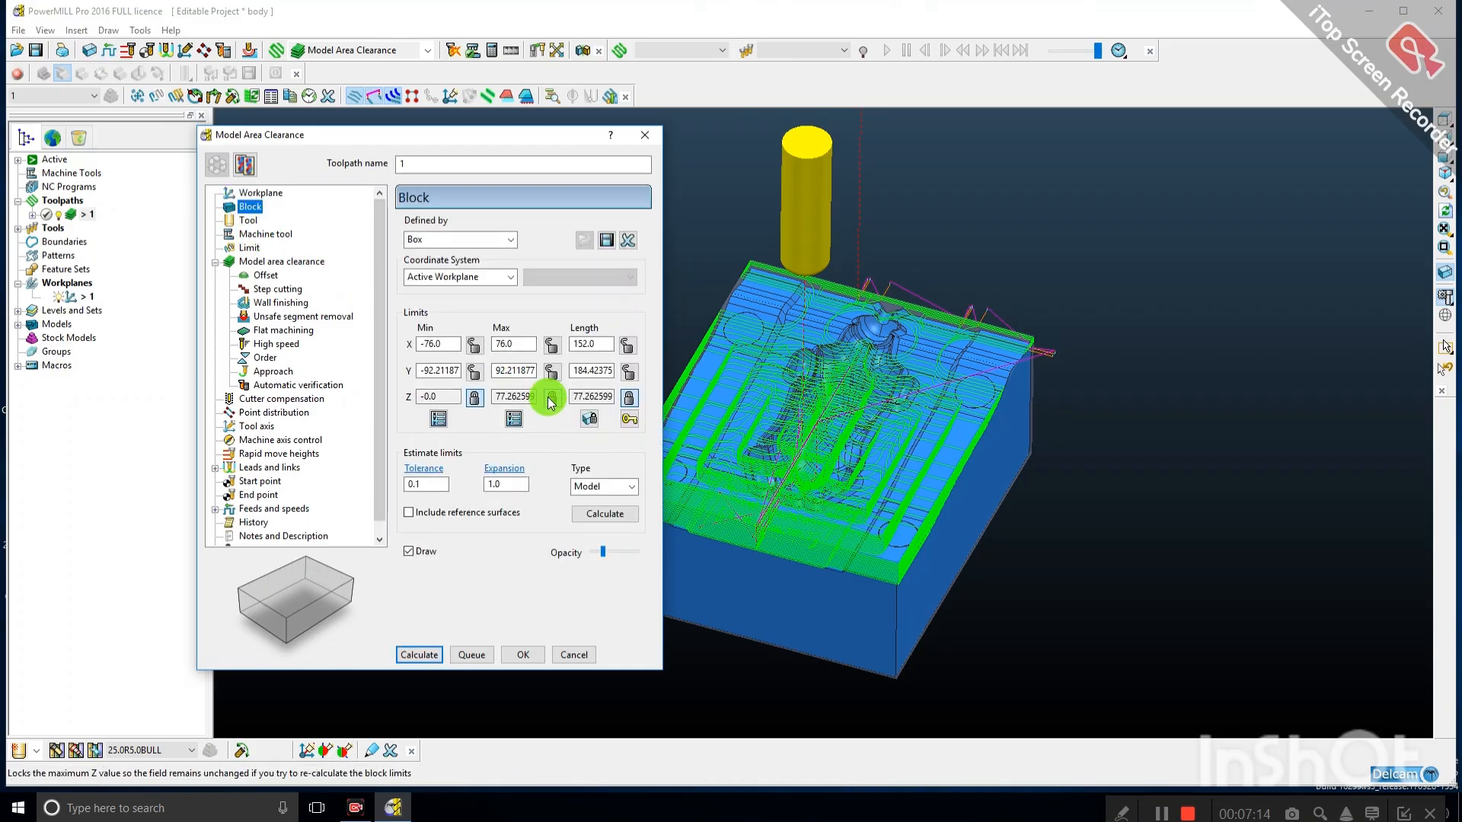
left_click_drag(510, 484, 410, 475)
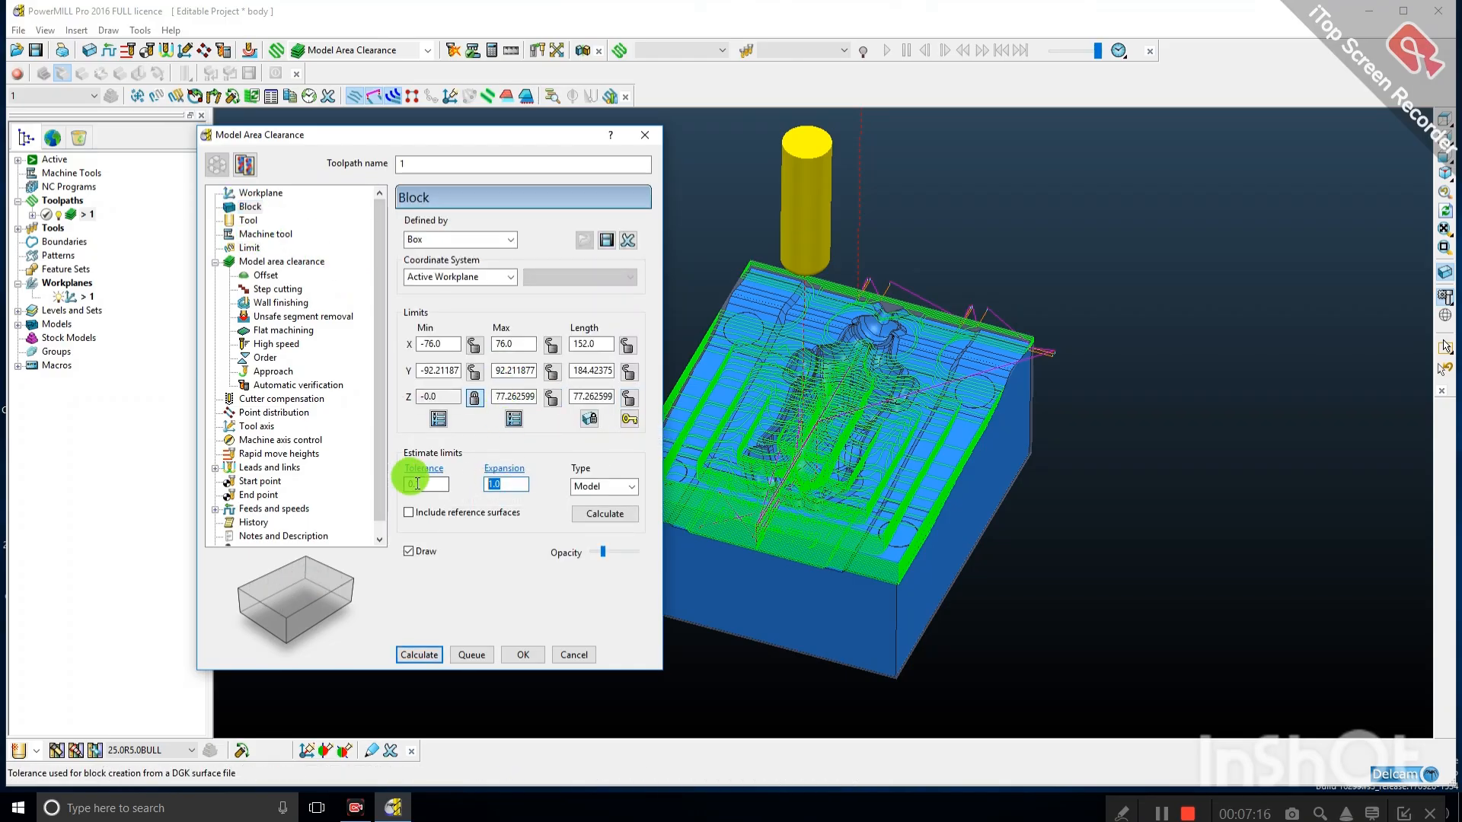
type("0.0")
left_click(588, 512)
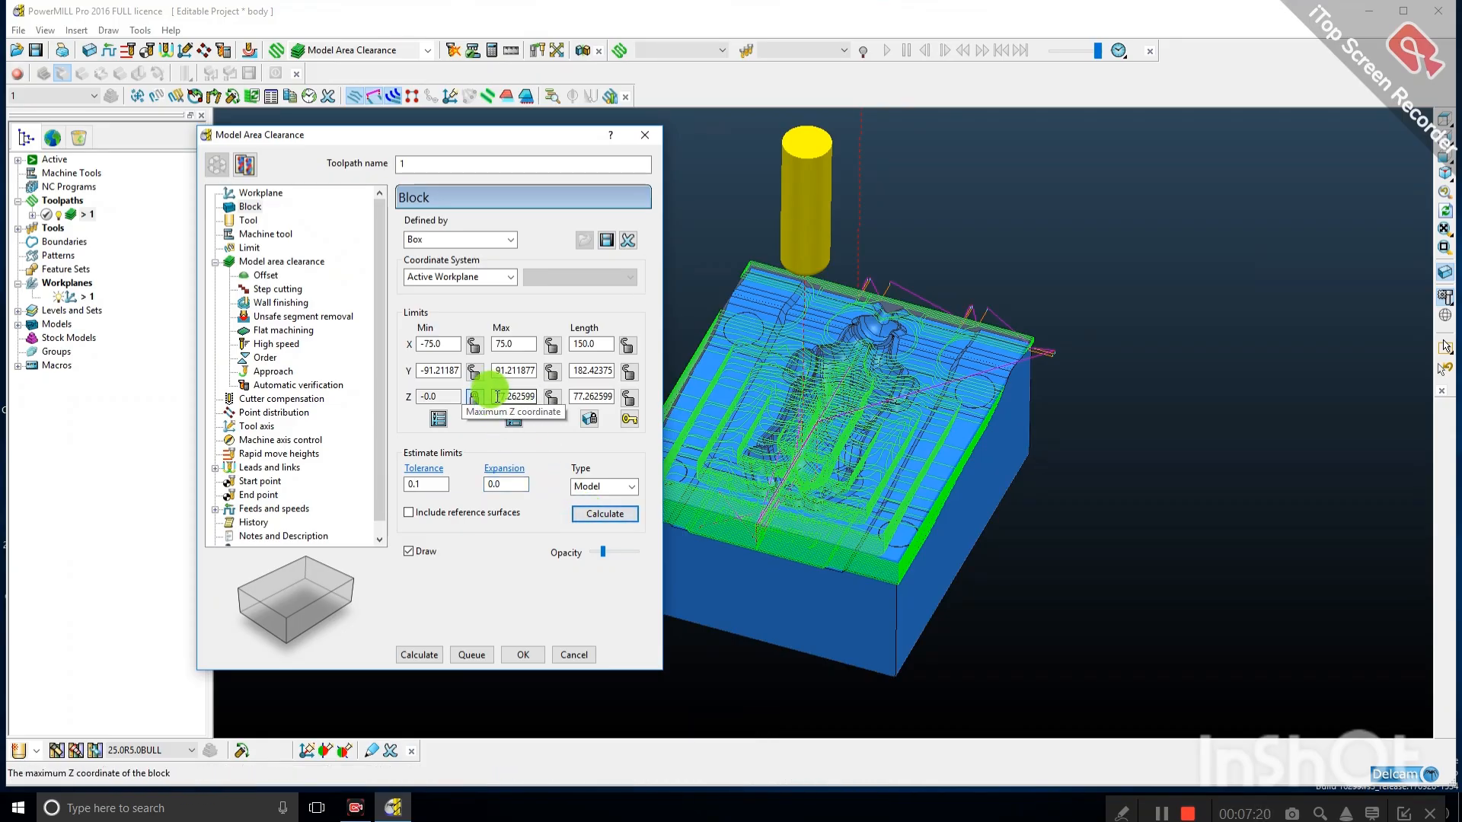
left_click_drag(495, 397, 553, 404)
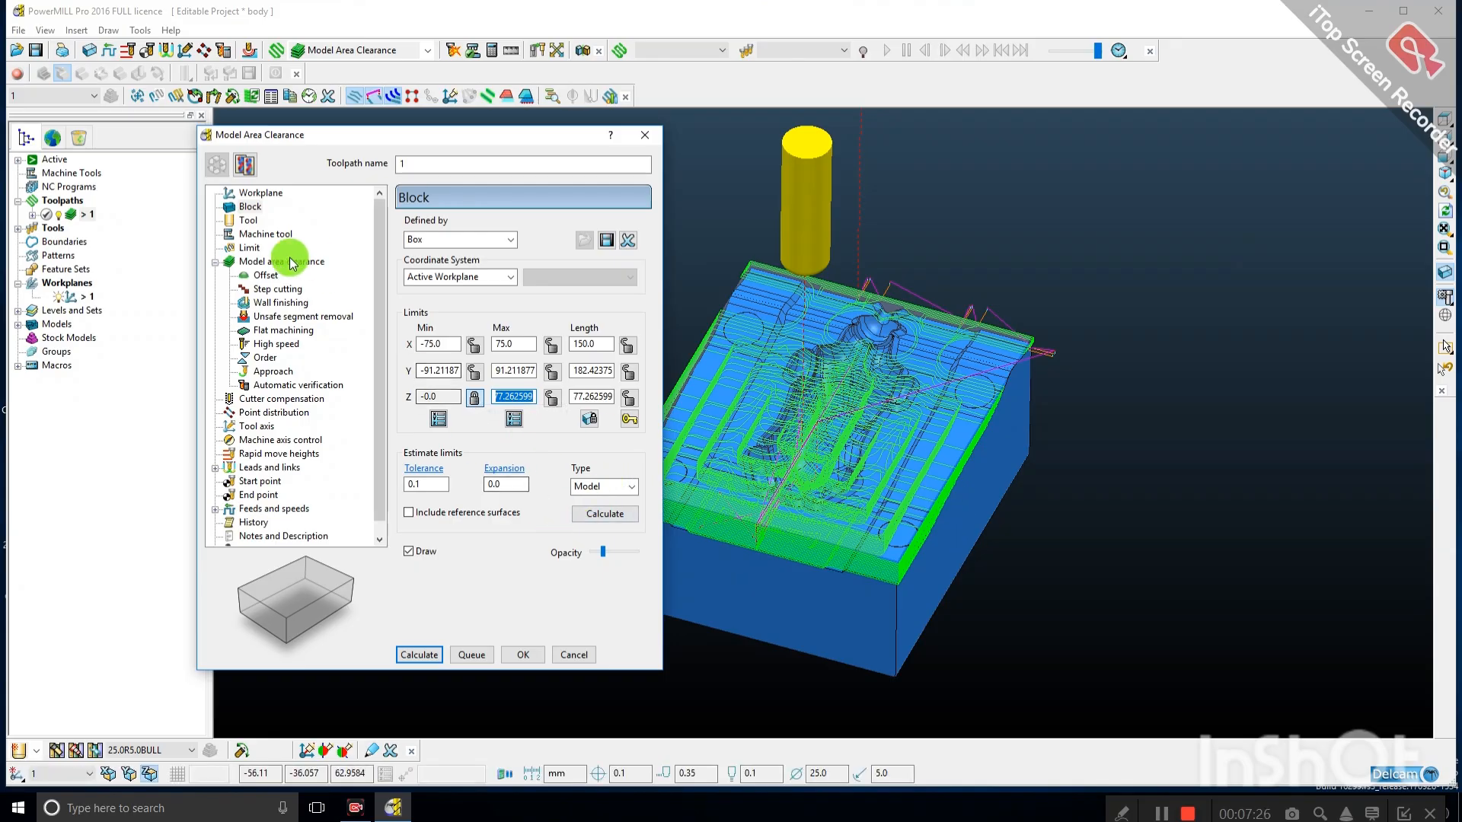
Set the maximum Z limit to 70, enable a minimum Z limit of 55 and recalculate toolpath 1.
left_click(249, 248)
left_click_drag(608, 417, 551, 428)
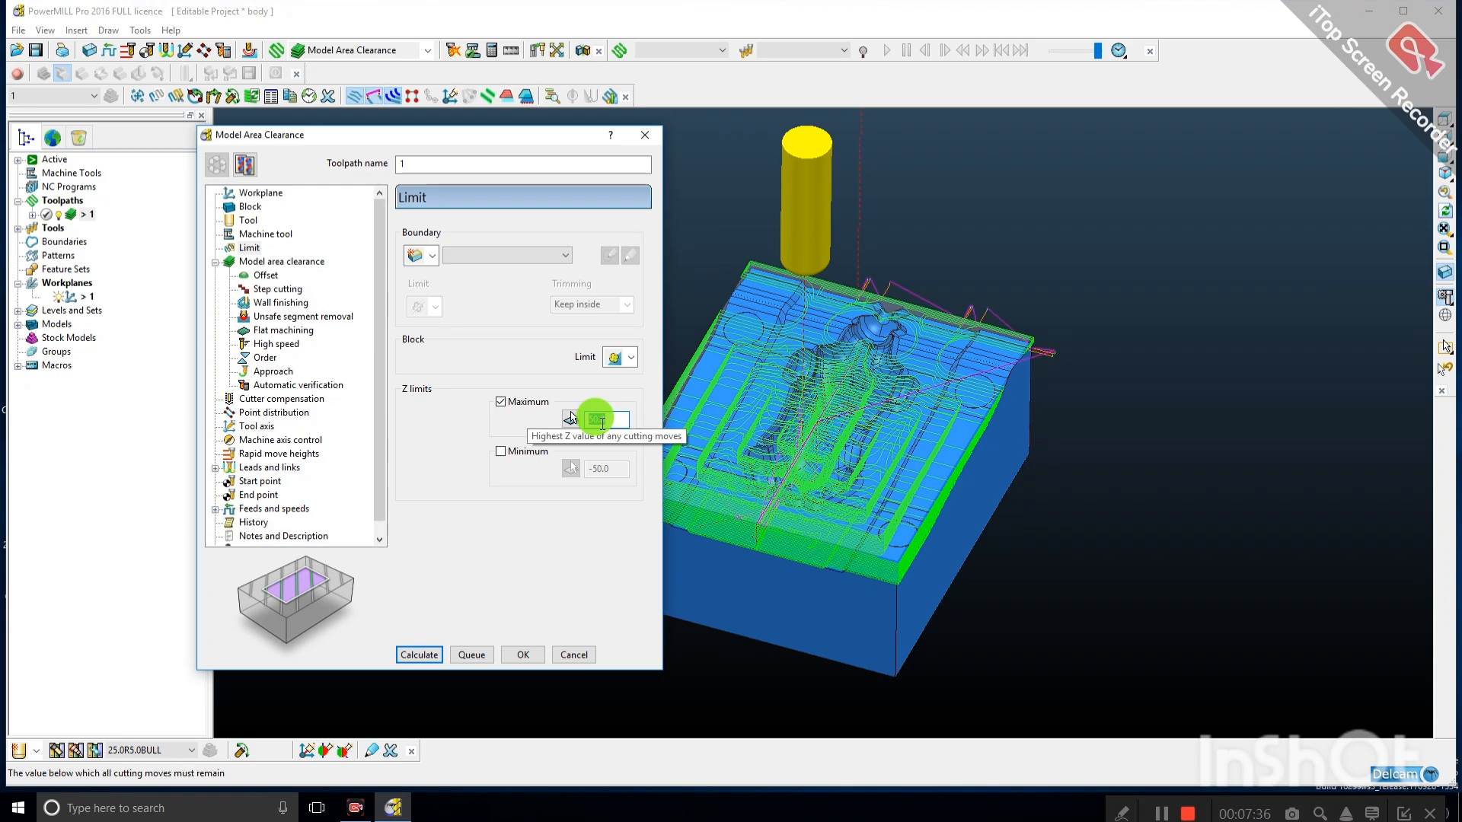
type("70")
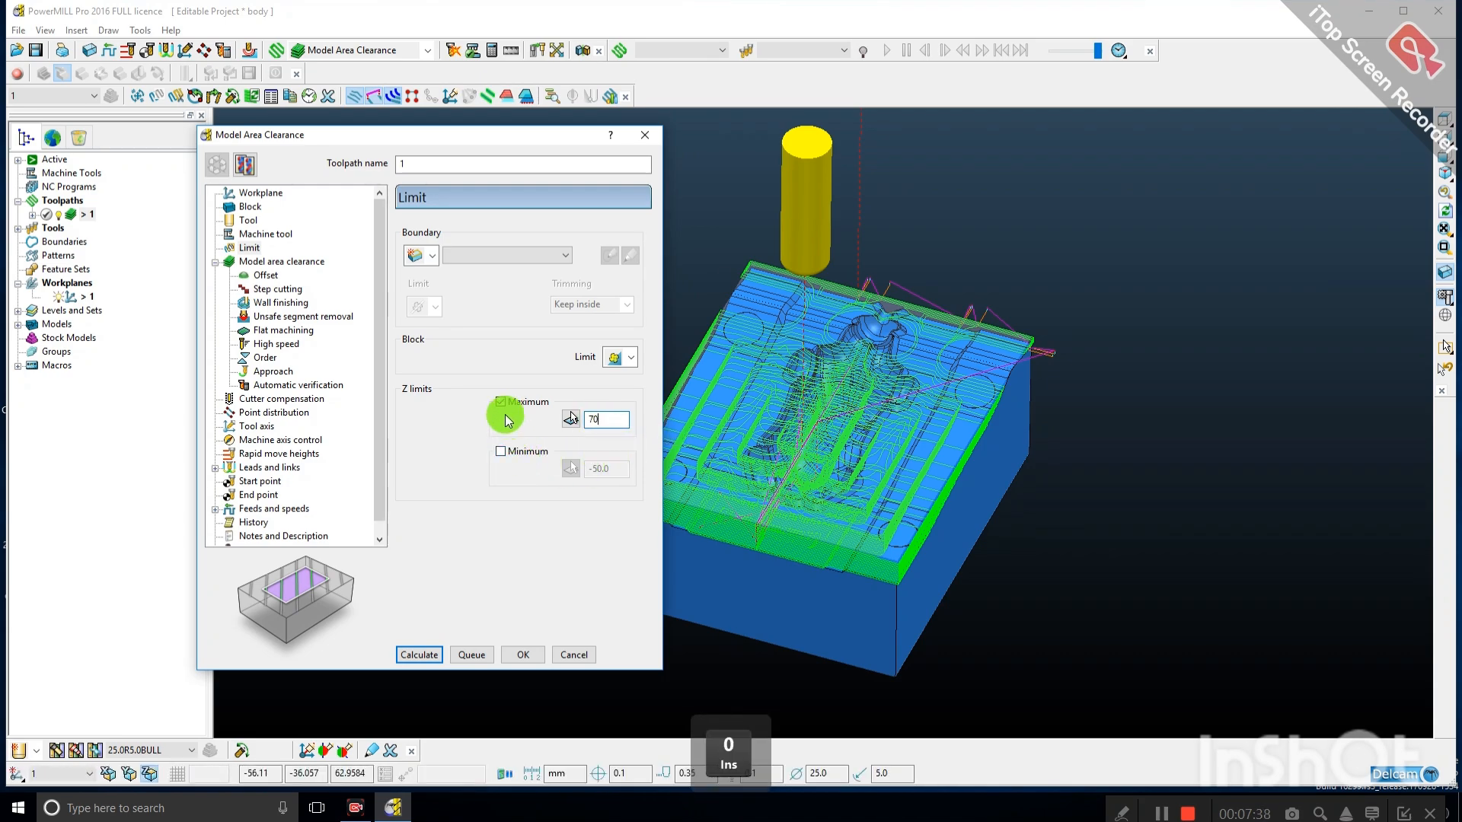
left_click(500, 451)
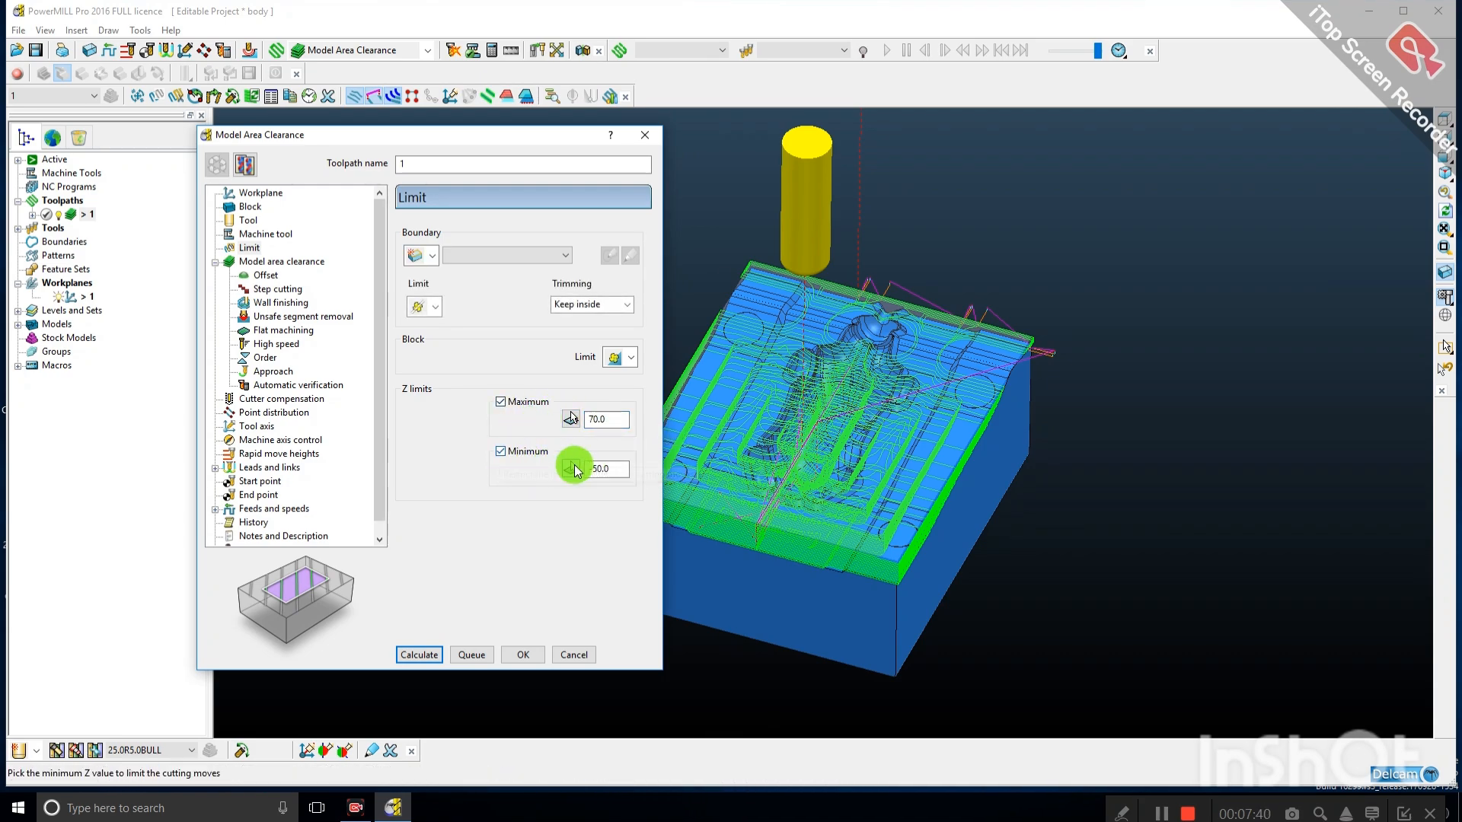
left_click_drag(610, 466, 531, 467)
type("55")
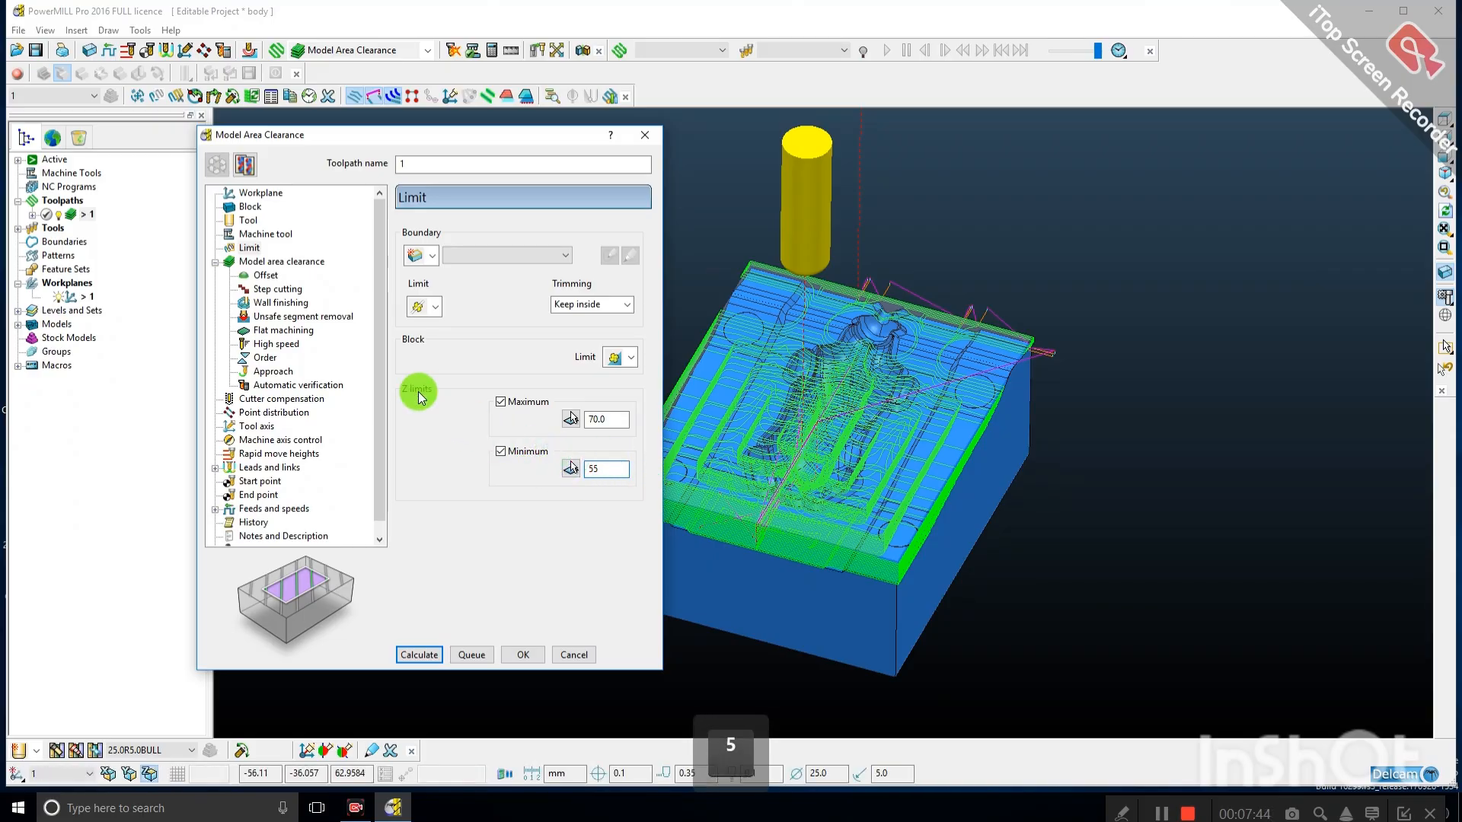
left_click(421, 655)
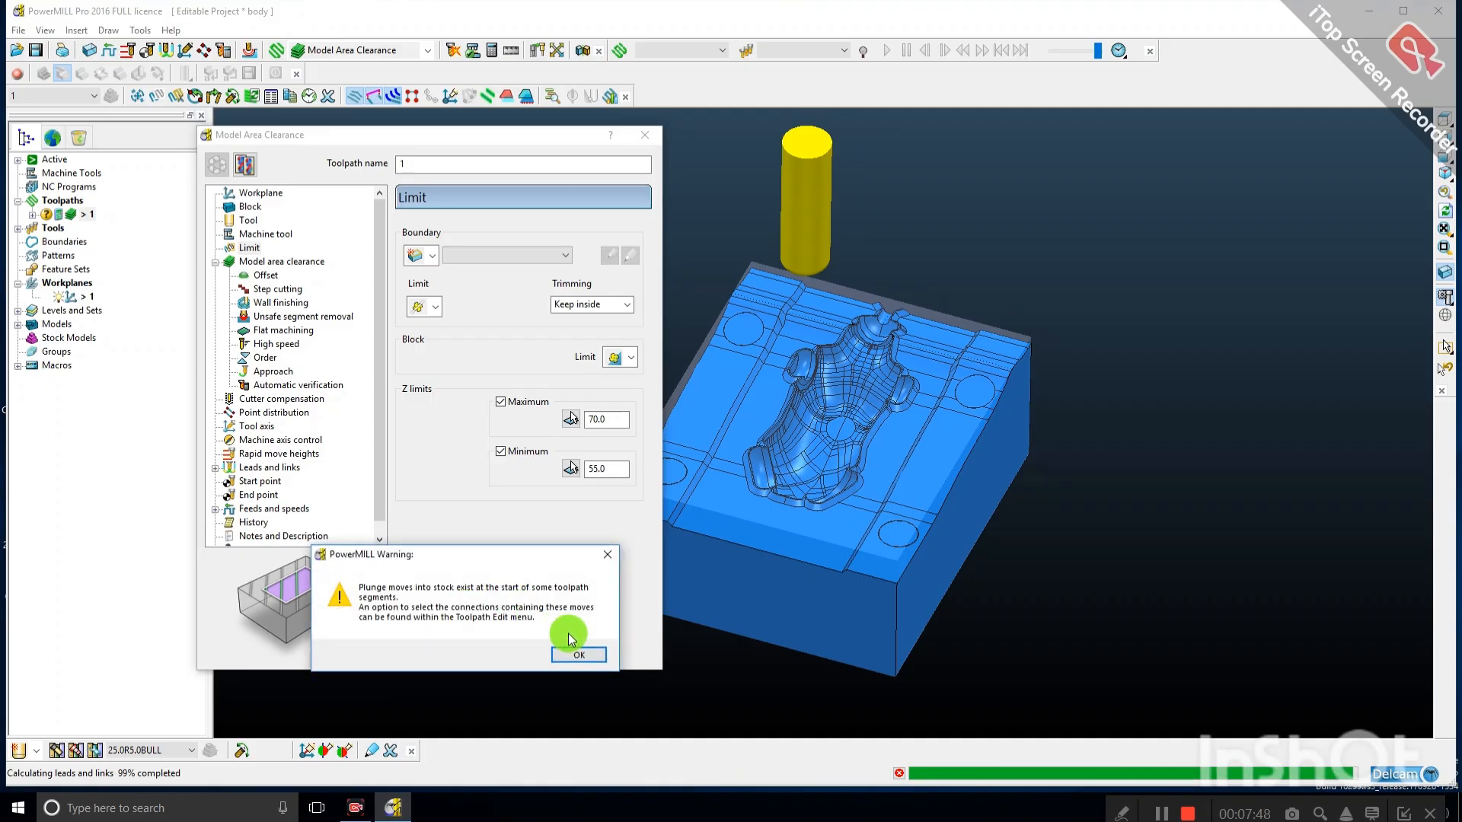
left_click(580, 652)
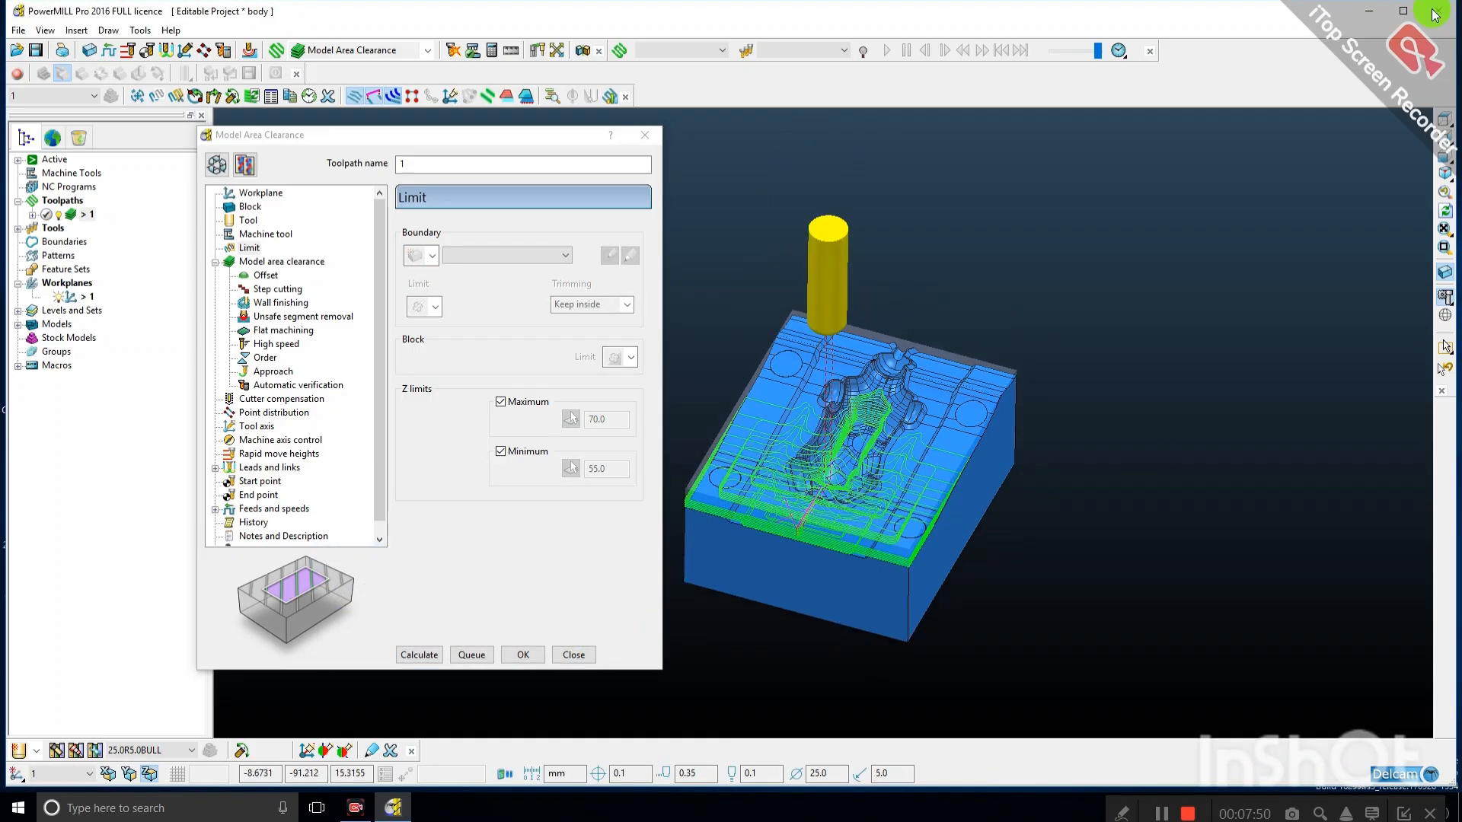
Examine the height range of the Z-limited passes against the block in side views.
left_click(1434, 152)
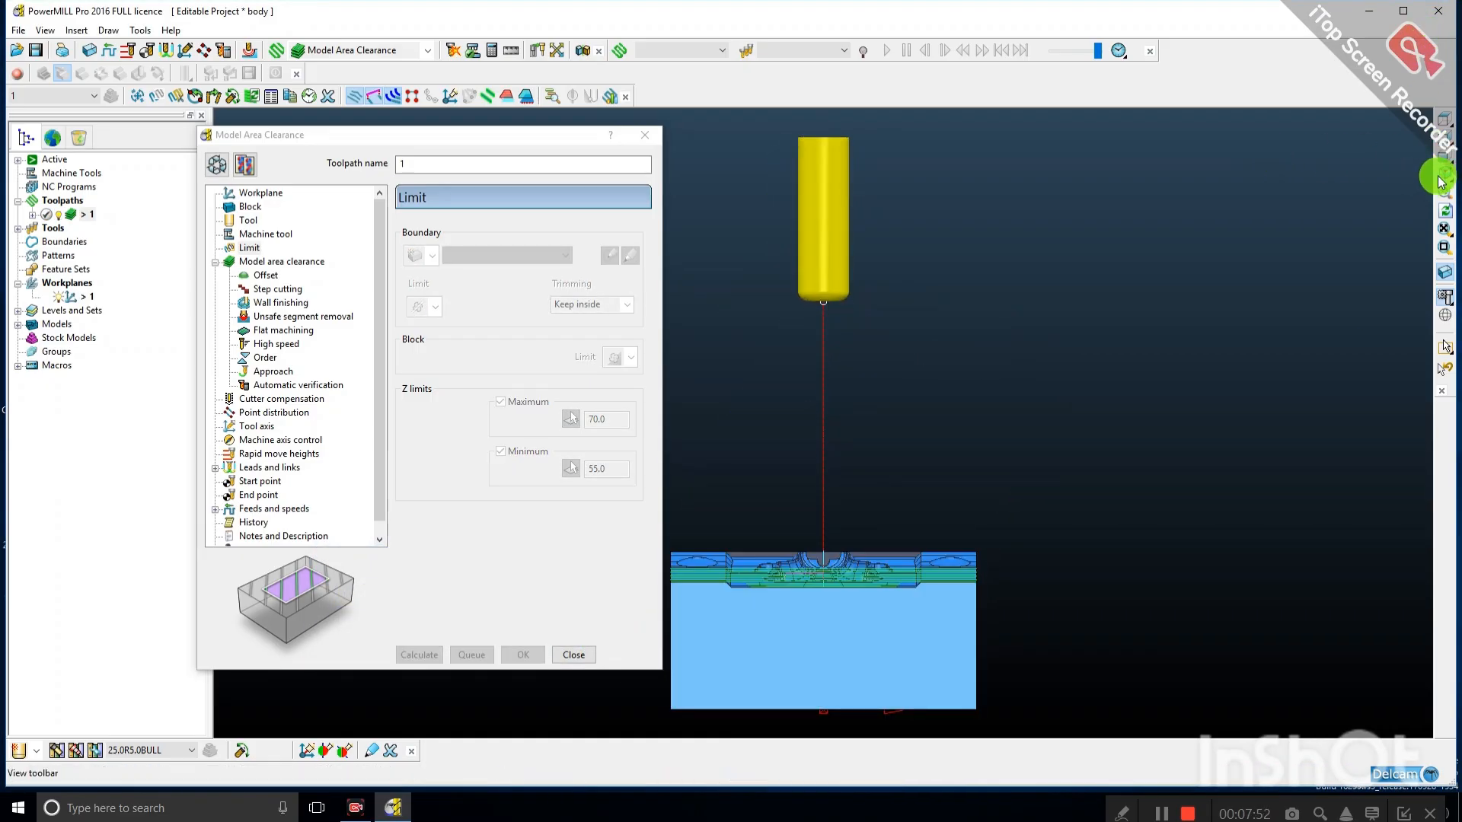
left_click(1446, 160)
left_click(1439, 149)
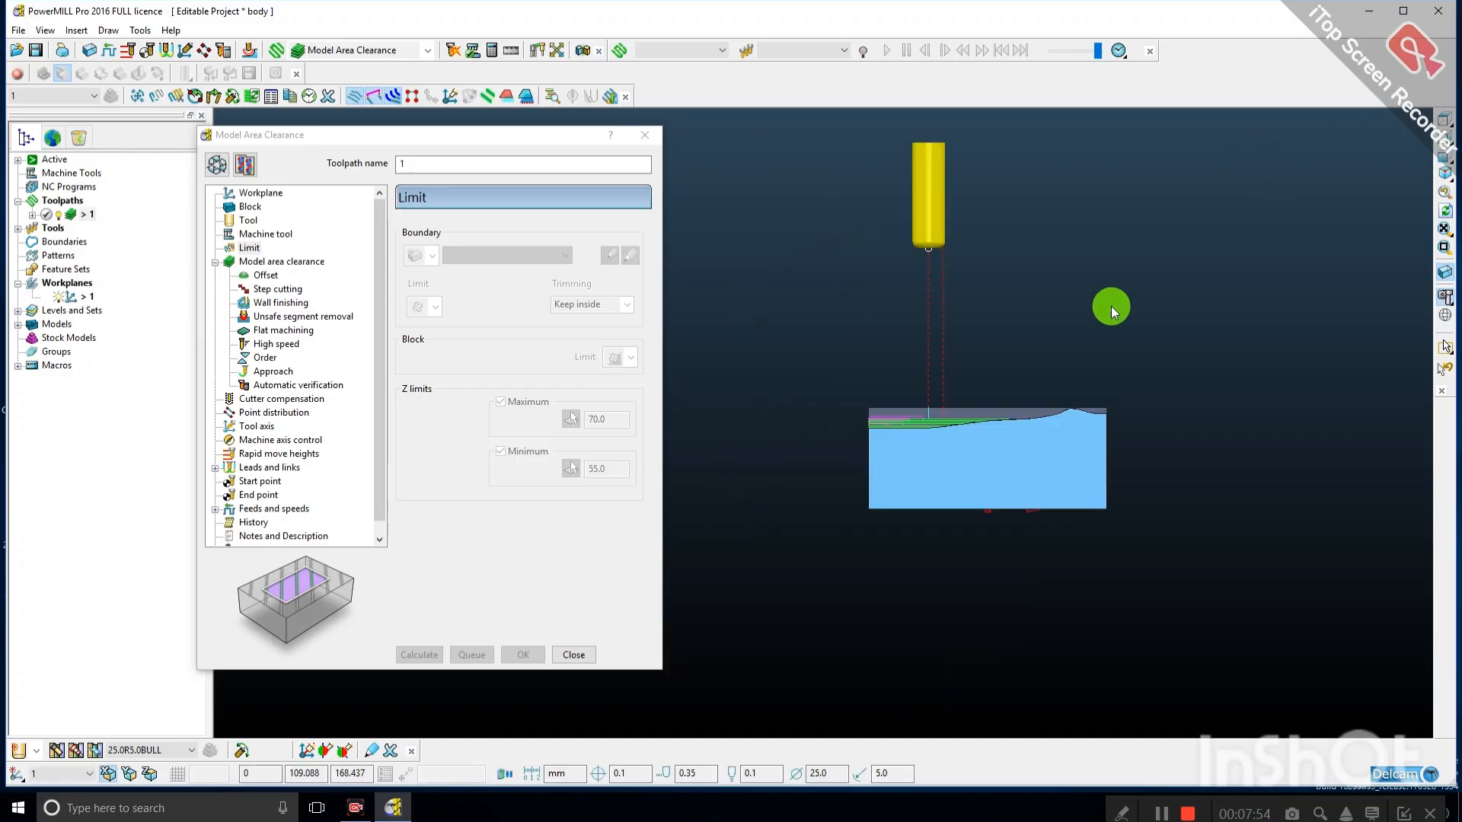
scroll(907, 435, "up", 3)
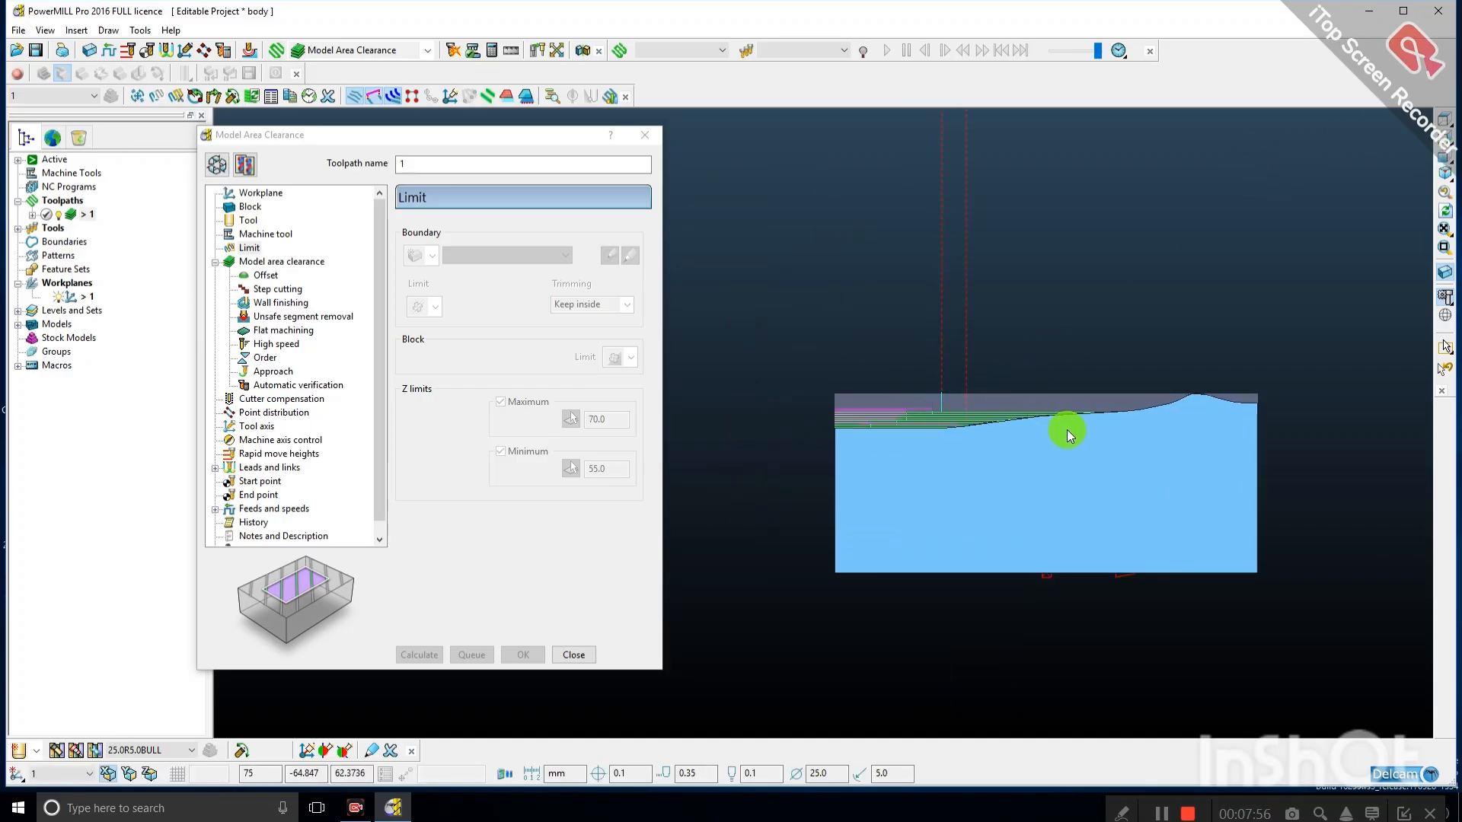
Make toolpath 1 editable, set its maximum Z limit to 60 and minimum to 50, and recalculate it.
scroll(1066, 429, "up", 2)
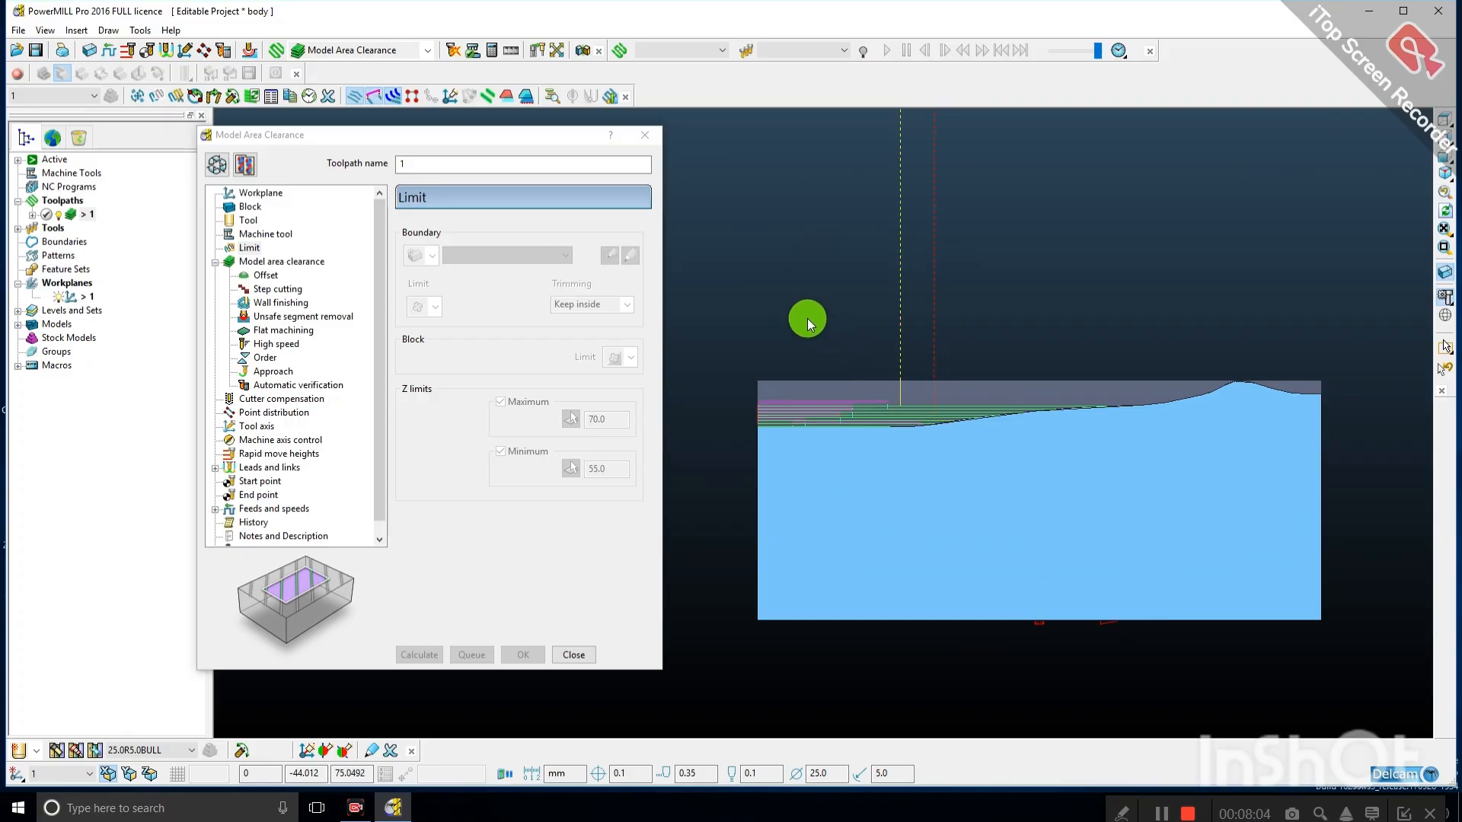
scroll(764, 423, "down", 2)
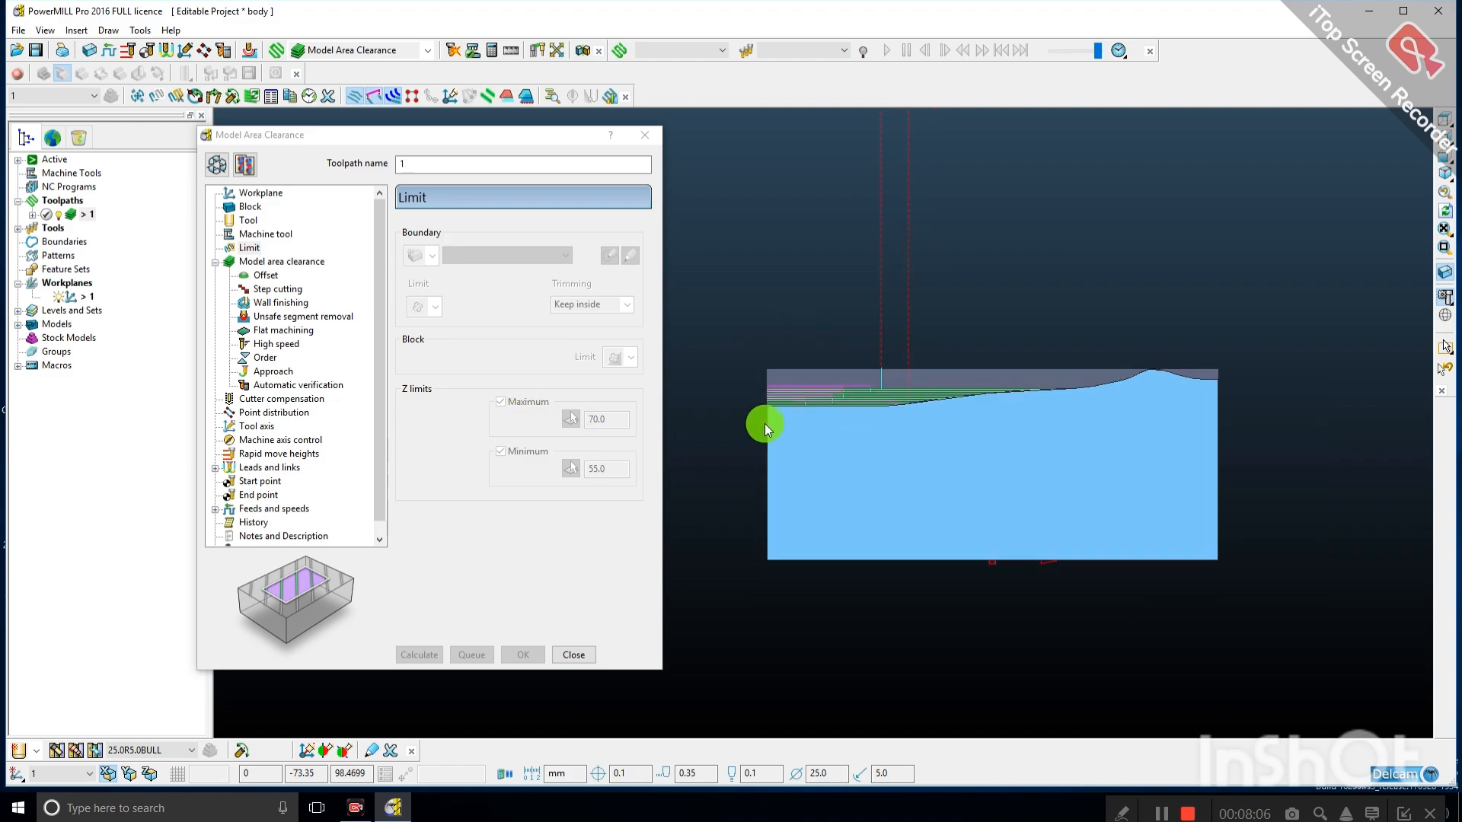
middle_click_drag(1095, 580, 1127, 532)
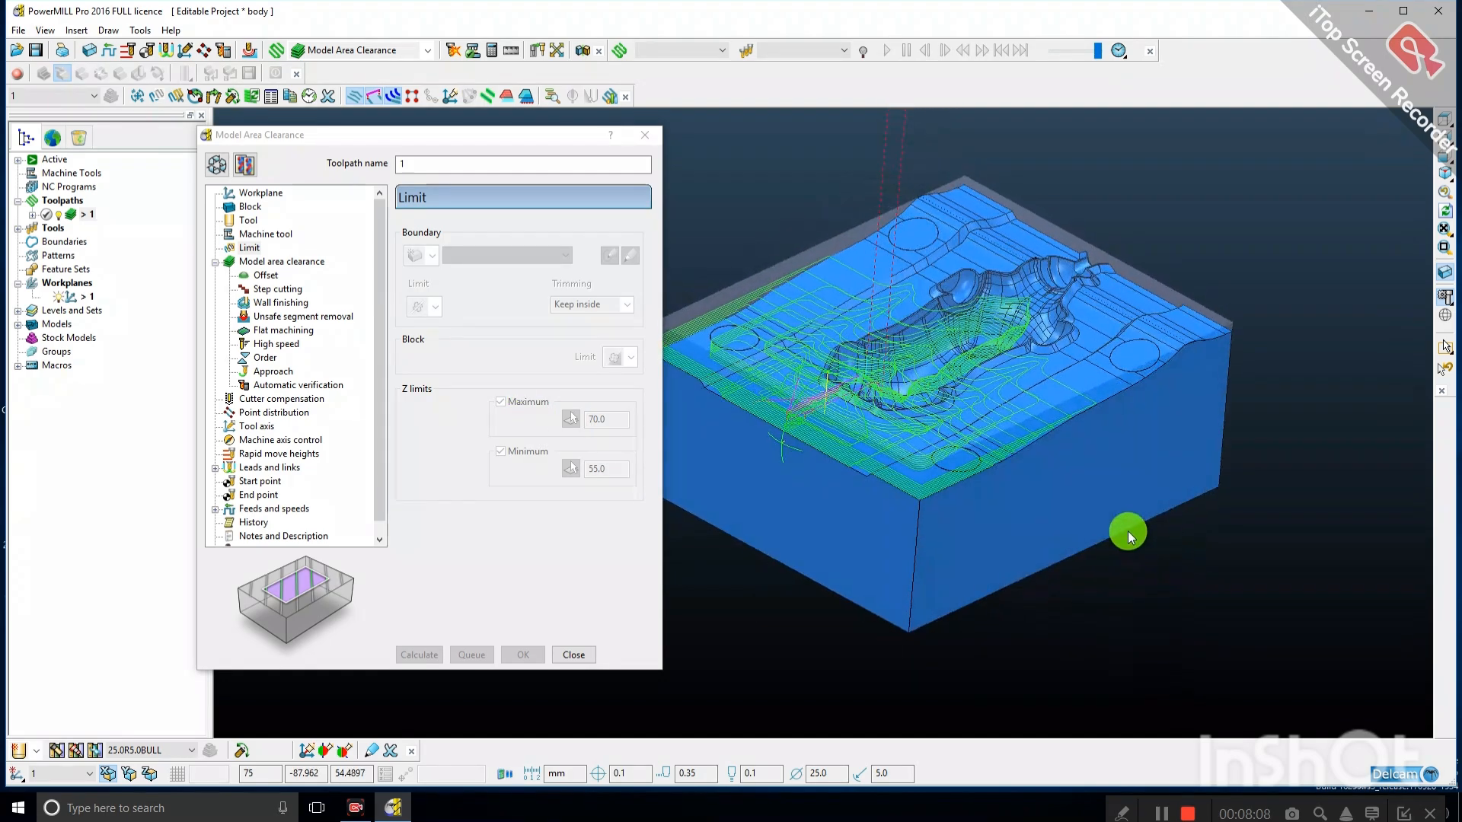
left_click(217, 164)
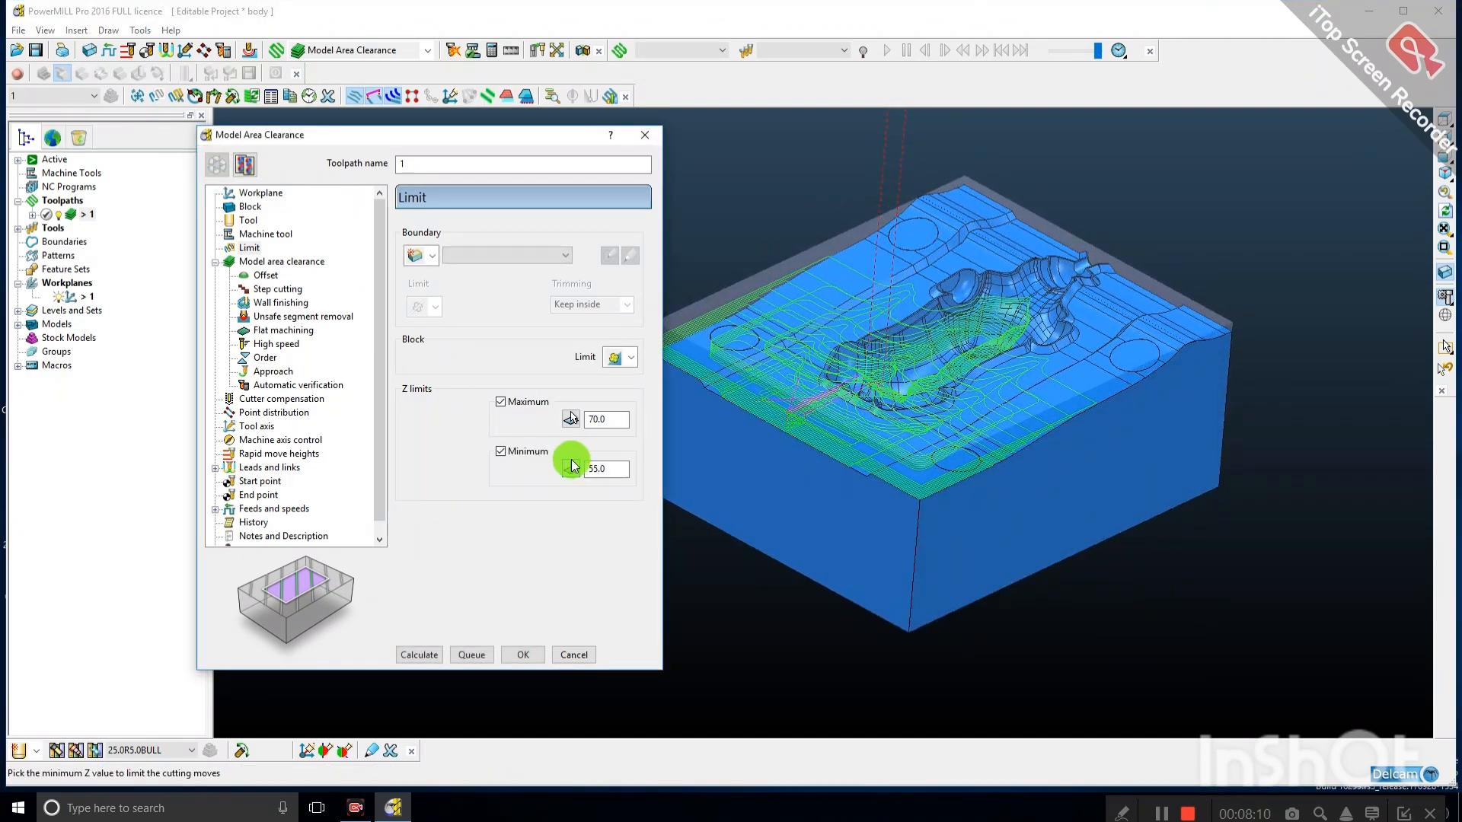
left_click(609, 425)
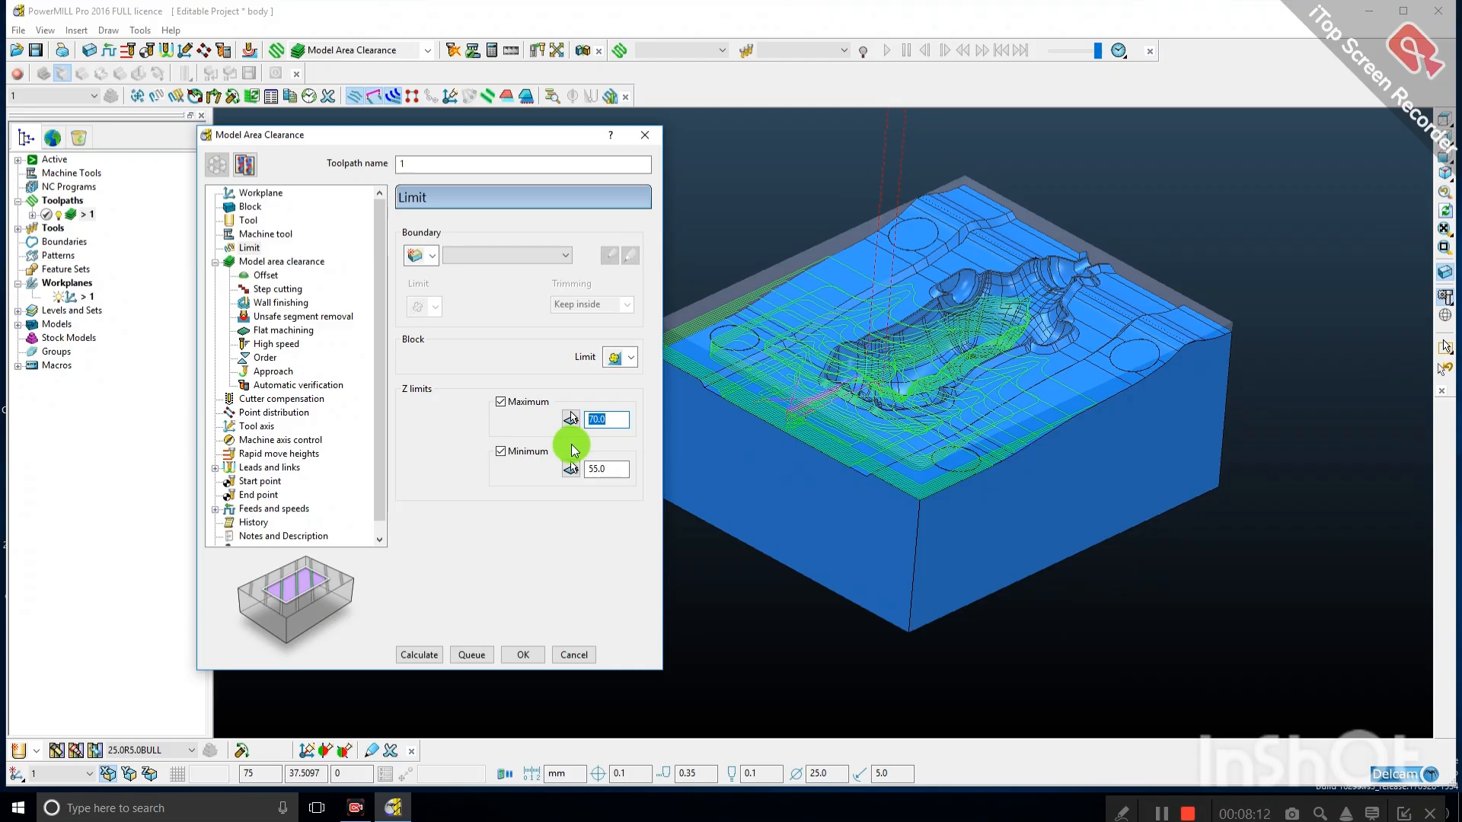
type("60")
left_click(603, 469)
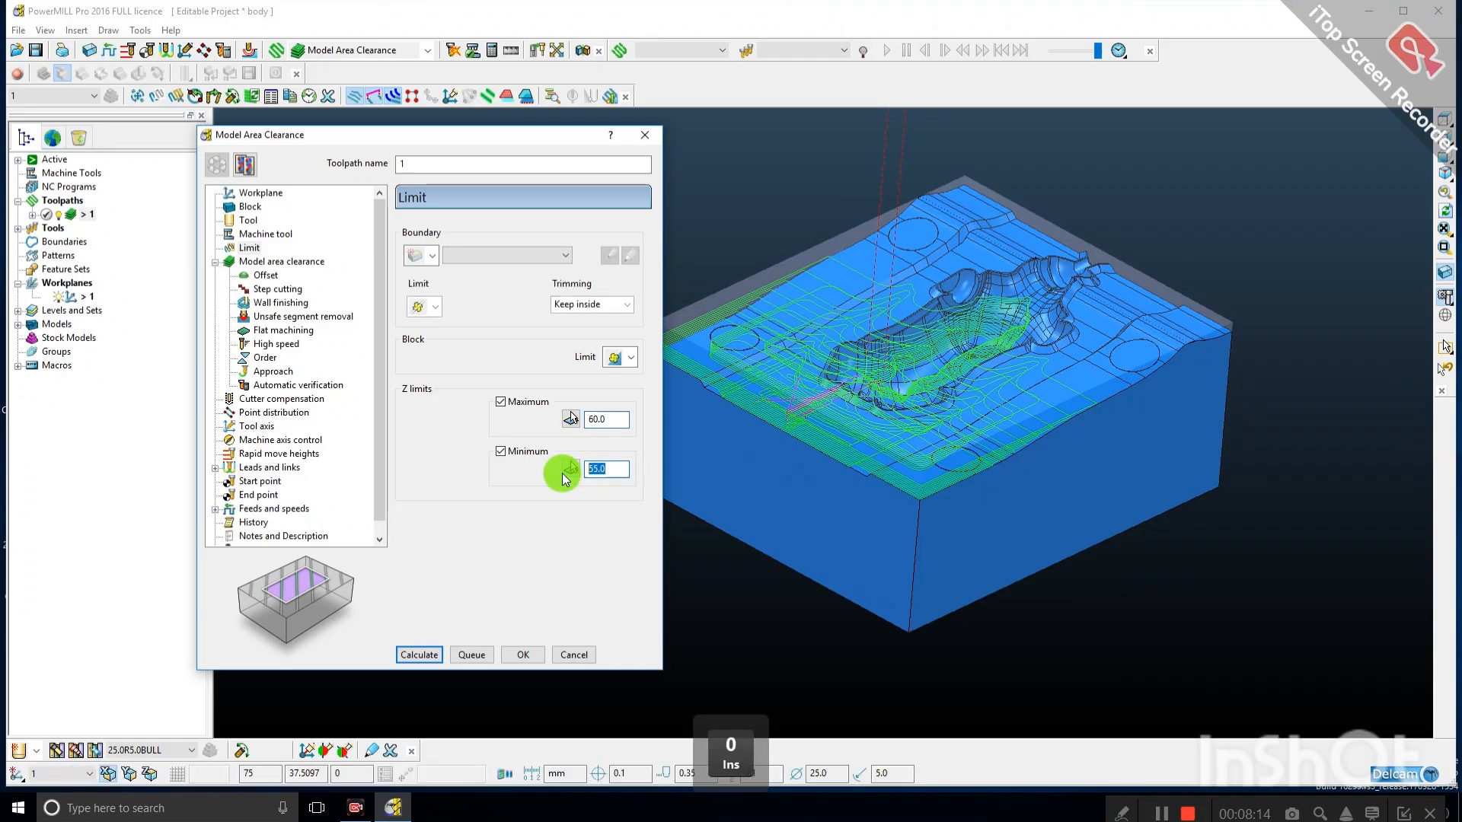
type("50")
left_click(421, 654)
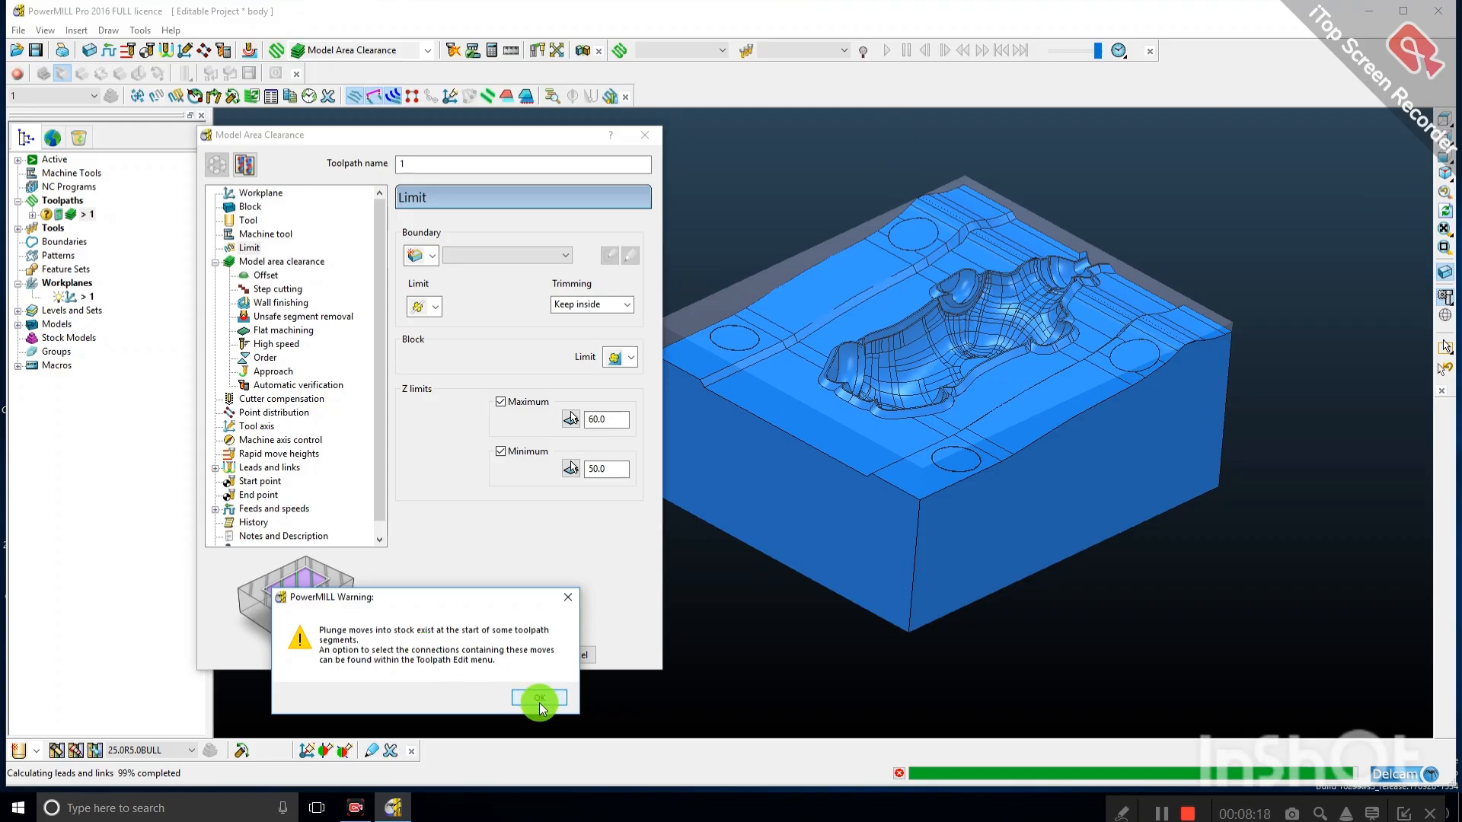
left_click(538, 699)
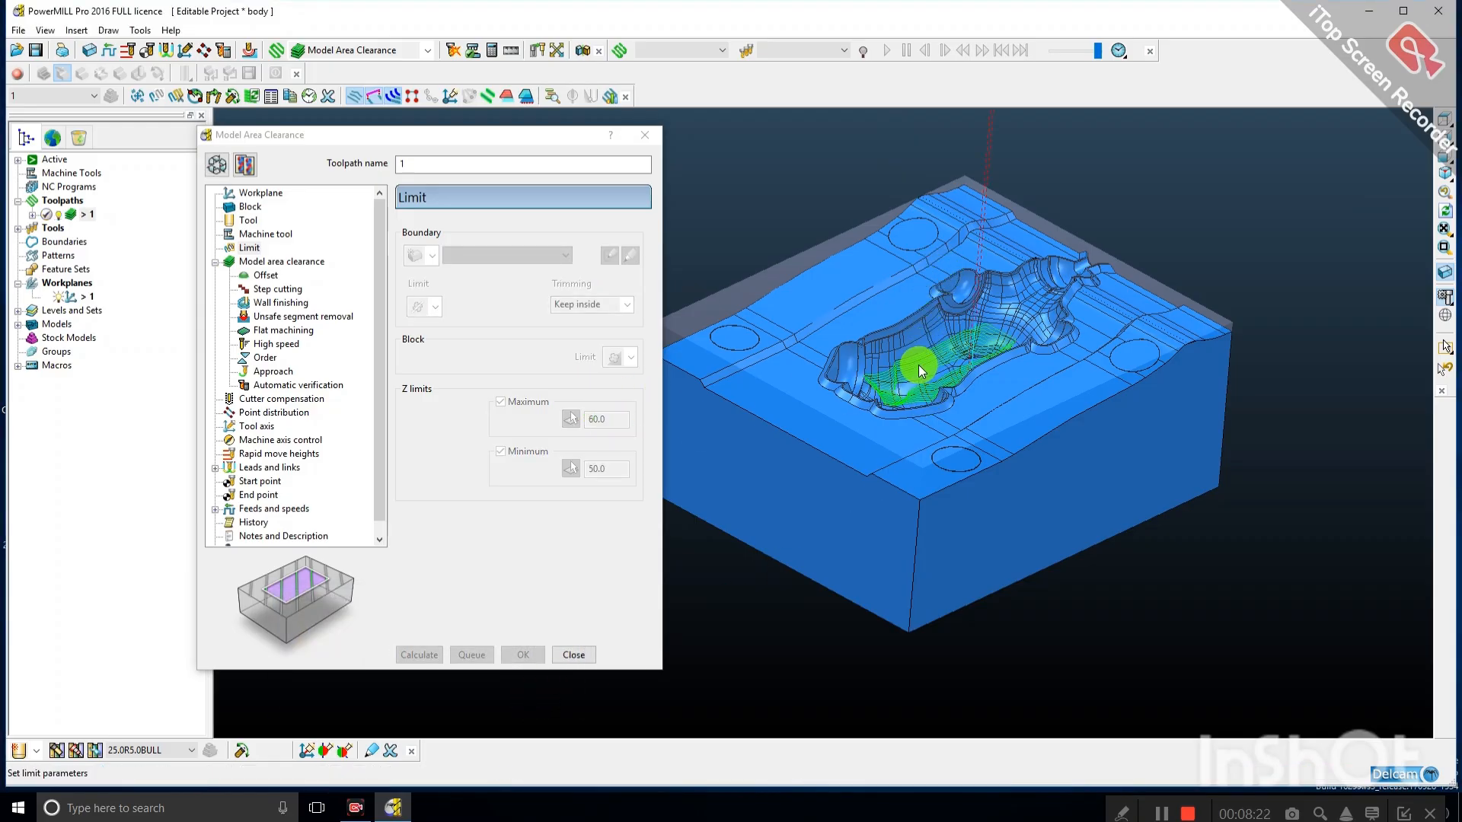
Reopen toolpath 1 for editing and try to recalculate it with the maximum Z limit set to 0.0.
scroll(918, 364, "up", 2)
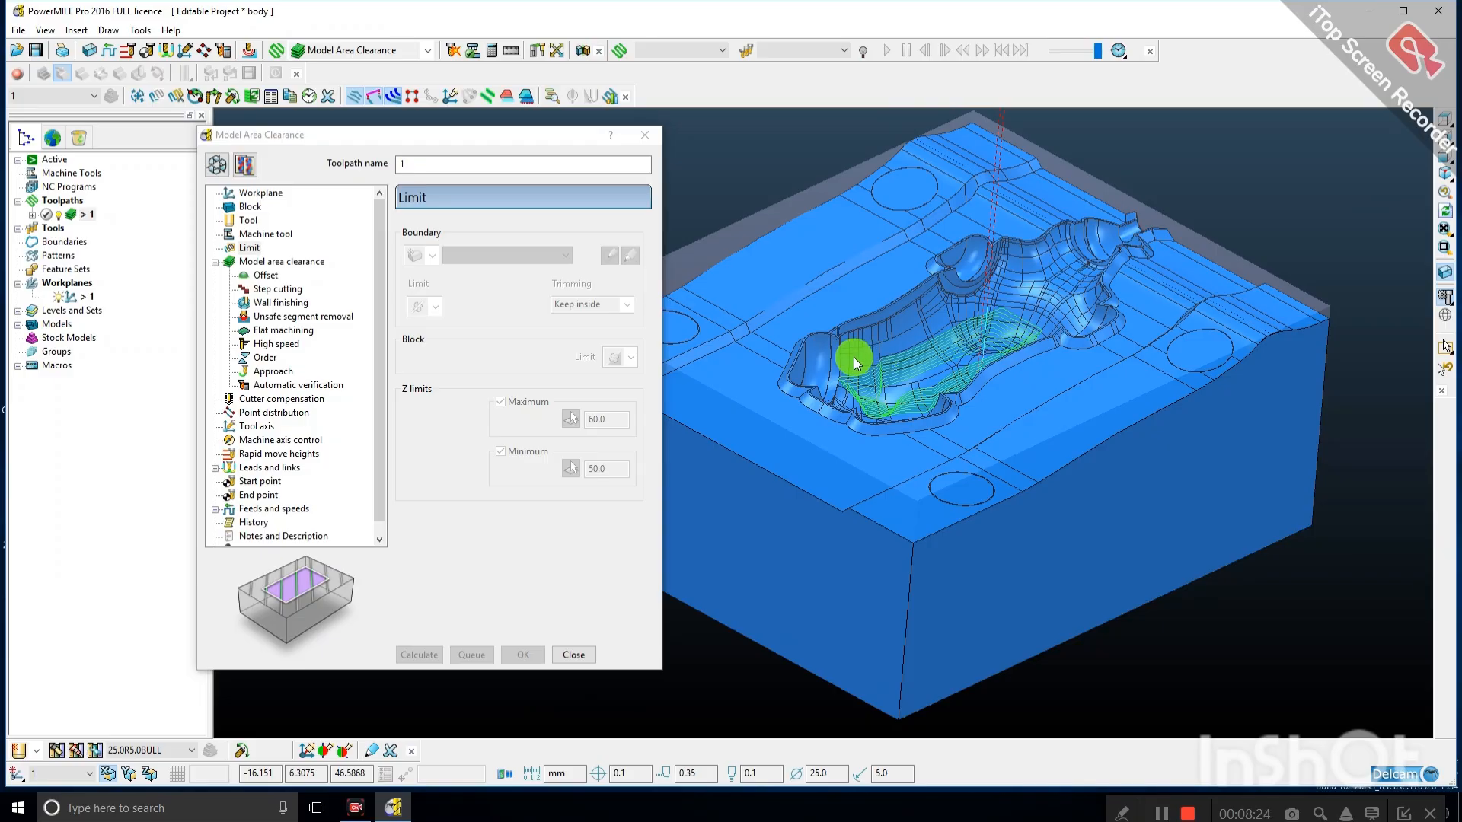
mouse_move(852, 358)
middle_mouse_down()
mouse_move(961, 364)
mouse_move(878, 365)
middle_mouse_up()
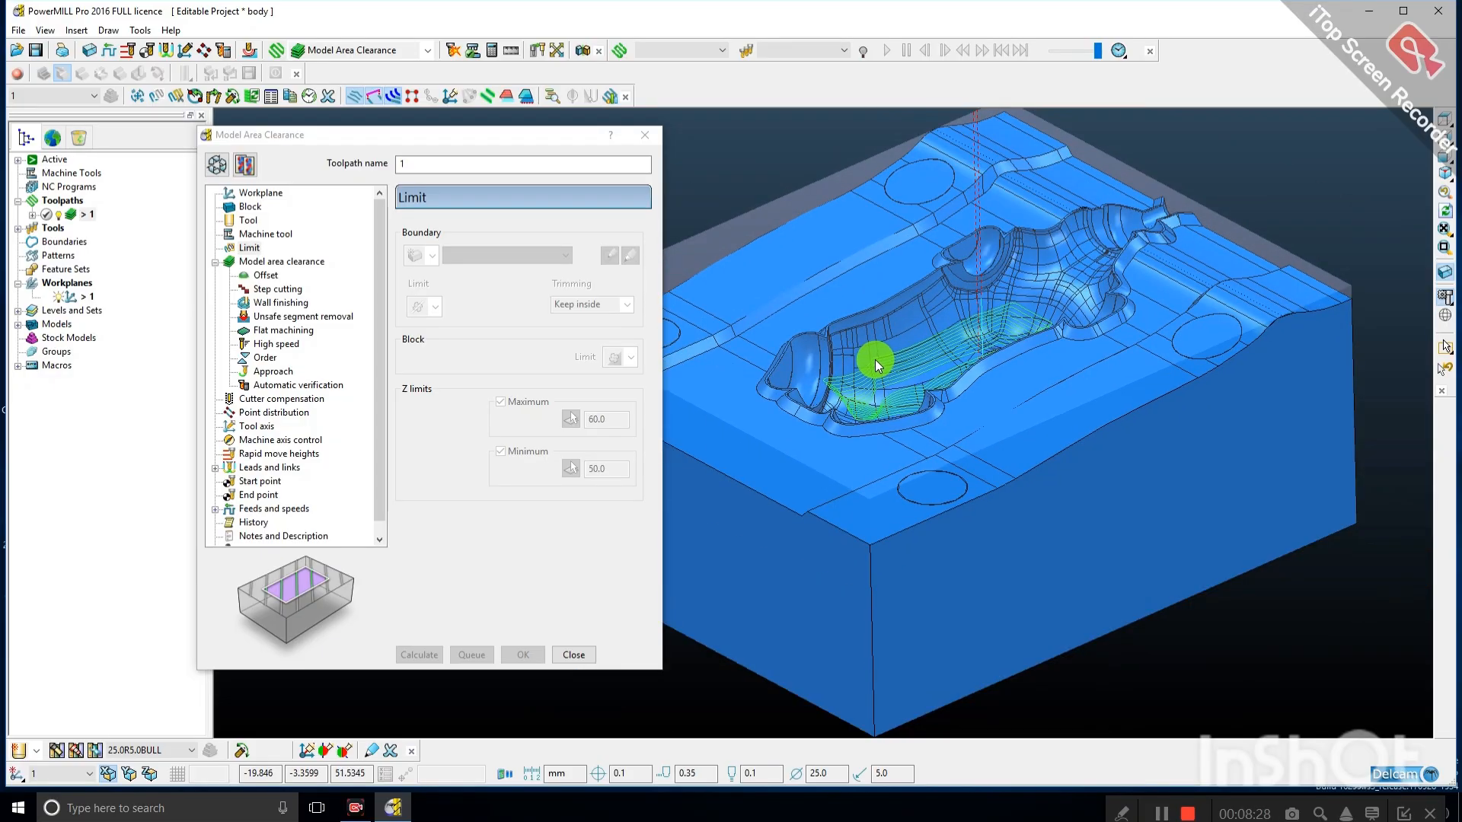
left_click(216, 165)
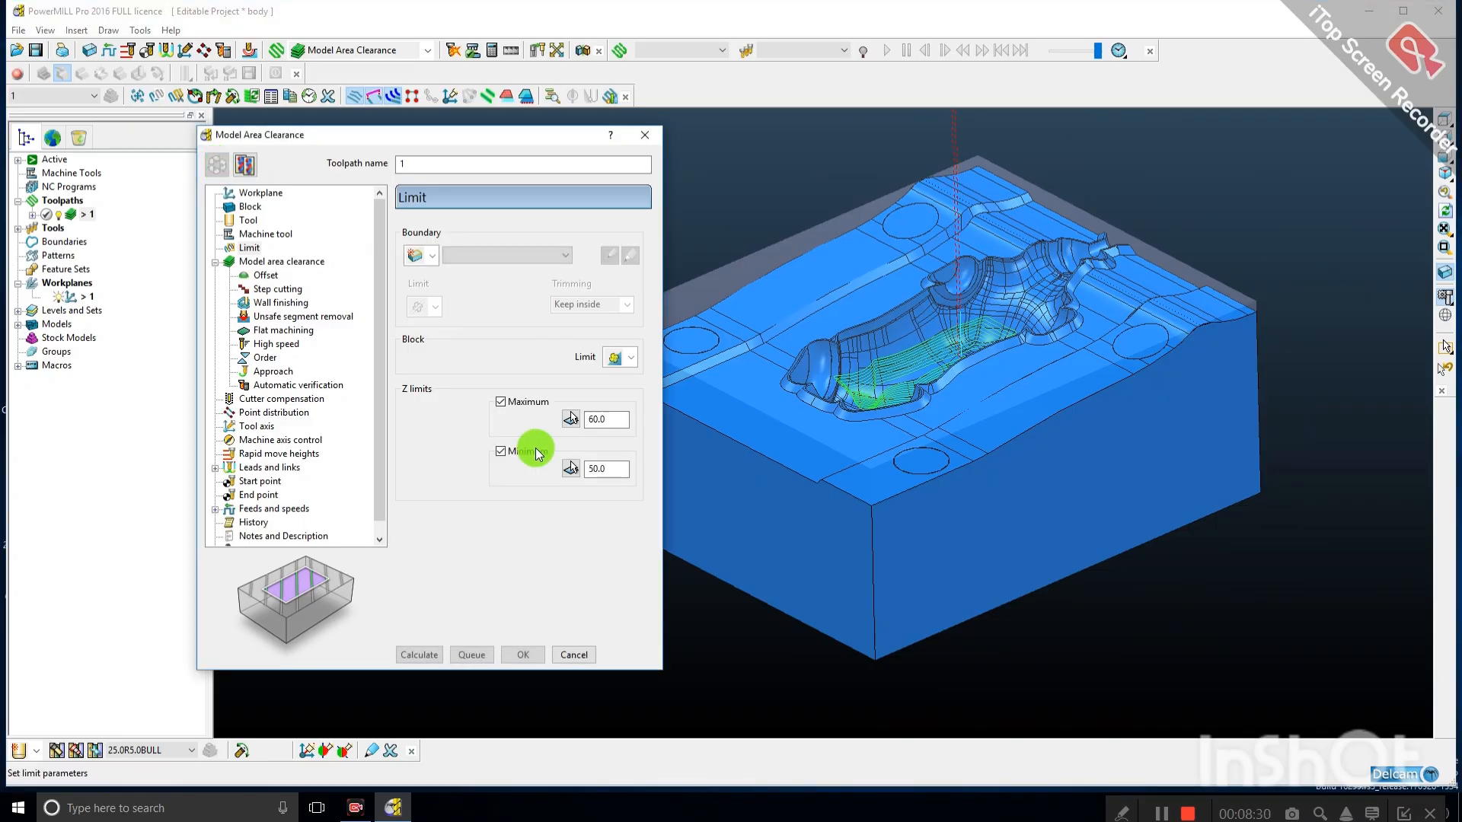
double_click(596, 466)
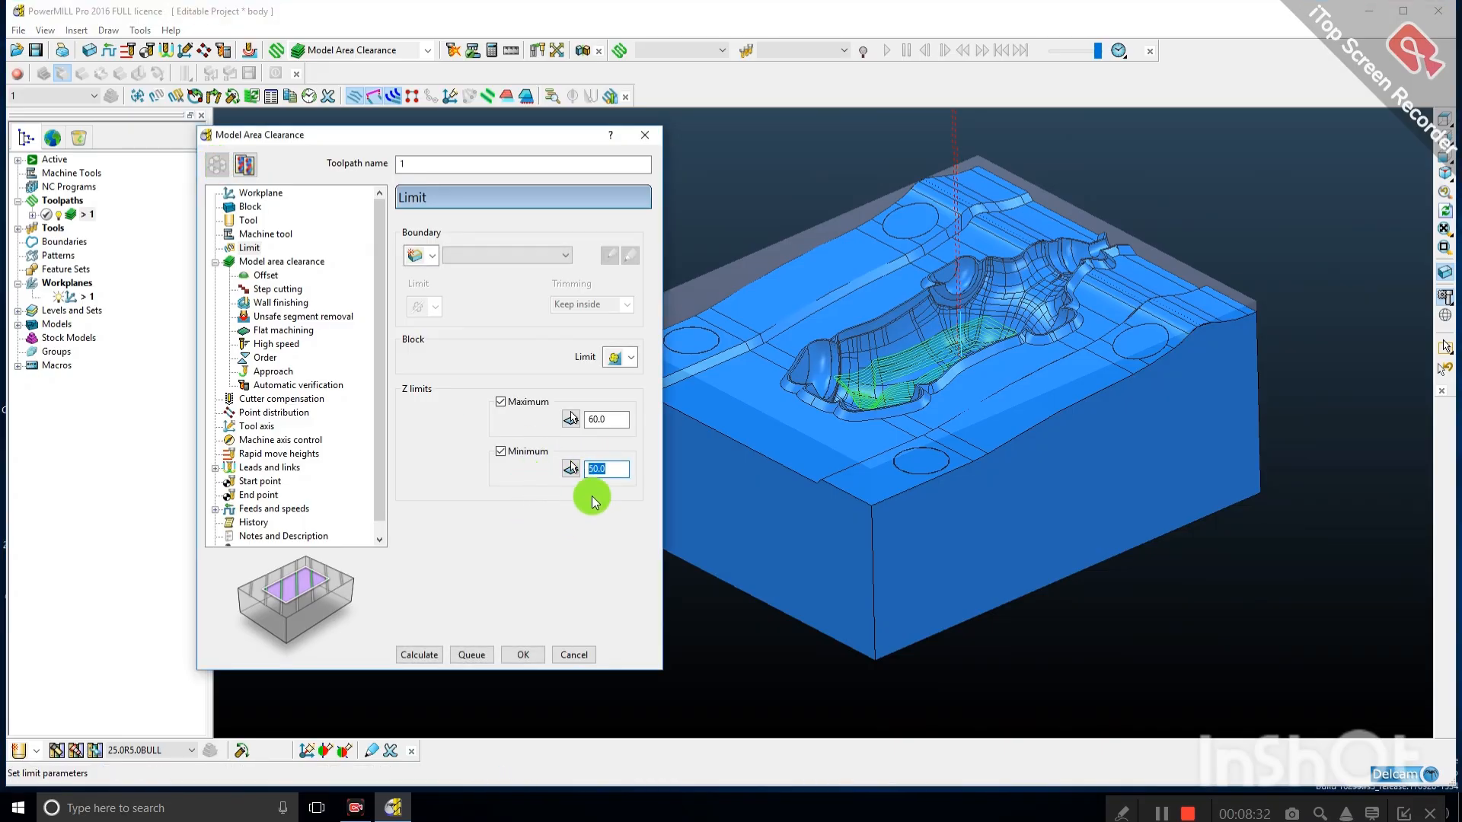
double_click(602, 419)
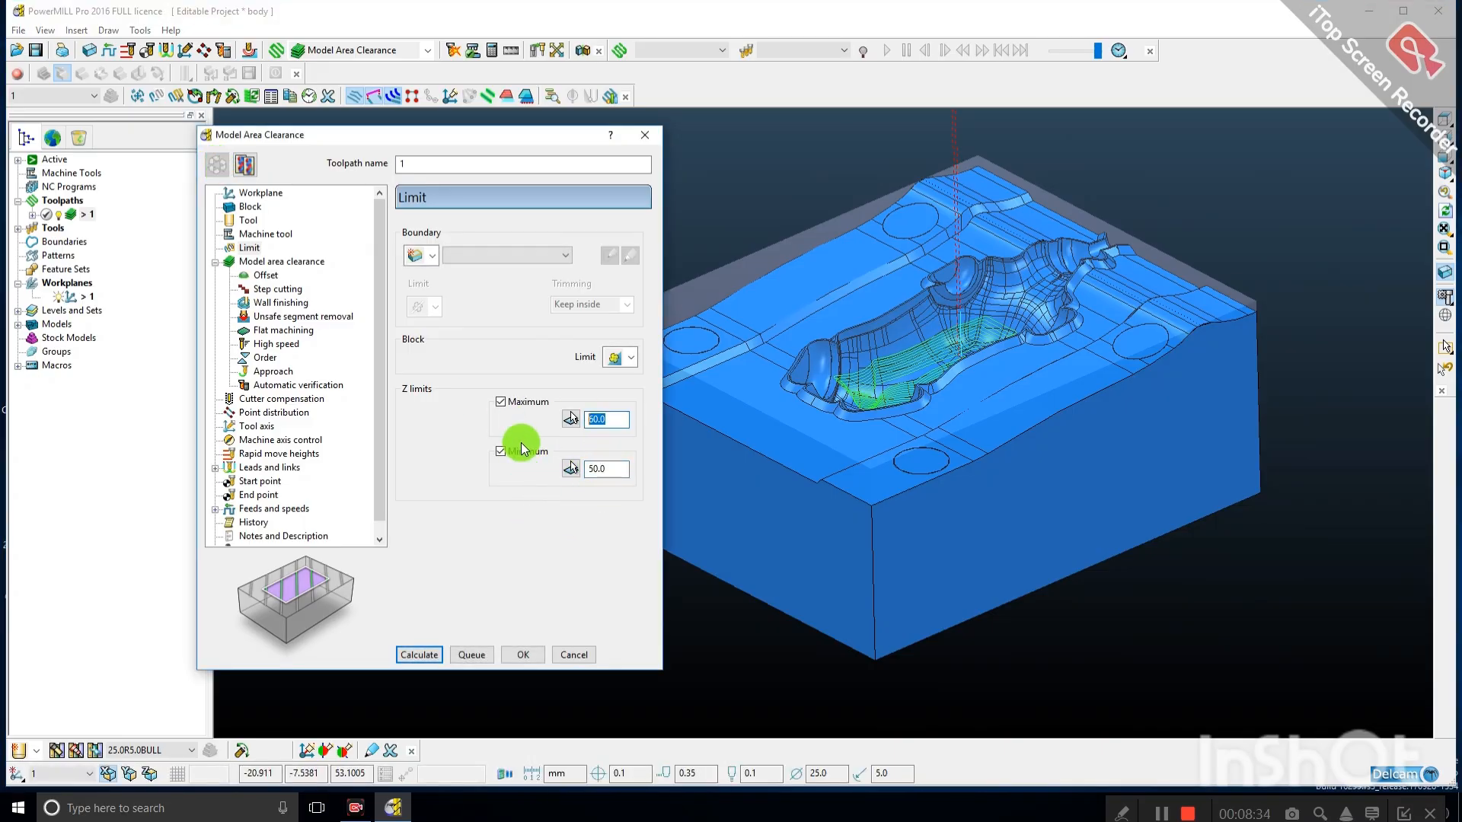
type("0.")
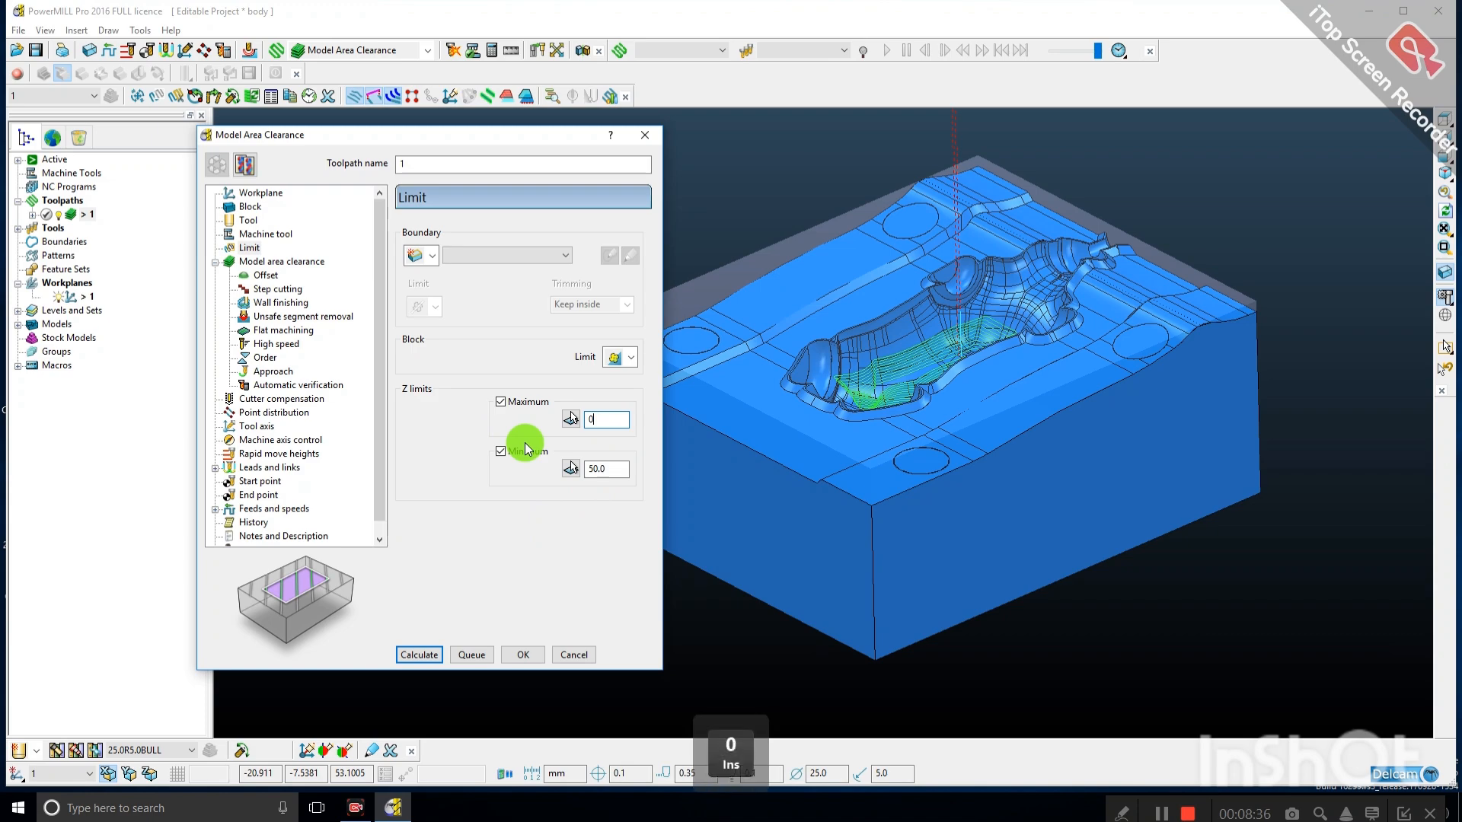
type("0")
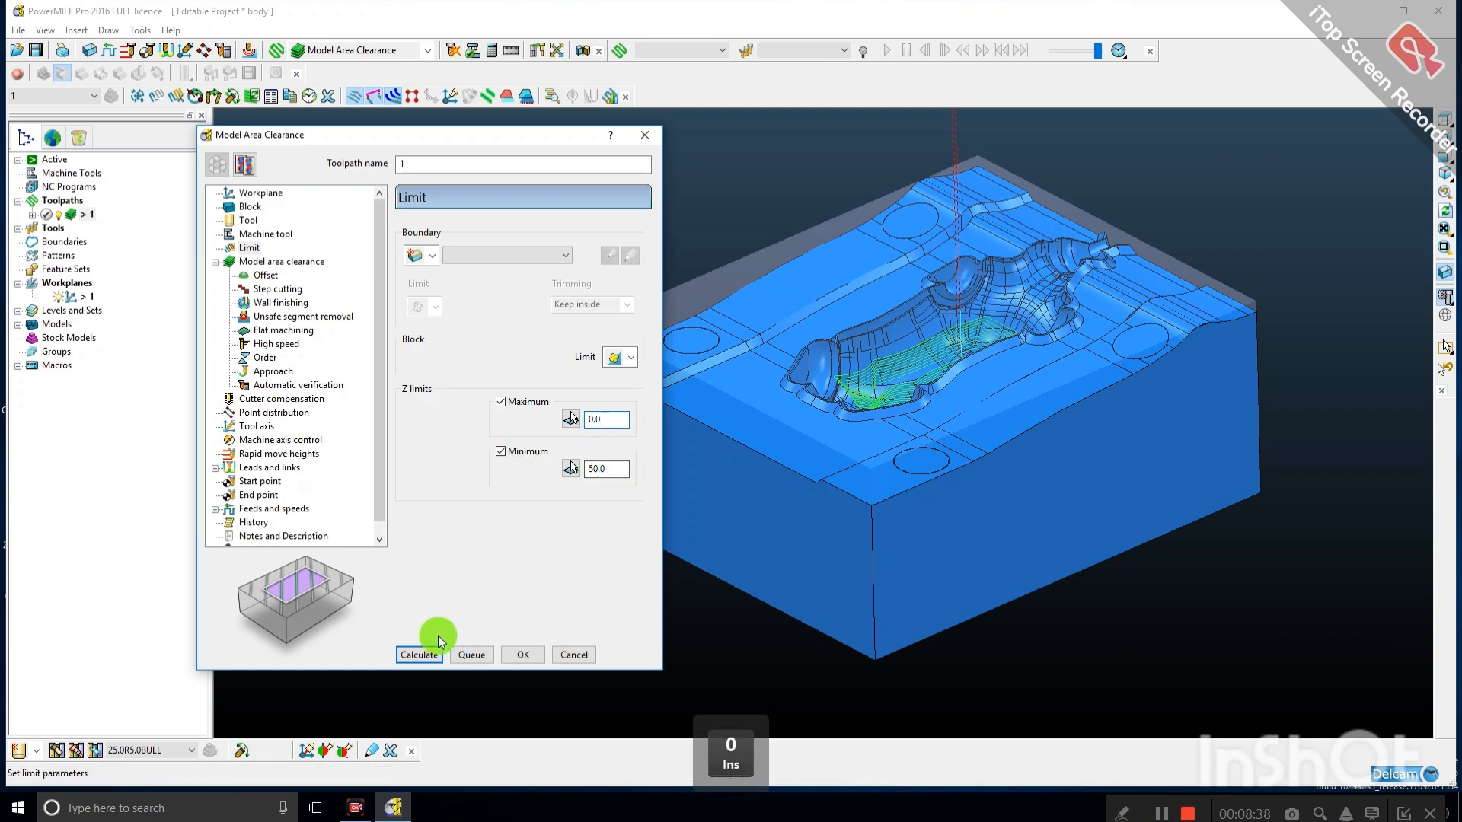
left_click(419, 654)
left_click(519, 689)
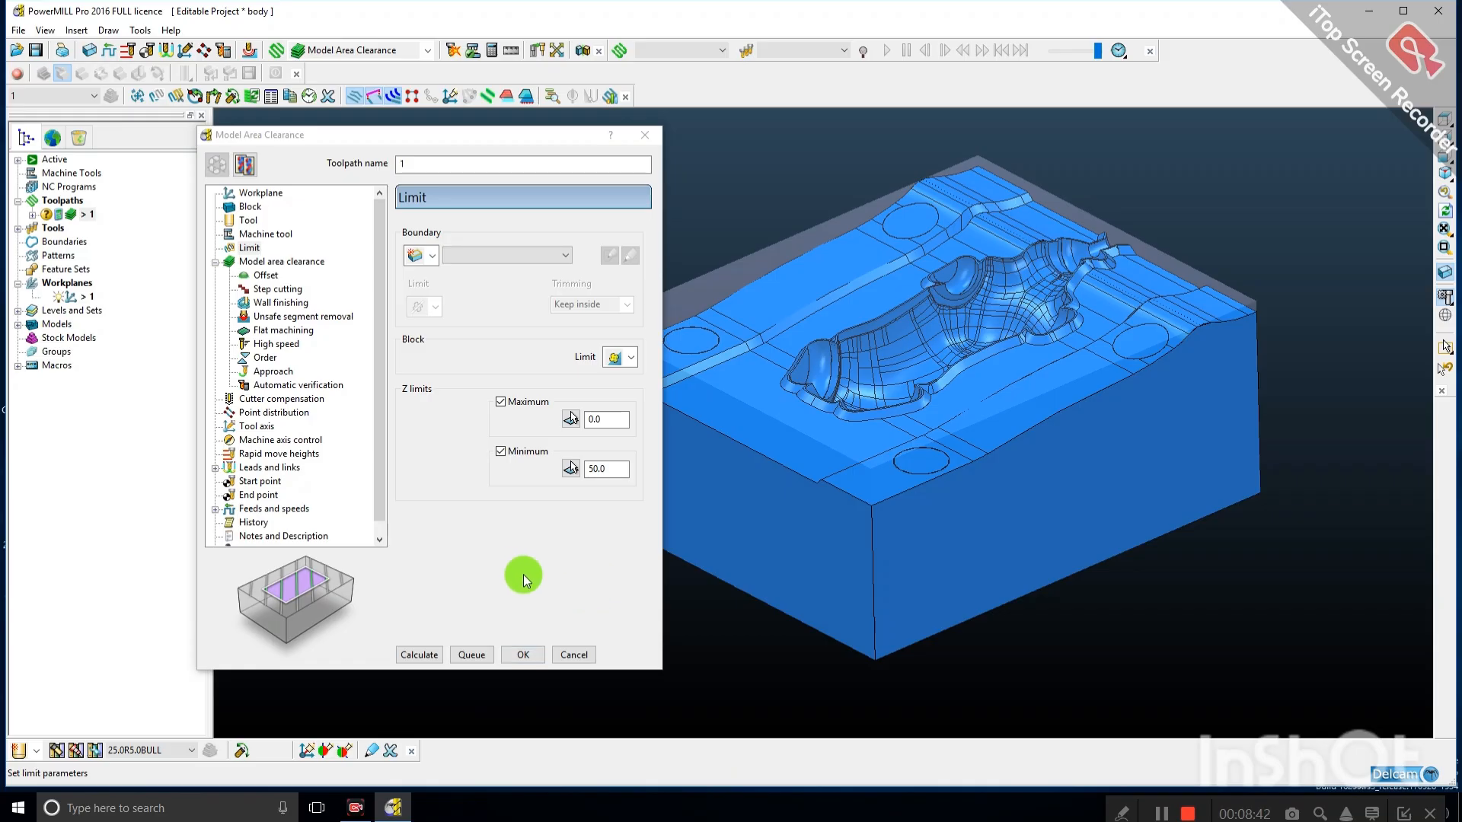
left_click(418, 655)
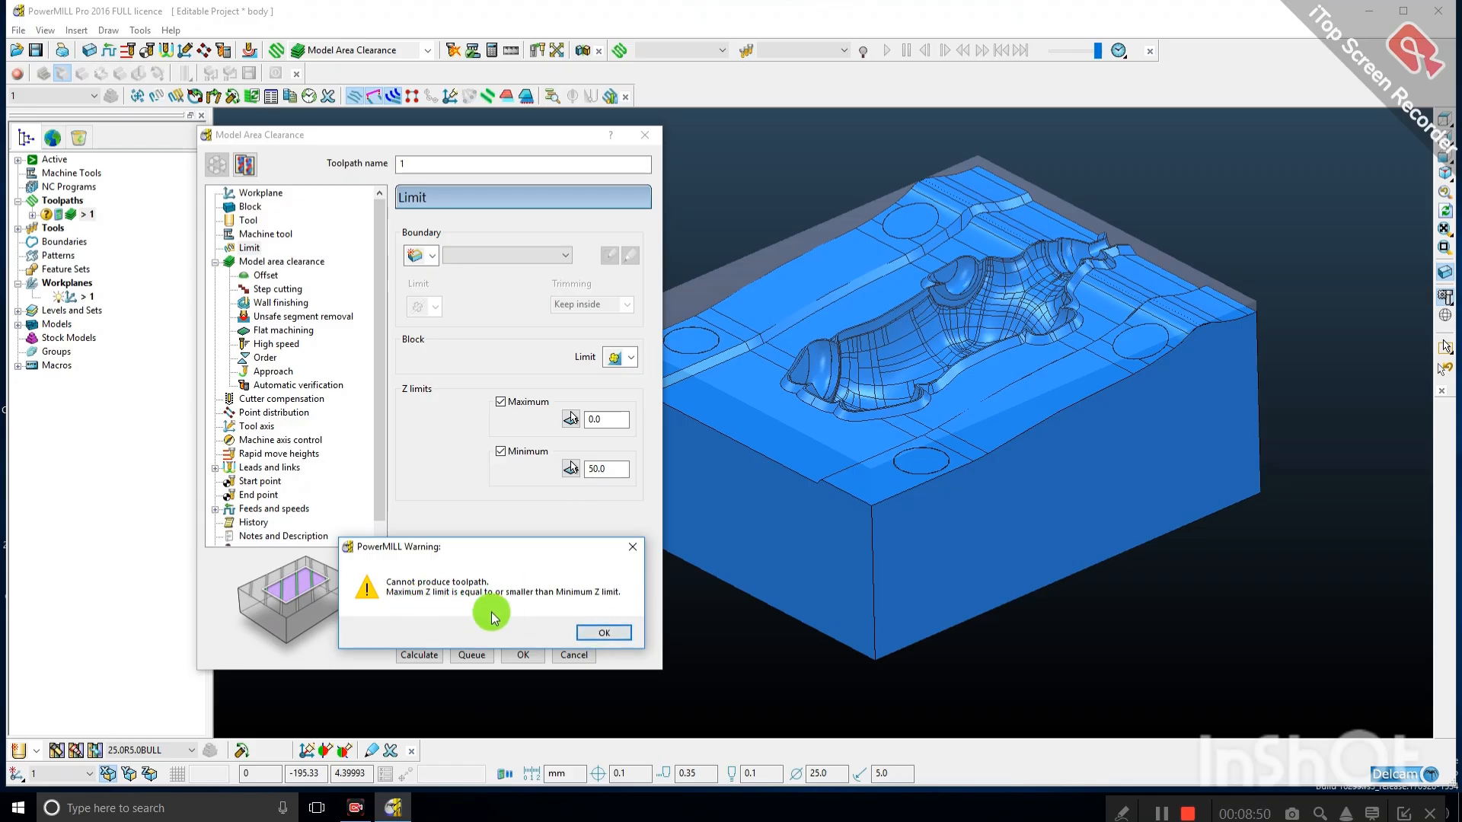
left_click(587, 634)
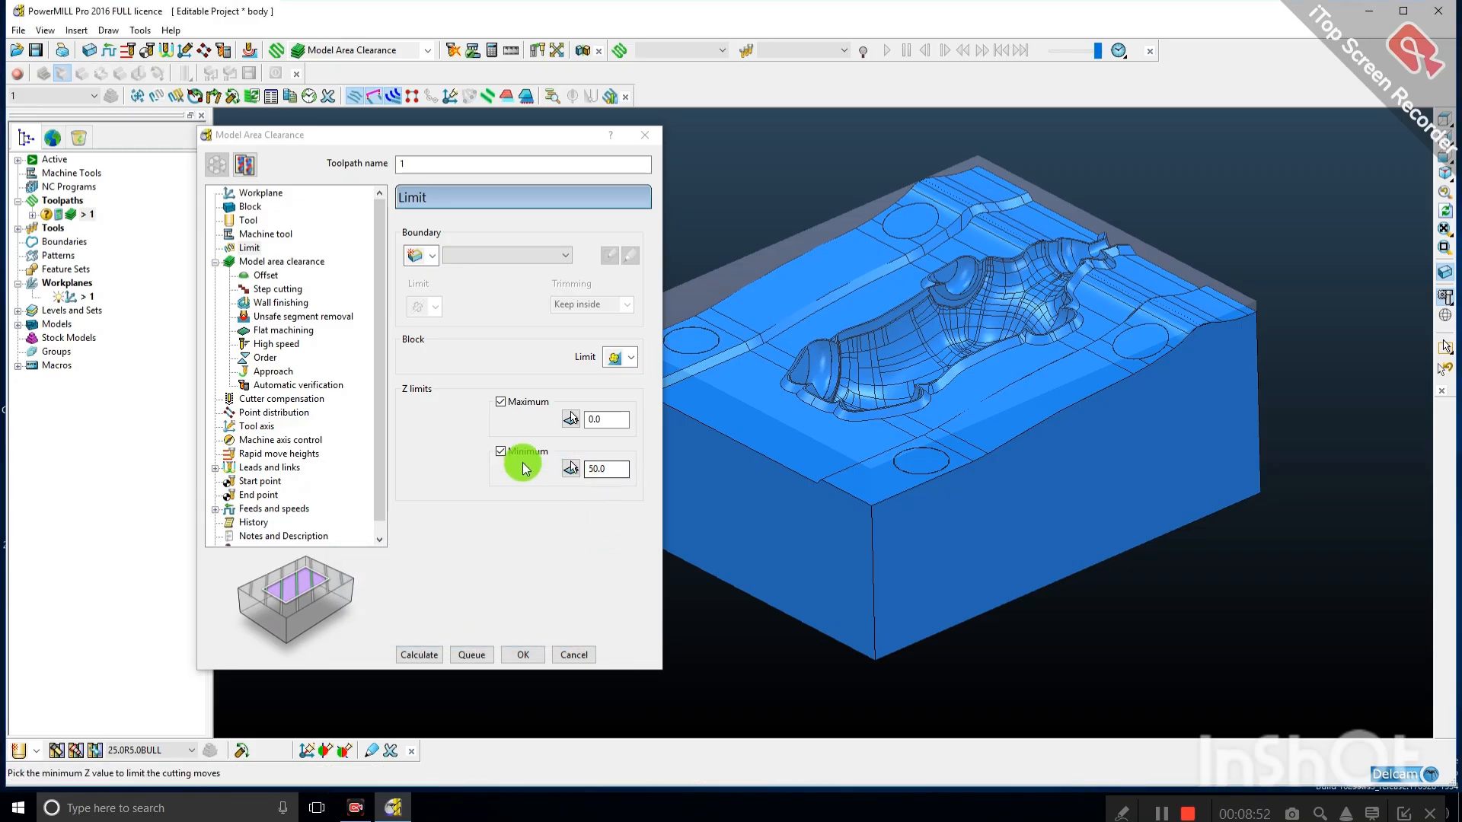
Set the minimum Z limit to 55 and try to recalculate toolpath 1 again.
left_click(502, 450)
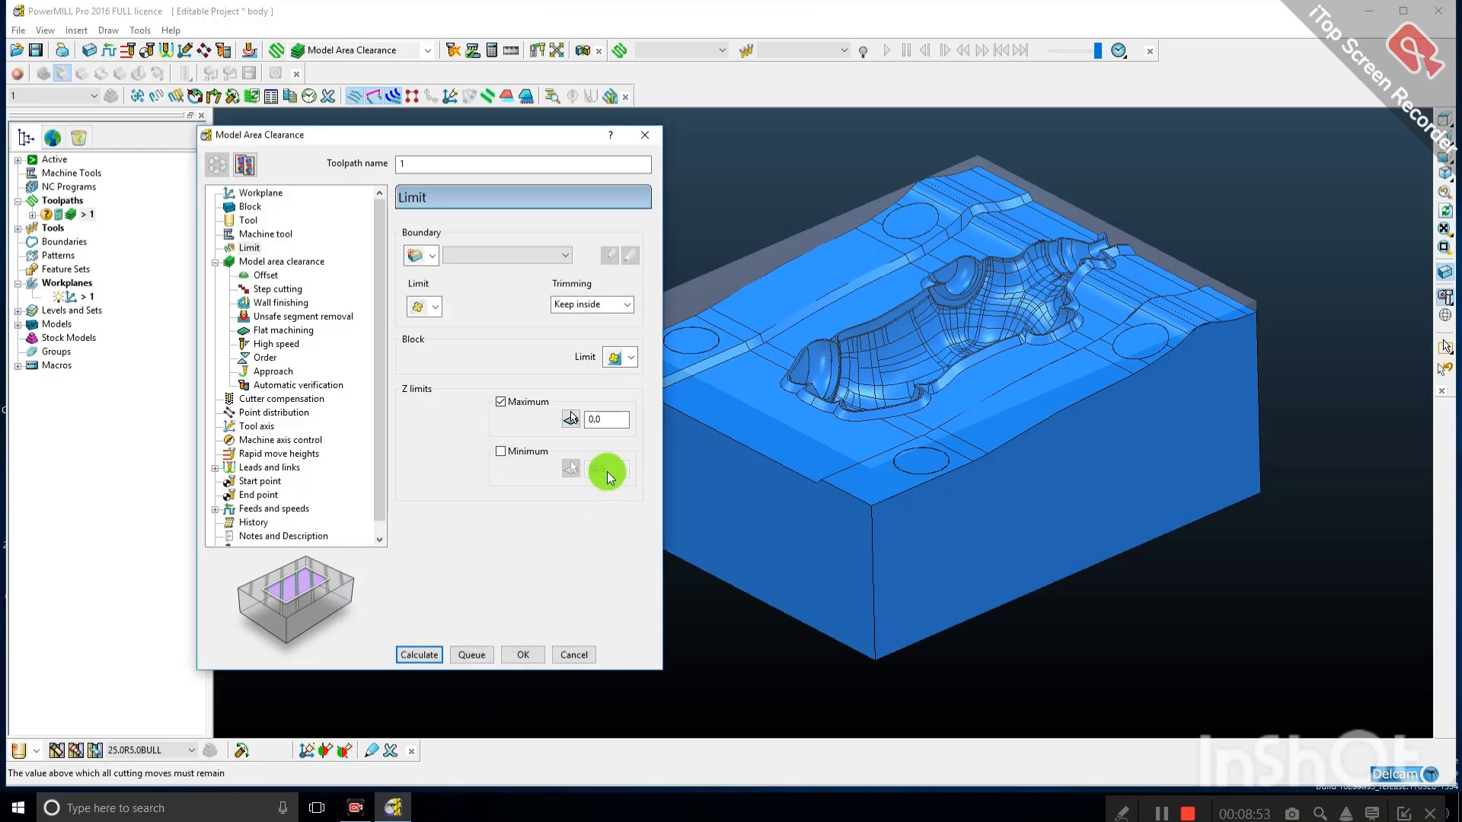
left_click(501, 450)
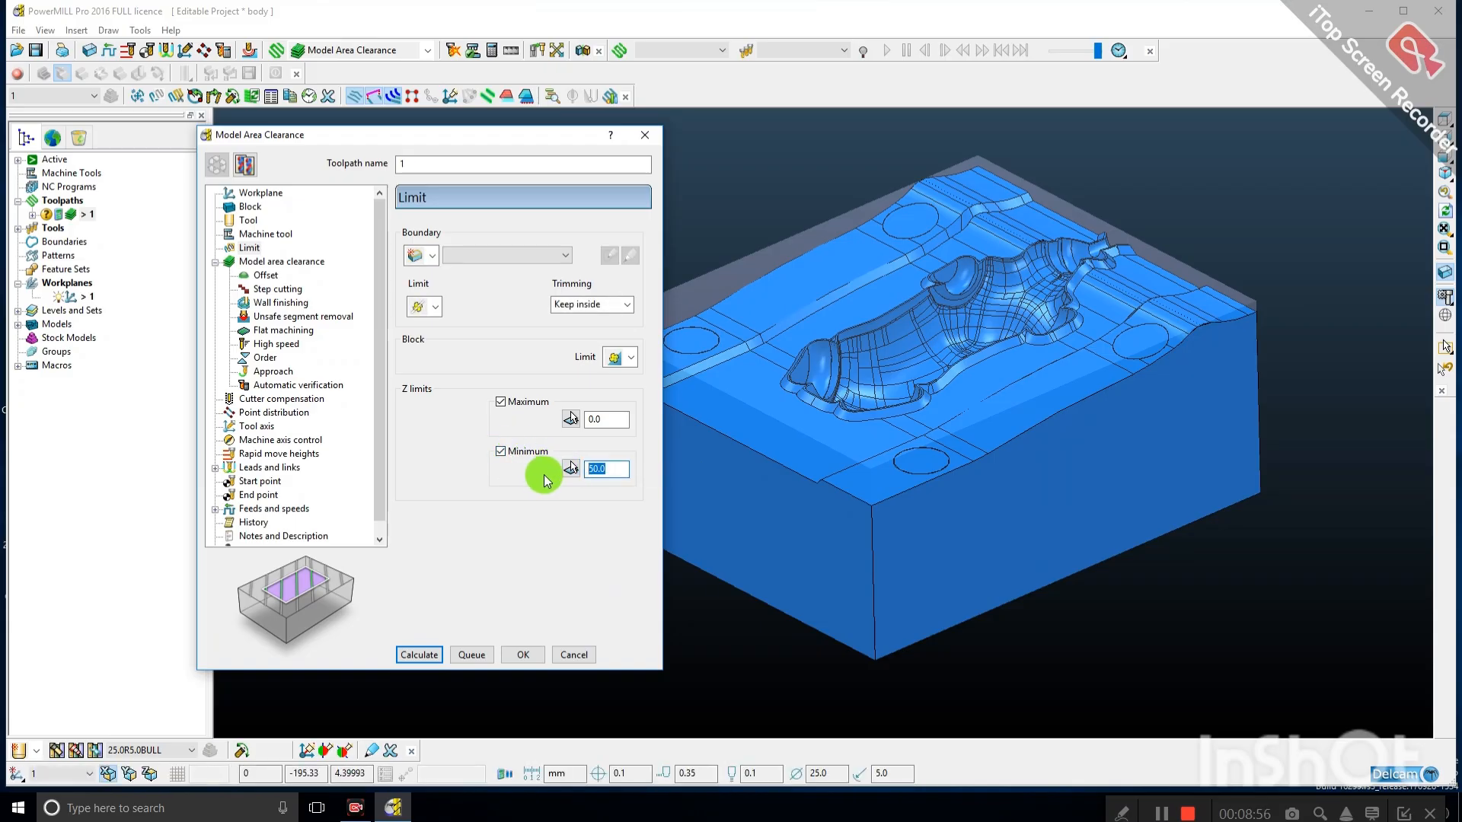
type("55")
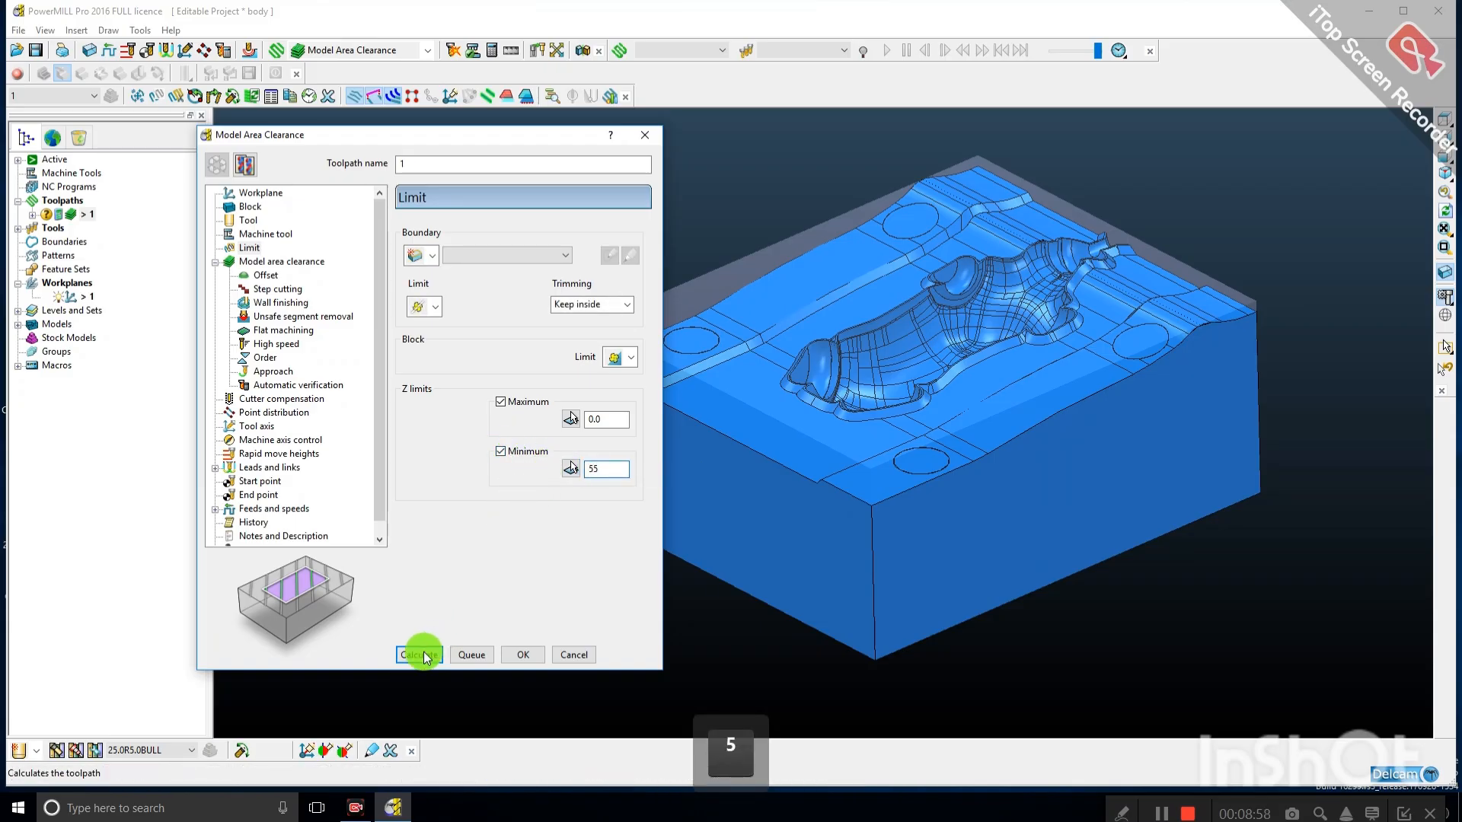
left_click(421, 655)
left_click(548, 687)
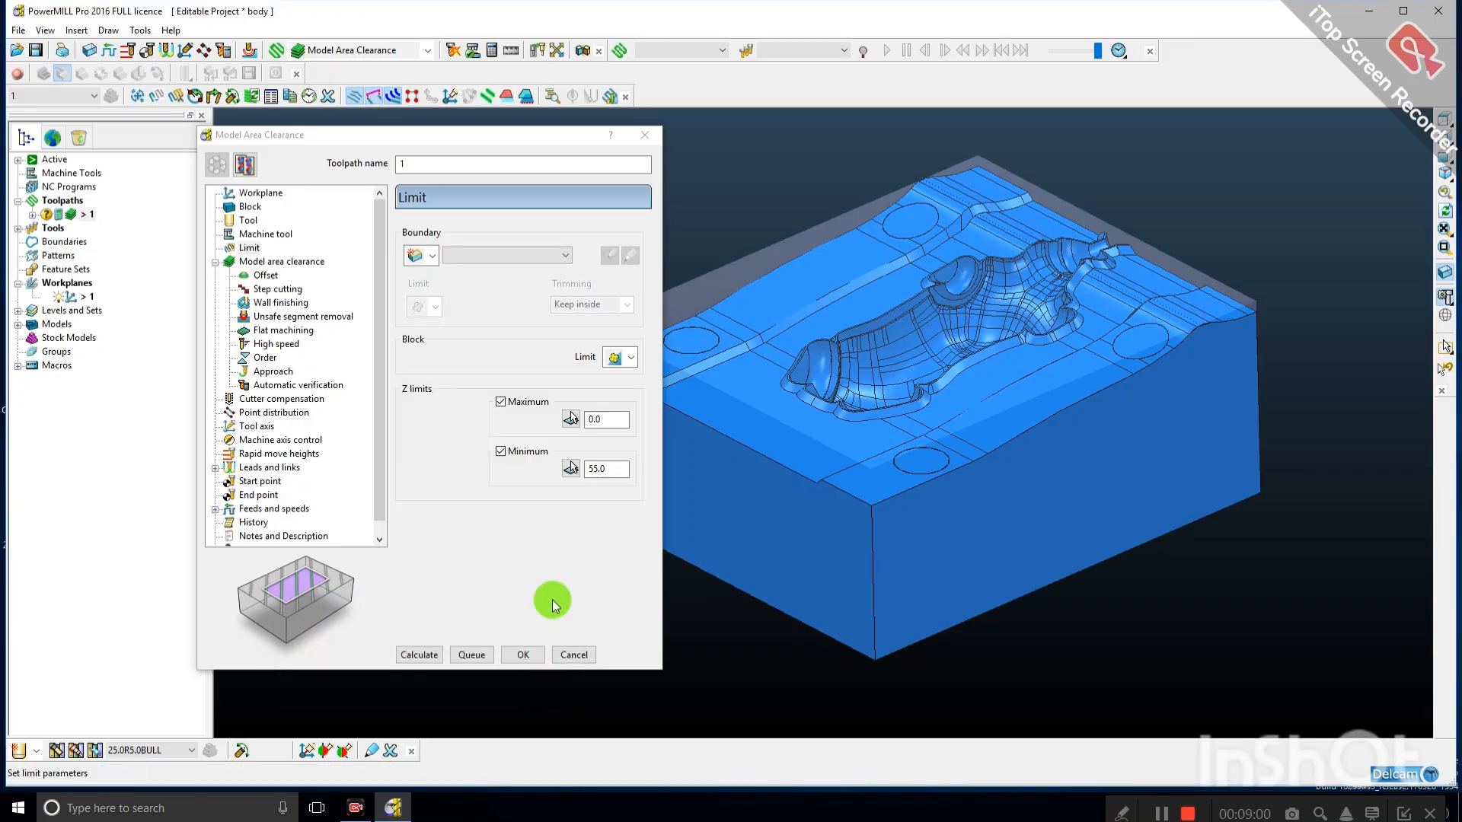
Set the maximum Z limit to 57, keep the minimum at 55, and recalculate toolpath 1.
left_click_drag(609, 420, 513, 436)
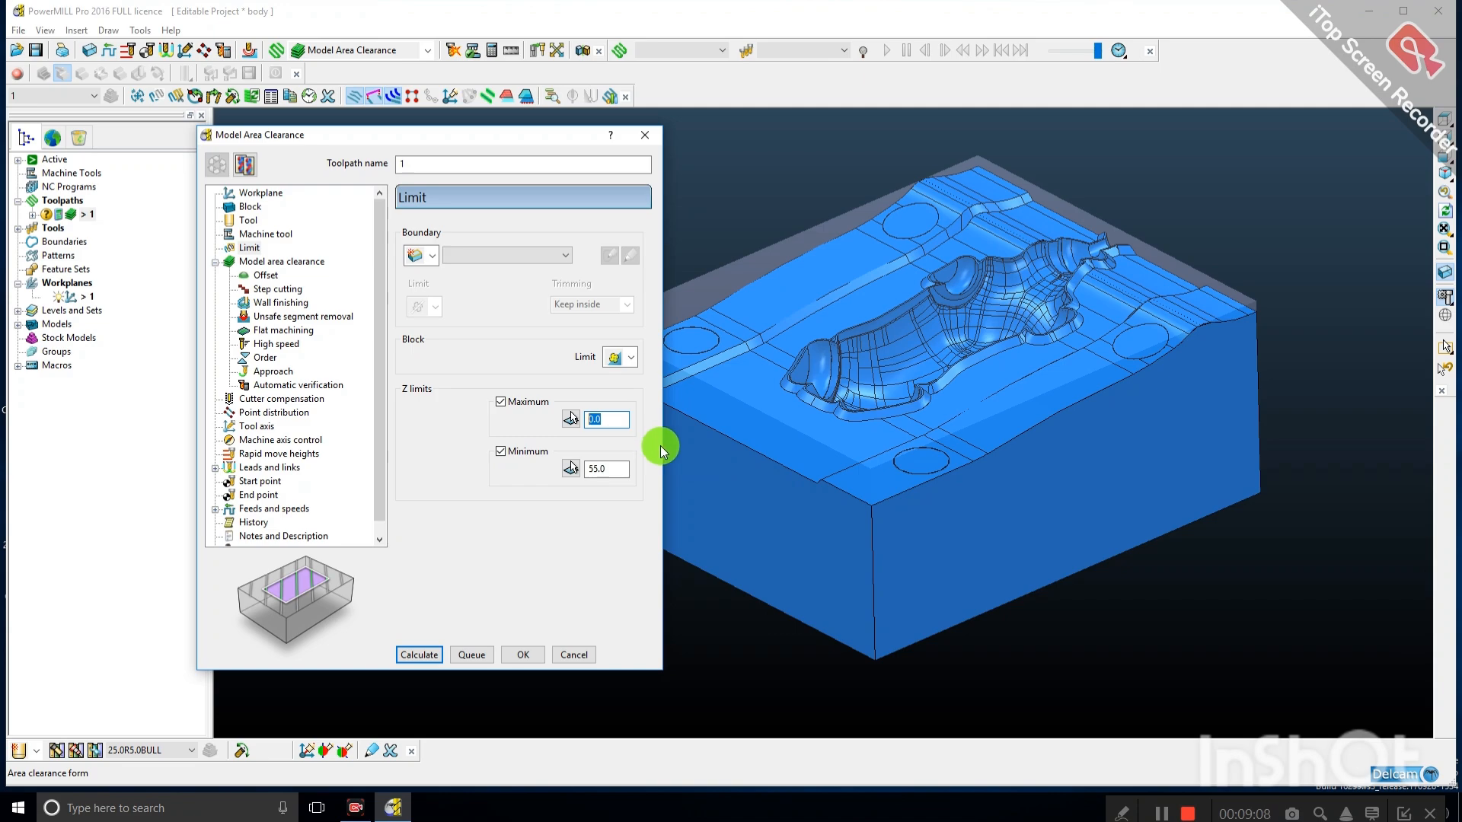
type("57")
left_click(614, 469)
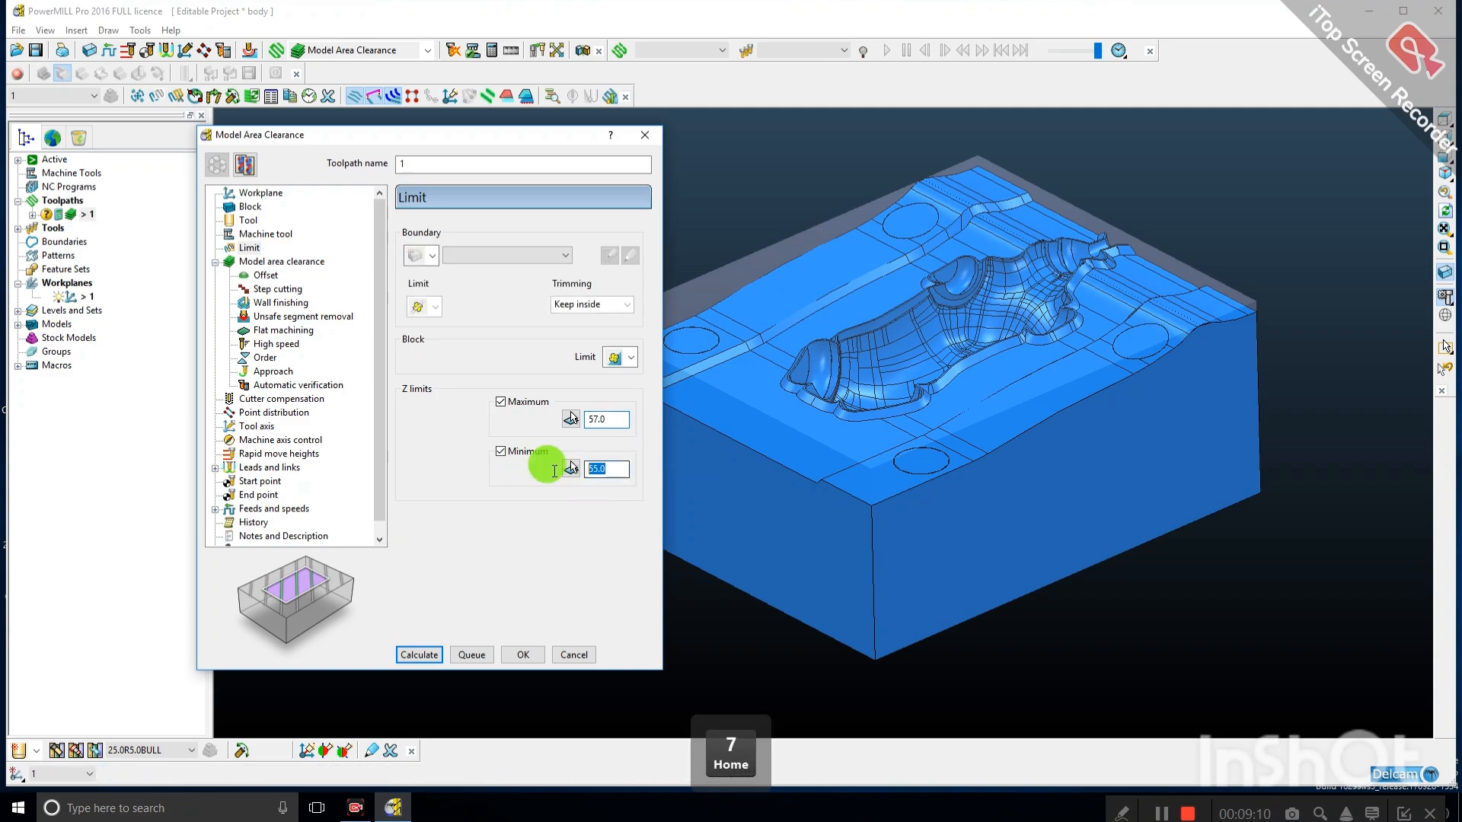
left_click(417, 652)
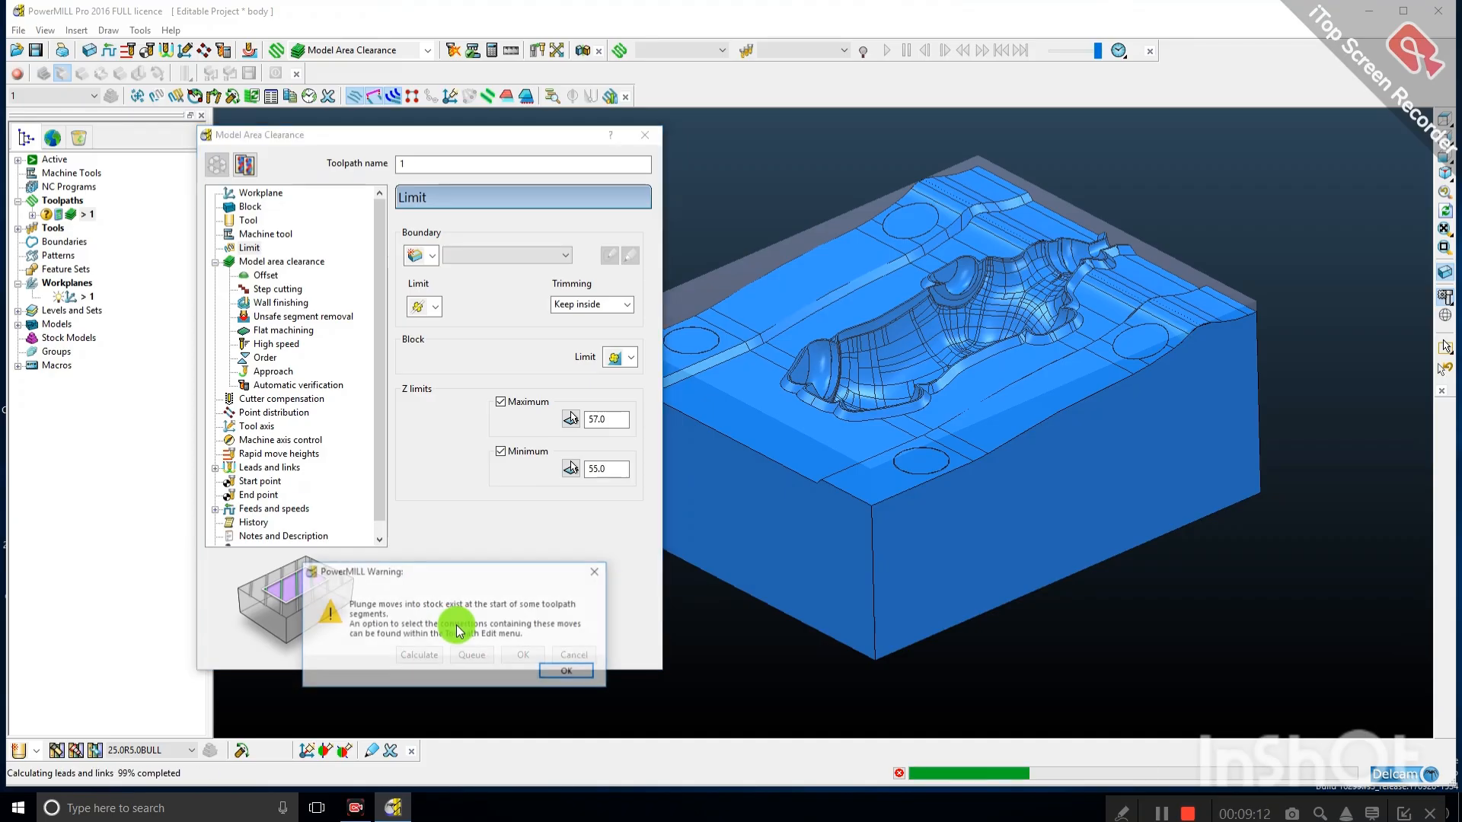
left_click(547, 673)
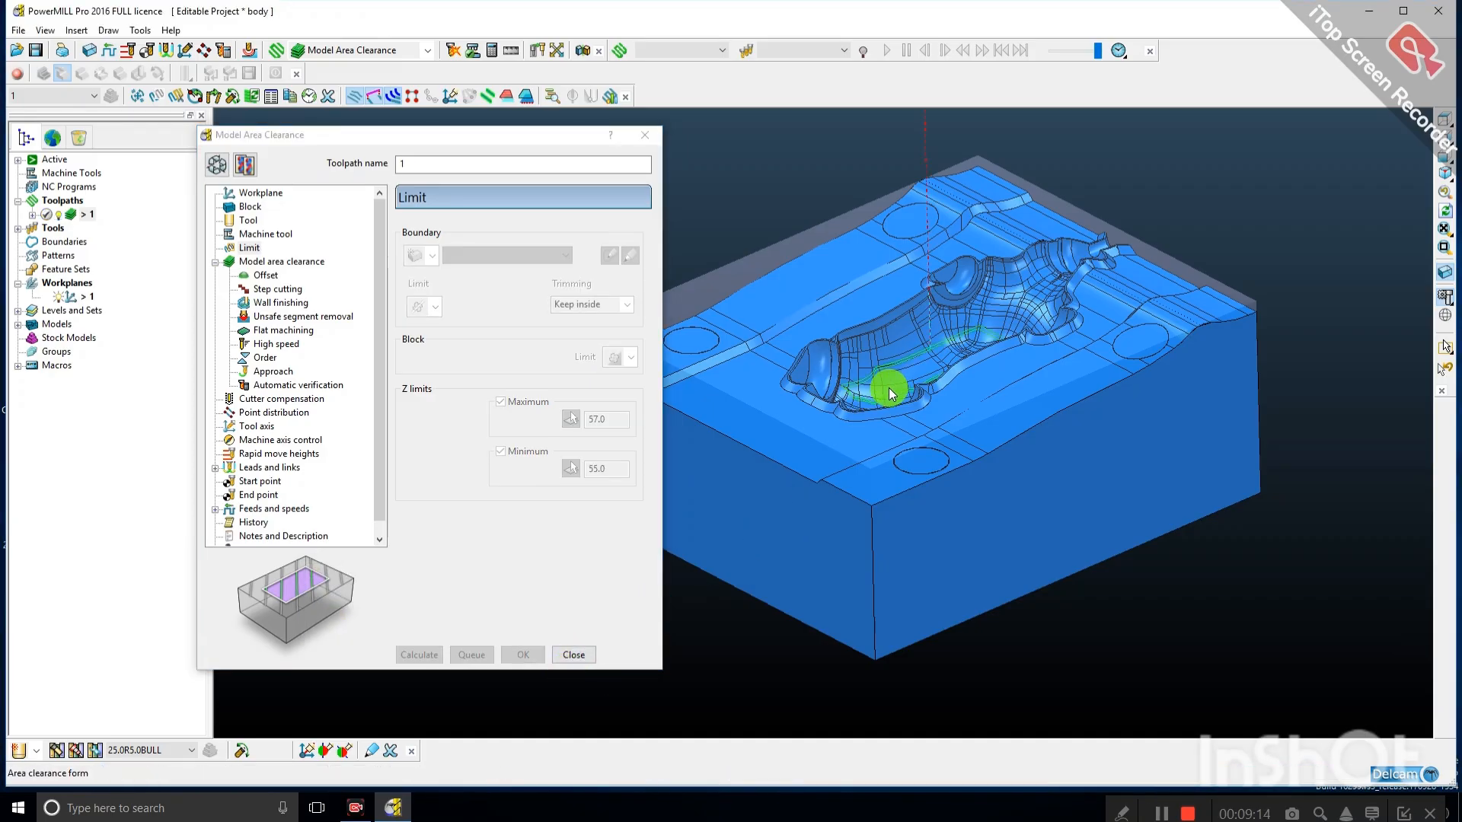
Check the narrow band of passes in the cavity, then make toolpath 1 editable and disable both Z limits.
scroll(890, 383, "up", 2)
scroll(843, 377, "up", 2)
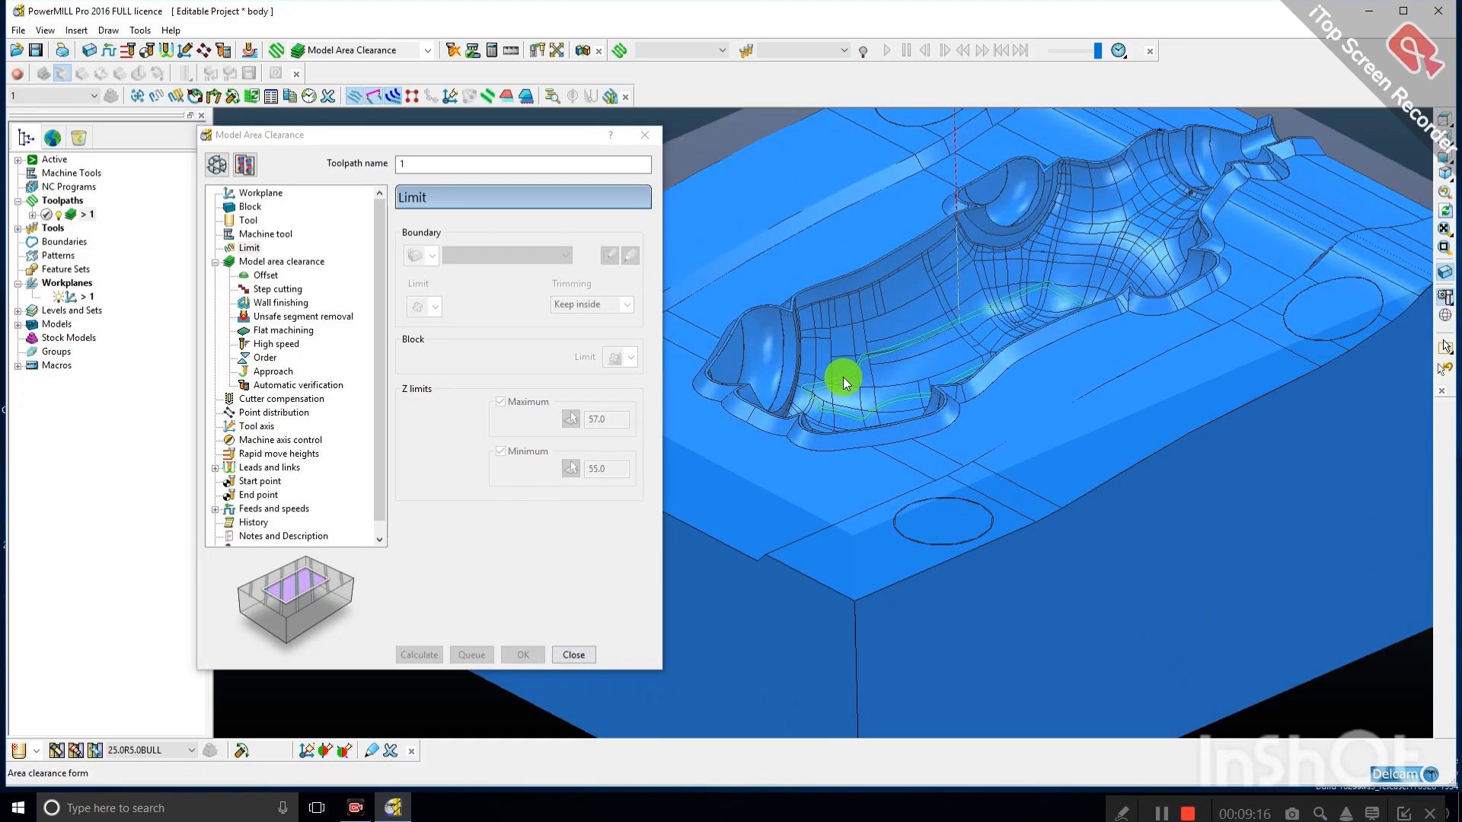
scroll(843, 376, "up", 1)
scroll(842, 379, "down", 3)
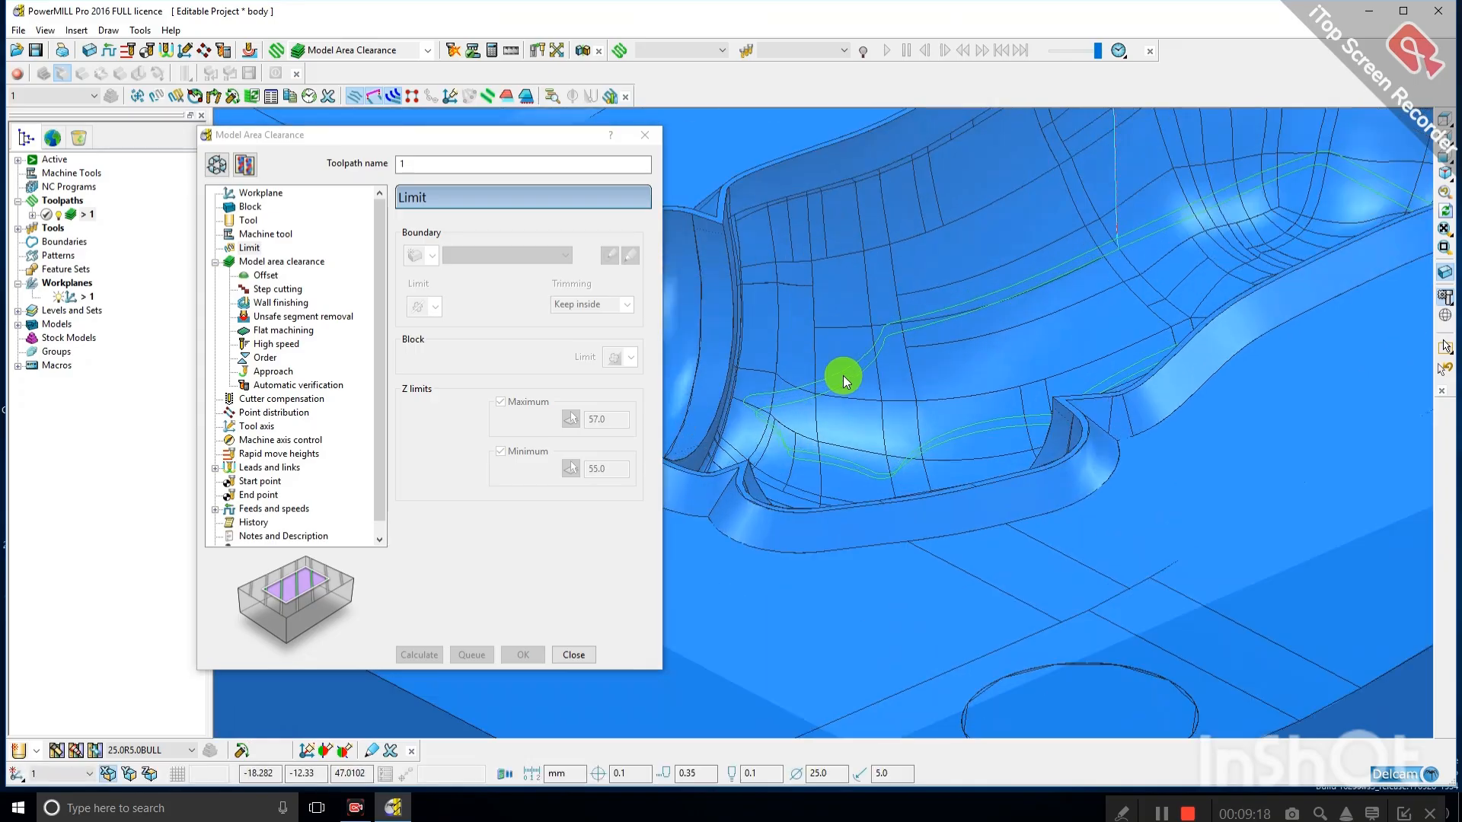
scroll(841, 379, "down", 2)
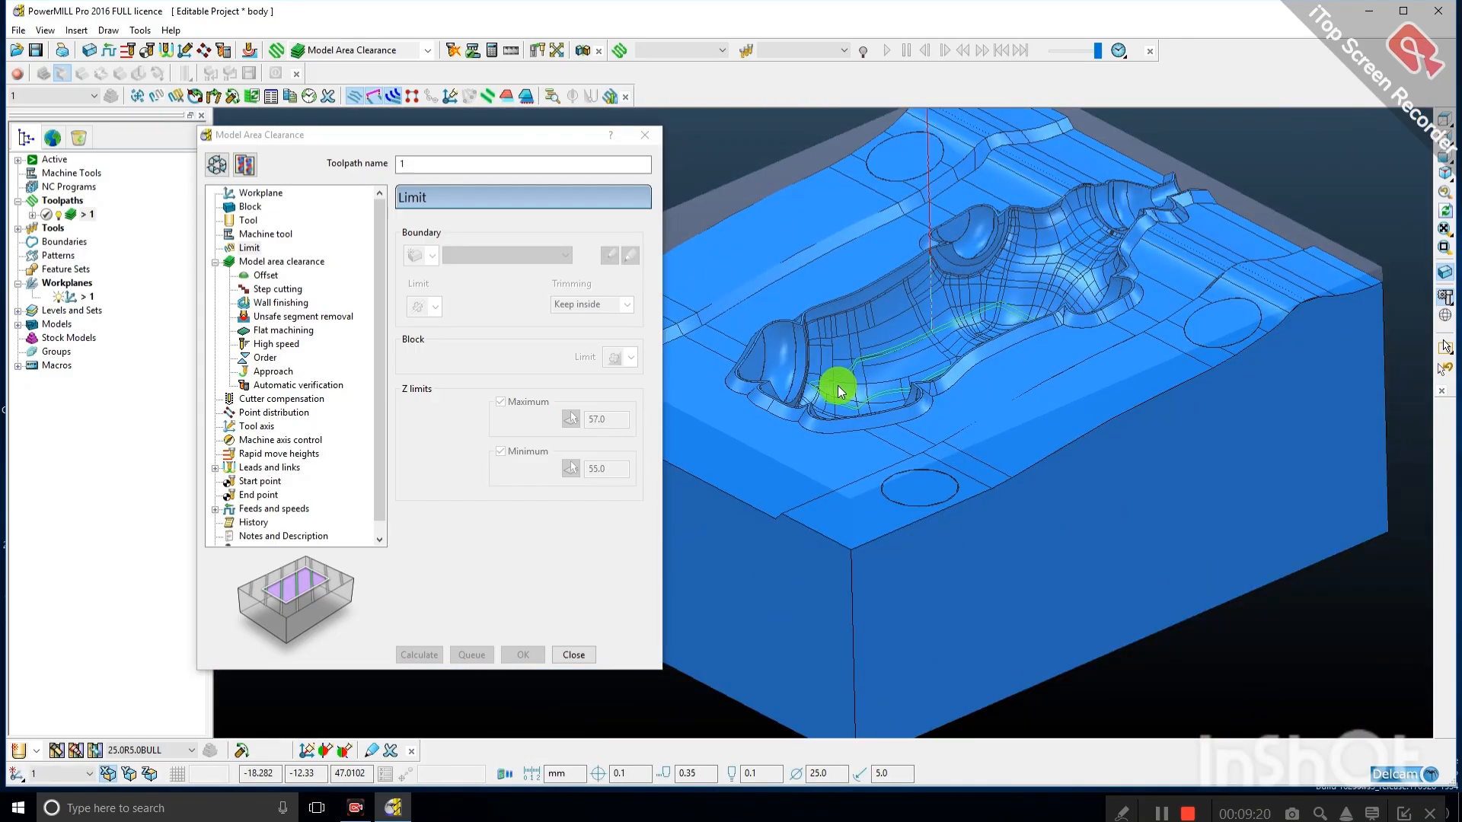
left_click(216, 164)
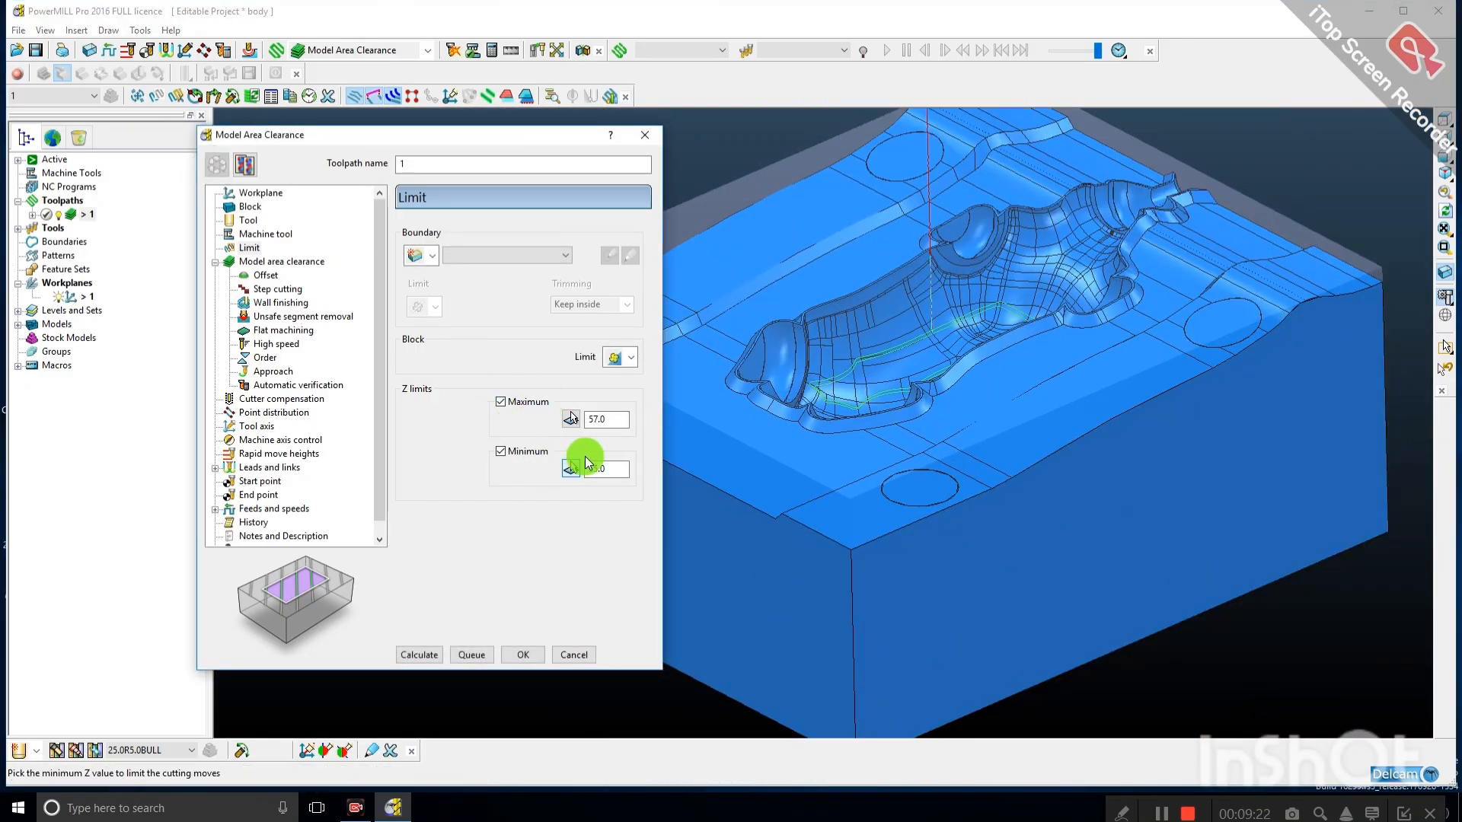
left_click(502, 404)
left_click(500, 451)
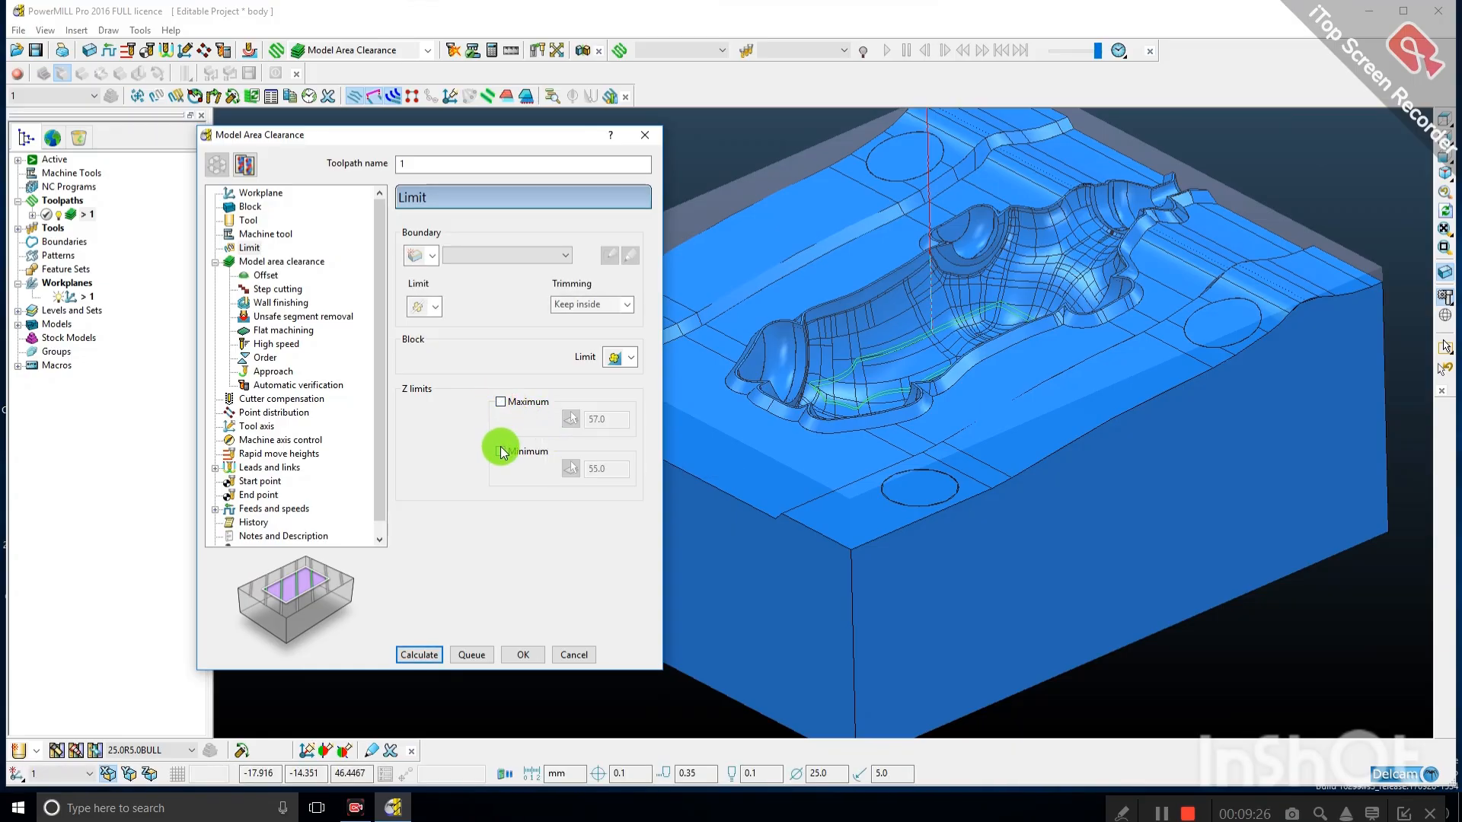
Change the Model Area Clearance style to Raster and recalculate toolpath 1.
left_click(263, 265)
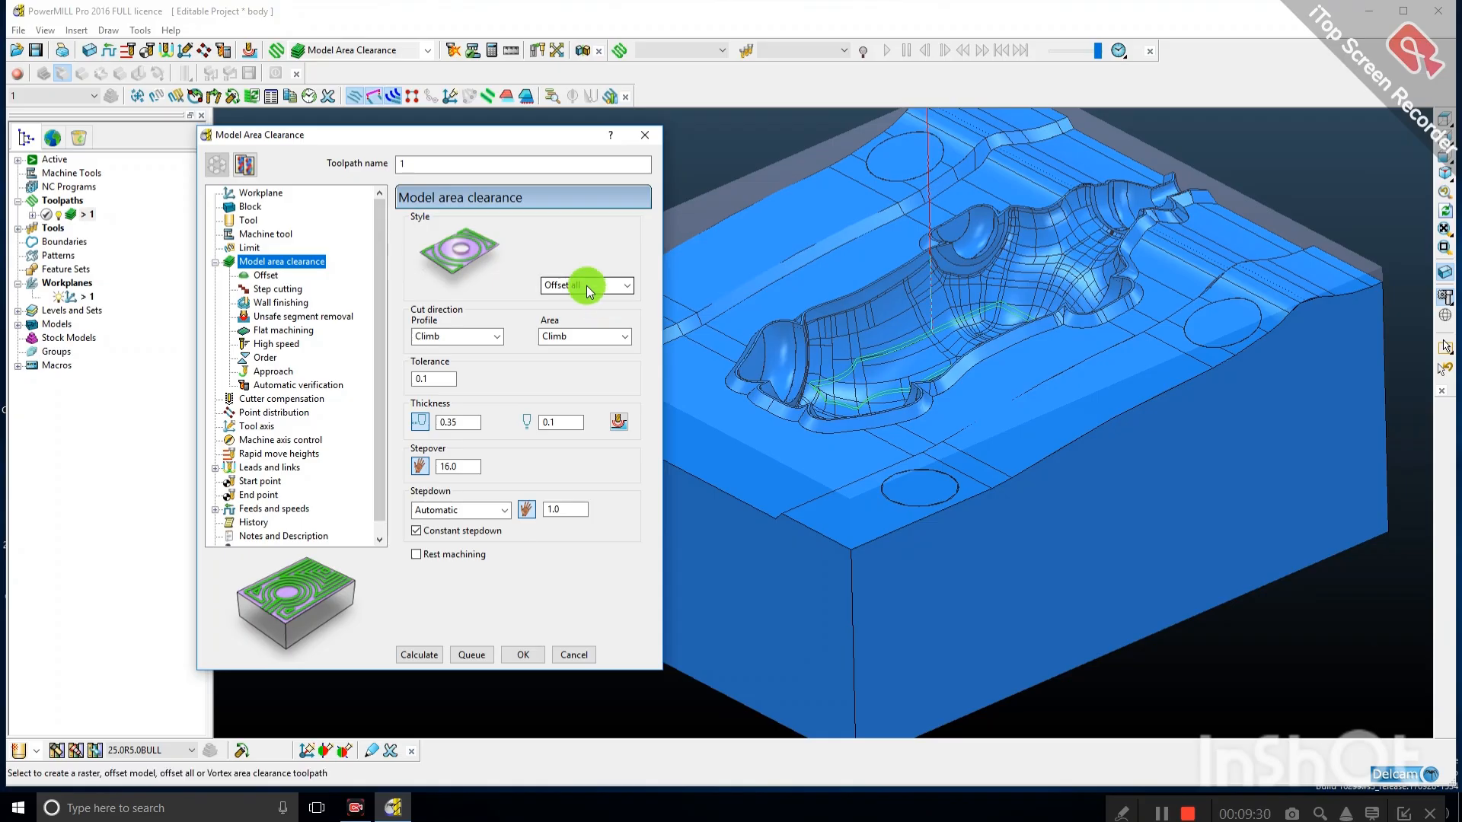
left_click(625, 286)
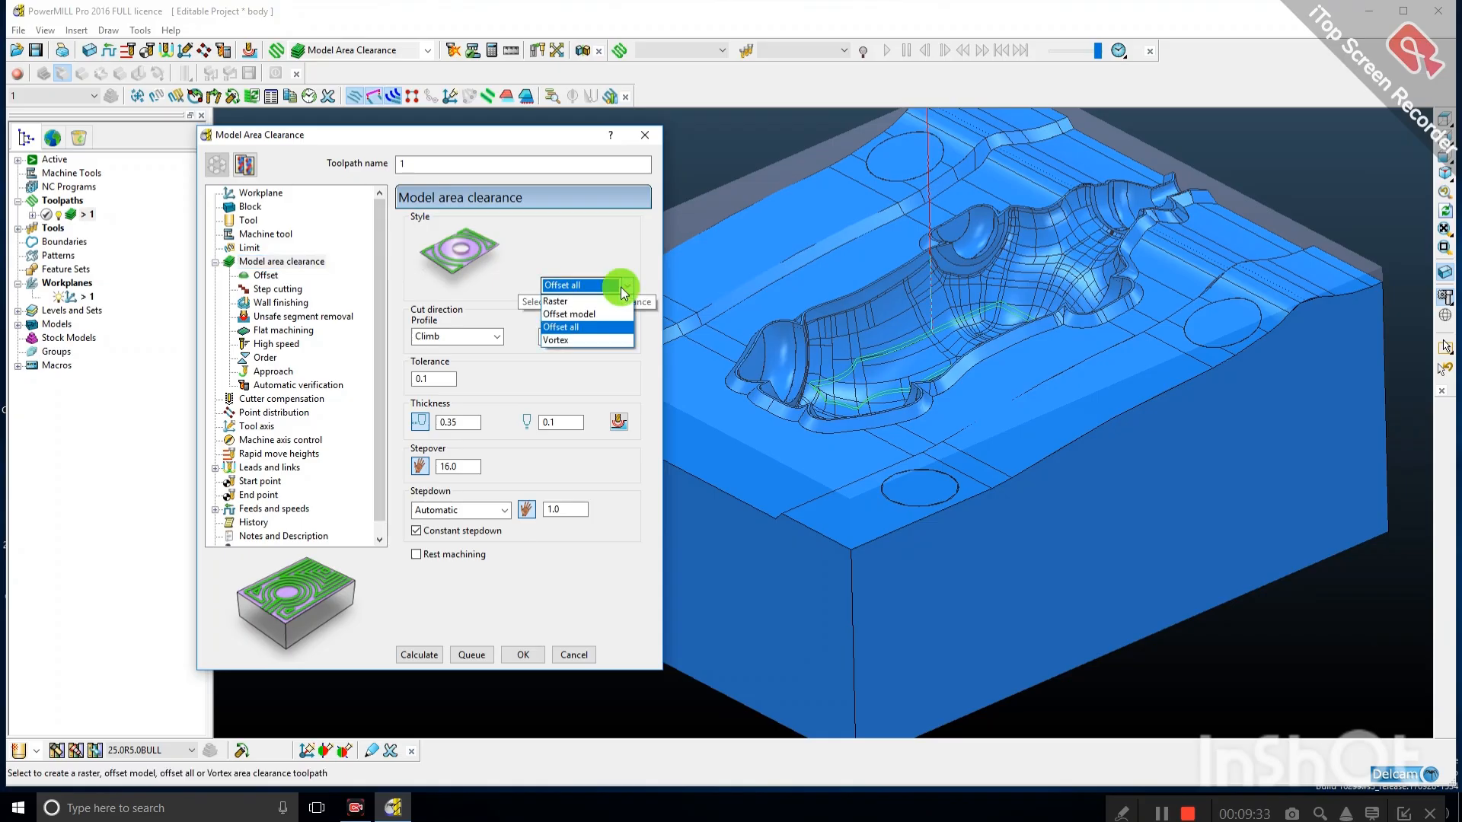
left_click(554, 301)
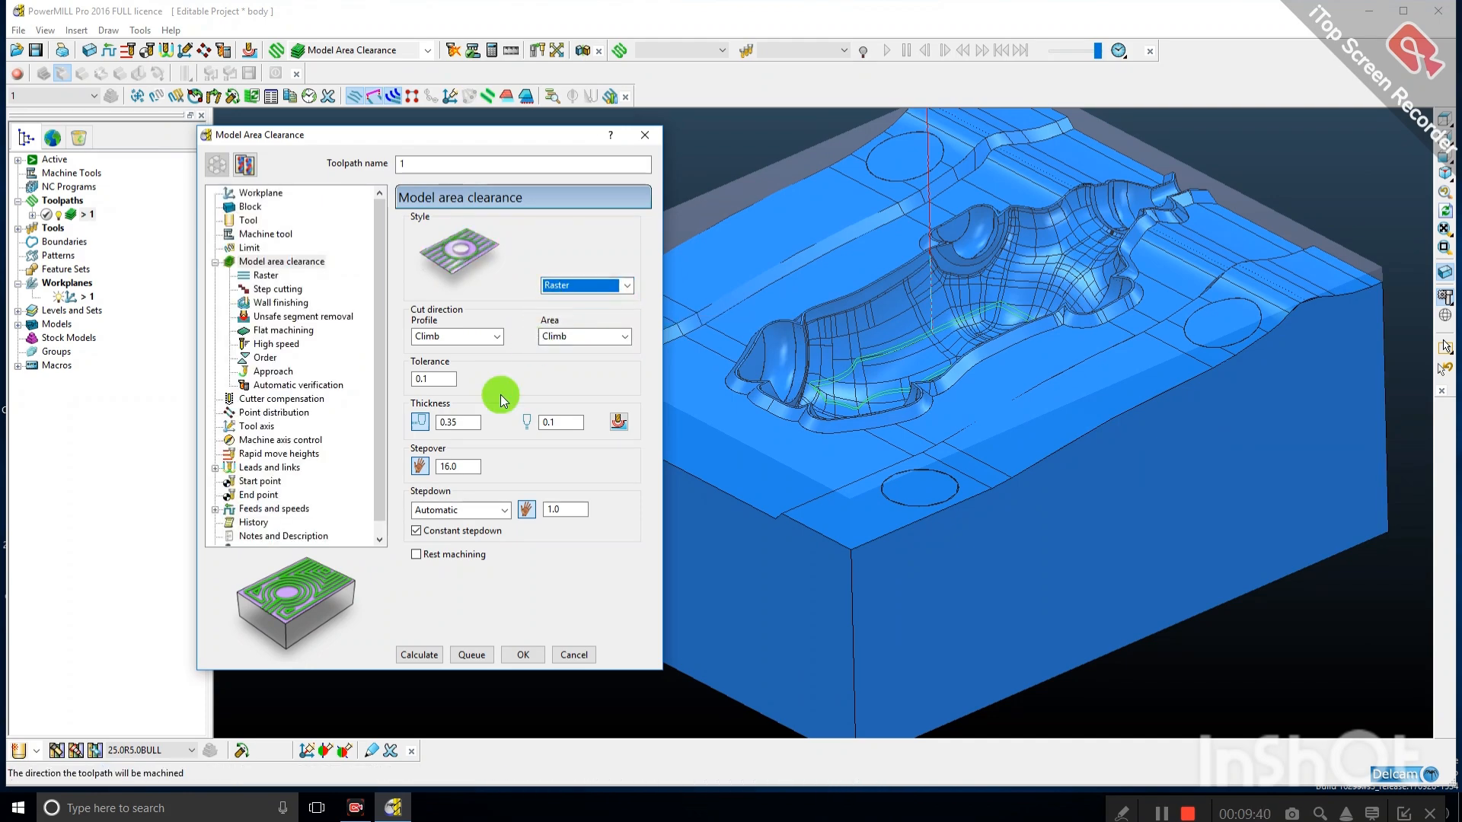
left_click(423, 655)
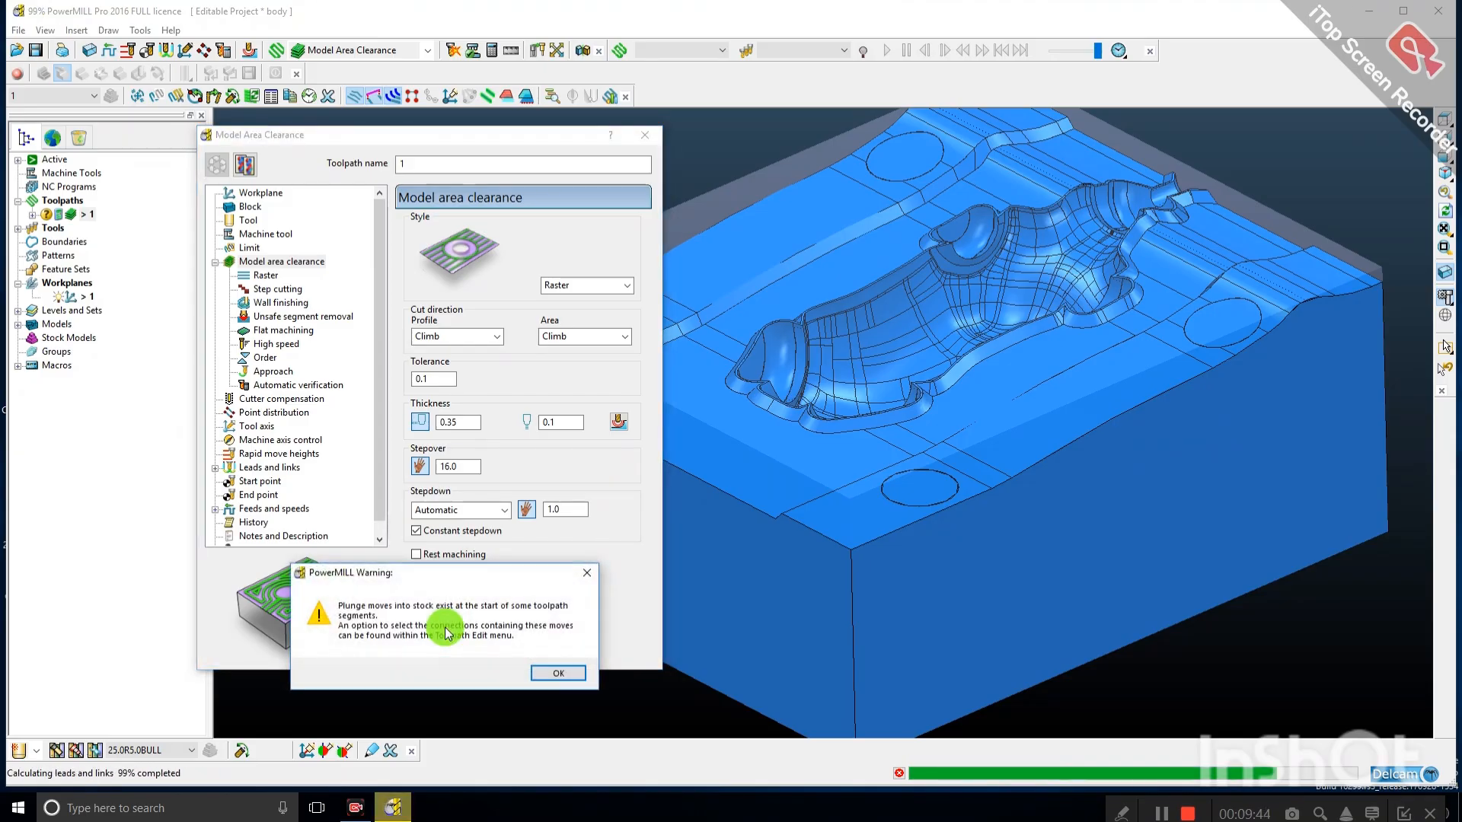
left_click(558, 674)
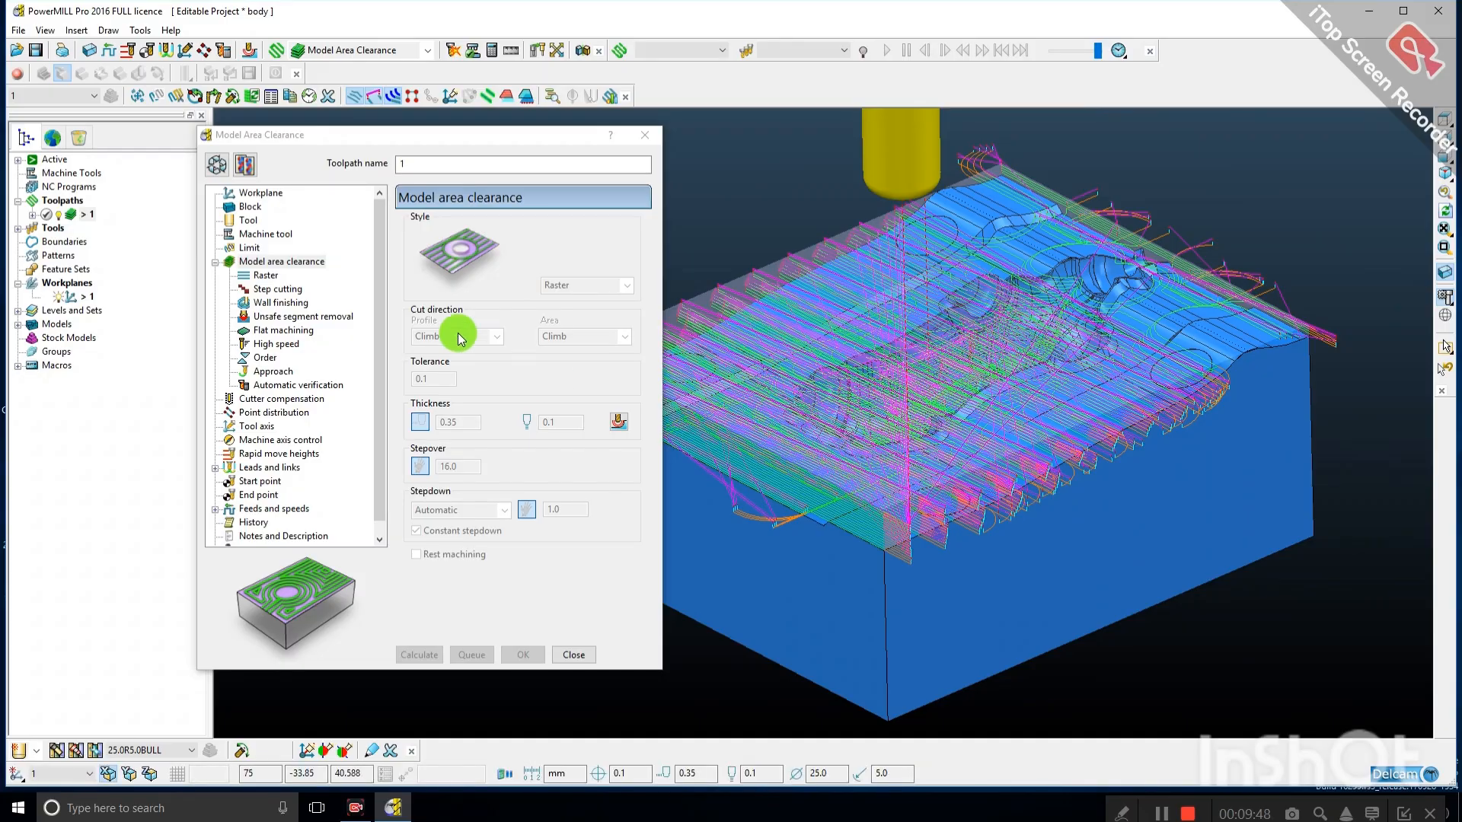
Make toolpath 1 editable, set both the profile and area cut directions to Any, and recalculate it.
left_click(219, 167)
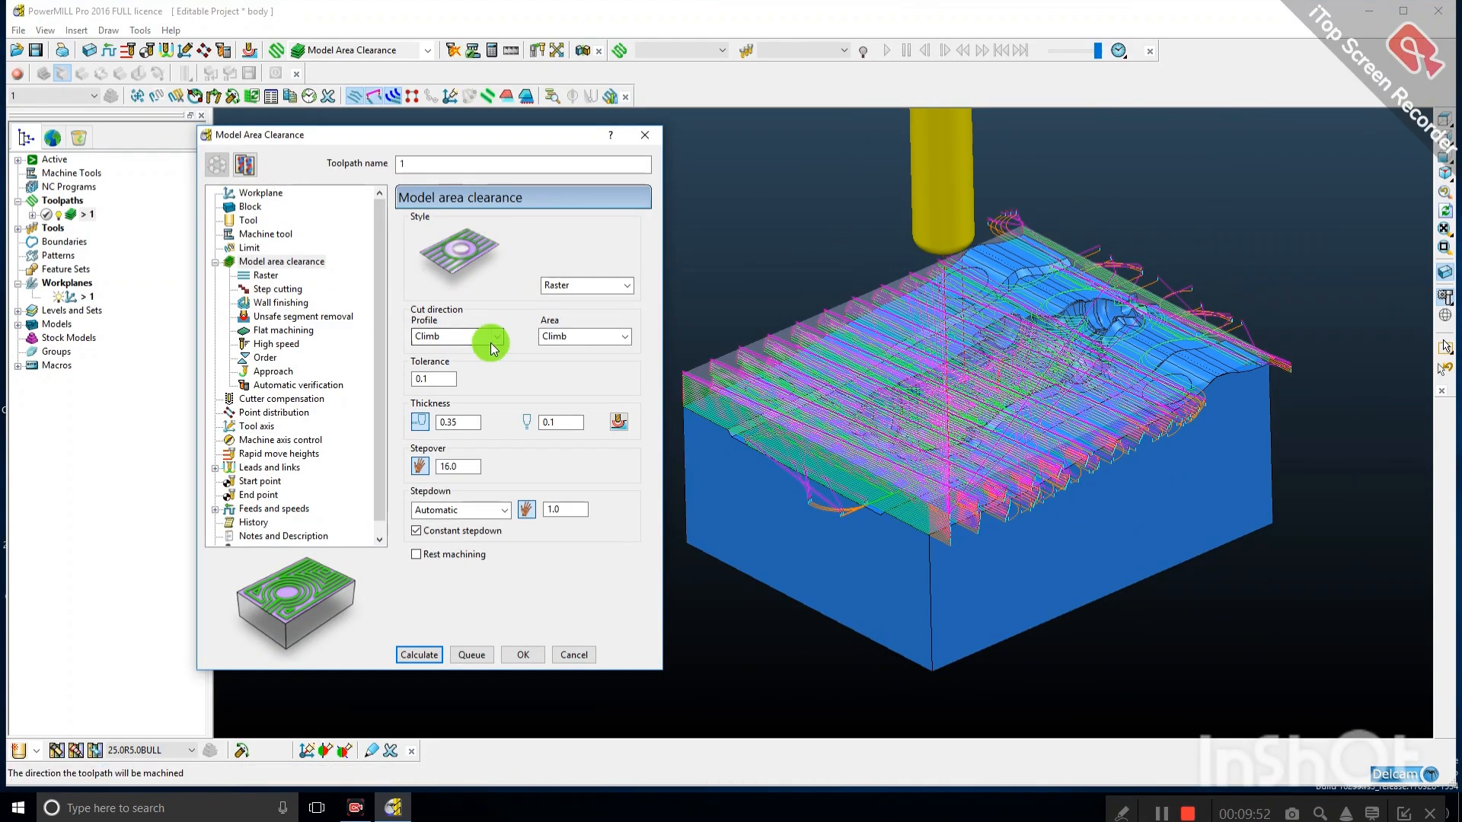
left_click(493, 337)
left_click(446, 374)
left_click(586, 337)
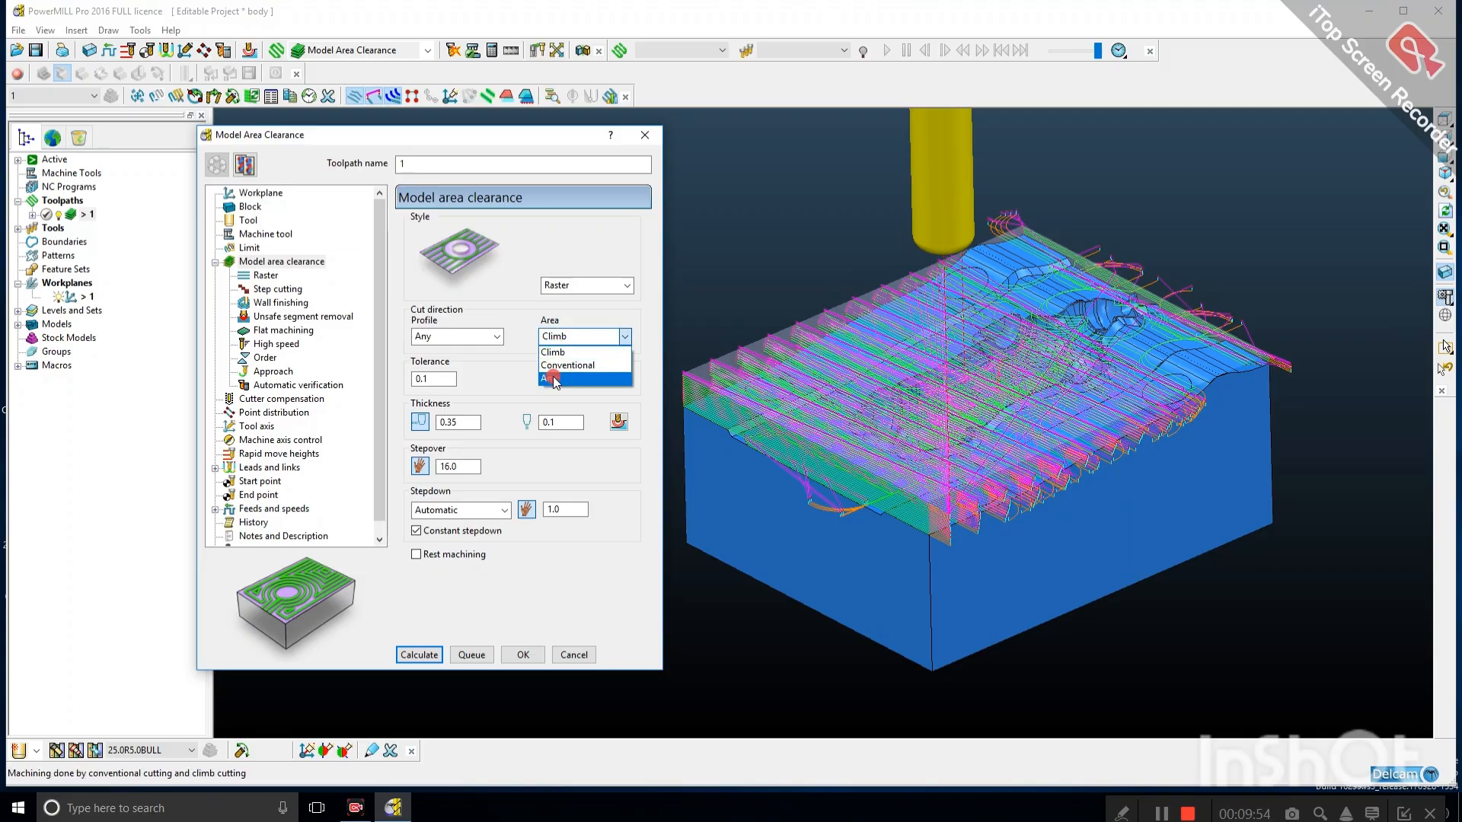
left_click(548, 374)
left_click(418, 655)
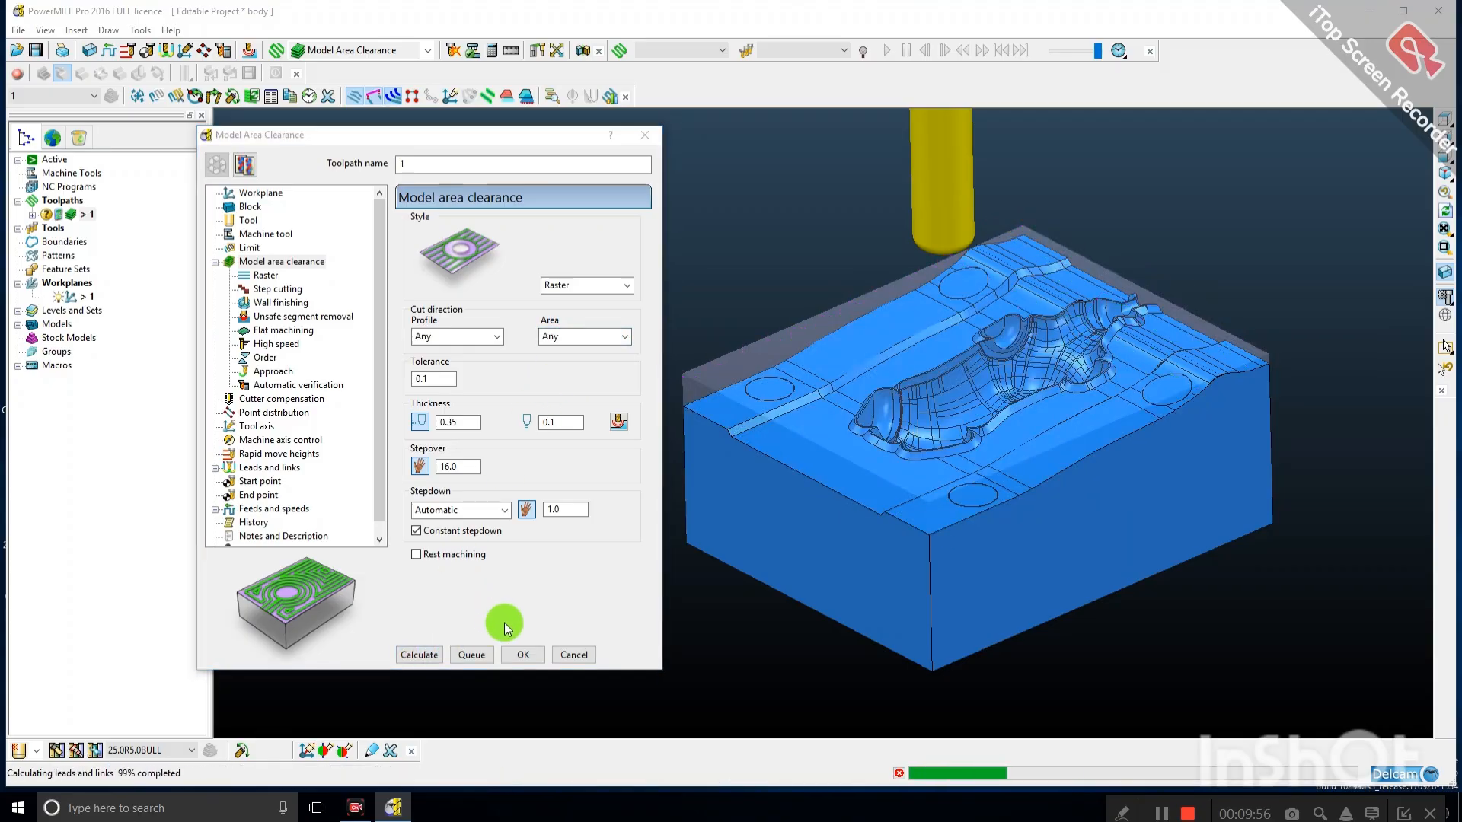
left_click(601, 669)
left_click(915, 514)
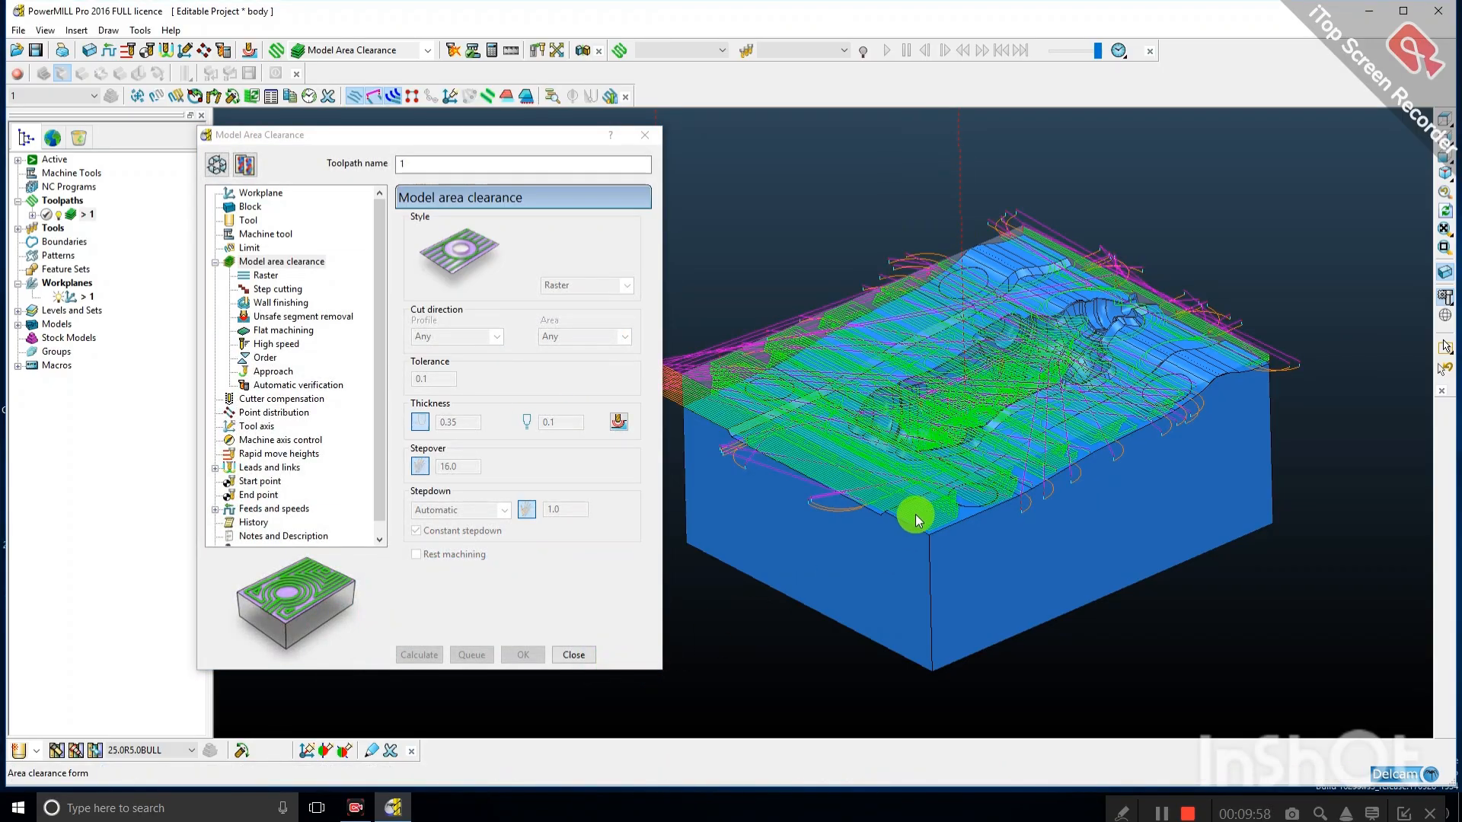
Examine the raster passes and link moves over the cavity from angled views and along the X axis.
scroll(858, 463, "down", 1)
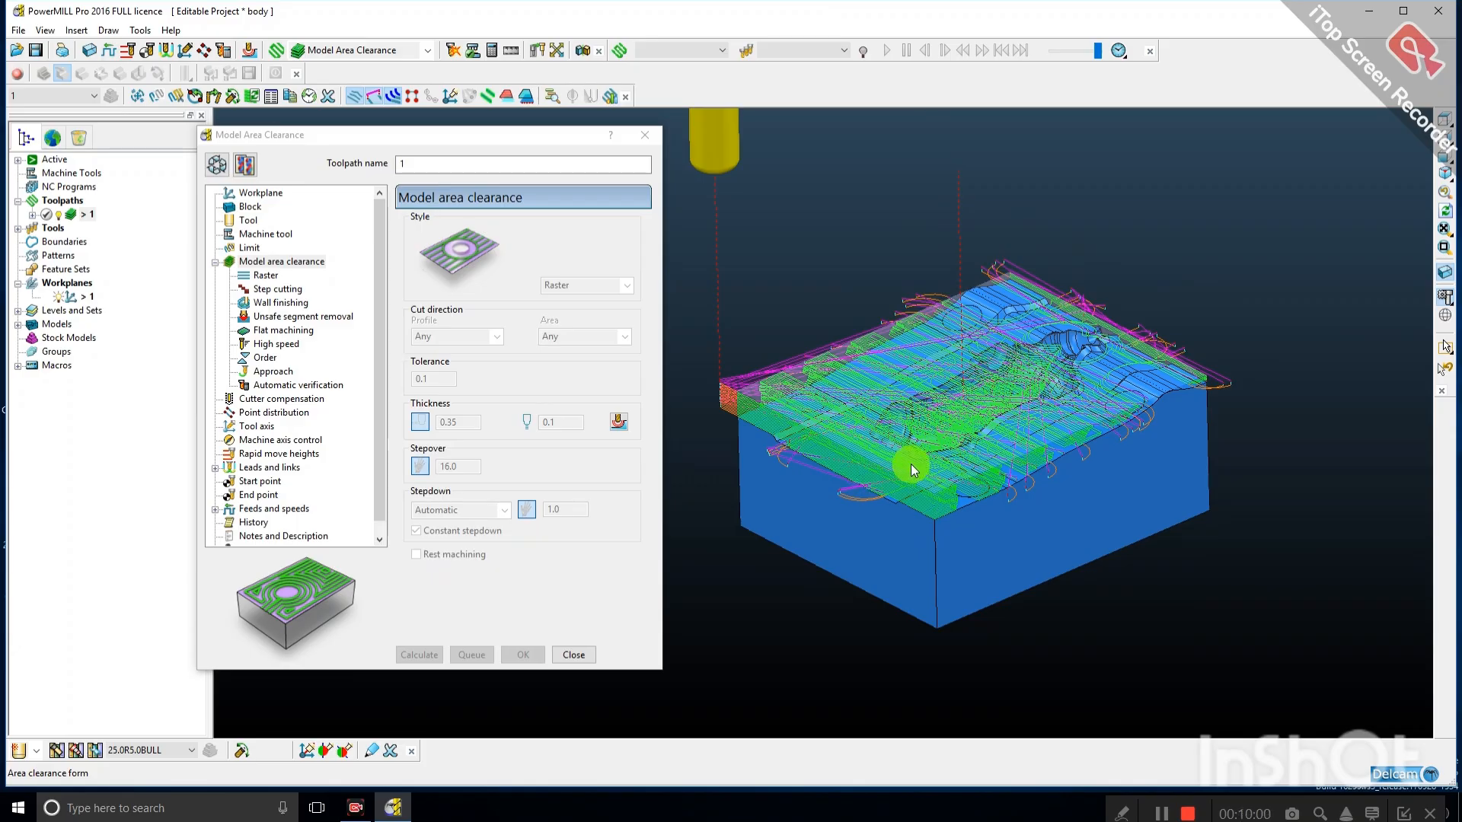
middle_click_drag(911, 464, 903, 451)
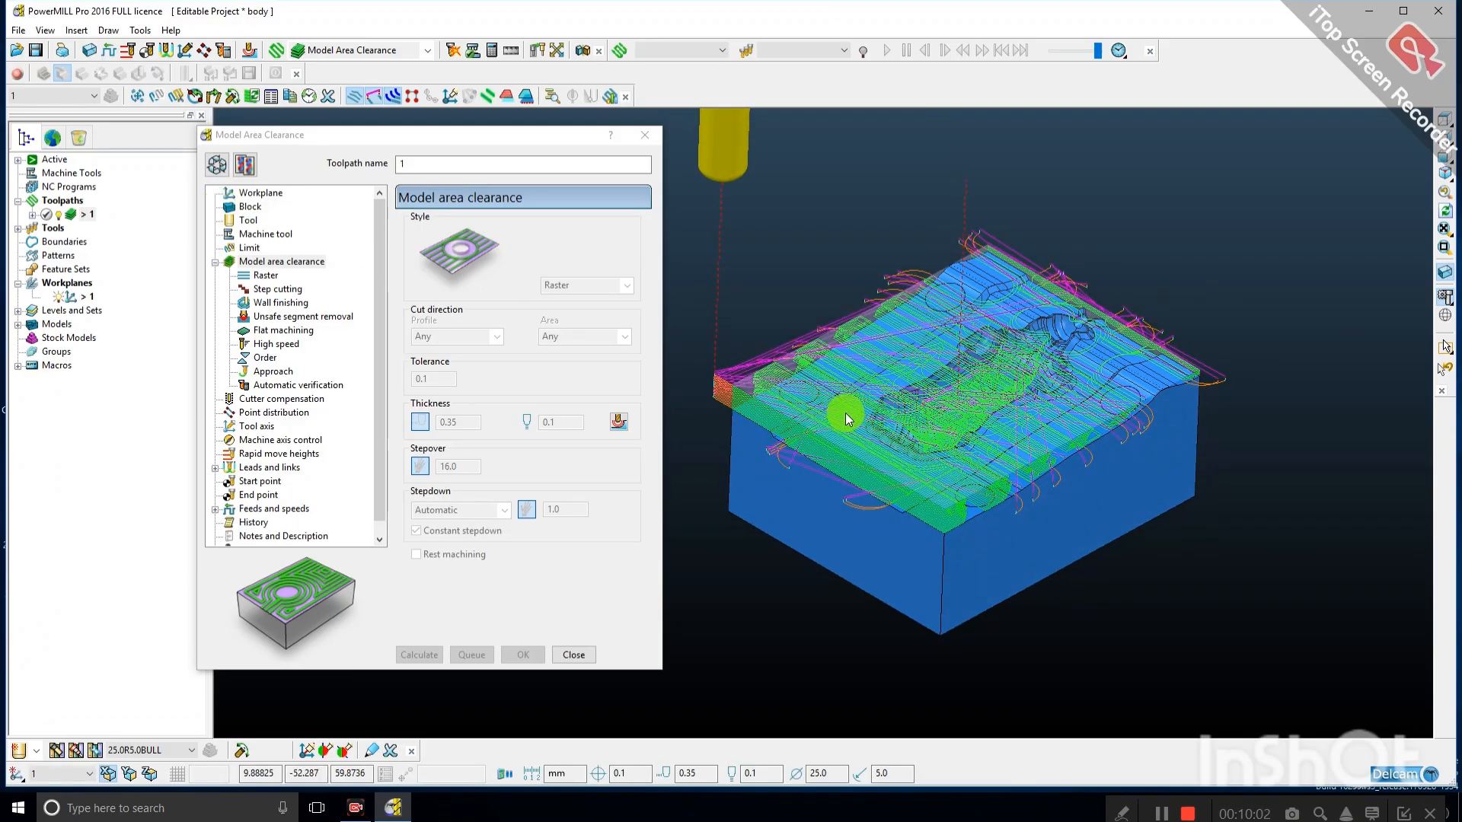
scroll(912, 424, "up", 1)
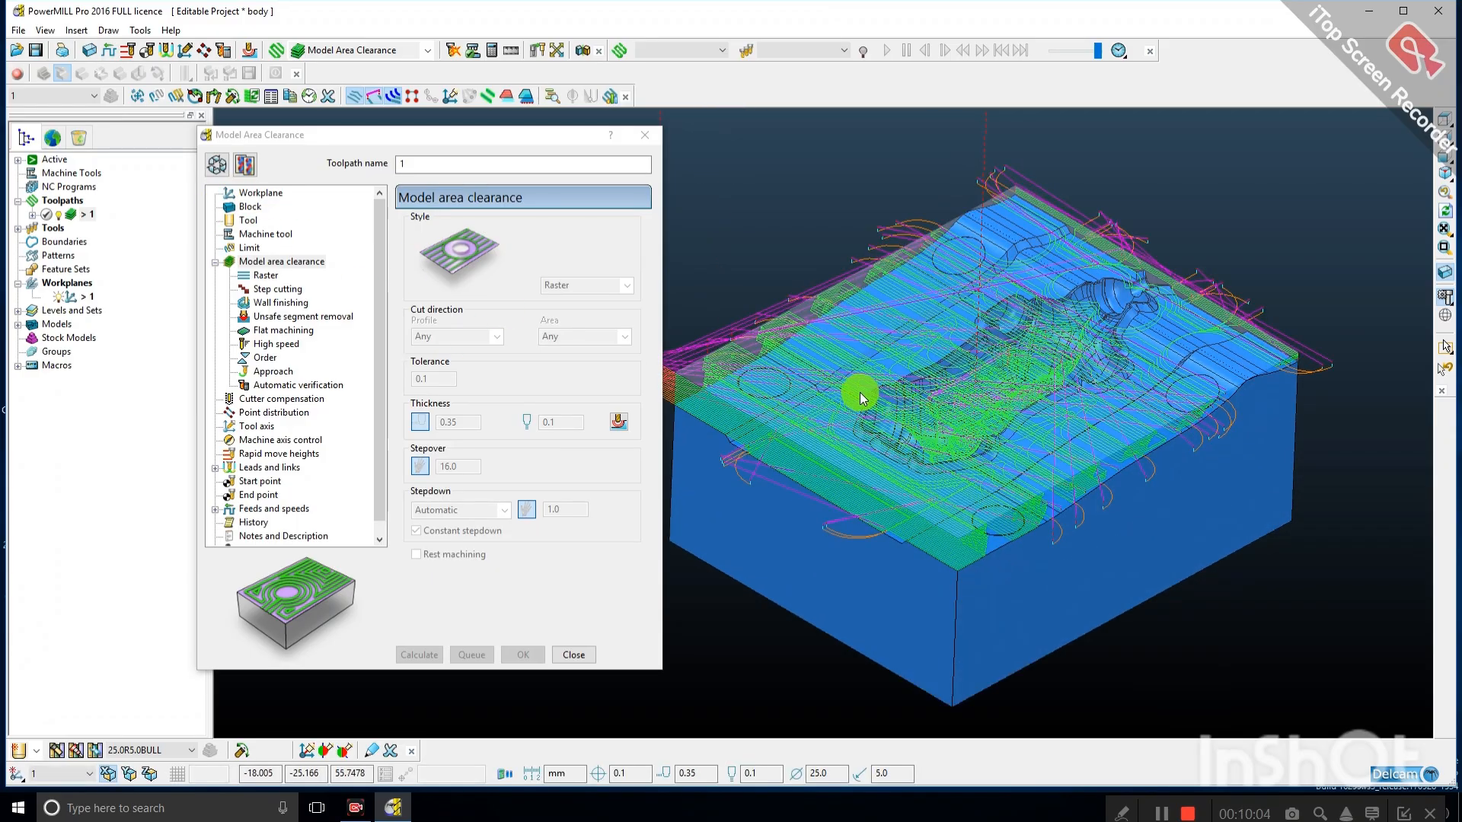
middle_click_drag(861, 391, 832, 380)
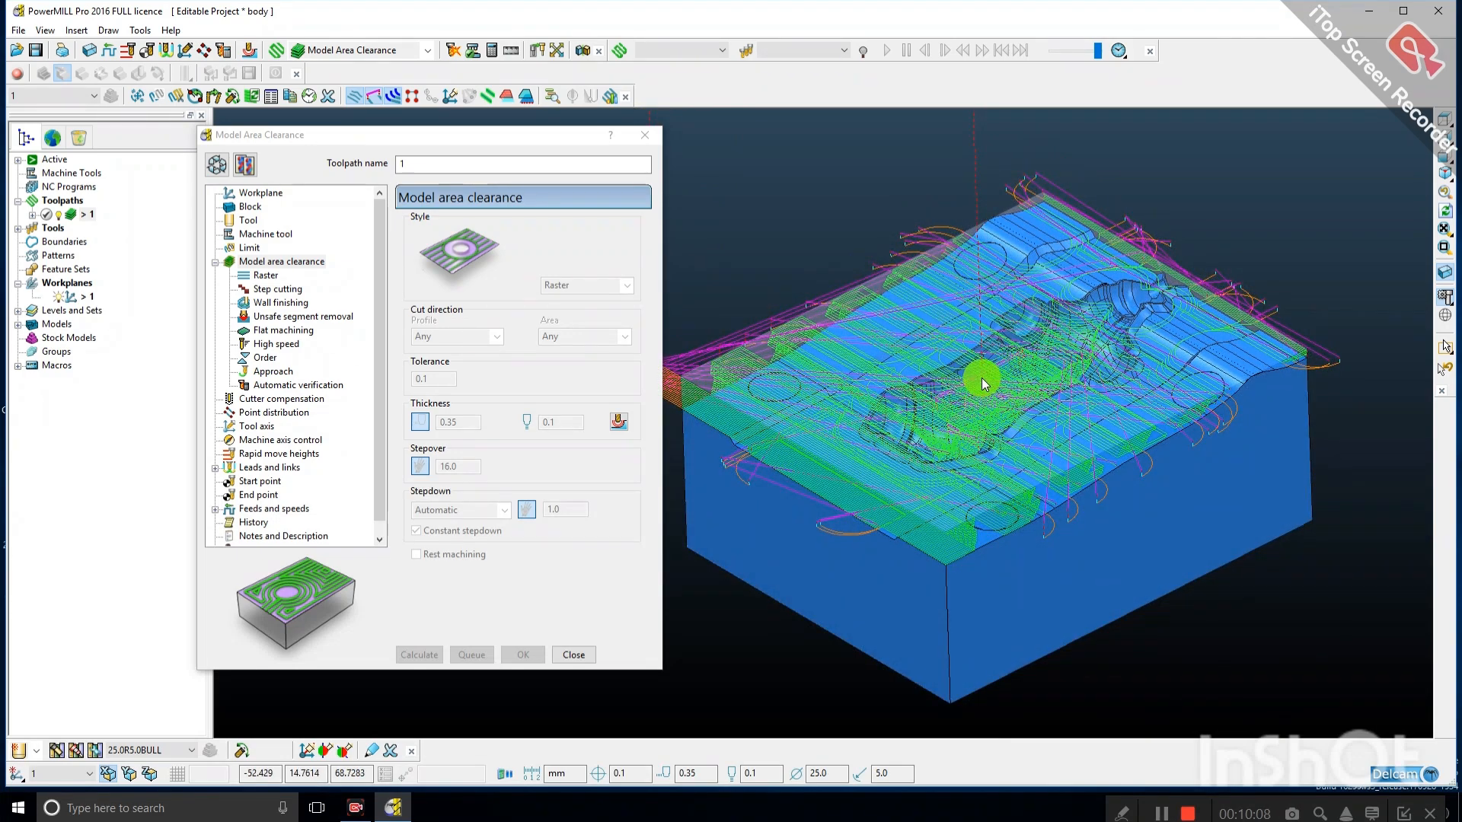
scroll(911, 372, "down", 1)
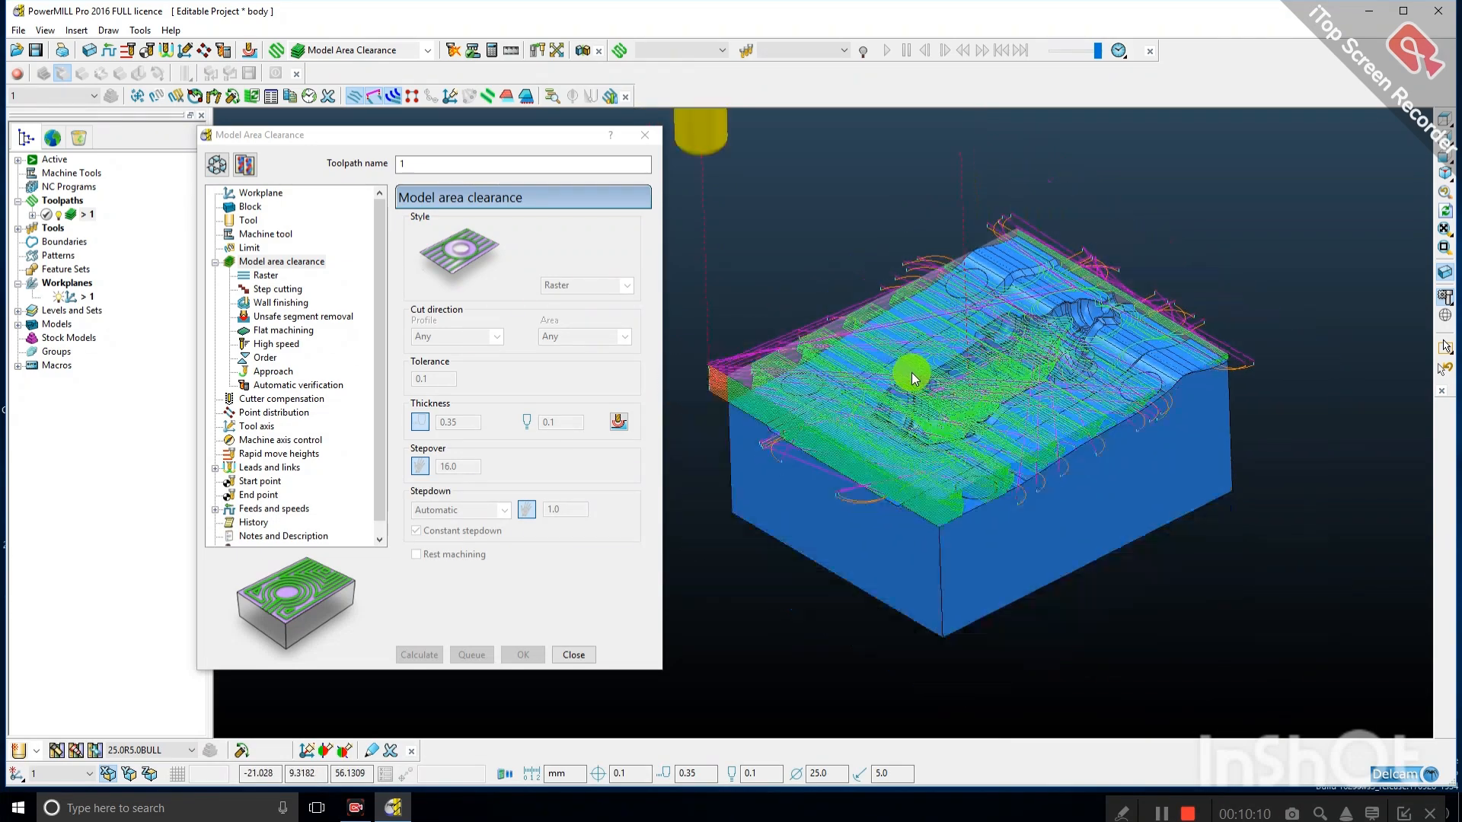
left_click(215, 163)
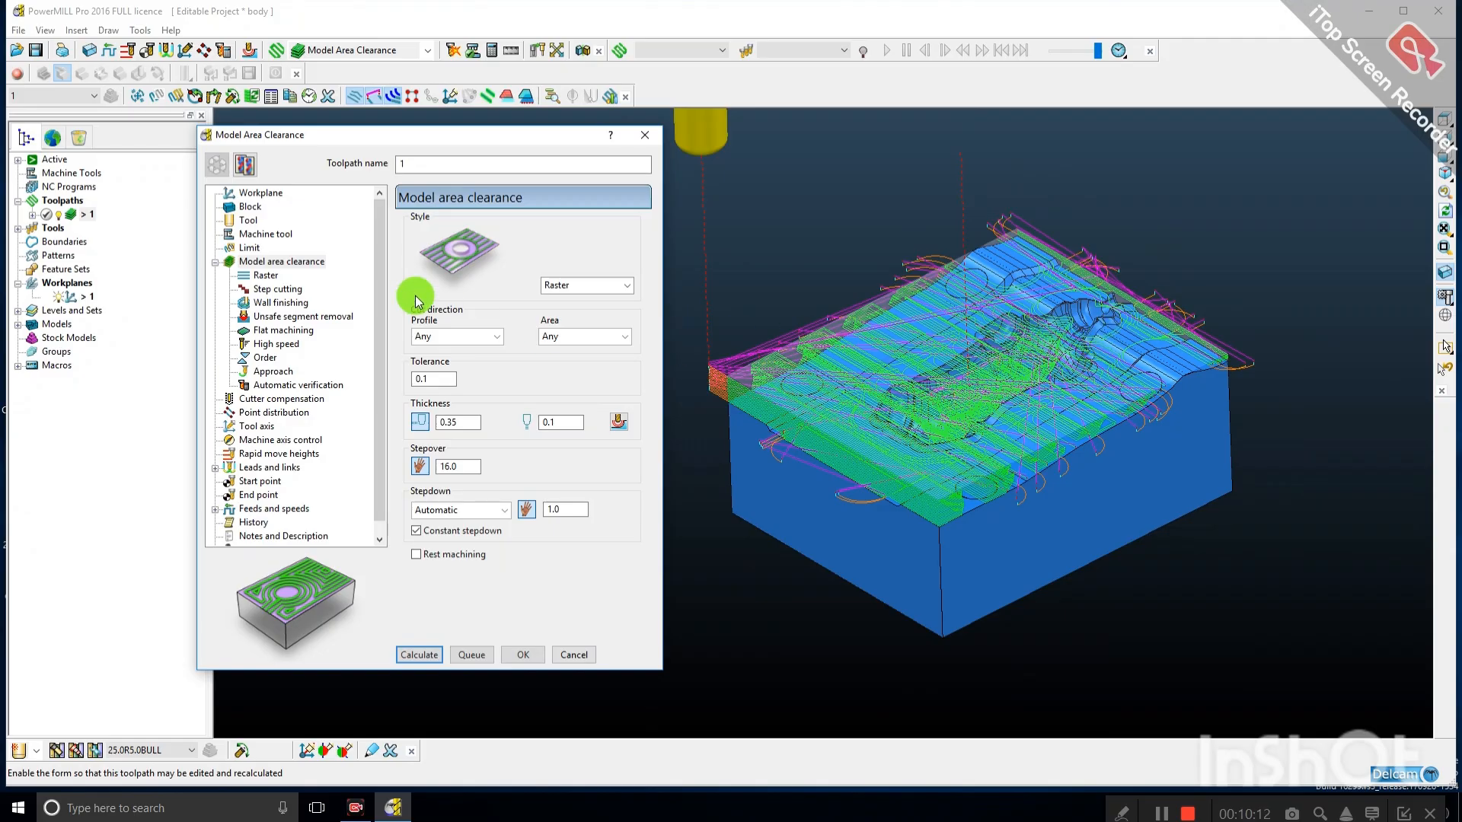
left_click(1443, 141)
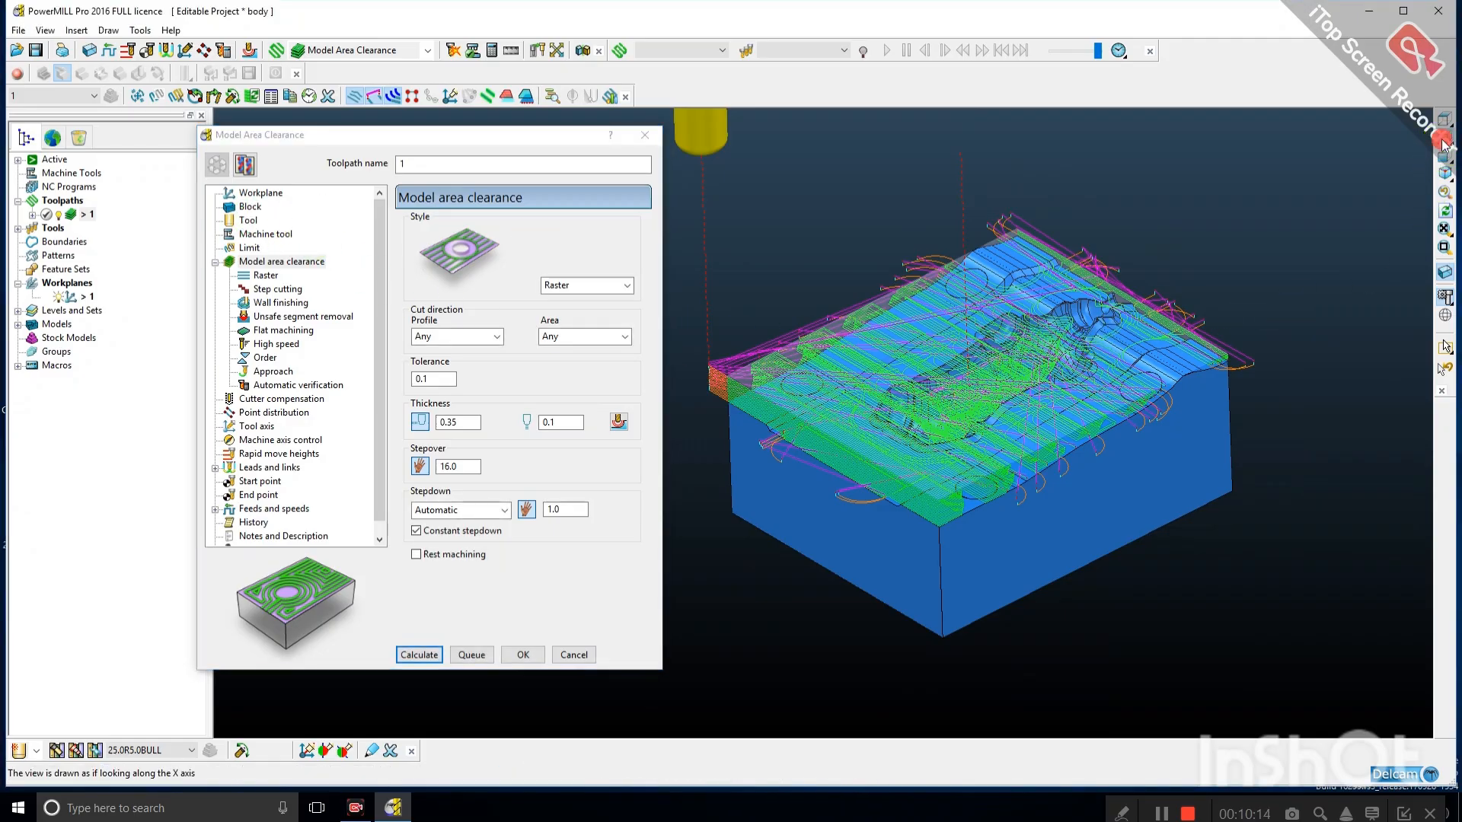
scroll(895, 403, "up", 3)
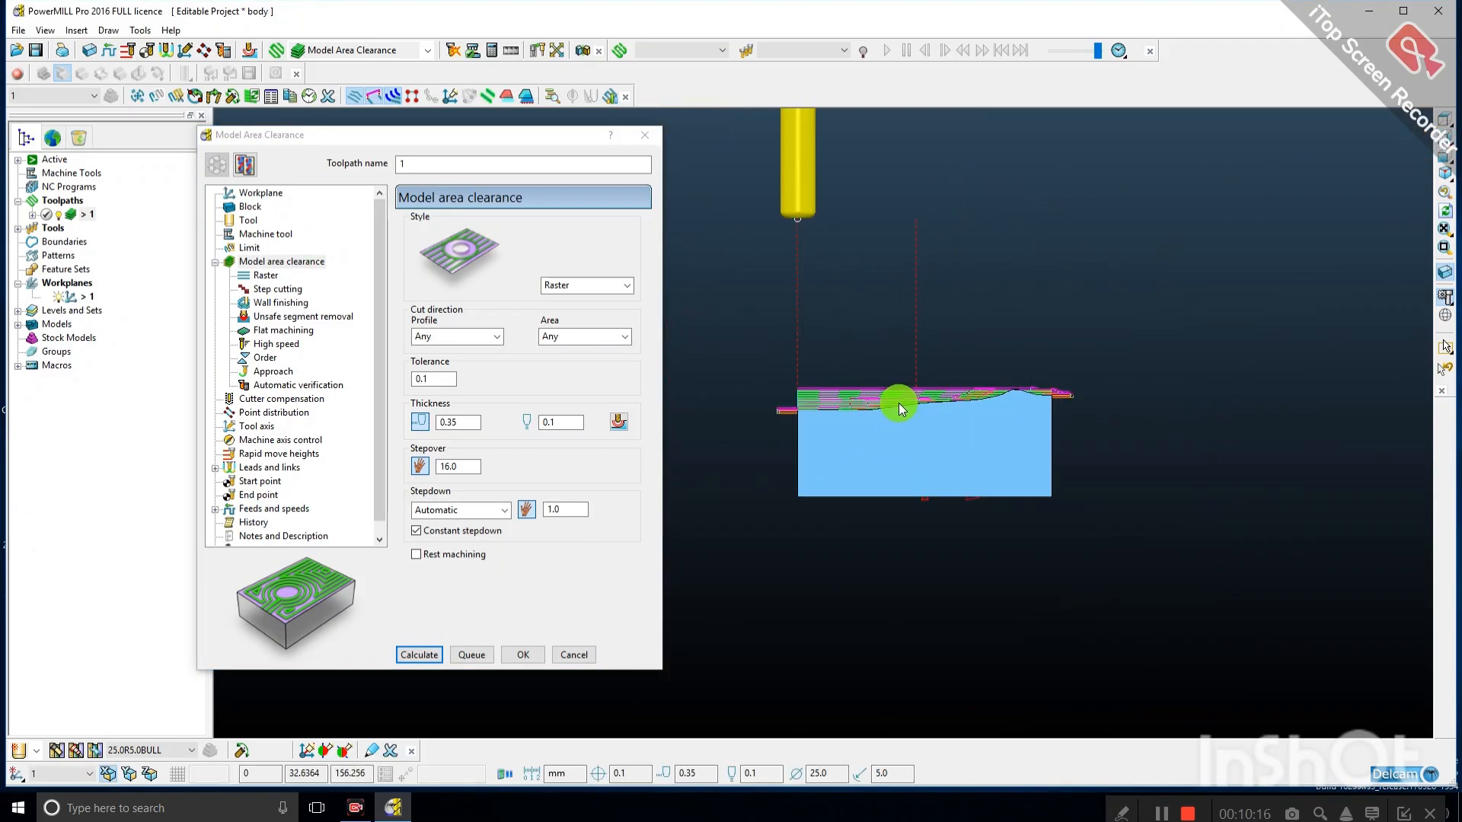
scroll(896, 401, "up", 2)
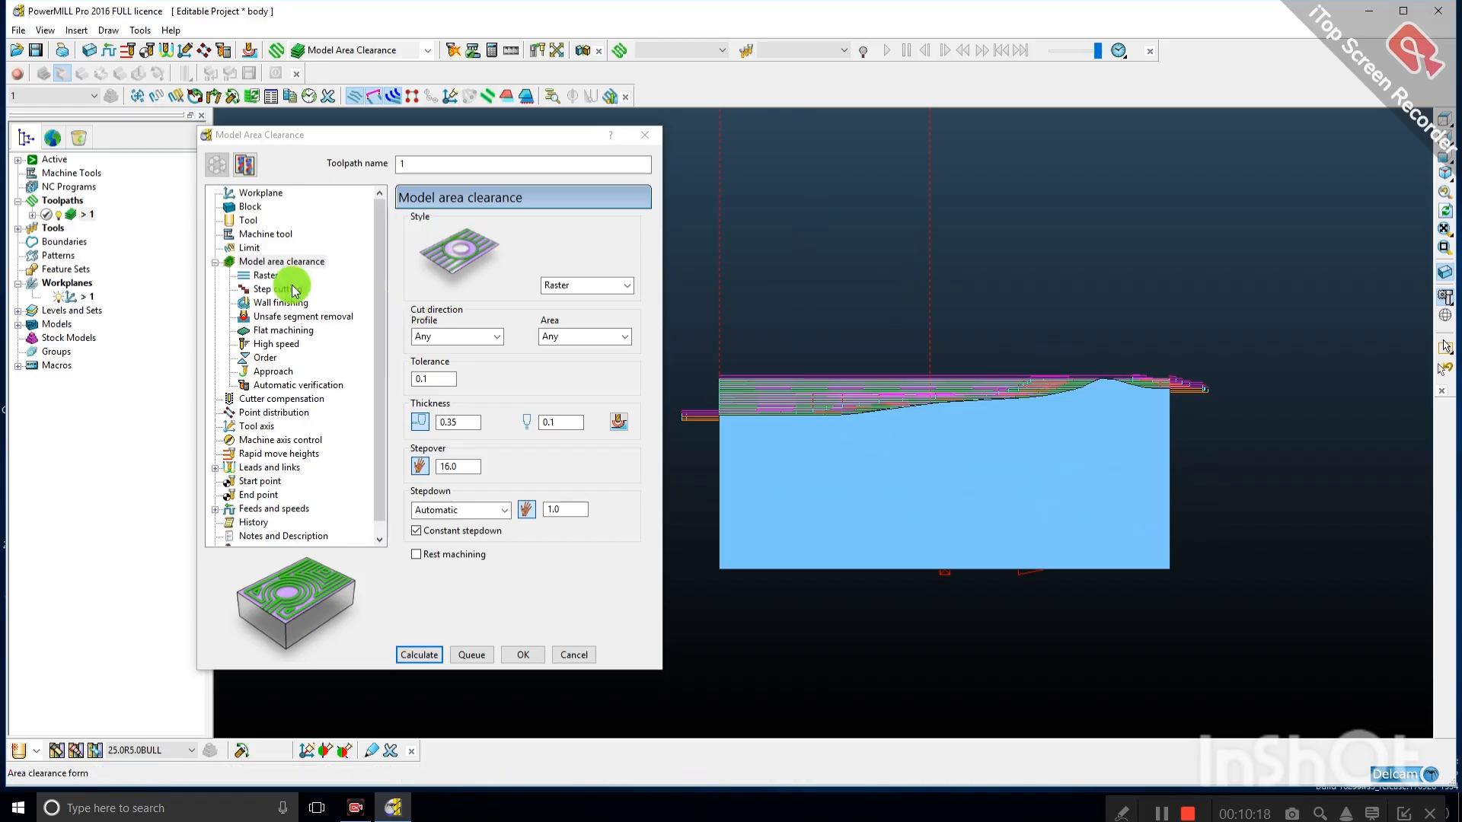
Reactivate toolpath 1 and reopen its Model Area Clearance settings for editing.
double_click(75, 217)
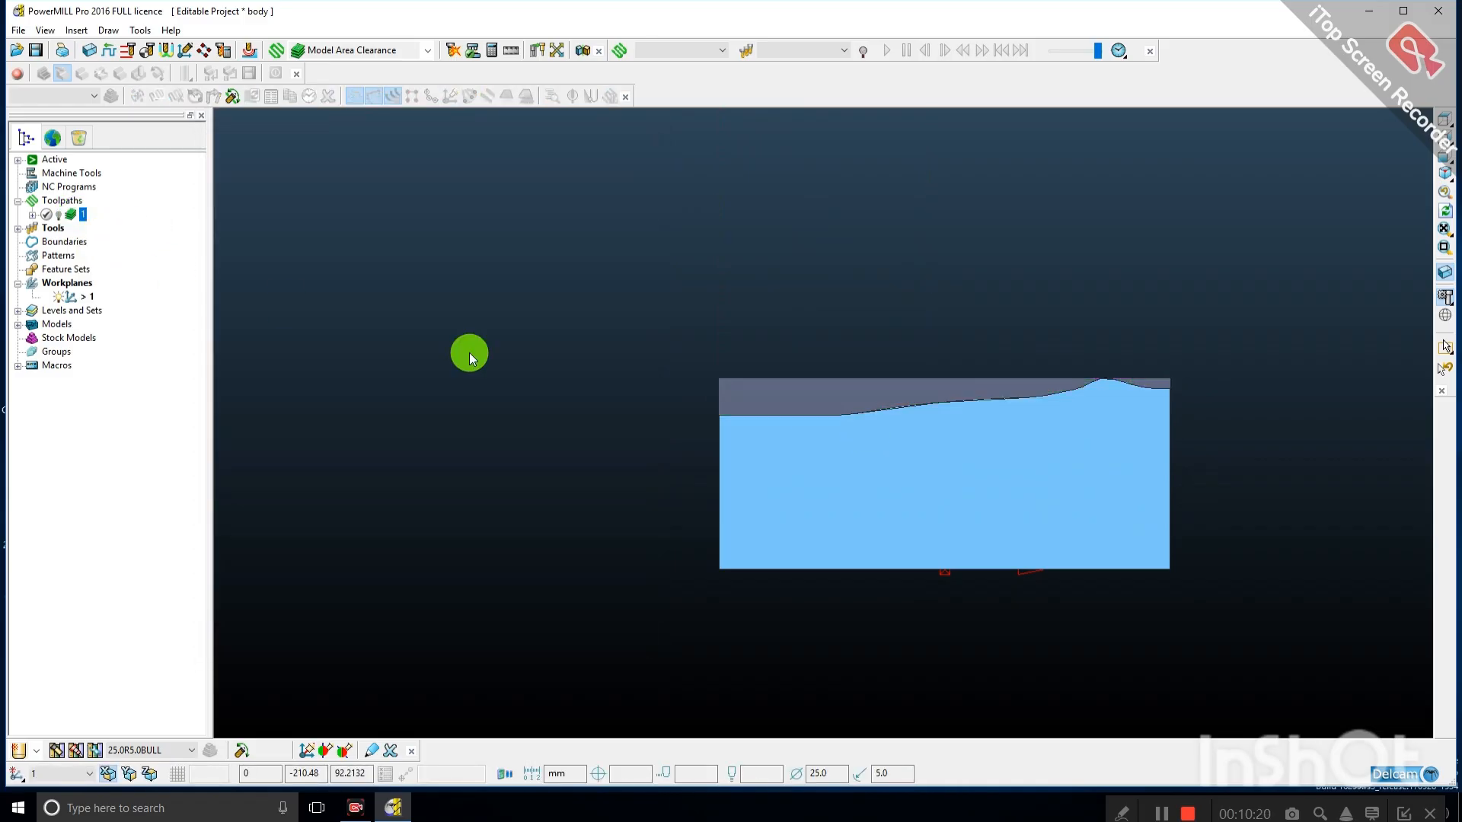
right_click(73, 222)
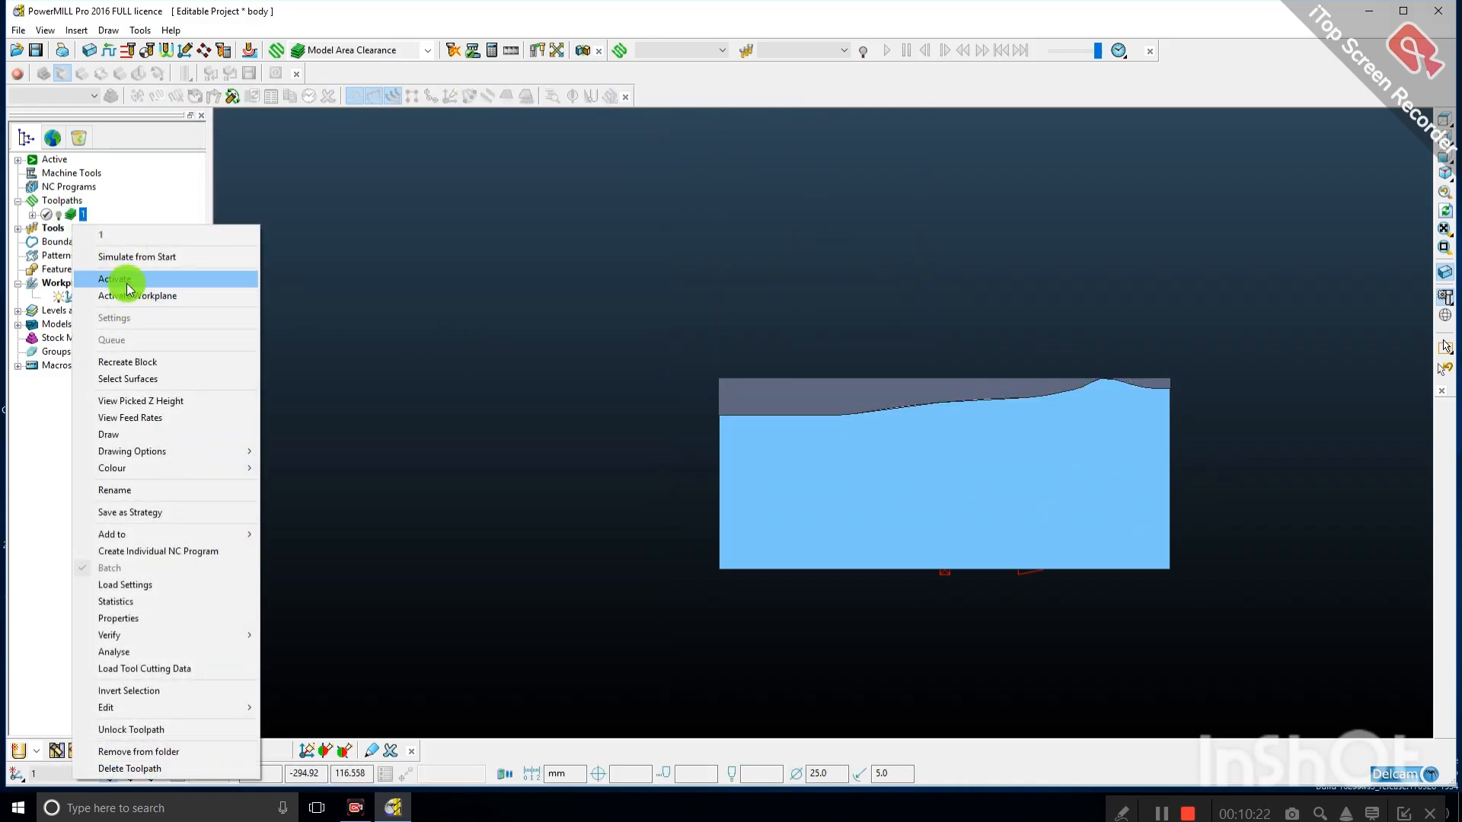
left_click(705, 384)
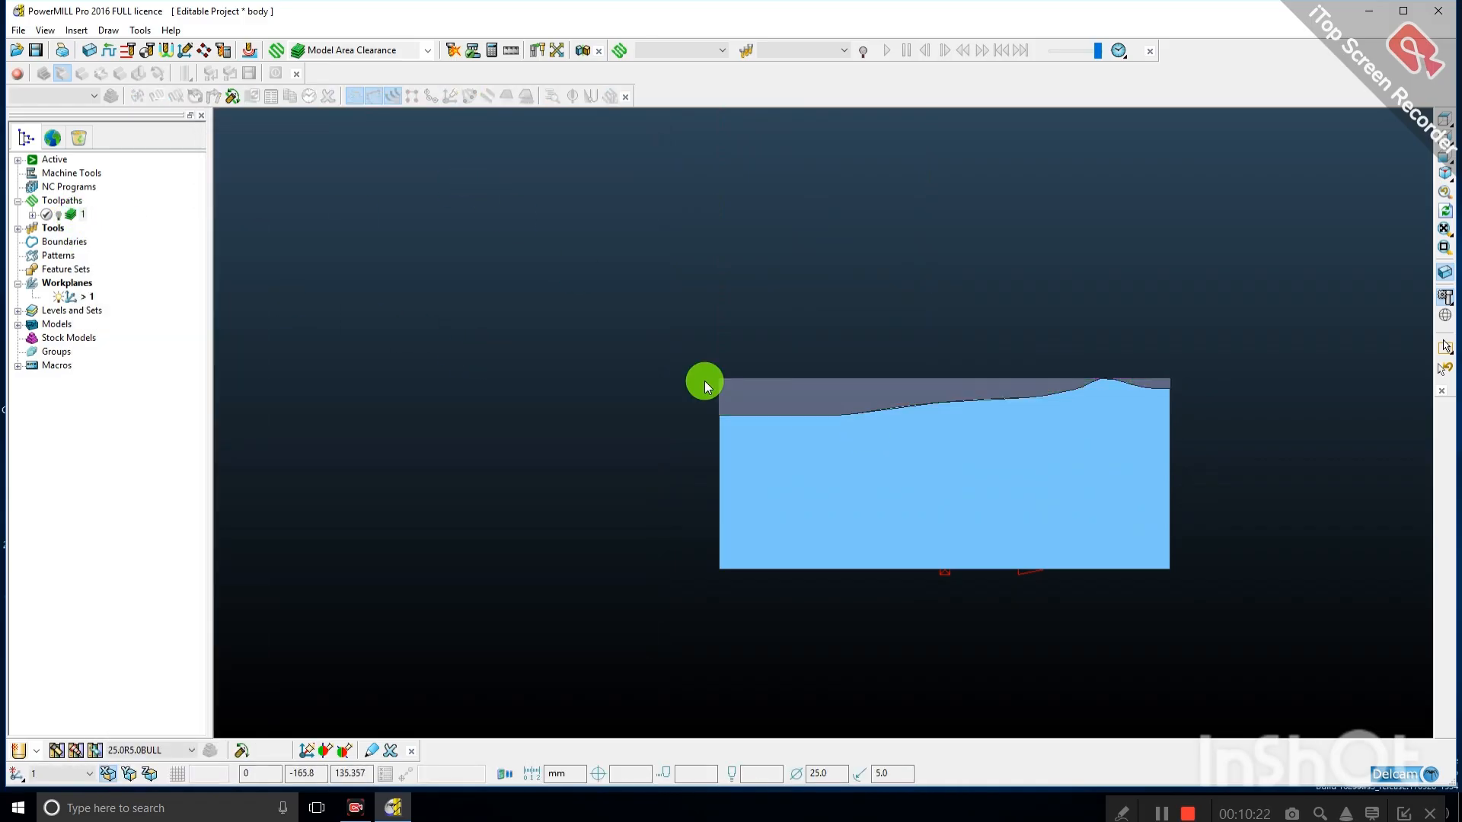
double_click(74, 216)
right_click(74, 221)
left_click(657, 340)
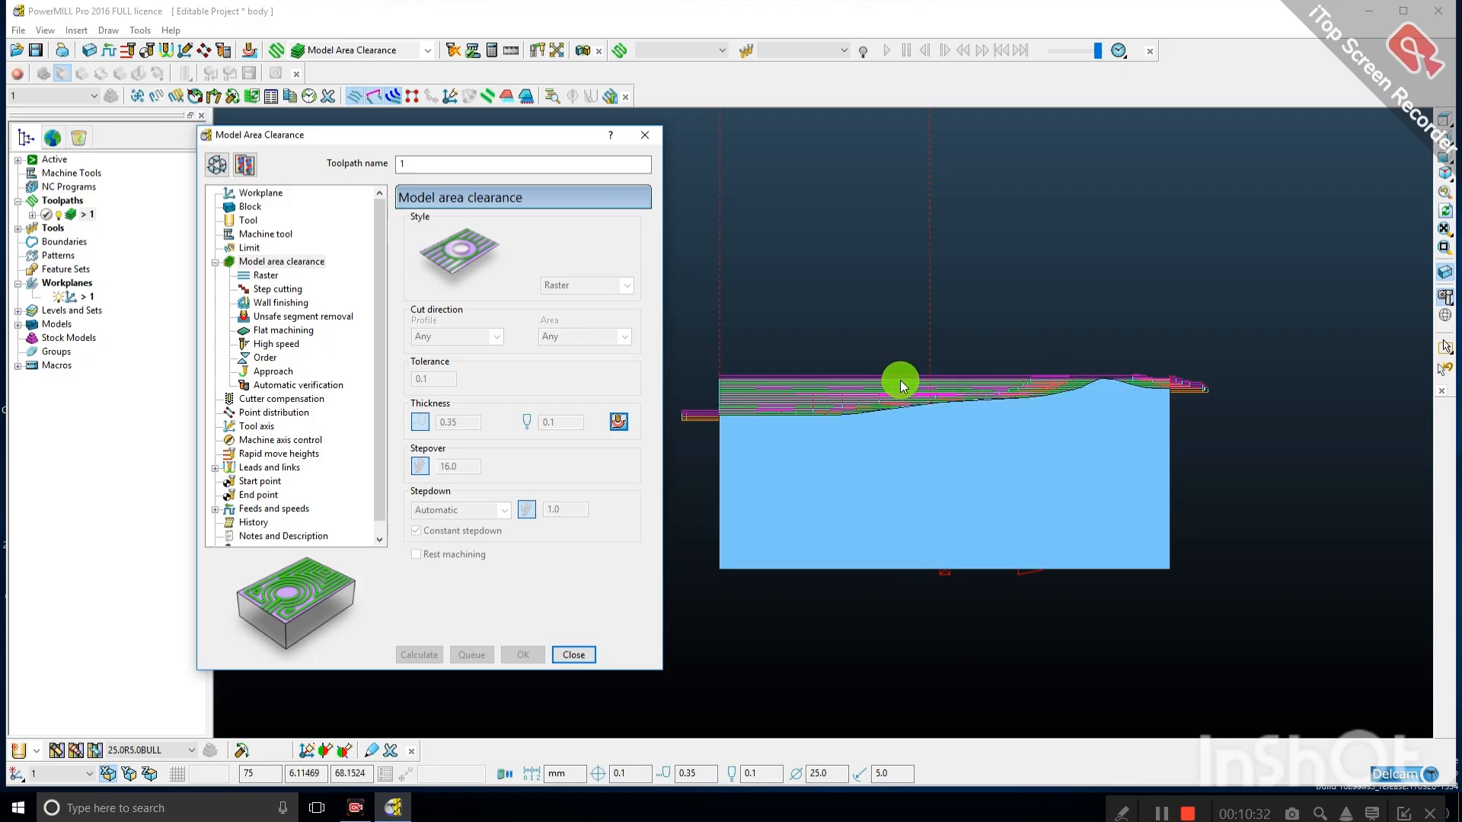
left_click(216, 164)
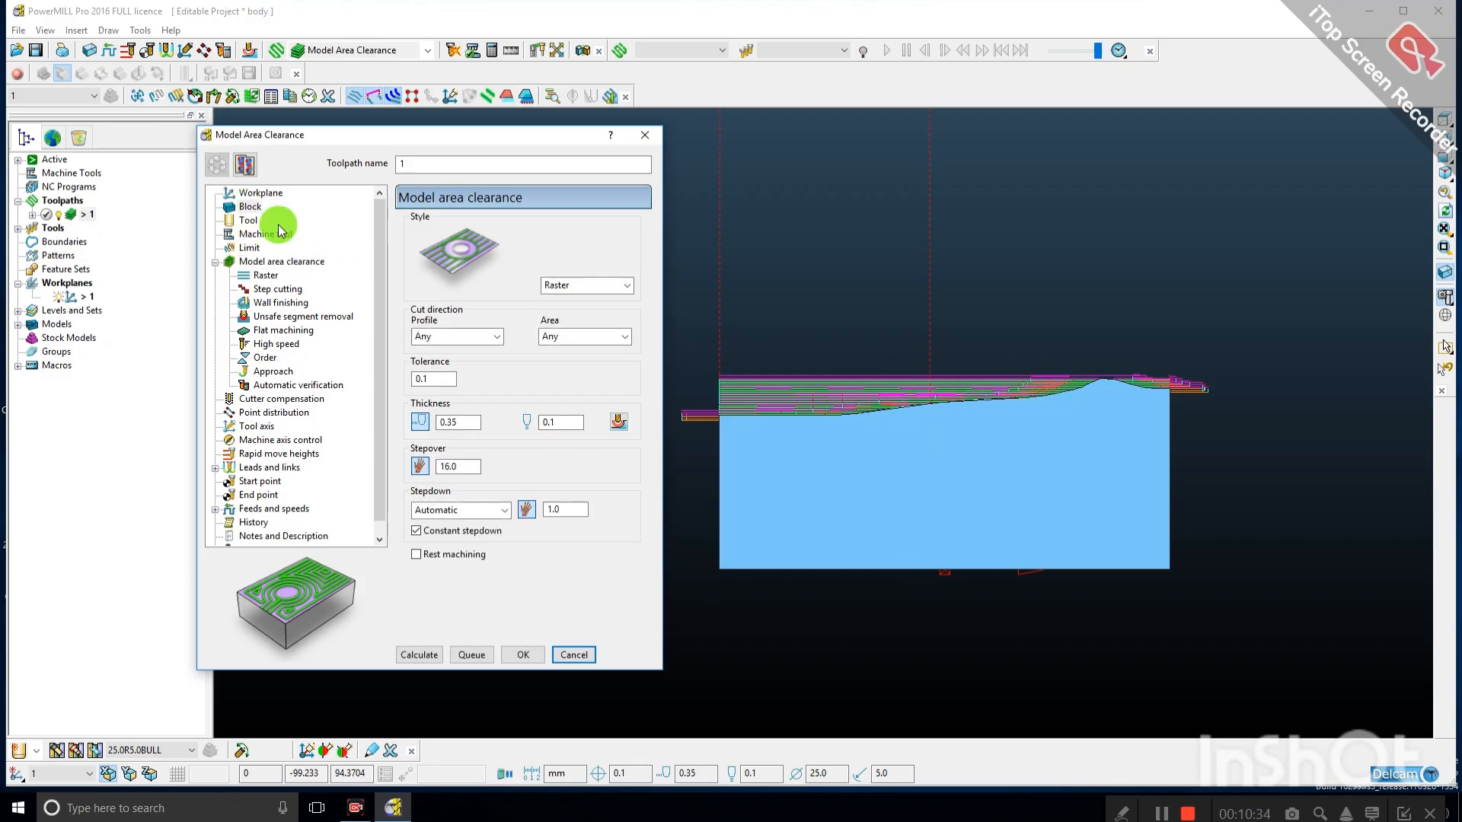
Set the block's minimum Z to 77.262599, copied from its maximum, set the maximum Z to 90, and lock both limits.
left_click(251, 207)
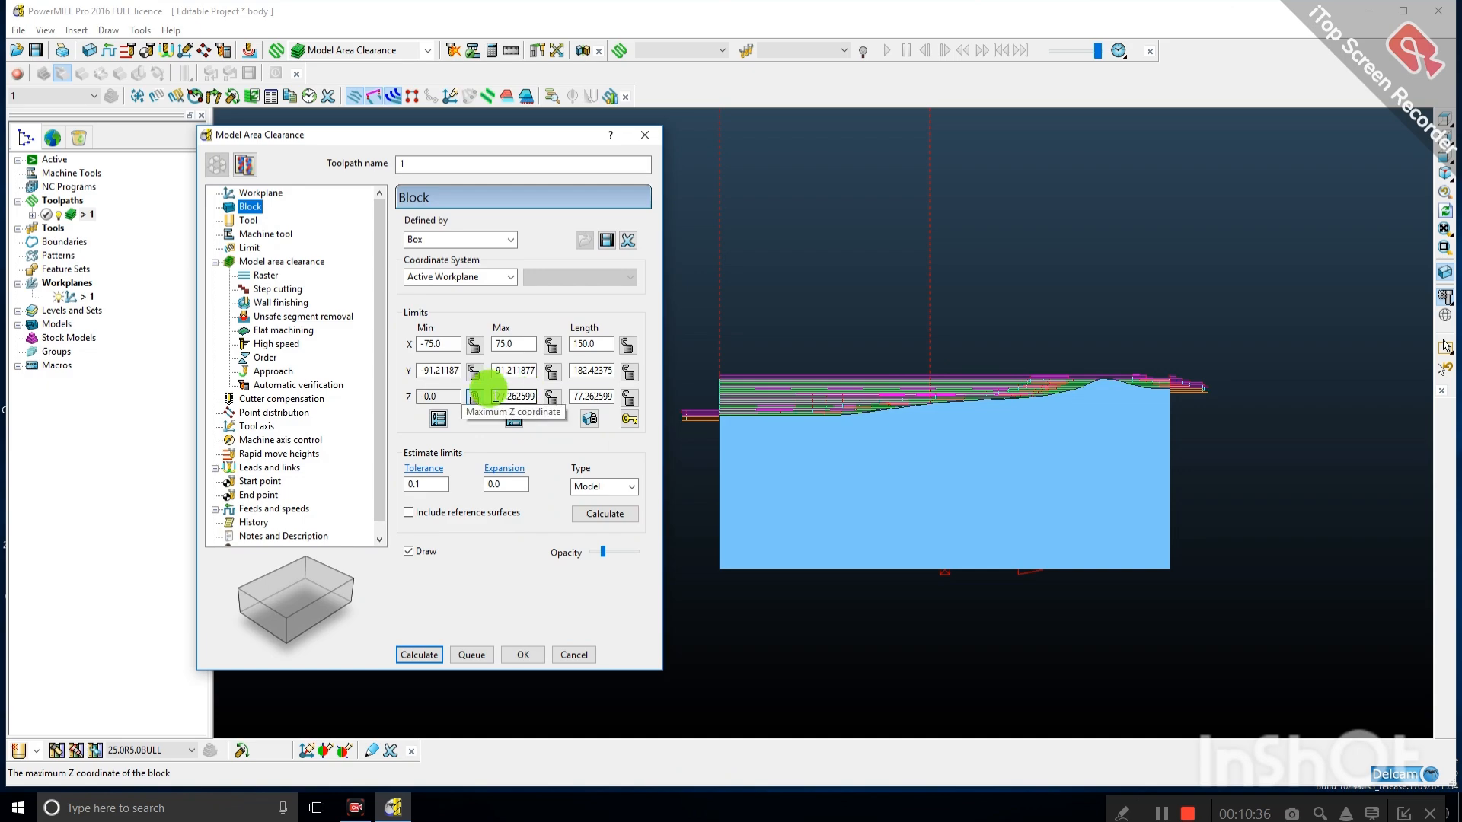
double_click(494, 395)
key("ctrl+c")
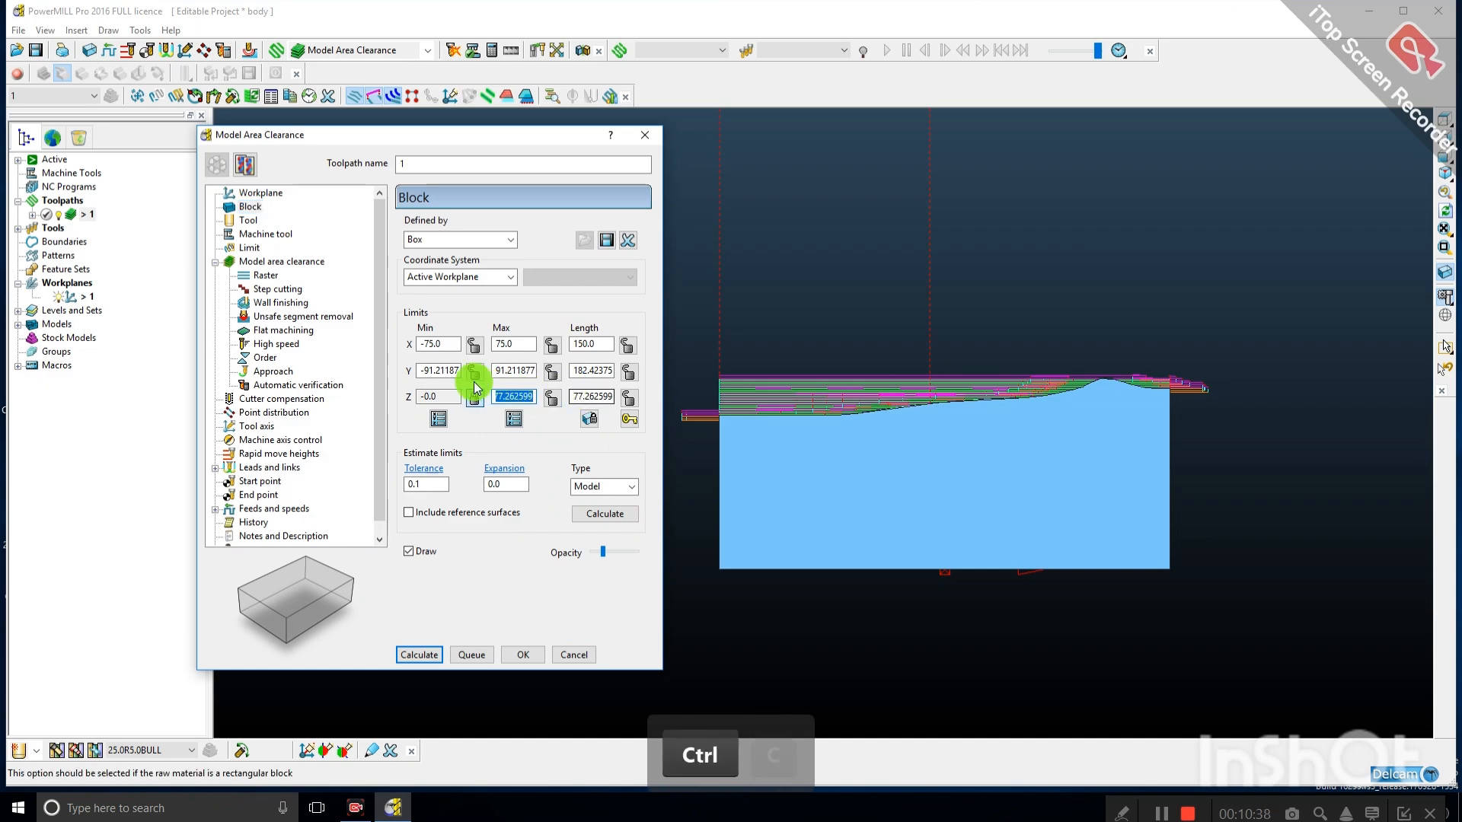
left_click_drag(459, 396, 376, 396)
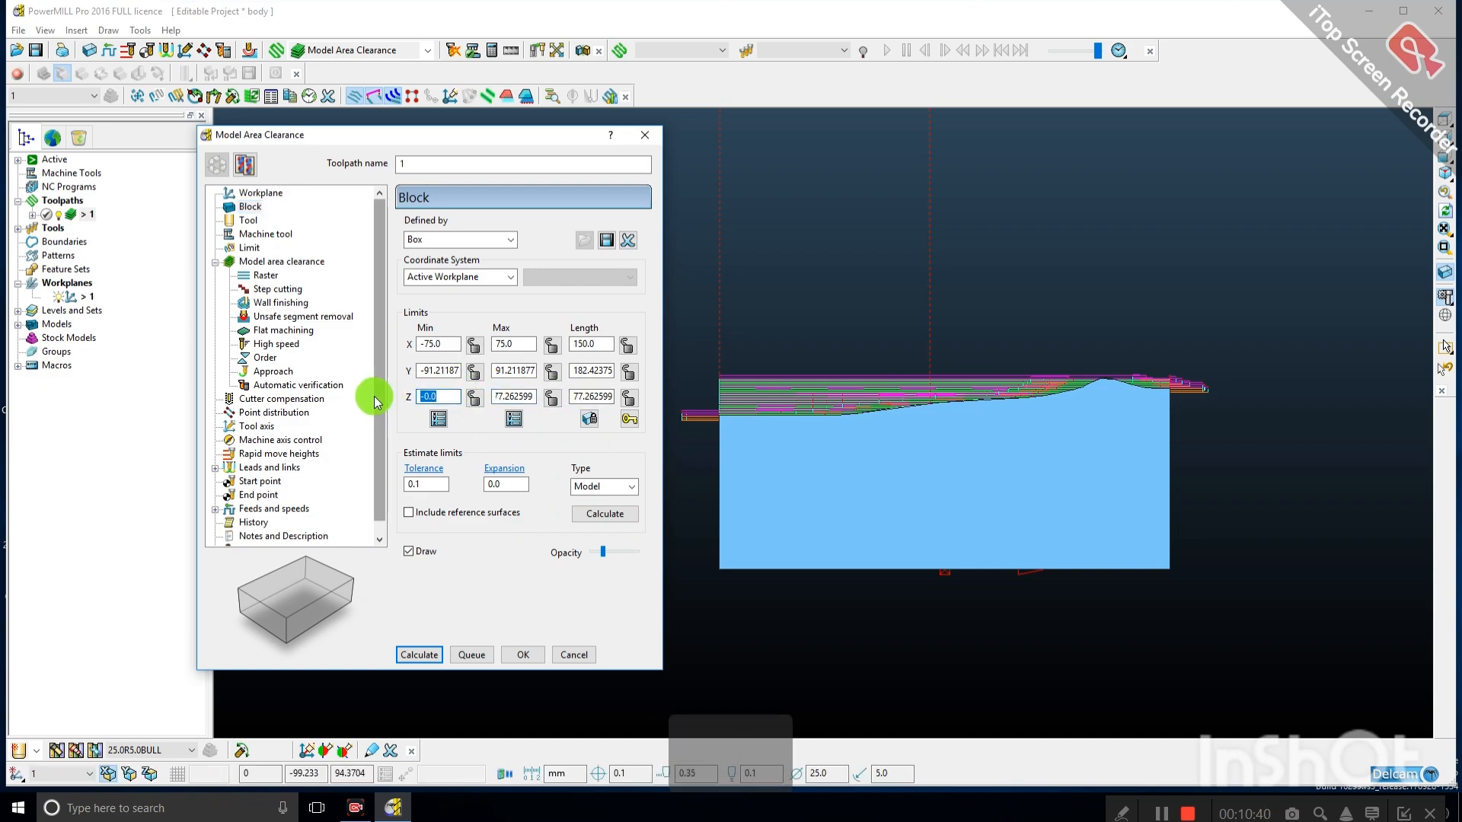
key("ctrl+v")
left_click(473, 397)
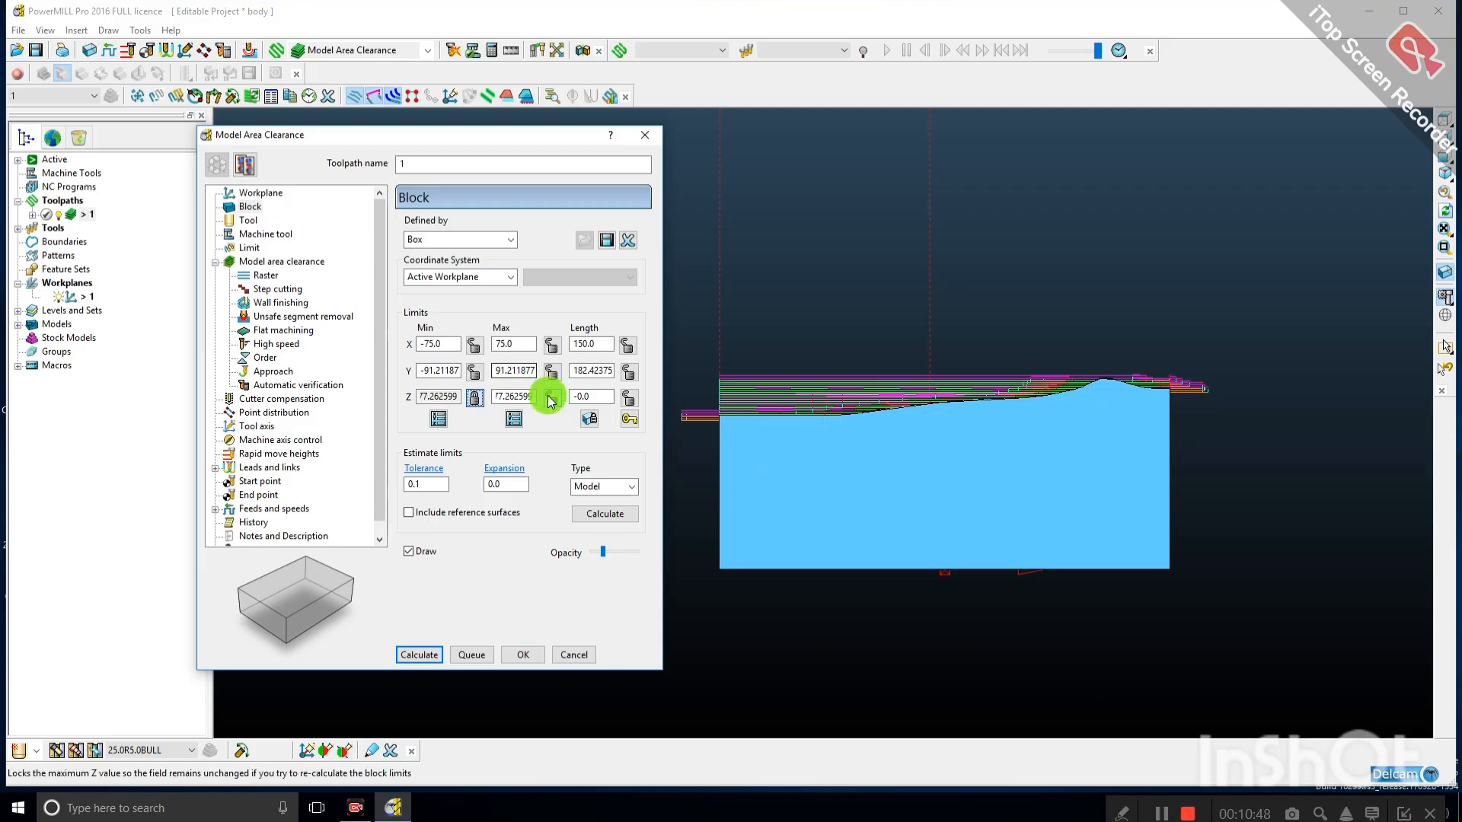
left_click_drag(493, 397, 555, 397)
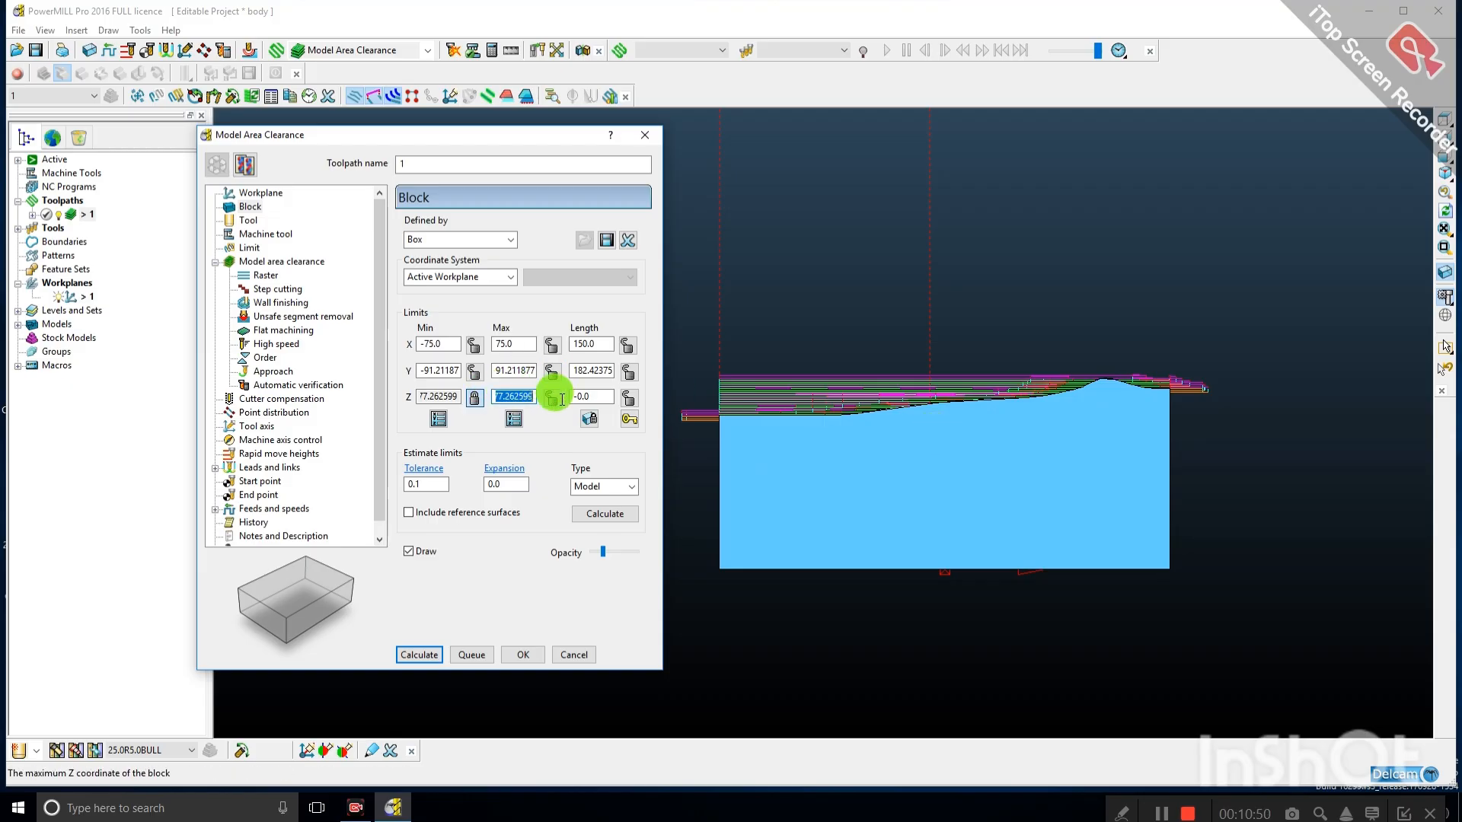
type("90")
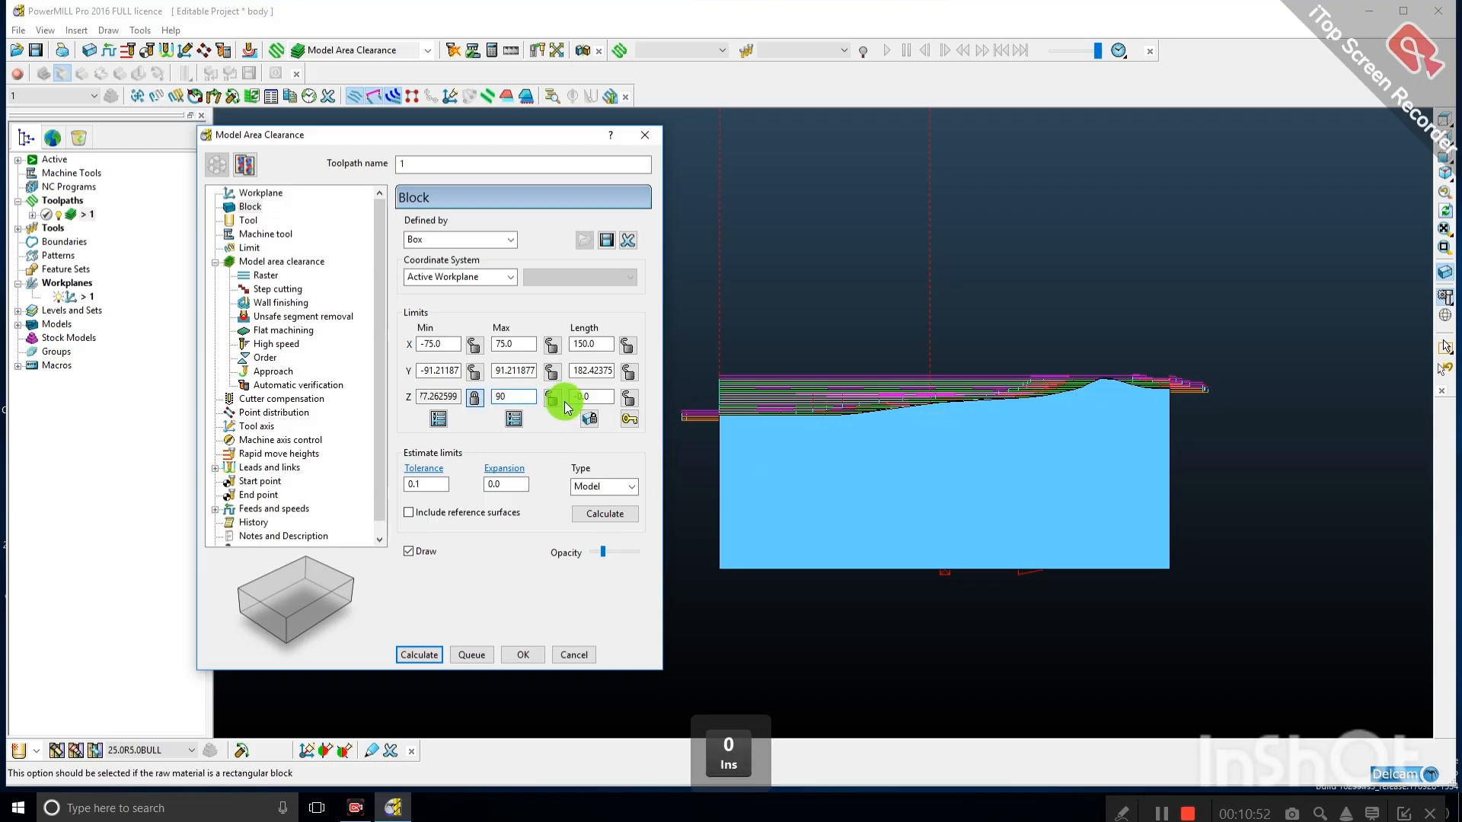
left_click(552, 398)
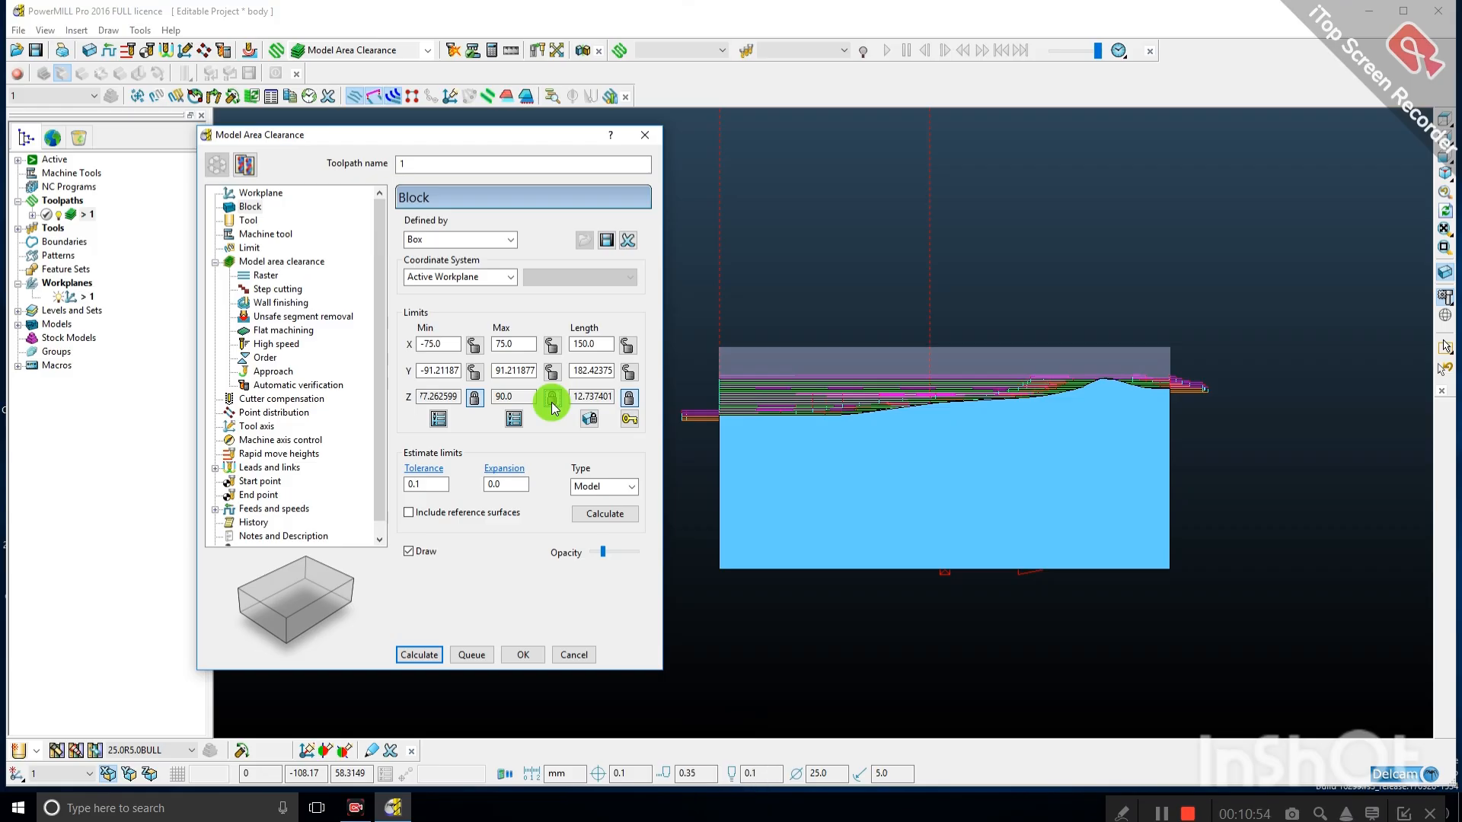
Recalculate toolpath 1 with the taller block and close its Model Area Clearance settings.
scroll(799, 388, "down", 1)
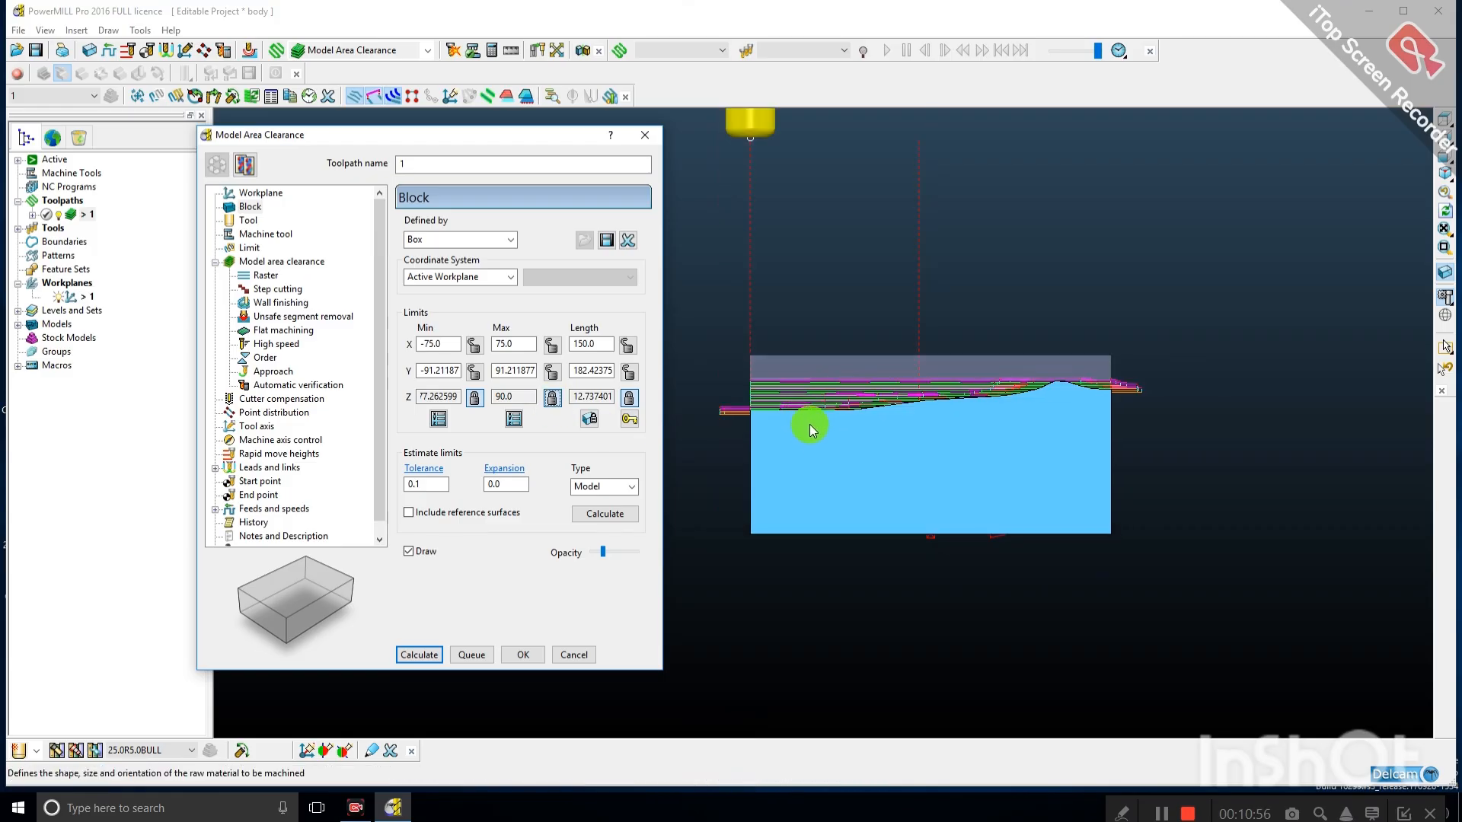
middle_click_drag(810, 423, 976, 451)
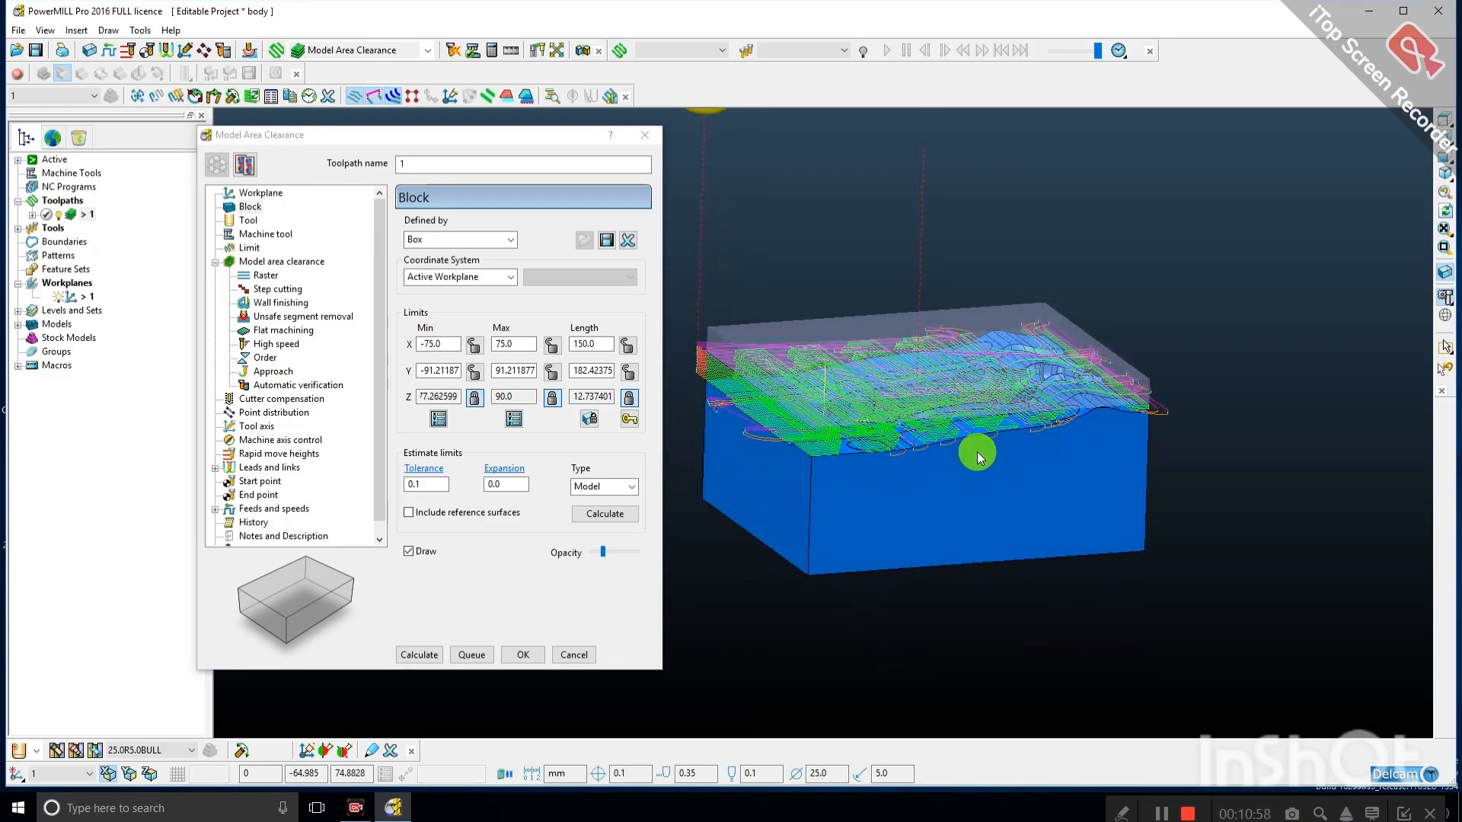
middle_click_drag(769, 390, 757, 400)
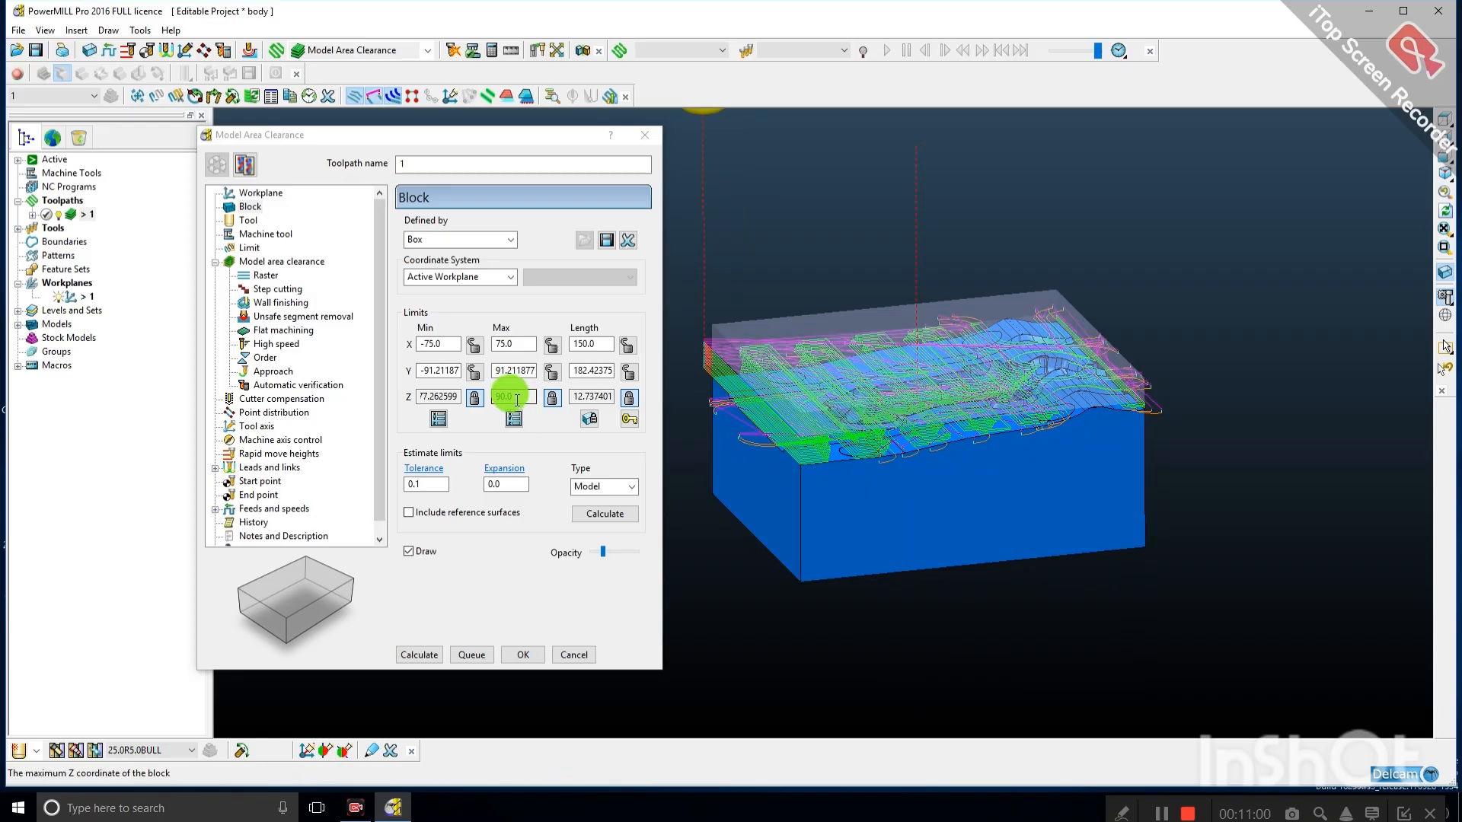
left_click(278, 261)
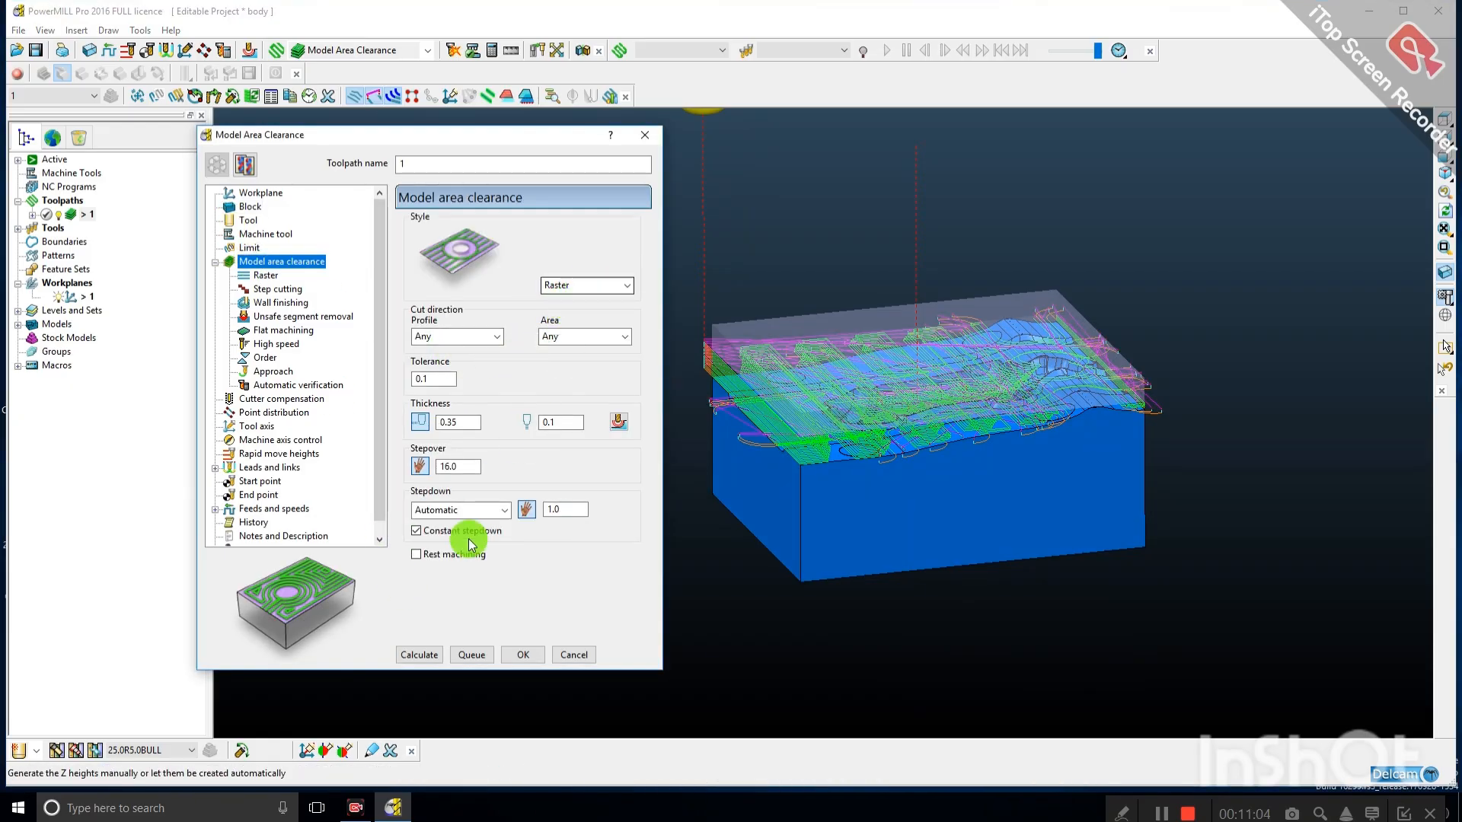
left_click(423, 653)
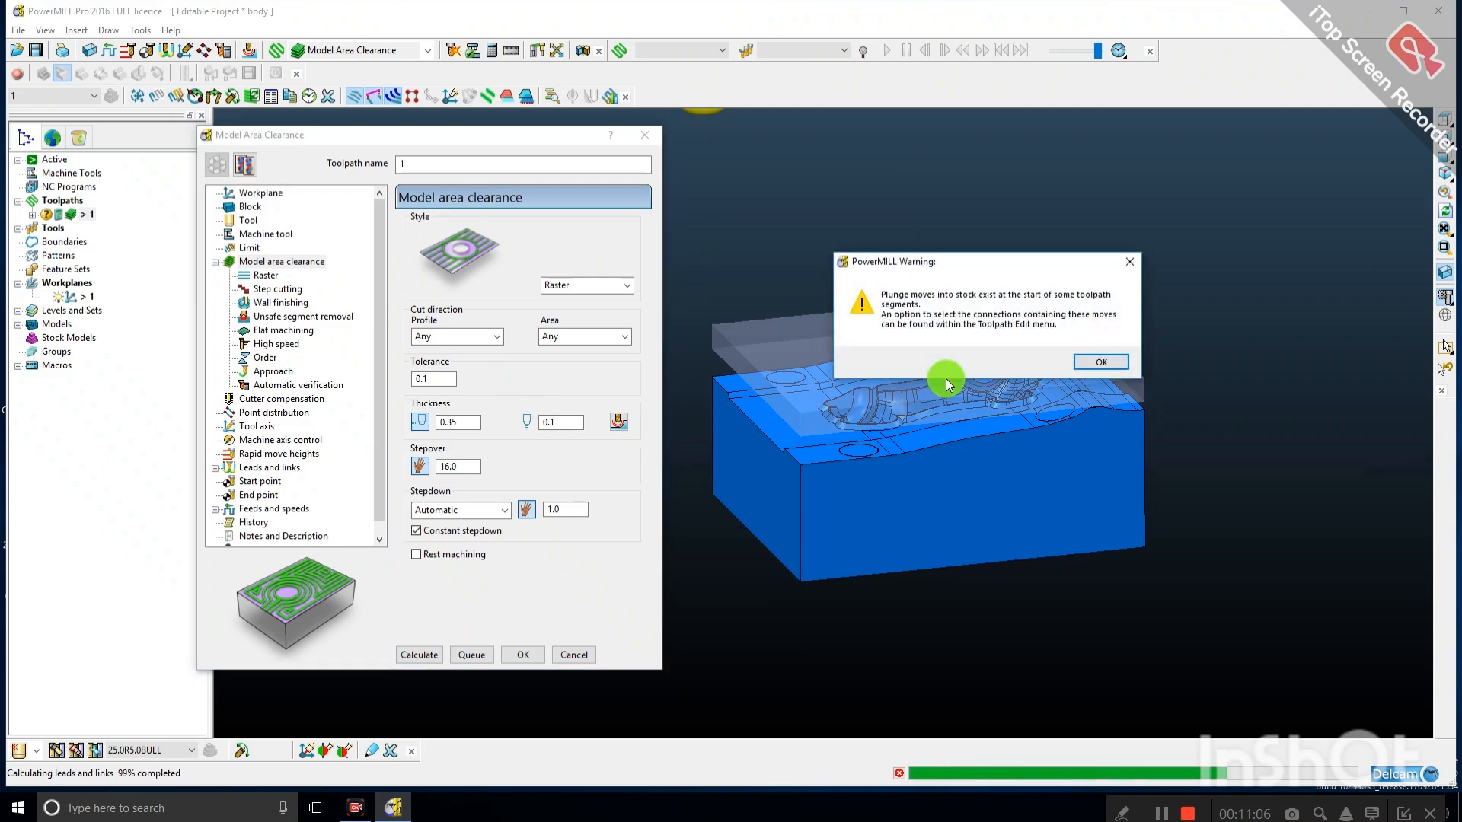
left_click(1087, 364)
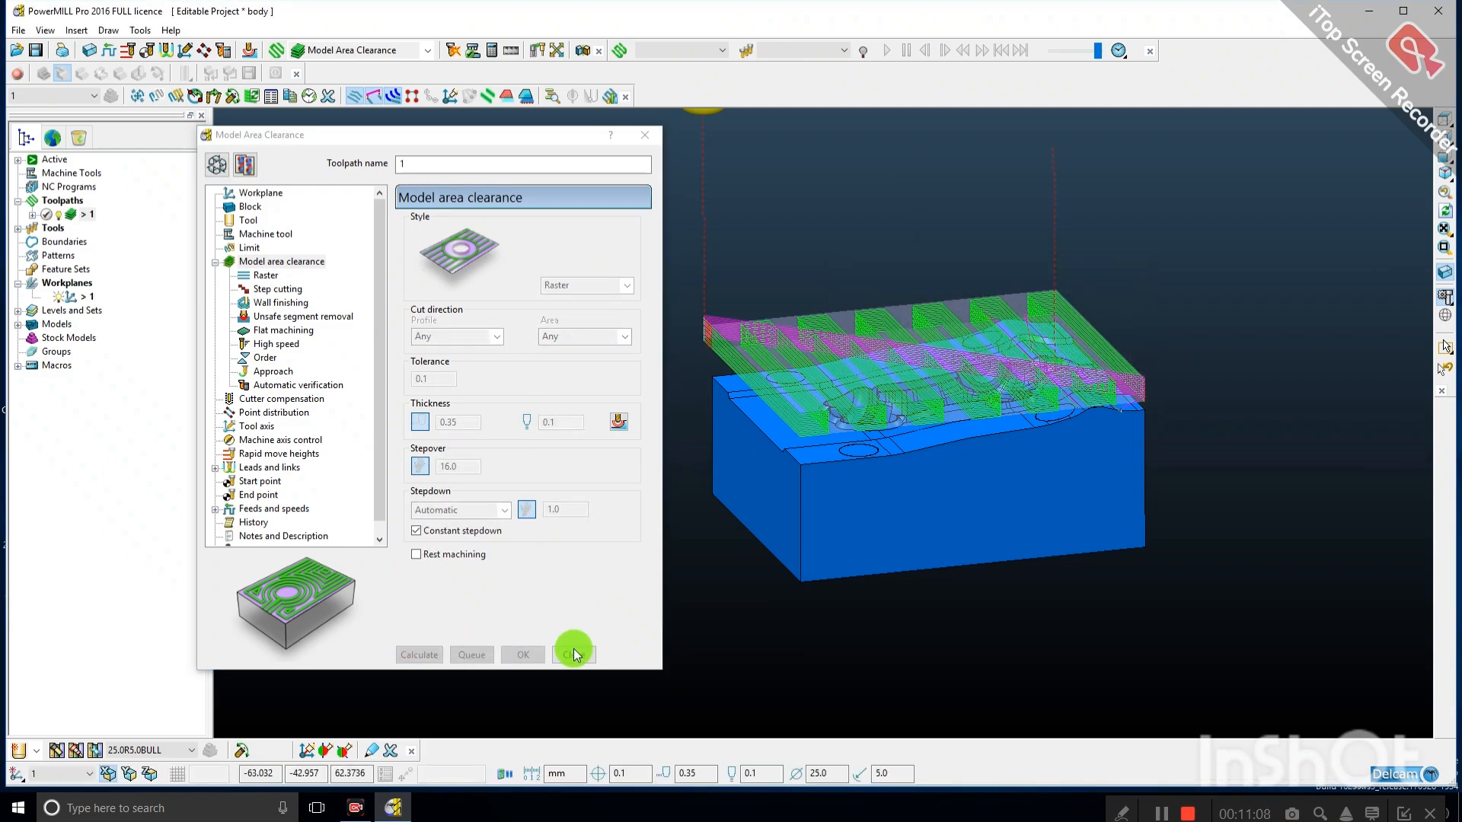
left_click(573, 648)
Examine the raster passes above the mould from several angles and play the simulation of toolpath 1 from the start.
middle_click_drag(564, 433, 764, 540)
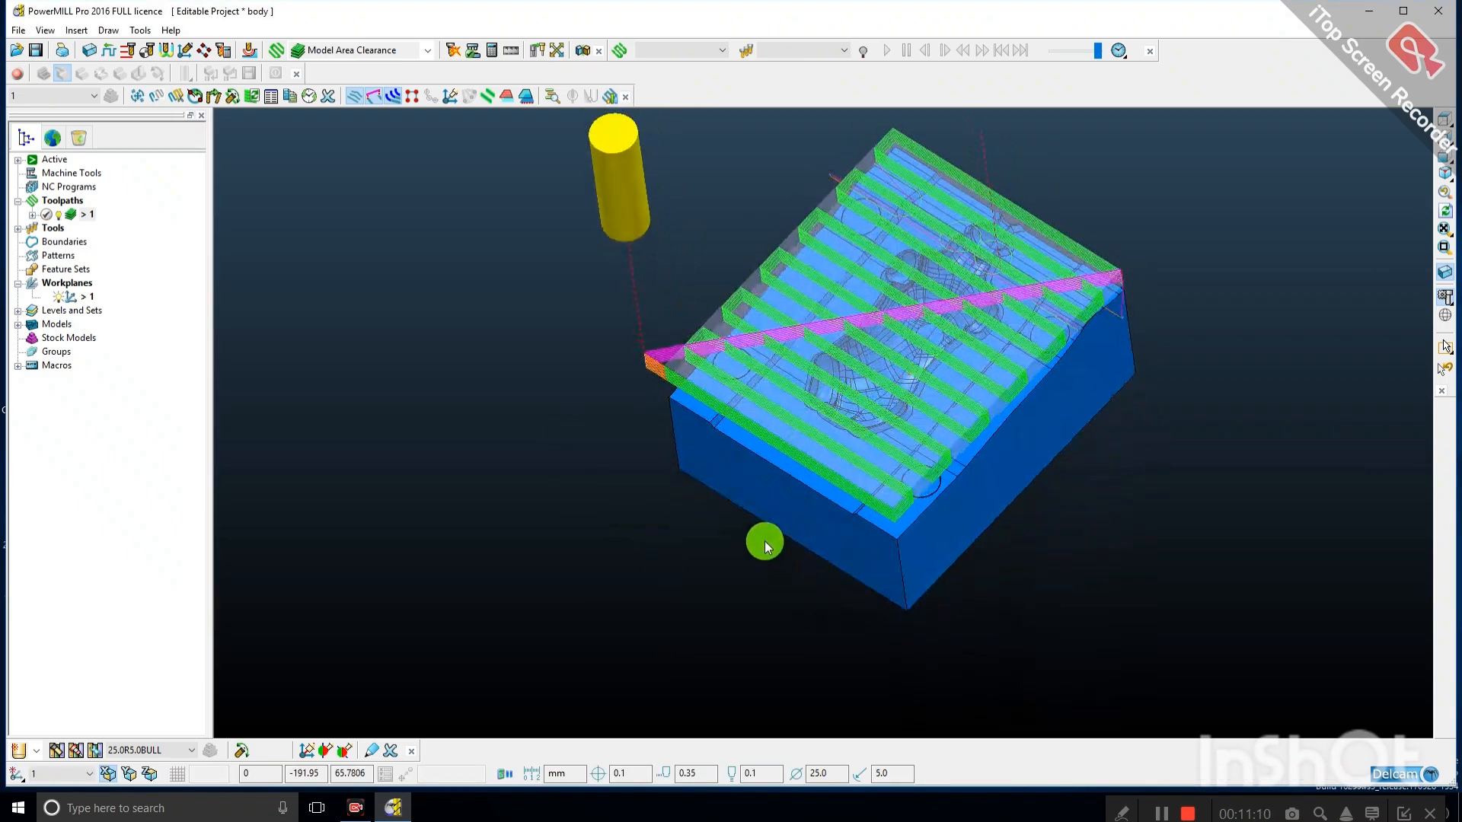
middle_click_drag(777, 488, 1108, 417)
middle_click_drag(929, 406, 879, 469)
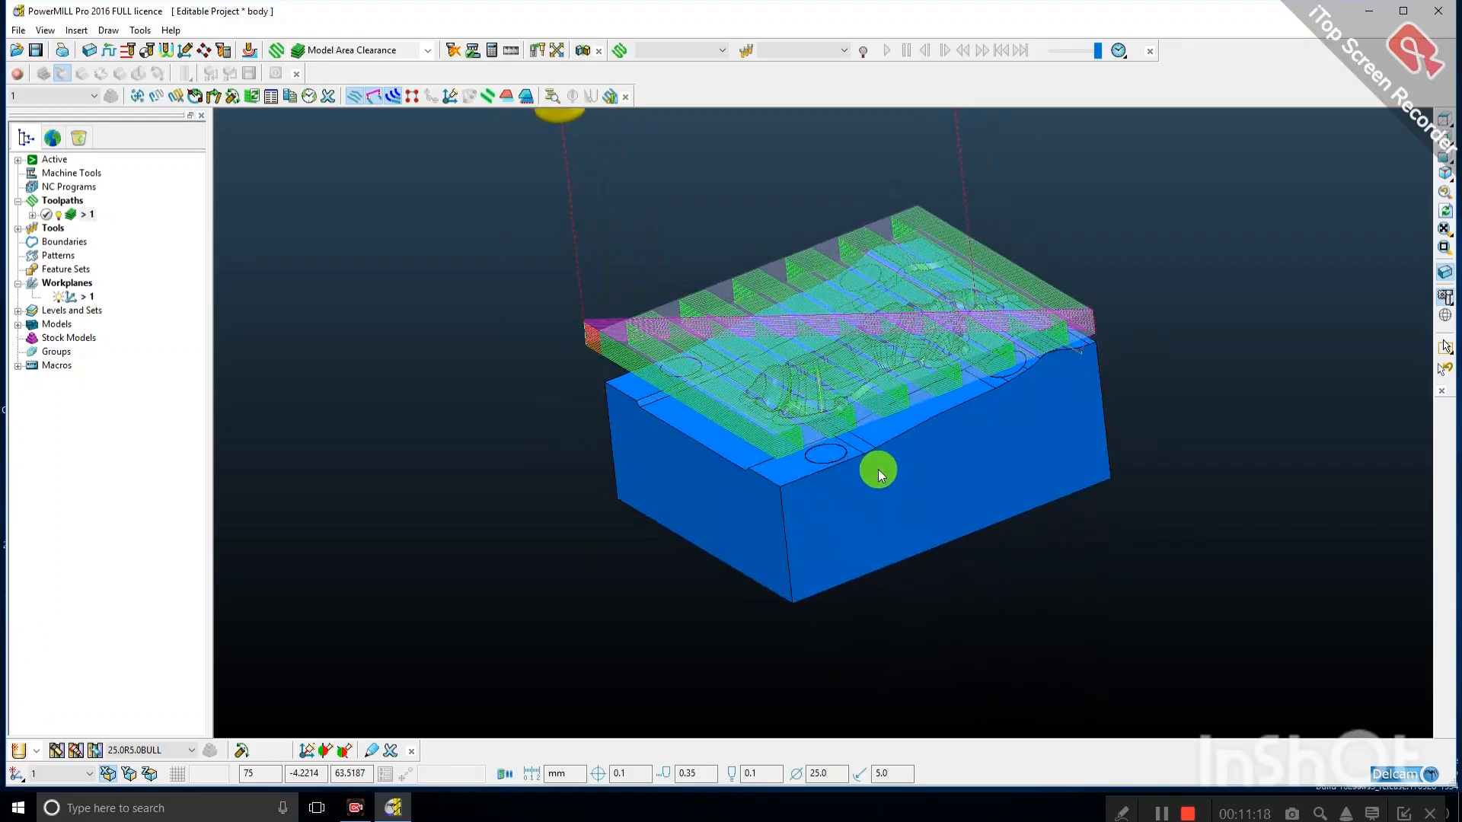
middle_click_drag(814, 376, 819, 377)
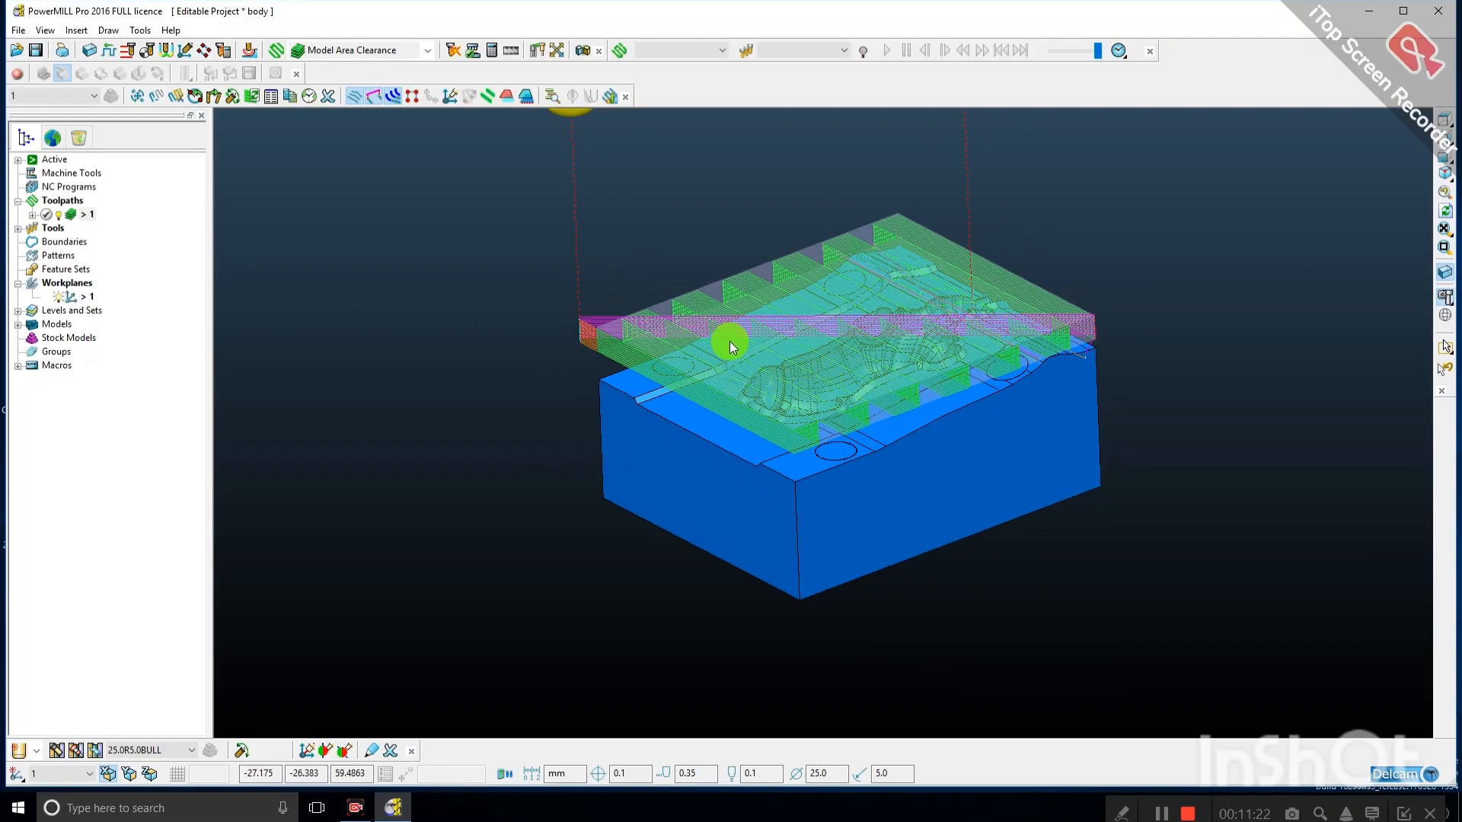
middle_click_drag(816, 429, 815, 414)
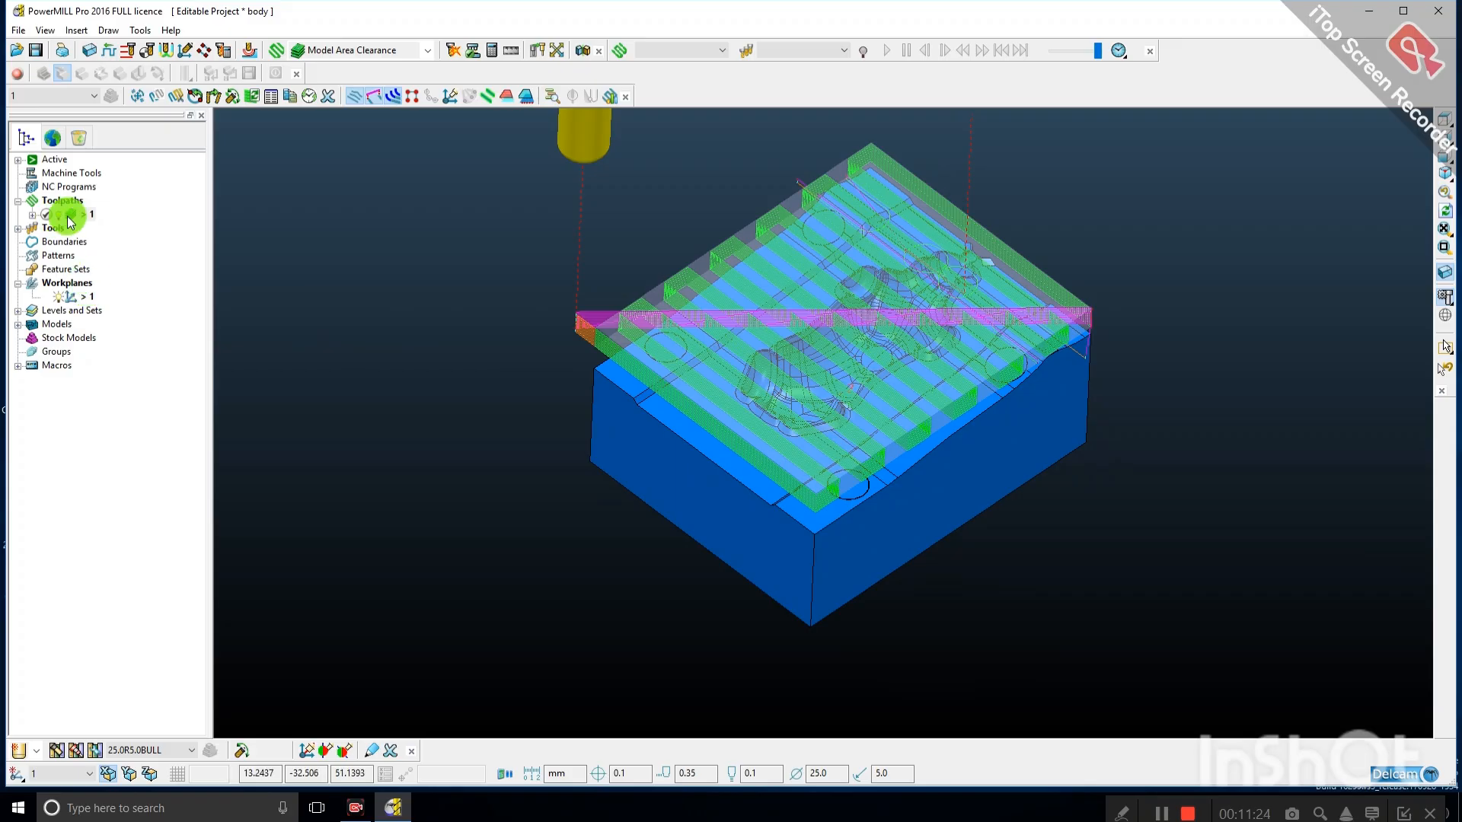
right_click(107, 218)
left_click(125, 255)
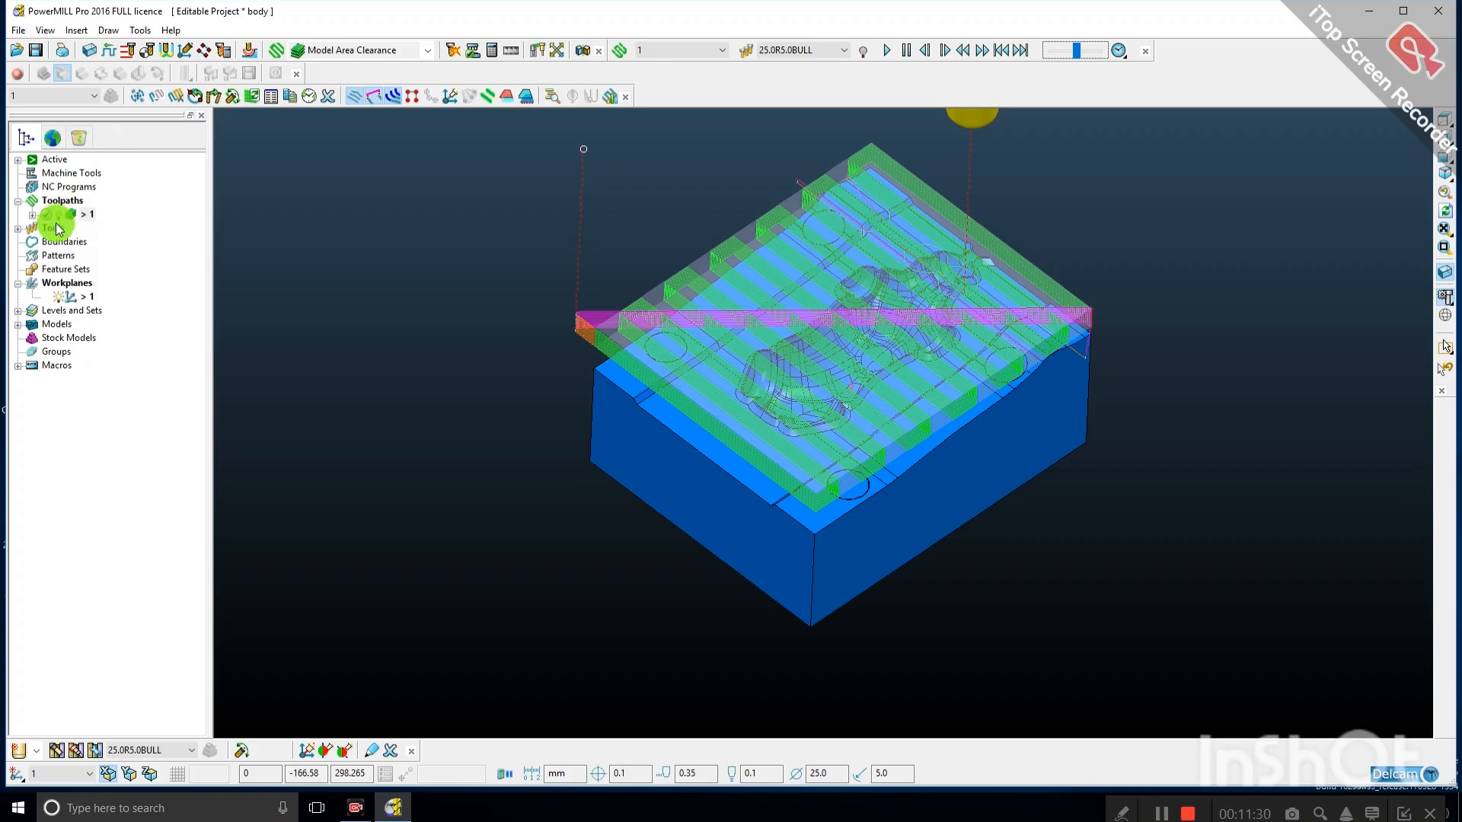
right_click(59, 228)
left_click(107, 250)
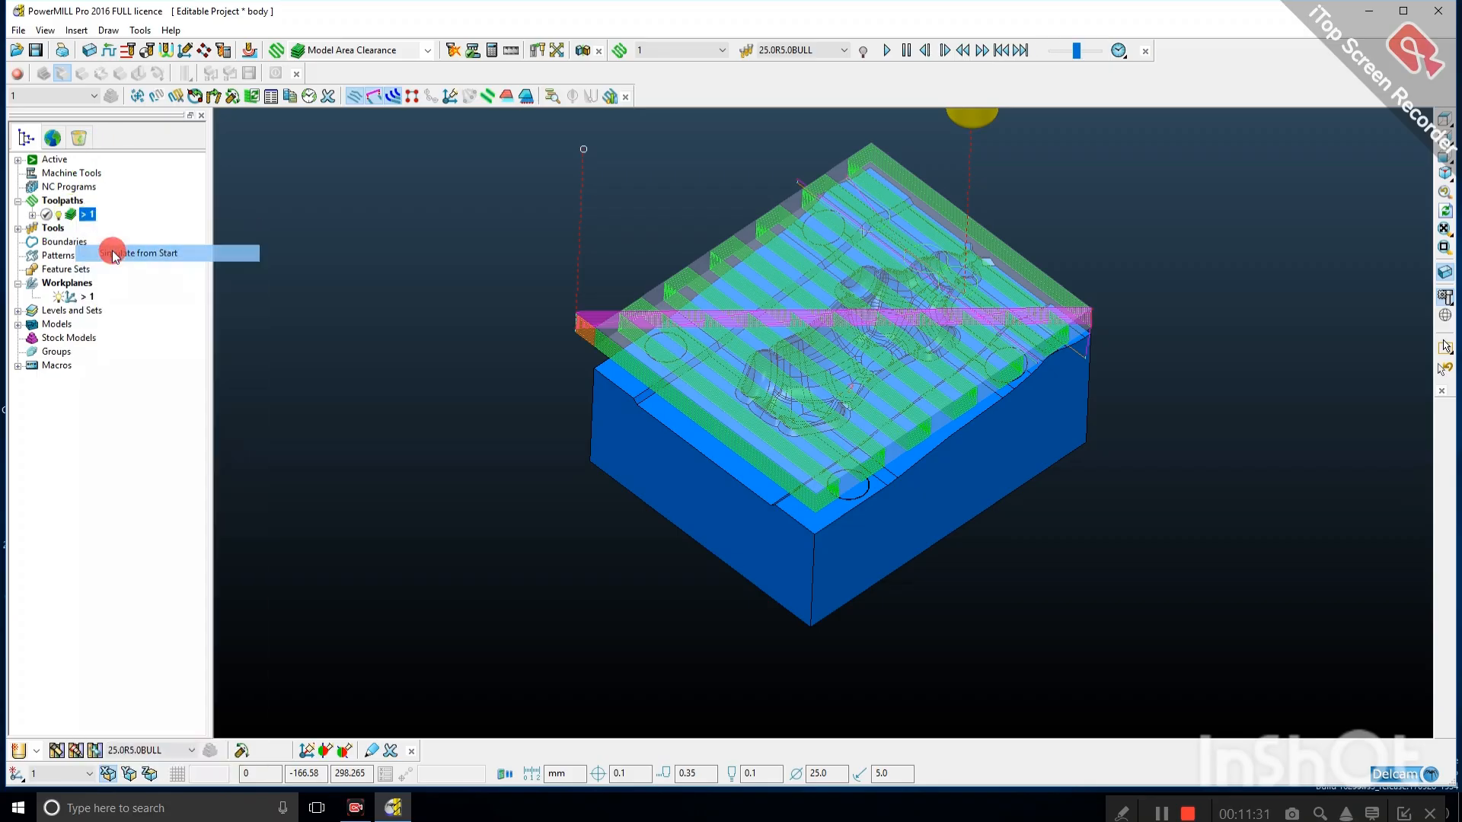
left_click(887, 52)
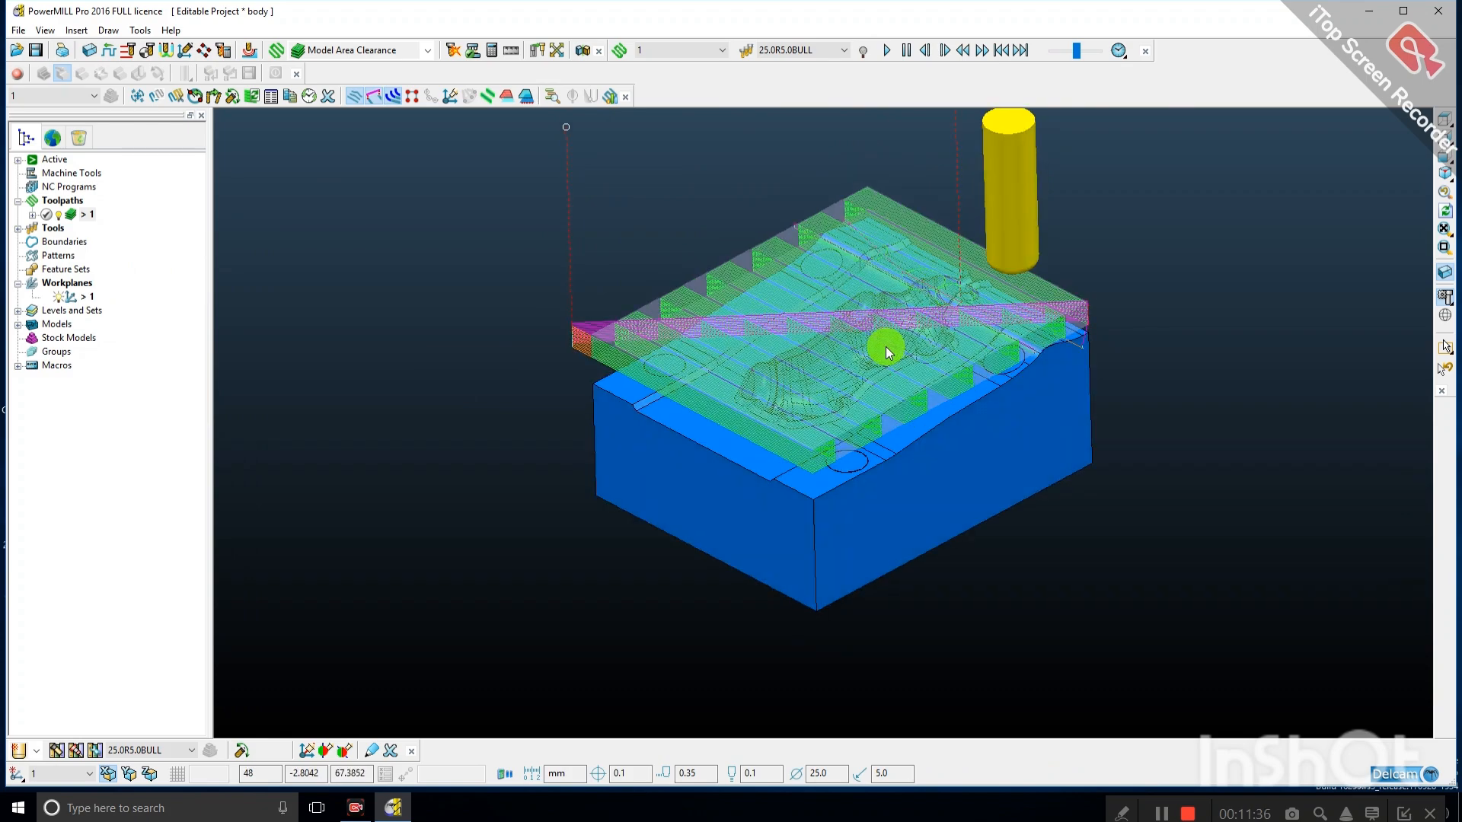
Reopen toolpath 1's settings, change the clearance style to Offset all, and recalculate it.
right_click(76, 217)
left_click(122, 317)
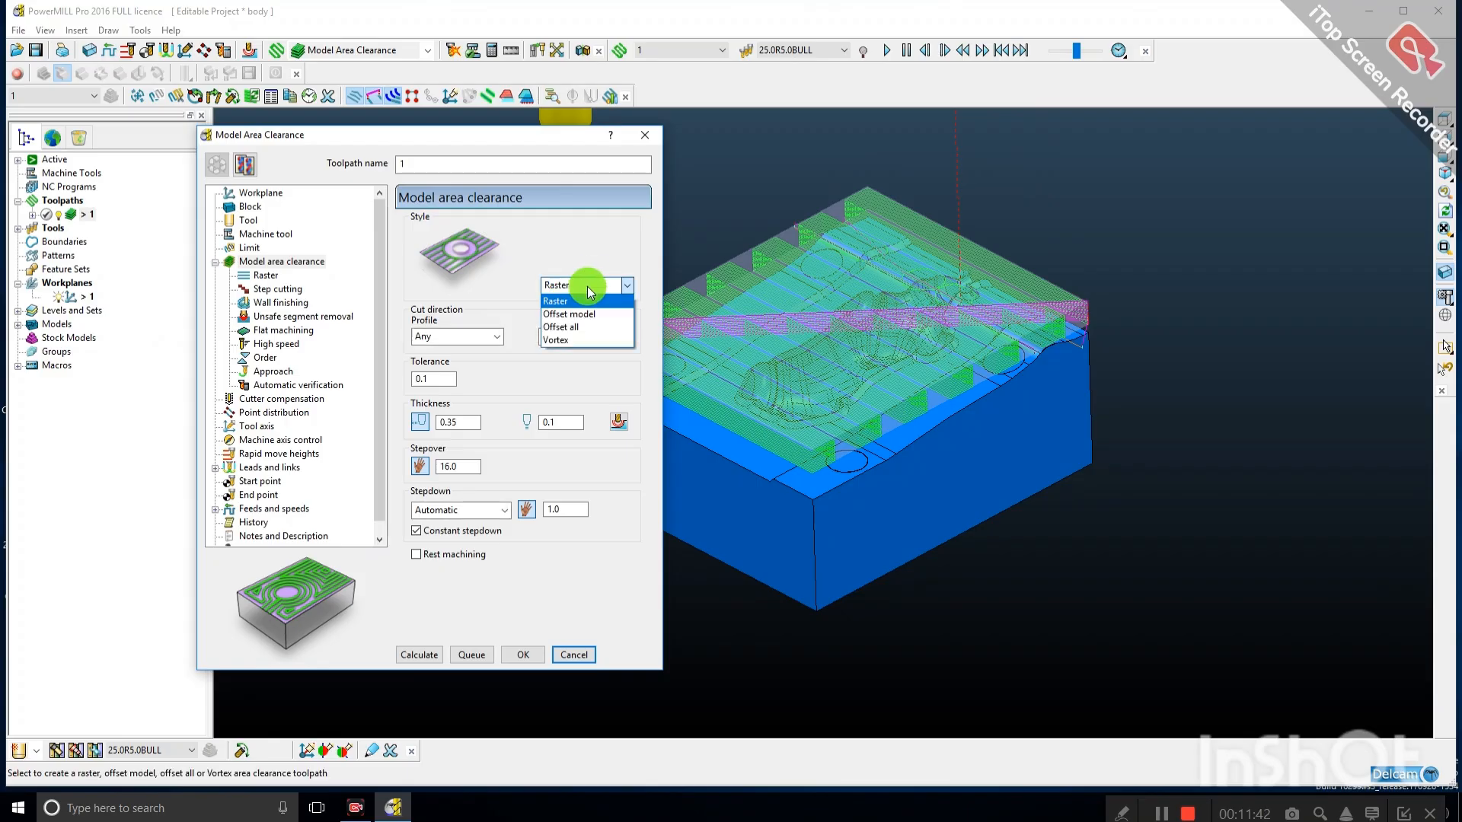
left_click(553, 328)
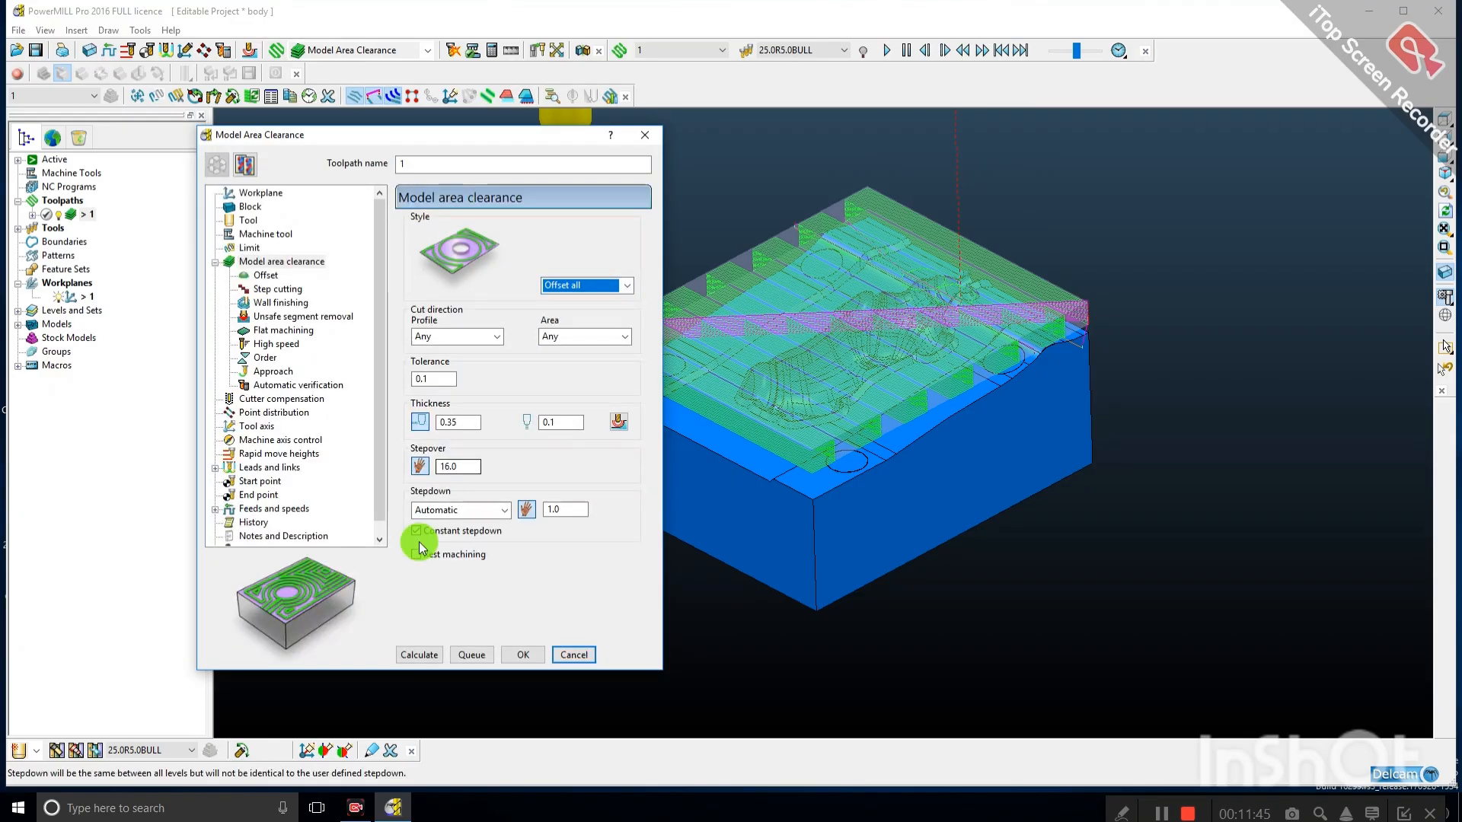
left_click(428, 650)
left_click(578, 670)
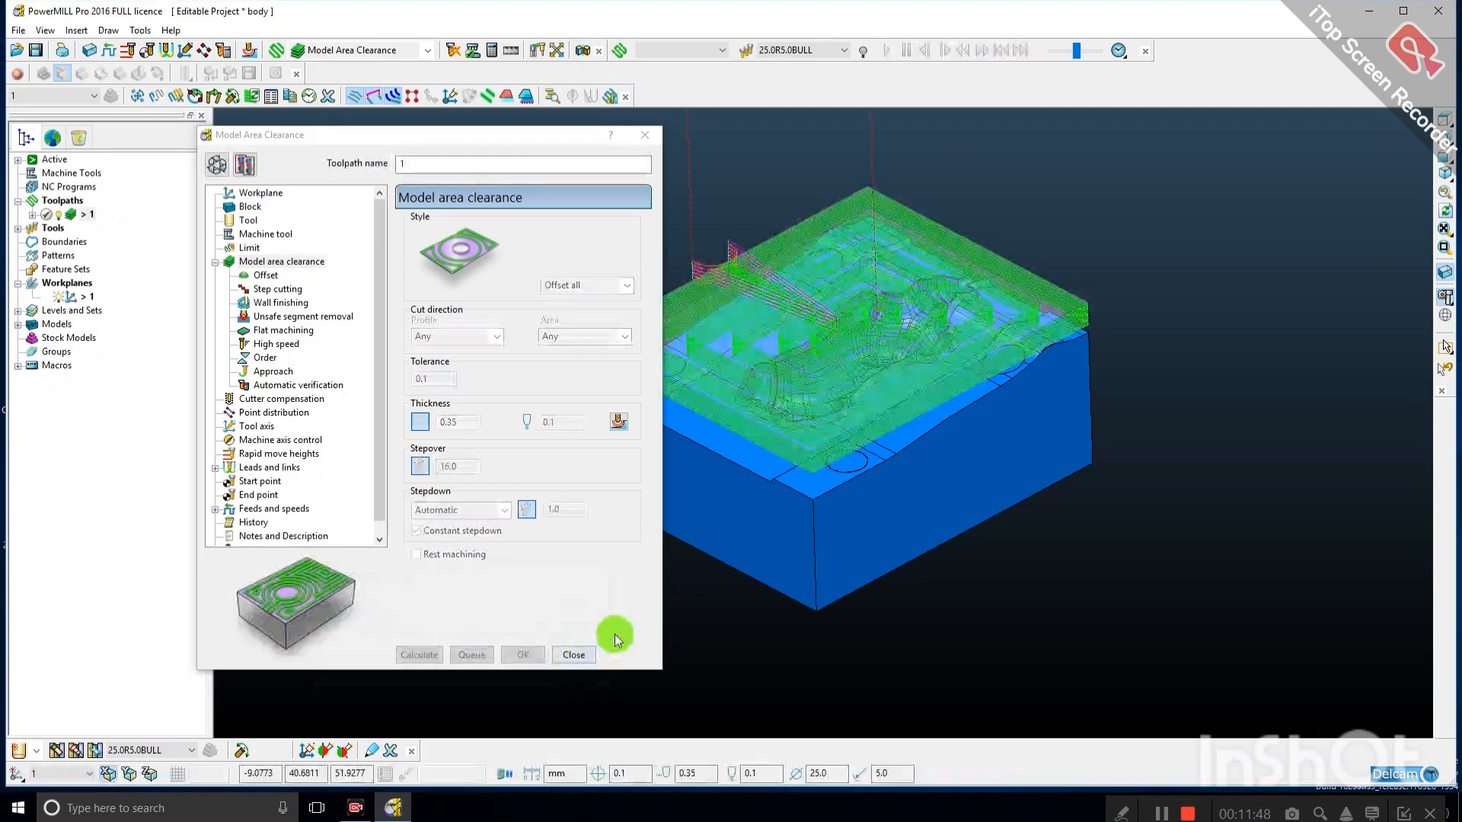
middle_click_drag(1073, 424, 967, 372)
middle_click_drag(809, 361, 921, 355)
Make toolpath 1 editable, change its style to Offset model, and recalculate it.
left_click(217, 165)
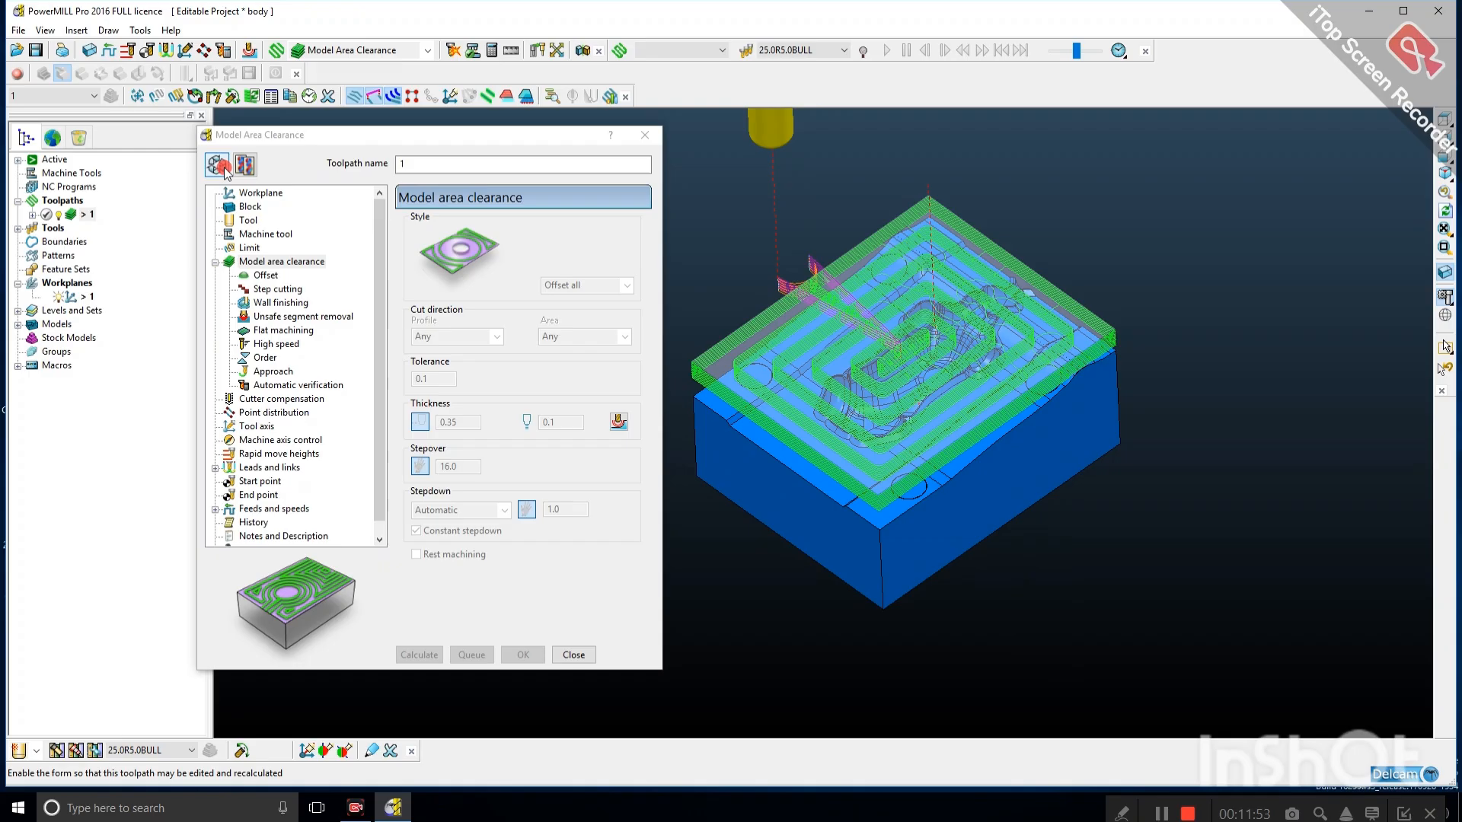
left_click(580, 286)
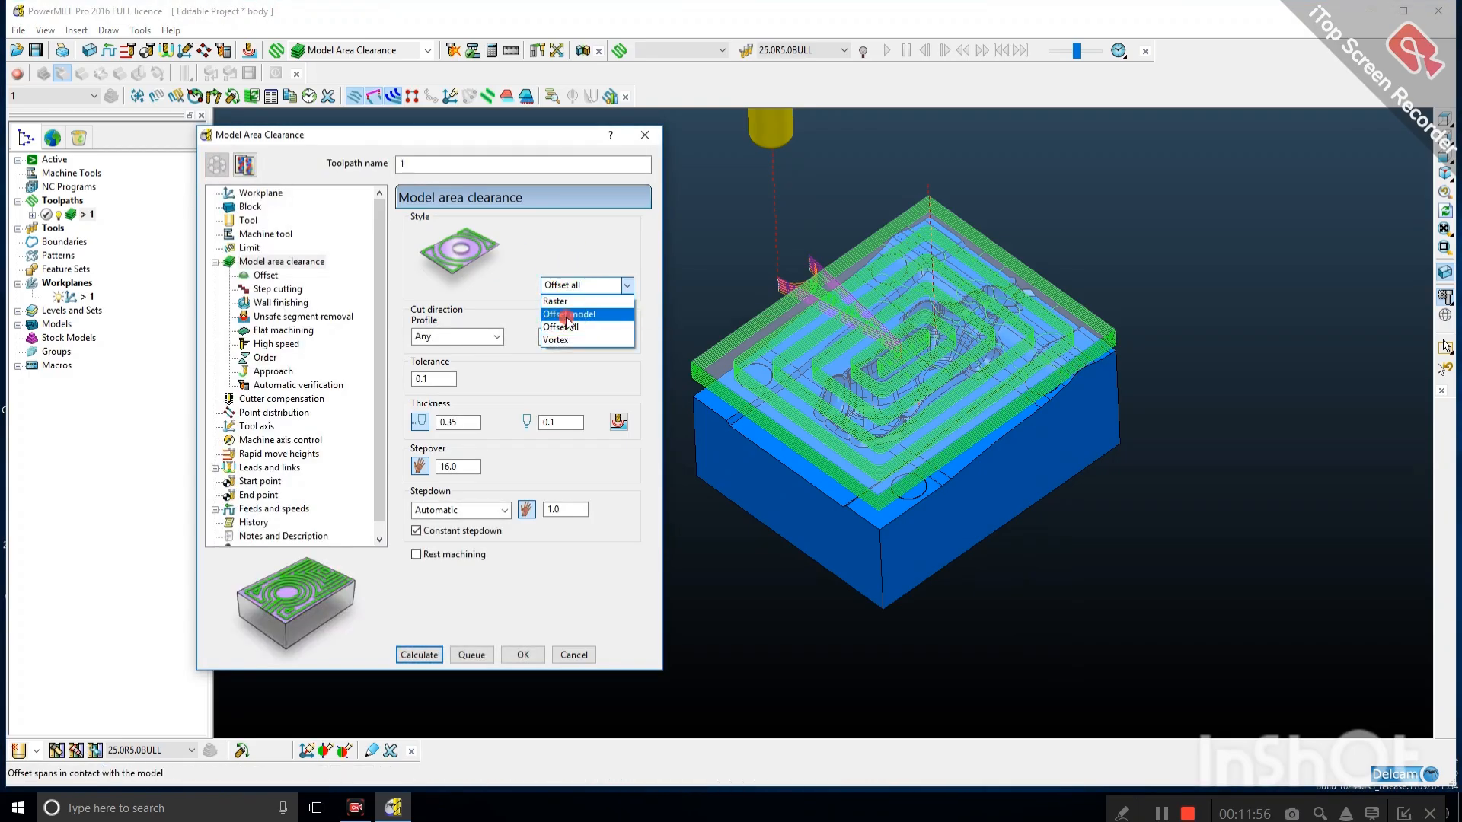
left_click(577, 314)
left_click(418, 655)
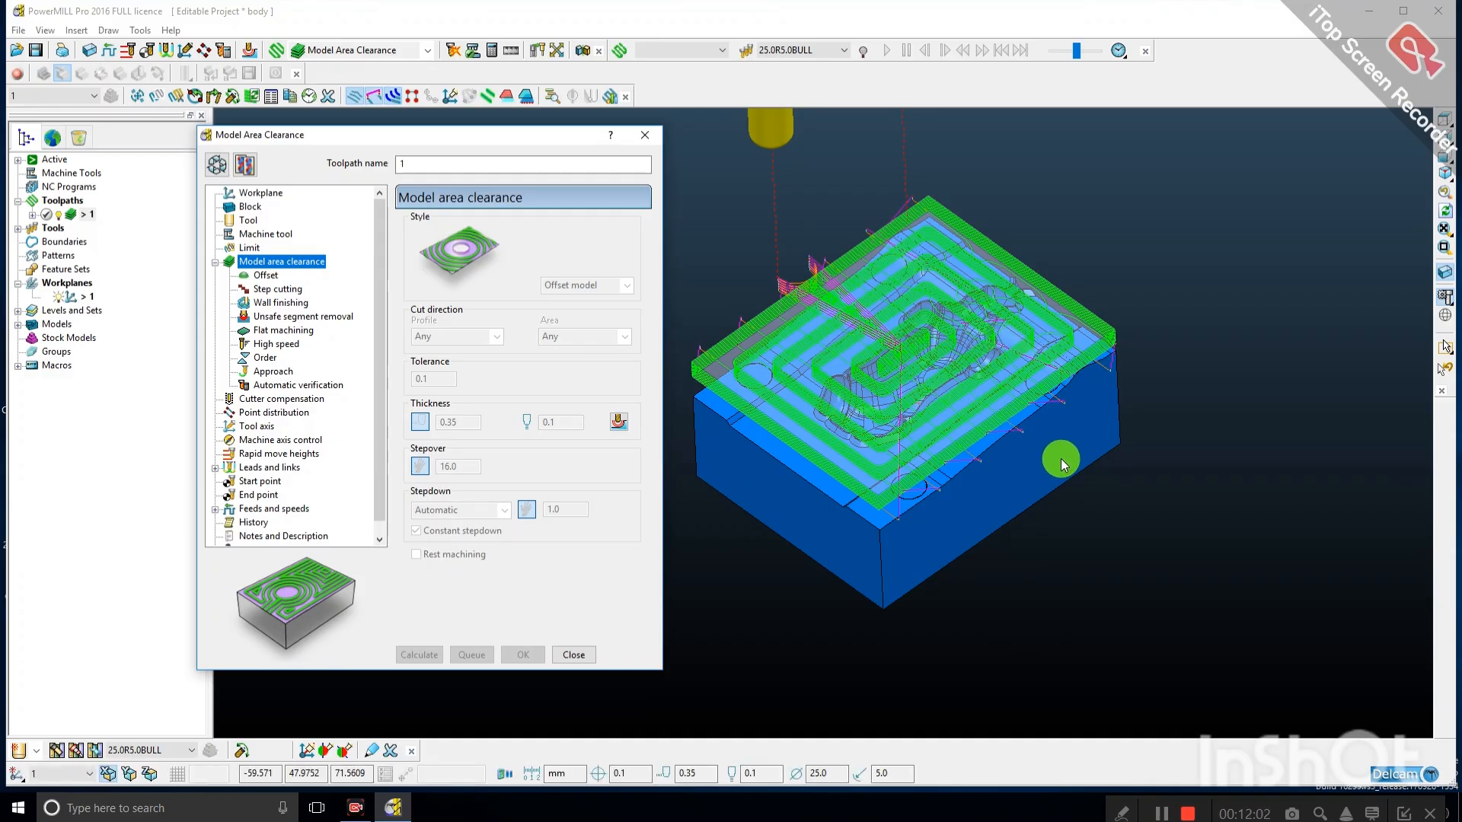
middle_click_drag(1061, 458, 884, 336)
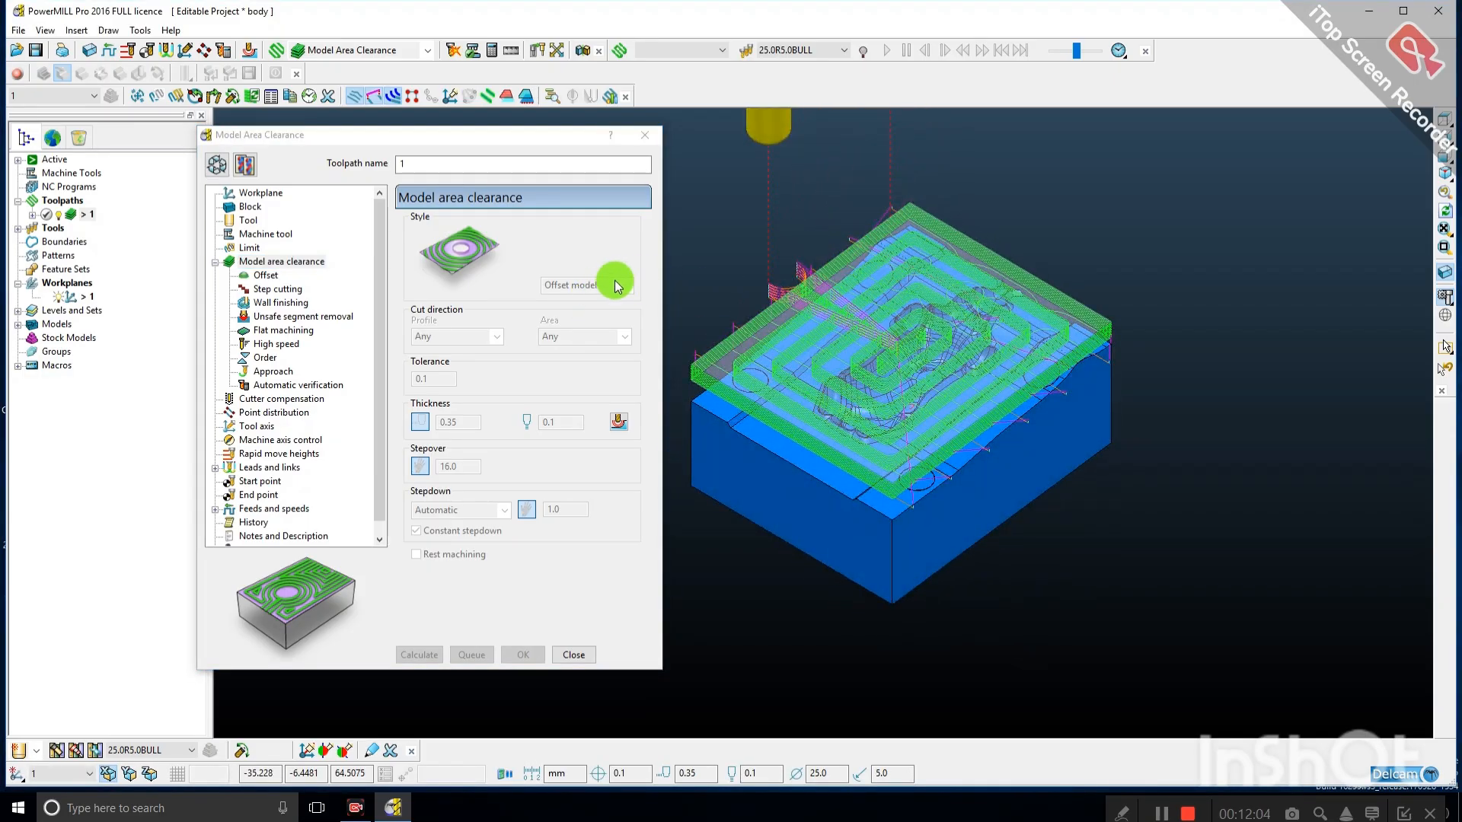
Make toolpath 1 editable again and try to calculate it with the Vortex style.
left_click(217, 164)
left_click(593, 283)
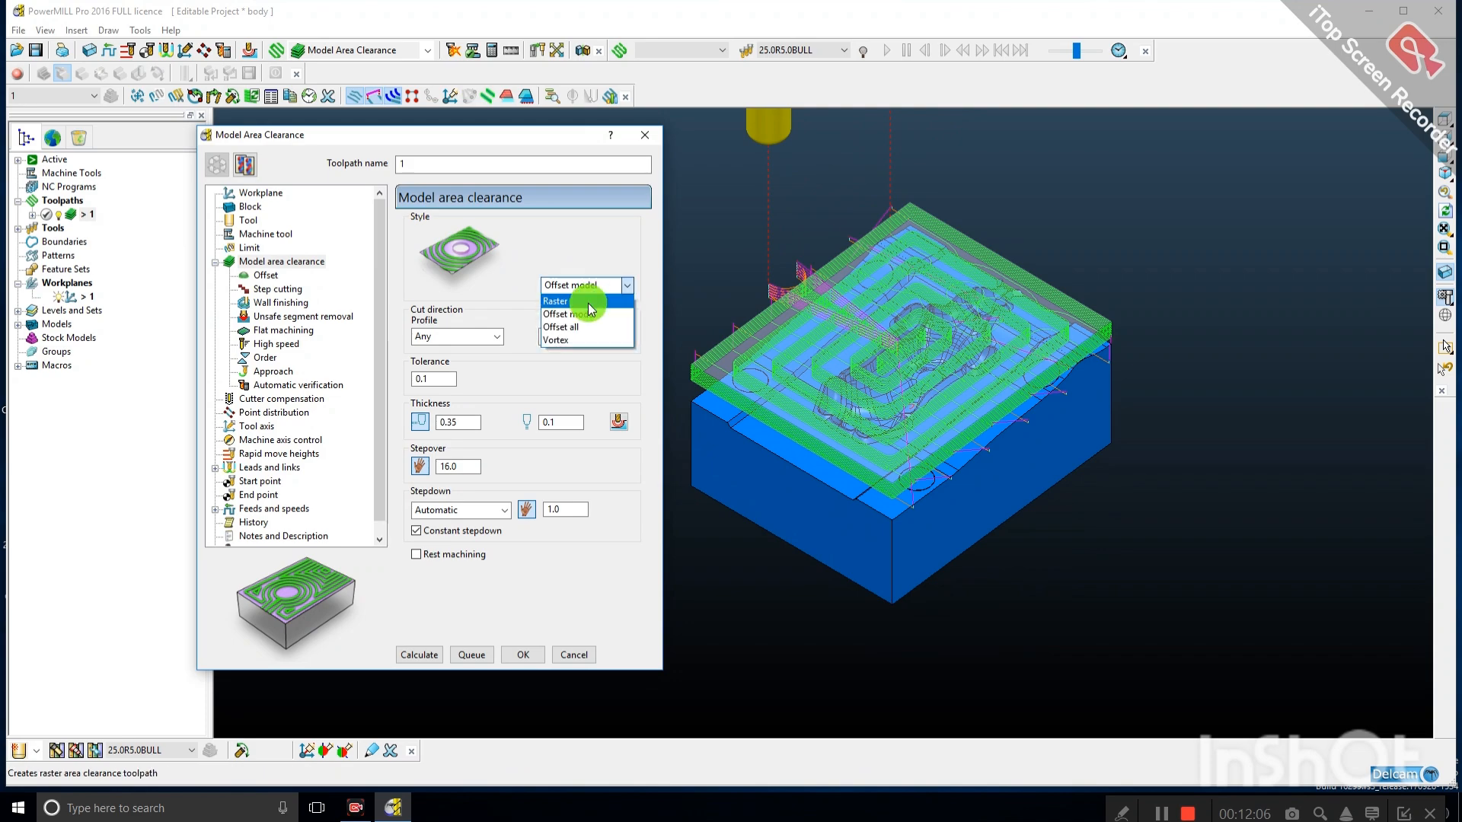
left_click(560, 340)
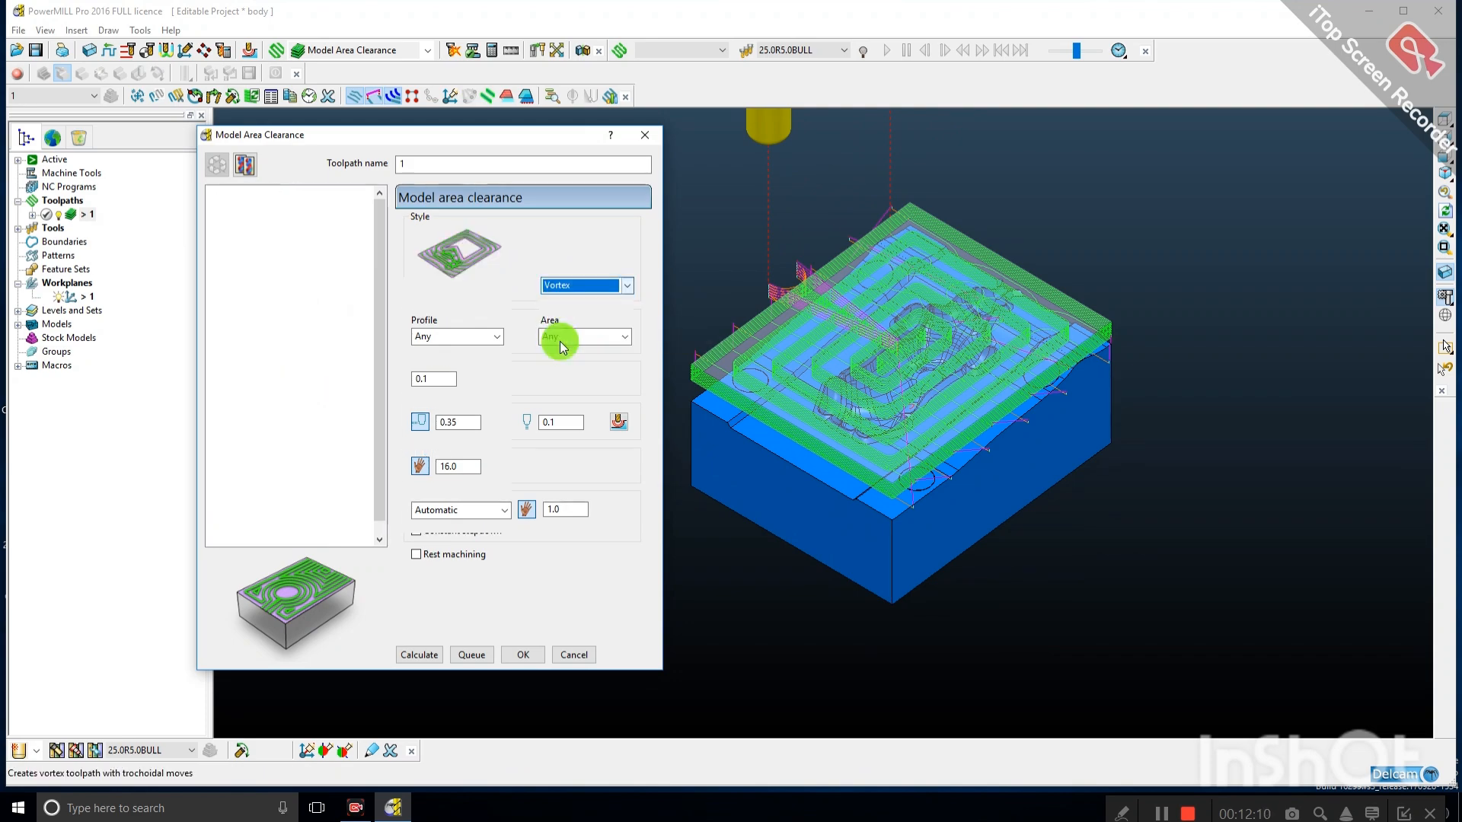
left_click(423, 655)
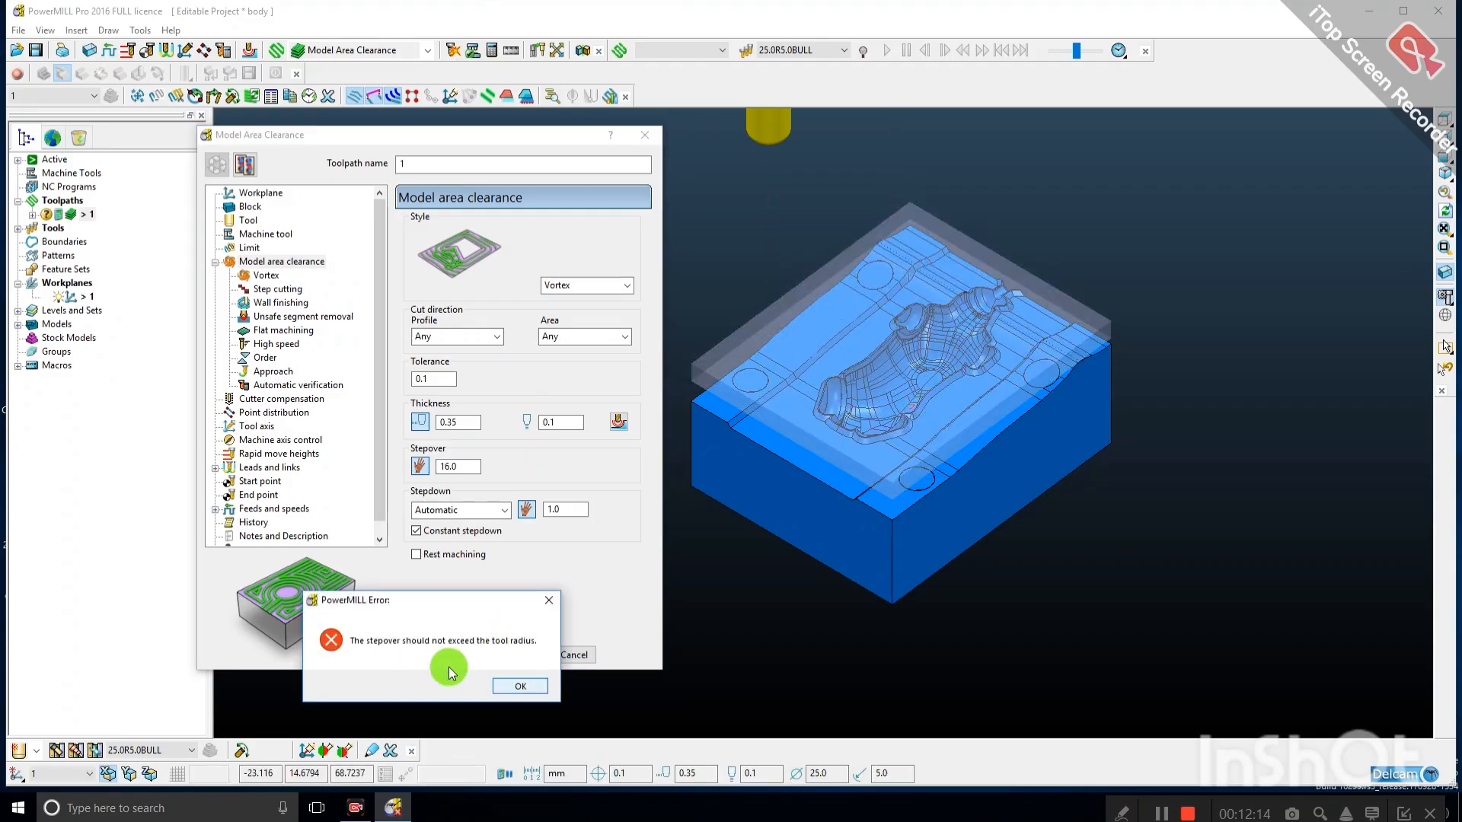
left_click(509, 685)
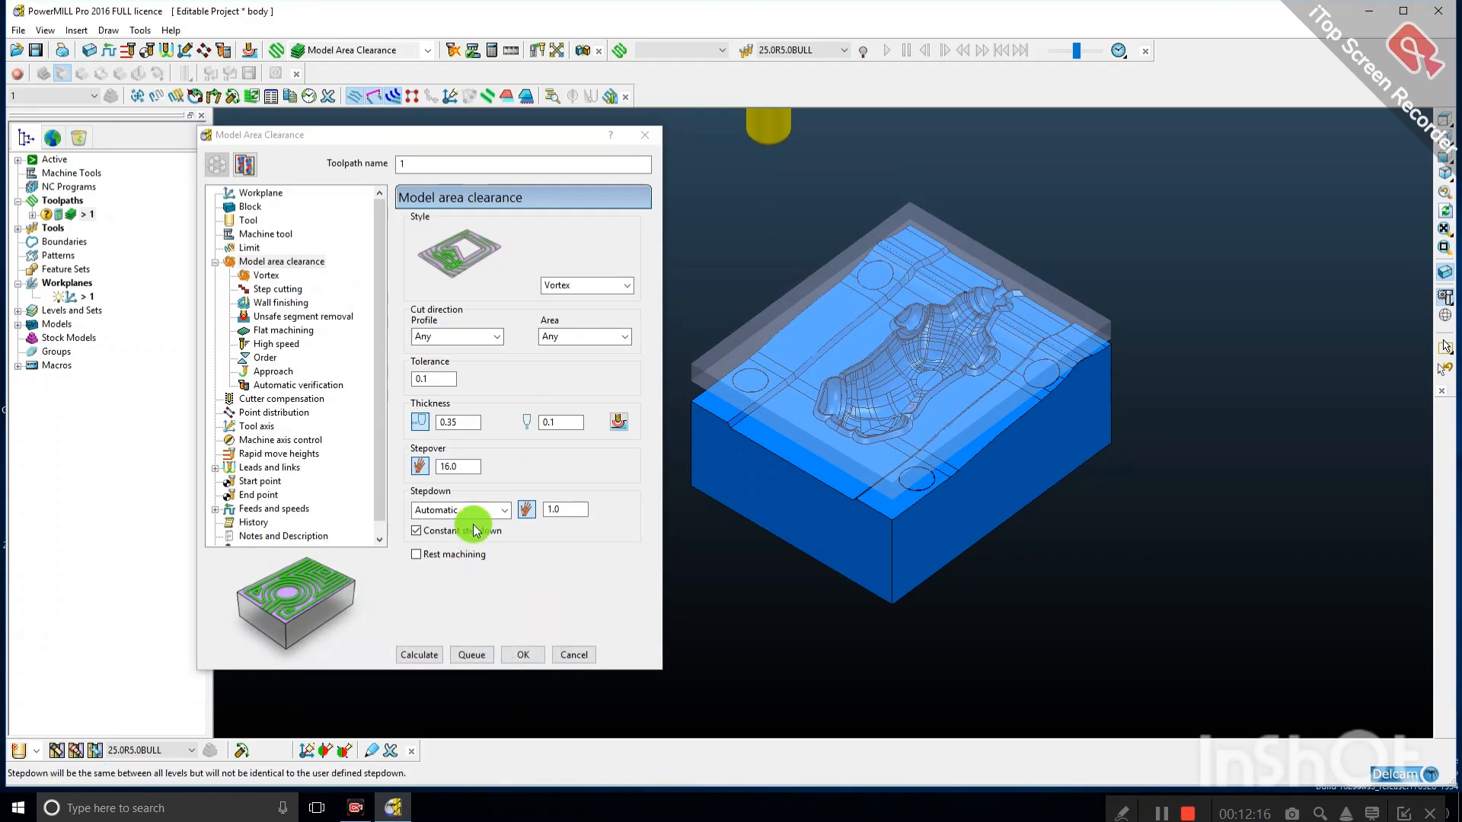
Set the stepover to 12.5 mm and recalculate the Vortex toolpath.
double_click(461, 468)
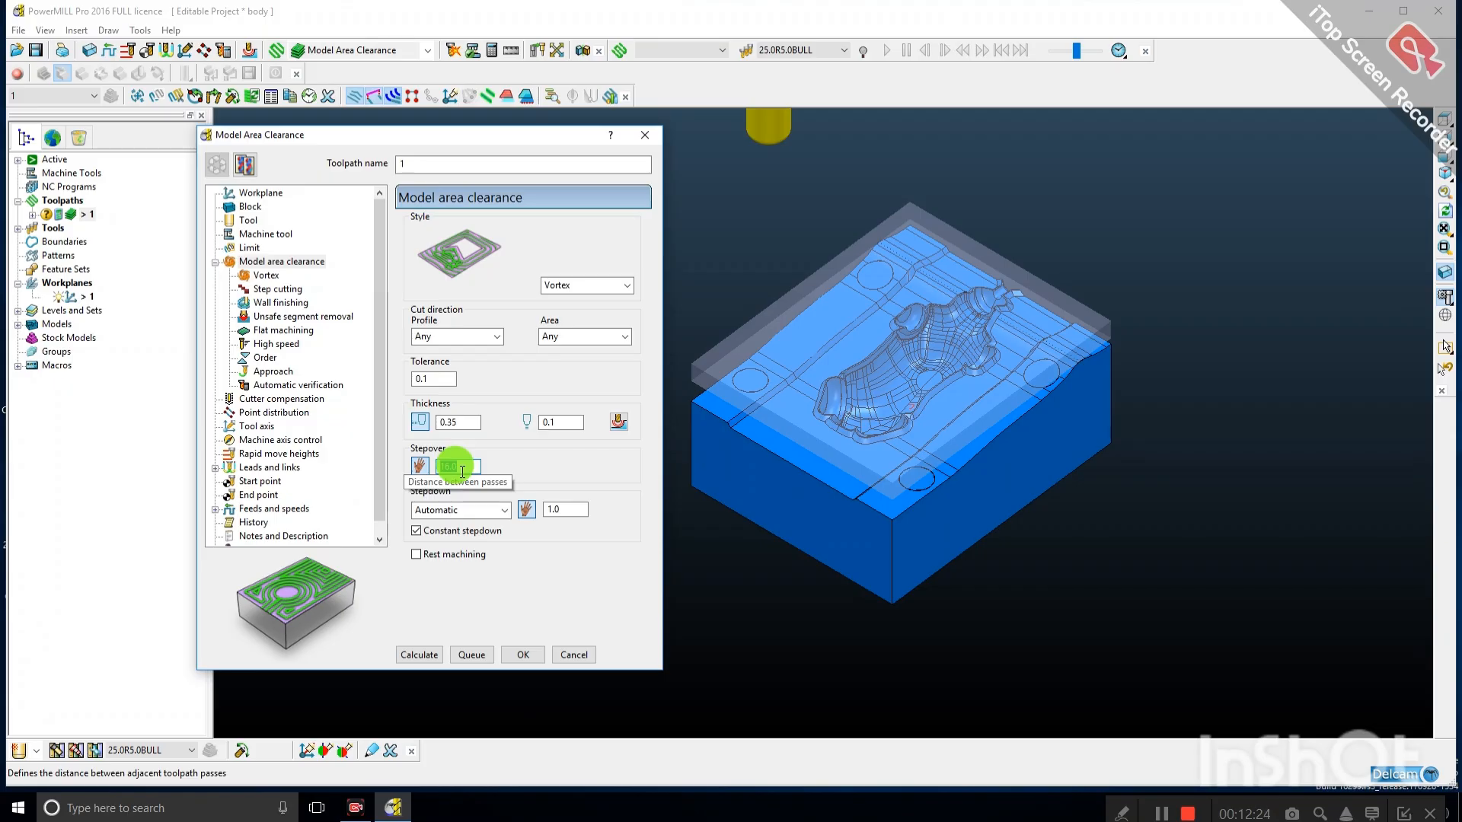
type("12.5")
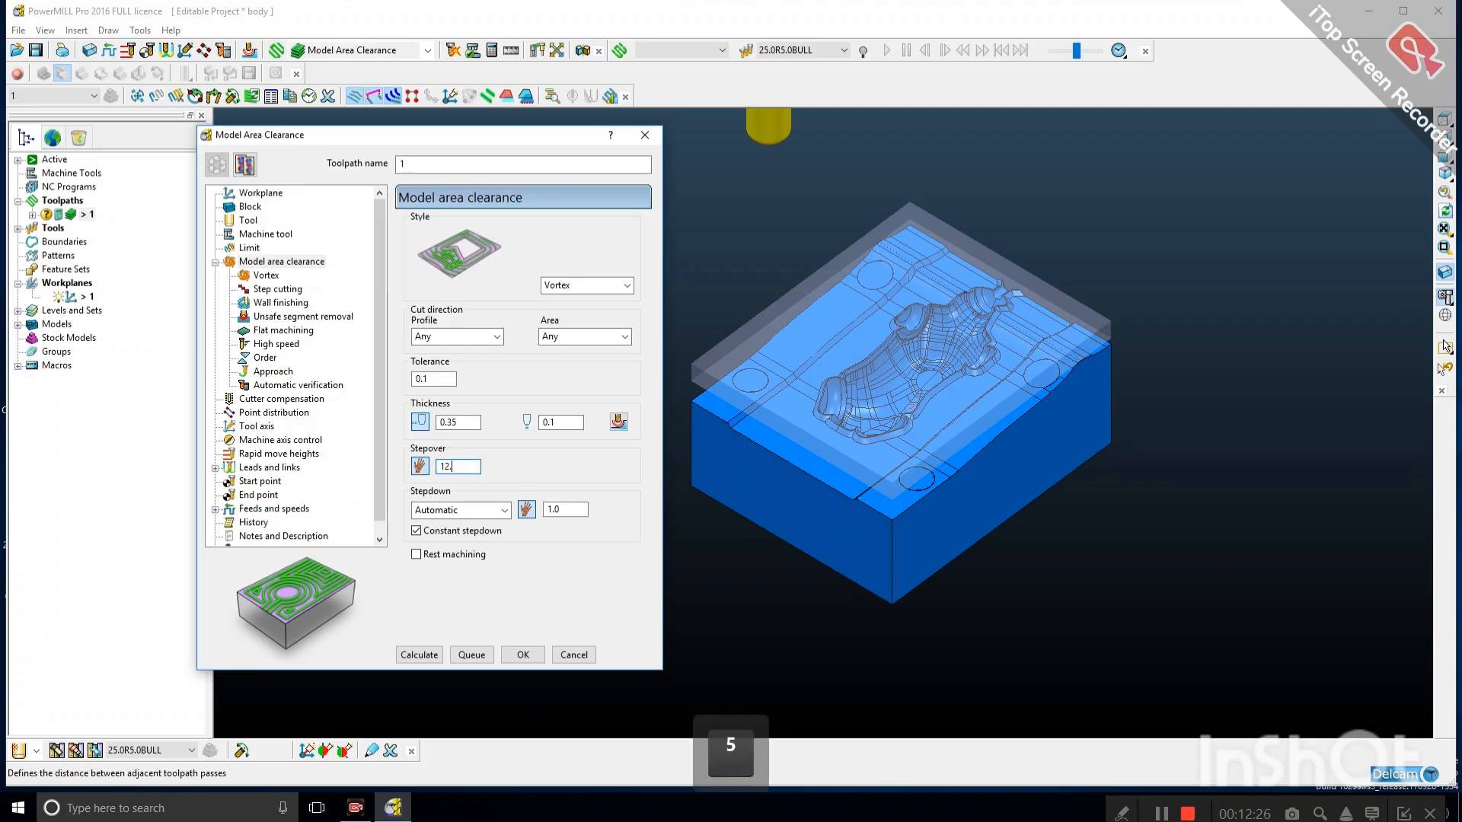
left_click(418, 656)
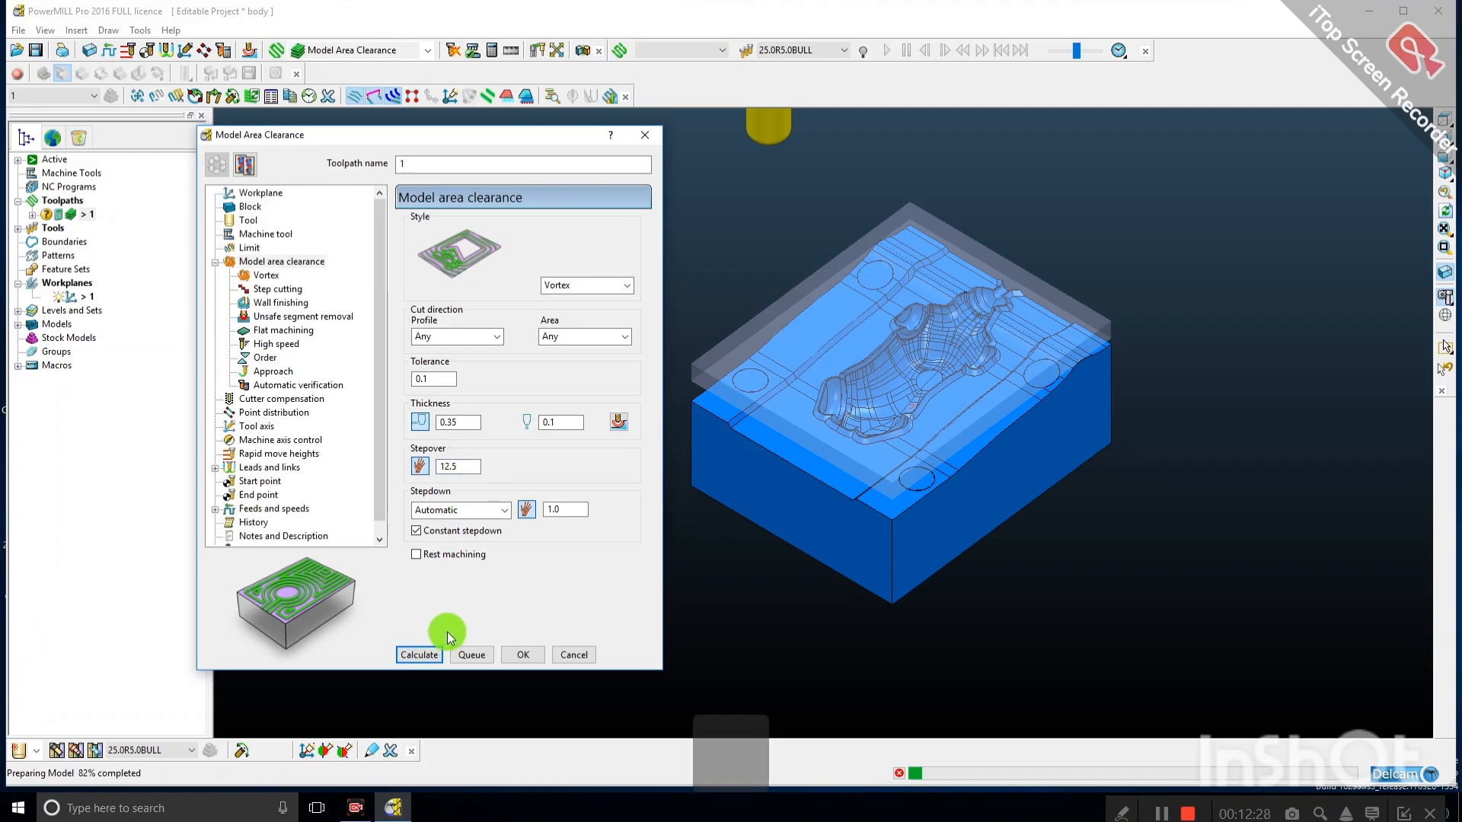
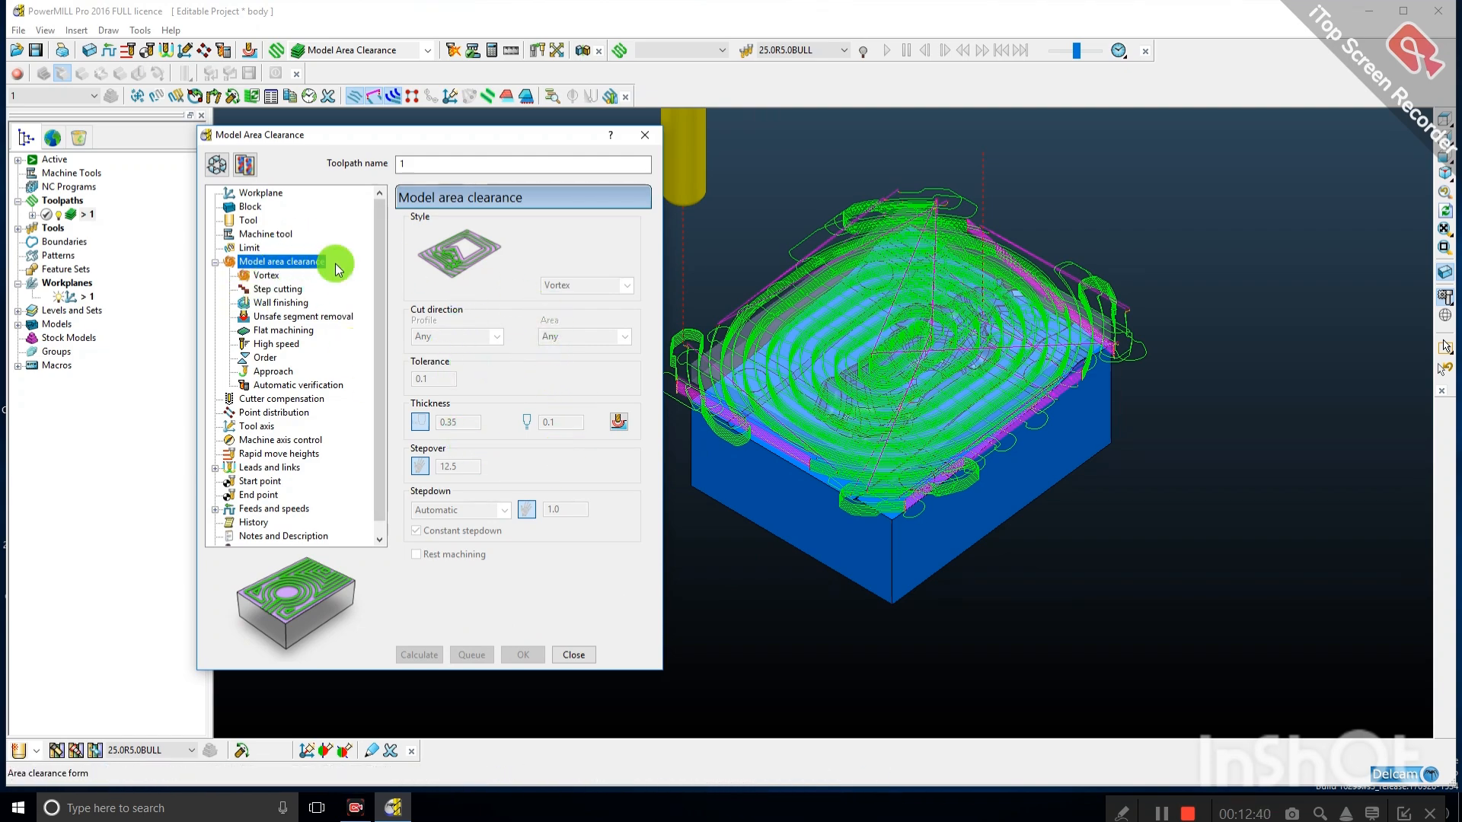
Make the calculated Vortex toolpath editable and switch its style to Offset all.
left_click(217, 172)
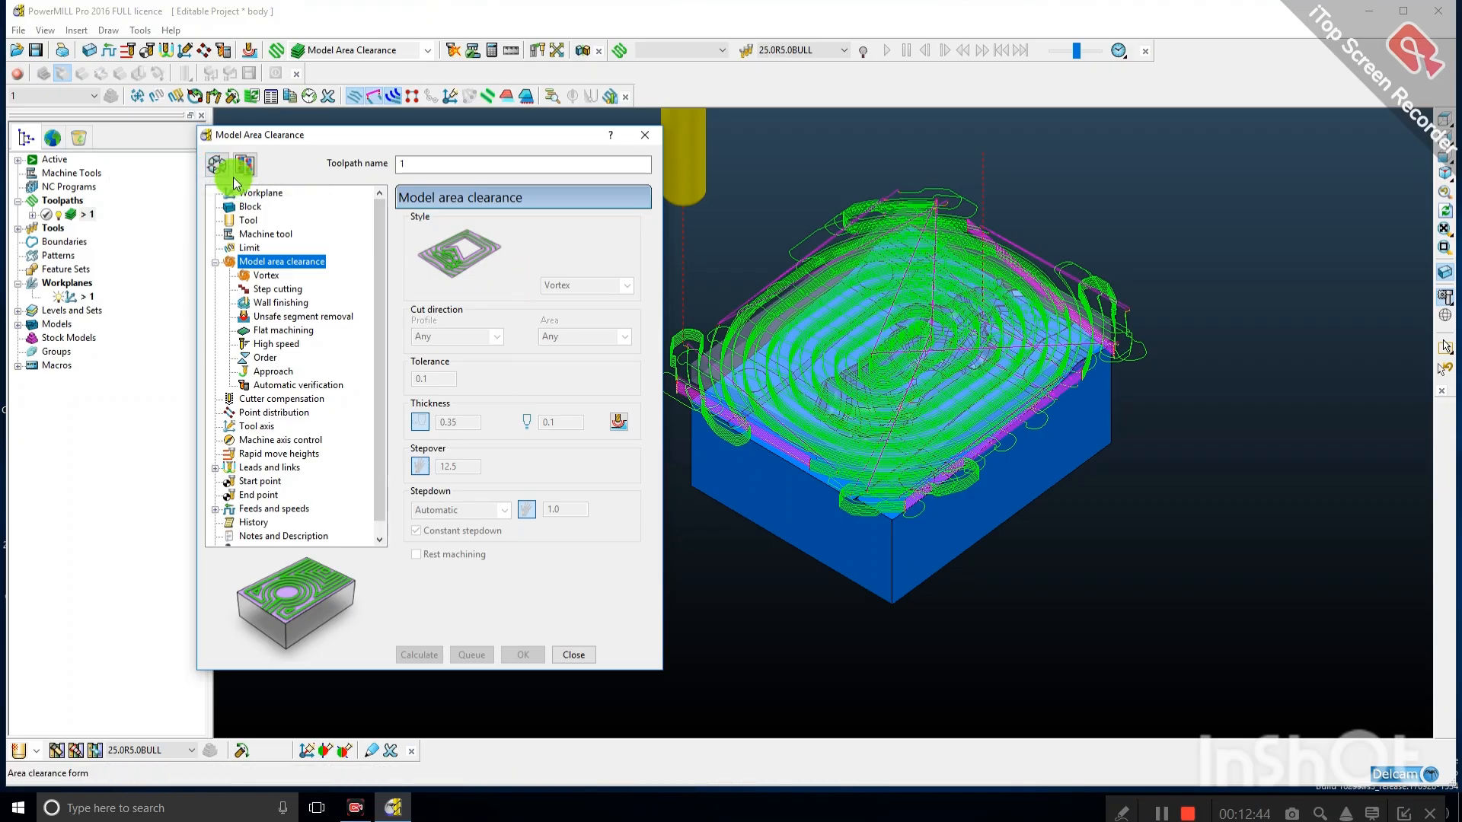
left_click(581, 289)
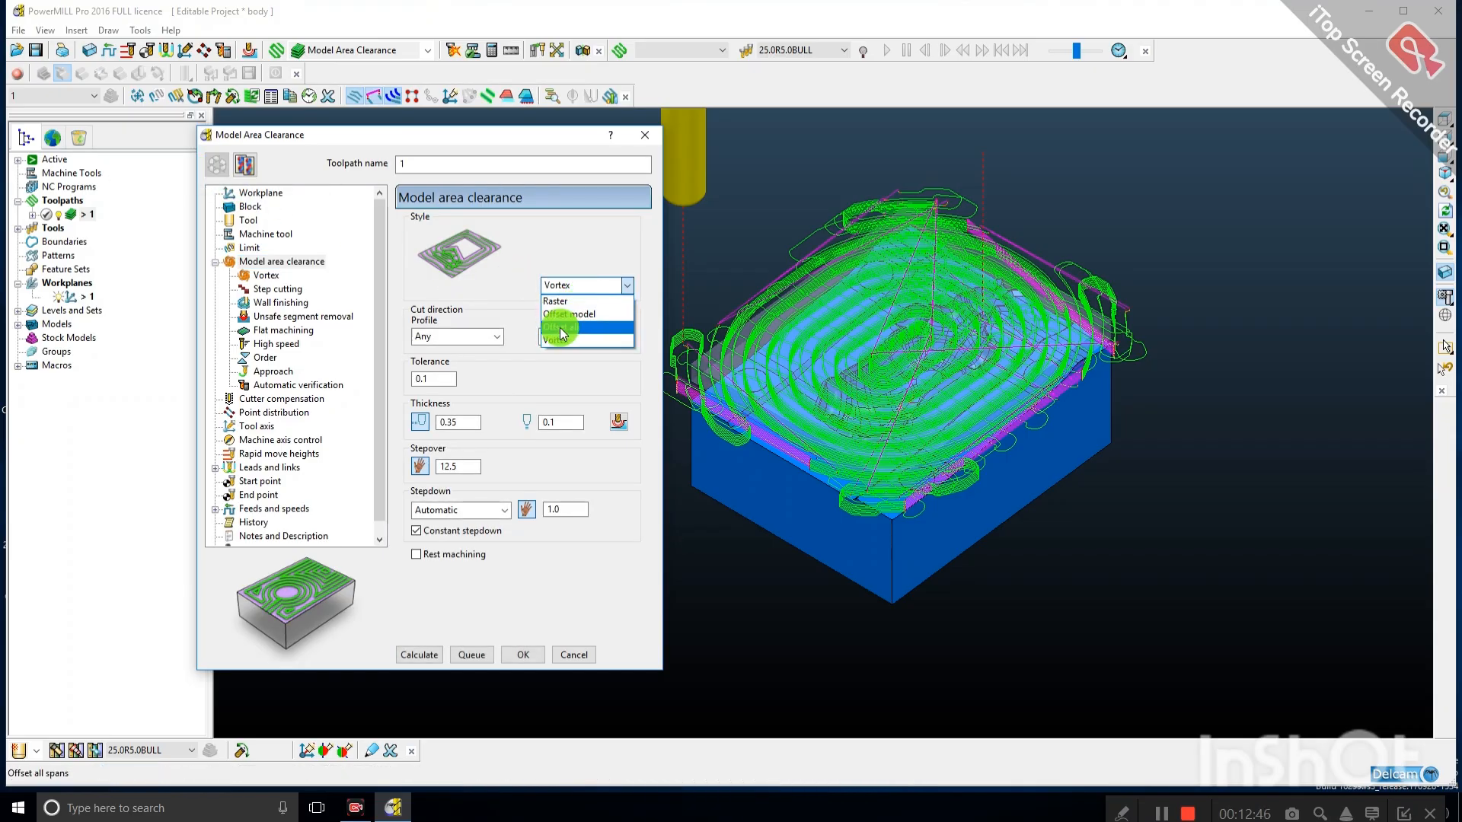
left_click(565, 326)
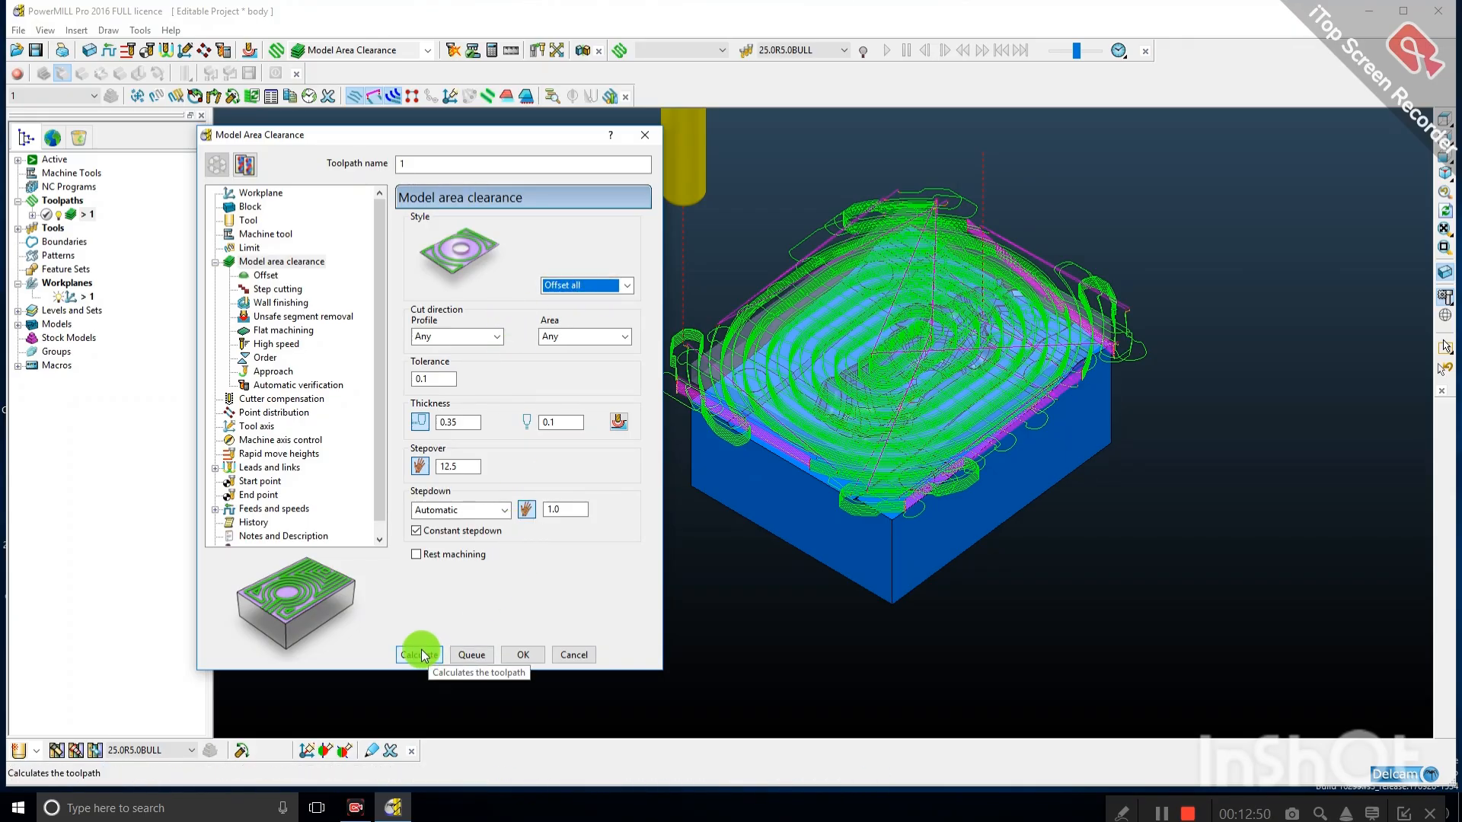
Unlock the block's Z limits and recalculate toolpath 1.
left_click(245, 207)
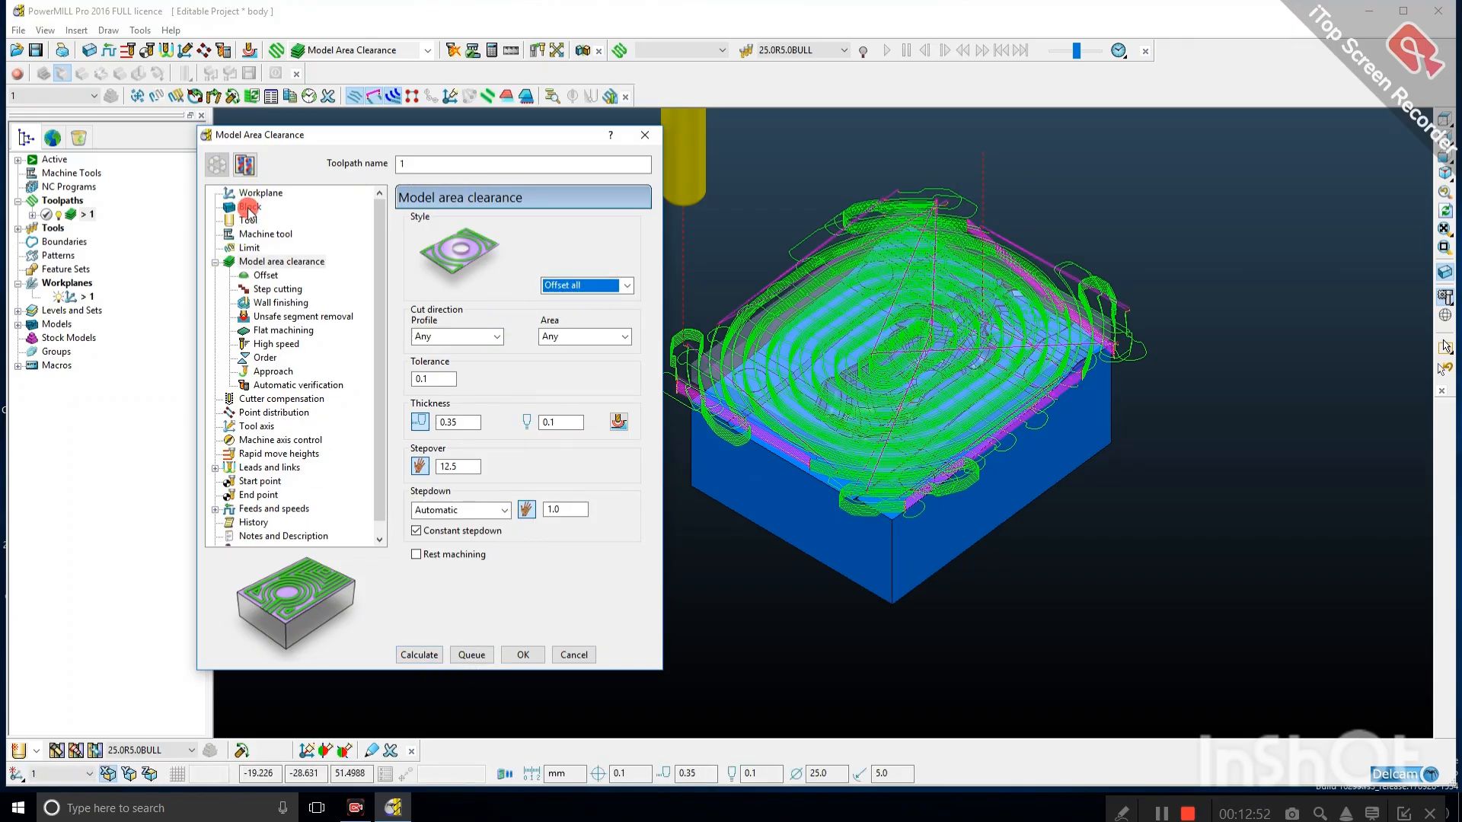
left_click(629, 398)
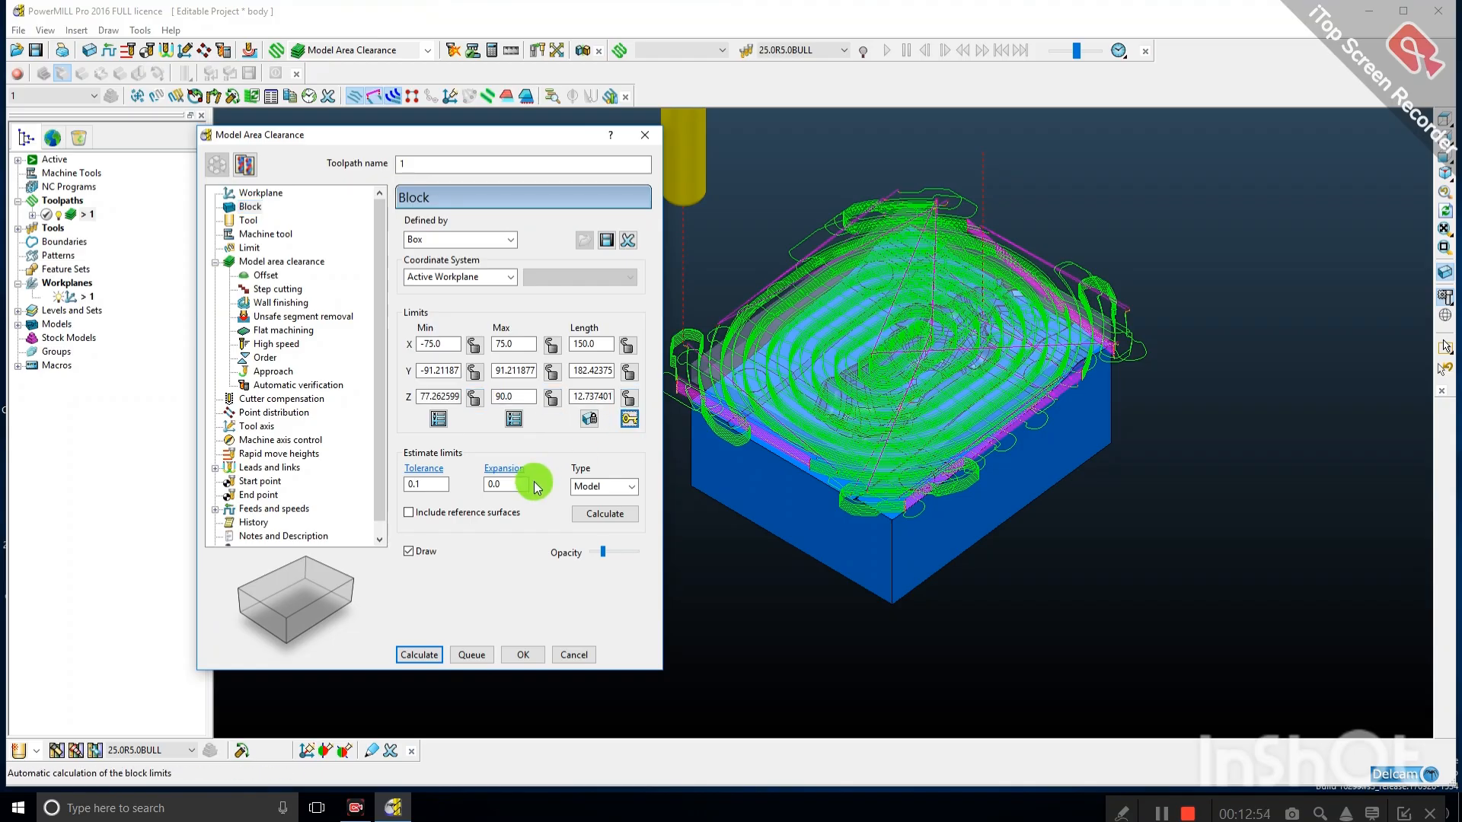
left_click(422, 656)
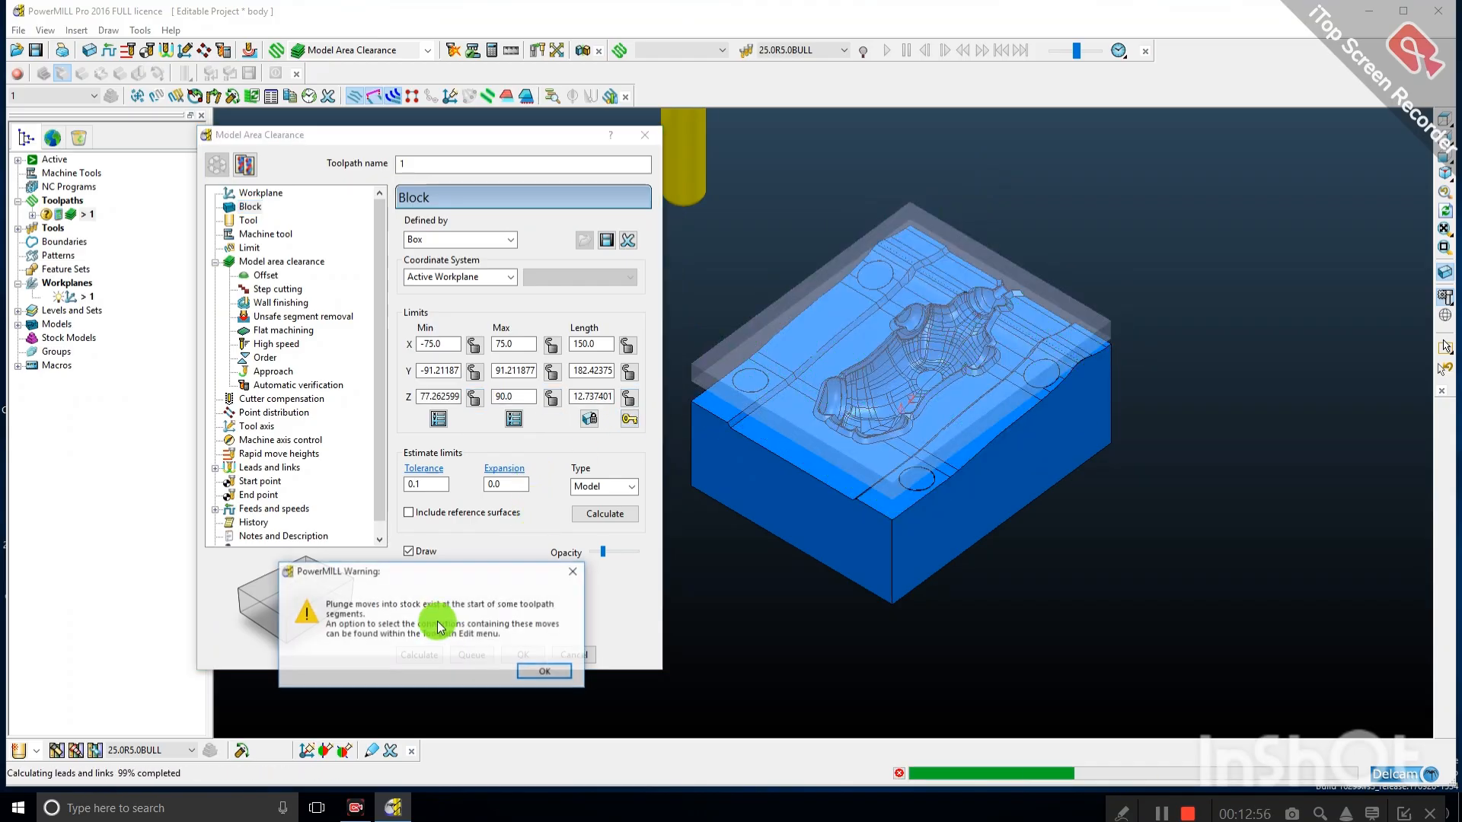
left_click(553, 666)
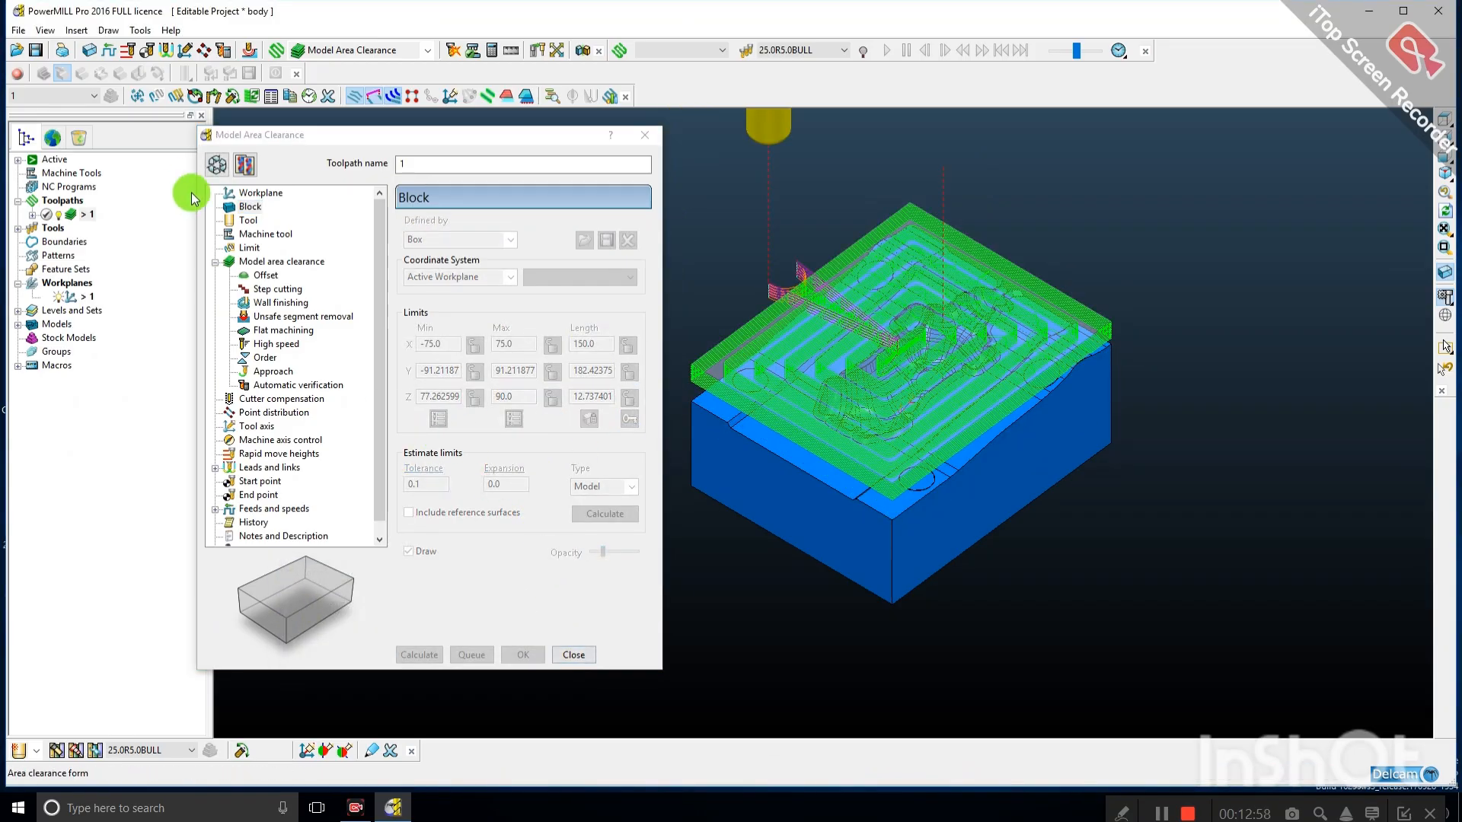
Make toolpath 1 editable, recompute the block from the model limits and recalculate the toolpath.
left_click(216, 165)
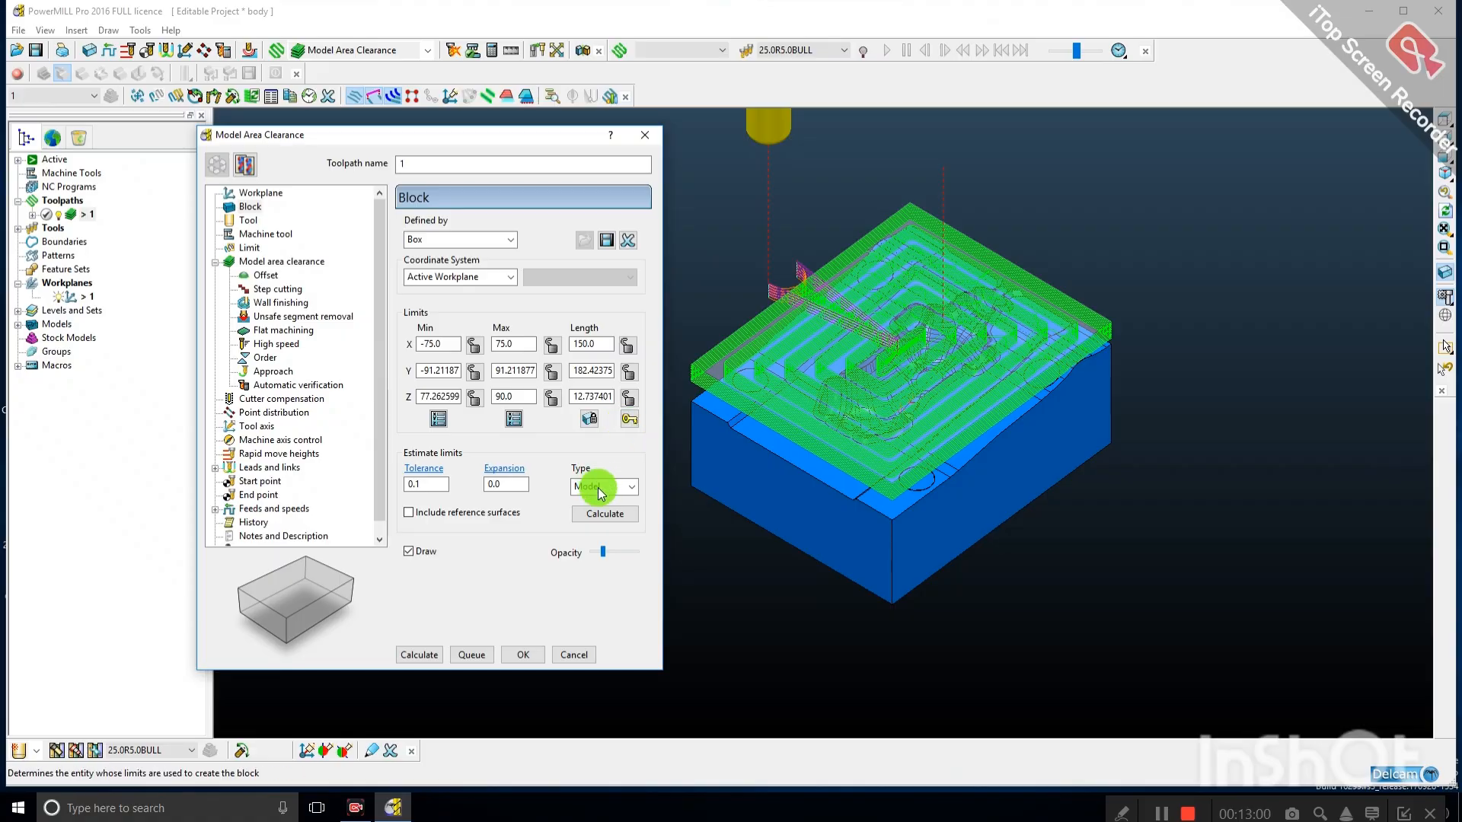
left_click(606, 513)
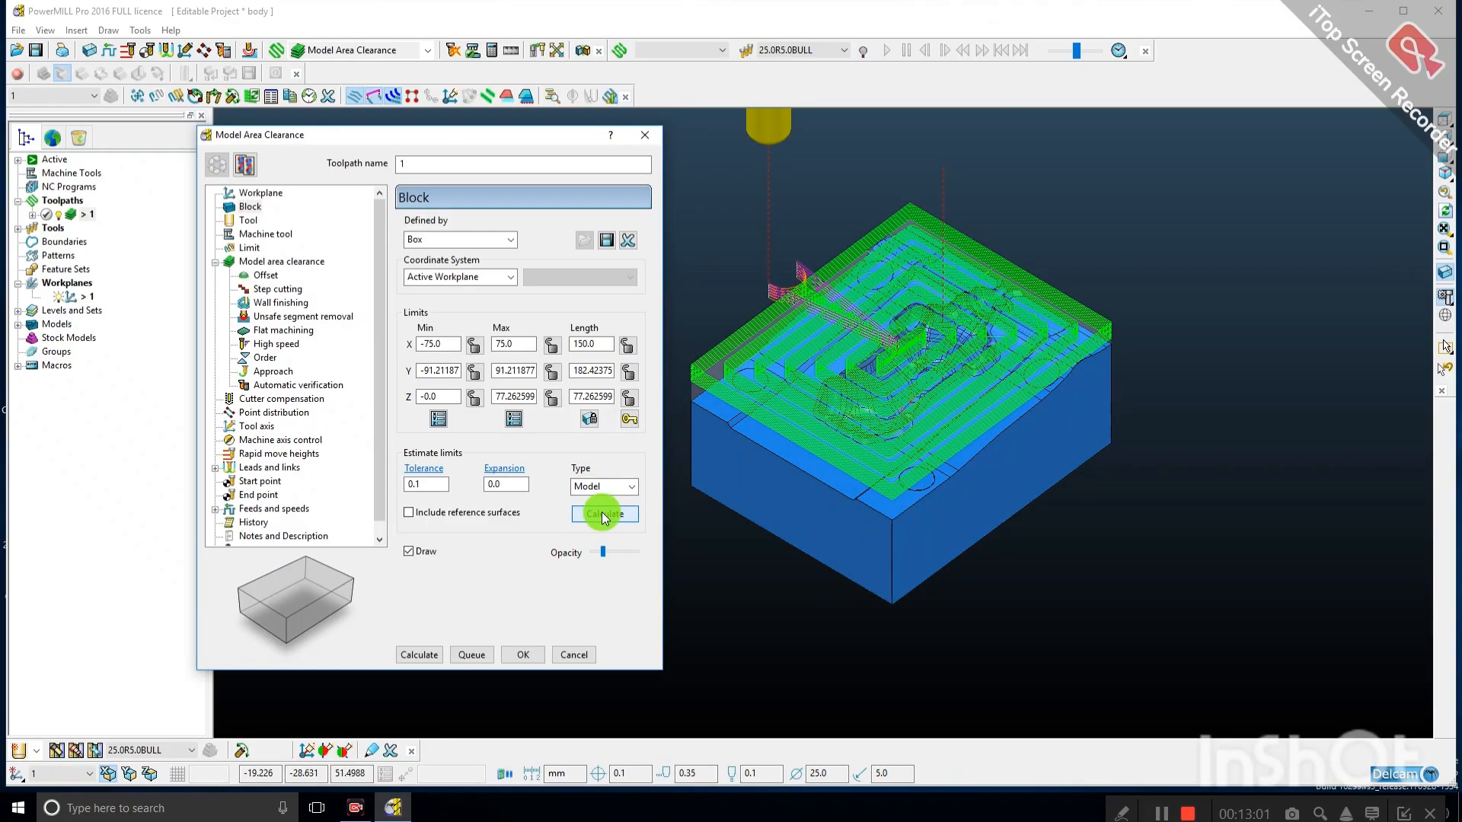
left_click(430, 653)
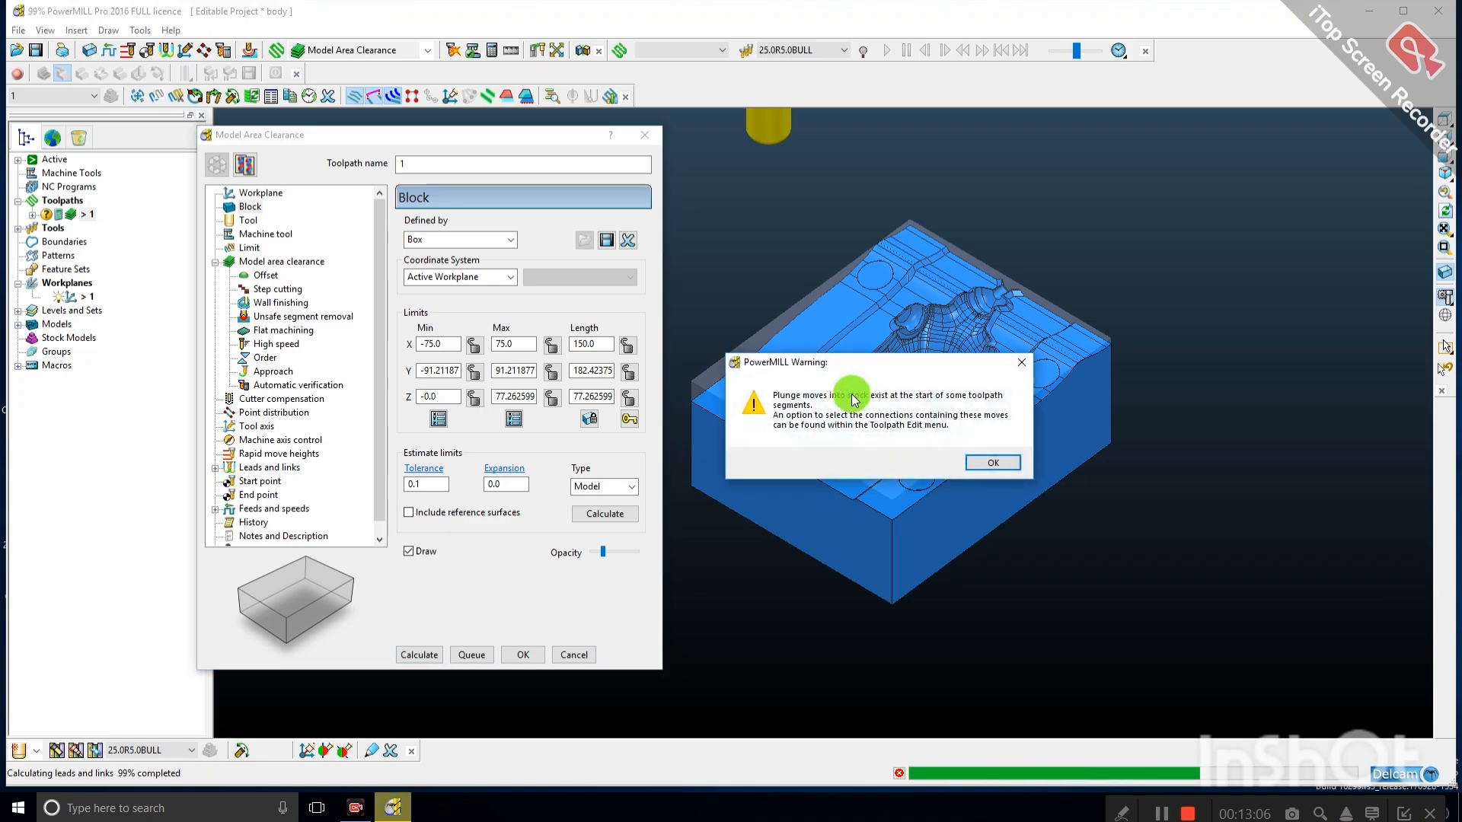
left_click(995, 465)
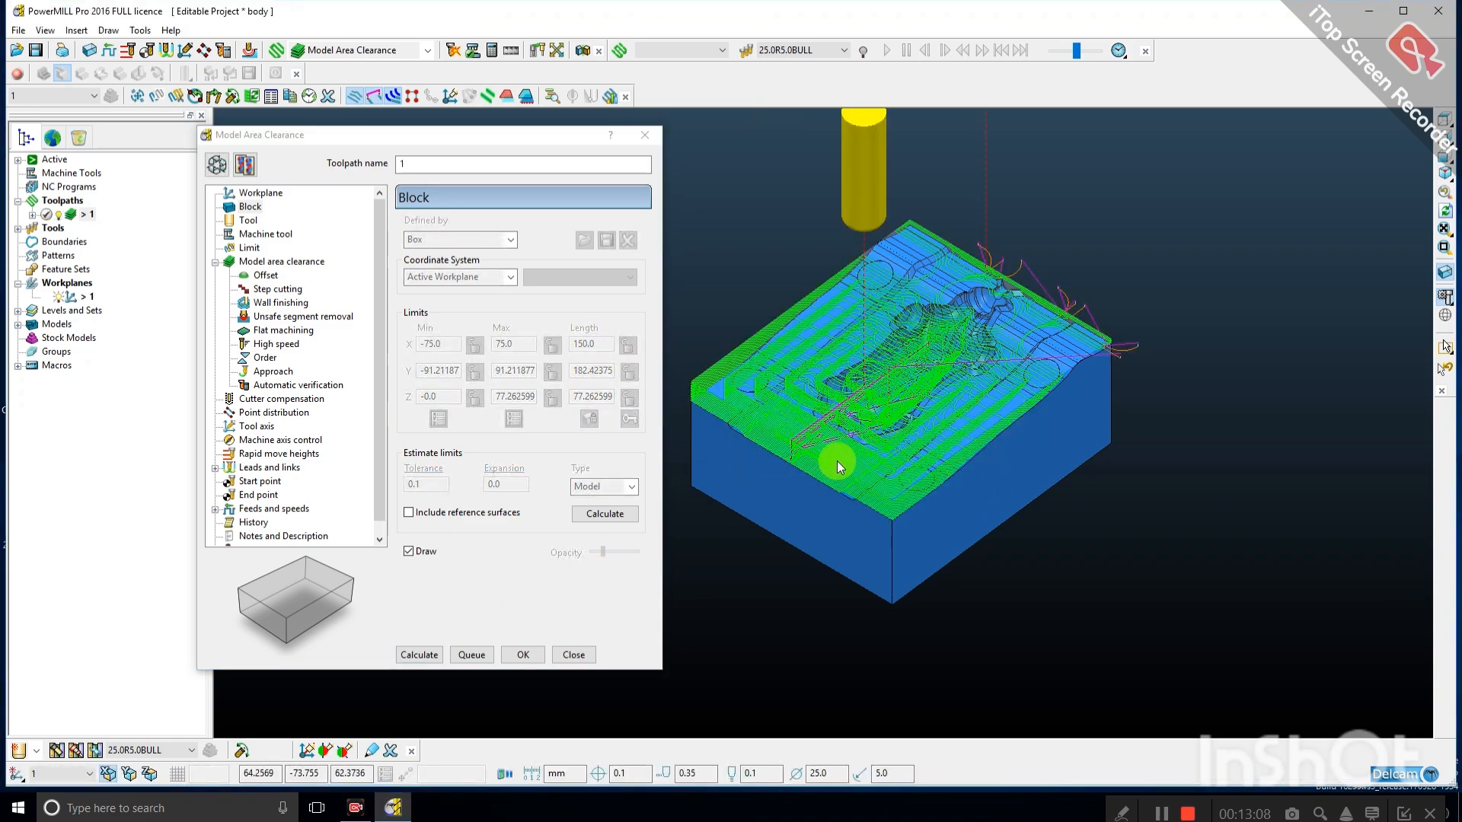
Make toolpath 1 editable again and open its advanced offset settings.
left_click(216, 164)
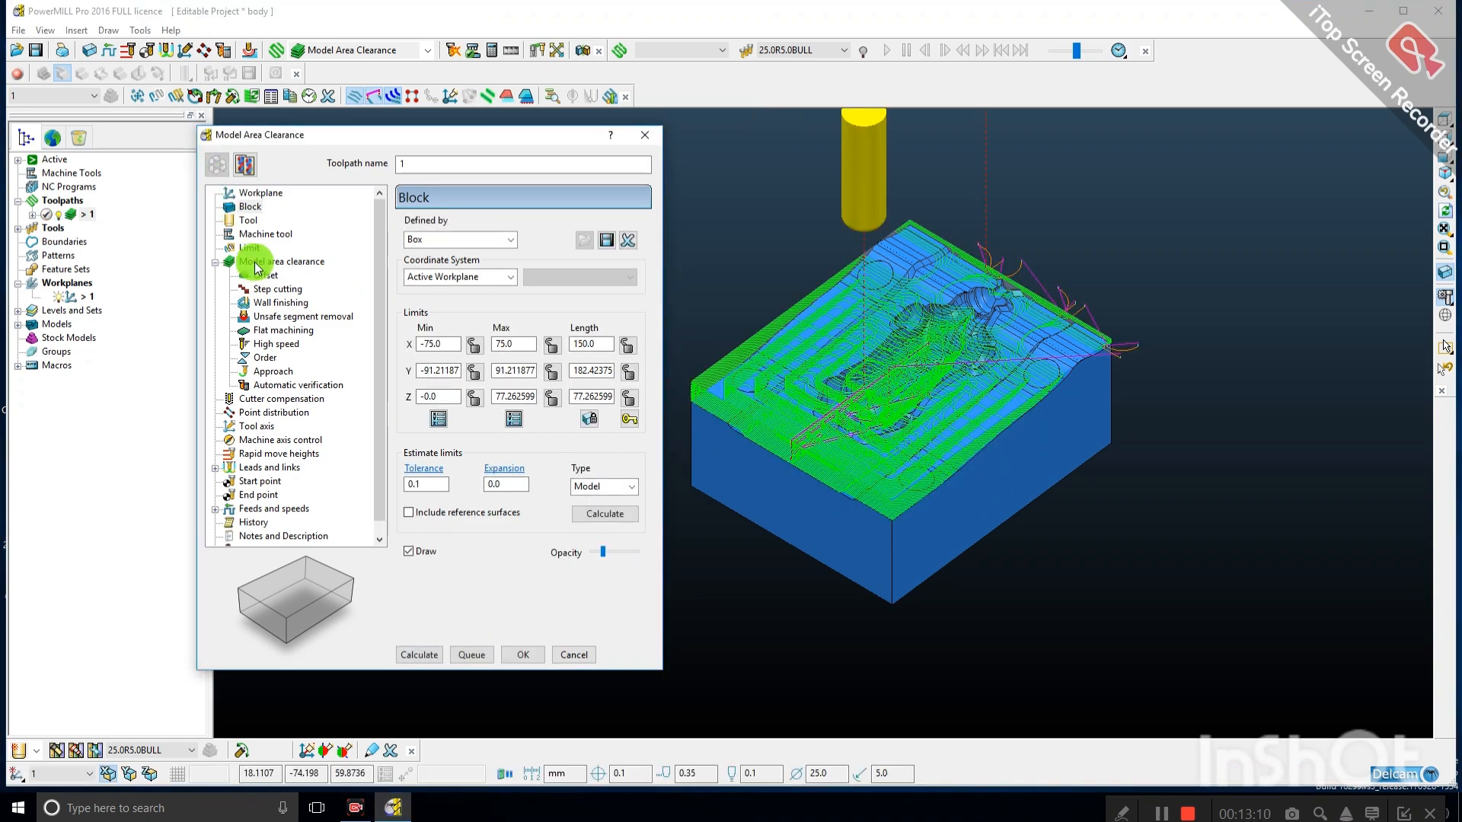
left_click(259, 262)
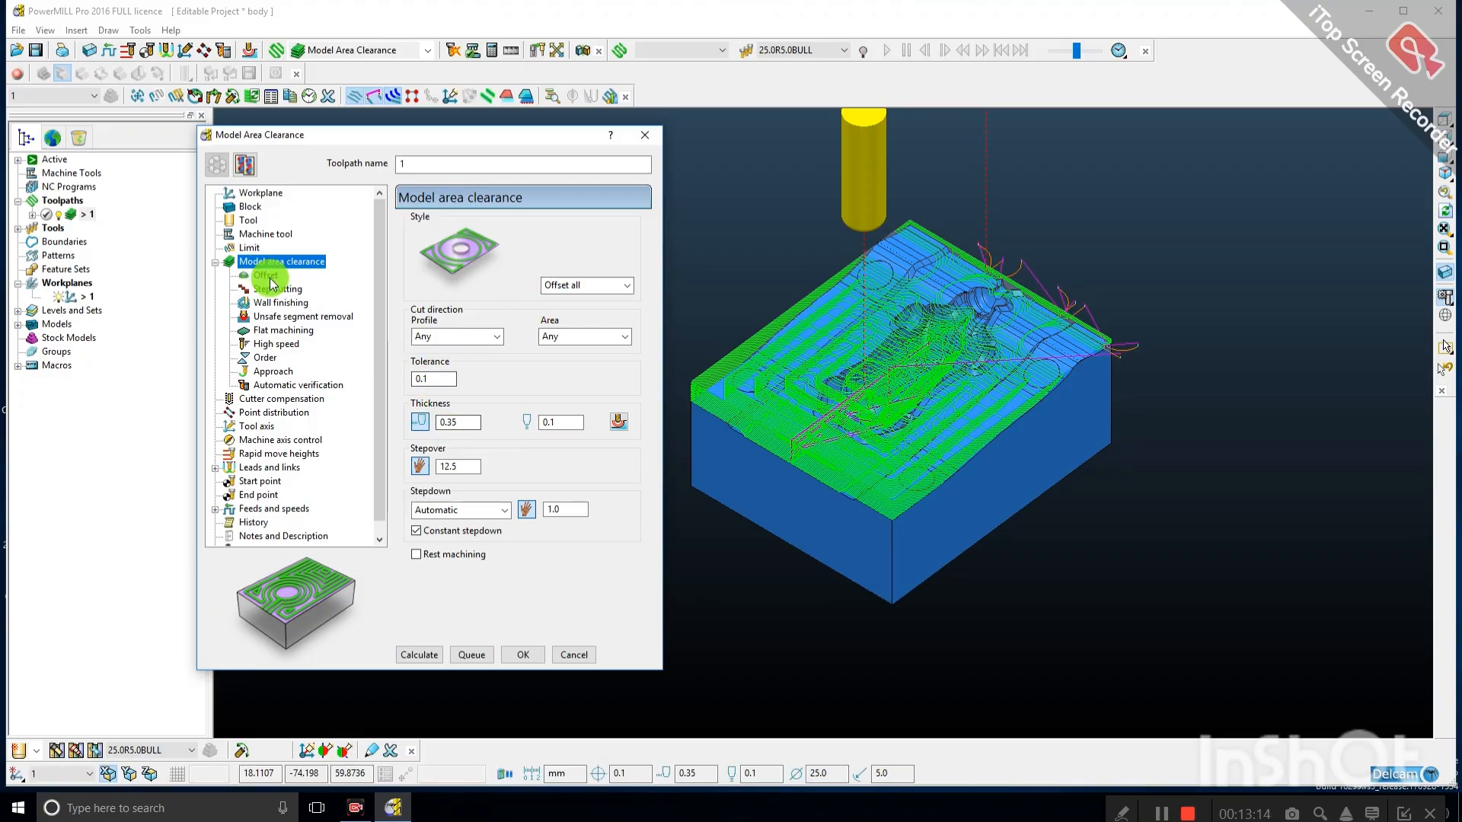
left_click(266, 277)
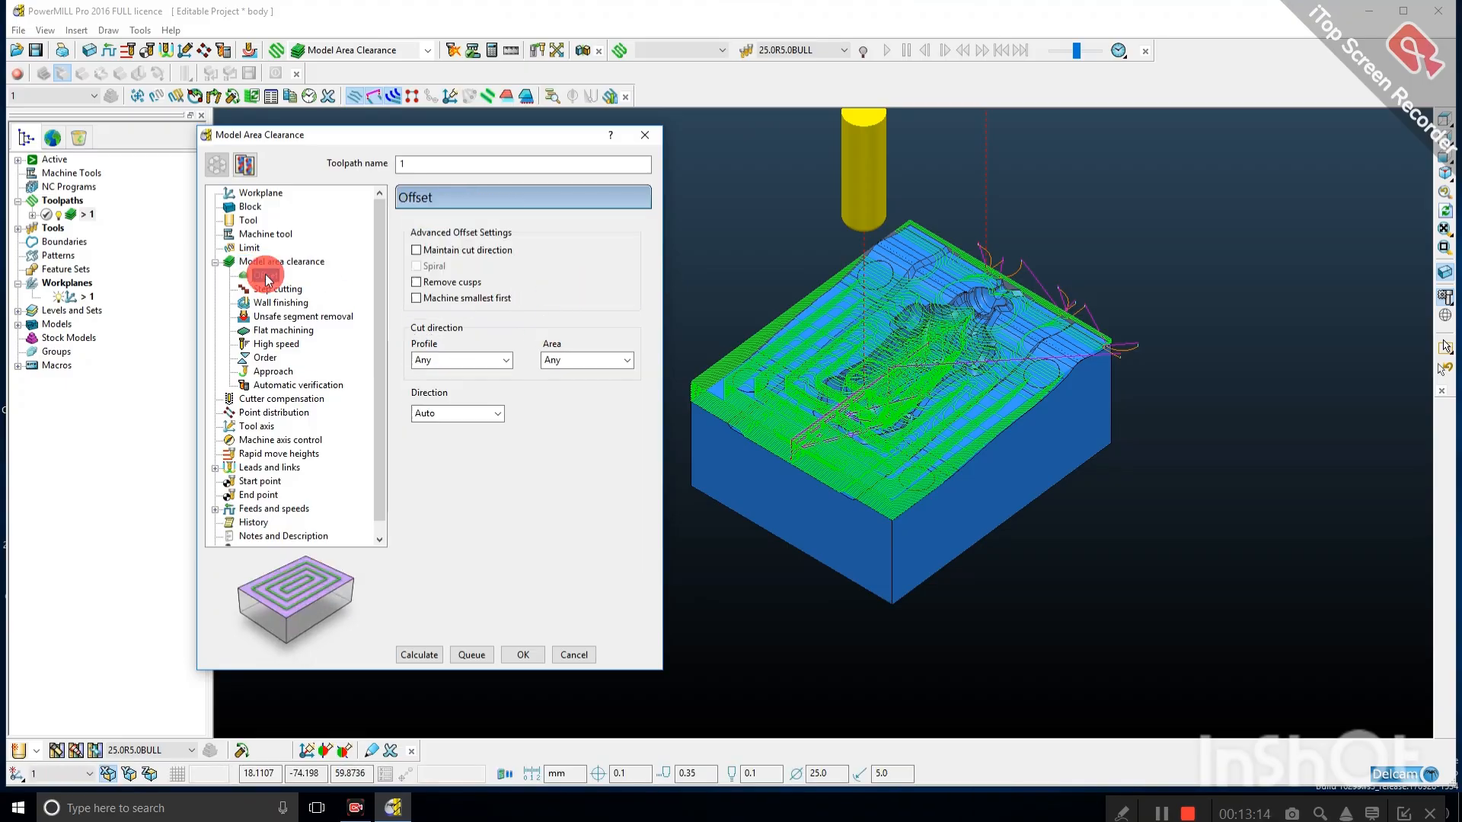
Try the Maintain cut direction and Spiral options in the advanced offset settings.
left_click(417, 252)
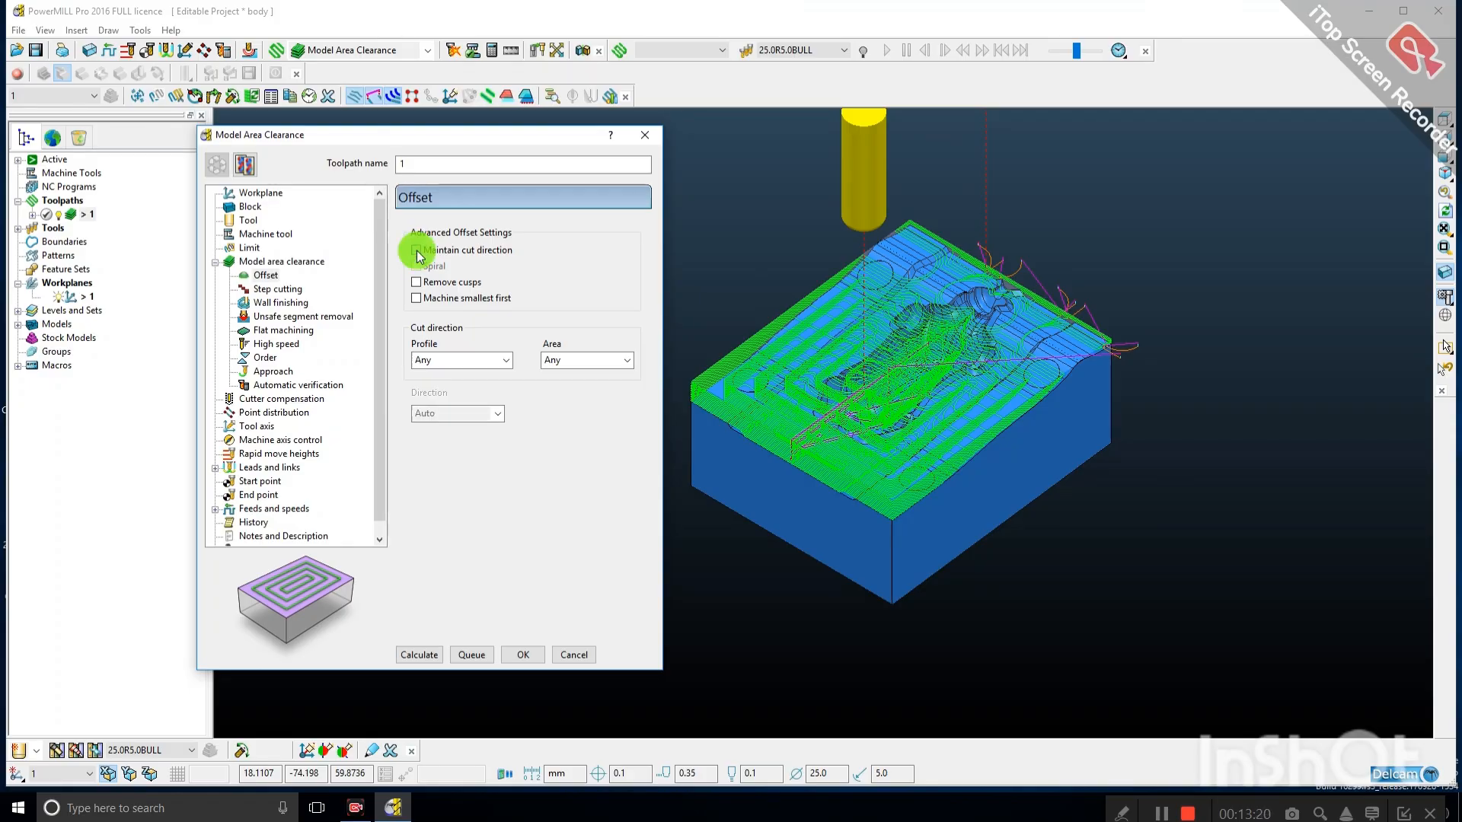
left_click(417, 252)
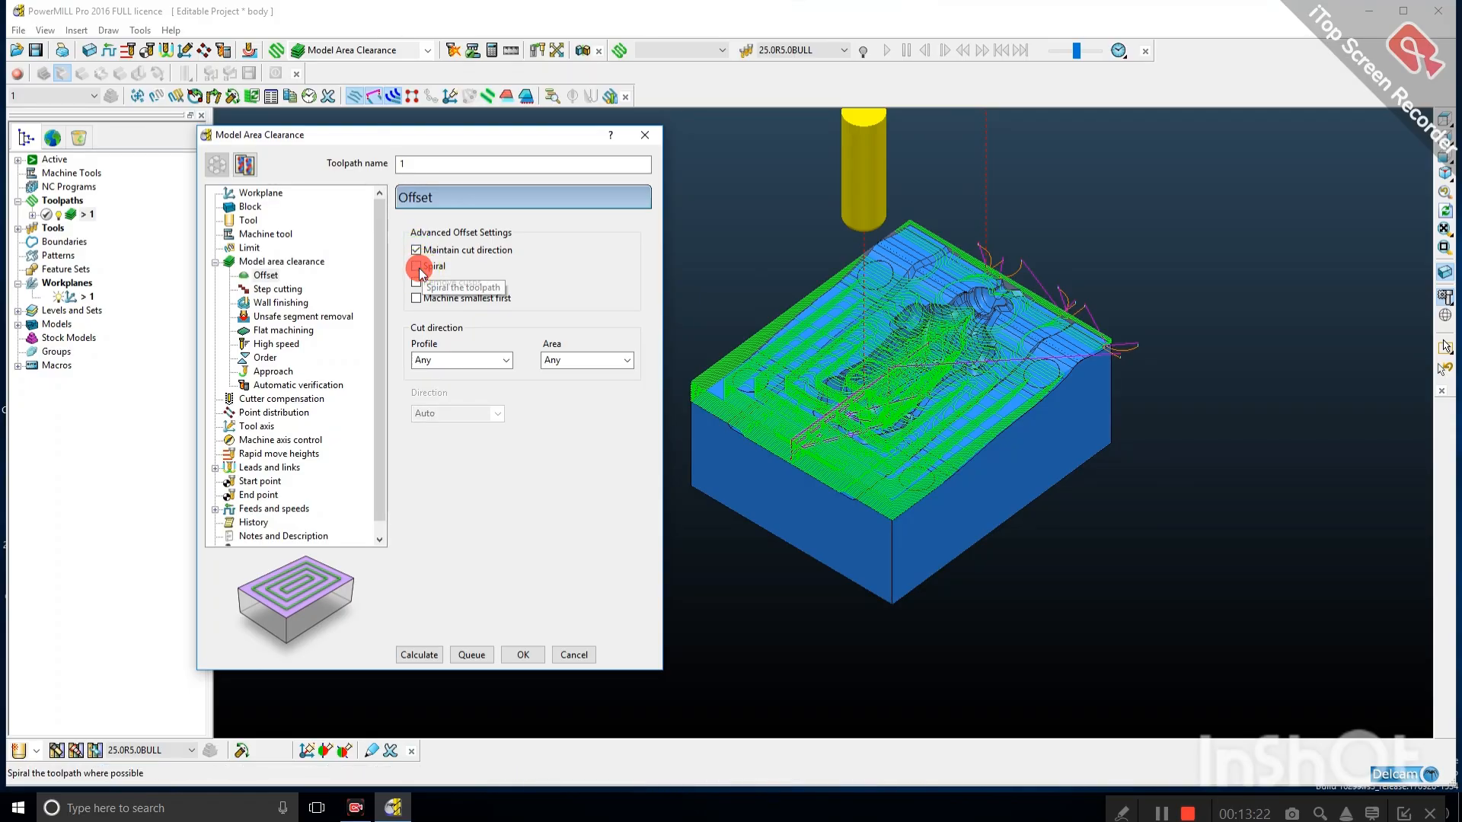
left_click(417, 267)
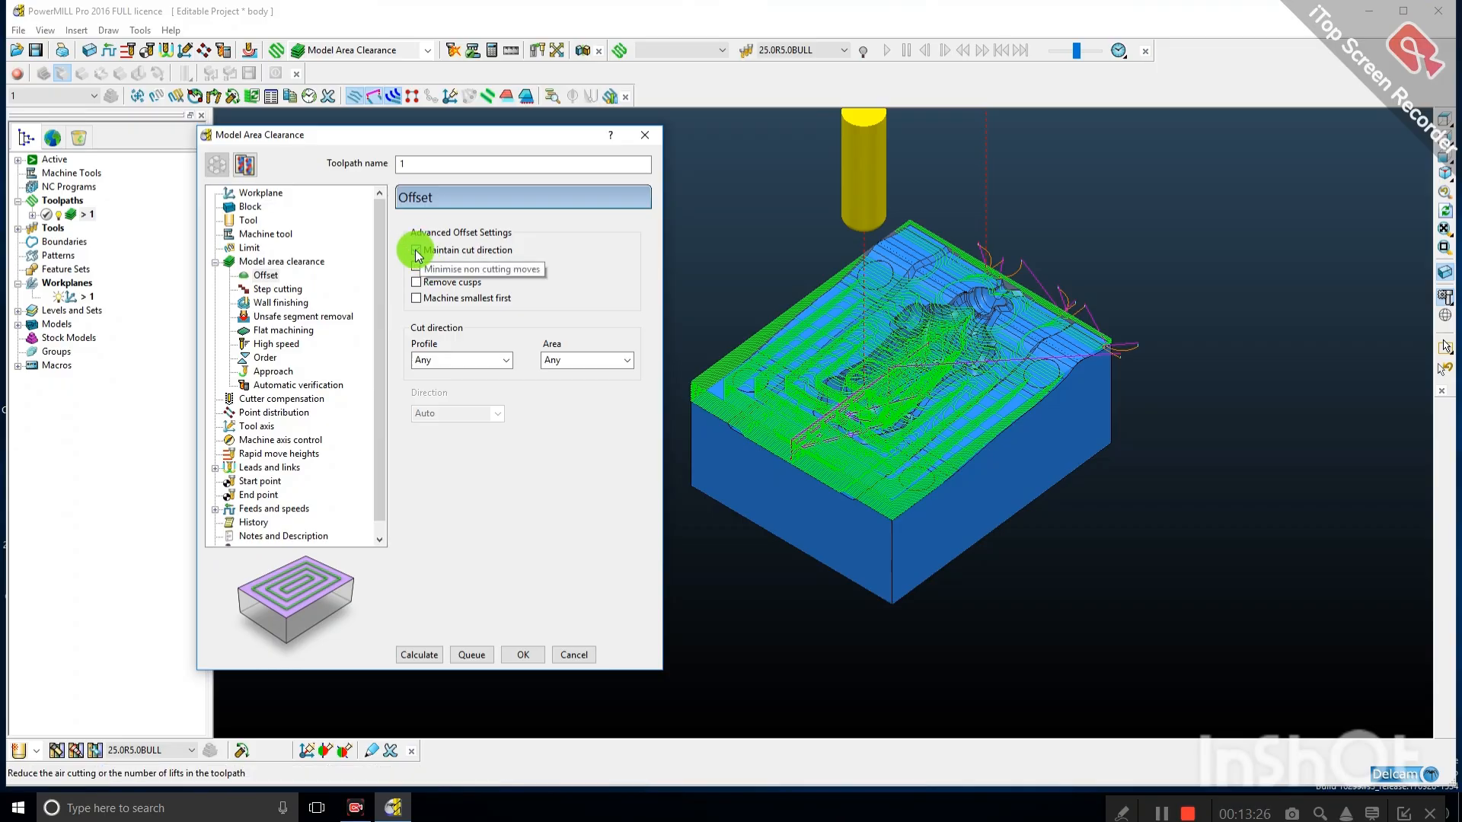
left_click(421, 251)
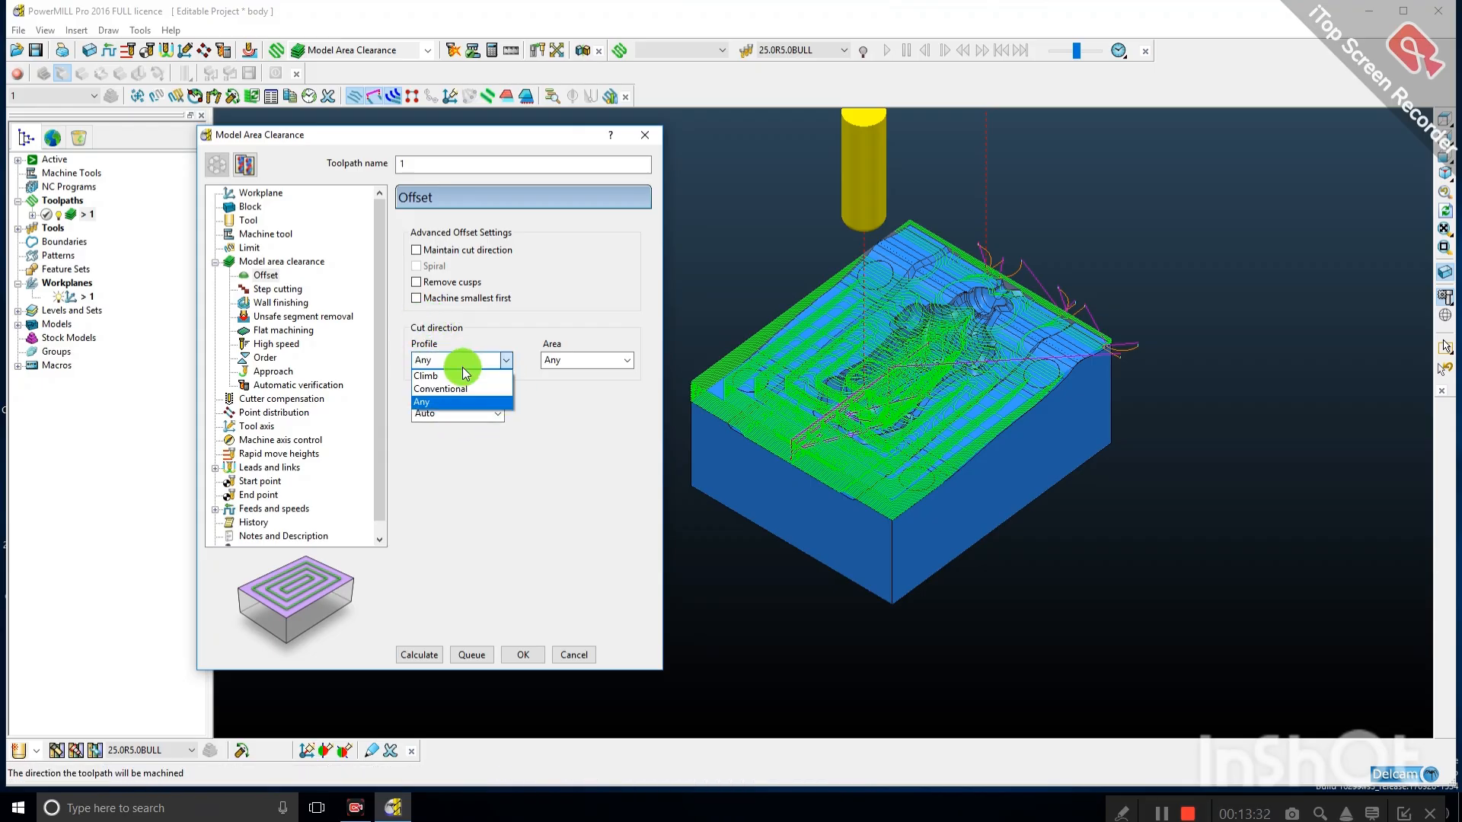
Set both the profile and area cut directions of the offset passes to Climb.
left_click(454, 376)
left_click(584, 359)
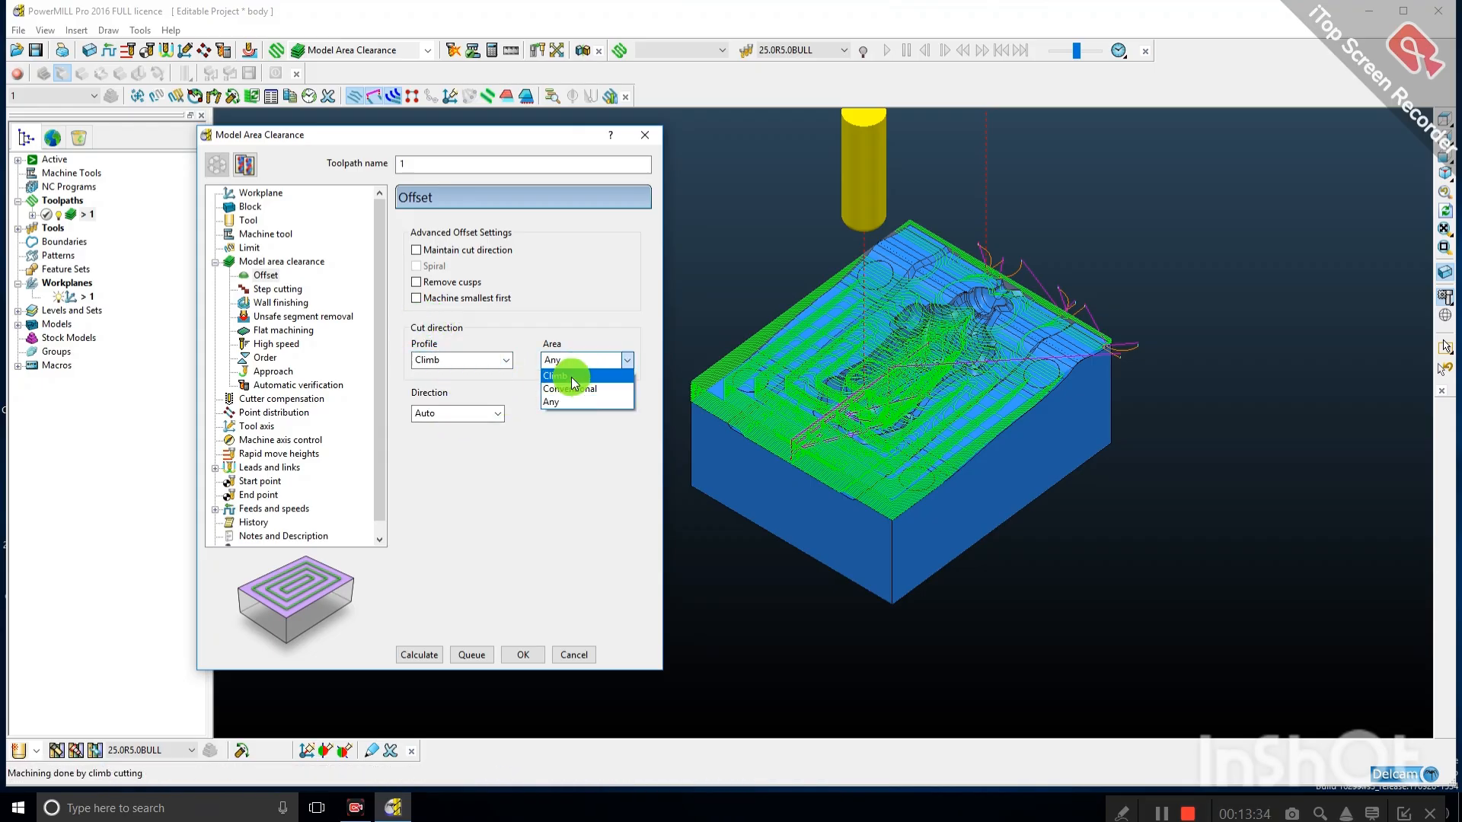
left_click(571, 376)
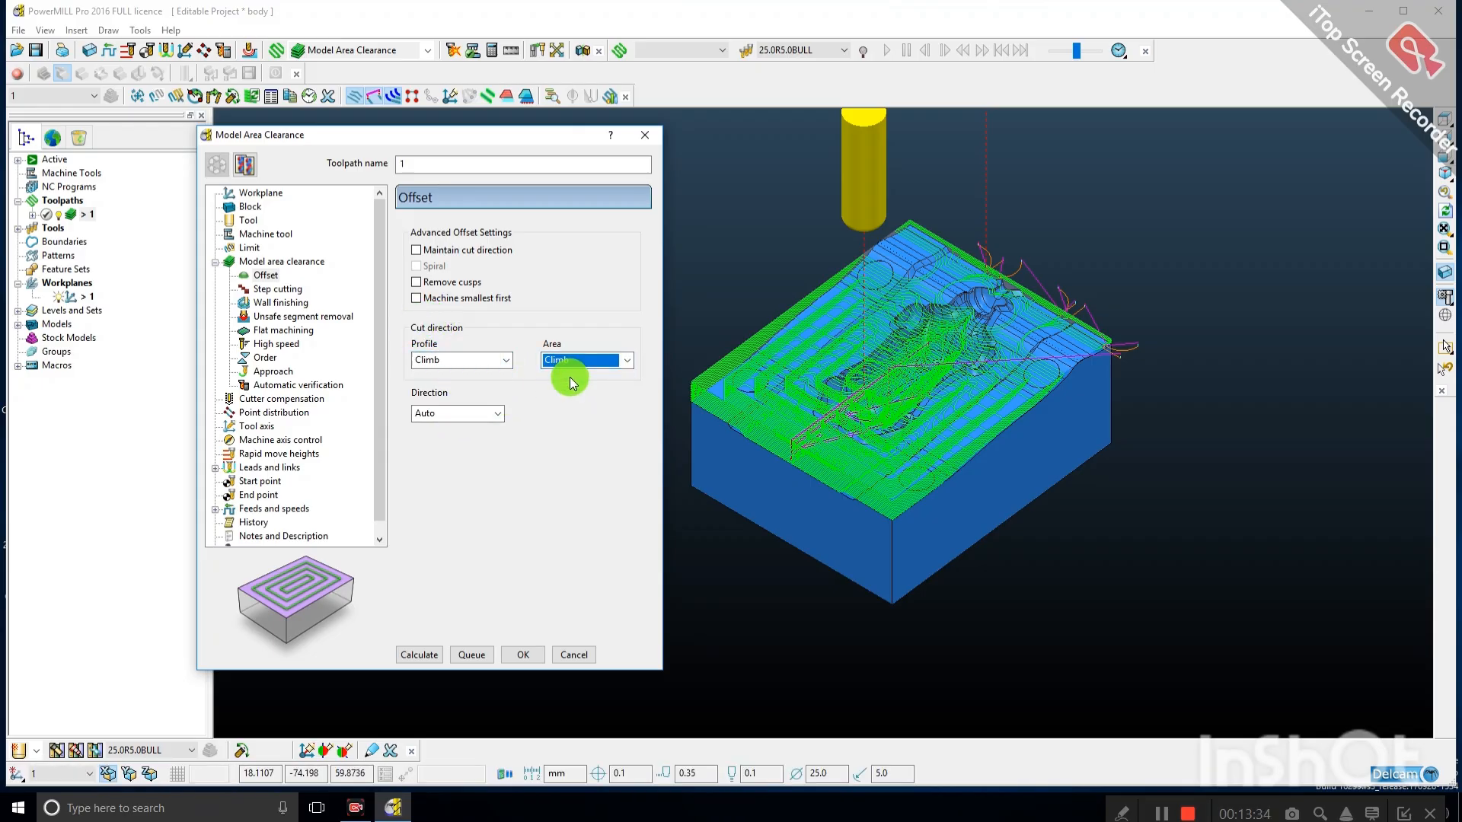
Set the offset direction to Inside out and recalculate toolpath 1.
left_click(457, 415)
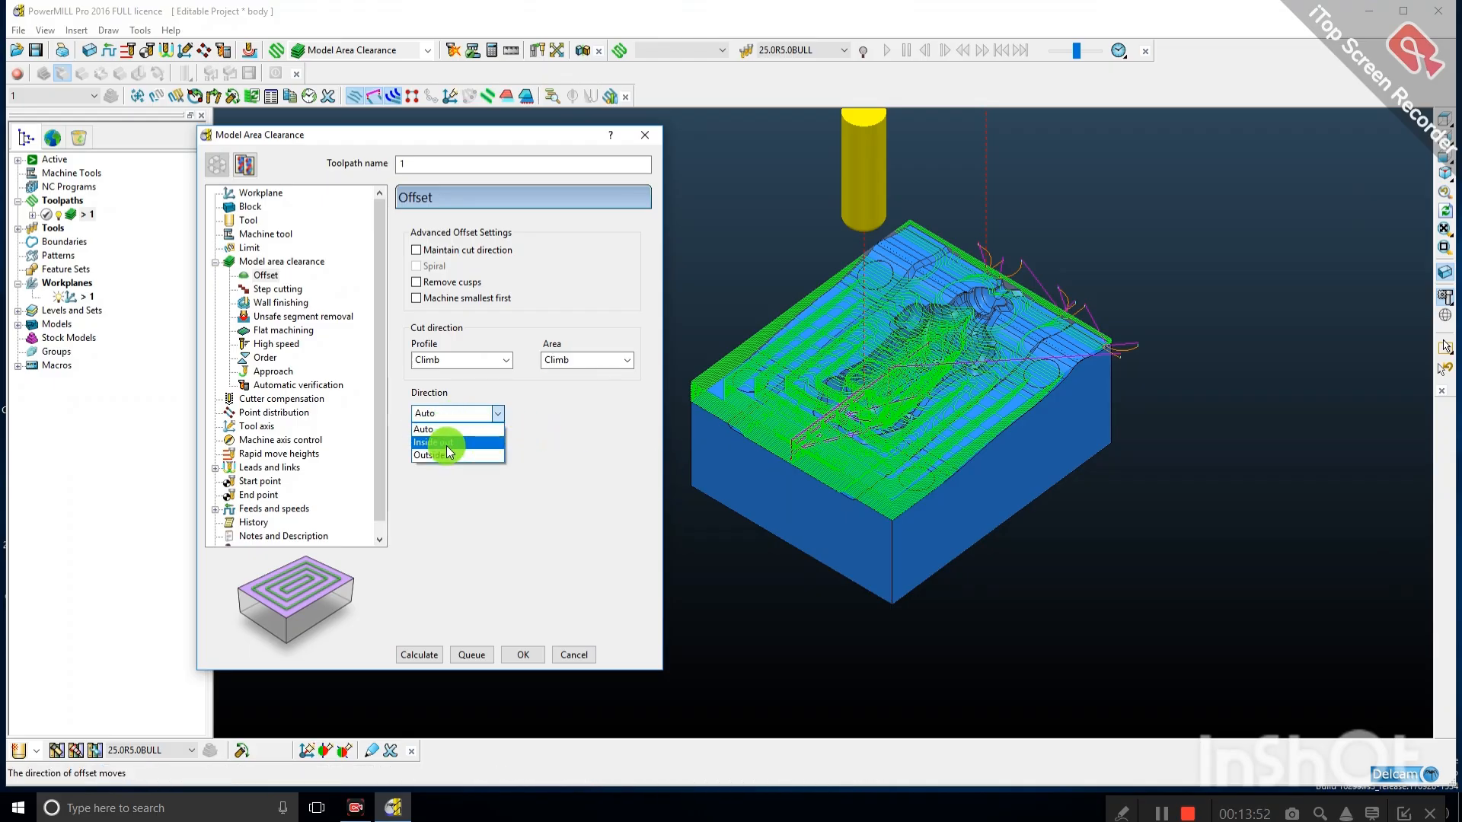
left_click(418, 654)
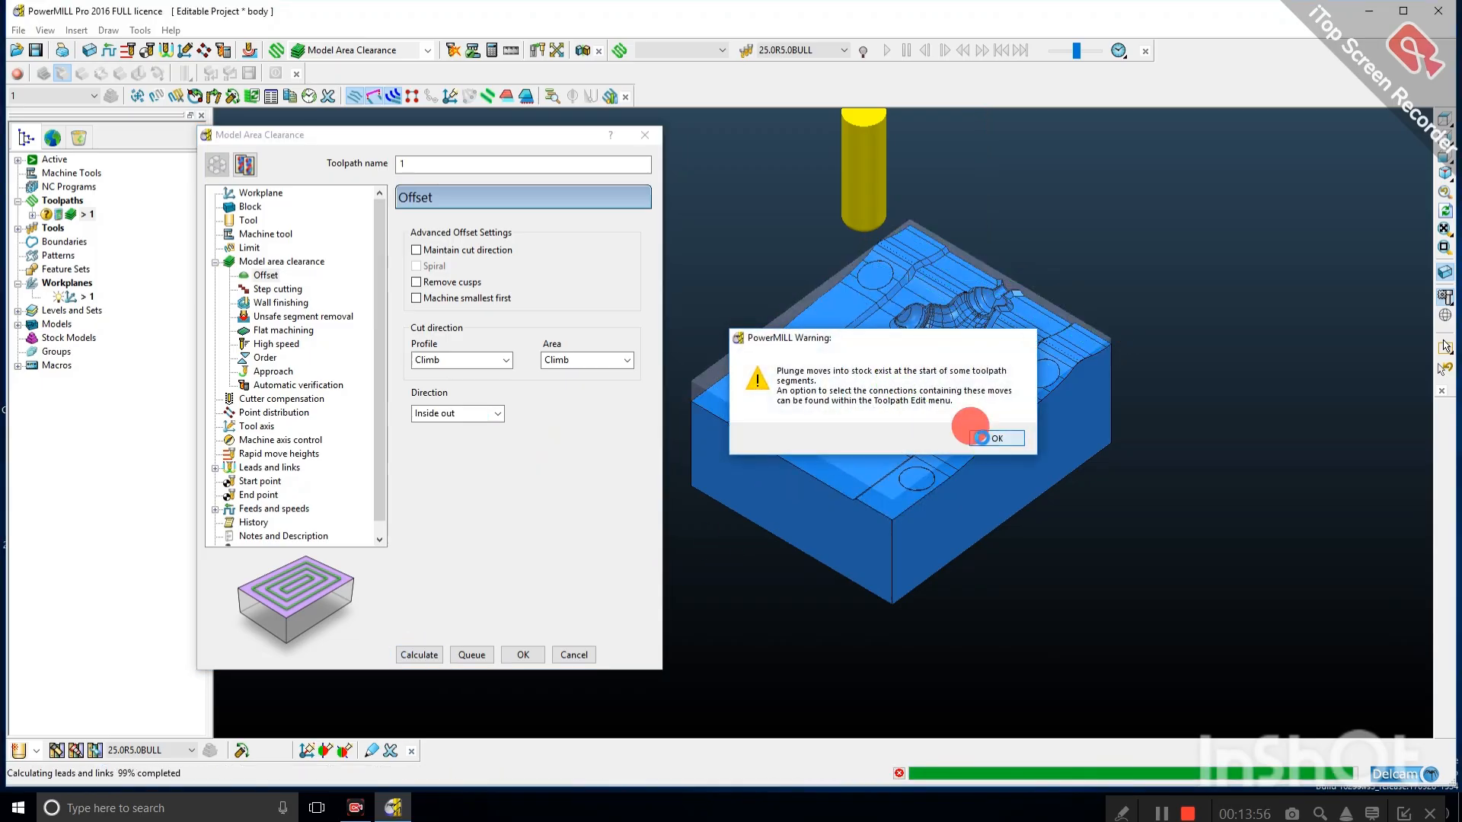
left_click(1005, 433)
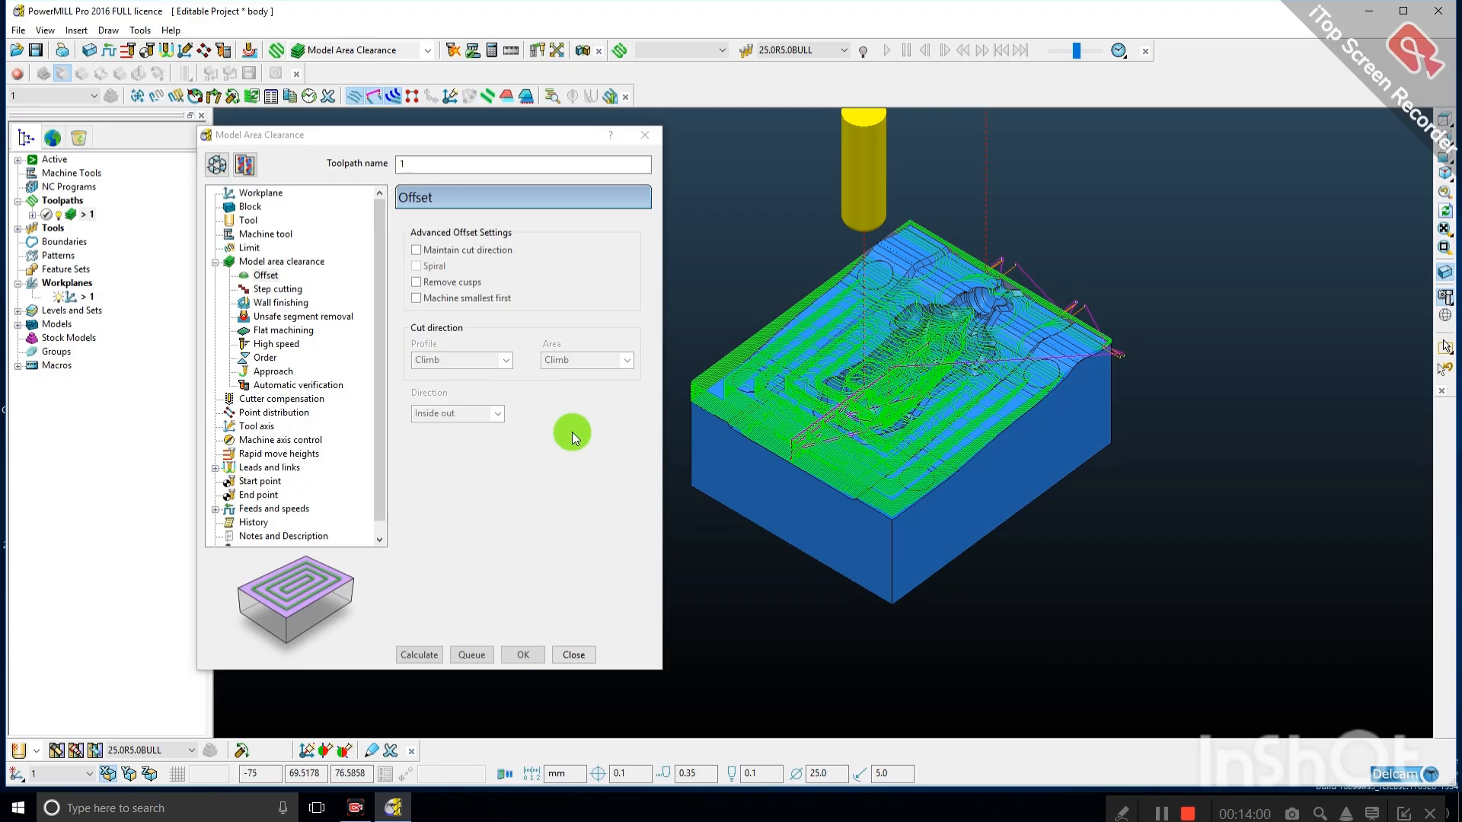
Change the offset direction of toolpath 1 to Outside in, recalculate it and check the resulting passes.
left_click(216, 165)
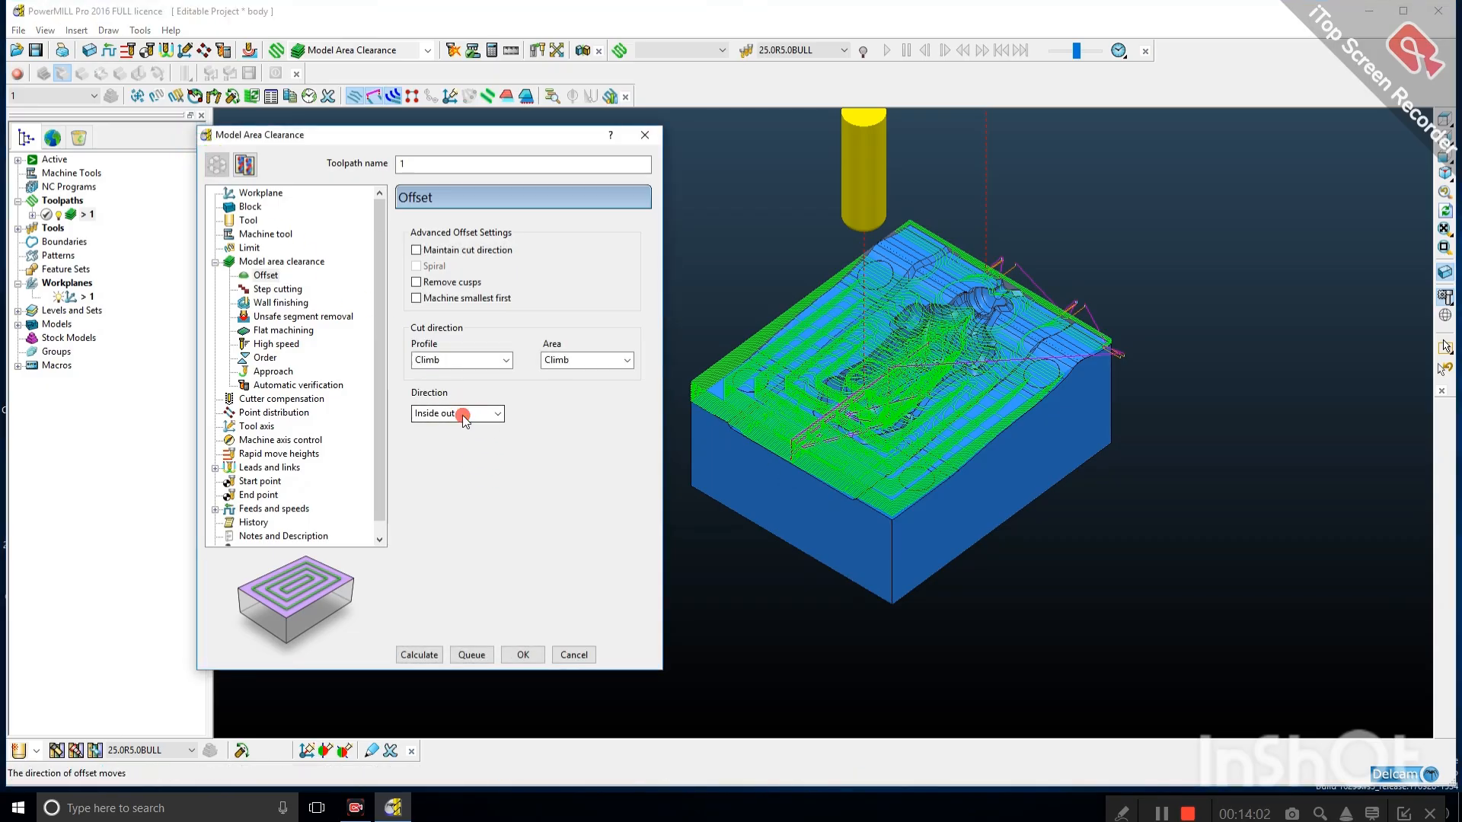
left_click(443, 453)
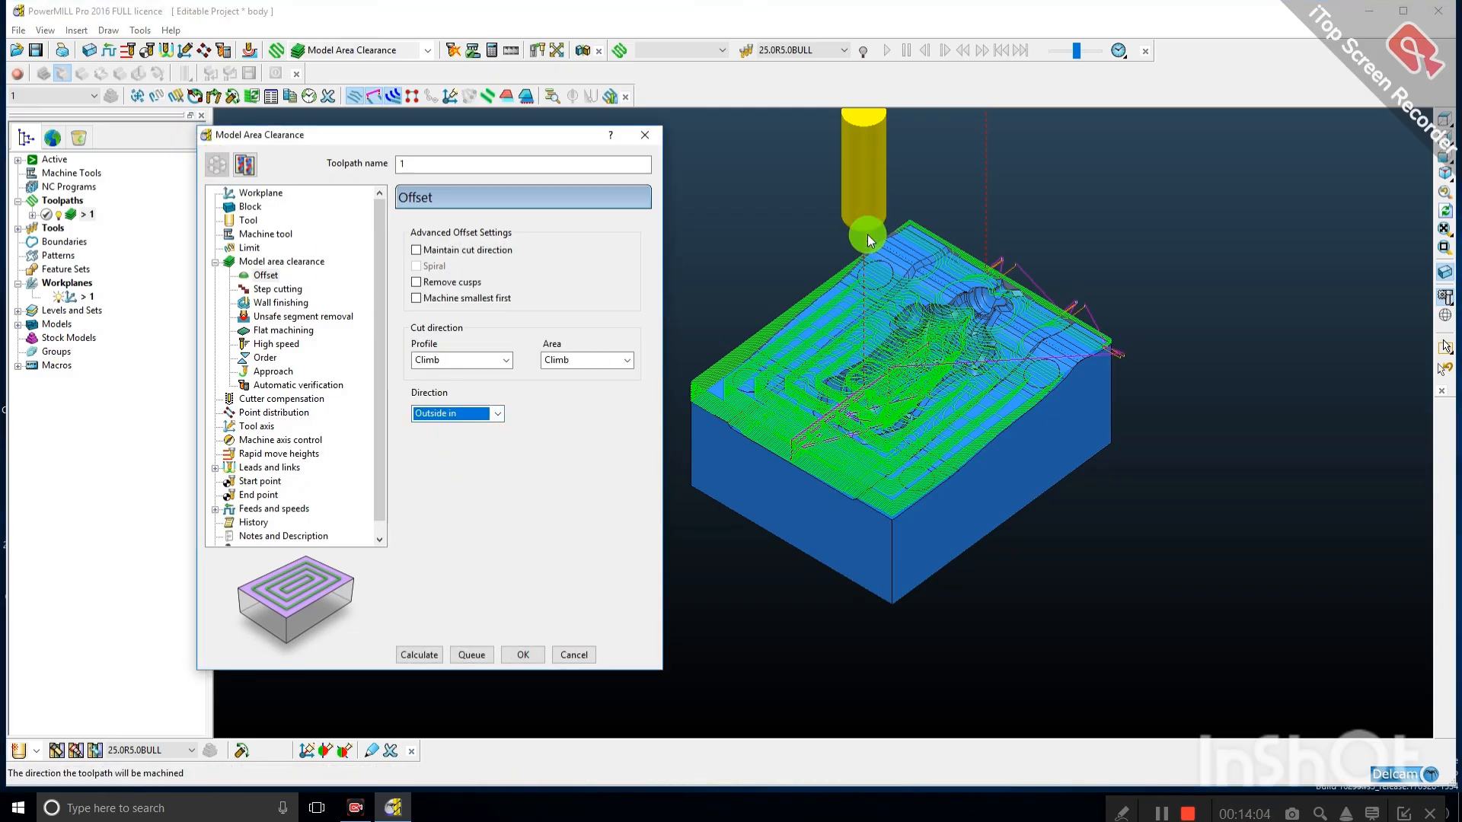
left_click(423, 654)
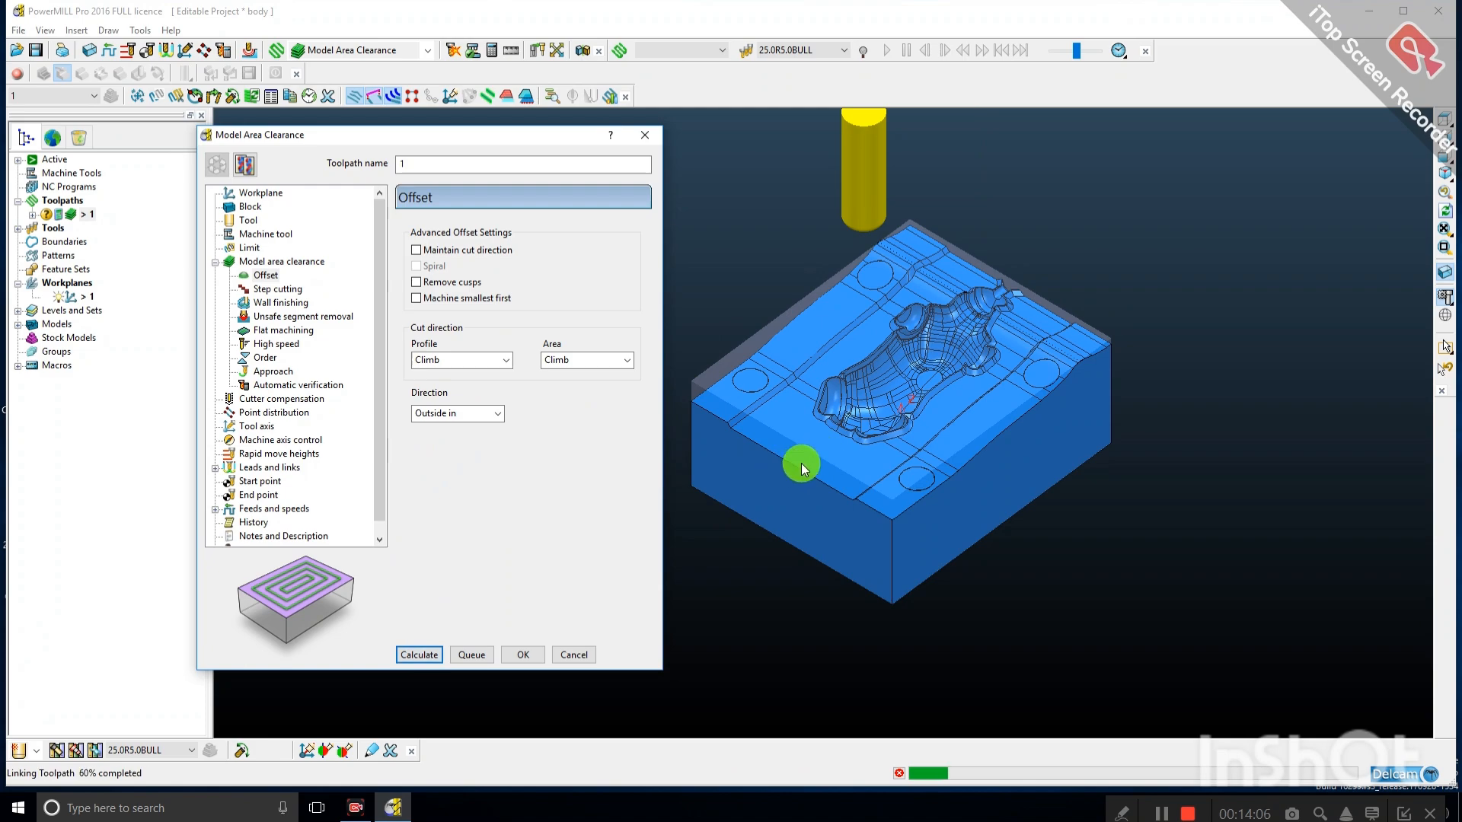
left_click(919, 504)
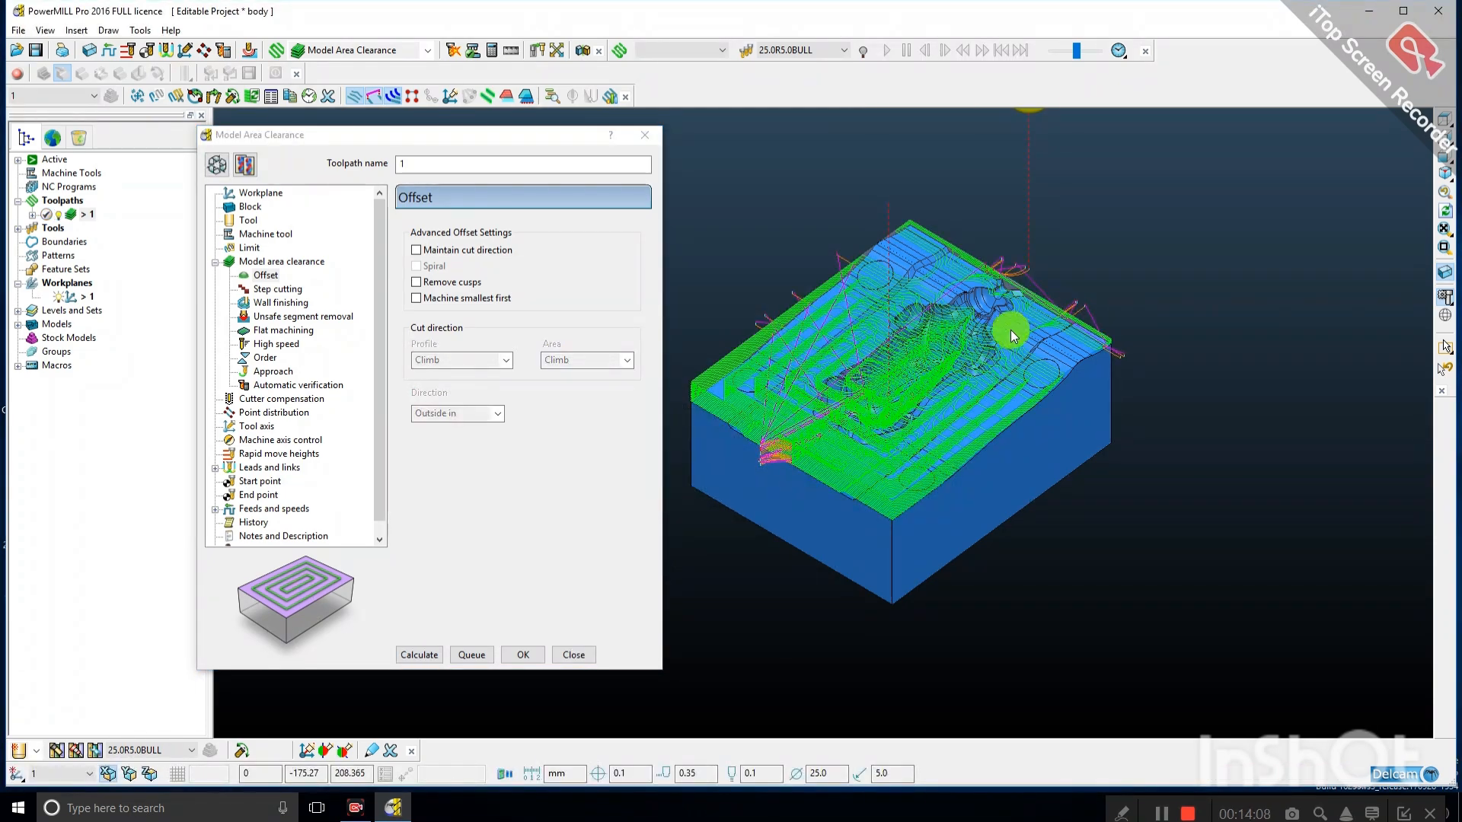
scroll(1011, 330, "down", 2)
left_click(983, 328)
left_click(1008, 250)
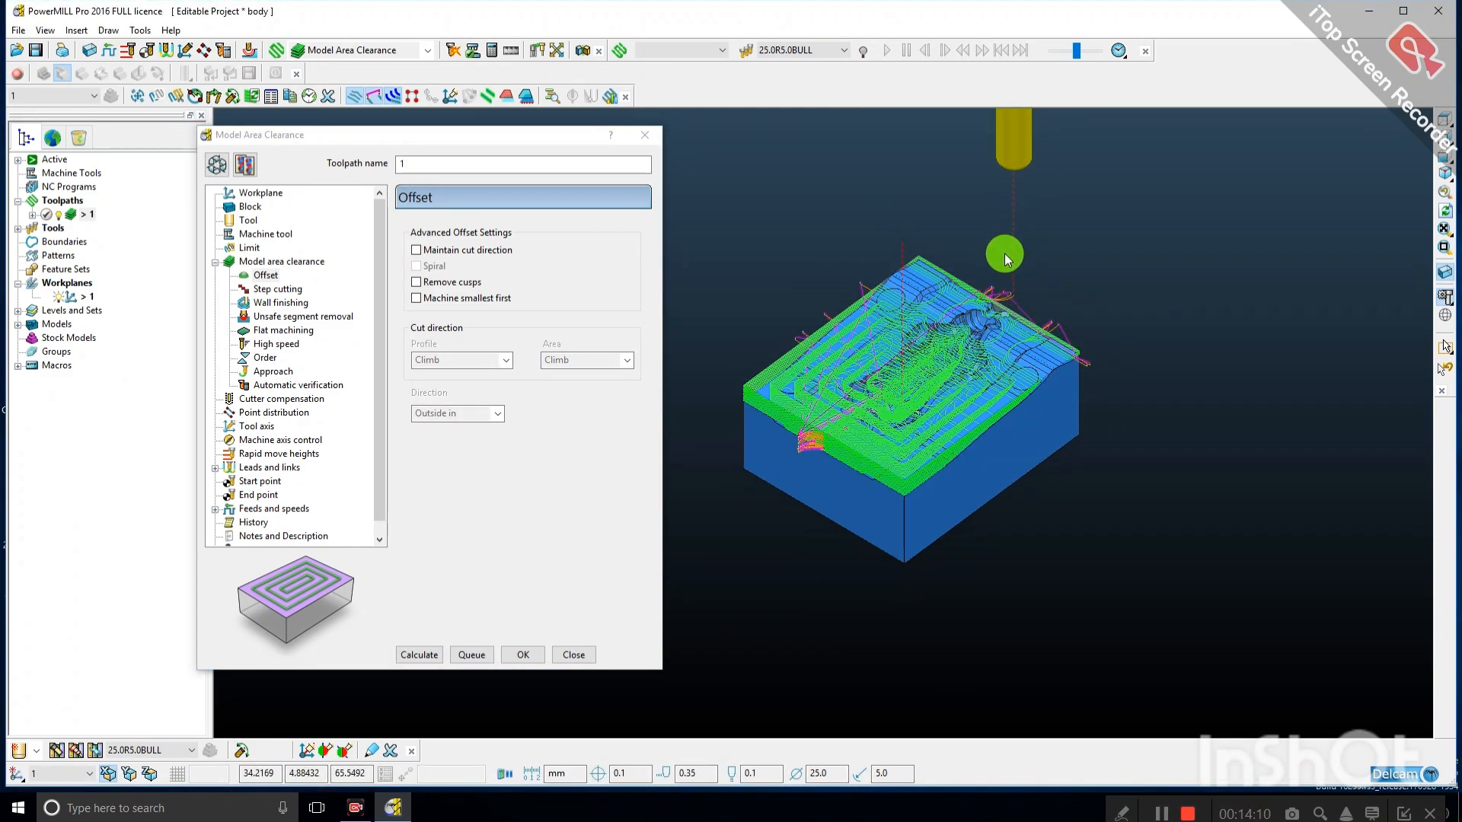
left_click(1011, 222)
Make the calculated toolpath editable, review its offset and step cutting settings, and enable Wall finishing.
left_click(216, 163)
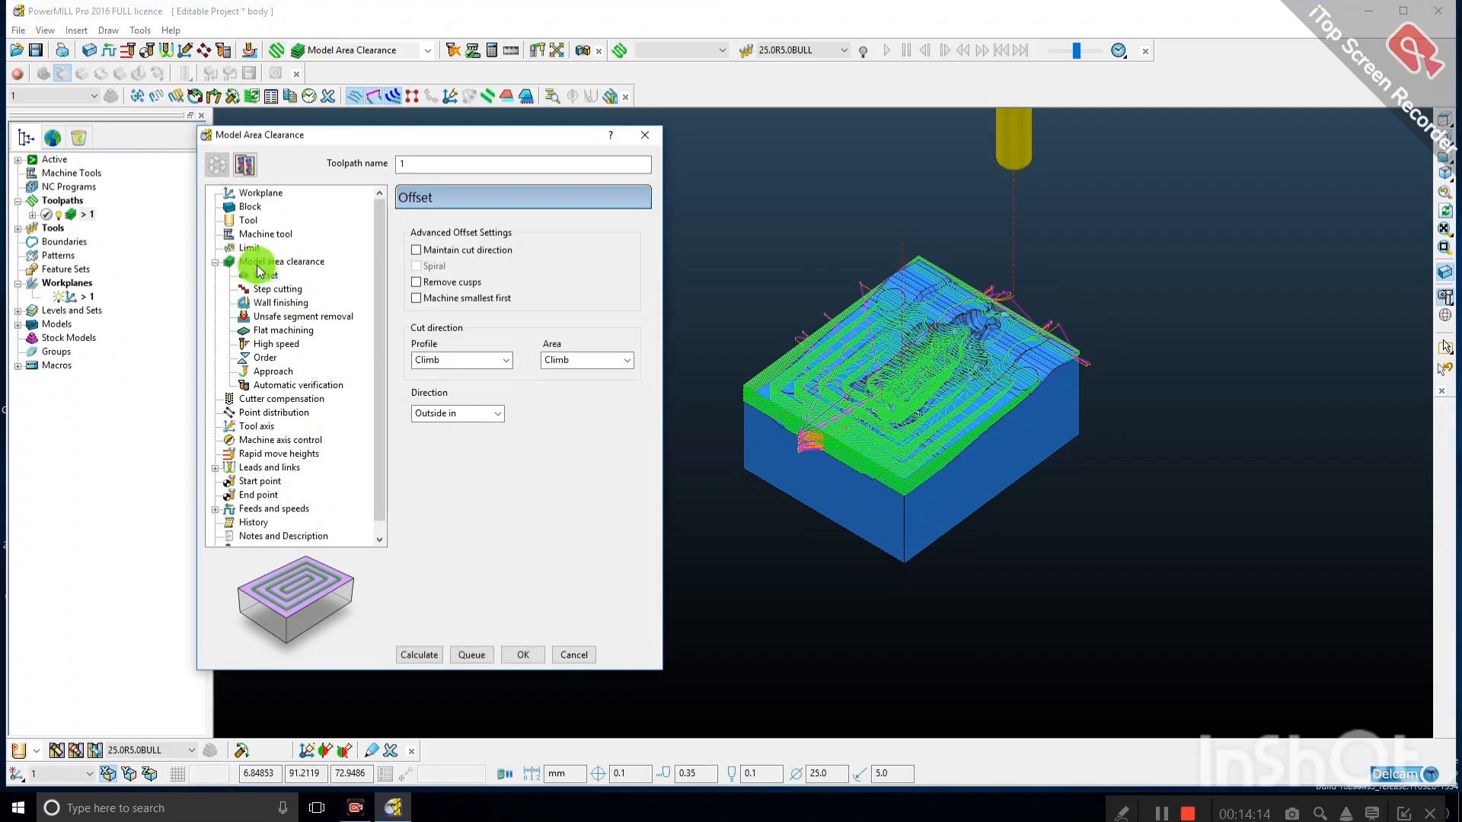
left_click(259, 266)
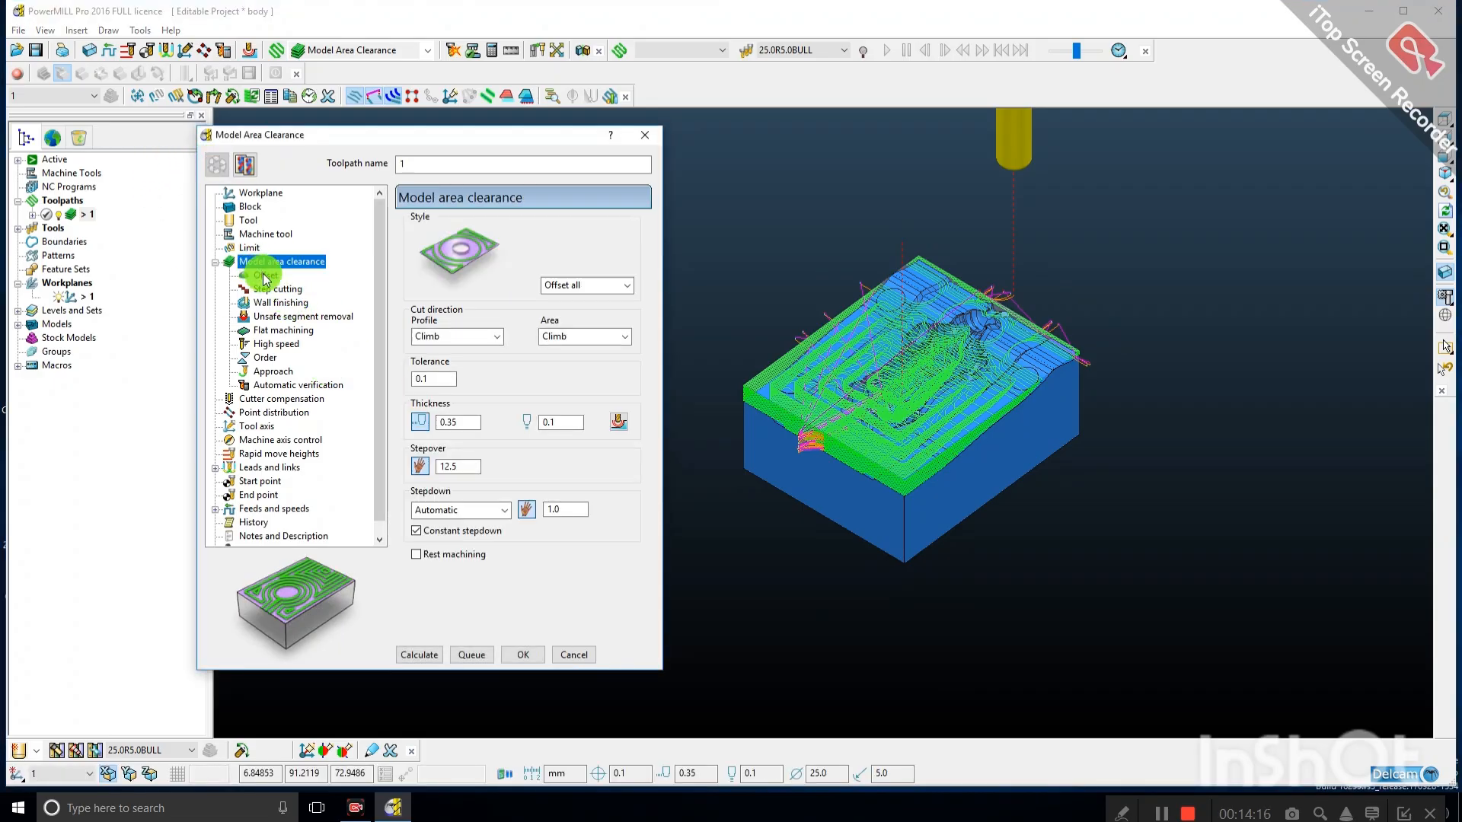
left_click(265, 276)
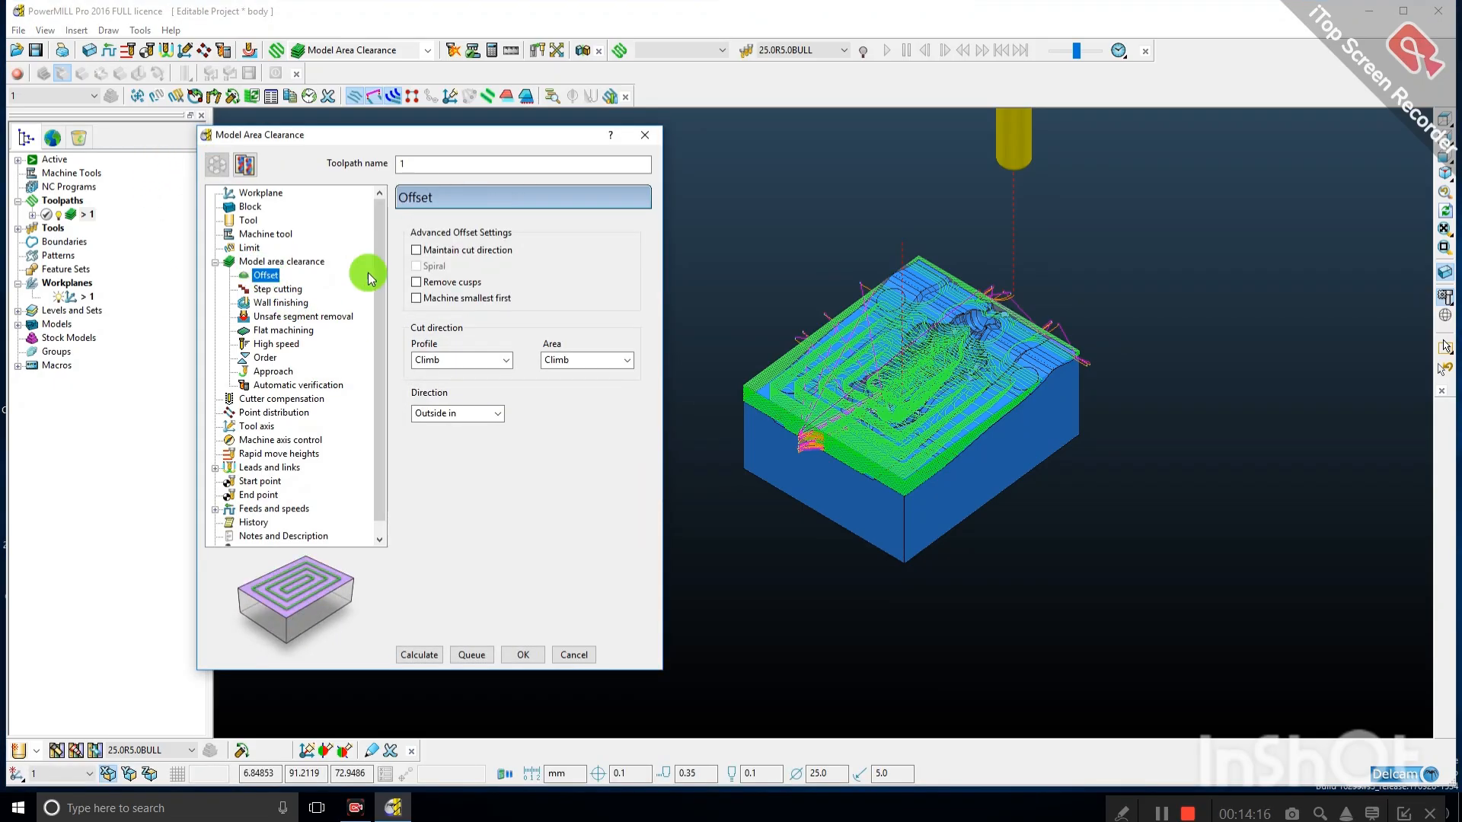
left_click(274, 292)
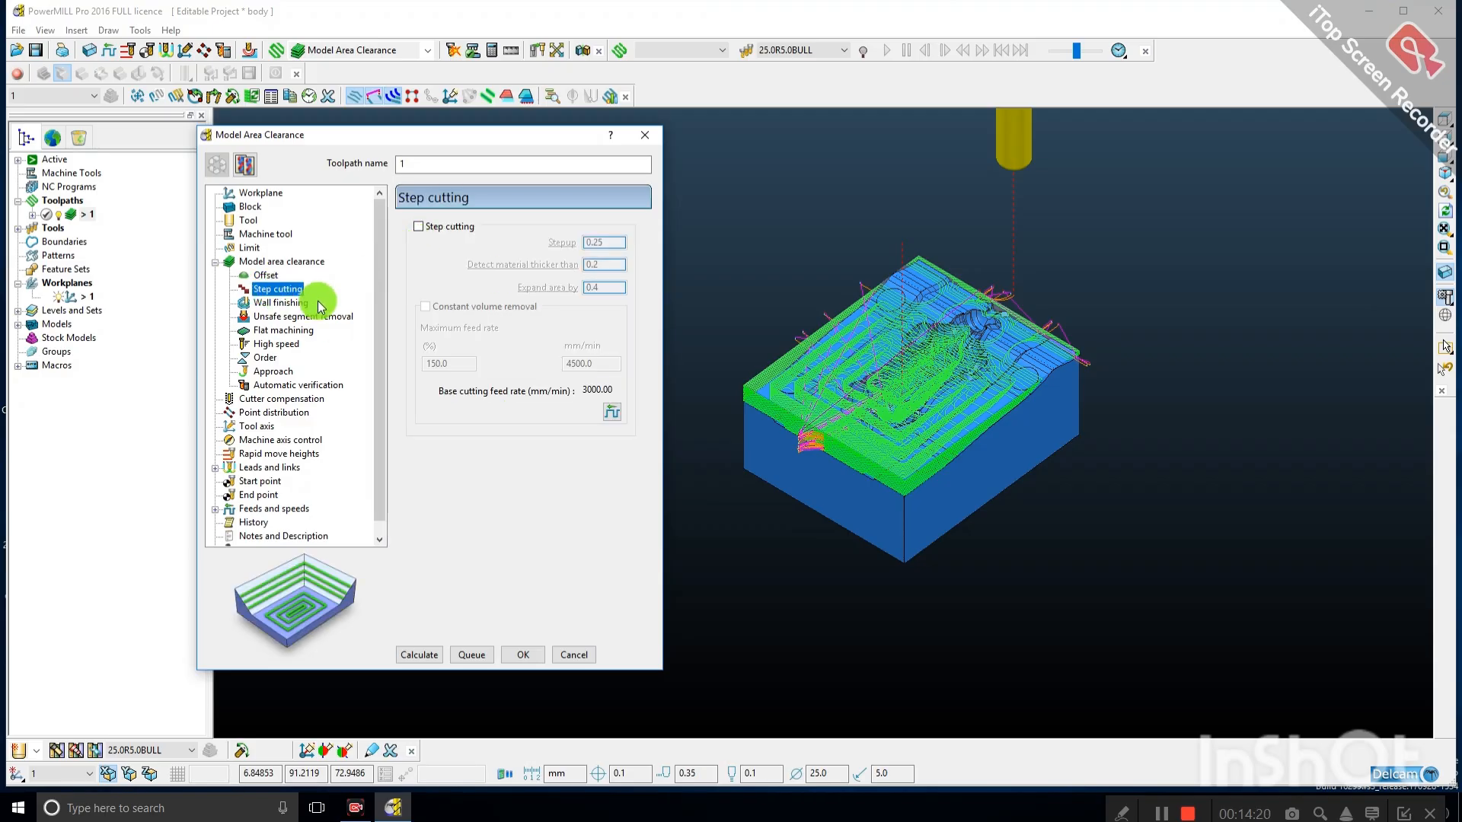
left_click(265, 304)
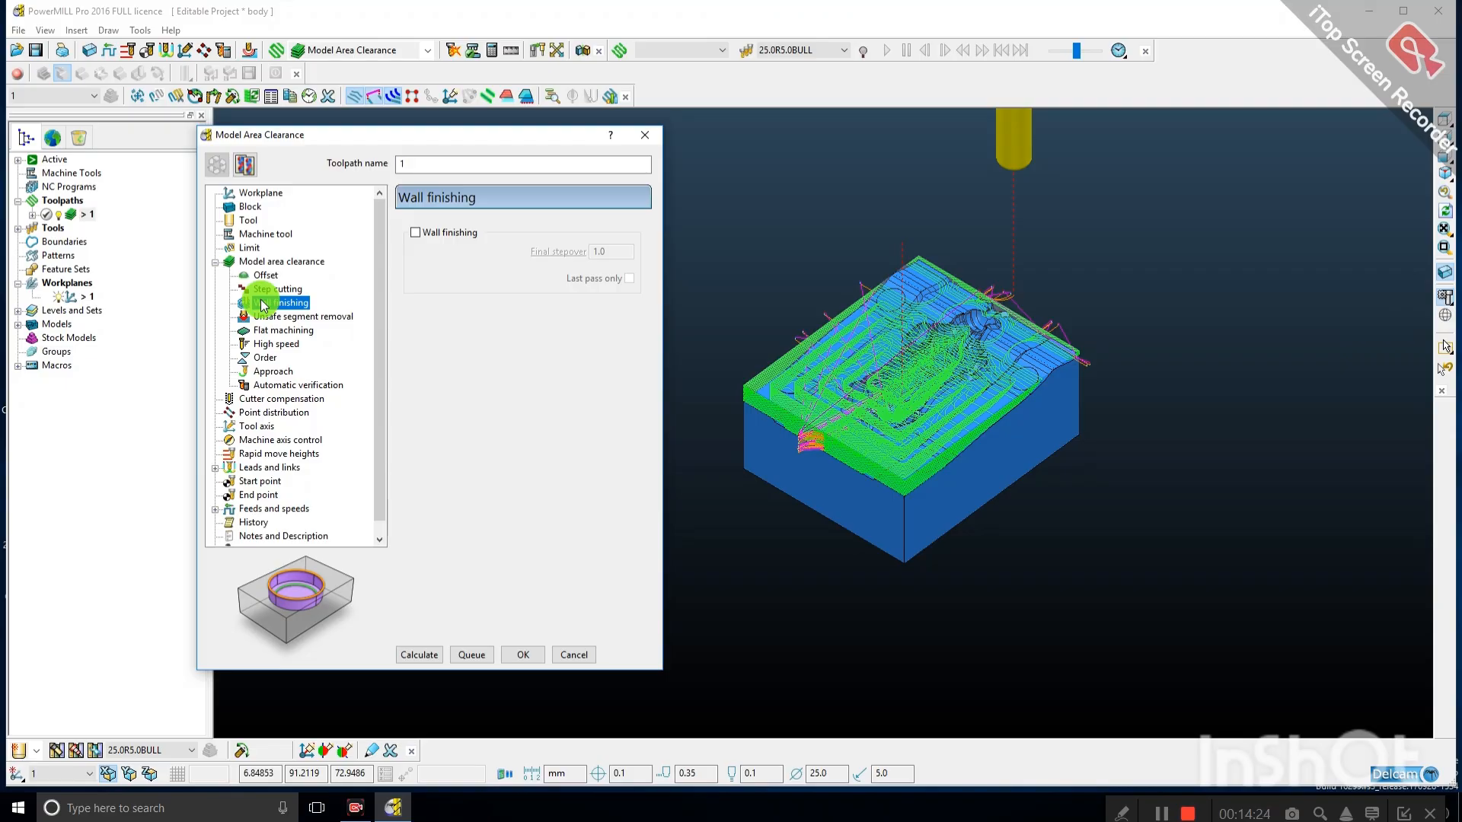
left_click(417, 233)
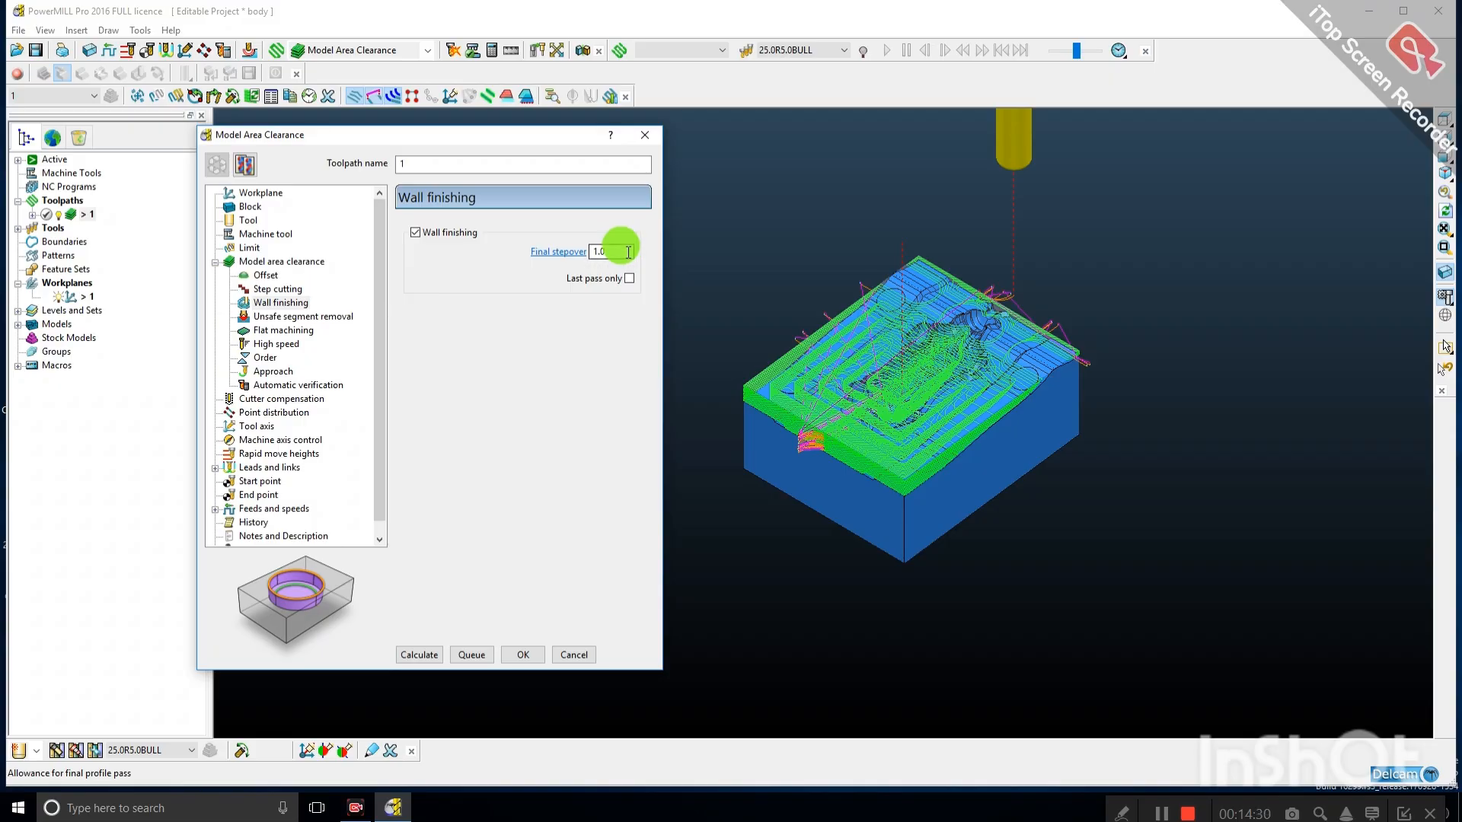
Examine the existing toolpath passes along the walls of the bottle cavity and near the block's front corner.
scroll(862, 460, "up", 2)
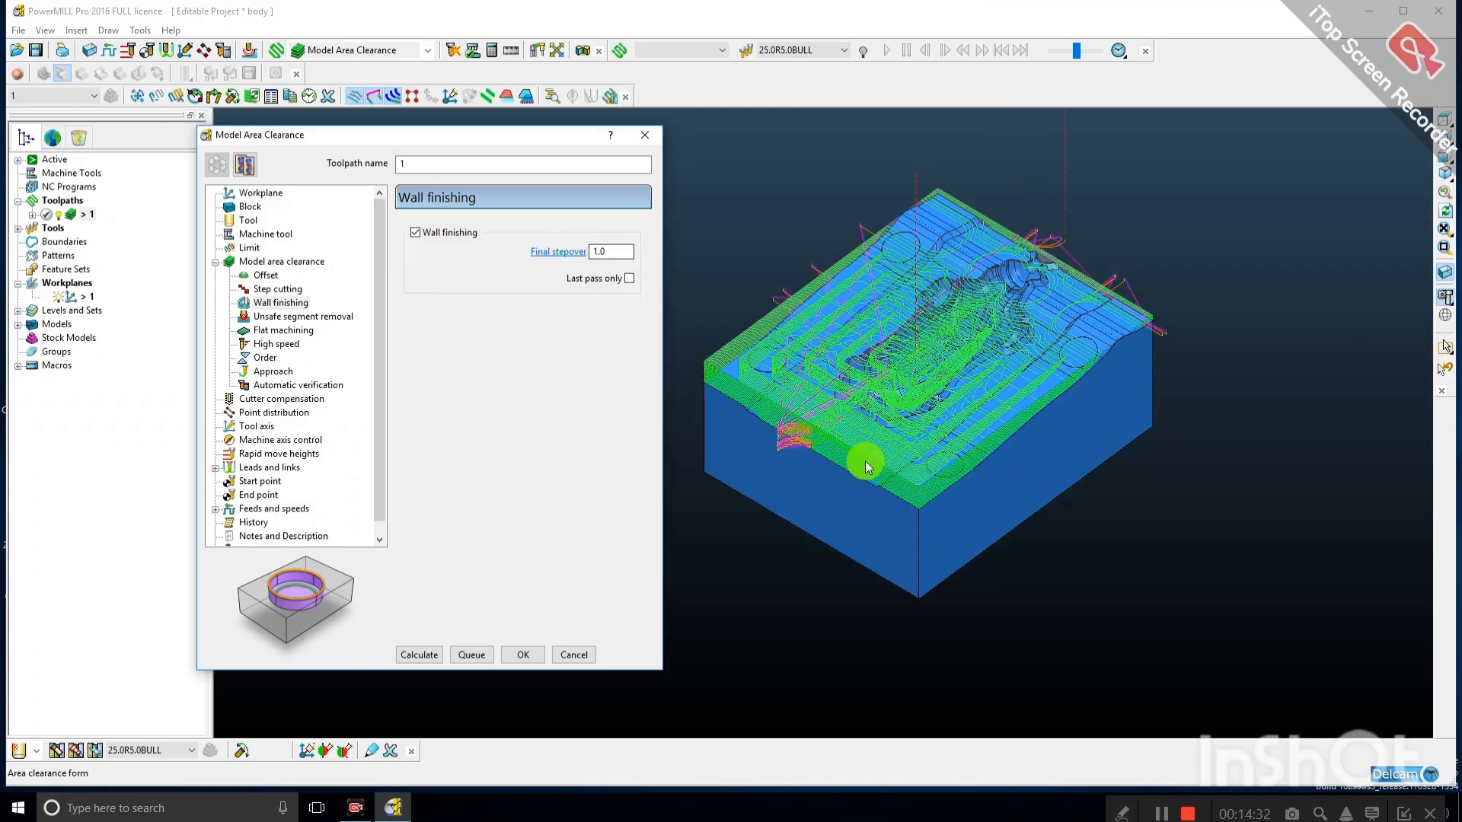
scroll(868, 464, "up", 1)
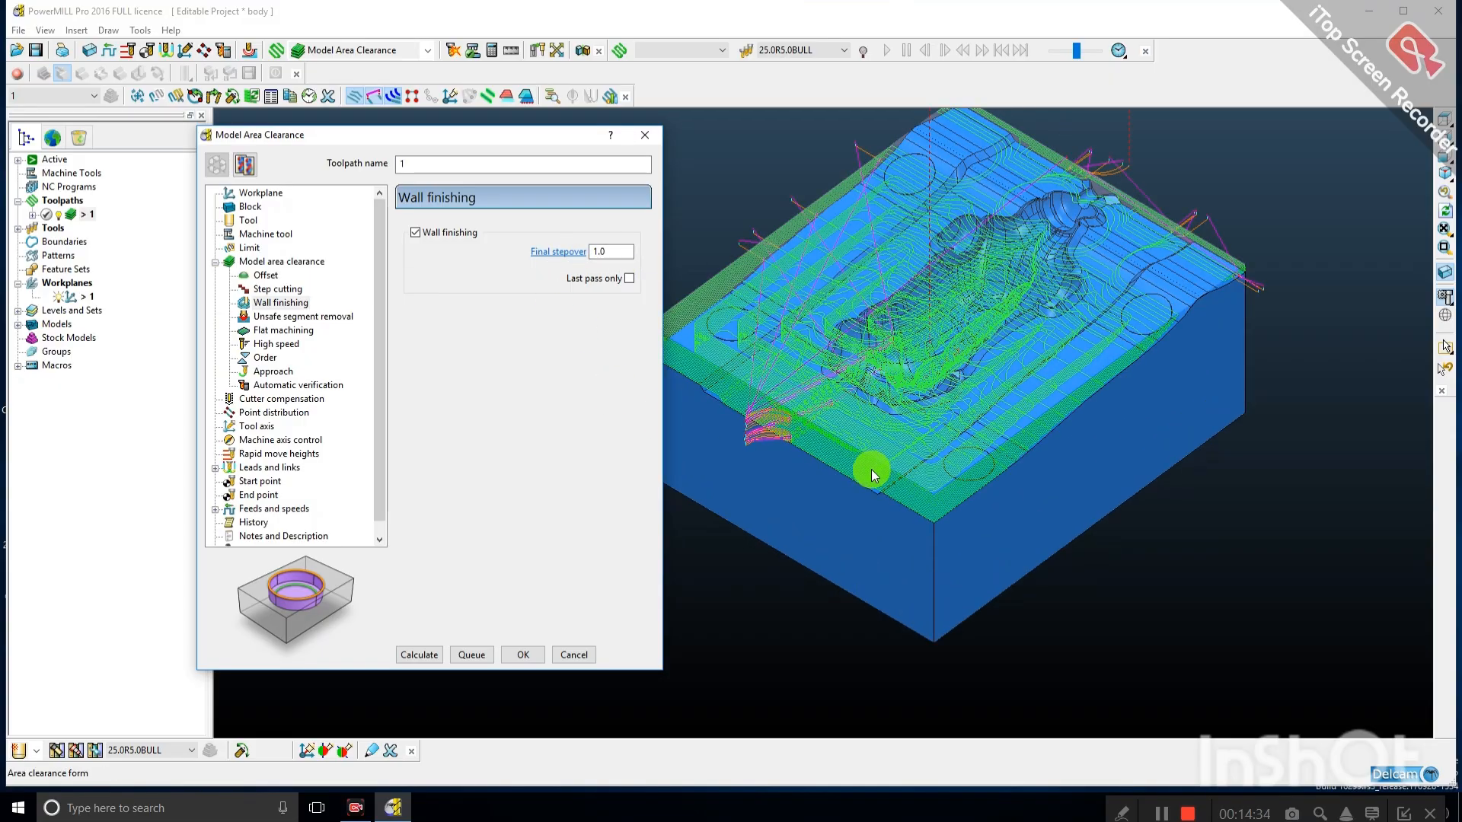
scroll(870, 469, "up", 1)
scroll(872, 469, "up", 1)
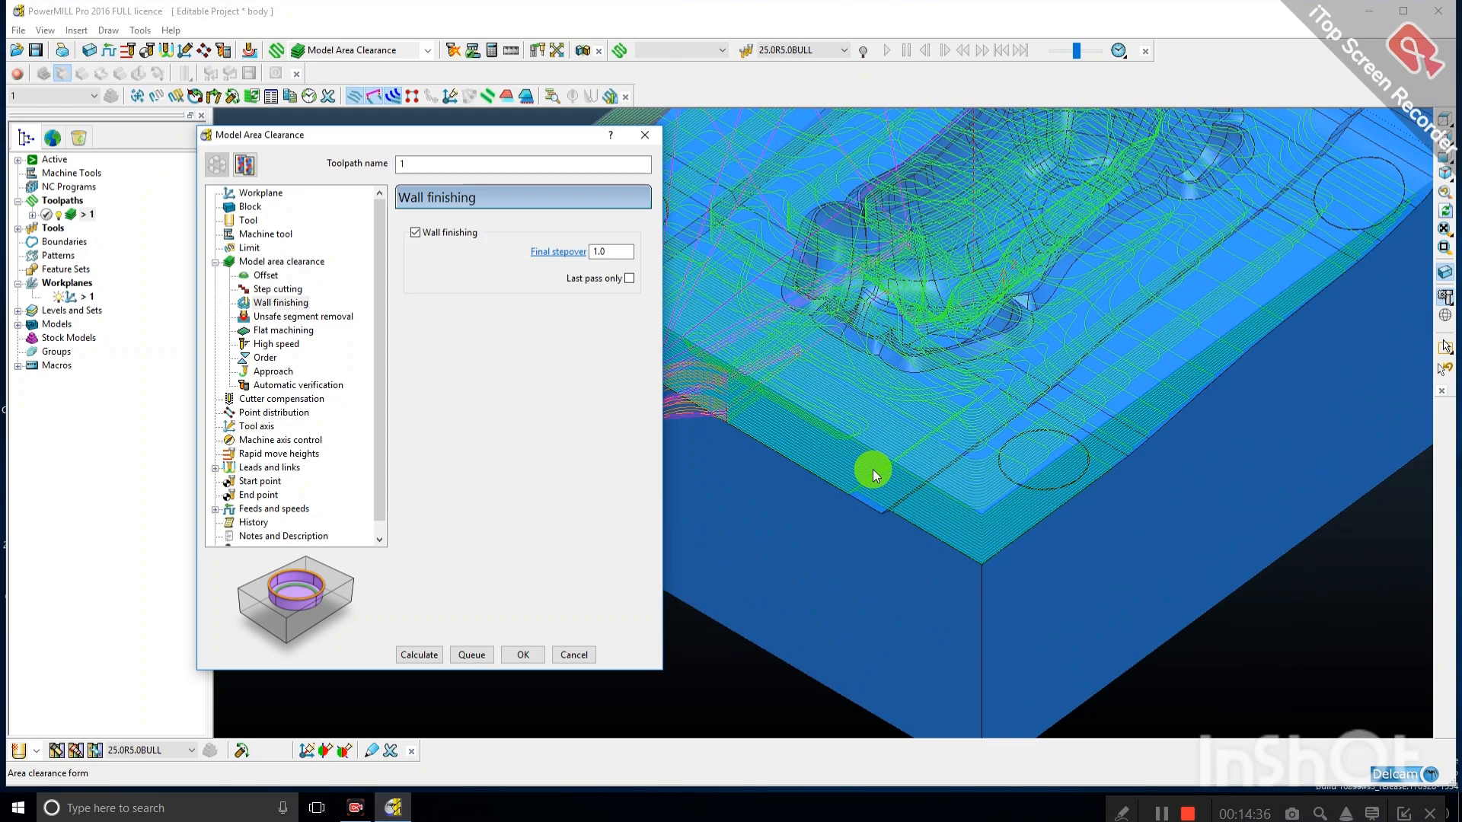
scroll(871, 469, "down", 2)
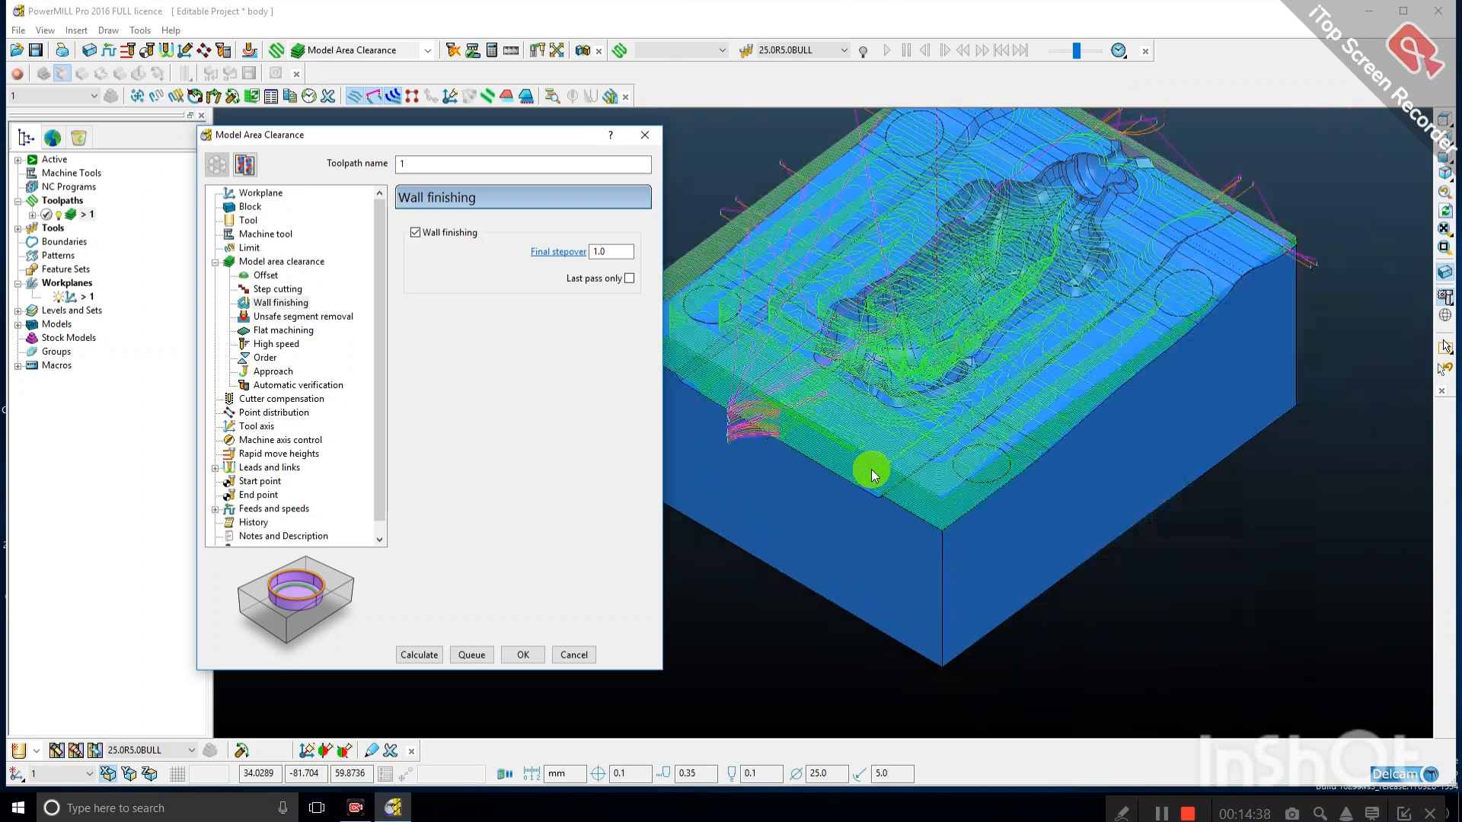
scroll(733, 337, "up", 1)
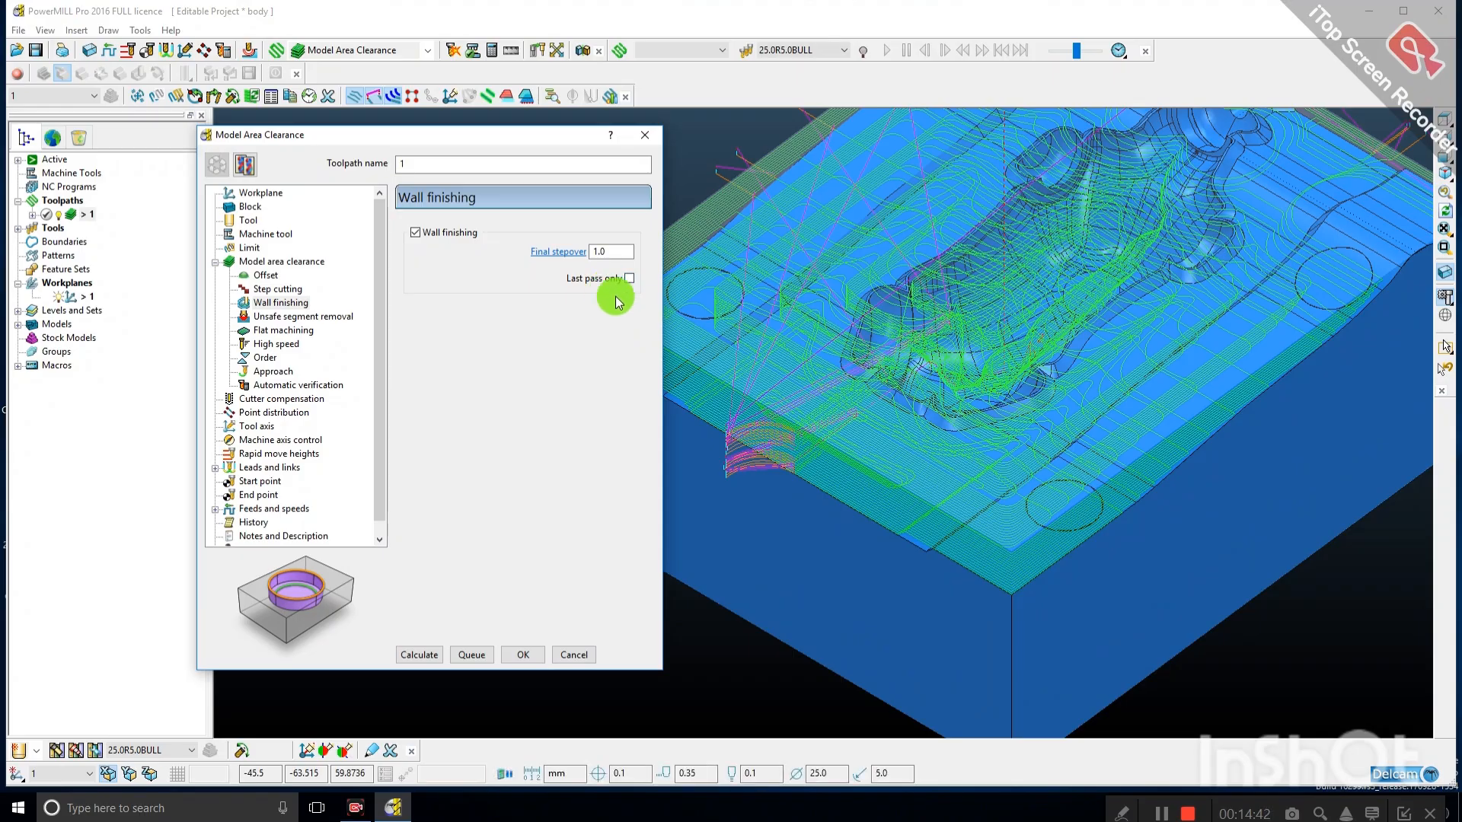
scroll(883, 391, "down", 1)
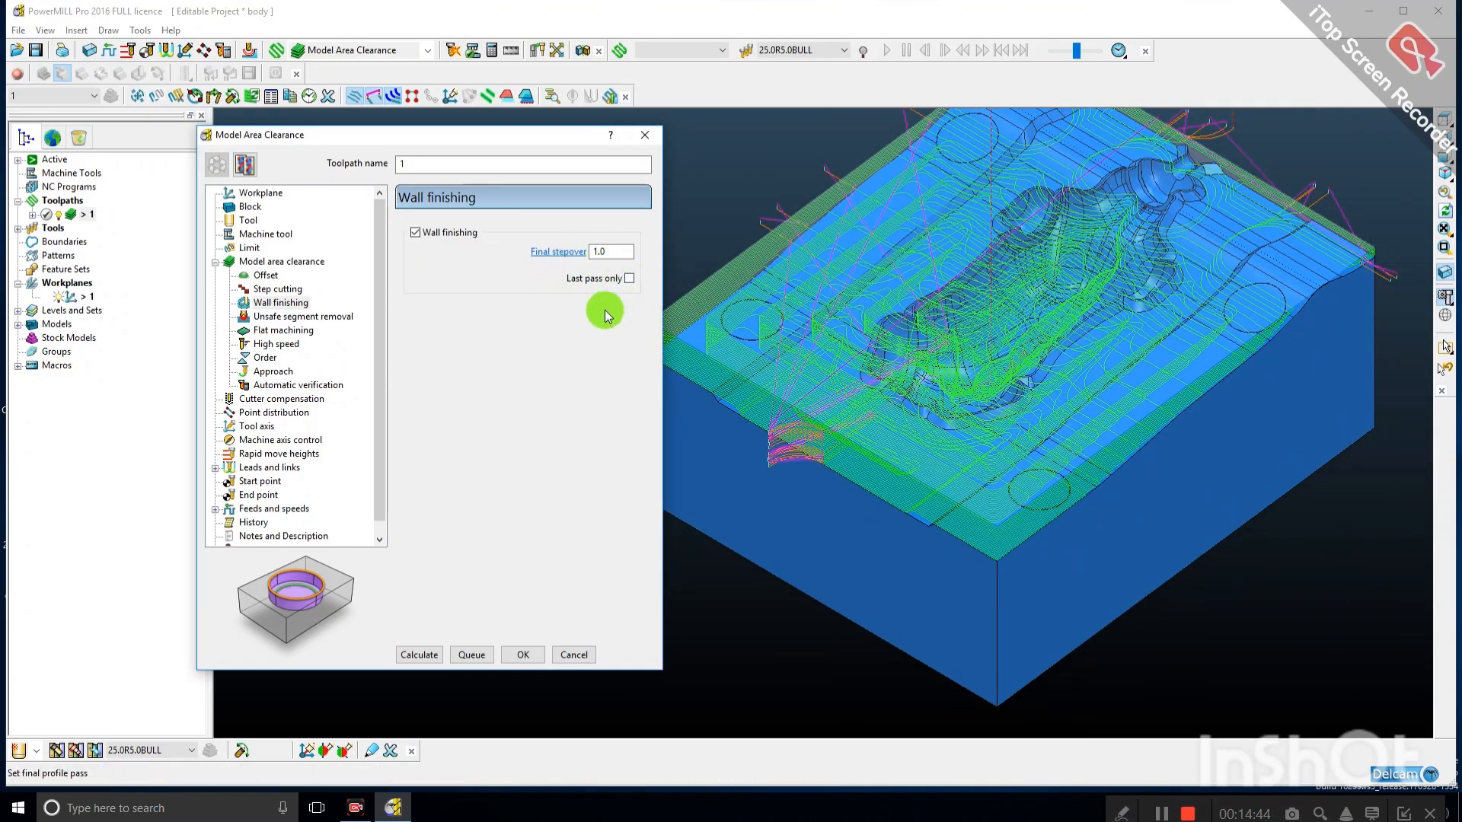
scroll(875, 355, "up", 1)
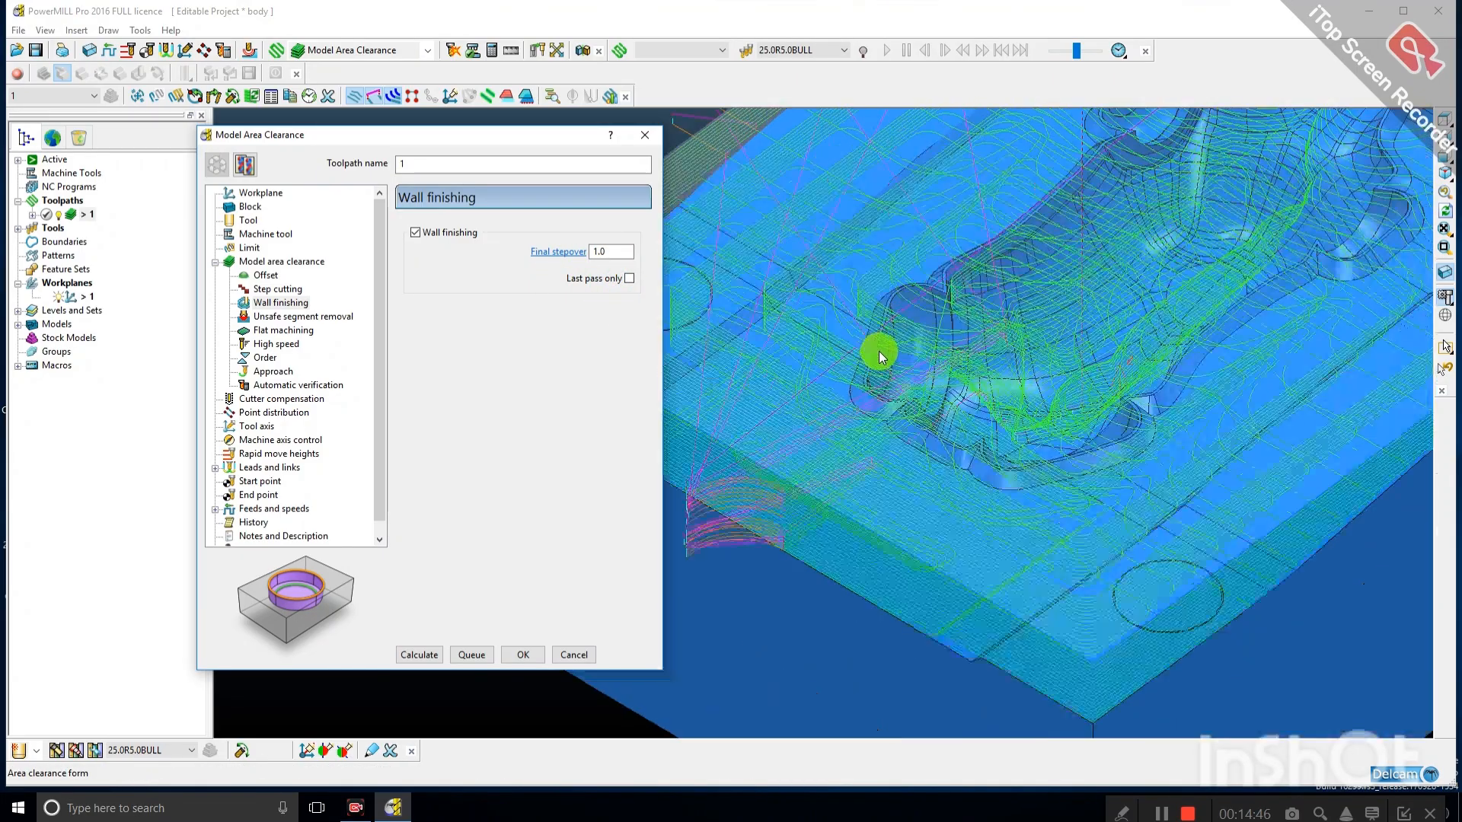
scroll(889, 341, "down", 1)
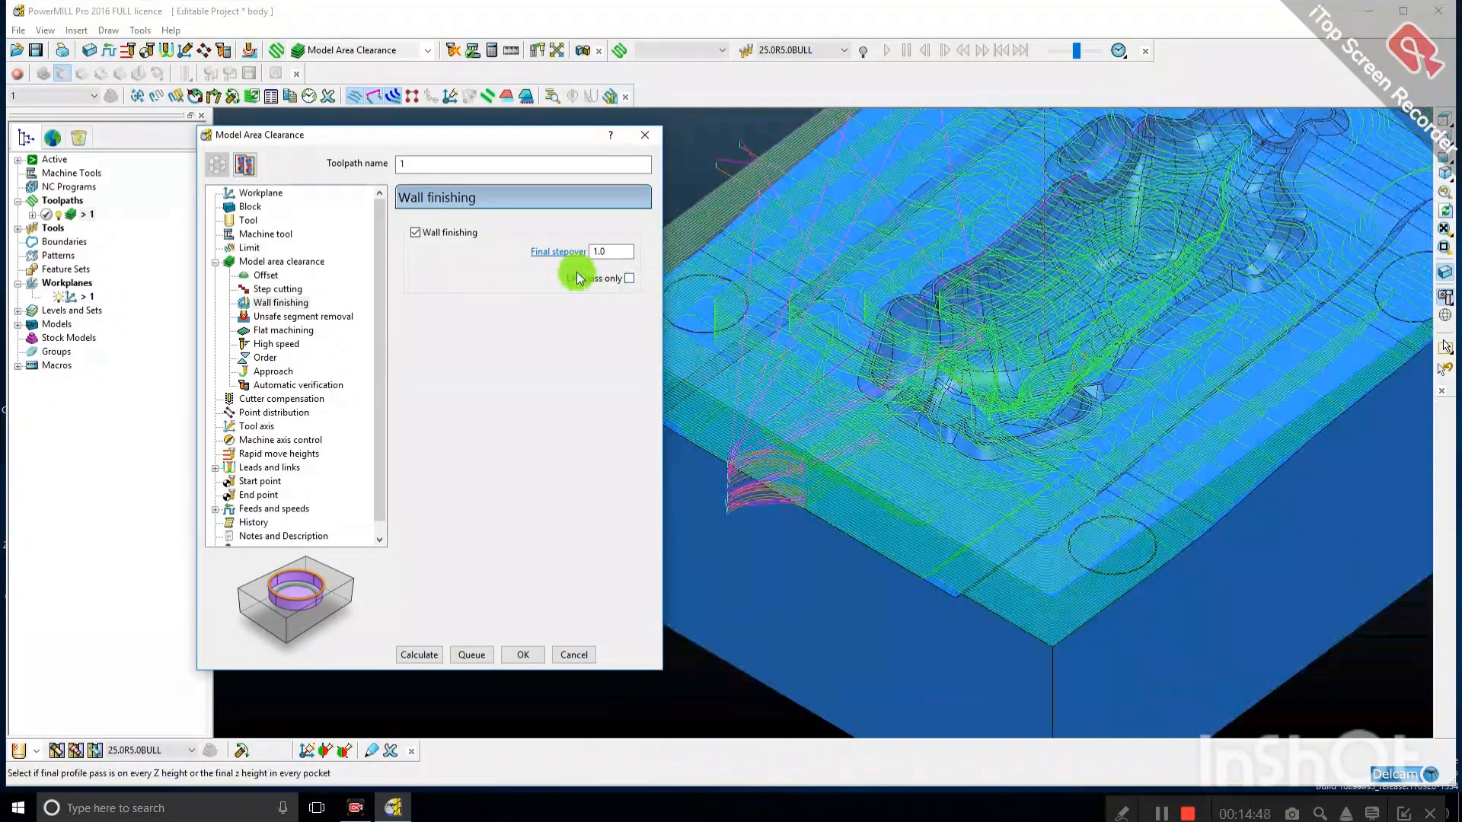
Set the wall finishing final stepover to 2.0 and recalculate toolpath 1.
double_click(599, 248)
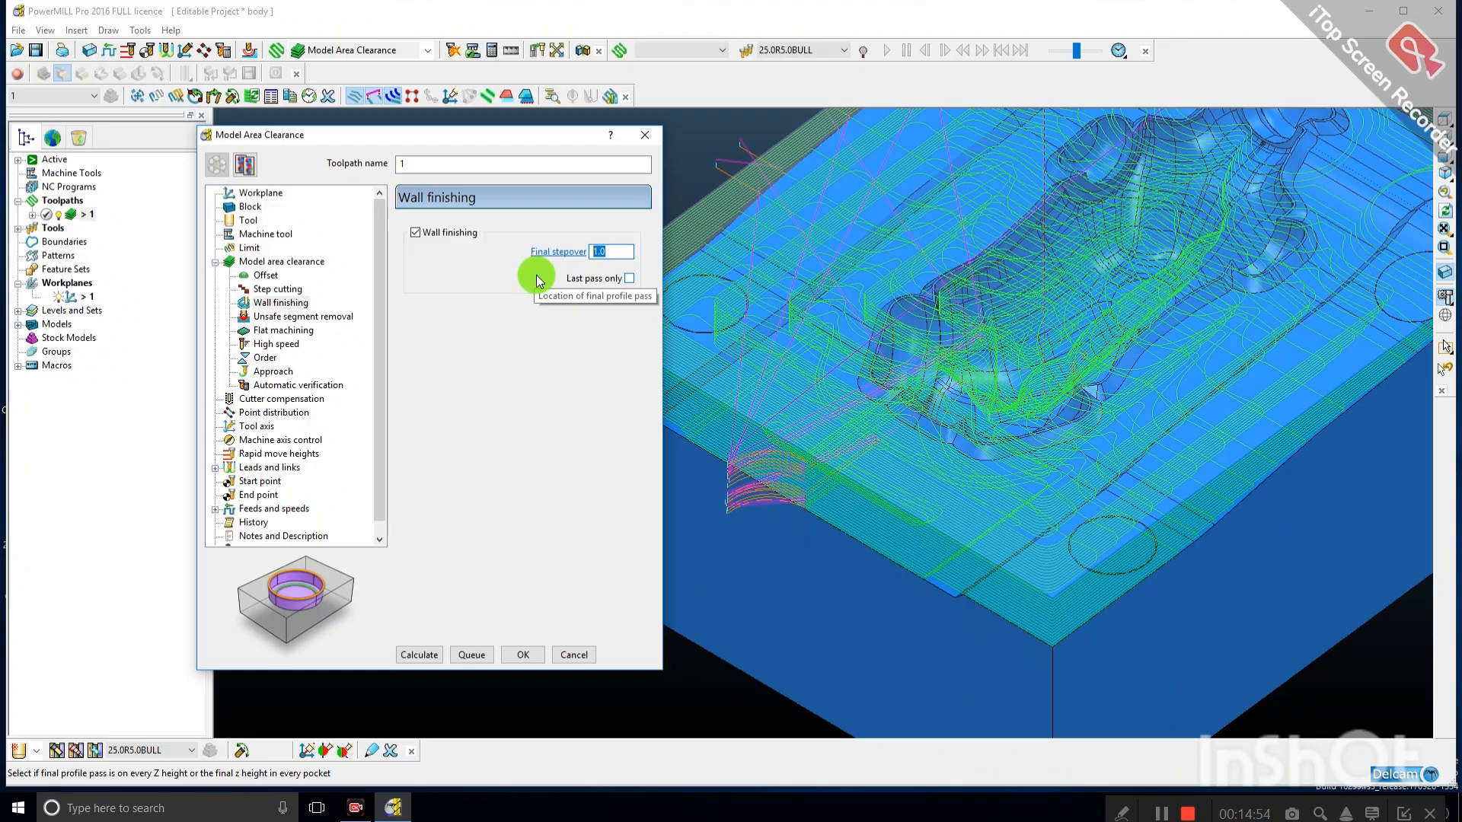
type("2")
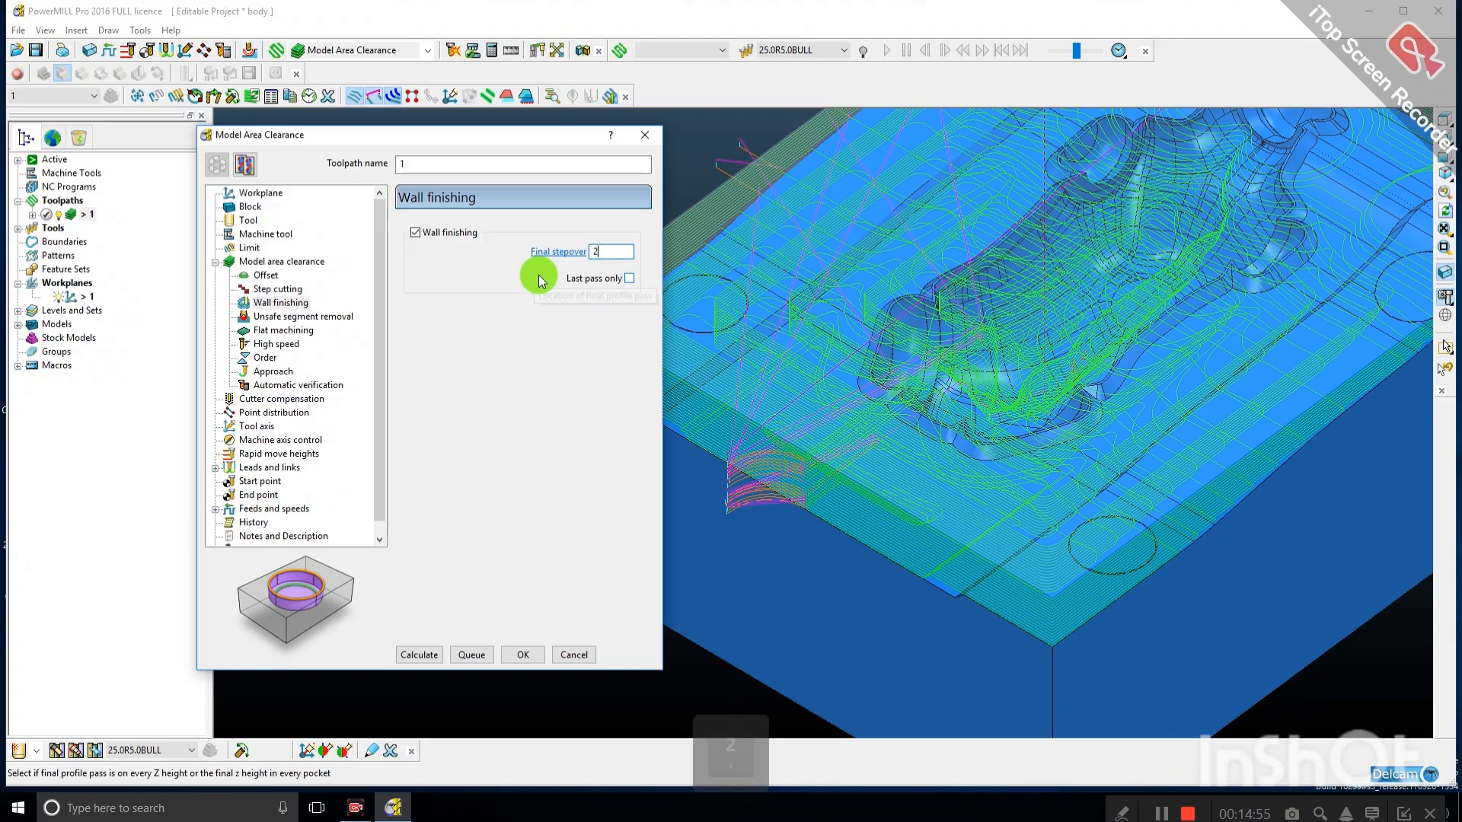
left_click(426, 657)
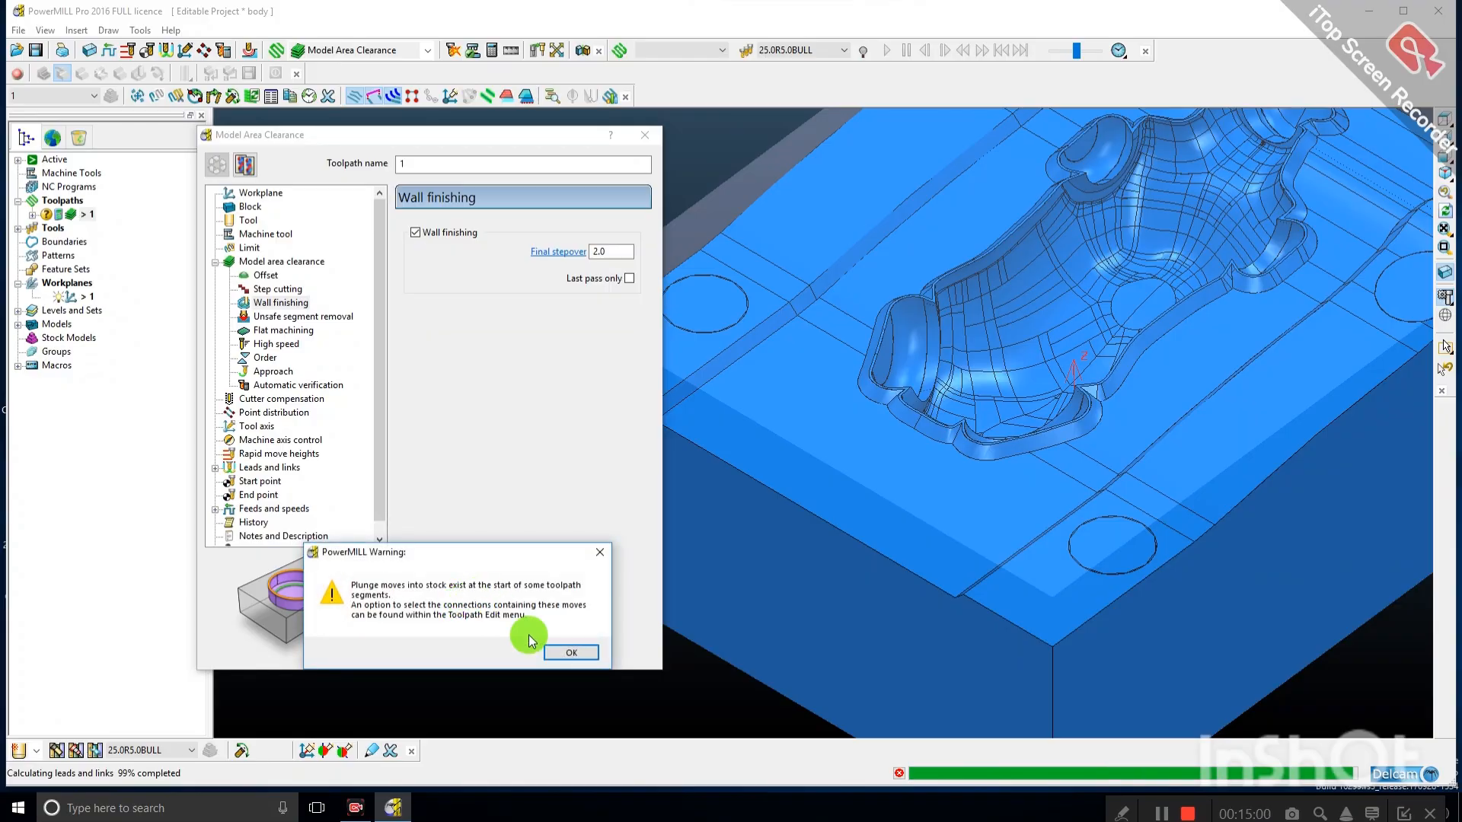
left_click(574, 646)
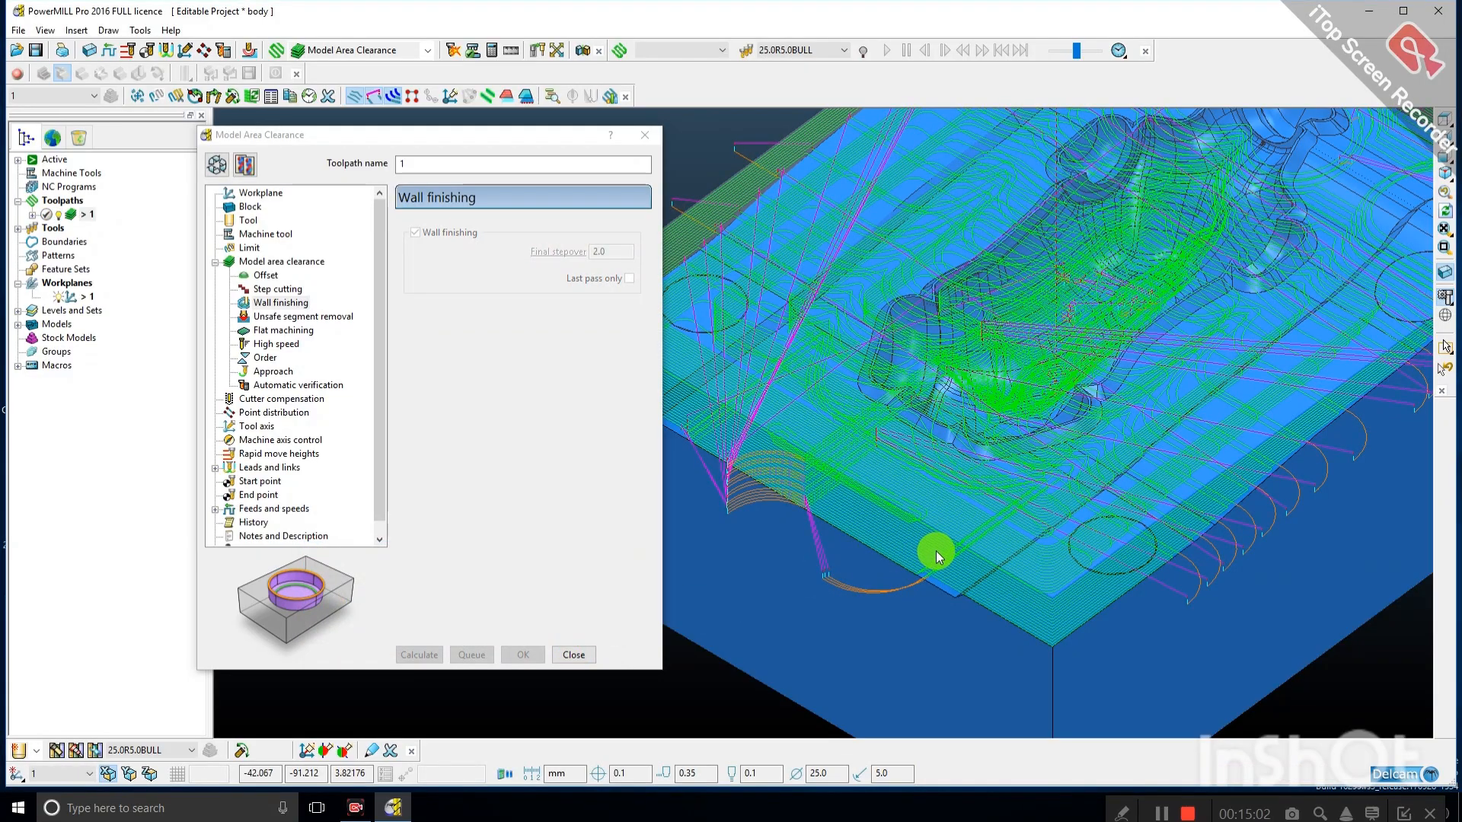
Turn off the model shading and examine the wall finishing passes beside the entry arcs at the block's front edge.
middle_click_drag(935, 551, 1168, 591)
scroll(1058, 548, "up", 5)
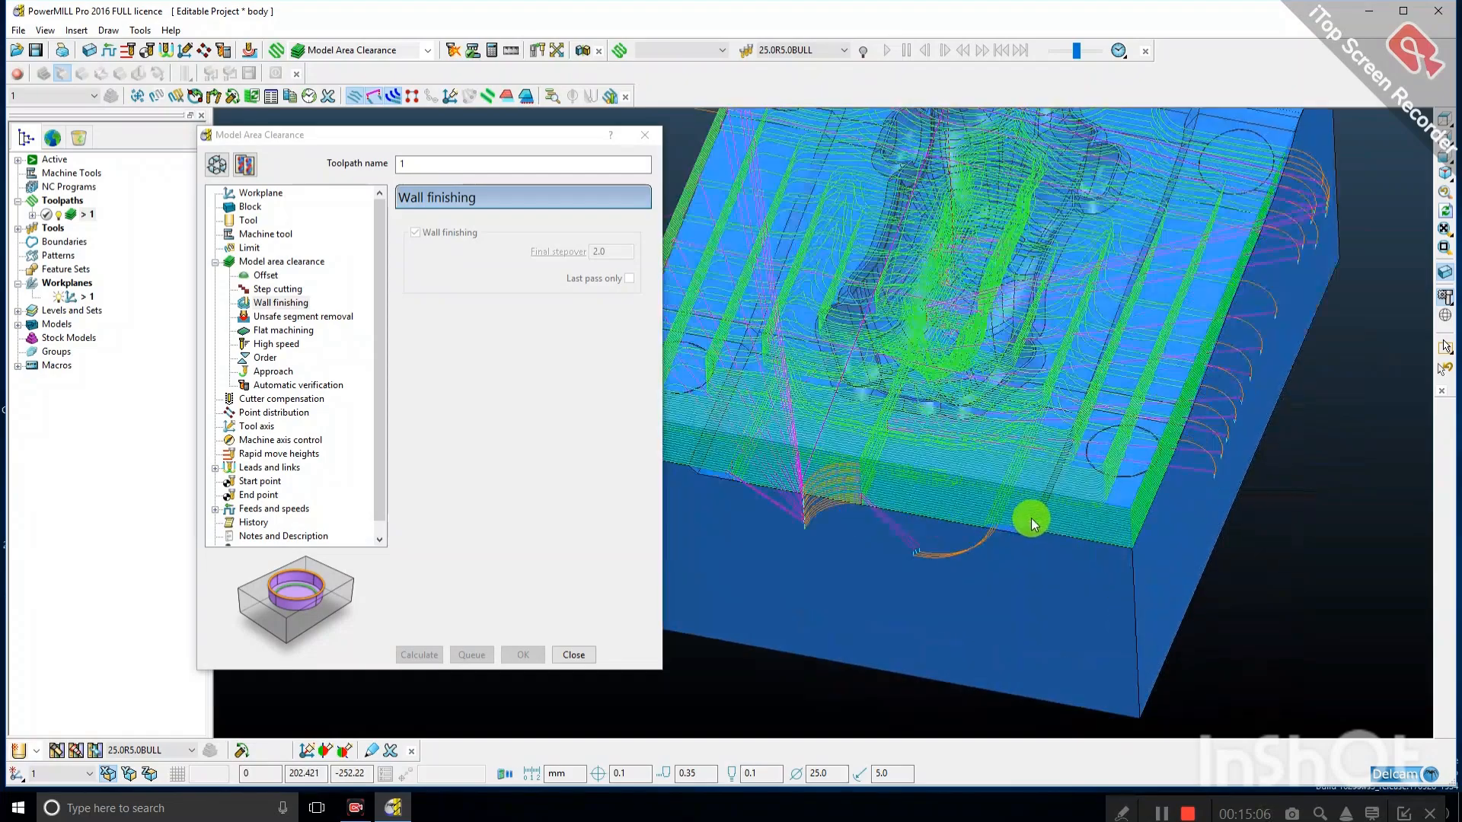
scroll(991, 512, "up", 4)
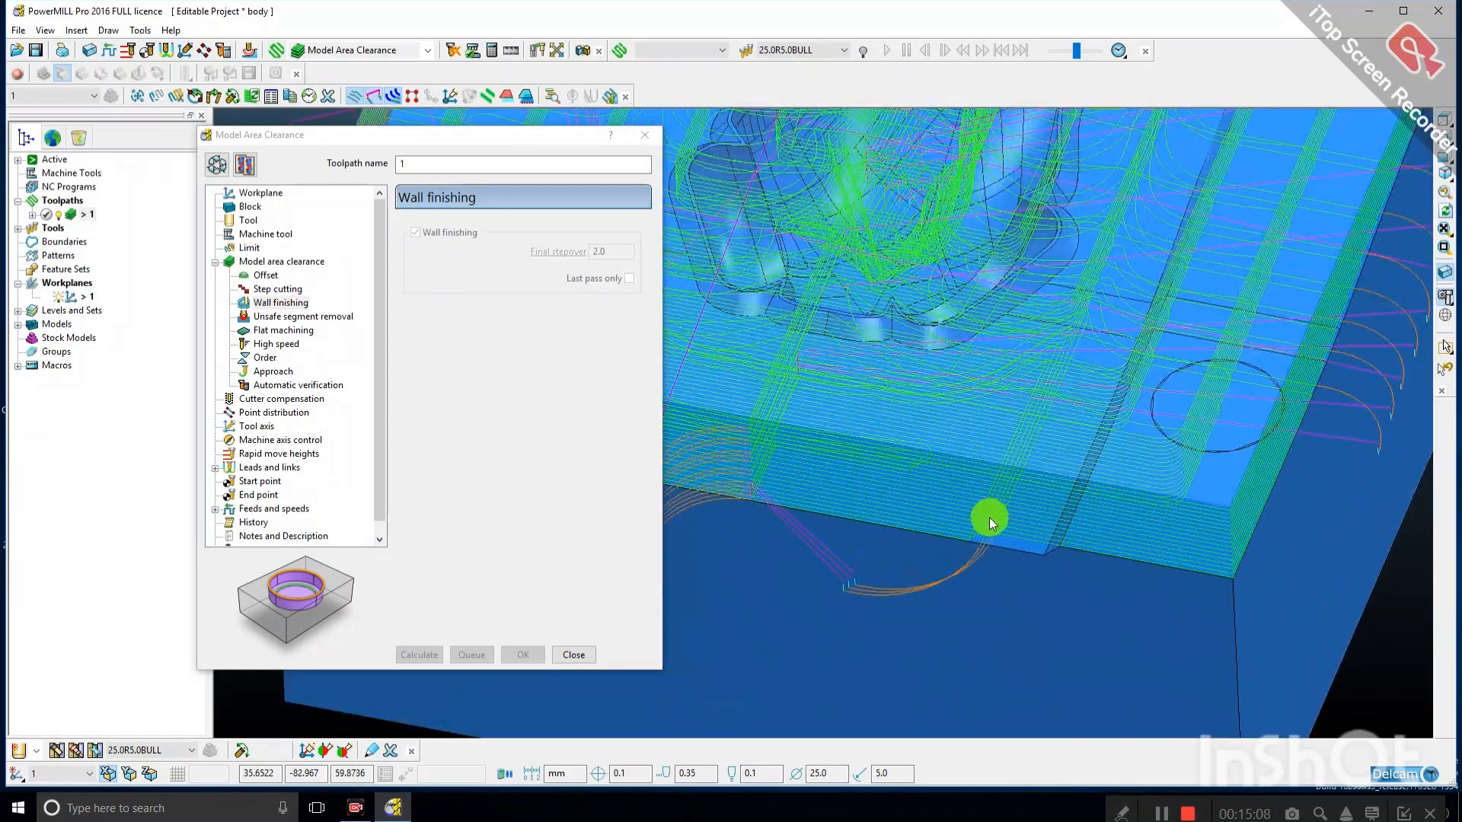
middle_click_drag(980, 486, 1135, 291)
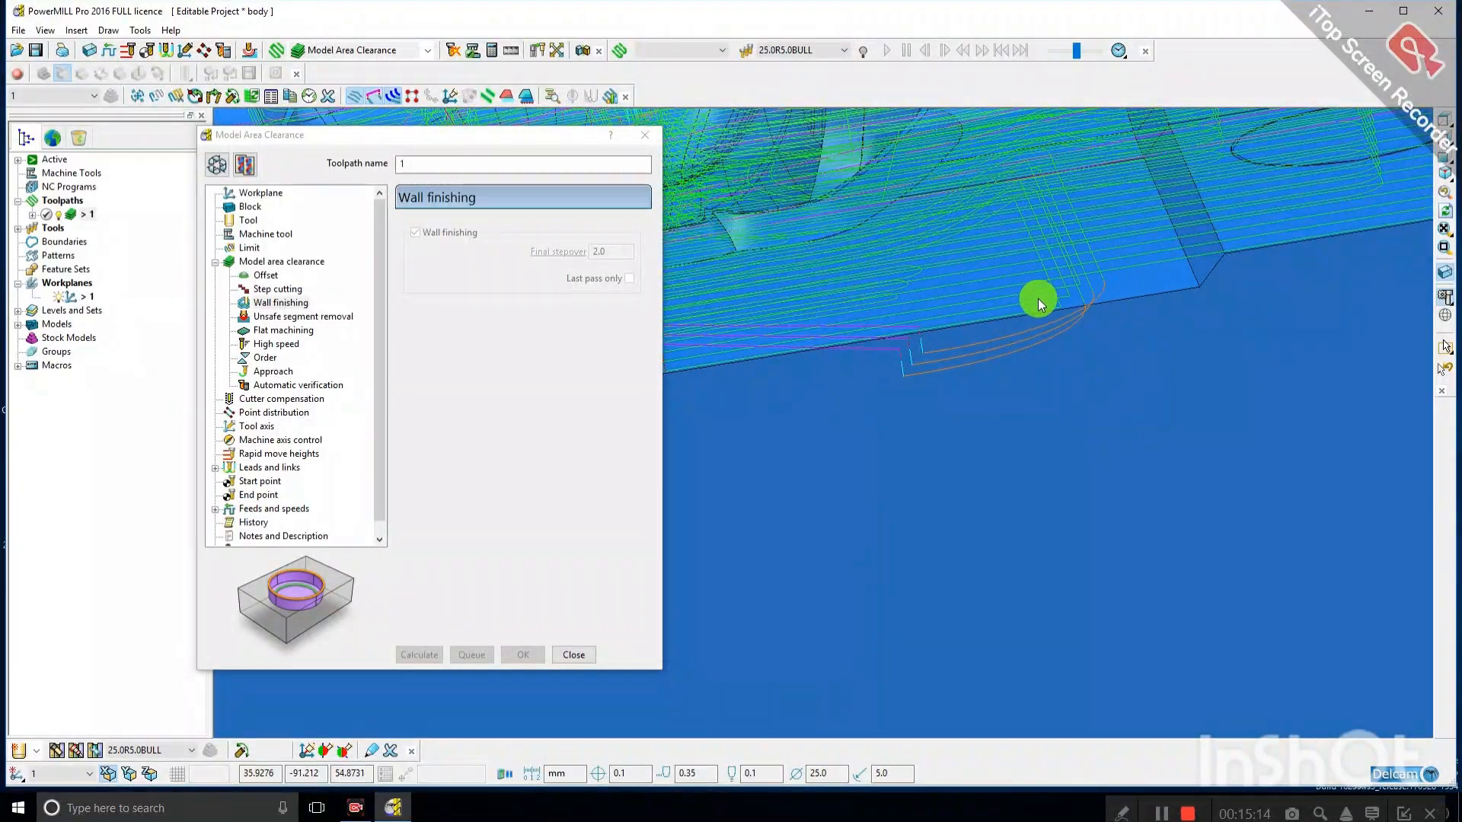
scroll(1085, 281, "up", 3)
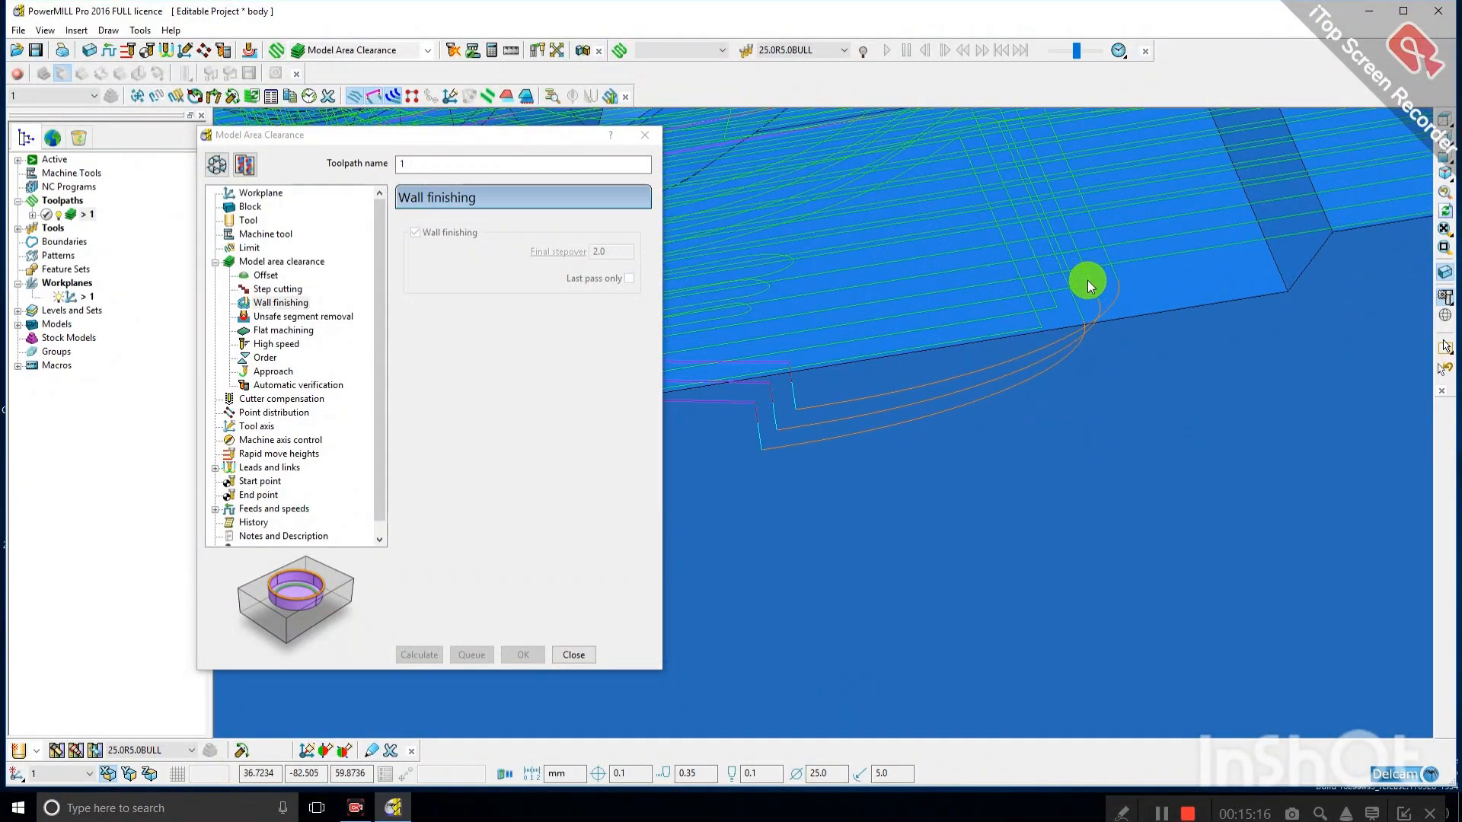
left_click(1441, 308)
scroll(1089, 348, "up", 4)
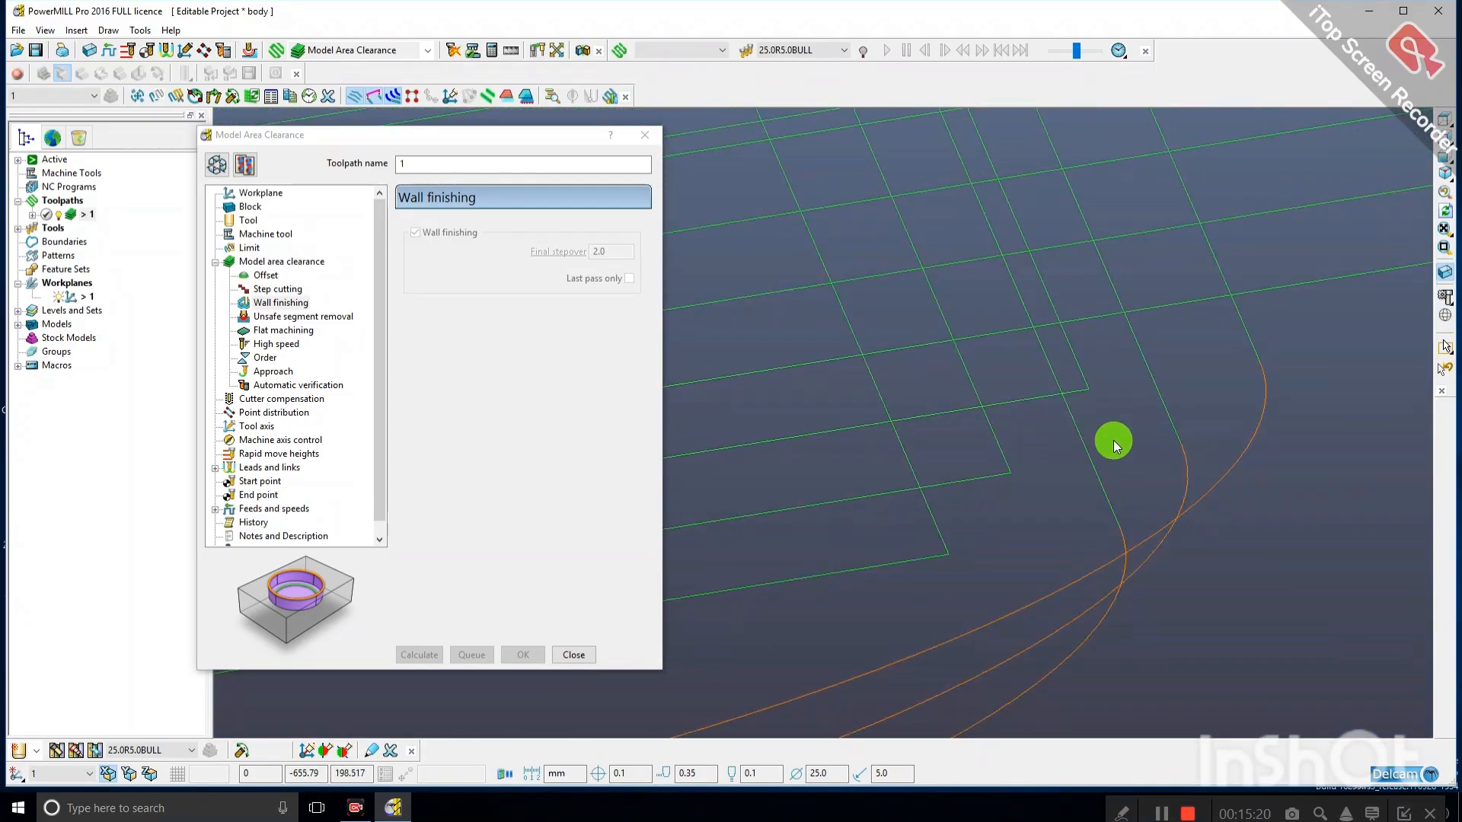
scroll(1283, 345, "down", 5)
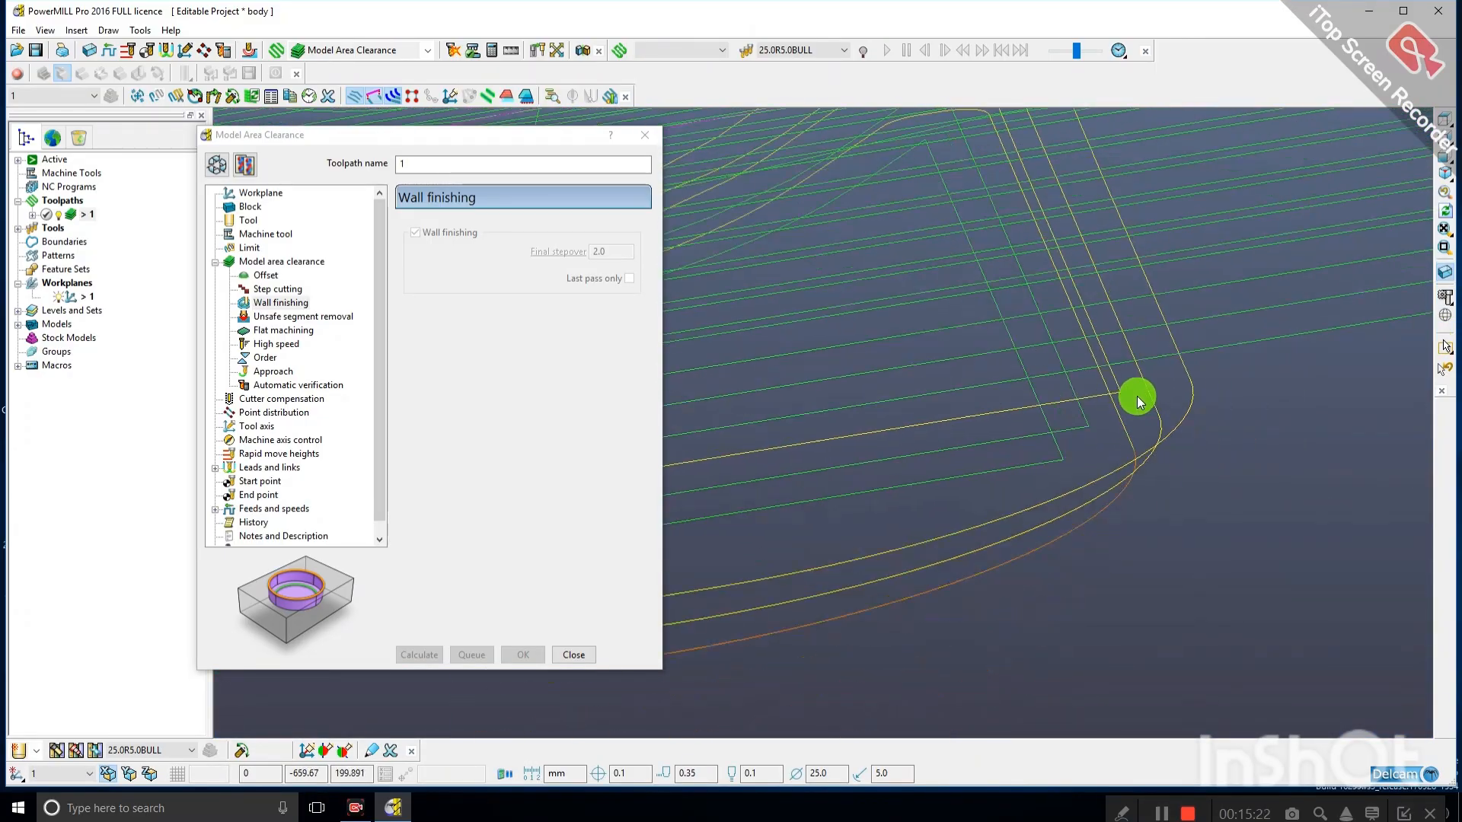
scroll(1144, 396, "down", 2)
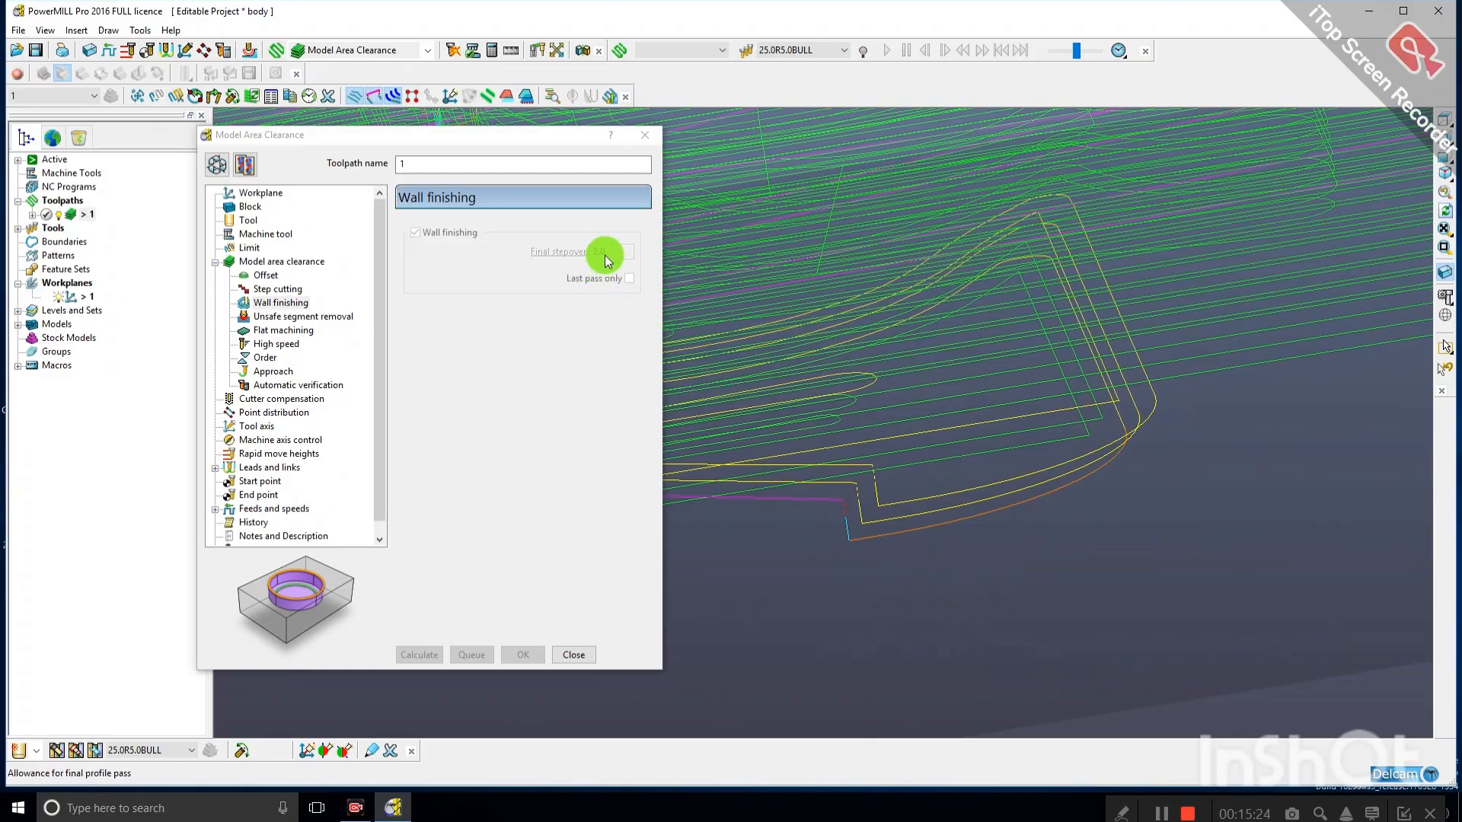
Make toolpath 1 editable and examine the spacing between its final wall passes and the neighbouring roughing passes at the front edge.
left_click(216, 165)
scroll(1089, 401, "up", 3)
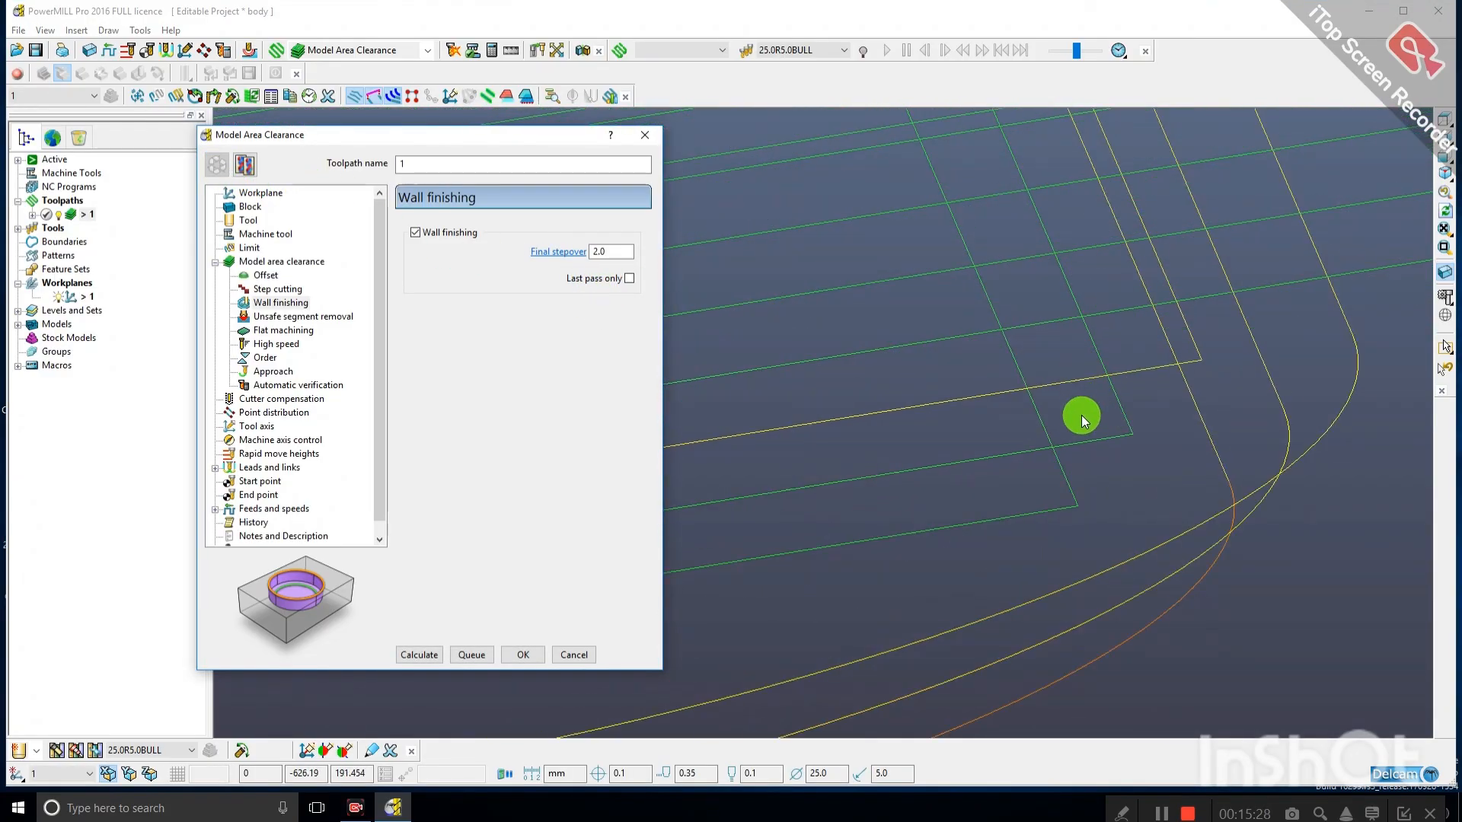
scroll(1081, 417, "down", 3)
scroll(964, 428, "down", 2)
middle_click_drag(964, 428, 901, 405)
scroll(901, 405, "up", 5)
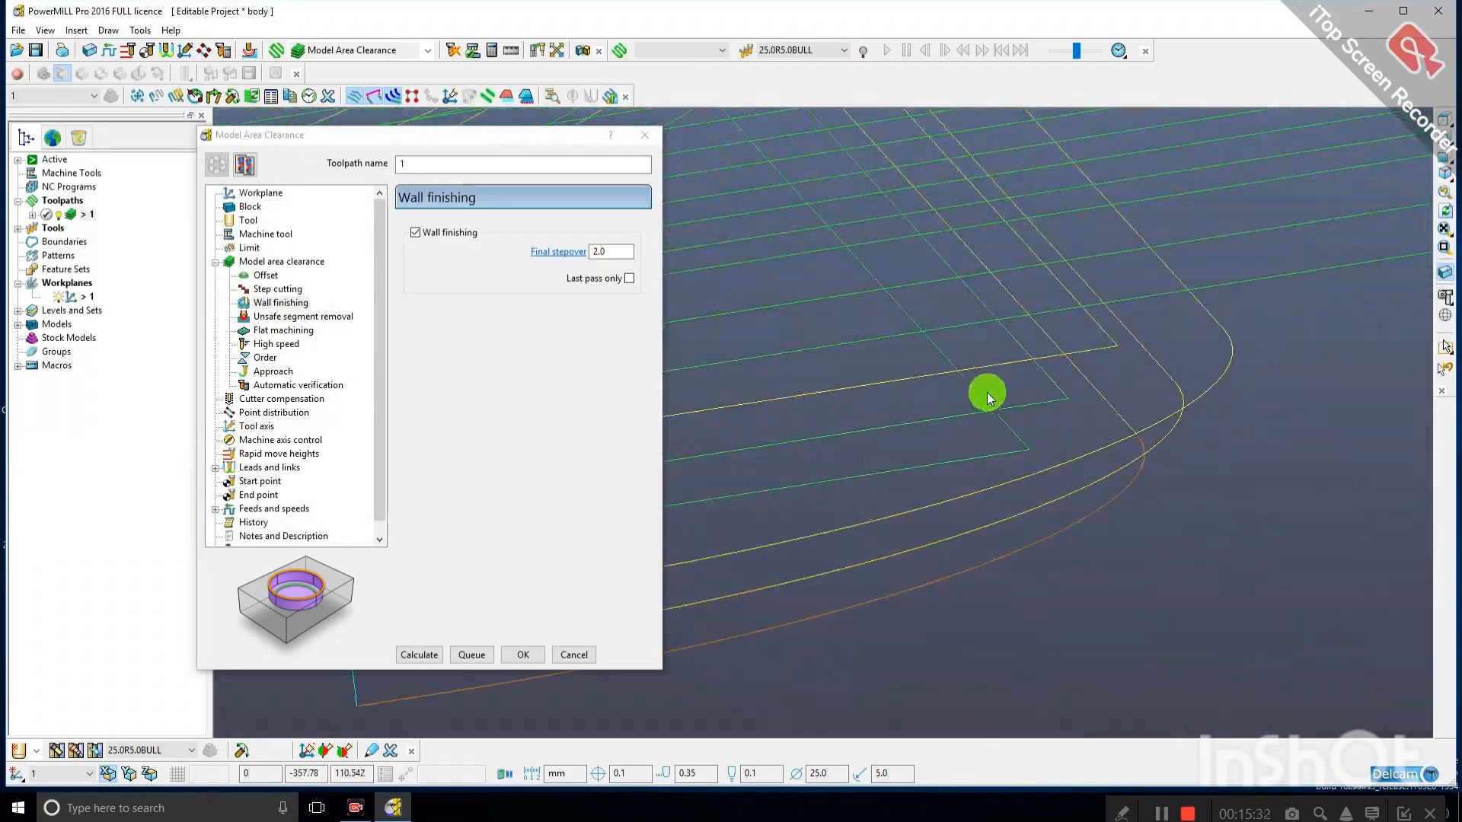
scroll(1015, 460, "down", 3)
mouse_move(1011, 463)
middle_mouse_down()
mouse_move(1109, 417)
mouse_move(1007, 440)
mouse_move(1023, 449)
middle_mouse_up()
scroll(988, 449, "up", 6)
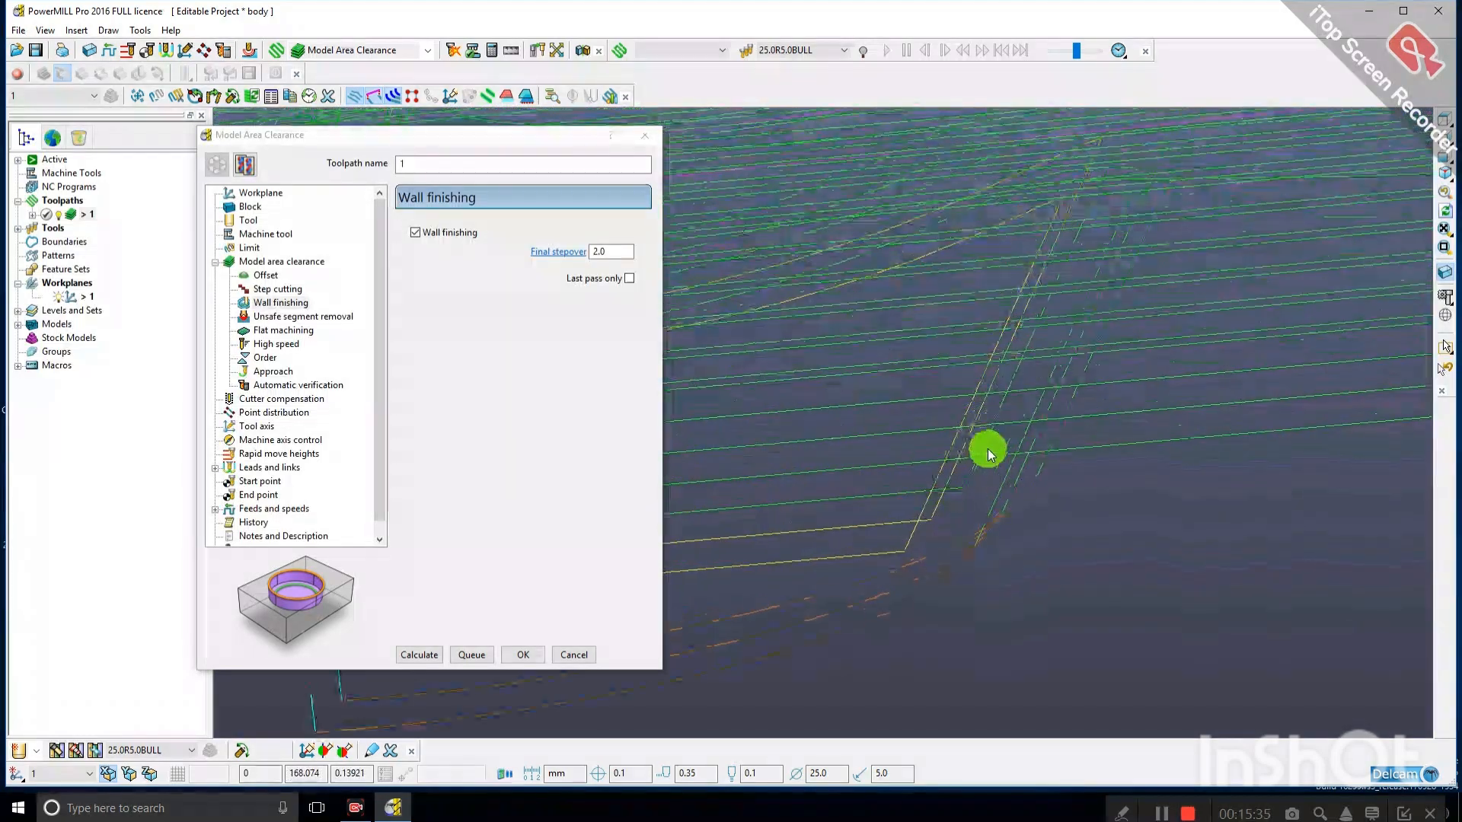
key("shift")
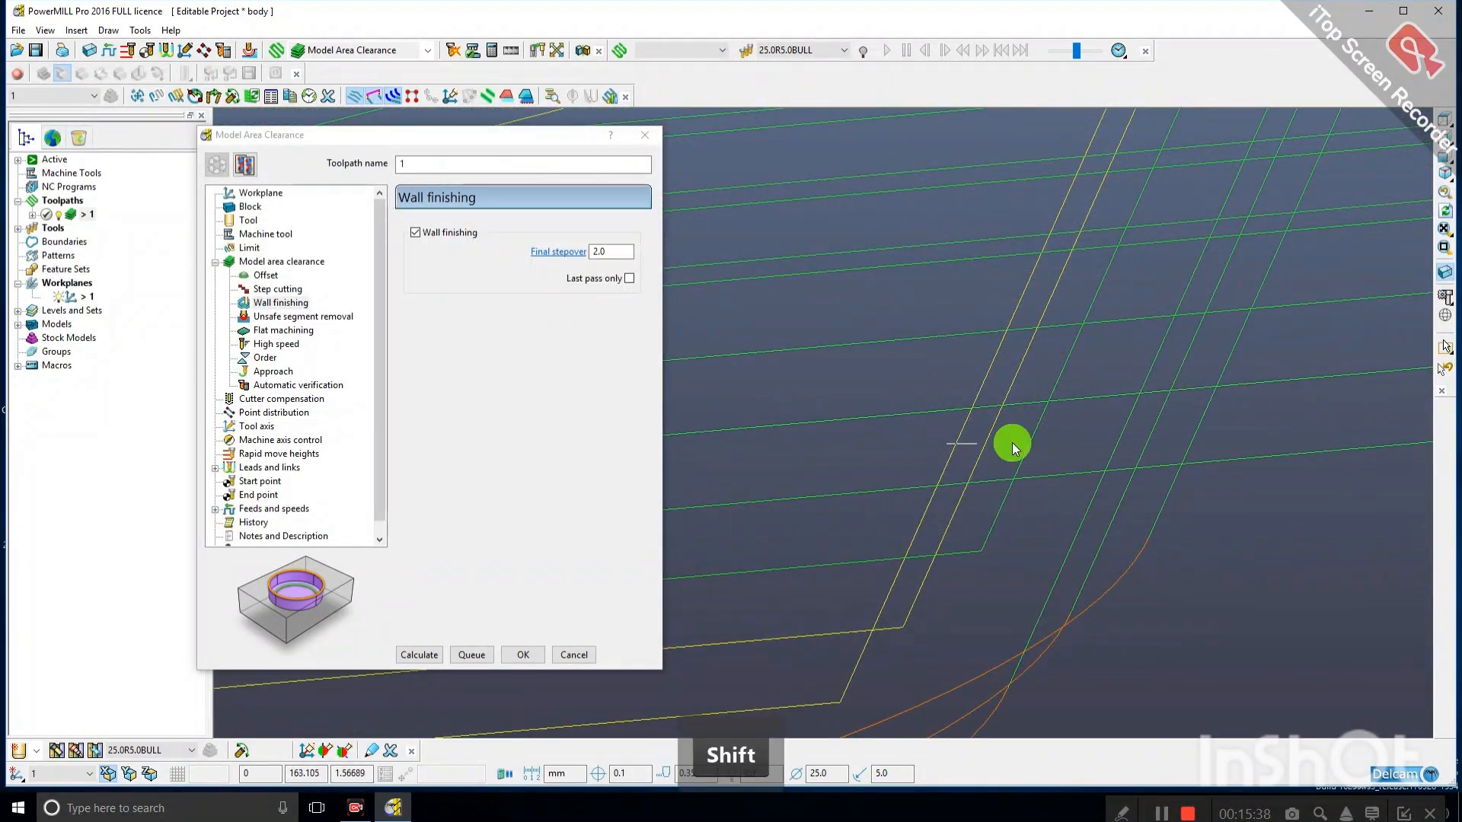
scroll(1033, 456, "down", 6)
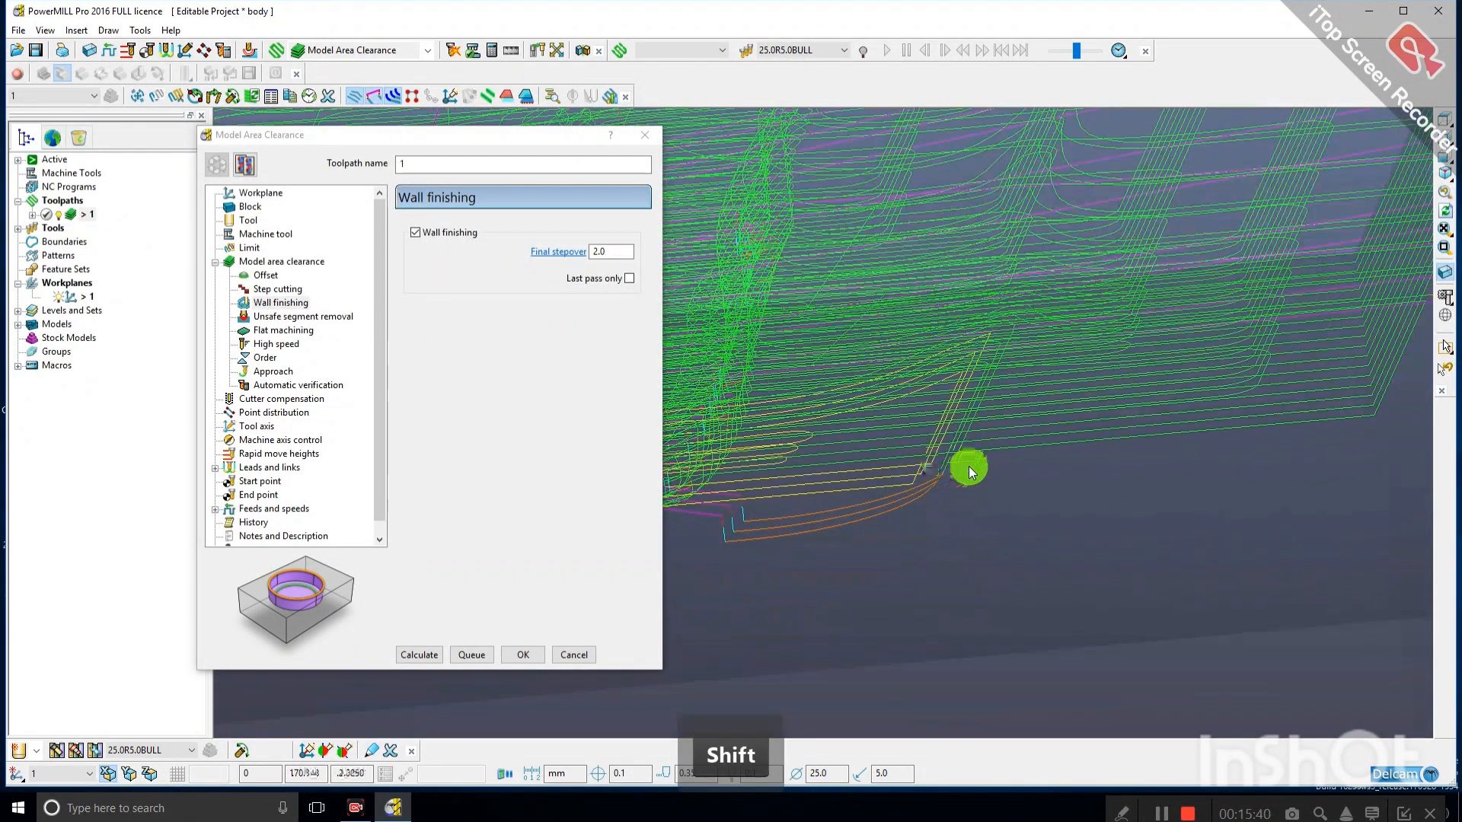
scroll(1107, 457, "up", 5)
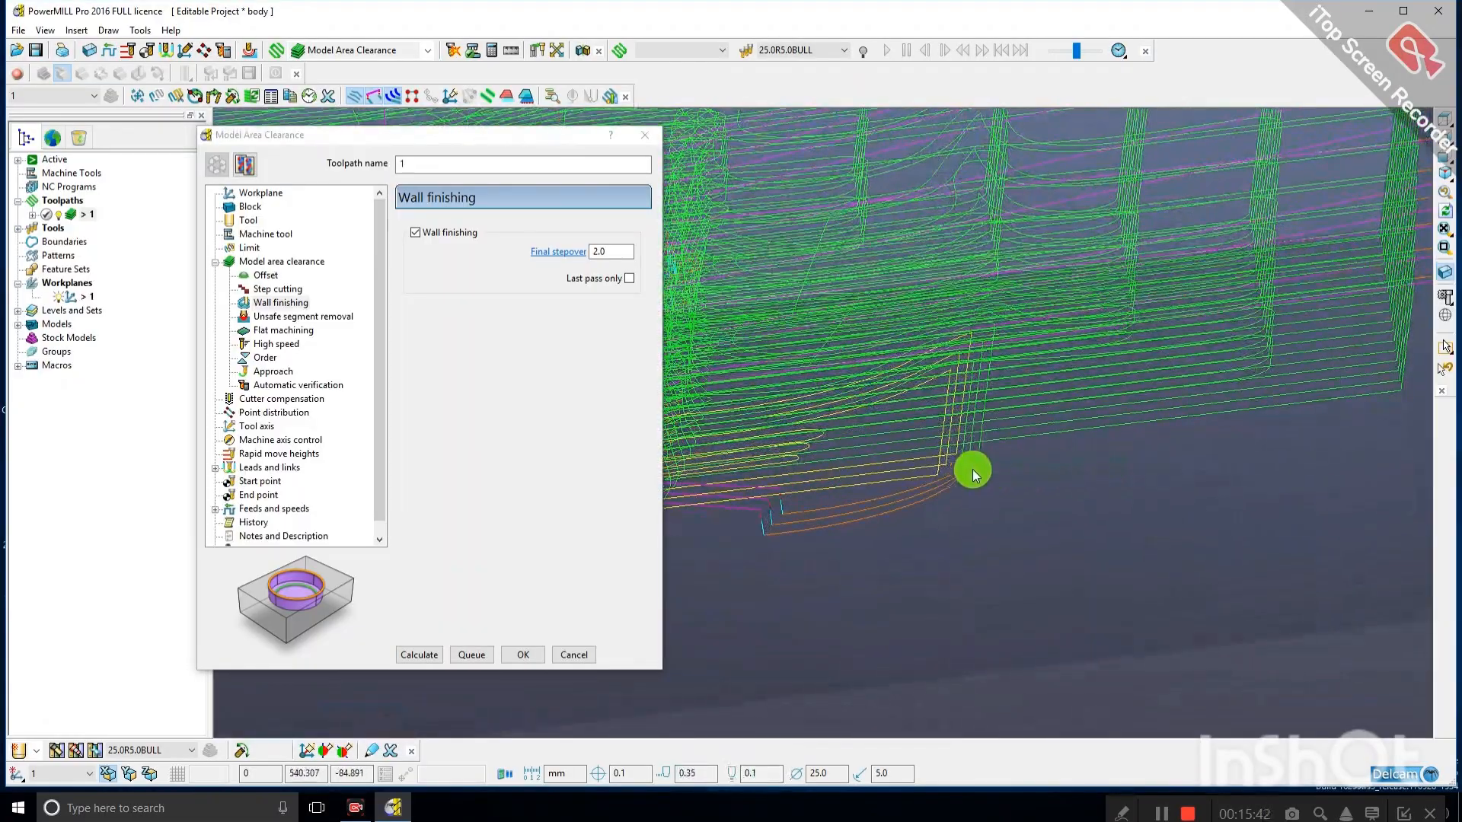
scroll(931, 464, "up", 2)
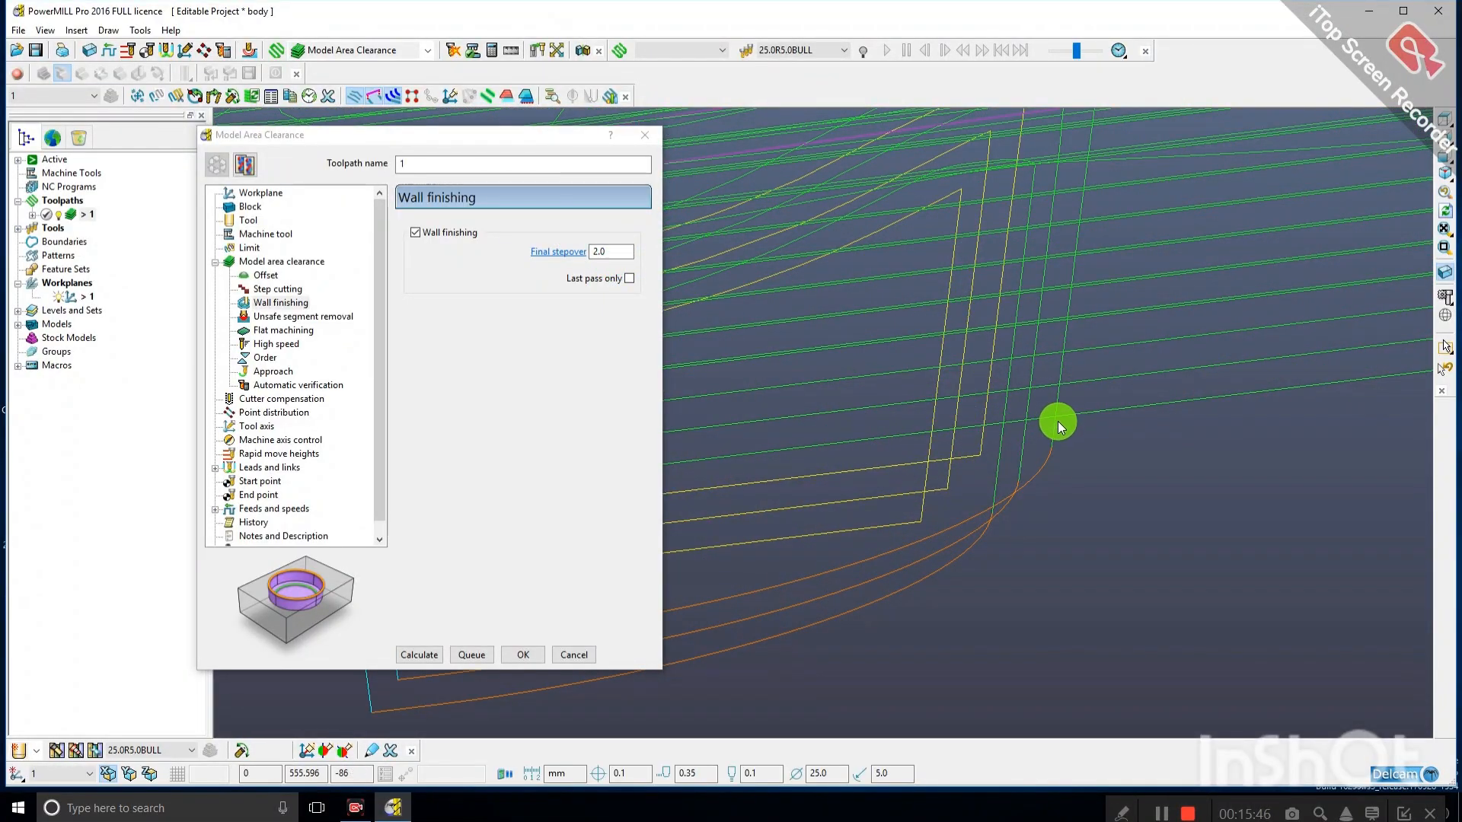
Set the wall finishing final stepover to 0.1, recalculate toolpath 1 and check the spacing of the final wall passes.
double_click(611, 252)
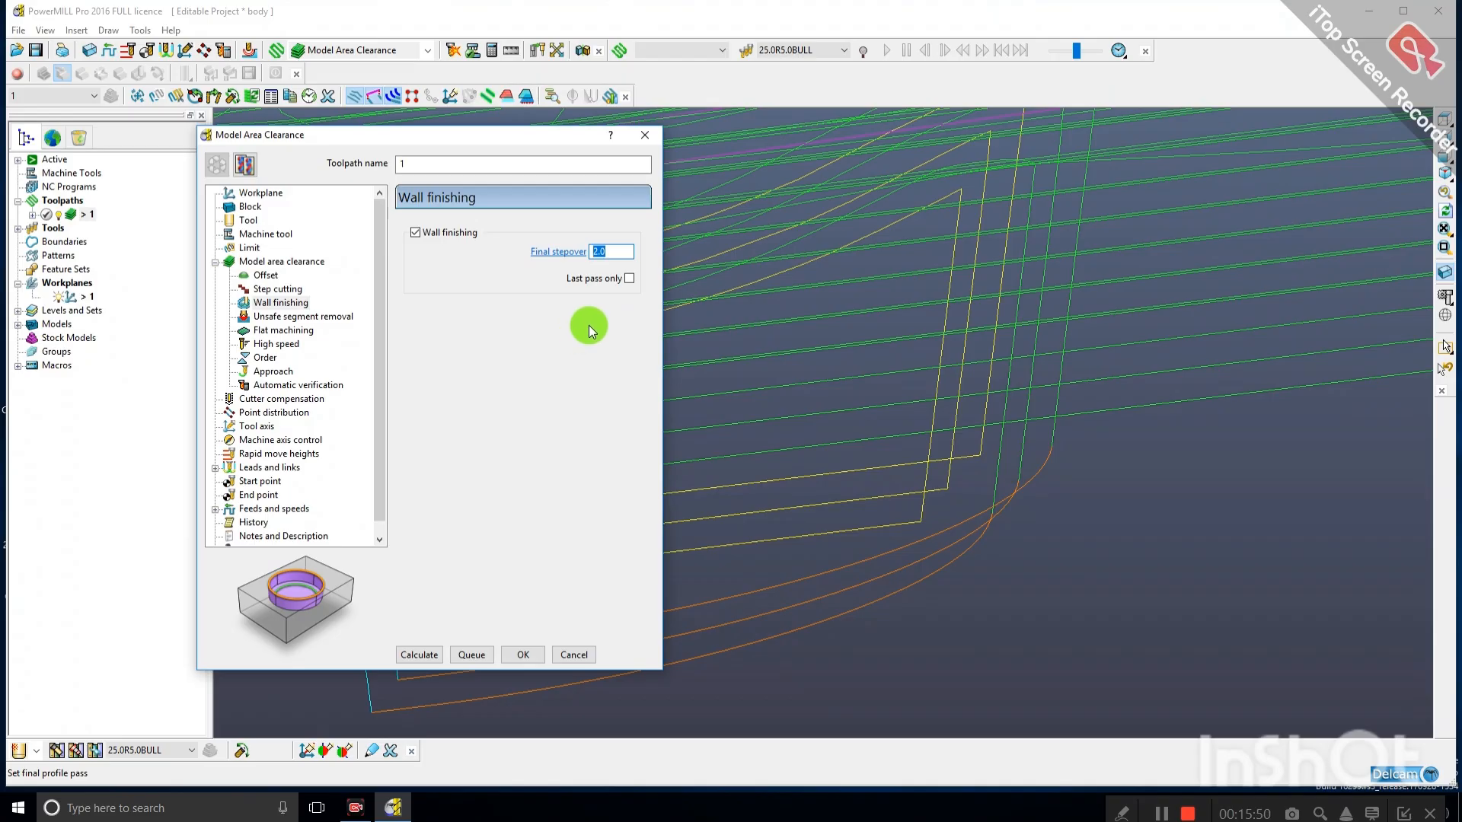
type("2.1")
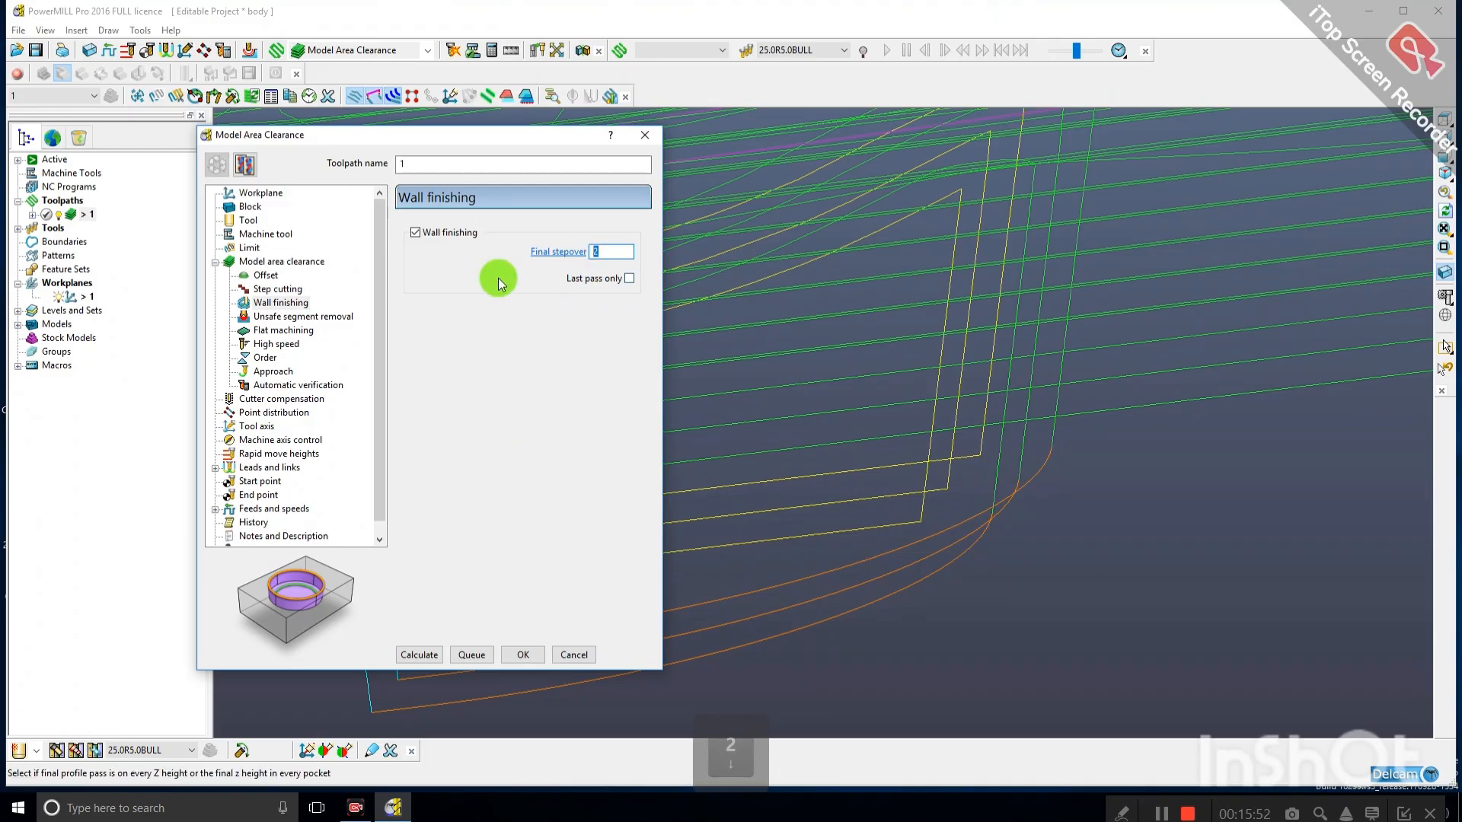
left_click(431, 654)
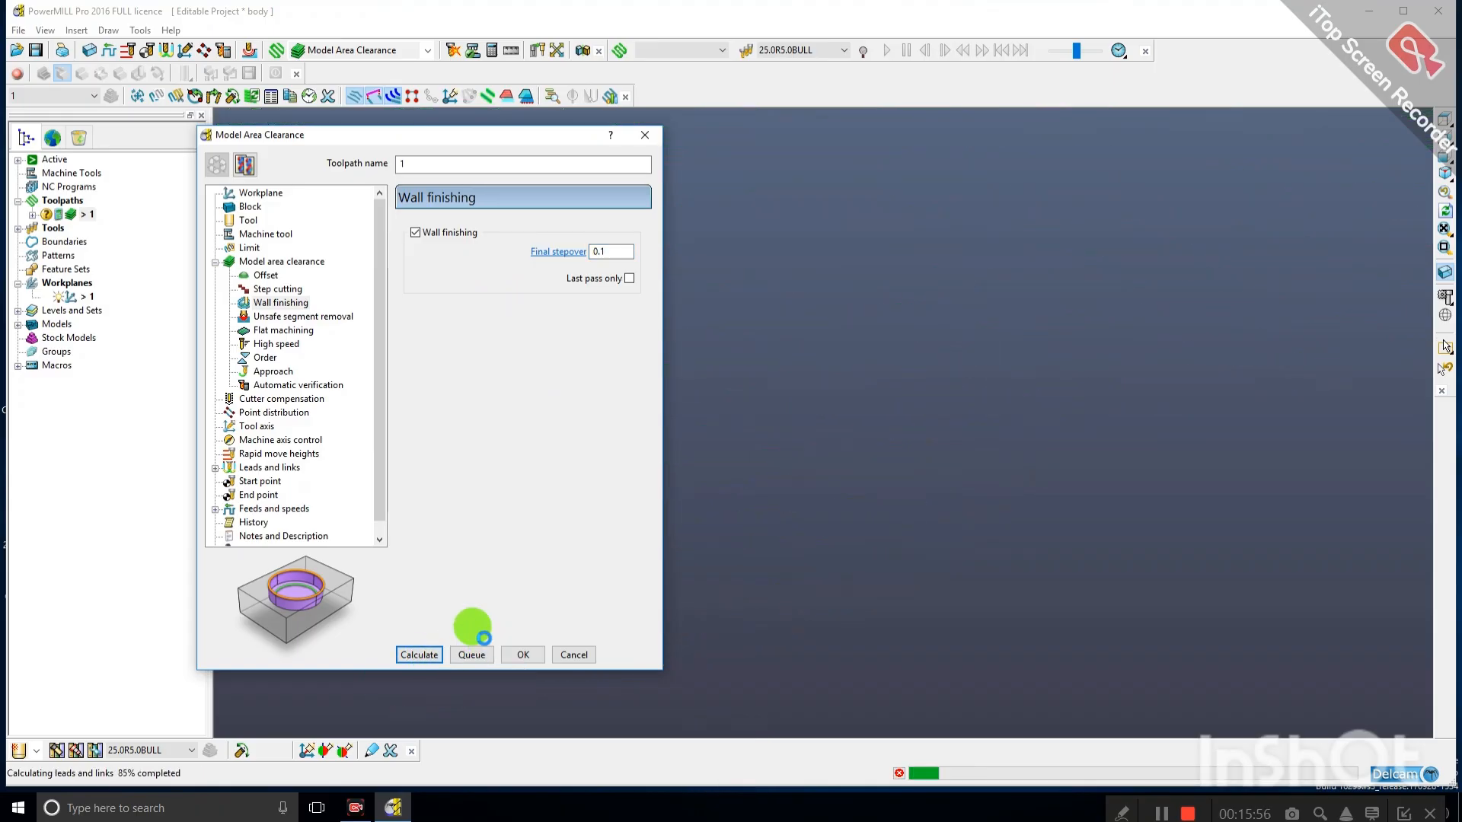
left_click(598, 679)
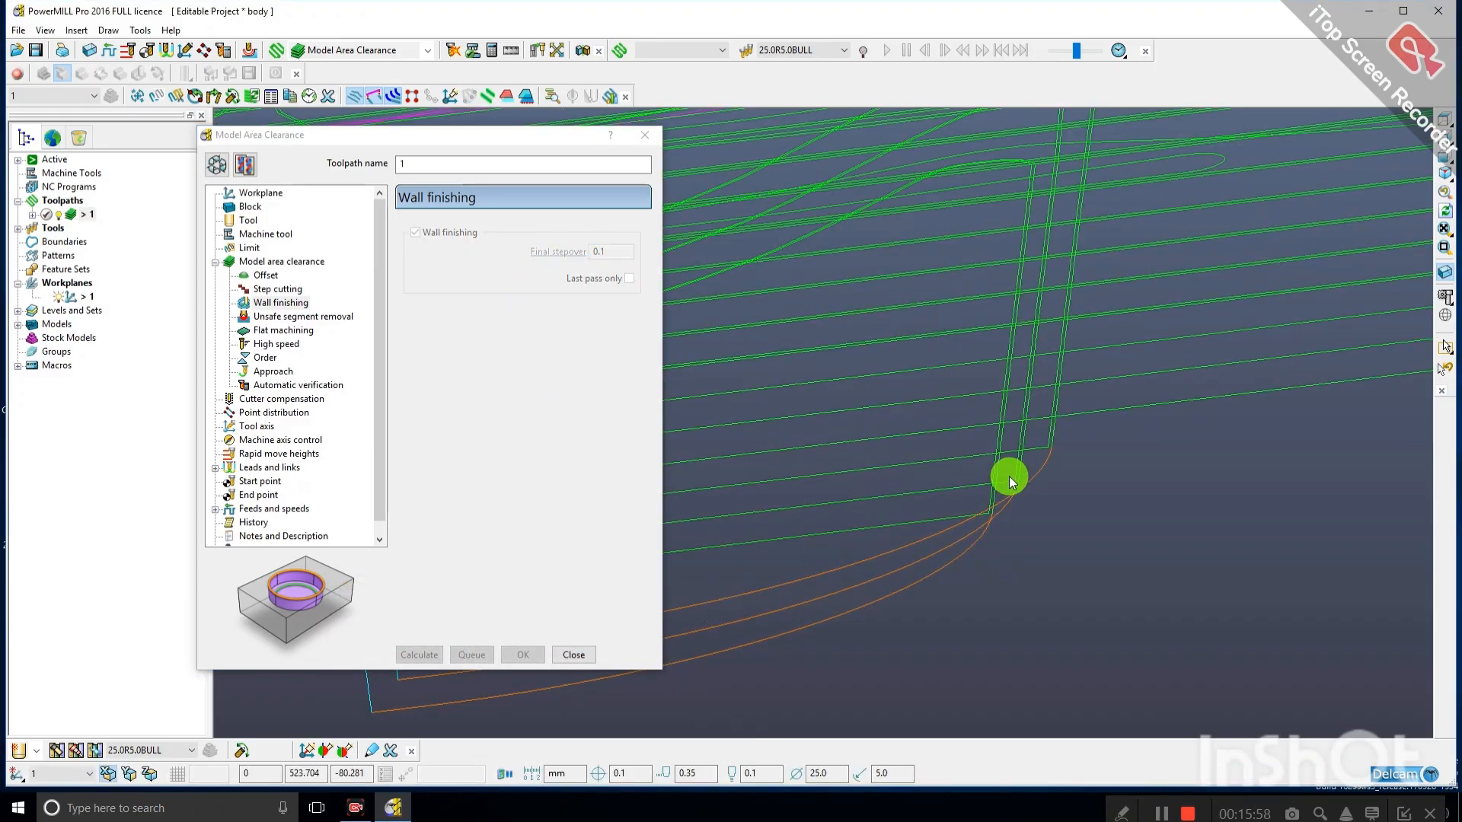
scroll(1008, 477, "up", 5)
scroll(1051, 441, "up", 2)
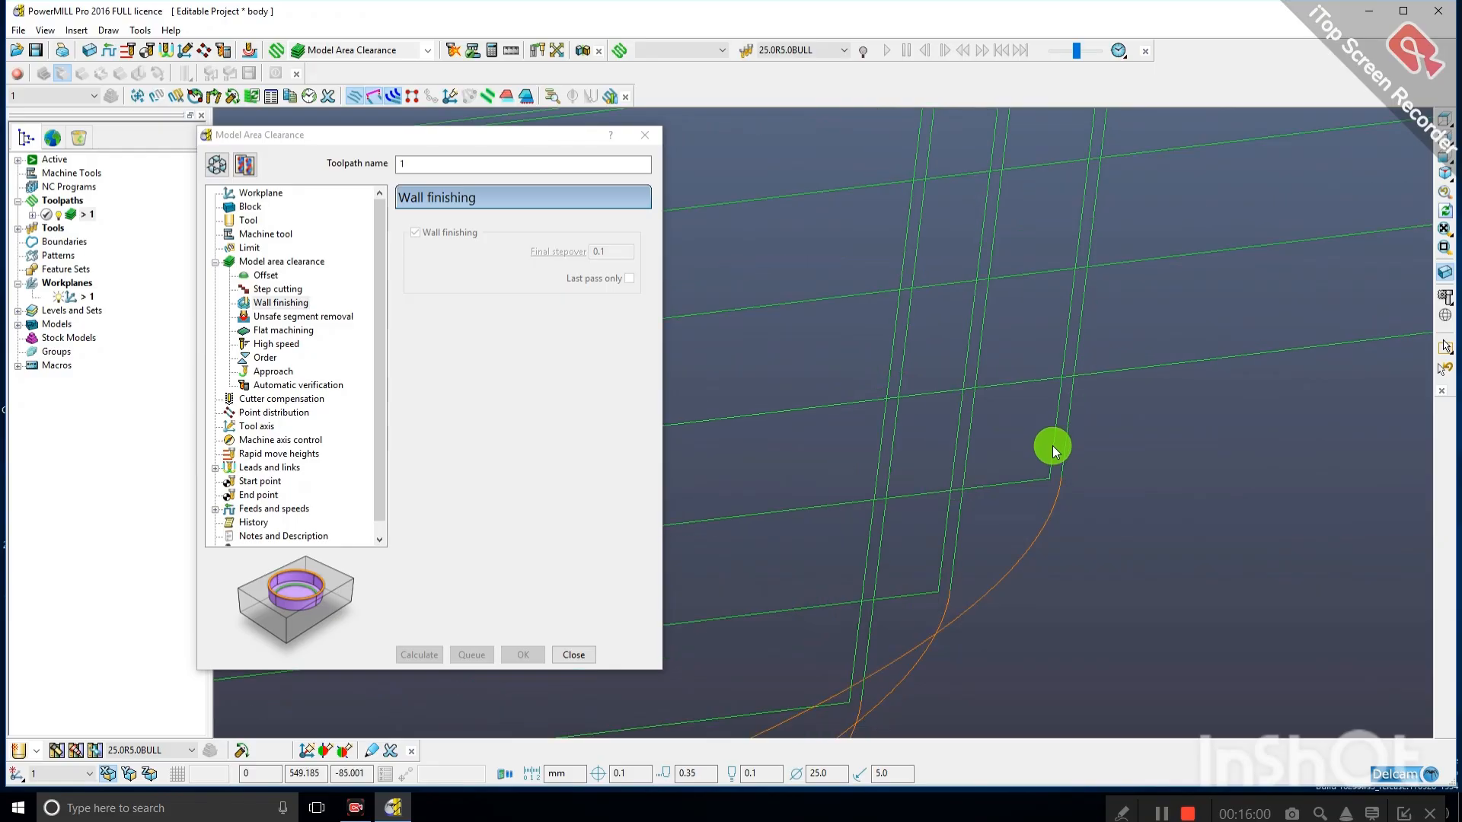
left_click_drag(1034, 442, 1098, 491)
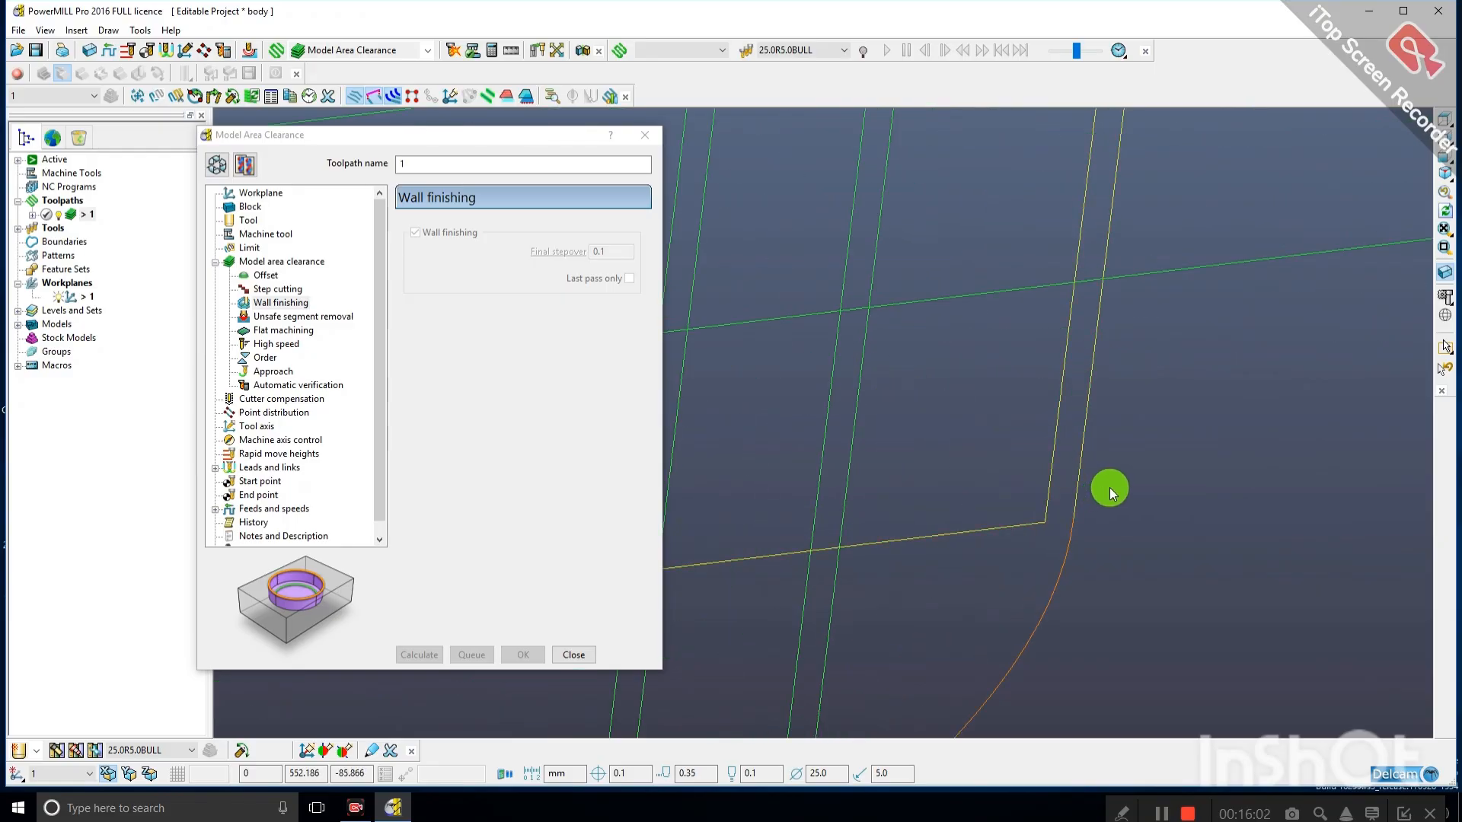
scroll(1076, 459, "down", 3)
scroll(1009, 457, "down", 2)
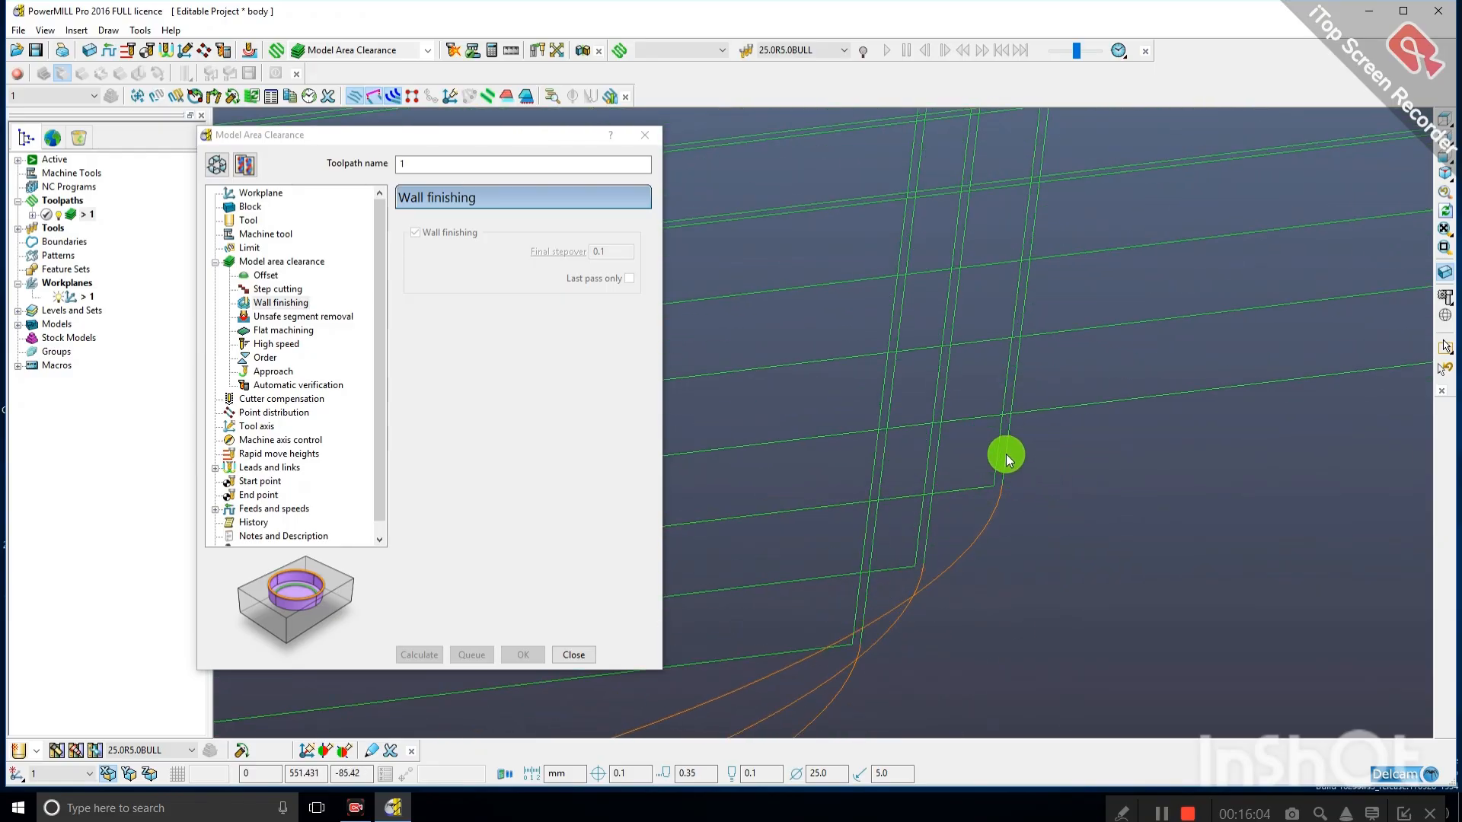
Make toolpath 1 editable, shade the model again, enable Last pass only for wall finishing and recalculate.
left_click(216, 165)
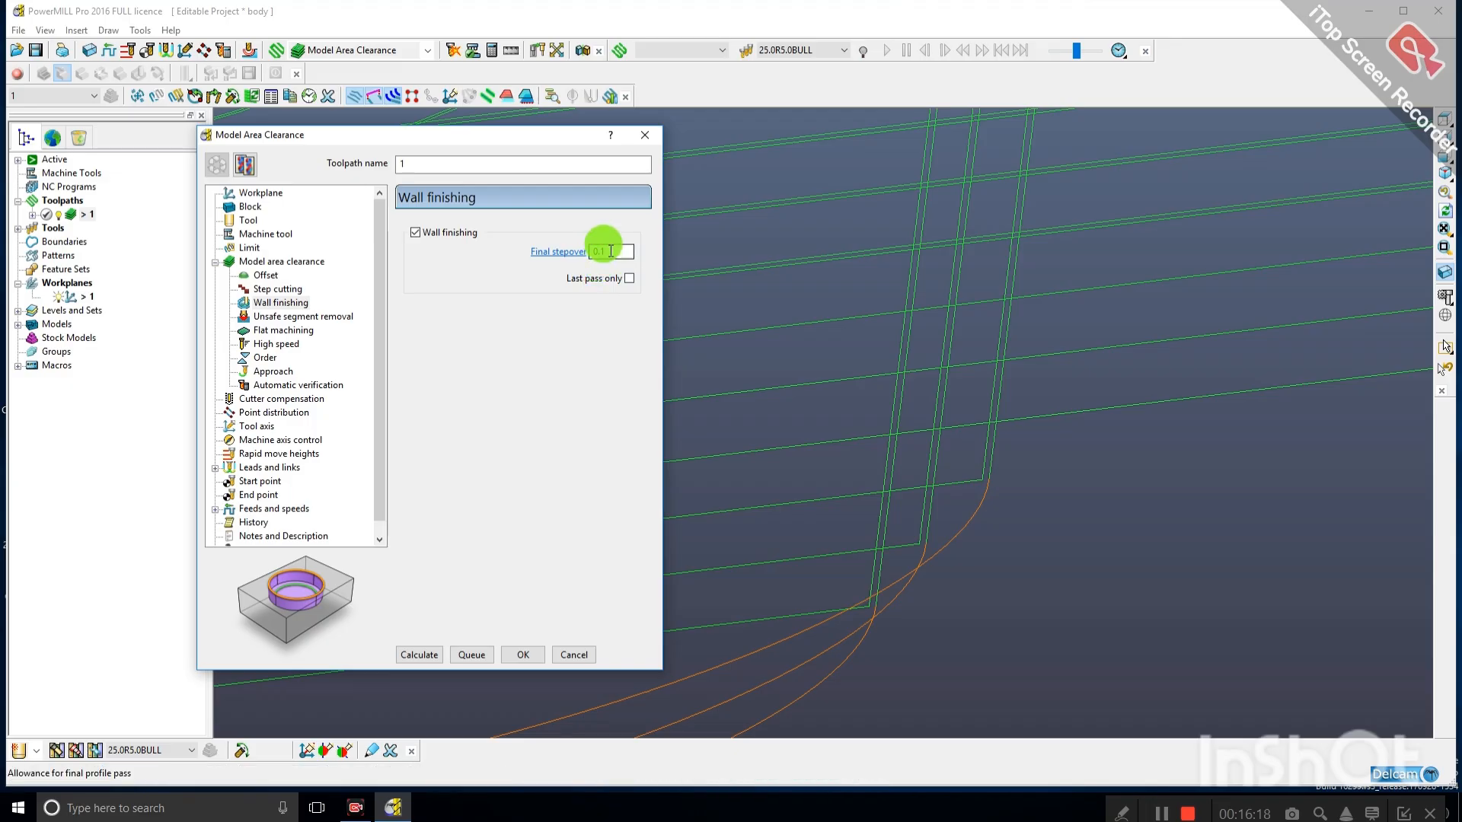
scroll(990, 480, "up", 1)
scroll(986, 483, "down", 1)
left_click(1444, 298)
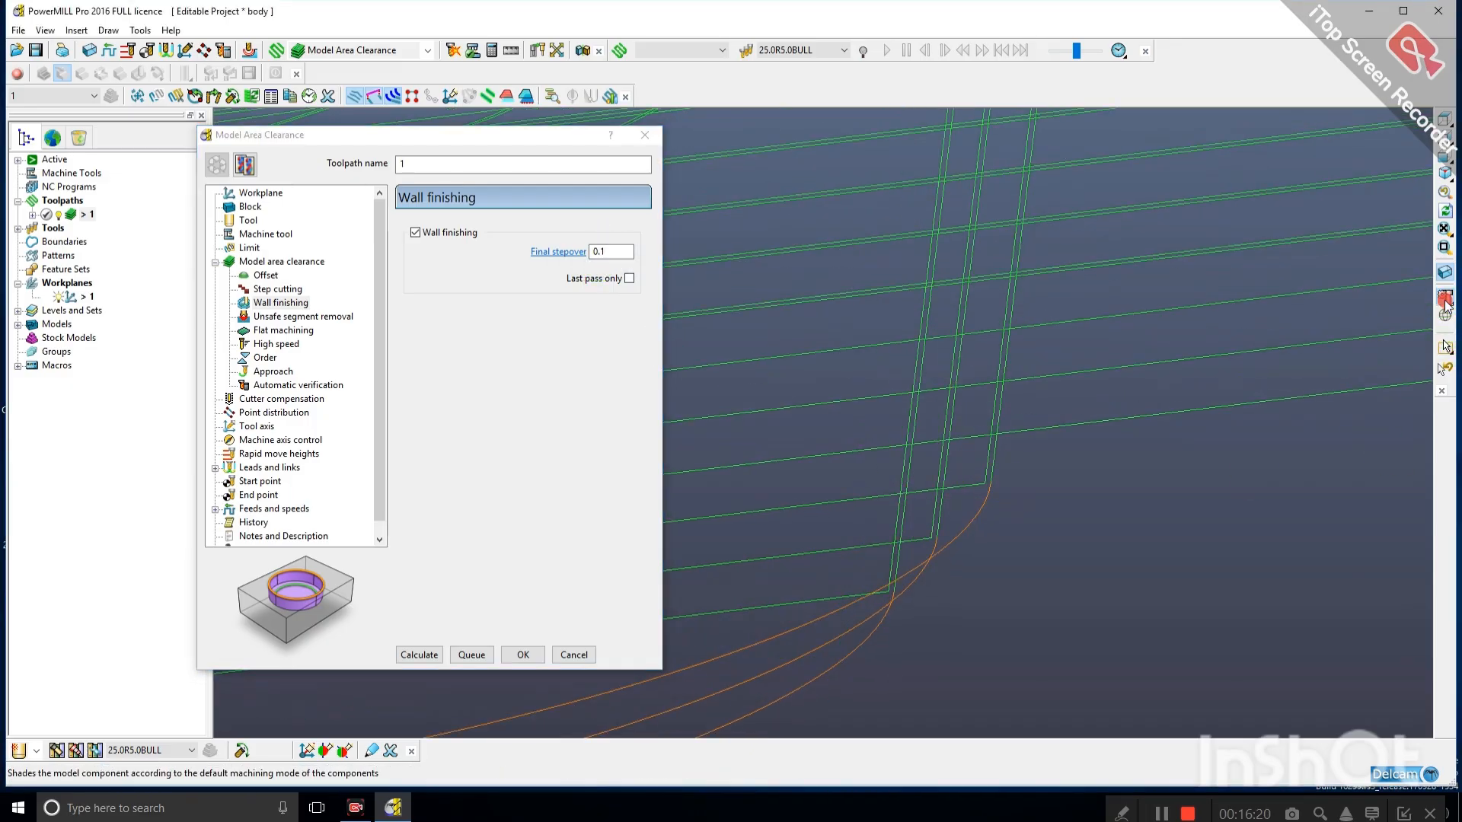
scroll(988, 450, "up", 1)
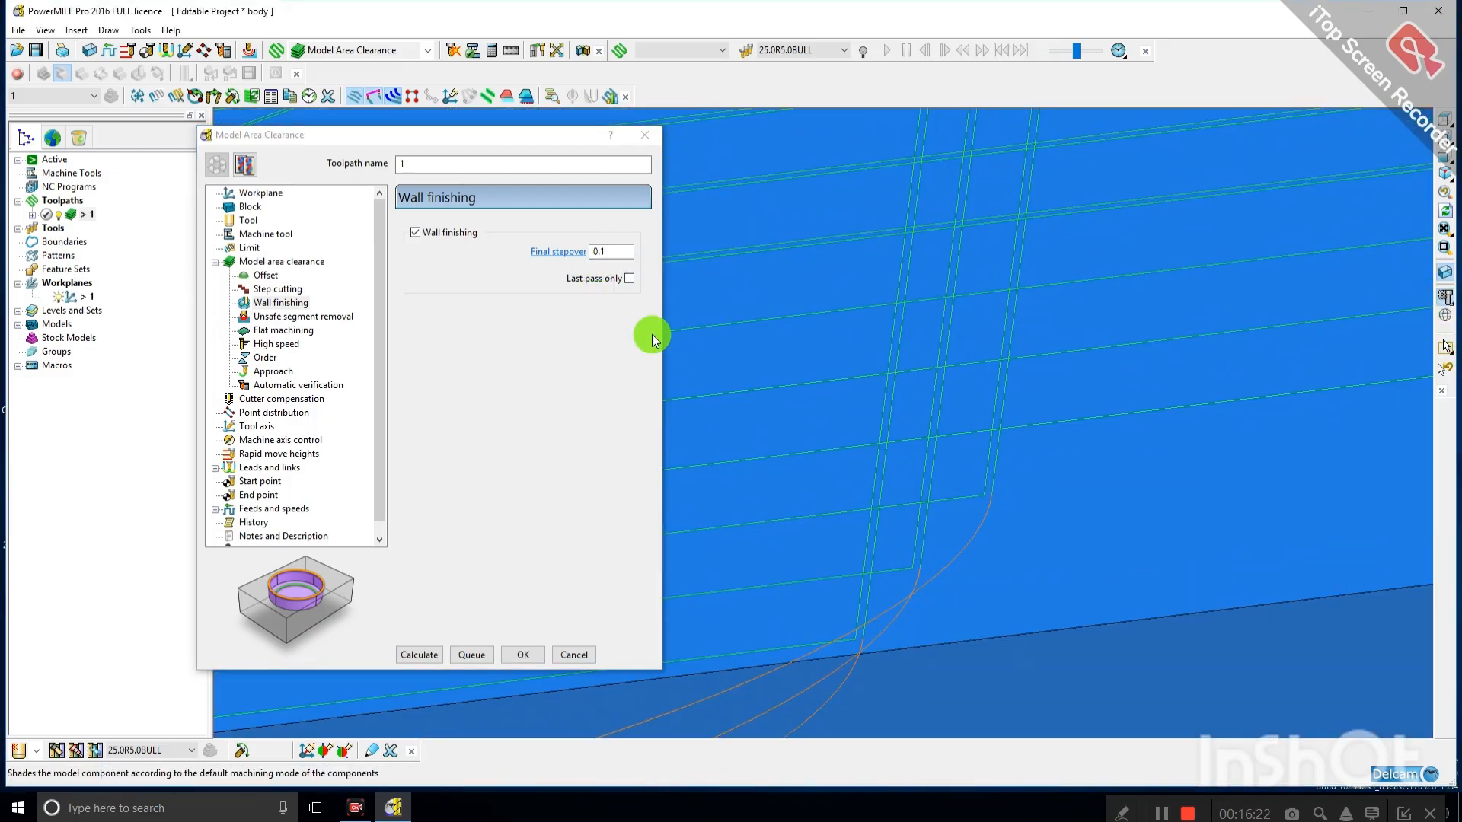
left_click(628, 279)
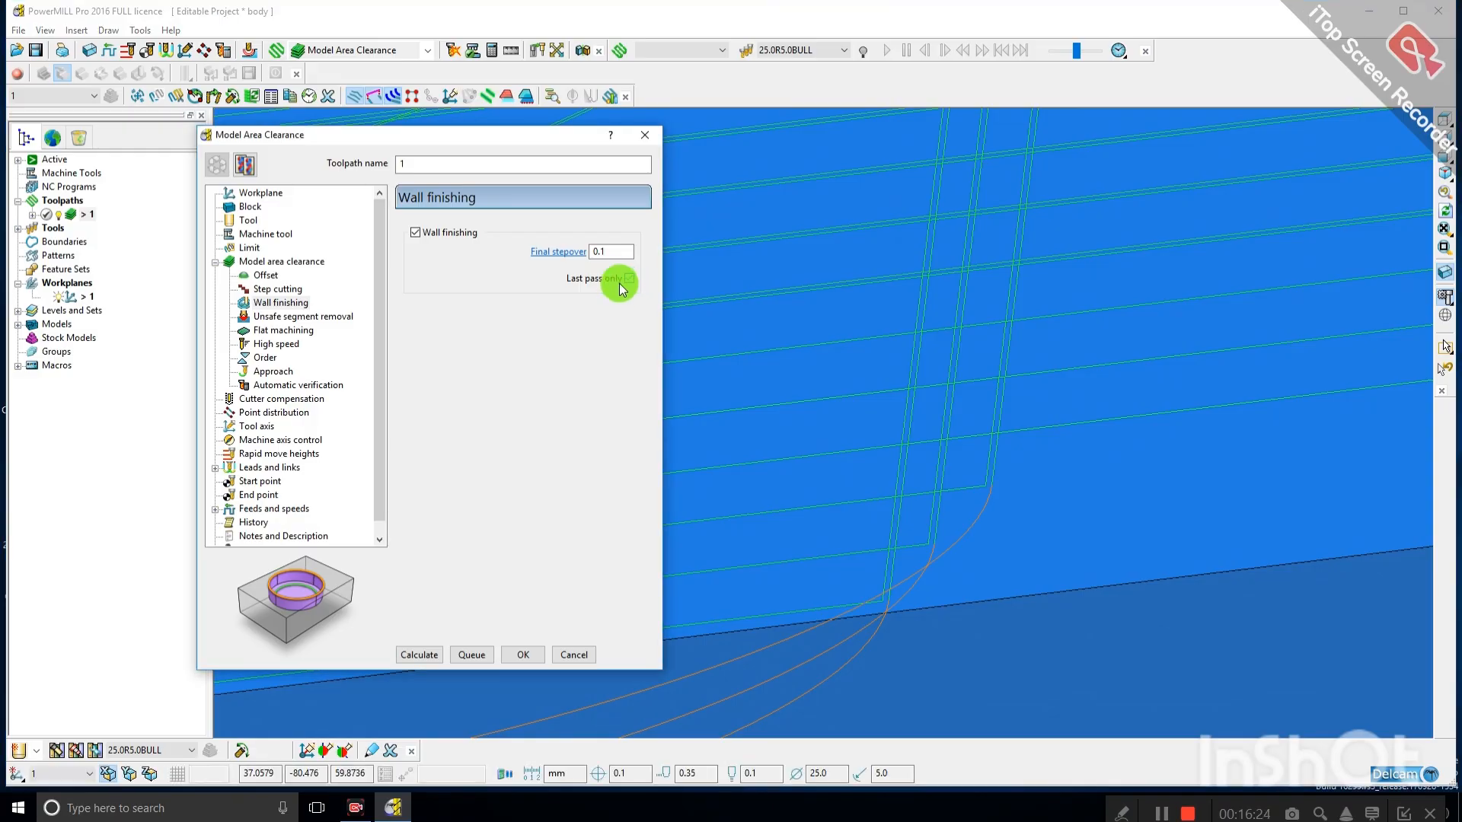
scroll(1104, 448, "down", 1)
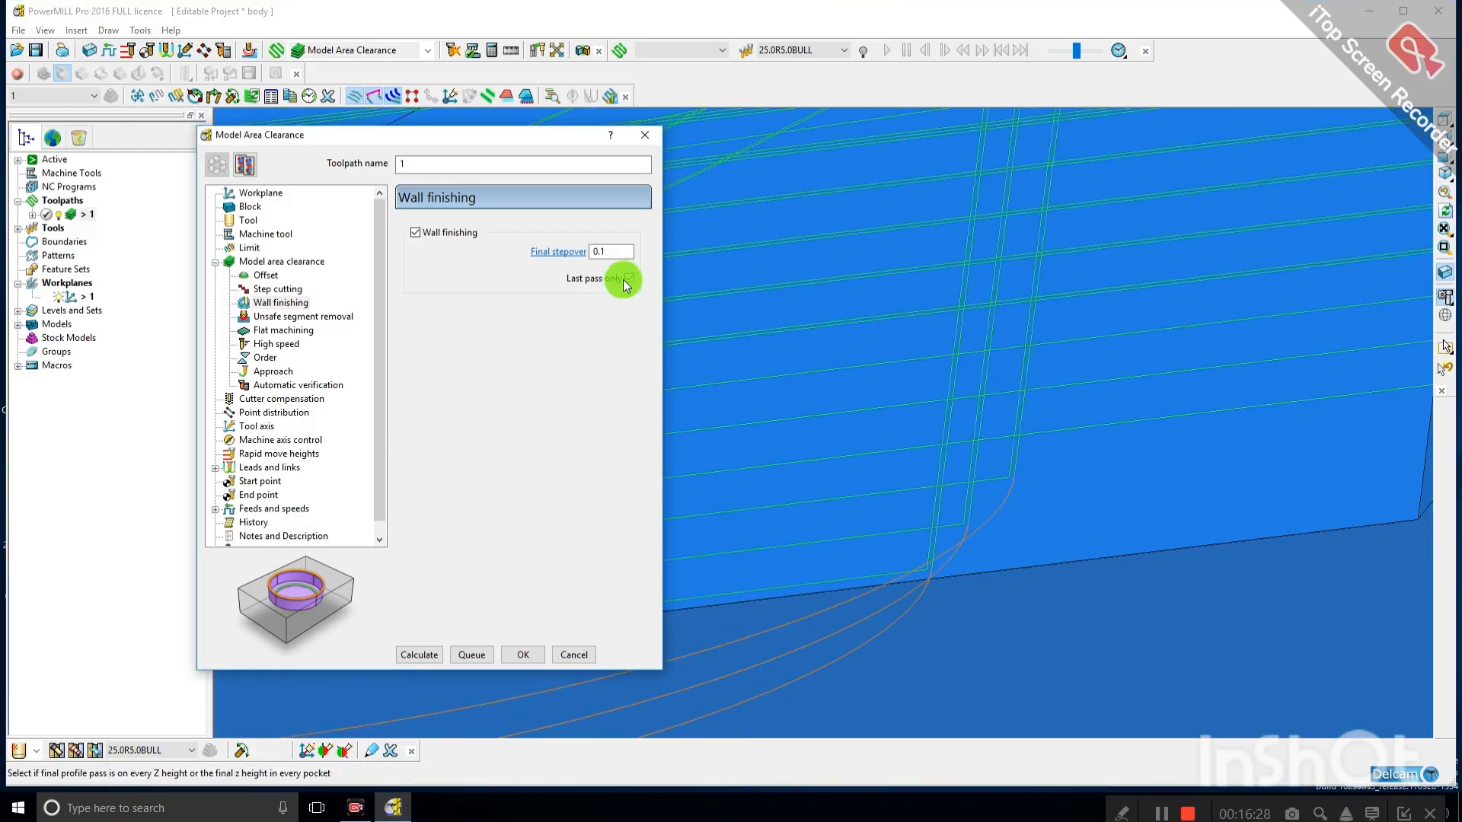
left_click(419, 656)
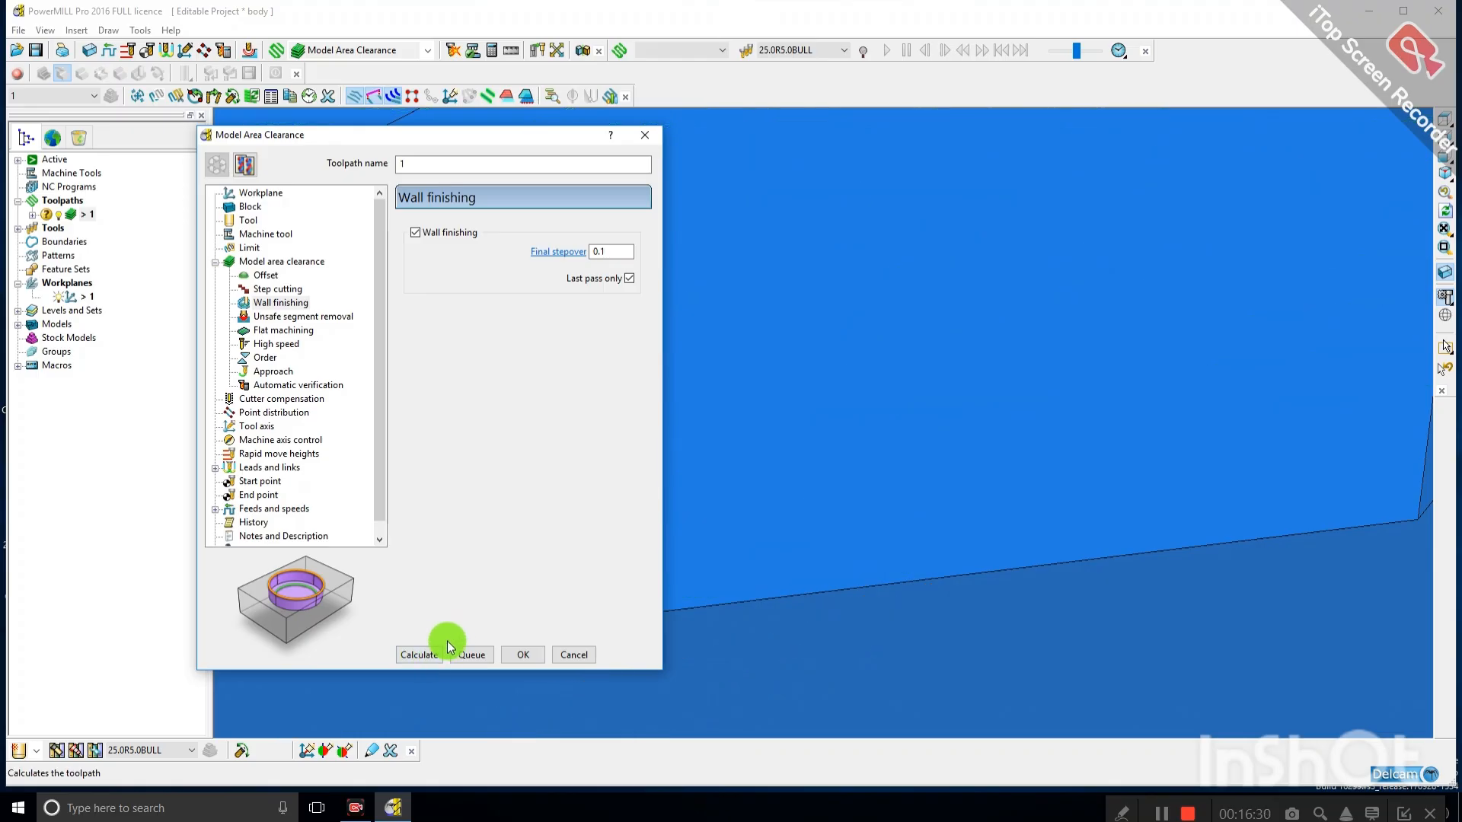
left_click(612, 694)
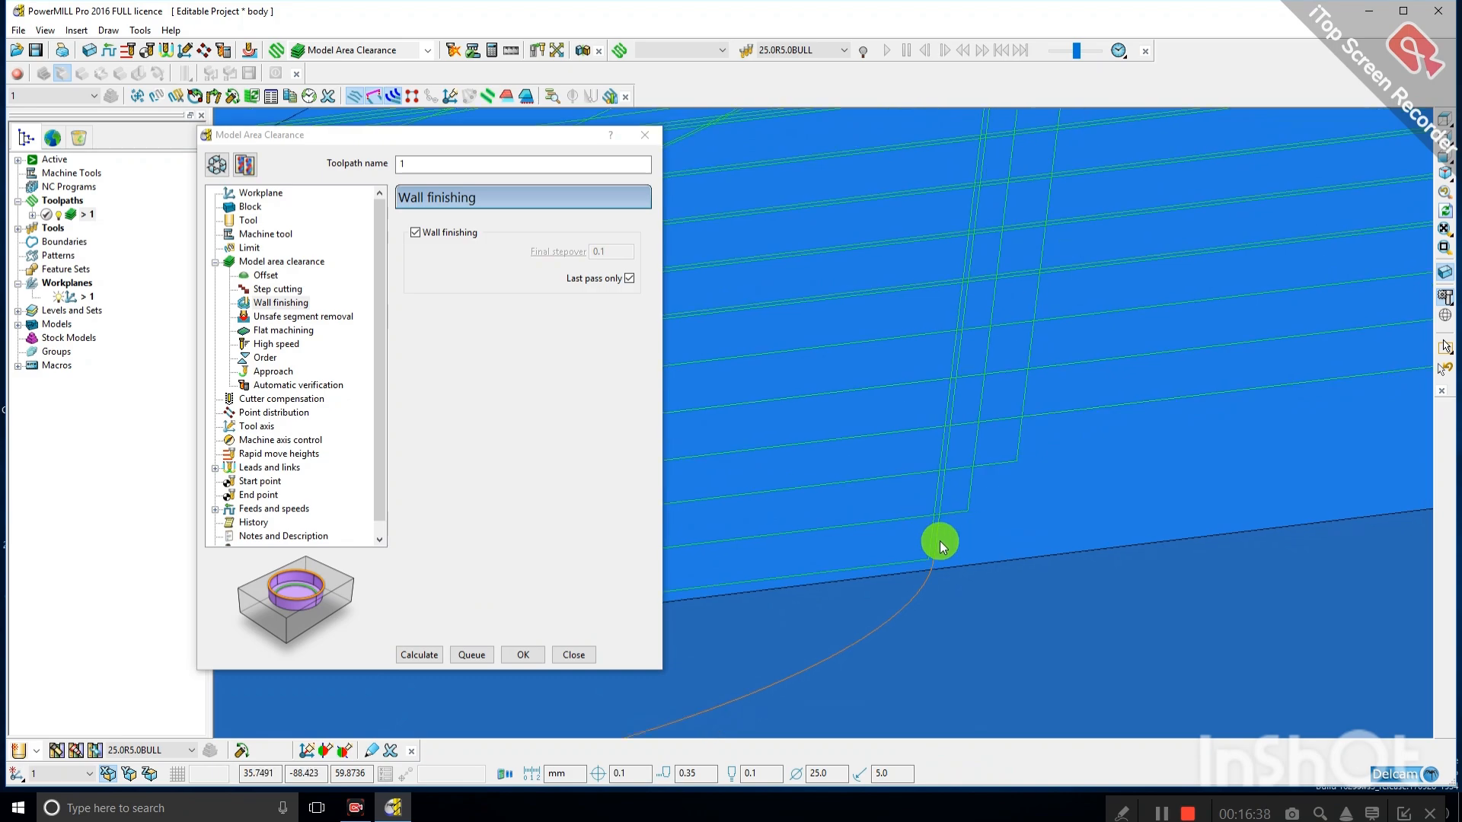
Turn off the model shading and inspect the wall finishing pass at the lowest level near the block's front edge.
left_click(1441, 327)
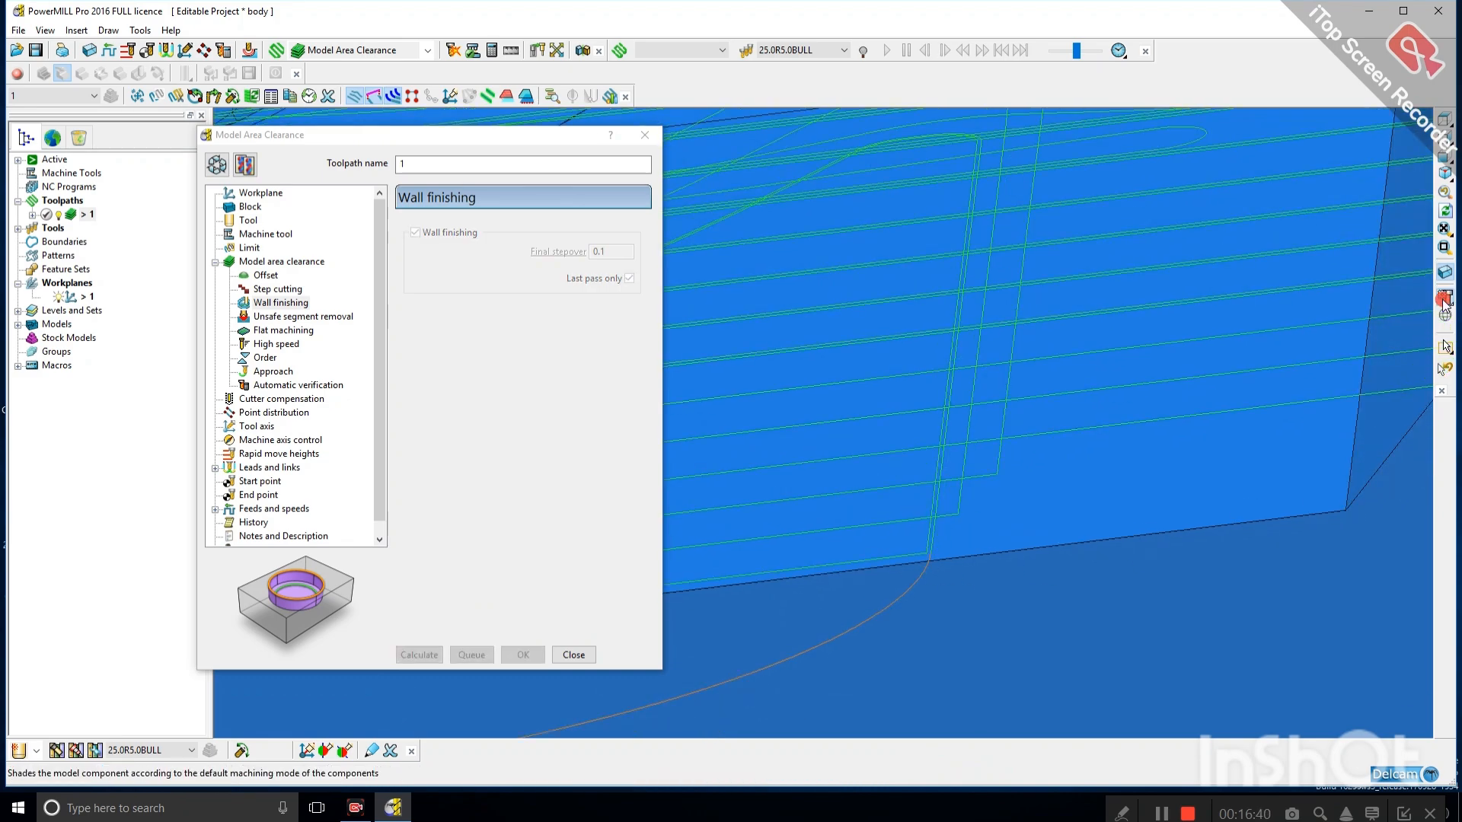
left_click(861, 542)
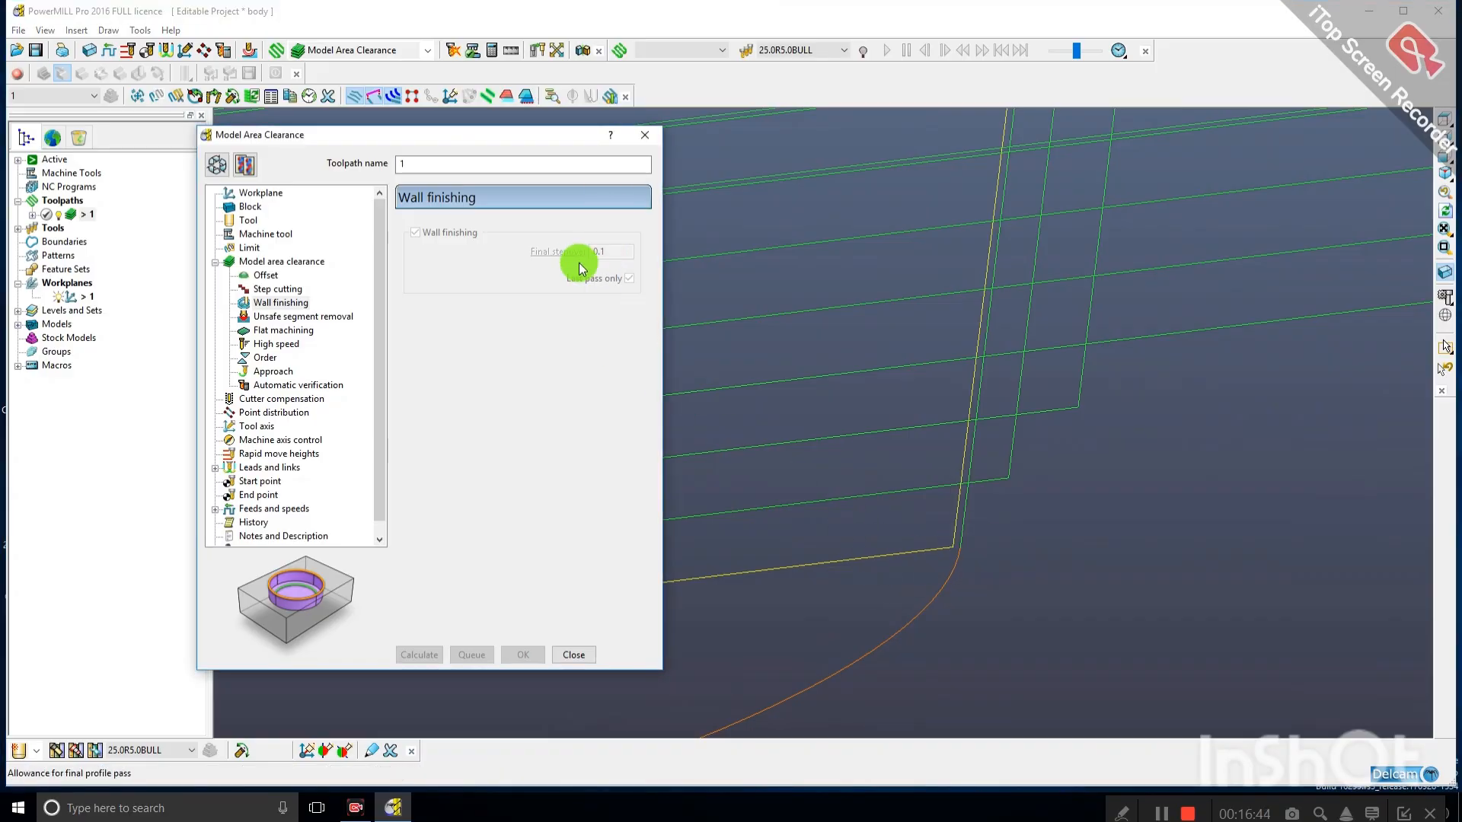
left_click(928, 580)
scroll(921, 563, "down", 5)
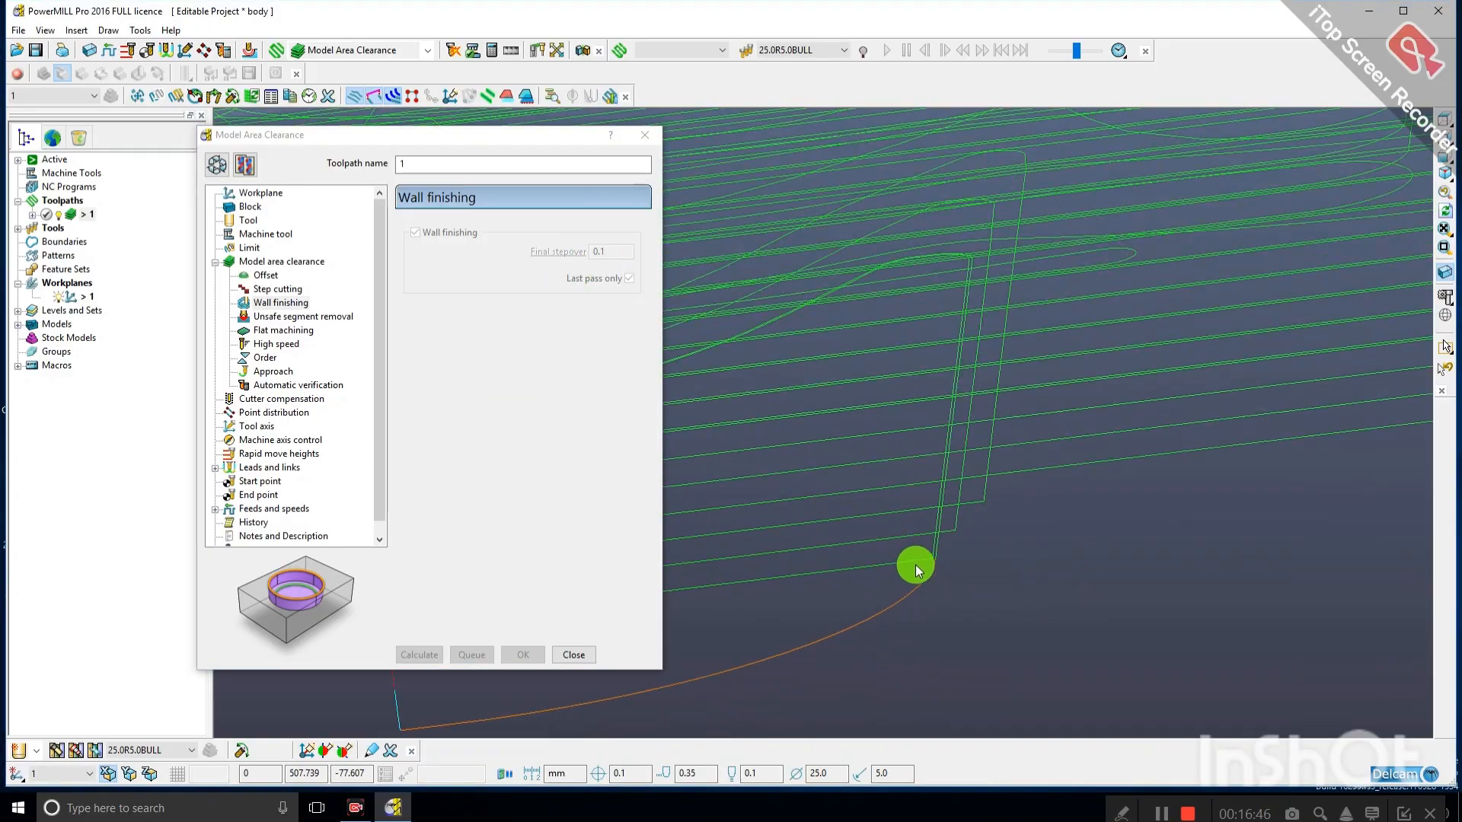
Make toolpath 1 editable again and turn off wall finishing.
middle_click_drag(917, 548, 858, 586)
scroll(858, 583, "up", 5)
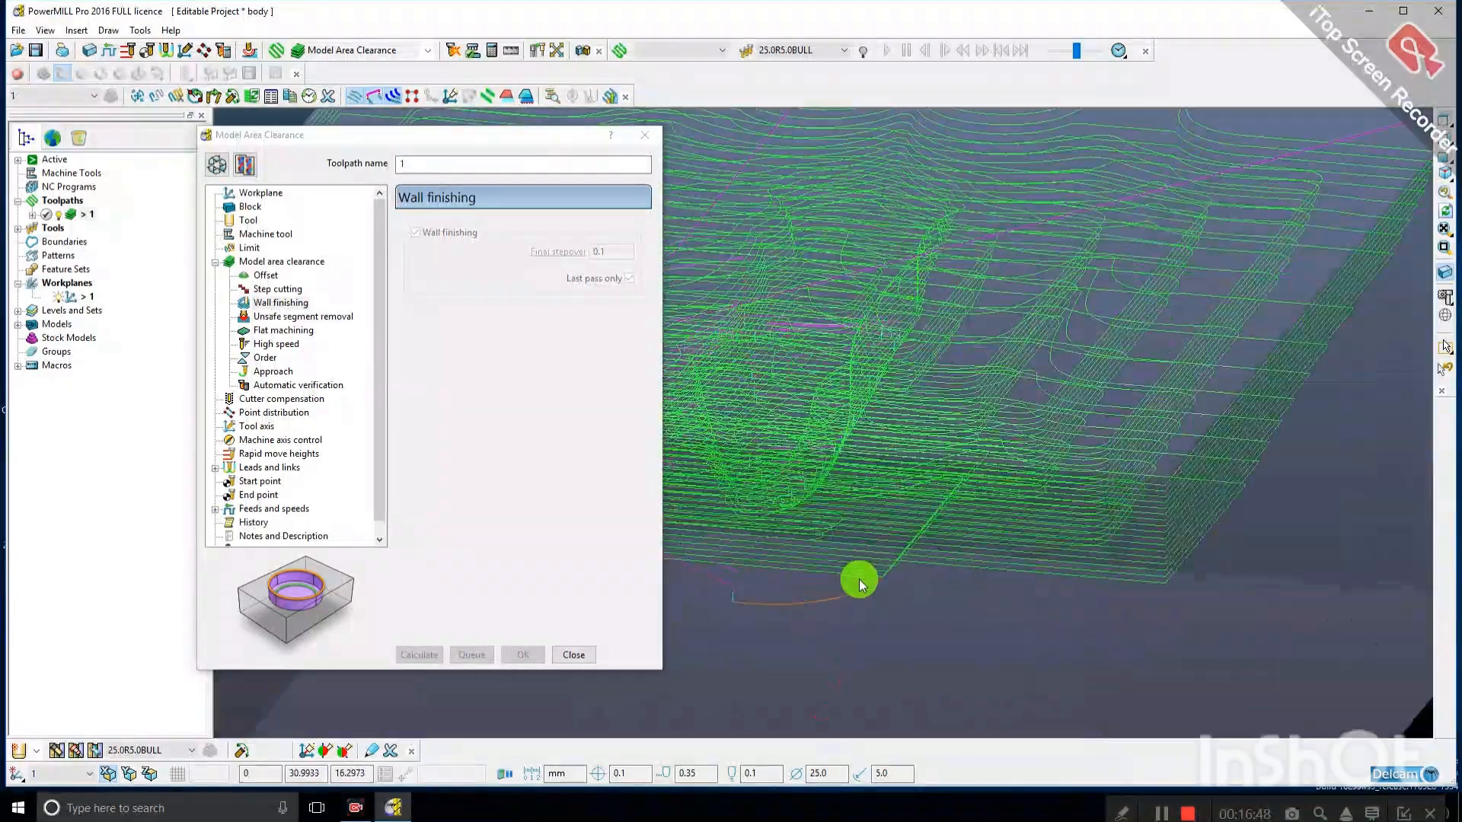
left_click(217, 165)
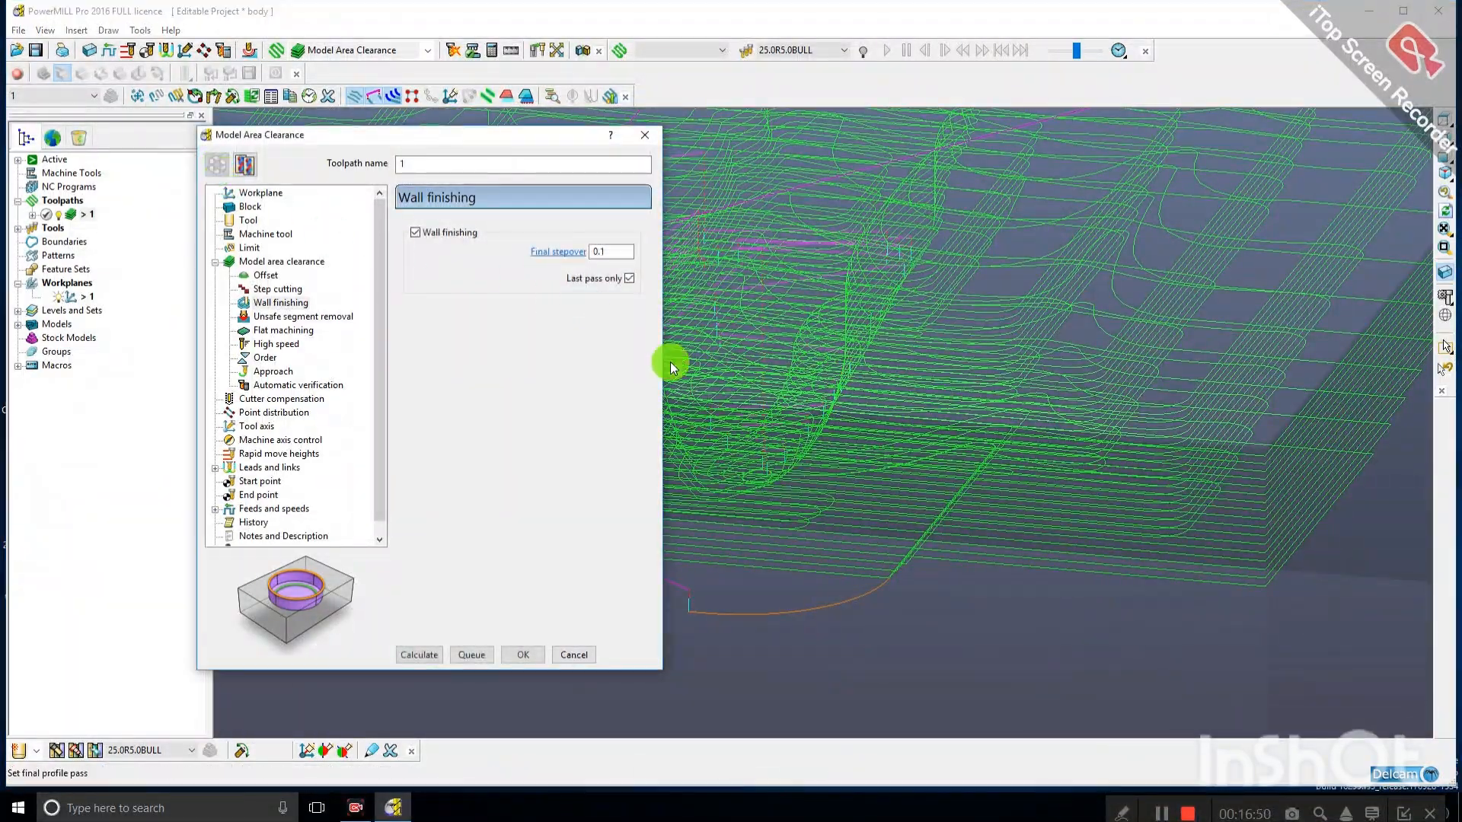
left_click(415, 233)
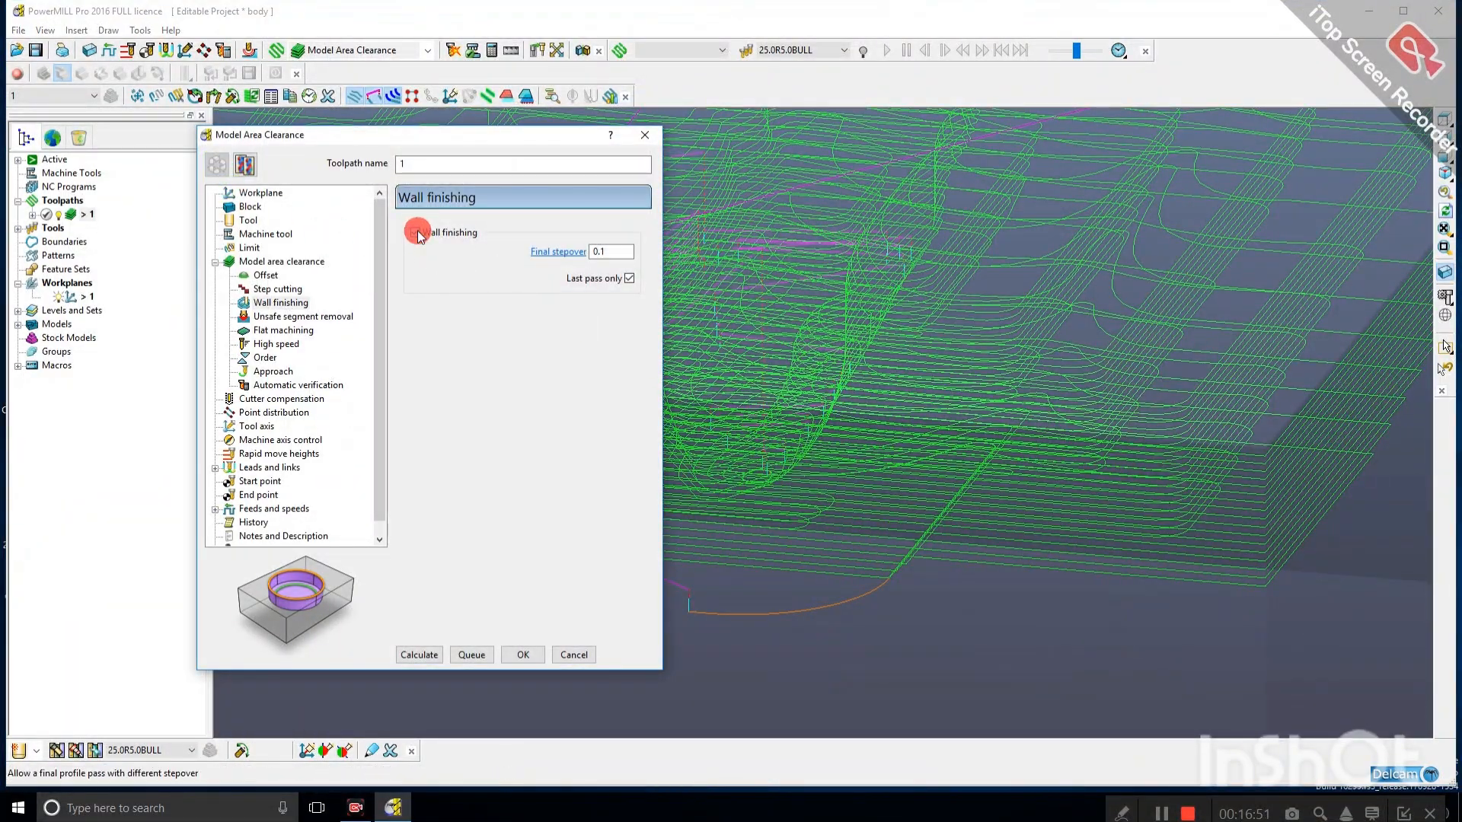
Open the Unsafe segment removal settings of toolpath 1 and display the model shaded with its wireframe beneath the toolpath.
left_click(268, 330)
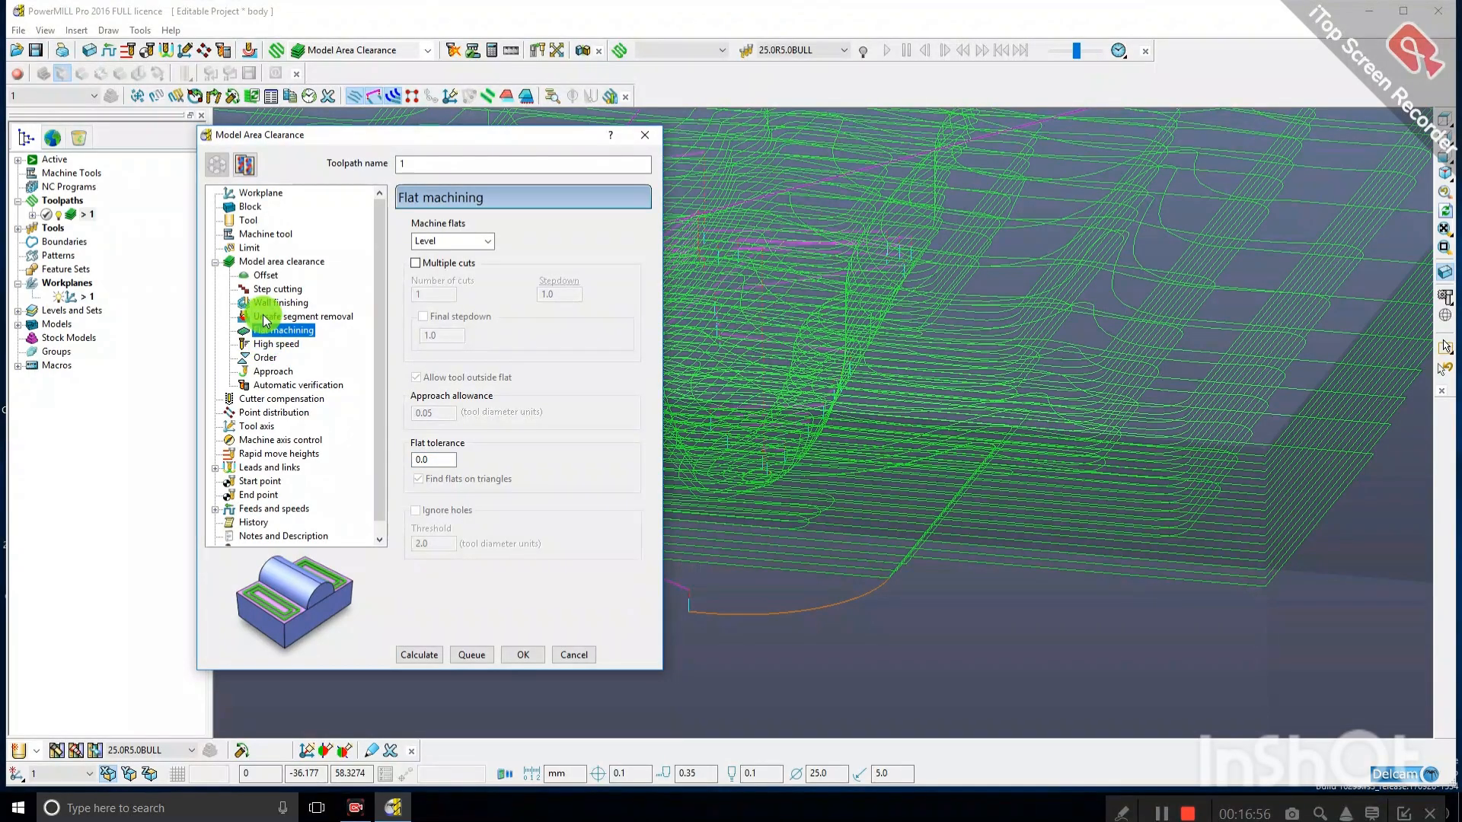
left_click(268, 318)
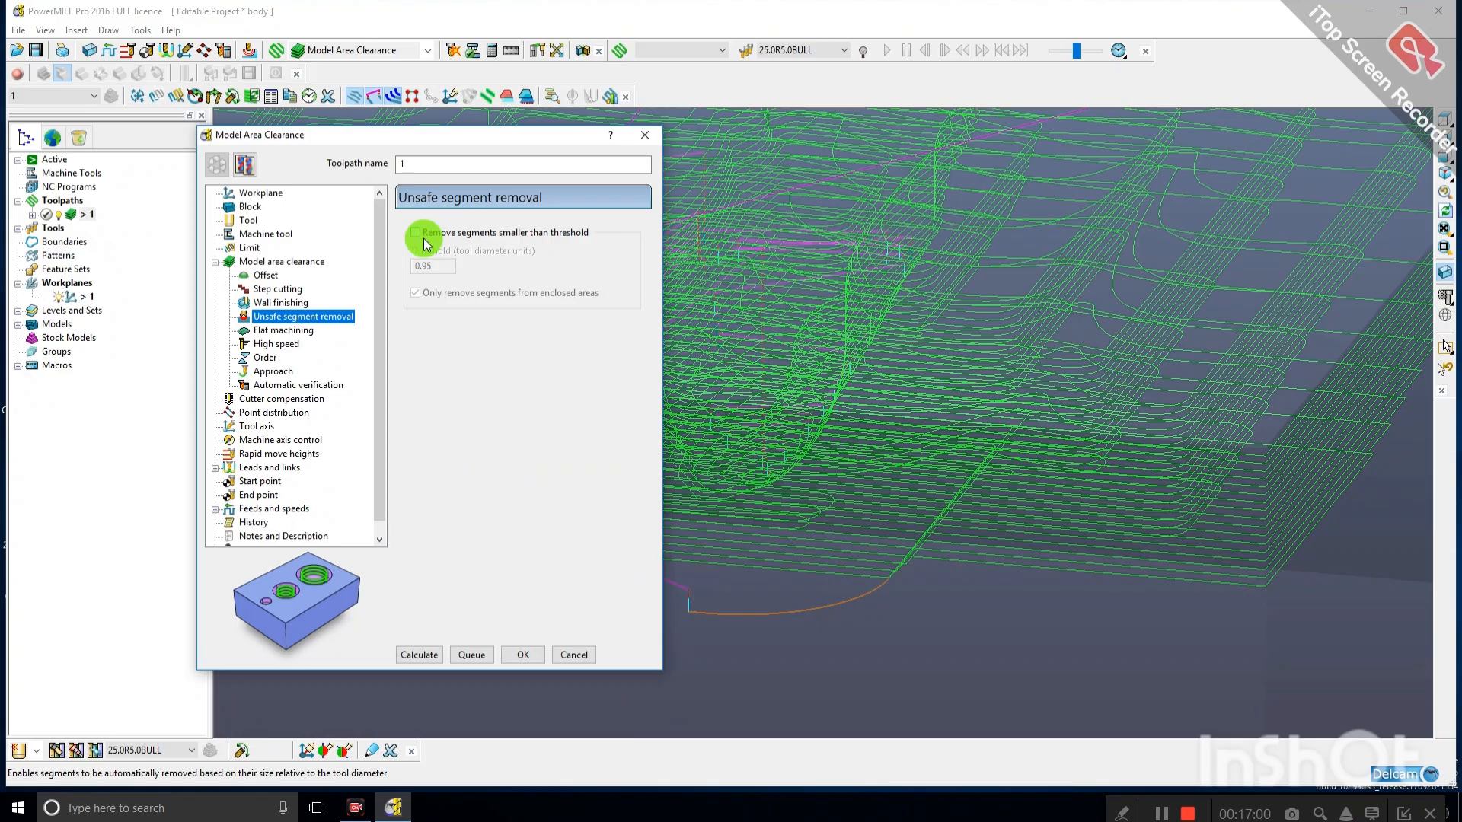
middle_click_drag(694, 432, 901, 505)
scroll(979, 486, "down", 4)
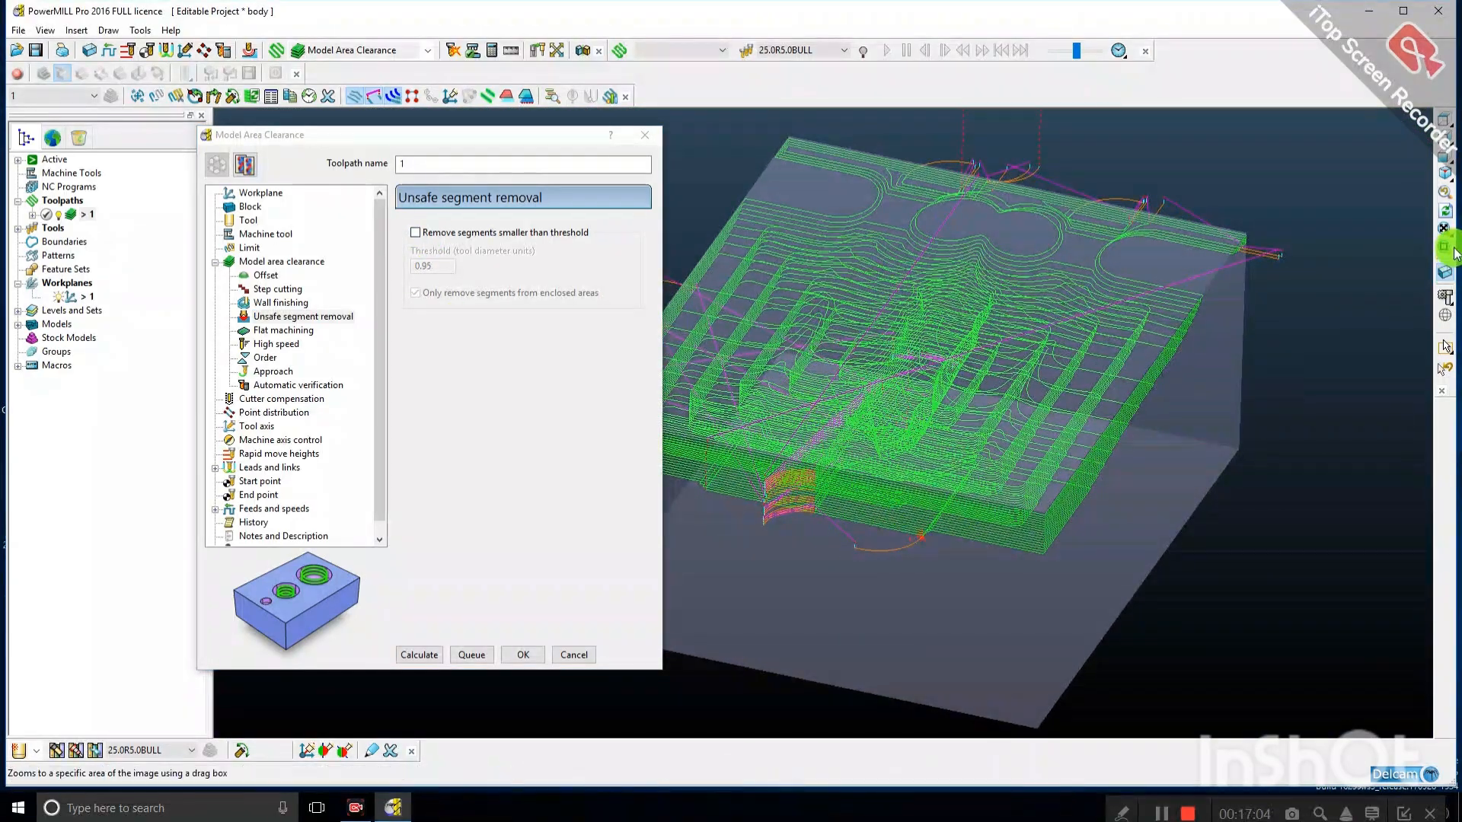
left_click(1444, 272)
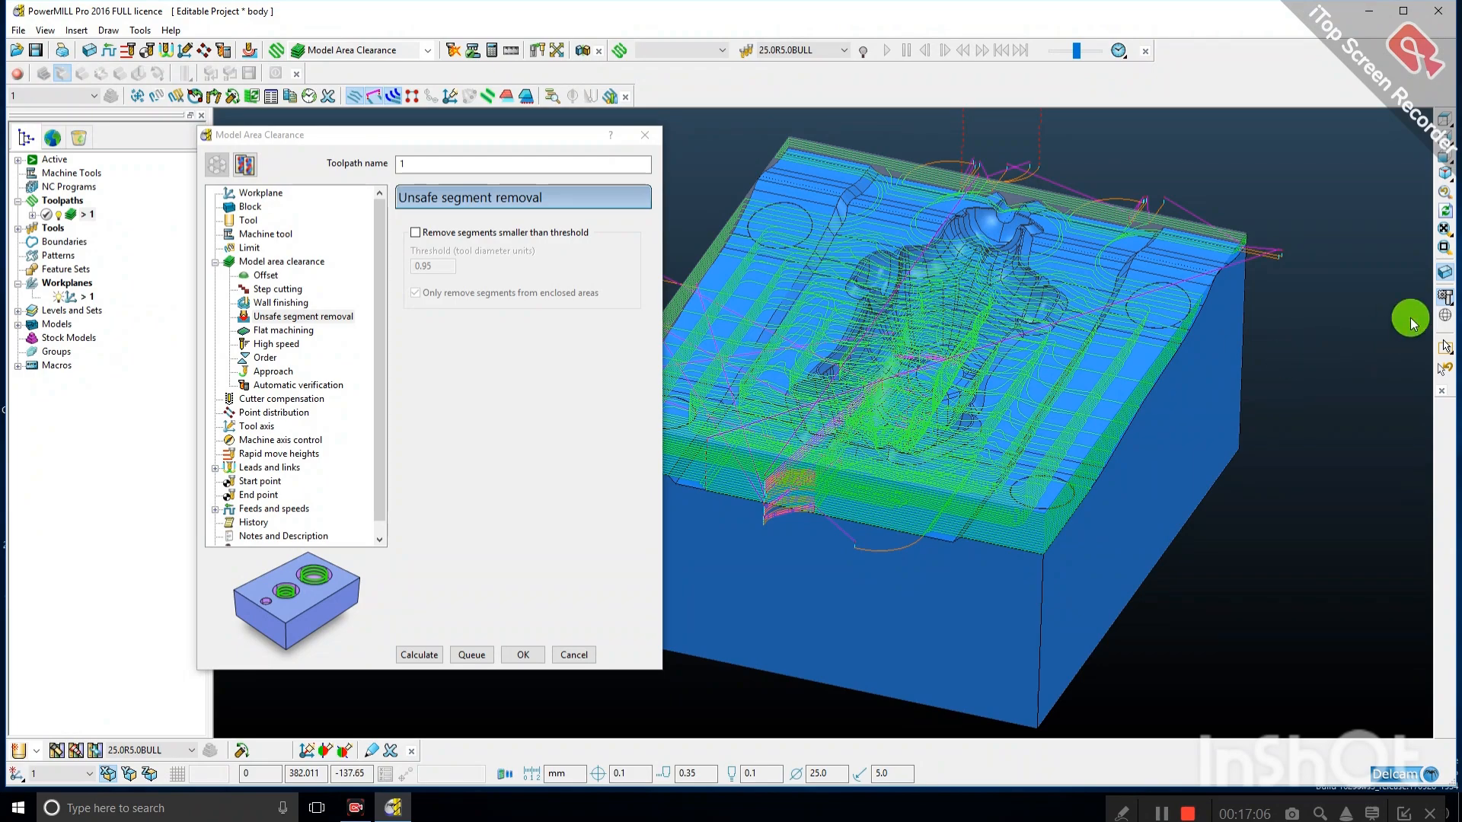
left_click(1443, 272)
left_click(1445, 302)
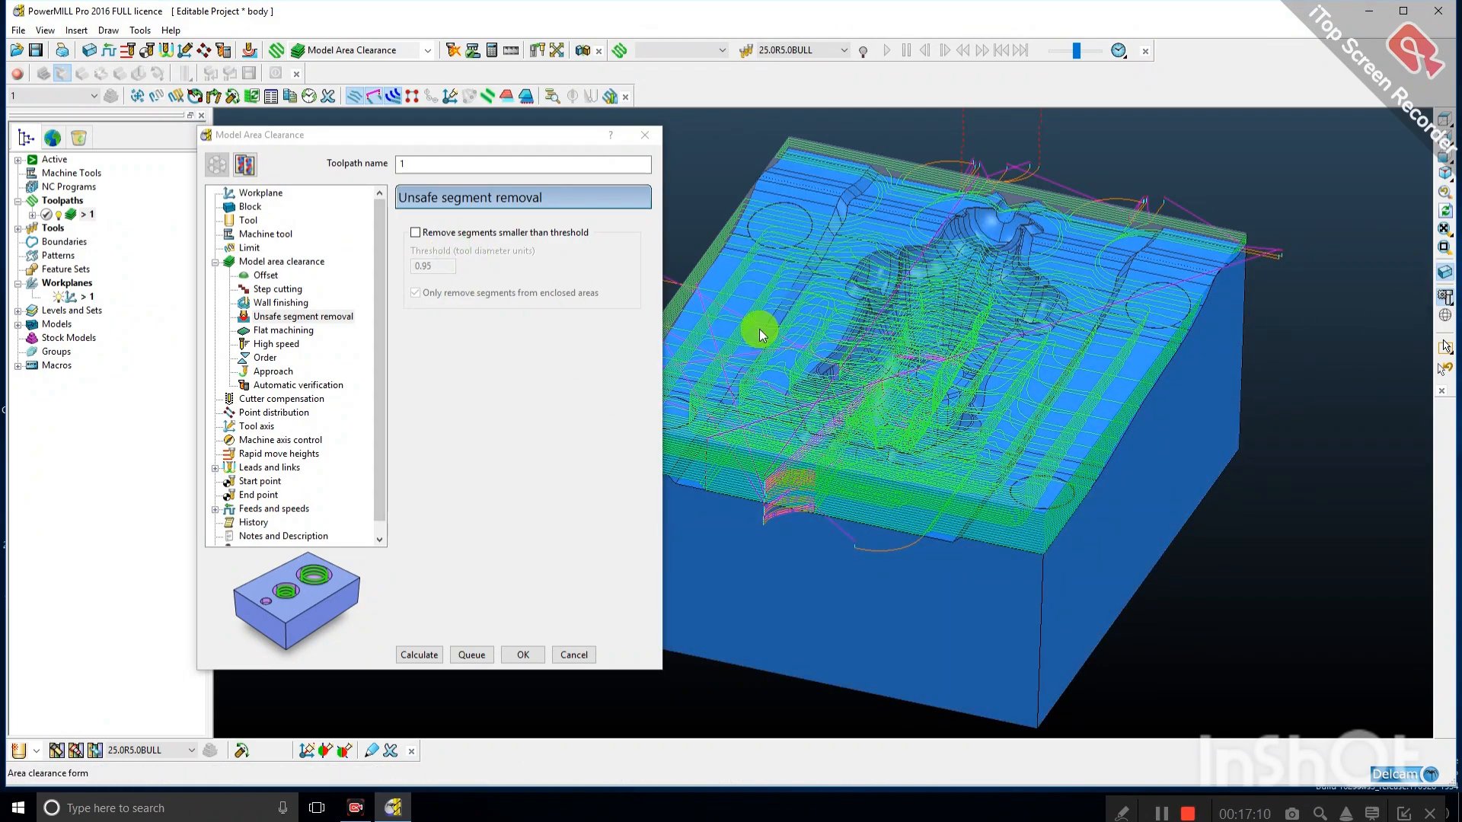
Enable the removal of segments smaller than the threshold and turn it off again.
scroll(788, 335, "up", 2)
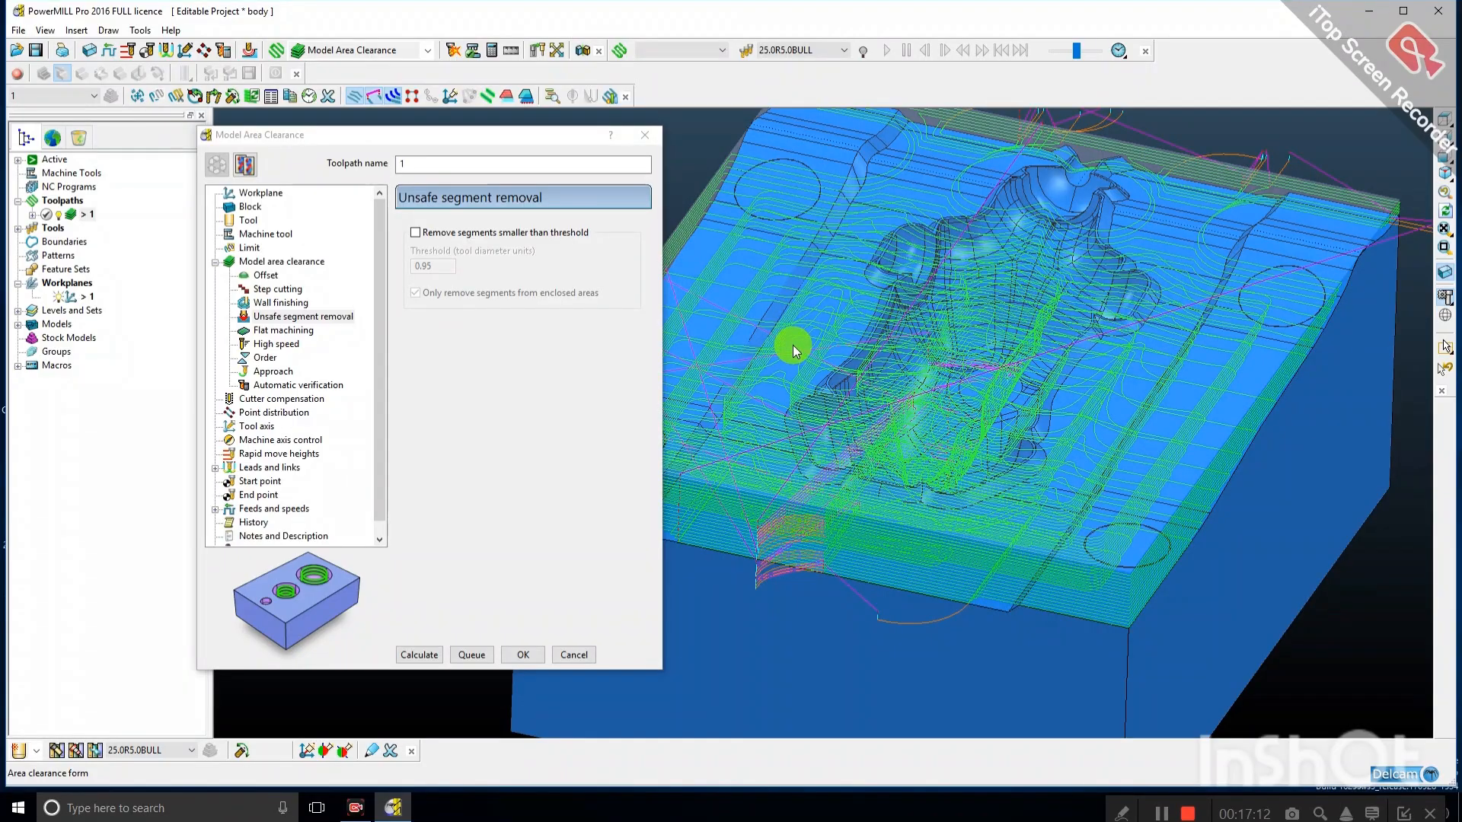
scroll(792, 345, "down", 2)
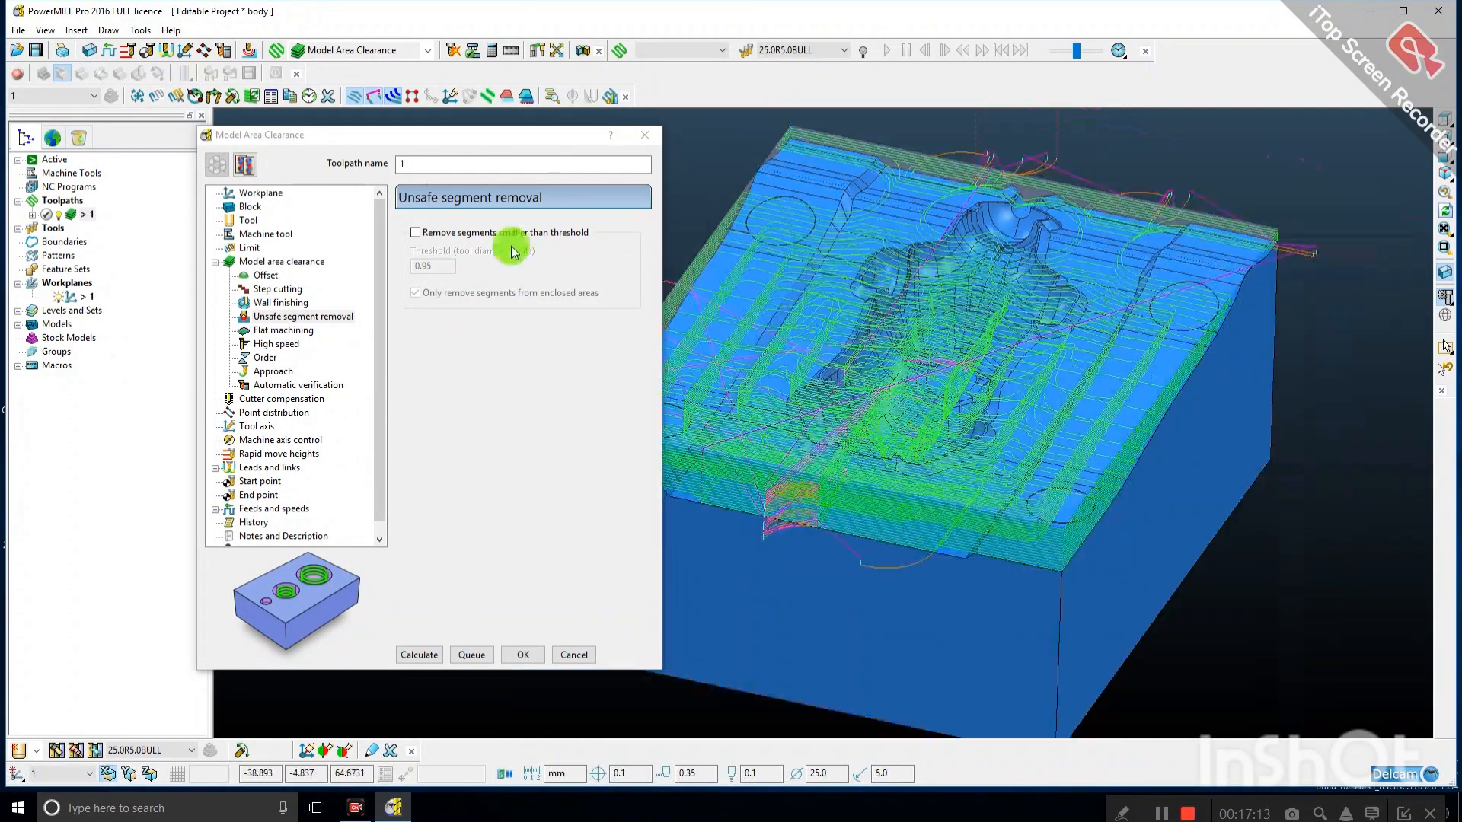
left_click(416, 233)
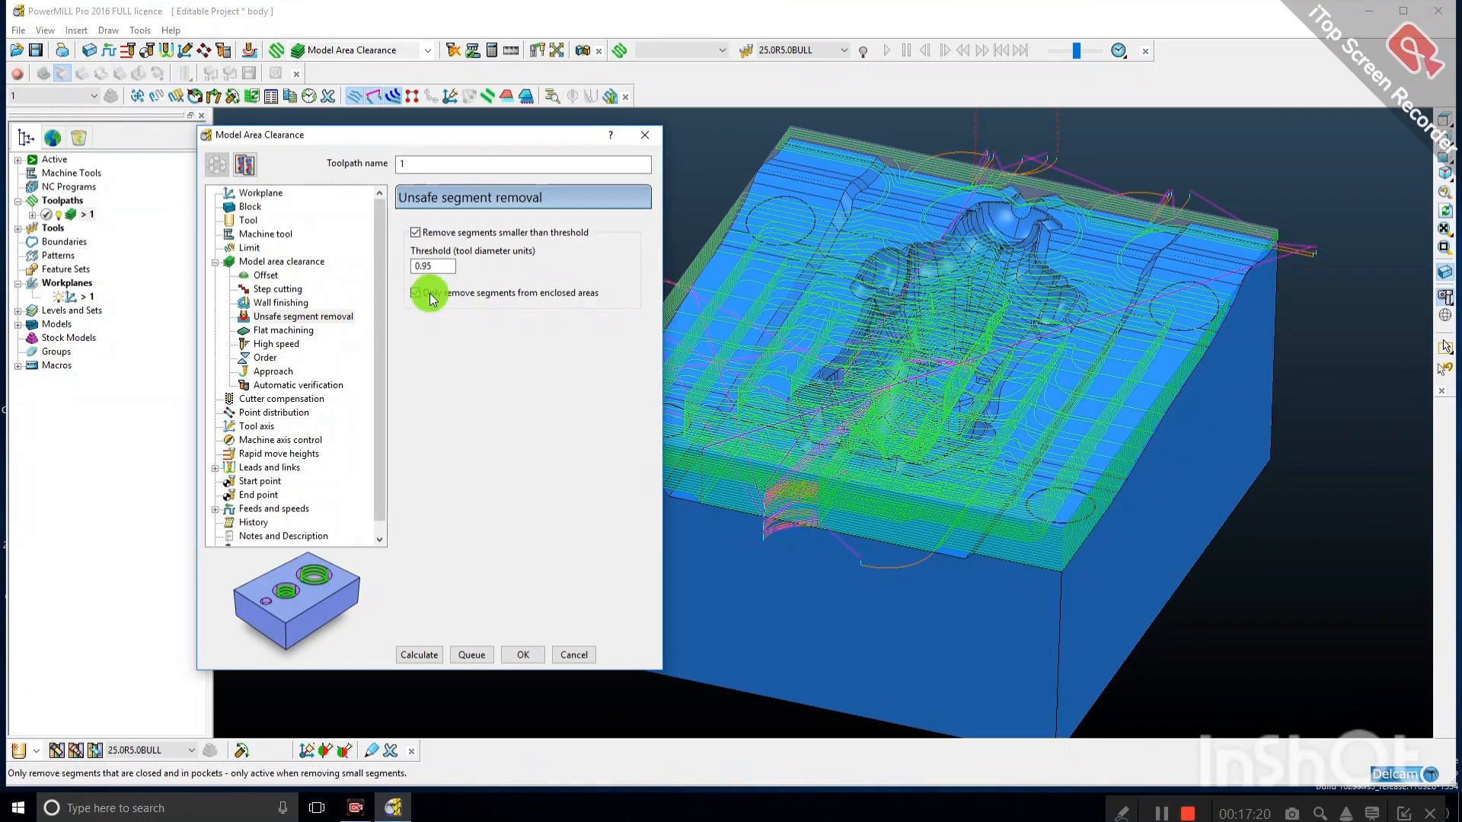
left_click(416, 232)
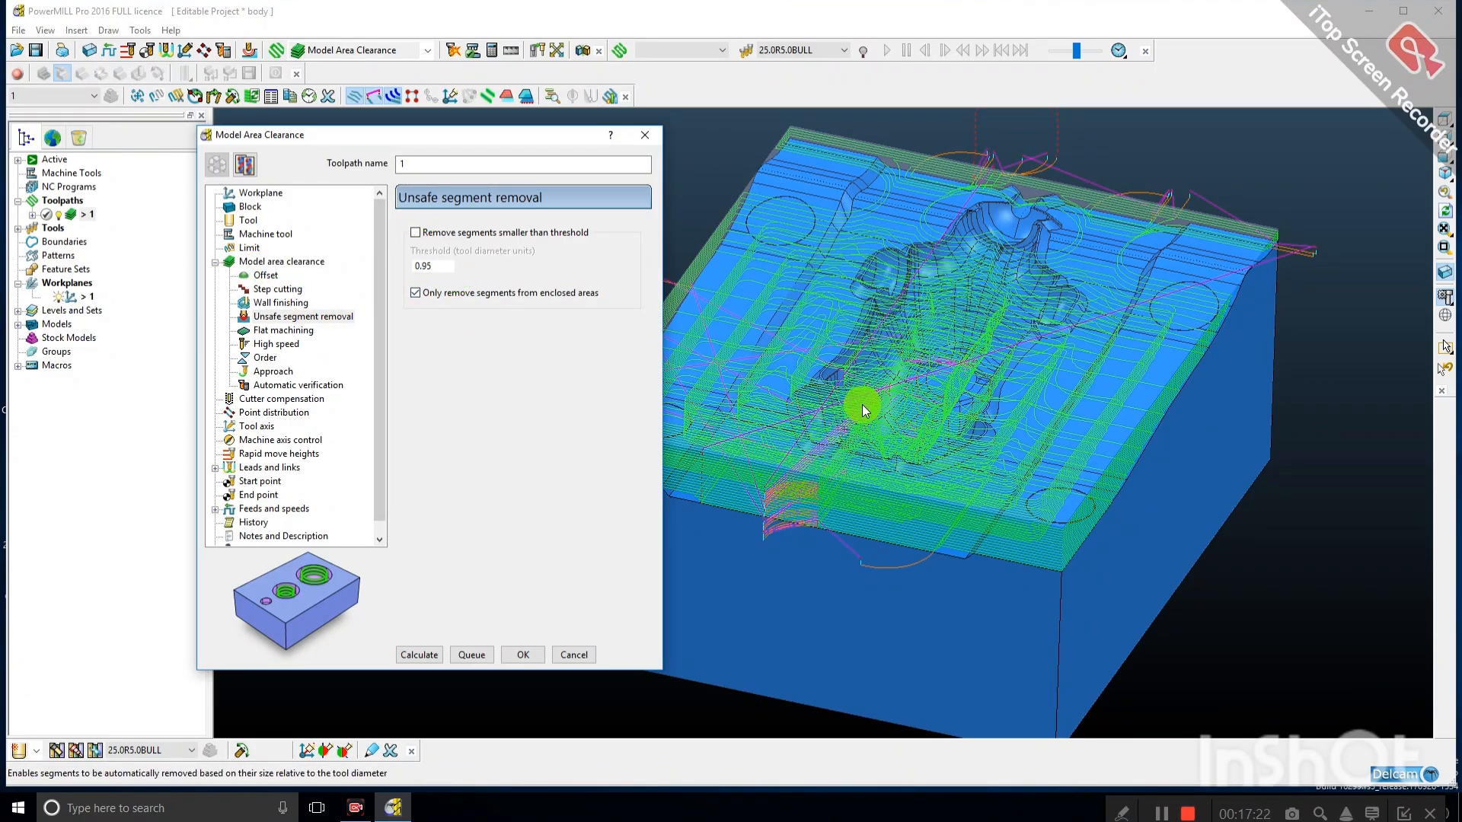
Close the toolpath settings, deactivate toolpath 1 and examine the enclosed cavity and its small side pockets on the shaded model.
double_click(86, 215)
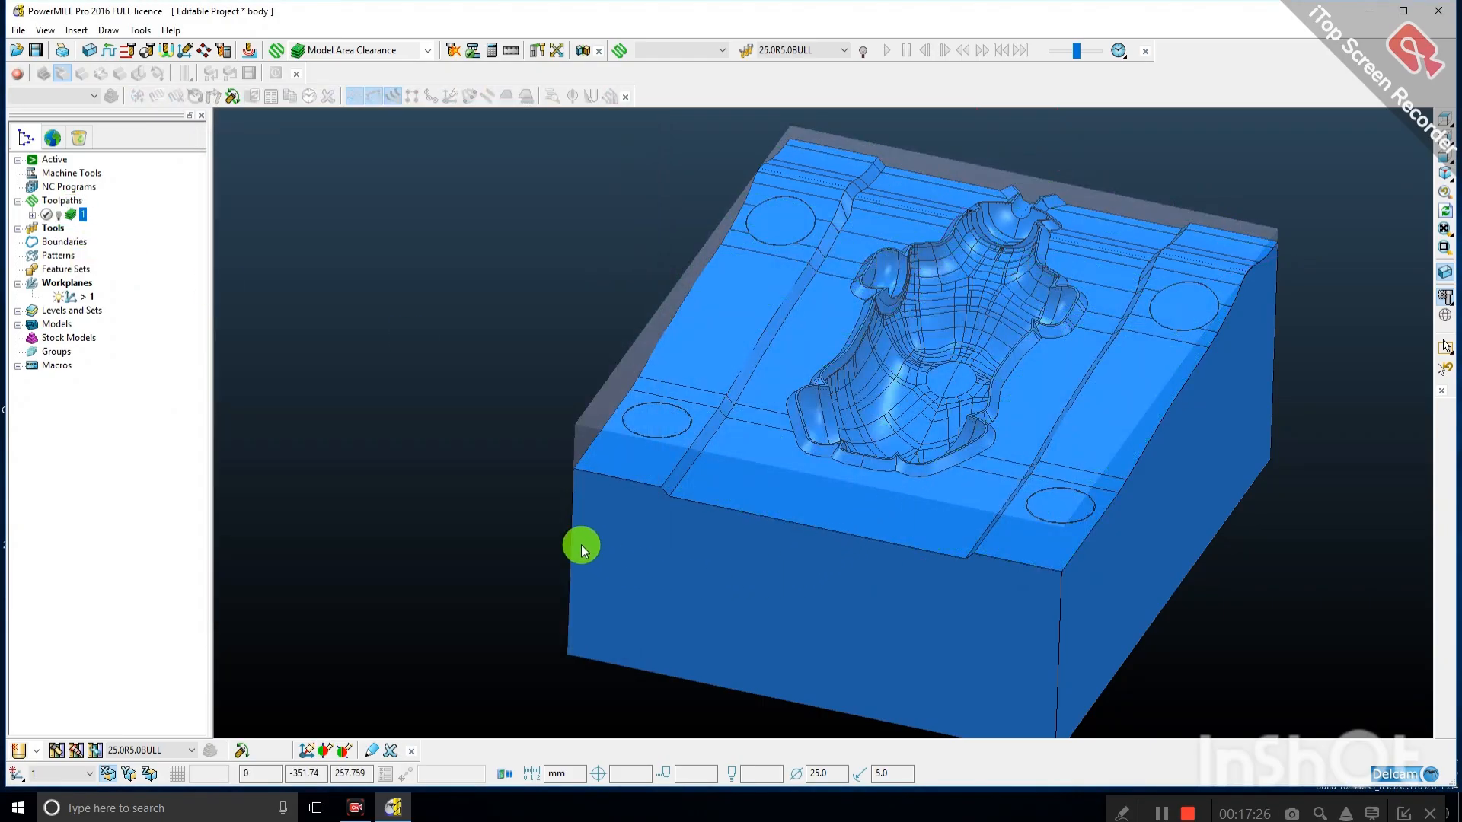
middle_click_drag(610, 517, 984, 450)
scroll(1023, 413, "up", 2)
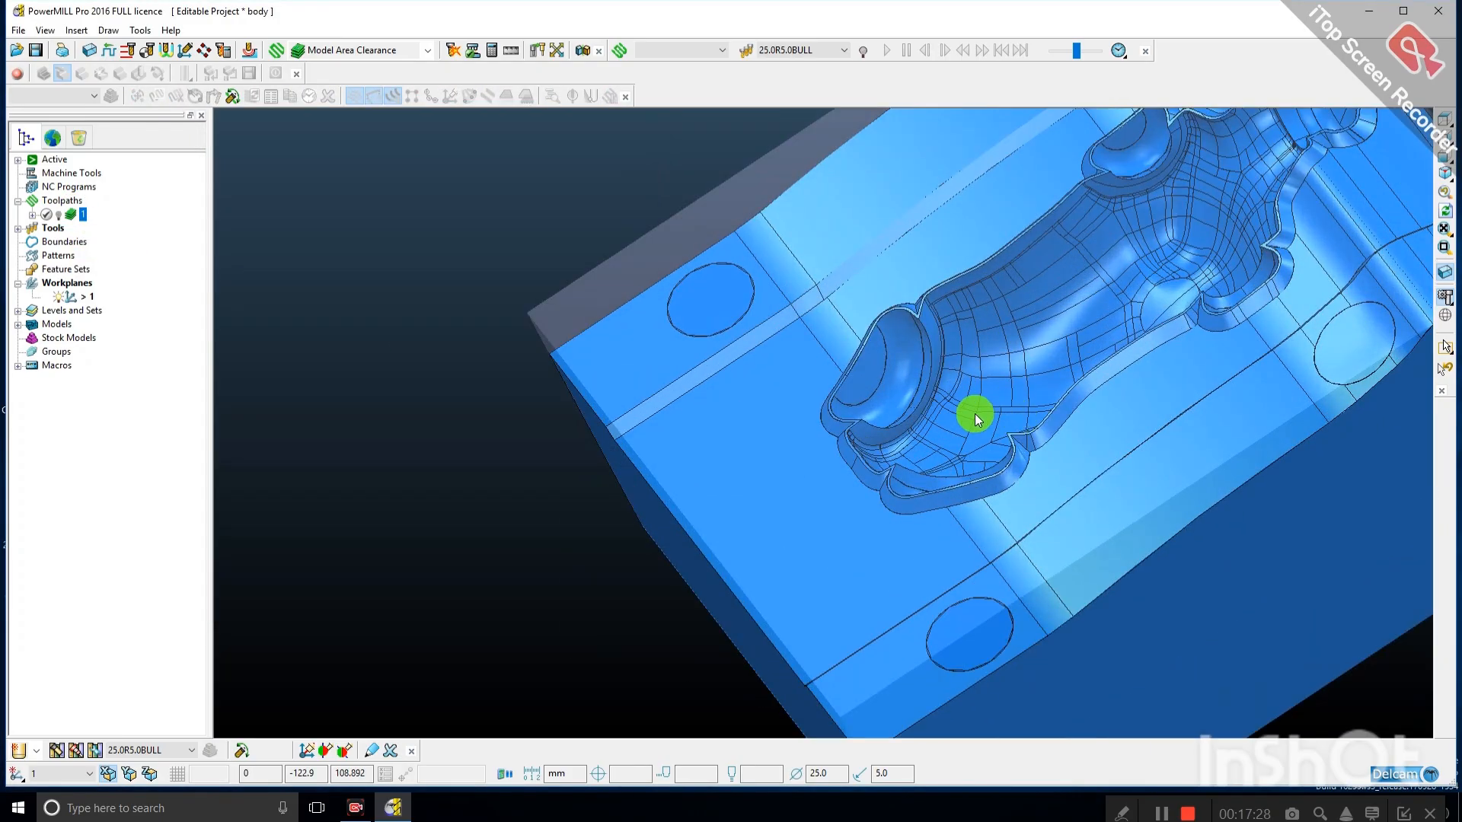
scroll(800, 379, "up", 1)
mouse_move(900, 418)
middle_mouse_down()
mouse_move(926, 431)
mouse_move(891, 400)
middle_mouse_up()
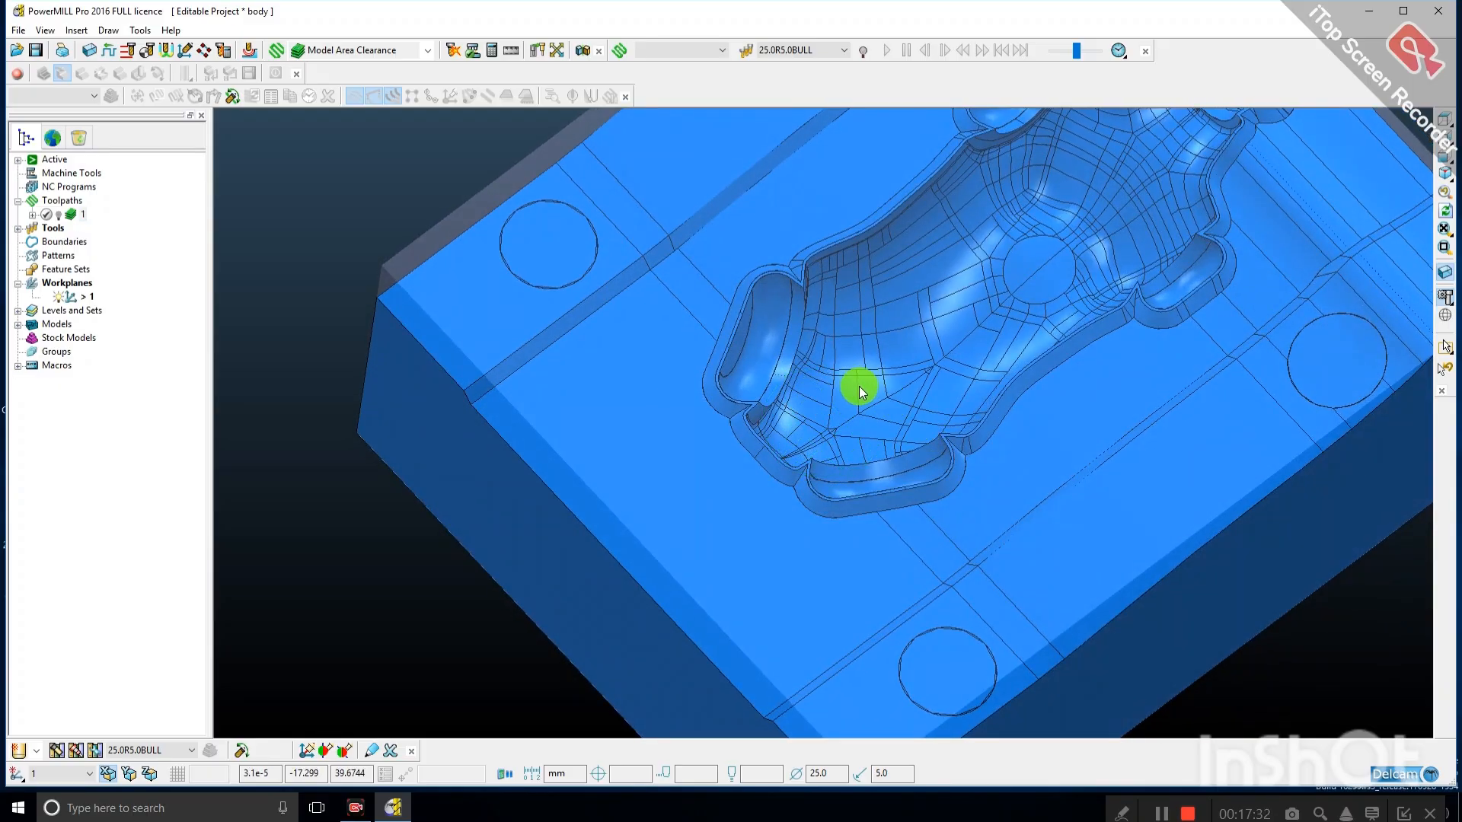
left_click(870, 410)
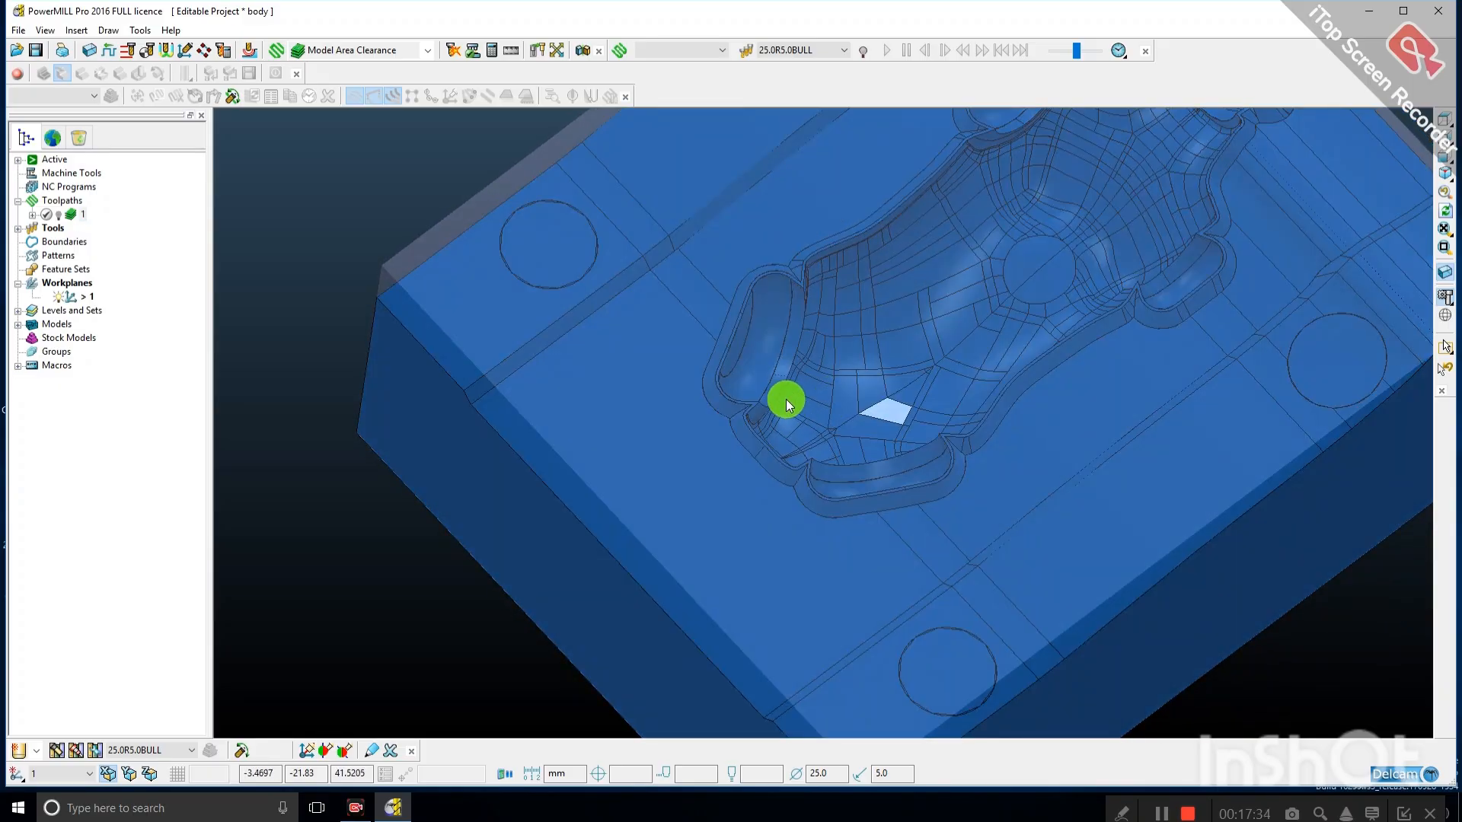
left_click(331, 641)
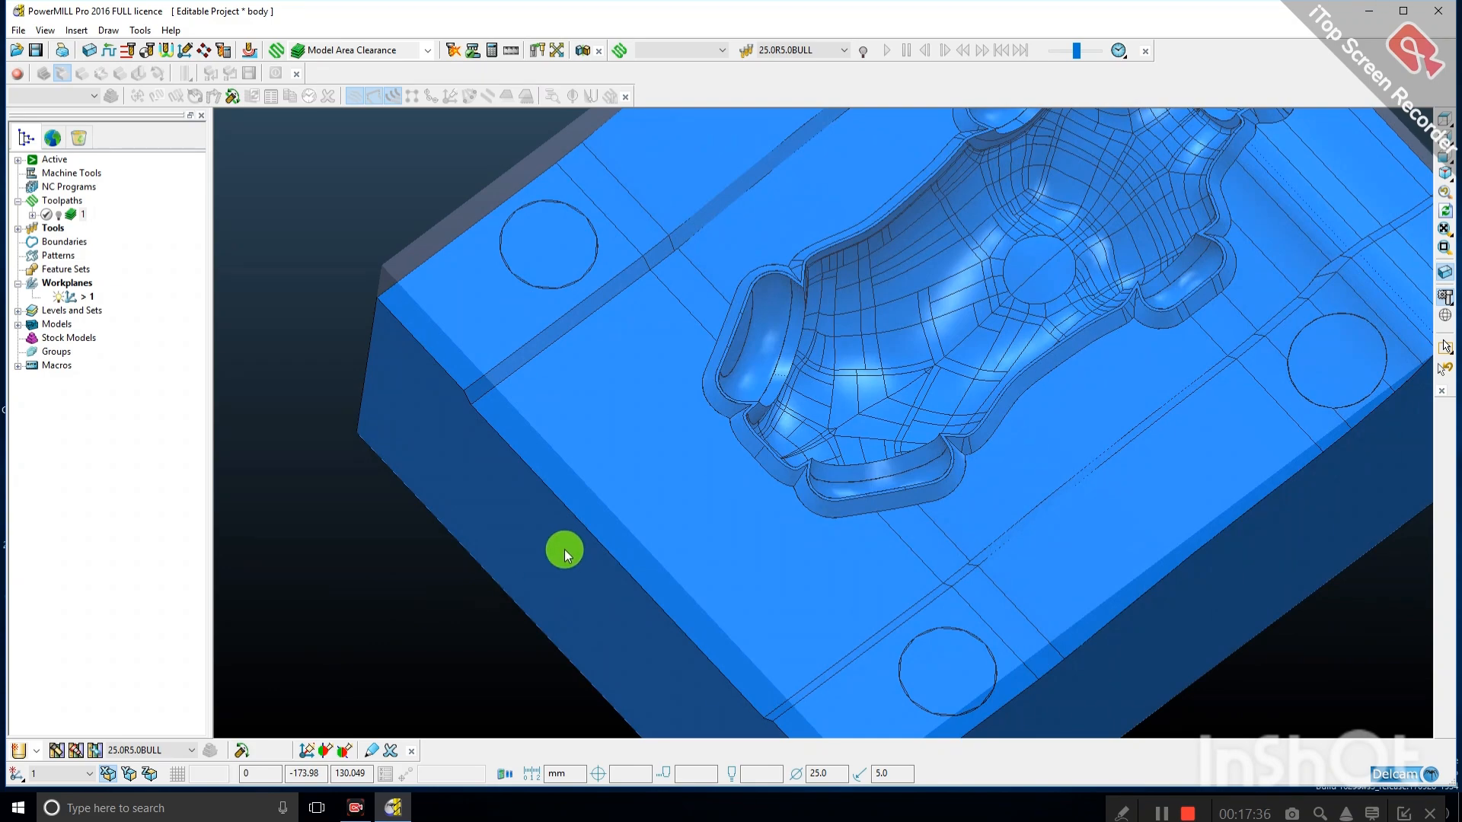
scroll(564, 550, "down", 2)
middle_click_drag(472, 482, 446, 468)
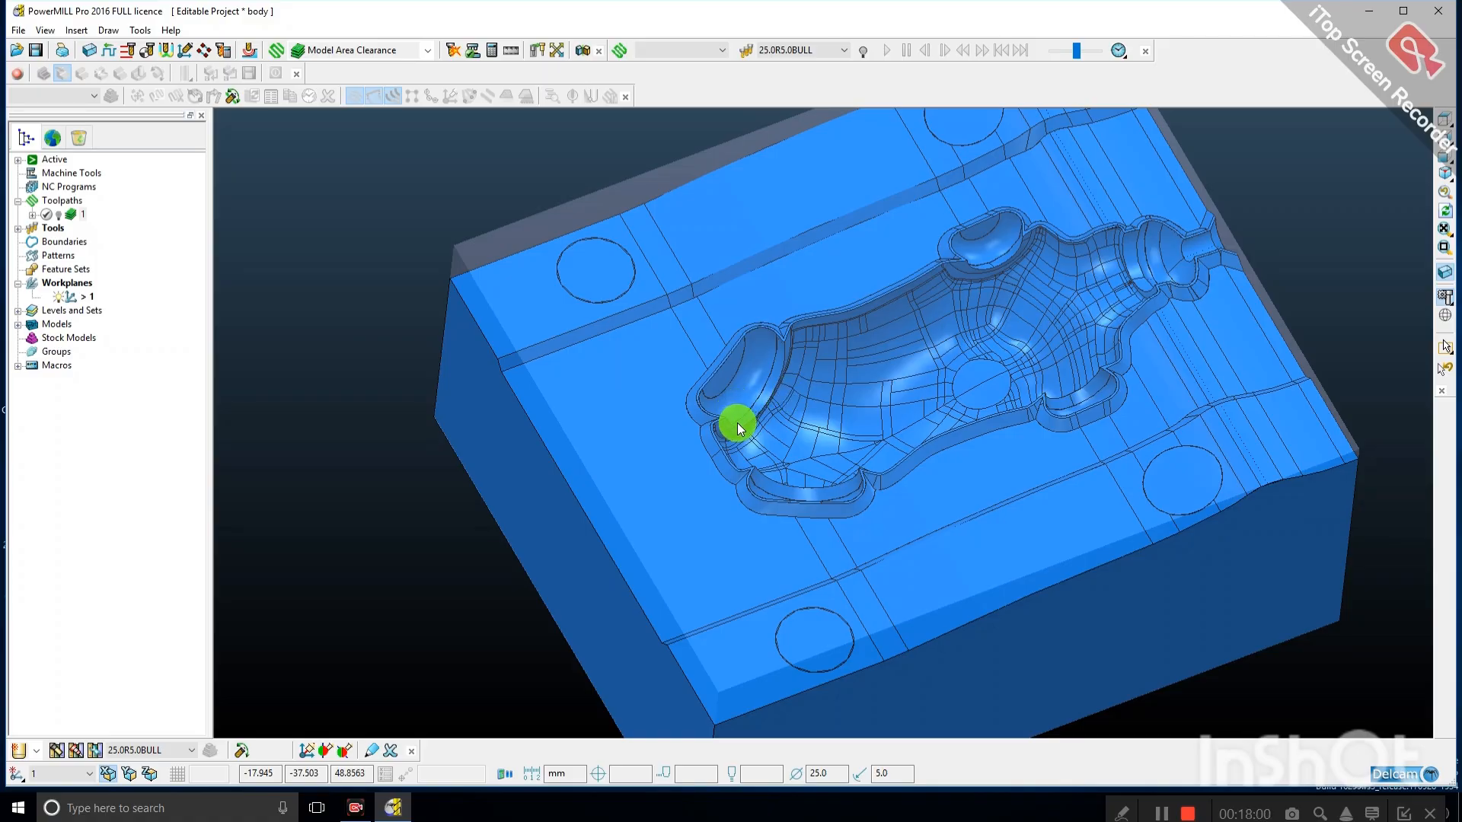
Activate toolpath 1 so its roughing passes are drawn on the mould block.
scroll(526, 456, "down", 2)
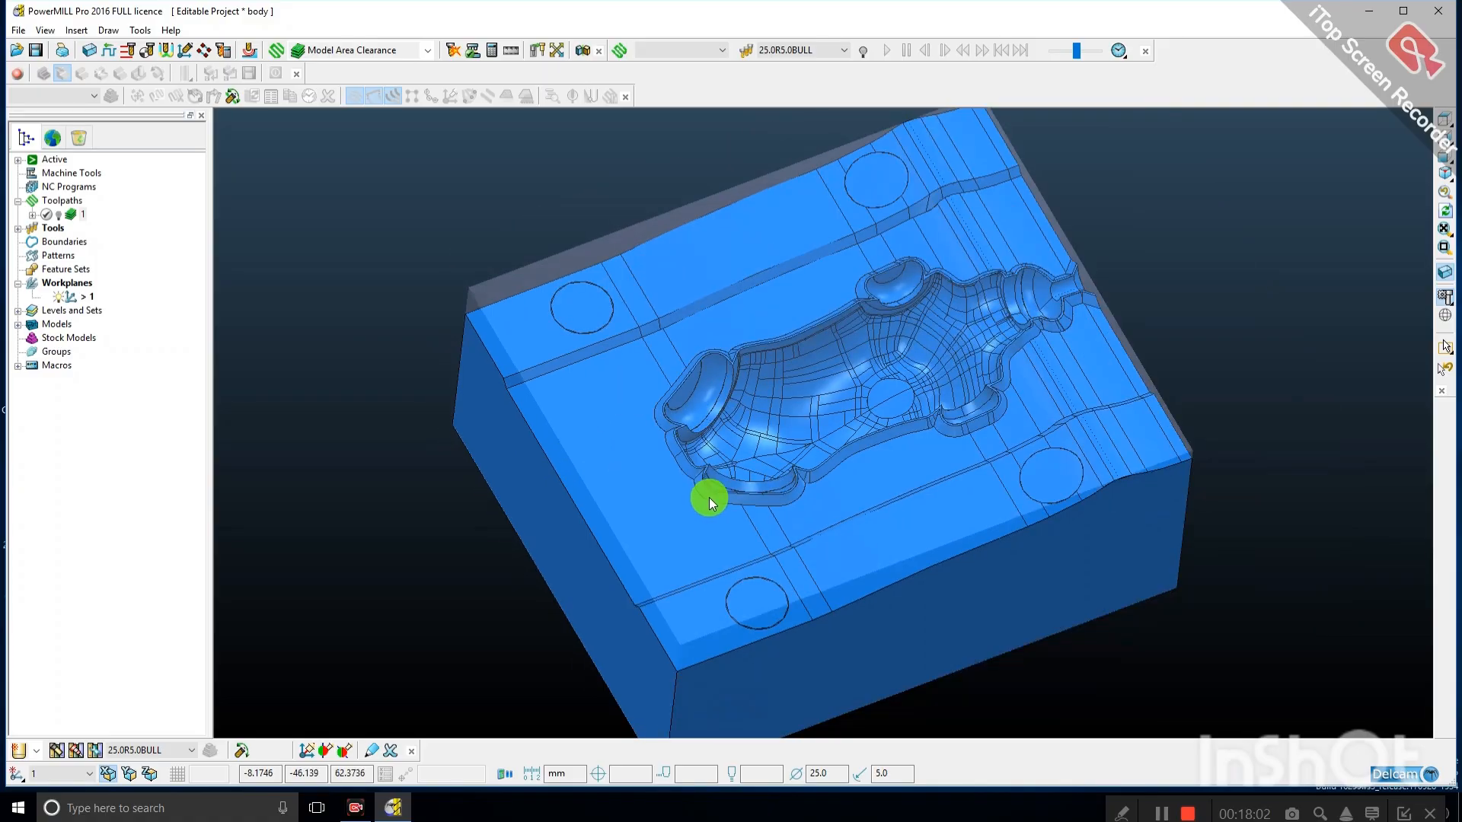
right_click(73, 218)
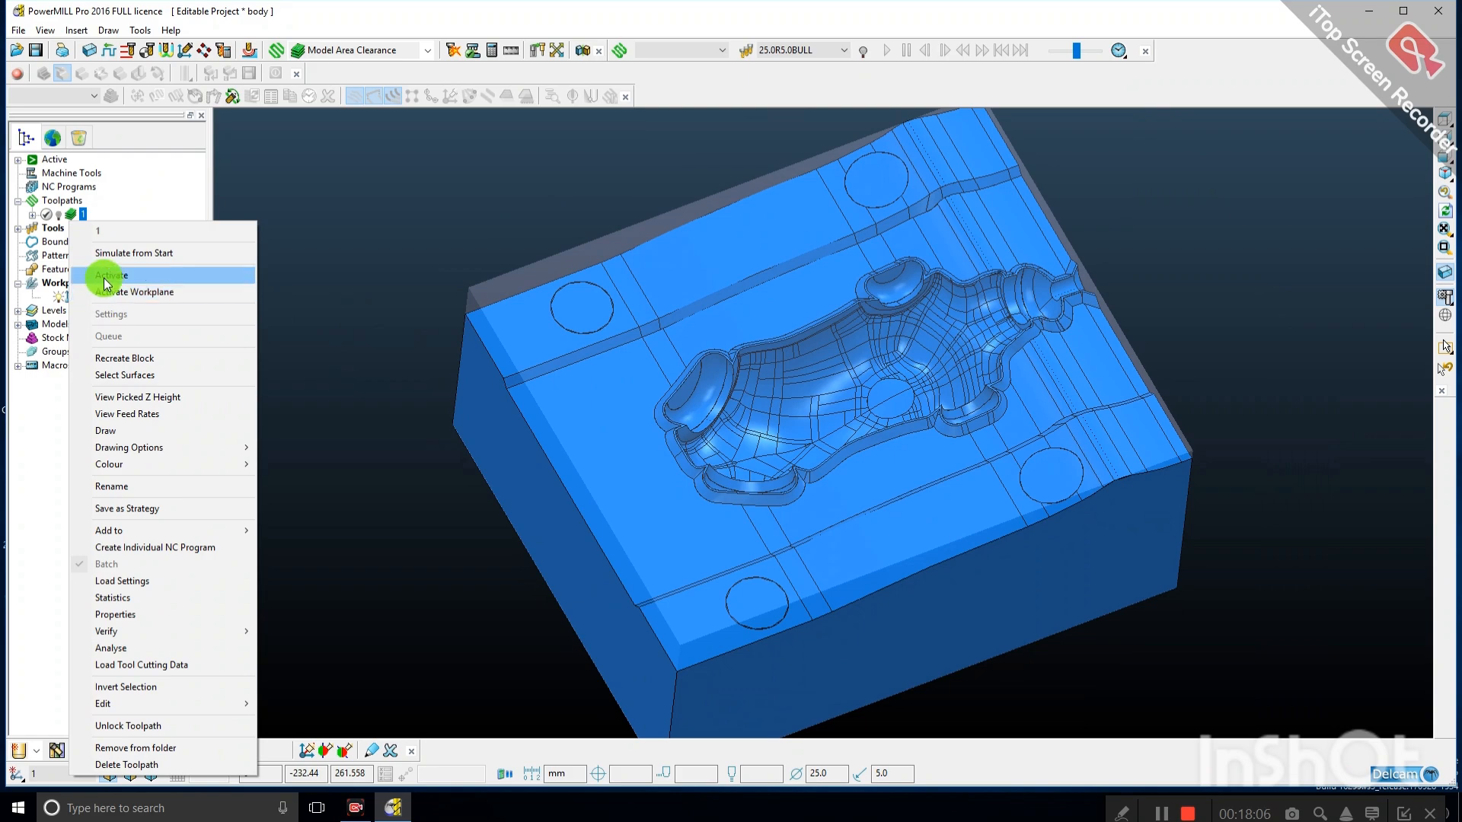
left_click(98, 274)
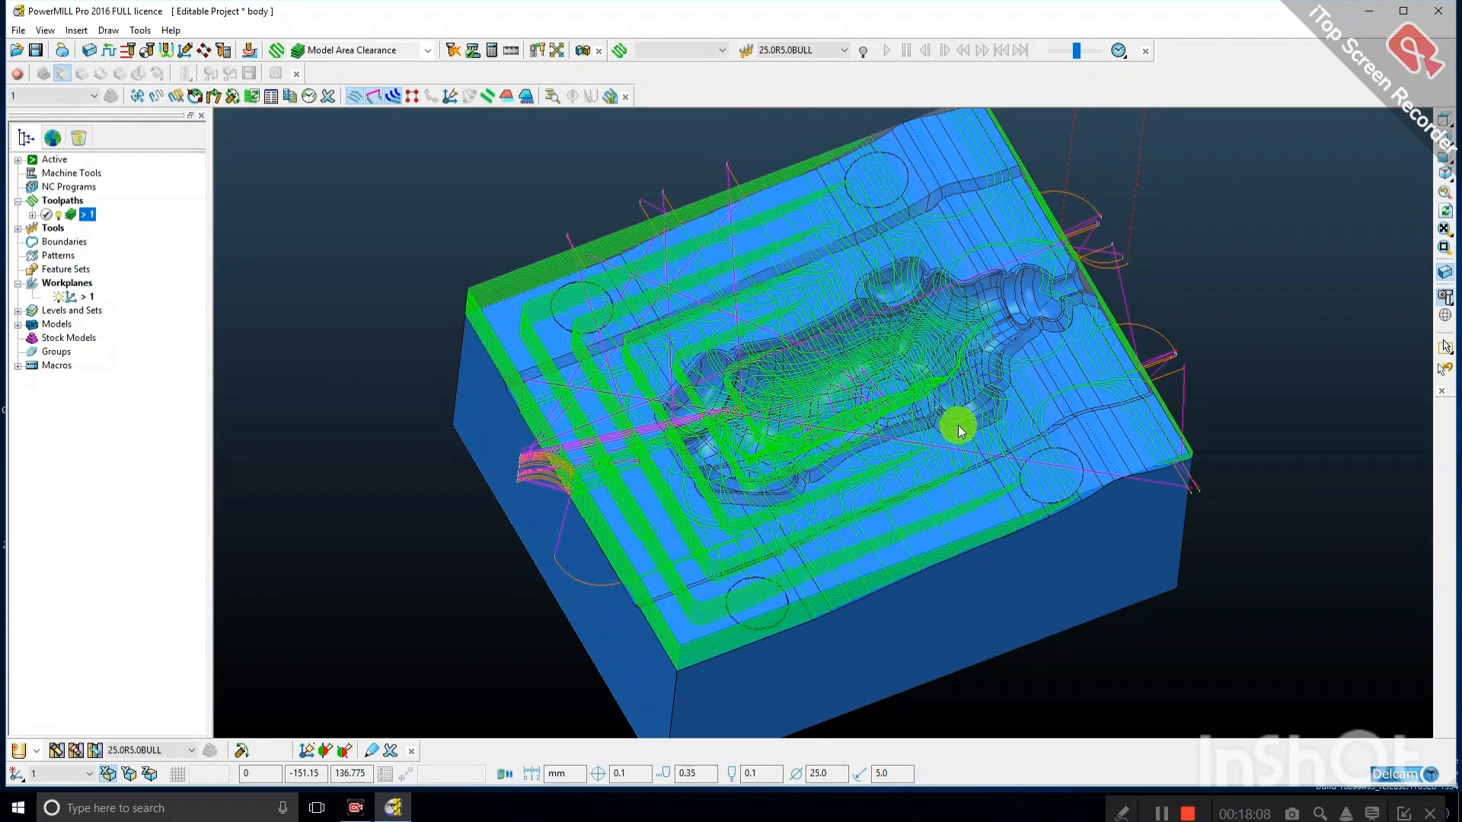
middle_click_drag(956, 407, 727, 350)
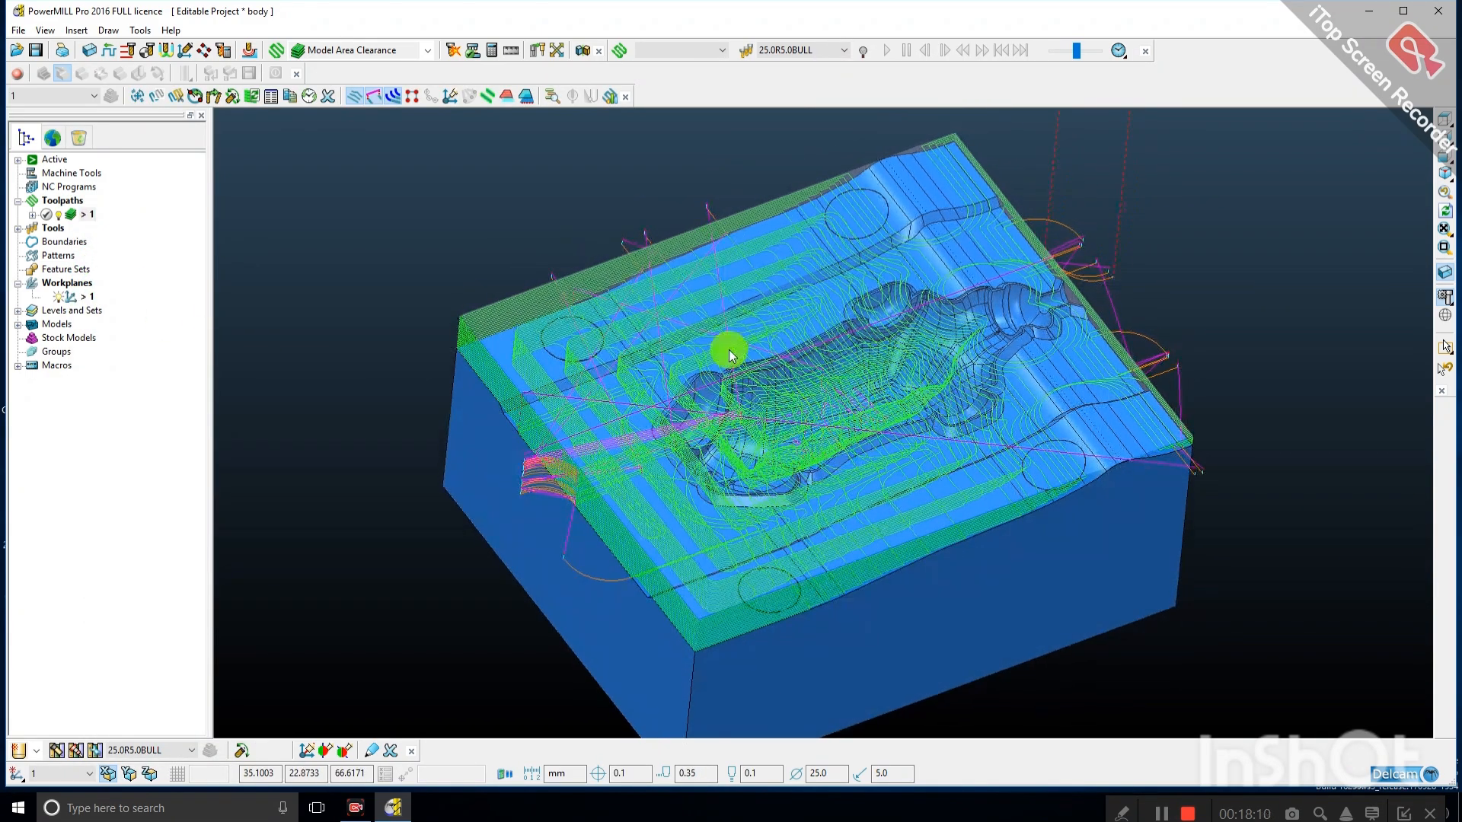
Open the settings of toolpath 1 for editing and bring up its unsafe segment removal options.
right_click(86, 214)
left_click(124, 316)
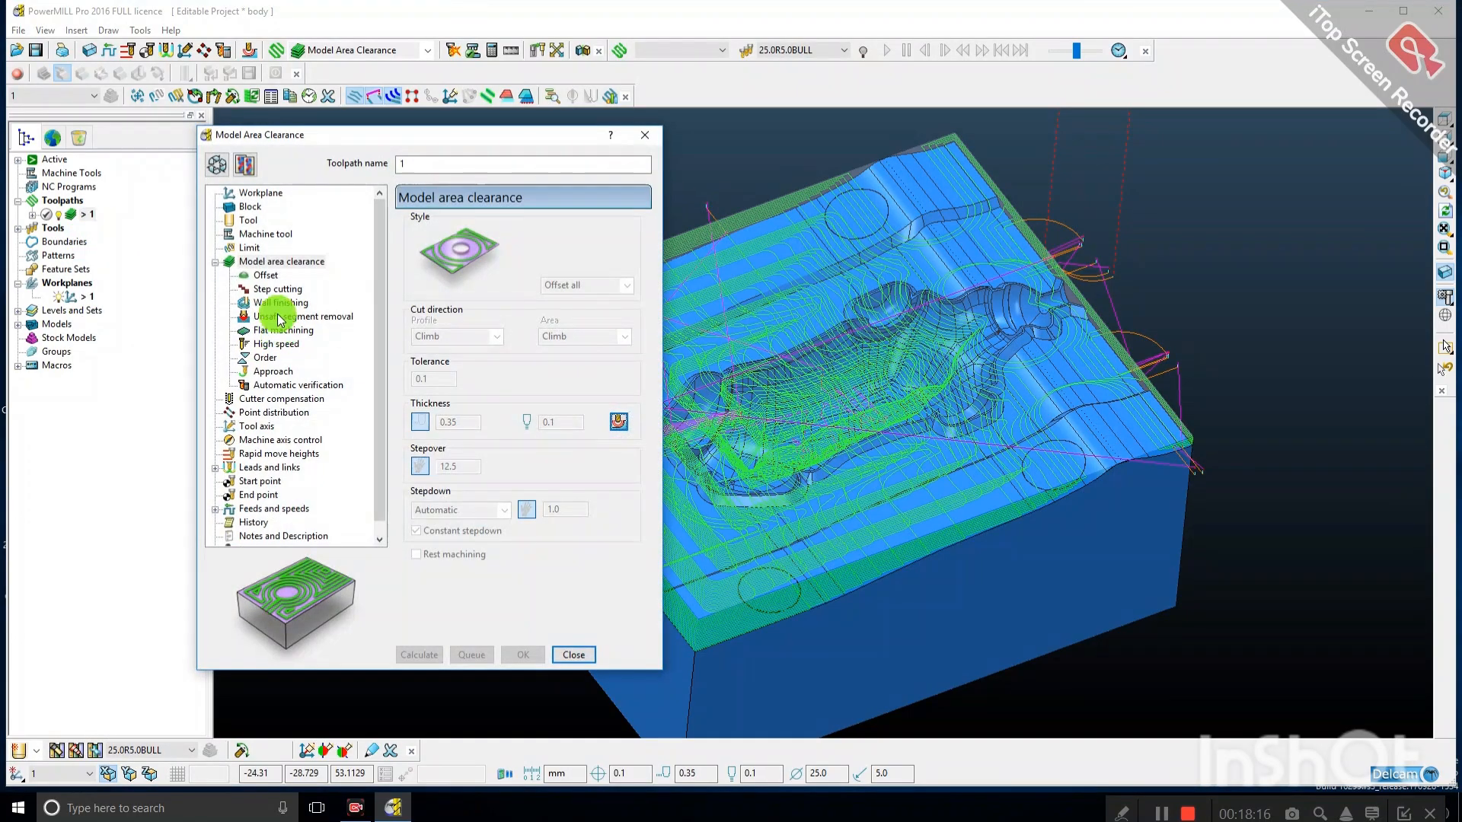
left_click(216, 166)
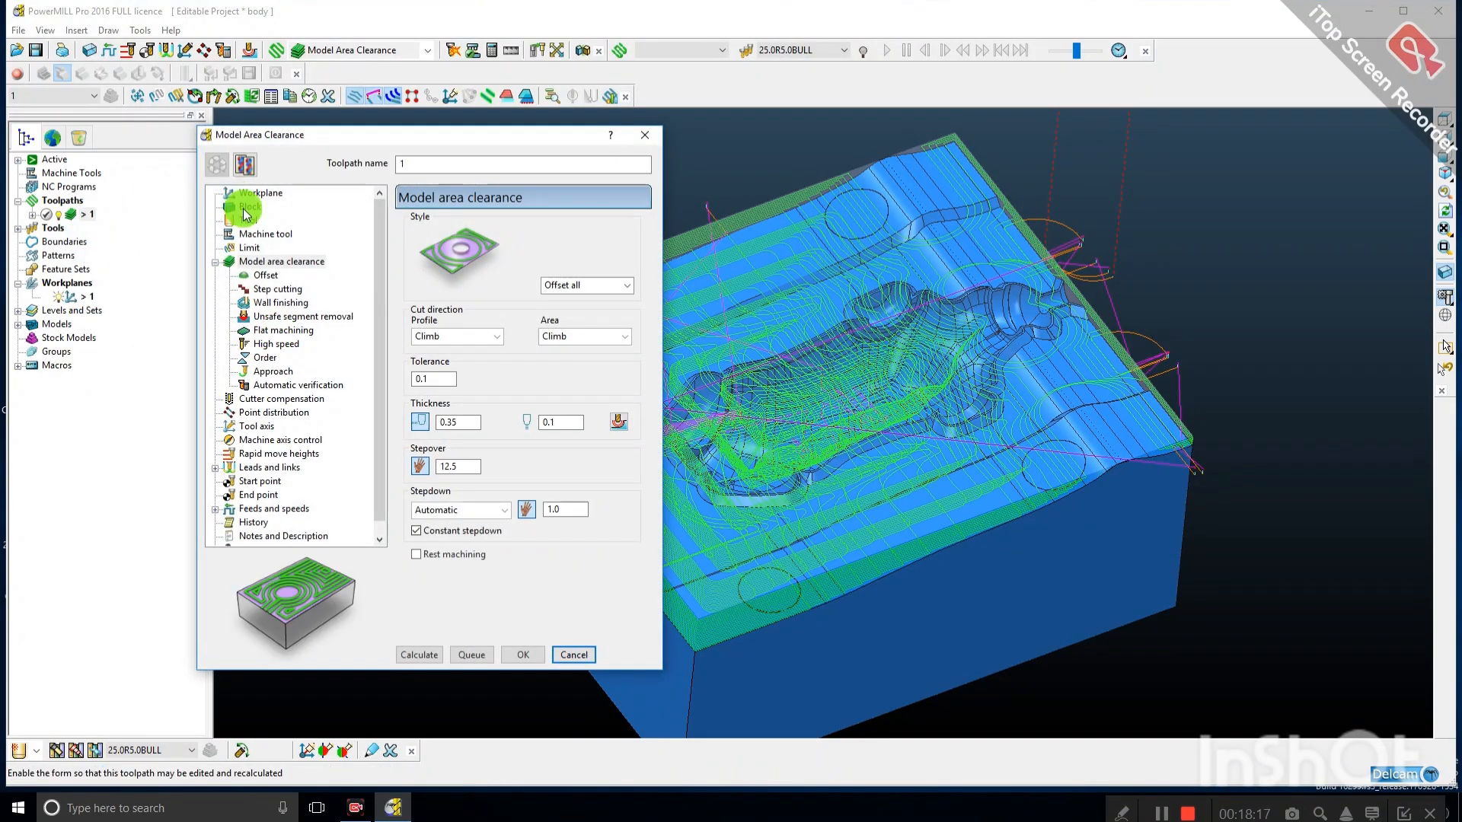
left_click(268, 315)
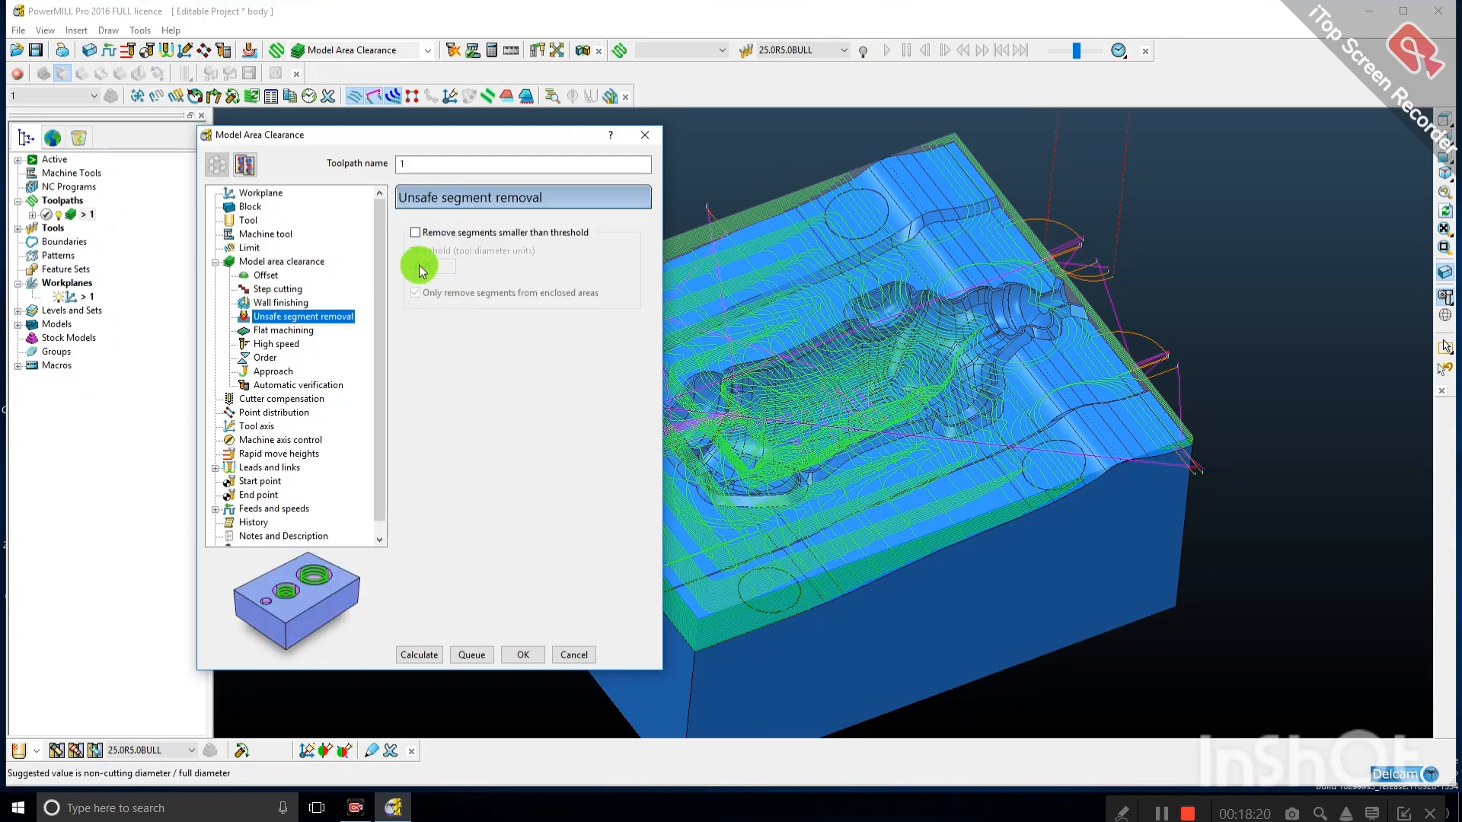
Create a copy of toolpath 1 and enable removal of segments smaller than the threshold in the copy.
scroll(1140, 444, "down", 2)
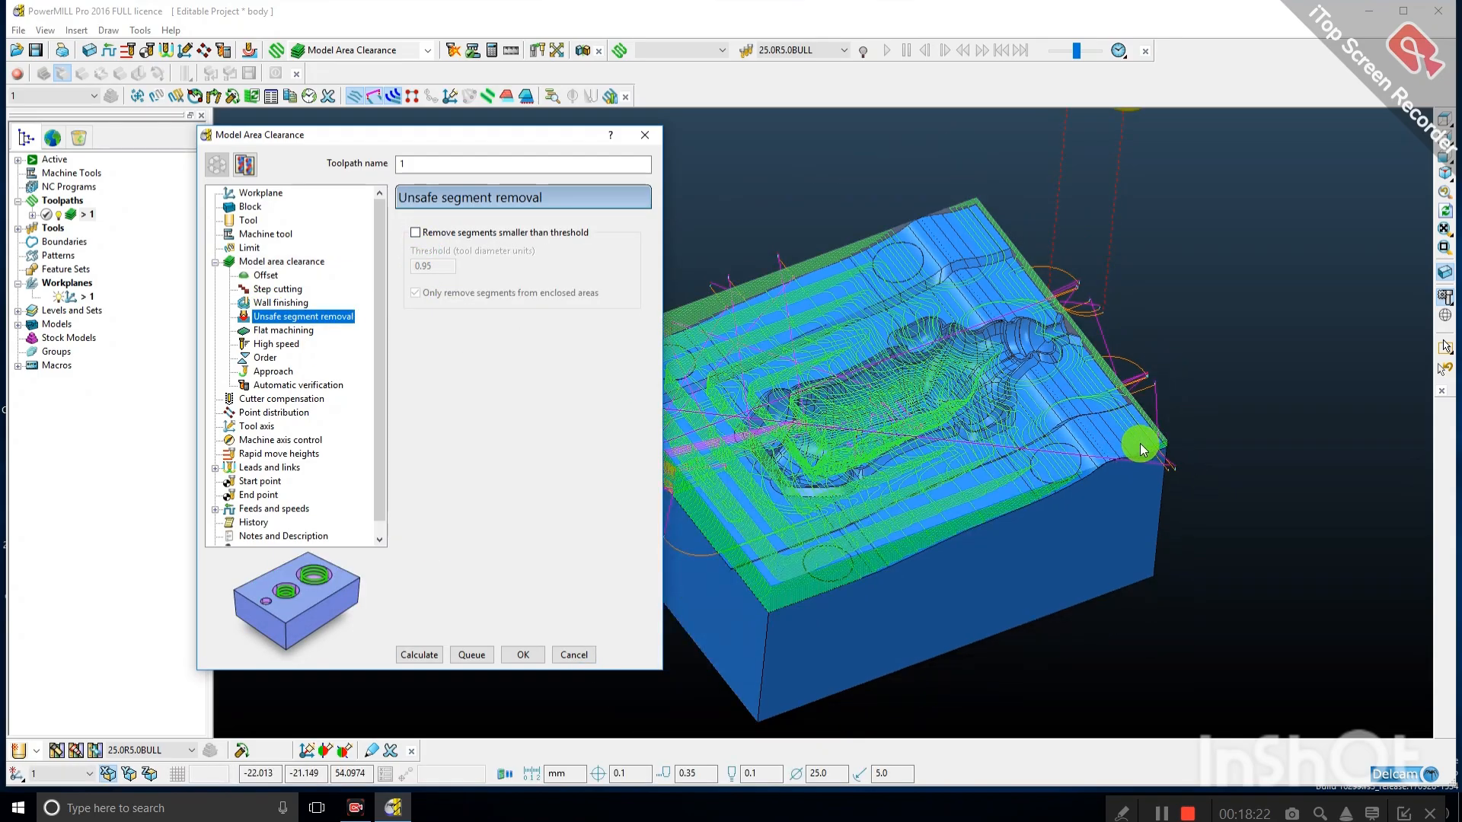
middle_click_drag(1057, 467, 958, 436)
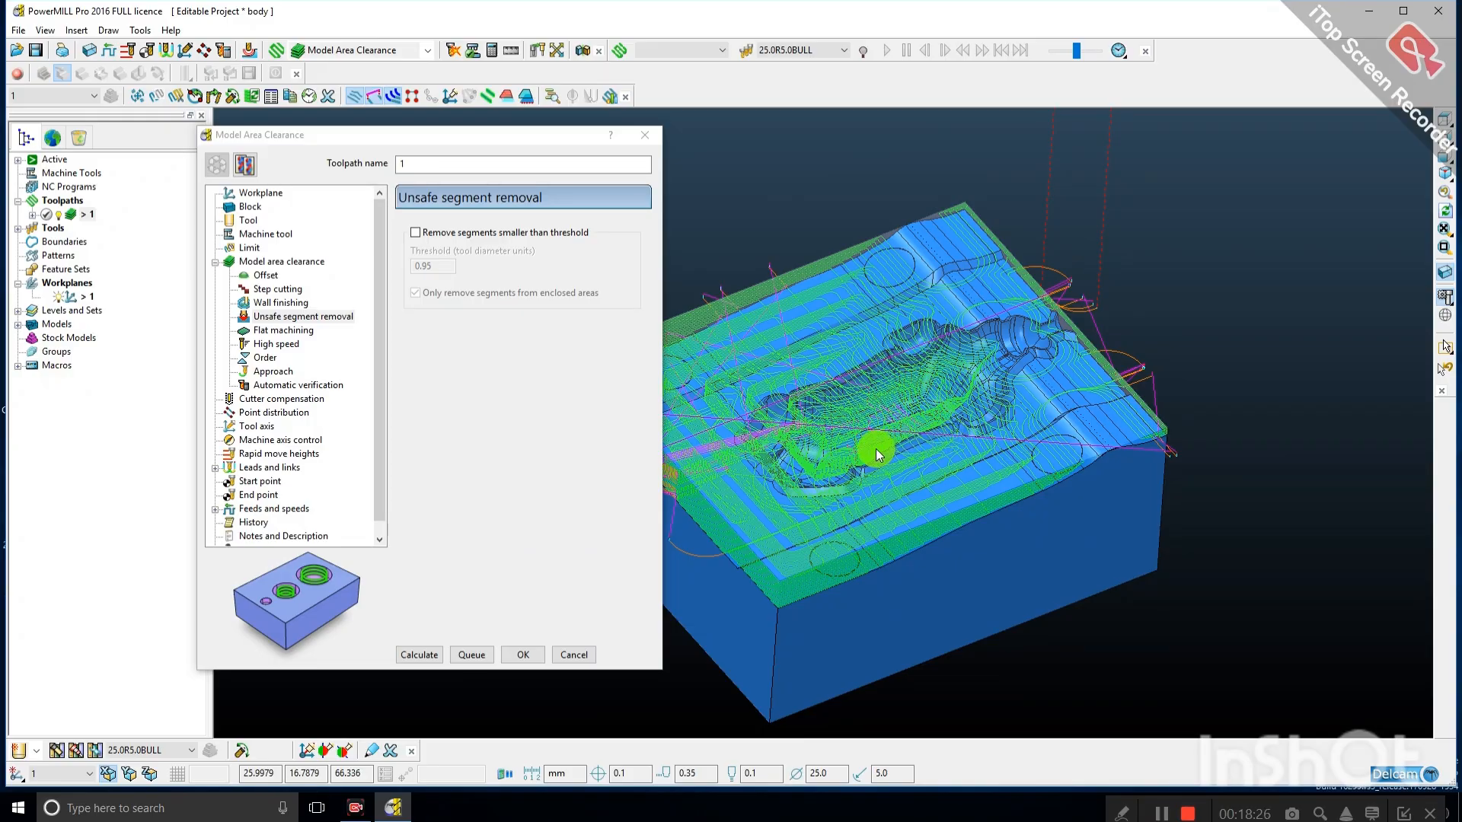
scroll(876, 449, "up", 1)
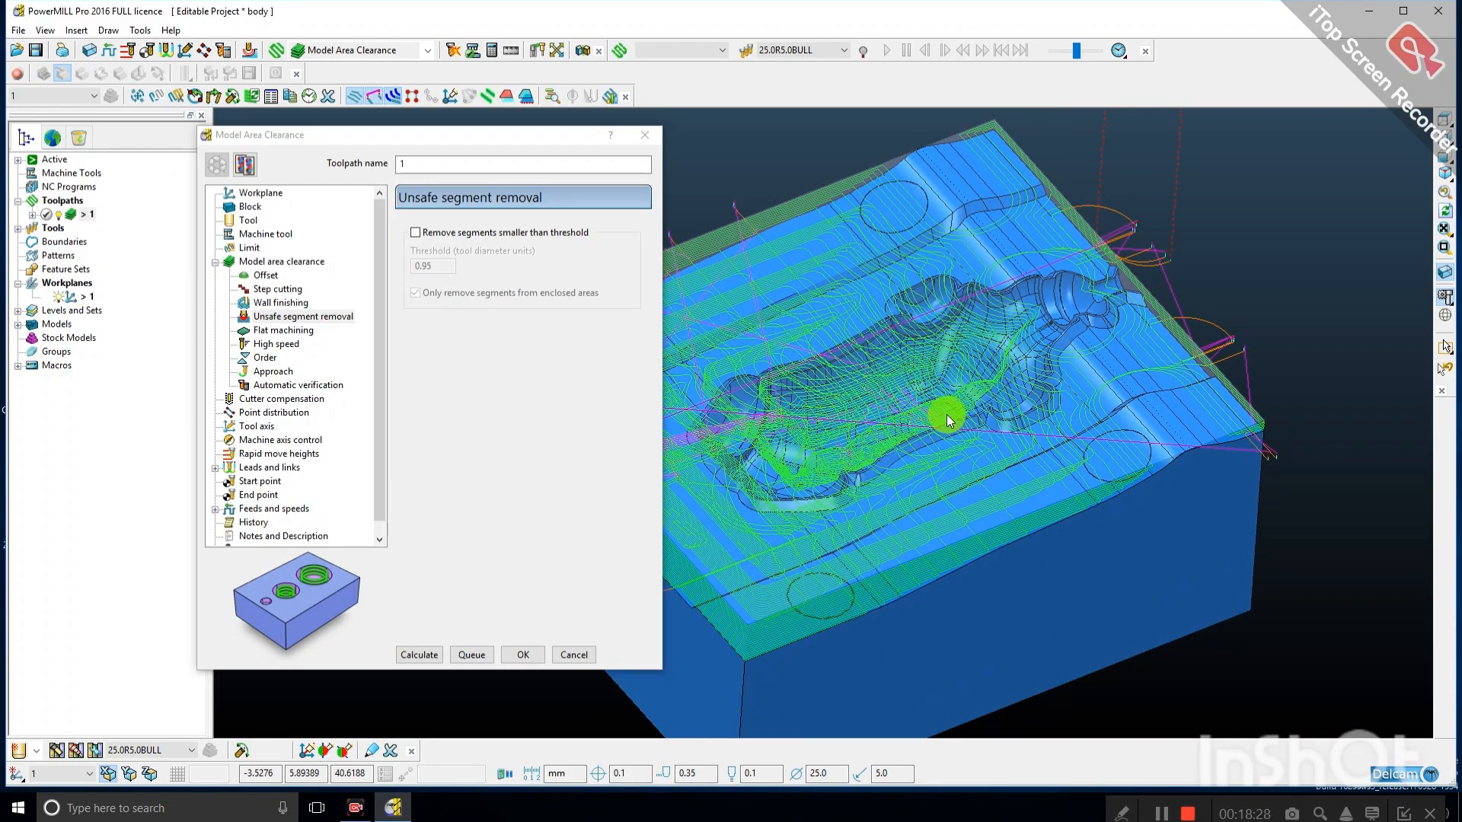
scroll(935, 412, "down", 1)
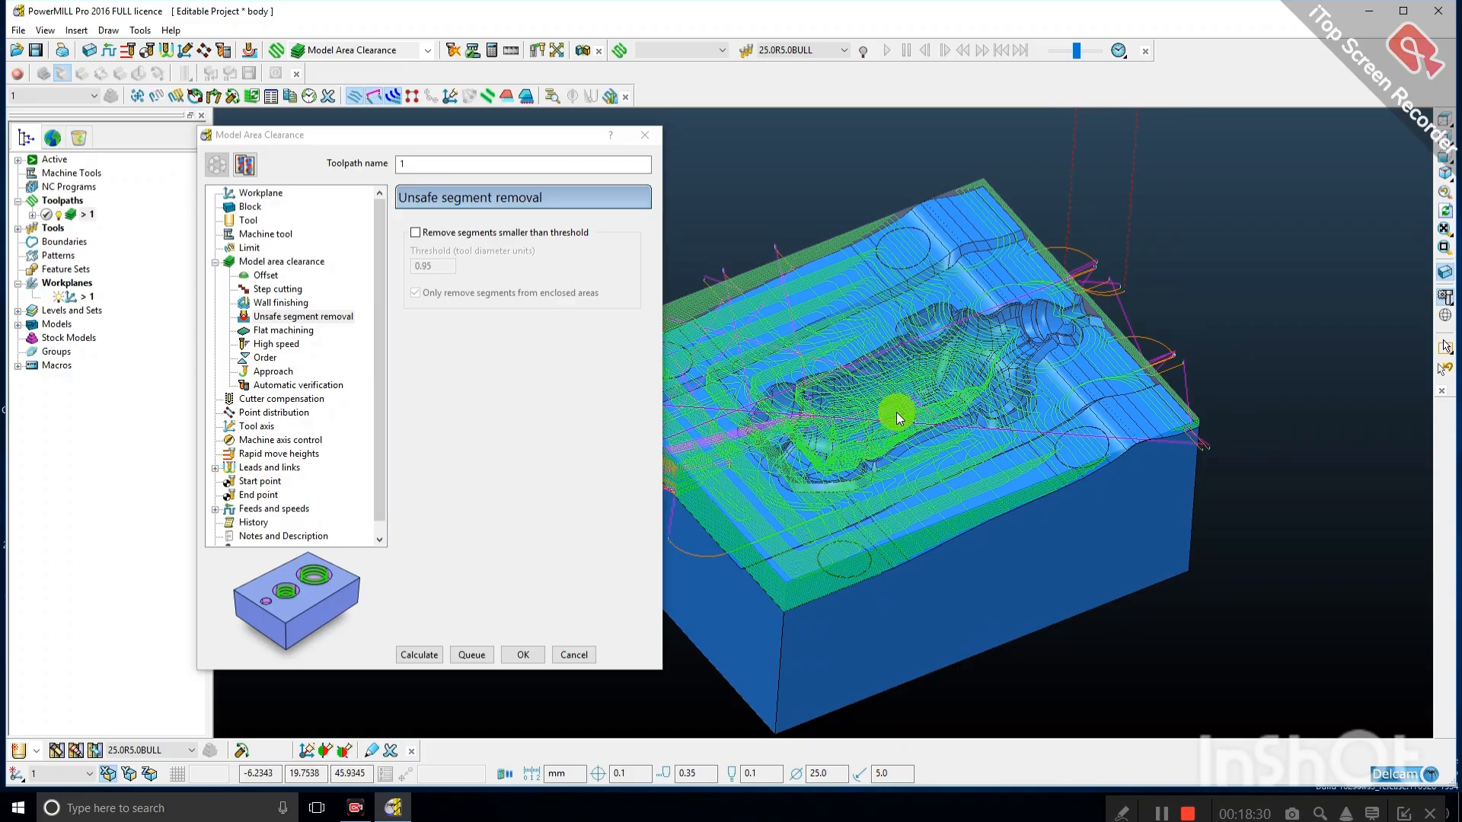
scroll(897, 412, "up", 1)
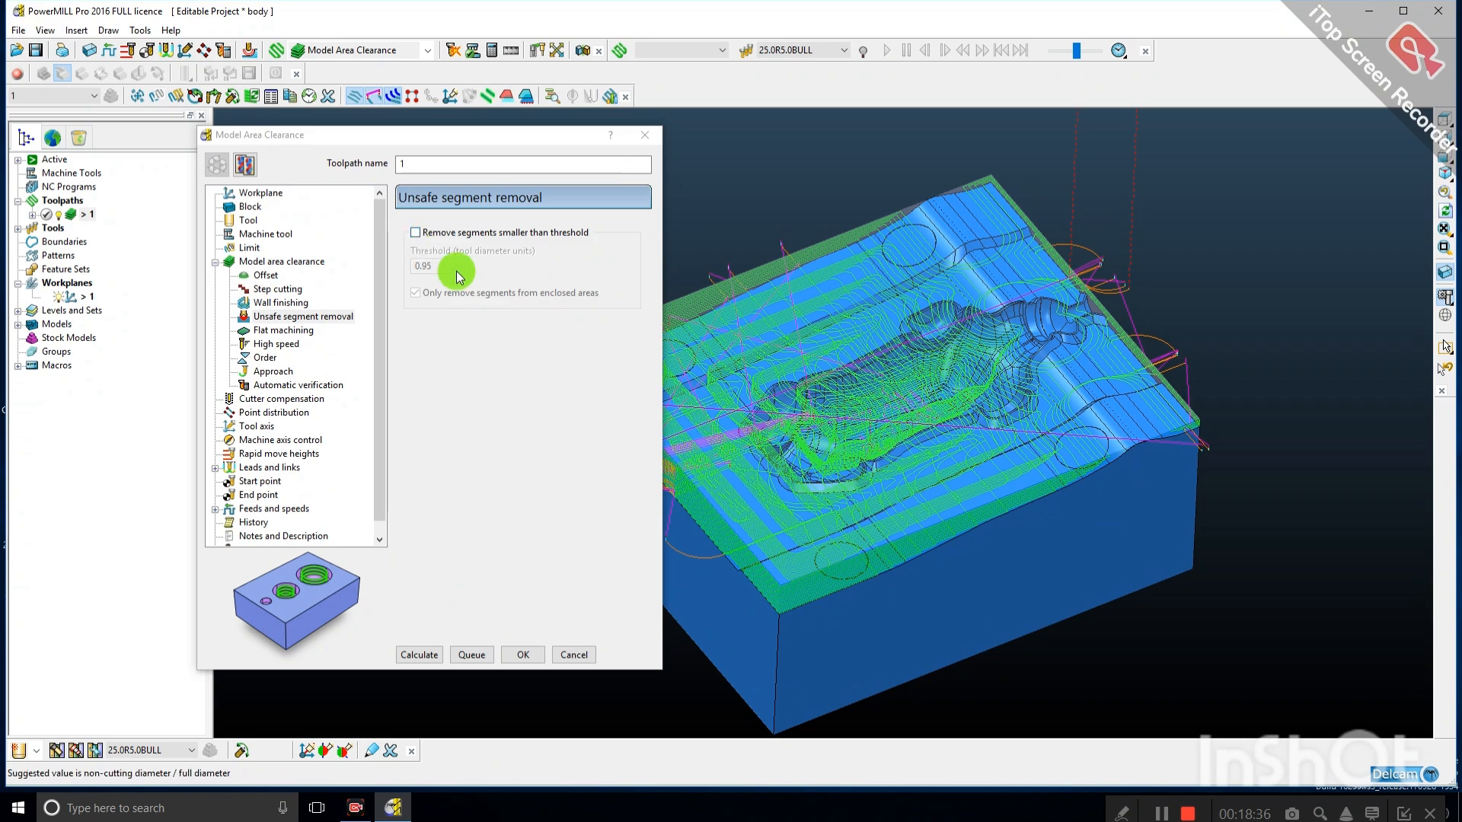
scroll(993, 389, "down", 2)
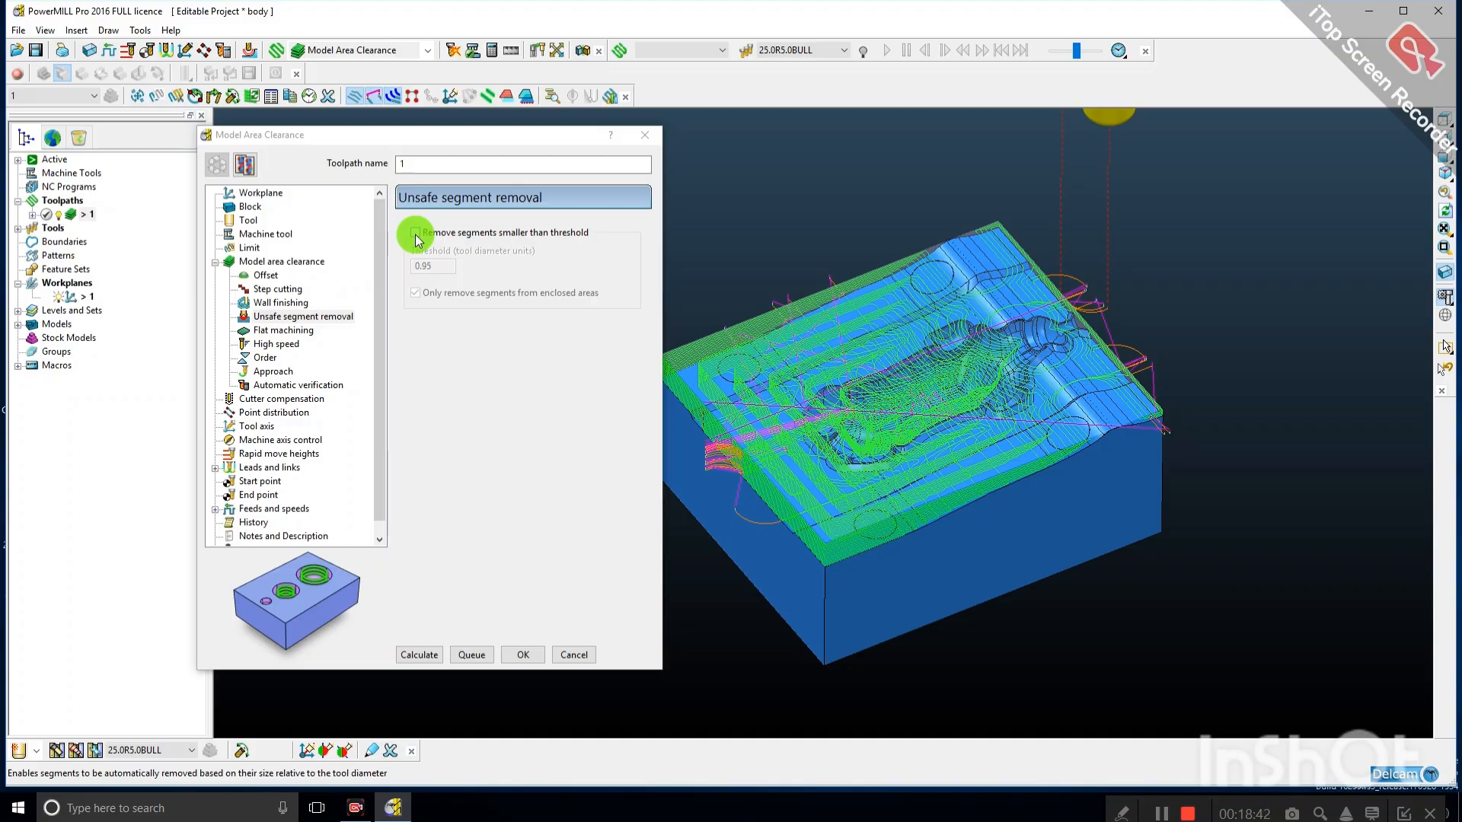
left_click(246, 168)
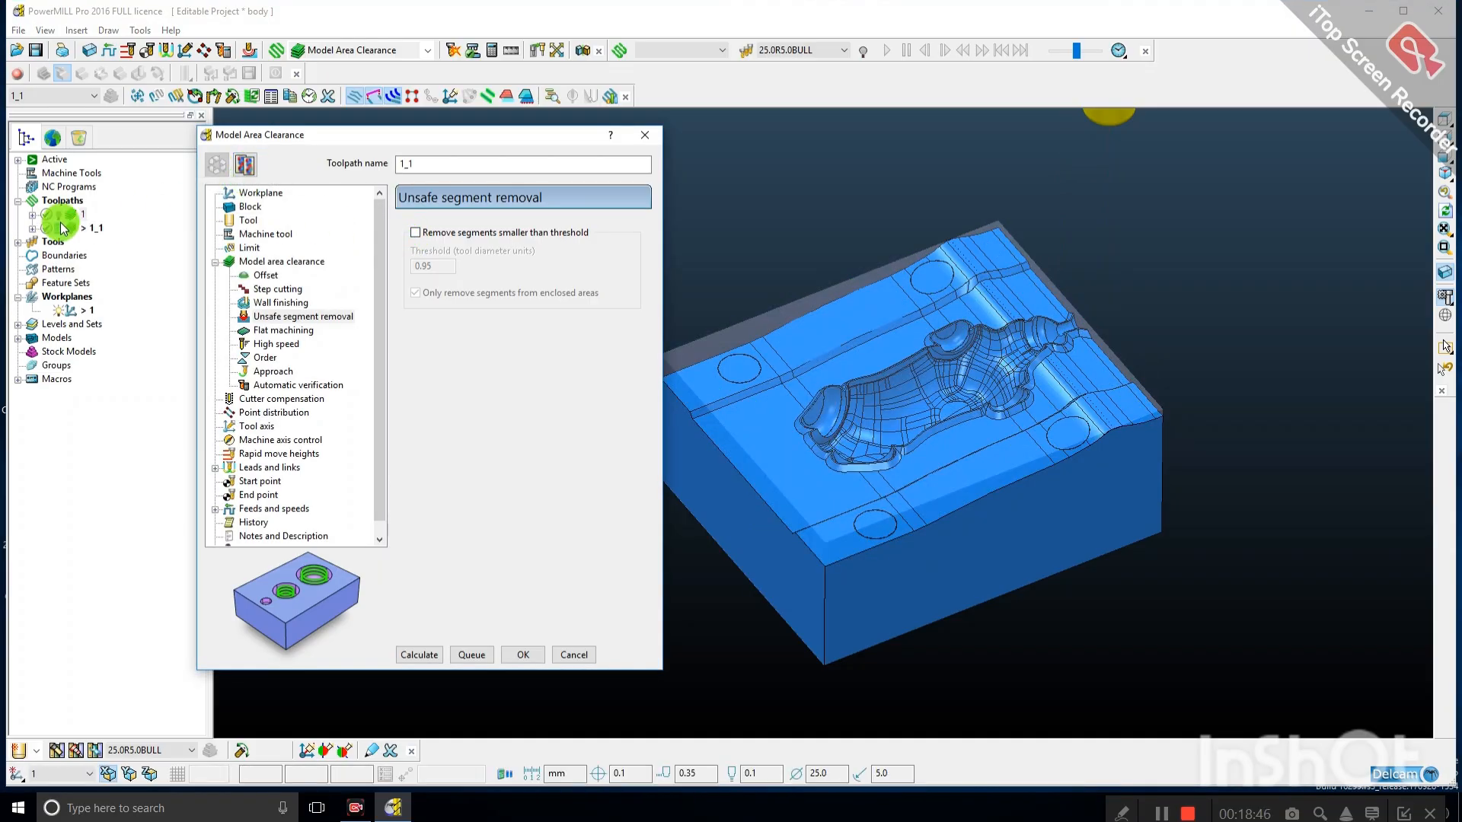
left_click(417, 235)
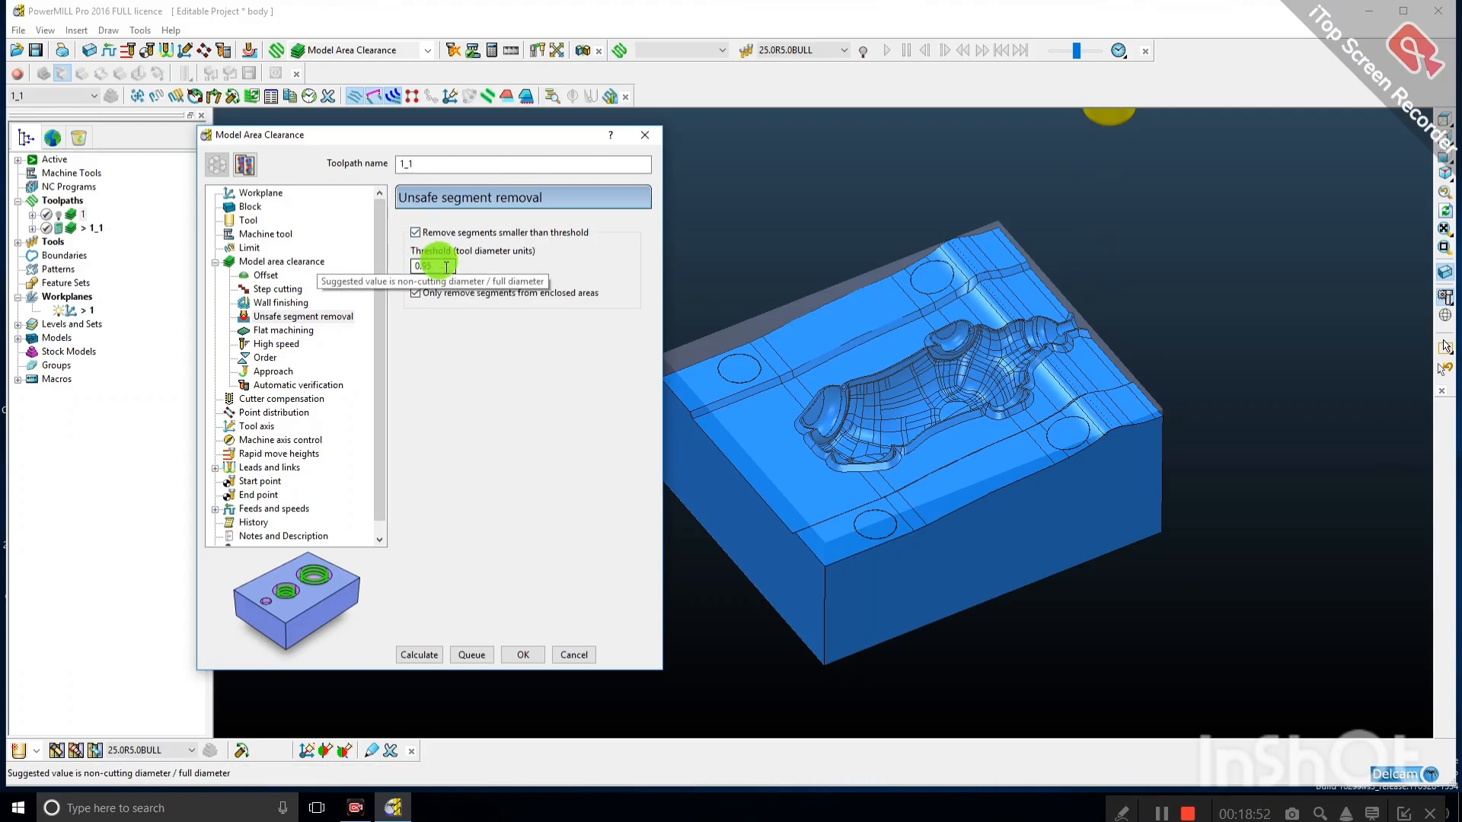
Set the segment removal threshold to 0.6 tool diameters, worked out as 25-10 divided by 25.
double_click(444, 267)
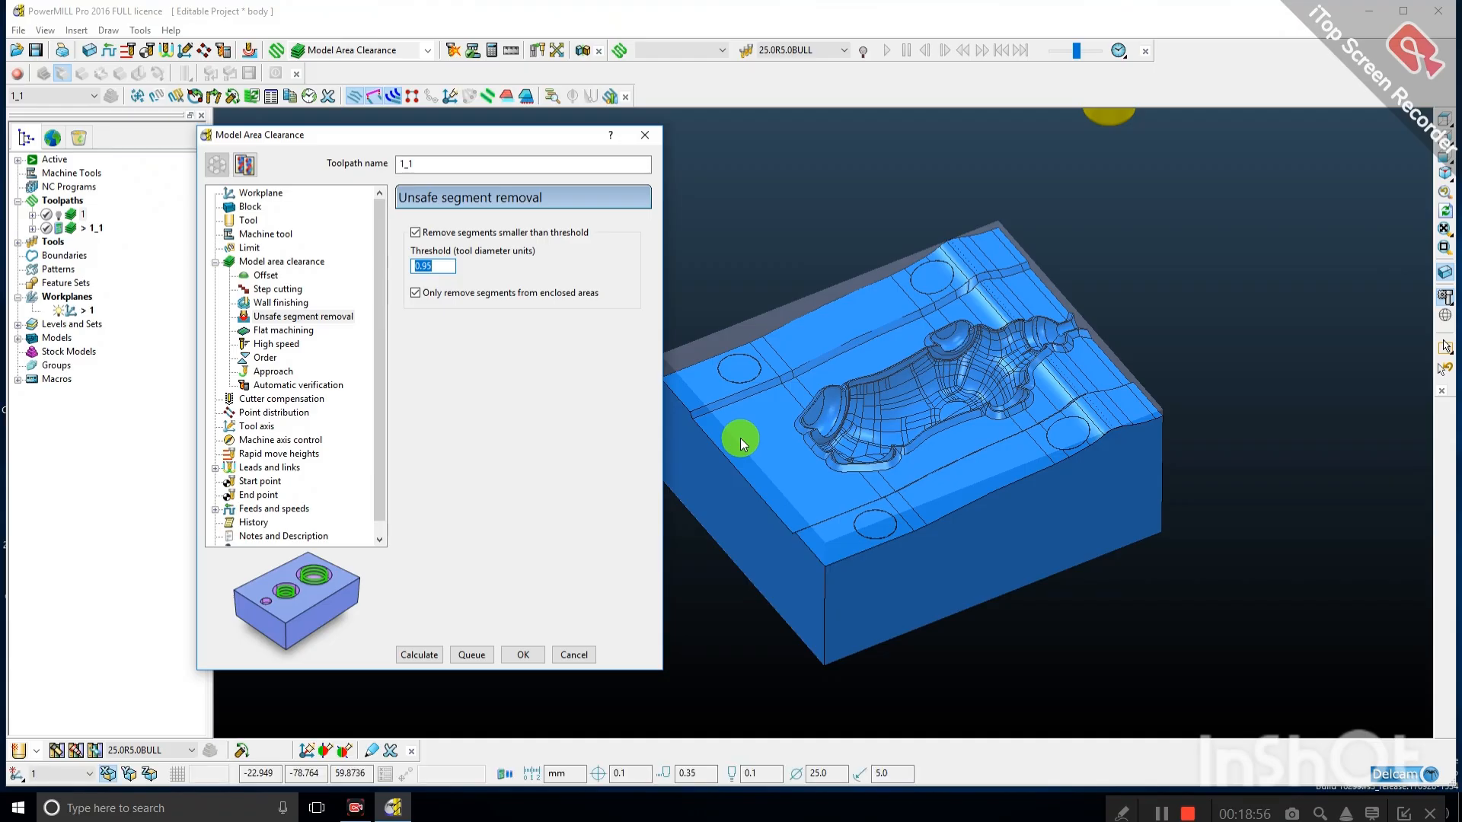
type("25-")
type("10")
key("Return")
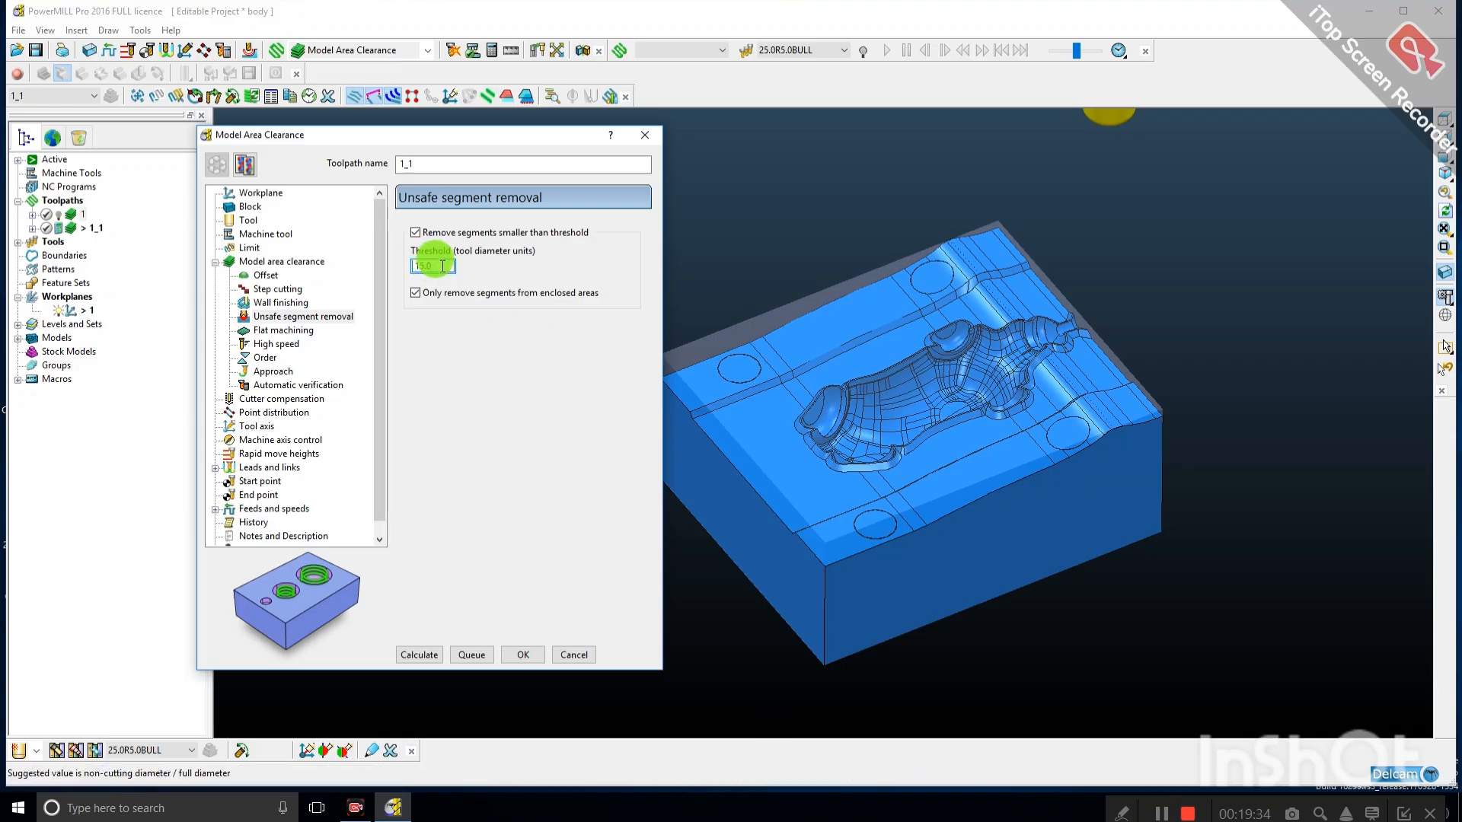
type("/")
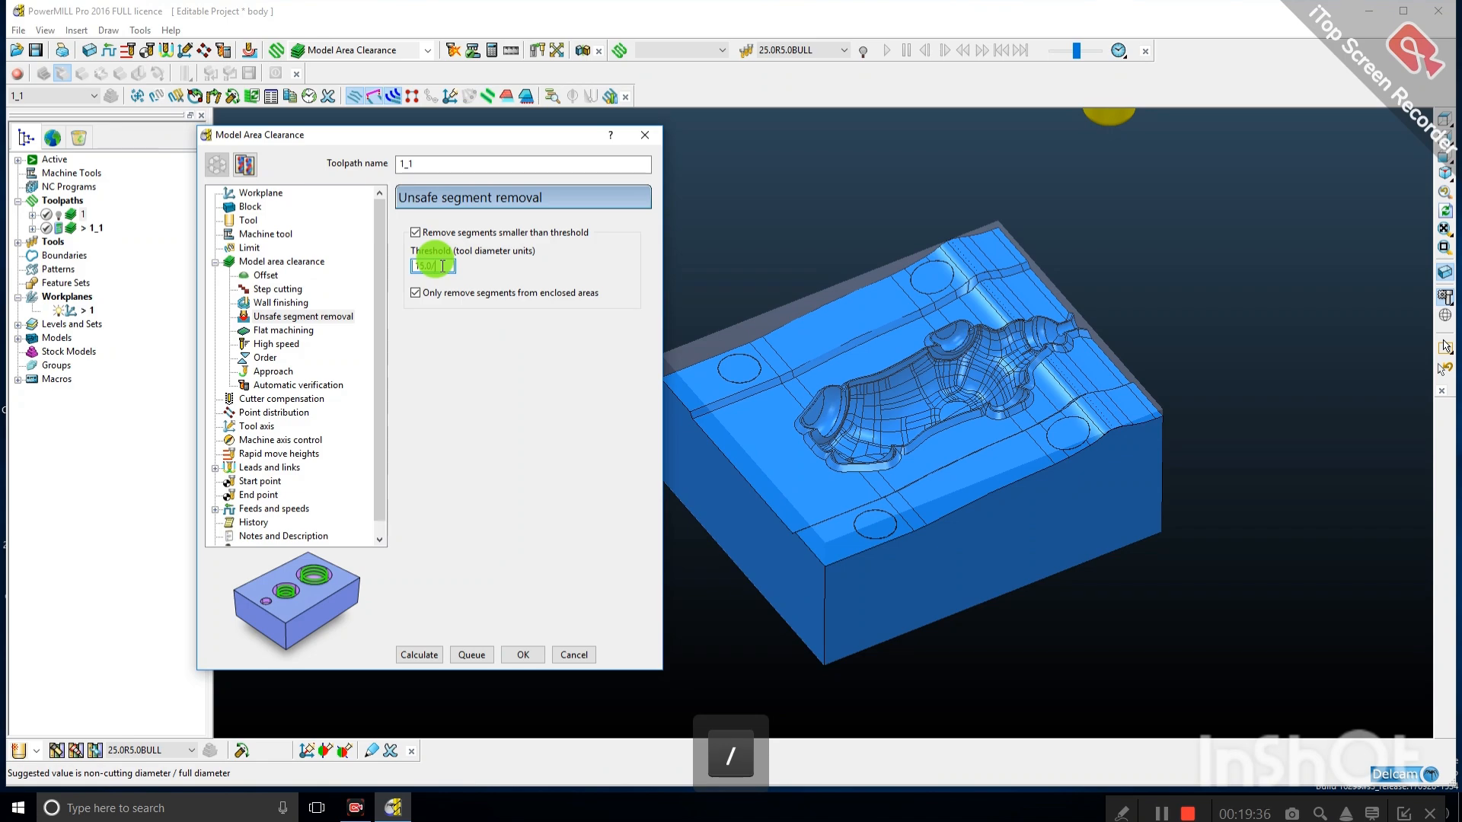
type("25")
key("Return")
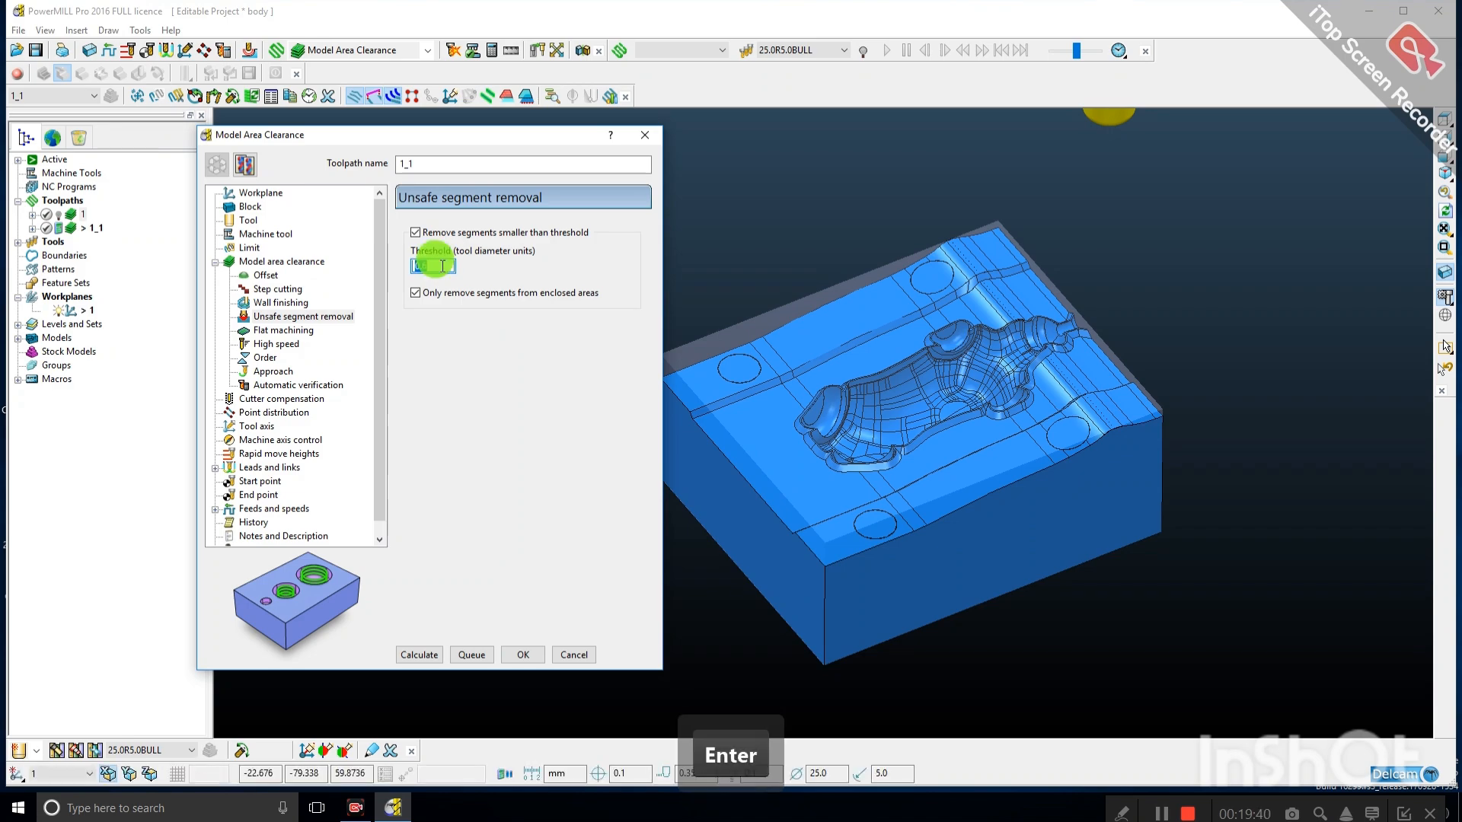
Re-enter the threshold calculation as 25-10, then divide the result by 25 to give 0.6.
left_click(443, 264)
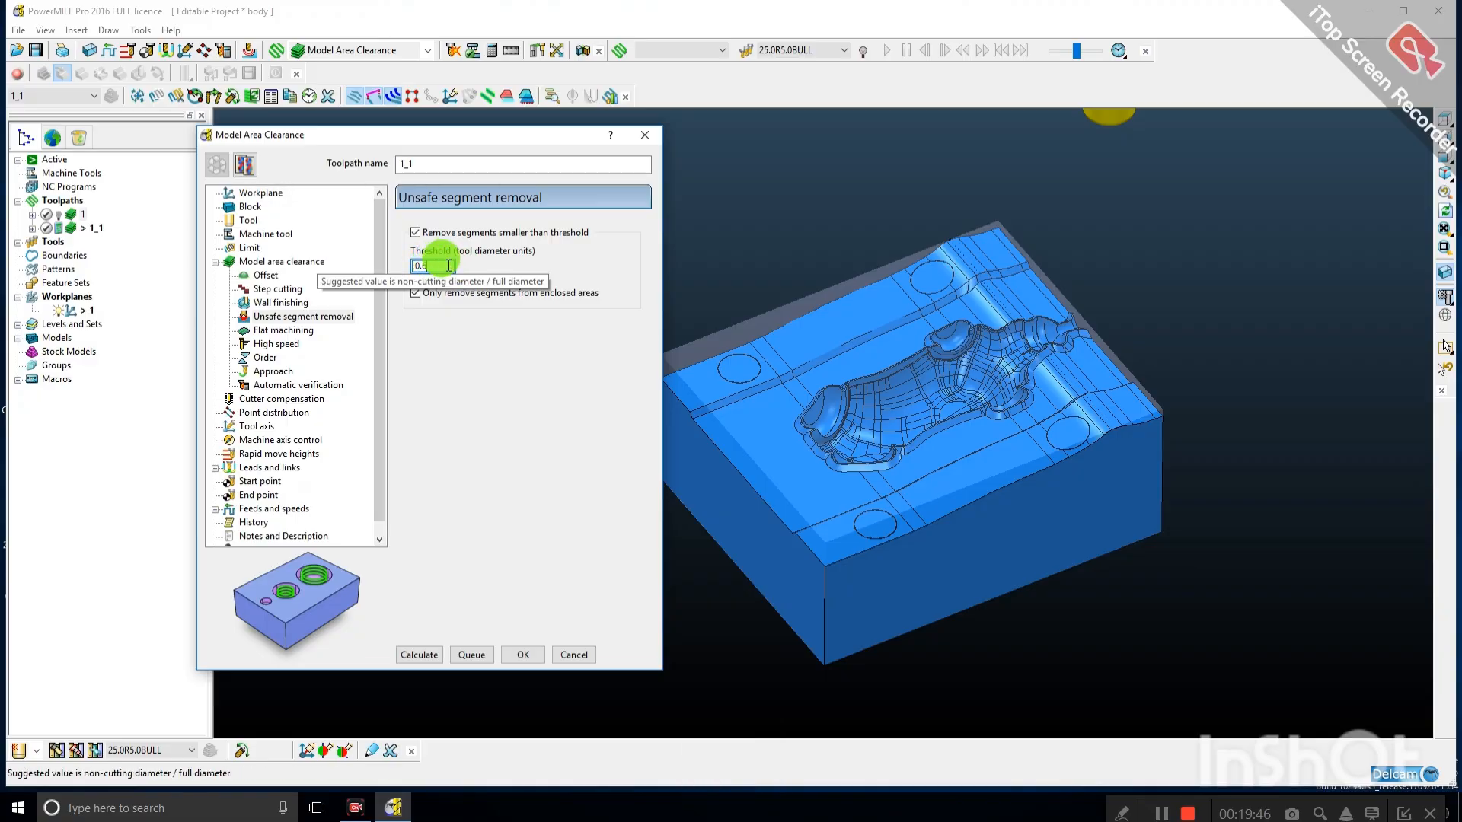
double_click(452, 264)
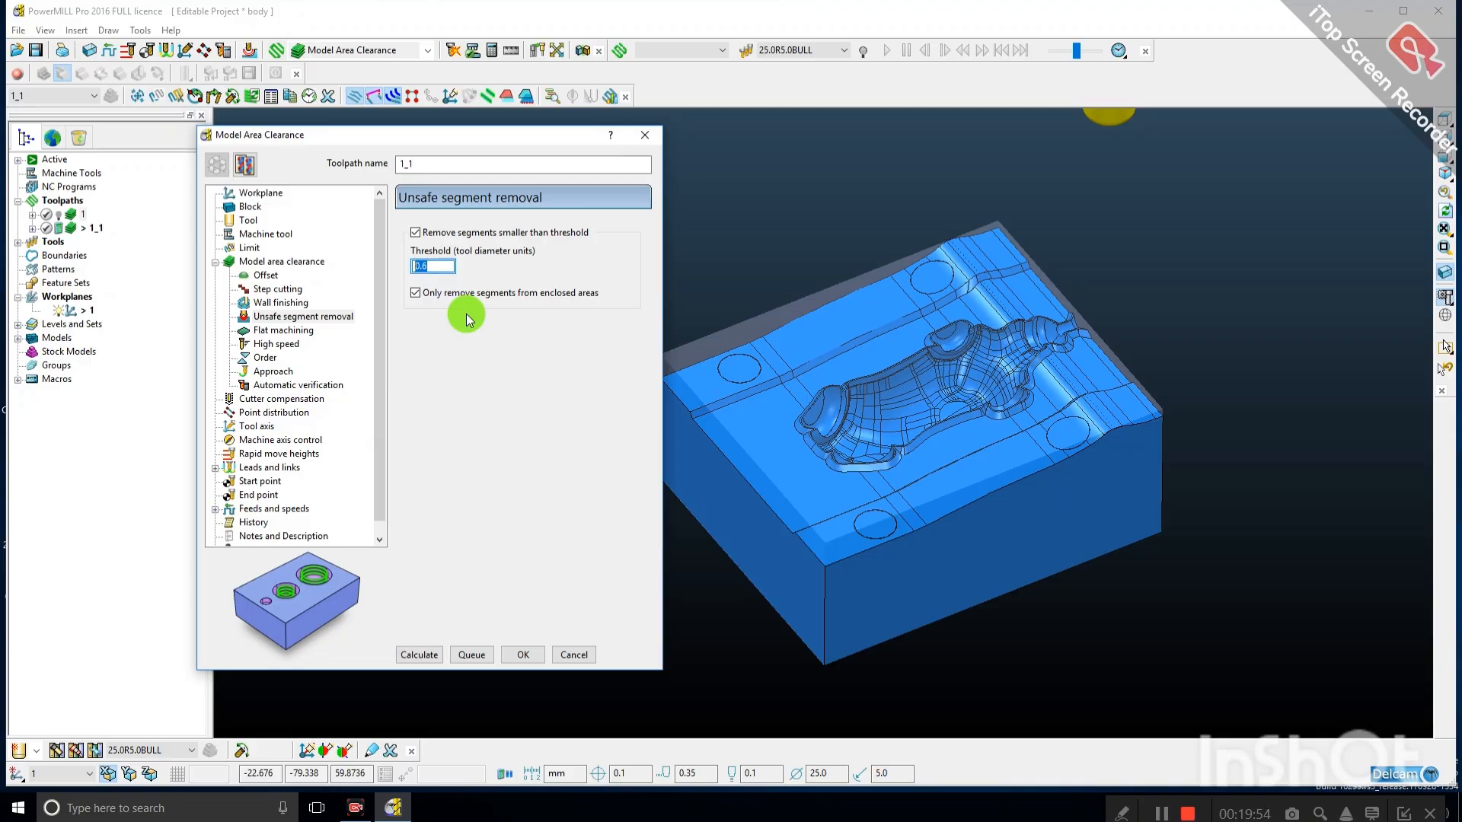
type("25")
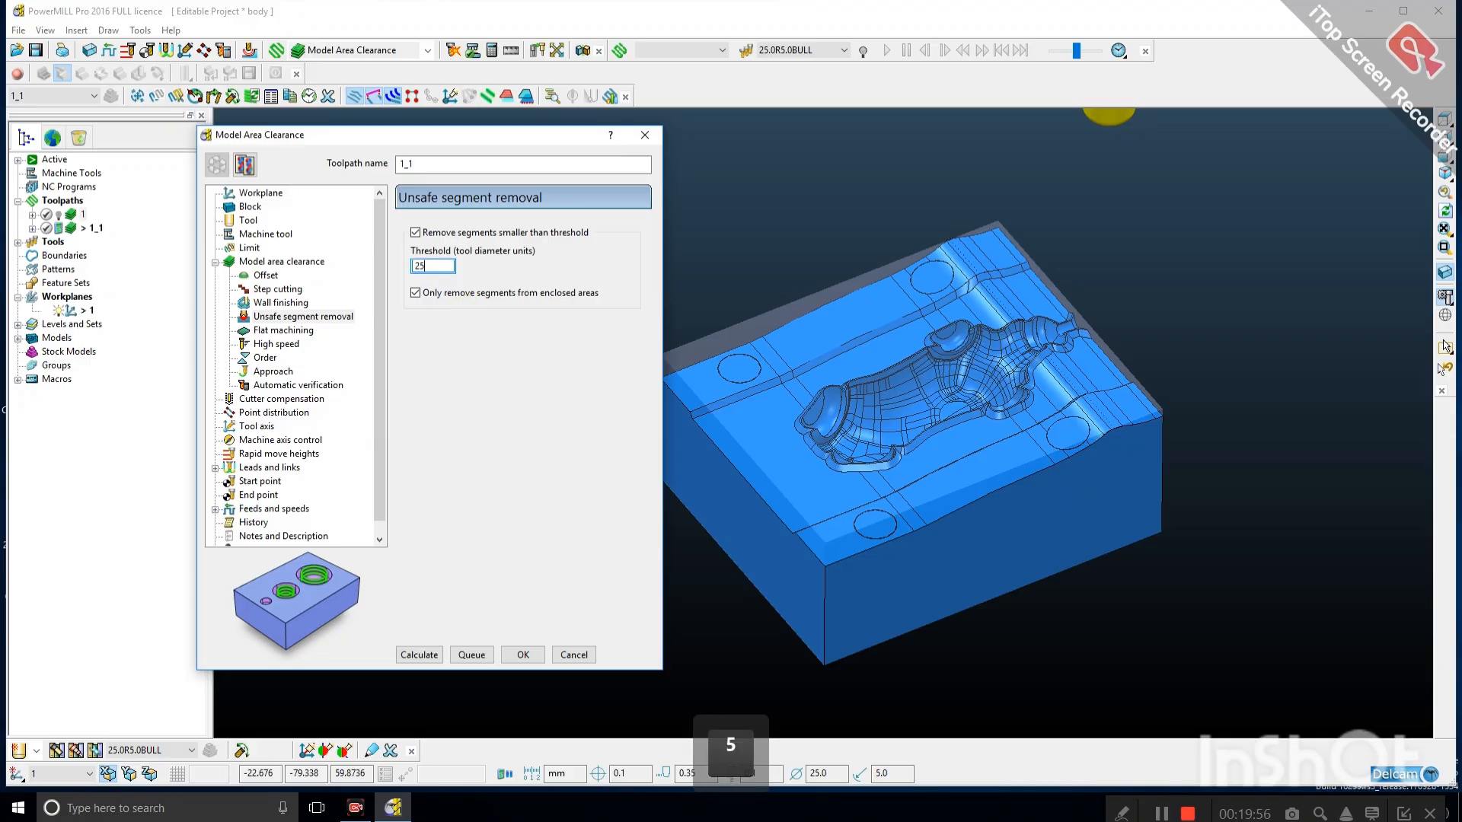
type("-")
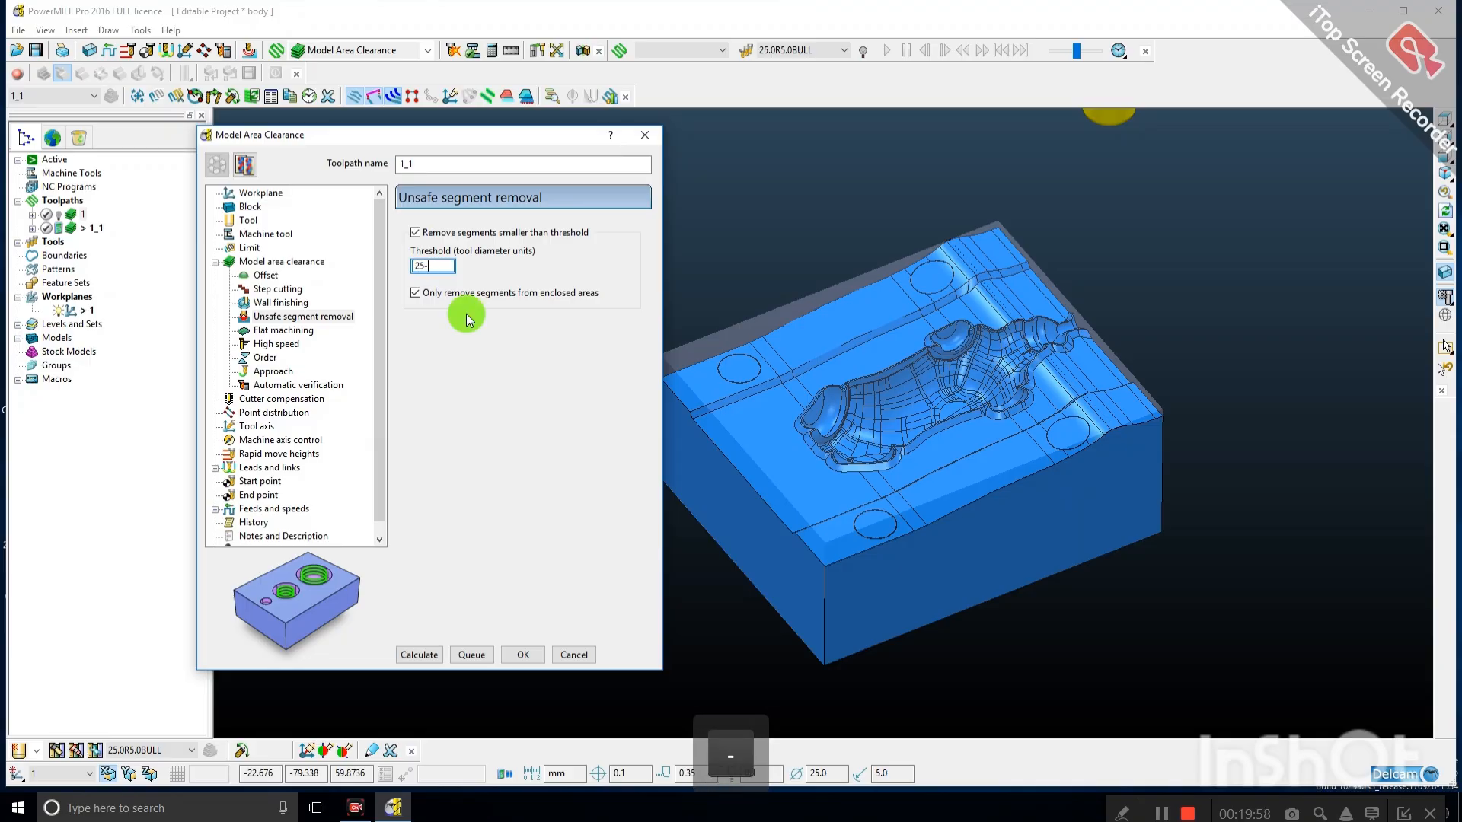
type("10")
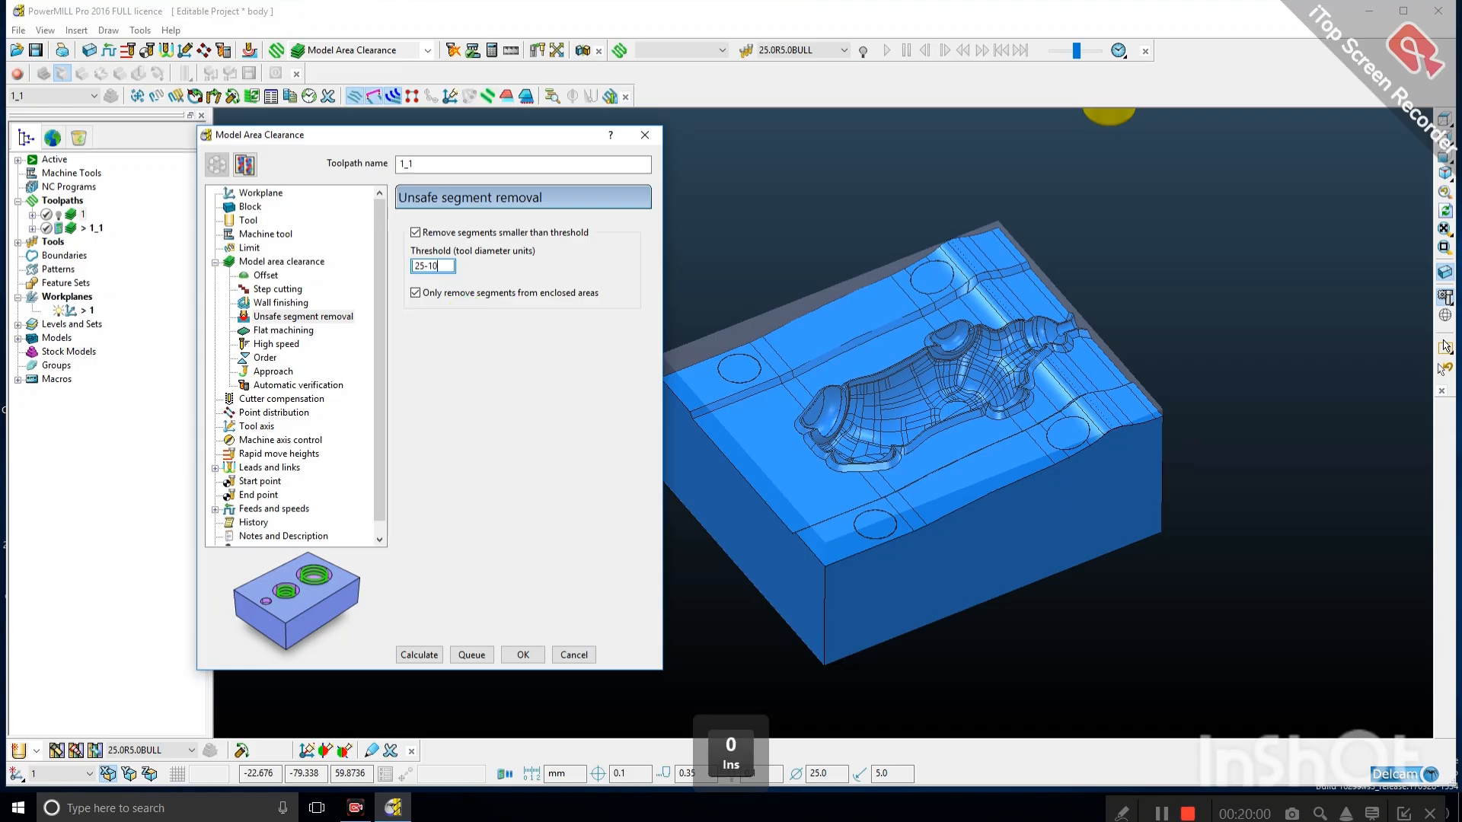
key("Return")
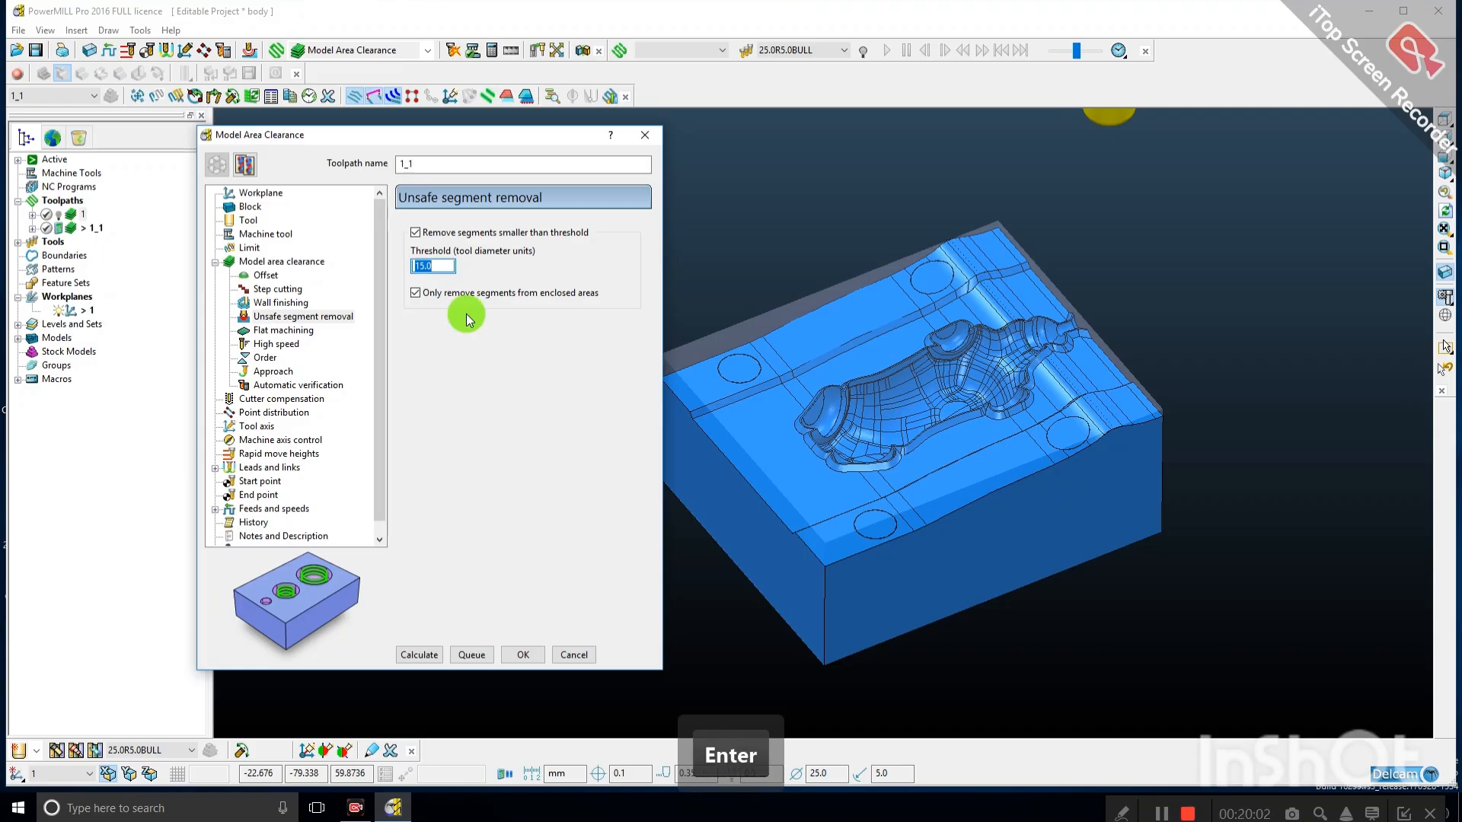
left_click(440, 267)
type("/")
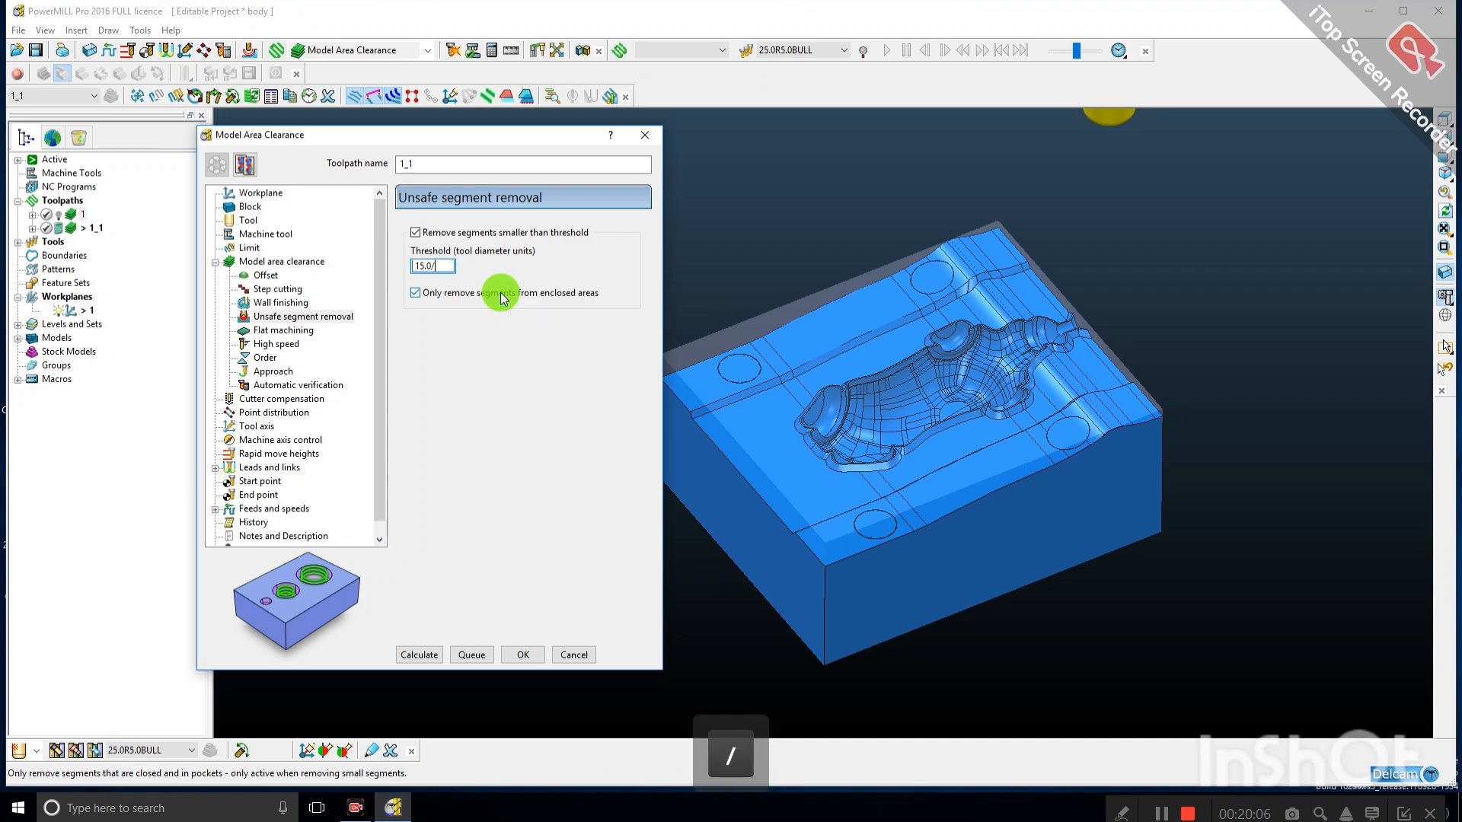
type("25")
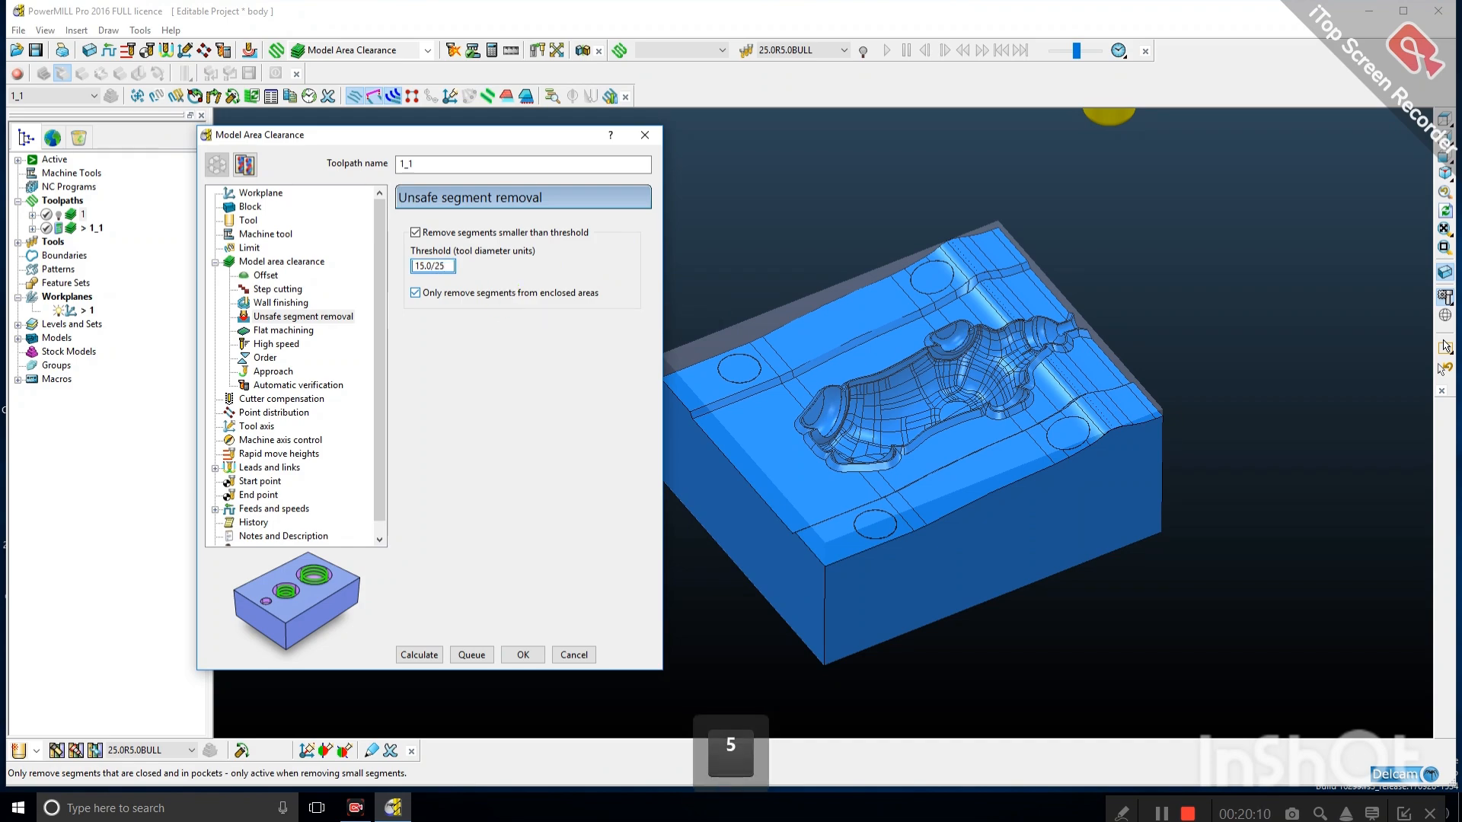
key("Return")
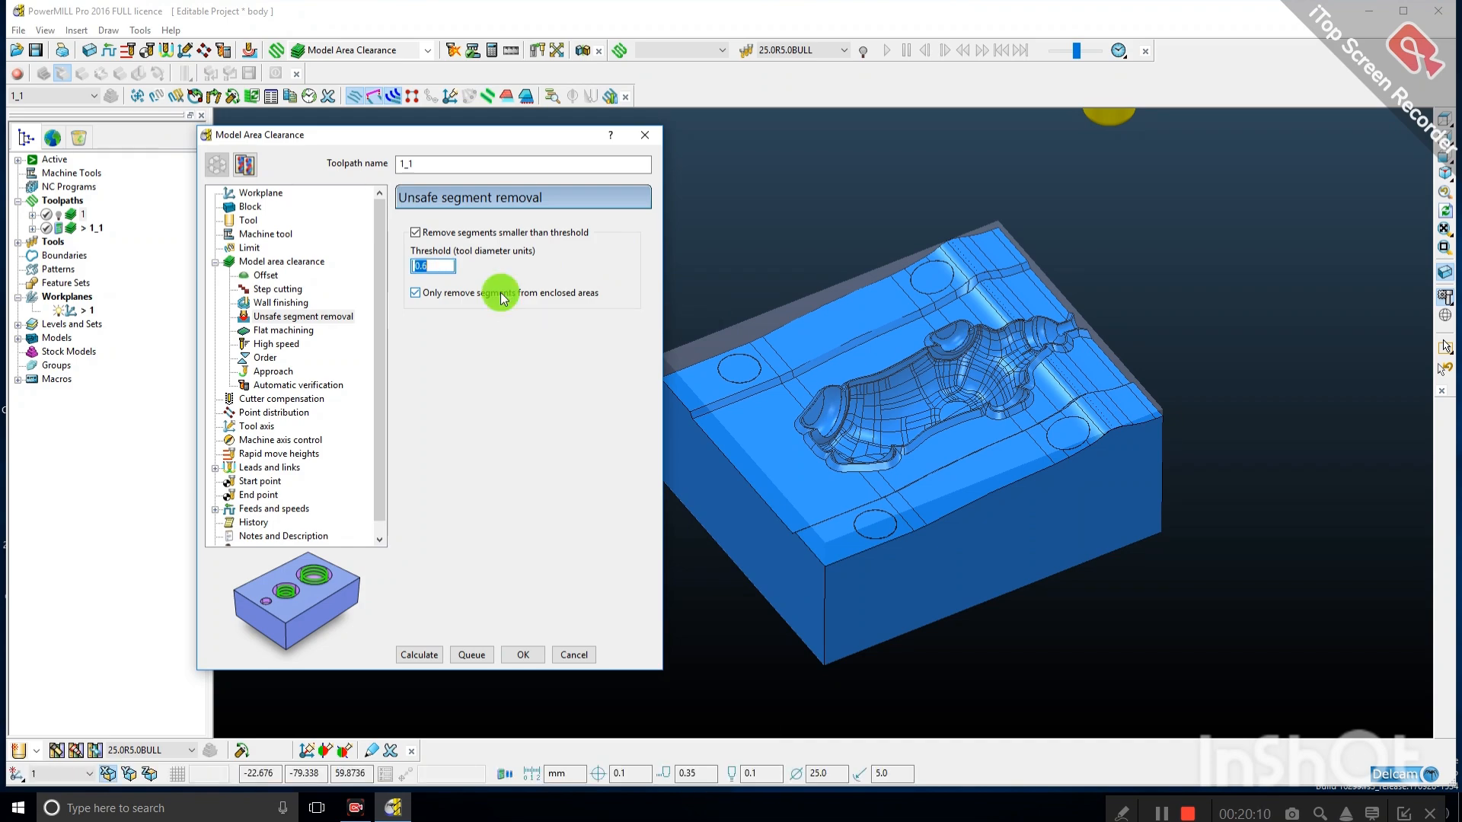
left_click(433, 267)
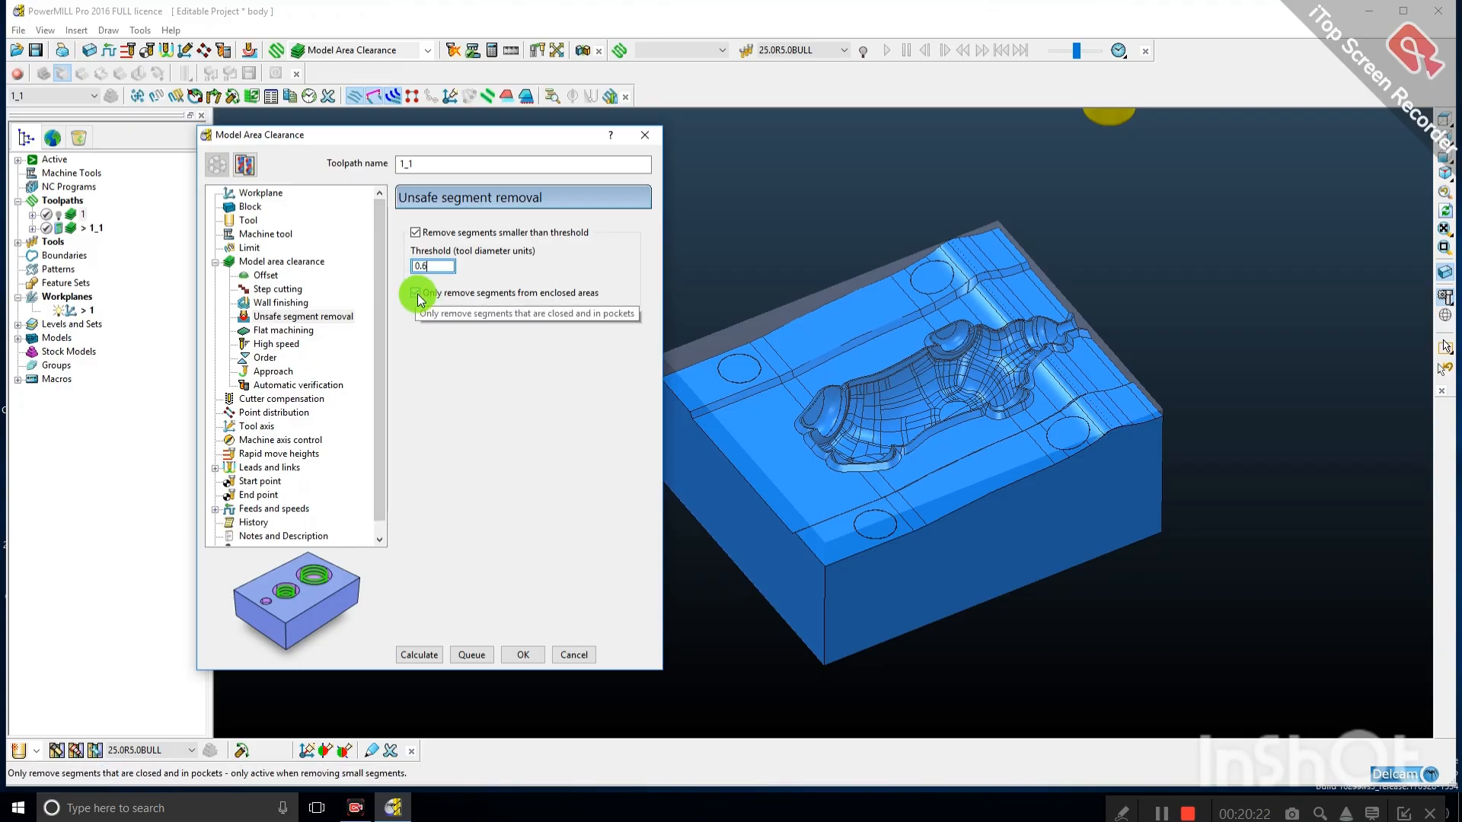
double_click(436, 266)
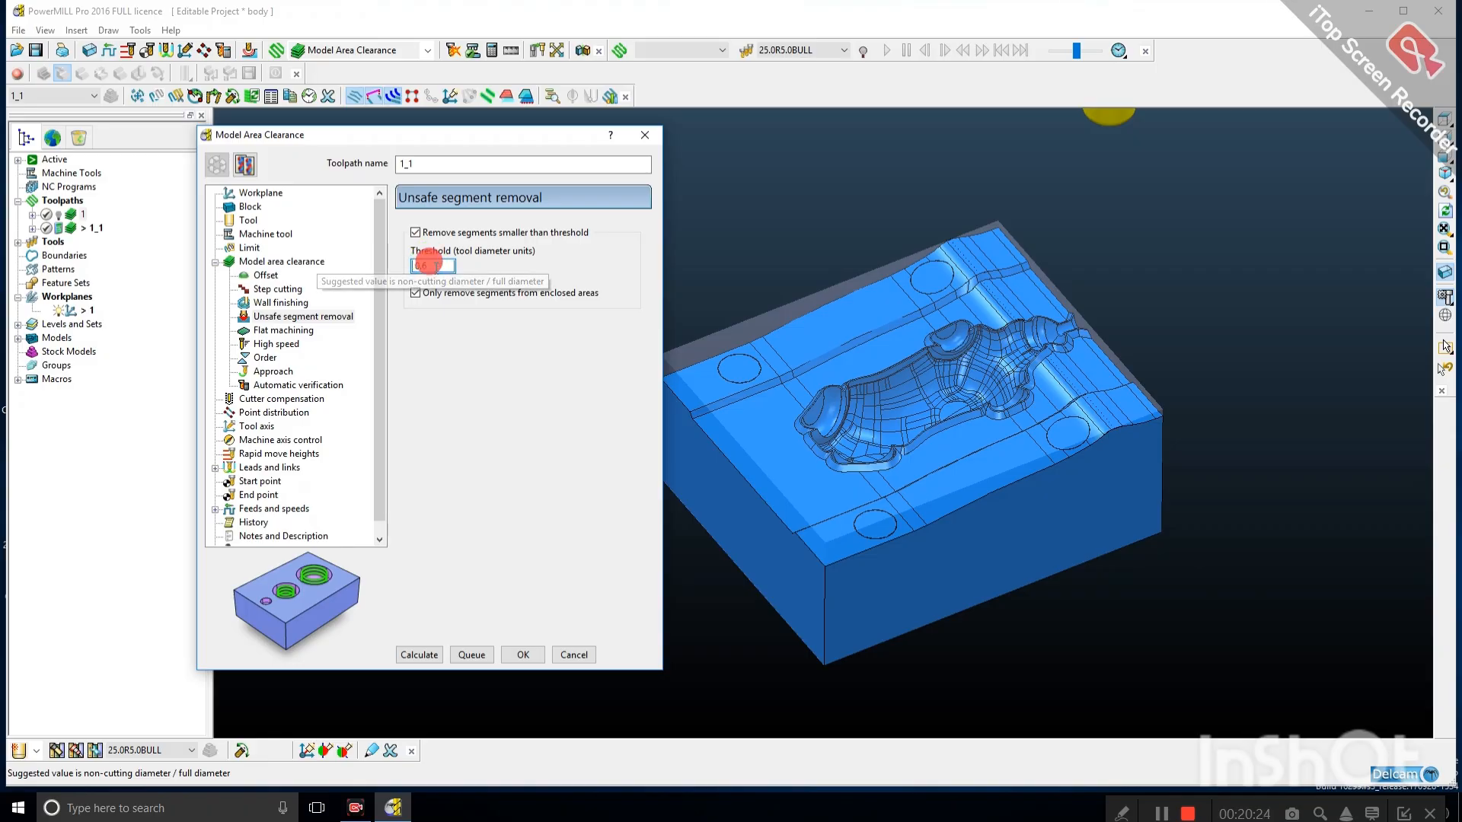
left_click(415, 294)
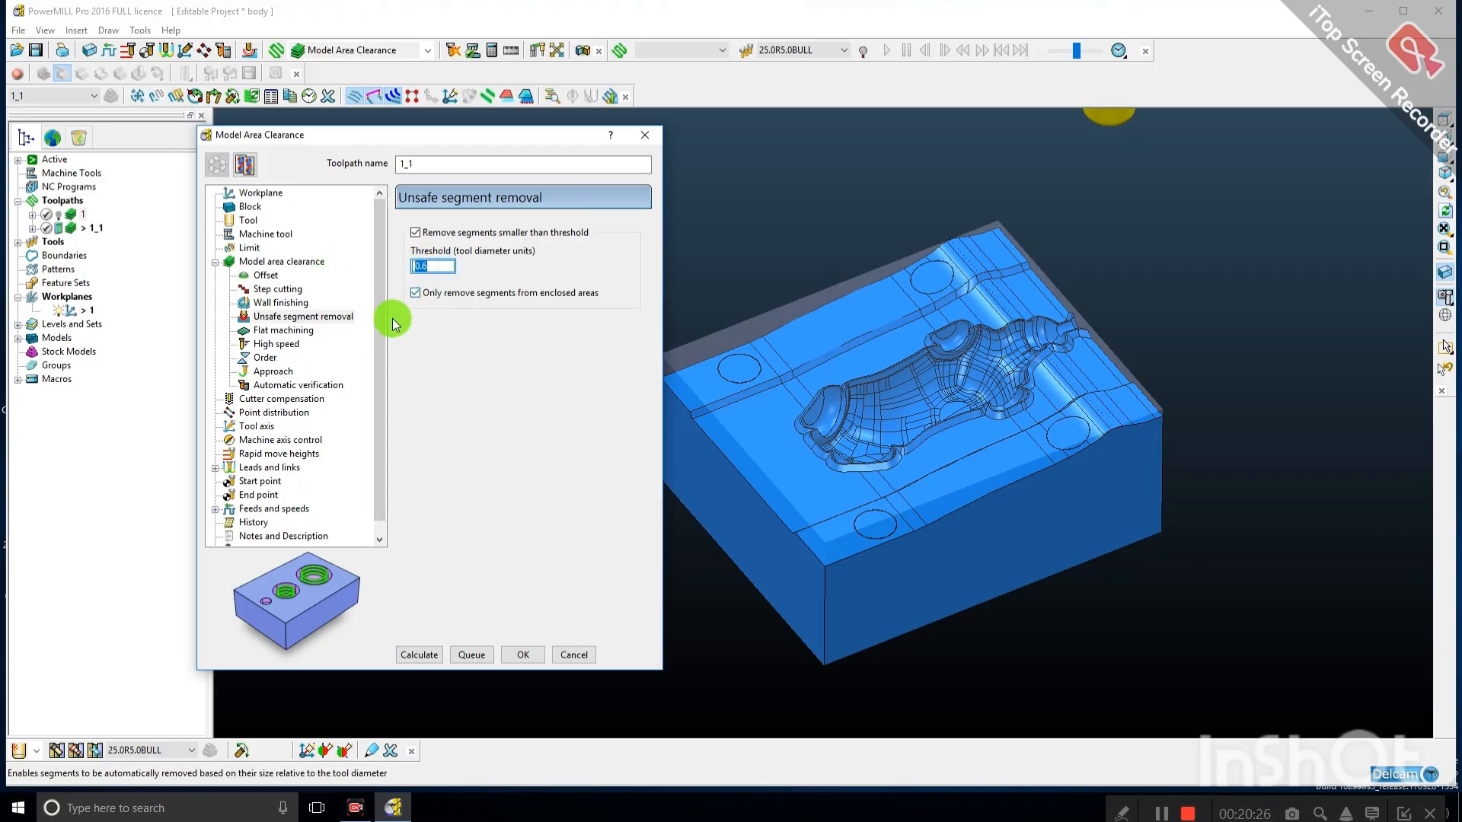
Calculate toolpath 1_1, dismiss the plunge-move warning and close the Model Area Clearance settings.
left_click(420, 655)
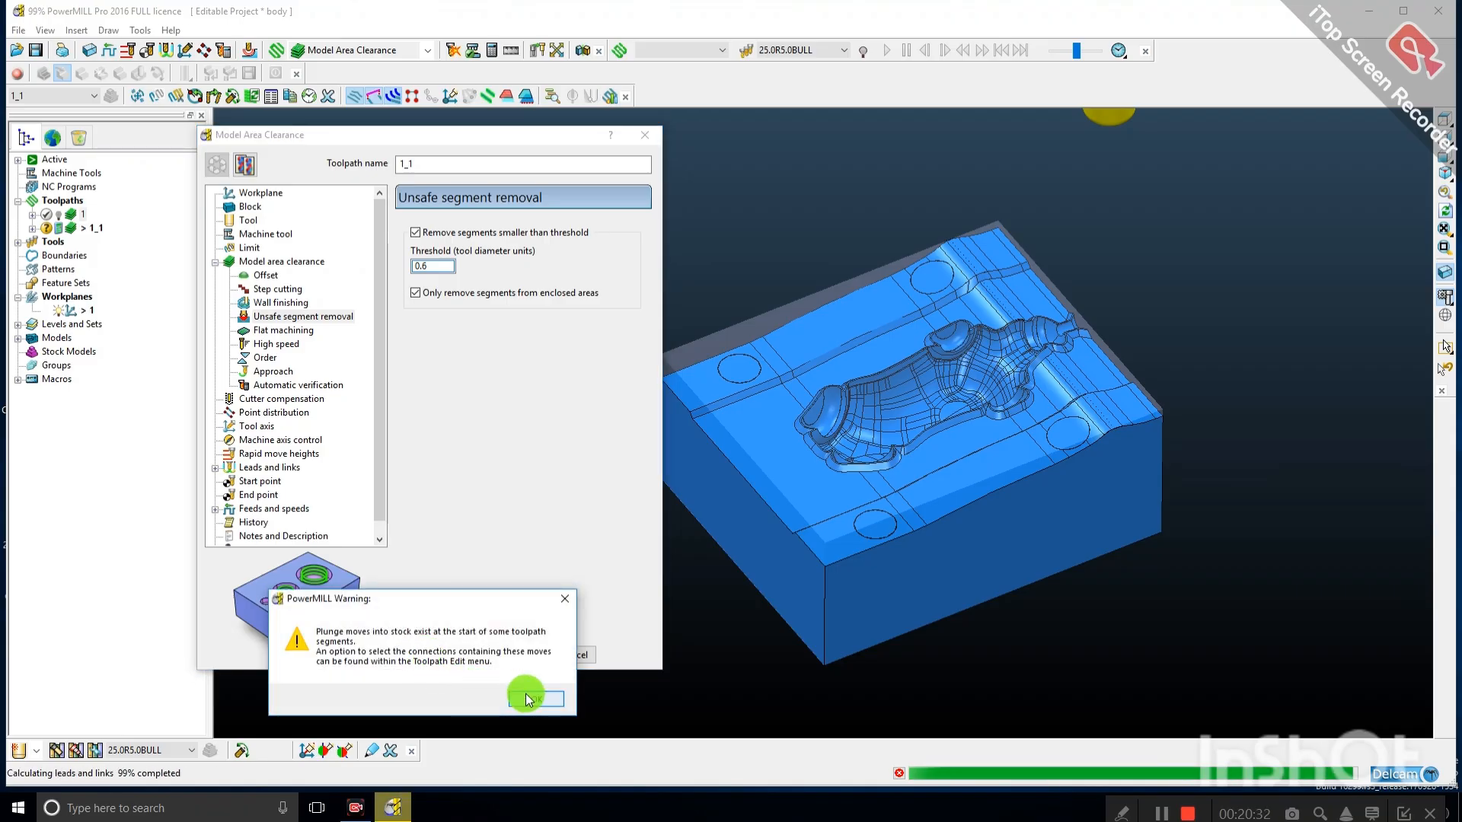
left_click(533, 695)
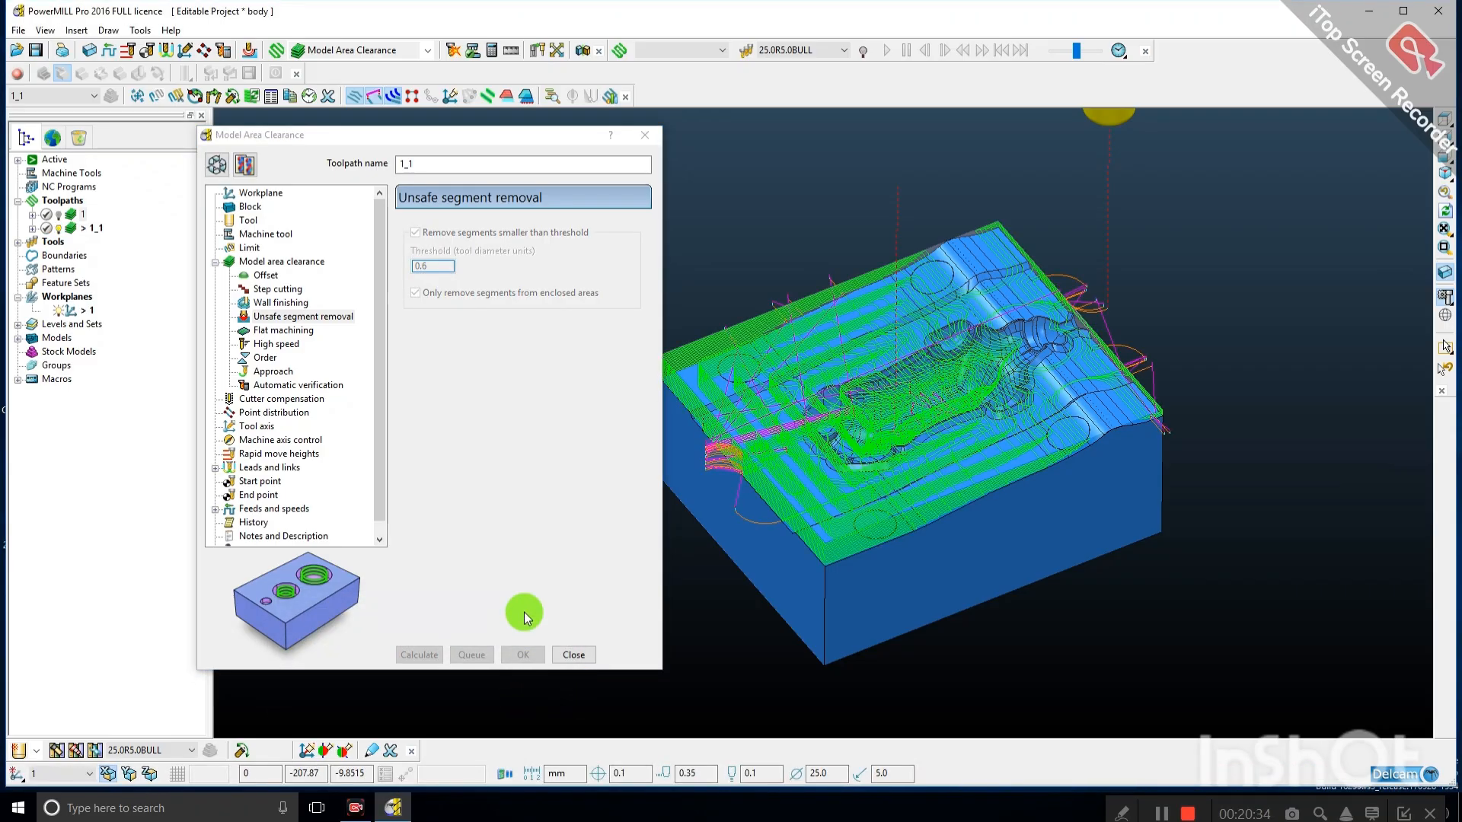
left_click(574, 654)
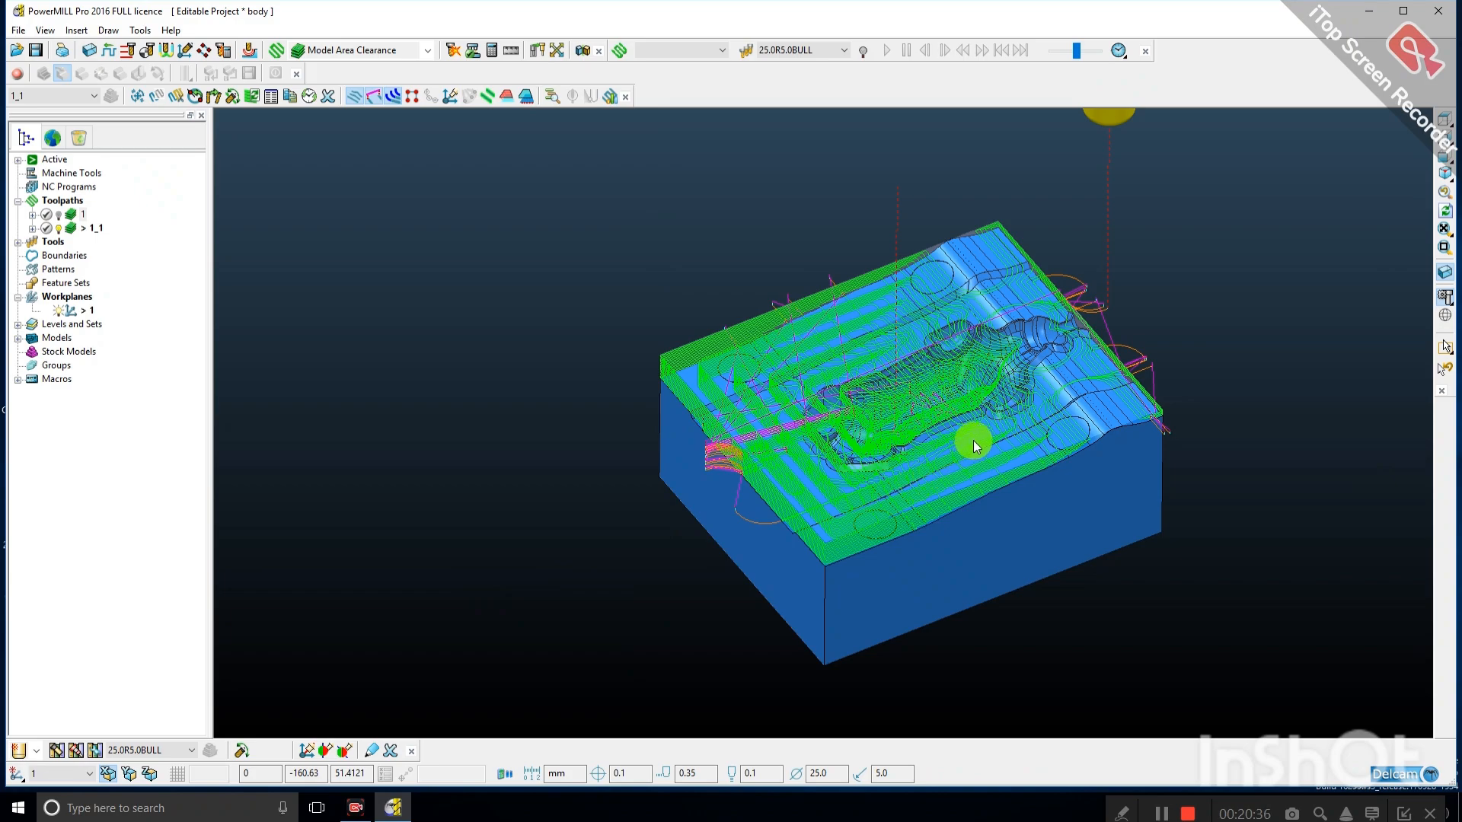
scroll(961, 380, "up", 2)
scroll(841, 368, "up", 1)
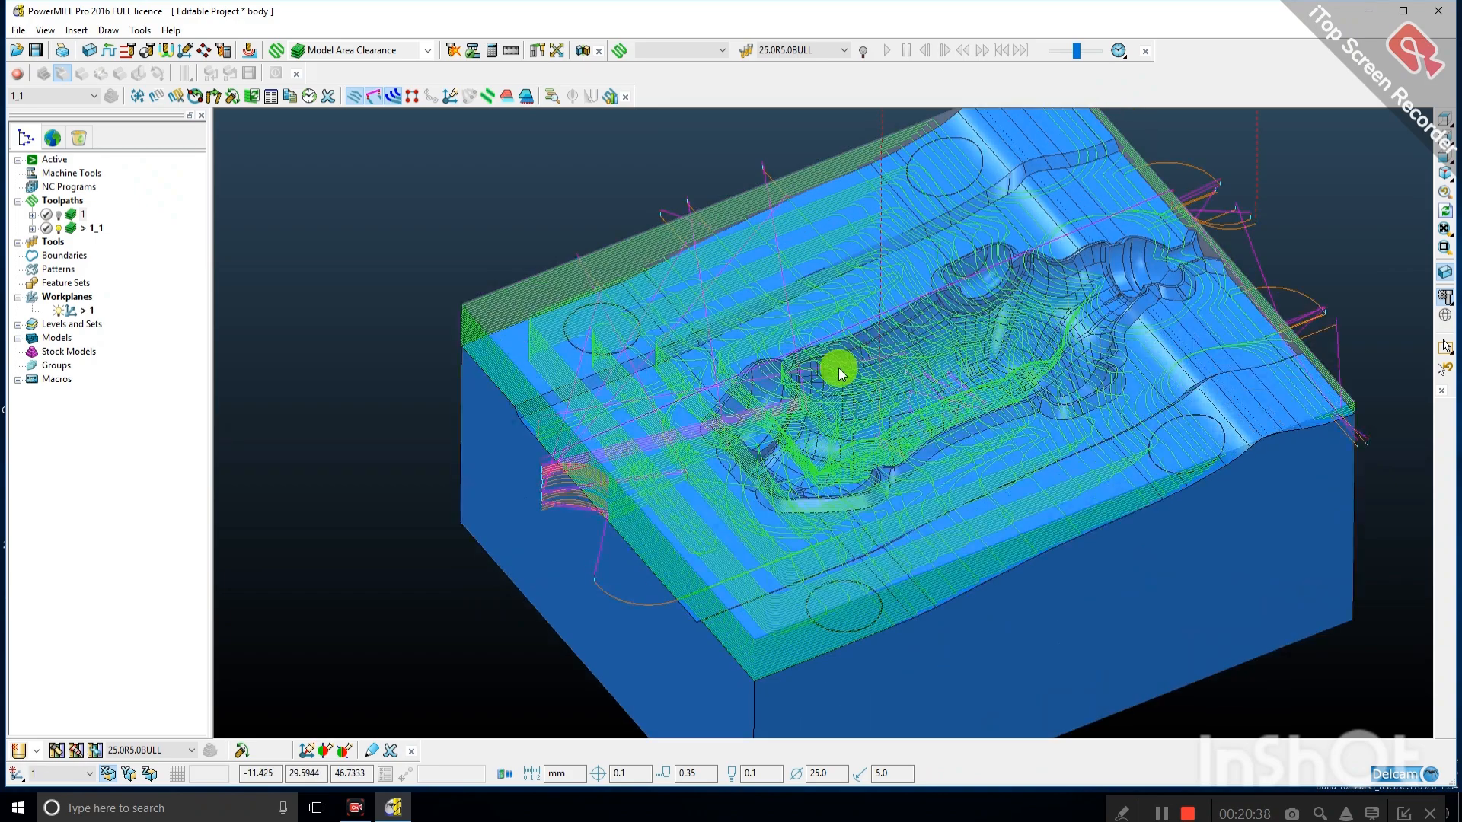
View toolpath 1_1 from the front along the Y axis with the model shading and the block hidden.
scroll(744, 418, "up", 2)
scroll(623, 412, "down", 1)
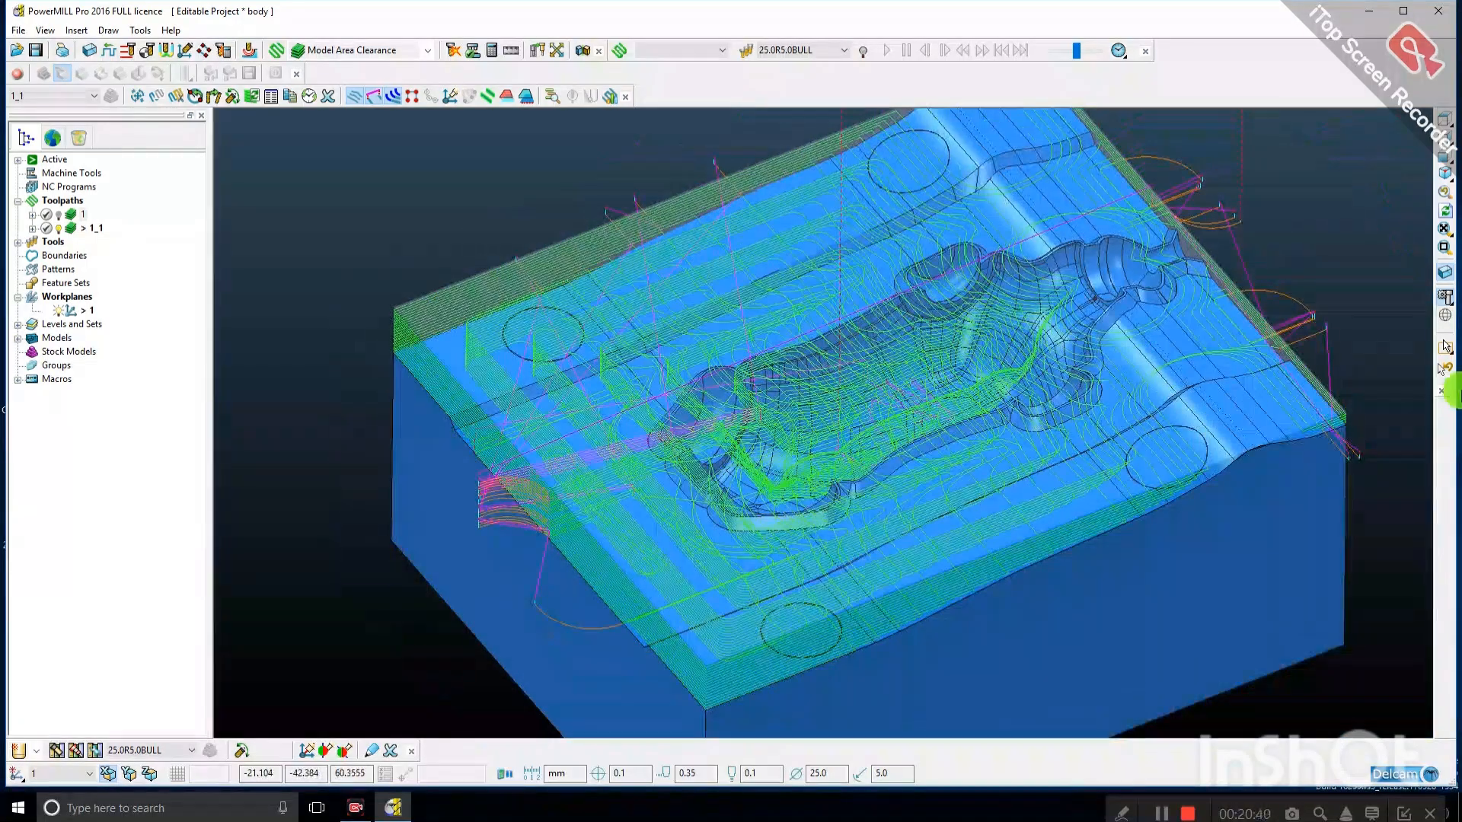
left_click(1441, 155)
left_click(1441, 295)
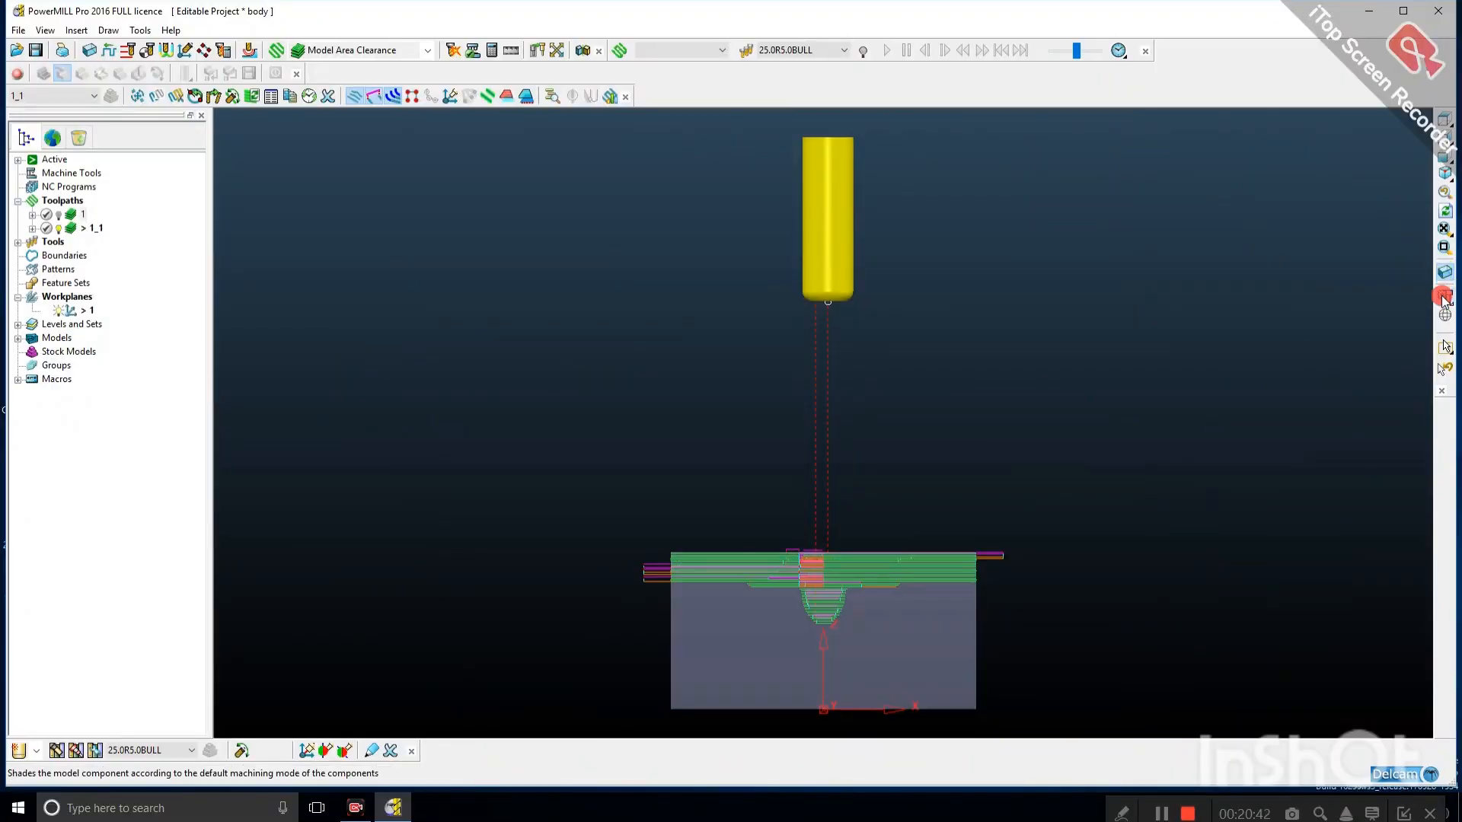
scroll(833, 139, "down", 2)
scroll(842, 440, "up", 1)
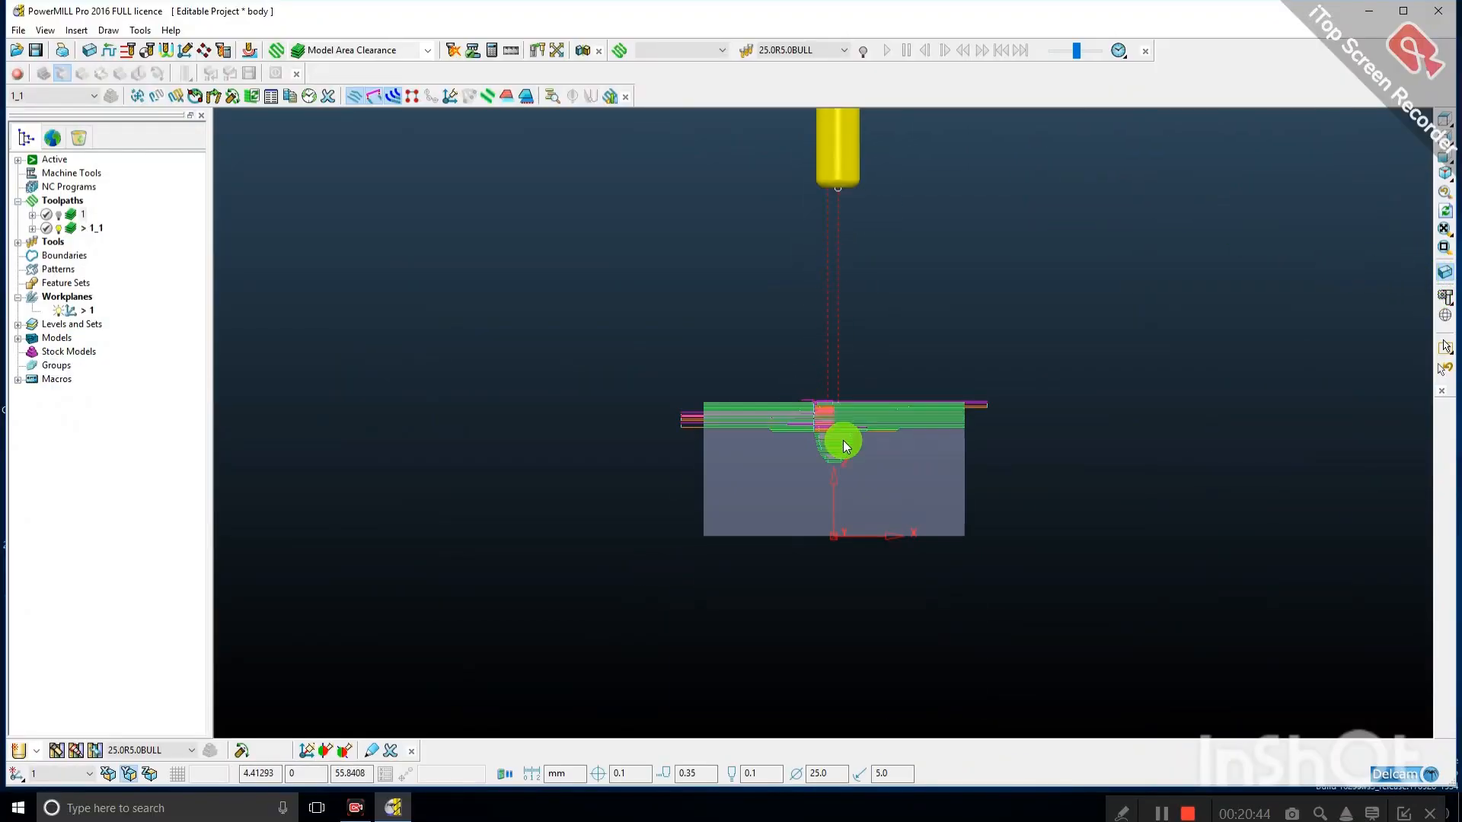
scroll(892, 438, "up", 3)
scroll(680, 332, "down", 1)
scroll(701, 371, "up", 1)
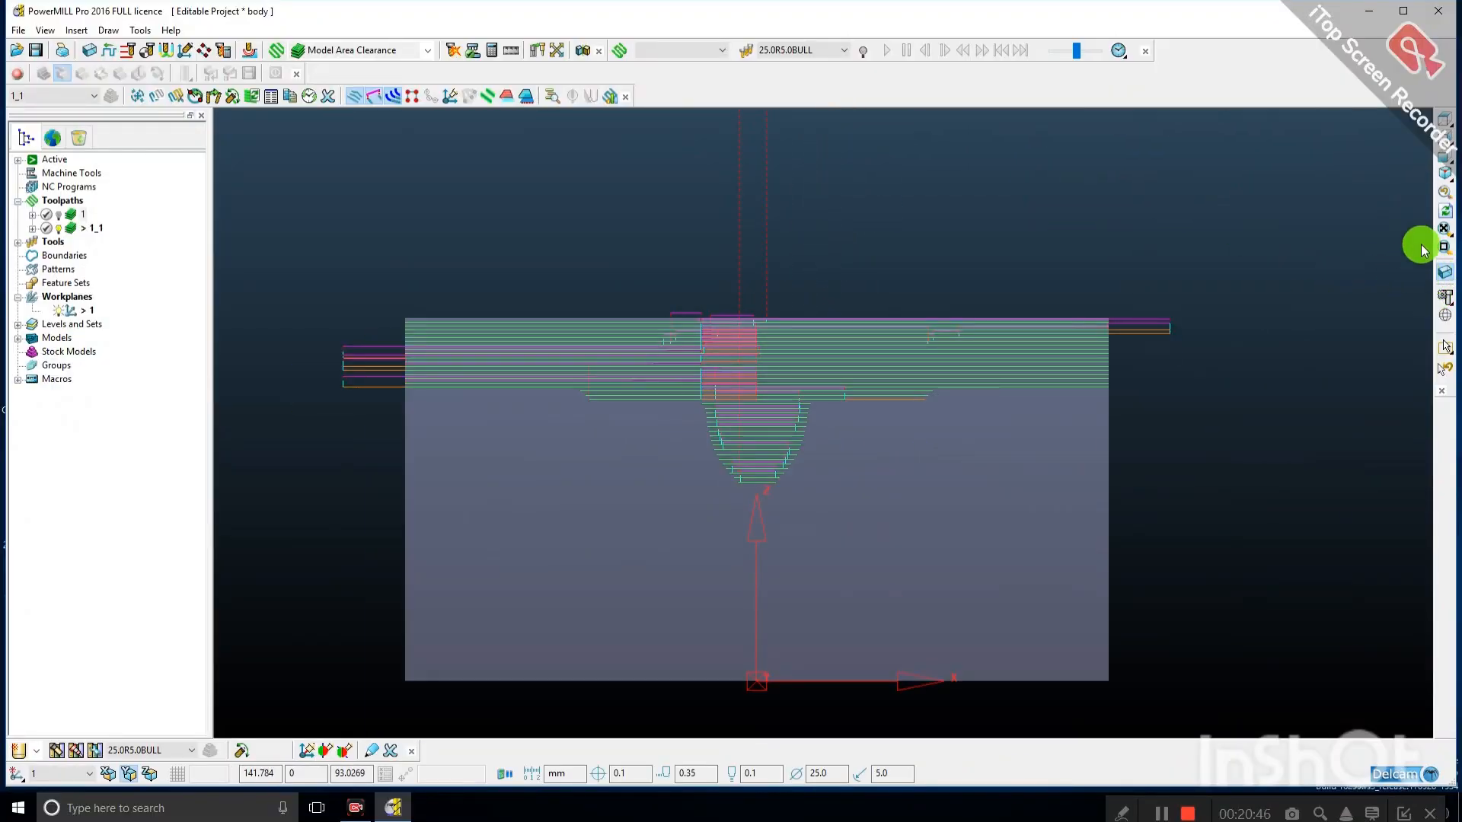
left_click(1445, 274)
Examine the lowest depth levels of toolpath 1_1 in the cavity area from the front.
scroll(722, 432, "up", 2)
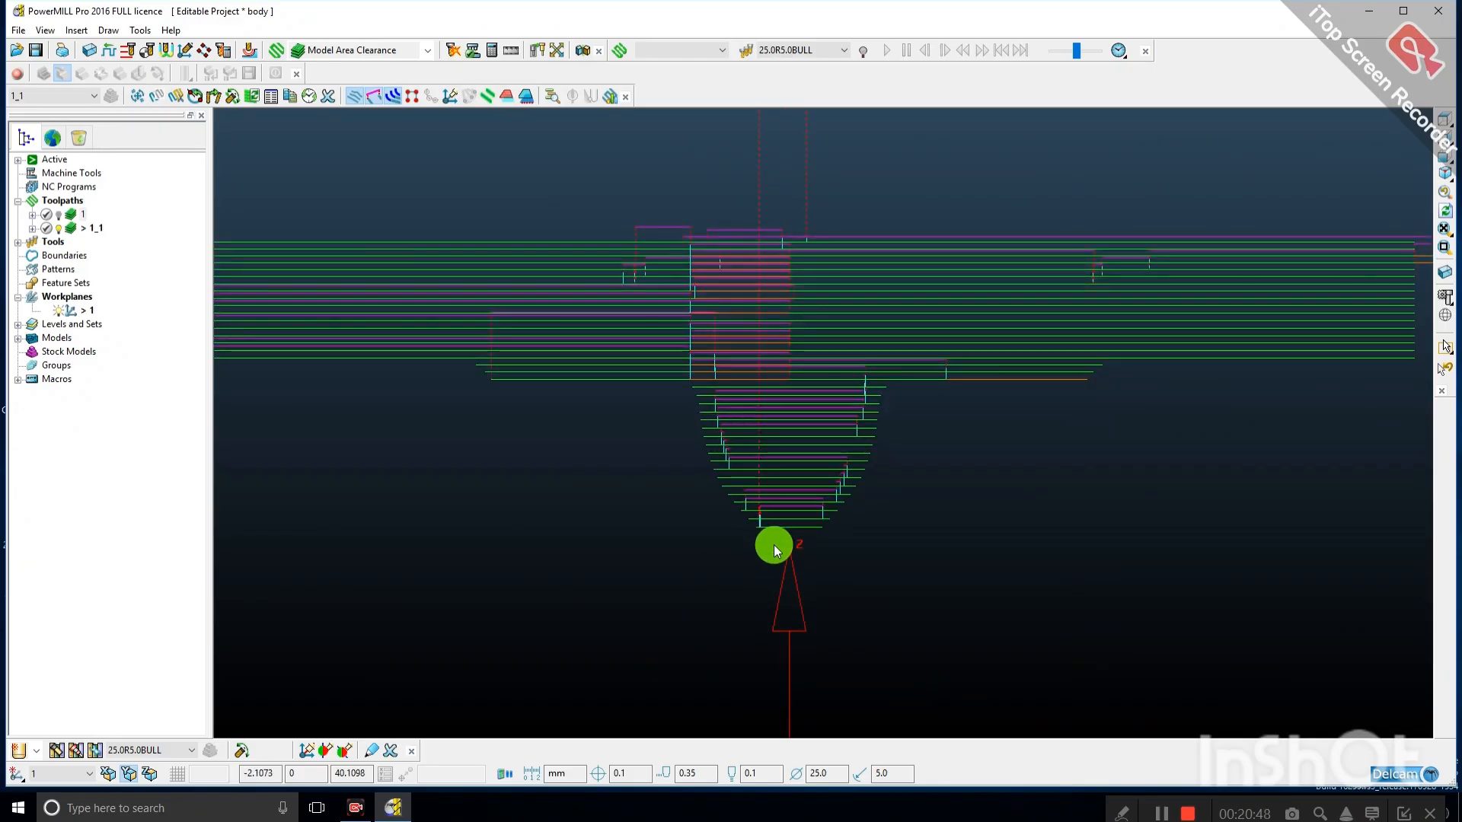
scroll(762, 495, "up", 2)
scroll(780, 544, "down", 2)
scroll(796, 532, "up", 3)
scroll(796, 532, "down", 2)
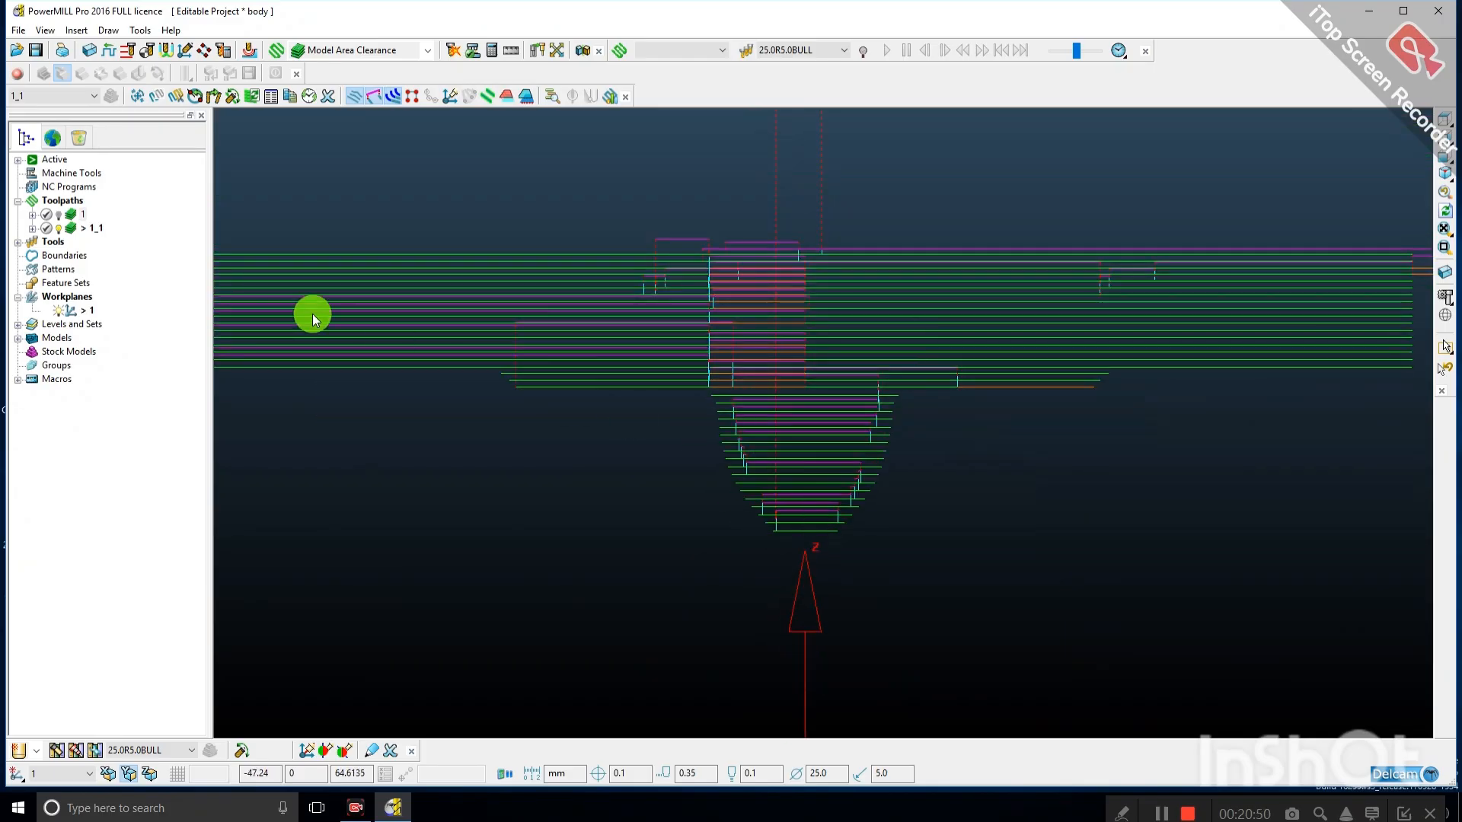
mouse_move(64, 221)
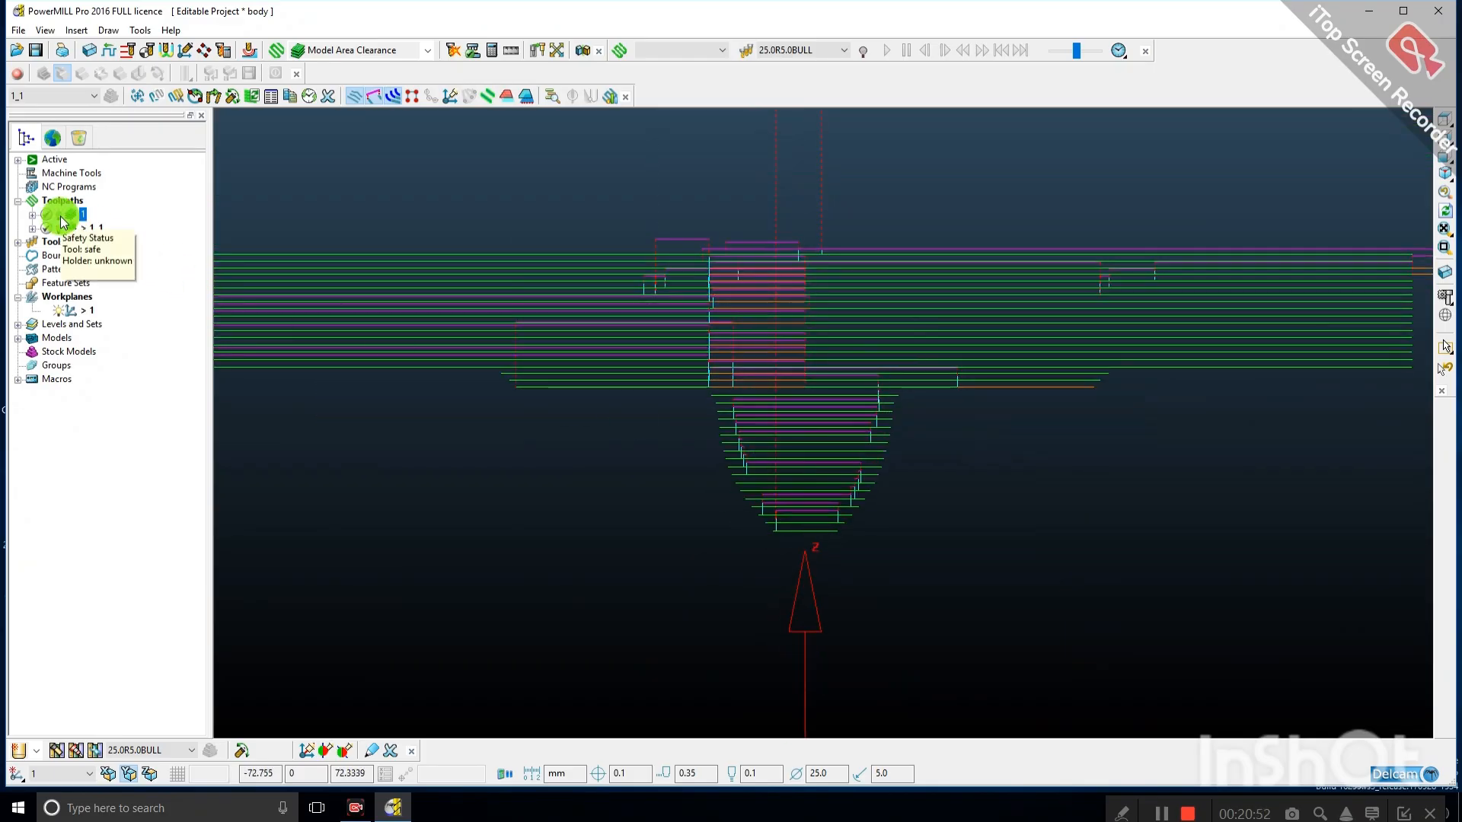
scroll(800, 532, "up", 2)
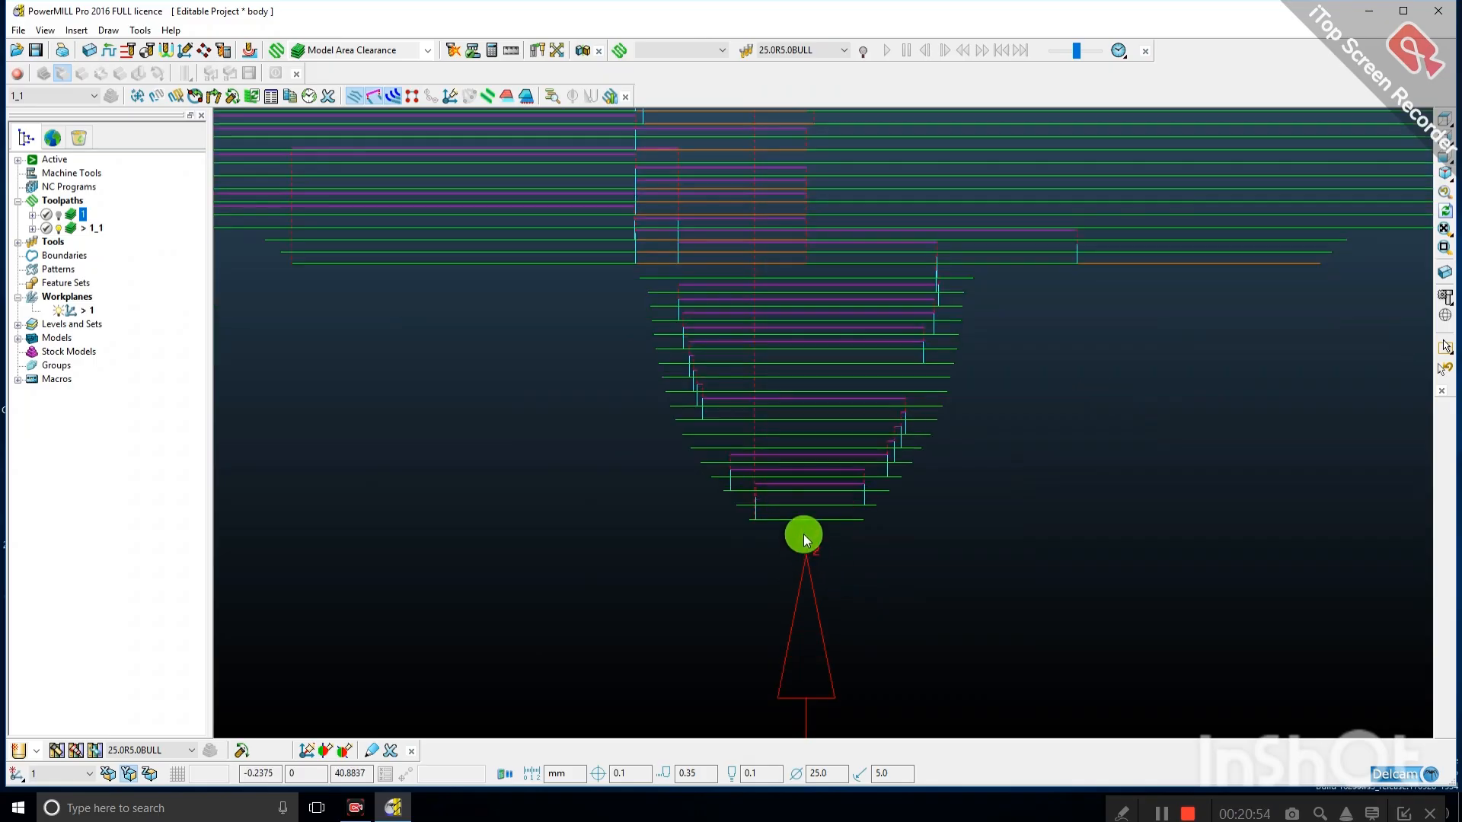
scroll(758, 423, "down", 3)
Select all segments of toolpath 1_1 in the front view to highlight them.
left_click_drag(265, 219, 1258, 531)
left_click(1148, 524)
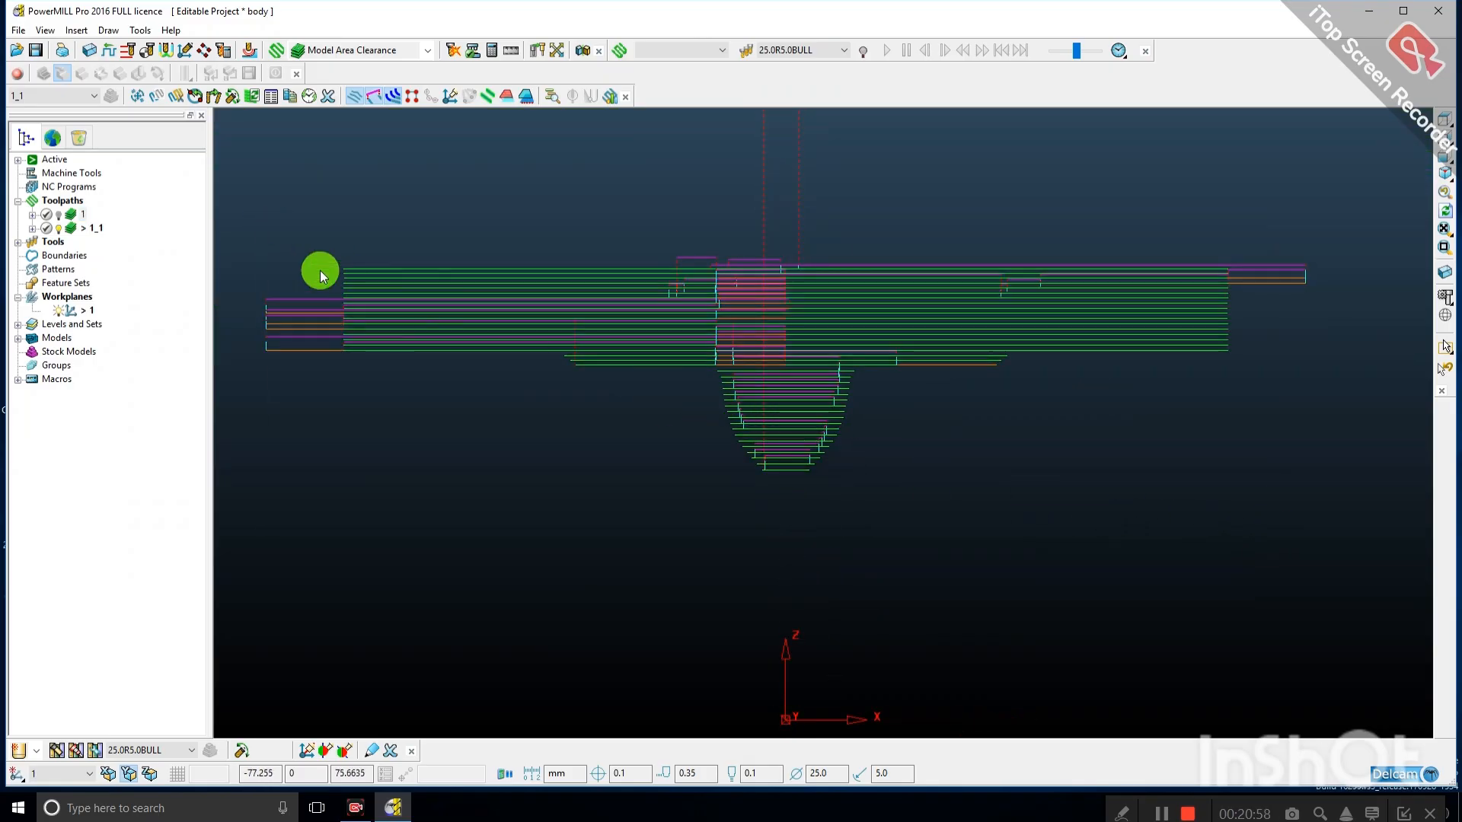
left_click_drag(378, 300, 1327, 527)
scroll(839, 441, "up", 2)
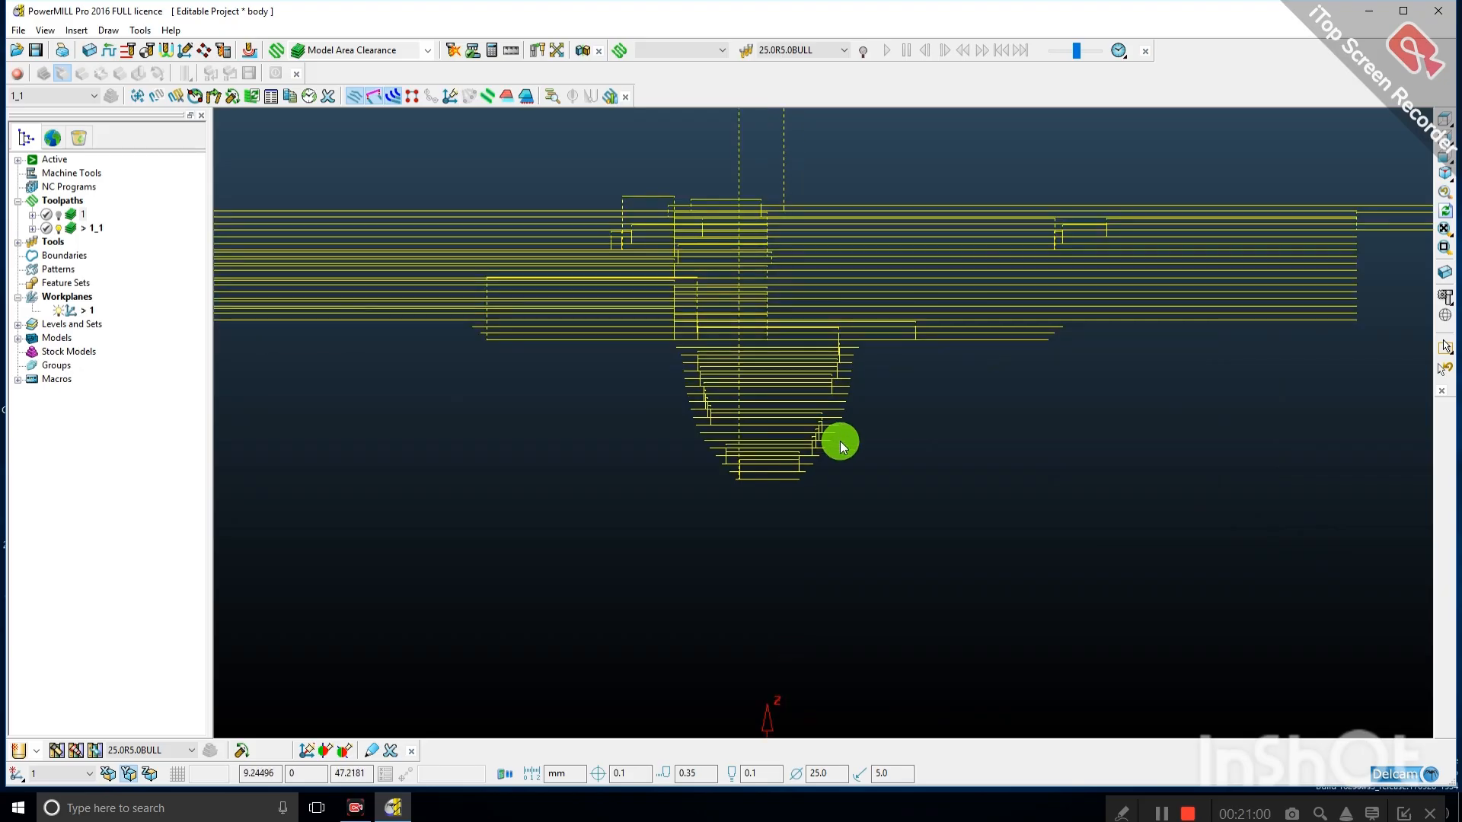
scroll(834, 457, "down", 3)
scroll(792, 469, "up", 4)
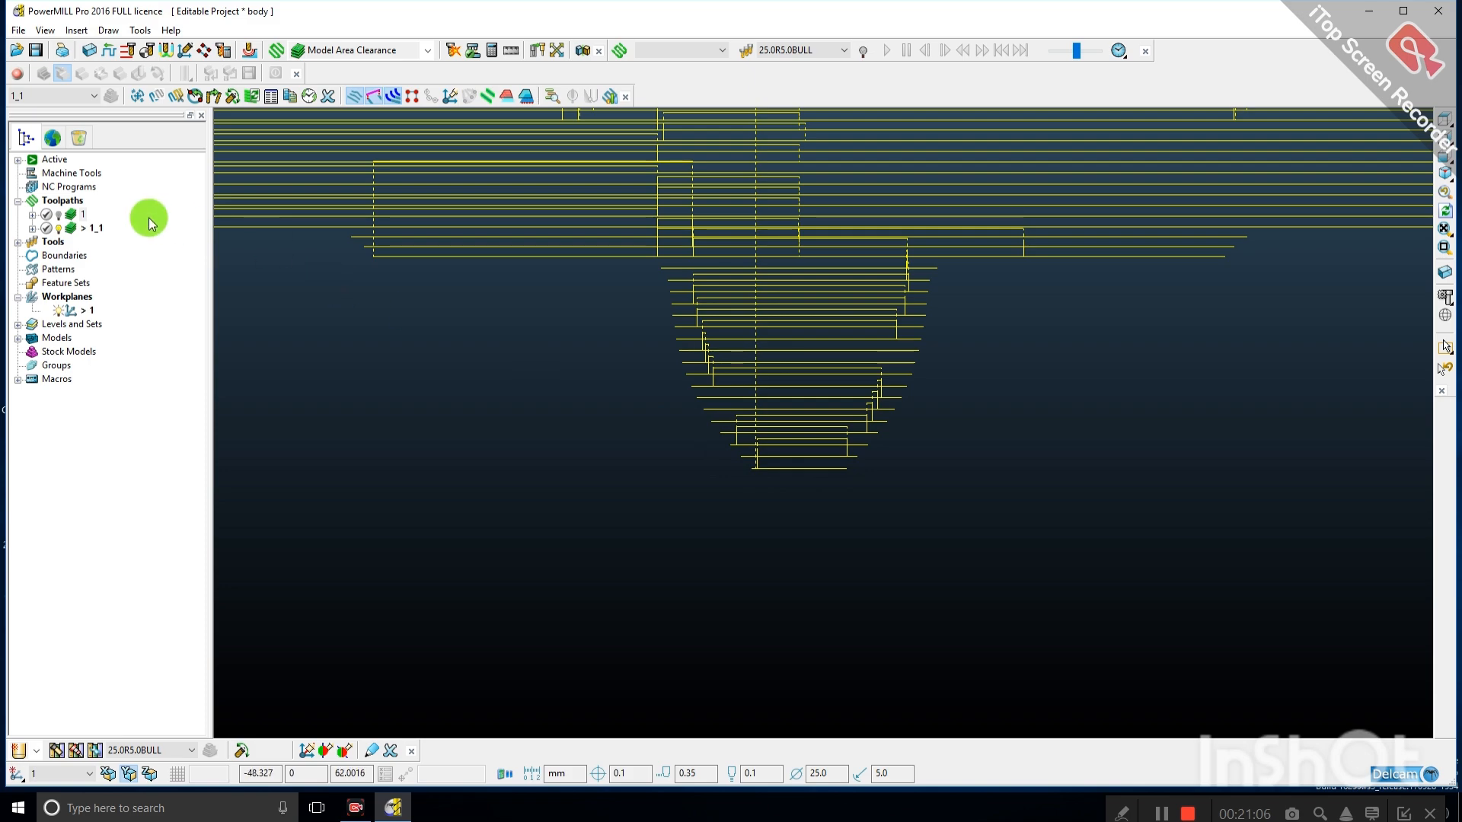
Overlay toolpath 1 on the highlighted copy to compare their lowest levels, hide toolpath 1 again and clear the selection.
left_click(60, 221)
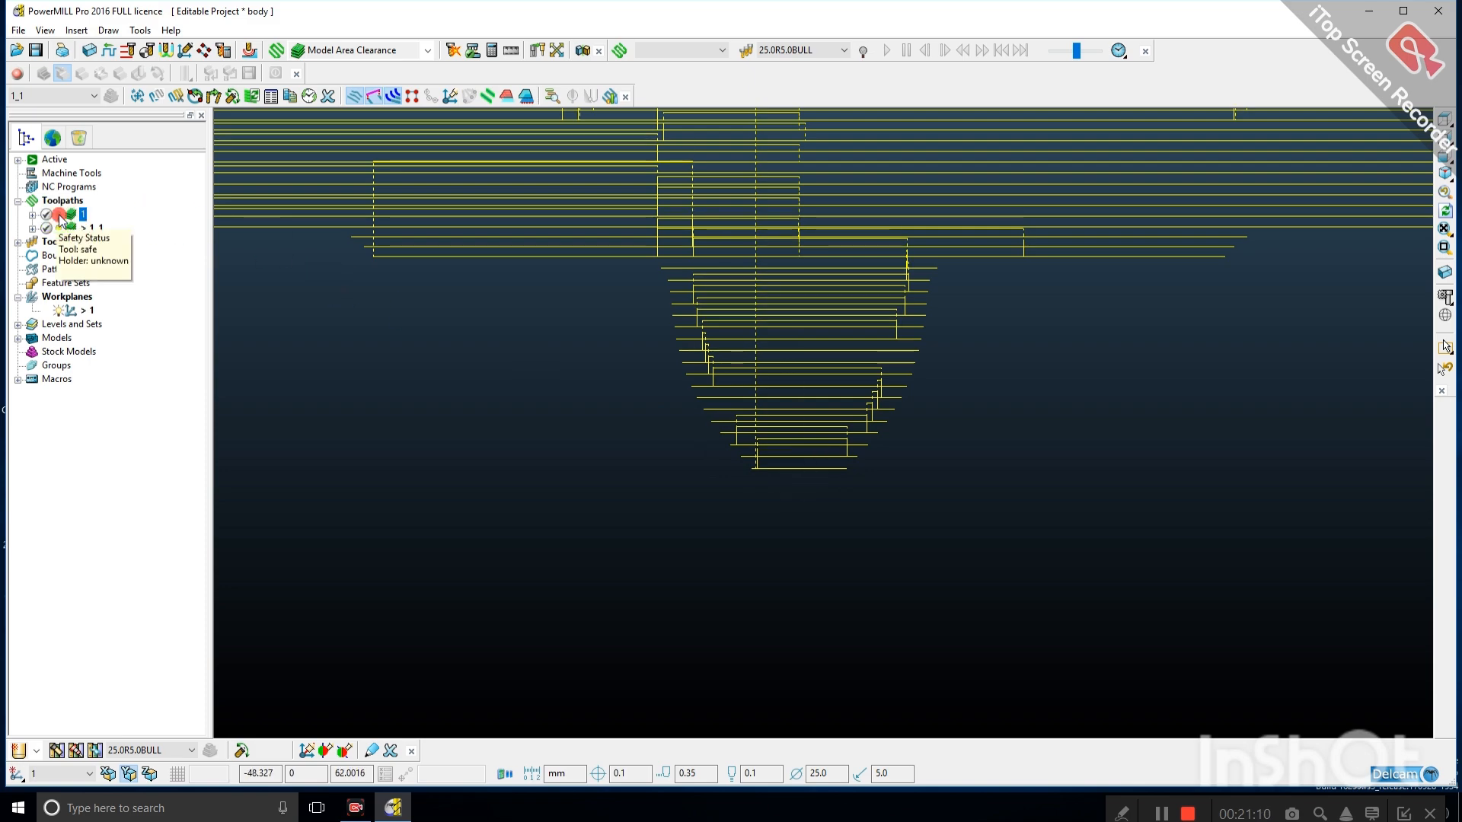
left_click(59, 216)
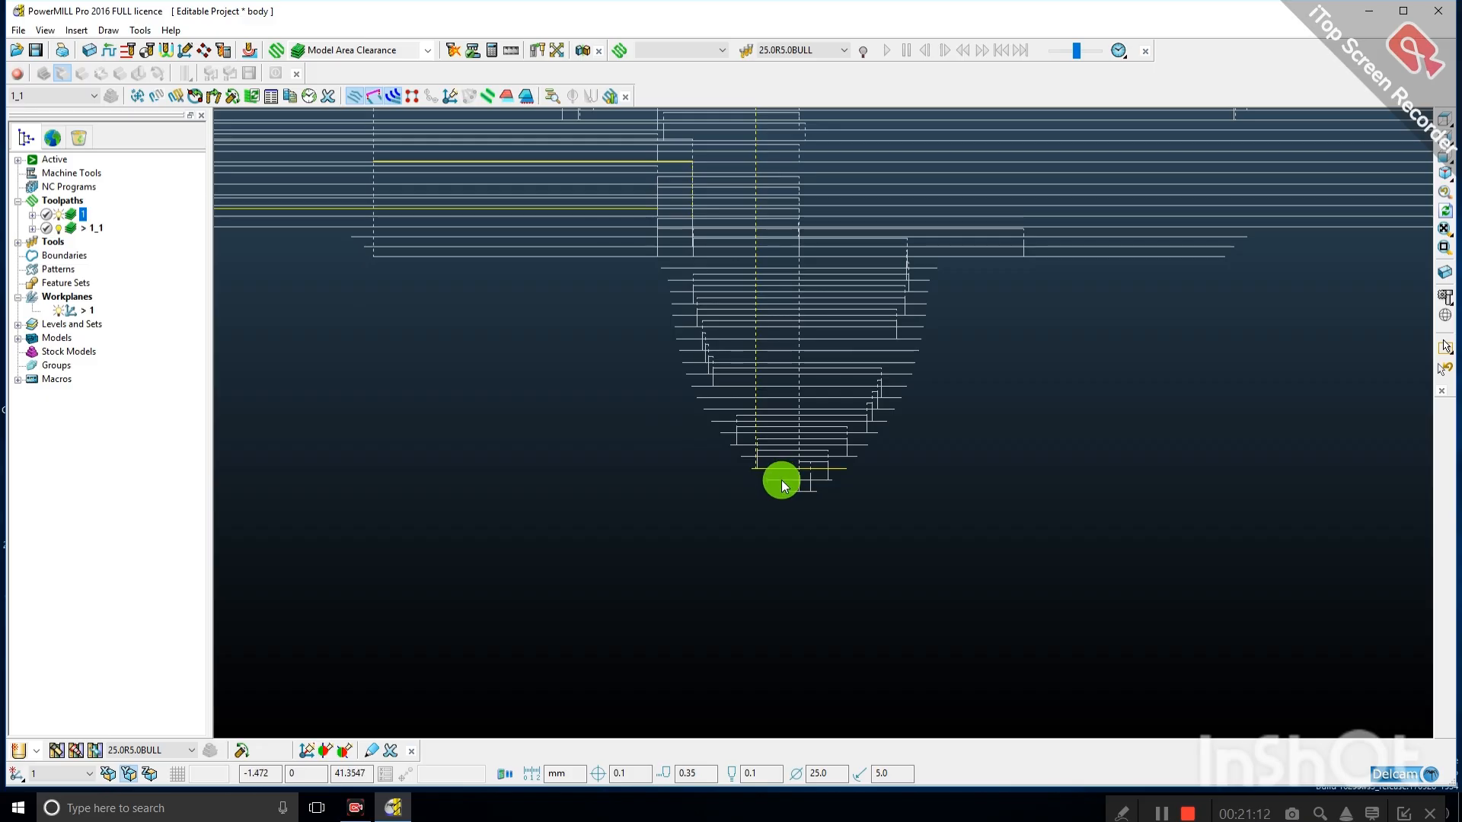
left_click(64, 220)
left_click(62, 220)
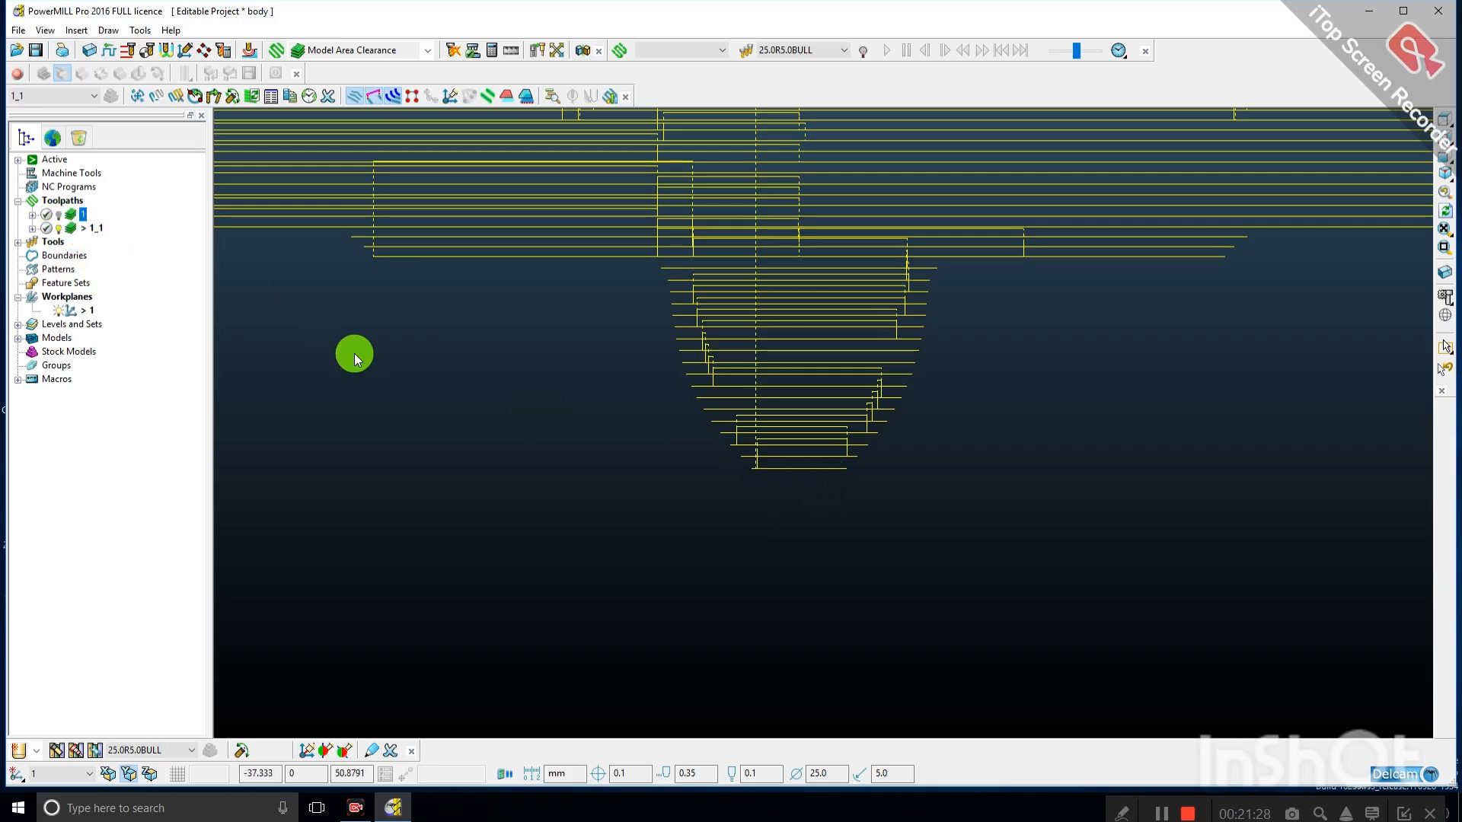
left_click(73, 229)
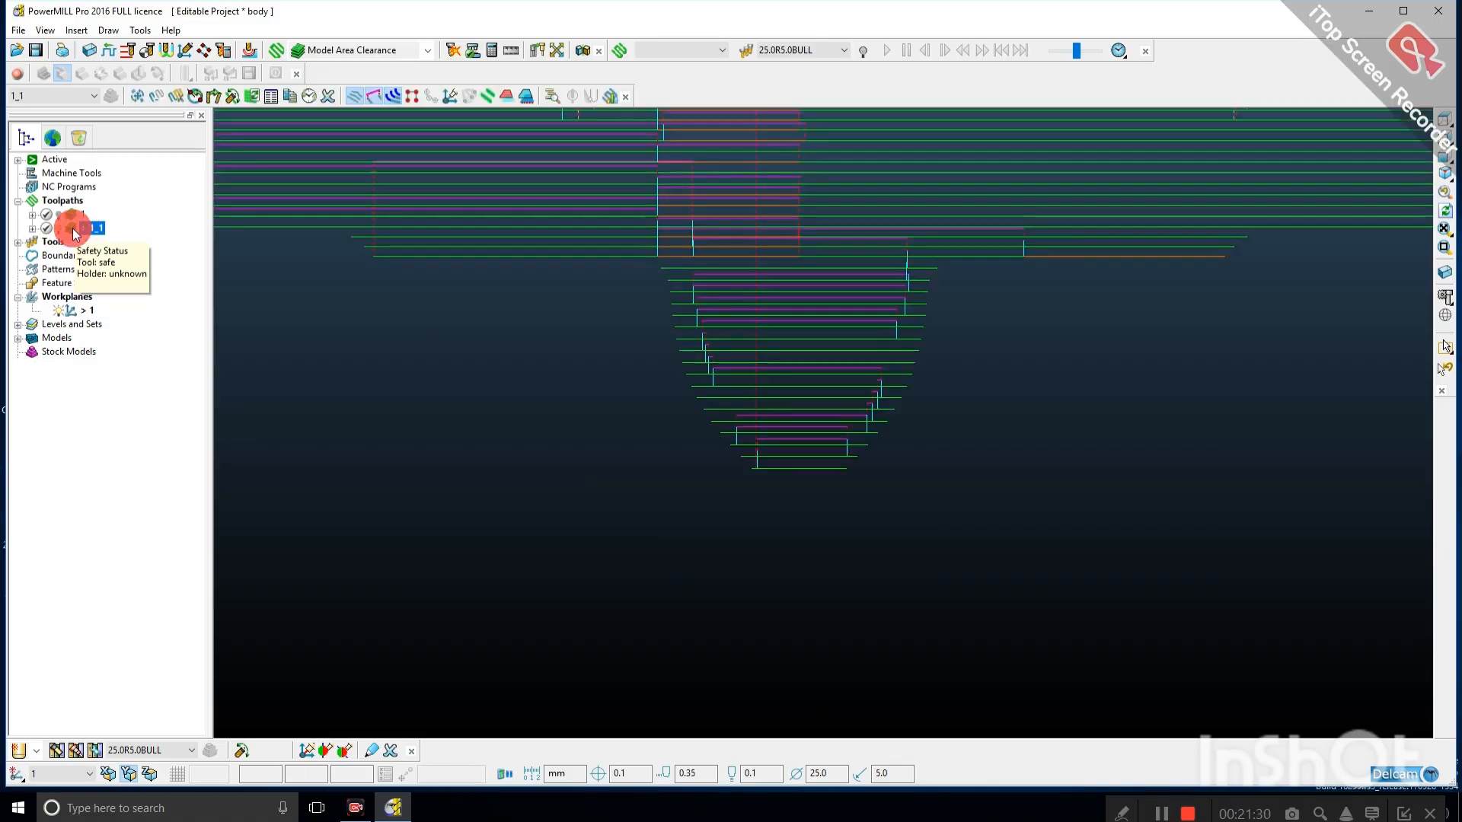
Shade the model again and view it from the top along the Z axis.
mouse_move(799, 434)
middle_mouse_down()
mouse_move(784, 434)
mouse_move(840, 454)
mouse_move(581, 510)
mouse_move(414, 512)
mouse_move(806, 597)
mouse_move(519, 609)
mouse_move(848, 489)
mouse_move(848, 424)
mouse_move(730, 399)
mouse_move(742, 382)
mouse_move(780, 422)
mouse_move(929, 400)
mouse_move(807, 262)
mouse_move(786, 284)
mouse_move(874, 375)
mouse_move(718, 463)
mouse_move(1298, 411)
middle_mouse_up()
left_click(1444, 297)
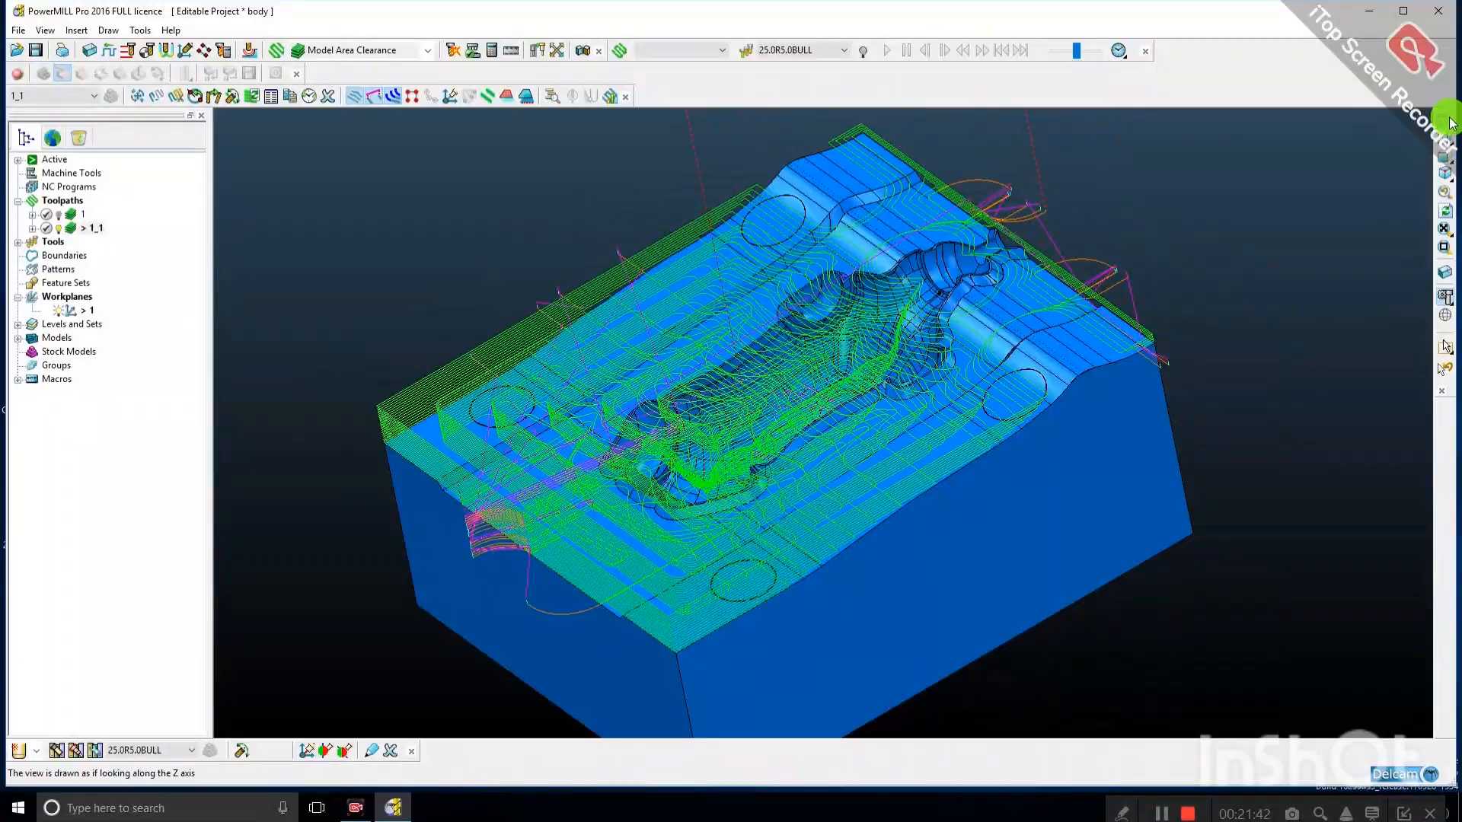
left_click(1449, 121)
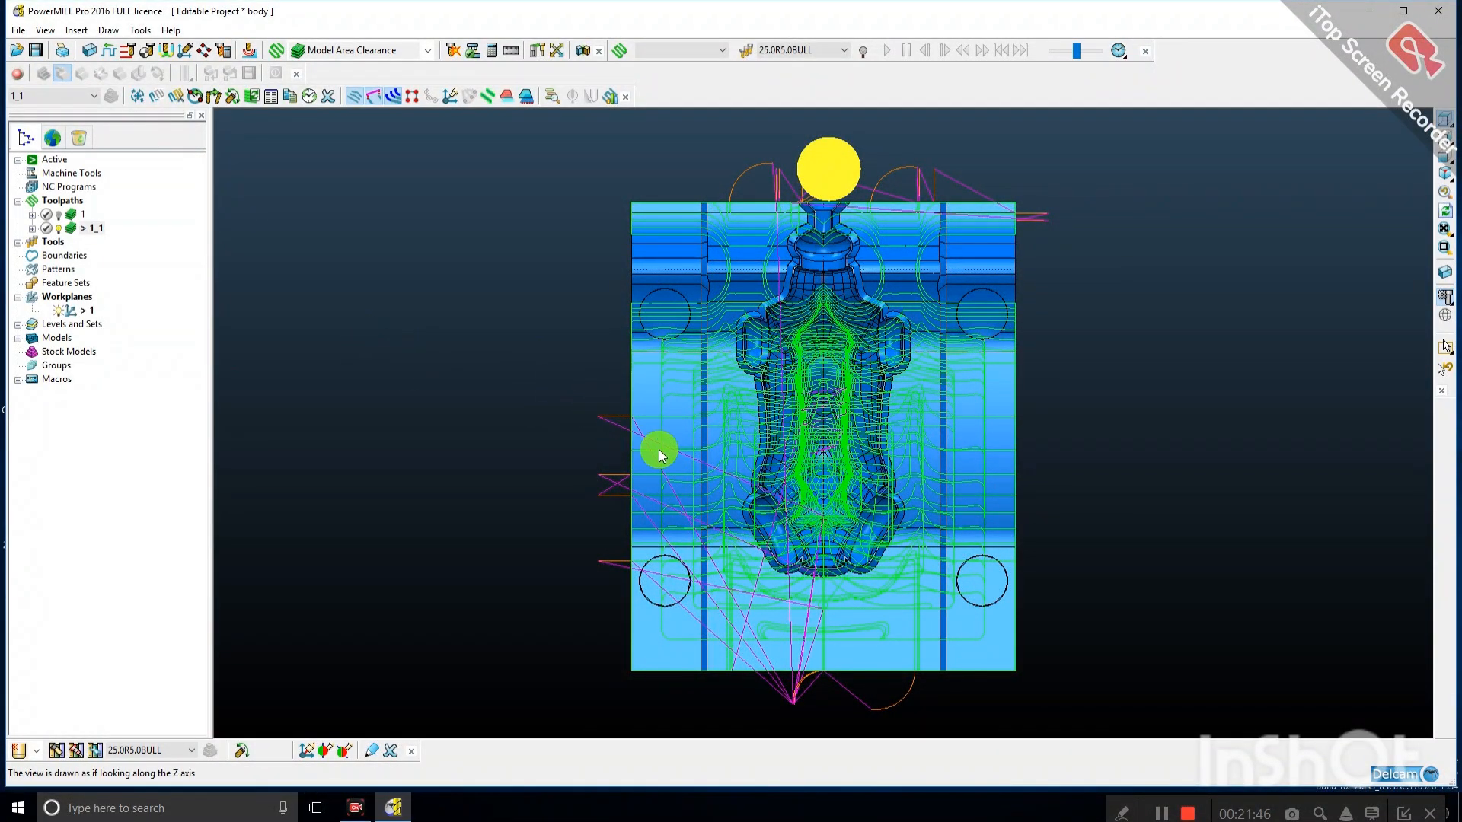
scroll(533, 354, "down", 1)
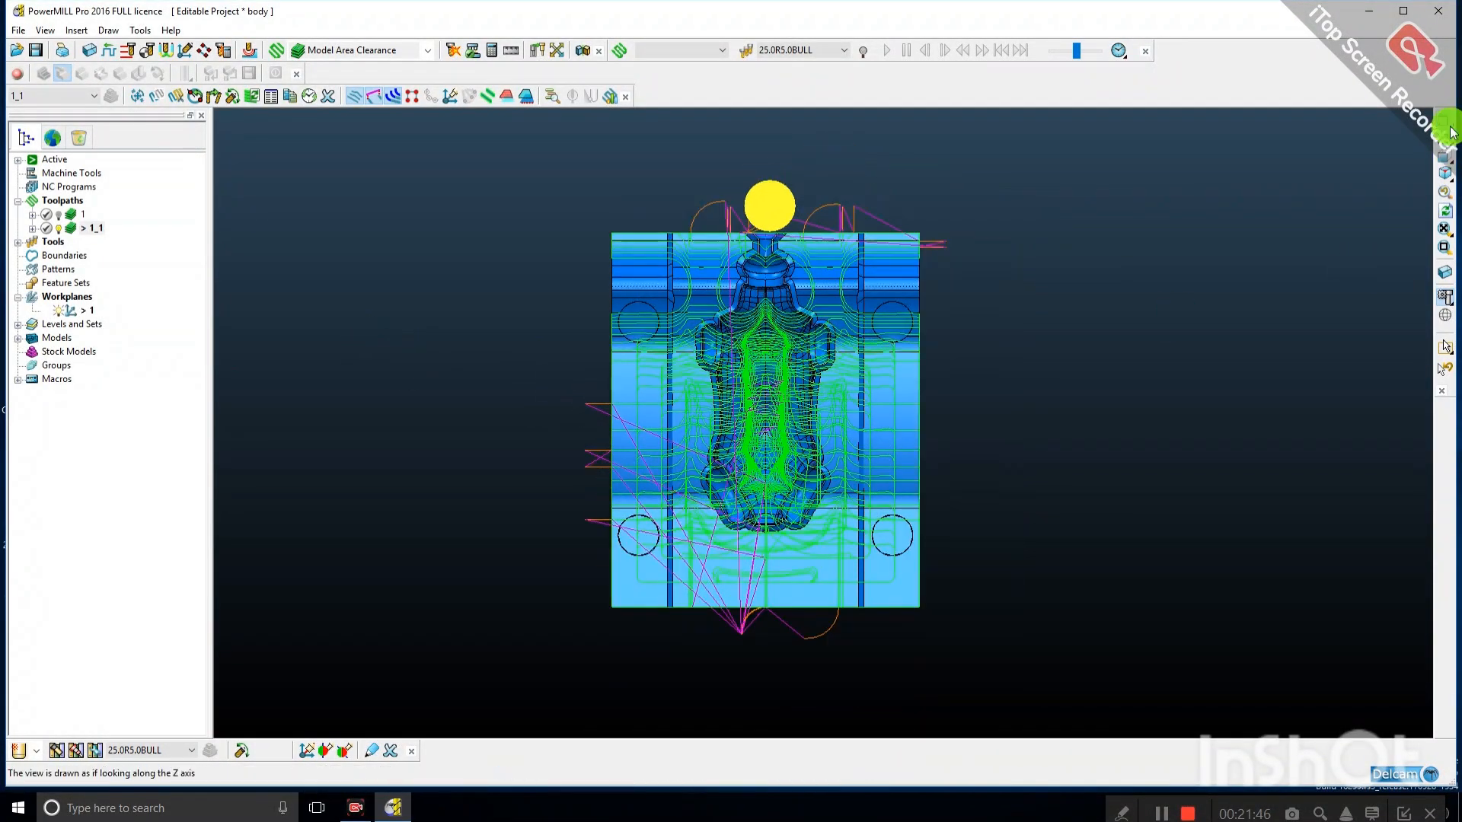
Section the model dynamically along the X axis with the front plane at distance 0.
left_click(58, 34)
mouse_move(90, 284)
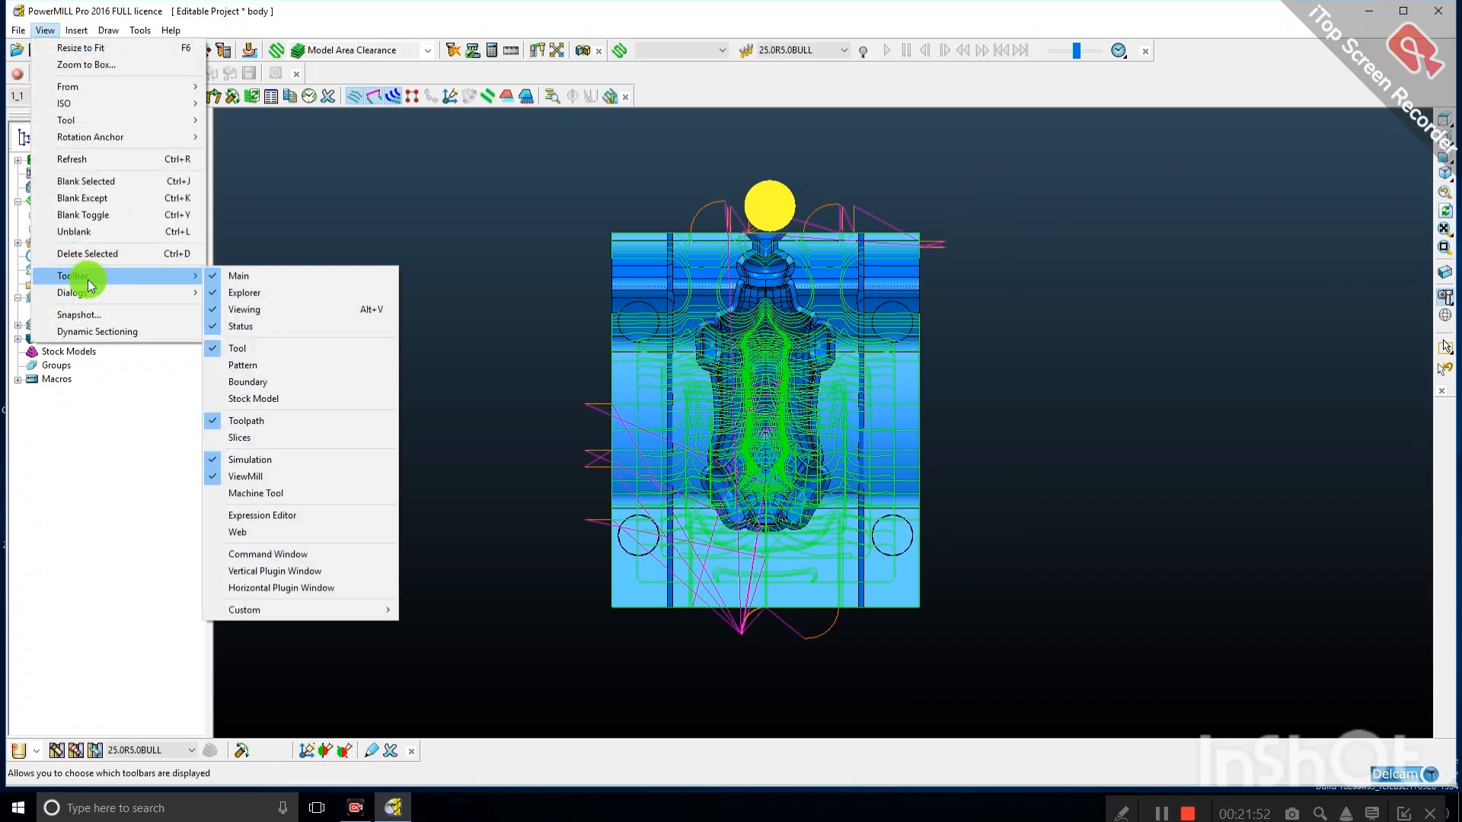
left_click(80, 338)
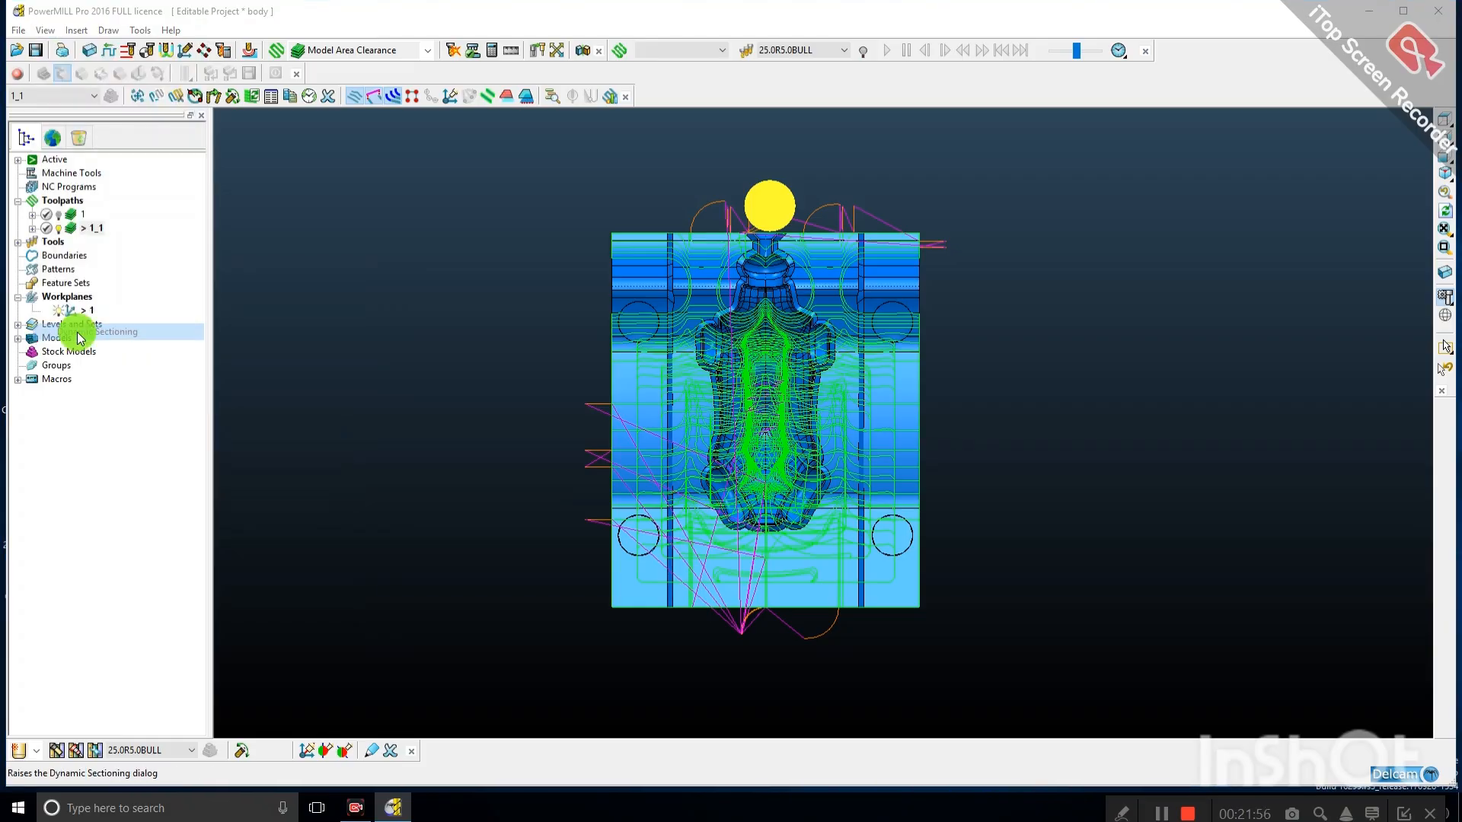
left_click(397, 214)
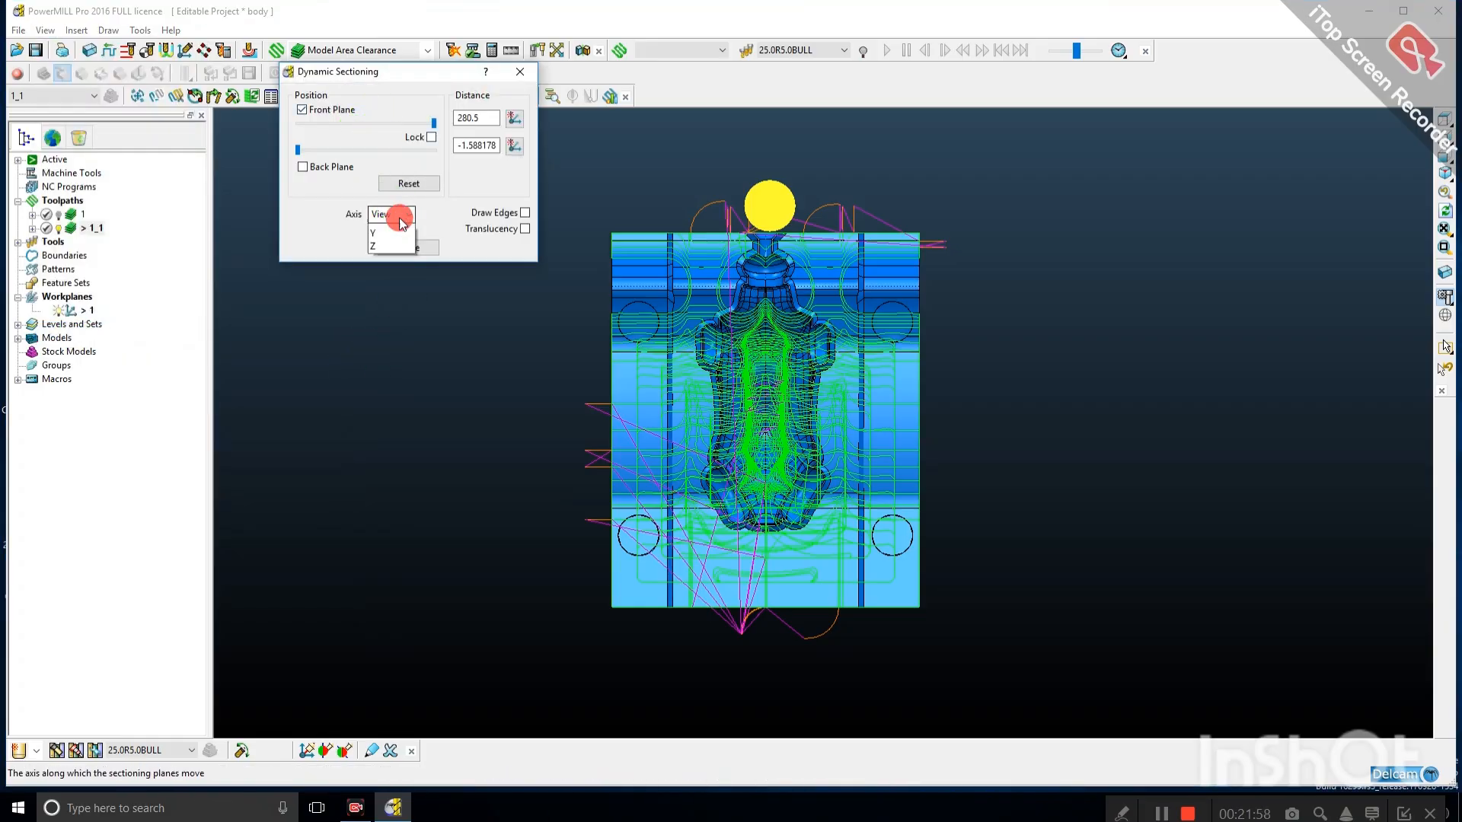
left_click(378, 236)
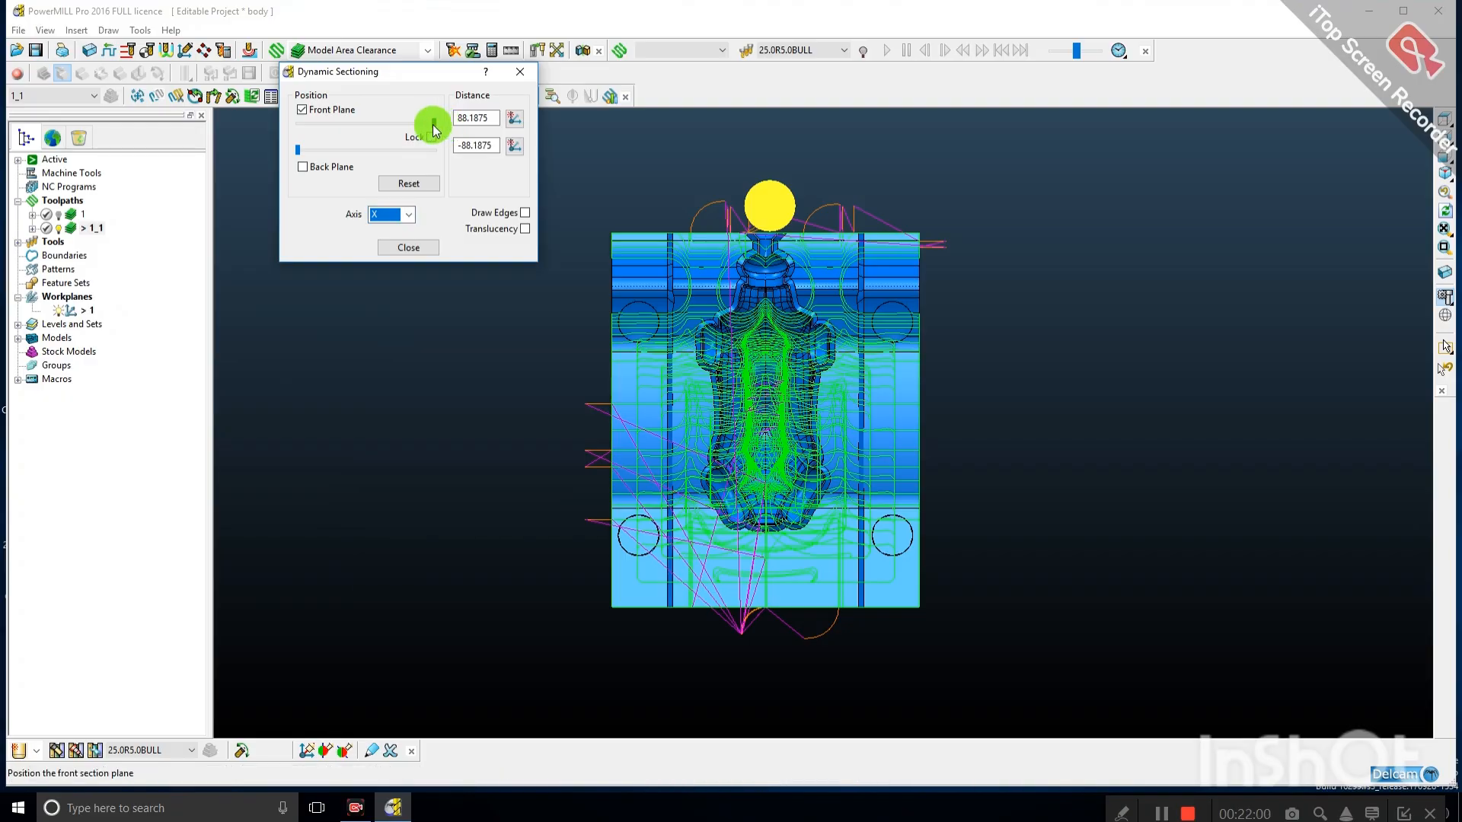
left_click_drag(495, 117, 369, 124)
key("Insert")
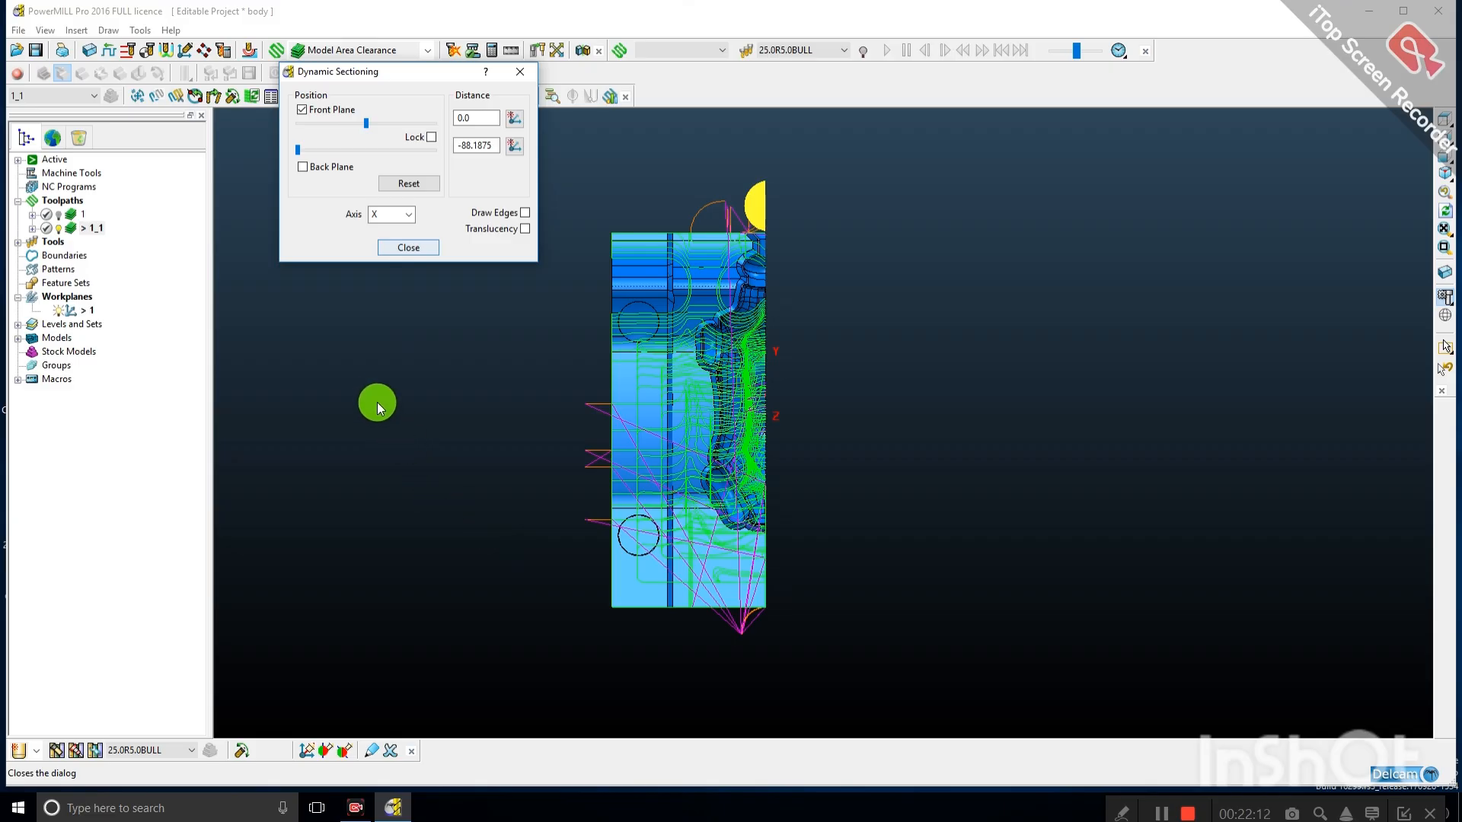
View the sectioned cavity along the X axis and check its deepest area against the tool with the tool-shaped cursor.
middle_click_drag(385, 364, 646, 363)
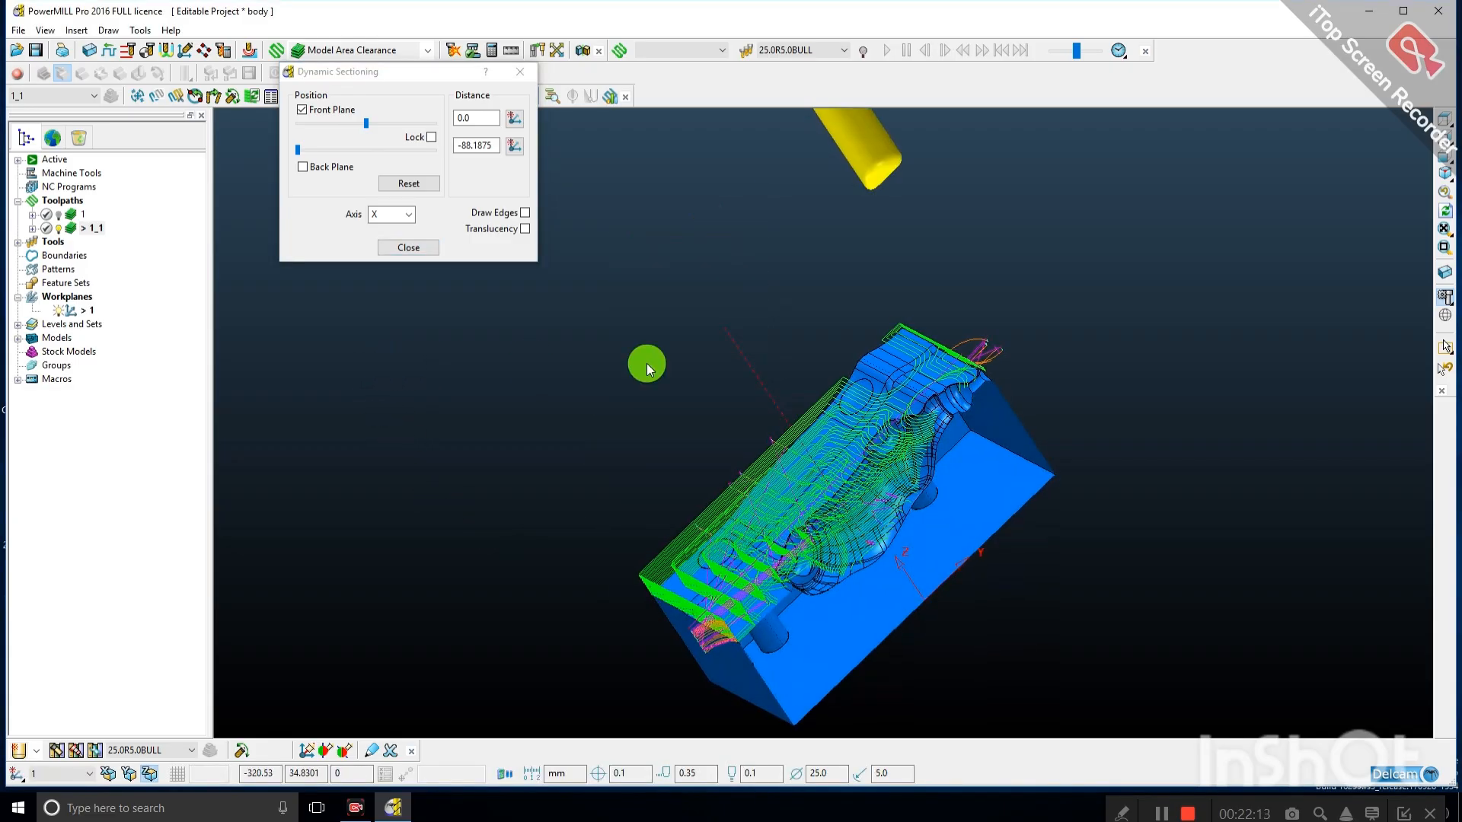
left_click(1431, 169)
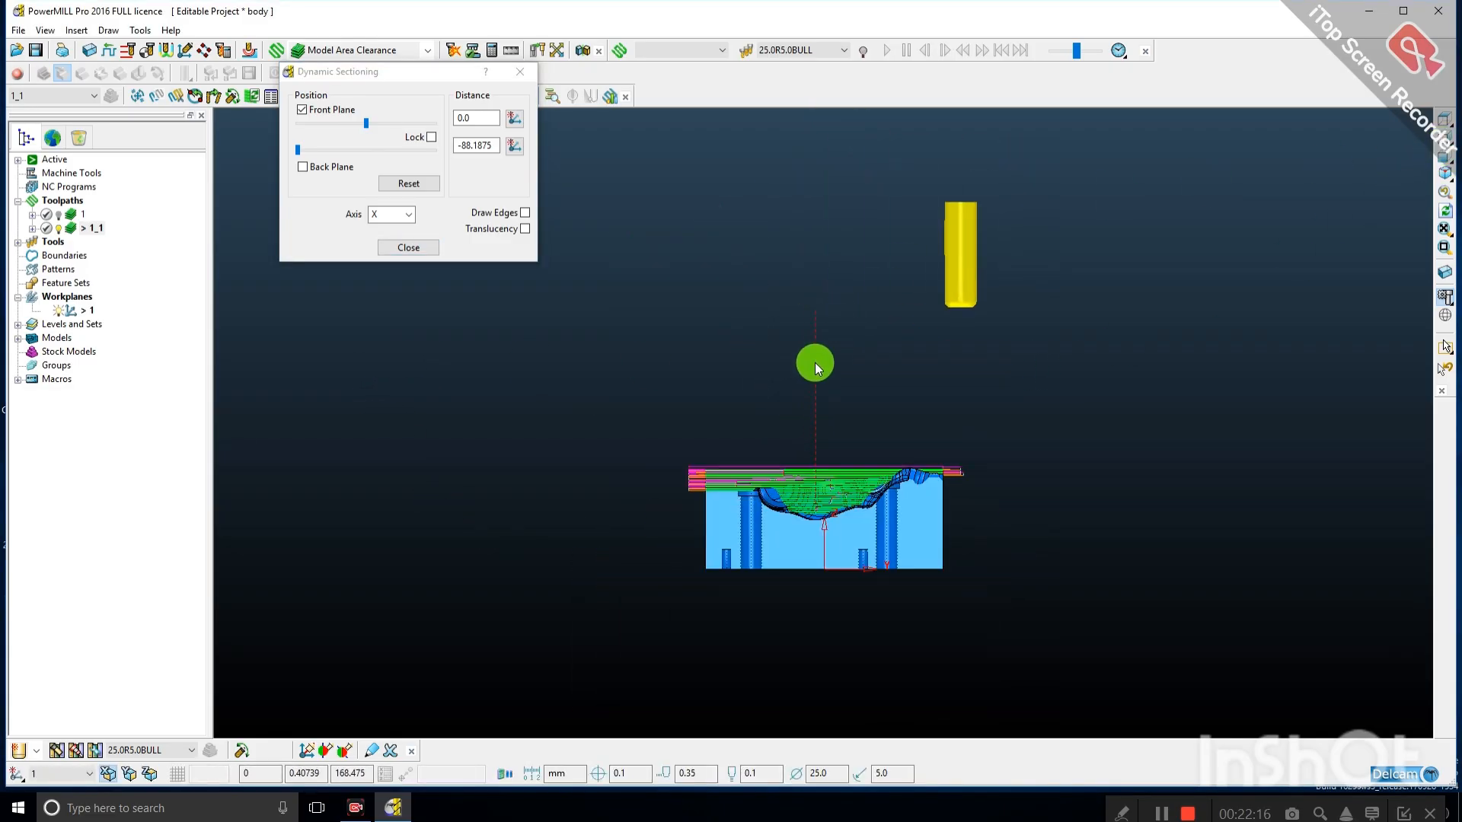
scroll(845, 525, "up", 3)
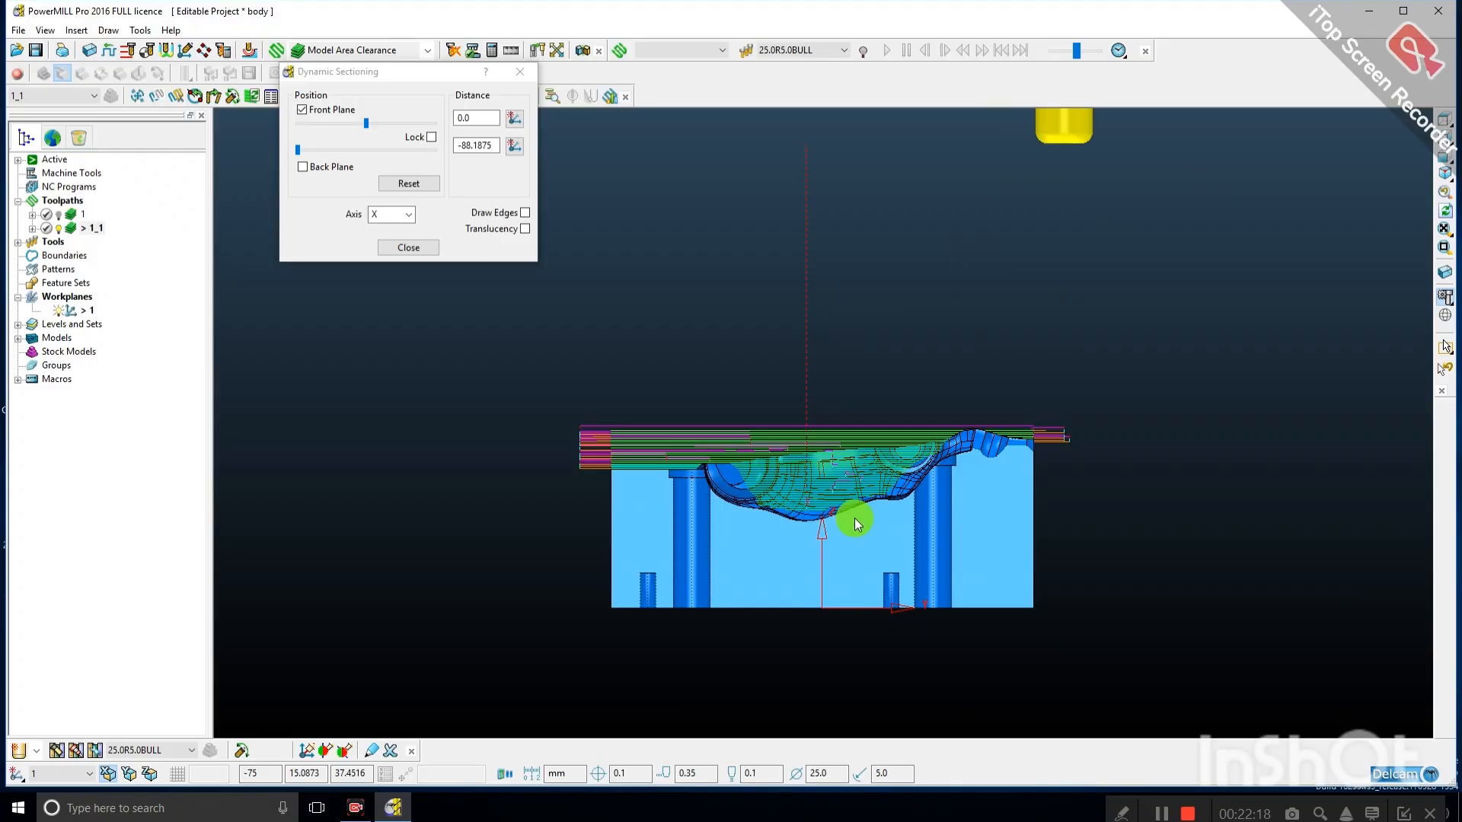
scroll(771, 511, "up", 2)
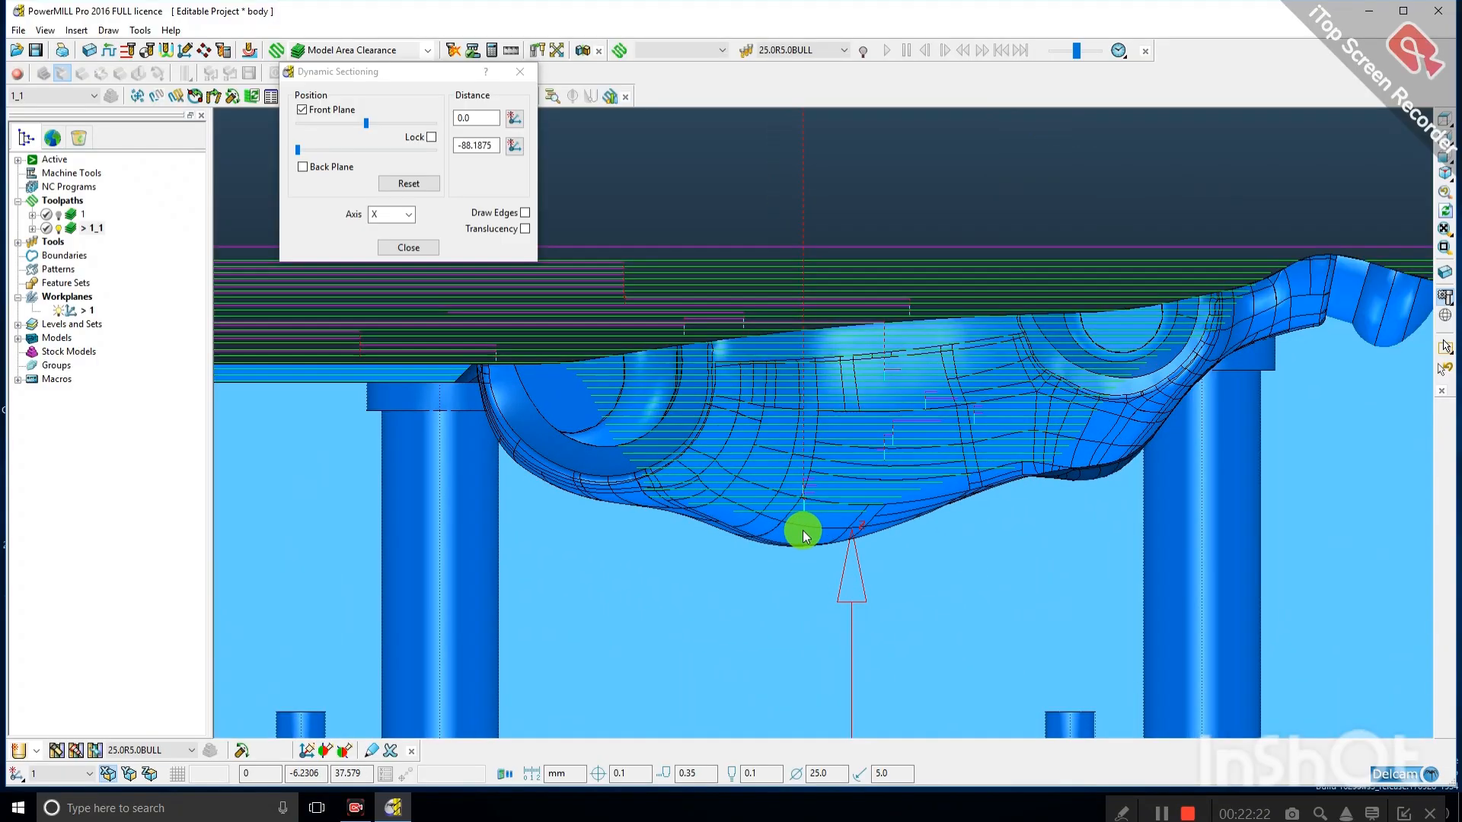
scroll(800, 529, "up", 2)
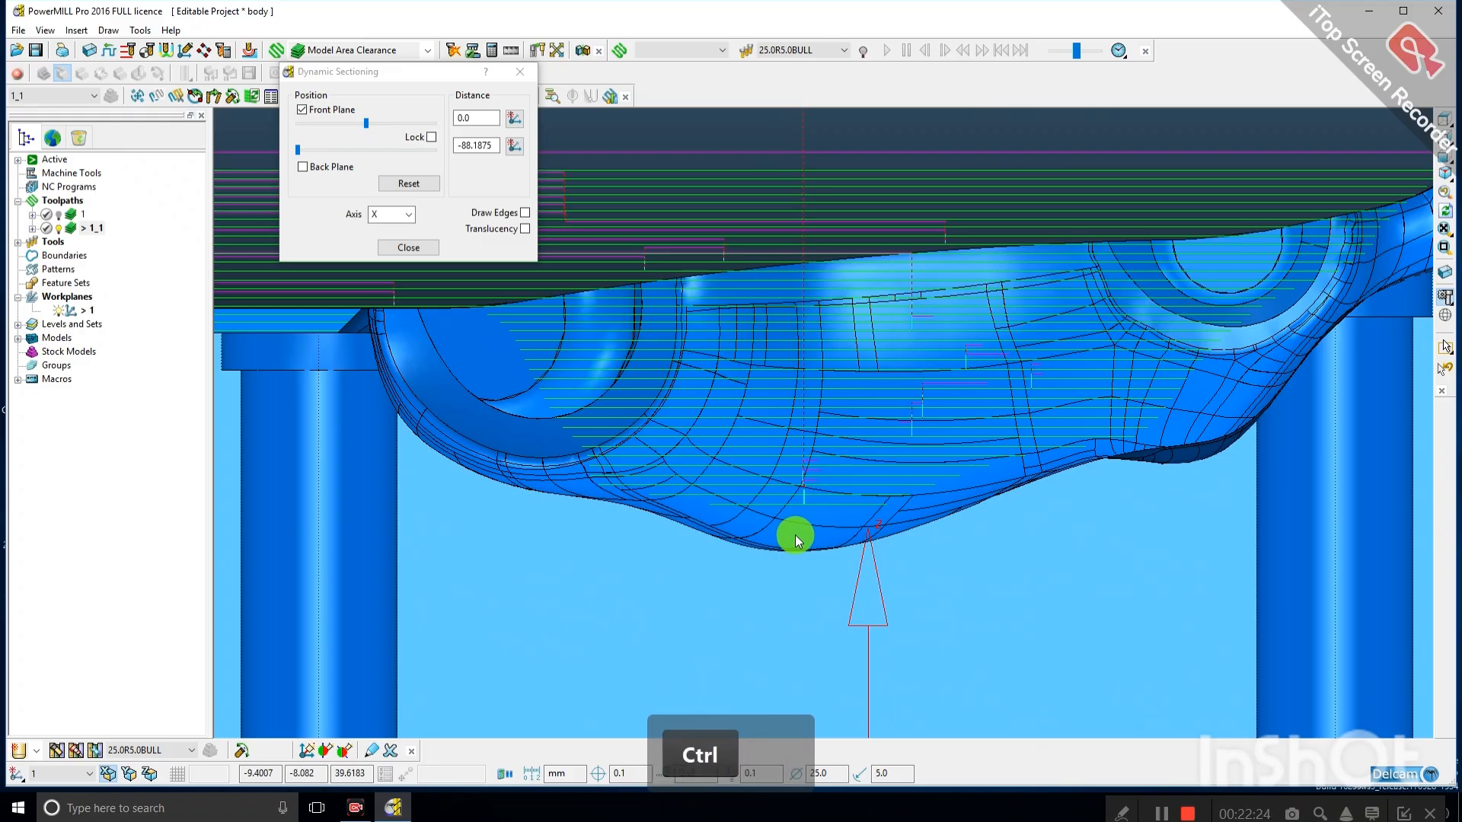
key("ctrl+t")
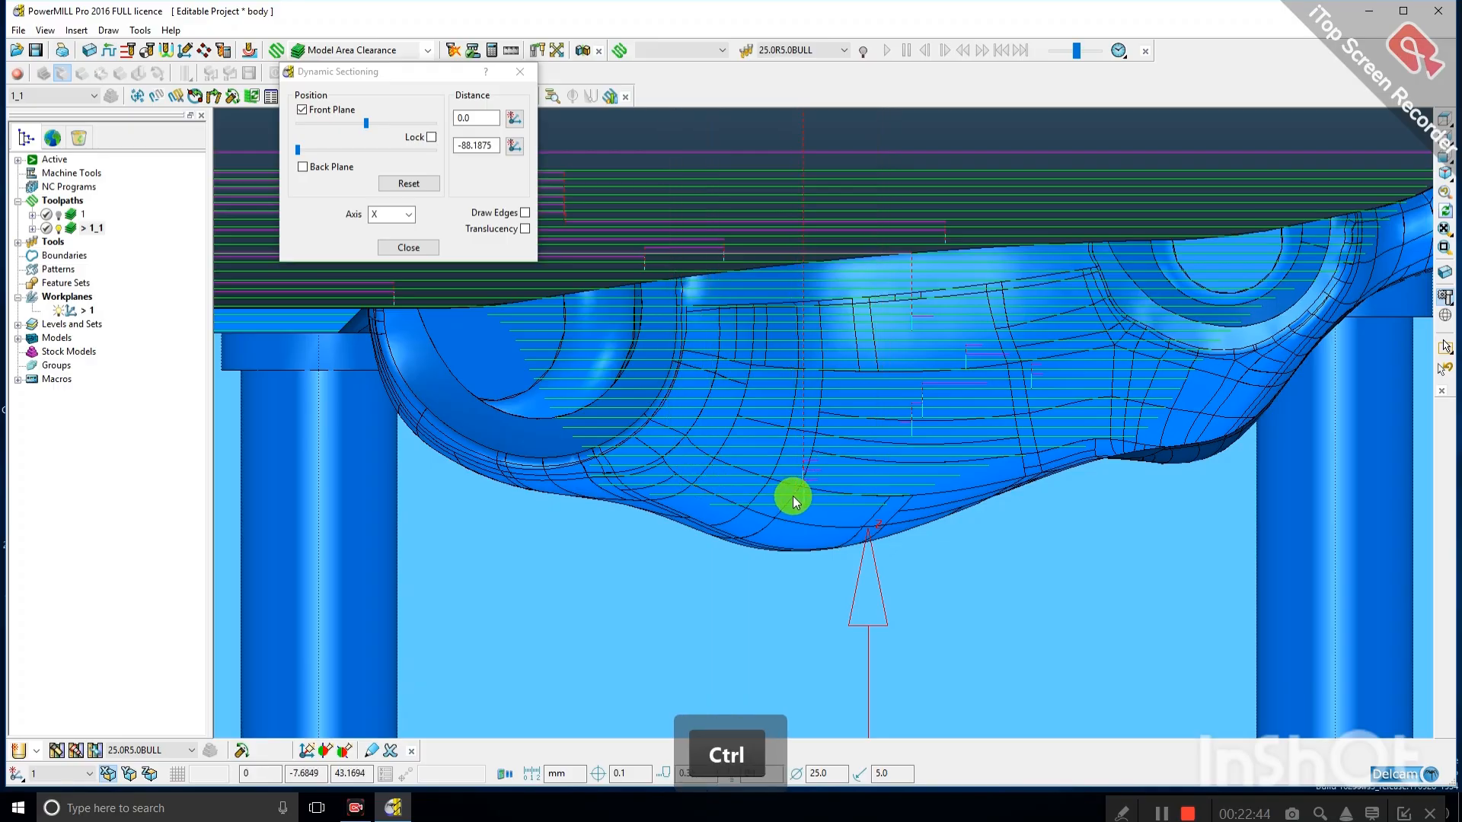
key("ctrl+t")
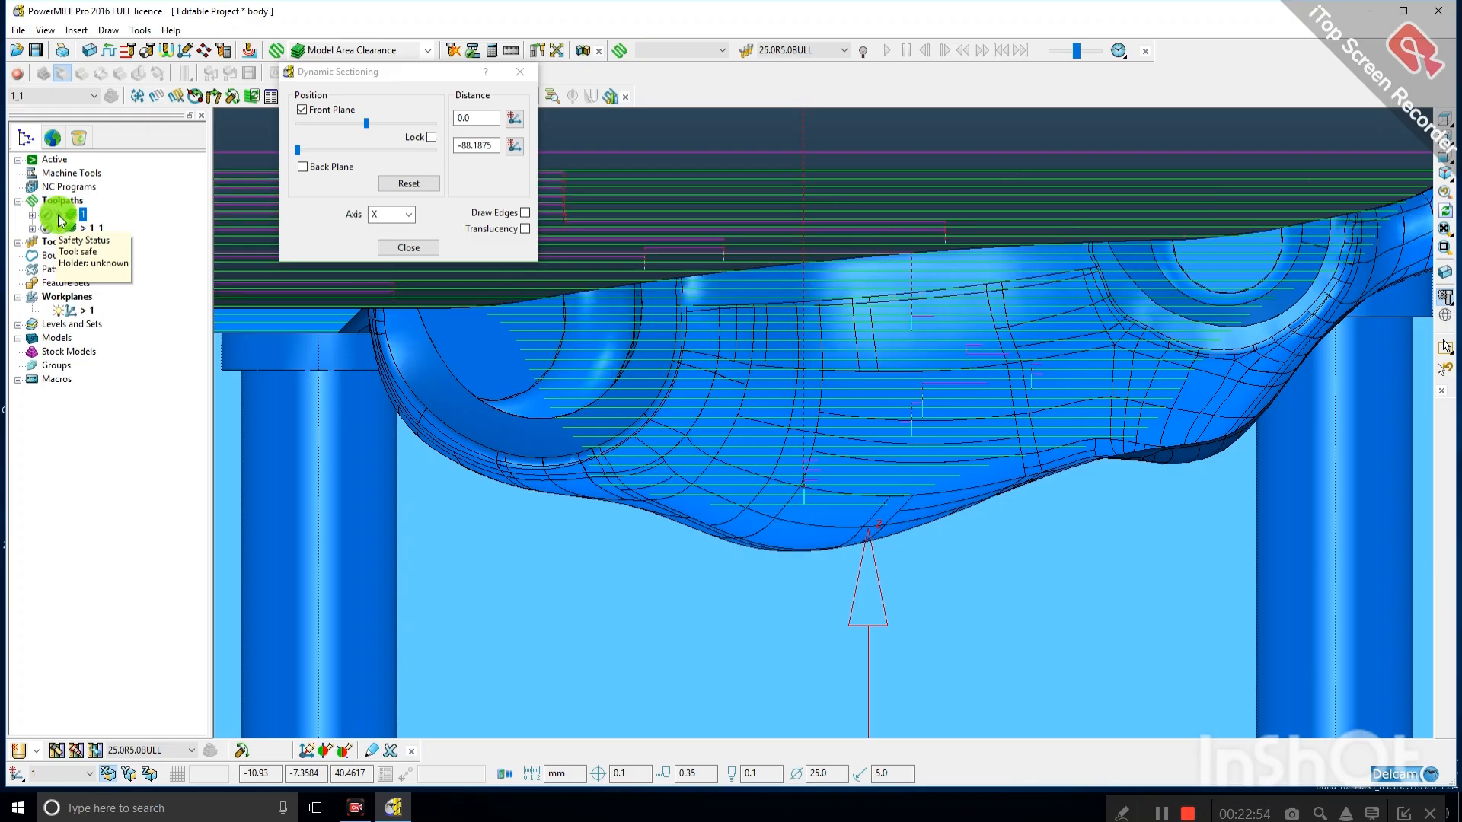
Close the dynamic sectioning and view the whole model with toolpath 1_1 at an angle from above.
left_click(417, 255)
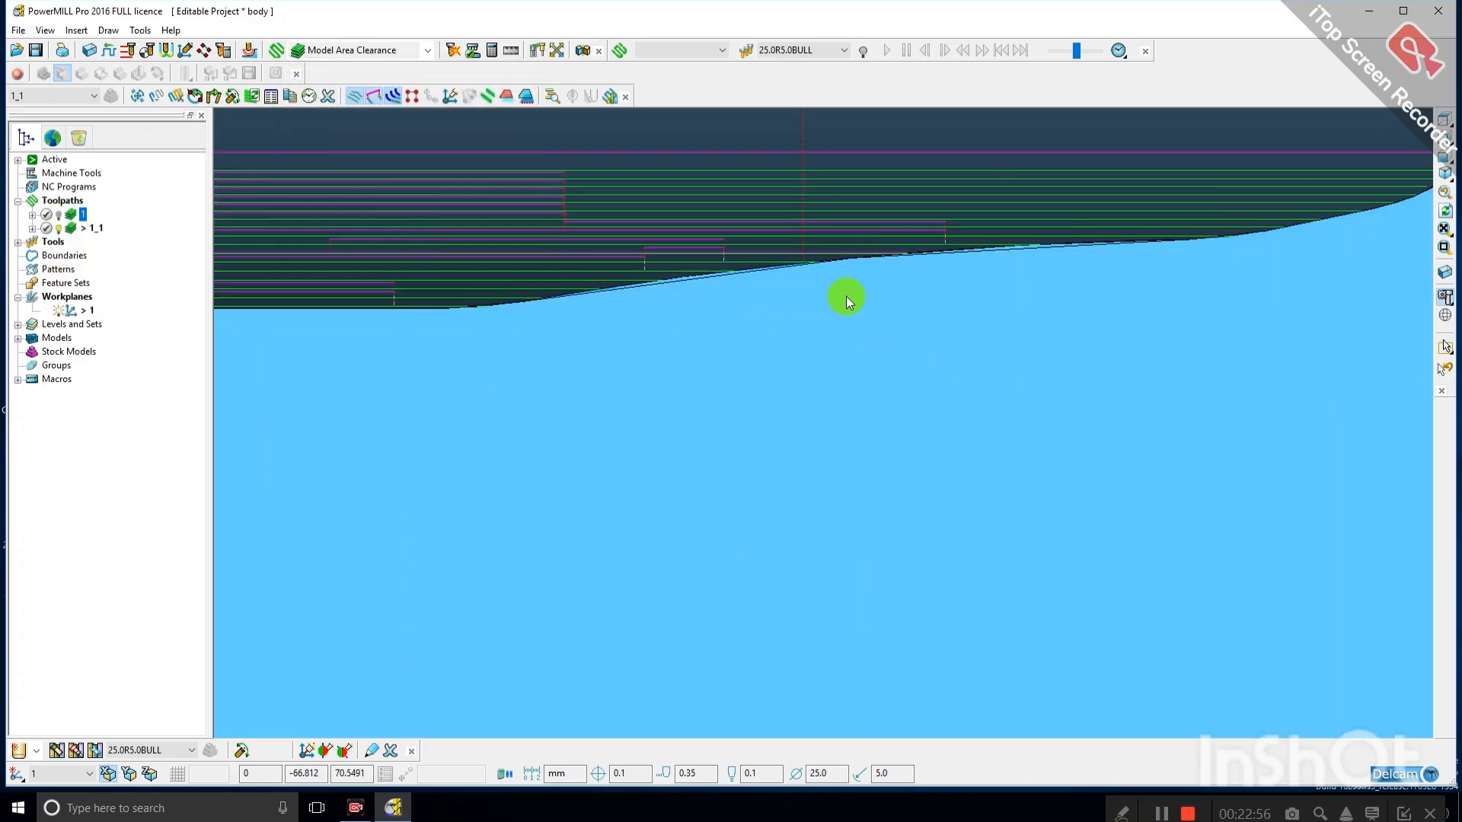
left_click(1446, 122)
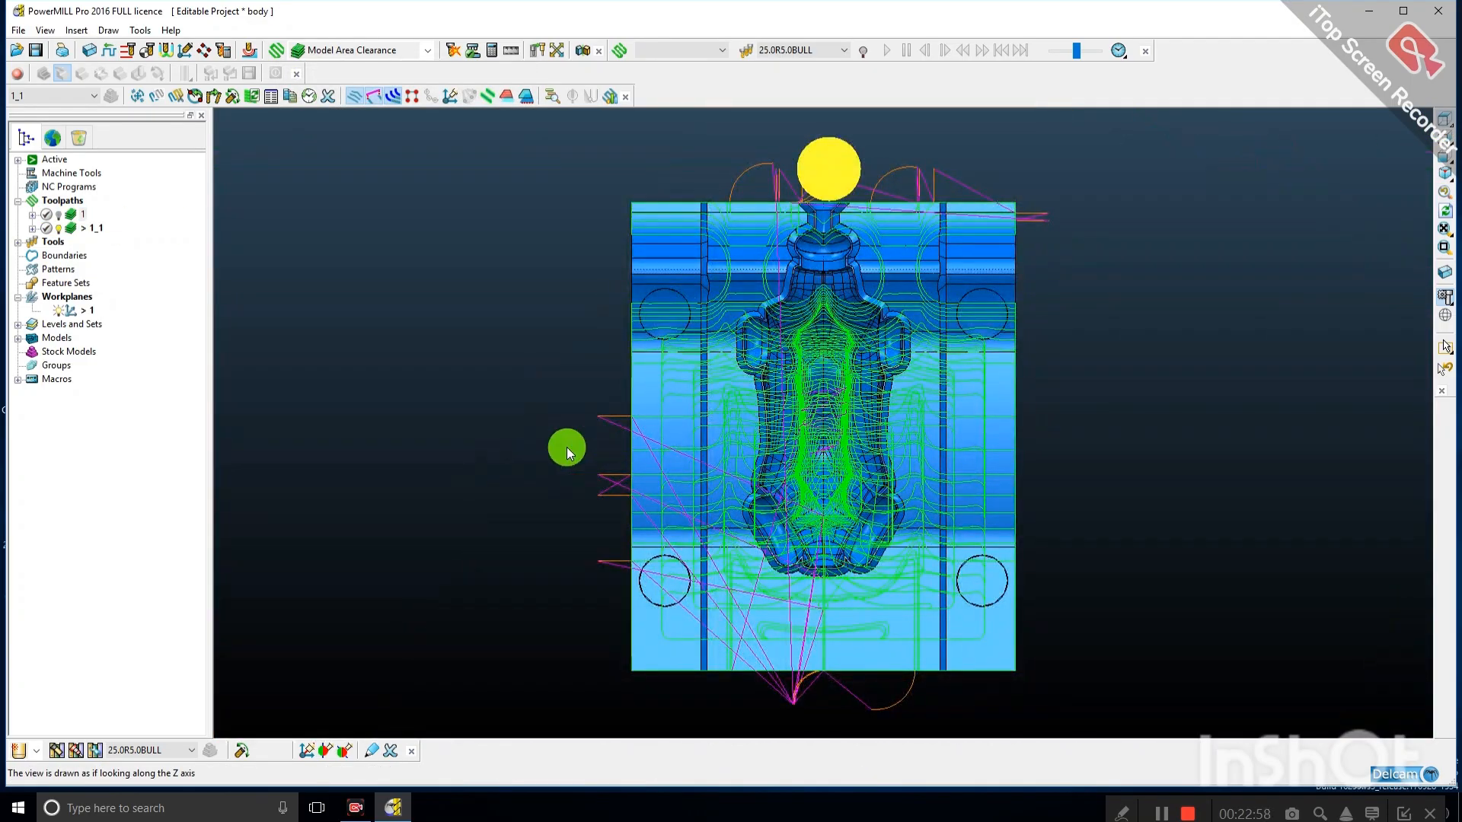
middle_click_drag(567, 447, 472, 219)
scroll(487, 217, "down", 3)
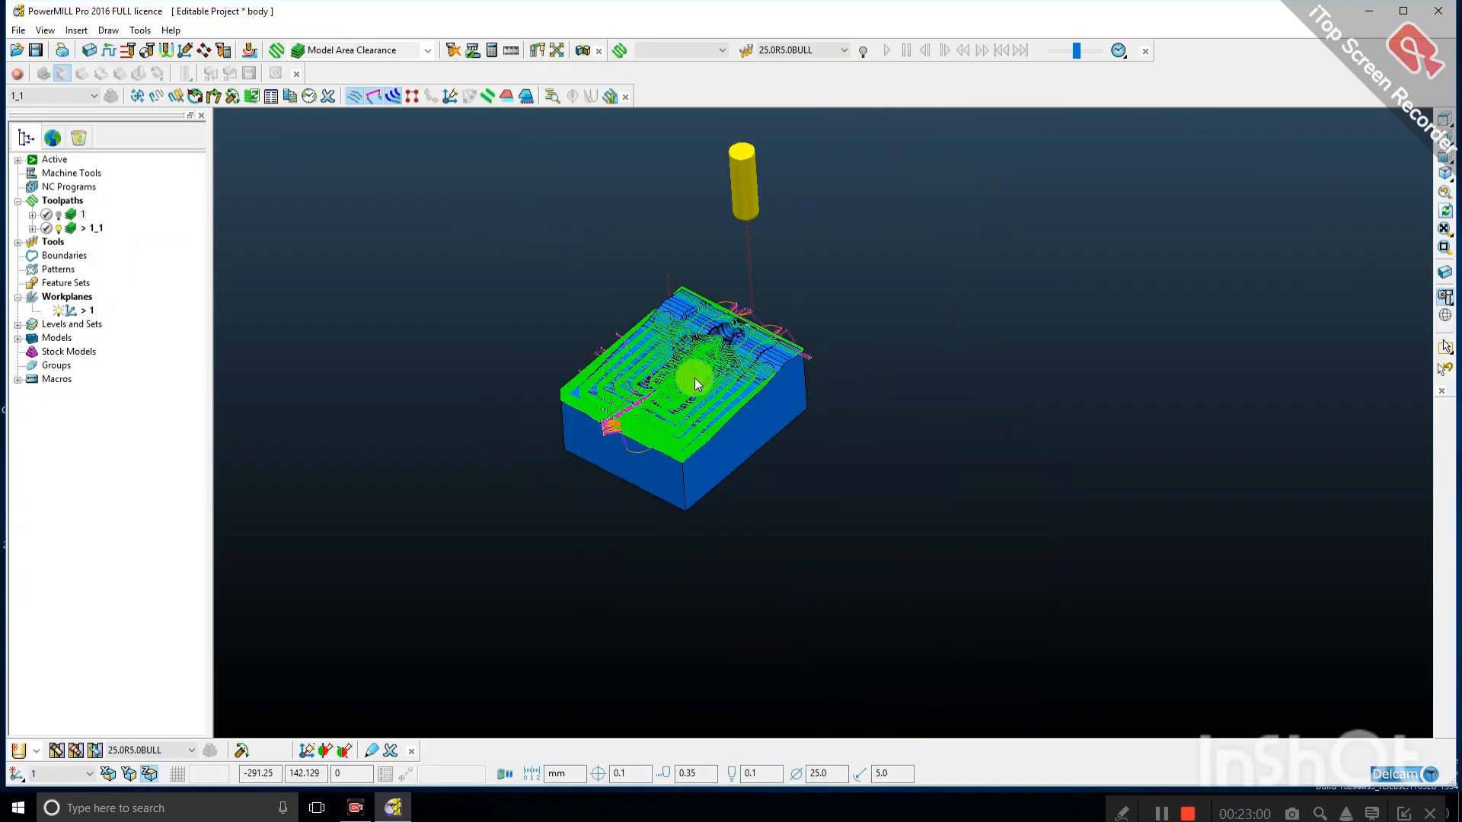
scroll(655, 377, "up", 3)
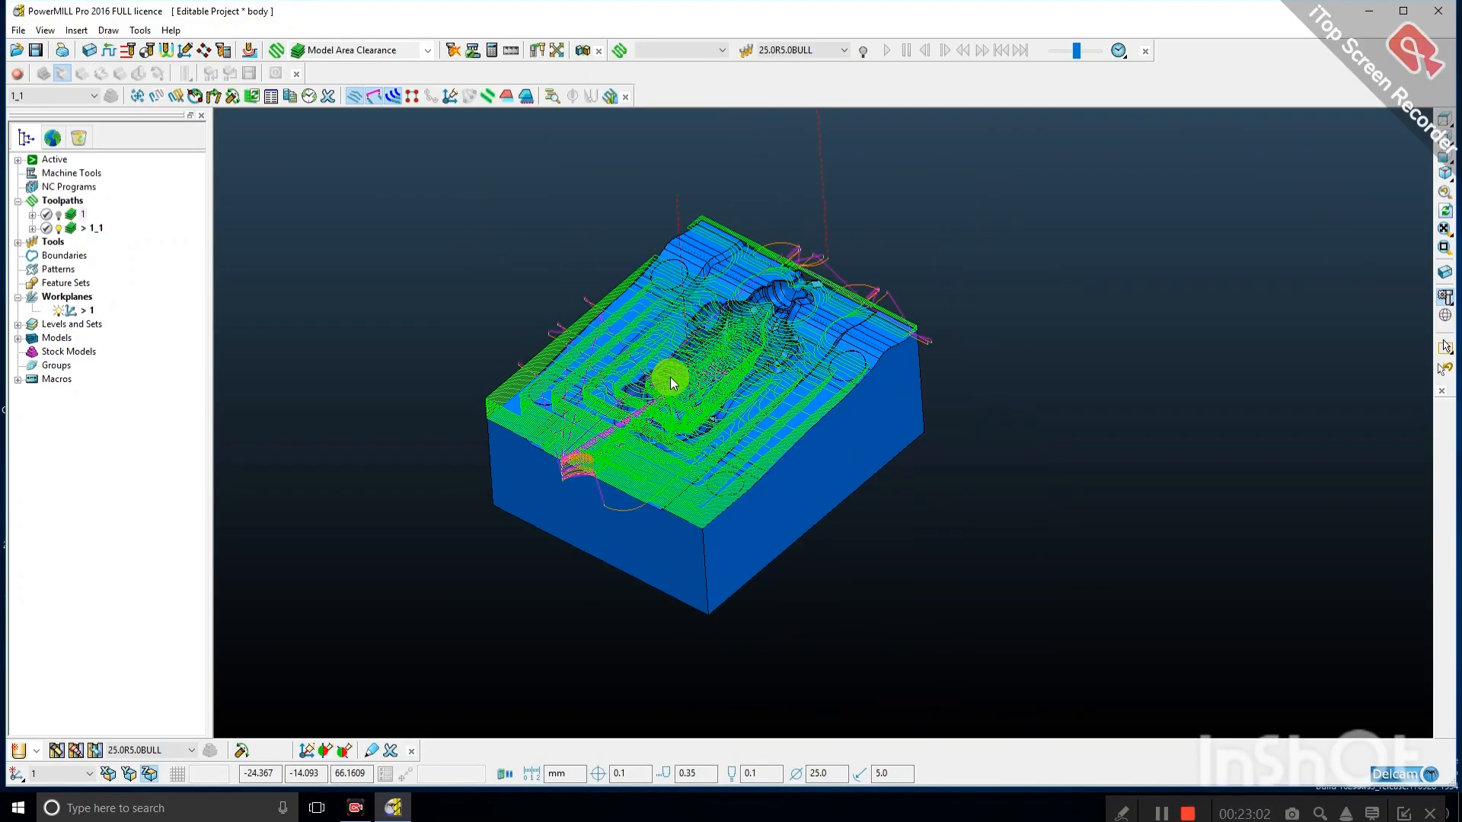
scroll(681, 392, "up", 2)
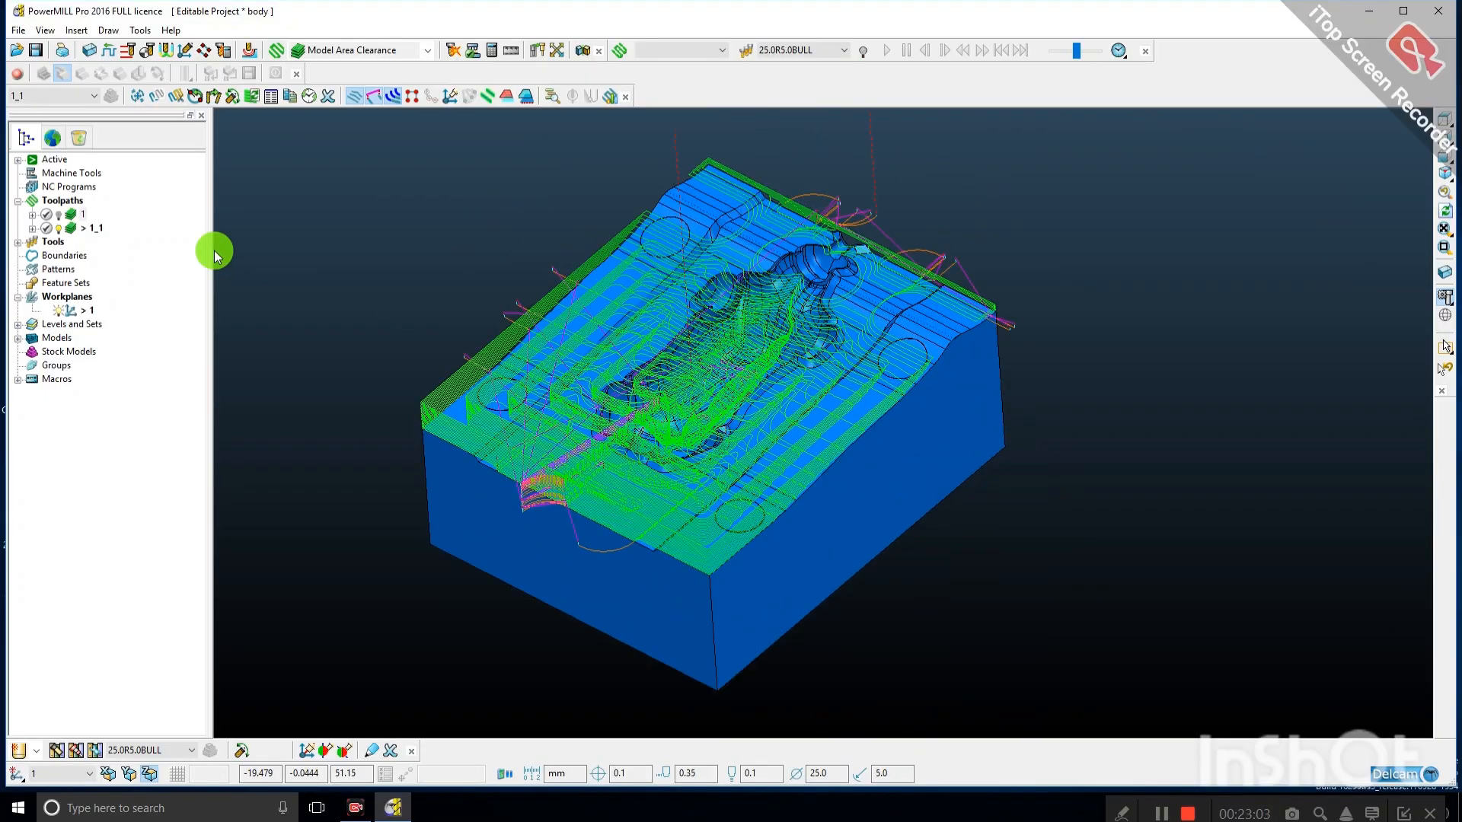
Make toolpath 1_1's settings editable and turn off the removal of segments smaller than the threshold.
right_click(89, 229)
left_click(114, 305)
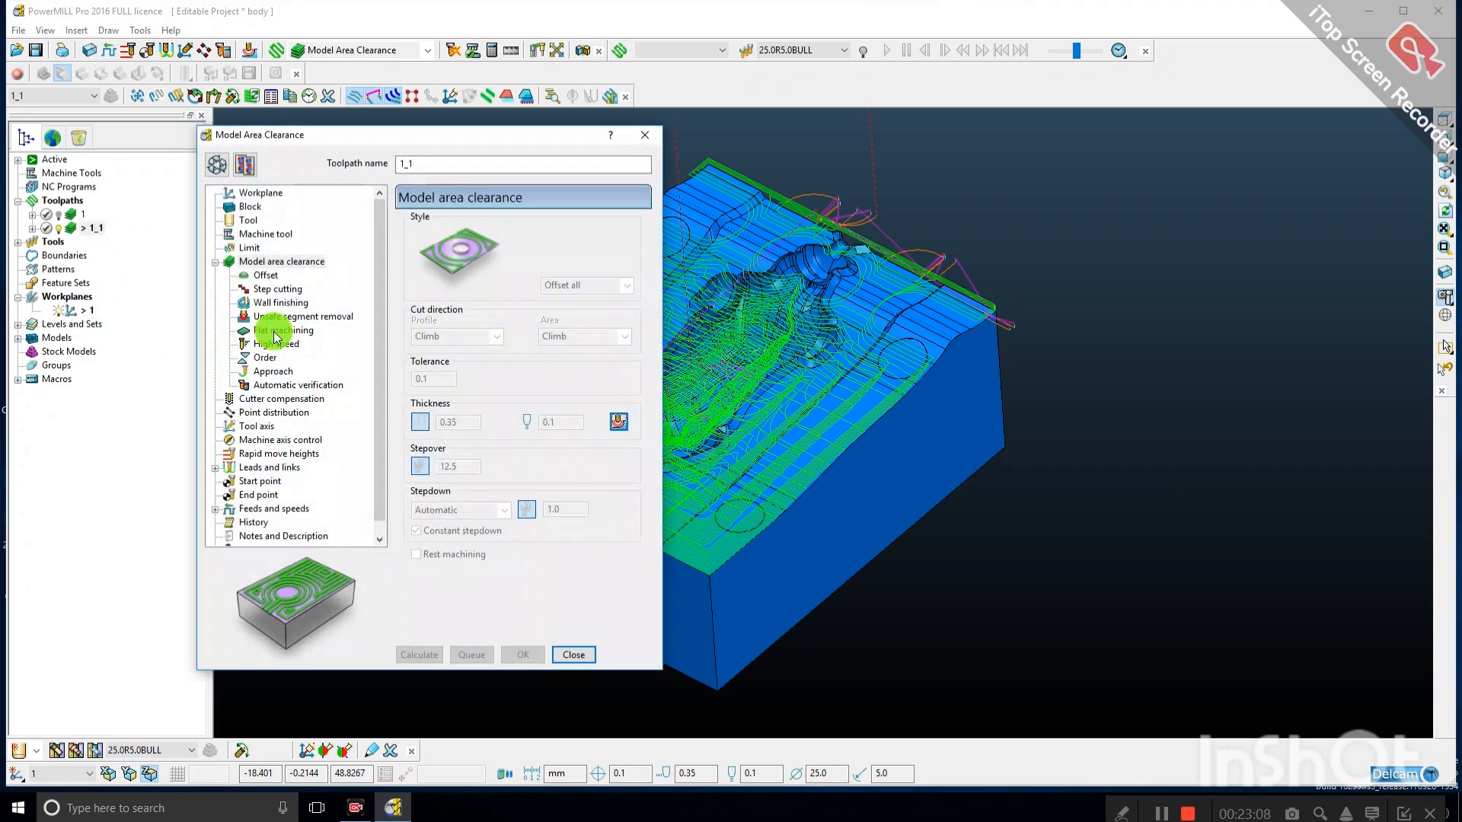
left_click(217, 166)
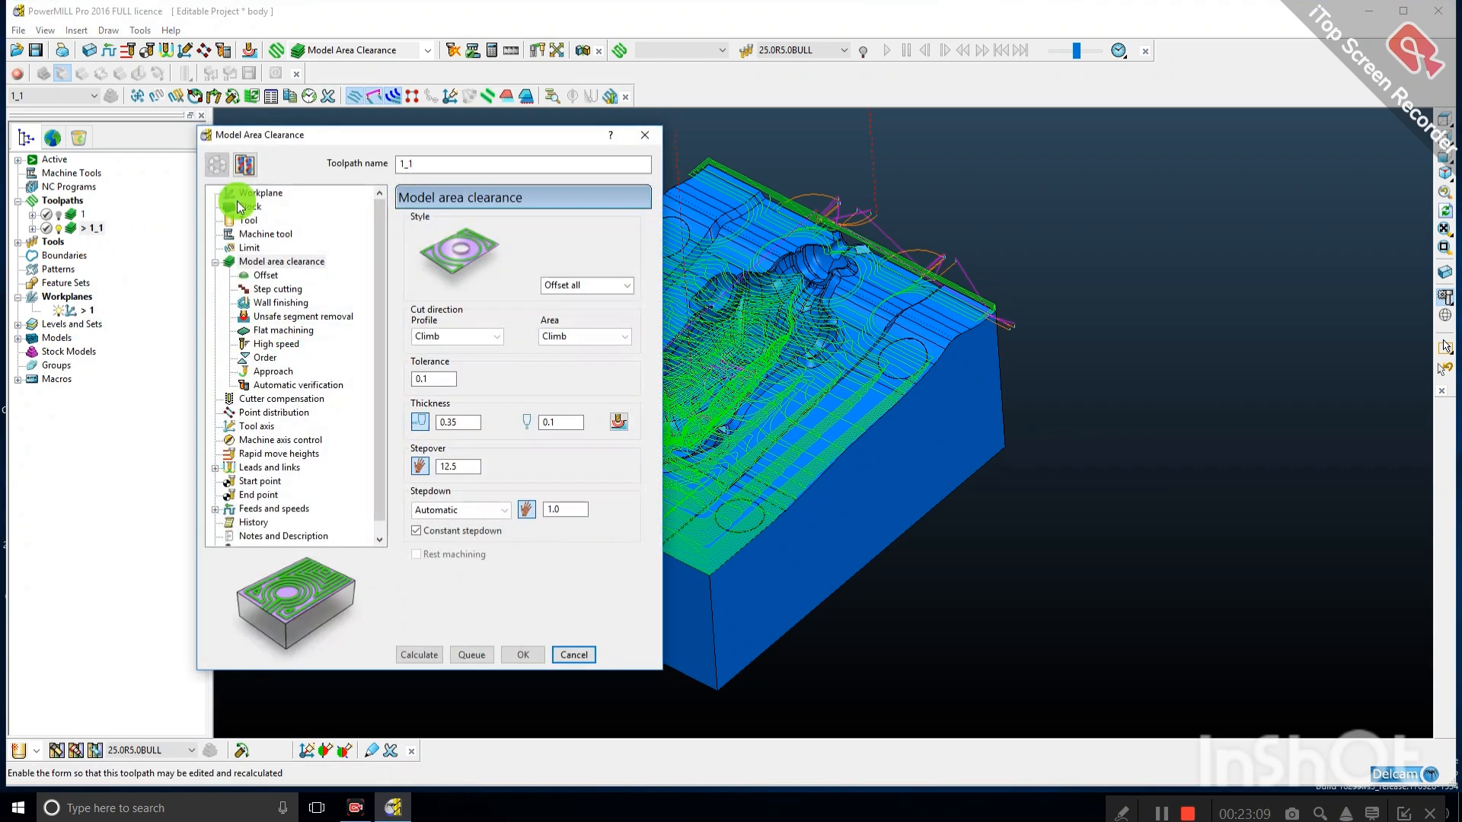
left_click(263, 318)
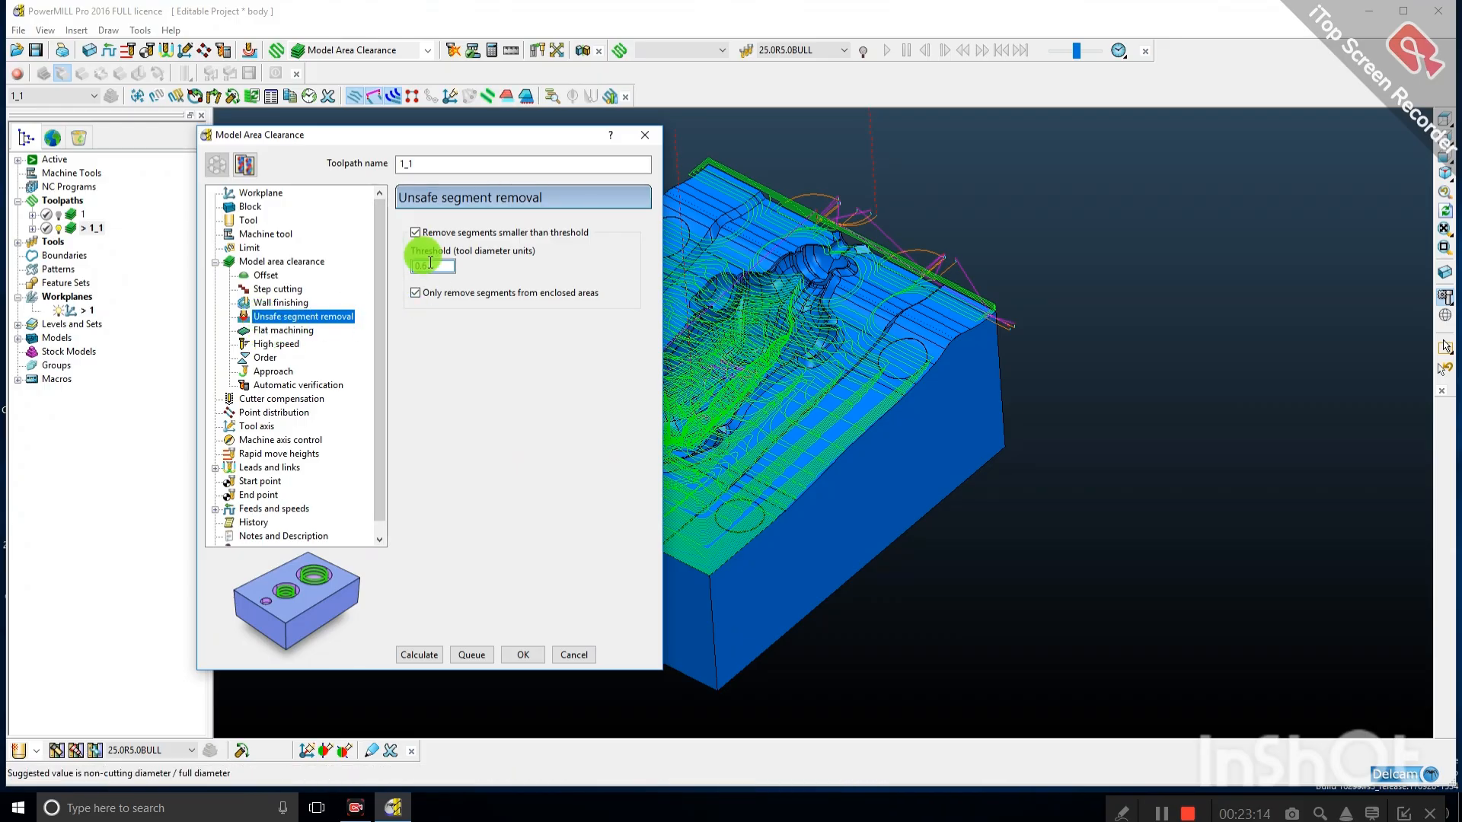
left_click(415, 232)
Set Machine flats to Area in the flat machining settings of toolpath 1_1.
left_click(284, 329)
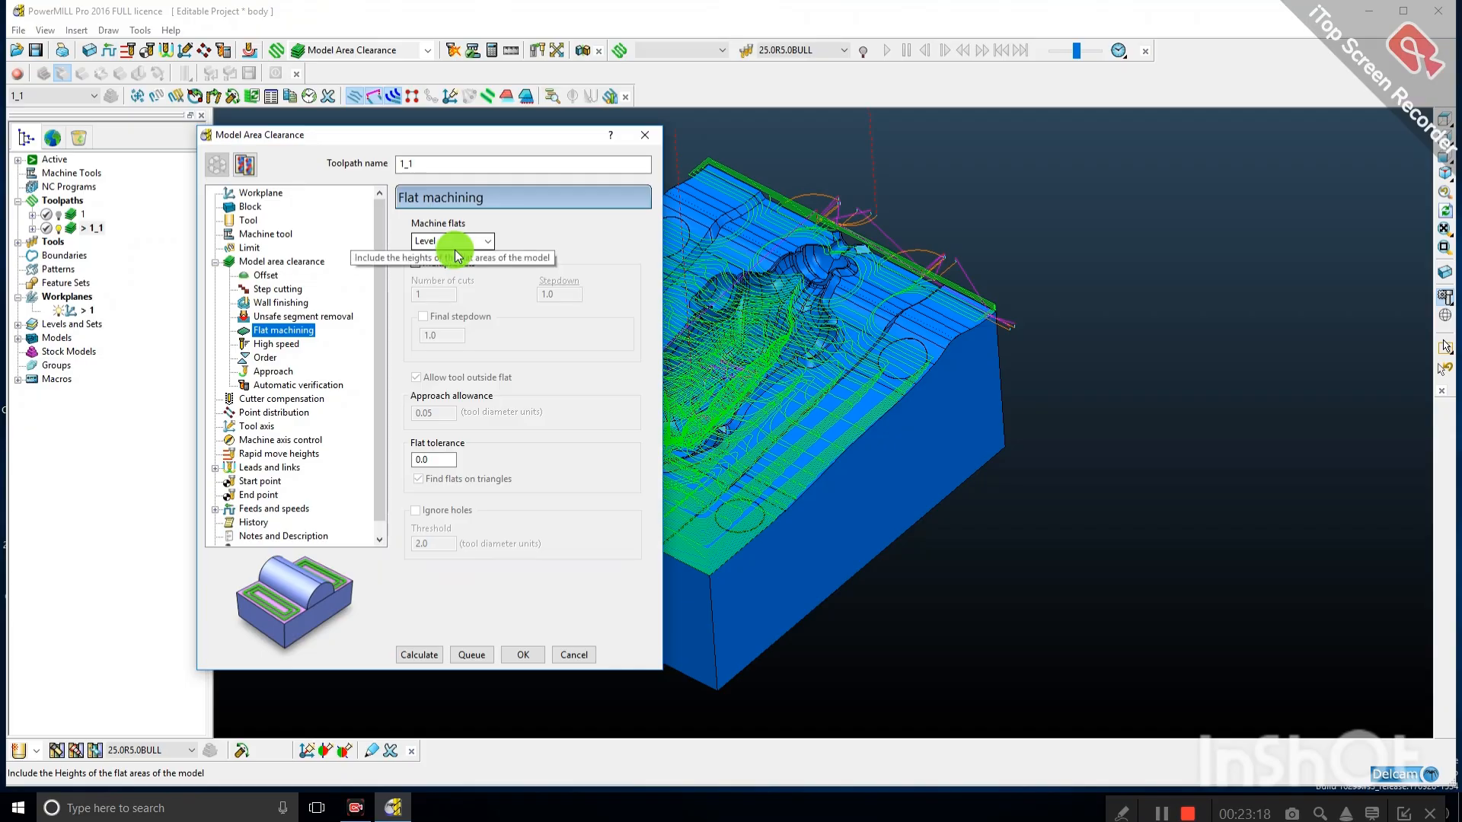
left_click(466, 242)
left_click(426, 255)
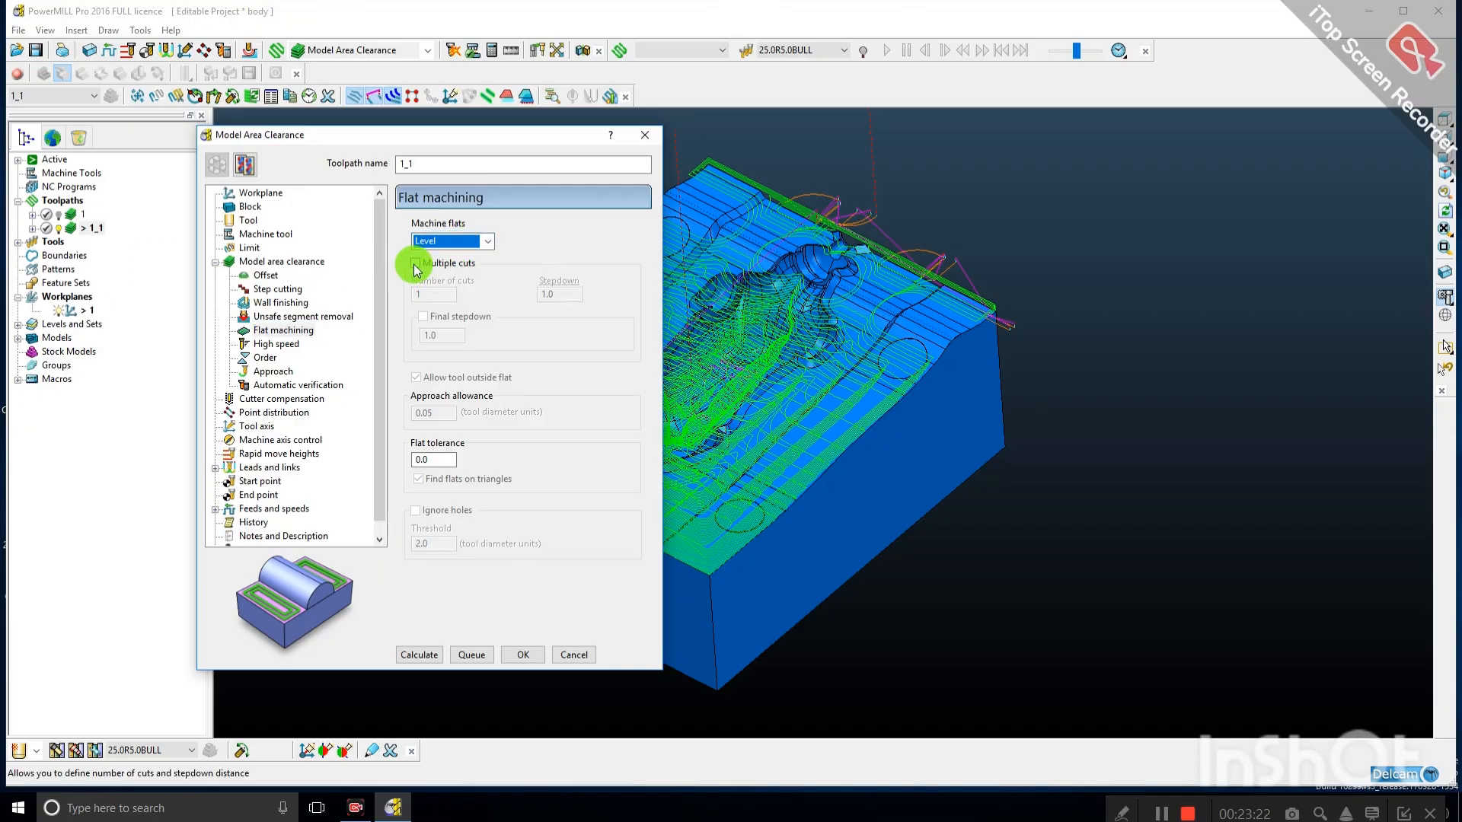
left_click(428, 242)
left_click(432, 265)
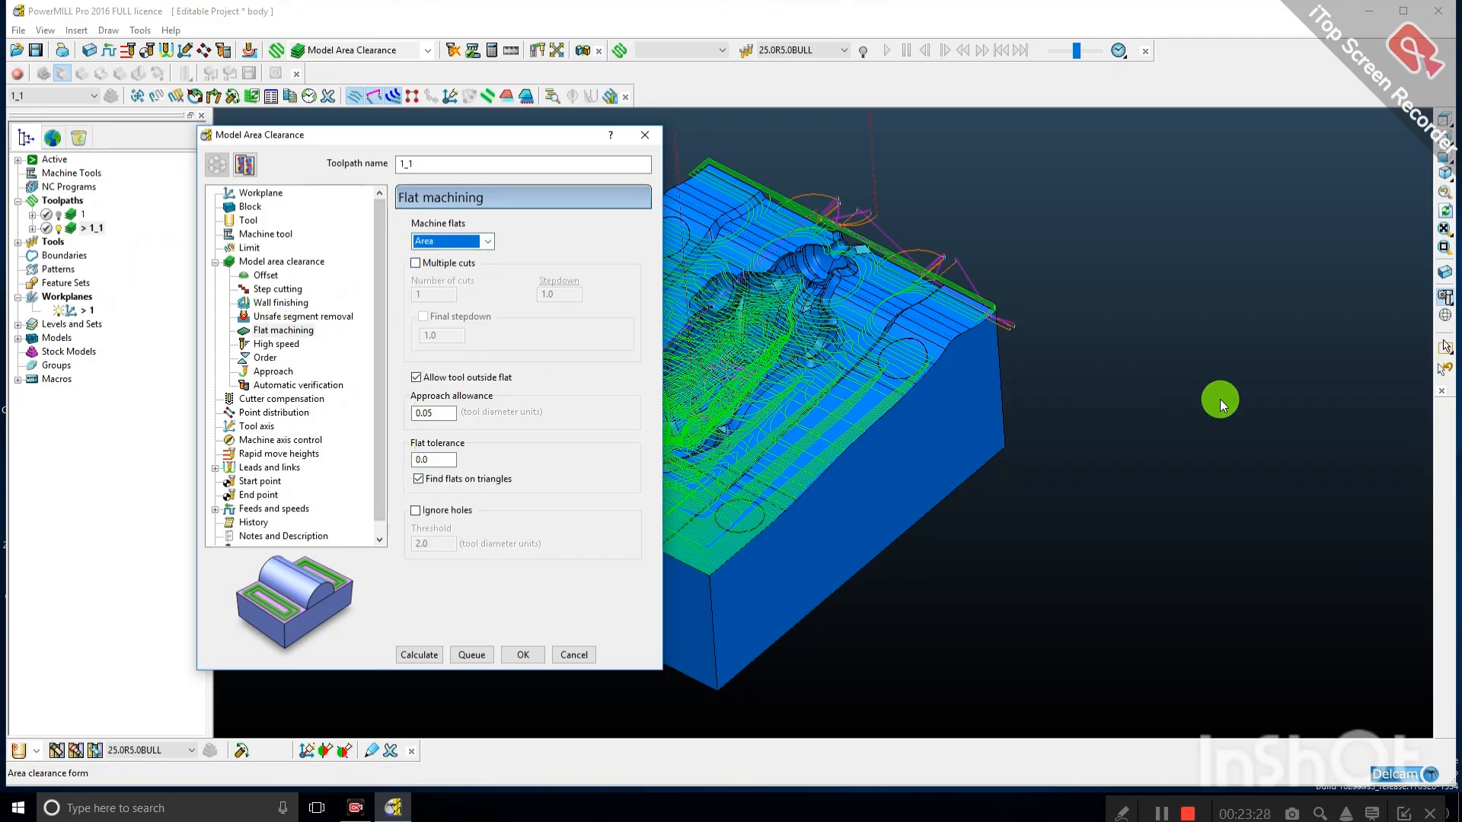
Enable multiple cuts for the flats and set the number of cuts to 4.
scroll(1220, 399, "down", 2)
scroll(921, 426, "up", 2)
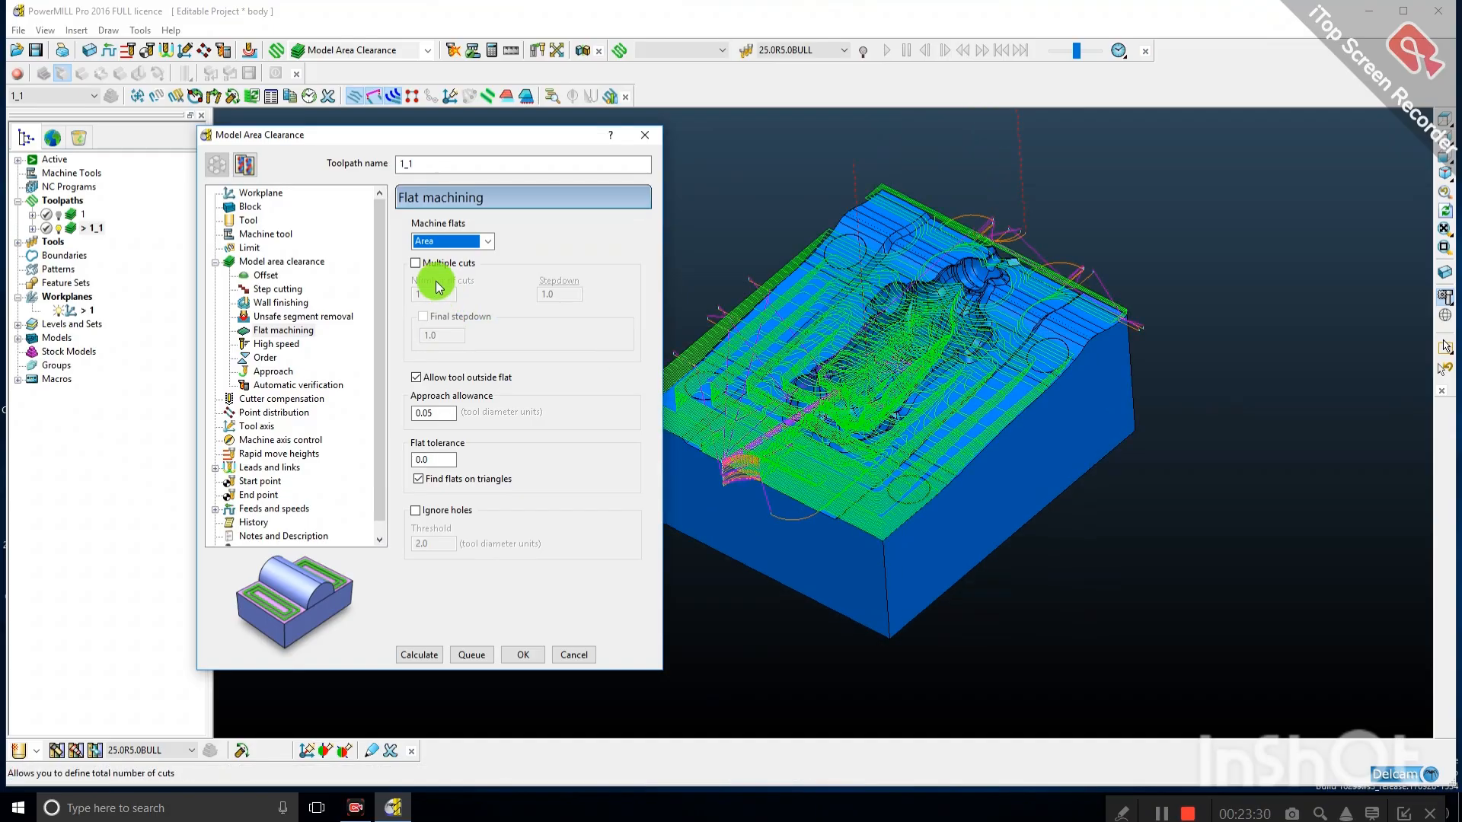
left_click(416, 263)
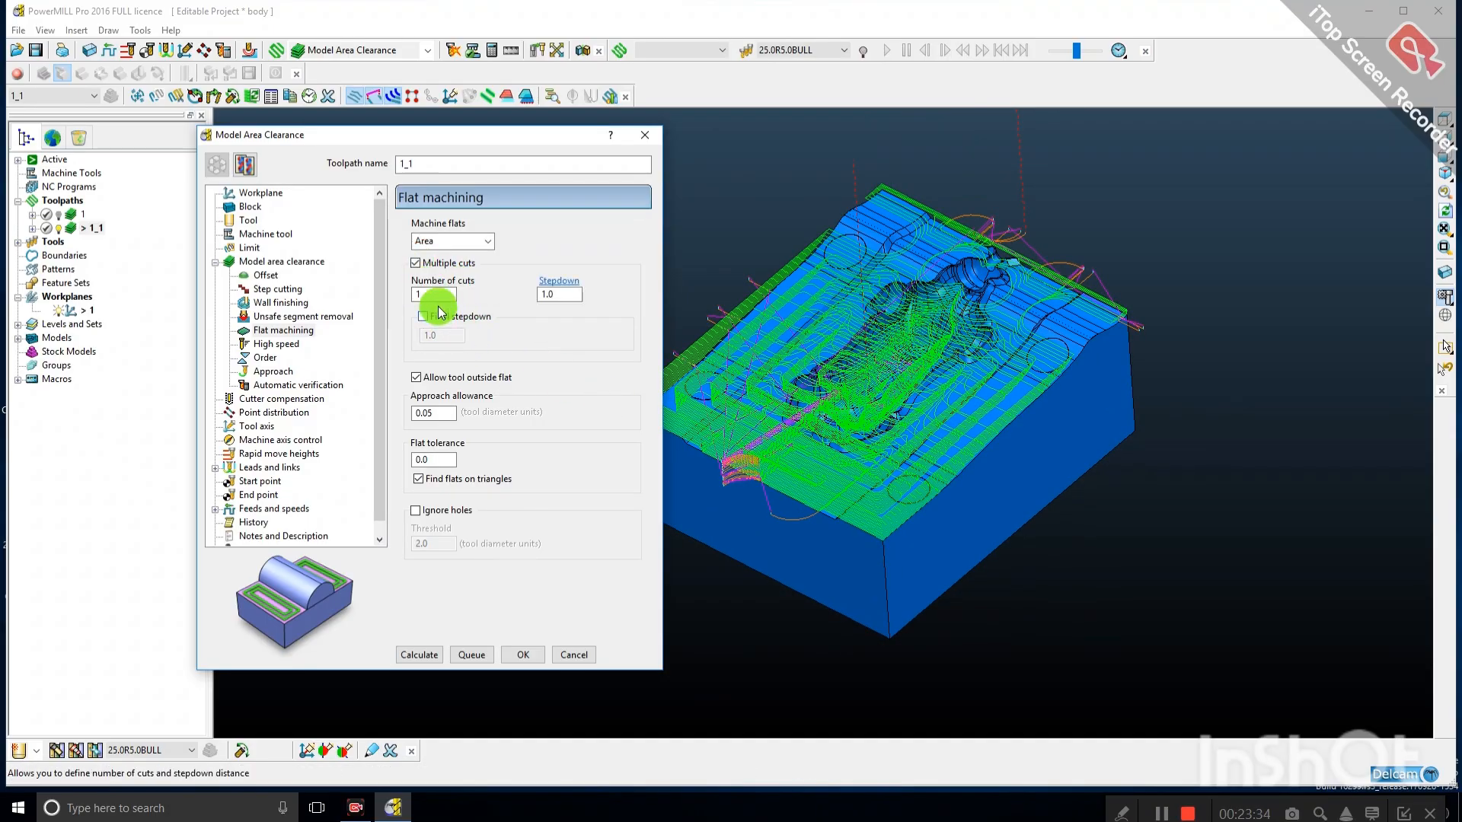
scroll(818, 510, "up", 1)
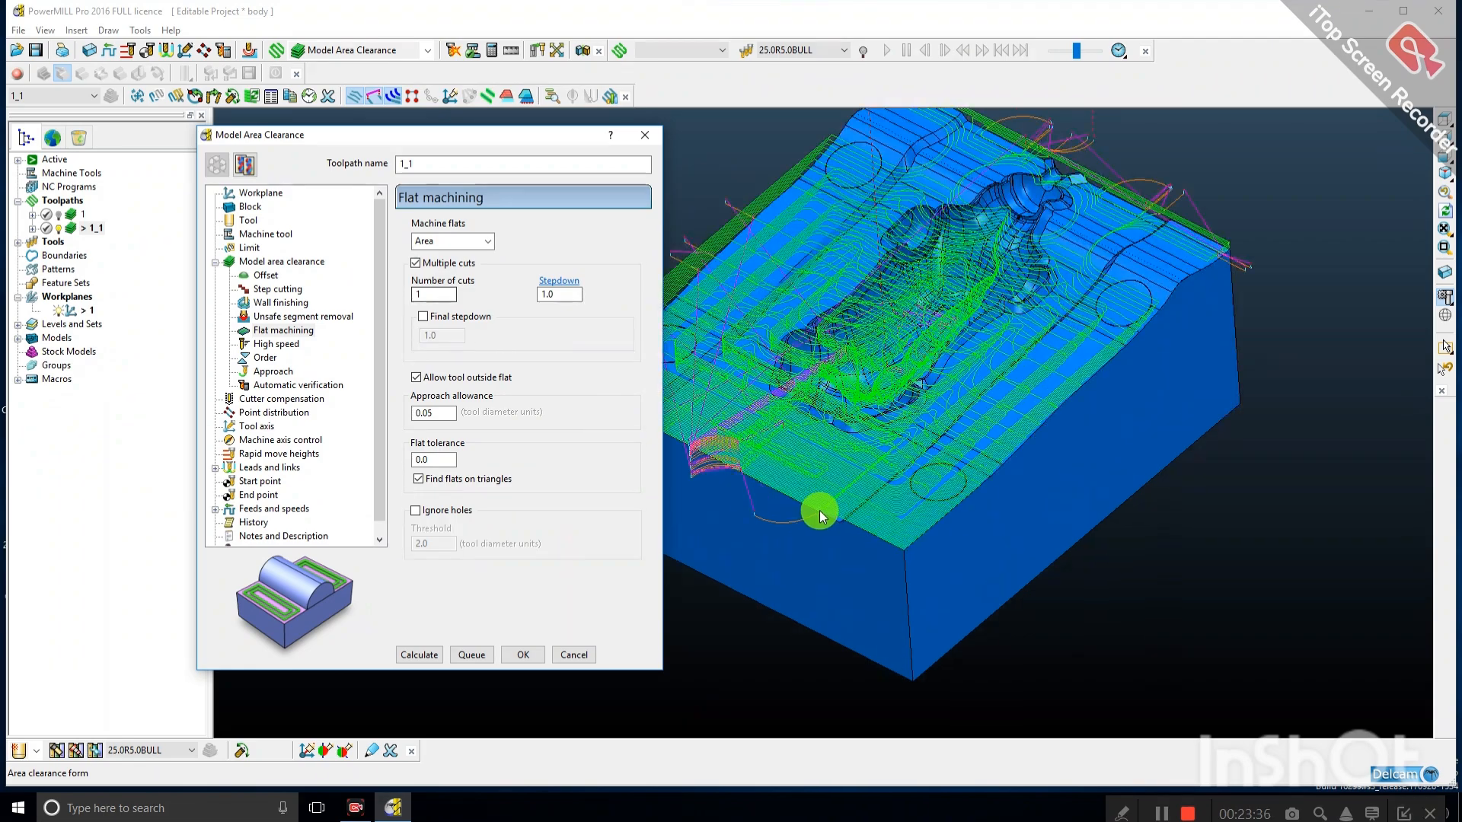
scroll(824, 513, "up", 1)
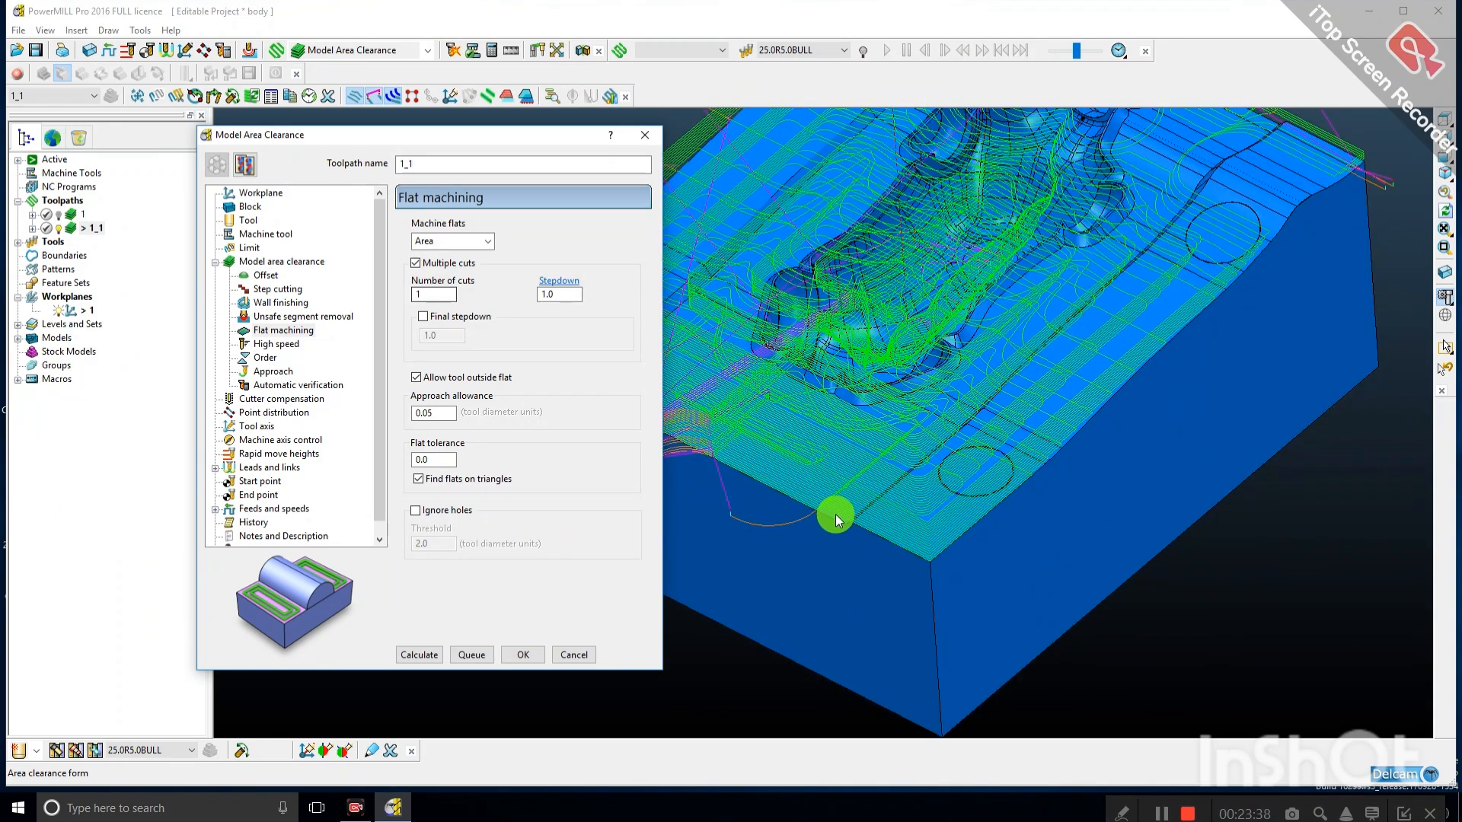
scroll(834, 514, "up", 1)
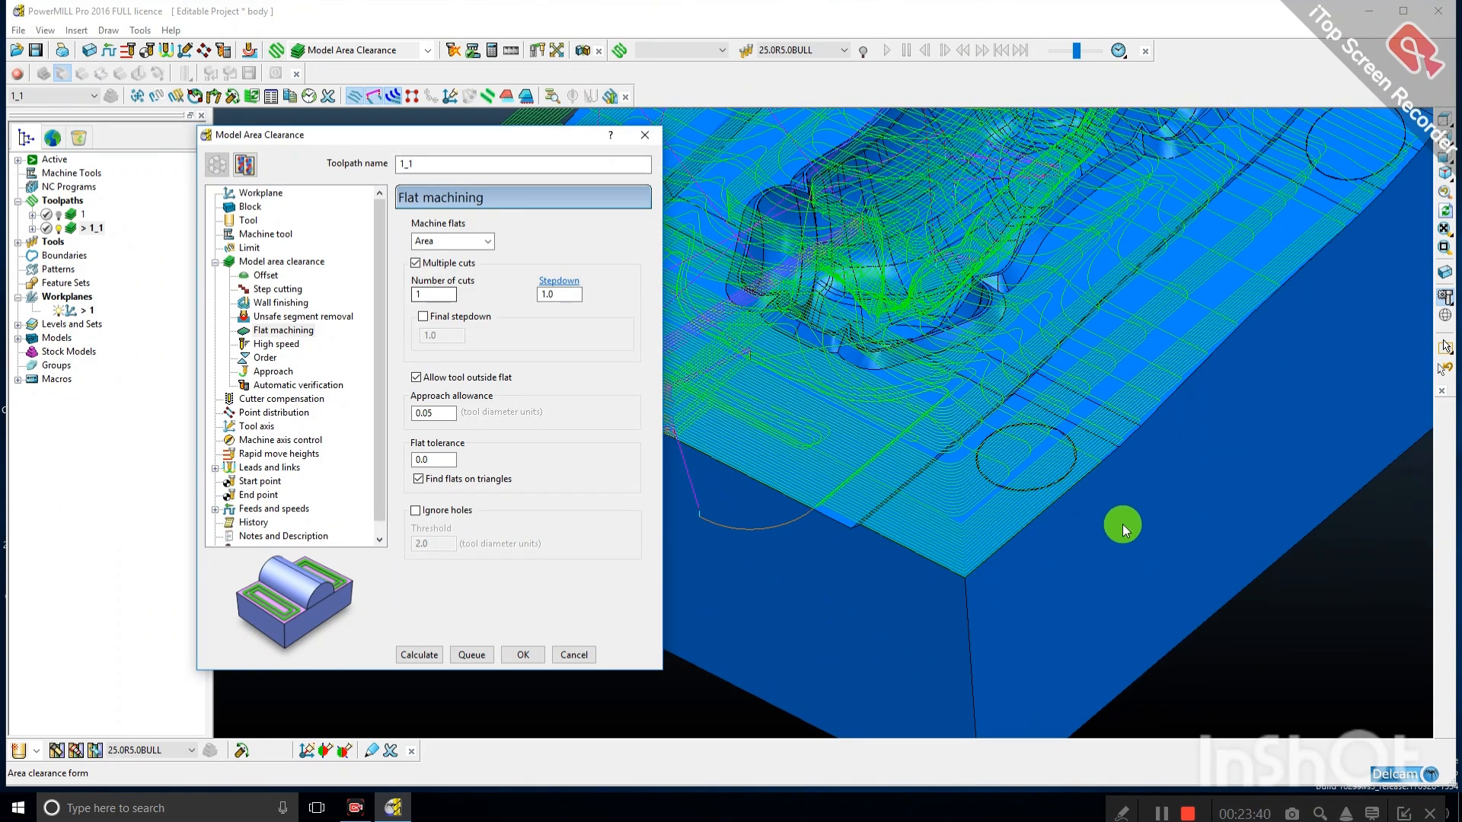
scroll(1133, 526, "down", 1)
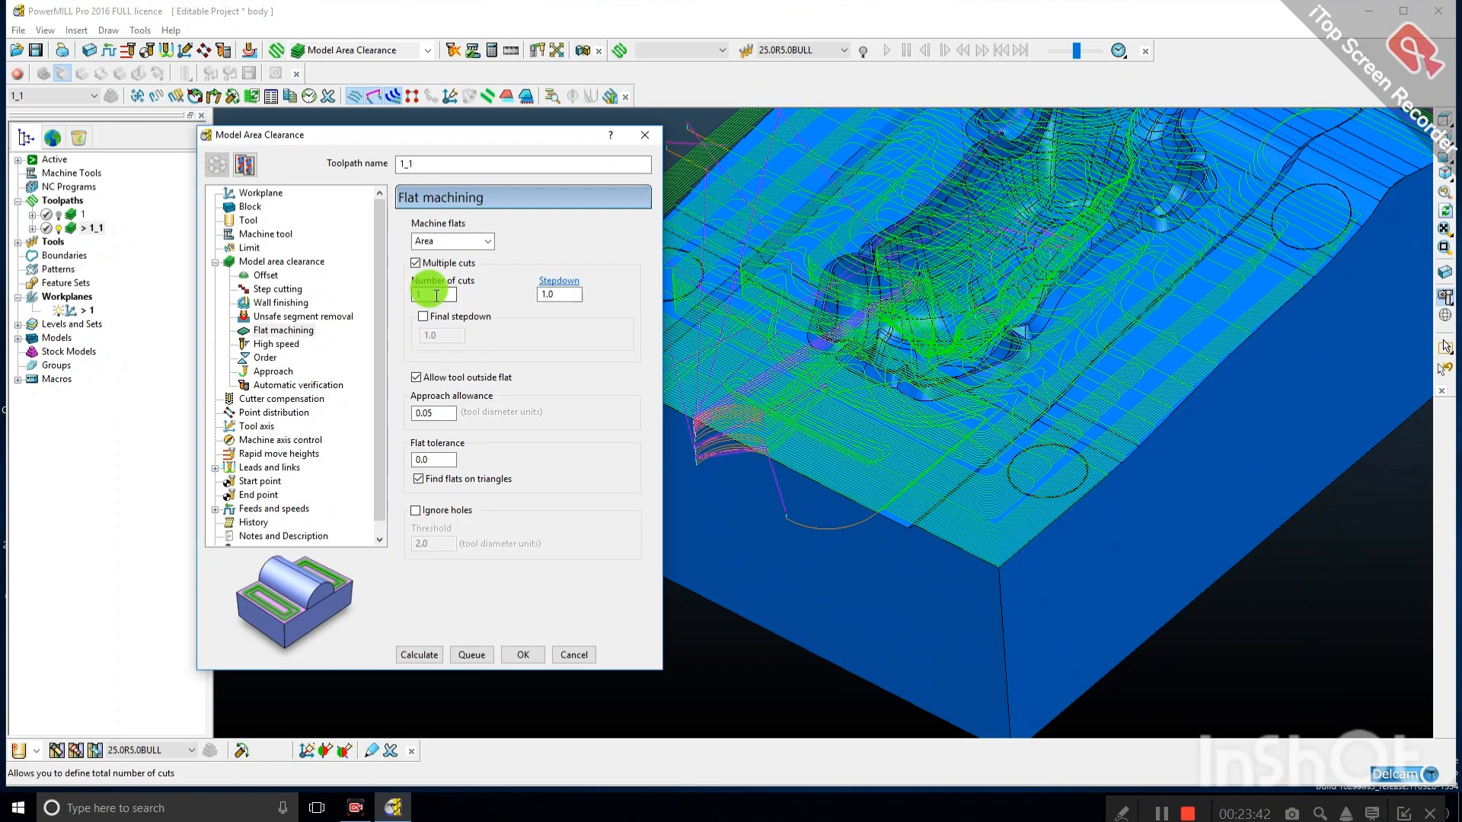
double_click(428, 294)
type("4")
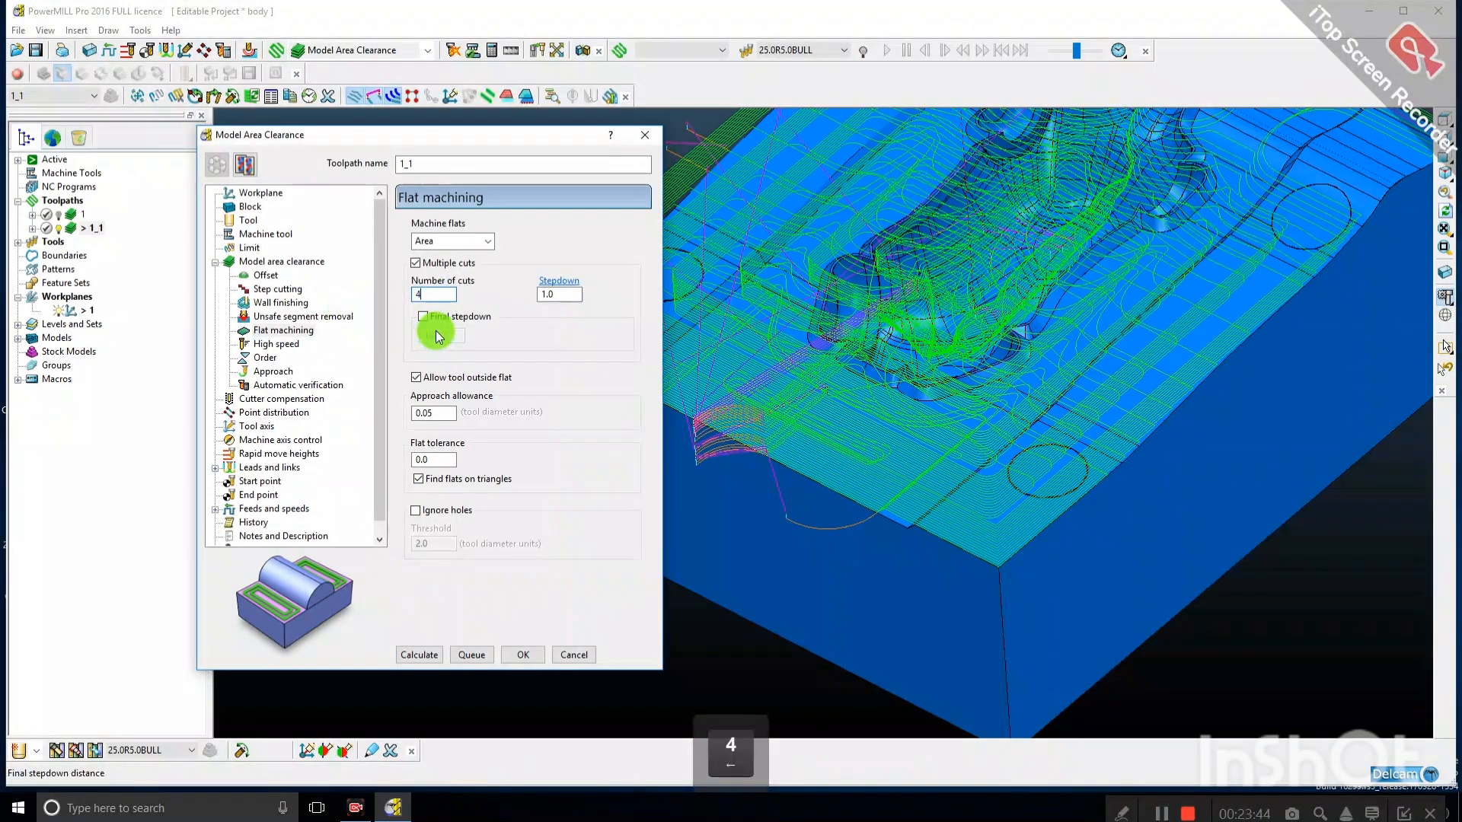
Set the flat machining stepdown to 0.2 and enable a final stepdown of 0.05.
double_click(556, 294)
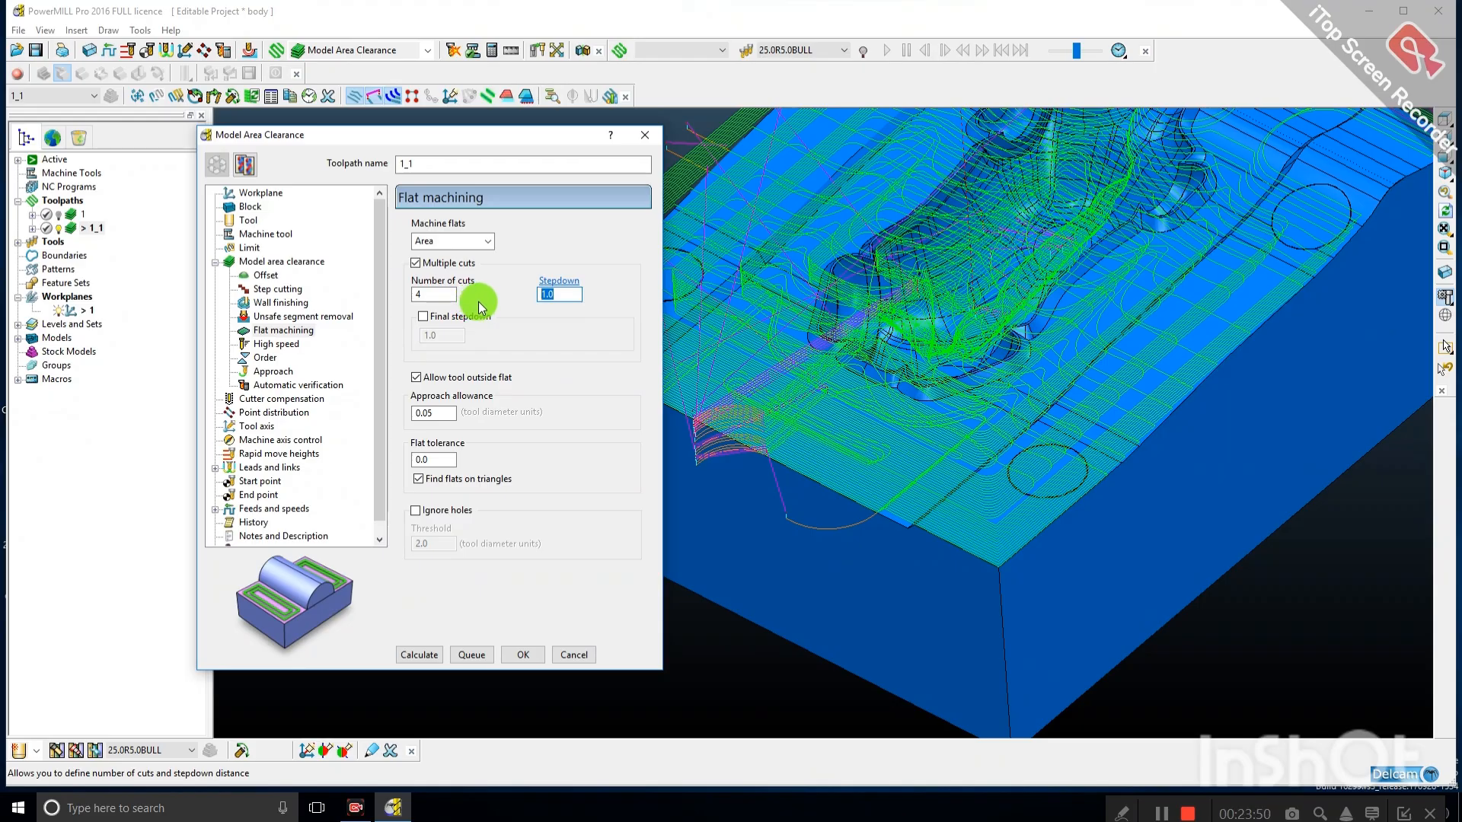
type(".2")
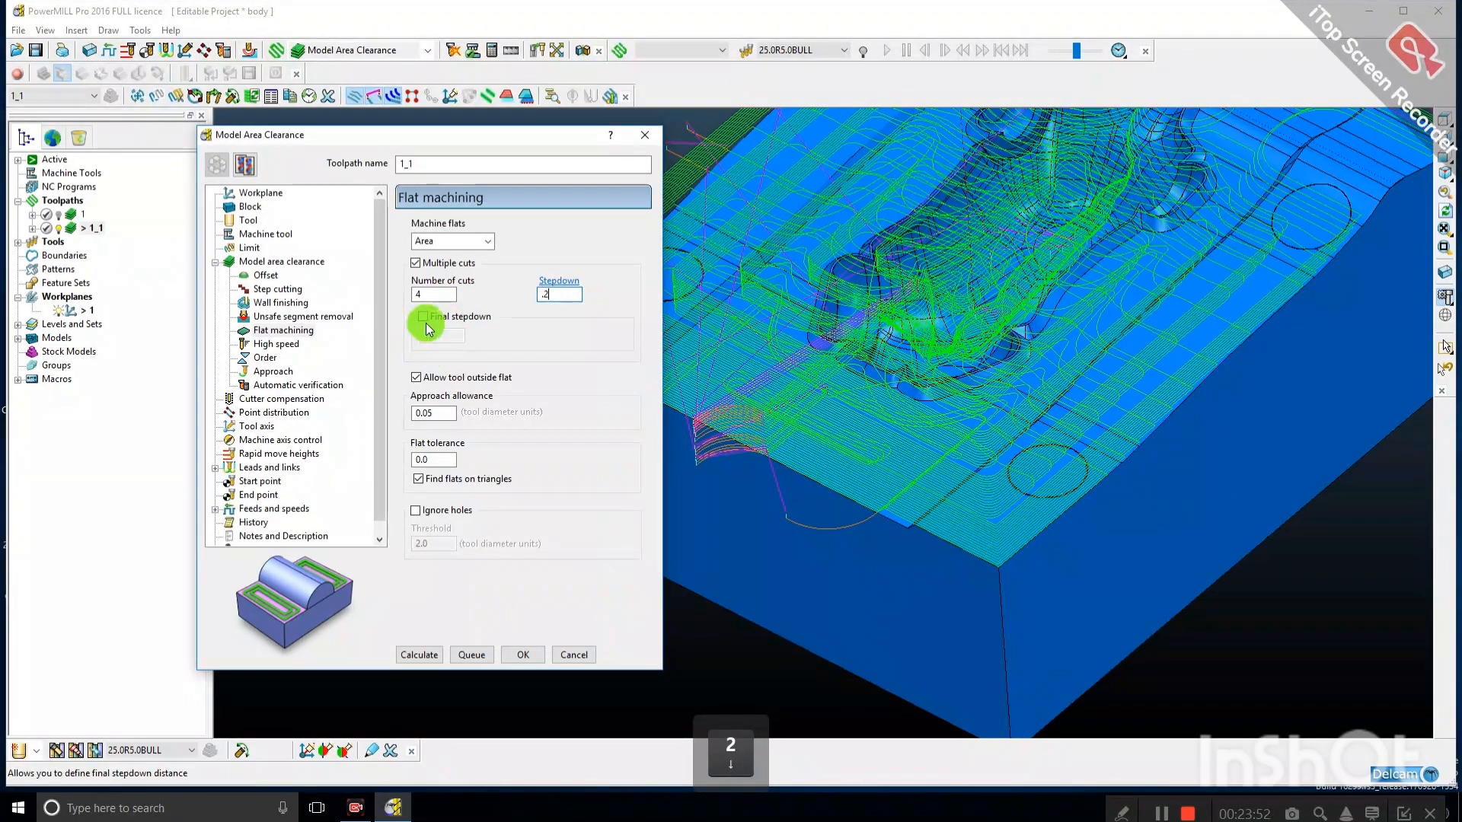
left_click(423, 316)
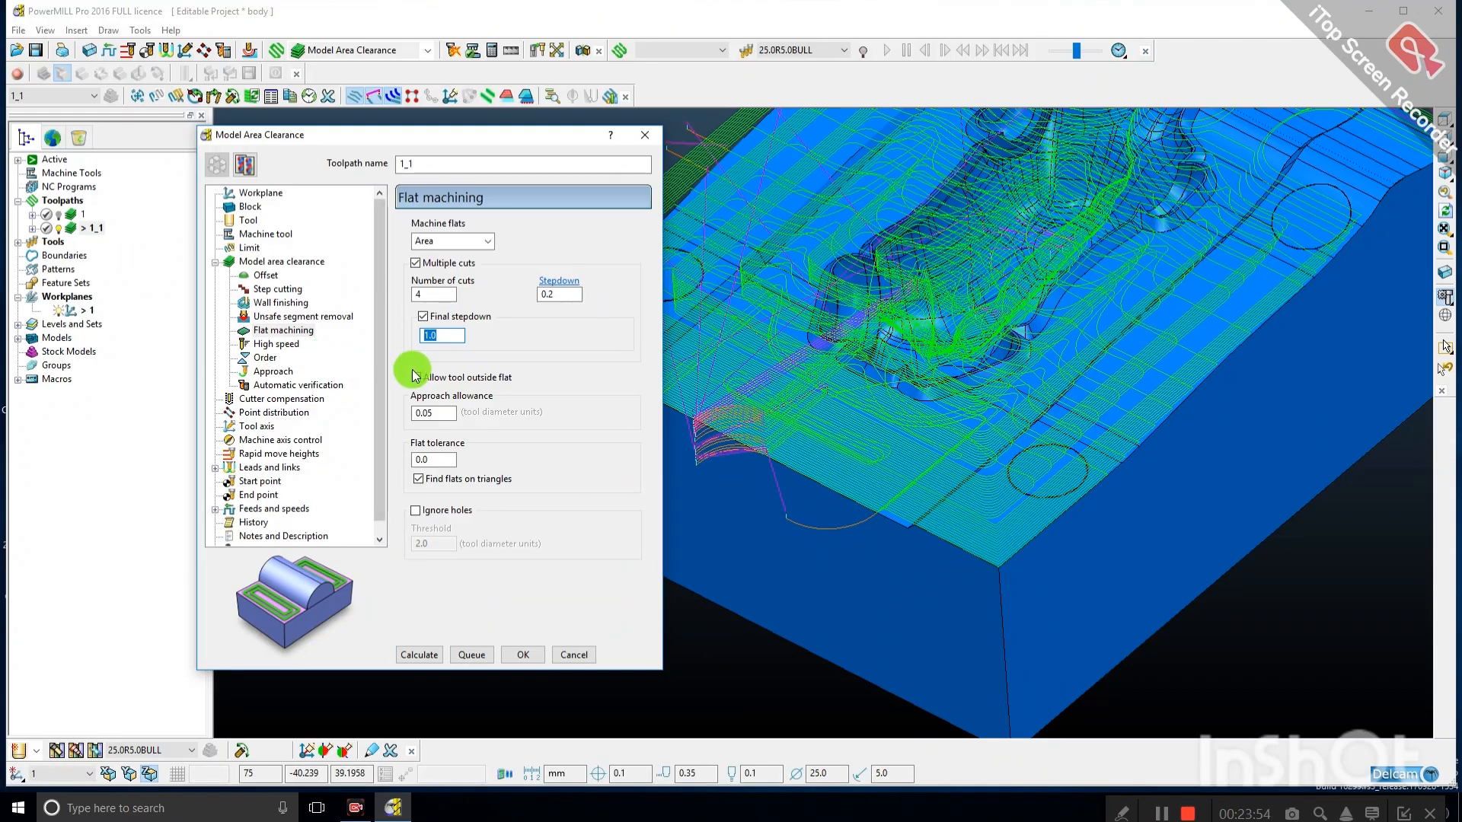
type("0")
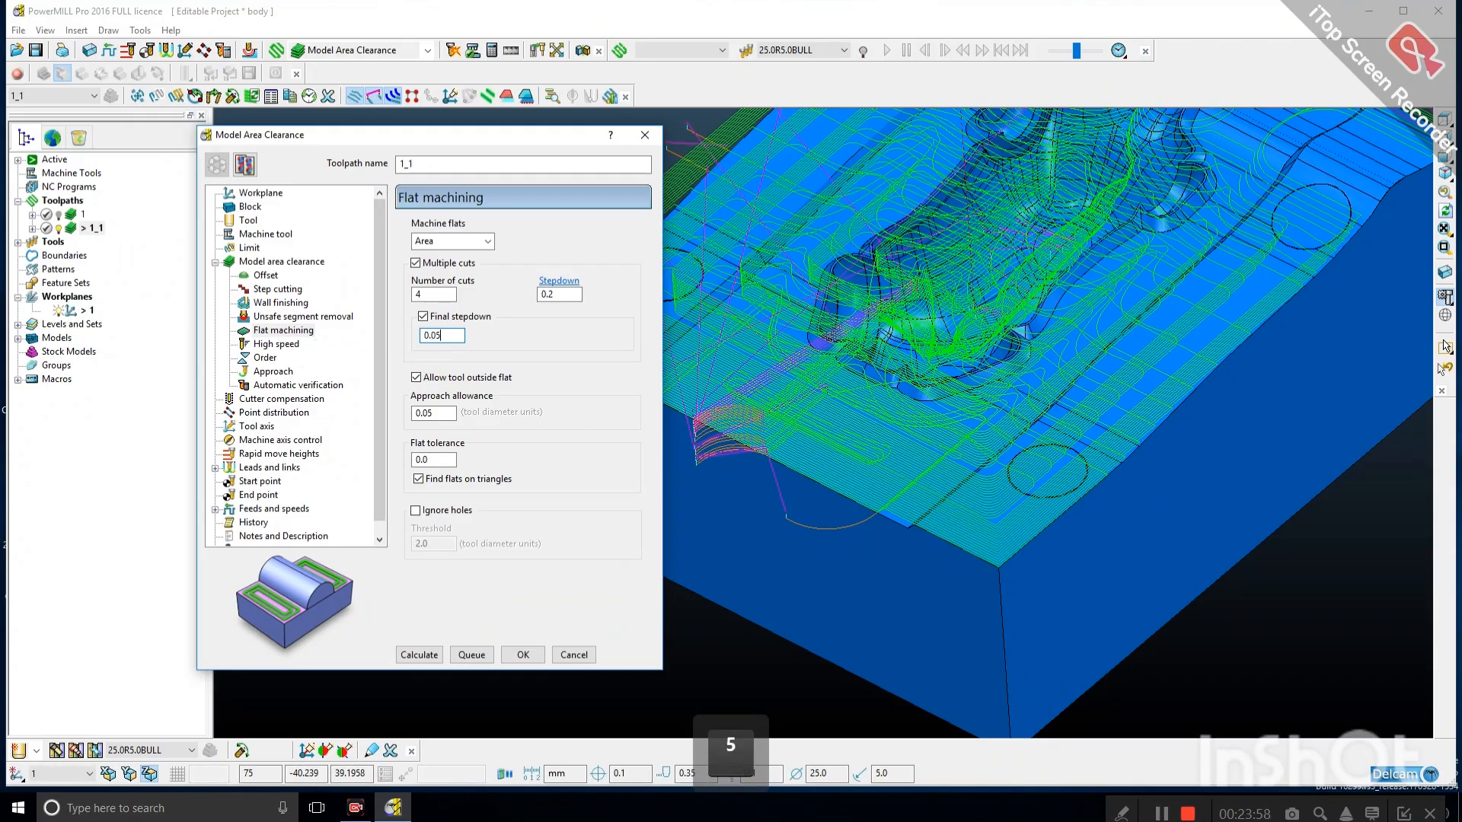
Calculate toolpath 1_1, dismiss the plunge move warning and check the flat cuts near the block's front corner.
left_click(410, 656)
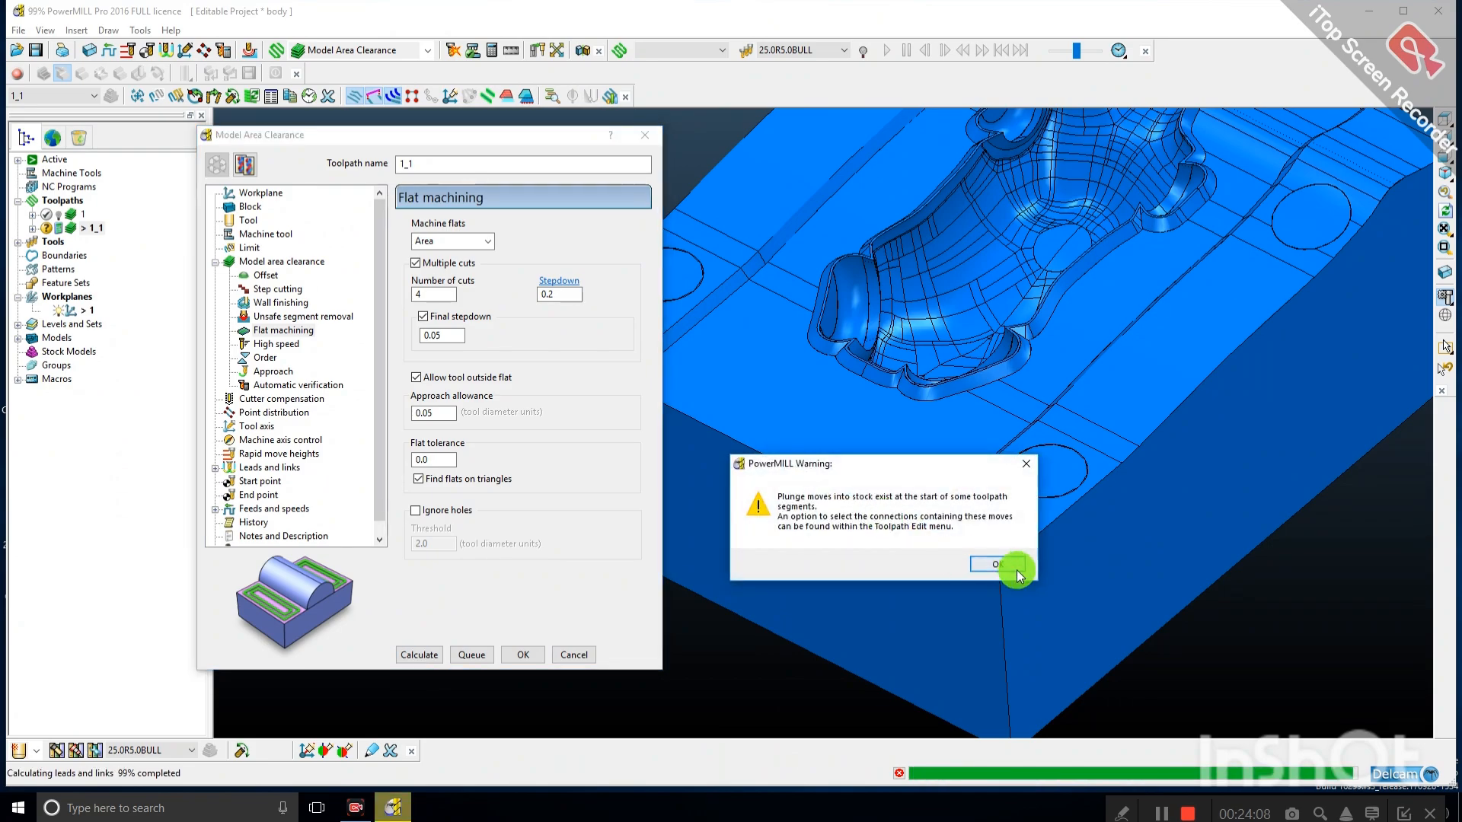
left_click(1018, 572)
scroll(929, 533, "up", 3)
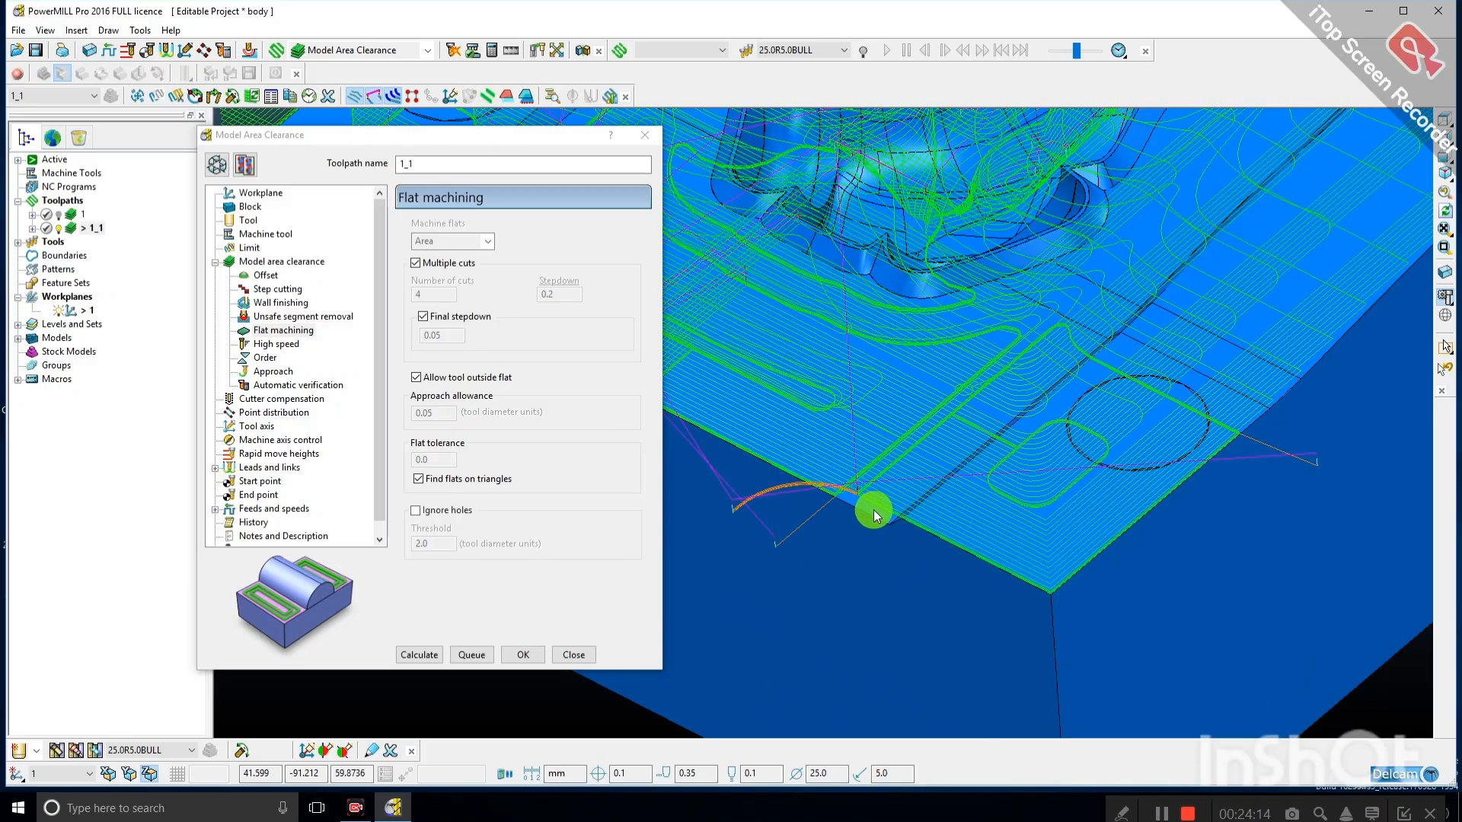
scroll(873, 509, "down", 2)
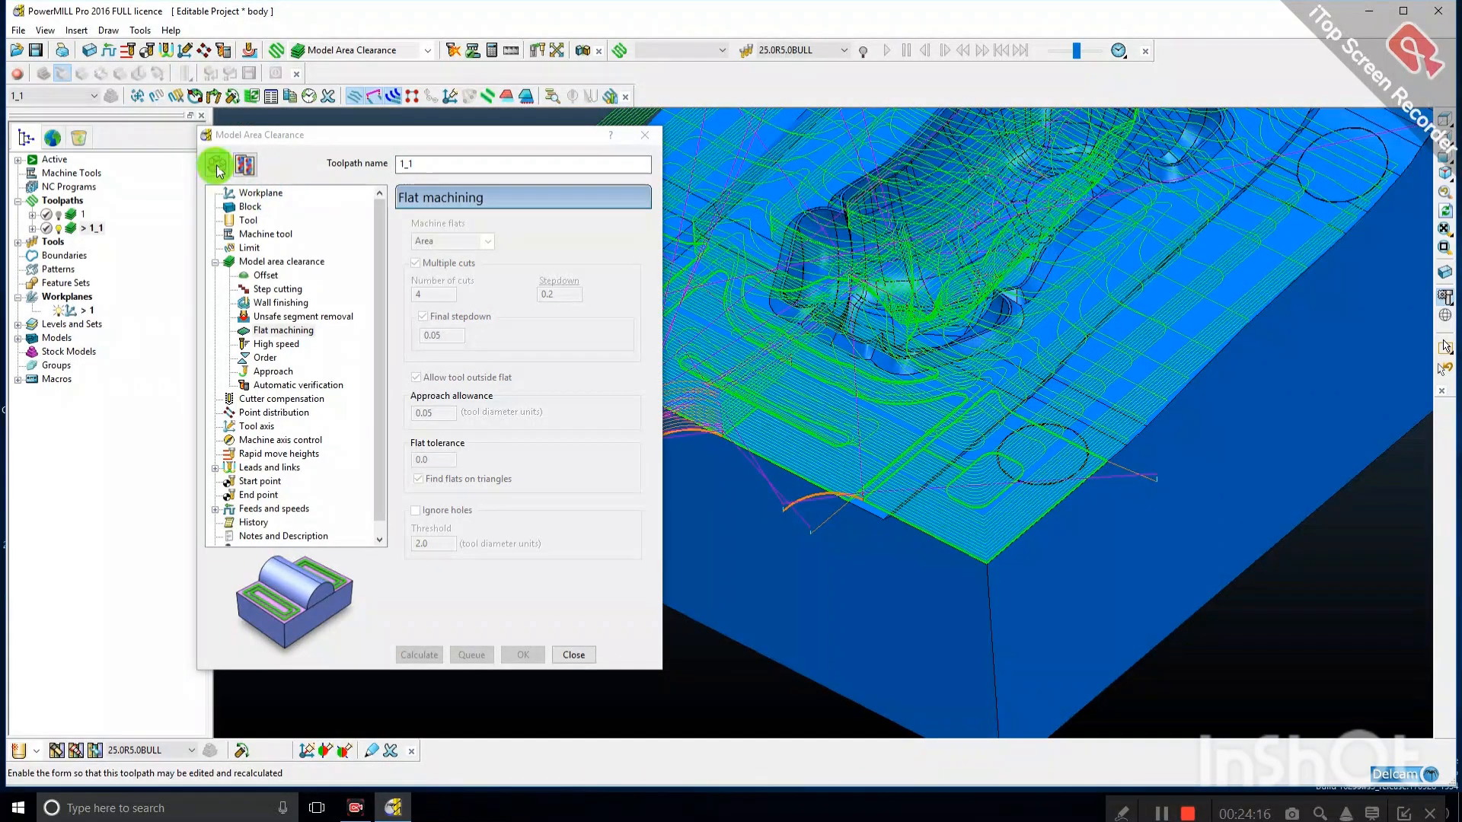
Make toolpath 1_1 editable again, set the number of flat cuts to 6 and recalculate it.
left_click(218, 166)
double_click(420, 293)
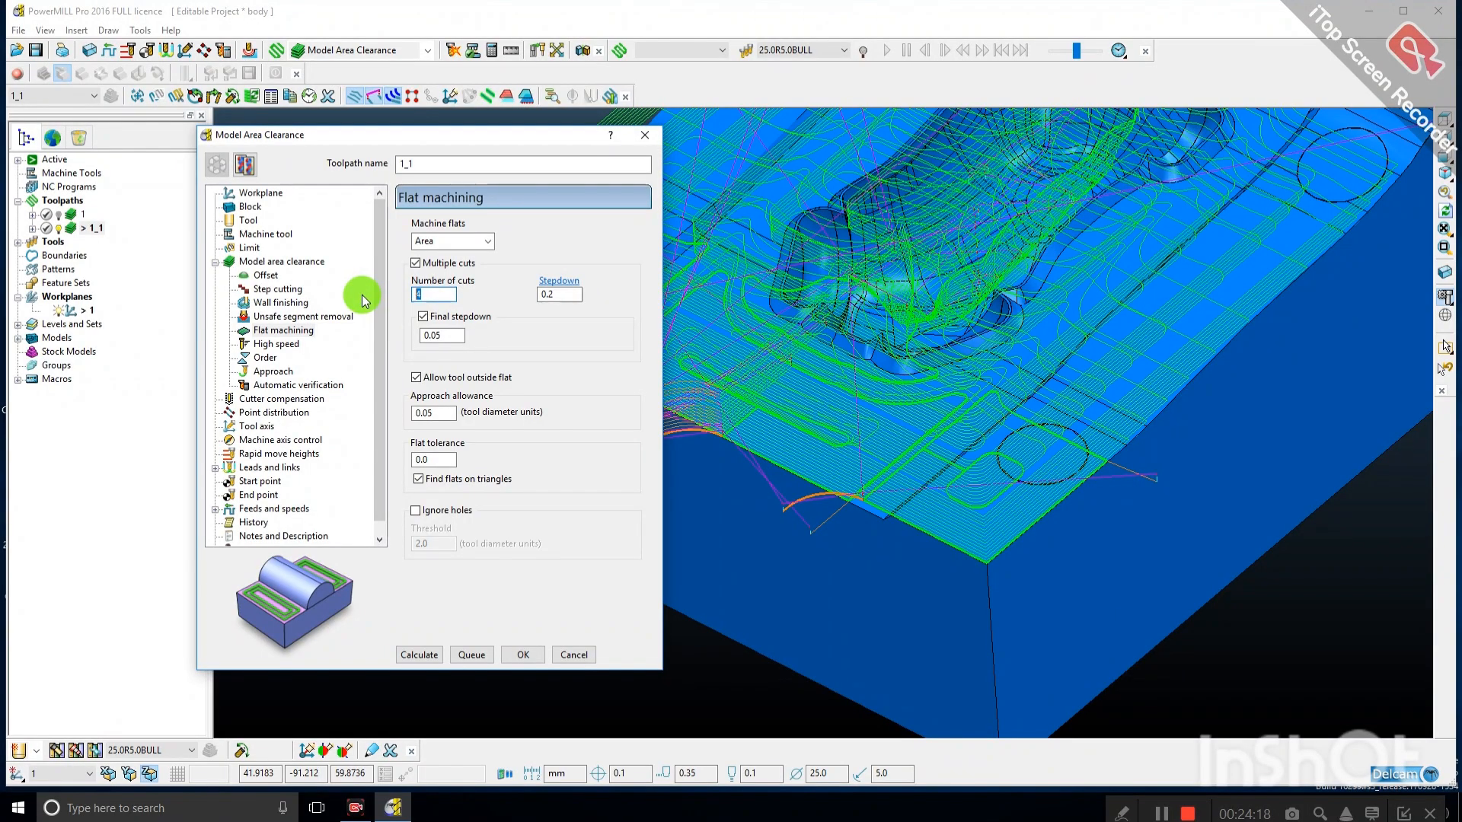
type("6")
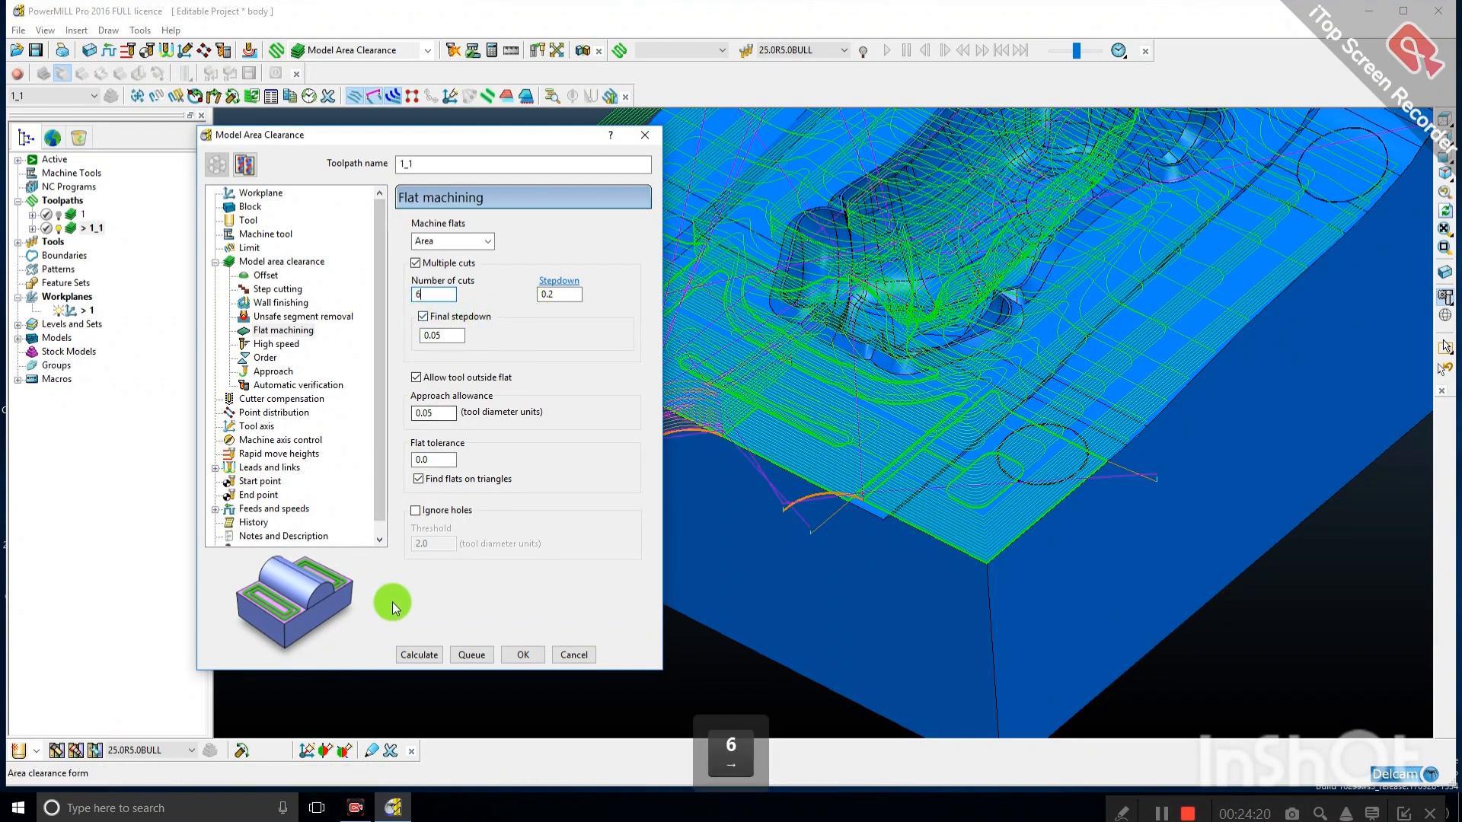
left_click(421, 653)
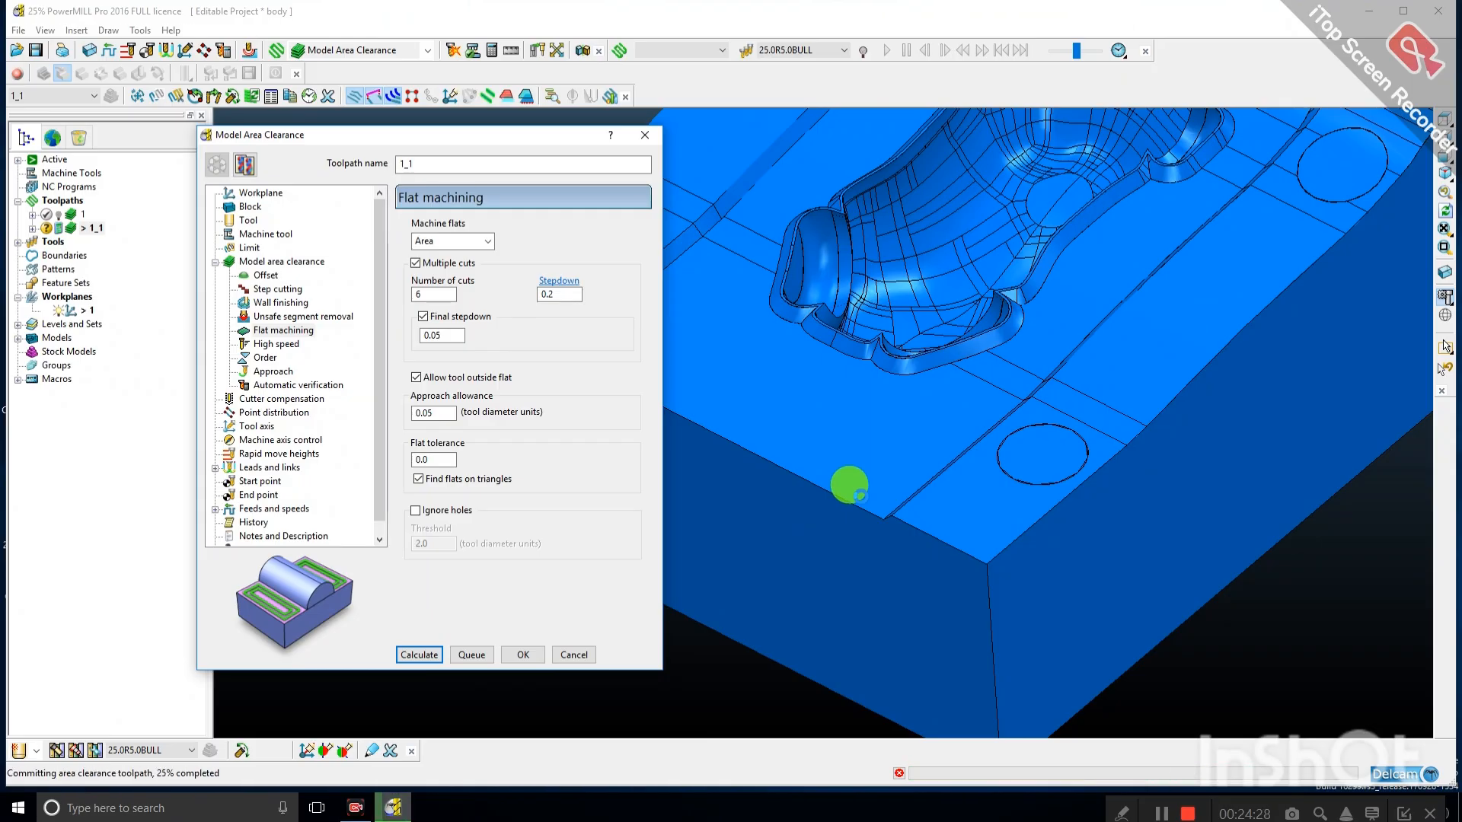
left_click(974, 542)
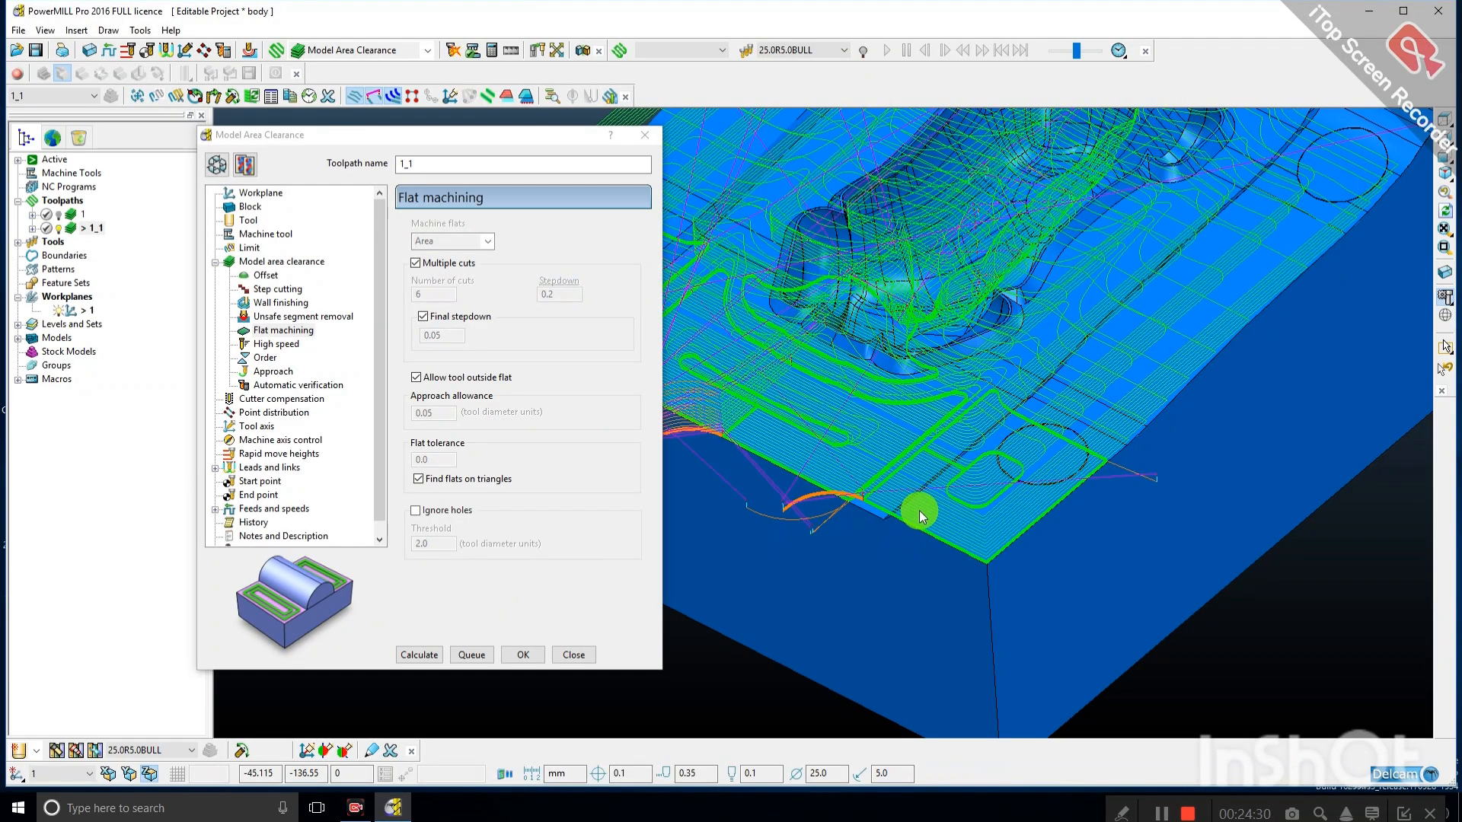
Reopen toolpath 1_1 for editing and examine its multiple flat cuts and lead-in arcs up close at the block's front edge.
scroll(898, 508, "up", 1)
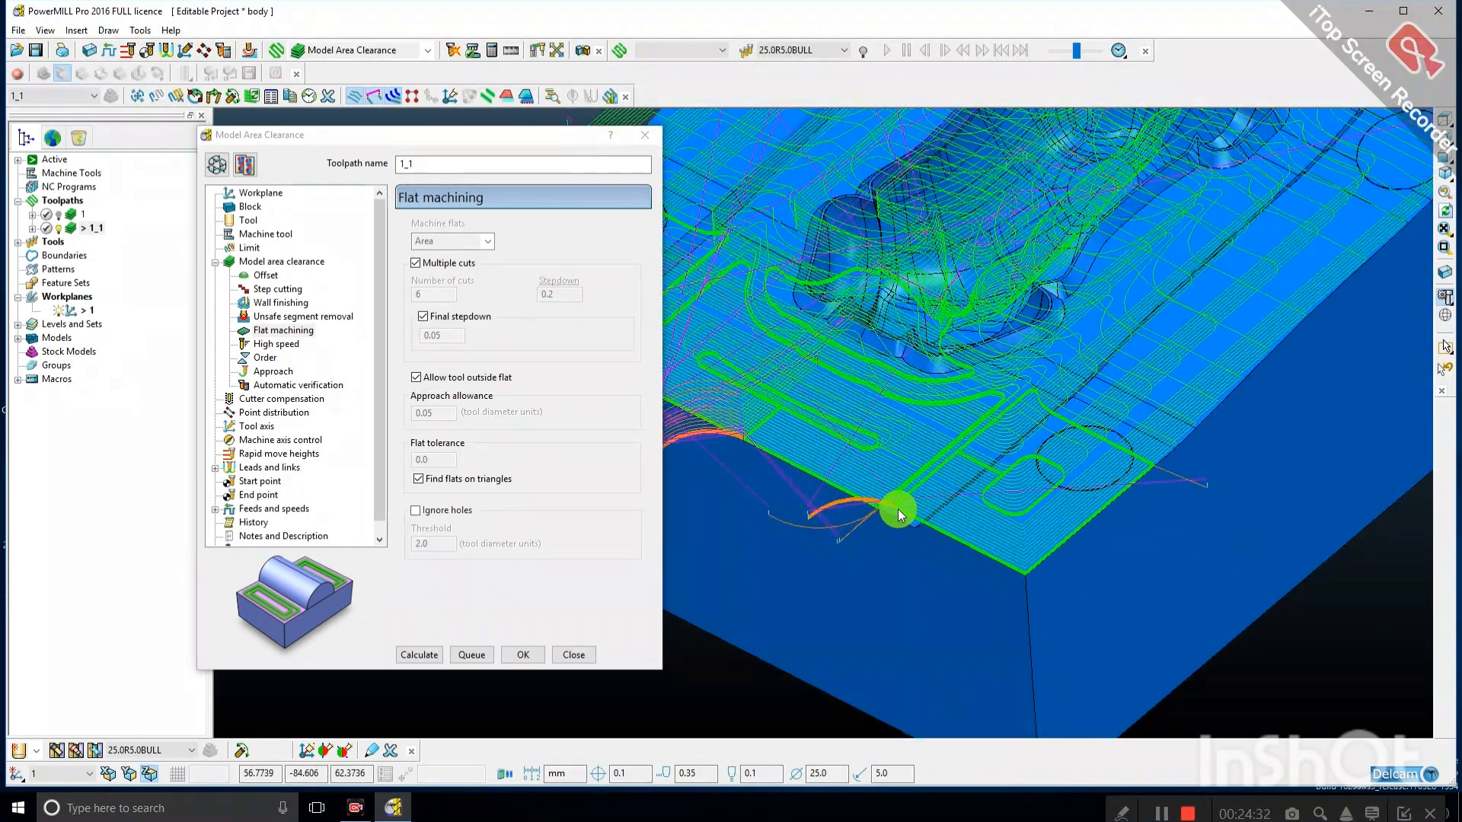
scroll(898, 509, "up", 1)
scroll(964, 522, "down", 1)
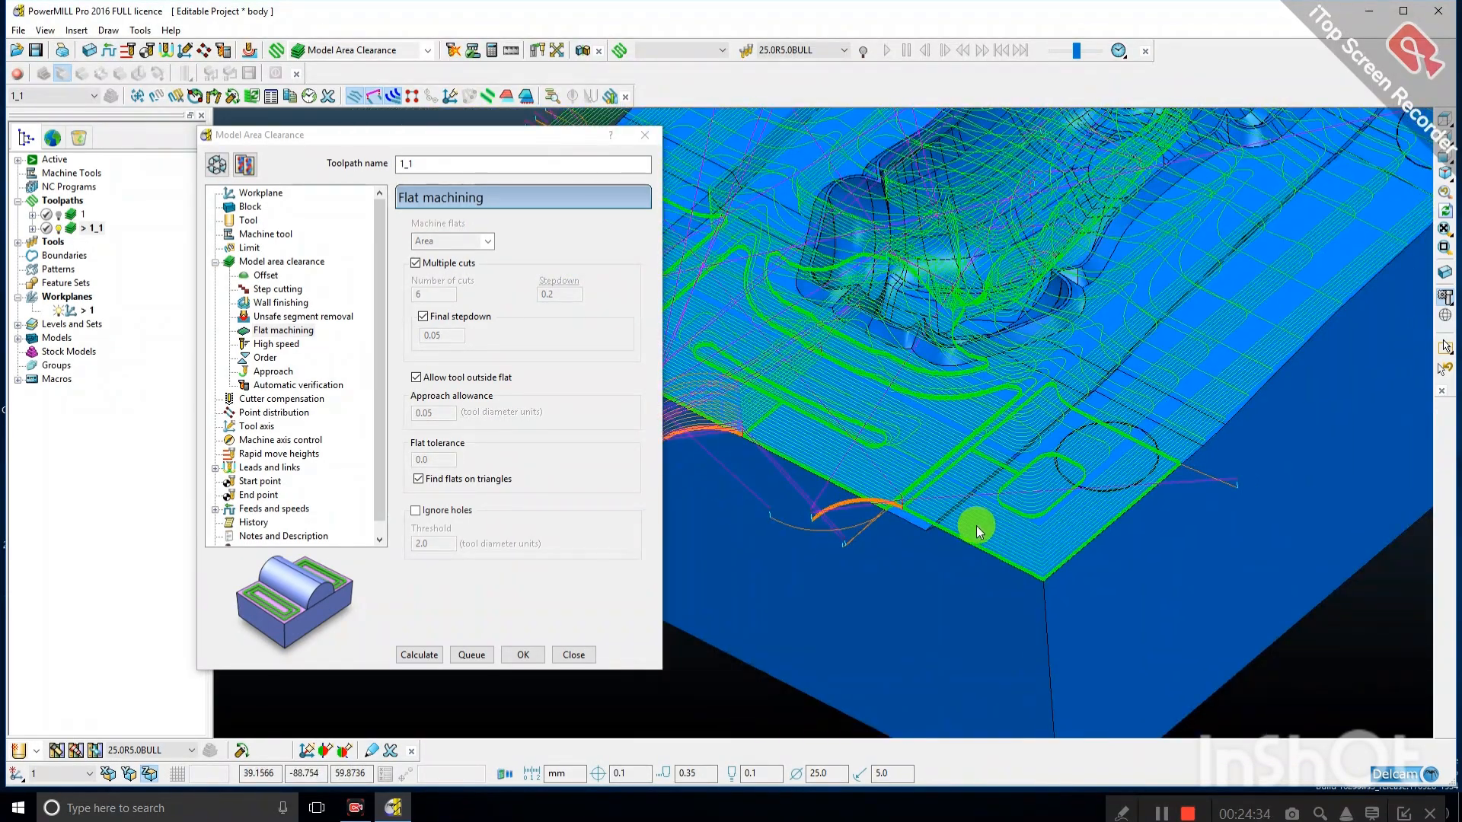
left_click(216, 164)
left_click(789, 466)
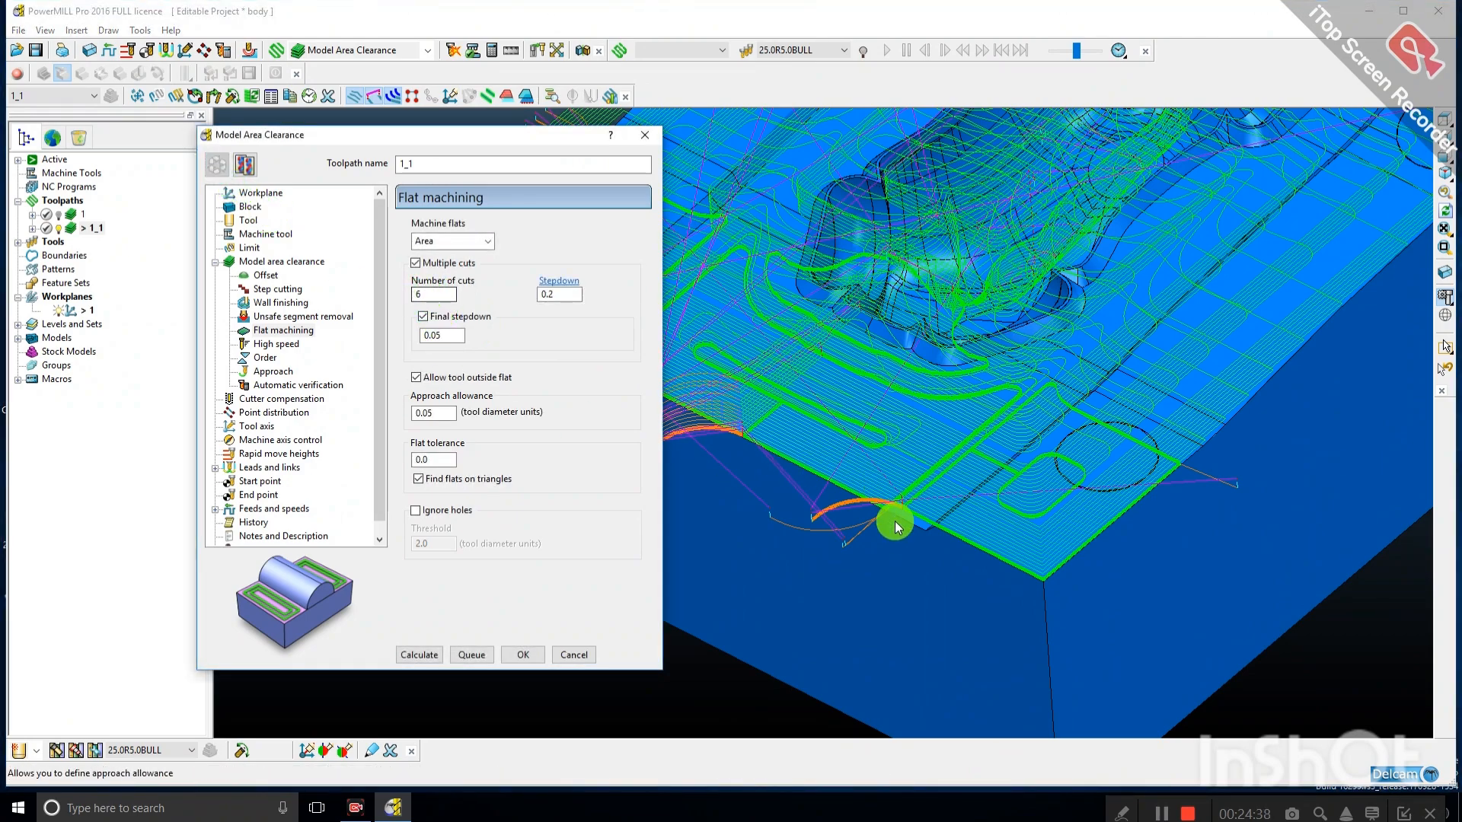
scroll(901, 516, "up", 1)
scroll(904, 509, "up", 2)
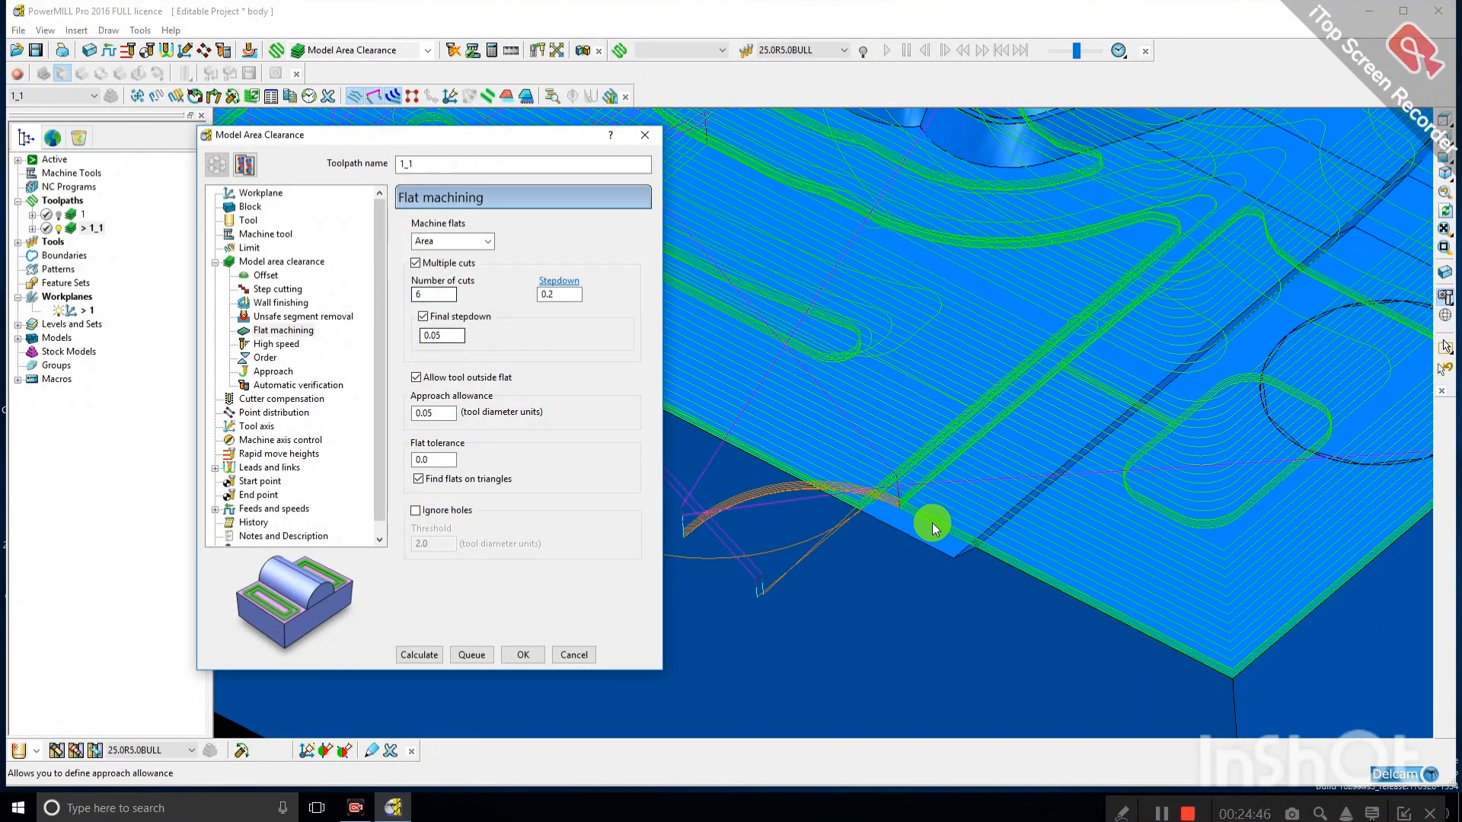
scroll(931, 525, "up", 1)
scroll(906, 499, "up", 1)
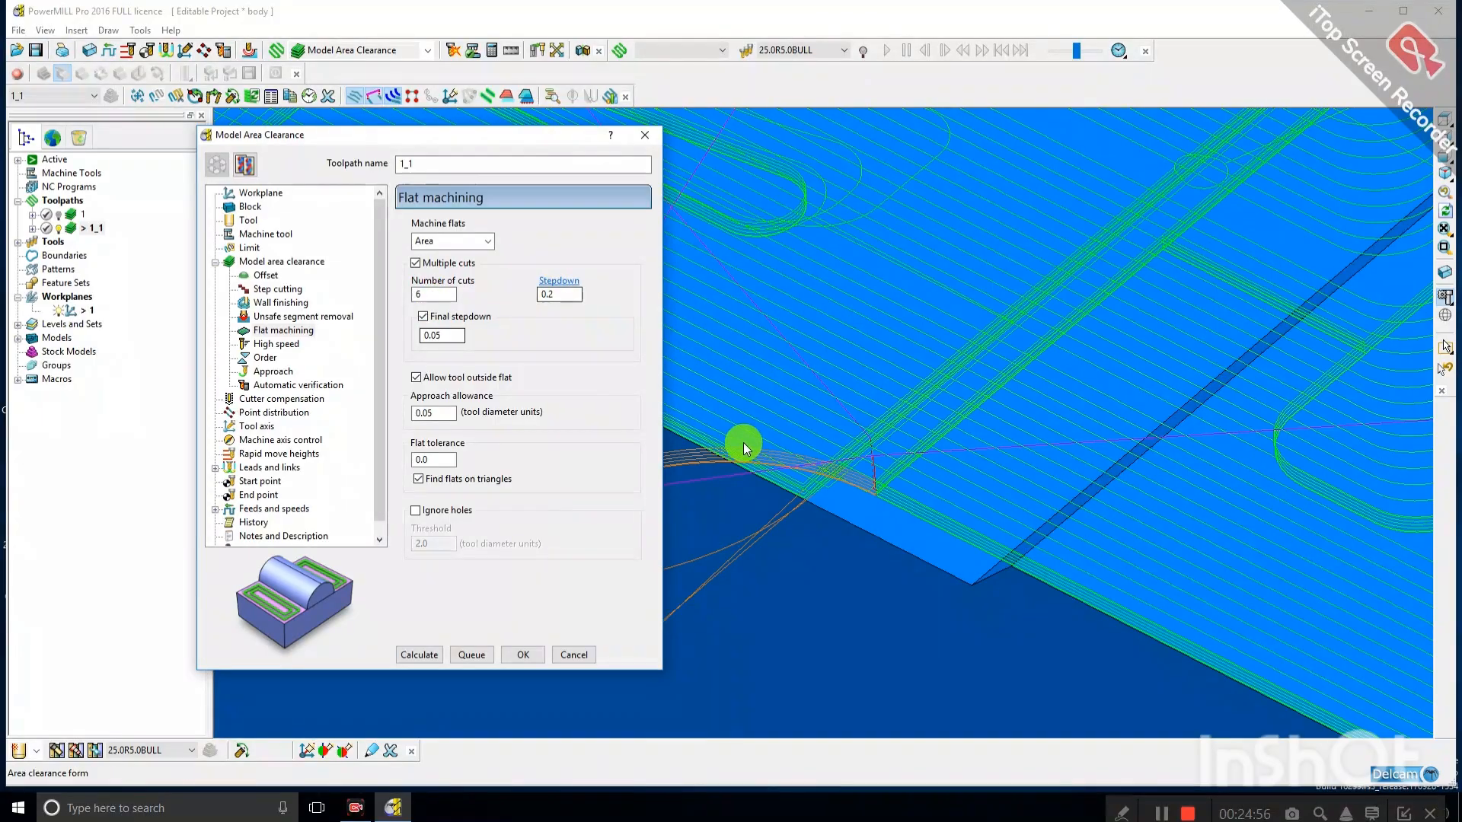
scroll(743, 441, "down", 1)
Hide the shaded model and view toolpath 1_1 from the front along the Y axis.
left_click(1444, 296)
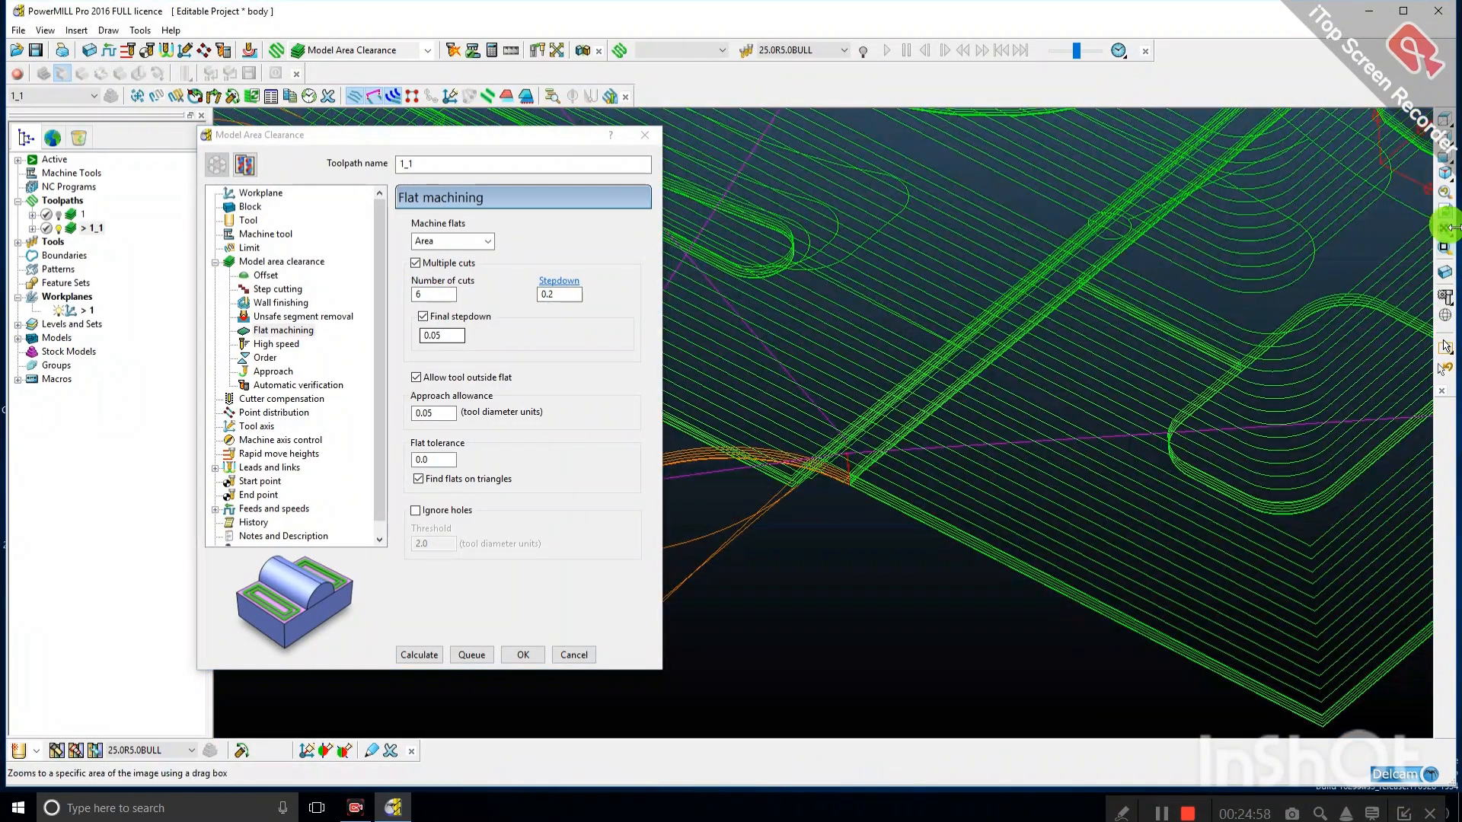
left_click(1443, 153)
scroll(1066, 251, "down", 5)
scroll(987, 309, "up", 5)
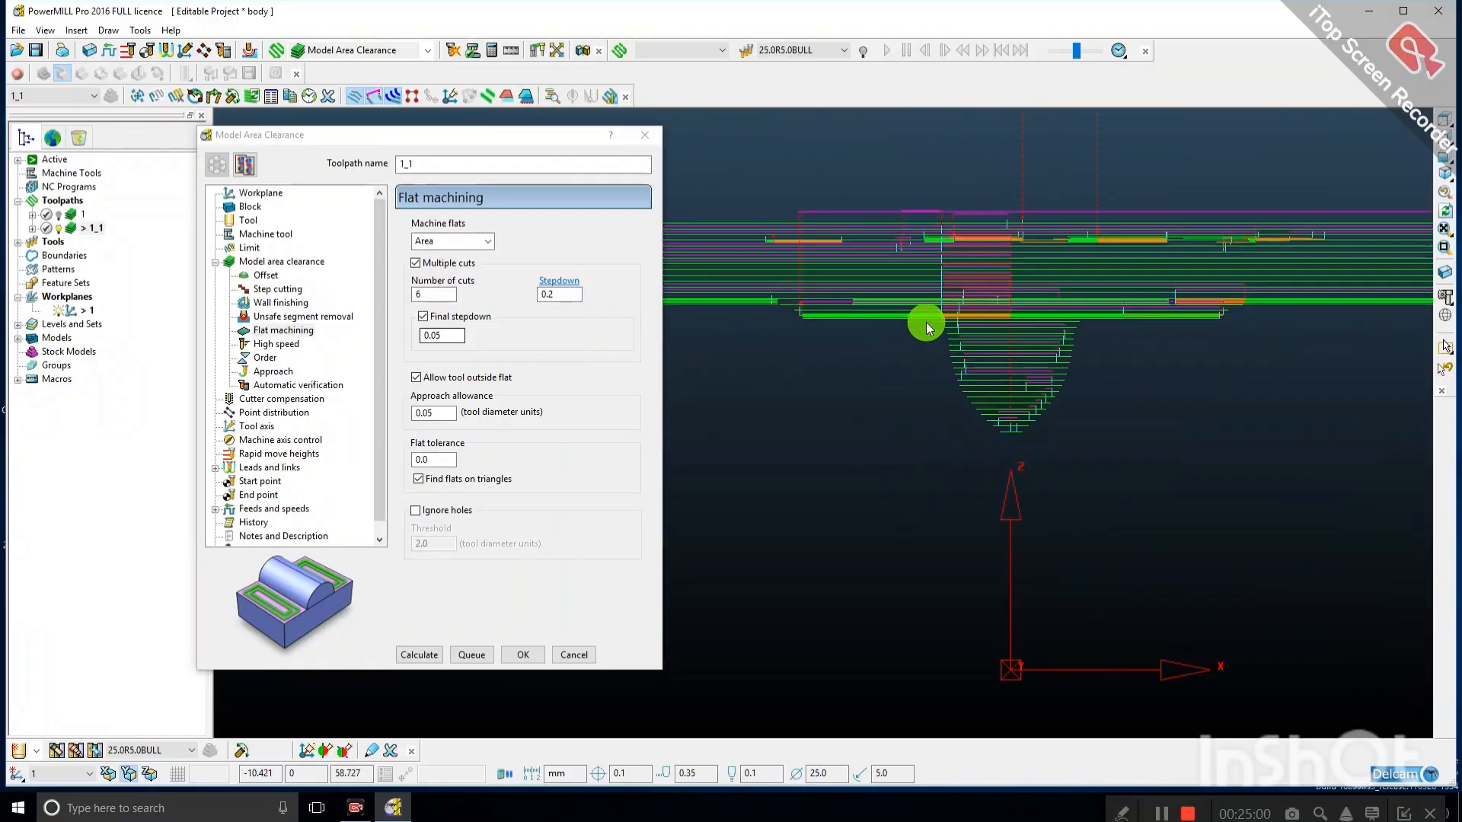
Examine the spacing of the lowest flat passes up close and compare it with the stepdown and final stepdown settings.
scroll(725, 299, "up", 6)
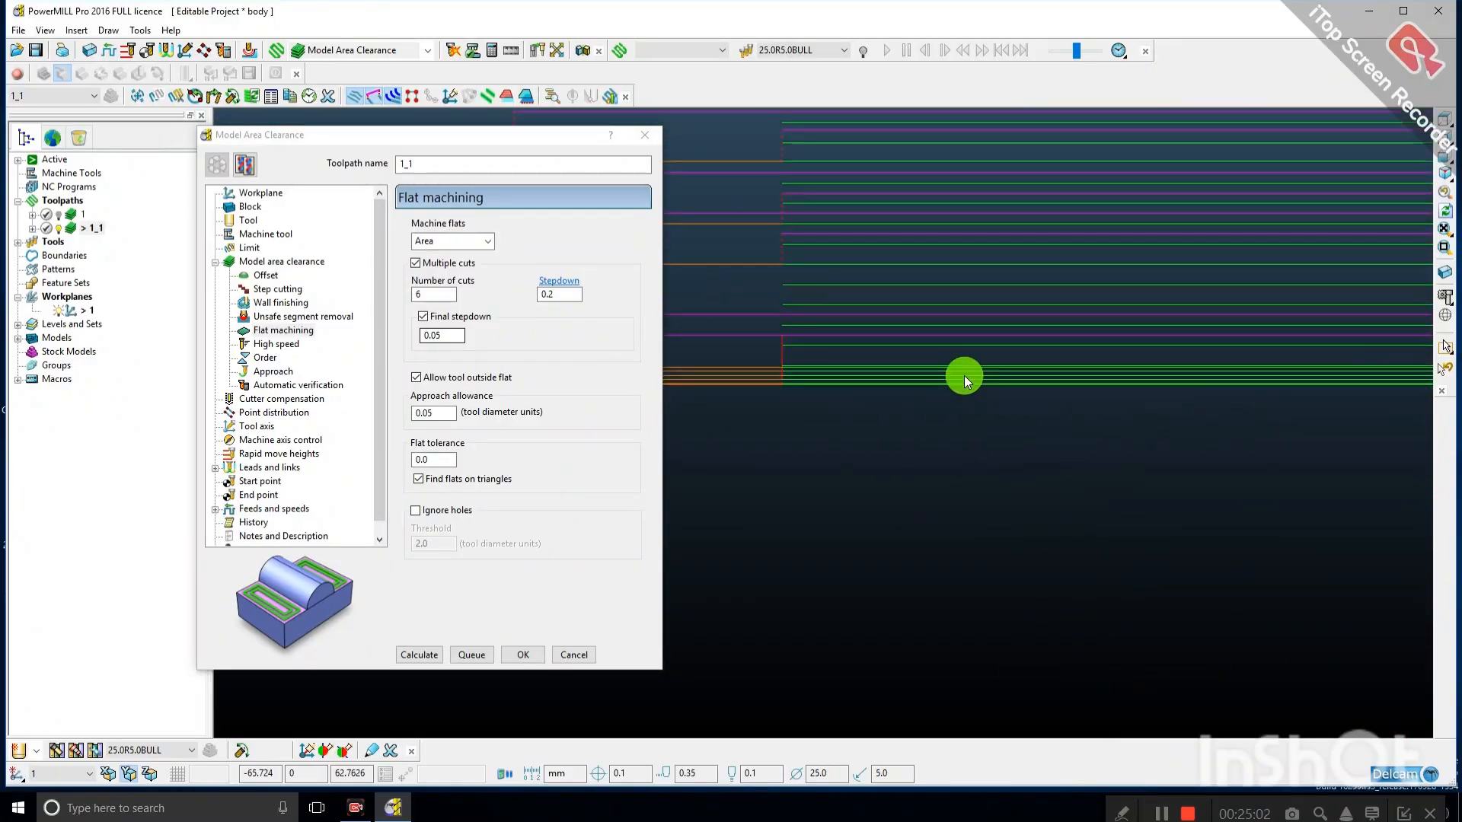
scroll(1221, 391, "up", 1)
scroll(1207, 396, "down", 2)
scroll(855, 367, "up", 2)
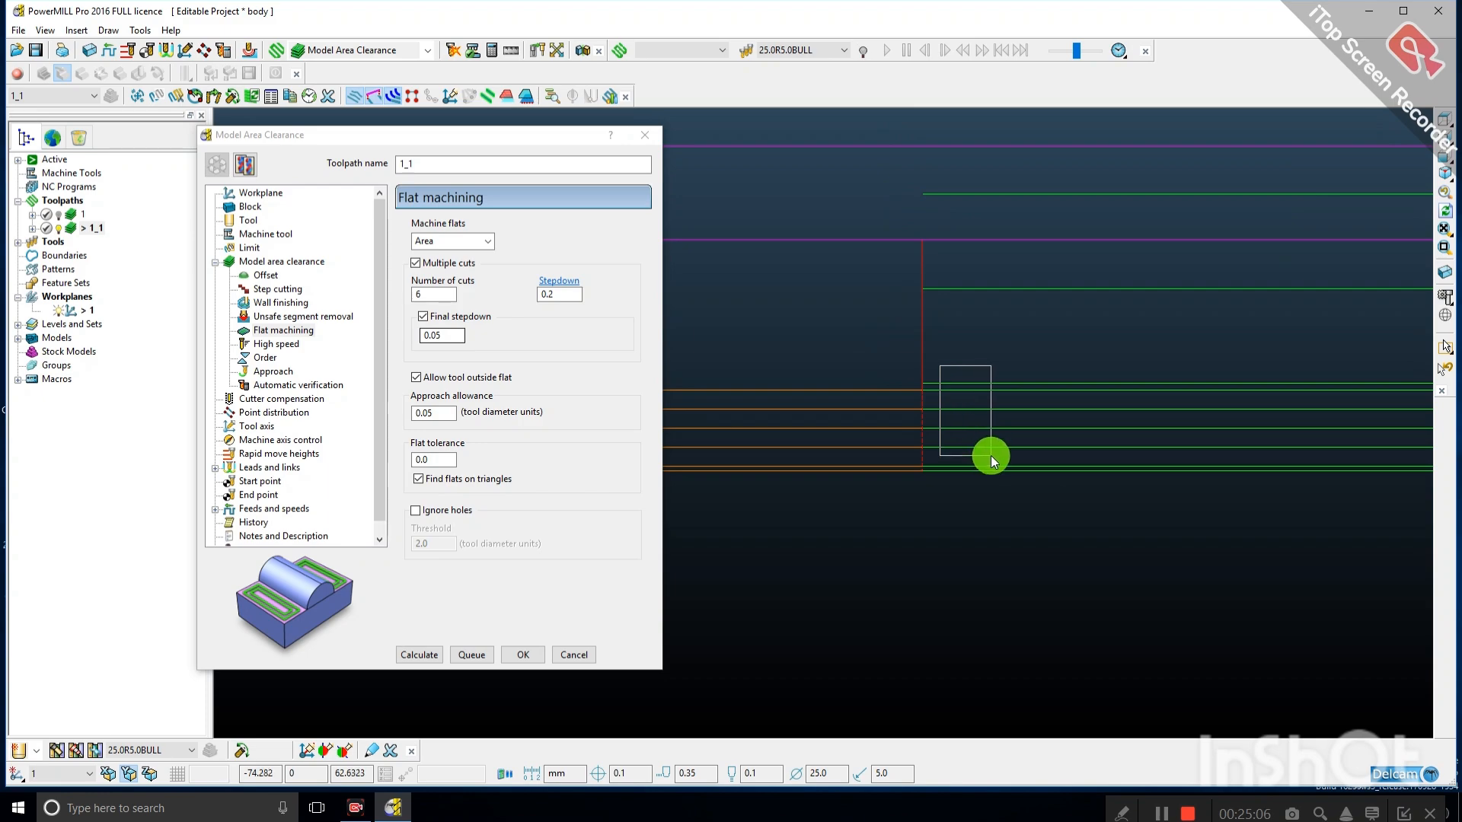
left_click_drag(990, 455, 994, 458)
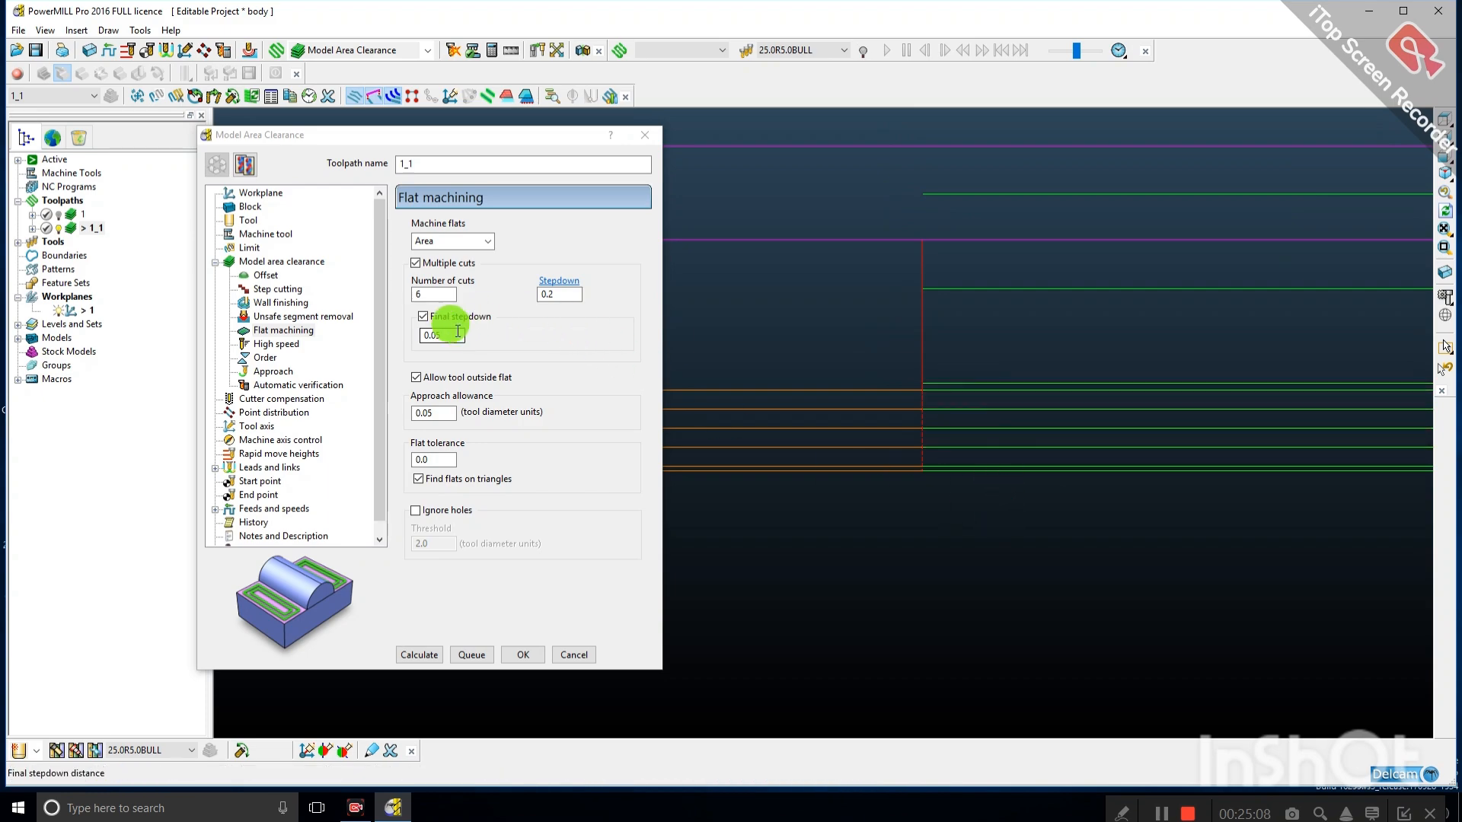
double_click(457, 333)
scroll(981, 491, "up", 2)
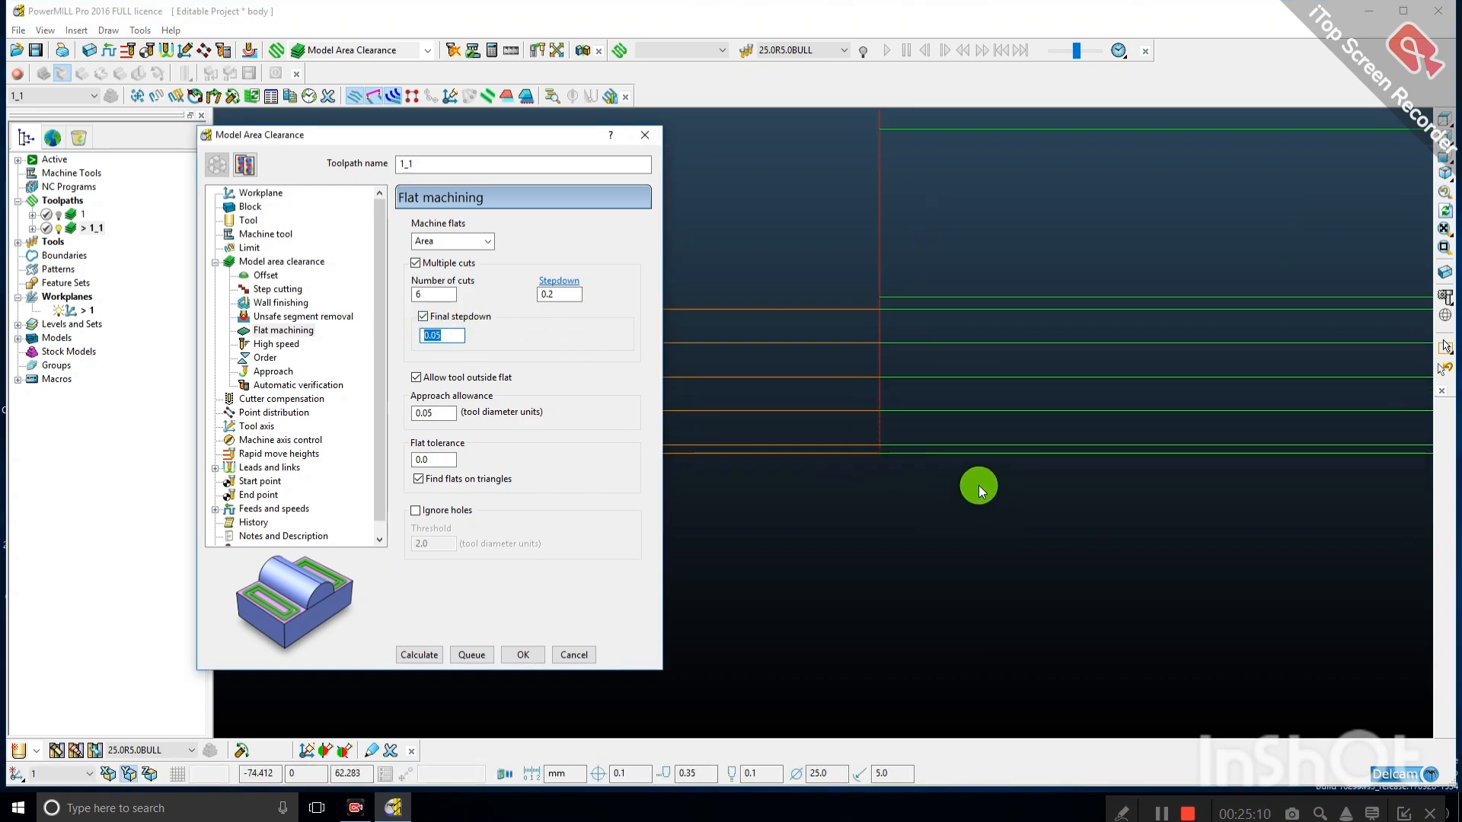
Examine the gap between the two lowest flat passes of toolpath 1_1 up close.
left_click_drag(927, 431, 950, 465)
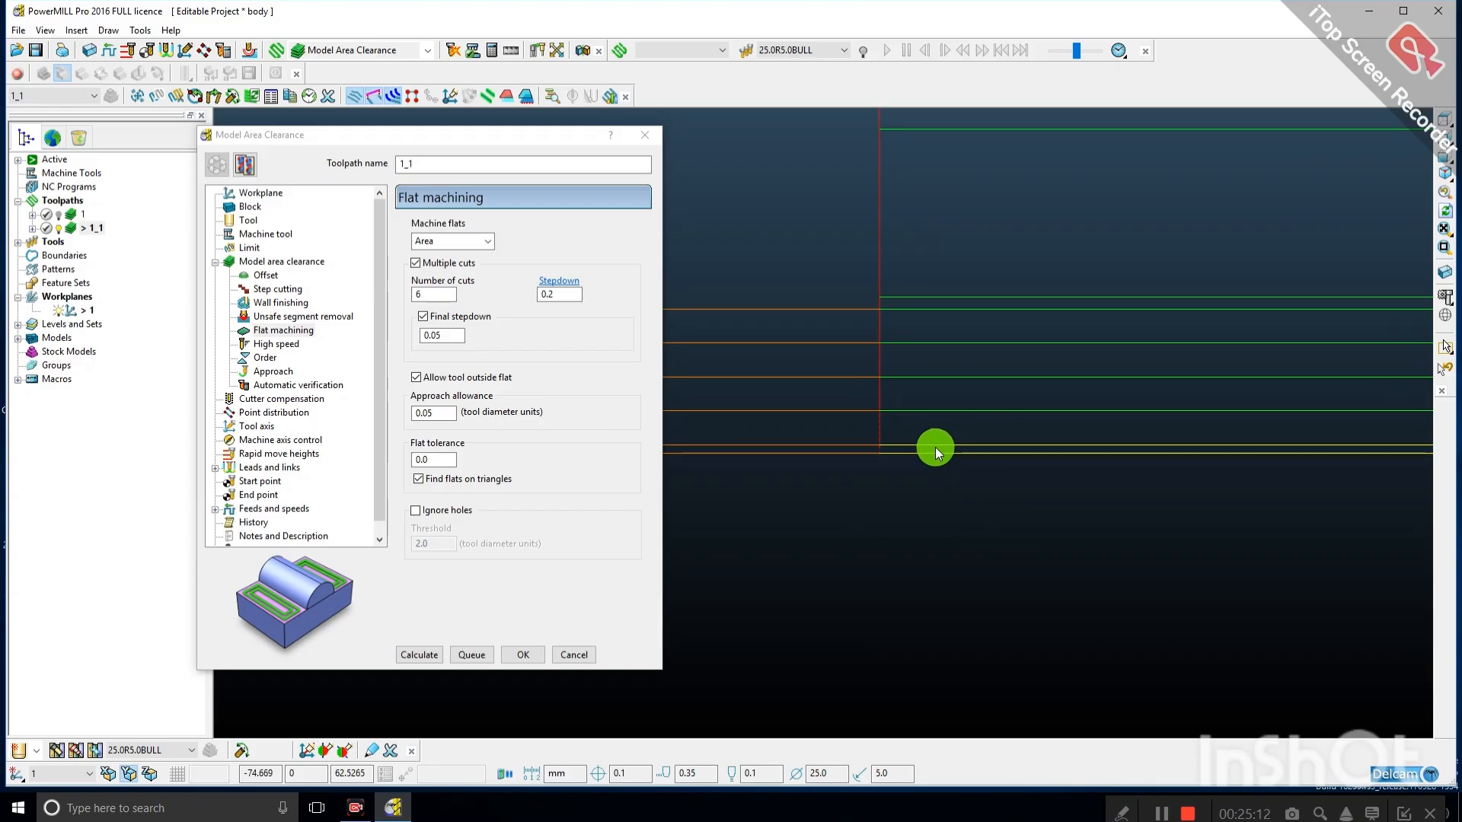
scroll(935, 454, "up", 3)
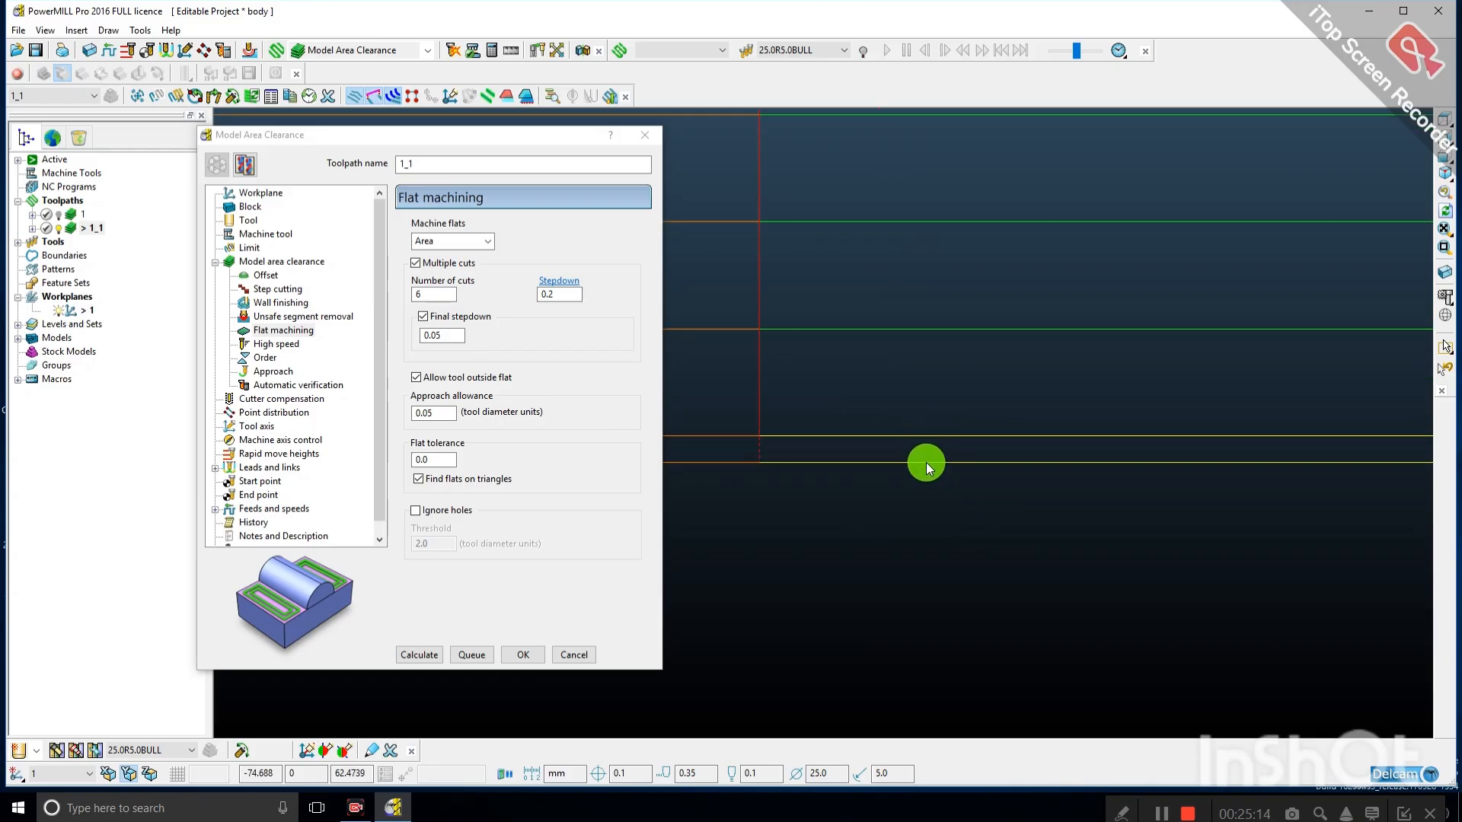
scroll(773, 414, "down", 5)
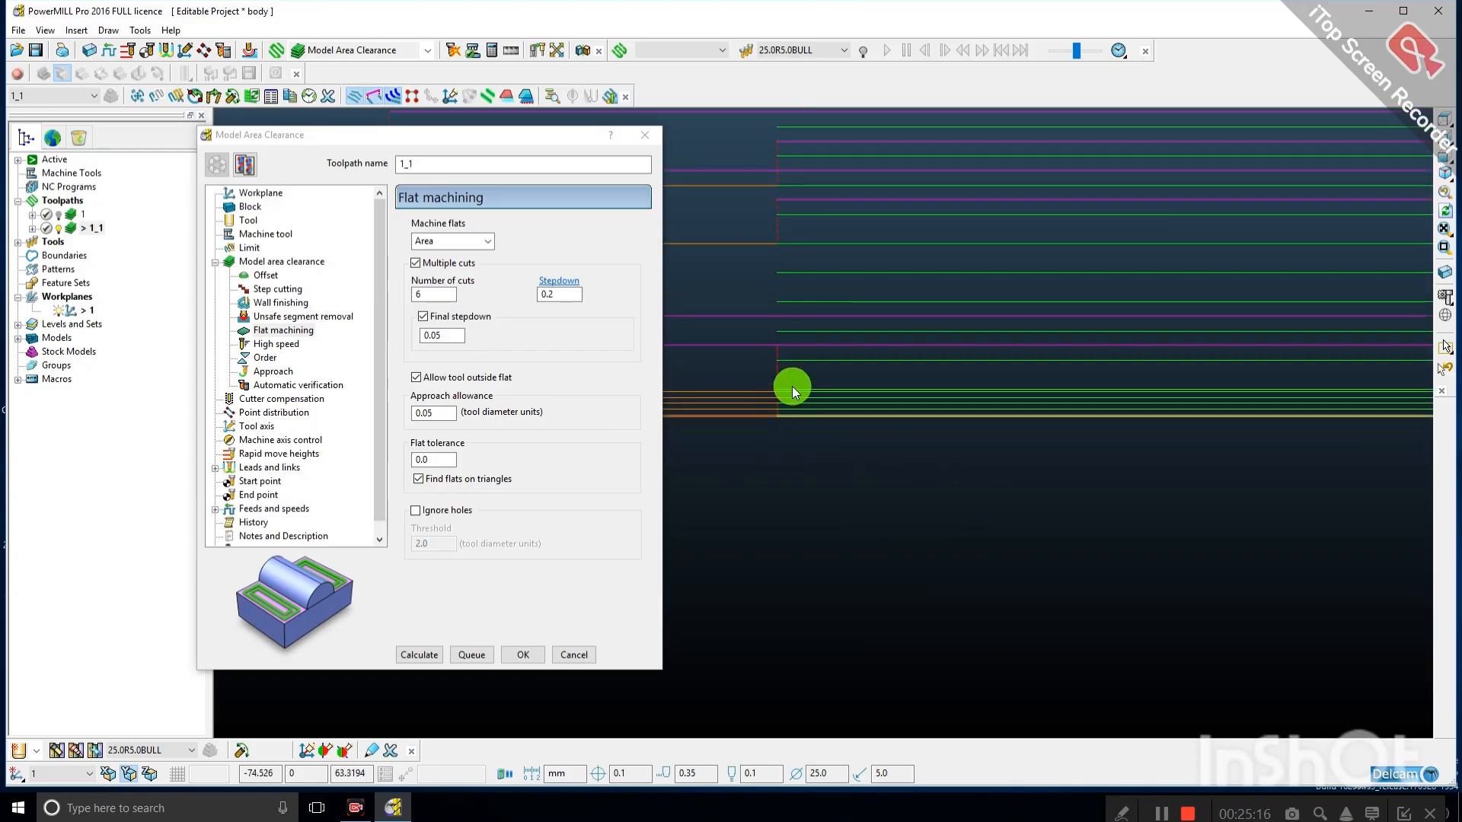
Shade the model and examine the flat passes and lead-in arcs of toolpath 1_1 along the block's front edge.
left_click(1444, 297)
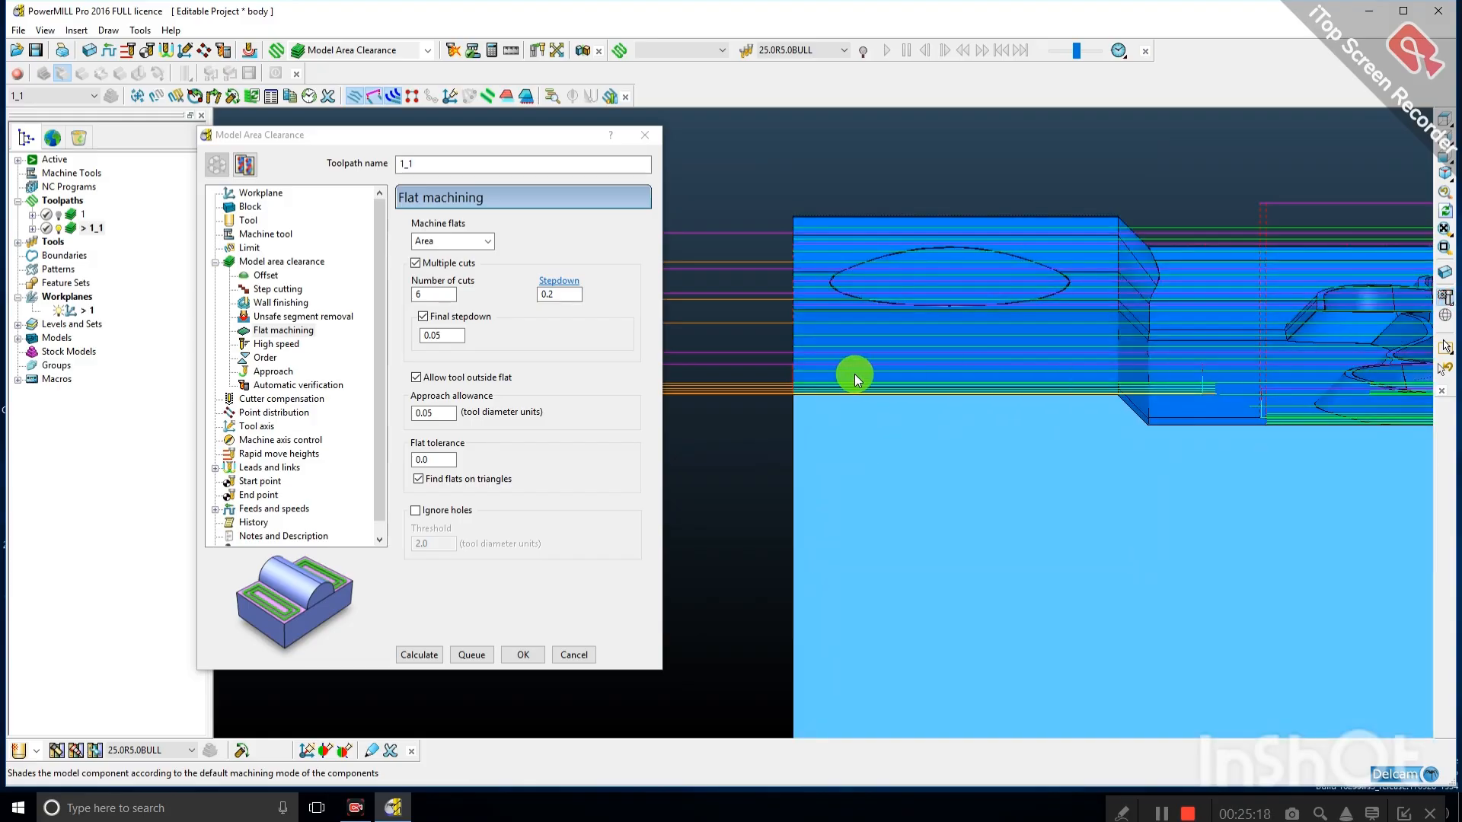
scroll(820, 352, "down", 2)
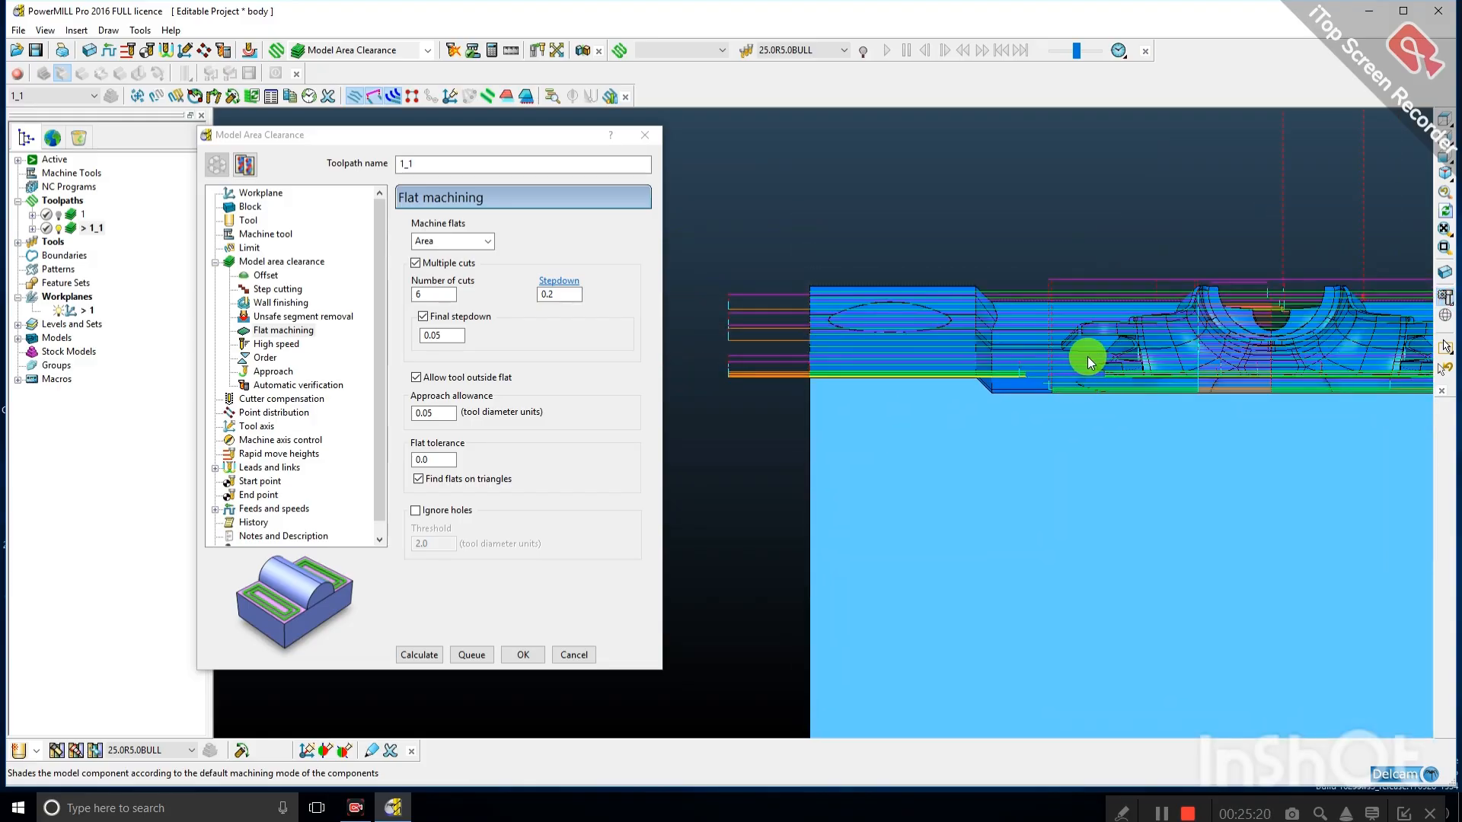
mouse_move(1062, 418)
middle_mouse_down()
mouse_move(1014, 445)
mouse_move(952, 349)
middle_mouse_up()
scroll(757, 262, "down", 2)
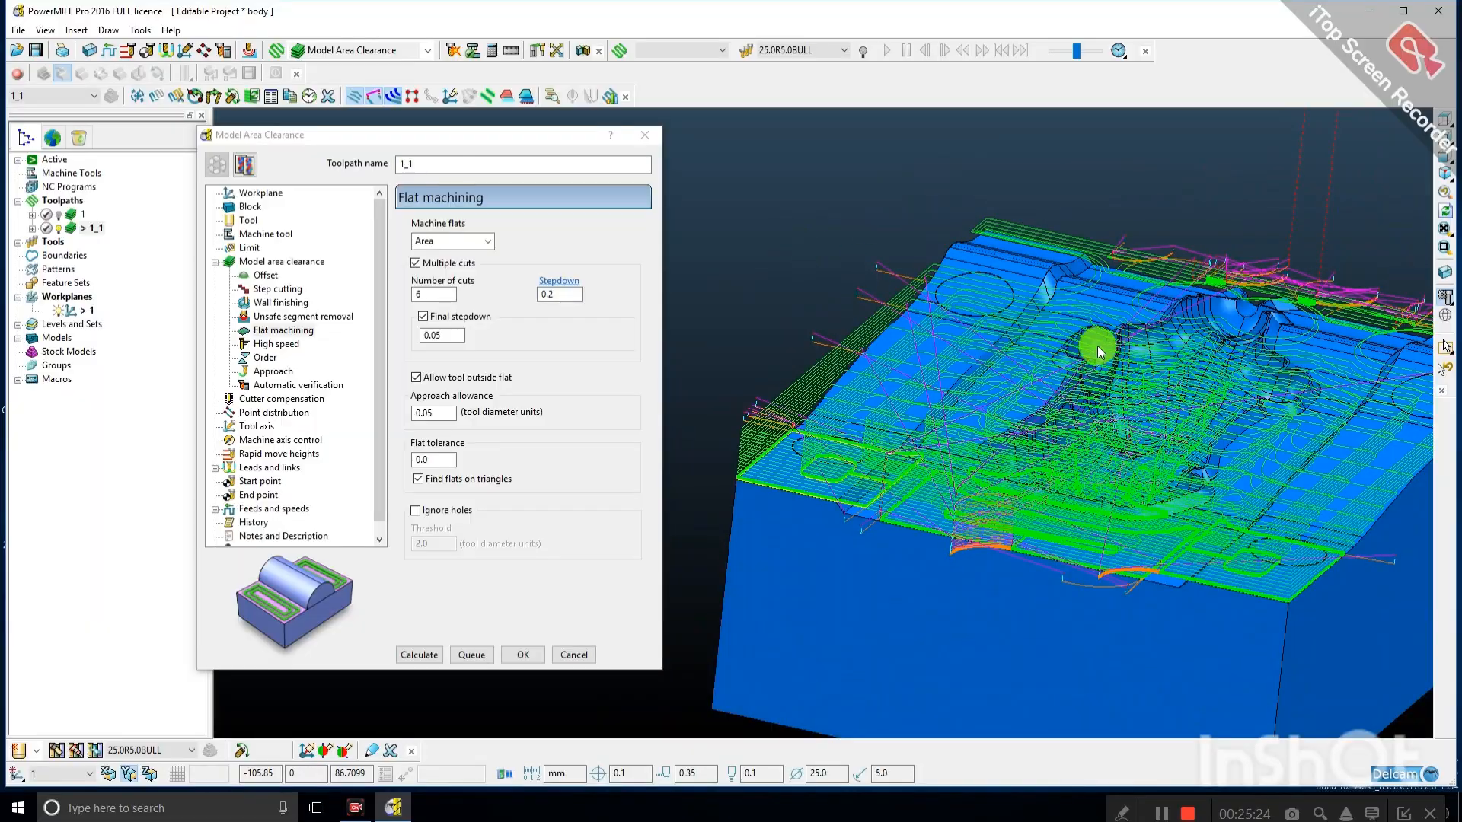
scroll(1081, 358, "down", 1)
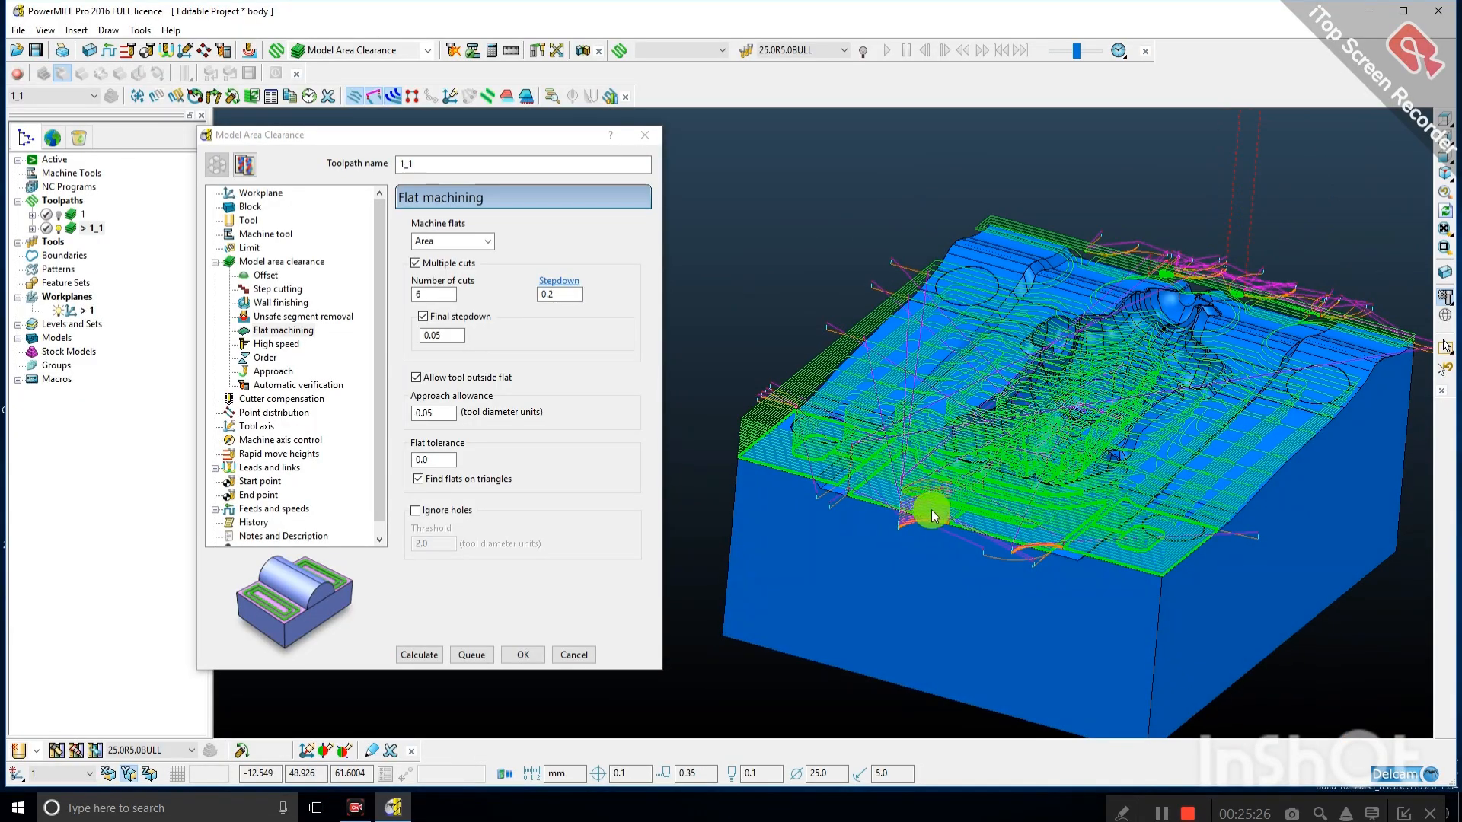
scroll(973, 529, "up", 2)
scroll(1114, 572, "up", 1)
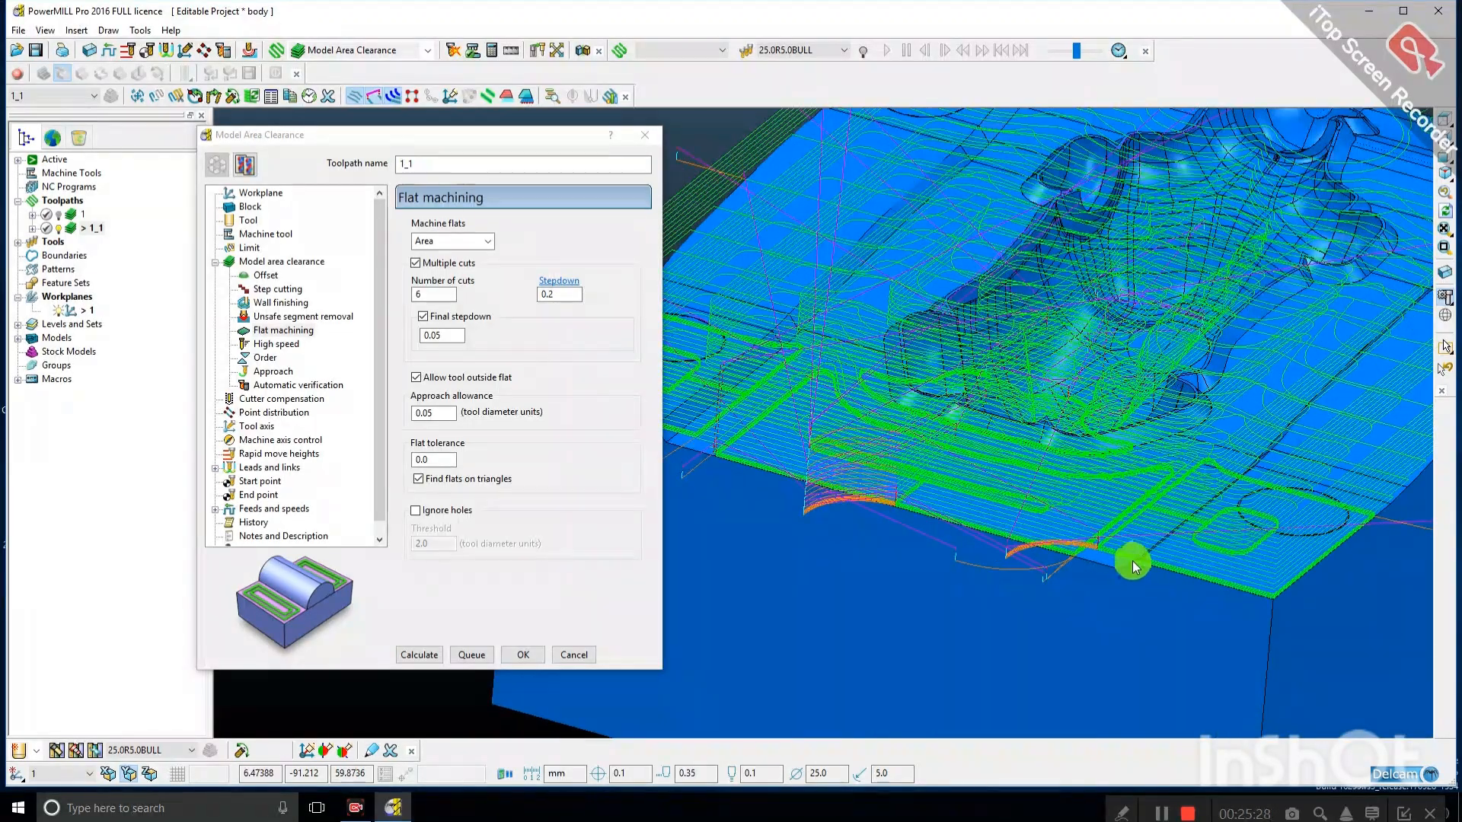
scroll(1112, 533, "up", 1)
scroll(1062, 440, "down", 1)
scroll(1002, 393, "down", 1)
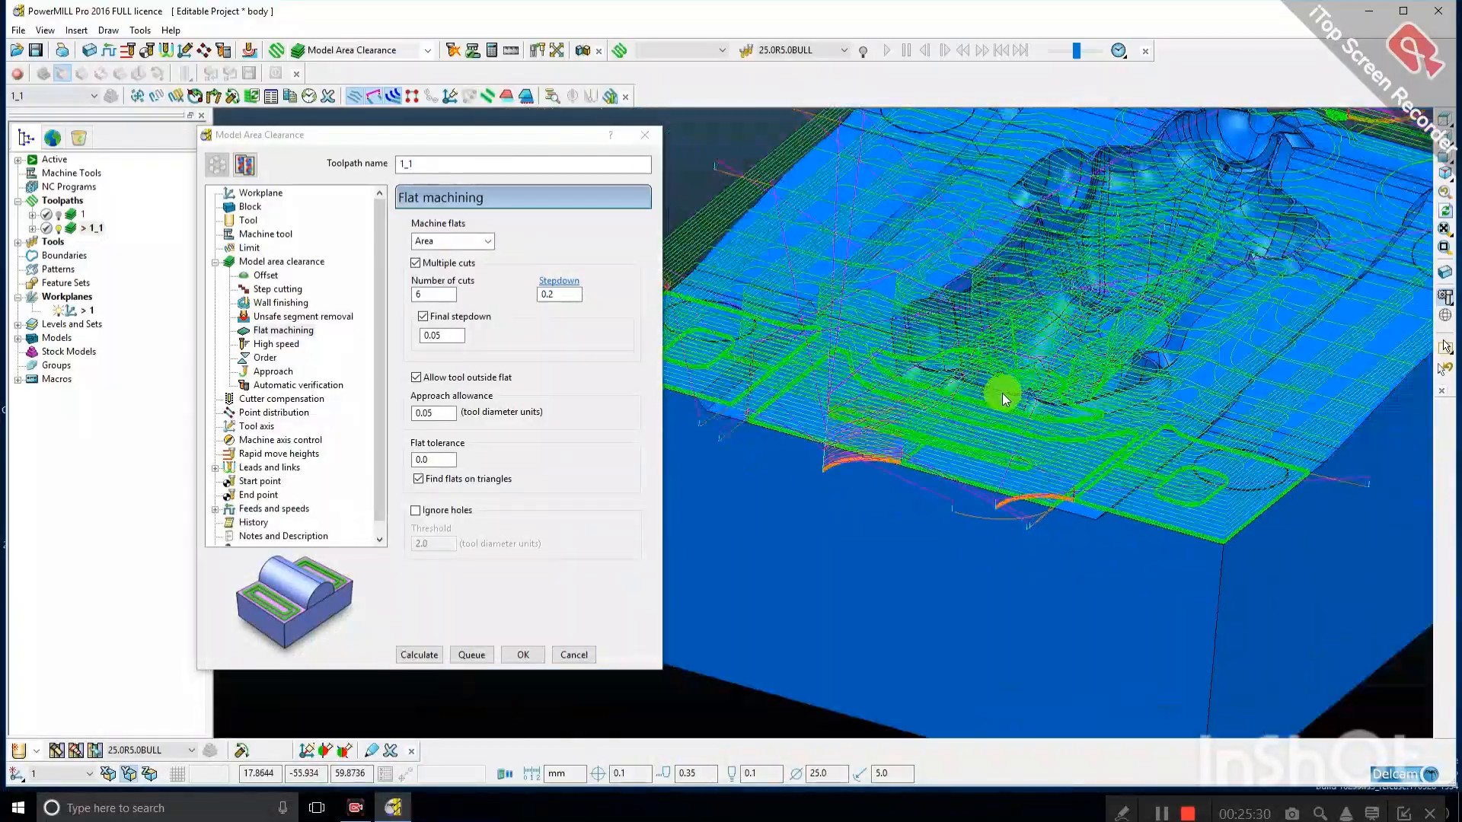
scroll(1052, 376, "down", 1)
Hide the model shading and examine the bare passes and lead-ins of toolpath 1_1 from several angles.
left_click(1439, 297)
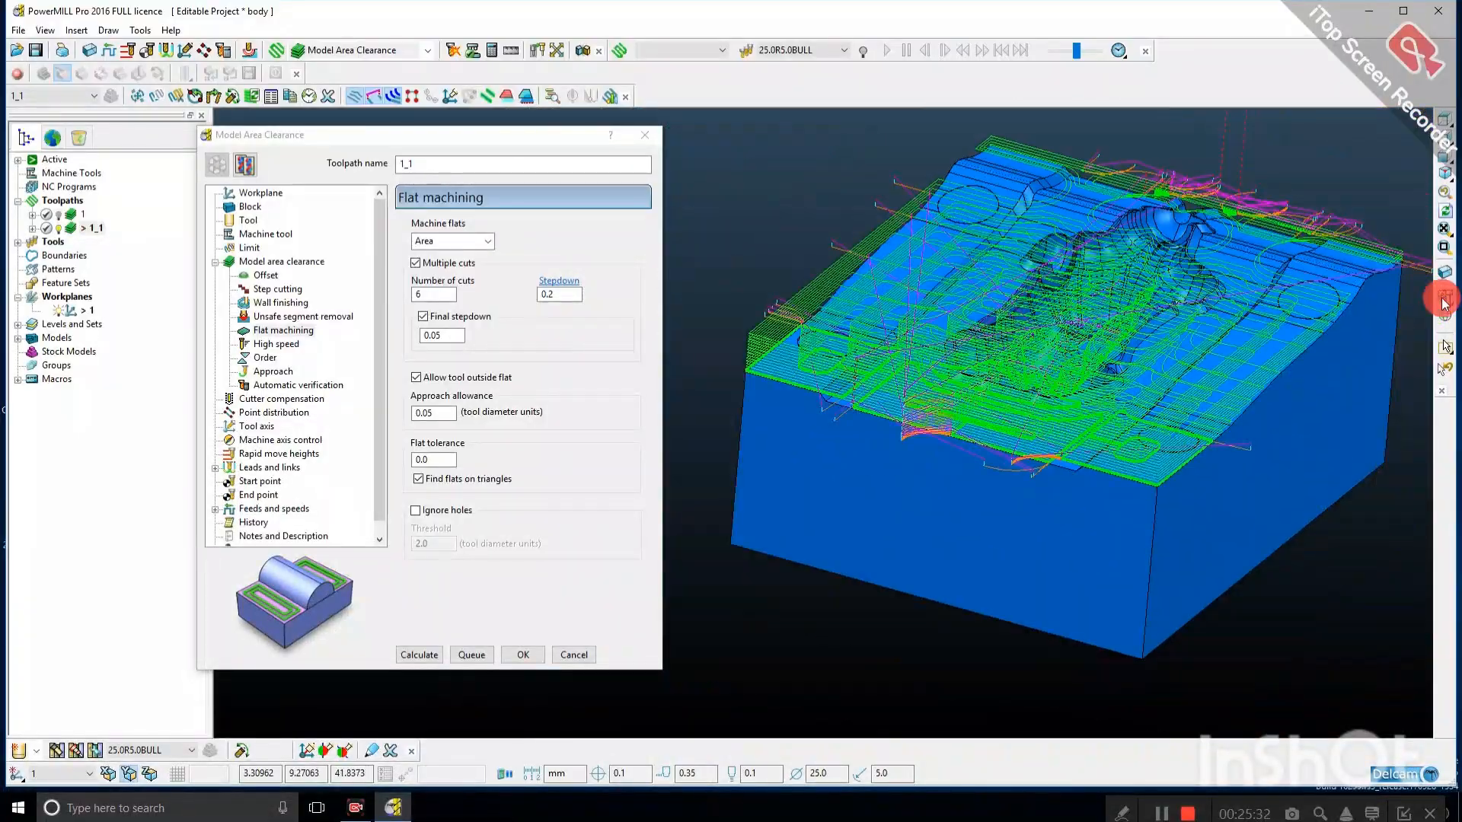
middle_click_drag(1291, 386, 997, 464)
scroll(934, 443, "up", 2)
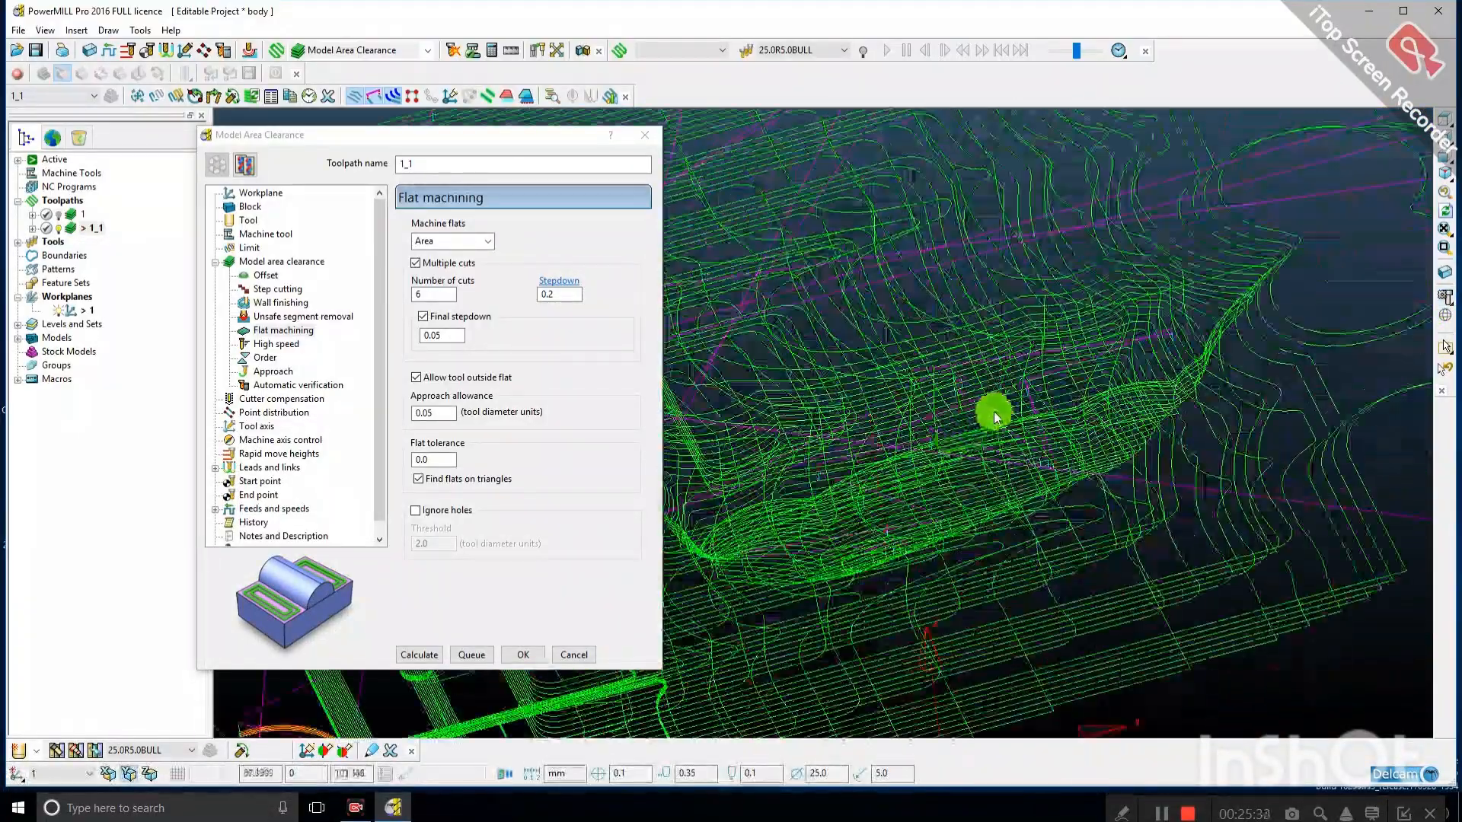
scroll(995, 411, "down", 2)
left_click_drag(938, 200, 900, 195)
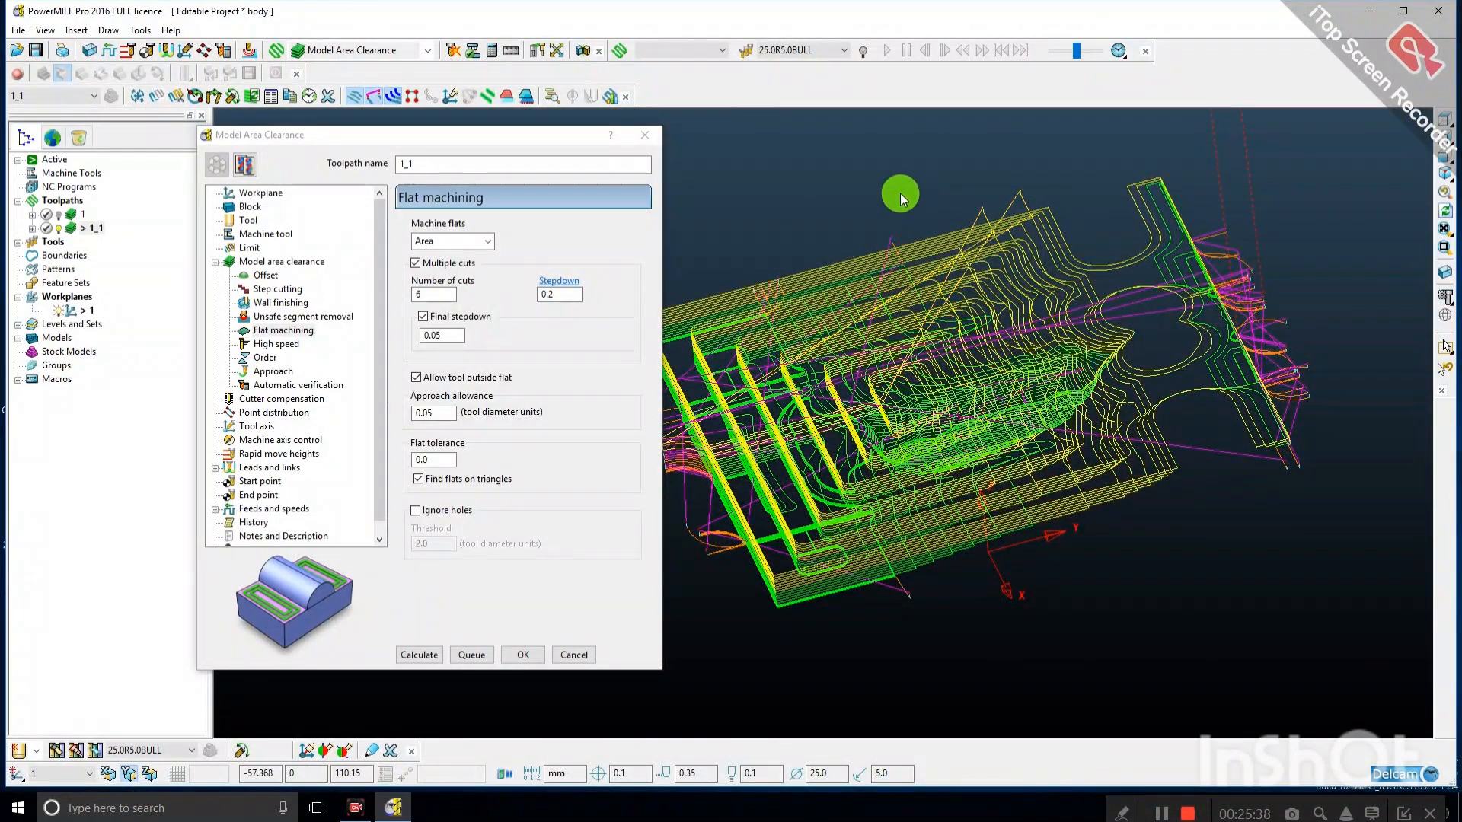
scroll(952, 305, "down", 3)
middle_click_drag(952, 315, 1148, 354)
scroll(896, 271, "up", 5)
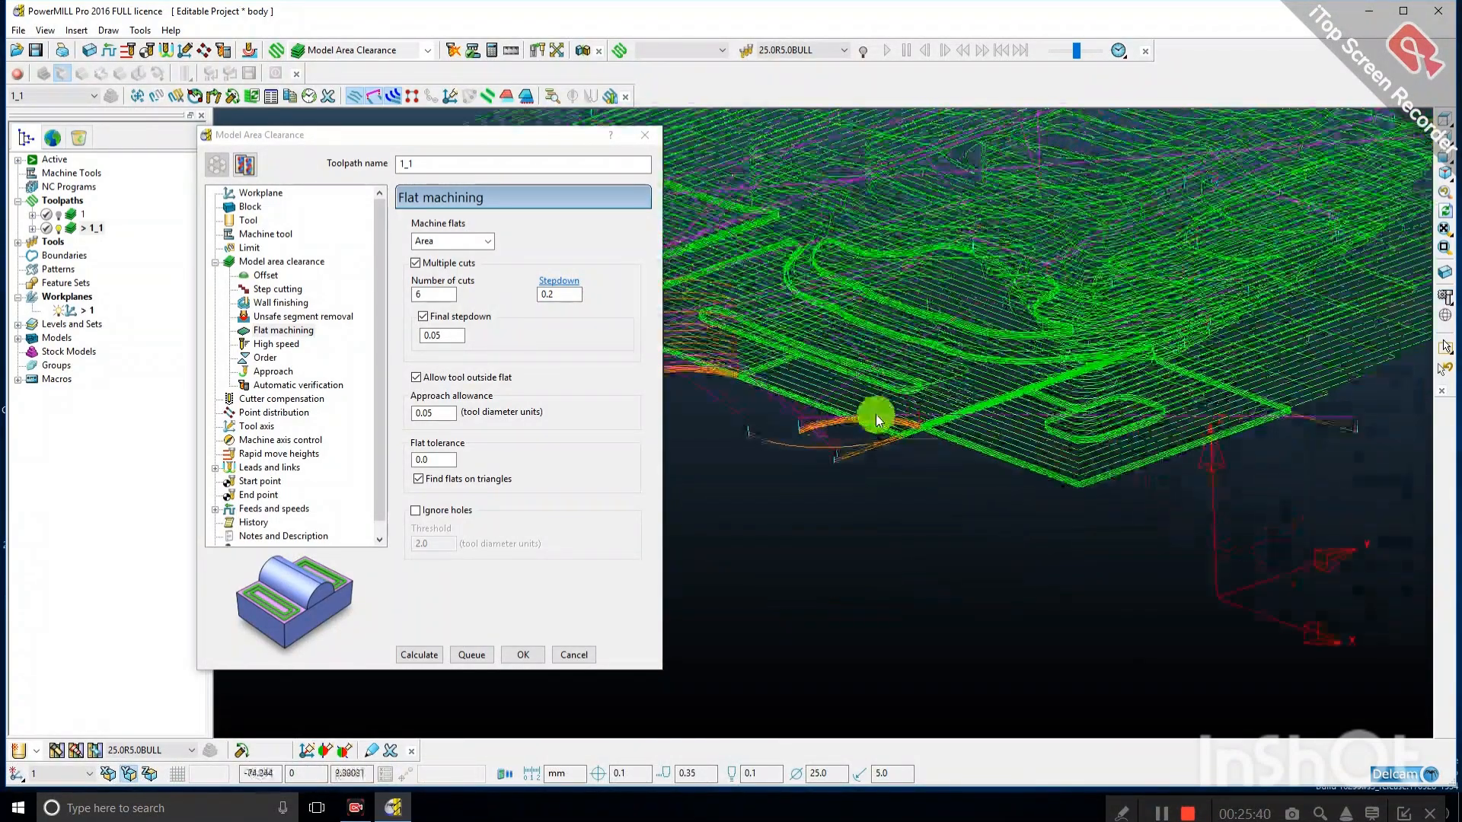
scroll(928, 429, "down", 2)
Shade the model again and blank the flat surface at the block's front edge beneath the toolpath's lead-in arcs.
left_click(1443, 297)
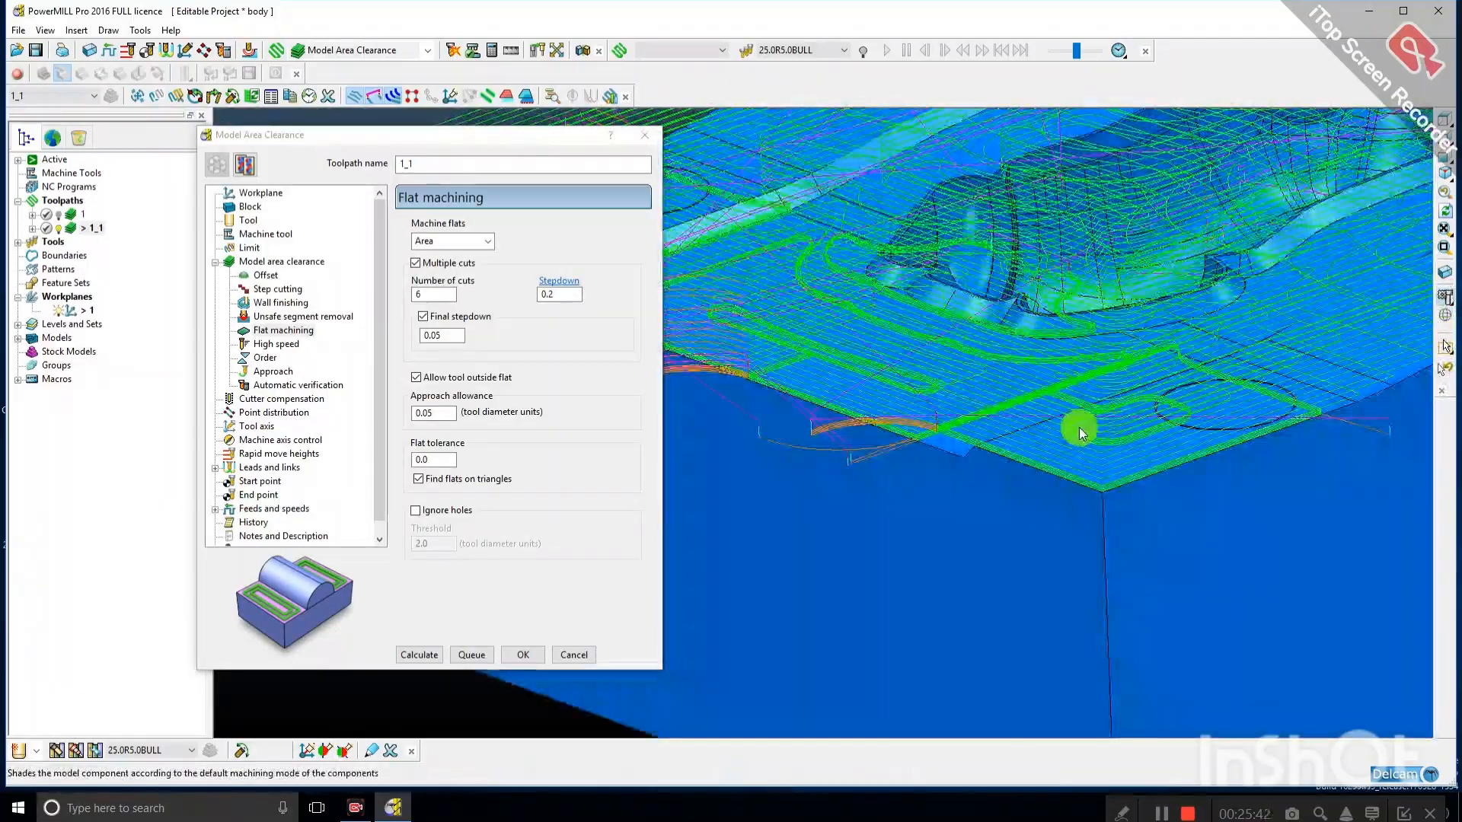
scroll(941, 445, "up", 1)
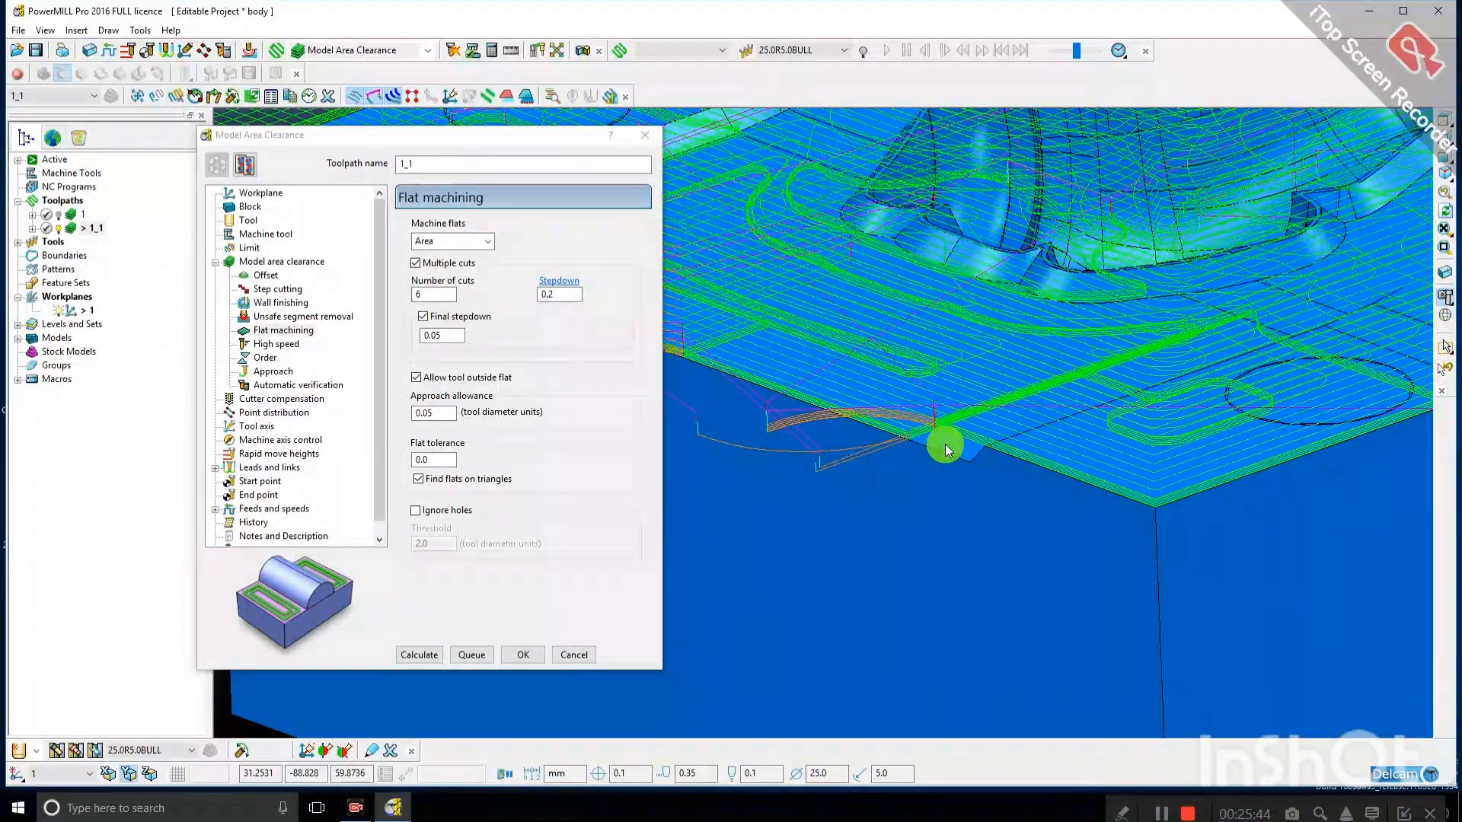
scroll(943, 448, "up", 1)
left_click(945, 443)
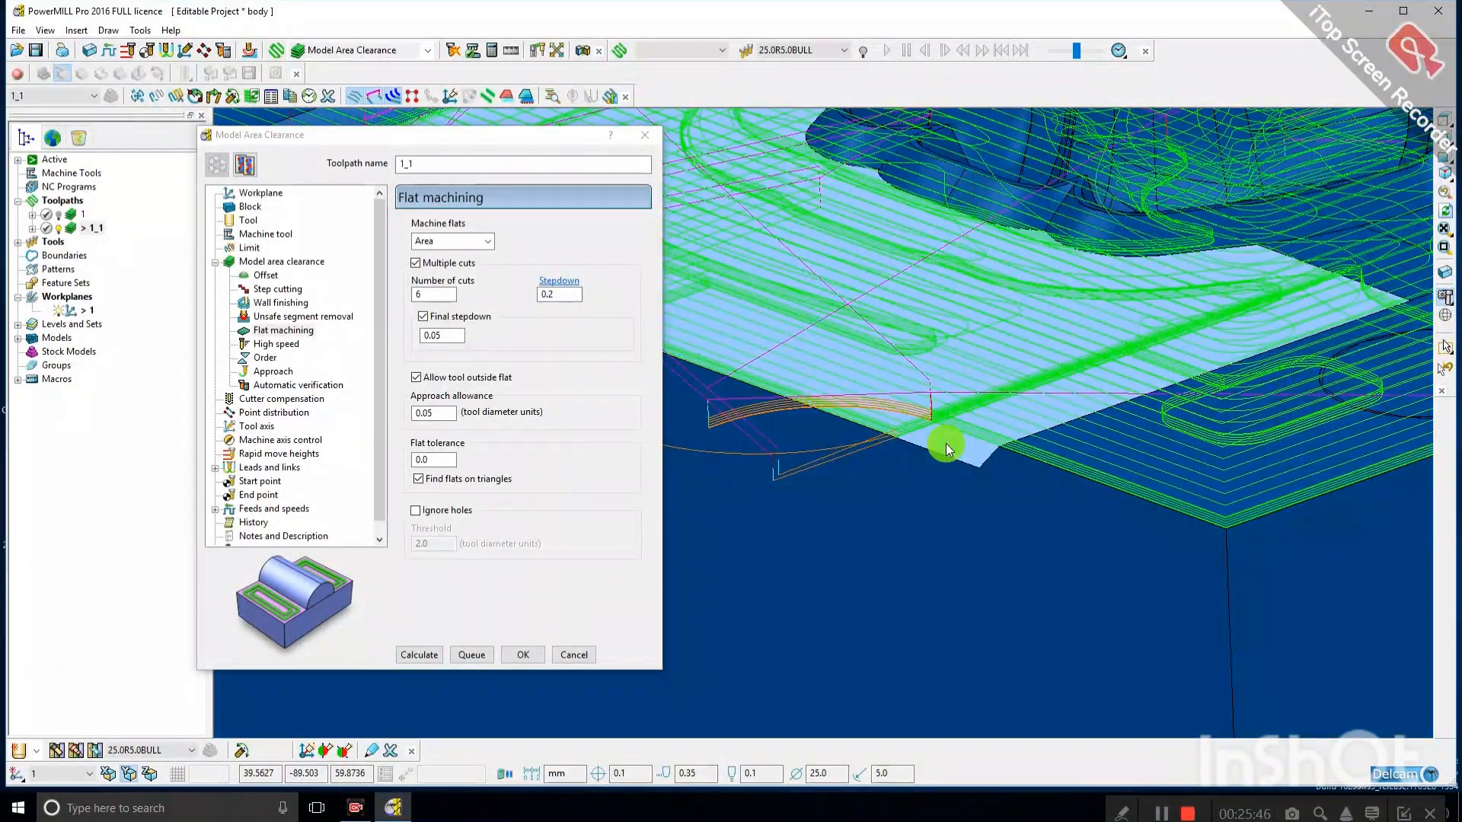
left_click(951, 449)
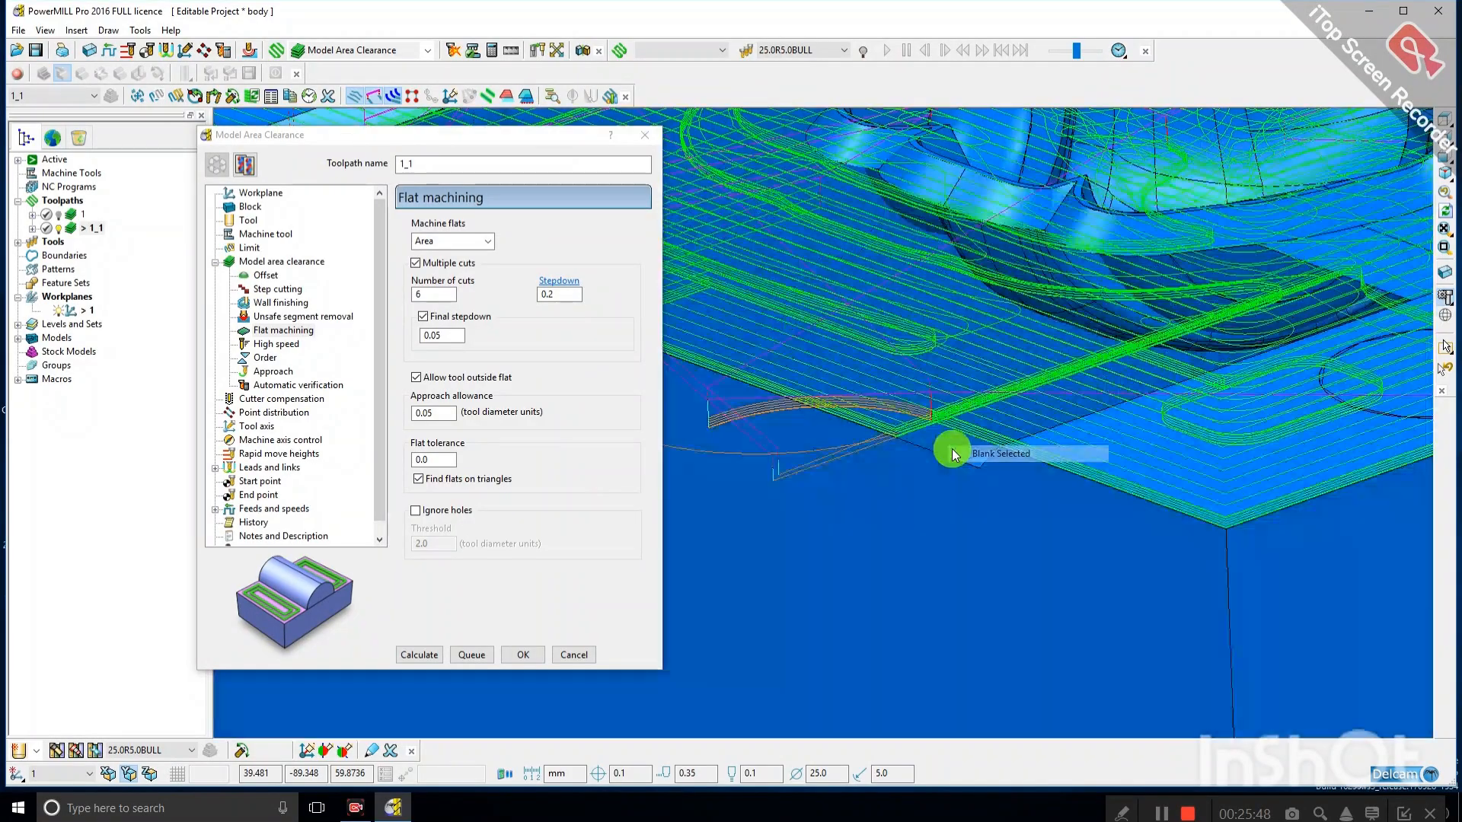
scroll(946, 445, "down", 1)
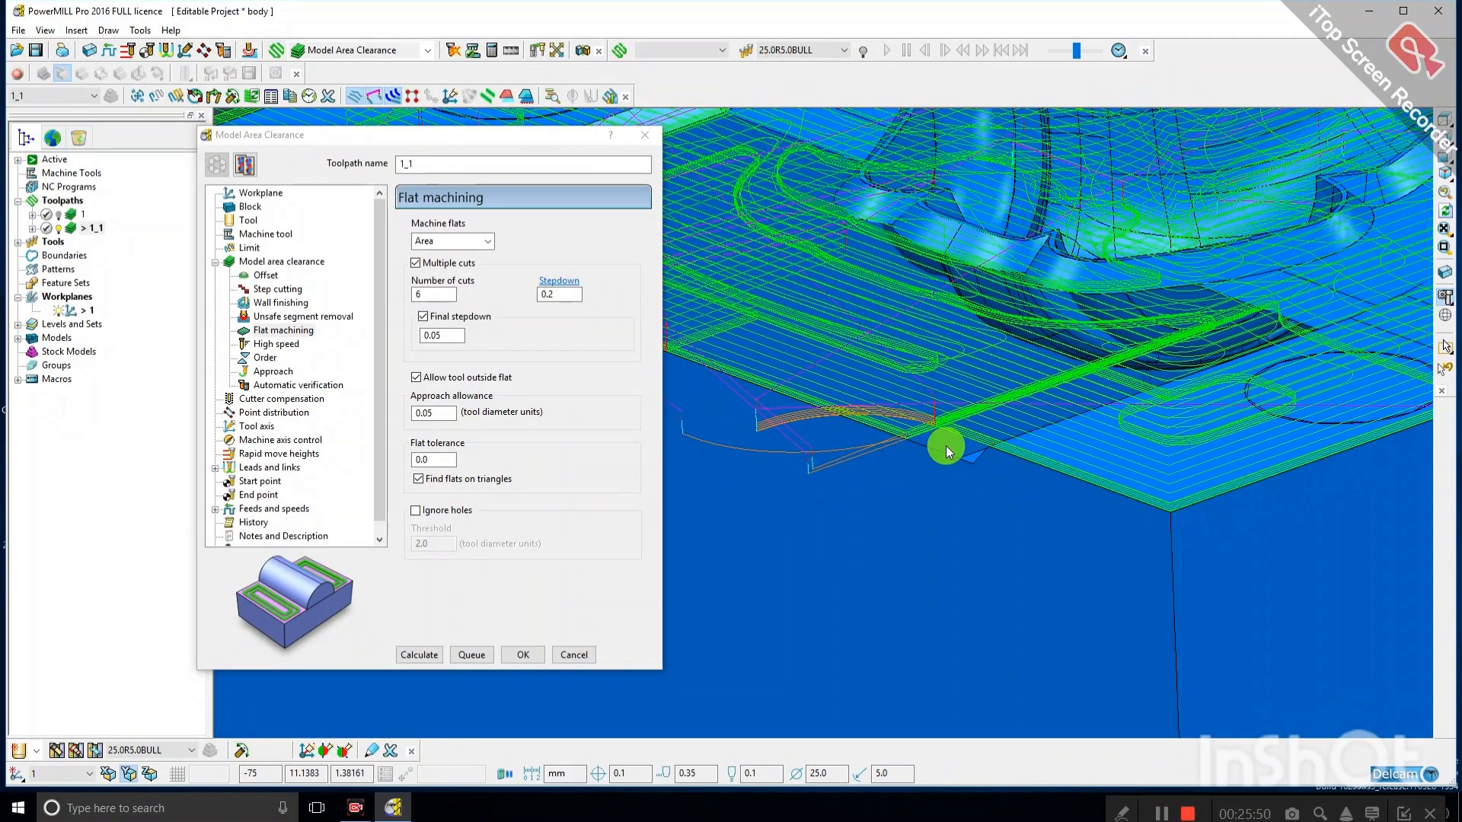
scroll(946, 445, "down", 3)
scroll(946, 445, "down", 2)
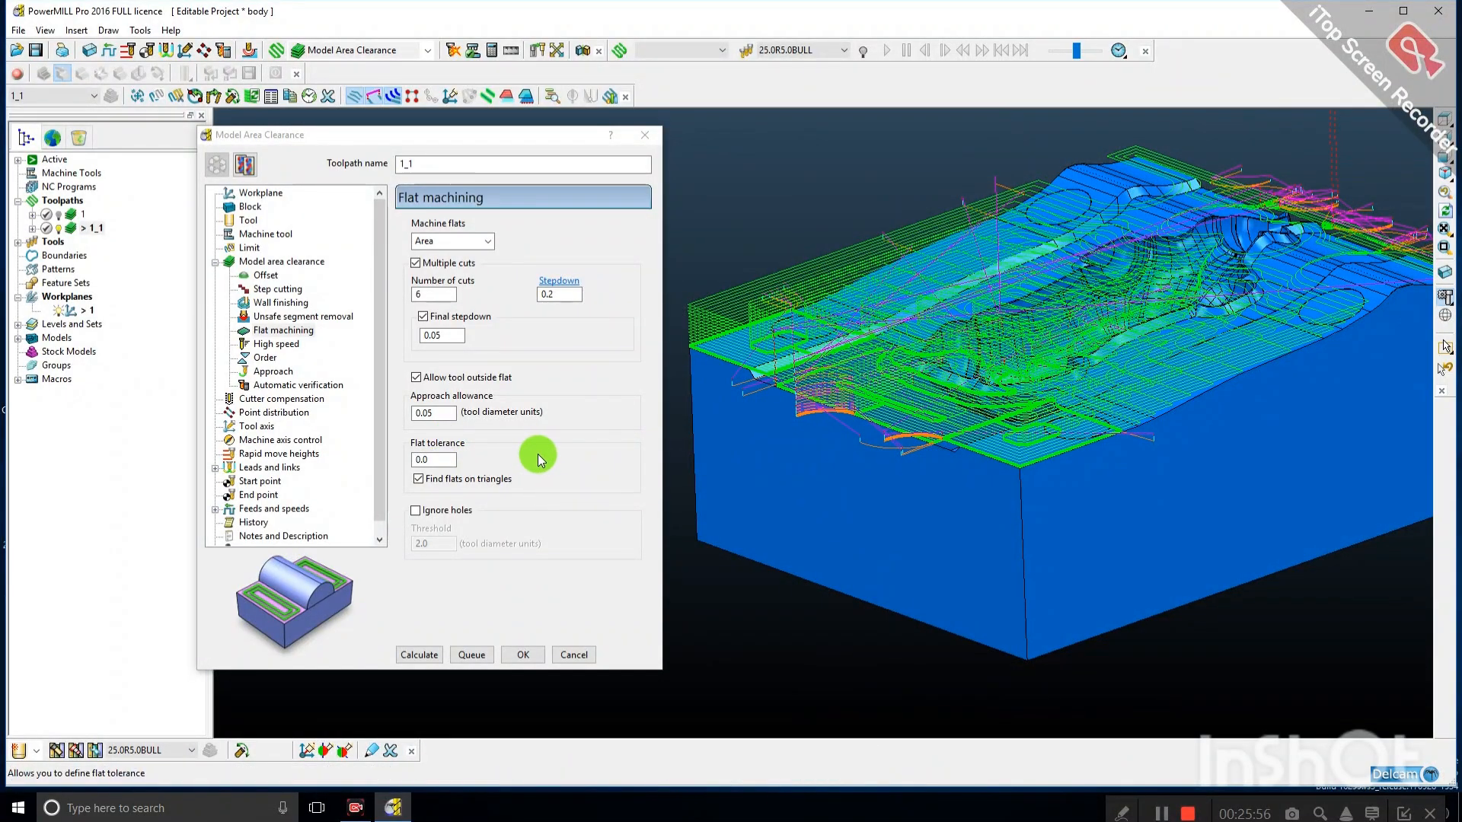
Open toolpath 1 for editing, review its unsafe segment removal settings and set Machine flats to Area.
left_click(1162, 813)
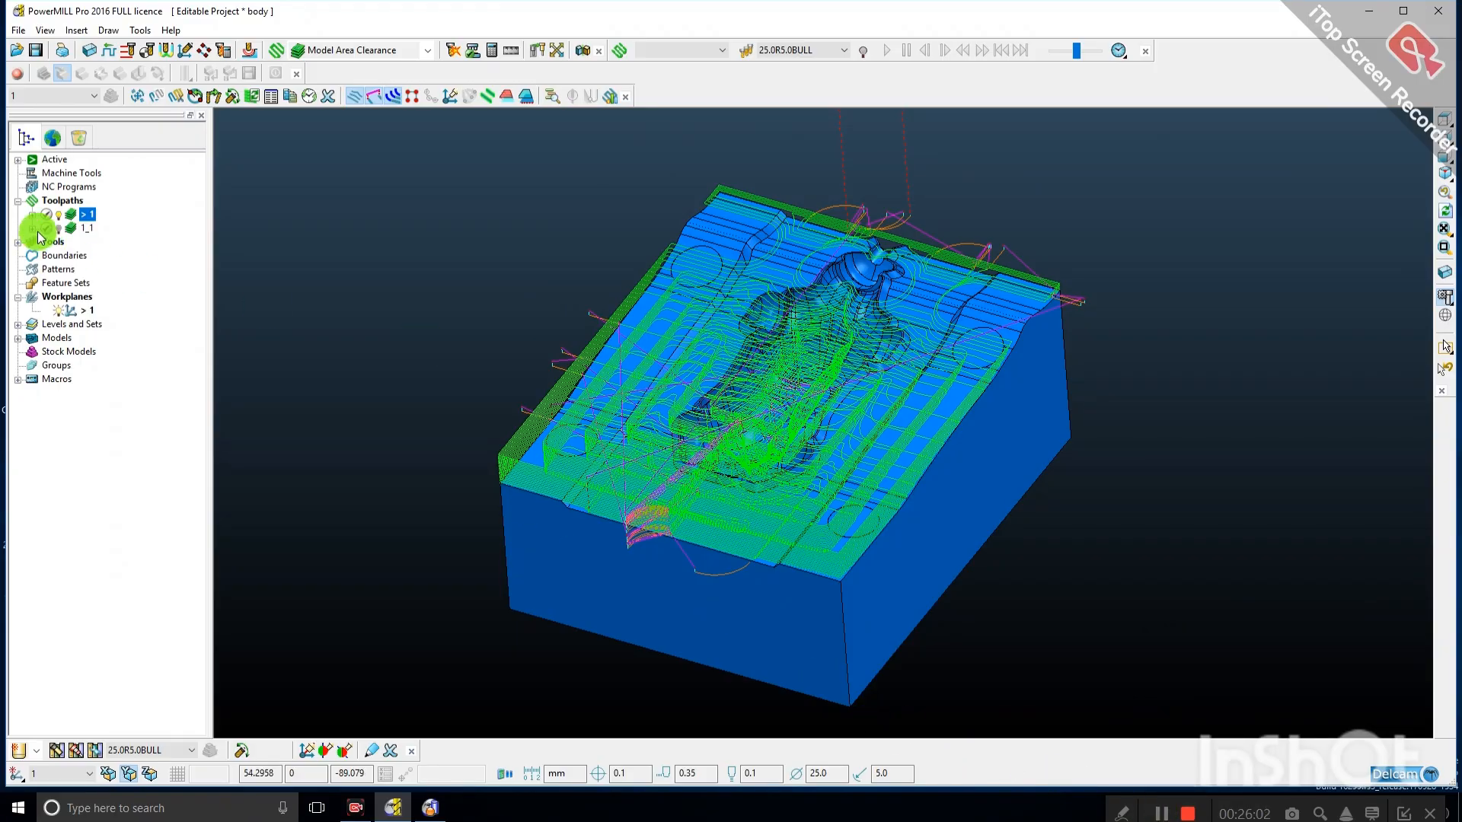
right_click(75, 218)
left_click(107, 315)
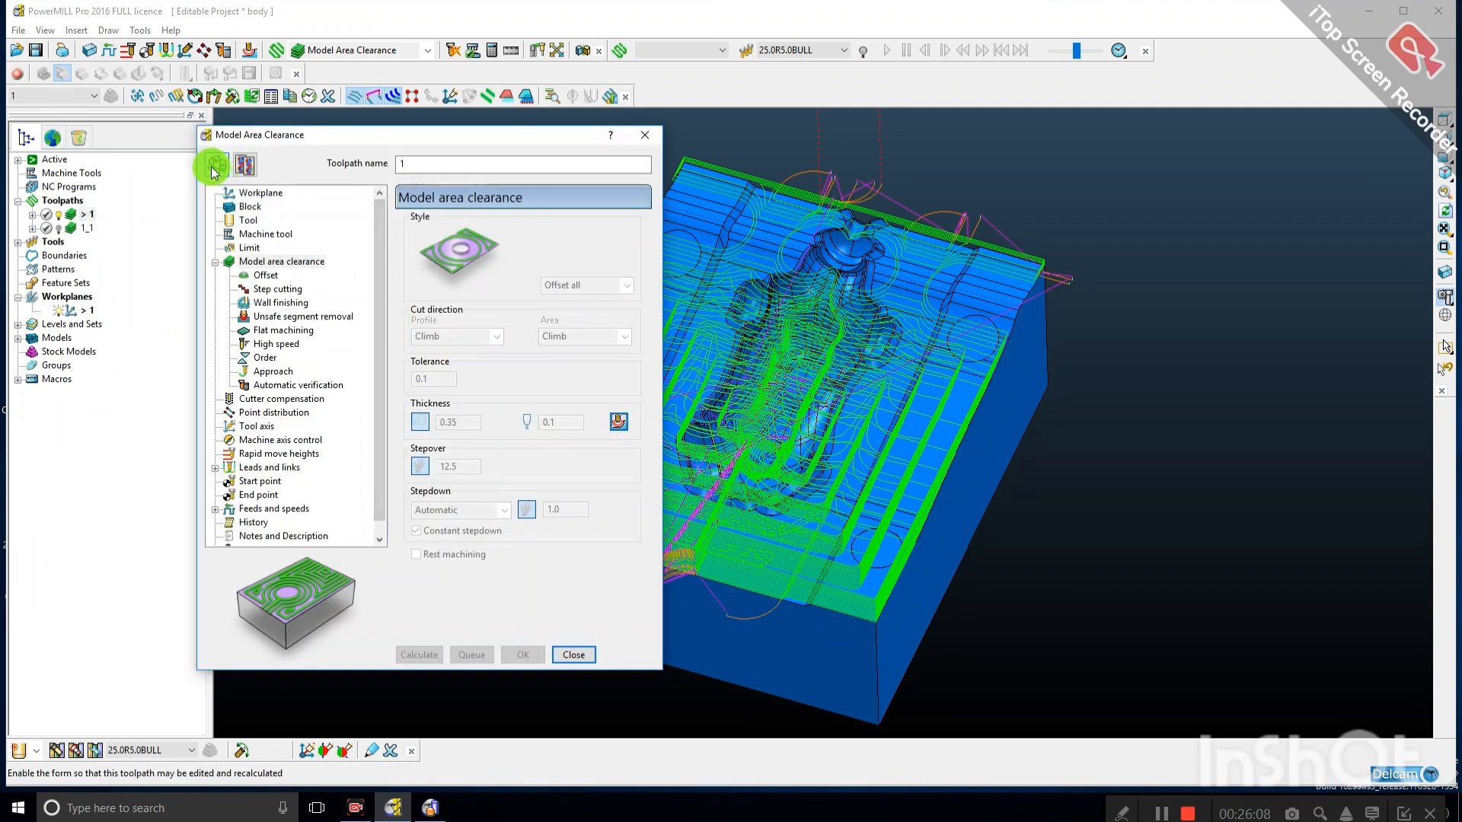
left_click(287, 316)
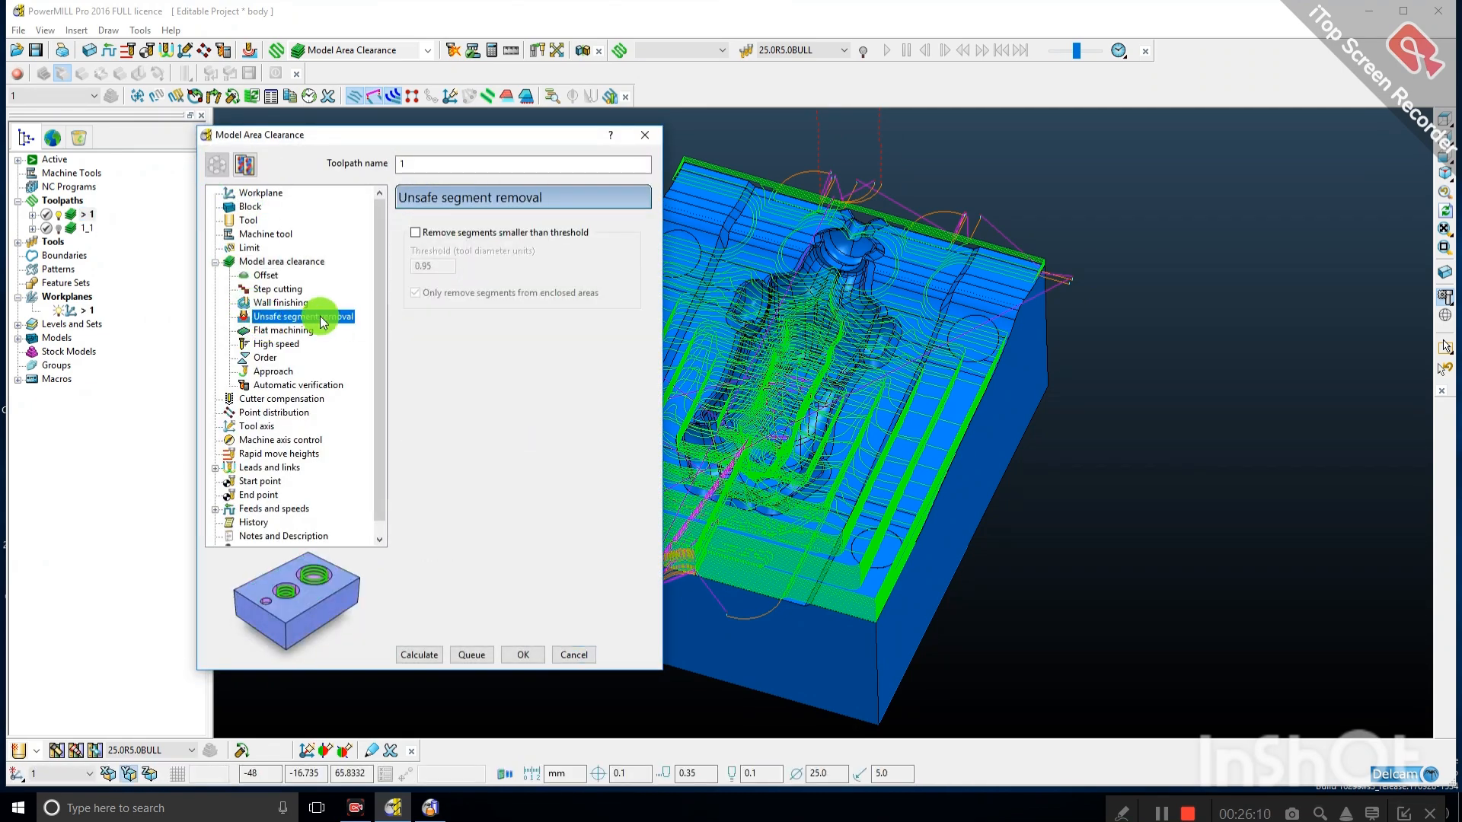
left_click(266, 332)
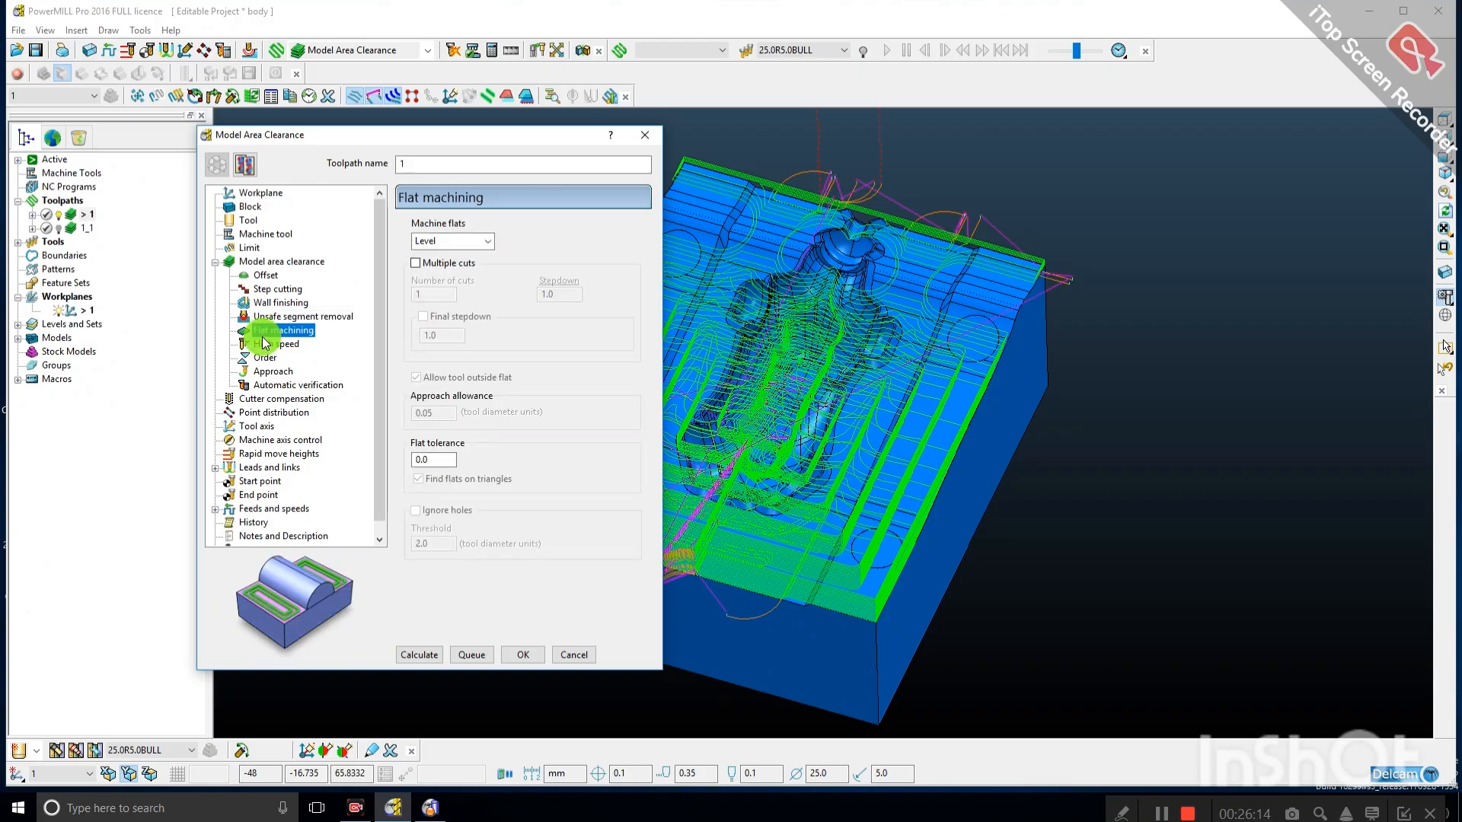
left_click(461, 240)
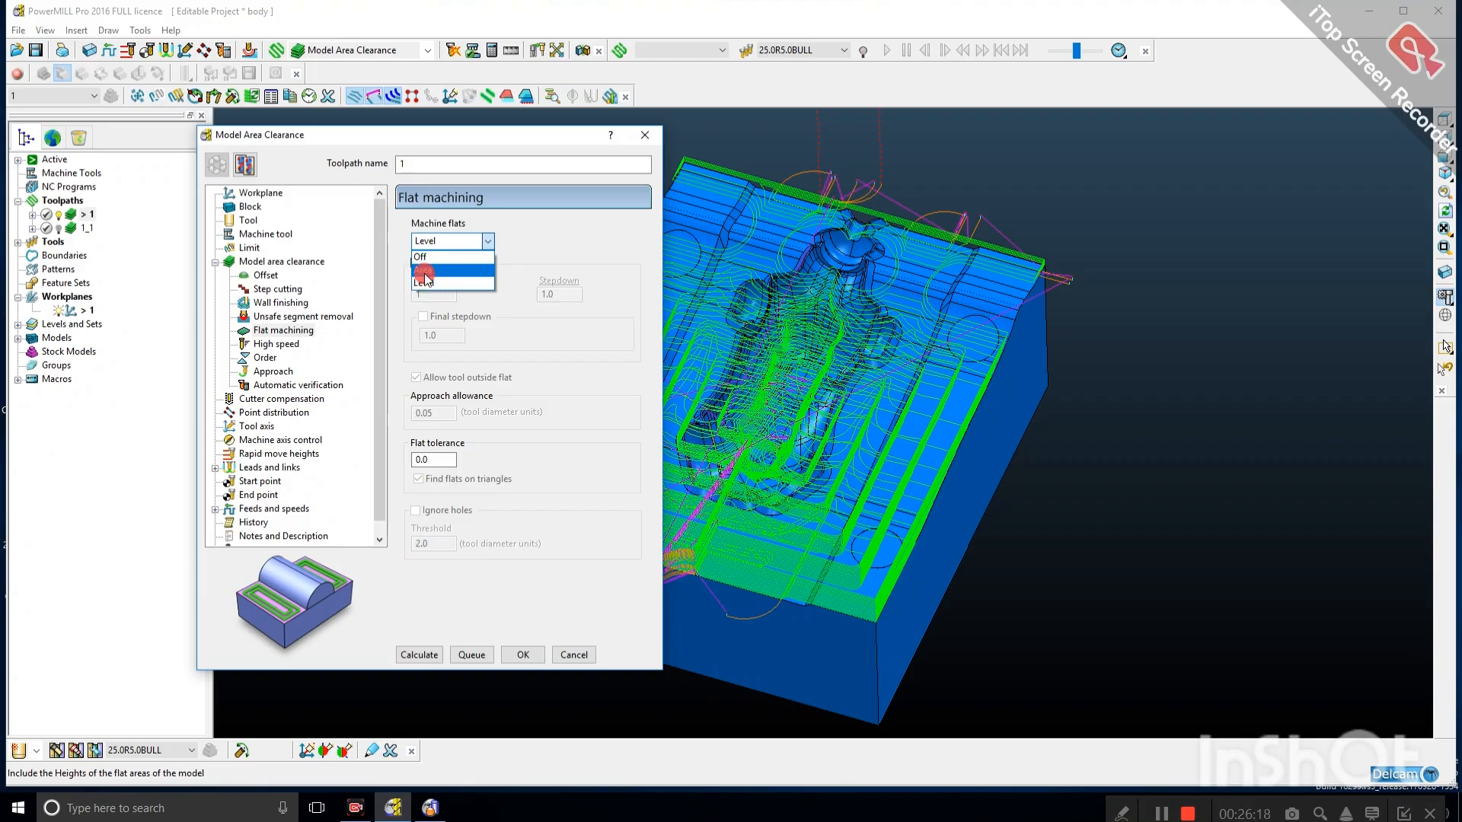
left_click(424, 270)
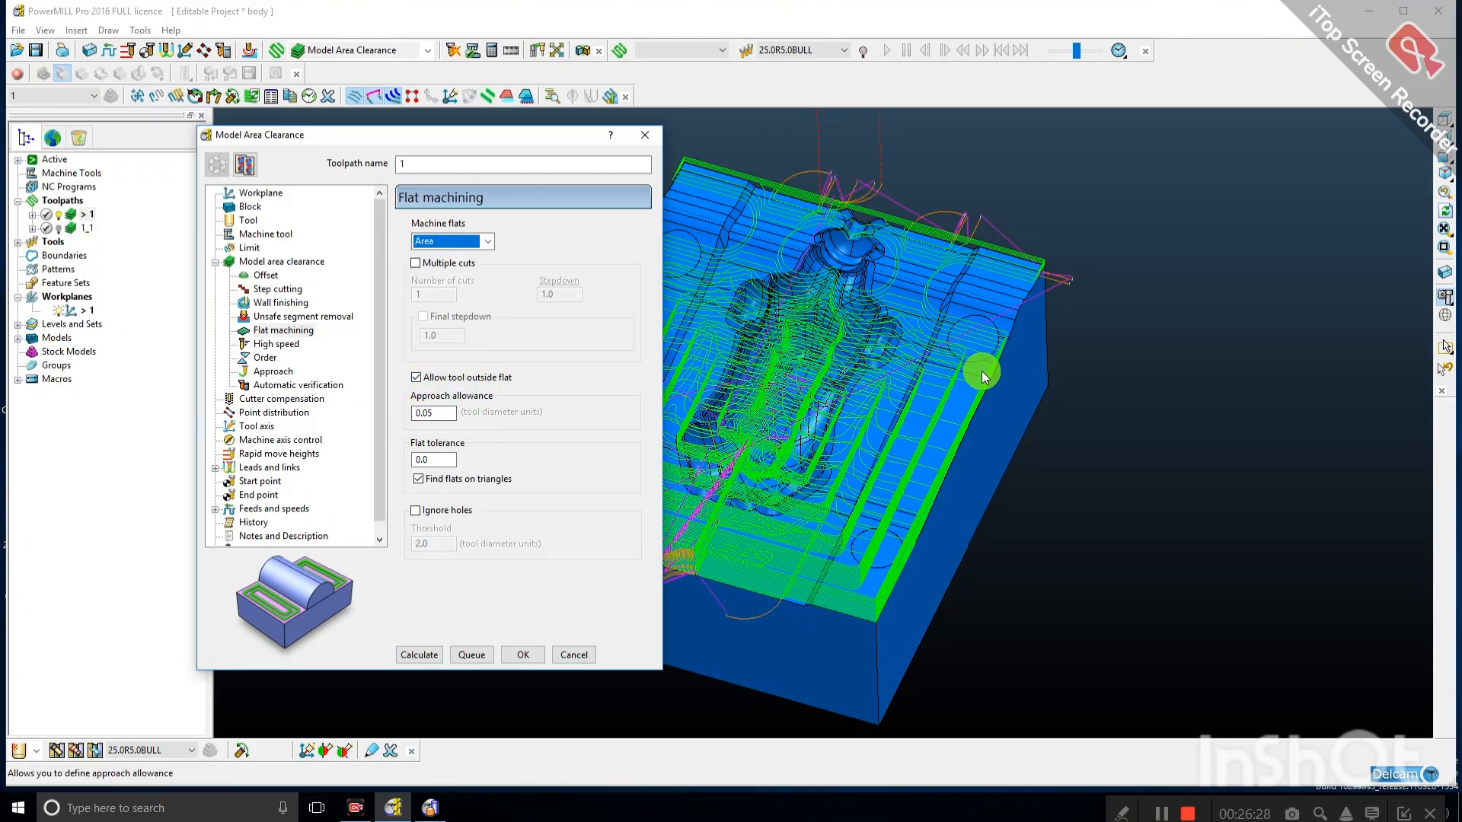
Try the Ignore holes option for flat machining, inspect the round holes on the model, and switch the option off.
middle_click_drag(972, 369, 815, 326)
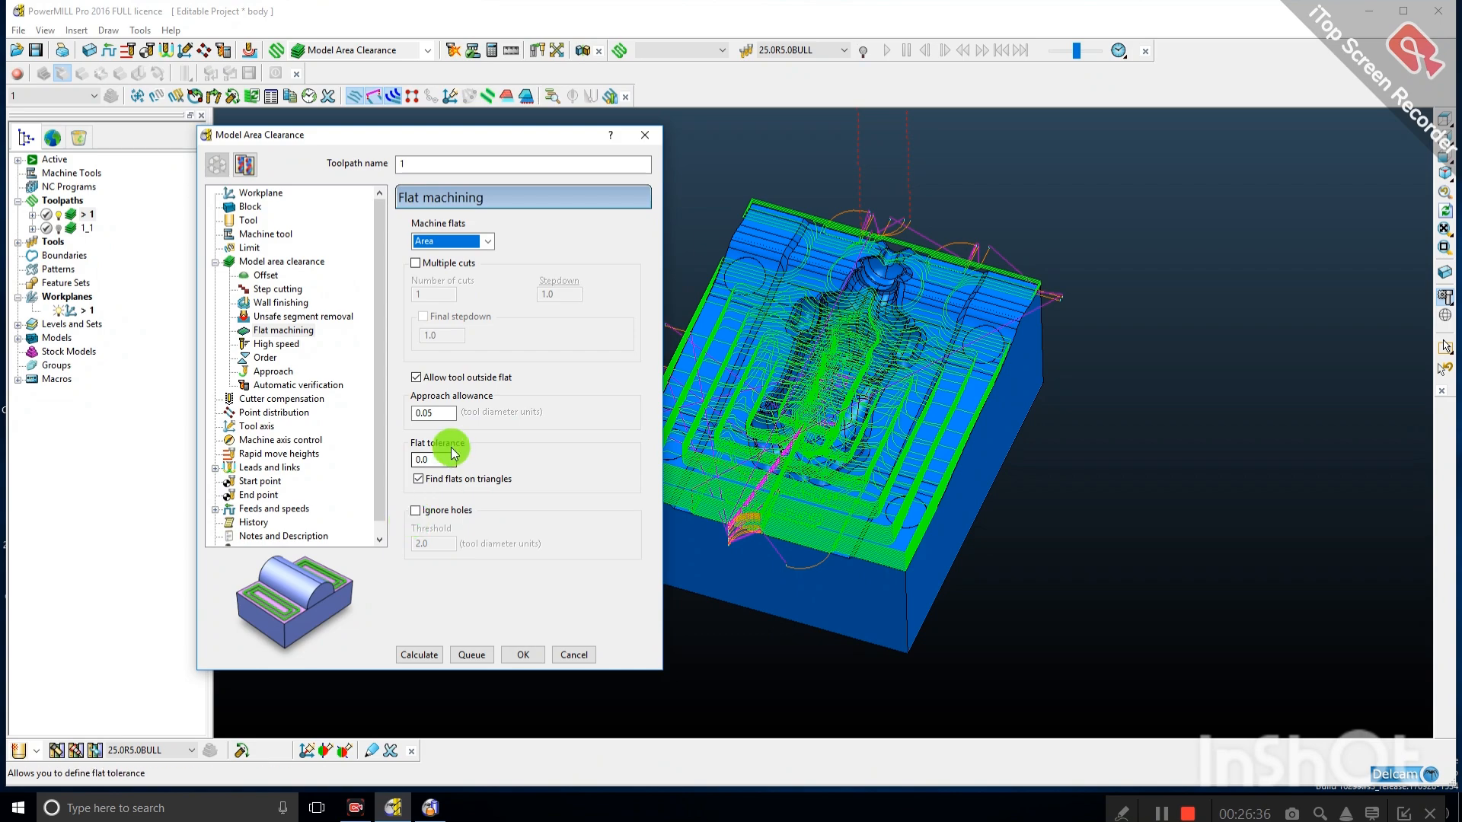
left_click(415, 510)
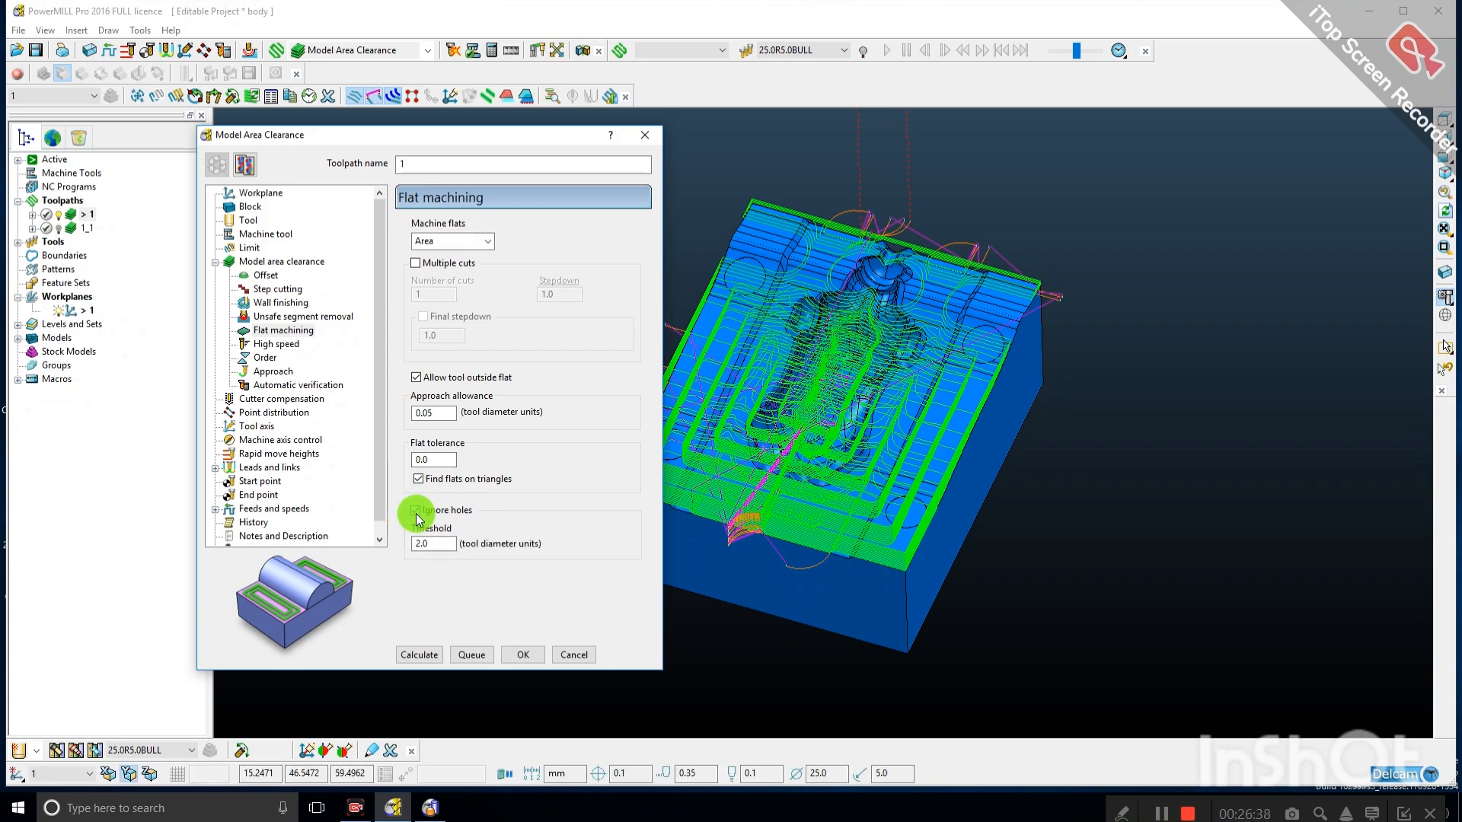
scroll(792, 536, "up", 2)
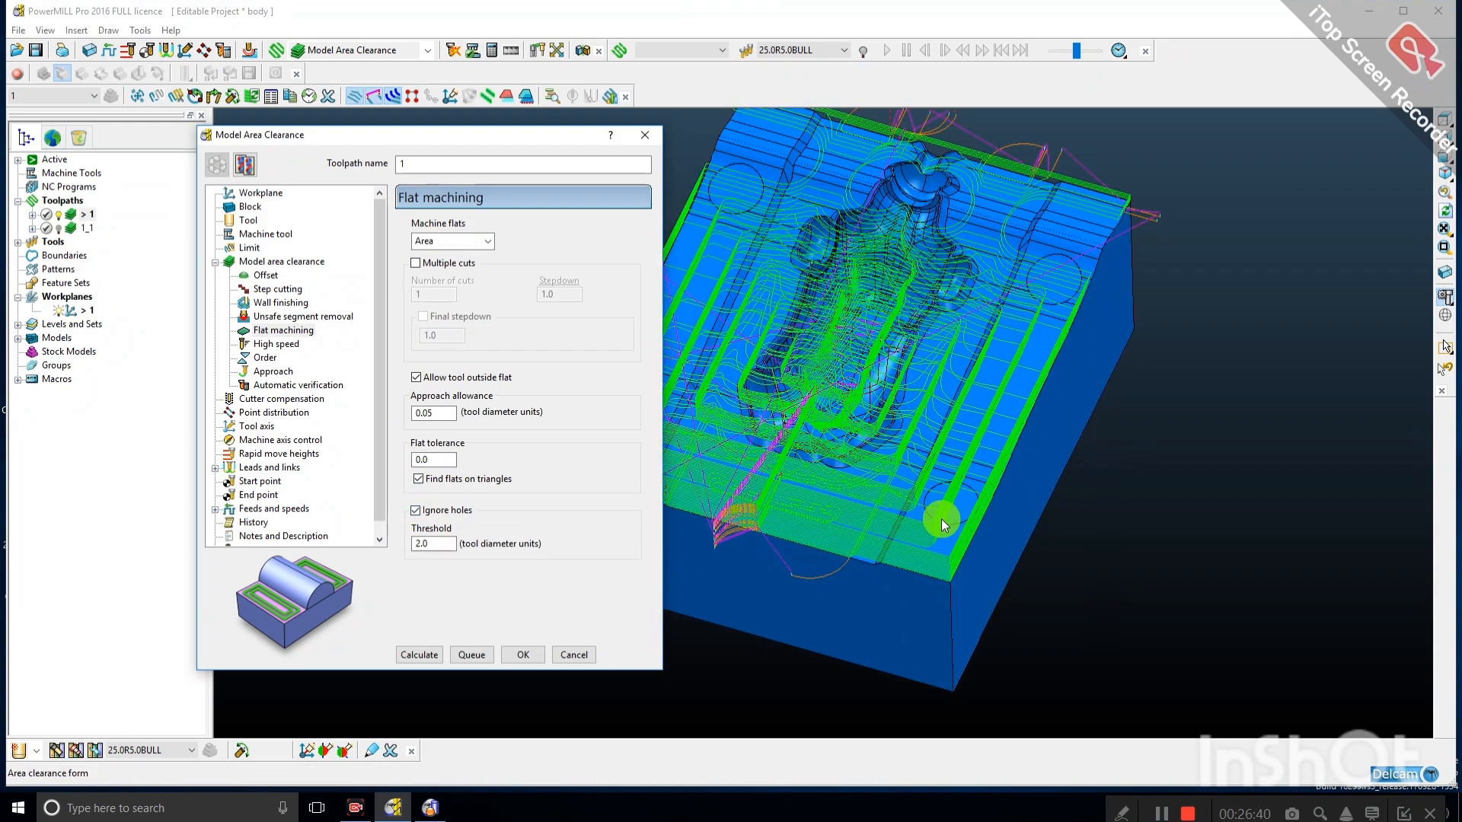
scroll(960, 510, "up", 2)
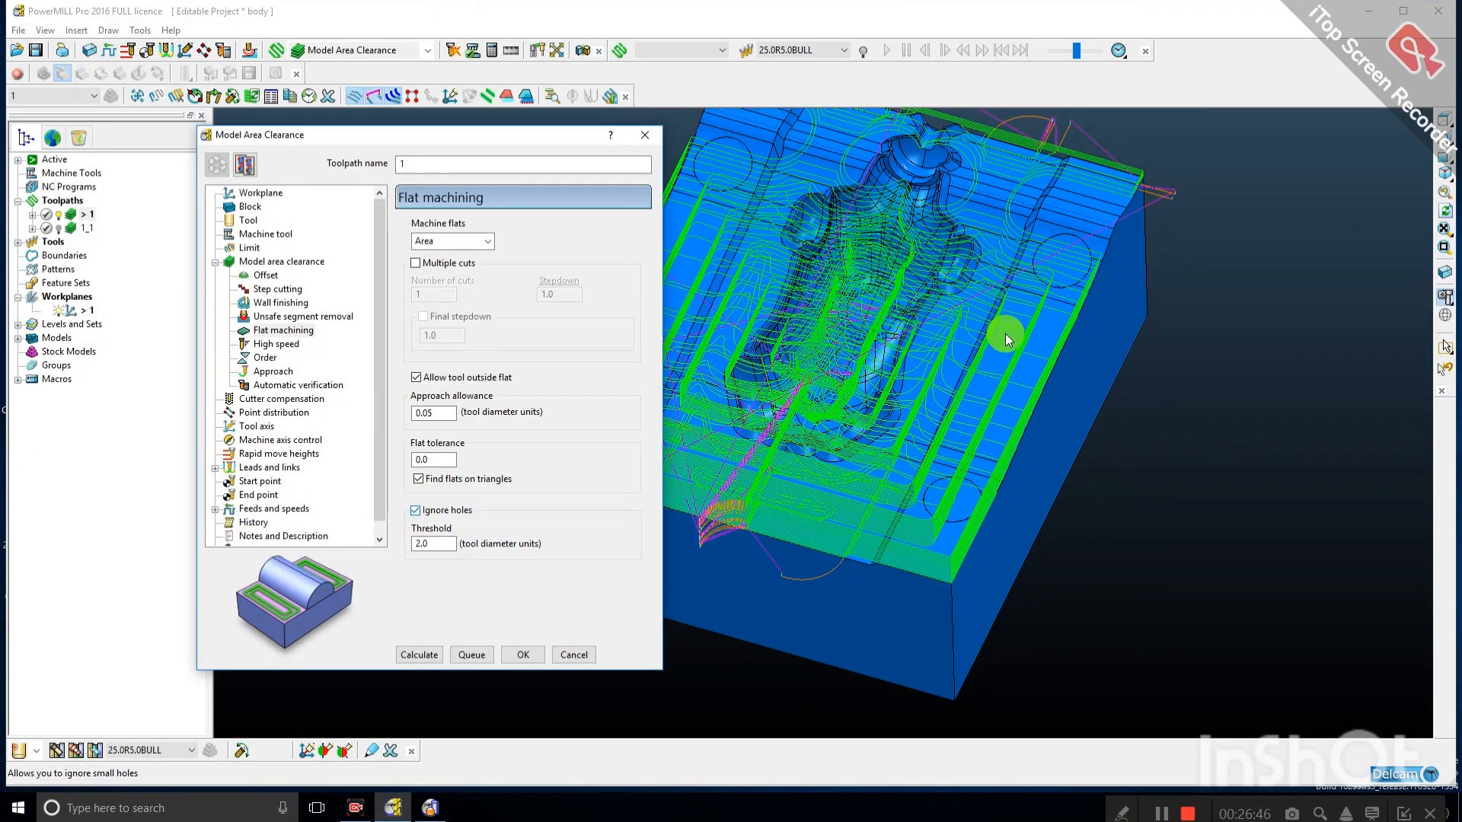
middle_click_drag(818, 322, 779, 382)
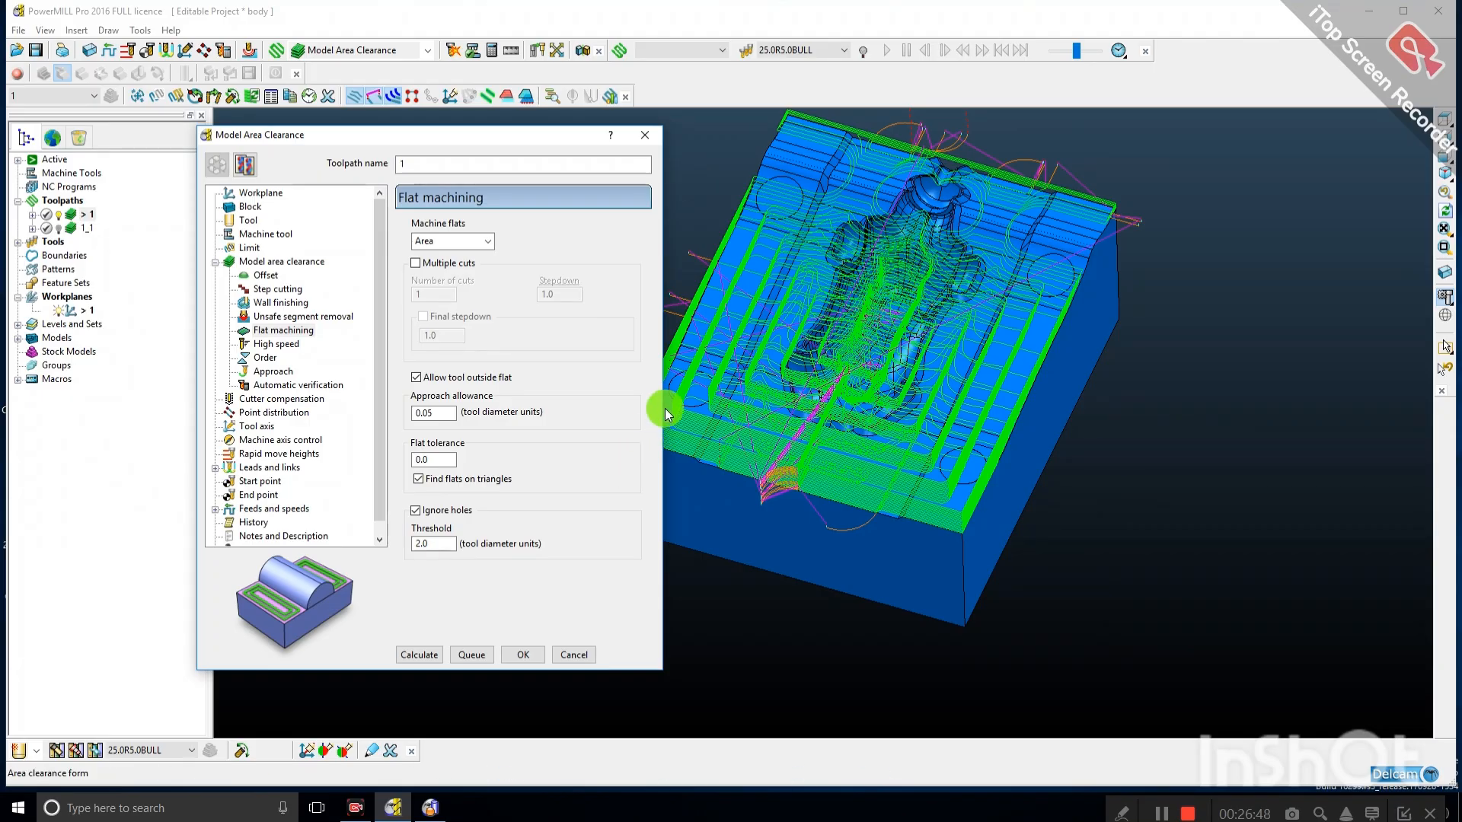
scroll(692, 394, "up", 3)
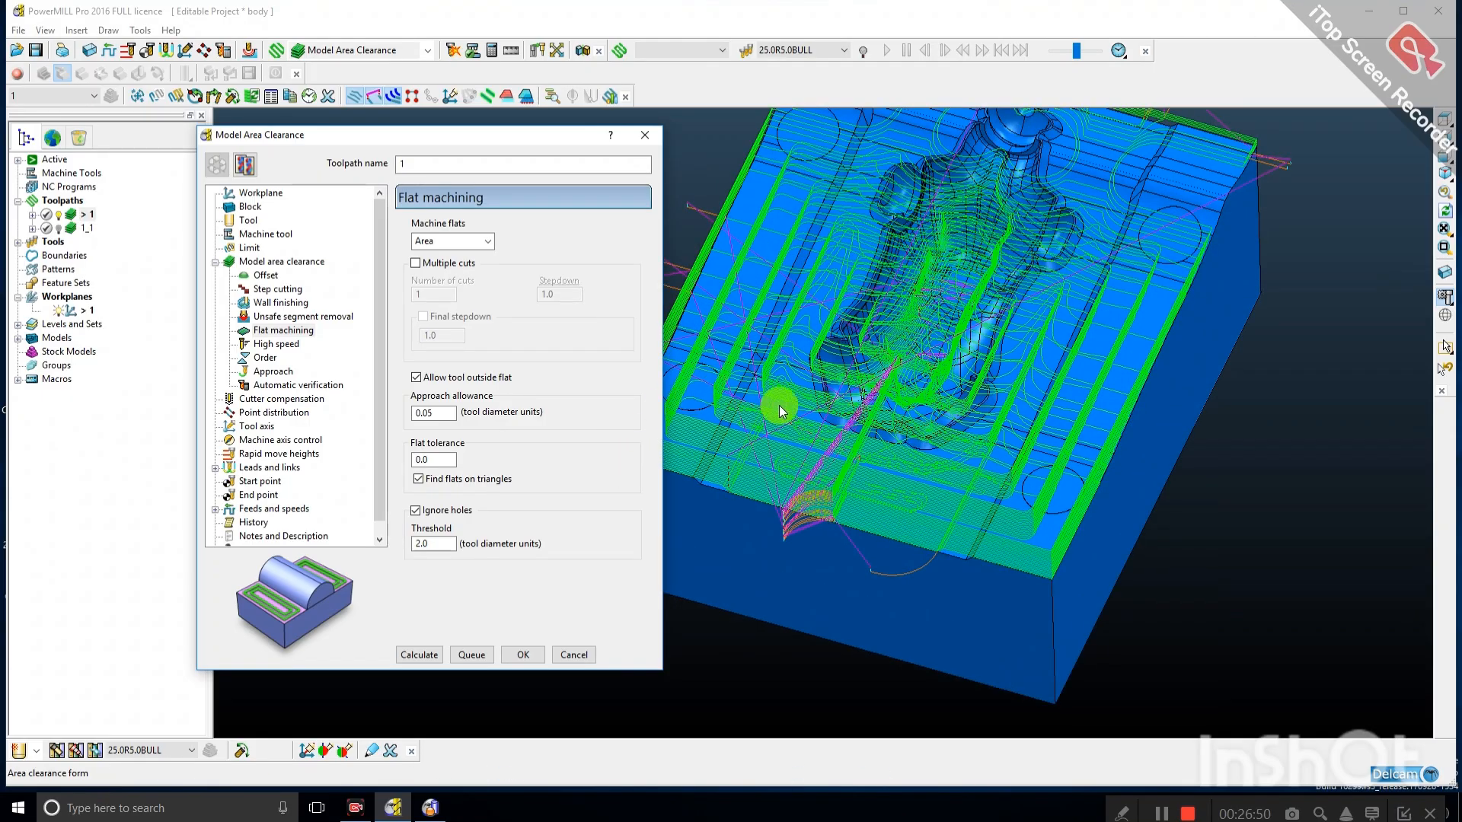
scroll(779, 405, "up", 3)
middle_click_drag(883, 418, 810, 418)
left_click(417, 510)
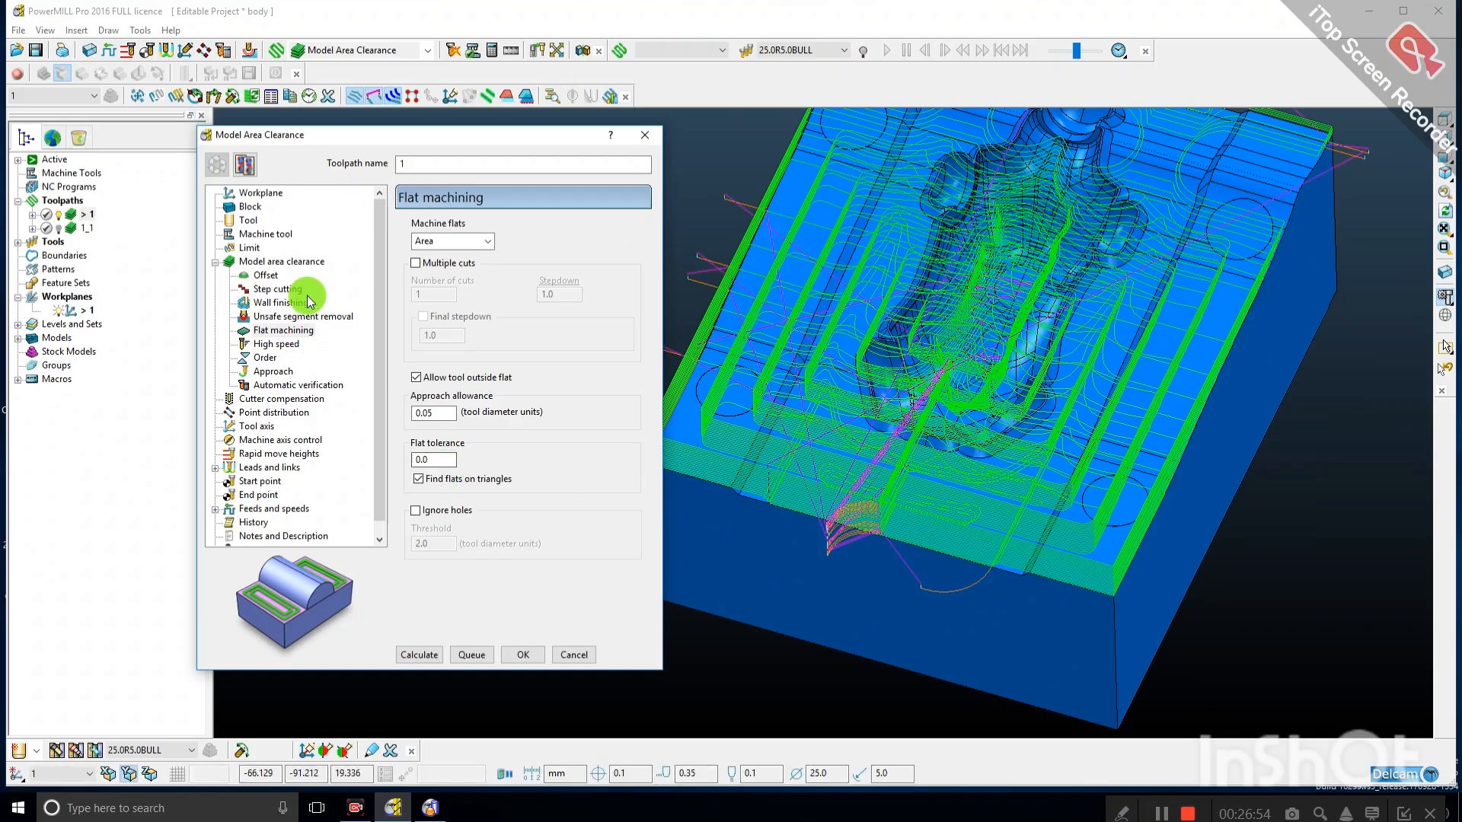
Set the high speed profile smoothing radius to 0.097 tool diameters and raceline smoothing to 14.92%.
left_click(274, 344)
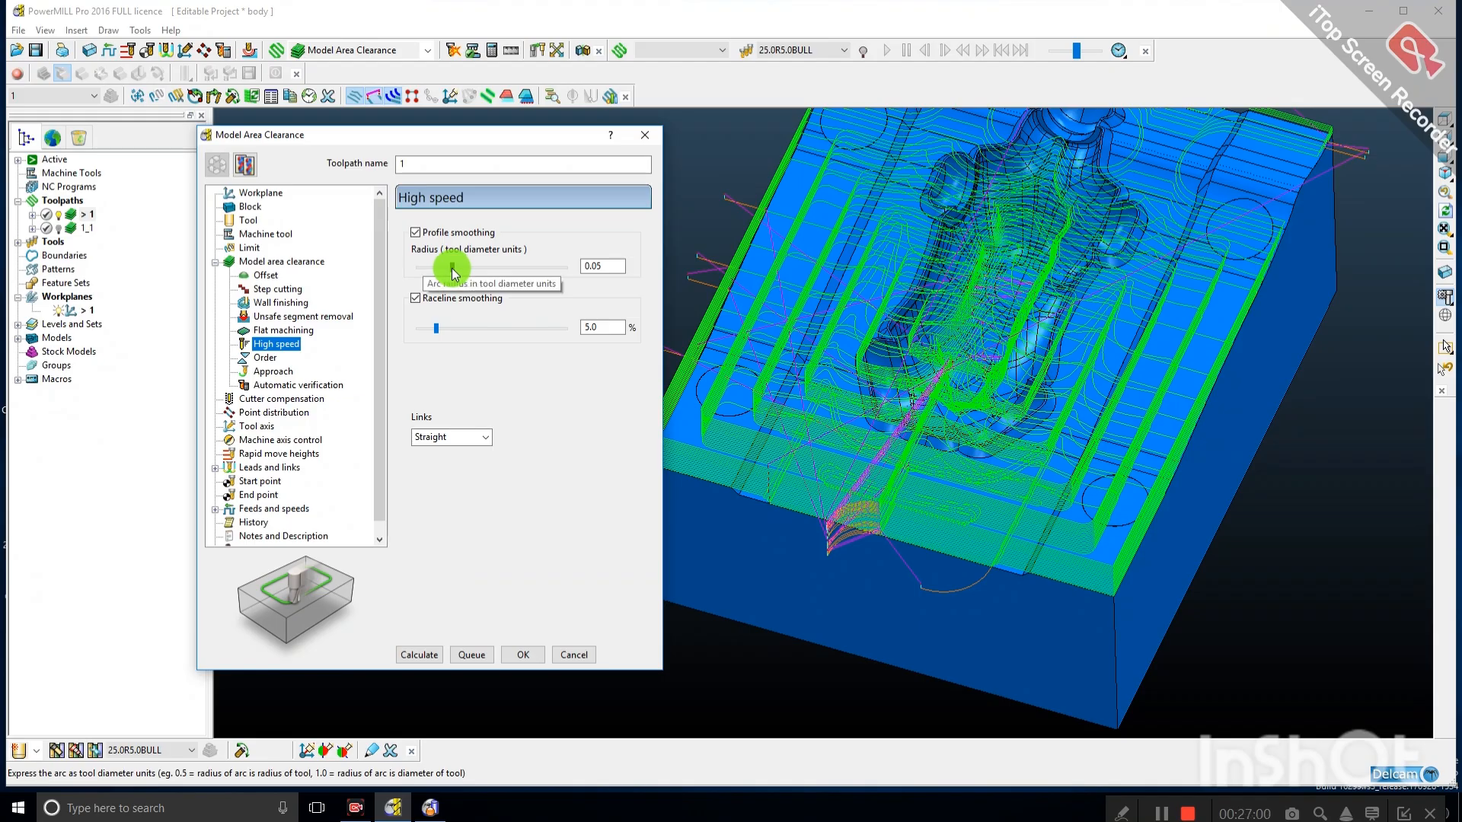
left_click_drag(454, 268, 487, 268)
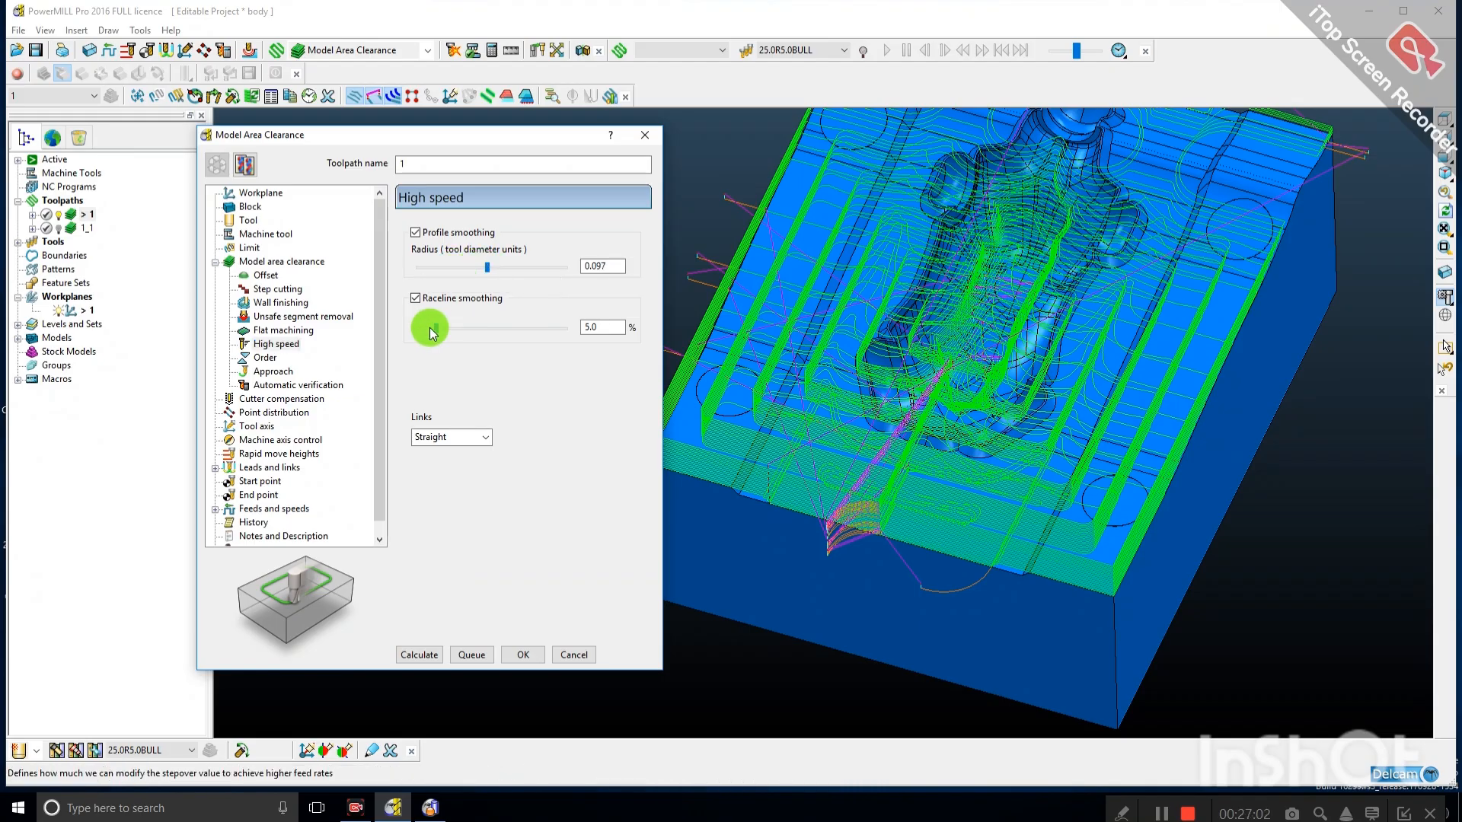
left_click_drag(436, 328, 472, 341)
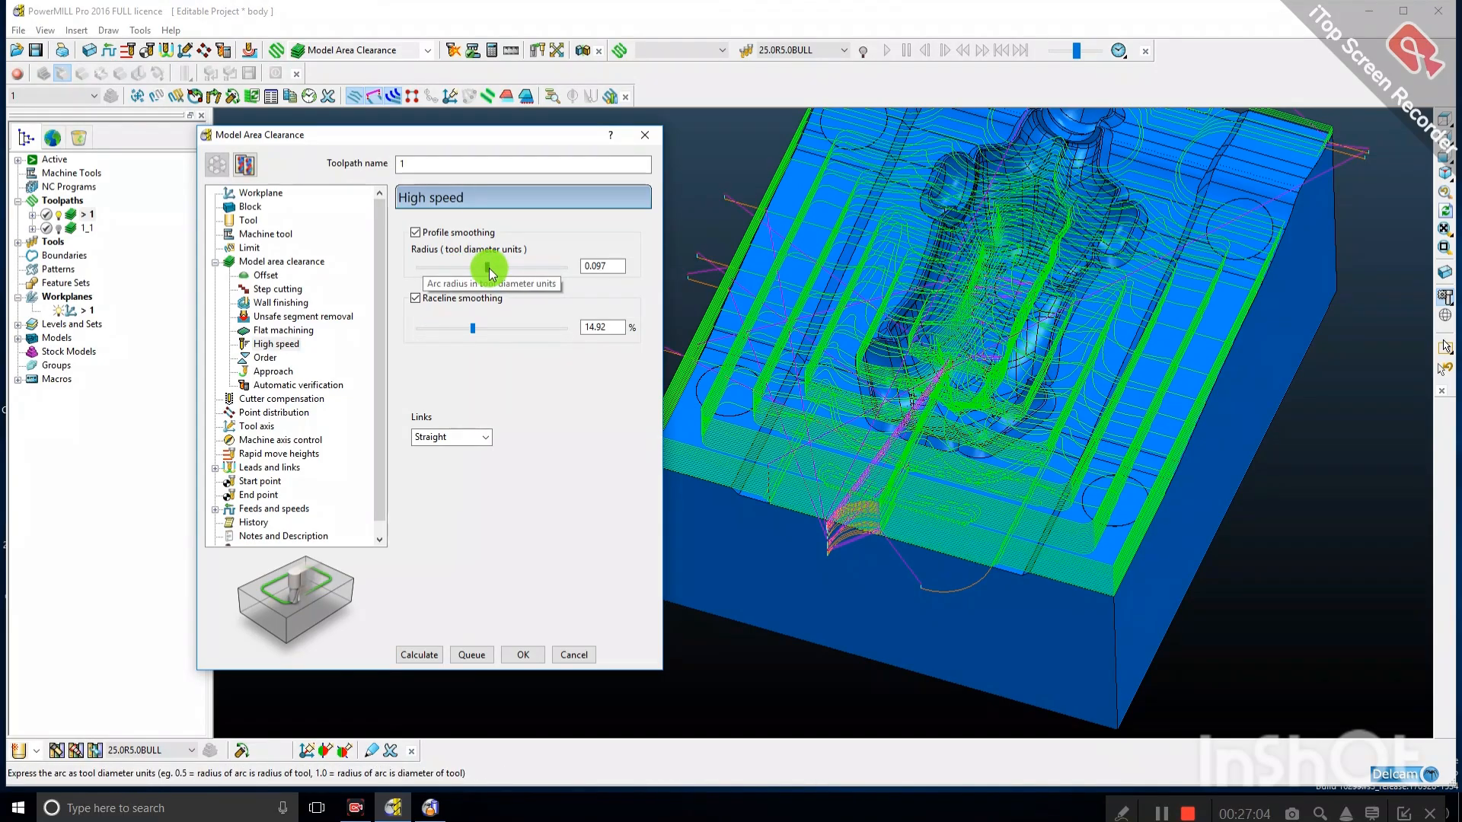
Set the profile smoothing radius to 0.138 tool diameters and raceline smoothing to 14.3%, and recalculate toolpath 1.
left_click_drag(488, 271, 519, 271)
left_click_drag(482, 330, 470, 328)
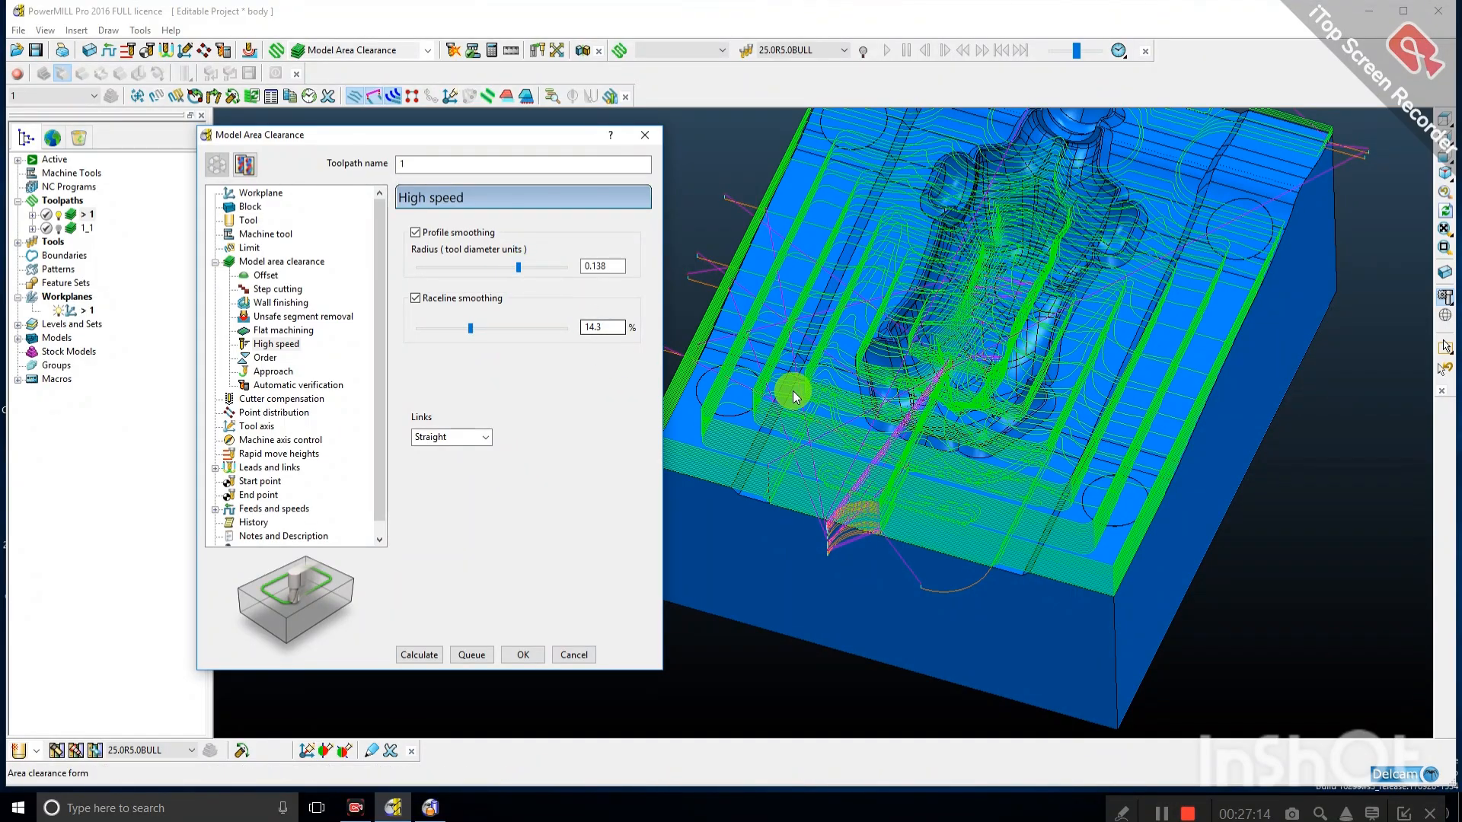
left_click(421, 653)
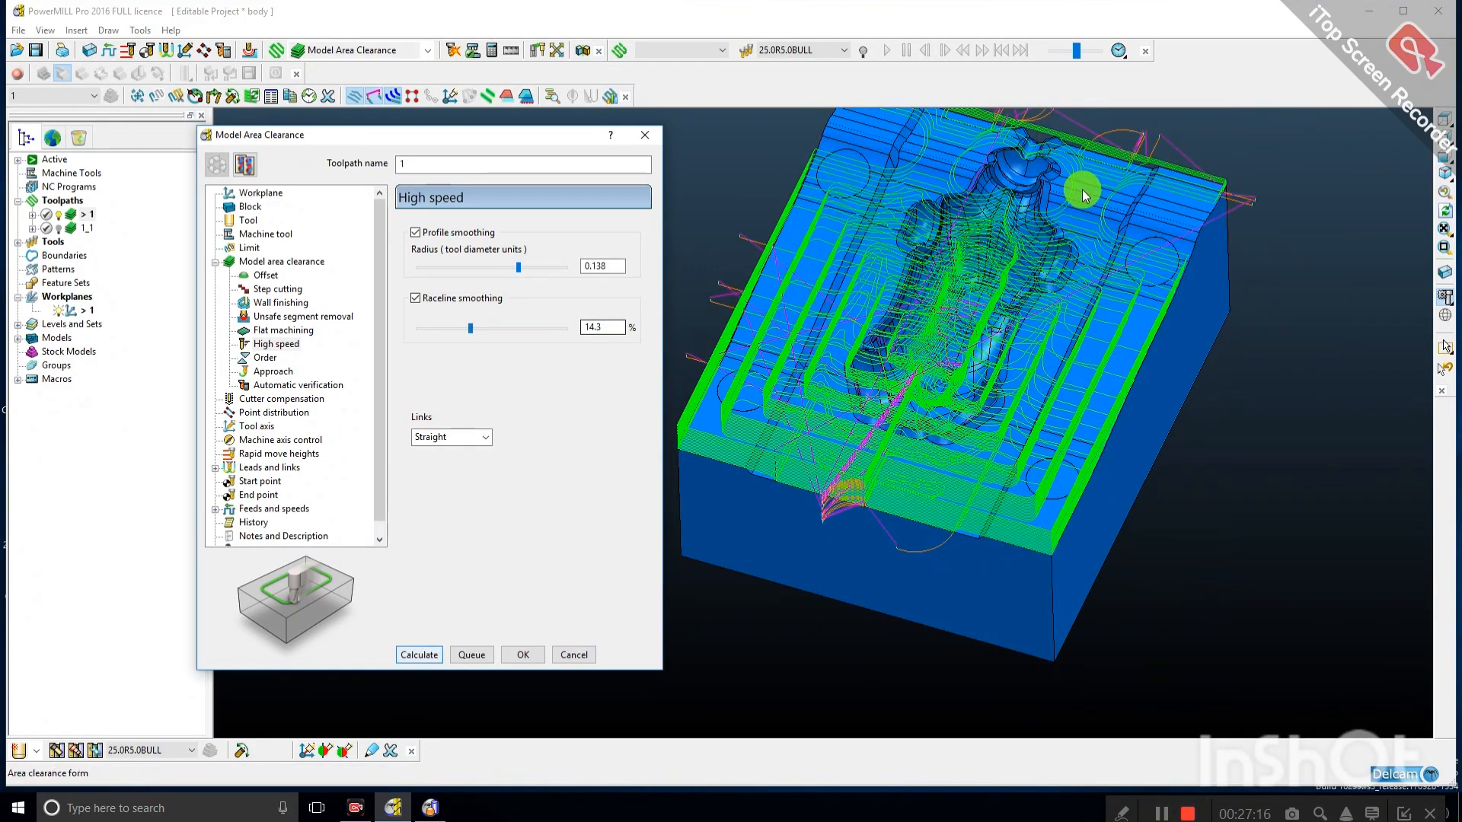
scroll(1059, 258, "up", 2)
scroll(1058, 267, "up", 2)
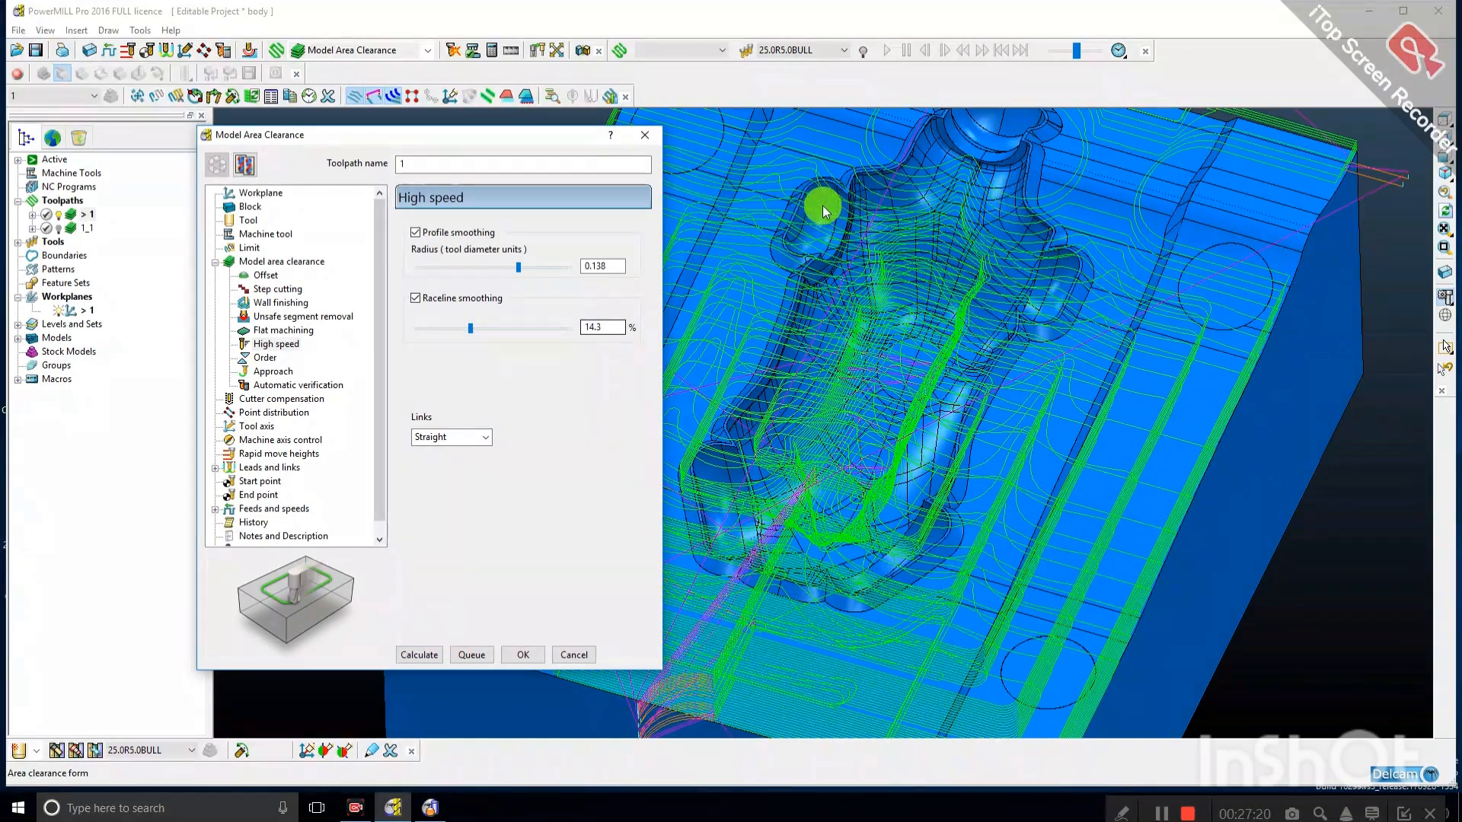
left_click(420, 653)
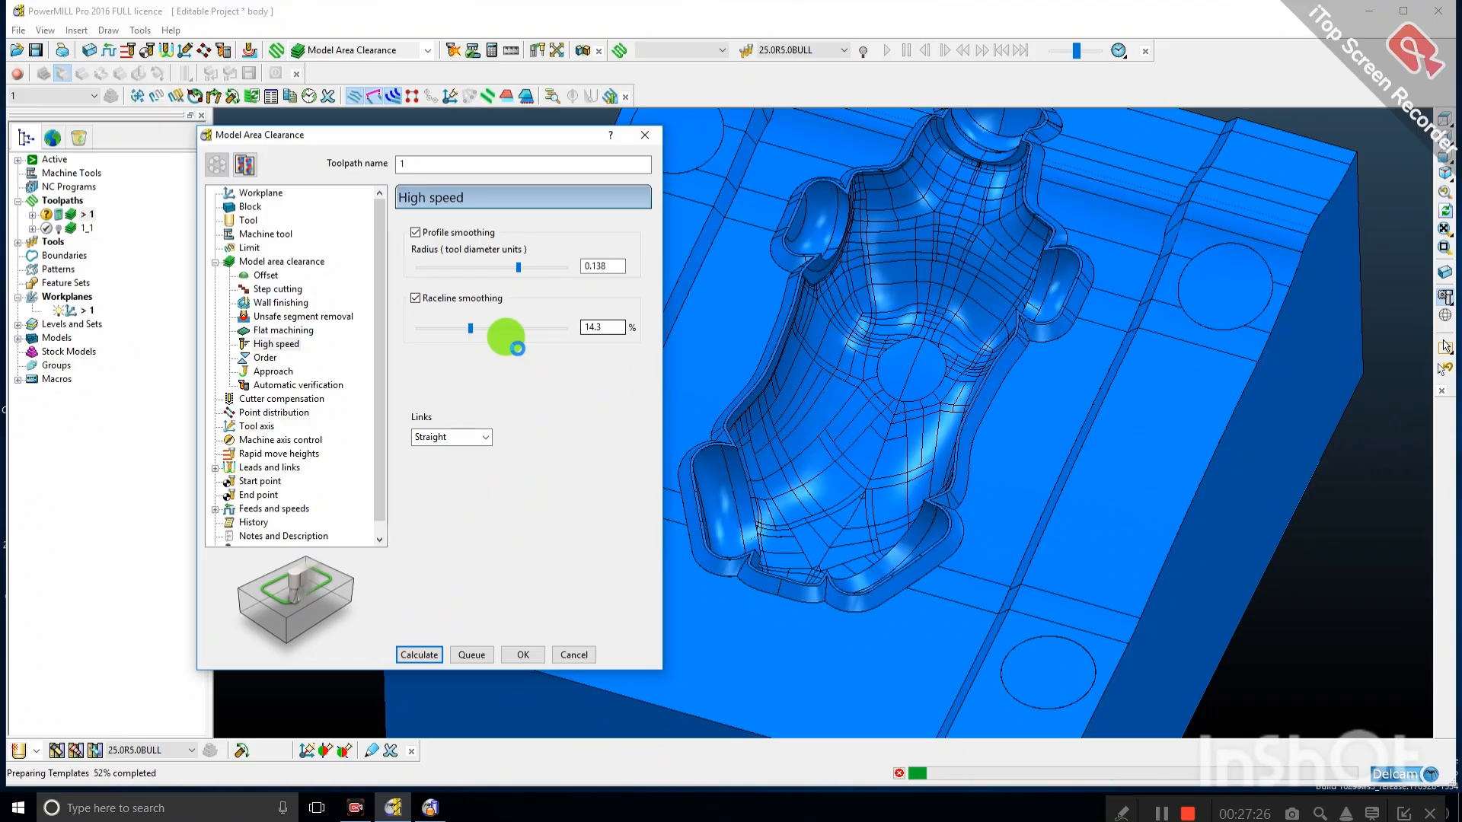
left_click(632, 396)
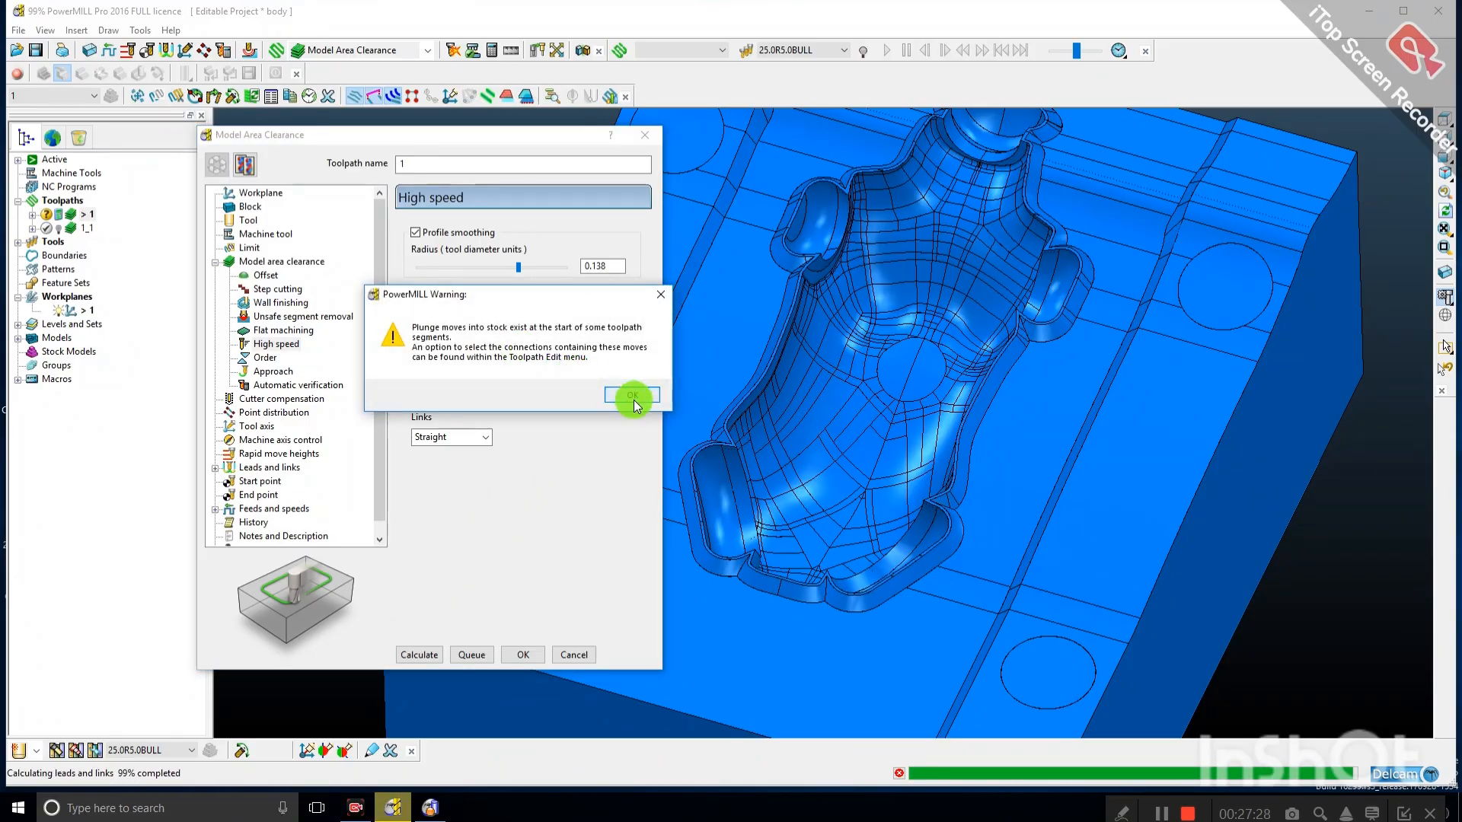
scroll(791, 355, "down", 2)
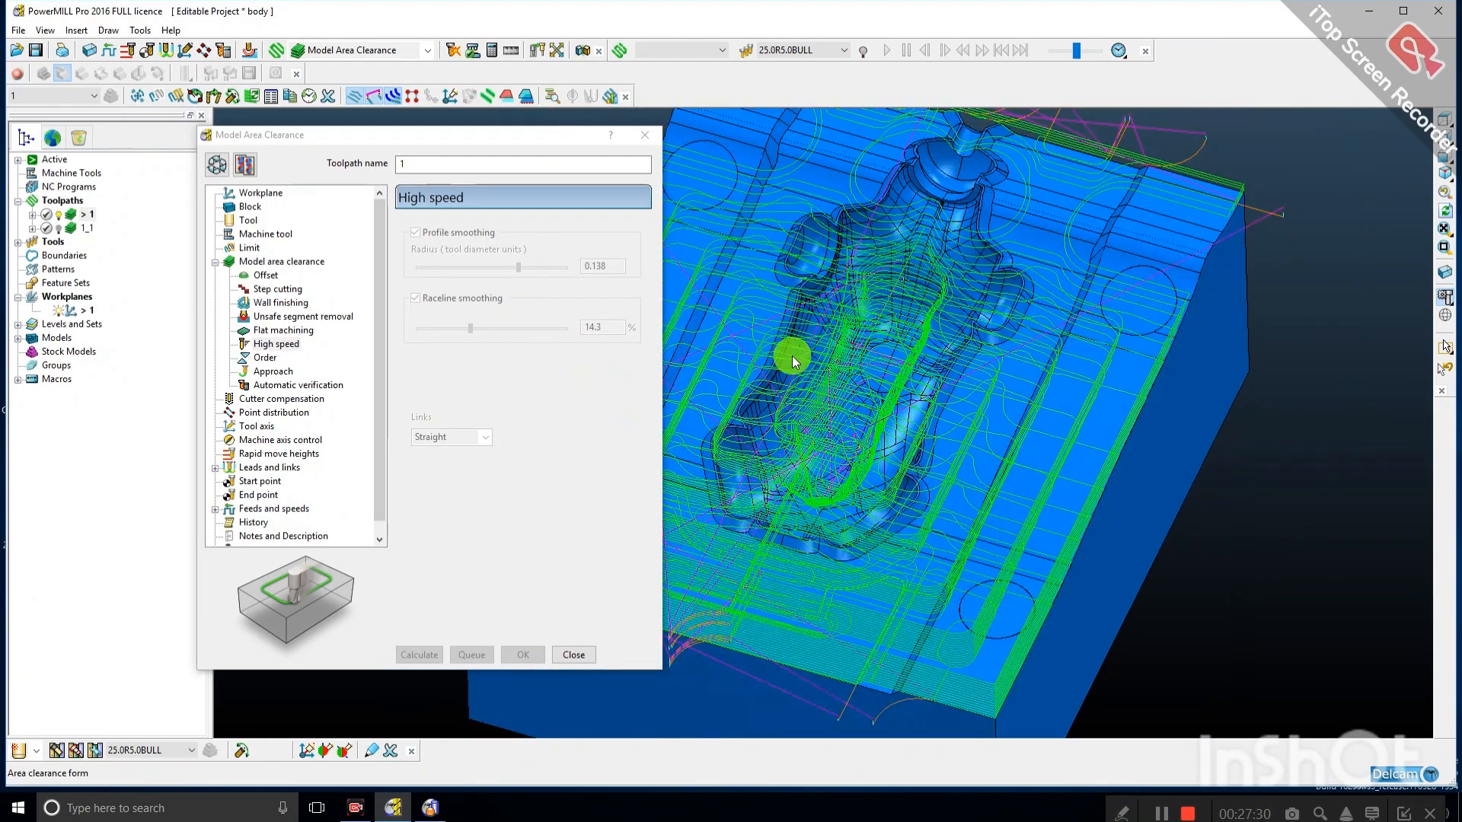
scroll(742, 357, "down", 2)
Reopen toolpath 1 for editing, review its settings from order and approach through leads and links, and cancel the edit.
left_click(227, 163)
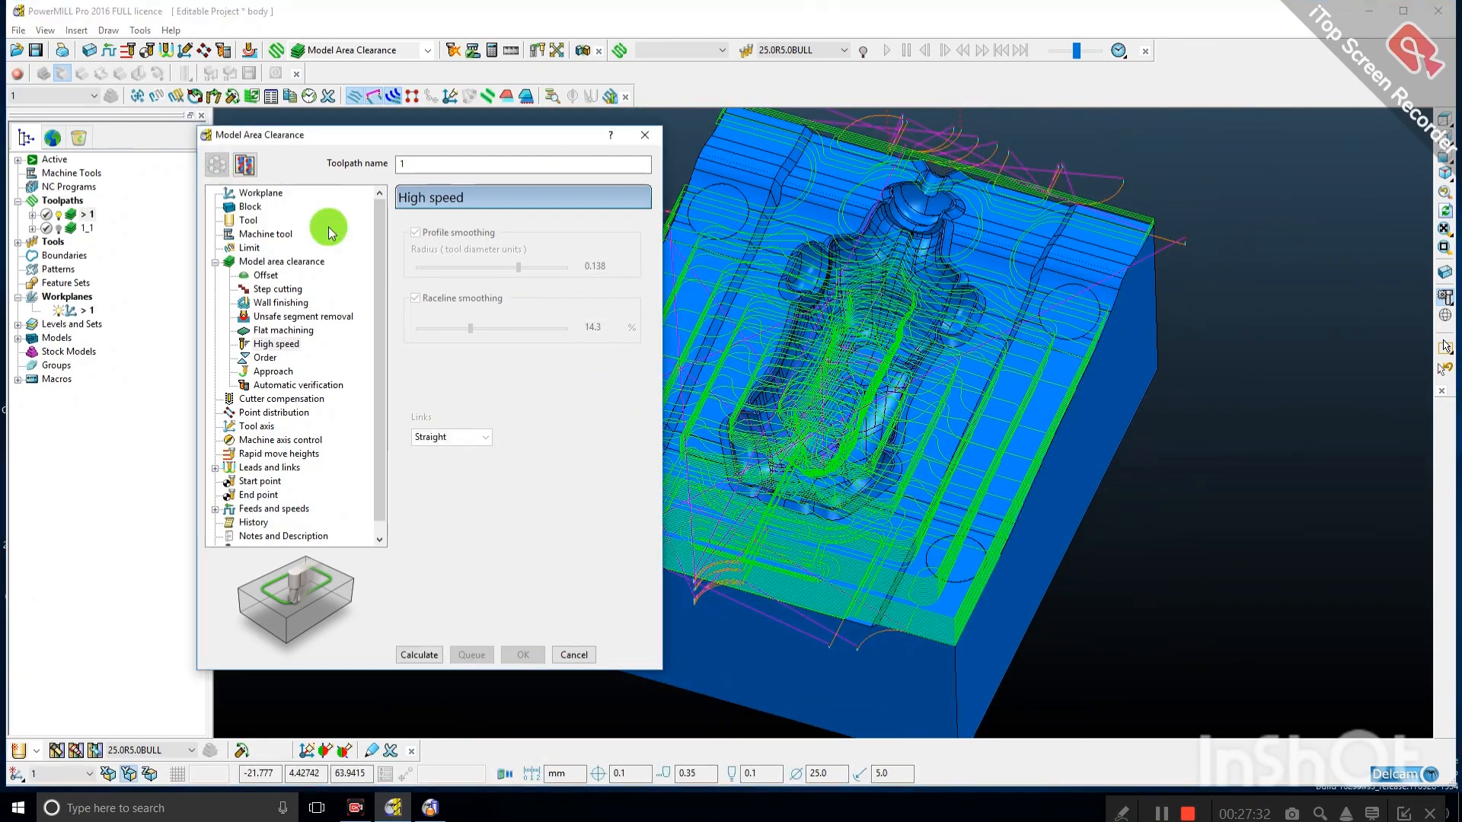
left_click(265, 358)
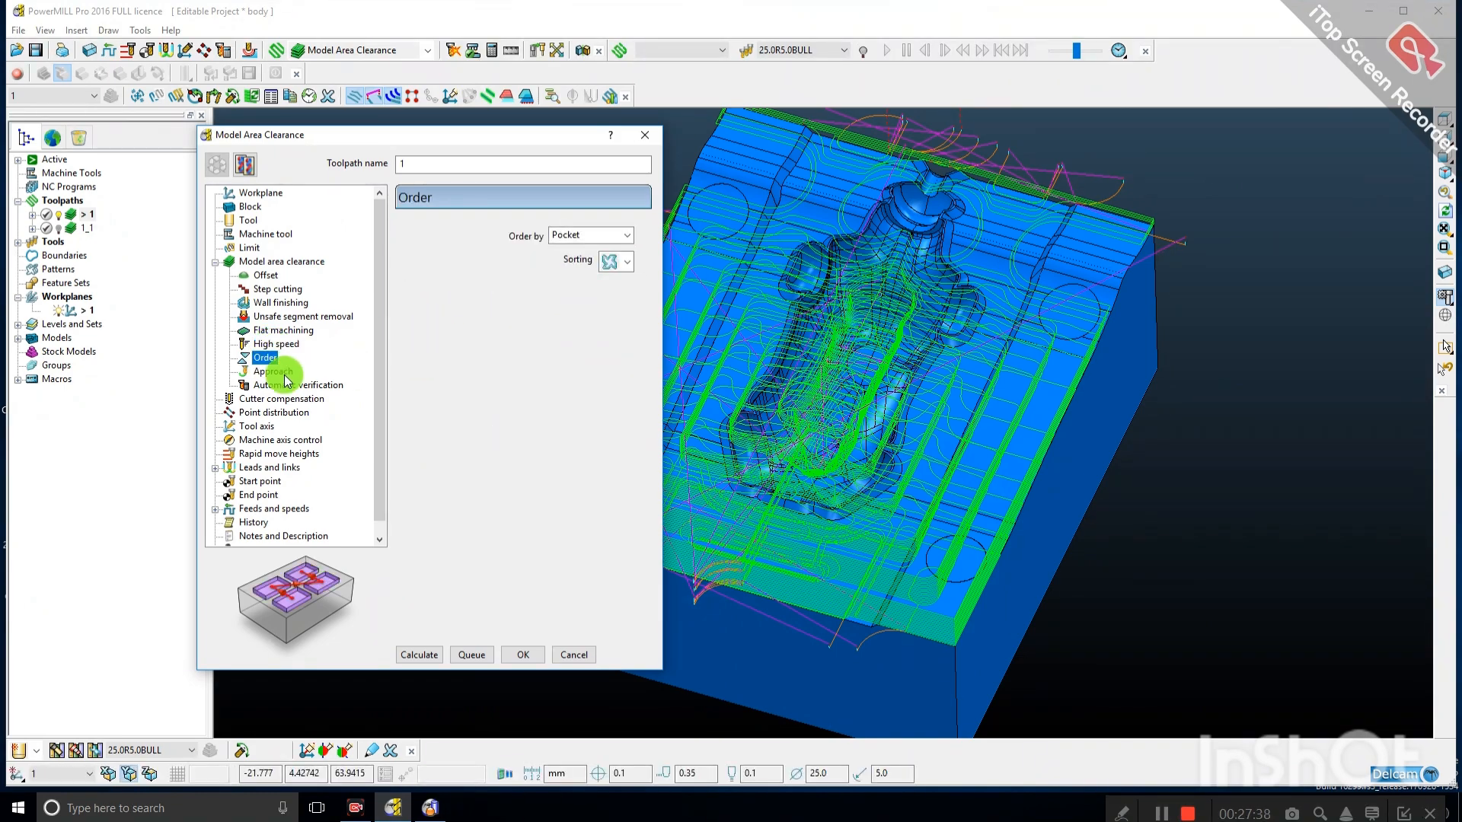
left_click(272, 371)
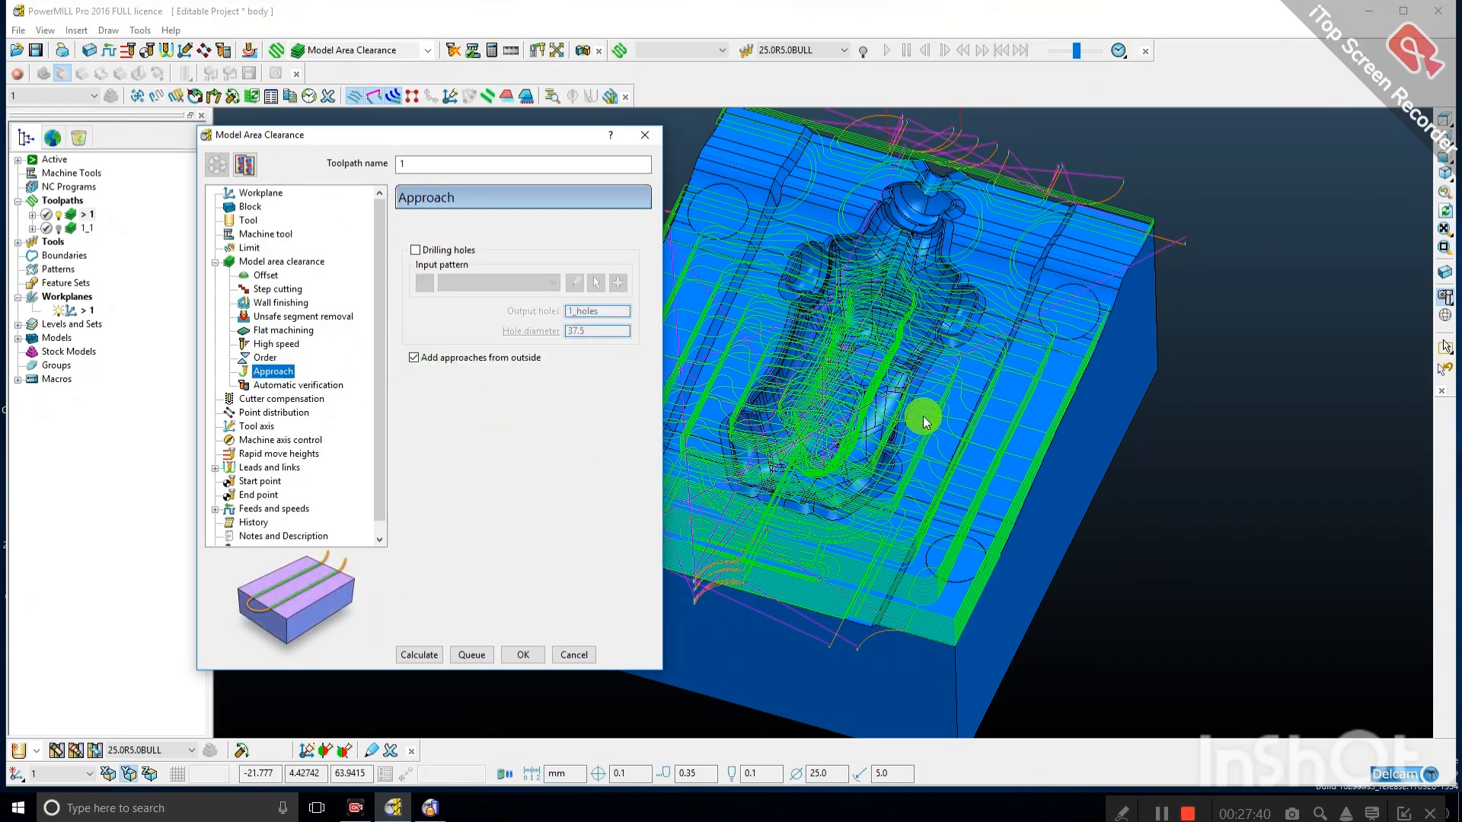
left_click(263, 385)
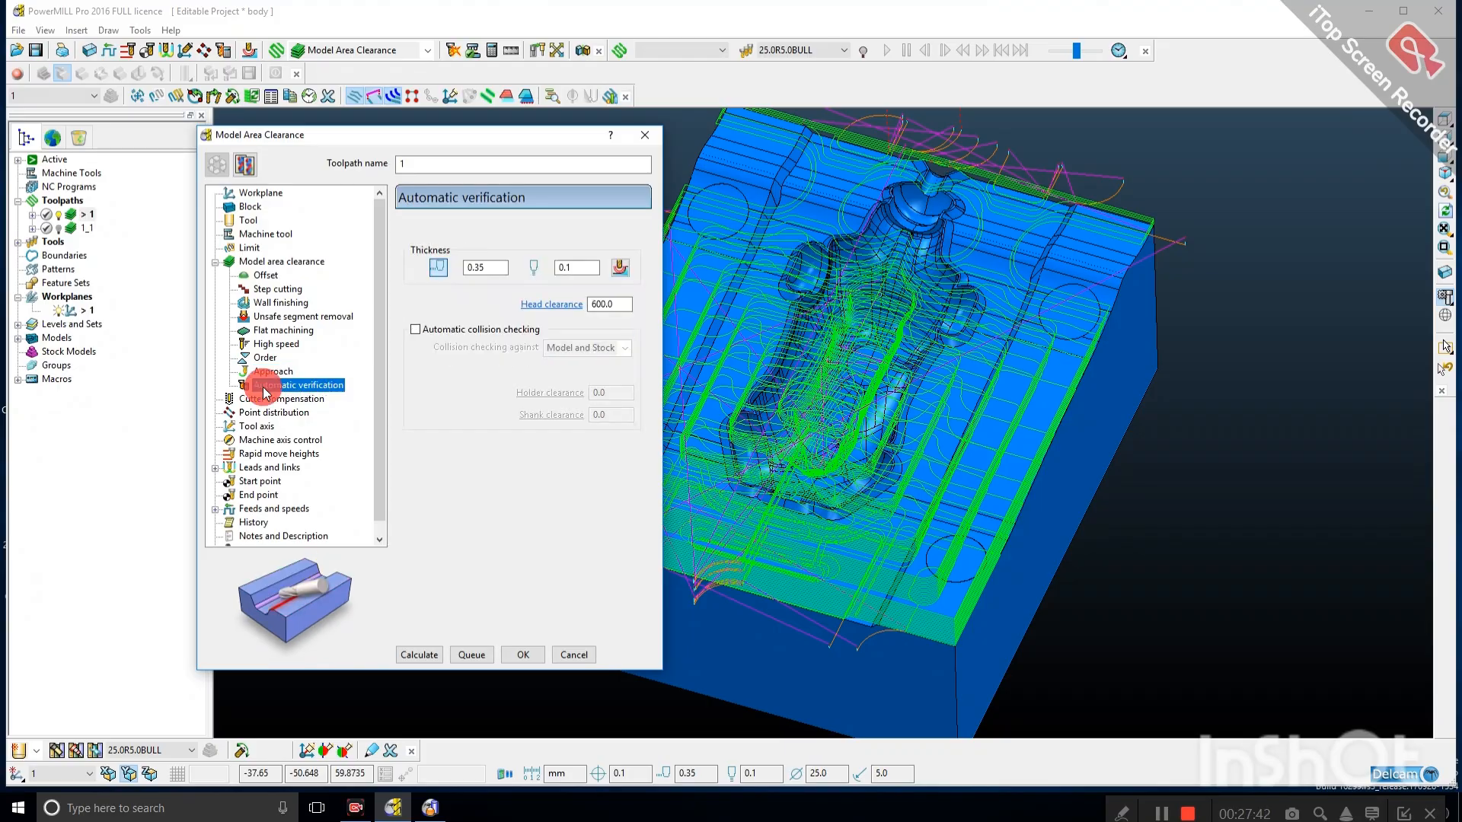
left_click(259, 399)
left_click(257, 415)
left_click(255, 441)
left_click(259, 467)
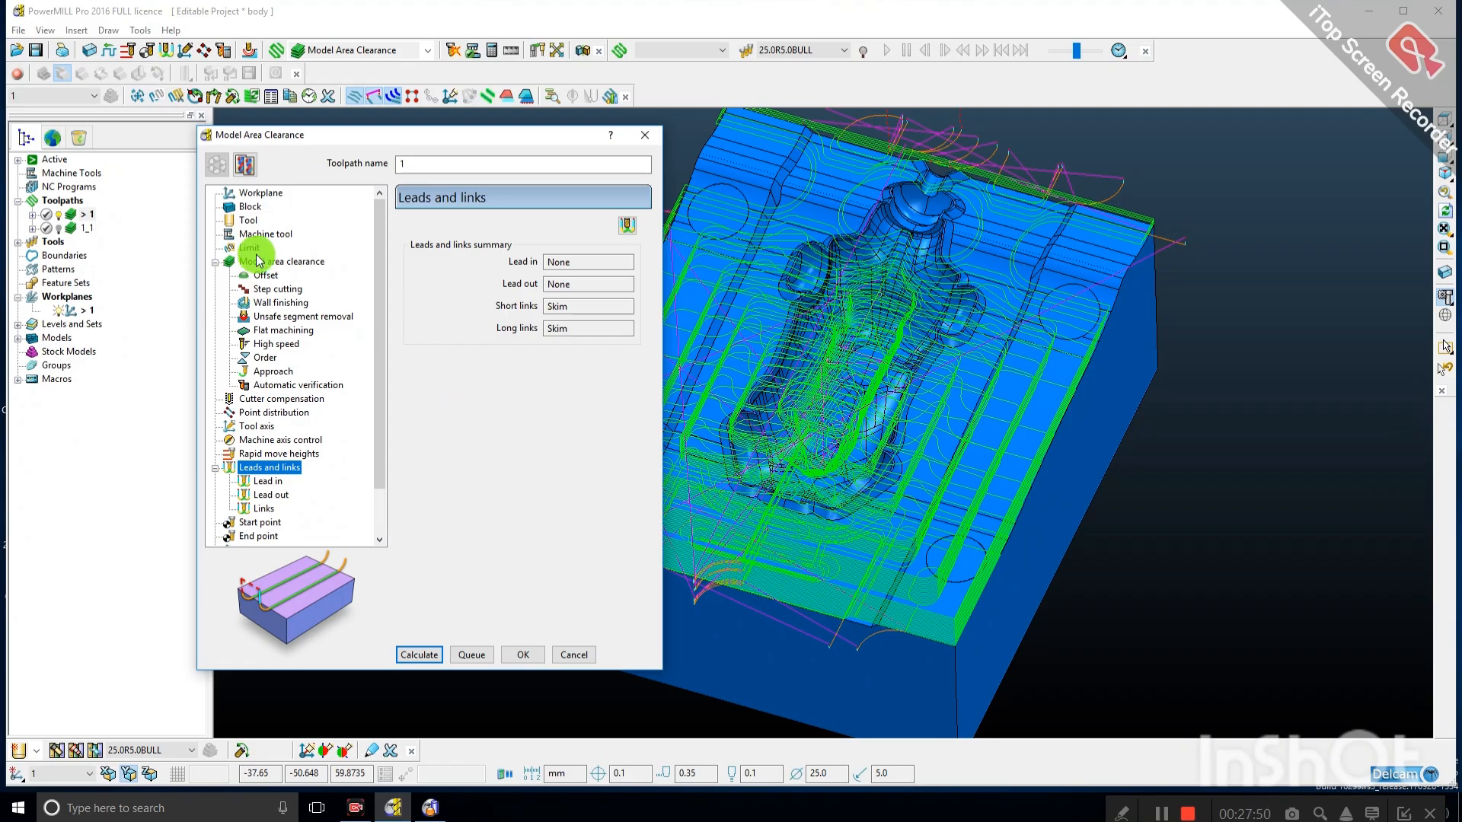
left_click(563, 655)
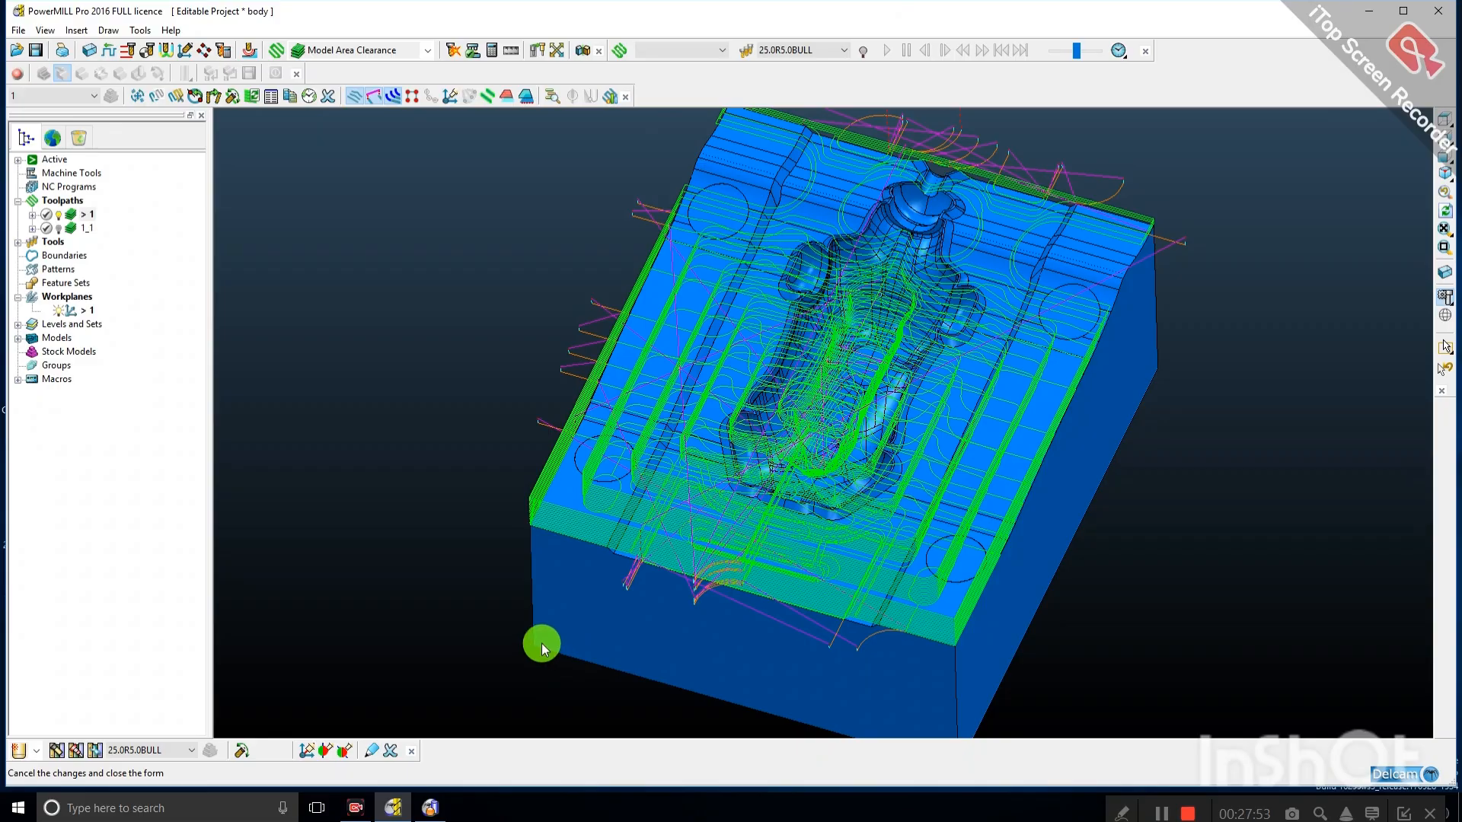
Review toolpath 1's main model area clearance settings against its cuts on the model and close them.
right_click(78, 225)
left_click(110, 320)
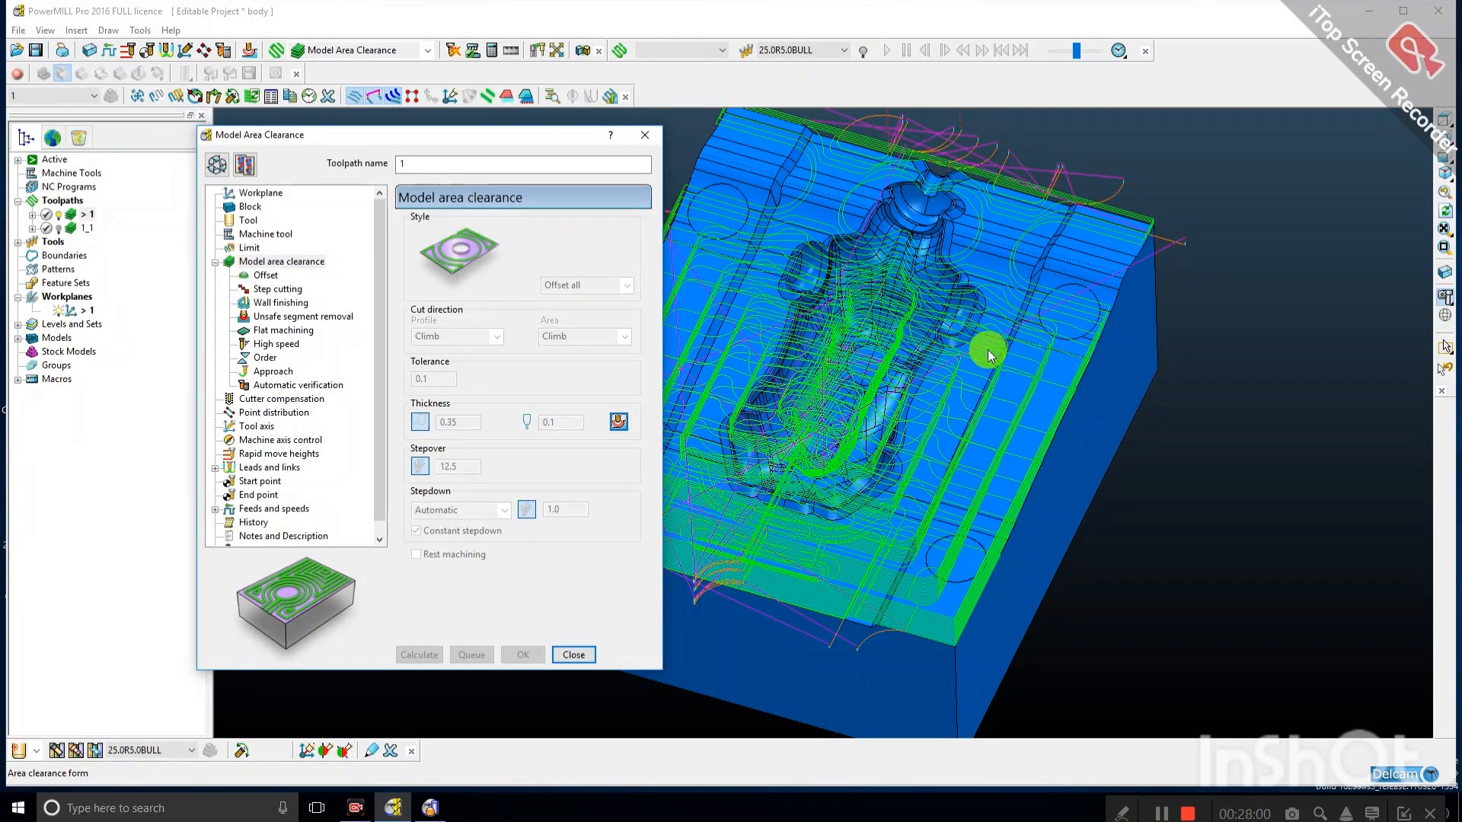
scroll(988, 350, "down", 1)
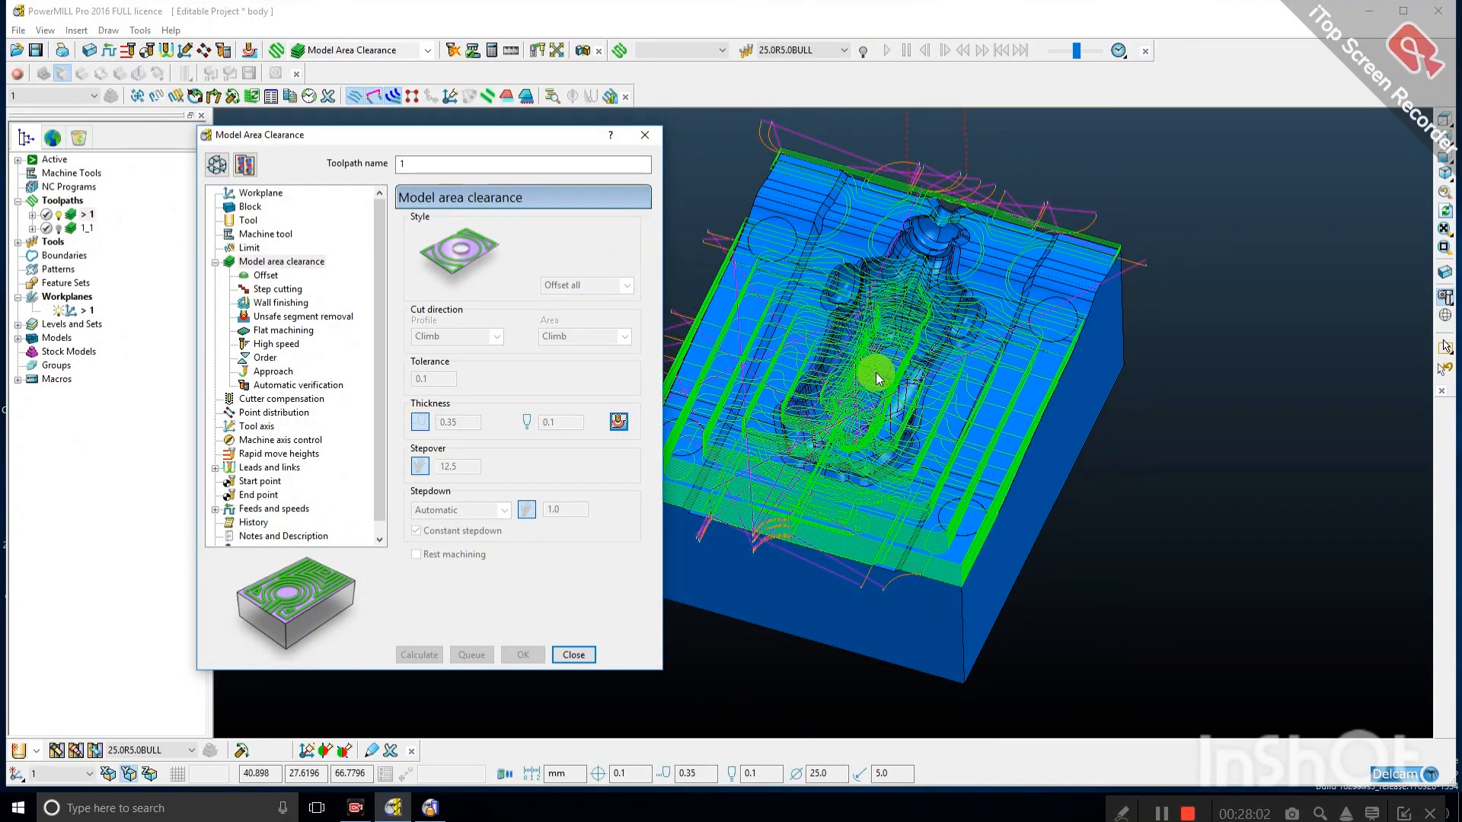
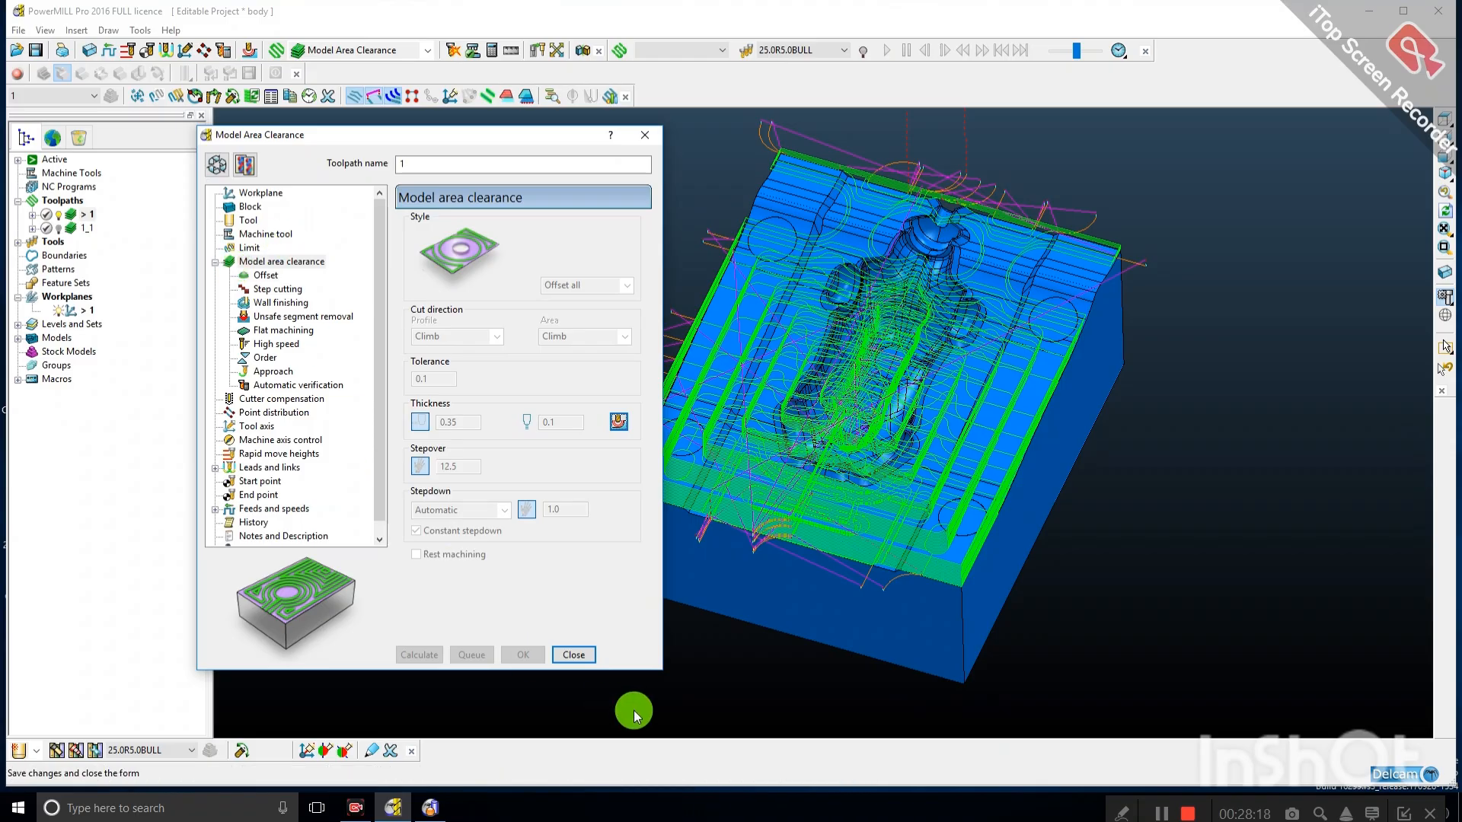
left_click(573, 654)
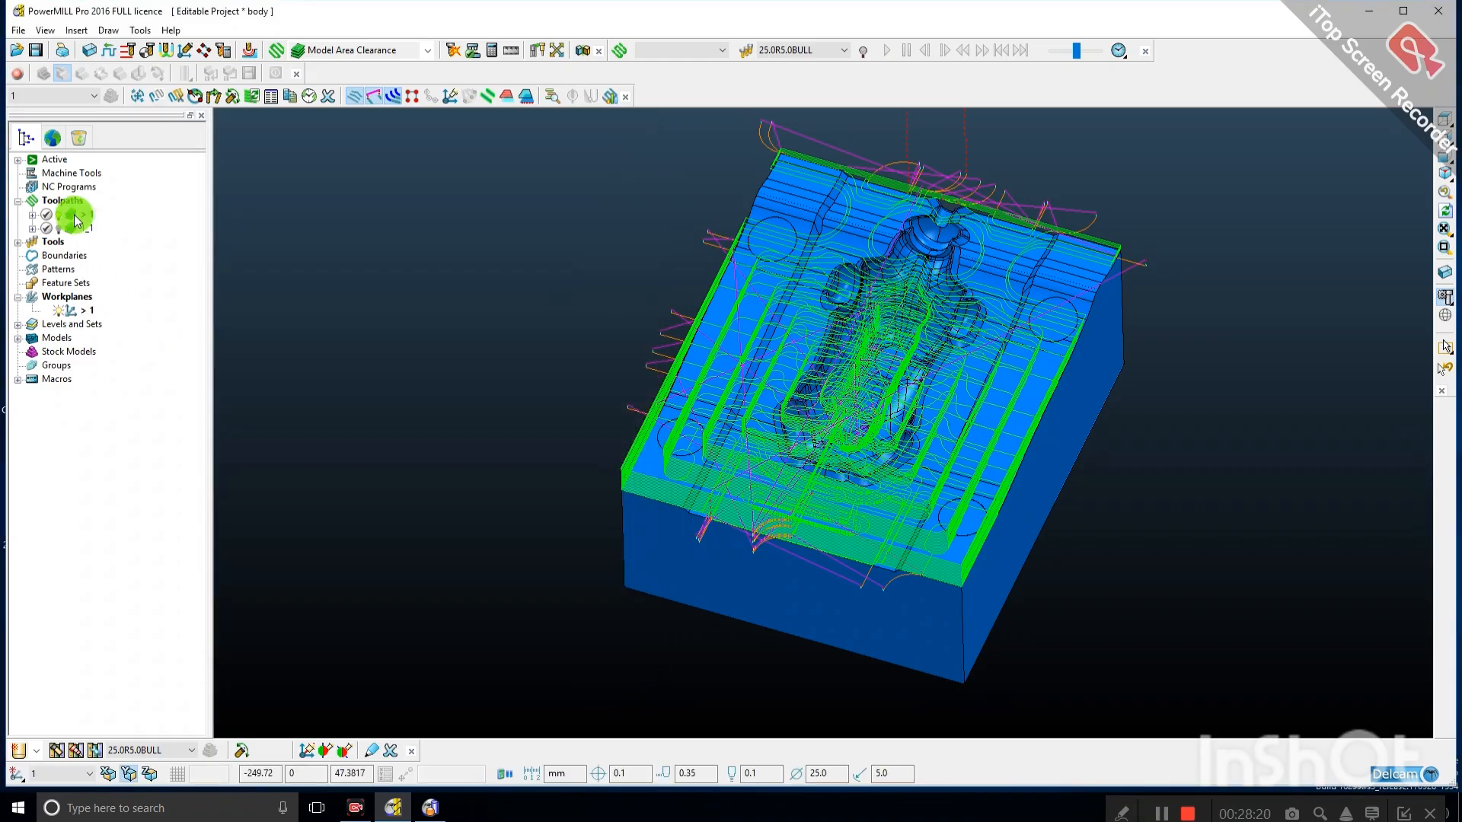
Try turning on rest machining for toolpath 1, look at its rest settings, and cancel the edit.
right_click(73, 219)
left_click(116, 318)
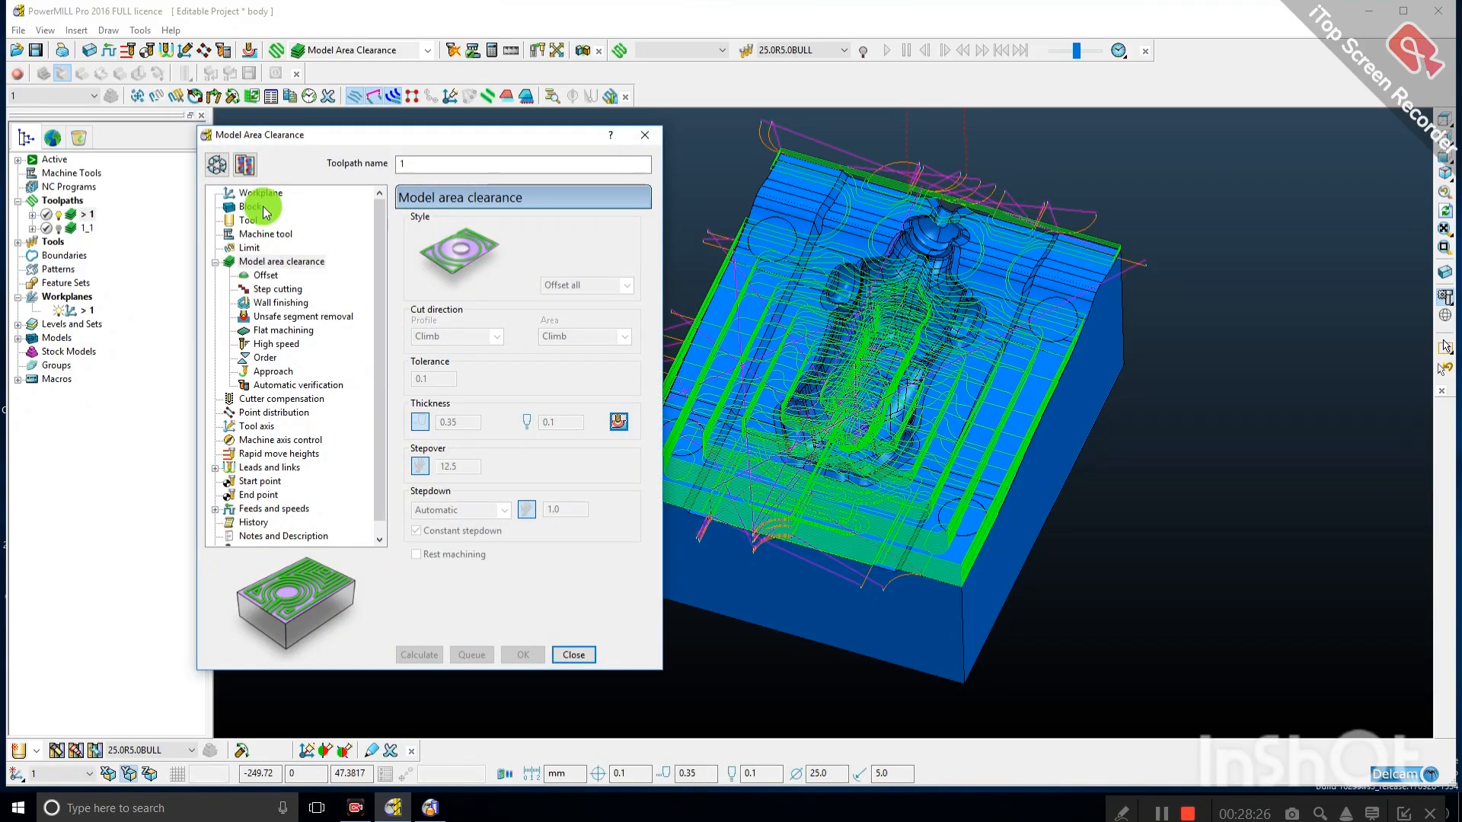
left_click(419, 556)
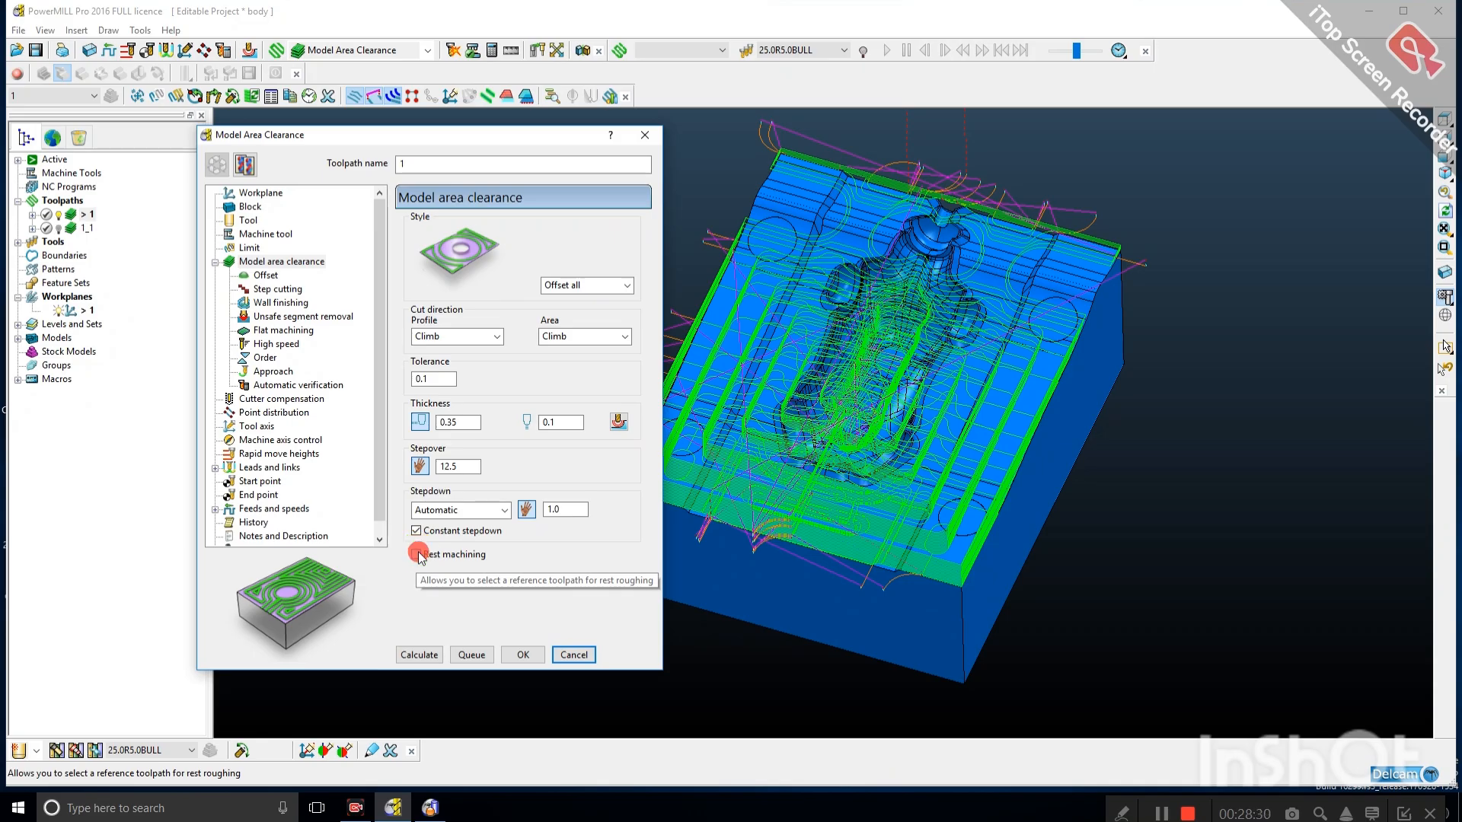
left_click(267, 276)
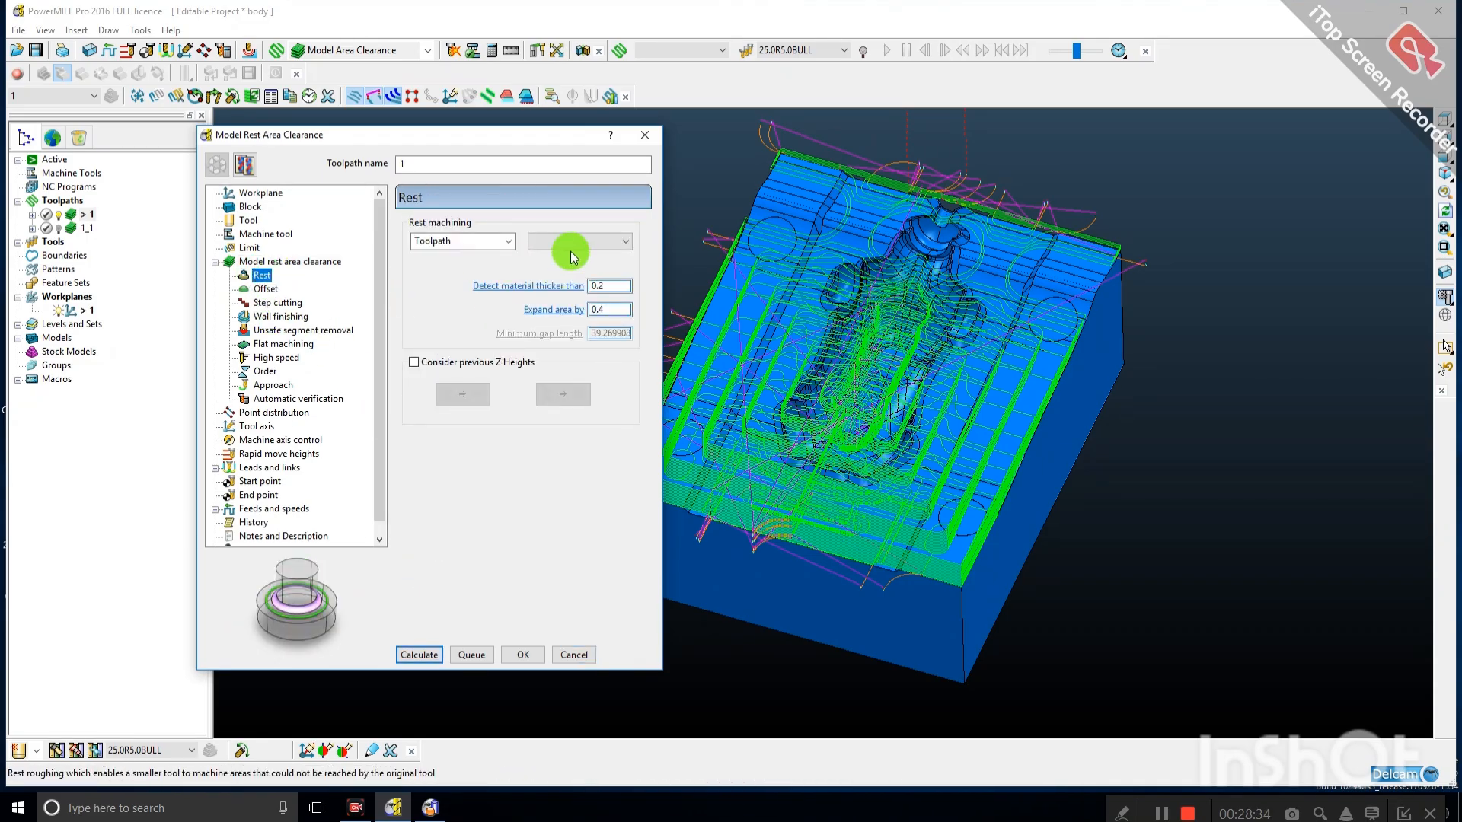
left_click(570, 655)
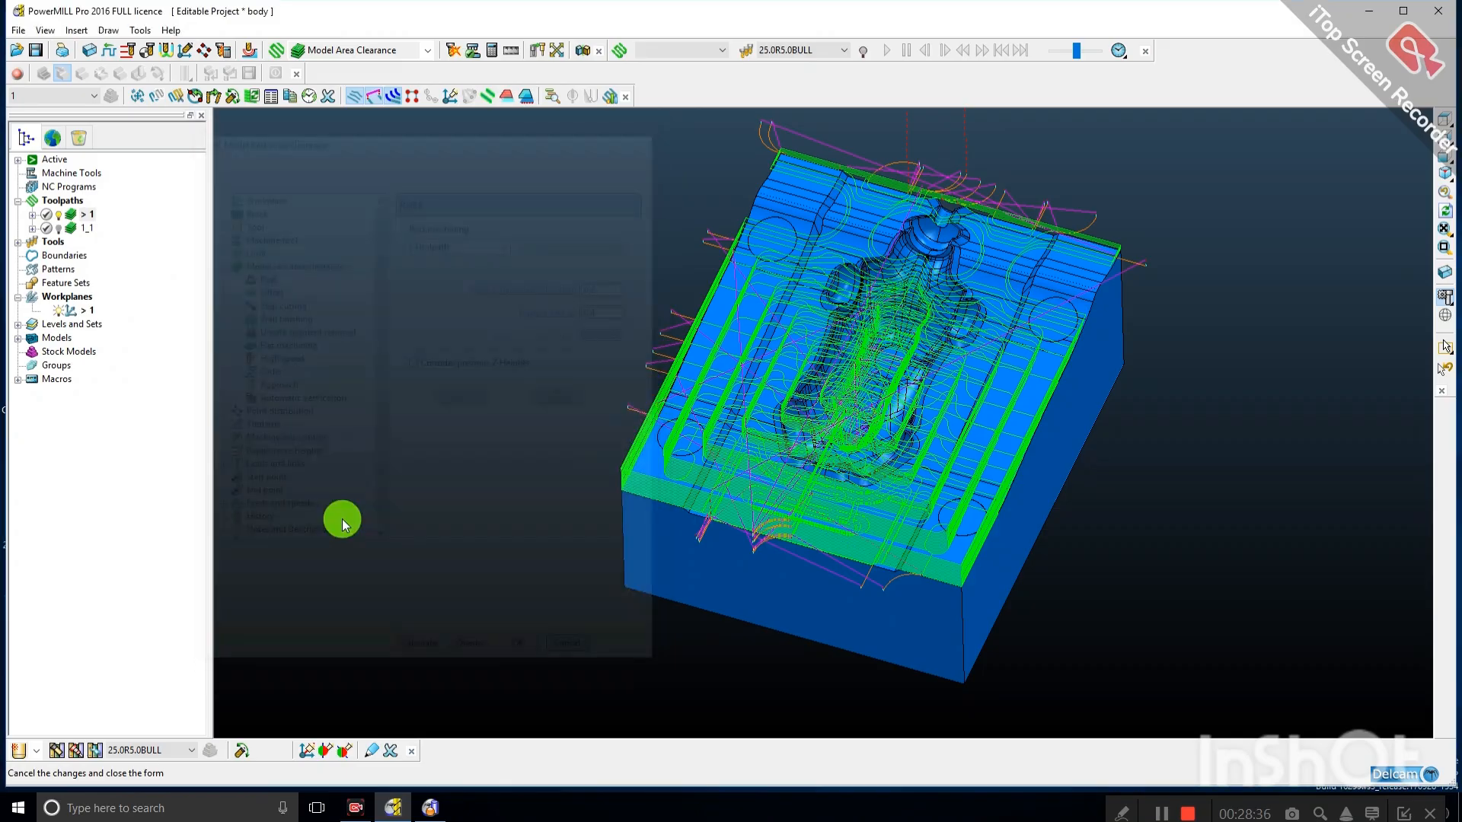
Create a Model Rest Area Clearance toolpath that uses the tip radiused tool 16.0R0.8.
left_click(427, 51)
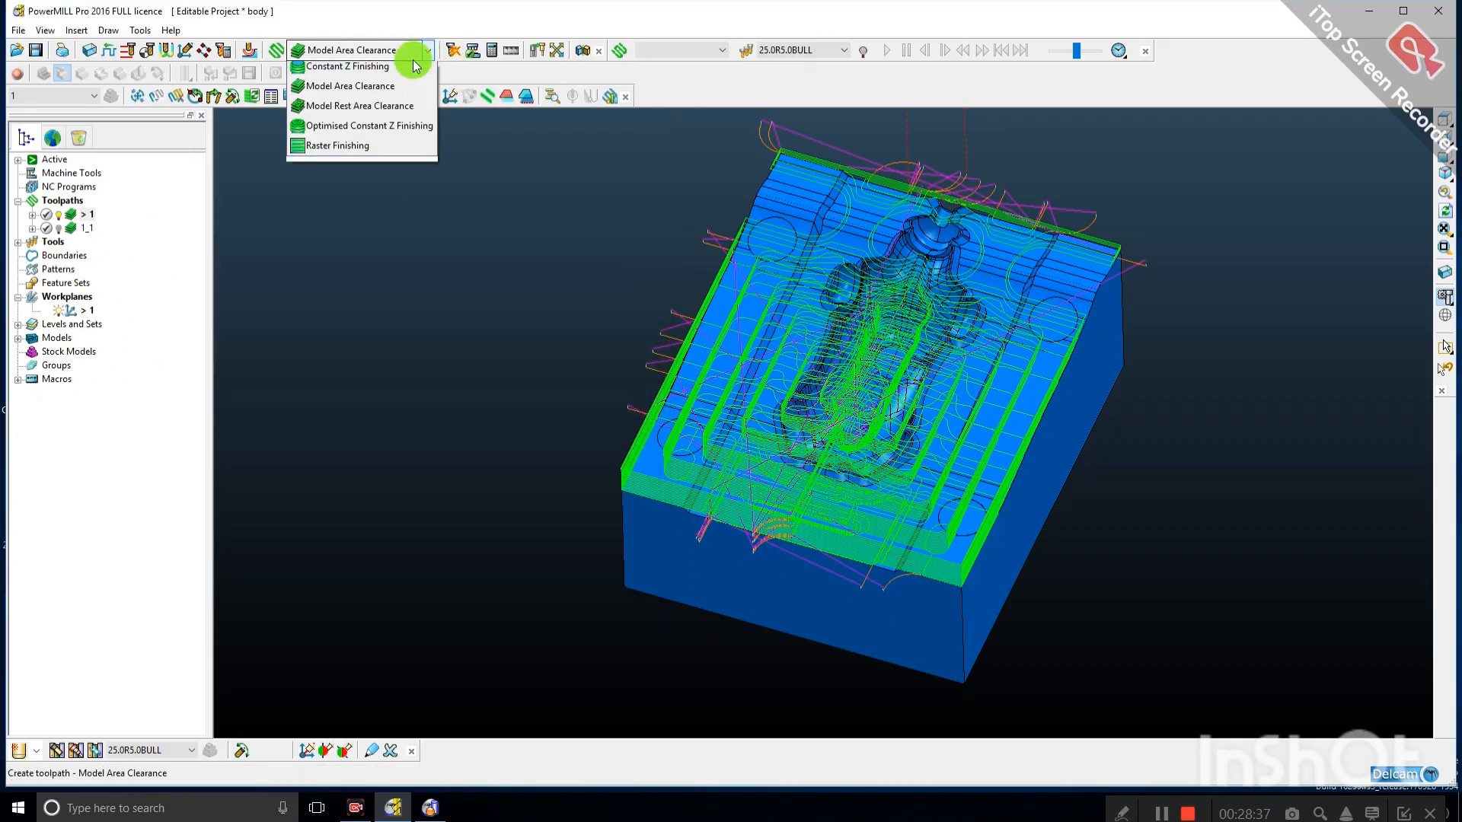
left_click(342, 117)
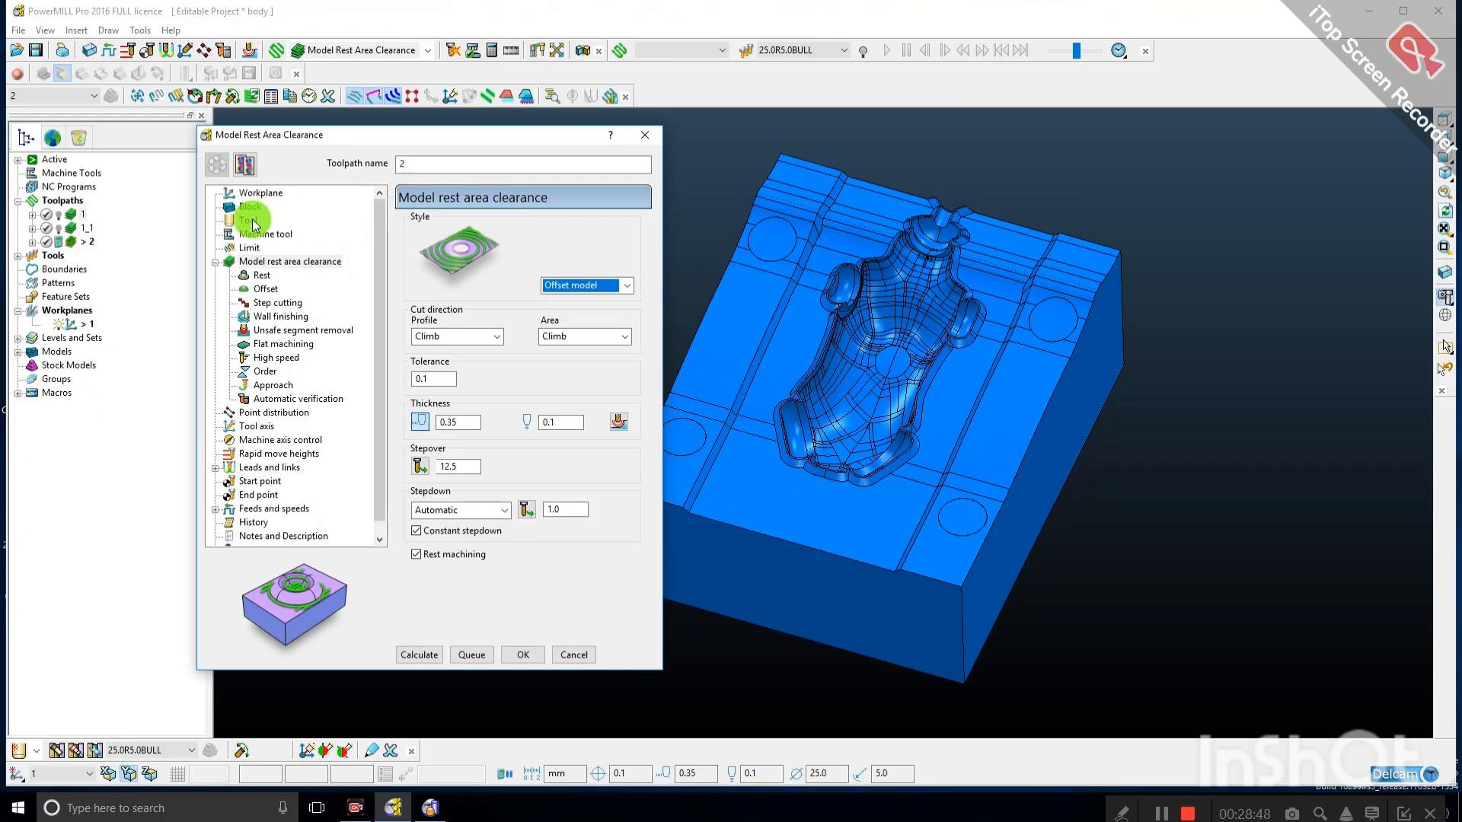
left_click(249, 221)
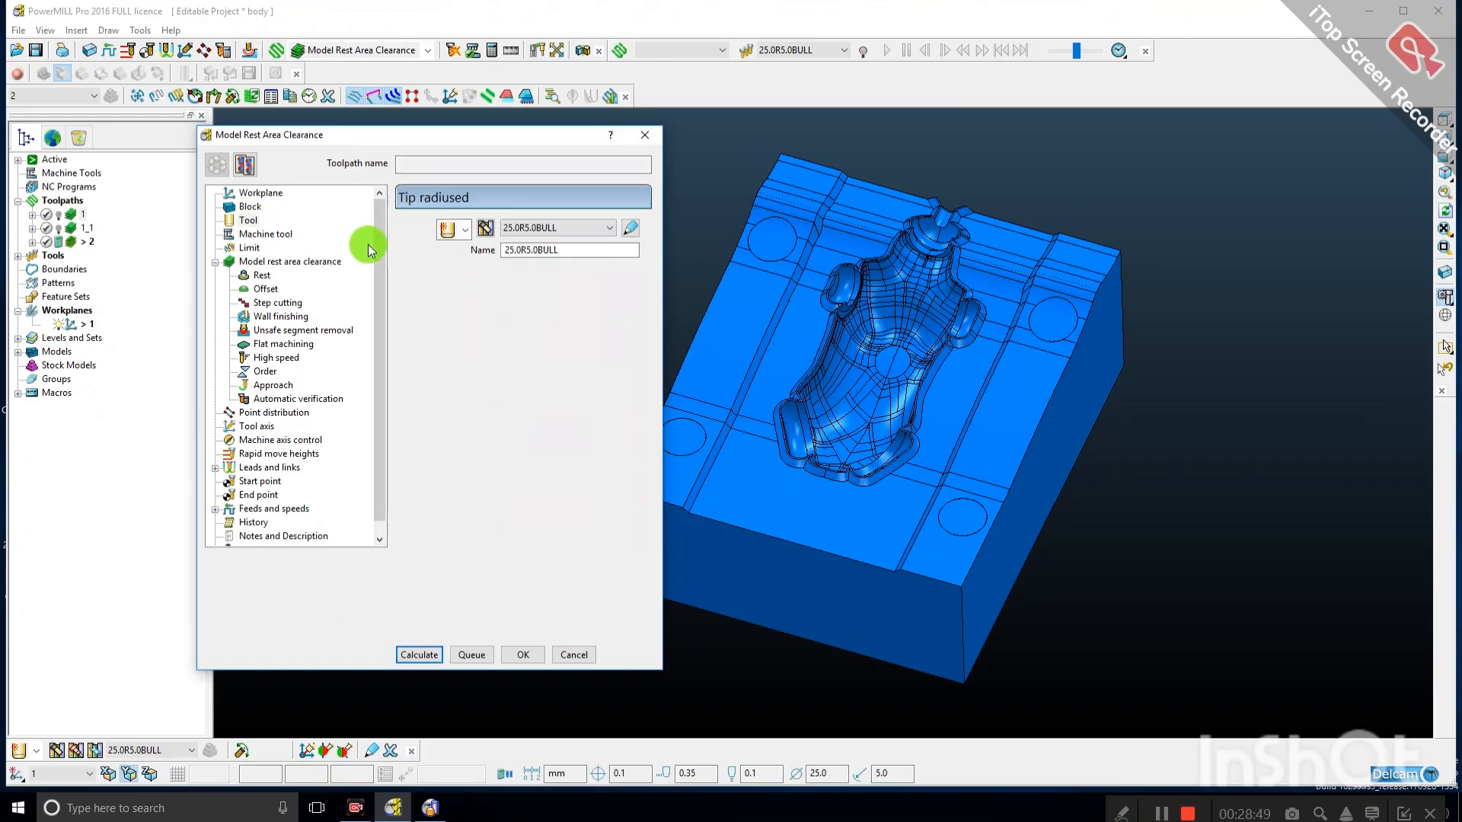
left_click(571, 226)
left_click(549, 409)
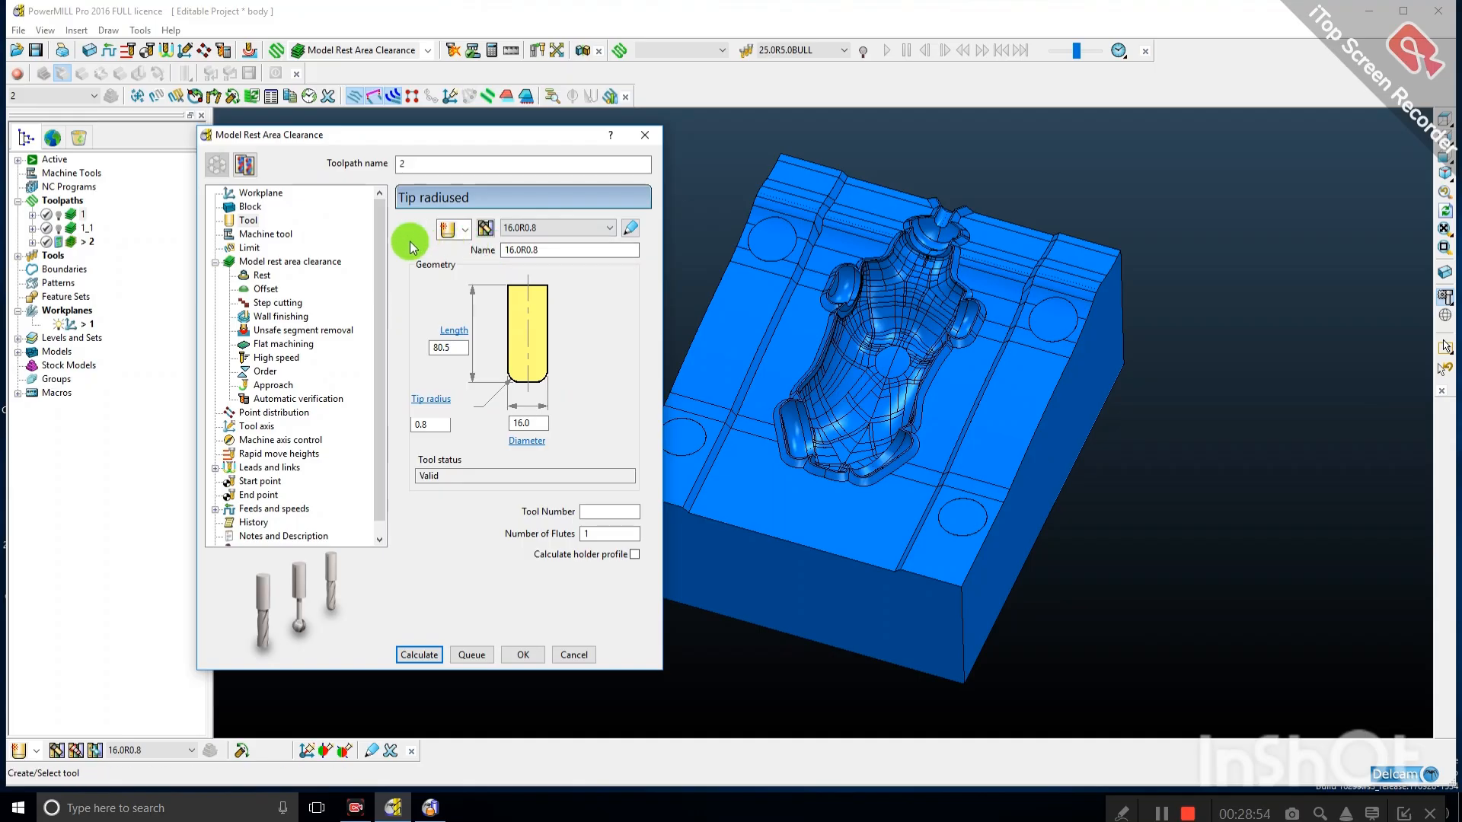
Set the profile cut direction of rest area clearance toolpath 2 to Any.
left_click(251, 267)
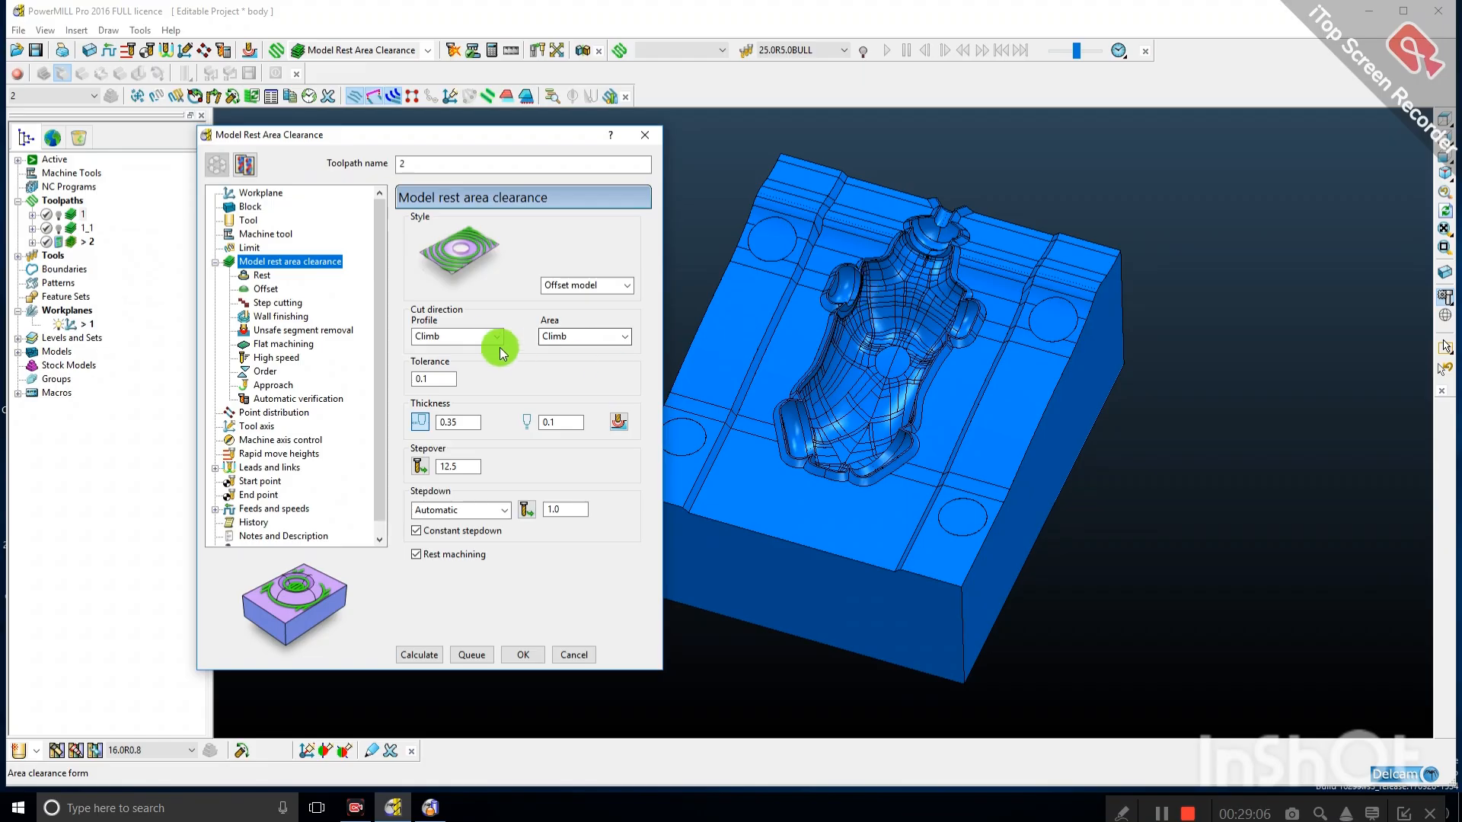
left_click(472, 336)
left_click(424, 380)
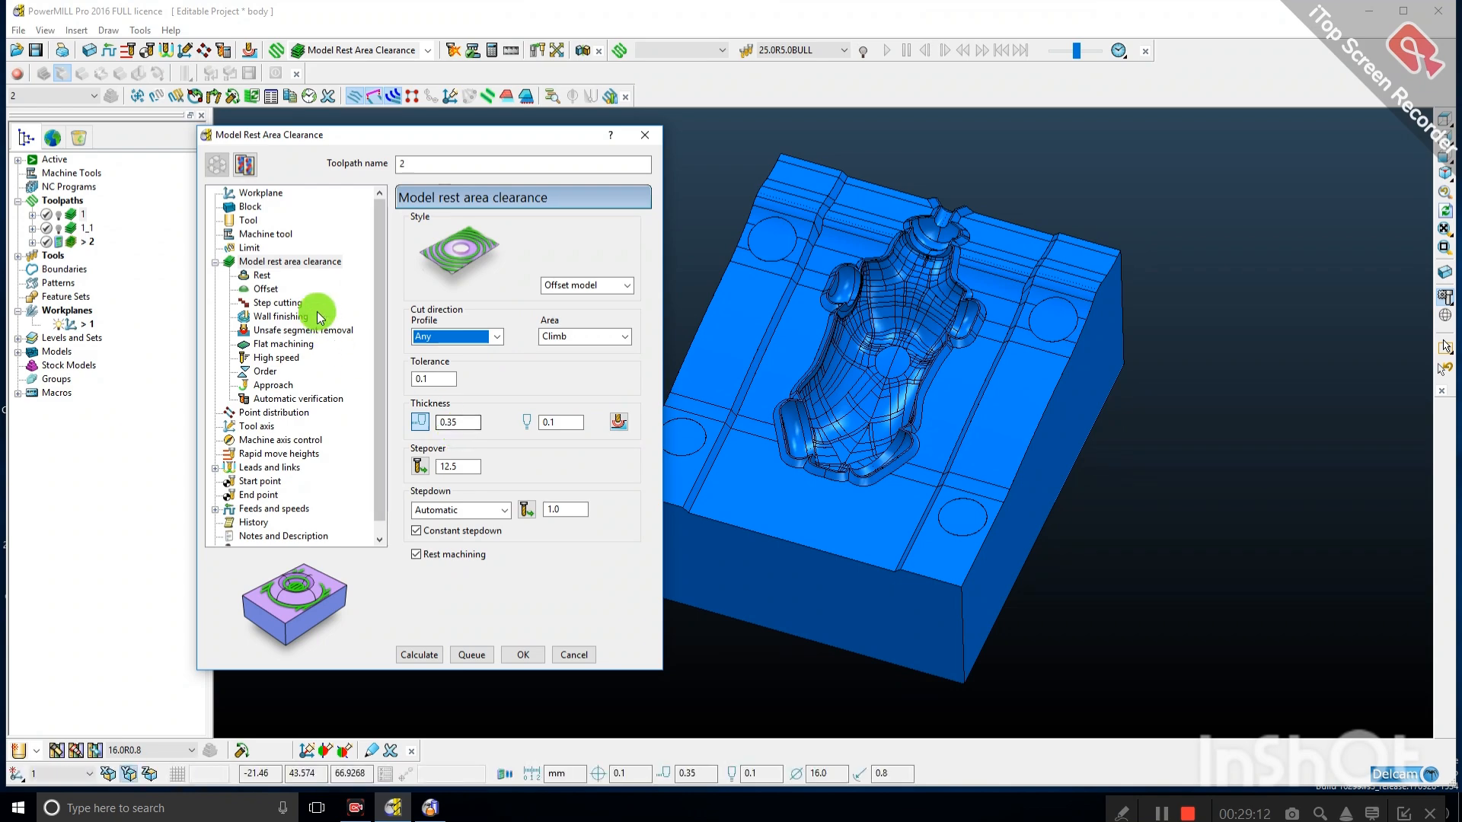
Choose toolpath 1 as the reference toolpath for the rest machining of toolpath 2.
left_click(261, 276)
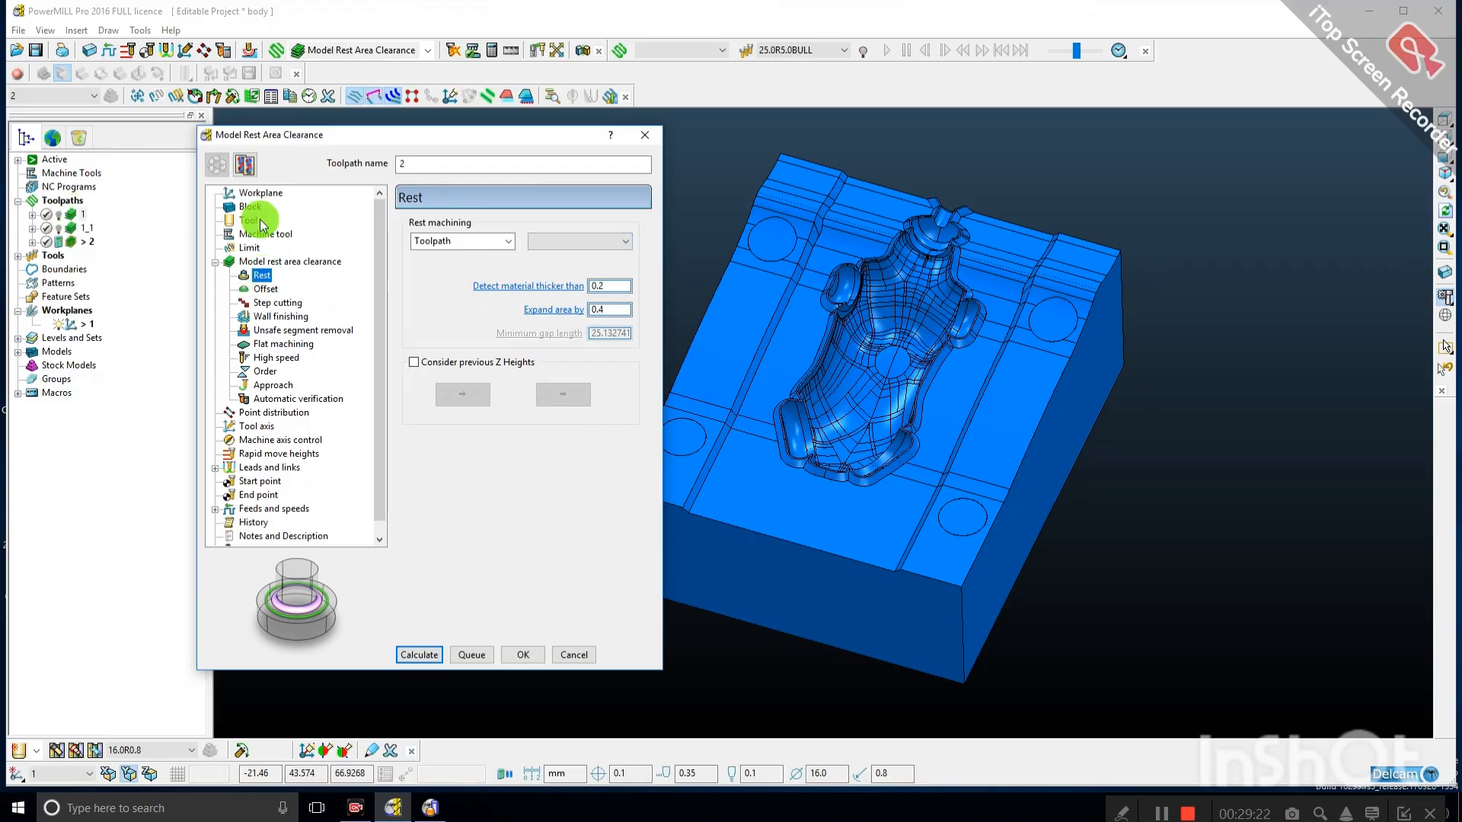
left_click(569, 241)
left_click(560, 263)
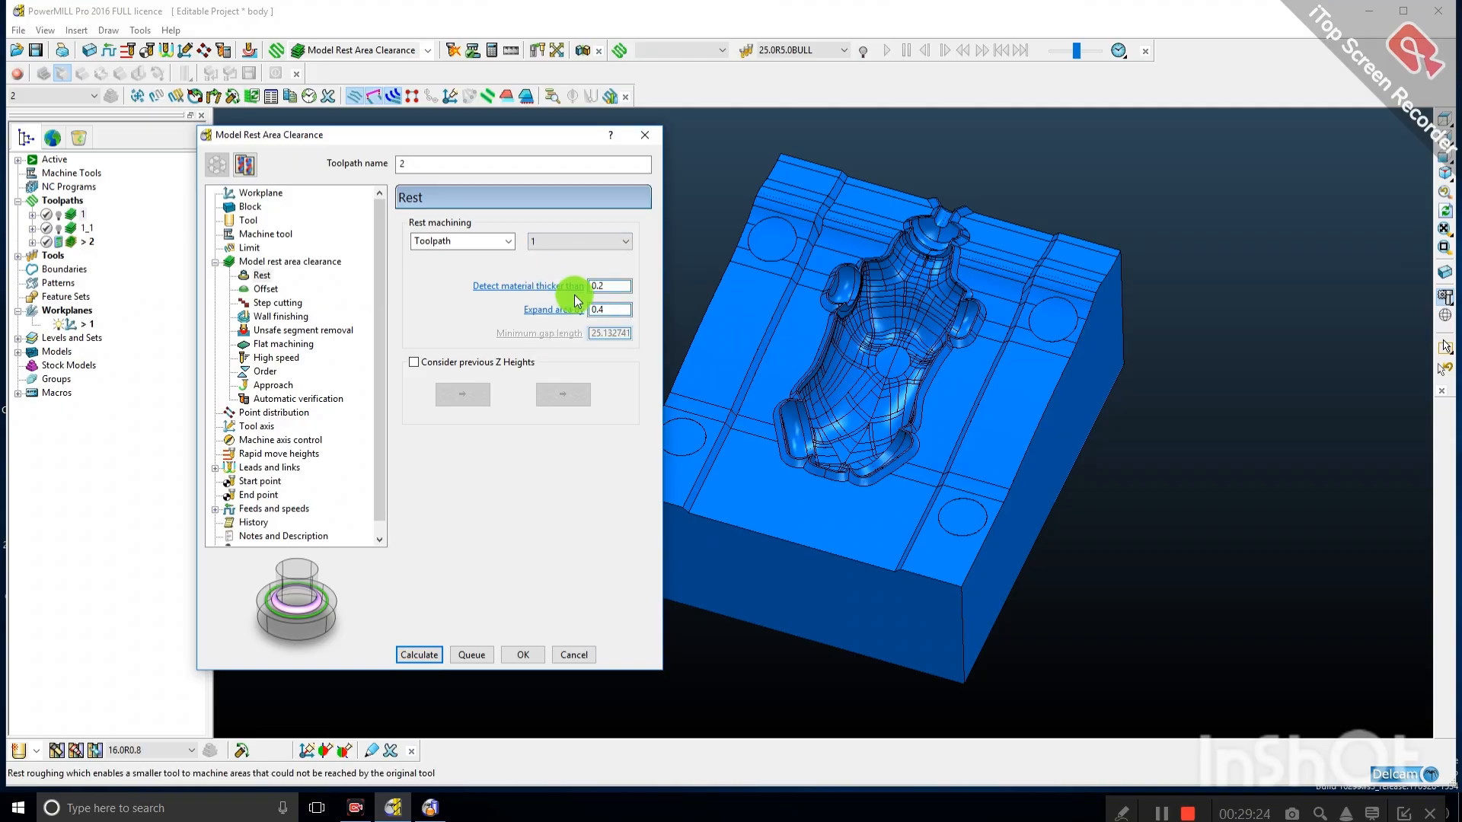
left_click(578, 244)
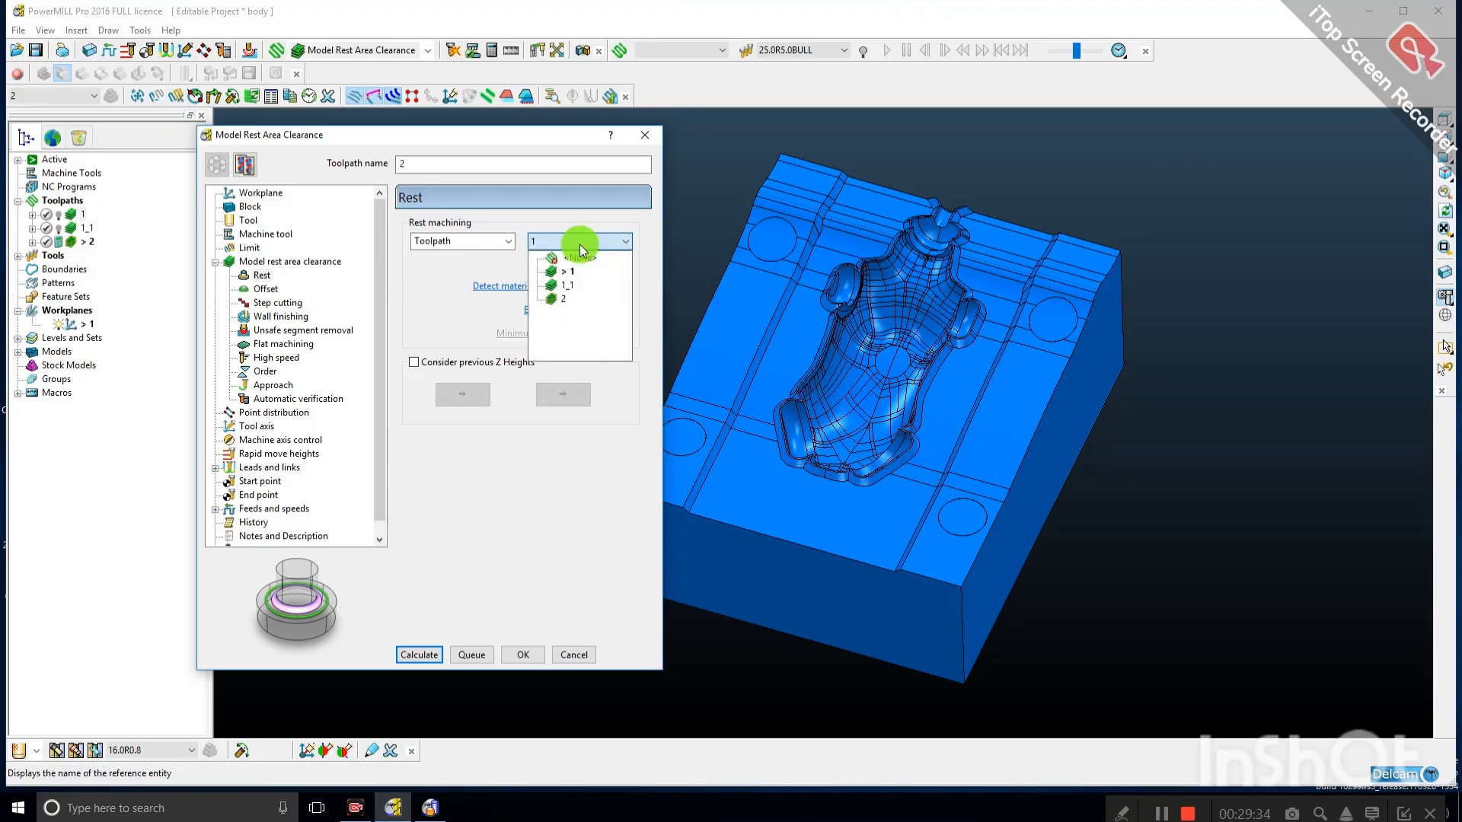
left_click(578, 271)
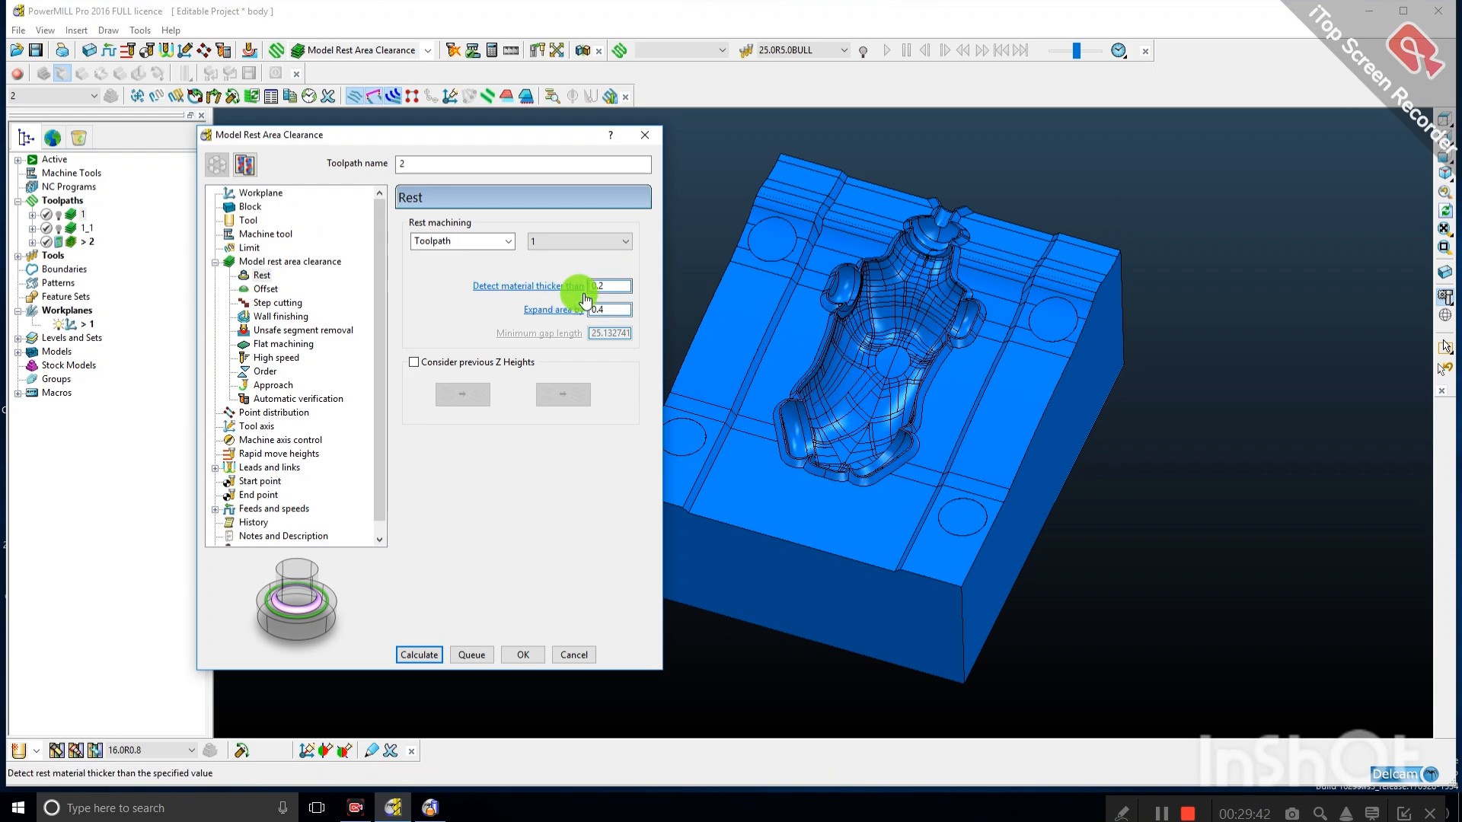
Set toolpath 2 to detect rest material thicker than 0.3 and expand the rest area by 0.6.
left_click(502, 287)
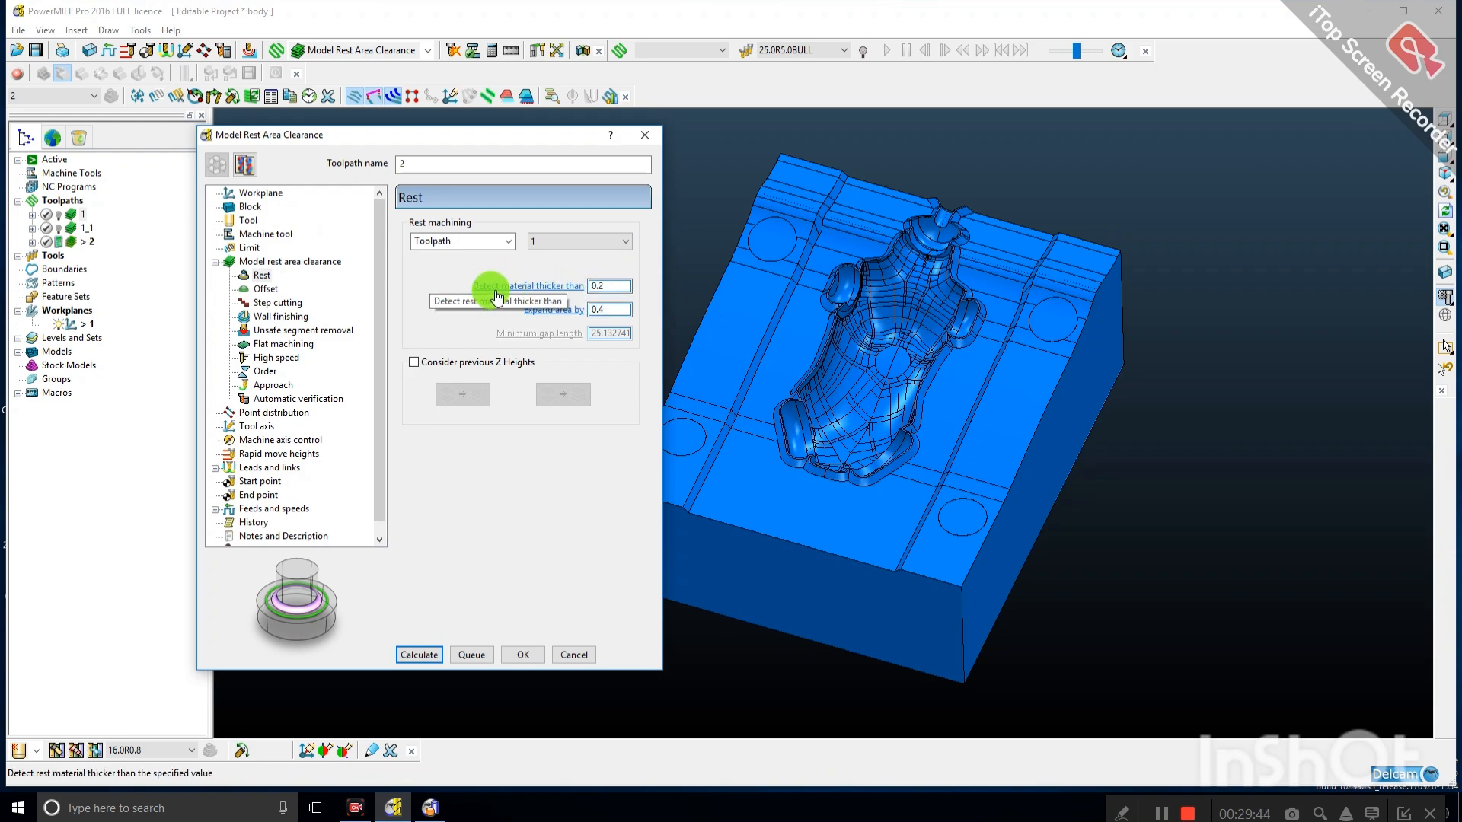
double_click(614, 287)
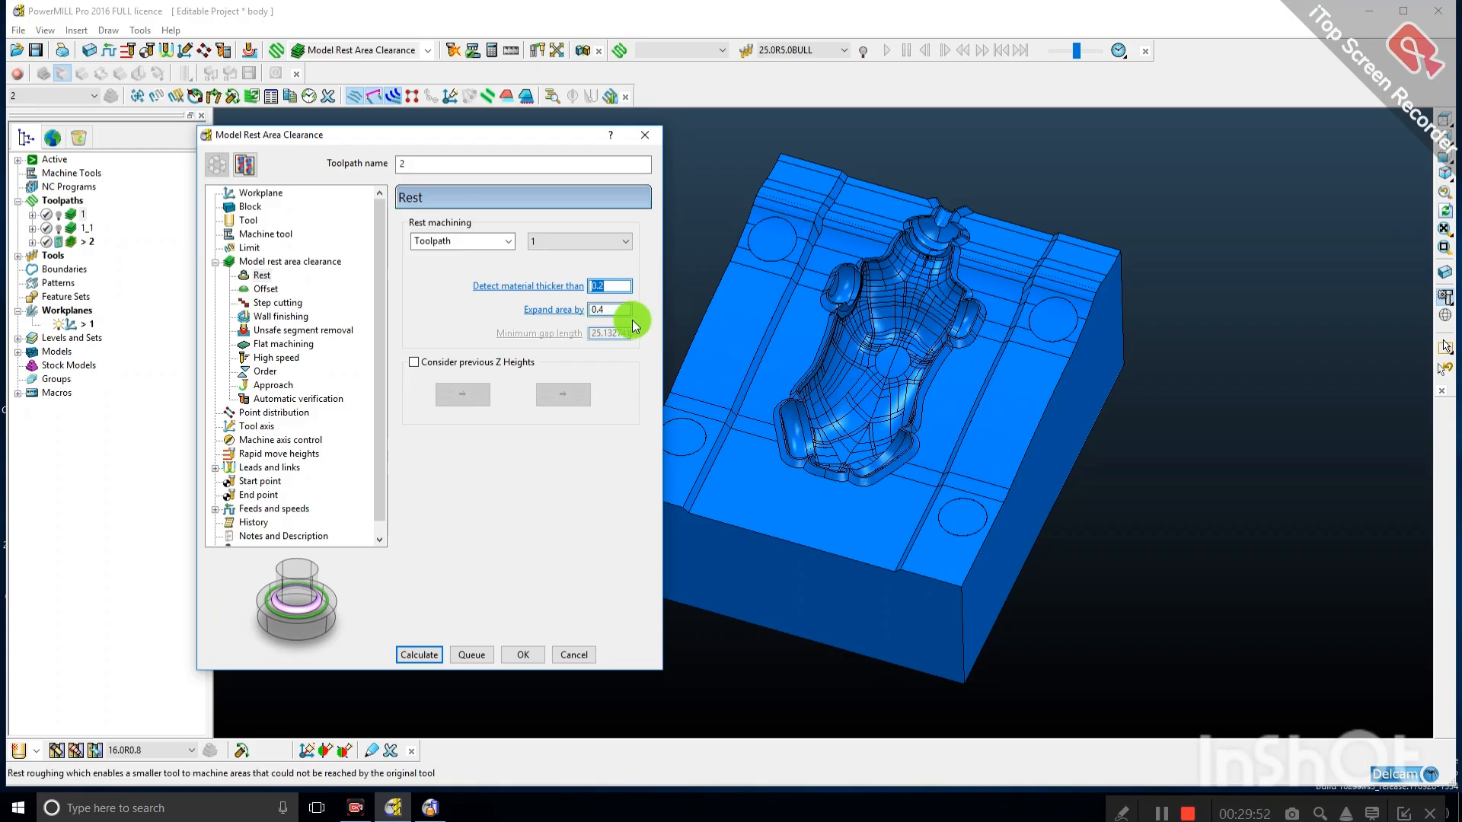
type(".3")
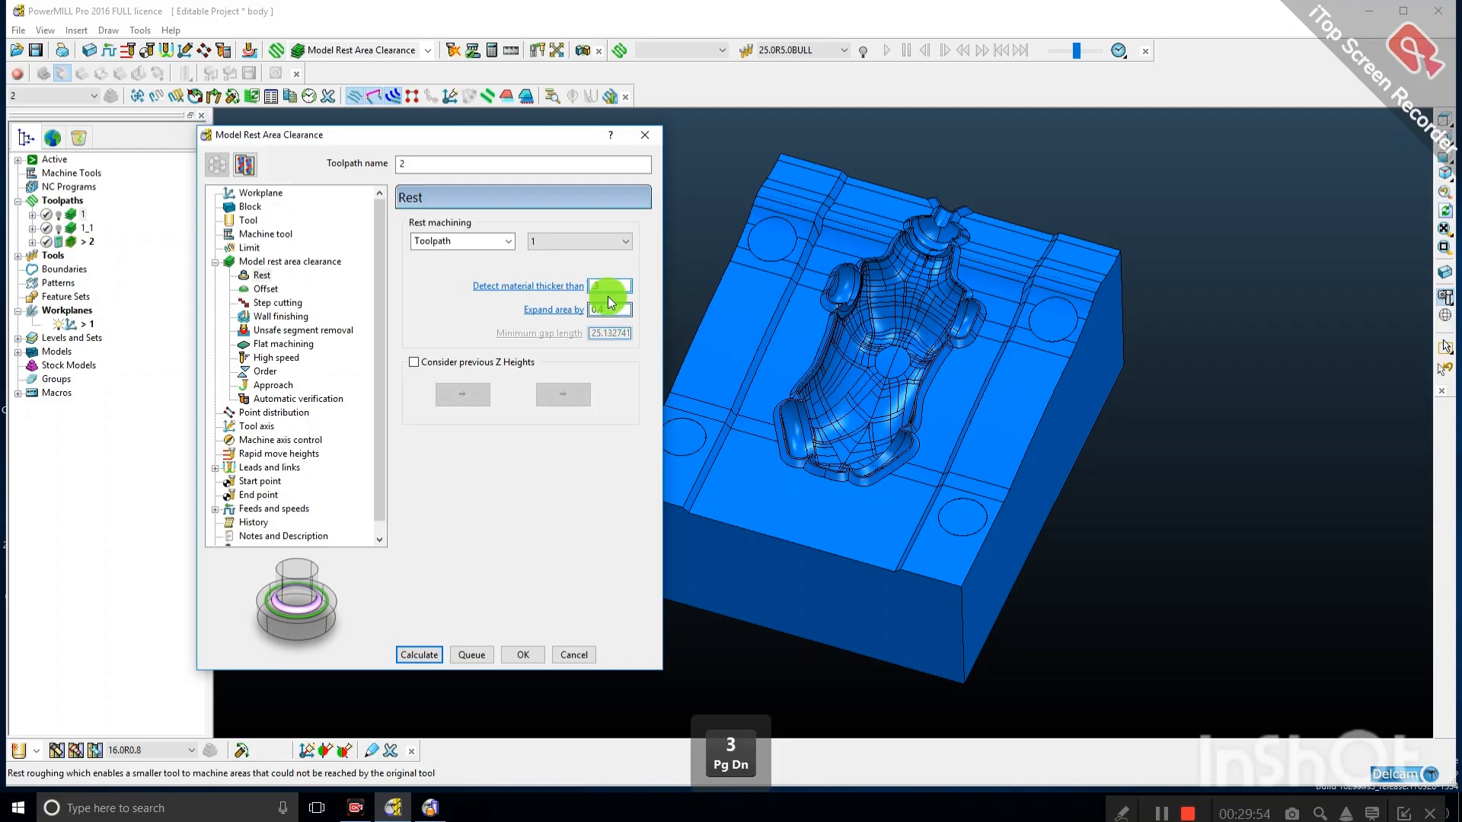
key("Tab")
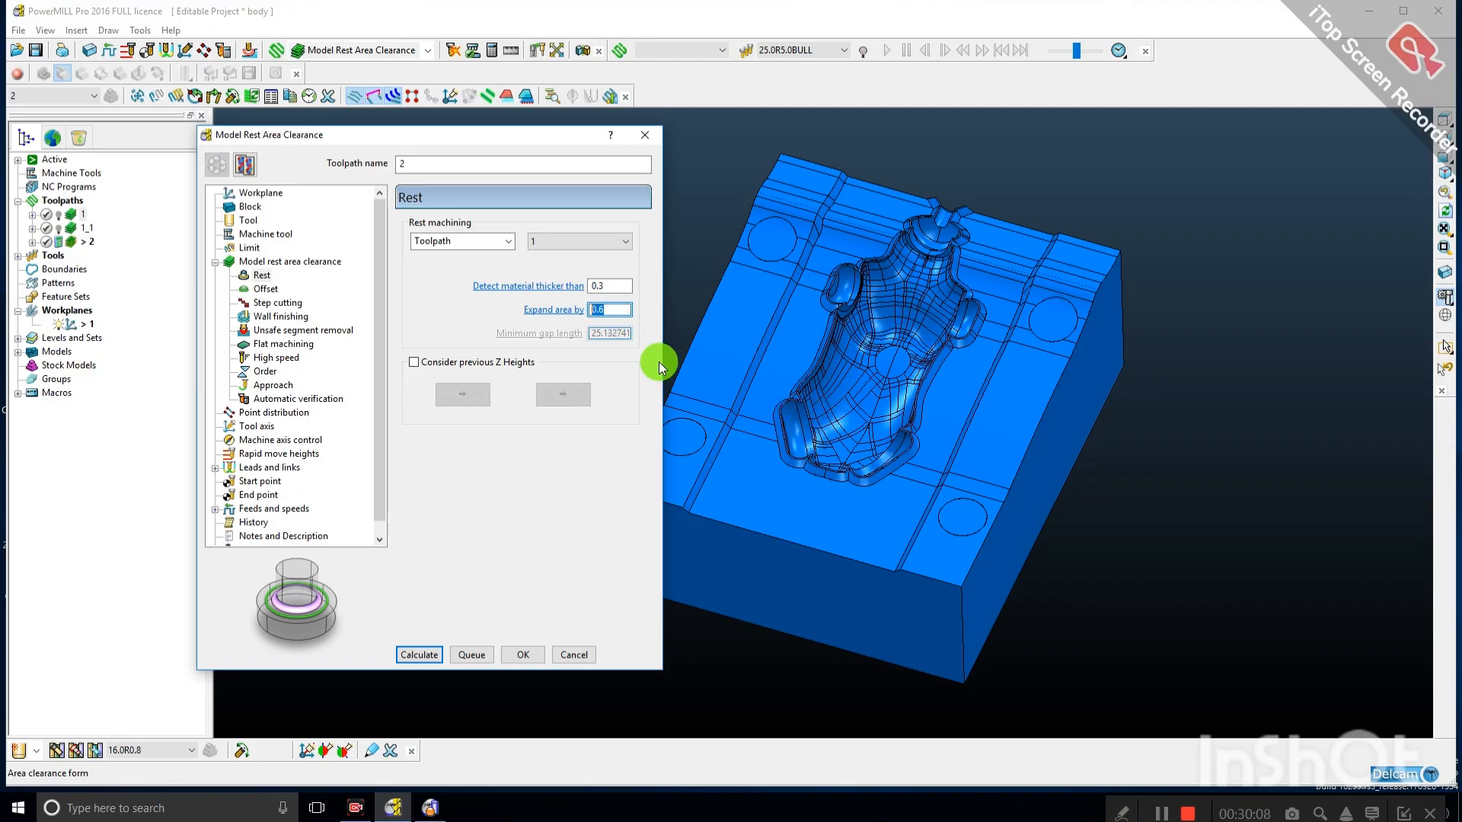
double_click(616, 311)
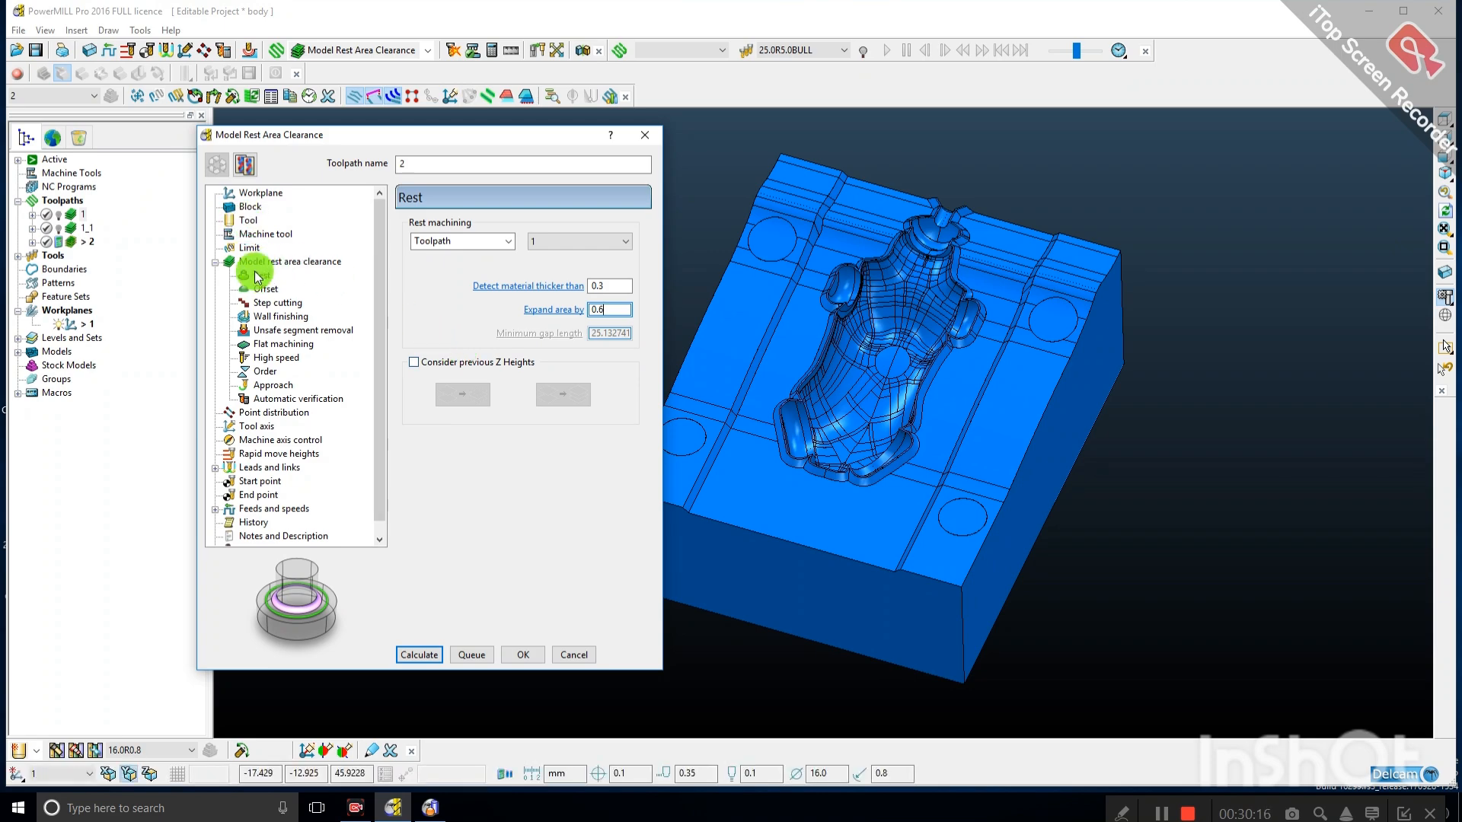
Recheck toolpath 1 as the rest machining reference of toolpath 2 and review its offset settings.
left_click(551, 246)
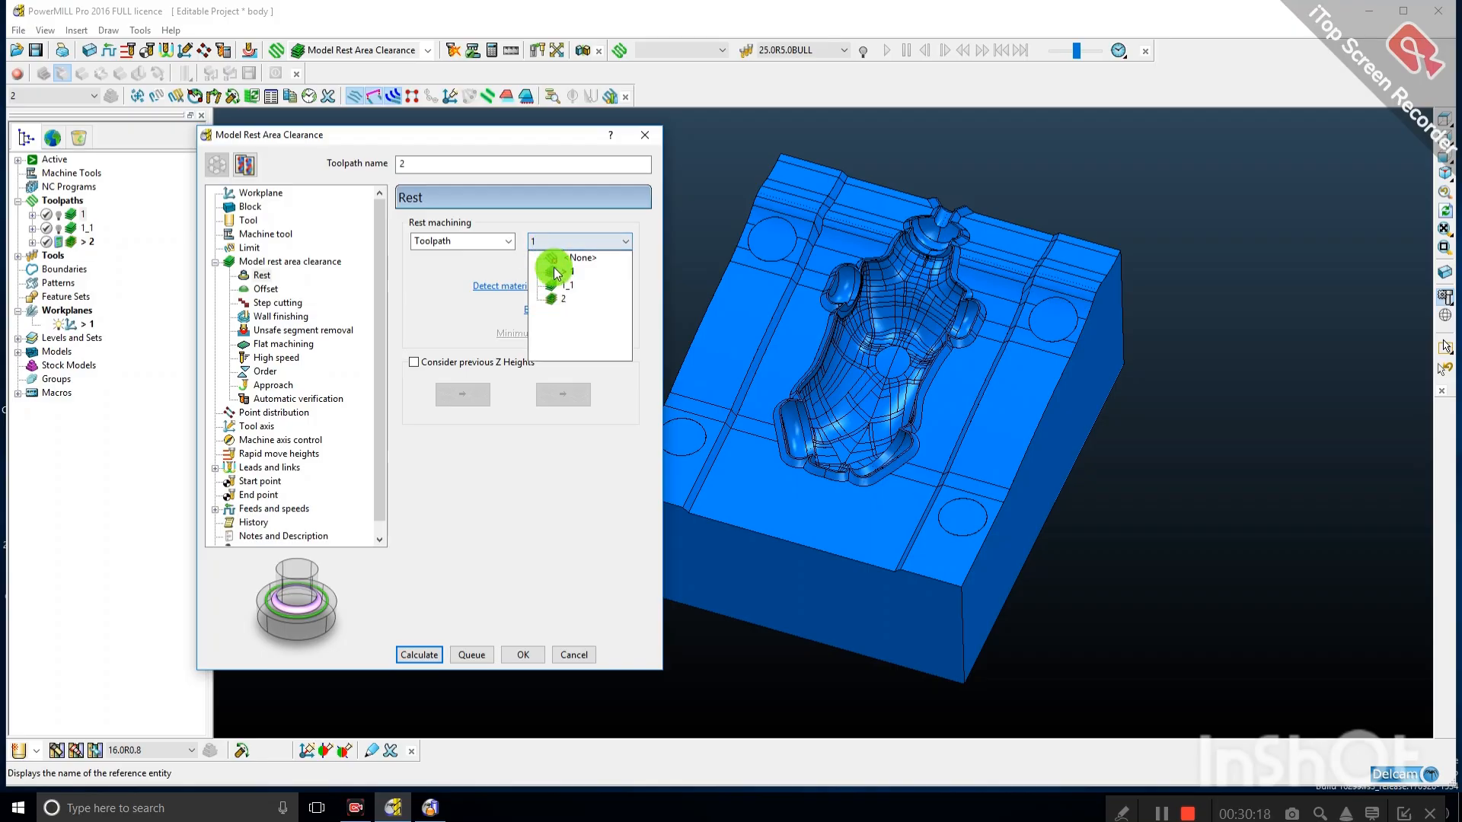
left_click(554, 268)
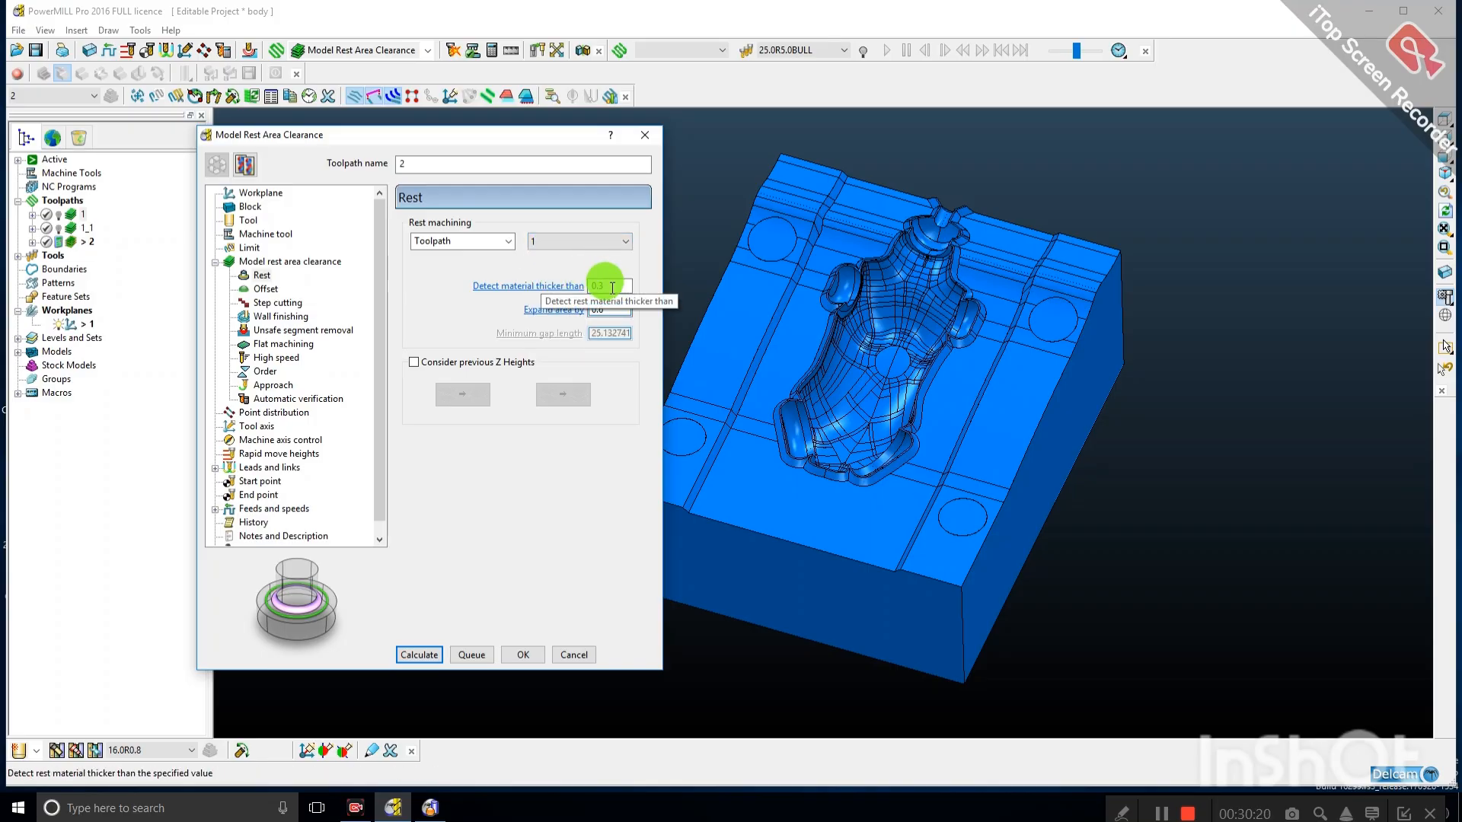
left_click(262, 290)
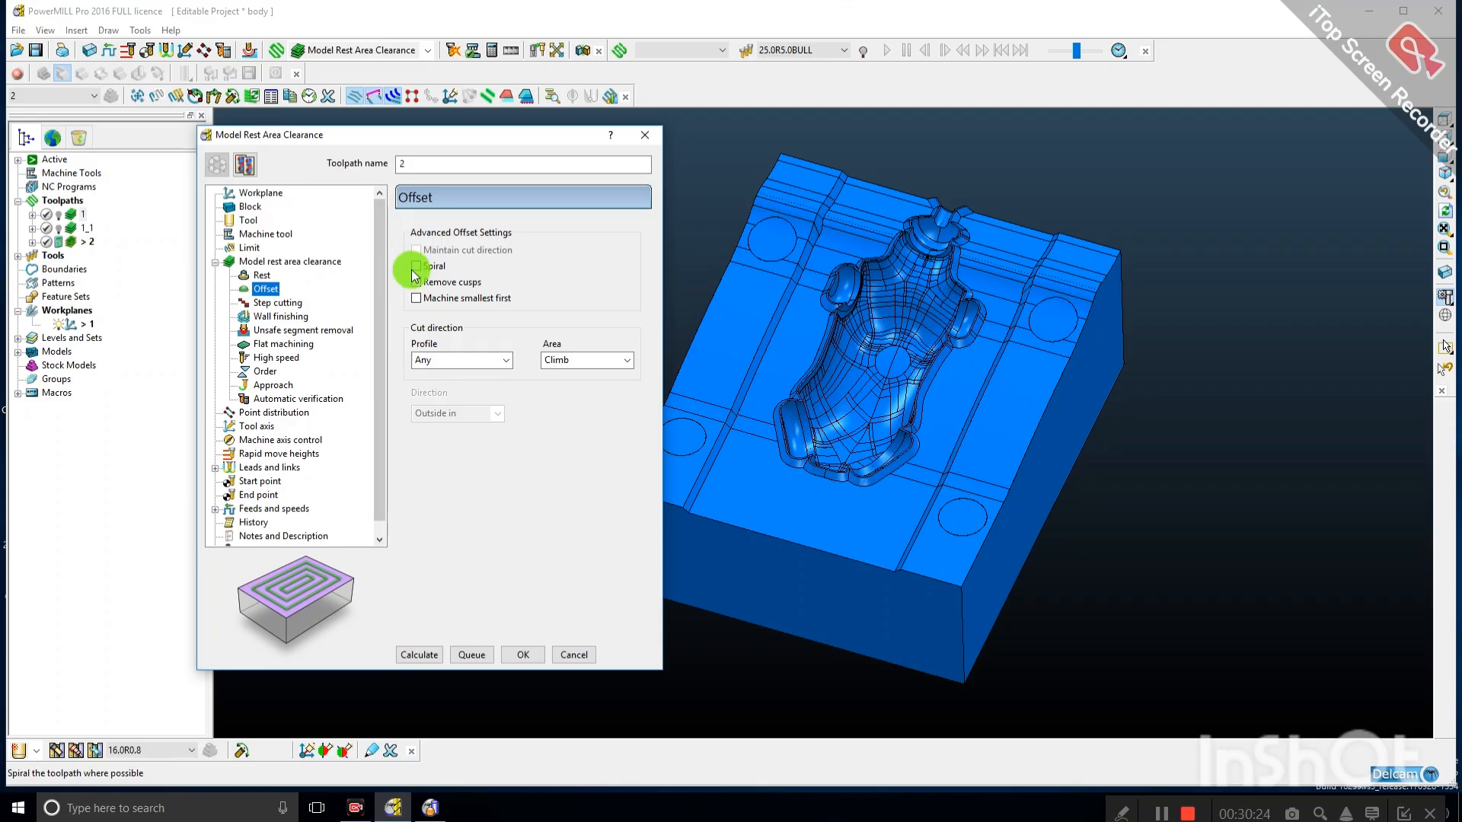
Set the stepover of toolpath 2 to 10.0 and its stepdown to 0.5.
left_click(255, 263)
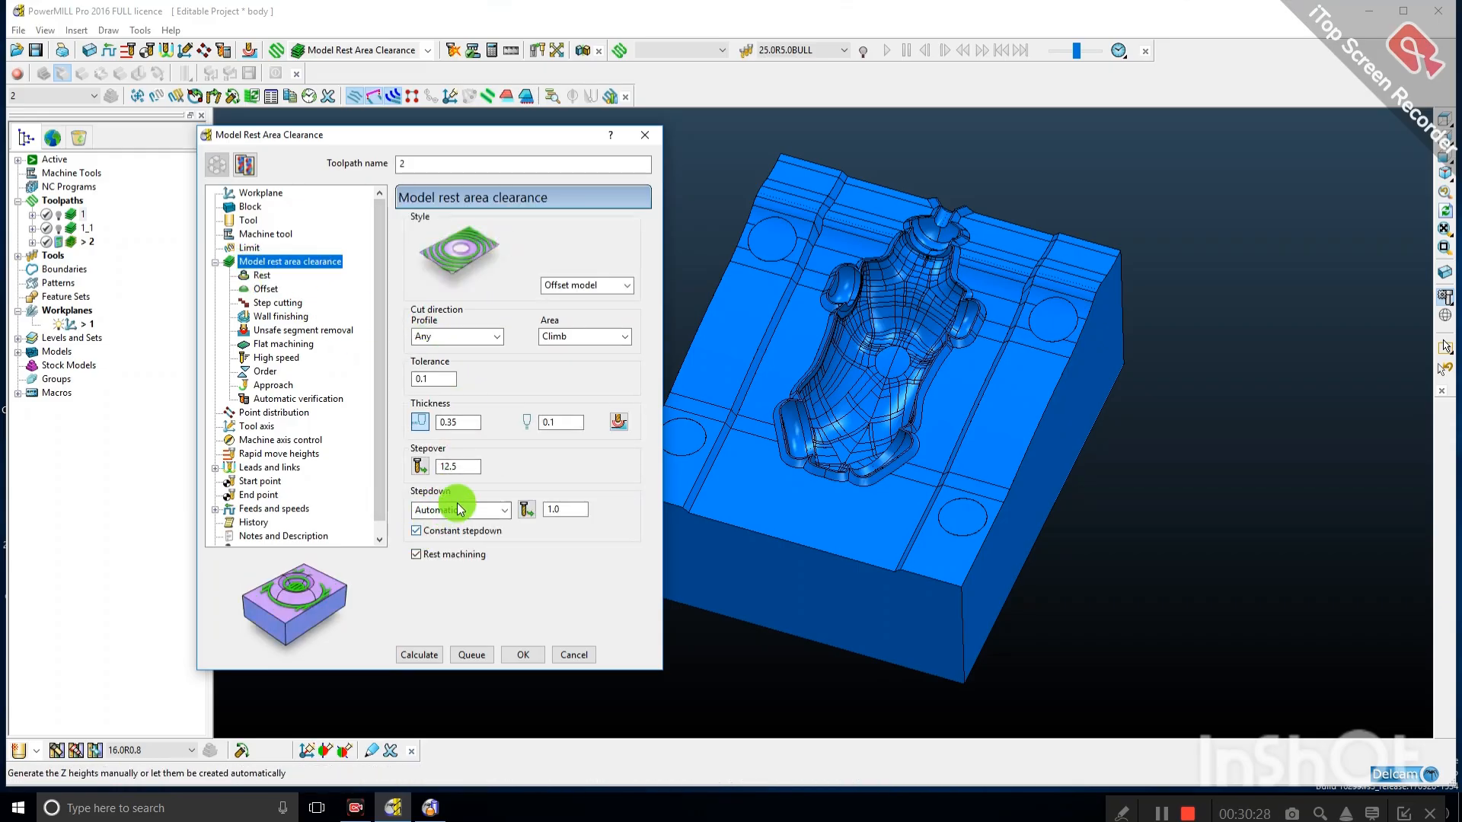
double_click(460, 466)
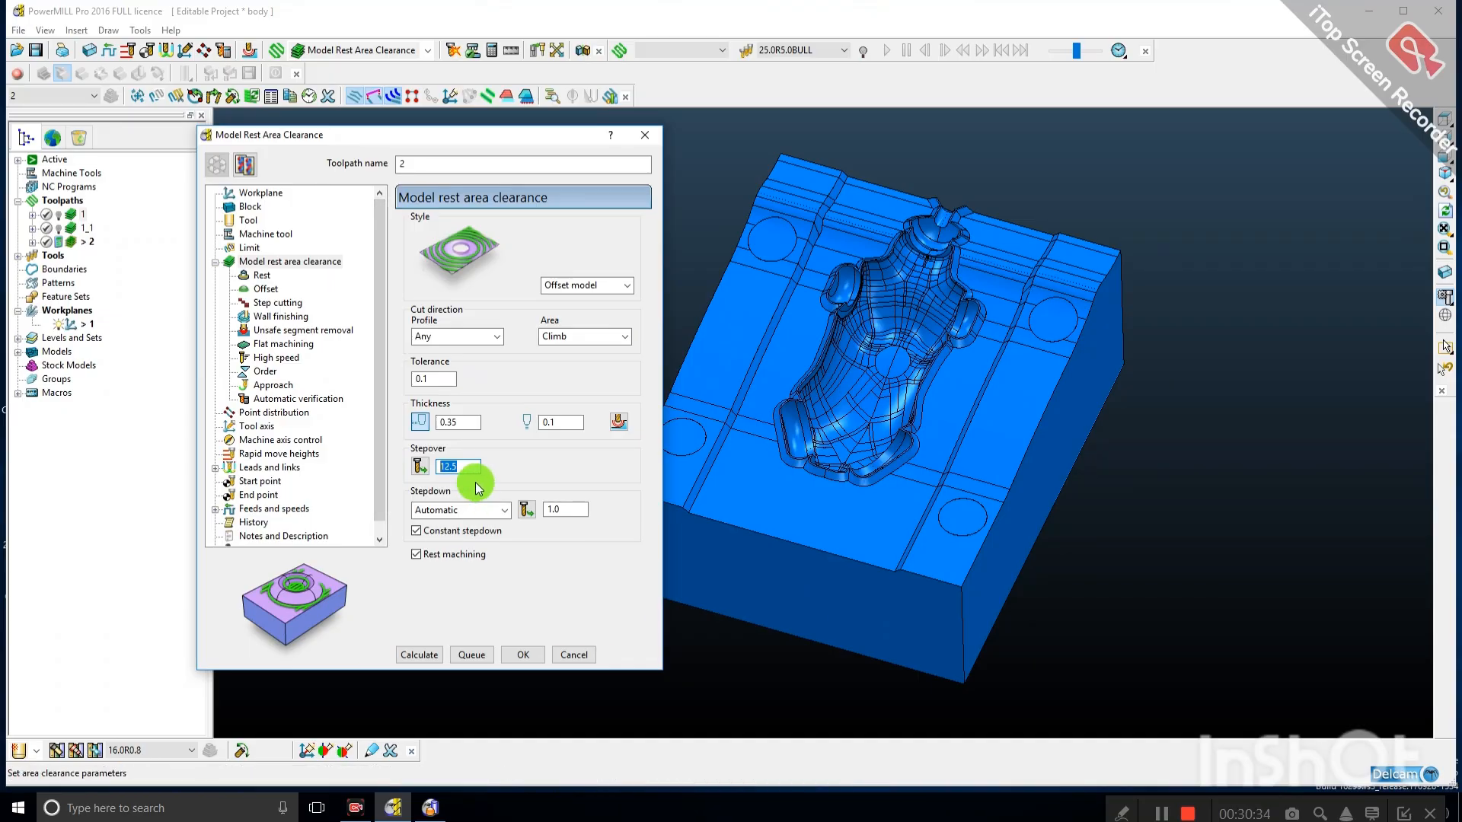
type("10.0")
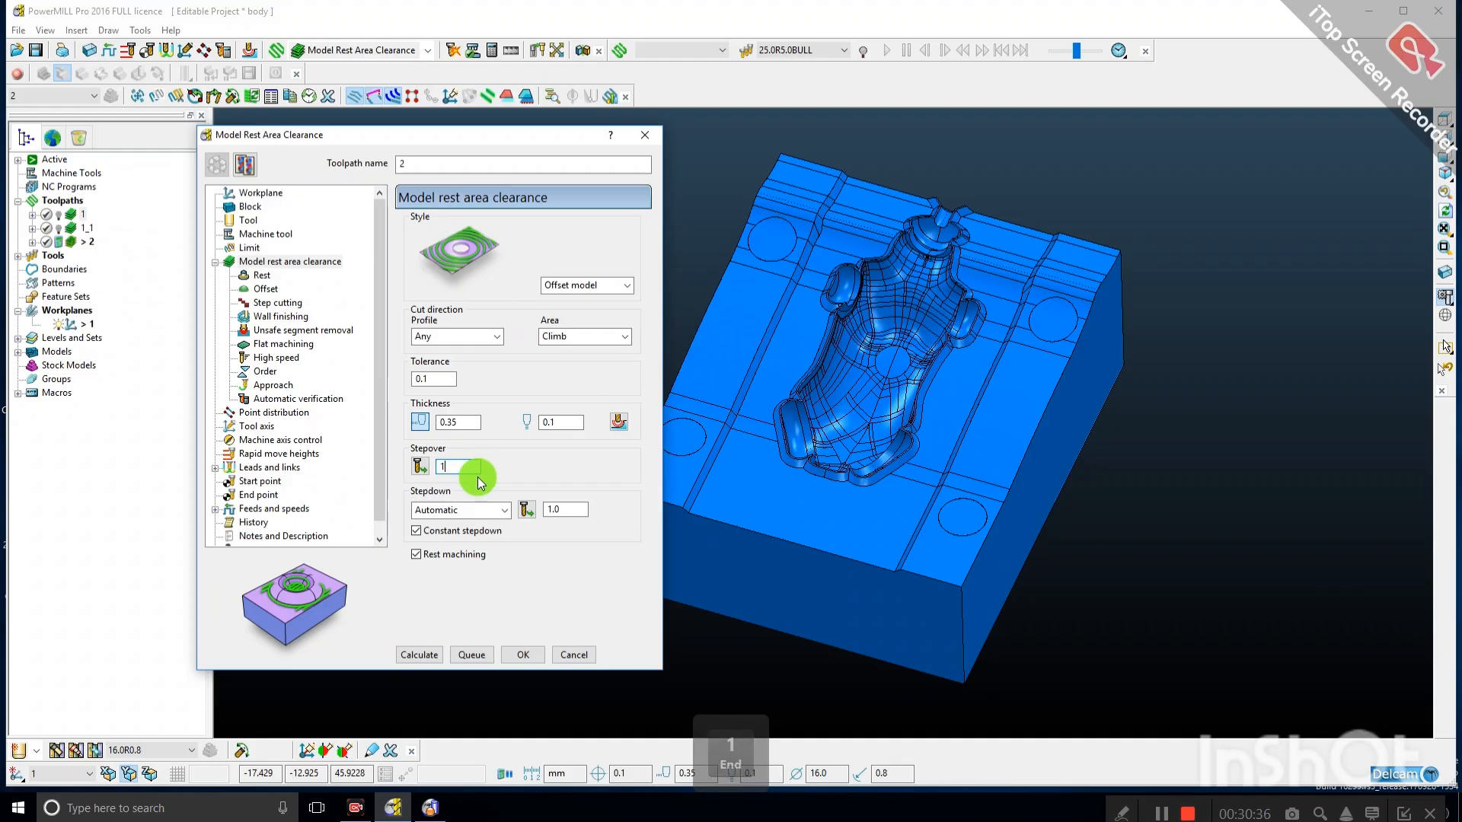
key("Tab")
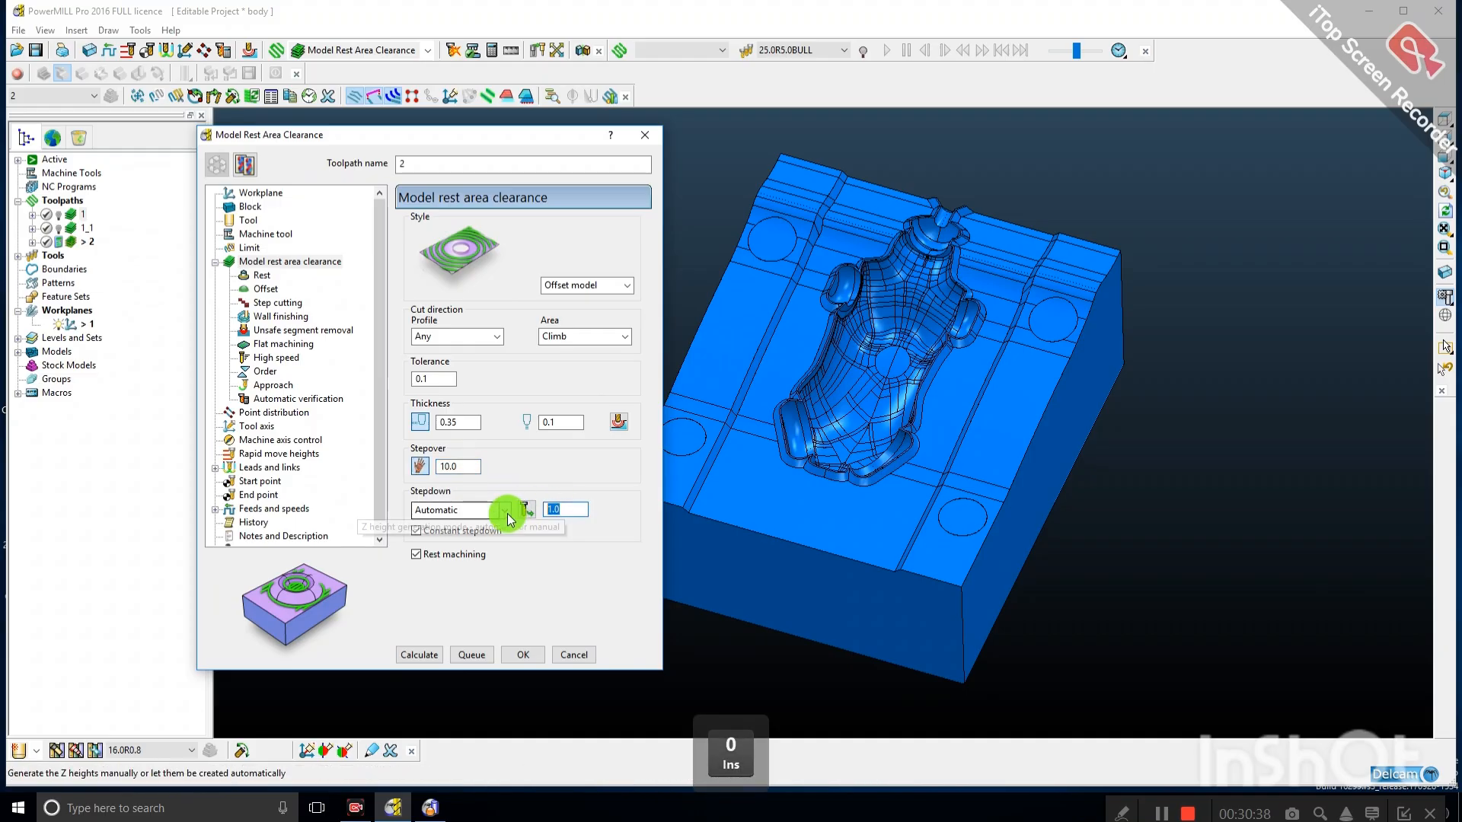
type(".5")
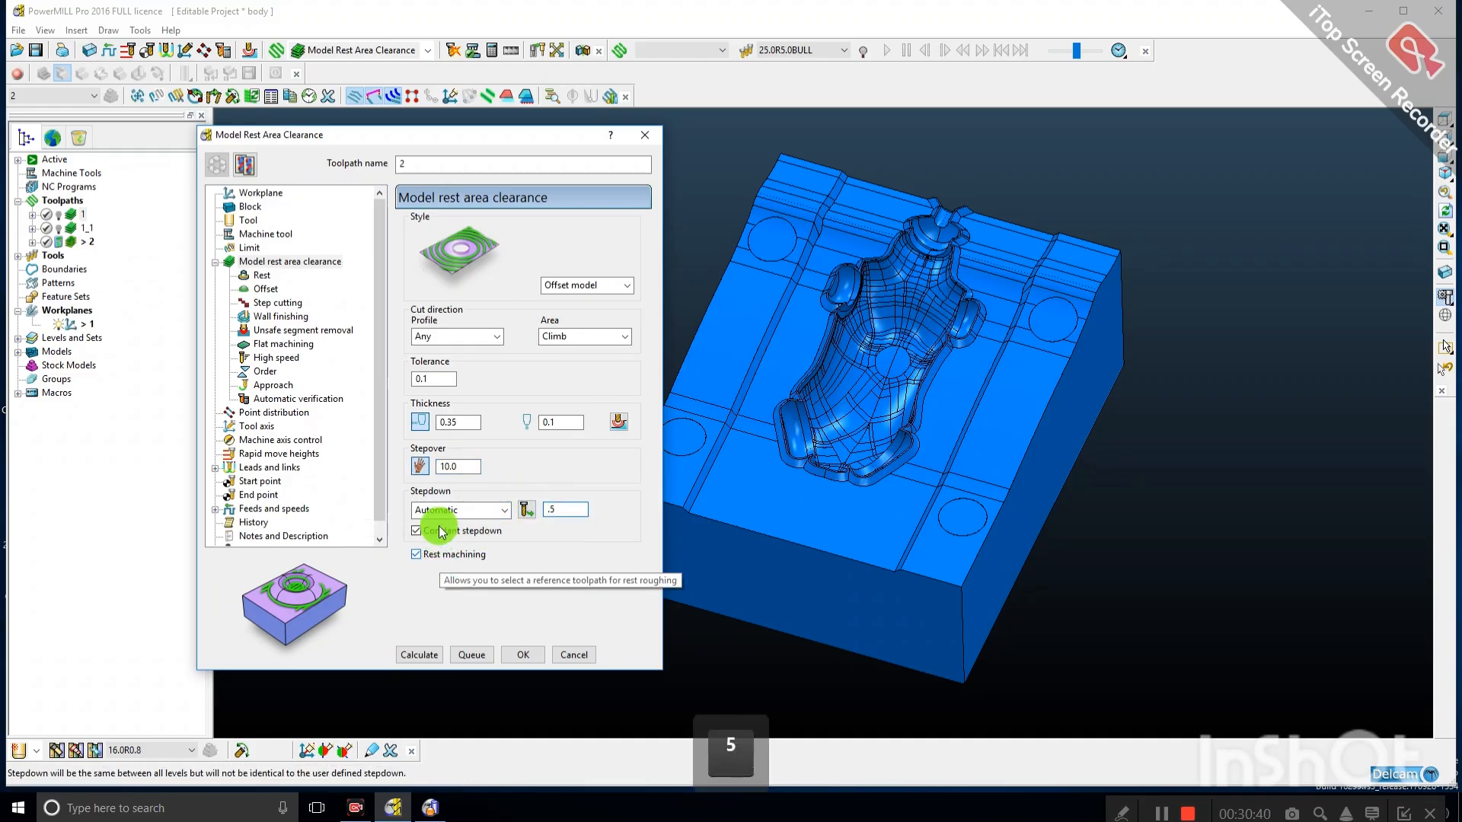
Set the radial thickness of toolpath 2 to 0.4, calculate the toolpath and close its settings.
double_click(468, 423)
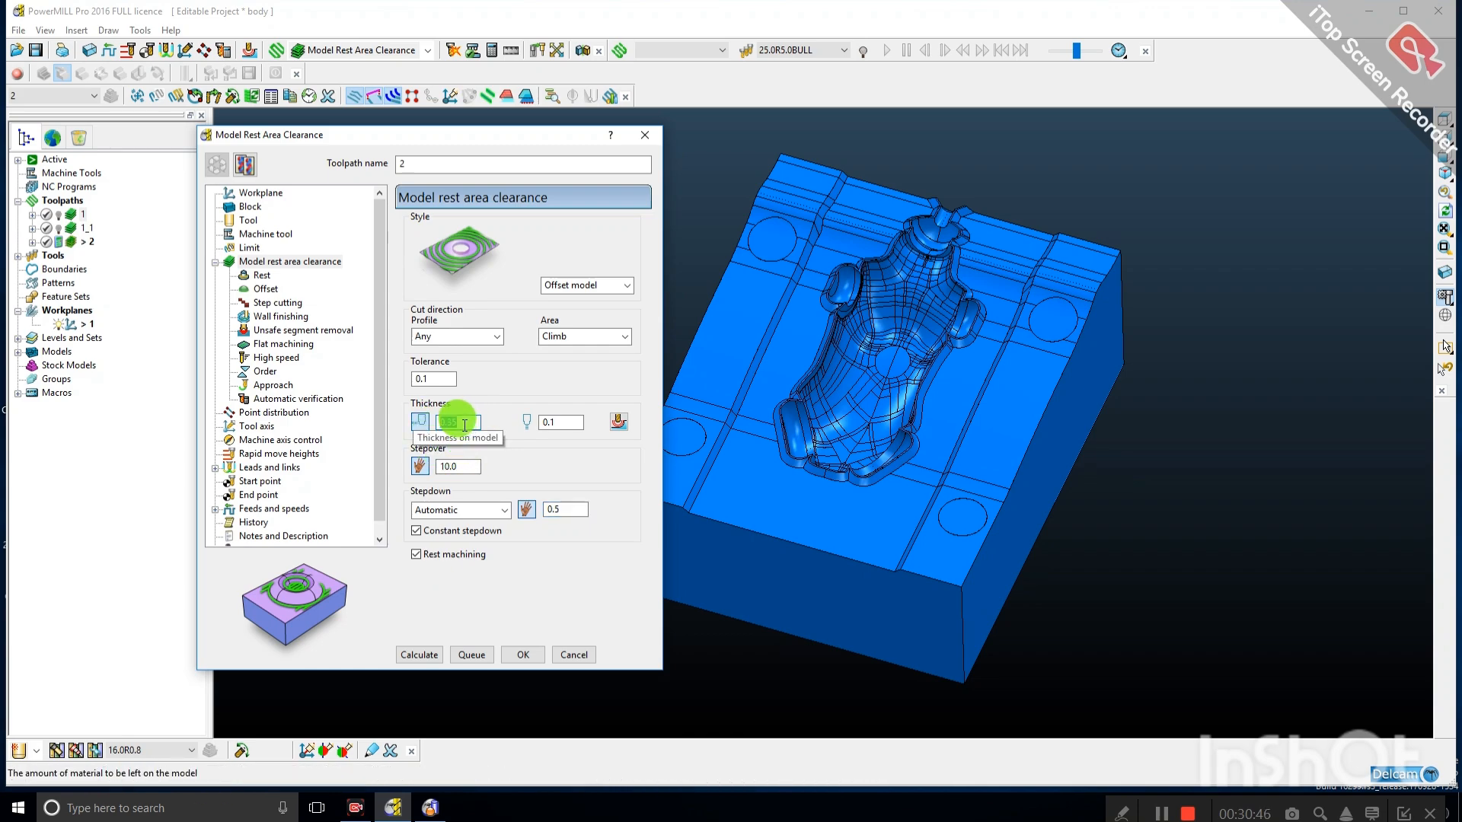
double_click(465, 422)
type(".4")
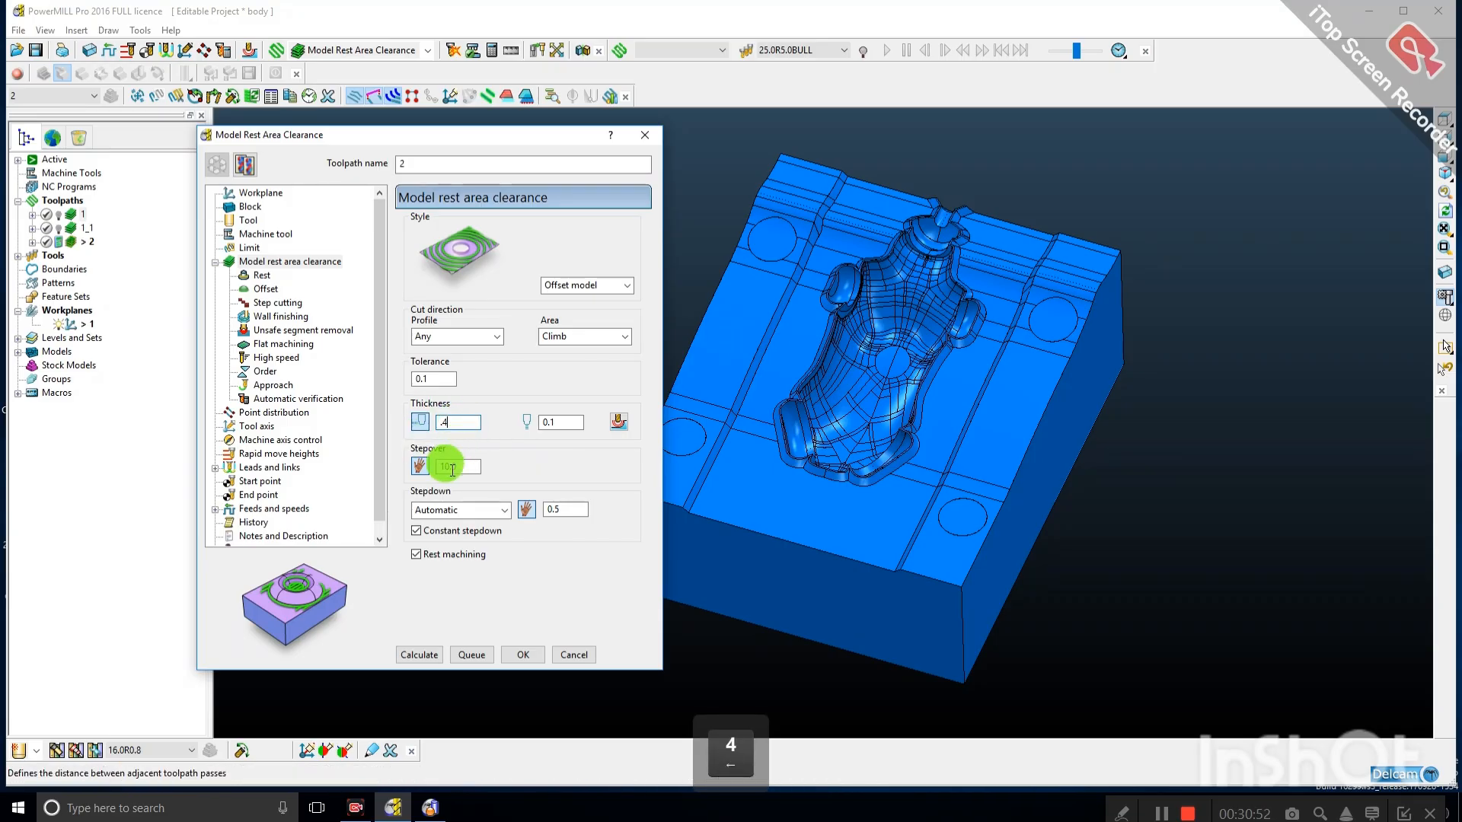
left_click(420, 656)
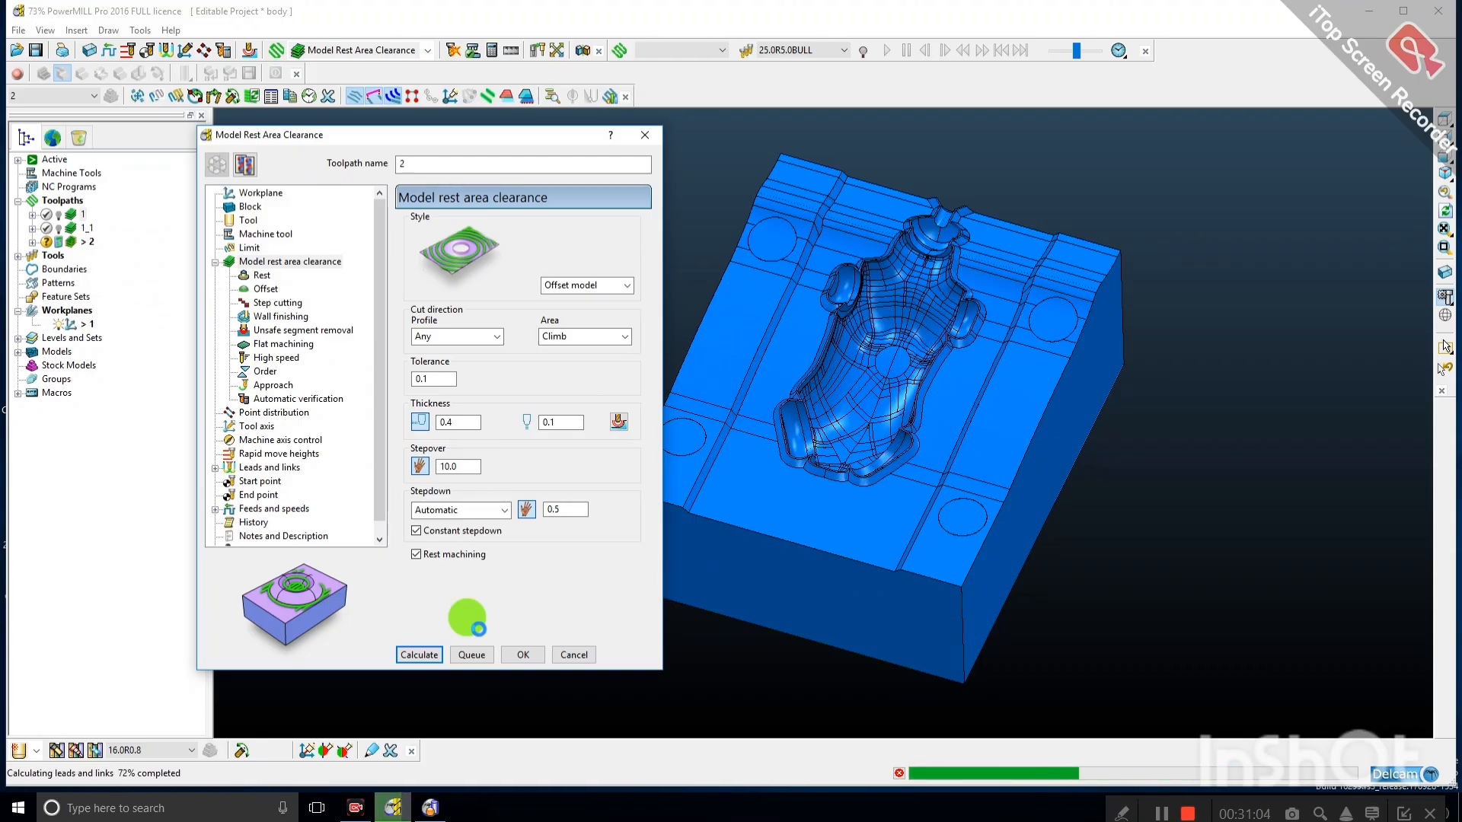
left_click(583, 676)
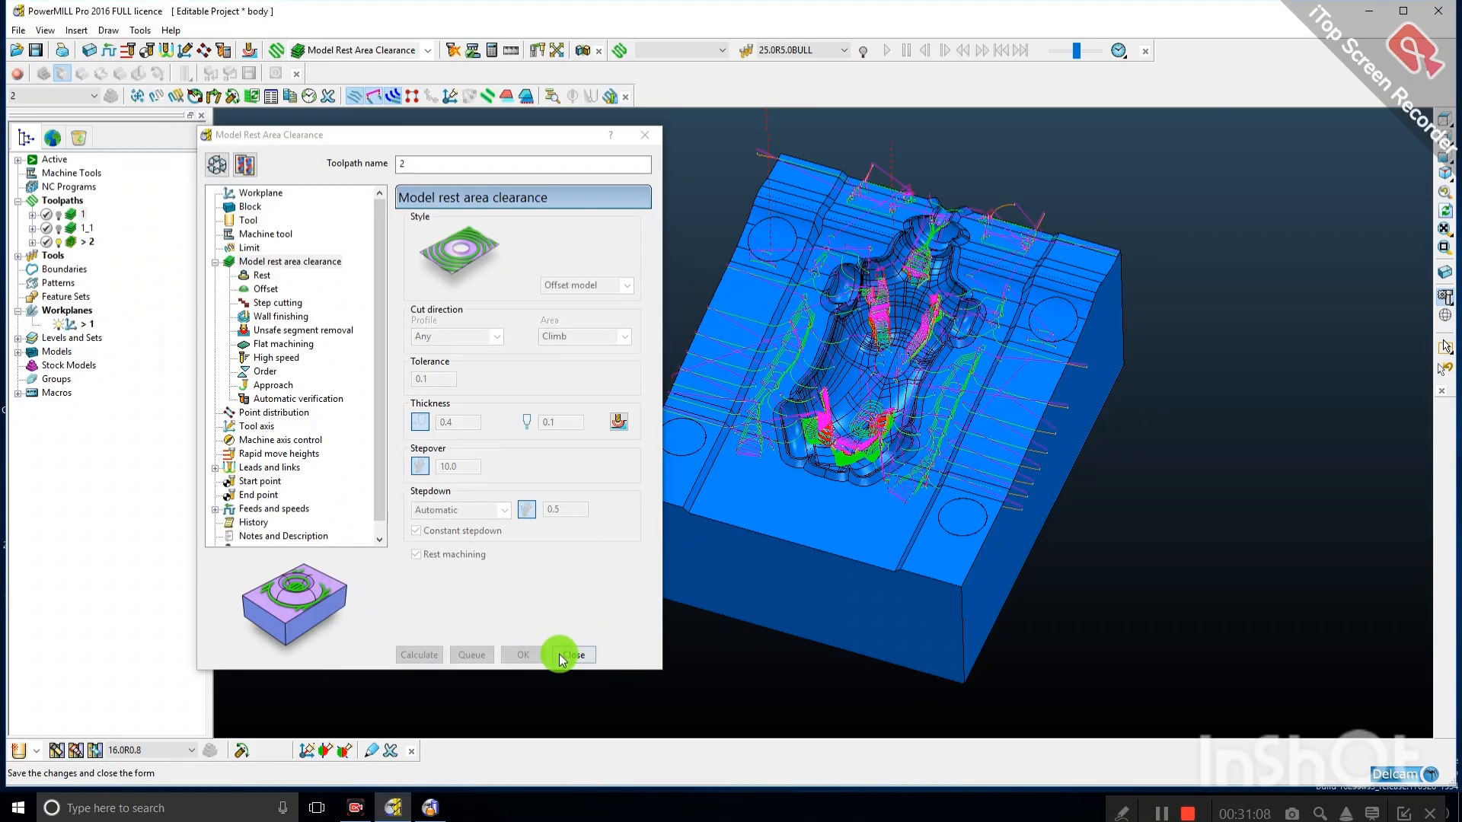
left_click(570, 655)
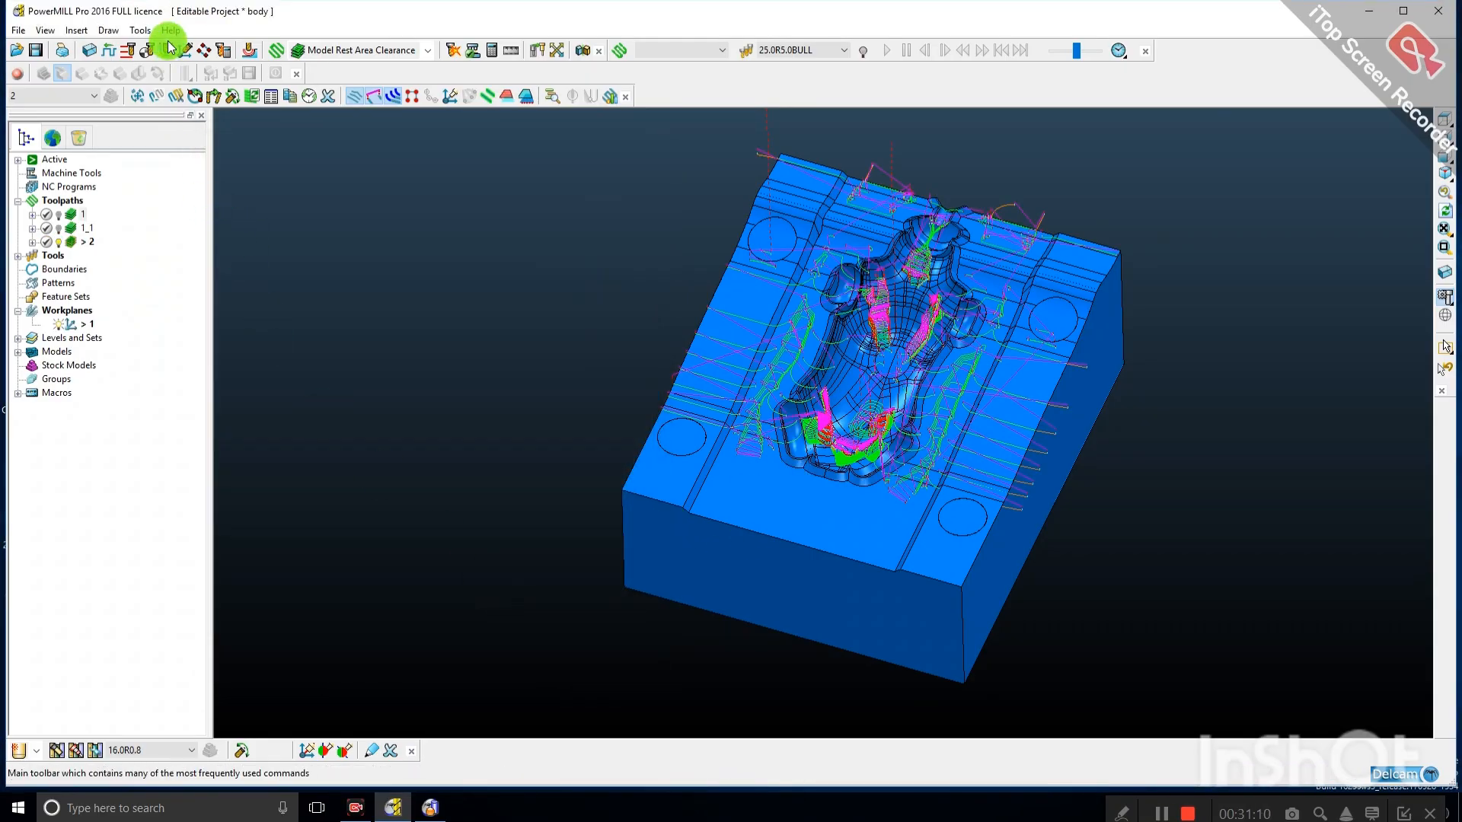
Set the short links of toolpath 2 to Straight and the default links to Skim, and apply them.
left_click(208, 96)
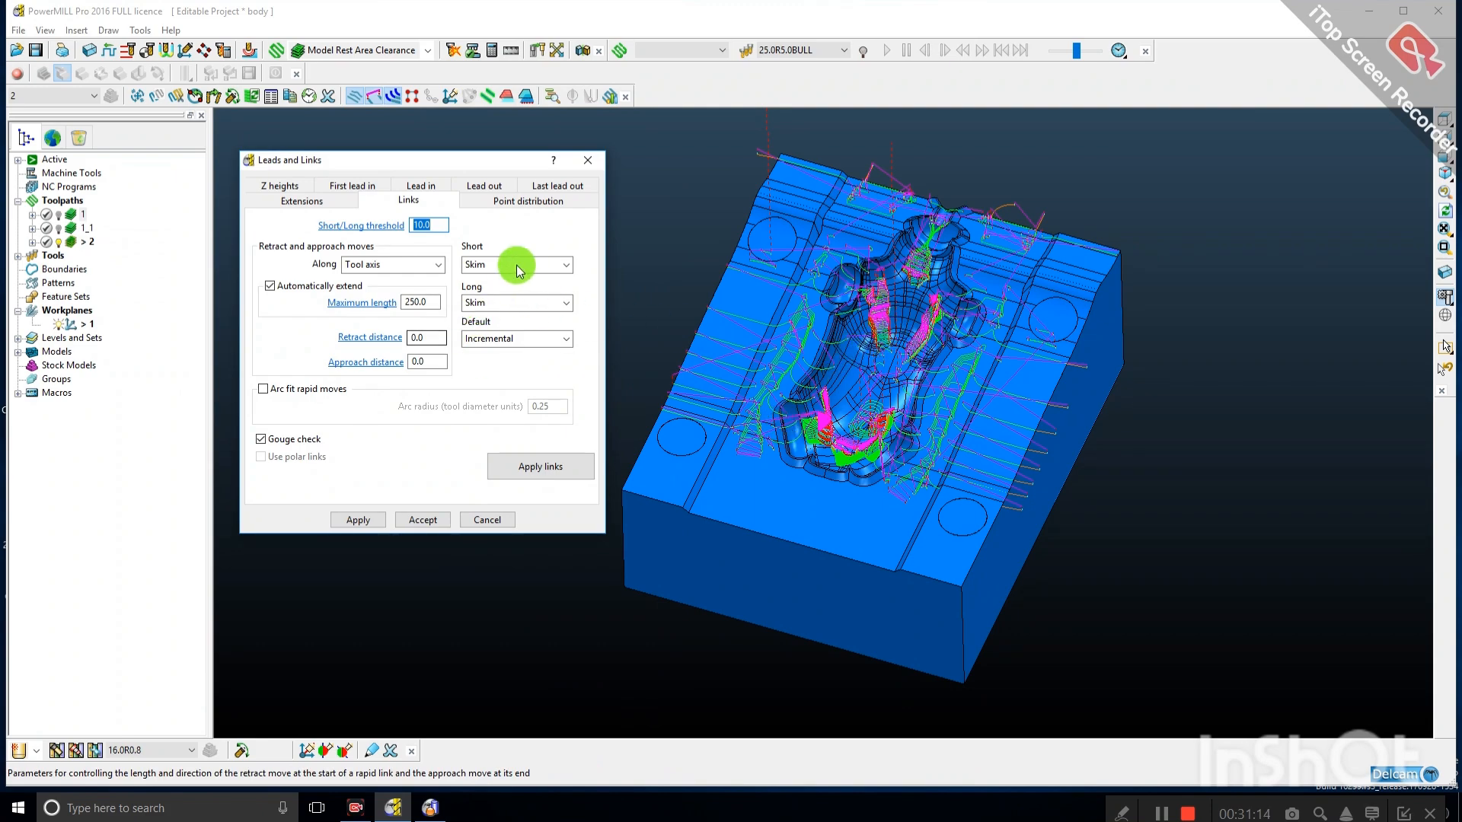
left_click(485, 259)
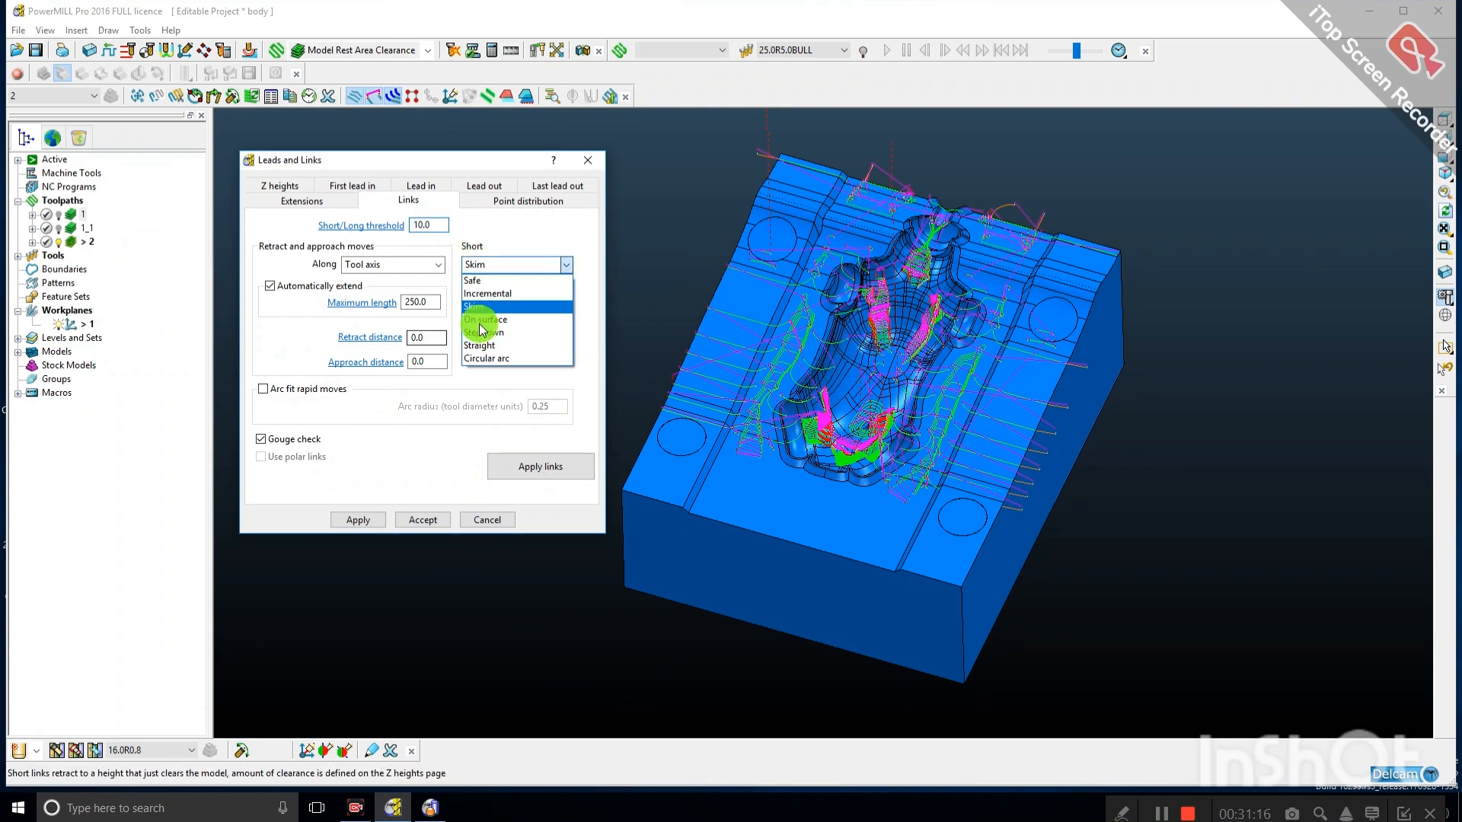
left_click(483, 336)
left_click(494, 339)
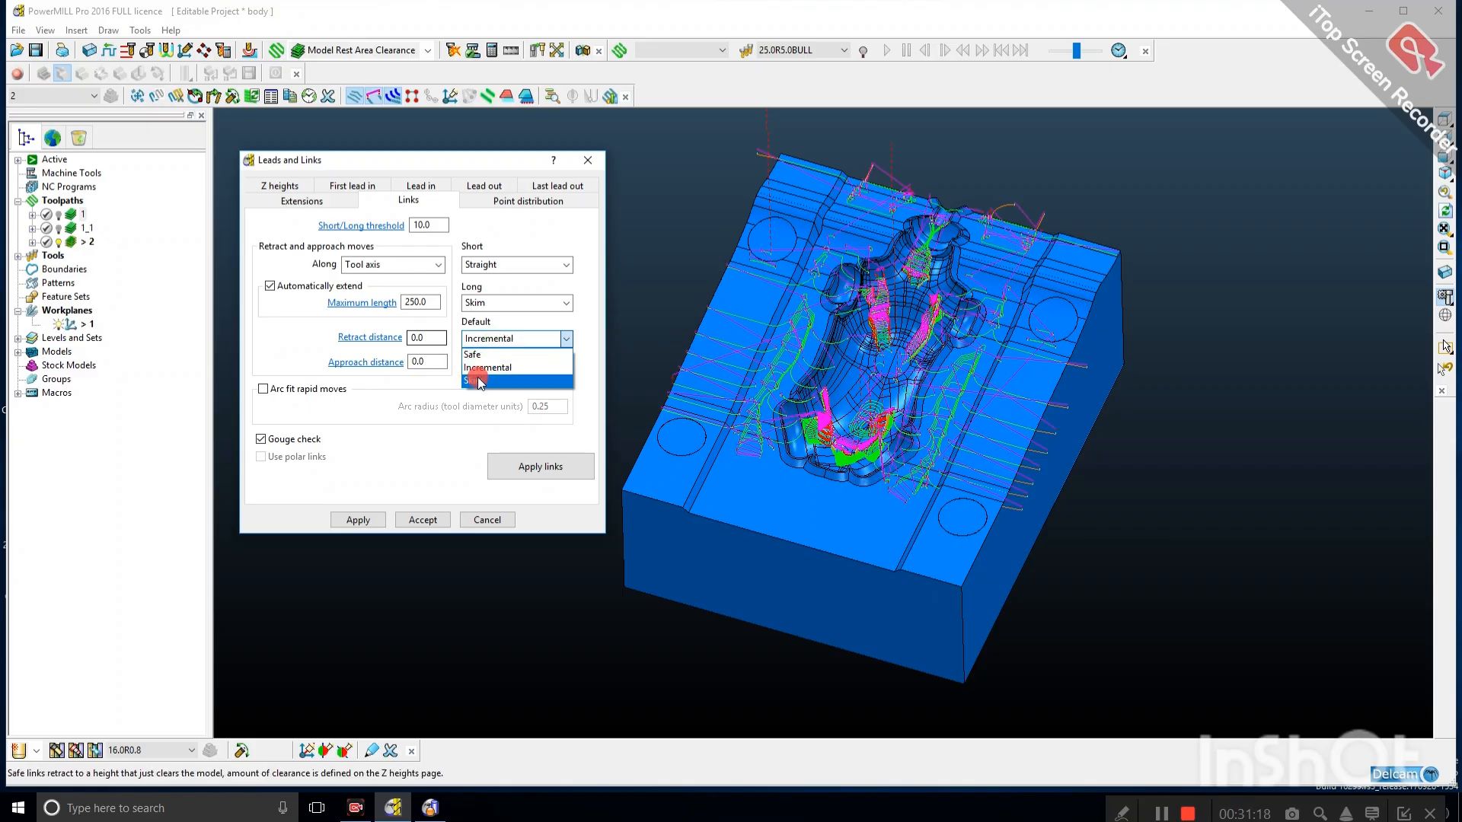
left_click(476, 380)
left_click(507, 464)
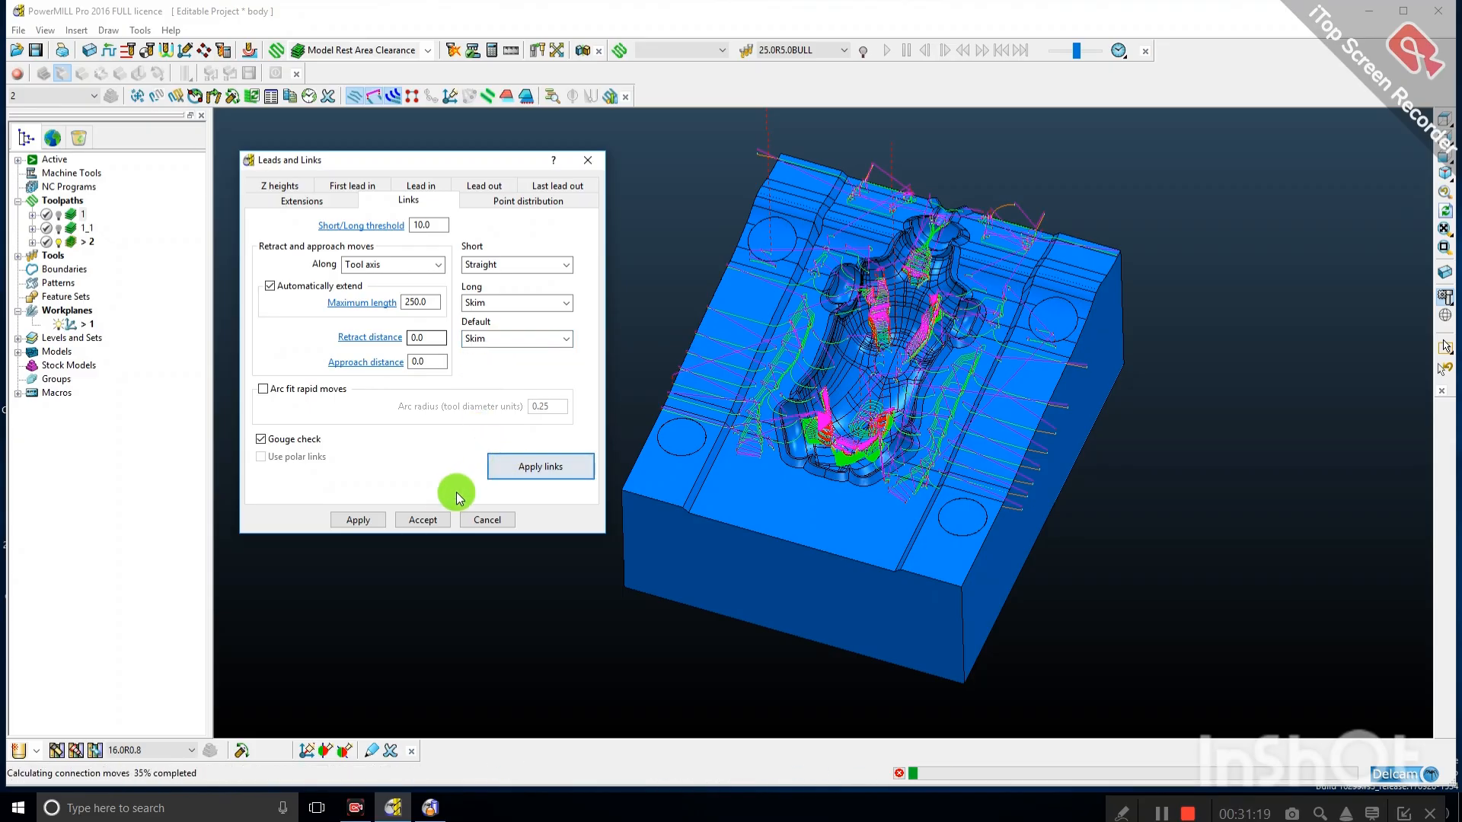
left_click(363, 521)
left_click(424, 521)
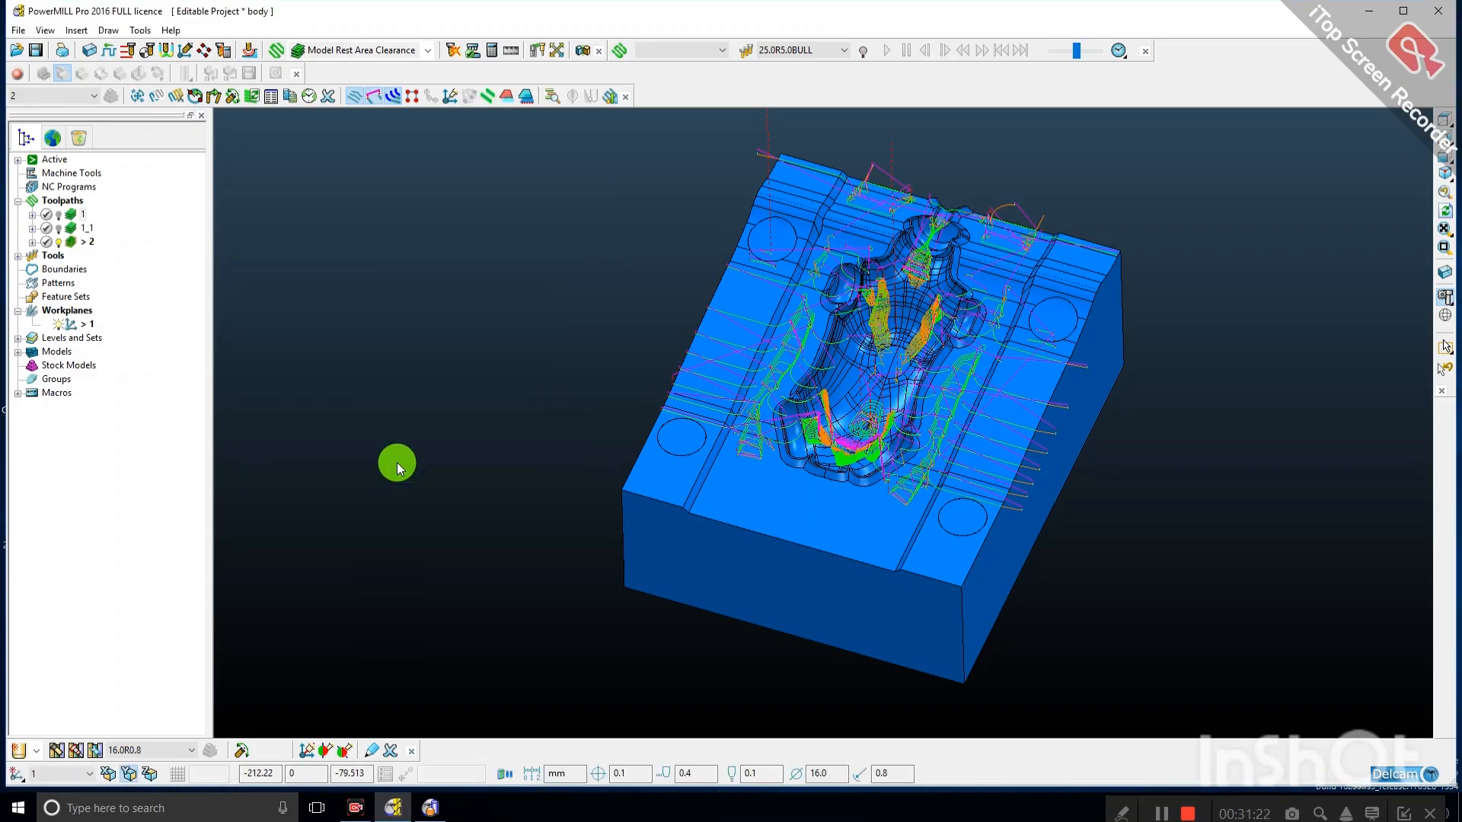
Check the lead-in settings of toolpath 2 and inspect its passes and links over the cavity.
scroll(923, 335, "up", 2)
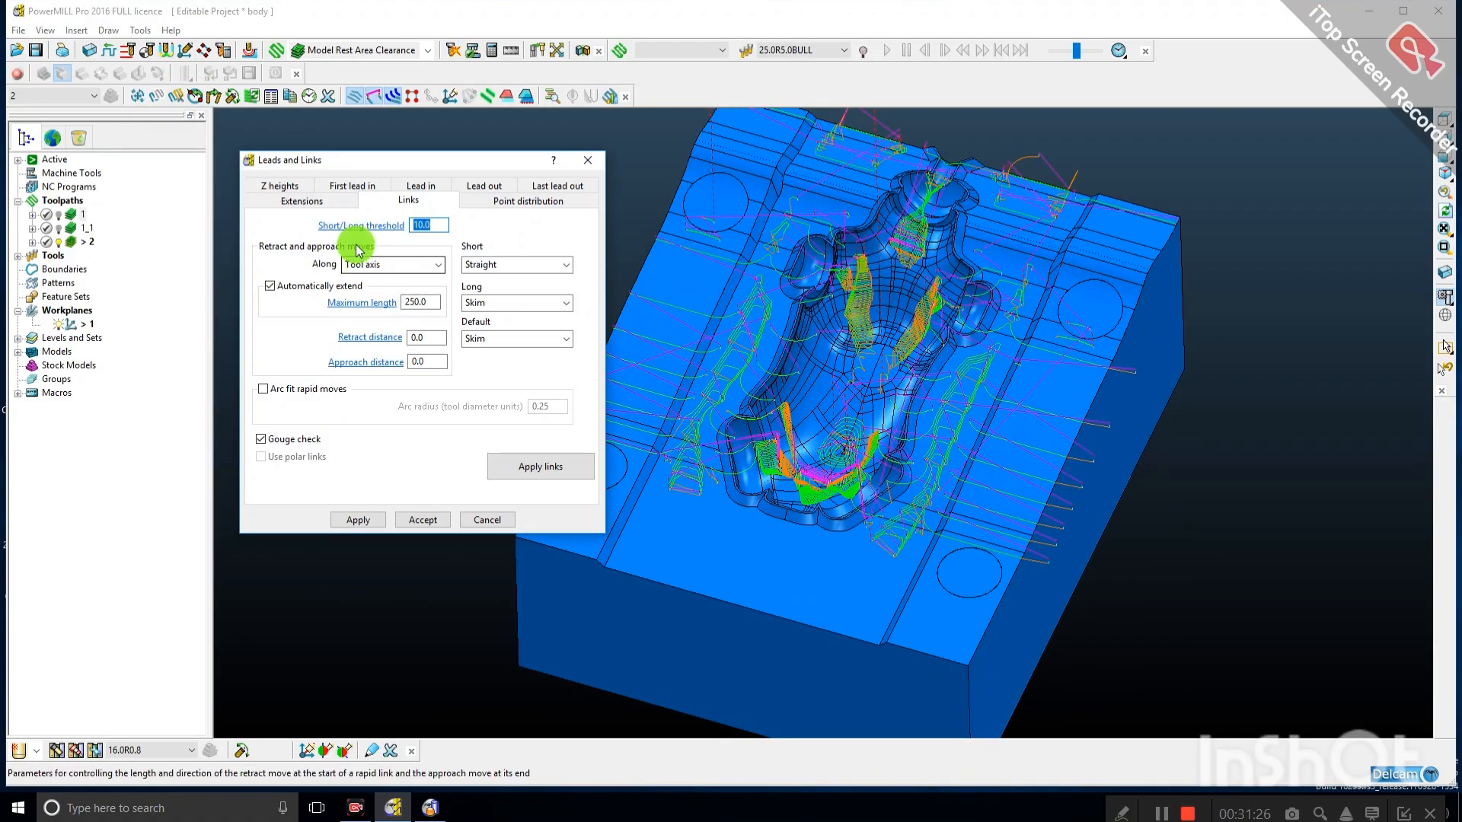
left_click(419, 199)
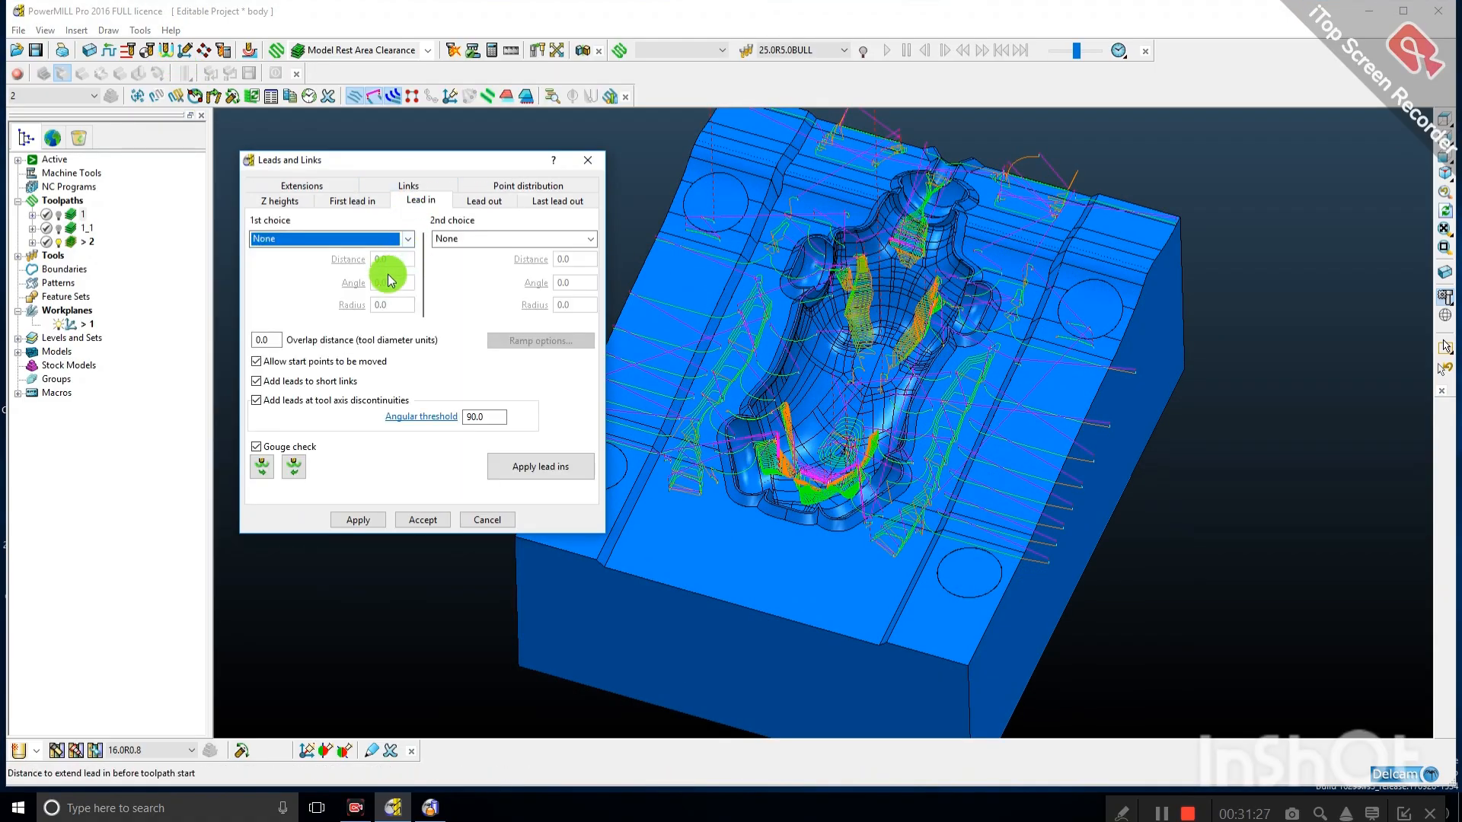
left_click(415, 519)
scroll(330, 380, "down", 2)
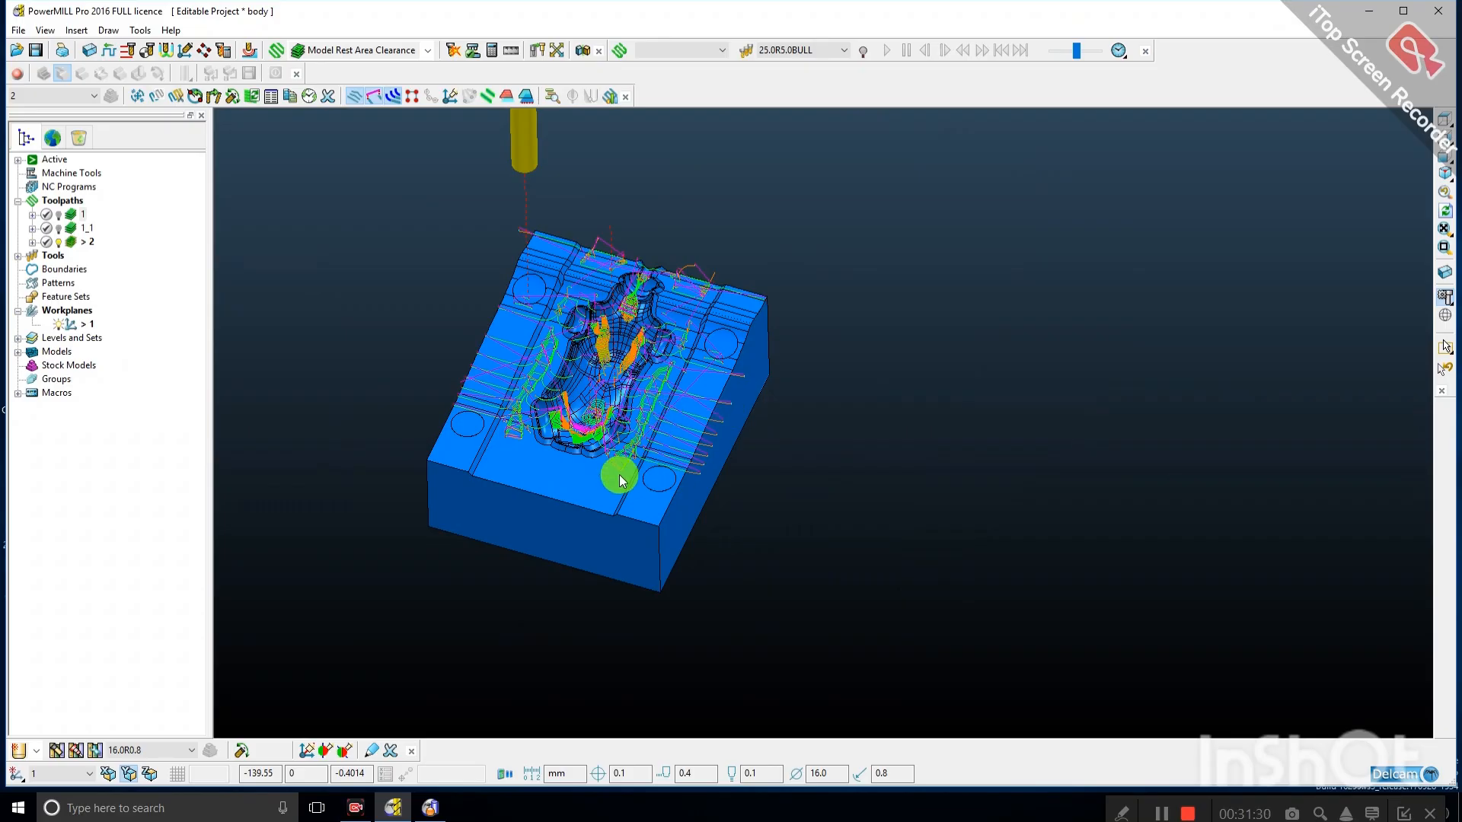
middle_click_drag(587, 356, 558, 384)
scroll(536, 351, "up", 3)
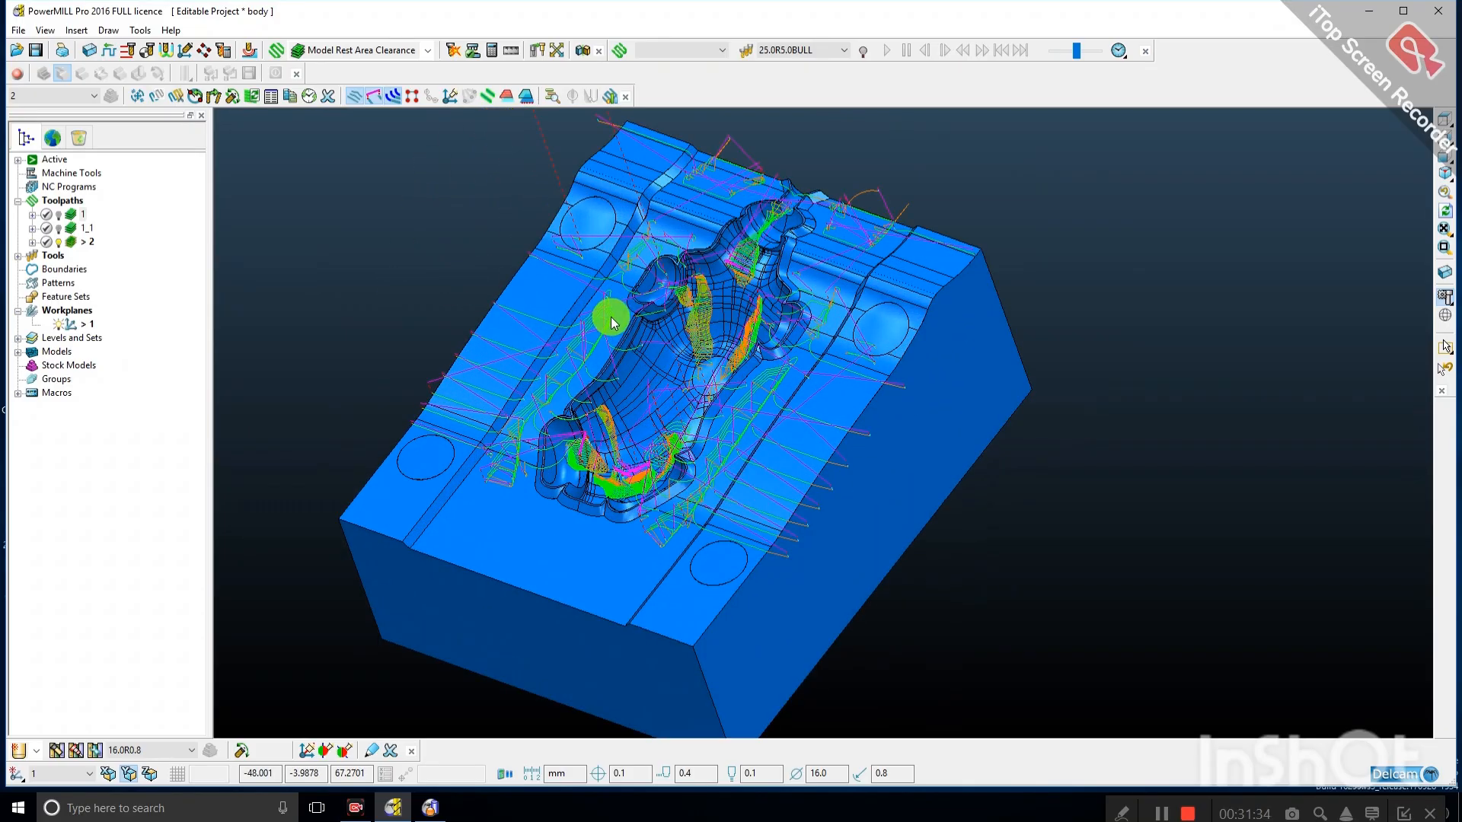
scroll(670, 373, "down", 2)
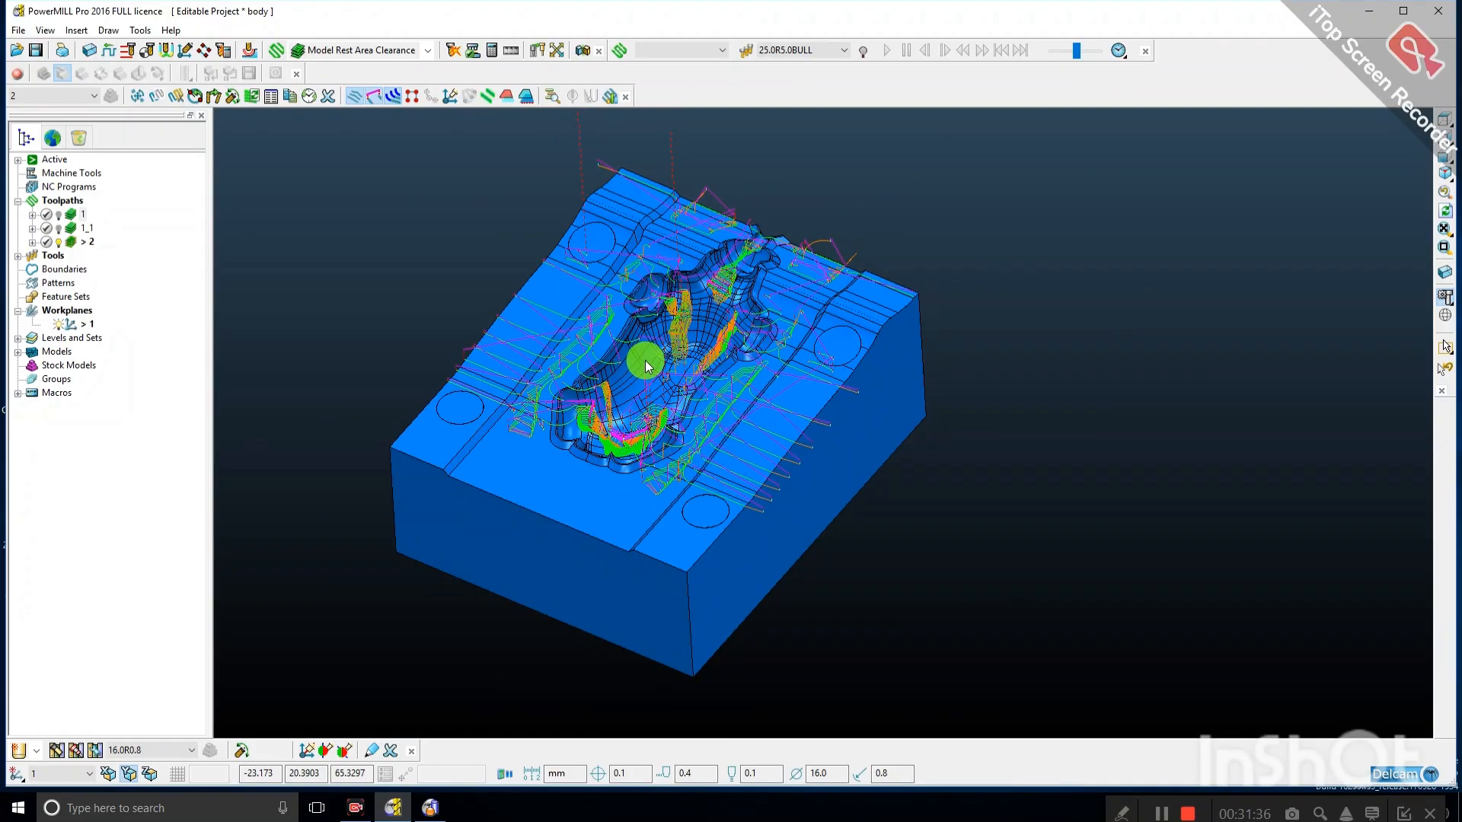
Create a new toolpath based on toolpath 2 and assign it the 10ENDMILL tool.
right_click(76, 241)
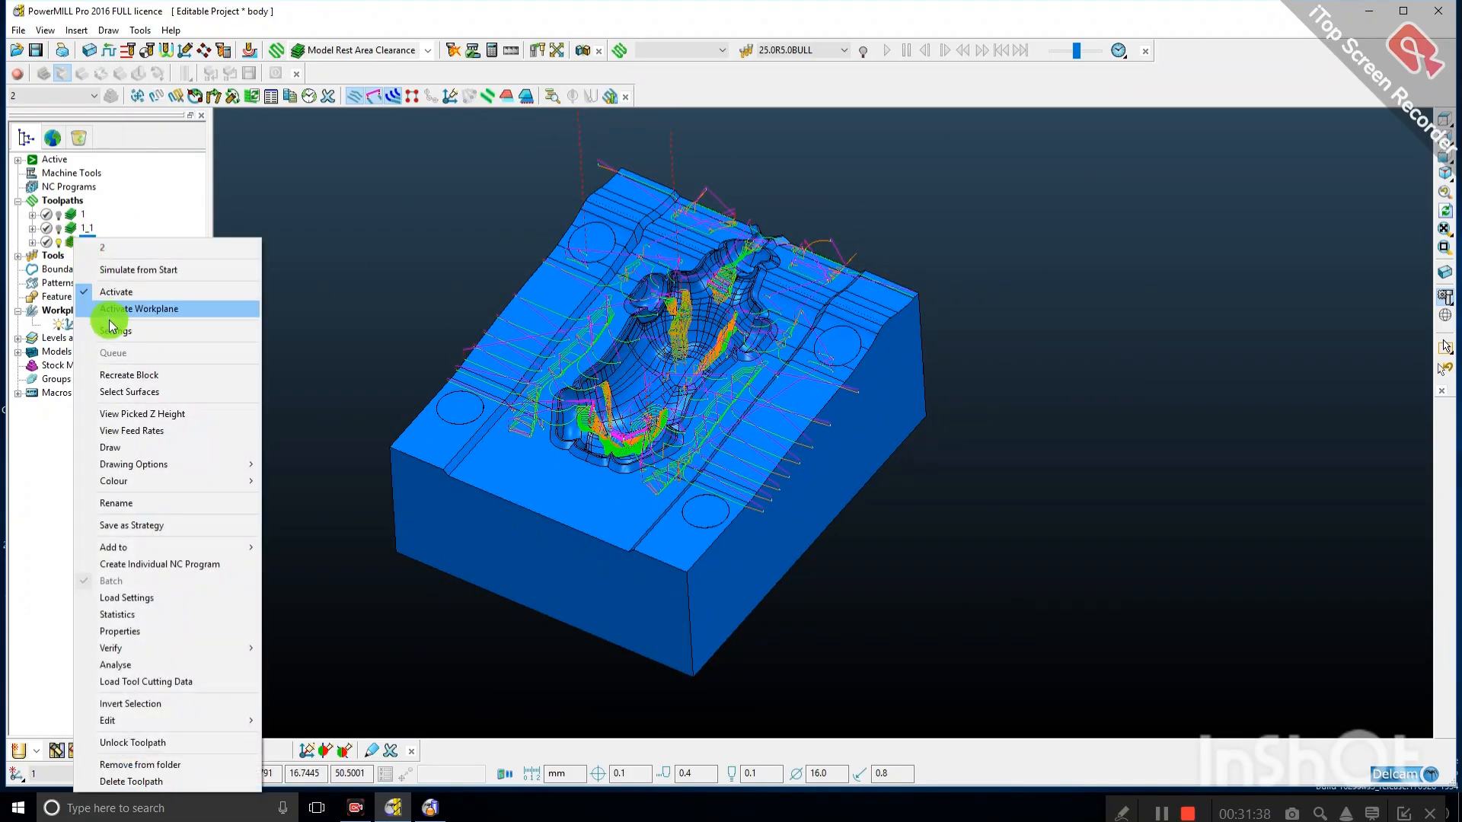
left_click(111, 314)
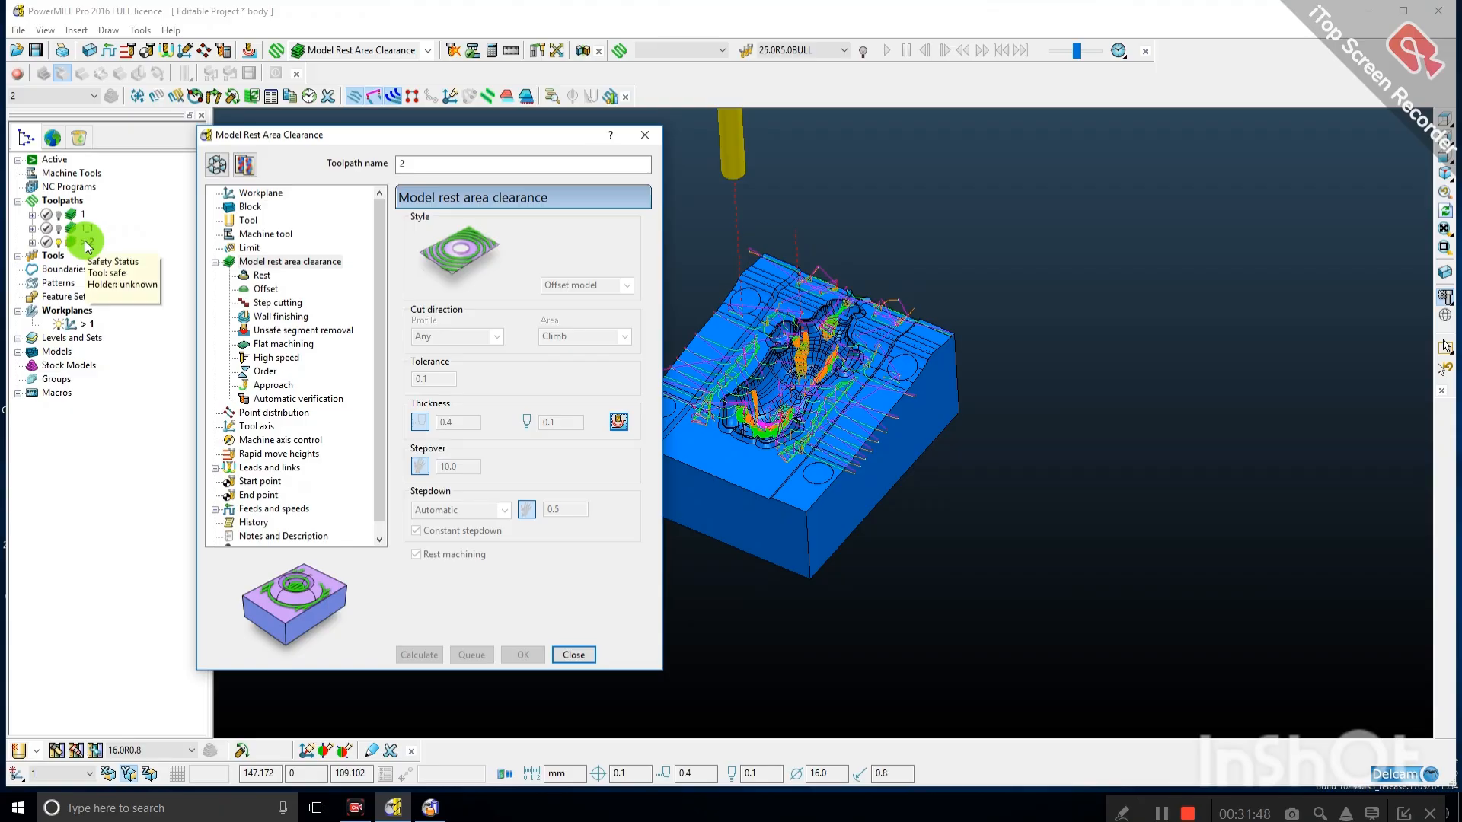
left_click(244, 166)
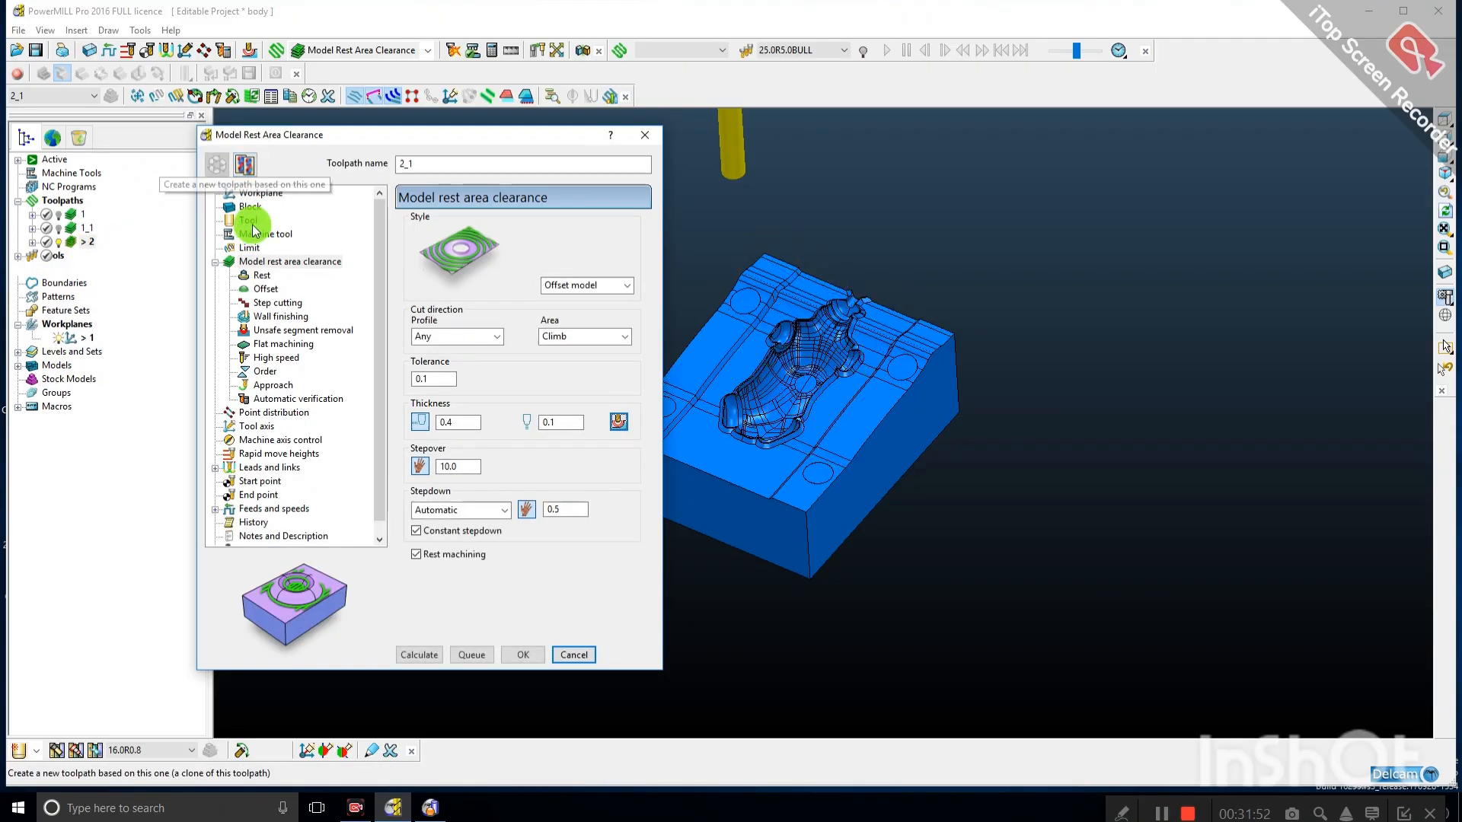
left_click(248, 220)
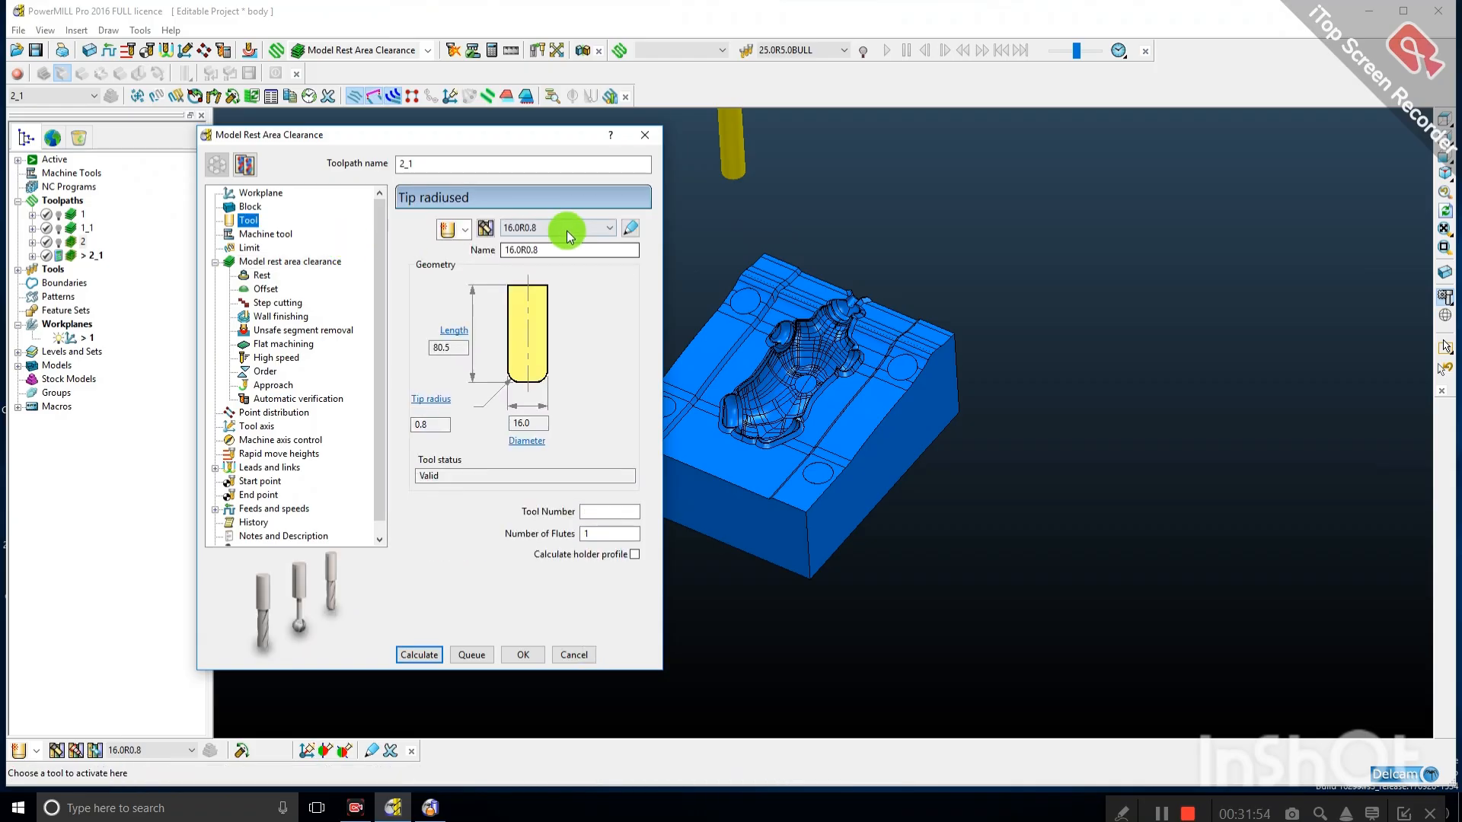
left_click(566, 228)
scroll(550, 275, "up", 4)
scroll(550, 280, "up", 1)
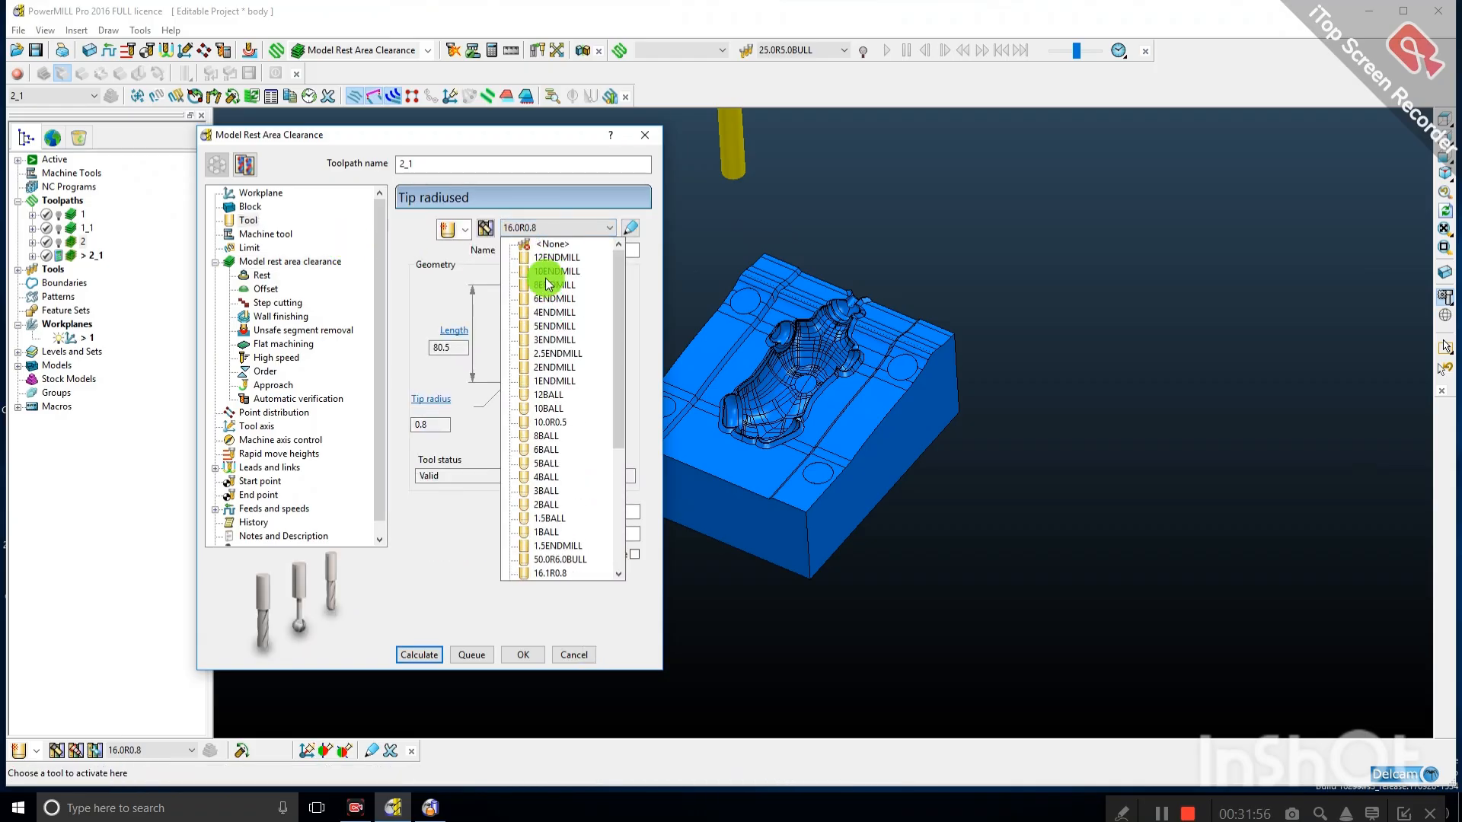
left_click(542, 278)
Set the stepover of the copied rest area clearance toolpath to 5.0.
left_click(259, 261)
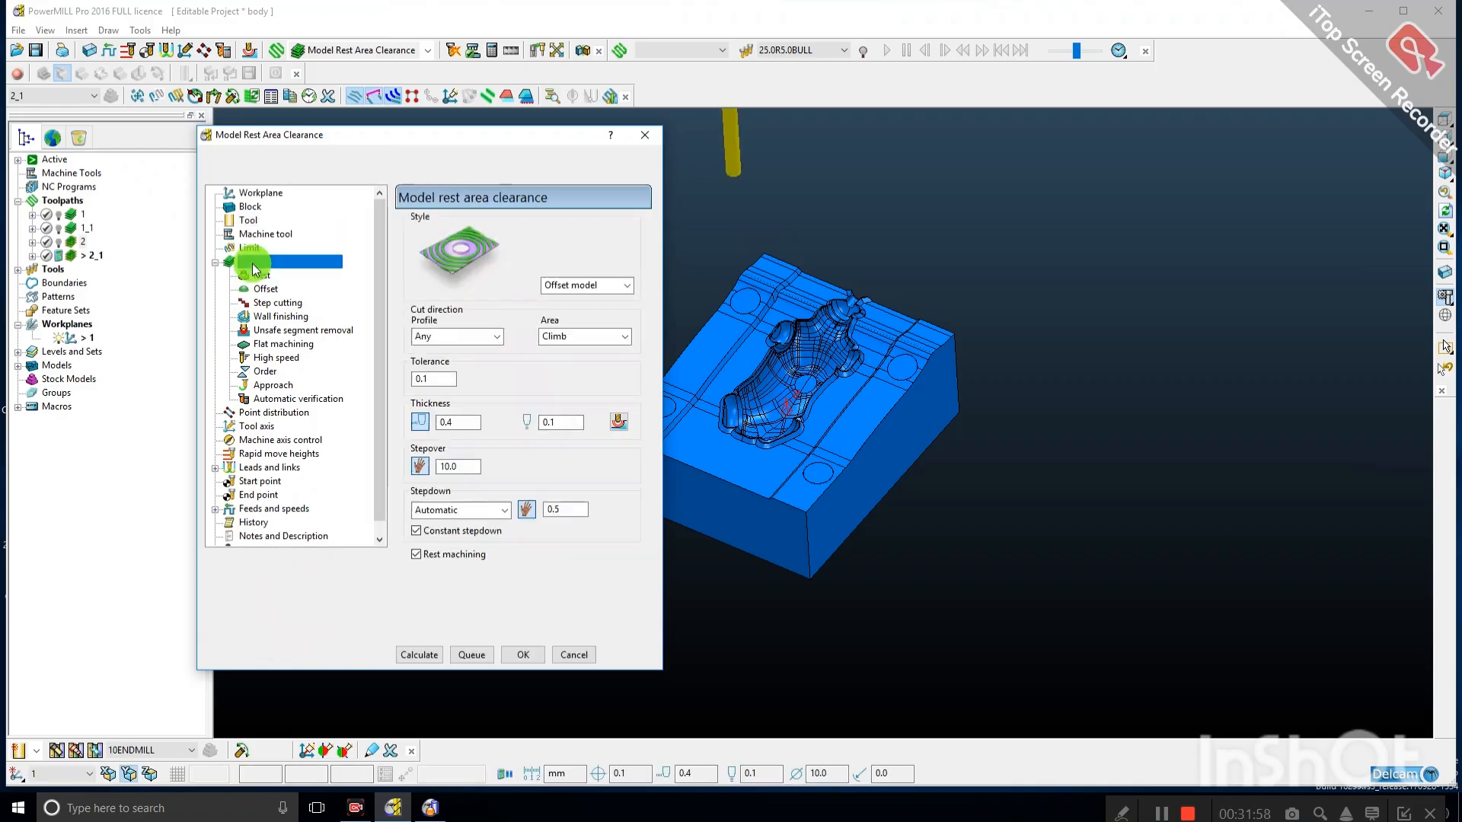
left_click(420, 466)
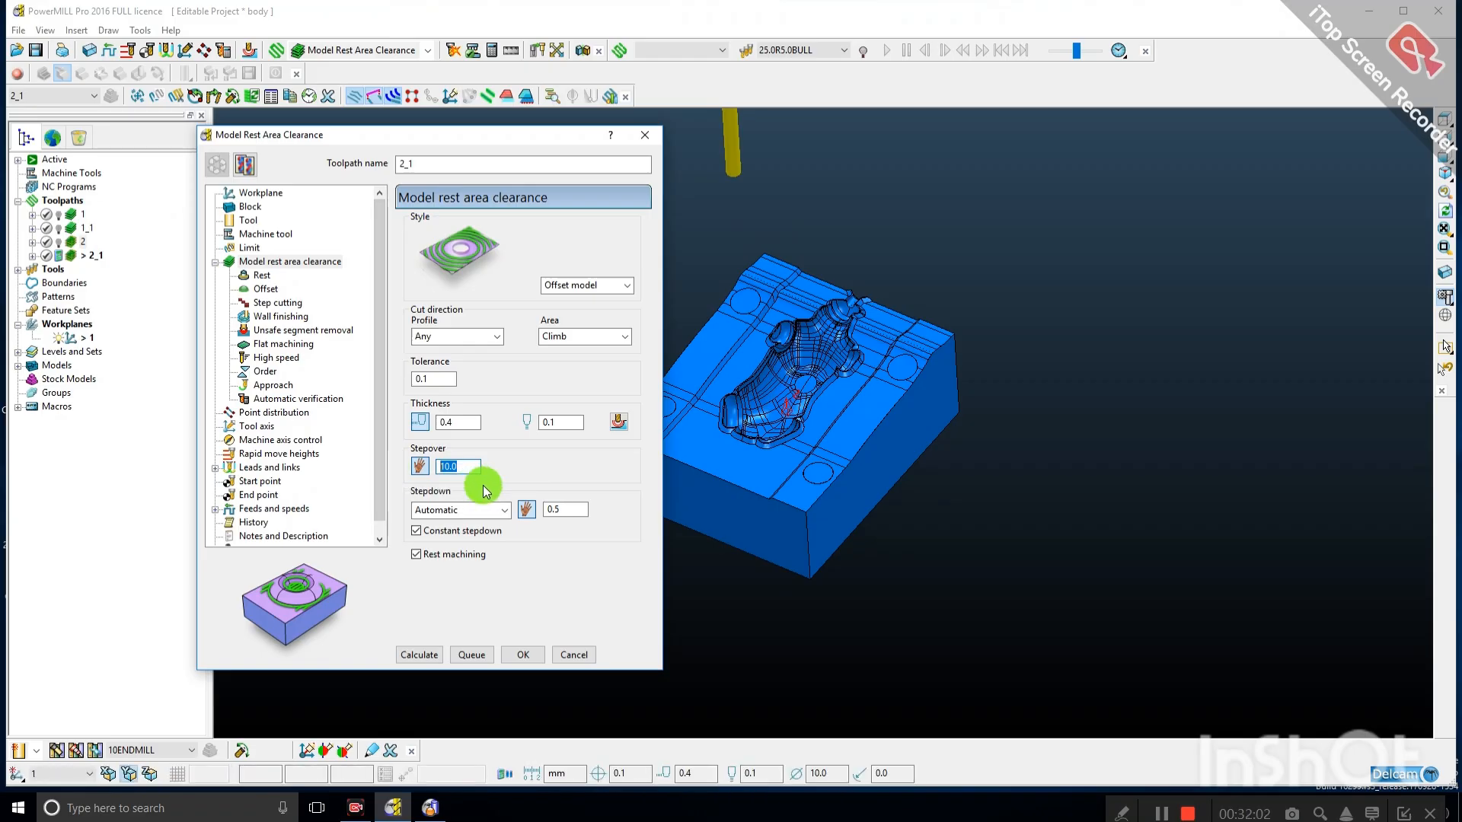
type("5.0")
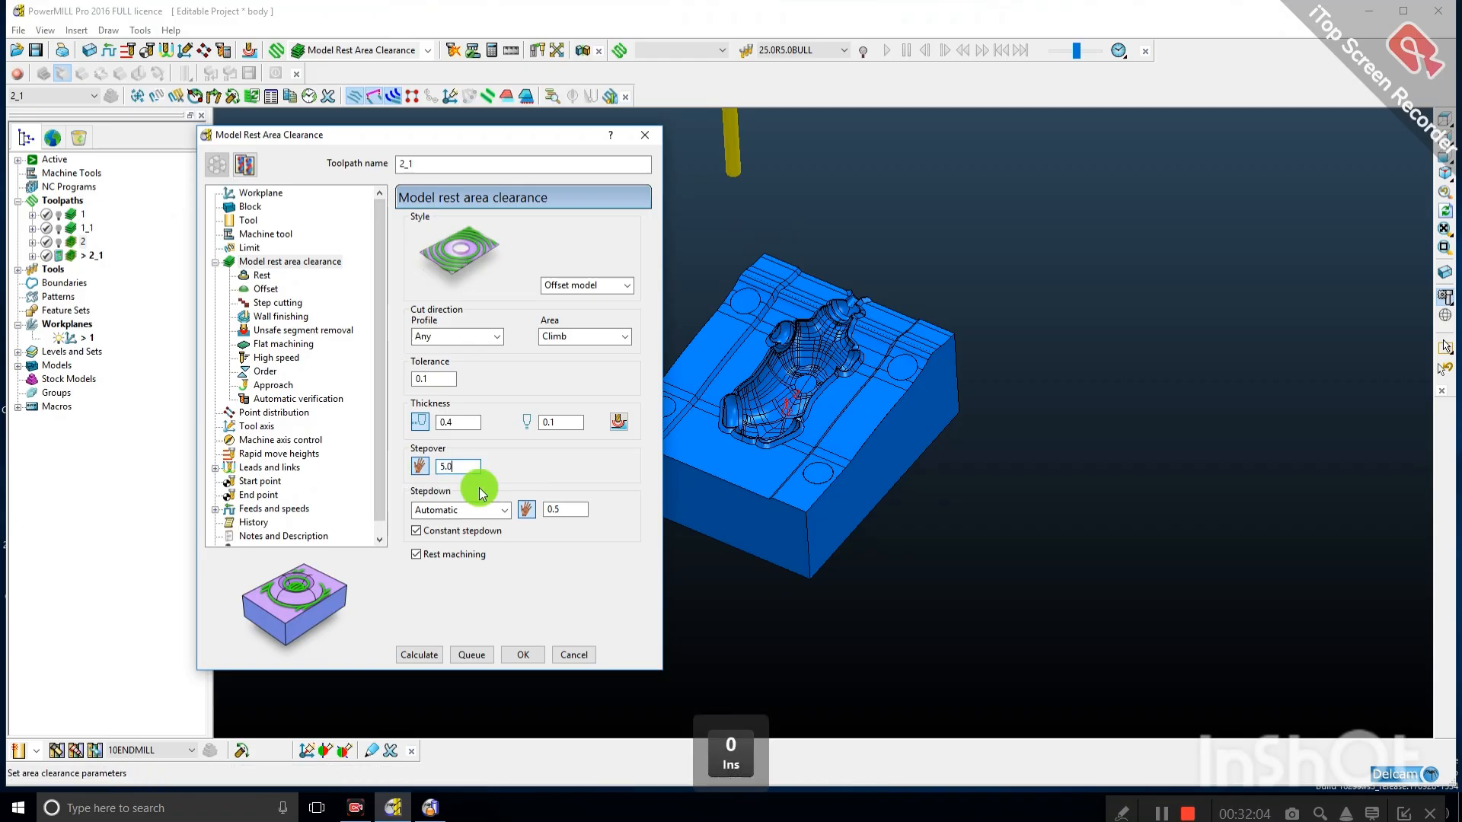
left_click(526, 509)
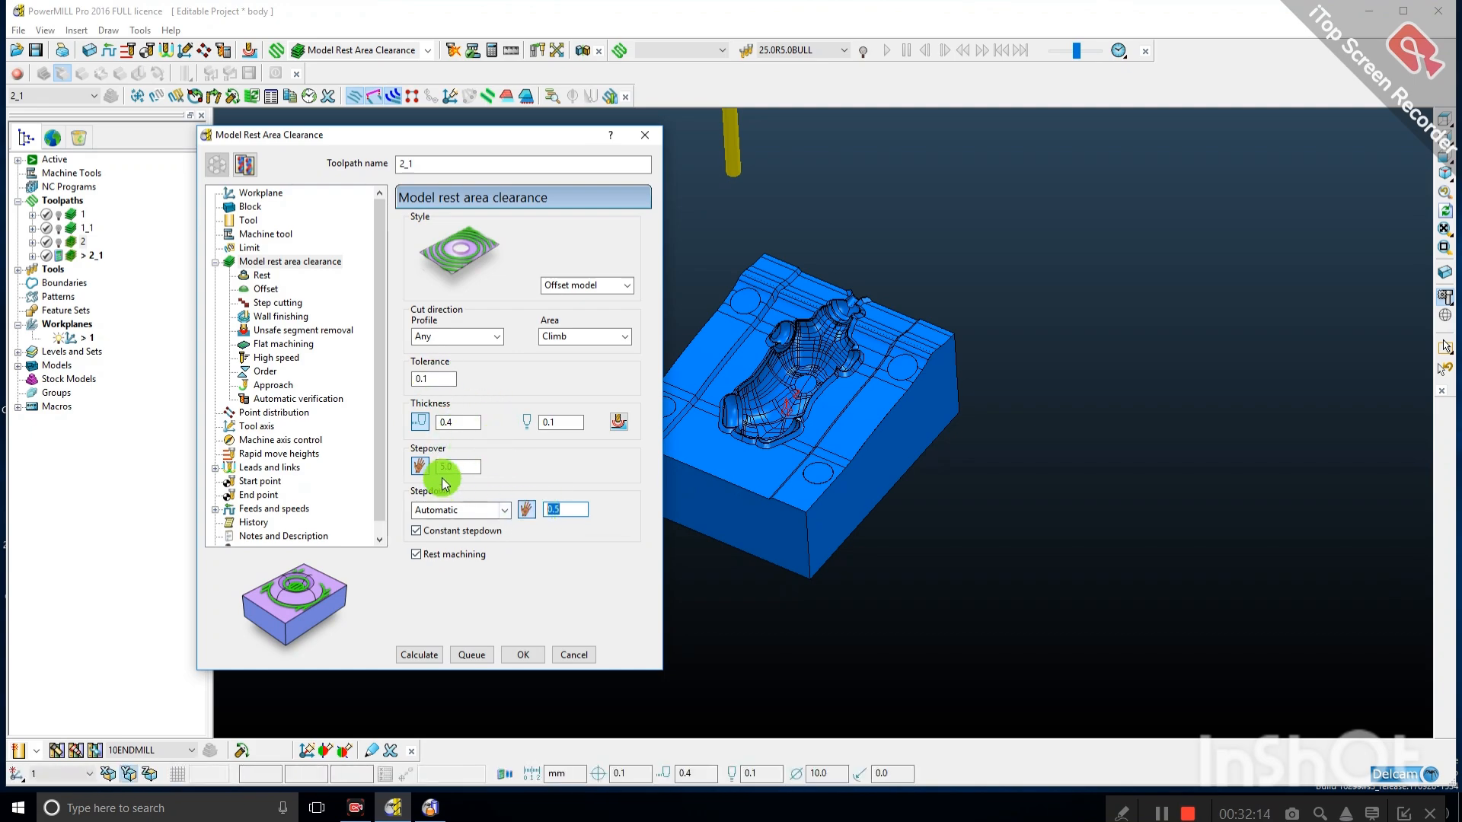
Choose toolpath 1_1 as the rest machining reference of toolpath 2_1.
left_click(262, 276)
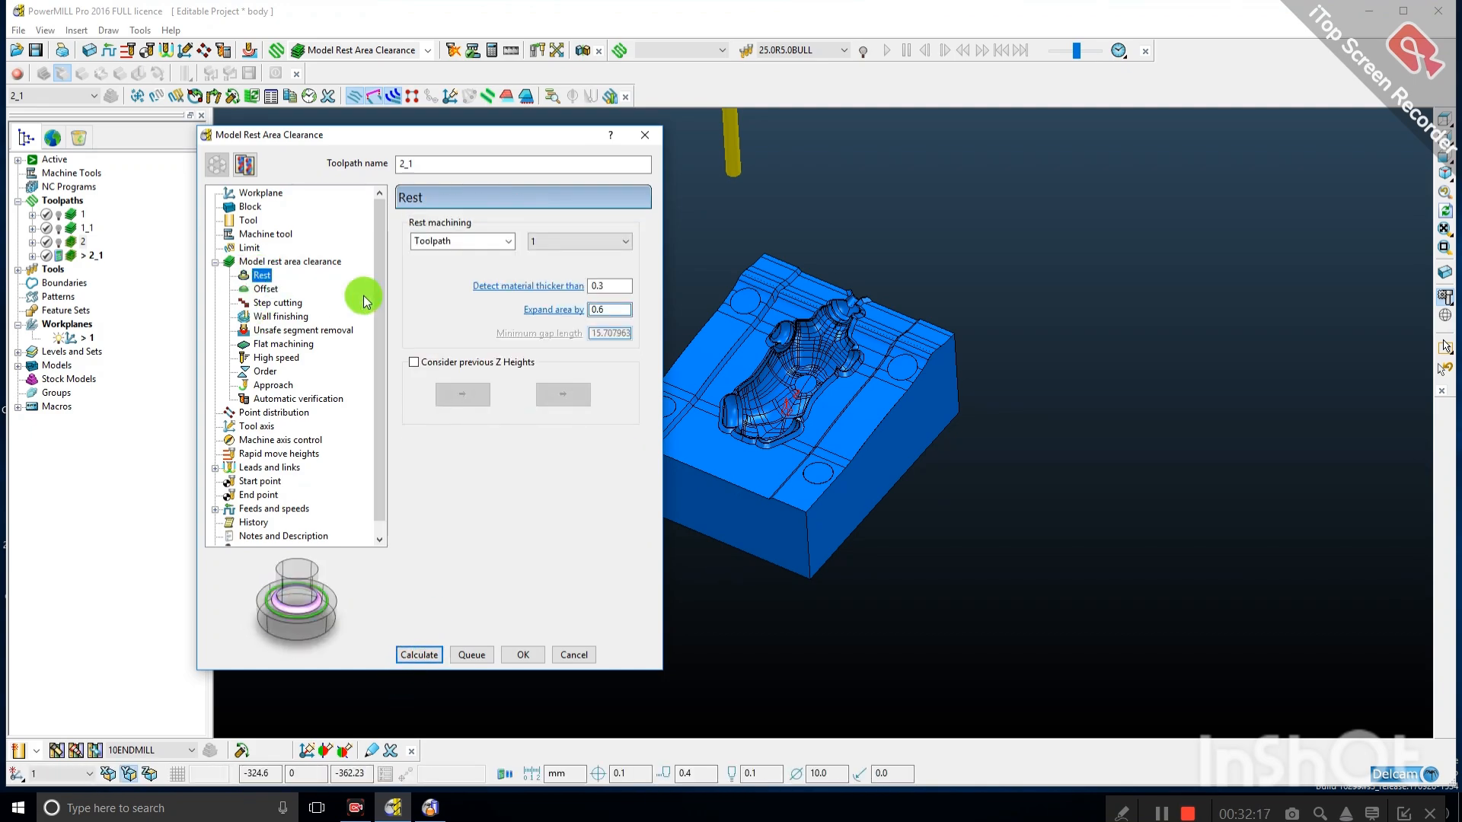
left_click(572, 241)
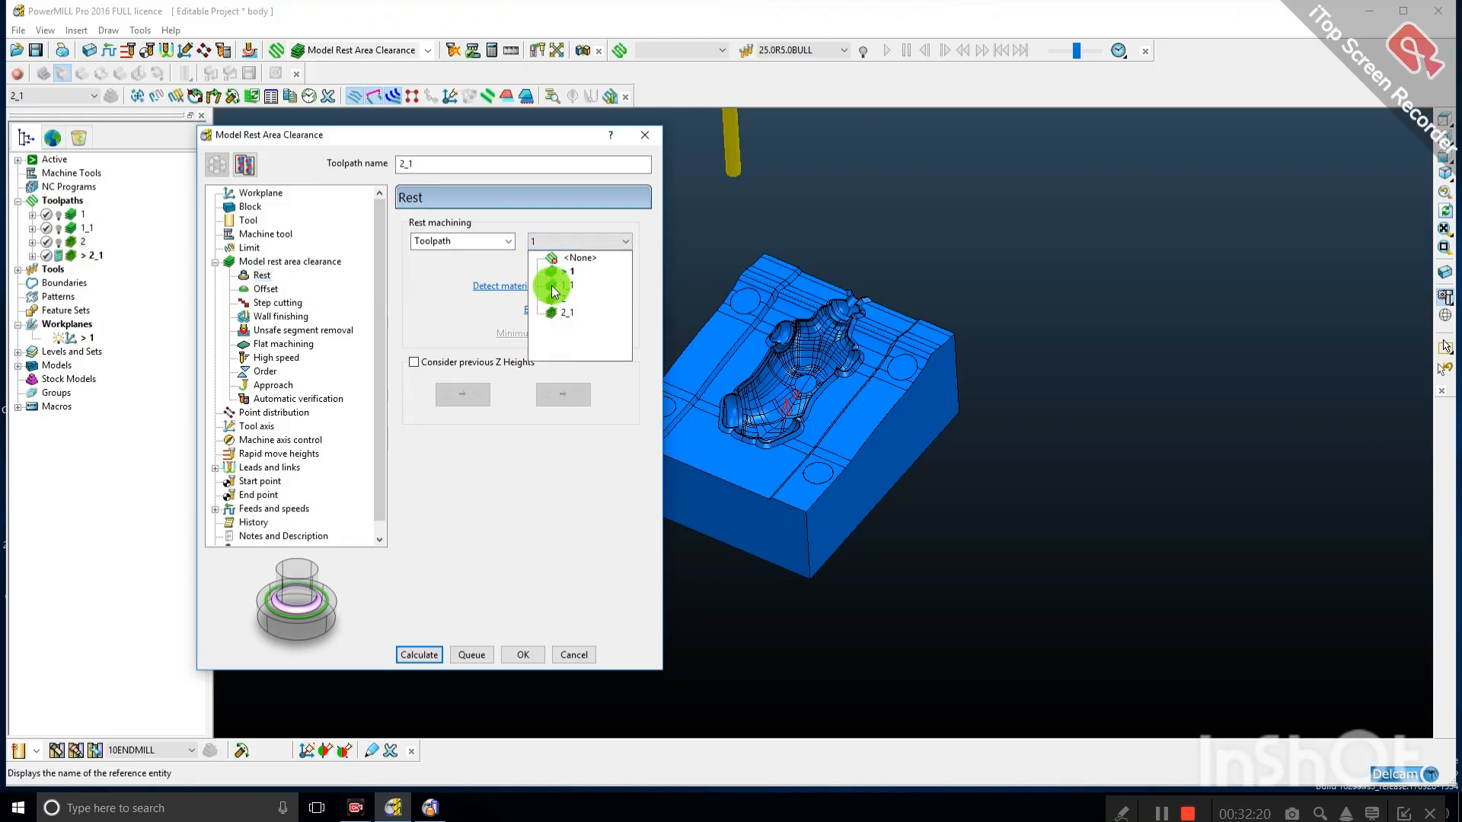
left_click(567, 286)
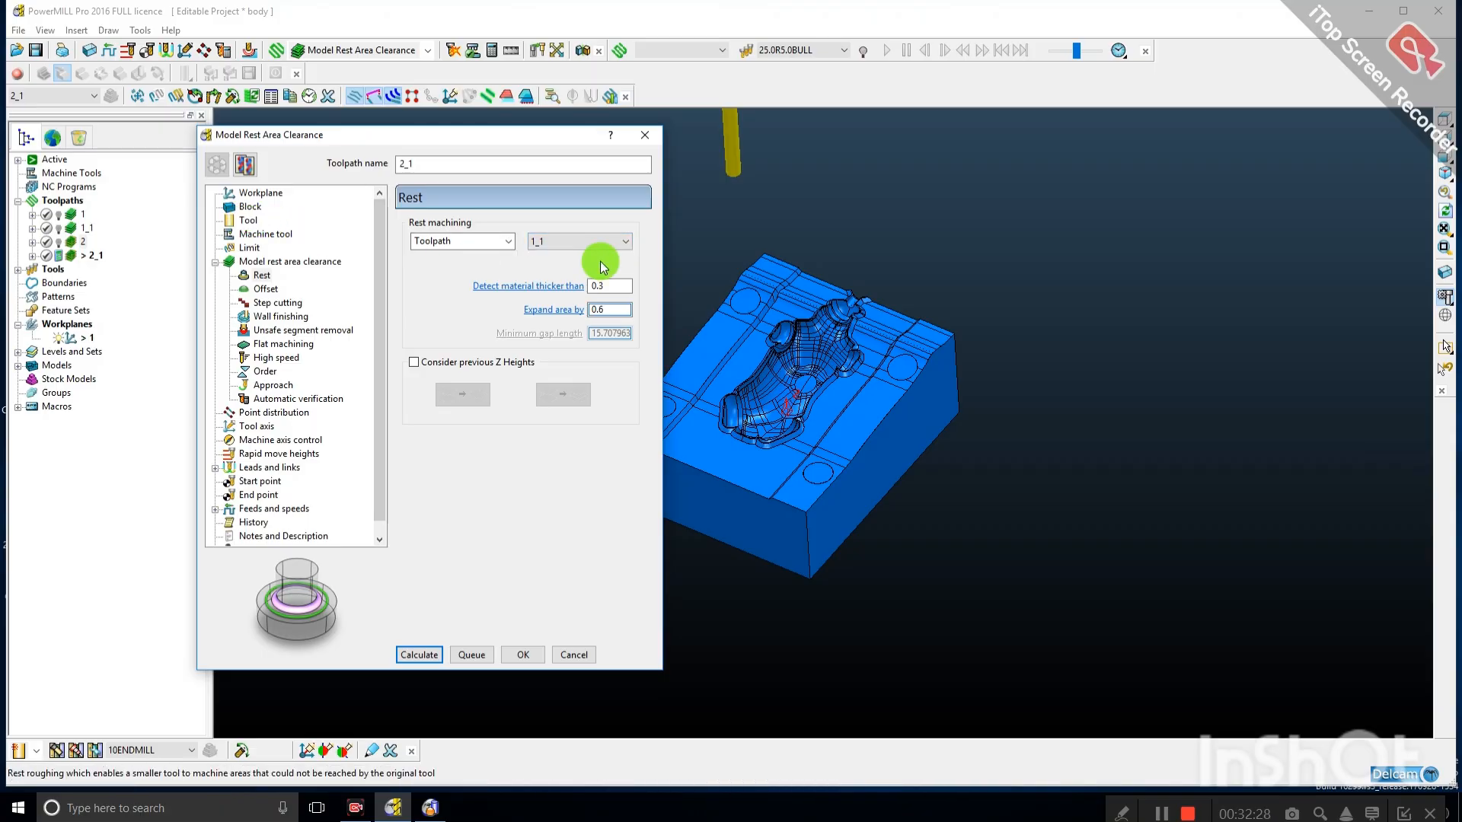
Review the rest machining reference, material detection and expansion values, tool, stepover and stepdown of toolpath 2_1.
left_click(582, 242)
left_click(555, 285)
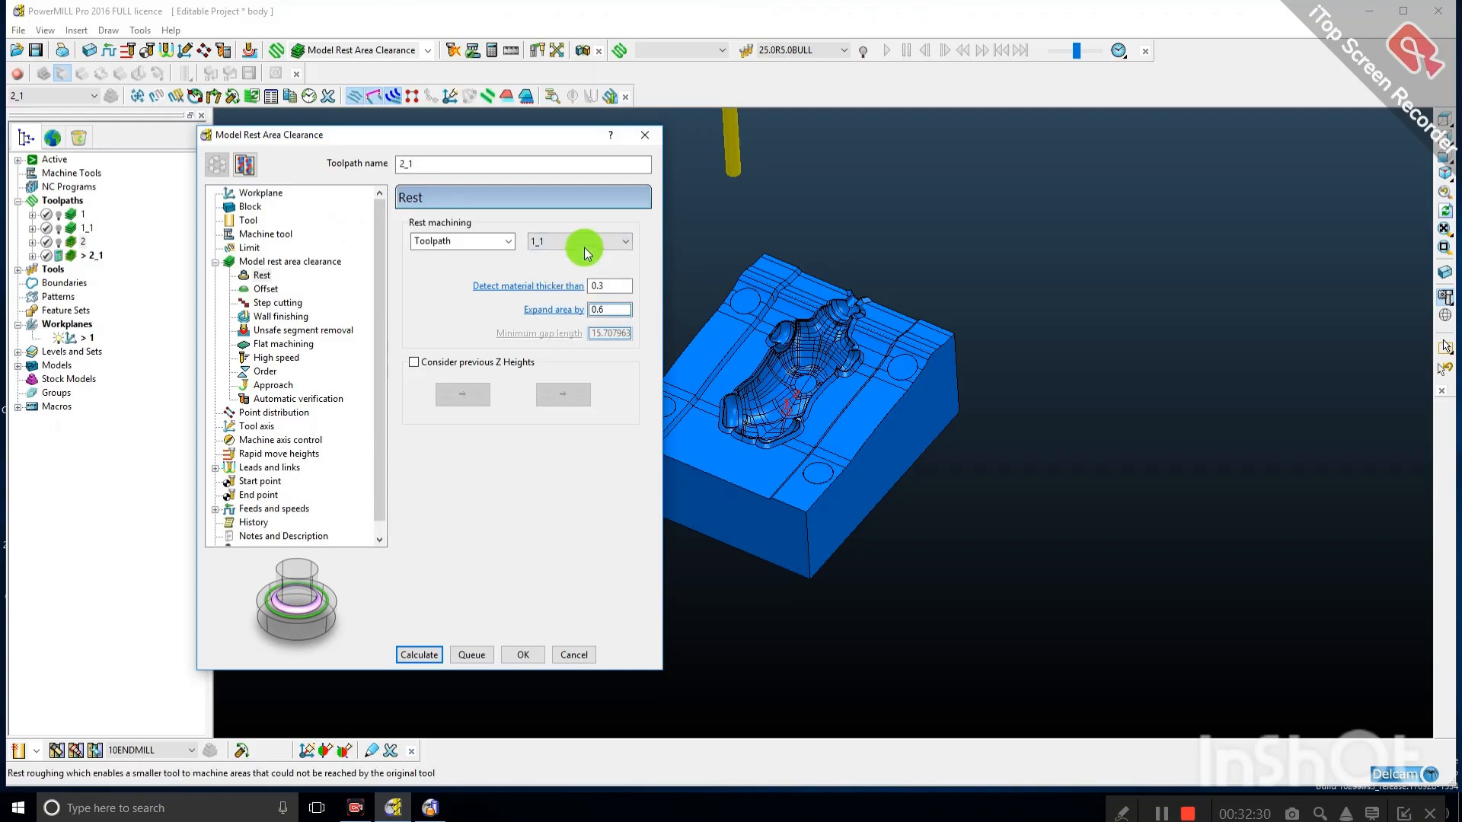
left_click_drag(613, 286, 543, 285)
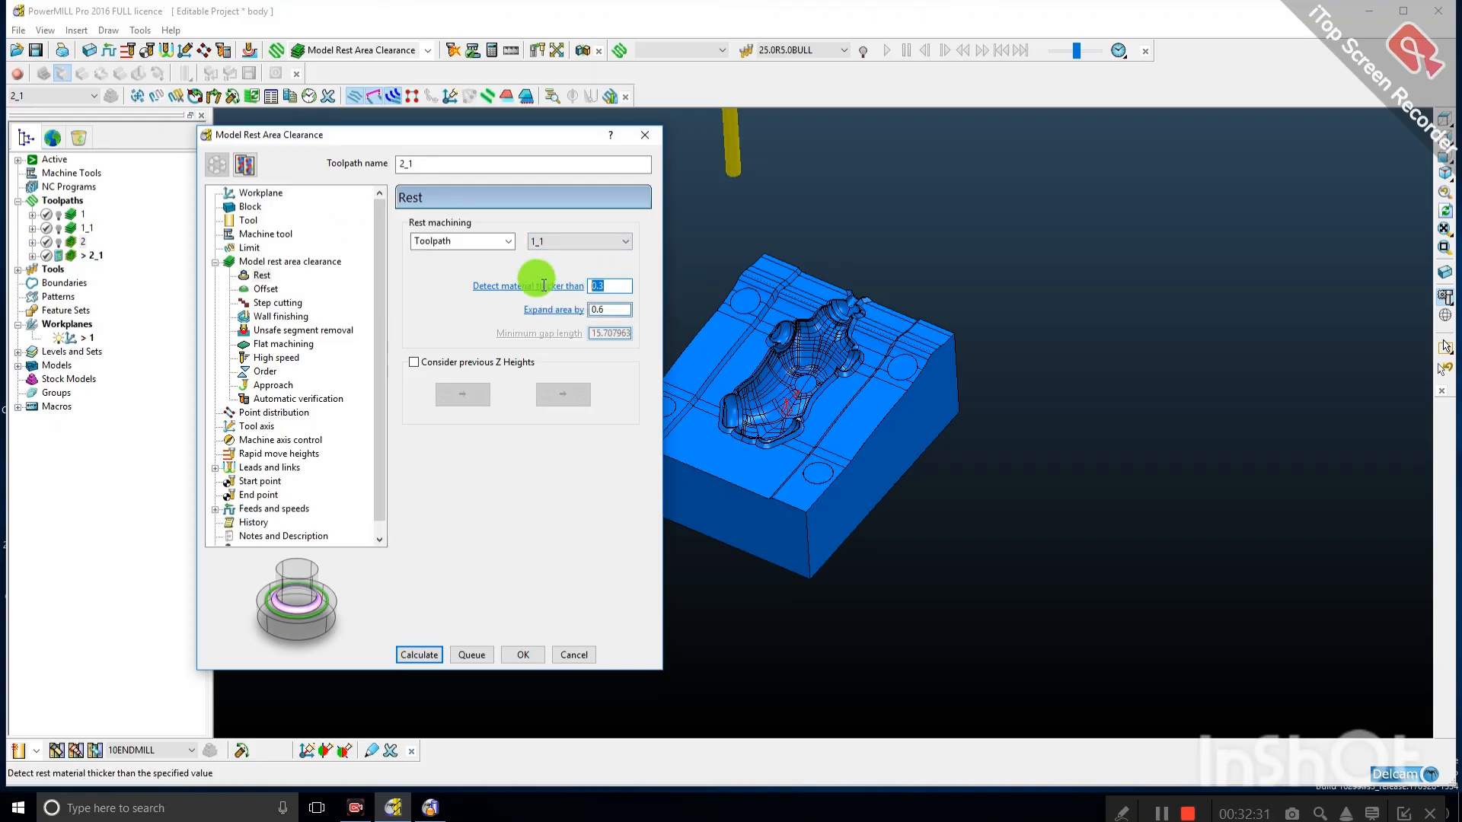
double_click(607, 310)
left_click(261, 263)
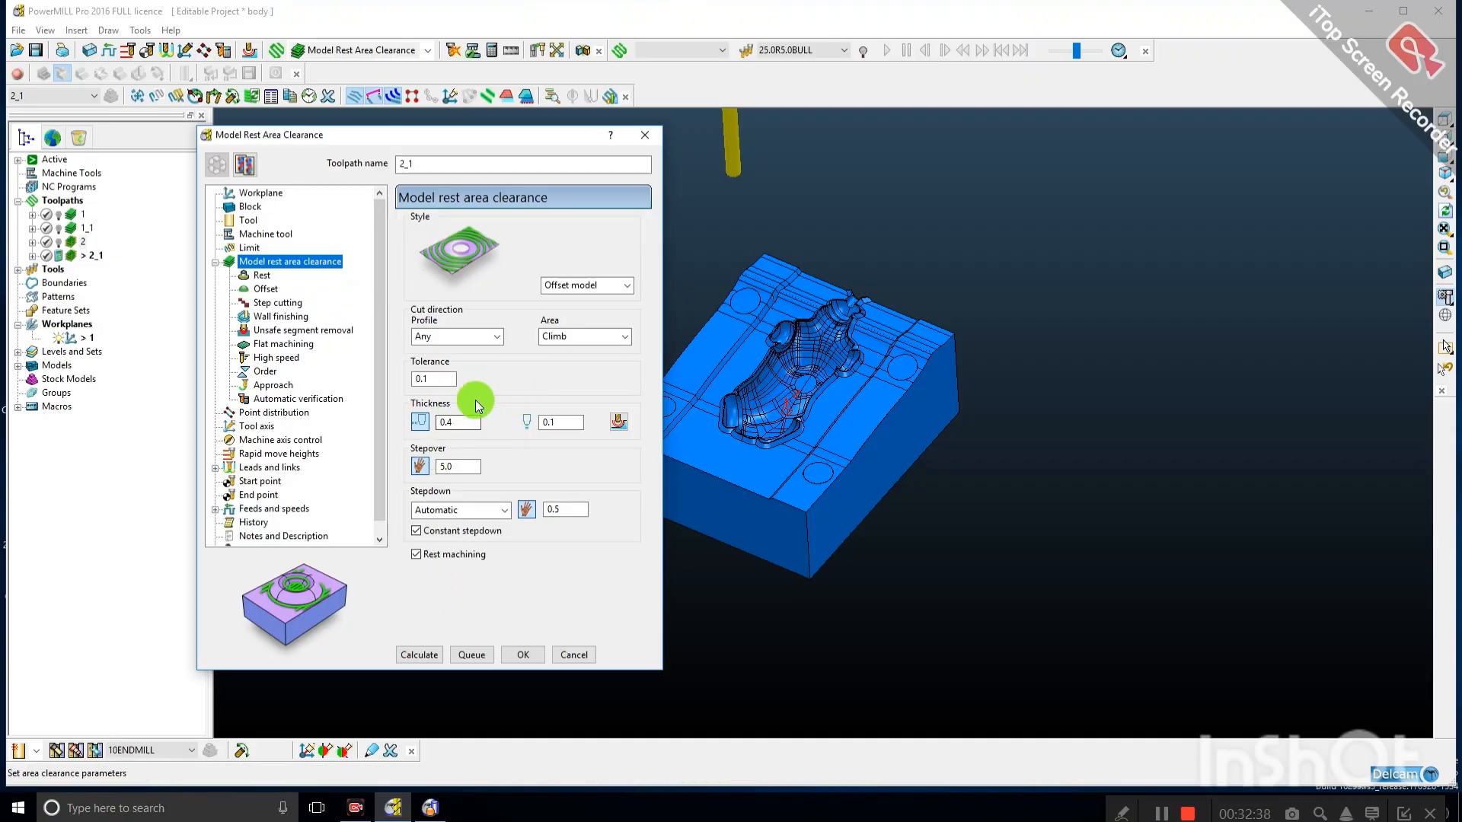
left_click(249, 222)
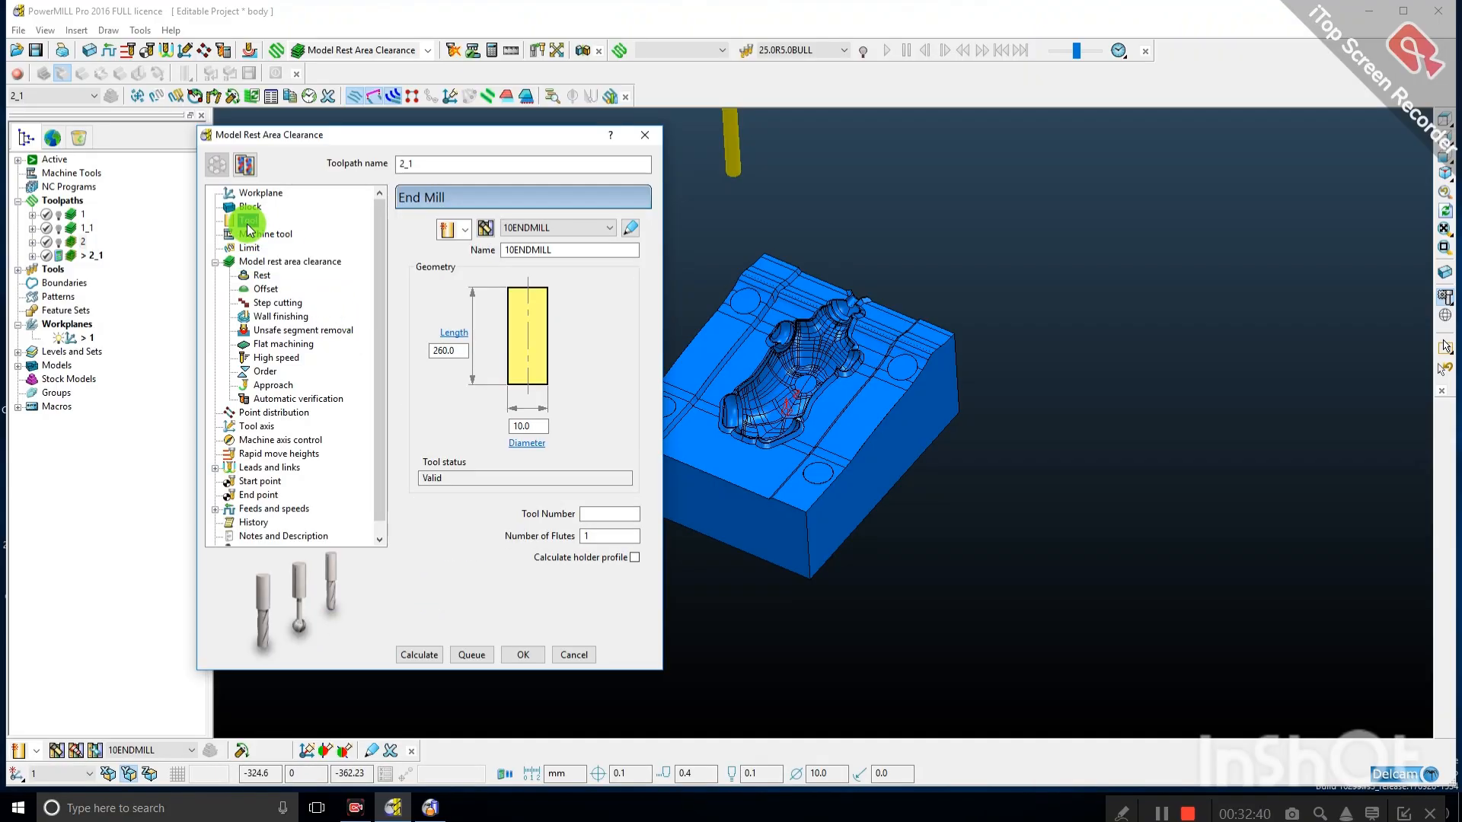
left_click(279, 263)
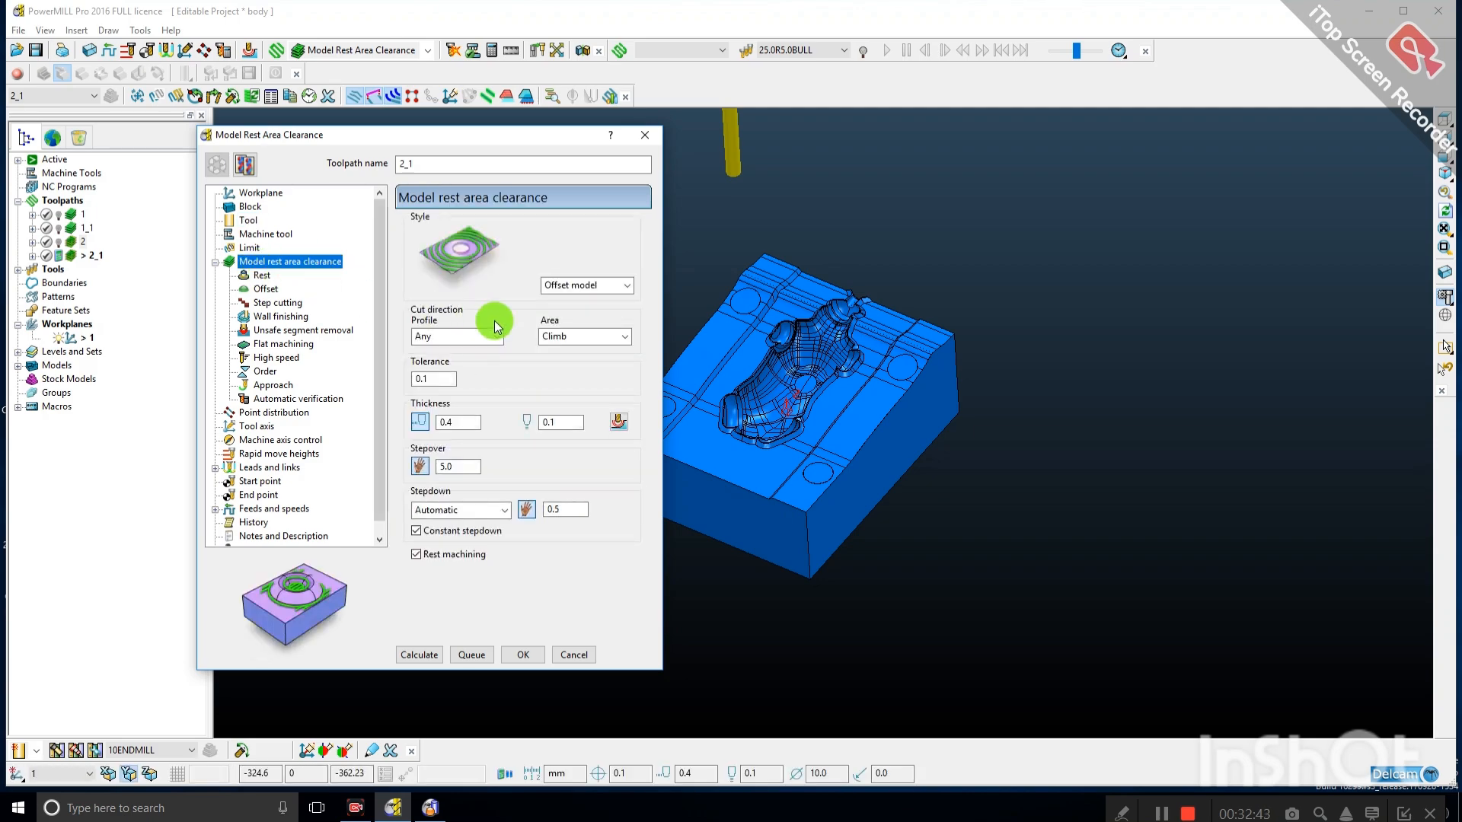
left_click(419, 462)
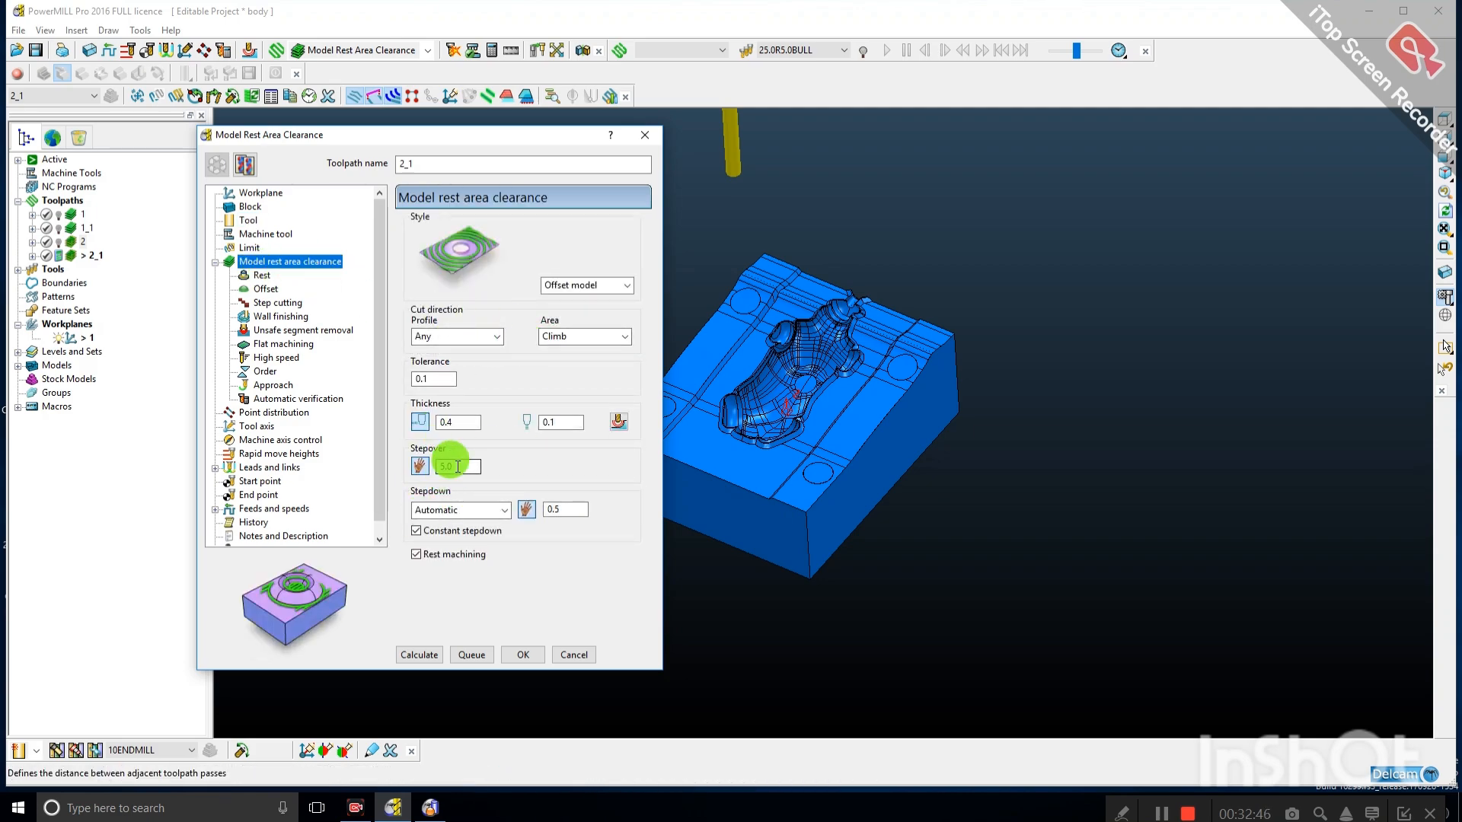
left_click(458, 466)
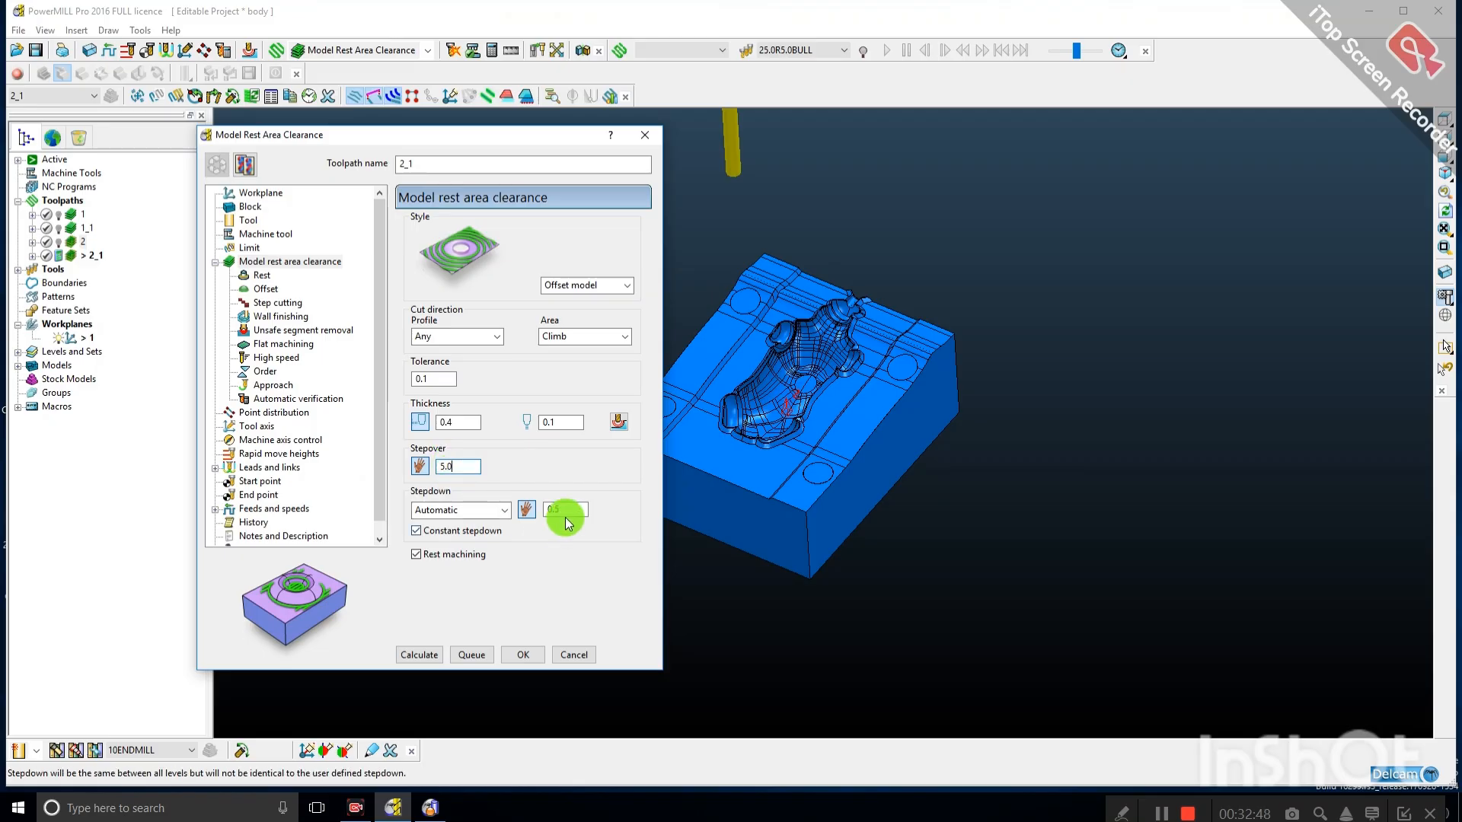
Calculate toolpath 2_1 with toolpath 1_1 as its rest reference, view the result and close its settings.
left_click(421, 654)
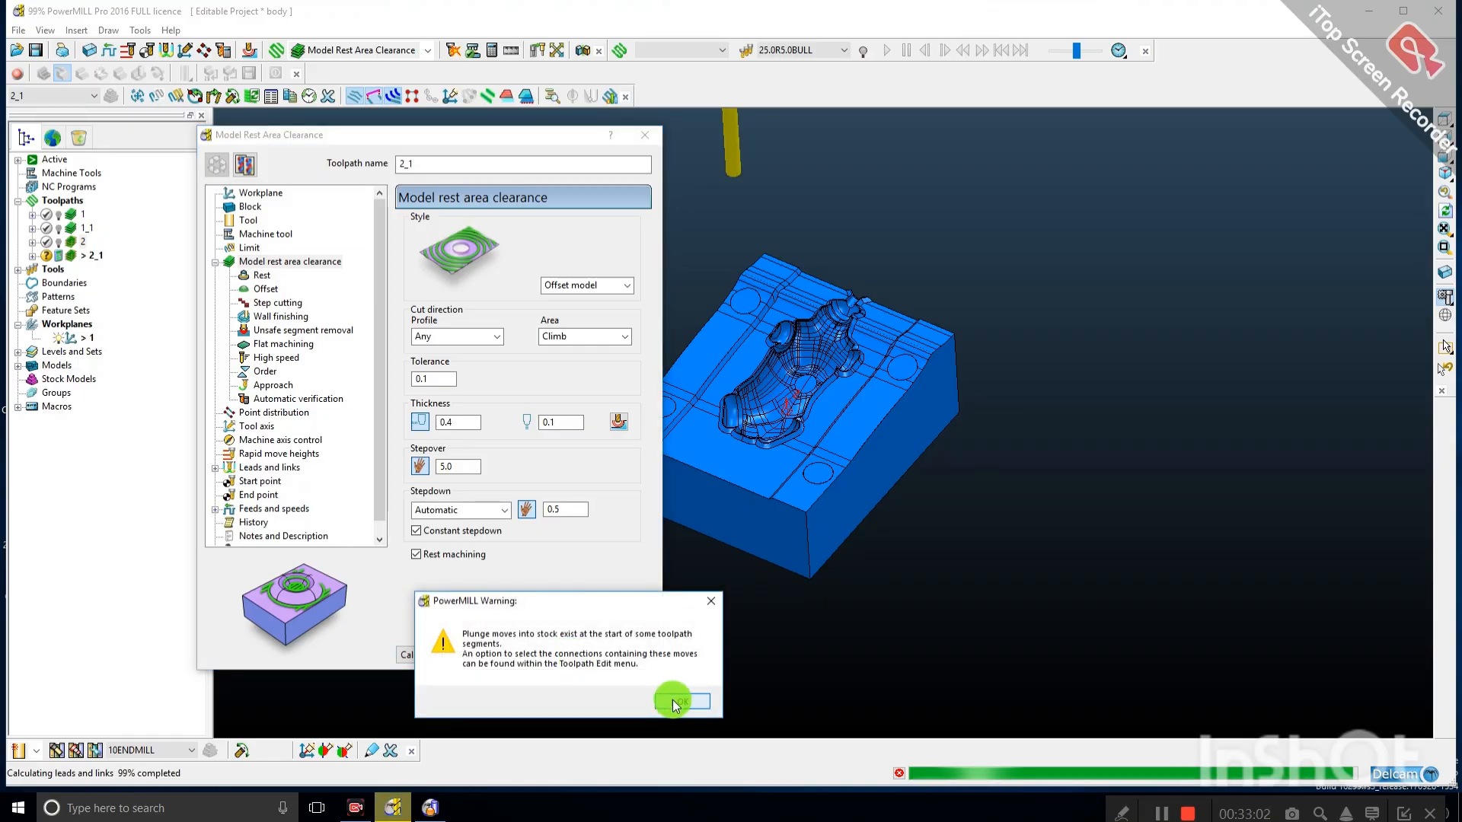
left_click(670, 698)
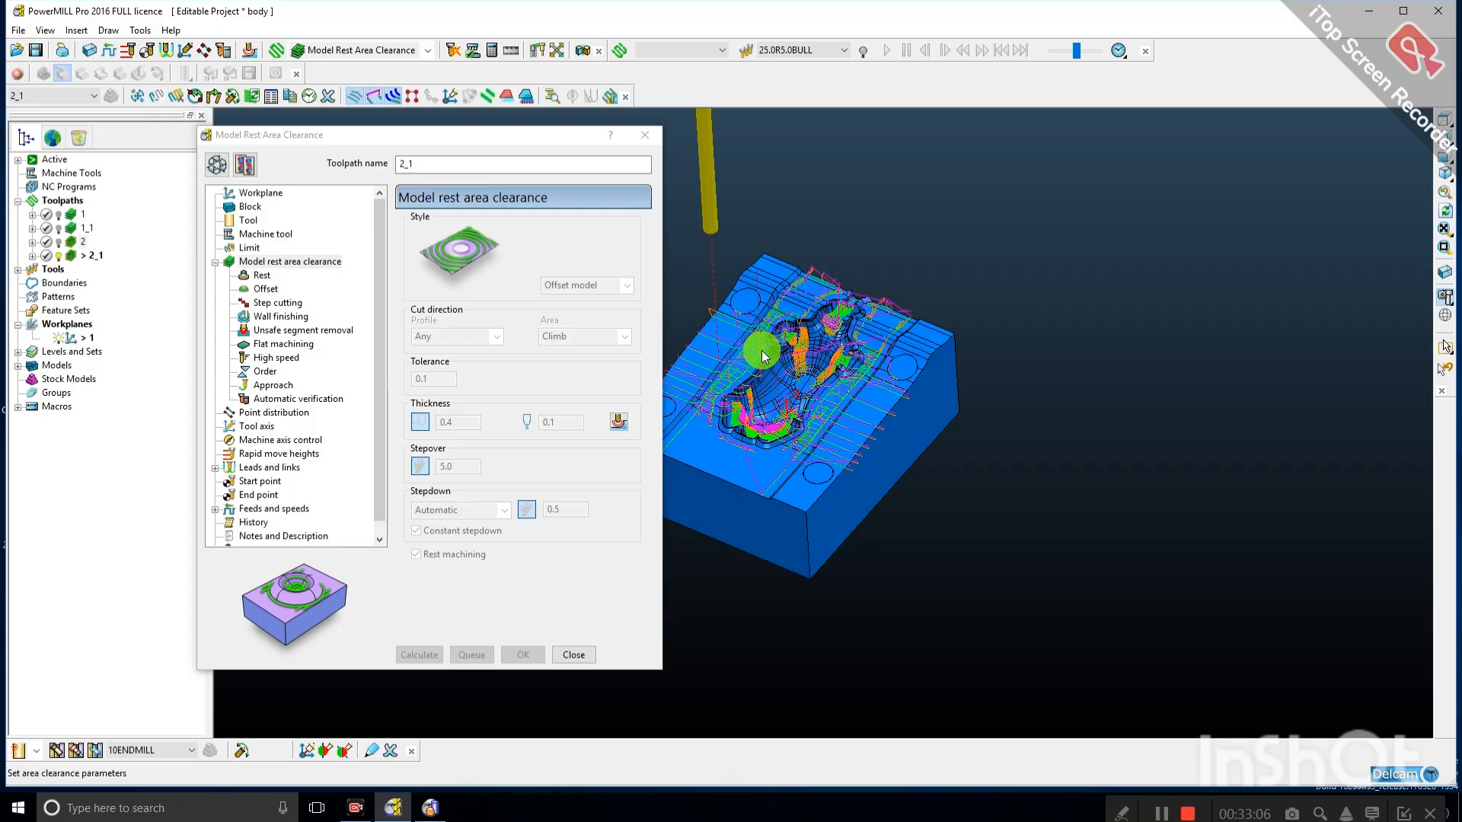
scroll(764, 356, "up", 2)
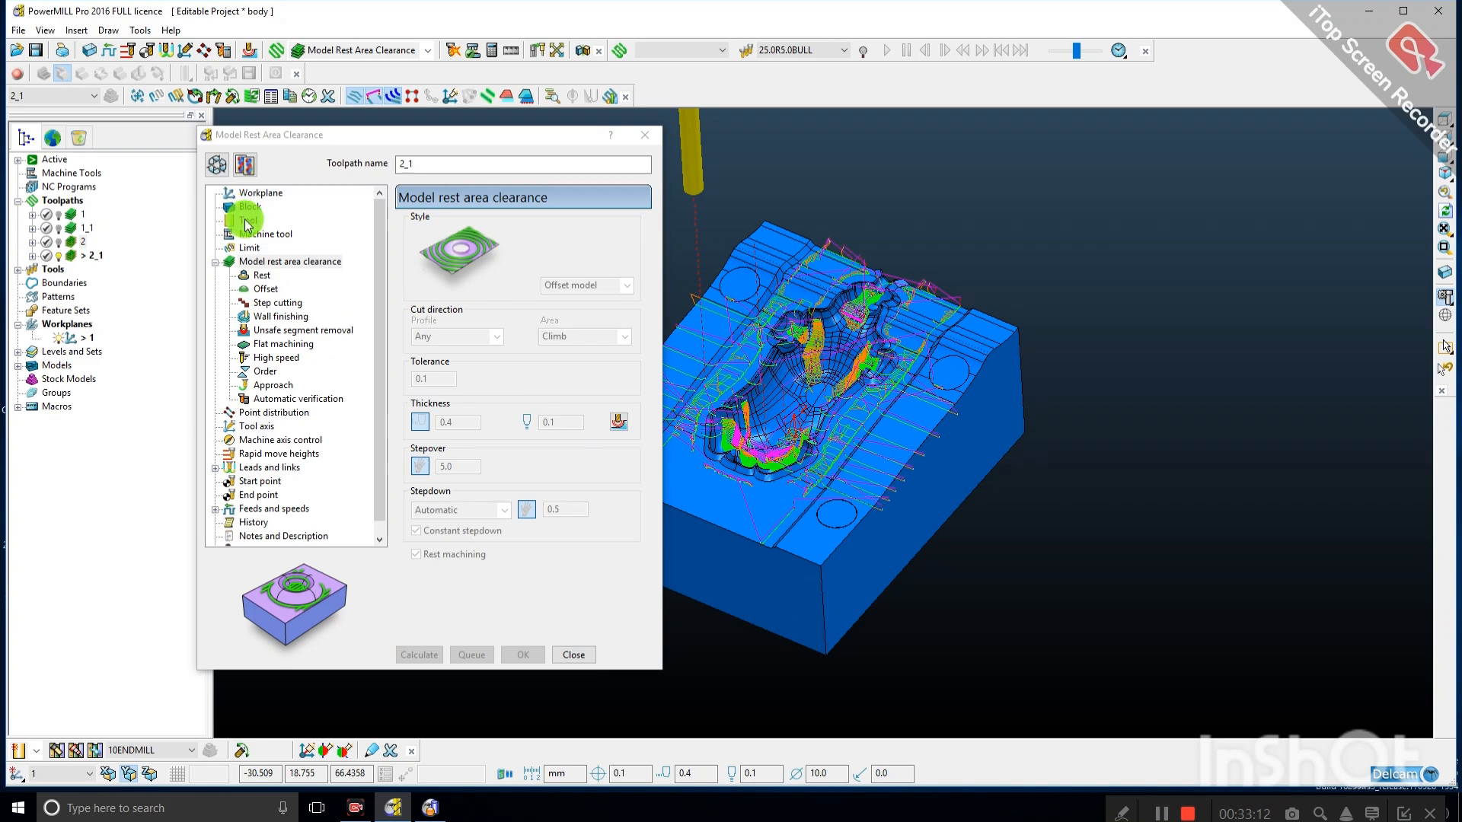
left_click(573, 655)
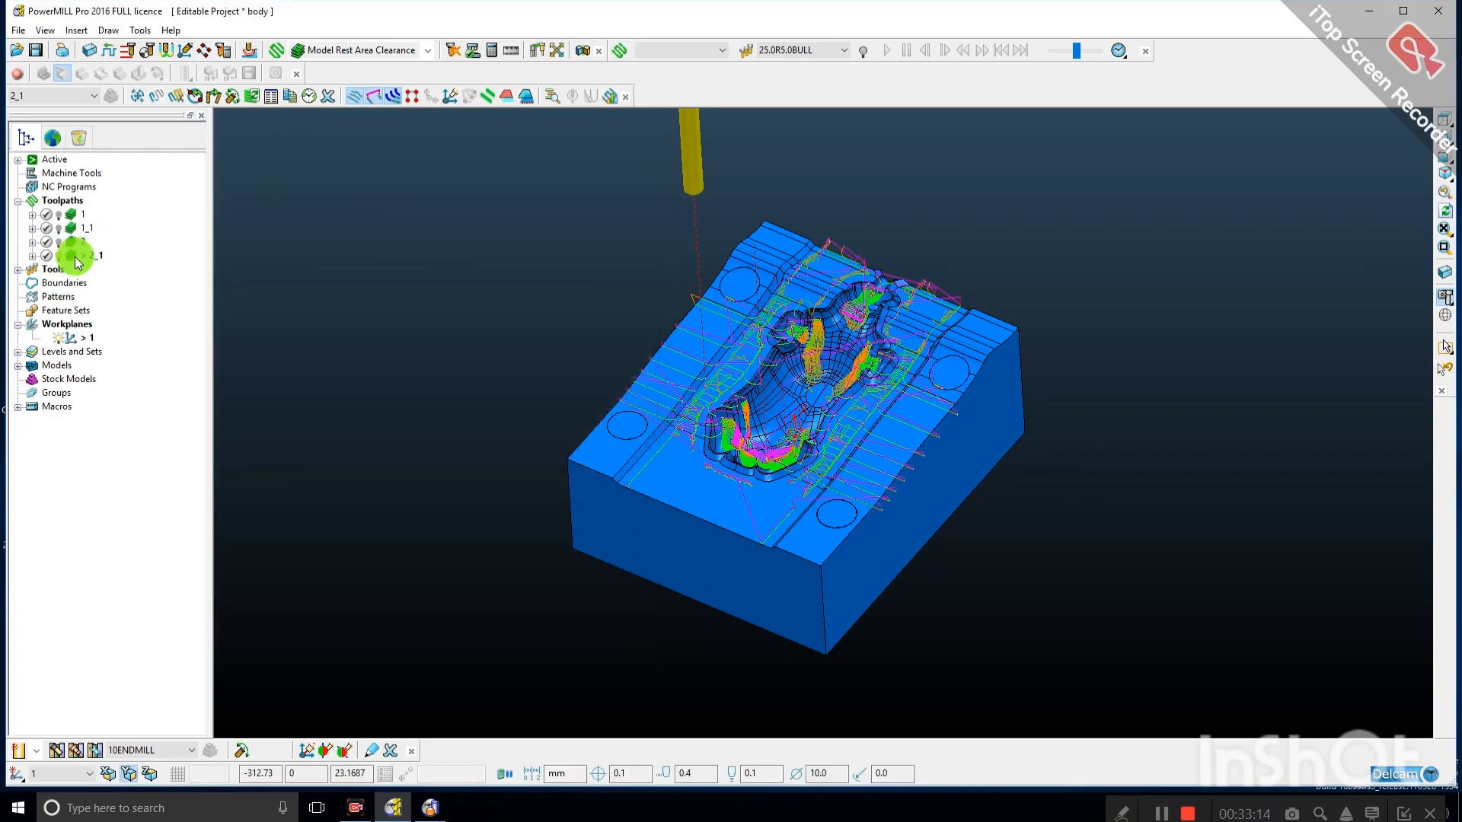
Activate toolpaths 2, 1_1 and 2_1 in turn to compare their passes on the model.
double_click(73, 243)
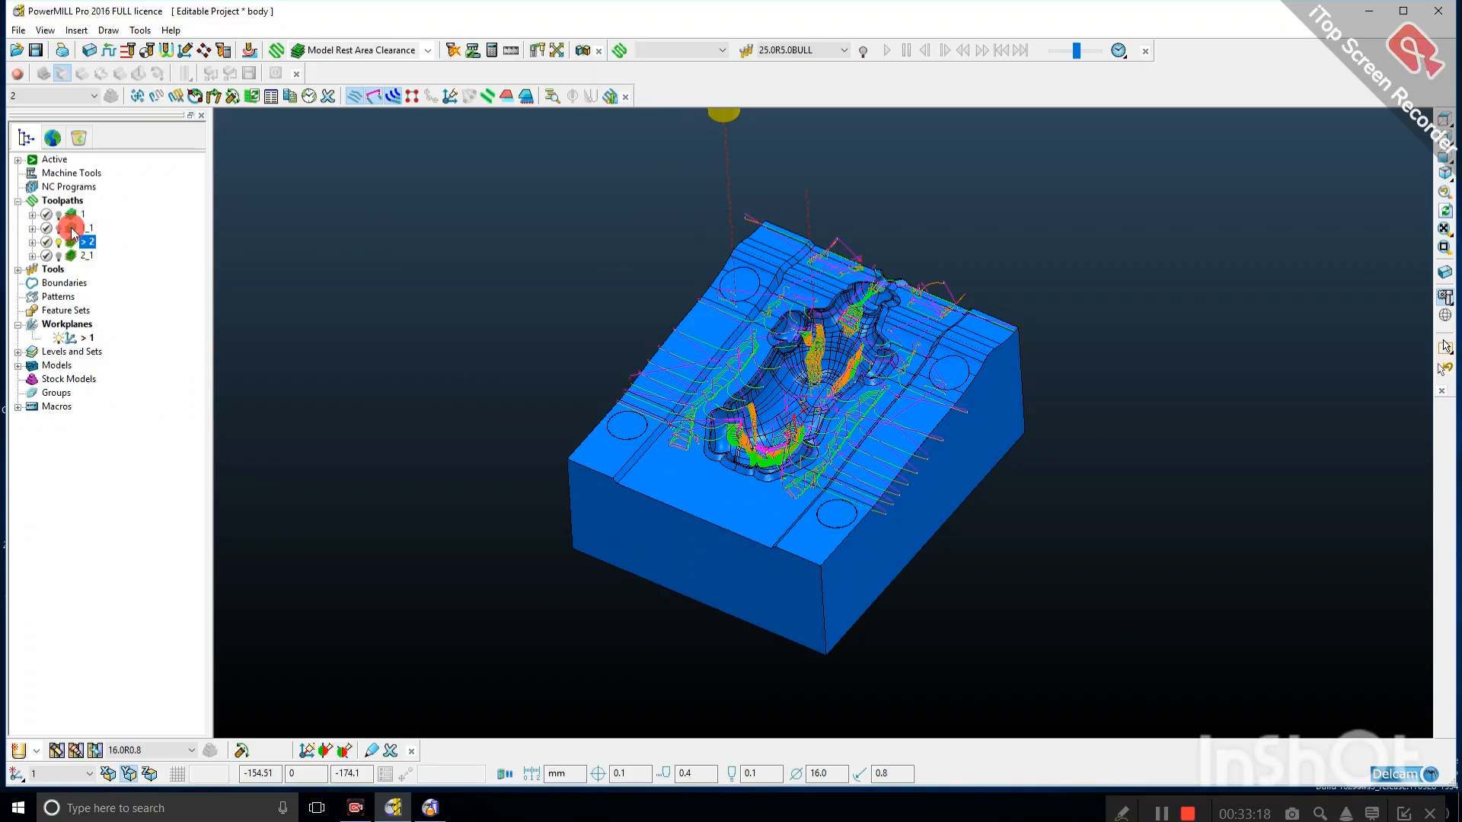
double_click(72, 230)
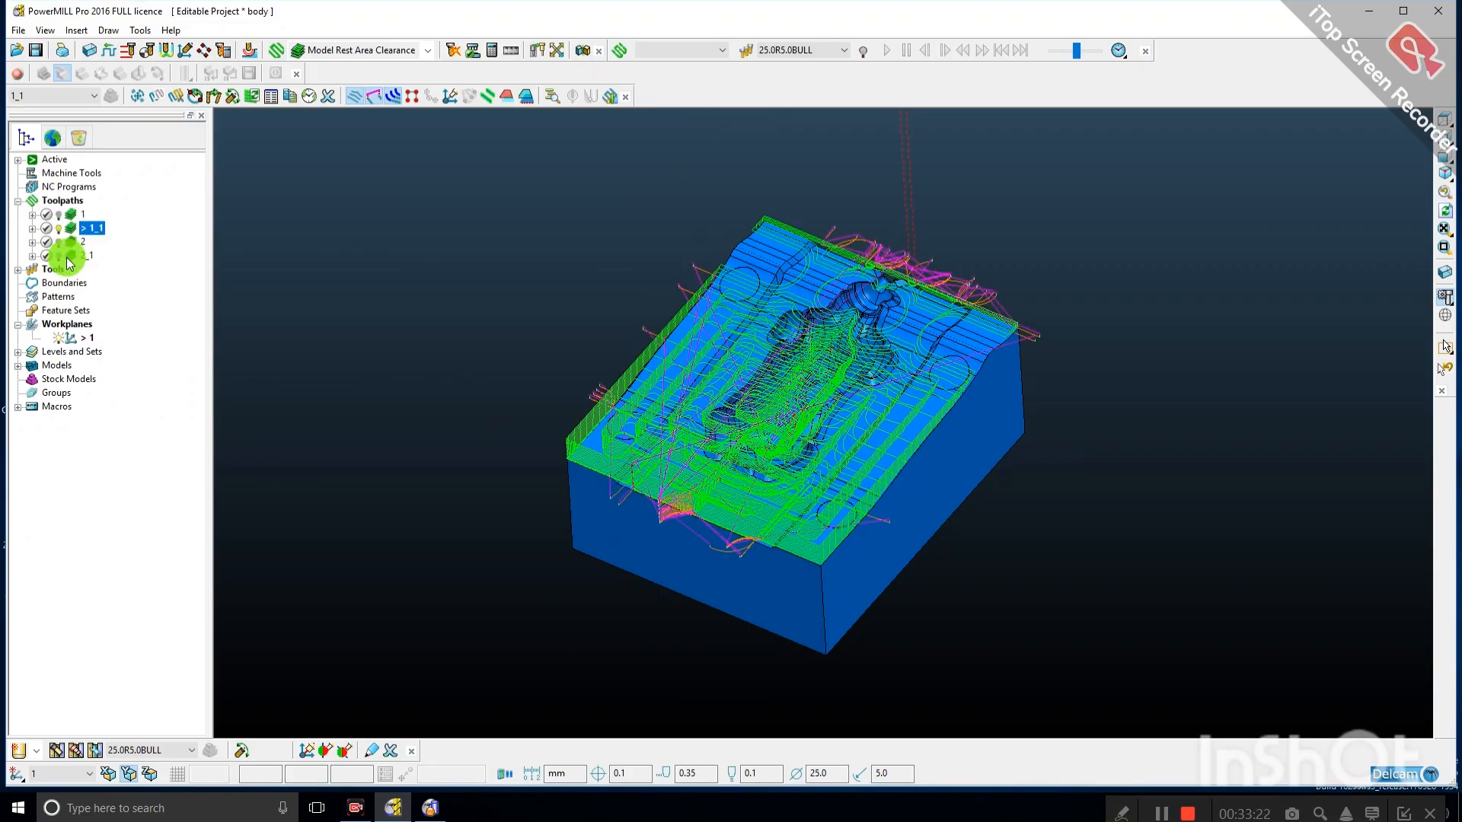
double_click(72, 242)
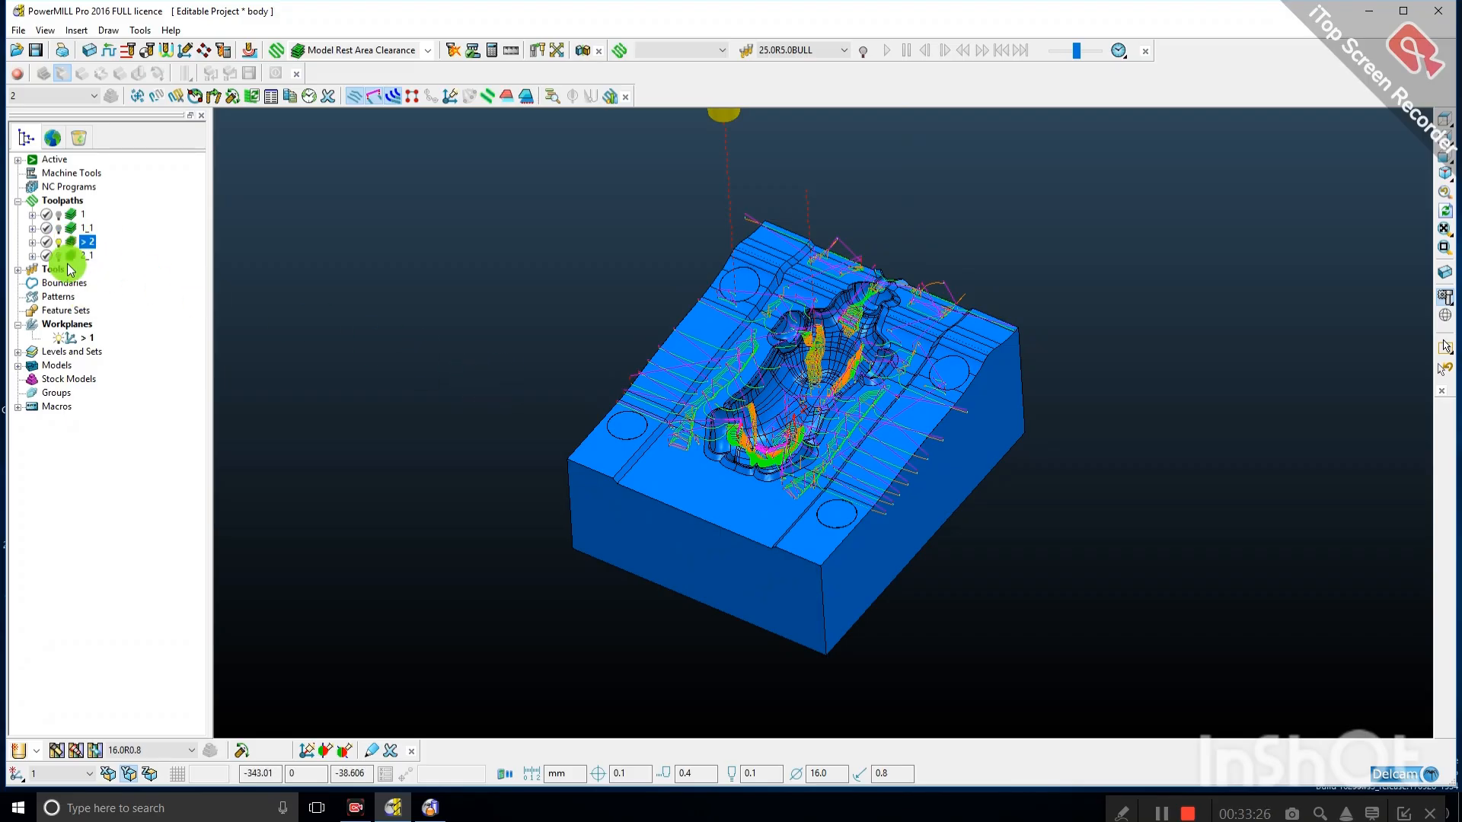
double_click(74, 256)
Reopen the settings of toolpath 2_1 for editing and choose toolpath 2 as its rest machining reference.
right_click(75, 256)
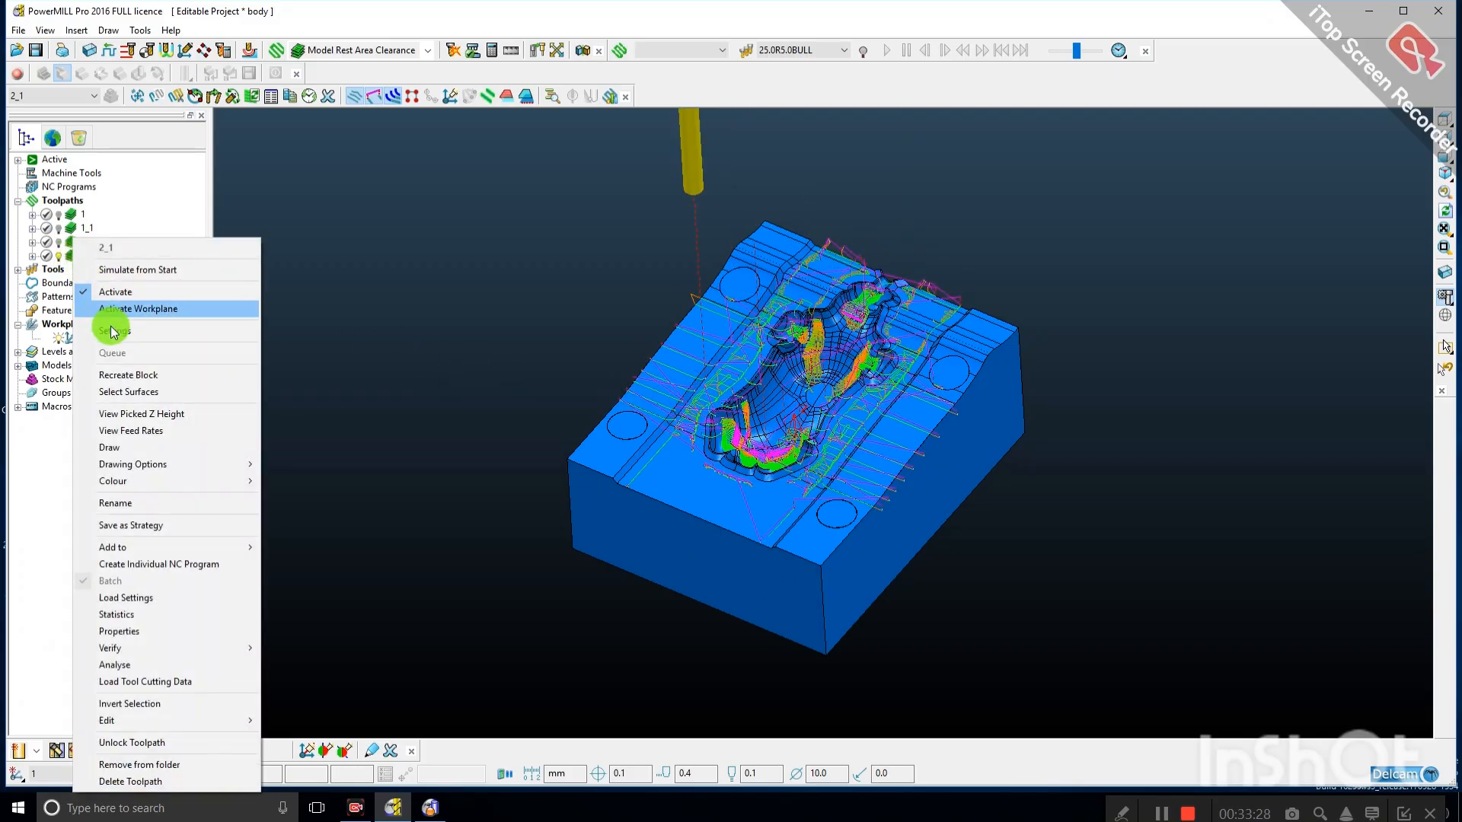
left_click(243, 330)
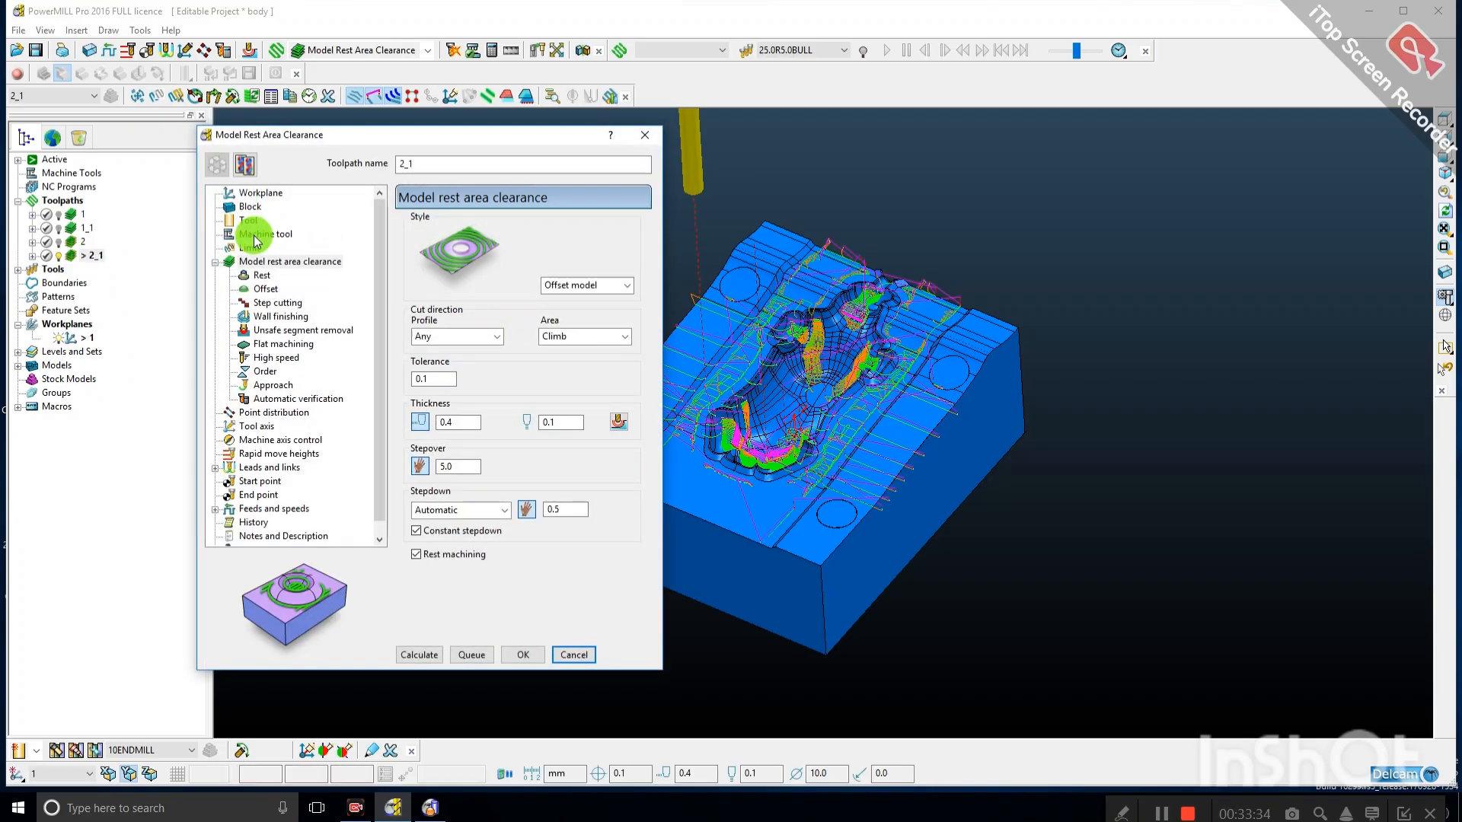
left_click(261, 275)
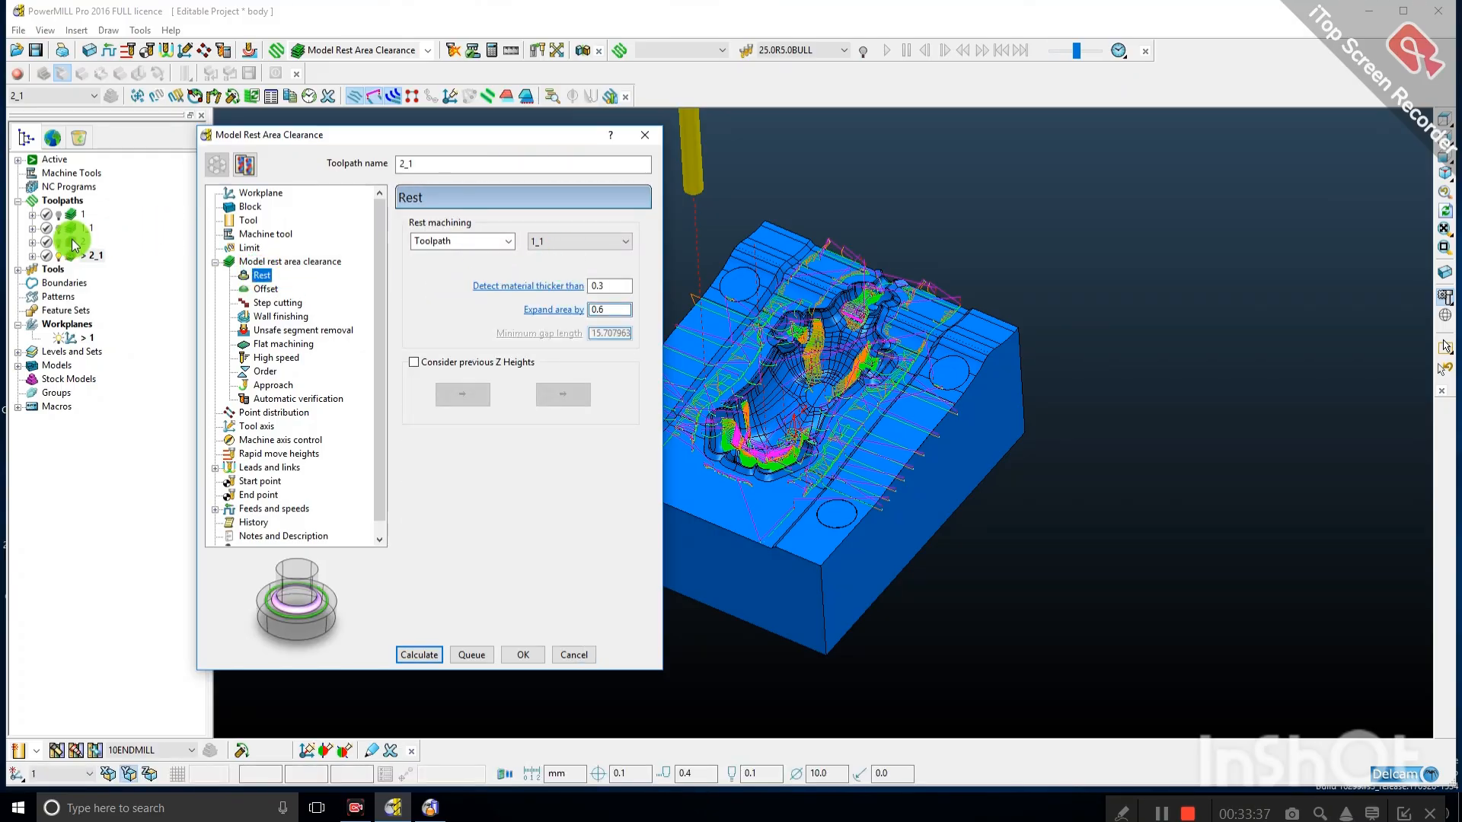
left_click(555, 241)
left_click(554, 298)
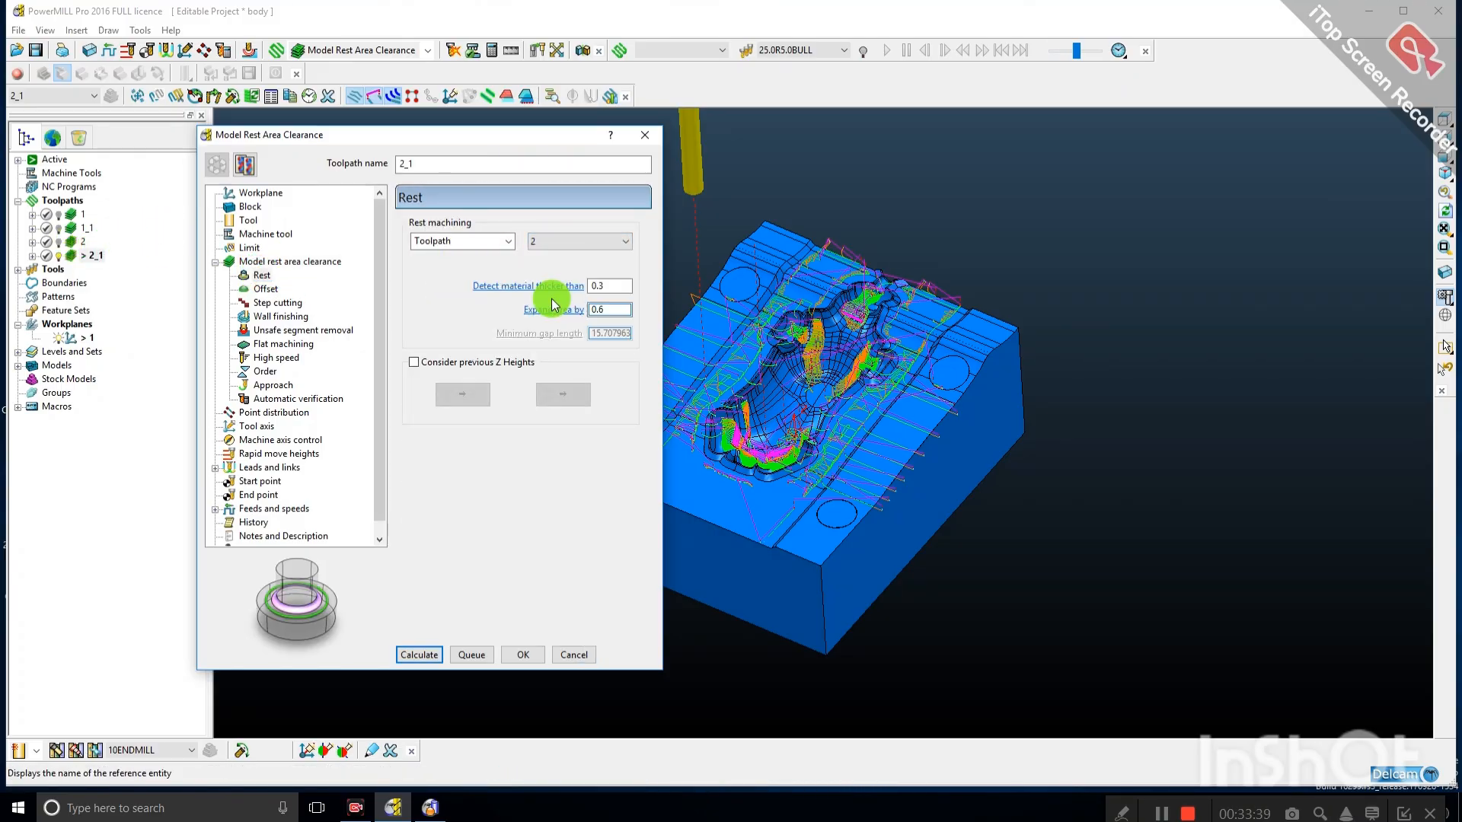
left_click(580, 242)
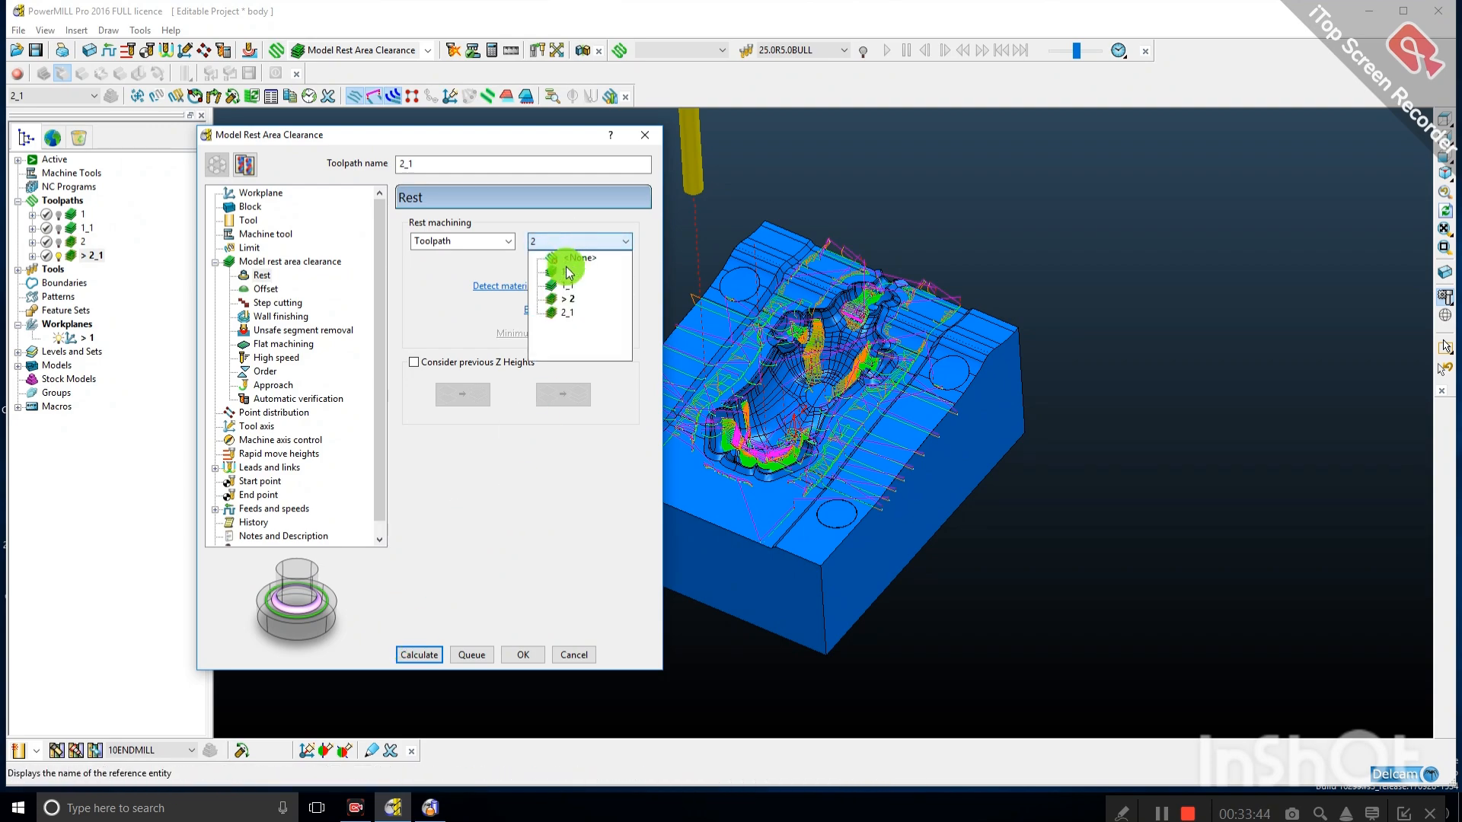
left_click(555, 300)
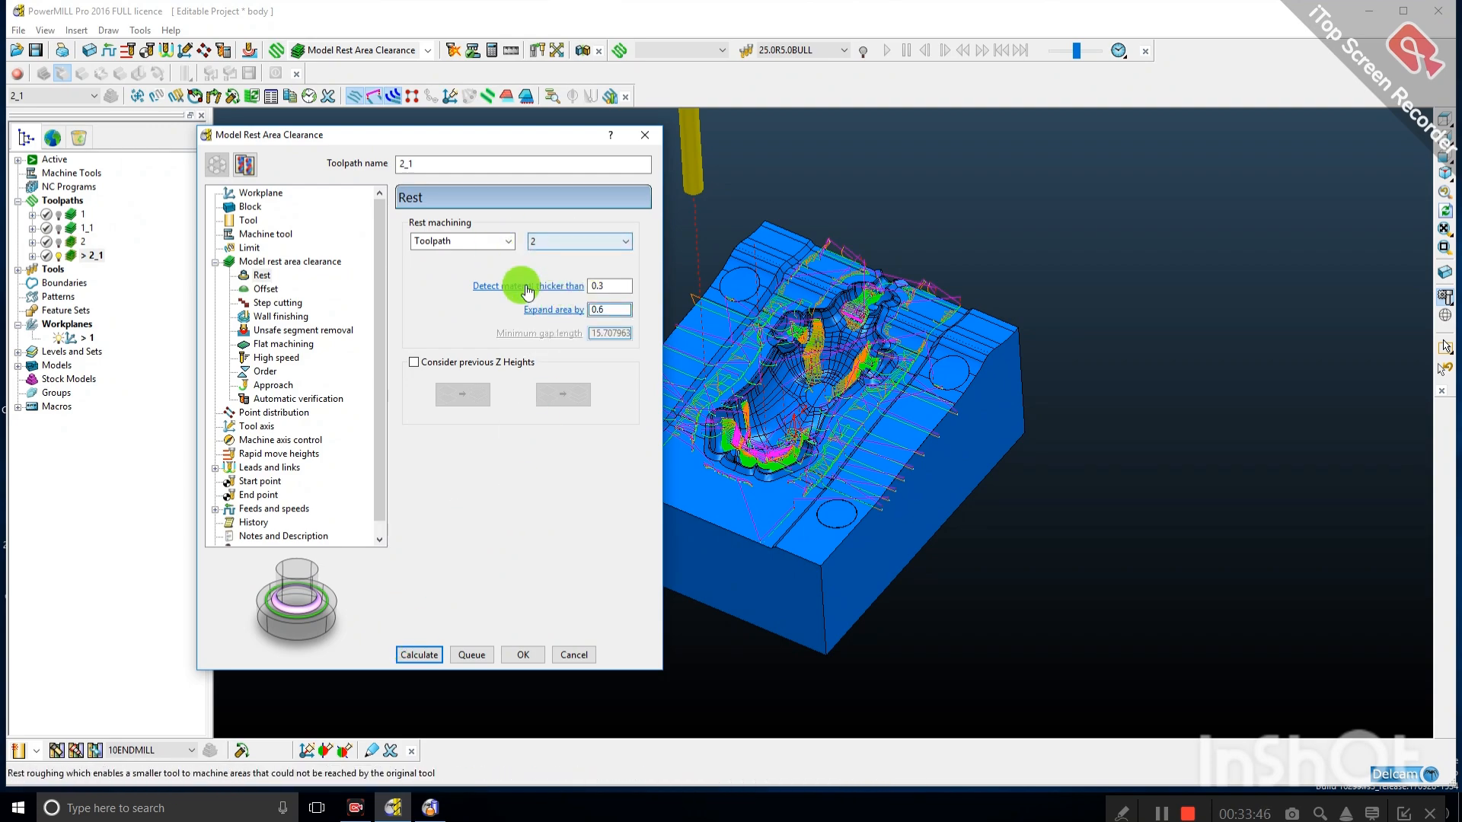
Recalculate toolpath 2_1 and inspect its rest passes over the cavity.
left_click(419, 654)
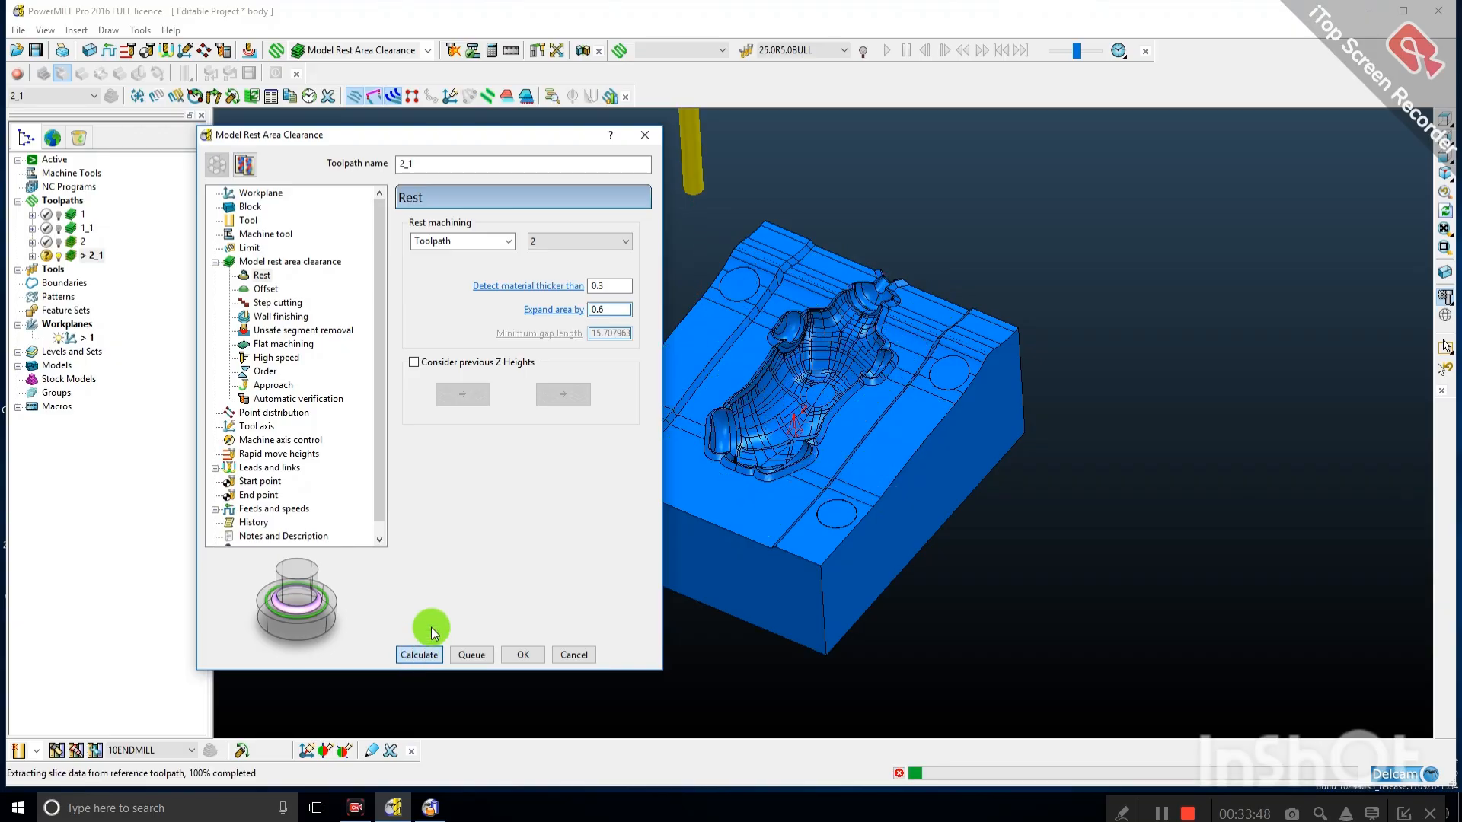
left_click(531, 667)
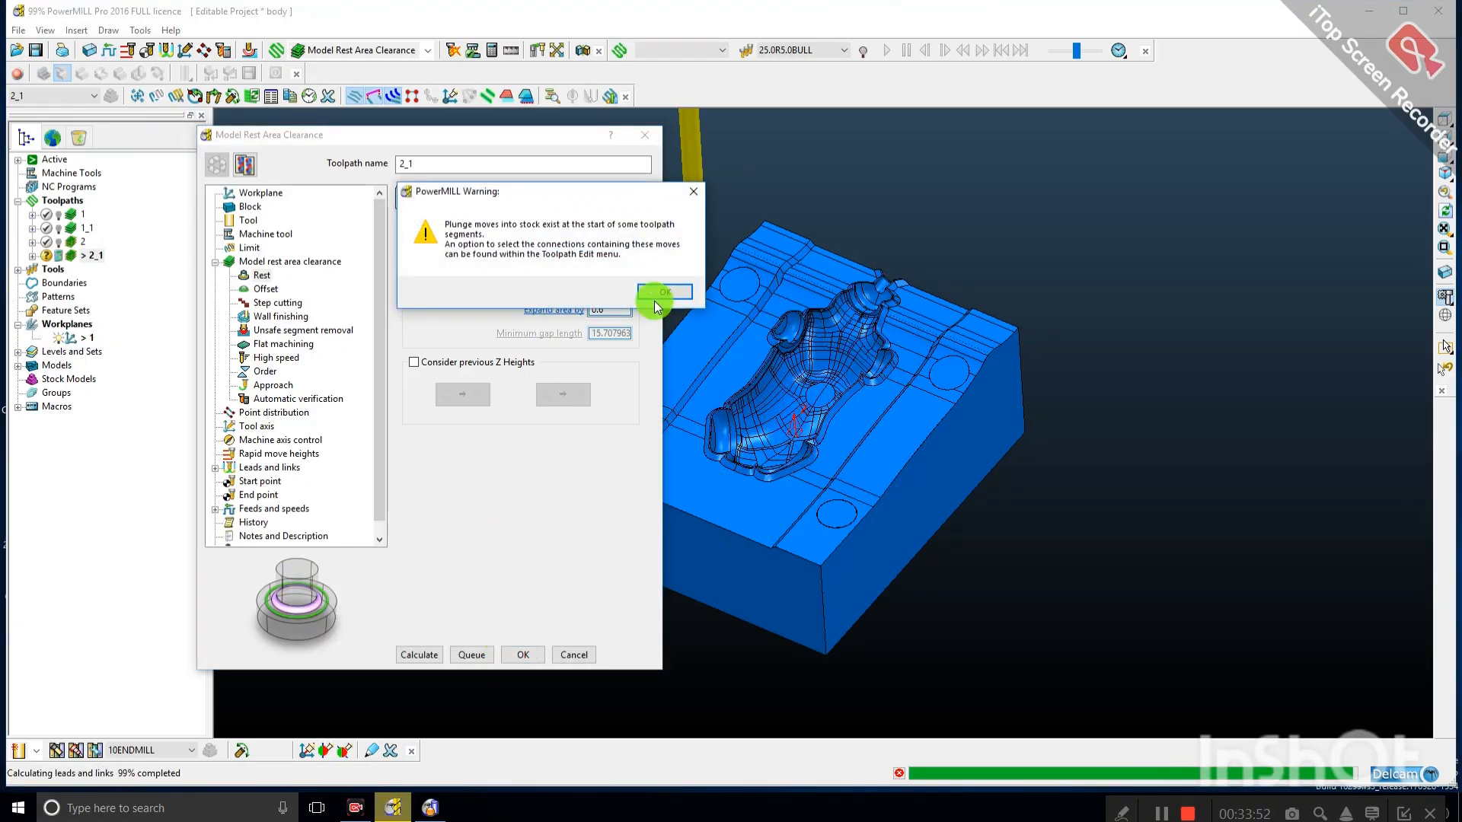
left_click(664, 293)
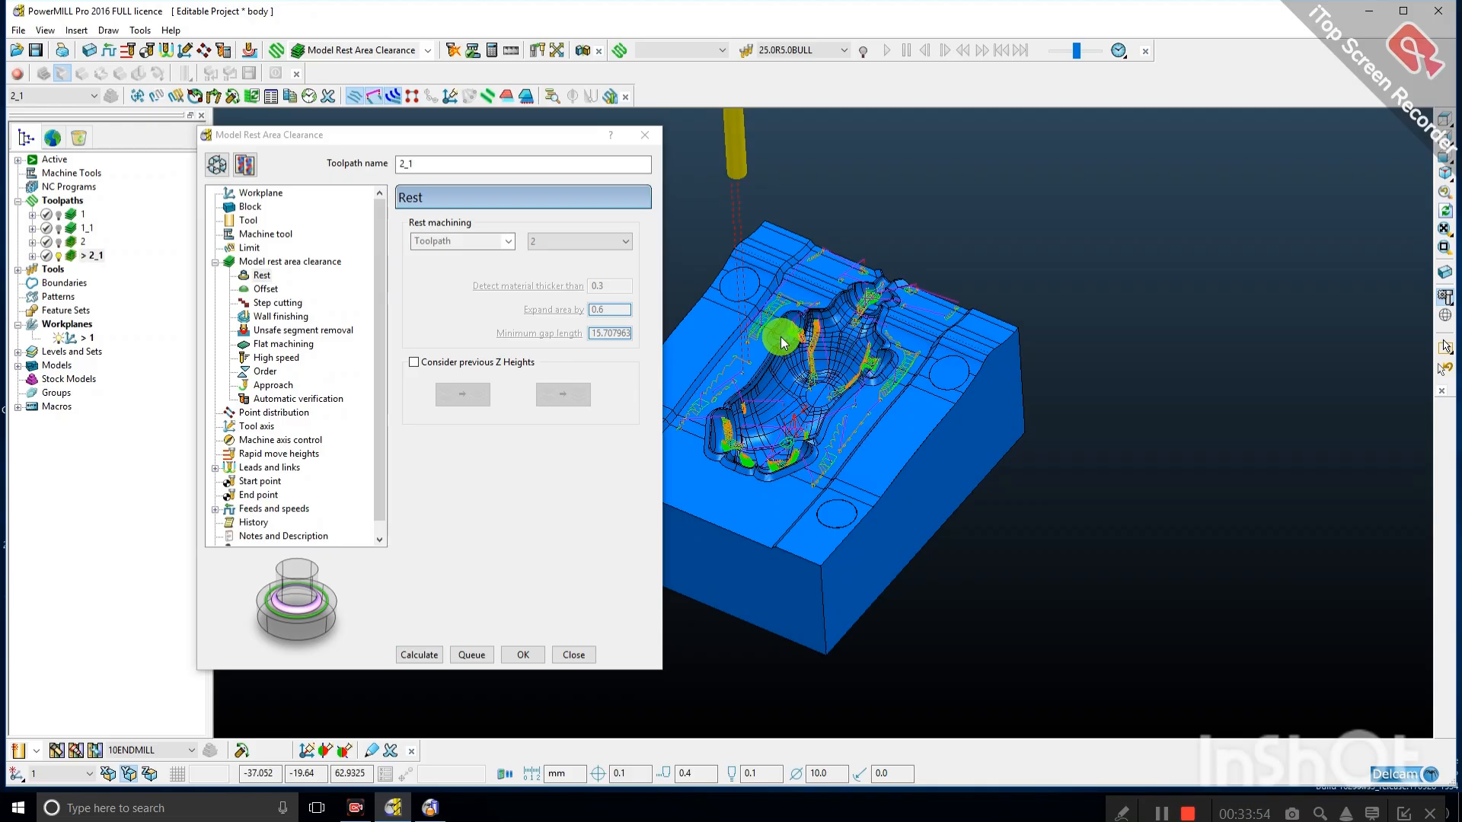
scroll(787, 341, "up", 2)
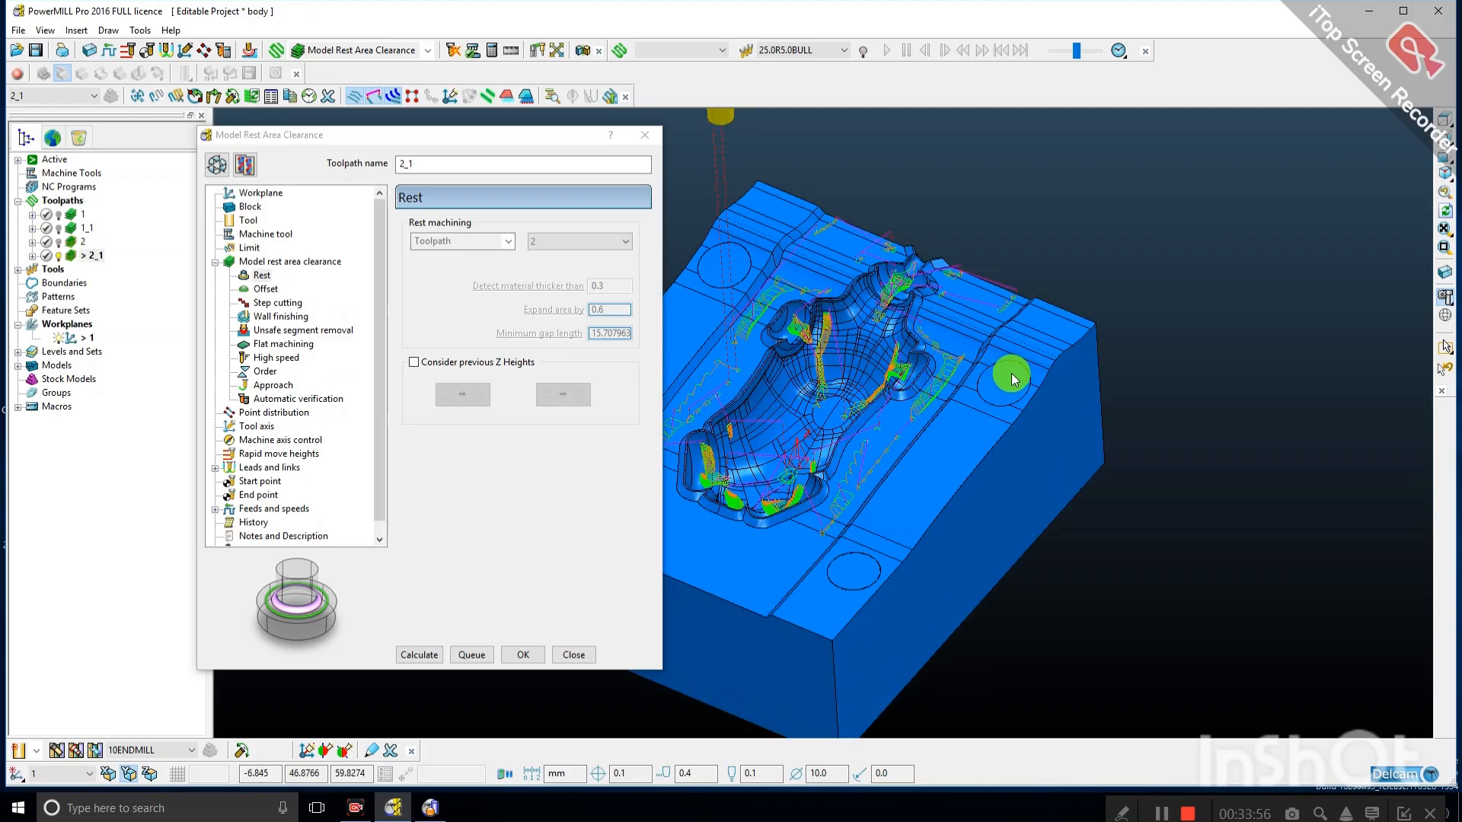
scroll(1012, 378, "down", 2)
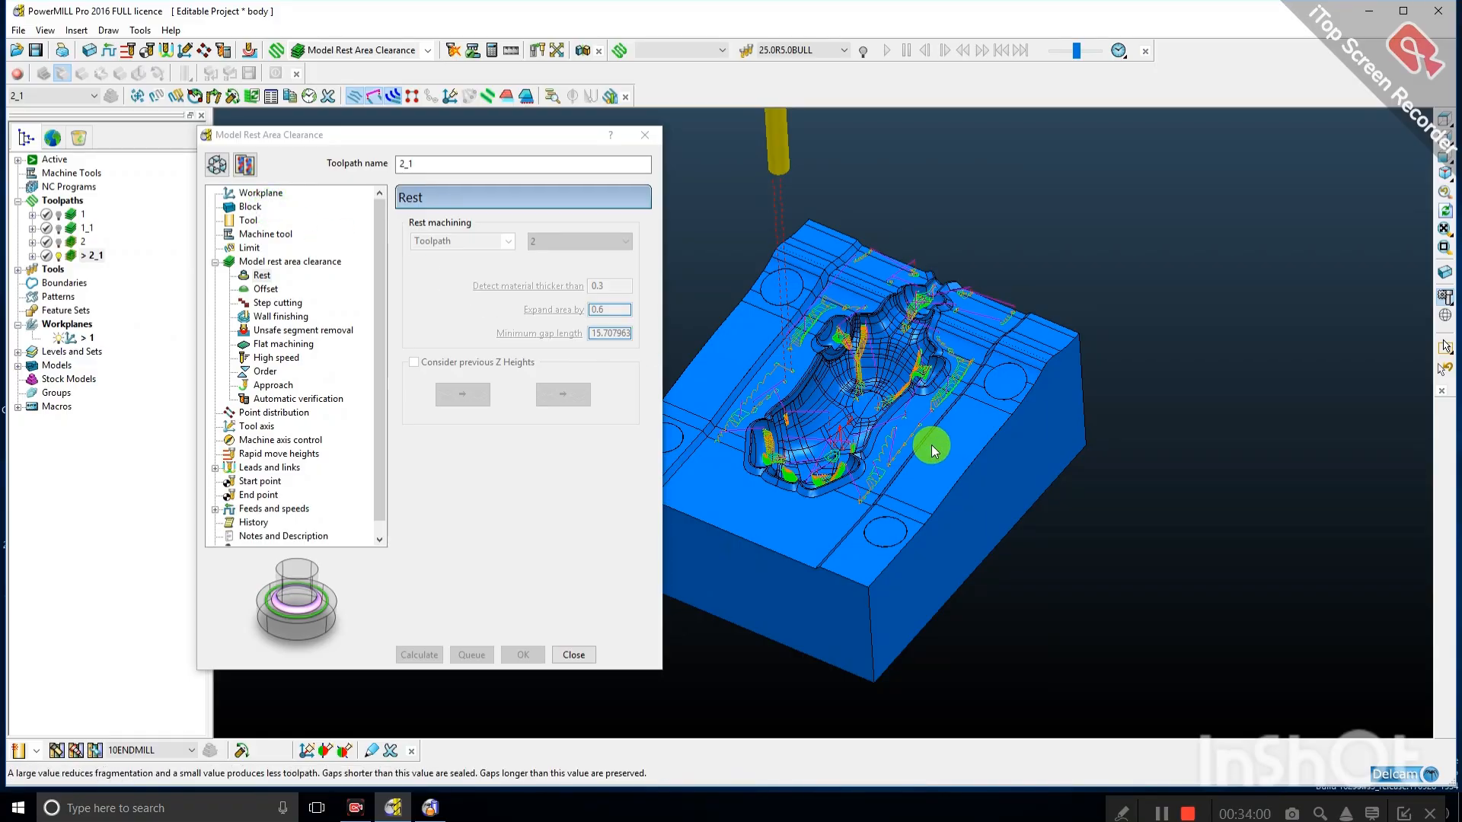
Create a new toolpath based on toolpath 2_1 and assign it the 8ENDMILL tool.
left_click(248, 168)
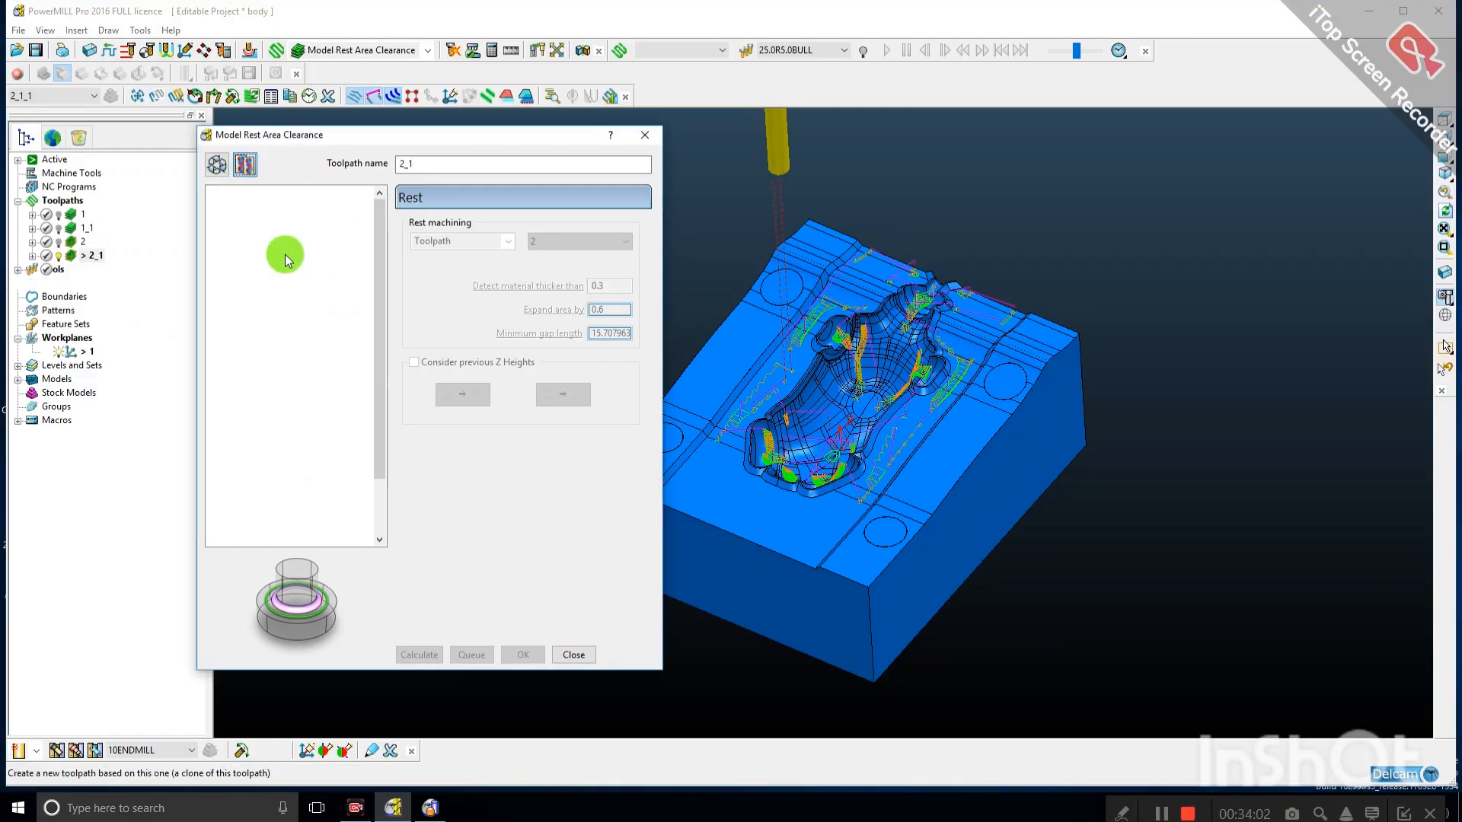
left_click(248, 221)
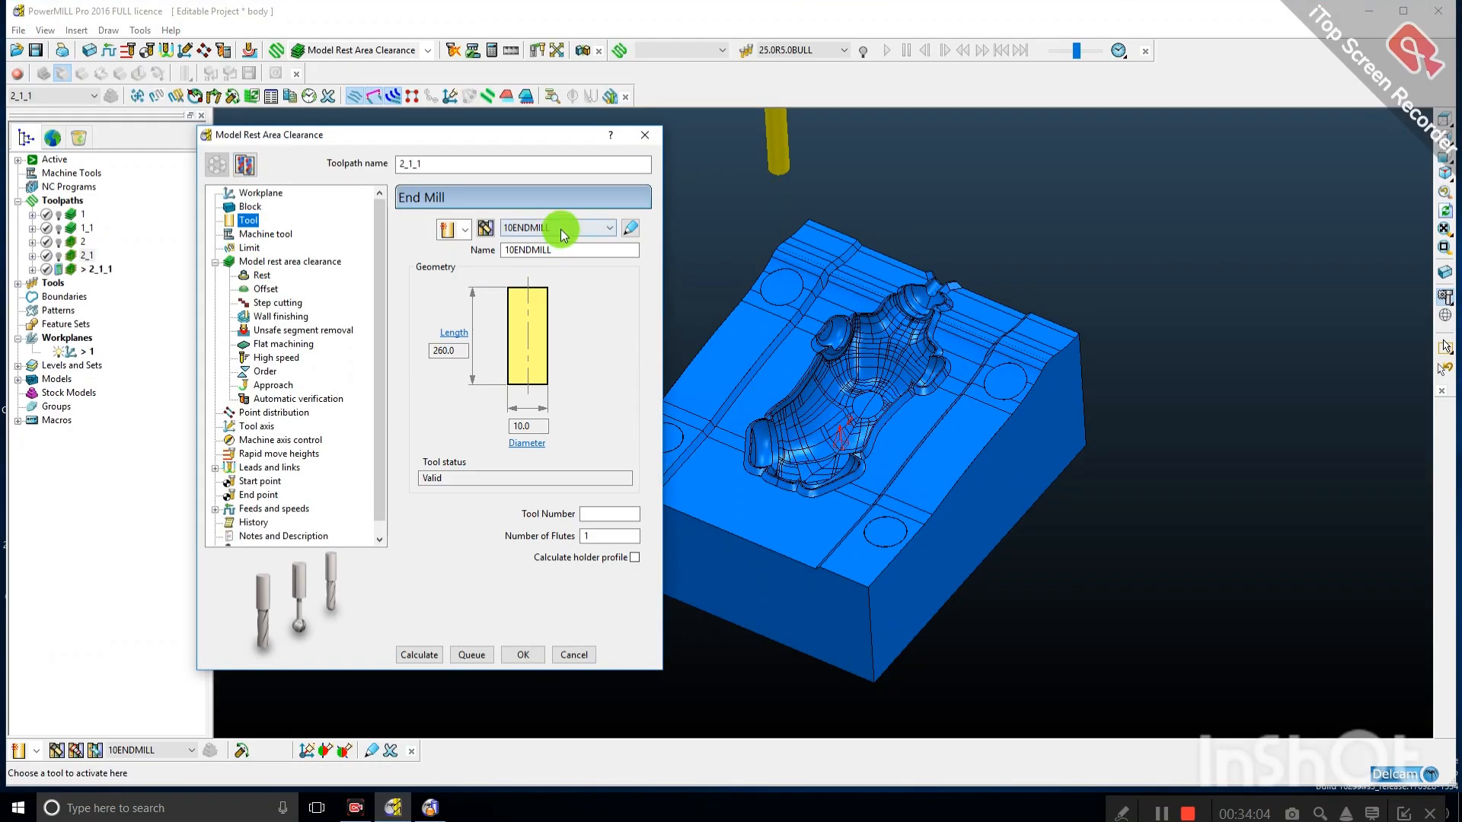
left_click(556, 228)
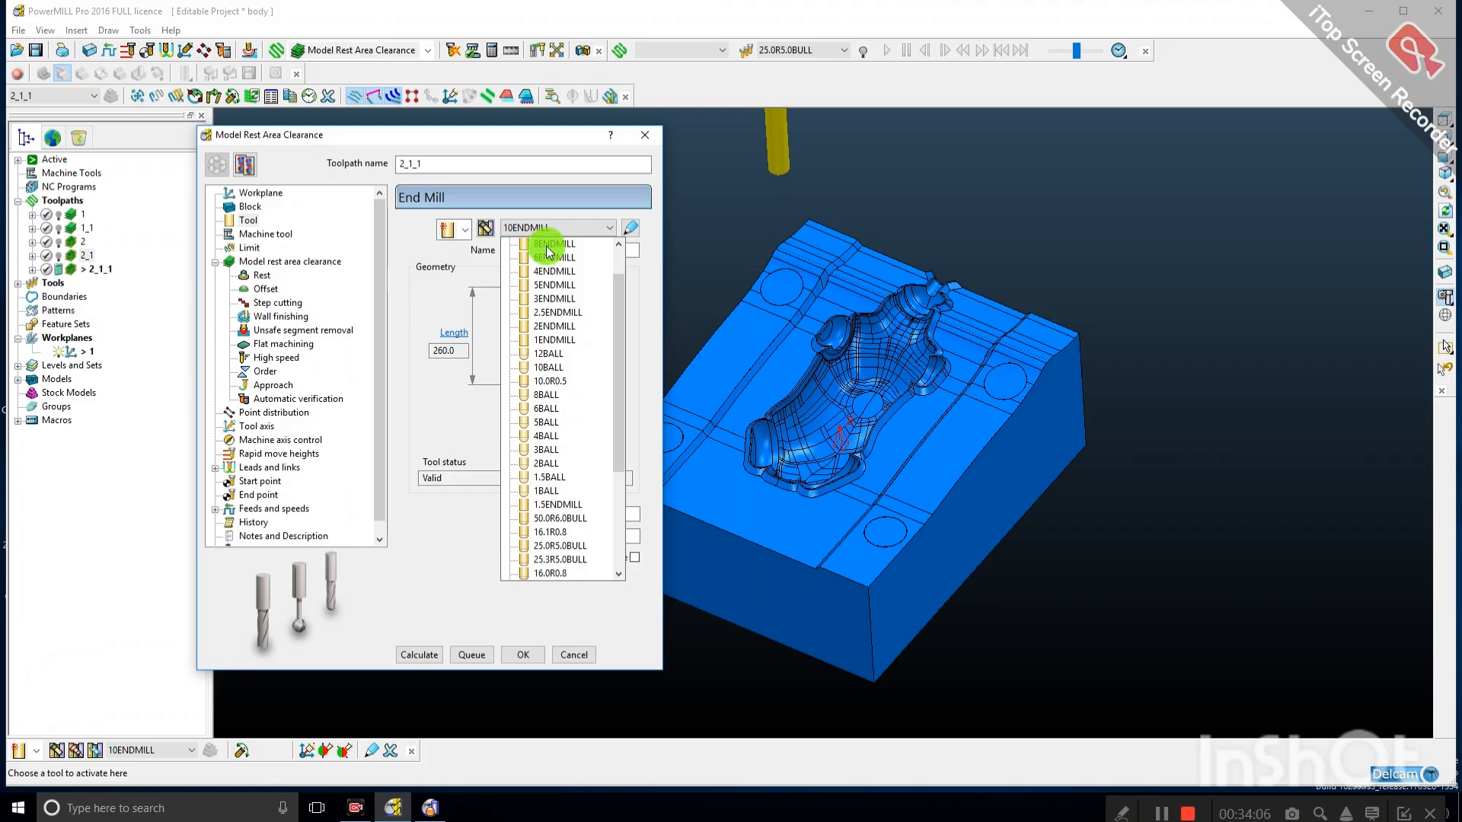
left_click(548, 245)
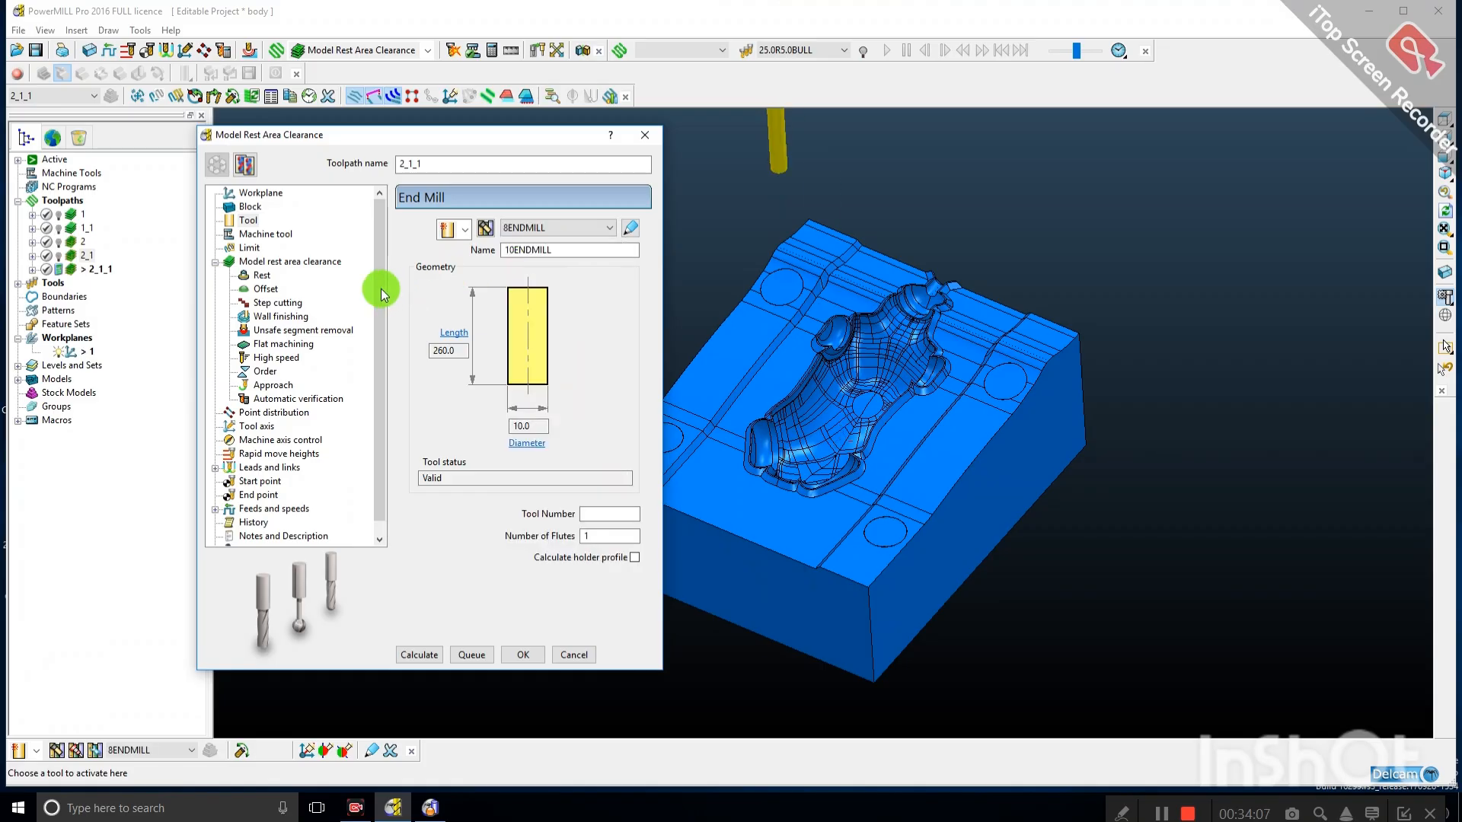
Set the stepover of toolpath 2_1_1 to 4 and check its stepdown value.
left_click(259, 267)
double_click(445, 466)
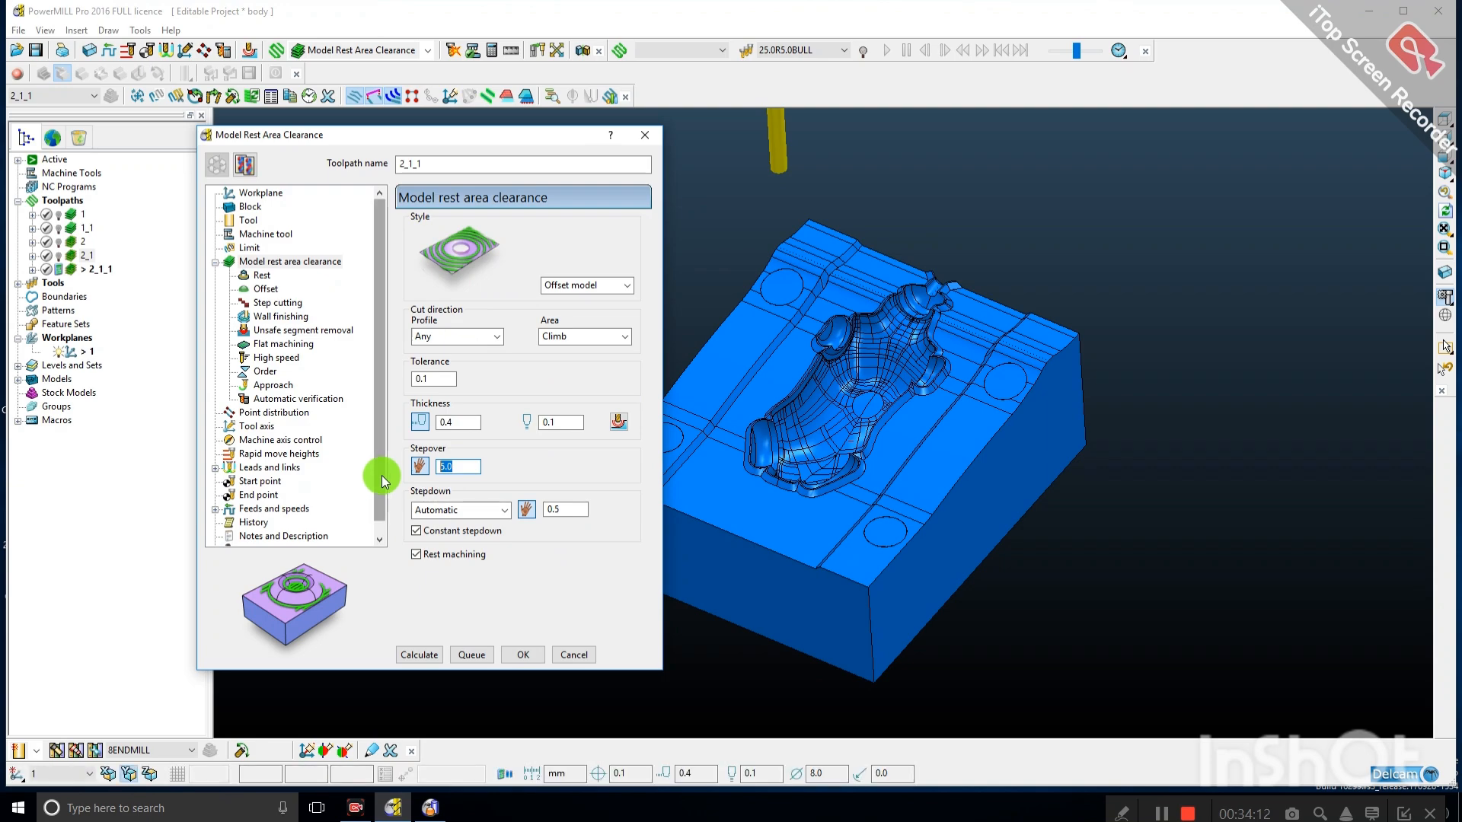
type("4")
double_click(562, 508)
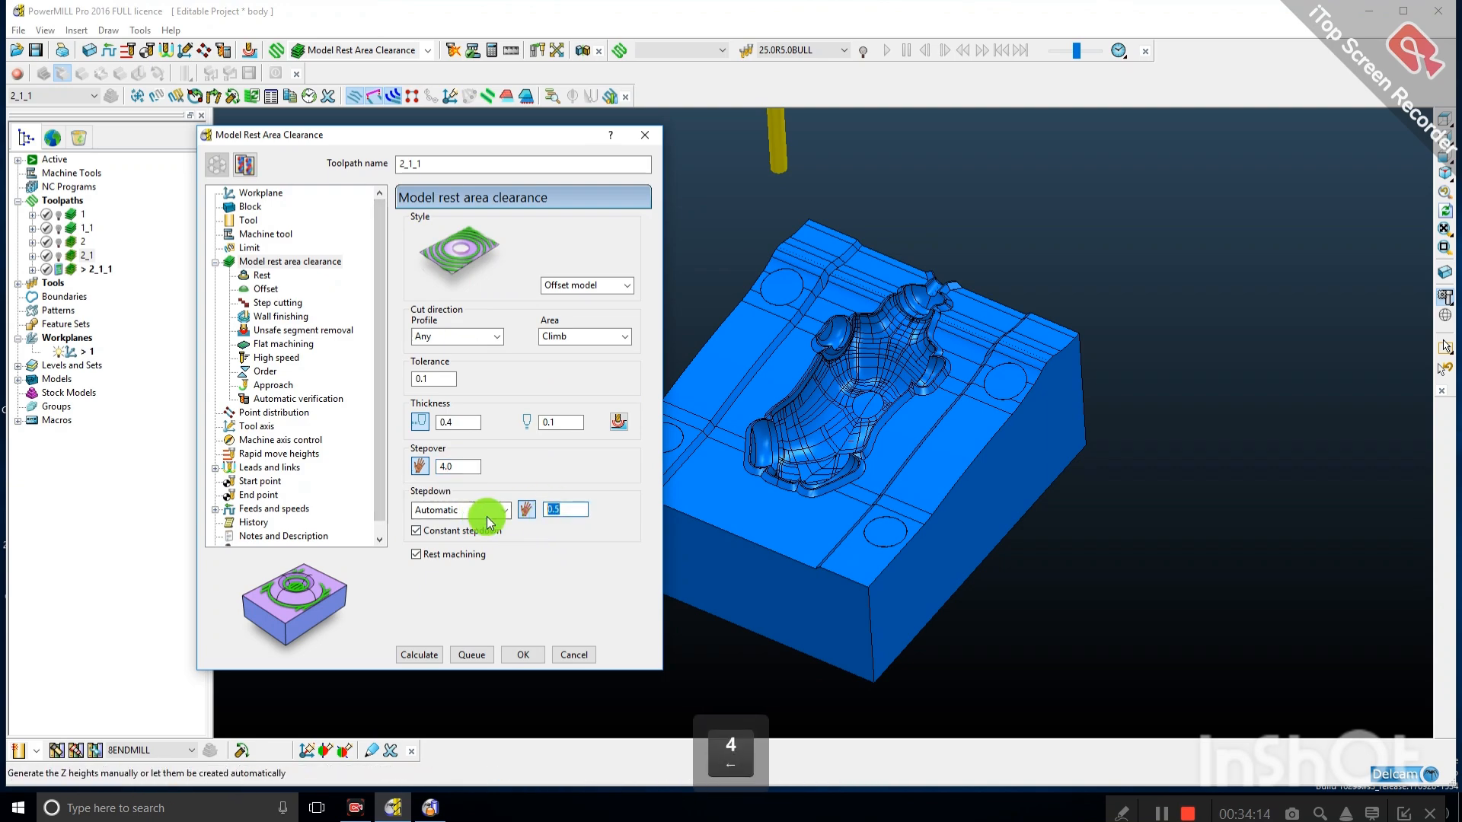
Choose toolpath 2_1 as the rest machining reference of toolpath 2_1_1.
left_click(262, 274)
left_click(542, 242)
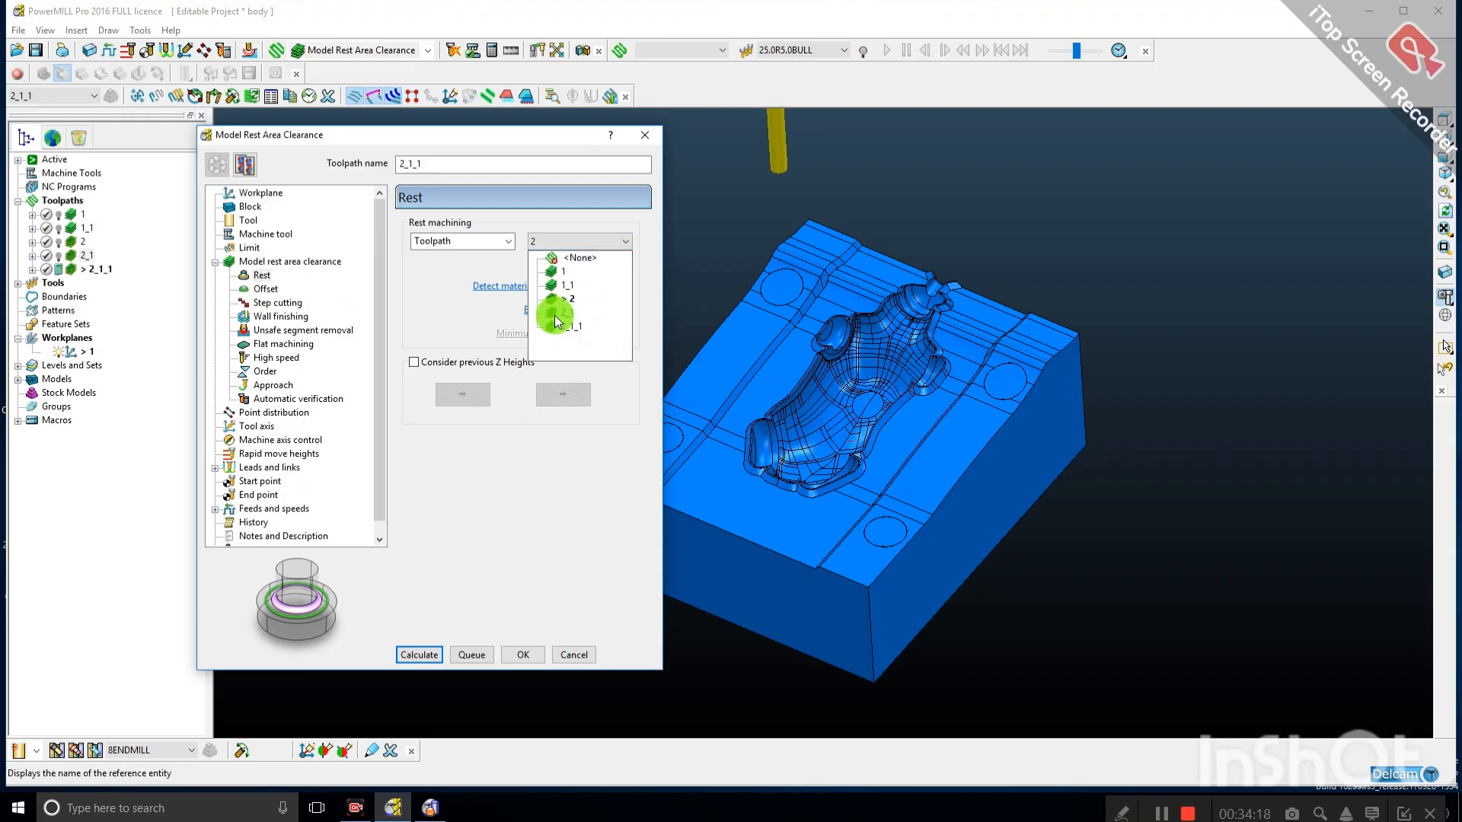
left_click(552, 312)
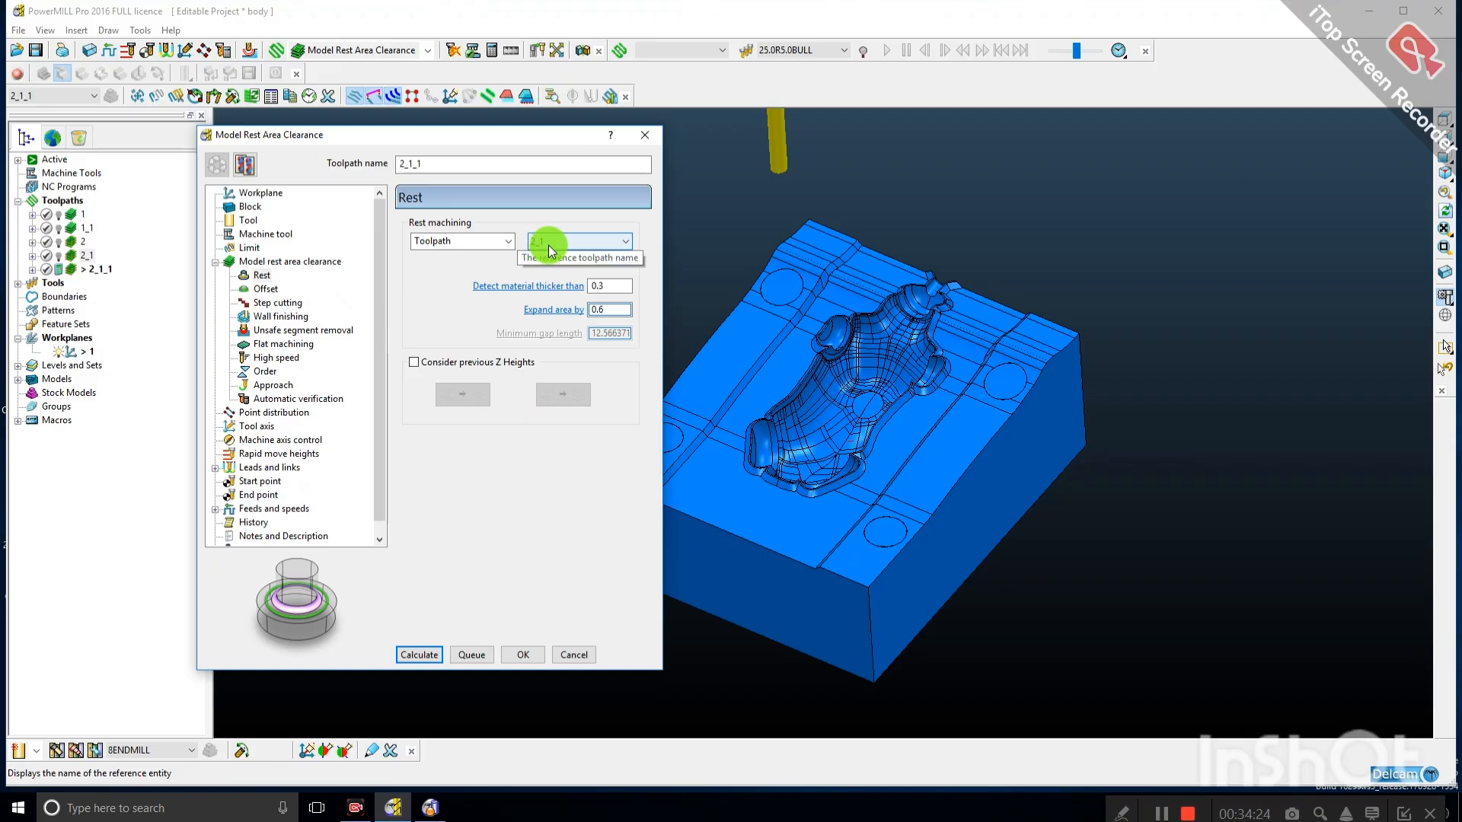
Calculate rest area clearance toolpath 2_1_1 with the 8 mm end mill.
left_click(419, 653)
left_click(516, 678)
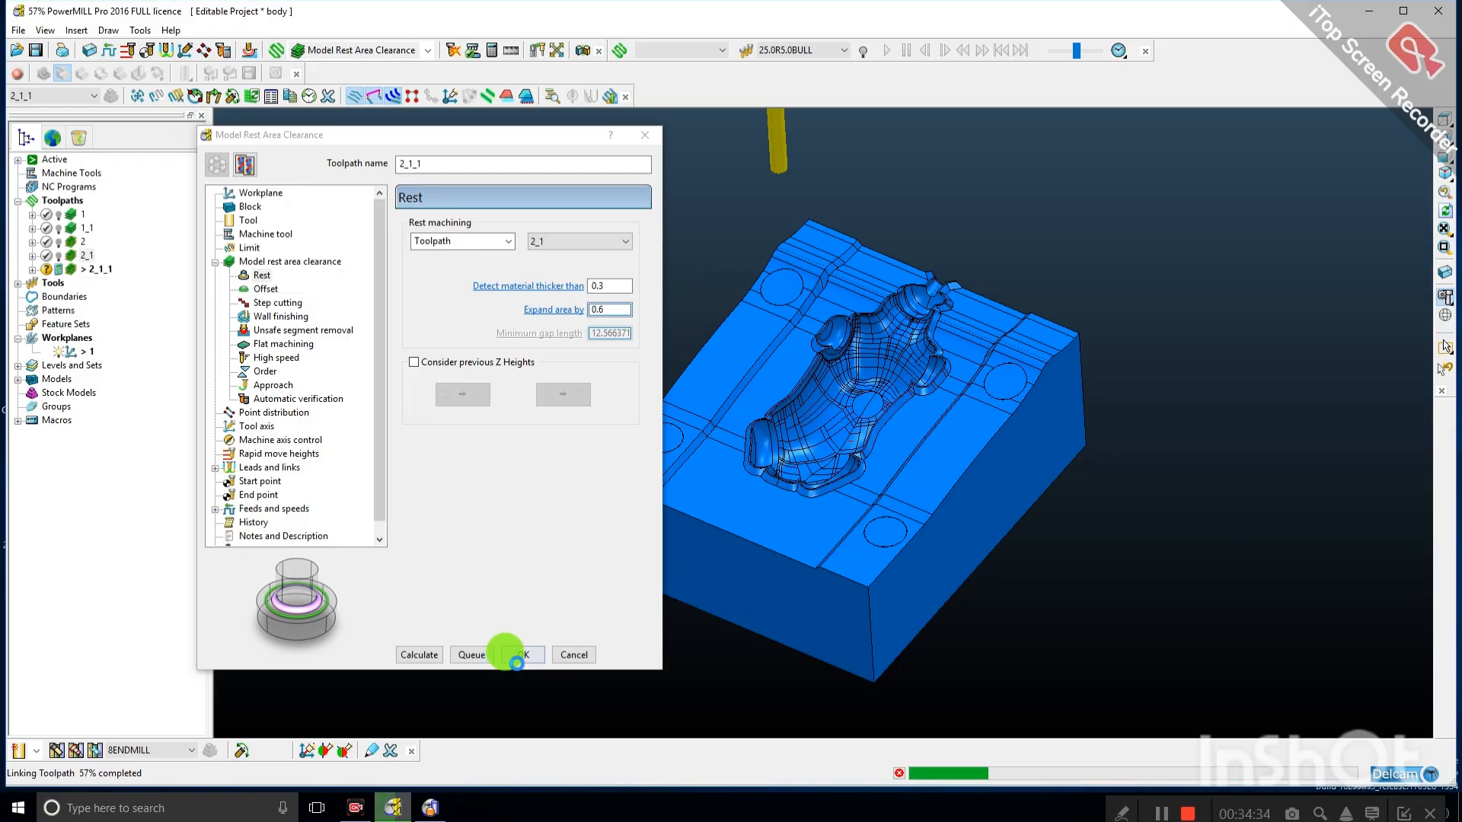
left_click(621, 707)
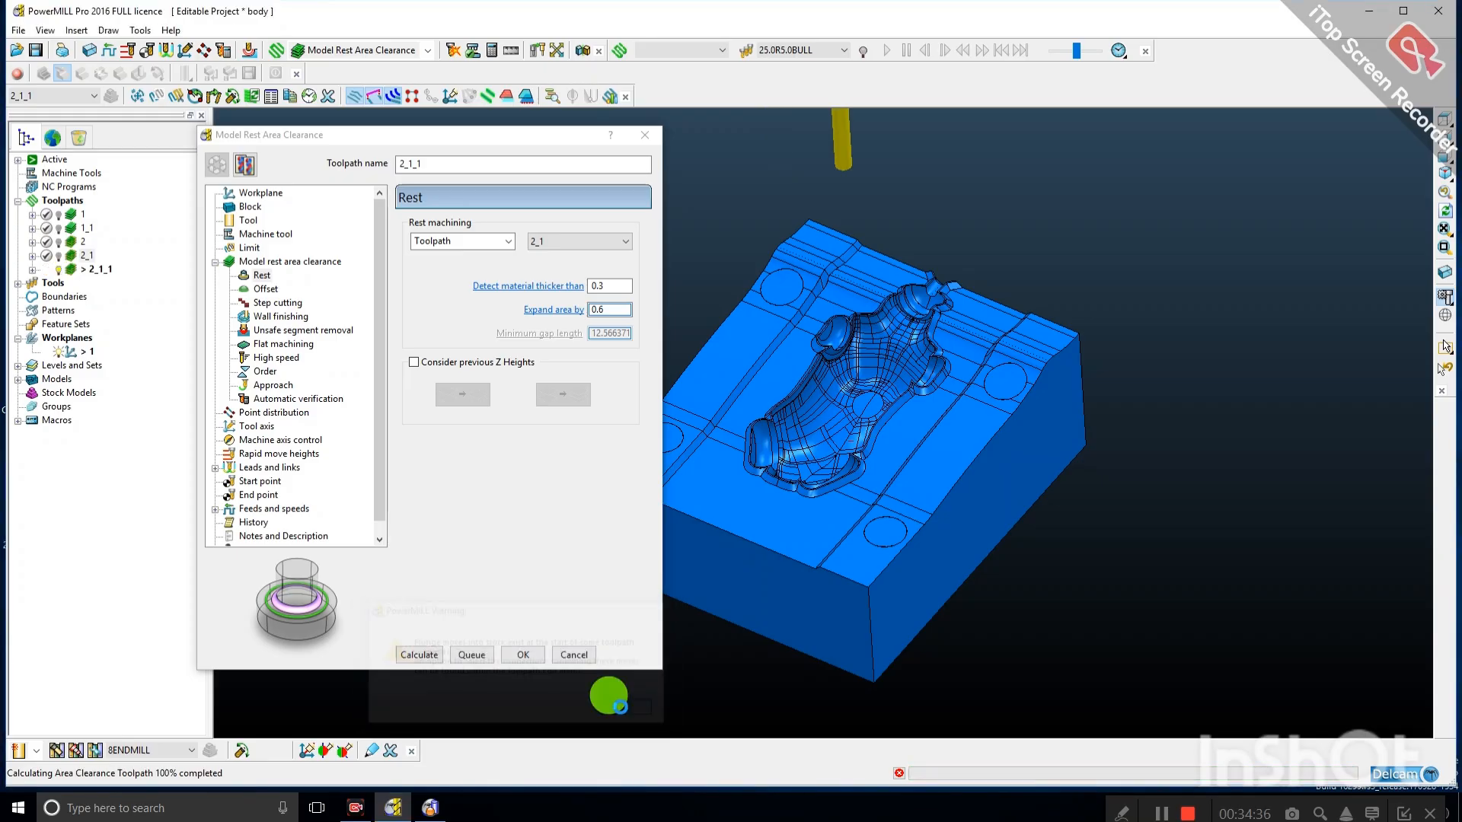
Create a new toolpath based on toolpath 2_1_1 and assign it the 6ENDMILL tool.
left_click(874, 413)
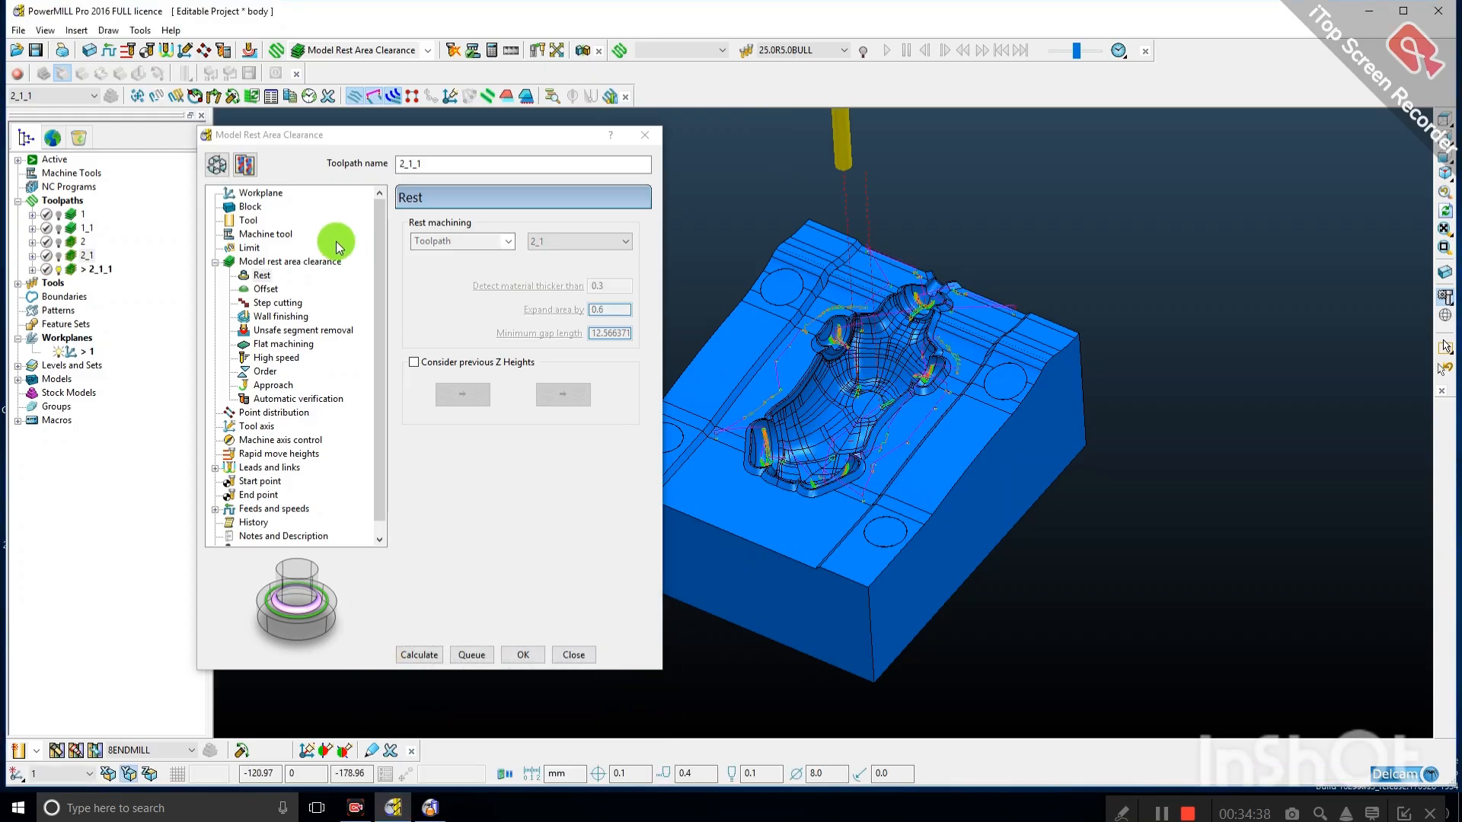
left_click(243, 169)
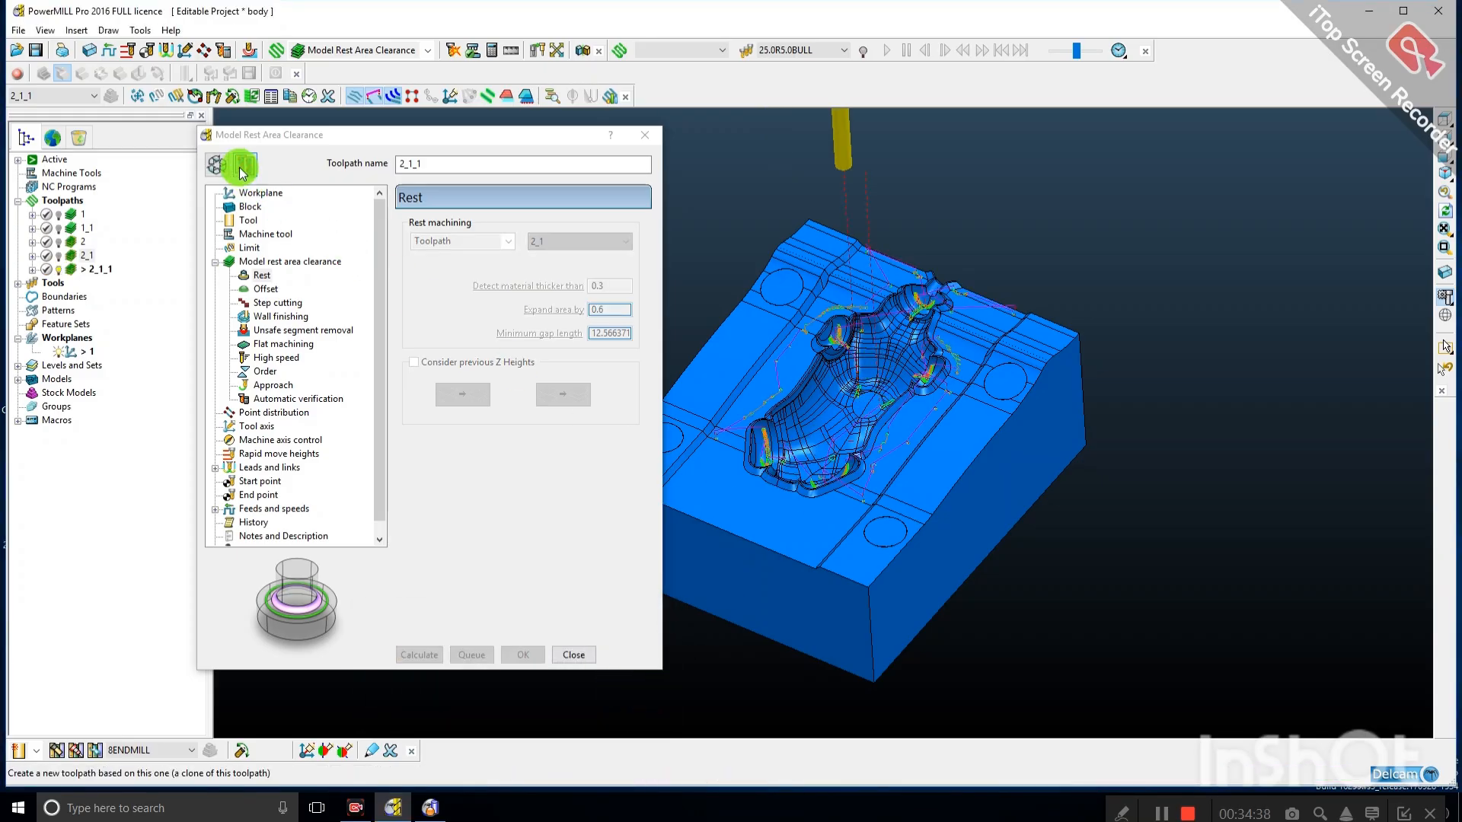
left_click(248, 221)
left_click(554, 228)
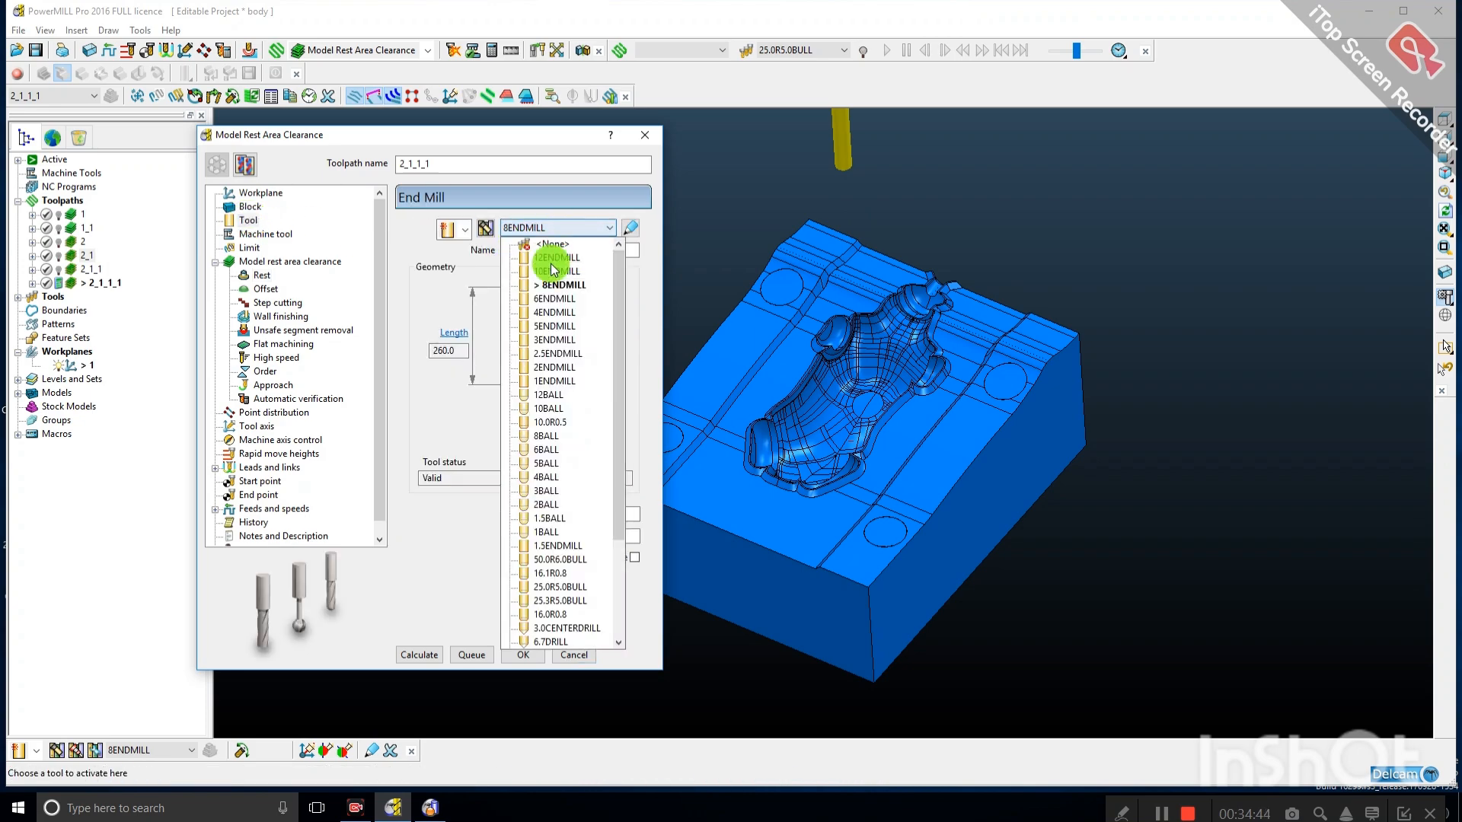
left_click(551, 300)
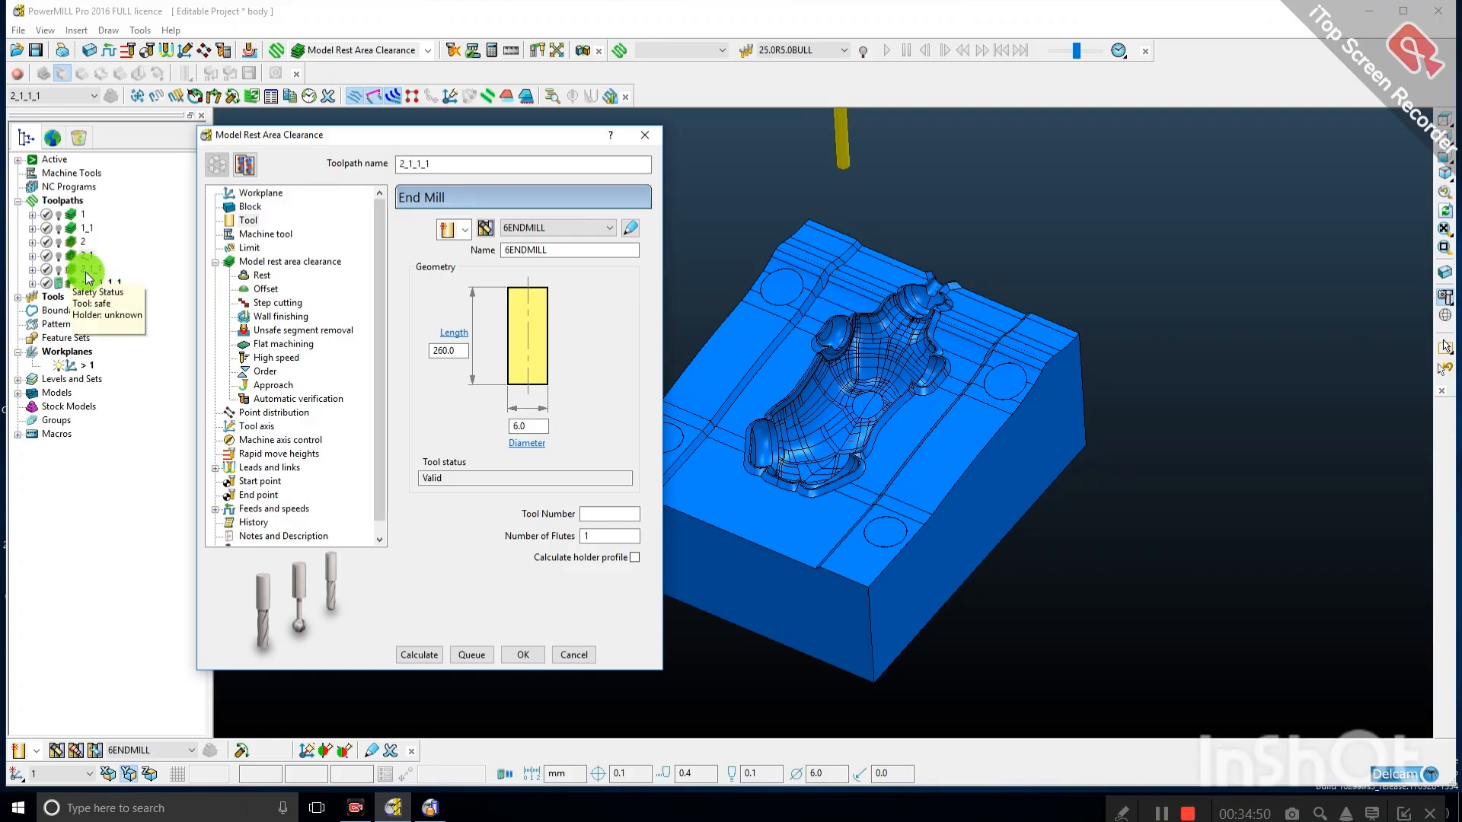
Choose toolpath 2_1_1 as the rest machining reference of toolpath 2_1_1_1.
left_click(261, 274)
left_click(562, 242)
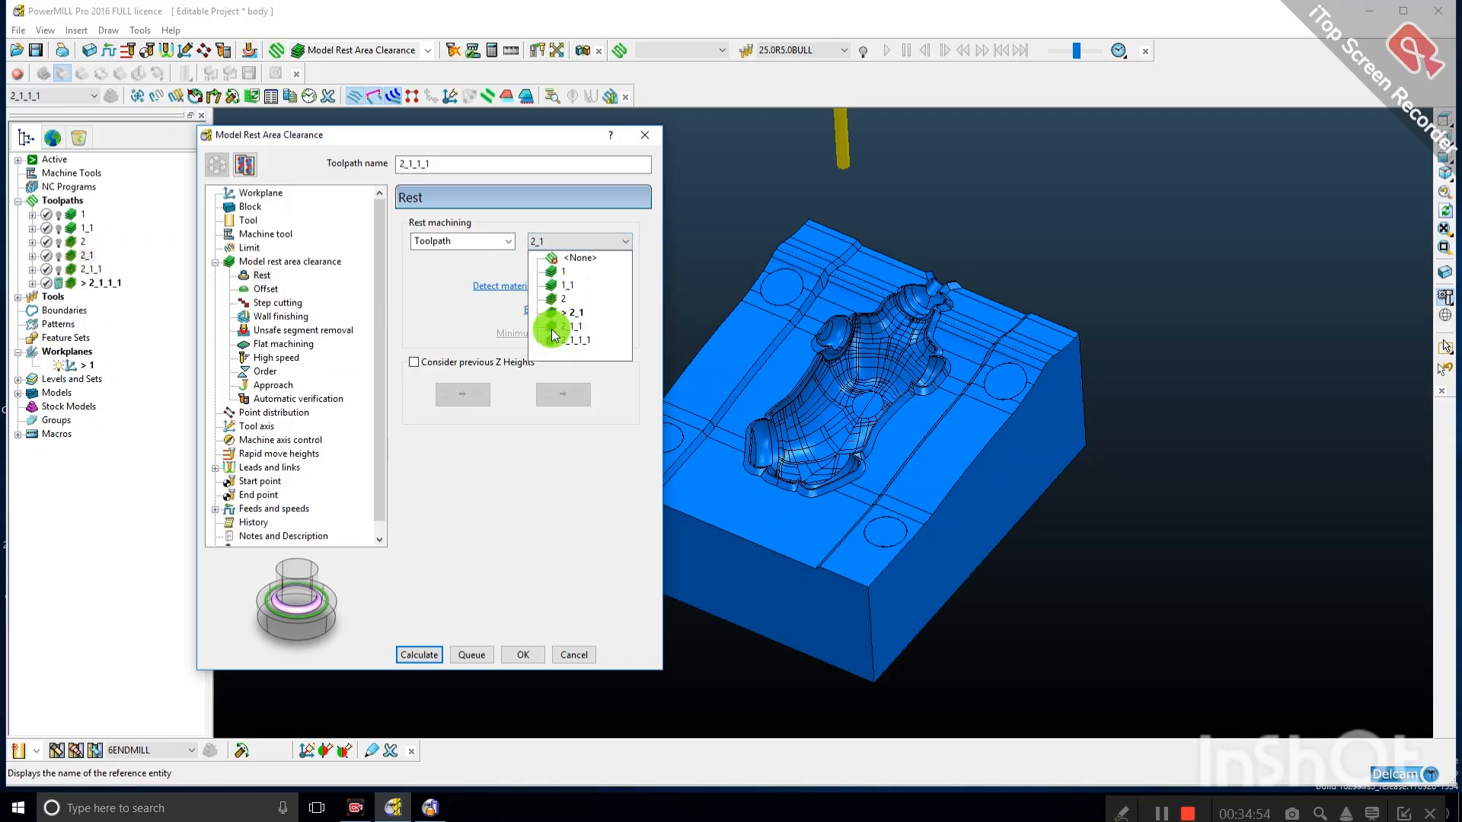
left_click(553, 330)
Set the stepover of toolpath 2_1_1_1 to 3.0 and check its stepdown value.
left_click(263, 262)
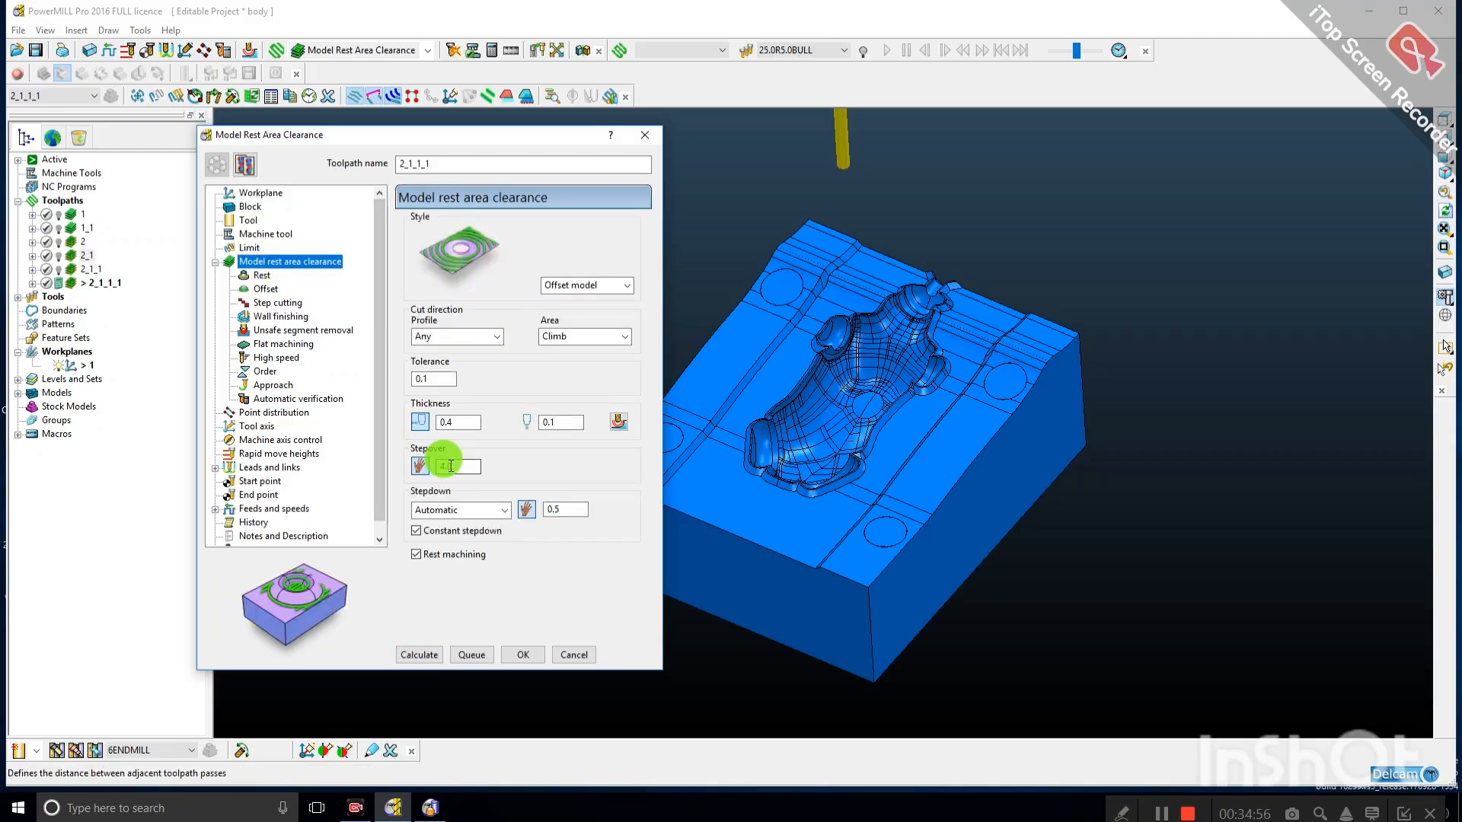
left_click(451, 466)
type("3.0")
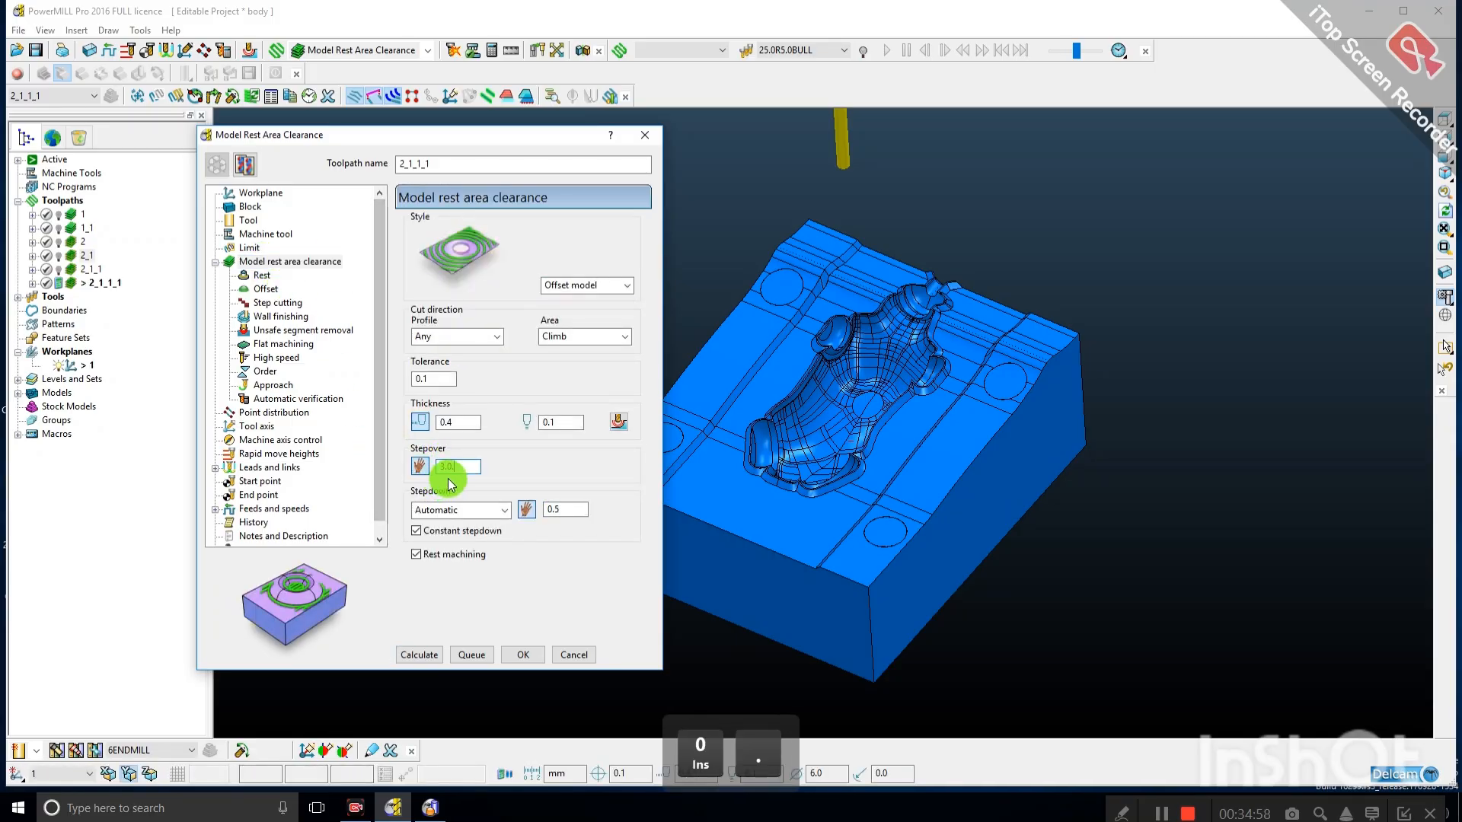
left_click_drag(456, 467, 414, 462)
type("3.0")
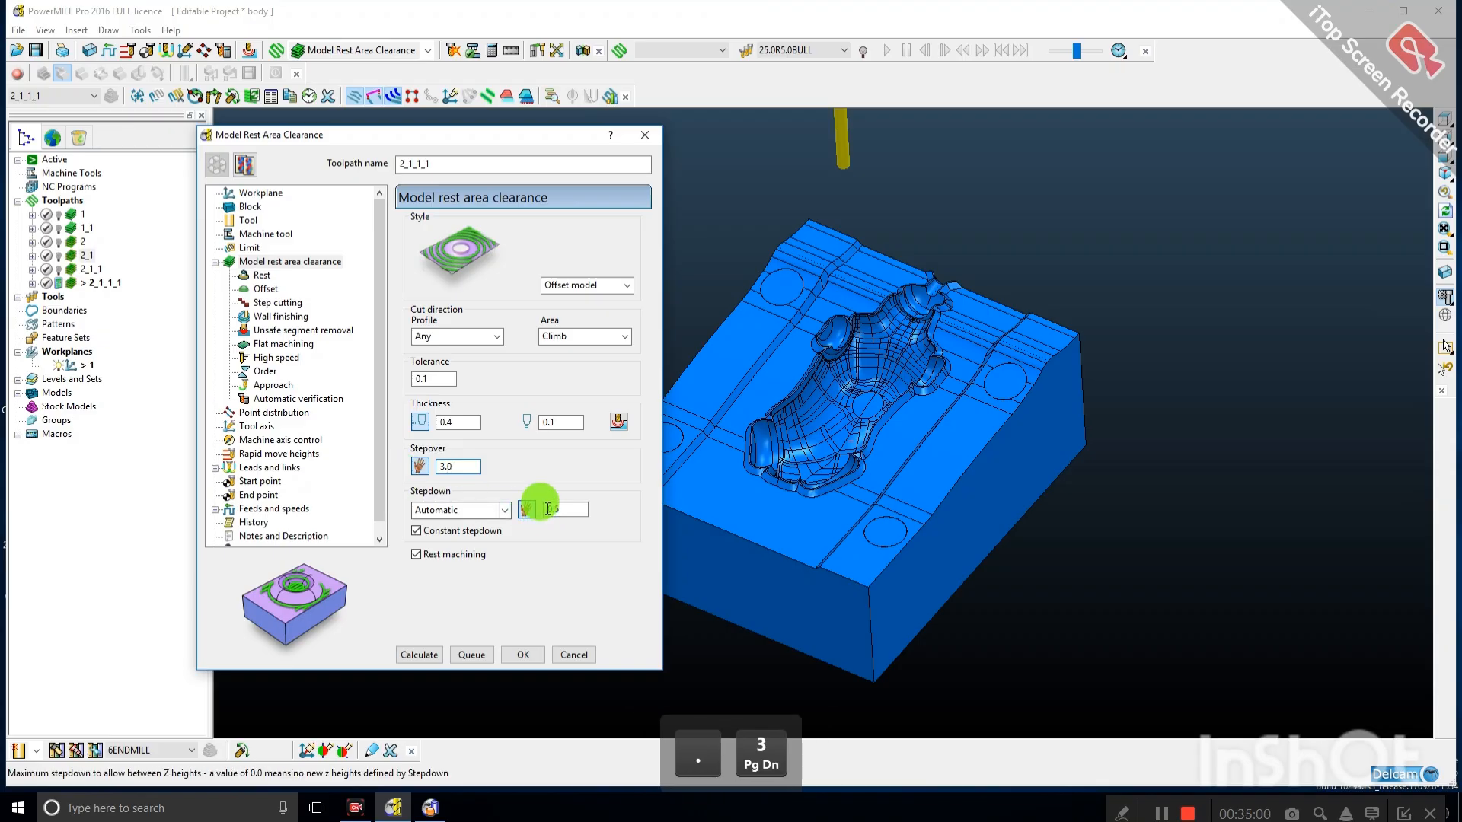
double_click(550, 509)
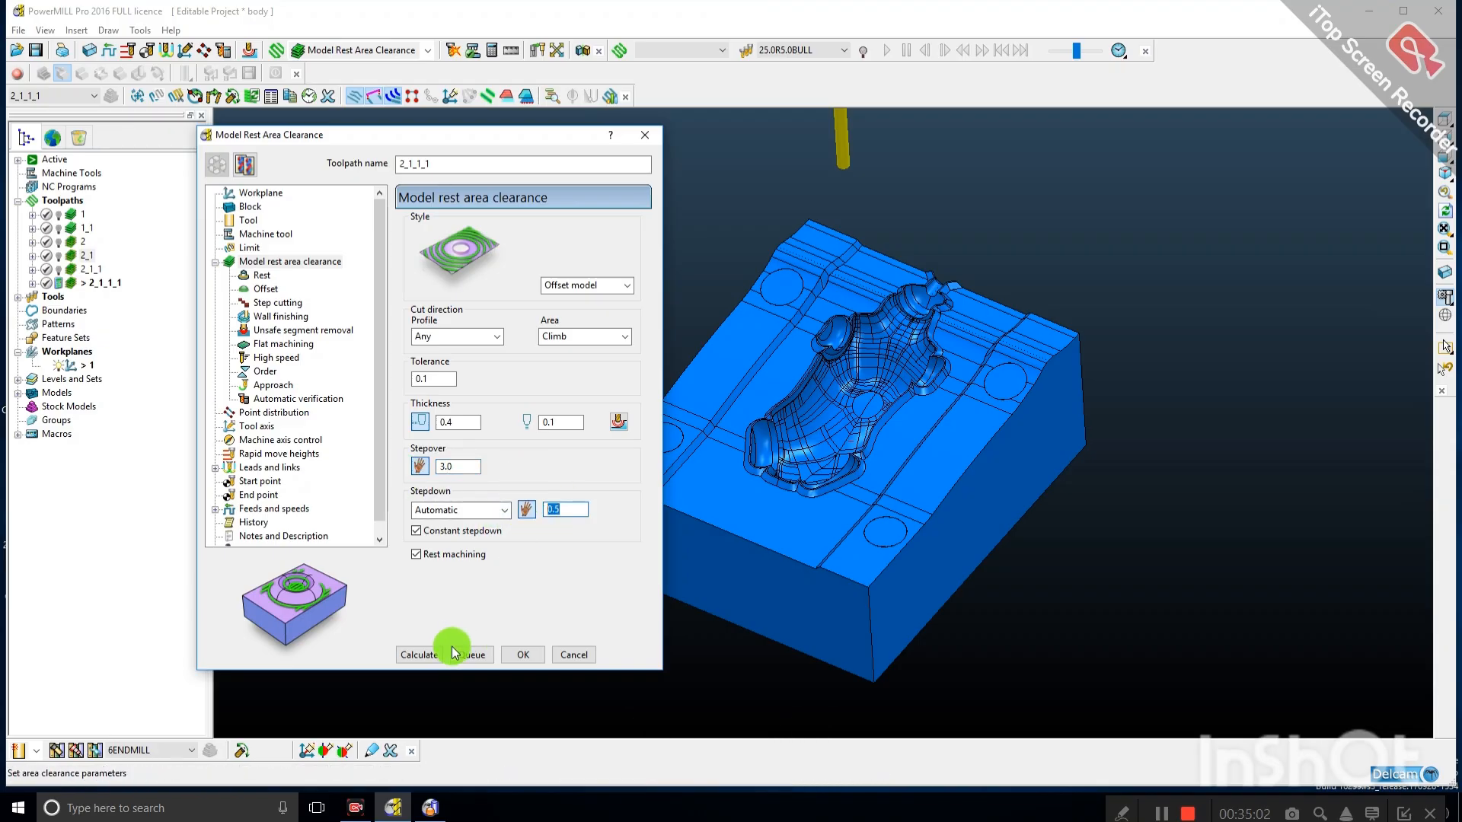
Calculate rest area clearance toolpath 2_1_1_1 with the 6 mm end mill and inspect it on the cavity.
left_click(420, 659)
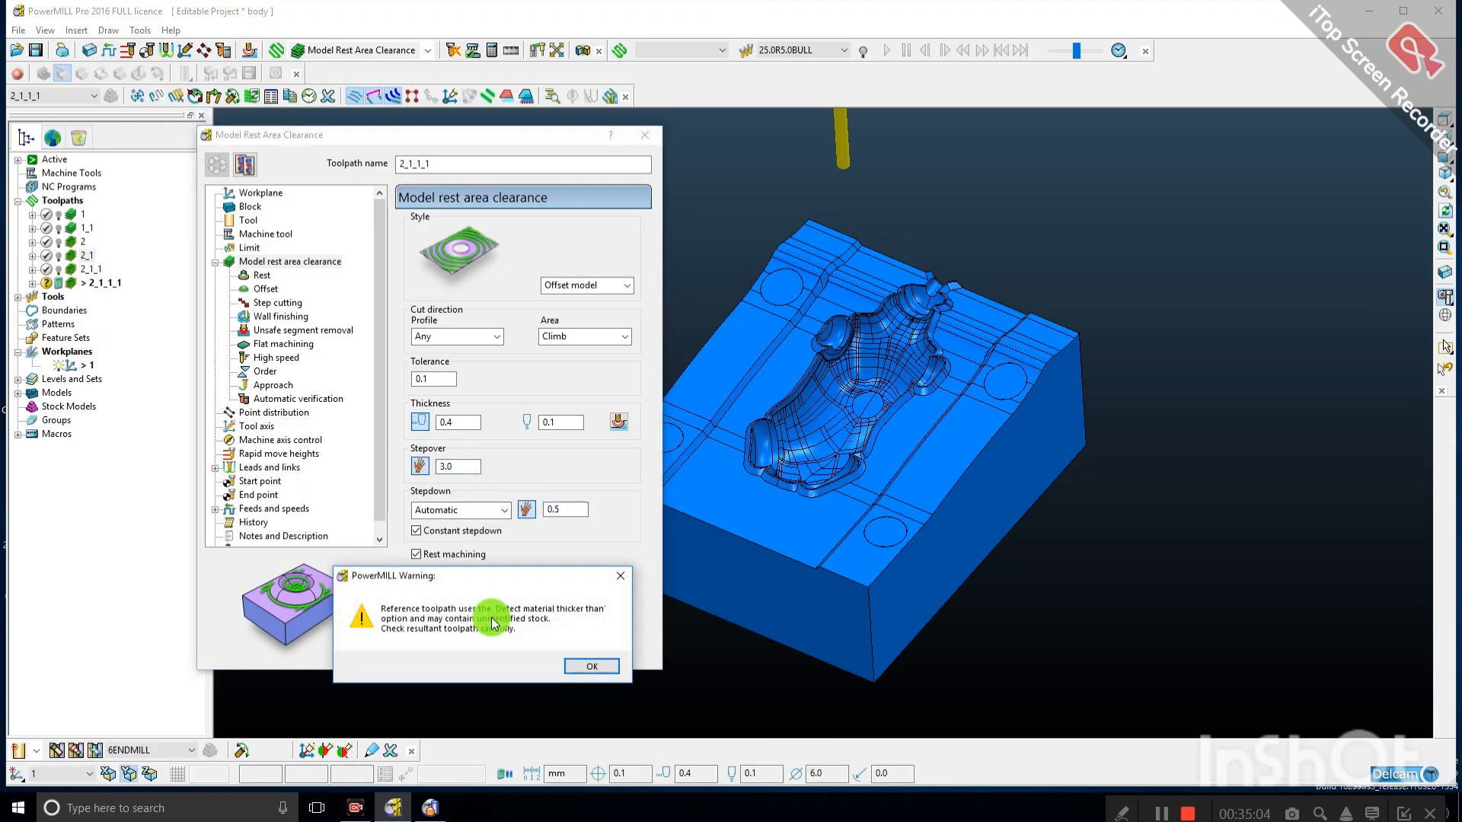
left_click(576, 662)
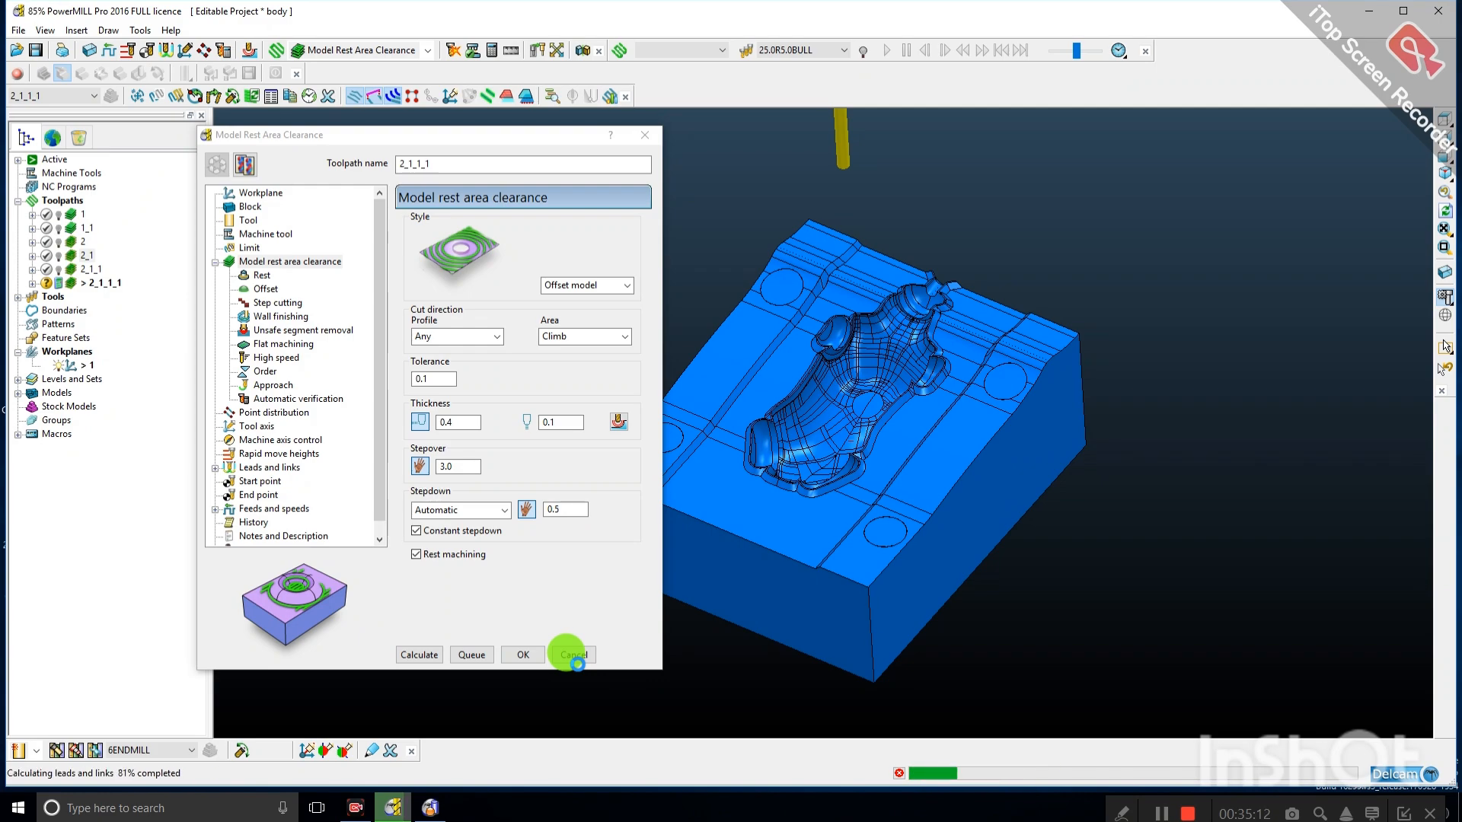
left_click(665, 692)
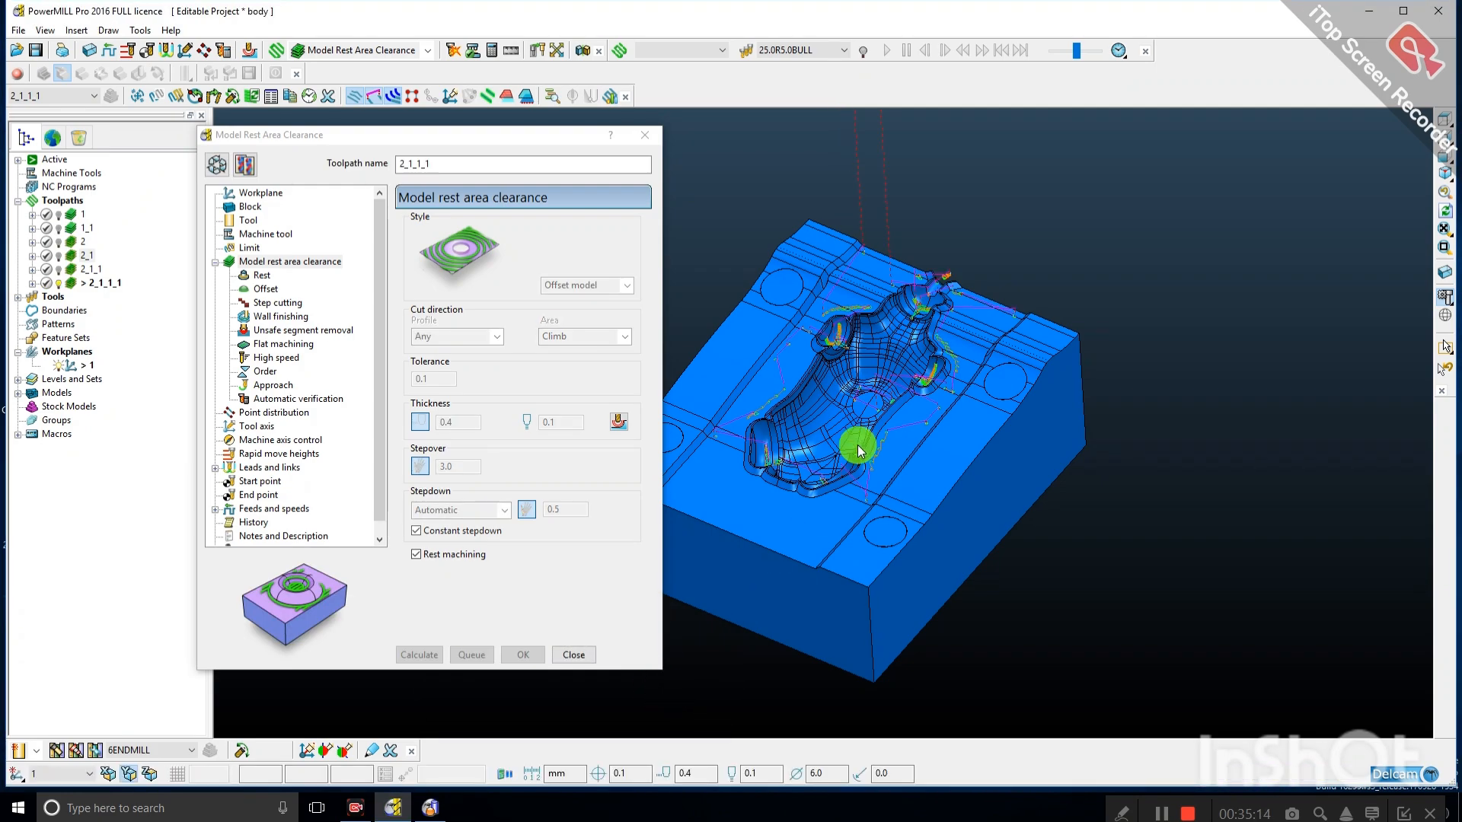
scroll(842, 331, "up", 2)
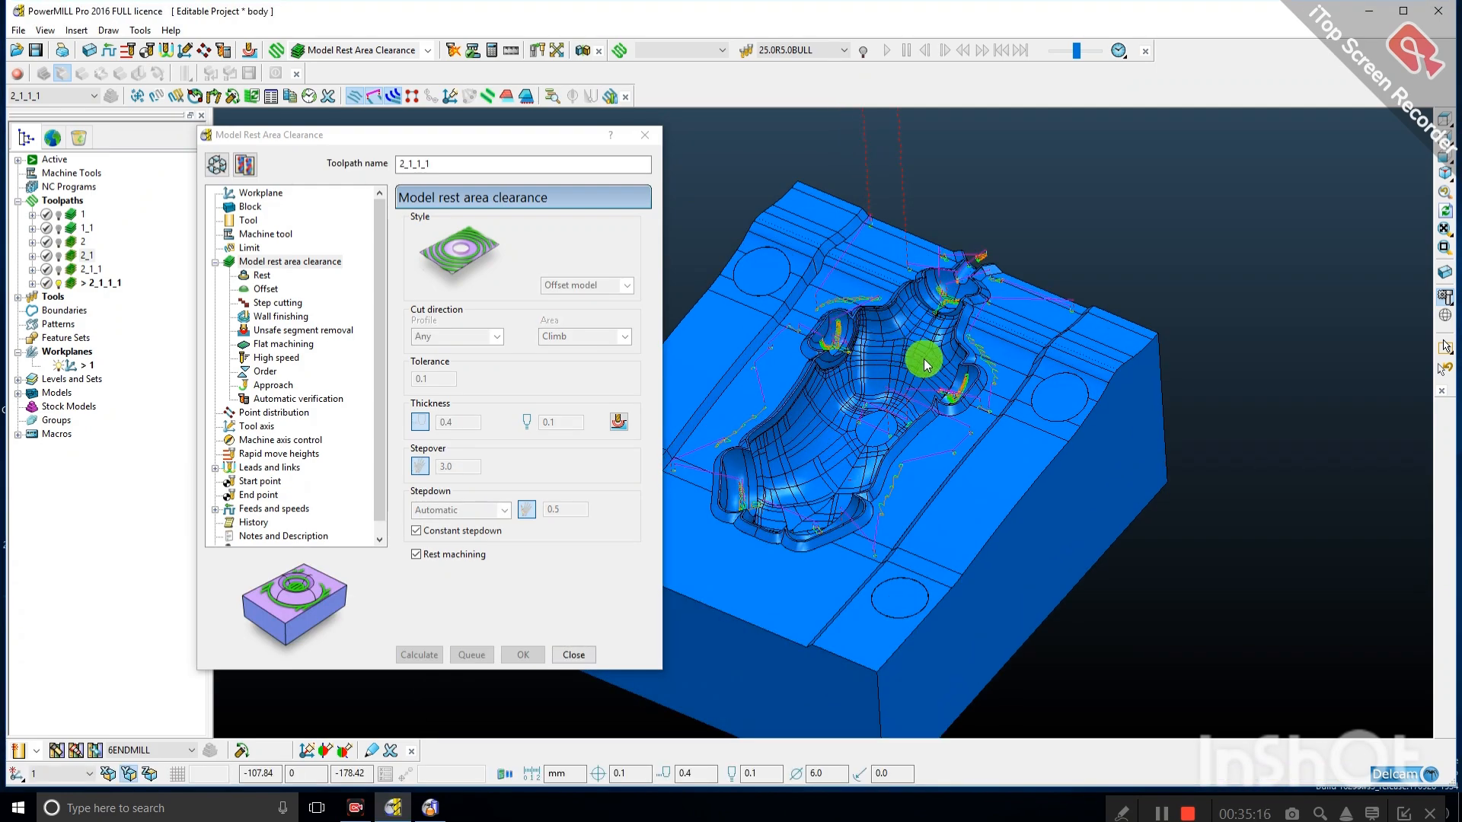
scroll(923, 364, "down", 1)
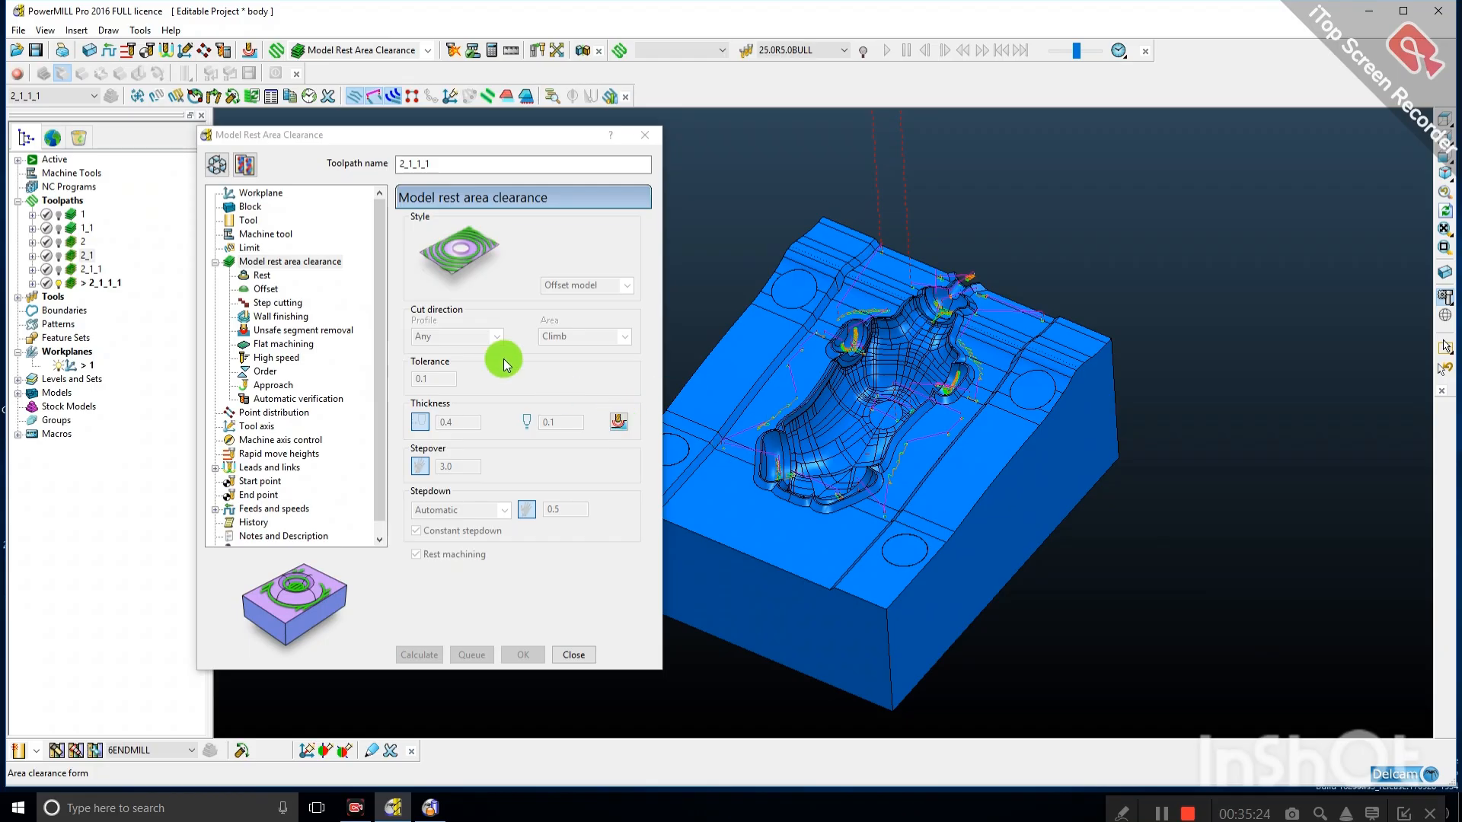
Create a new toolpath based on toolpath 2_1_1_1 and assign it the 4ENDMILL tool.
left_click(244, 175)
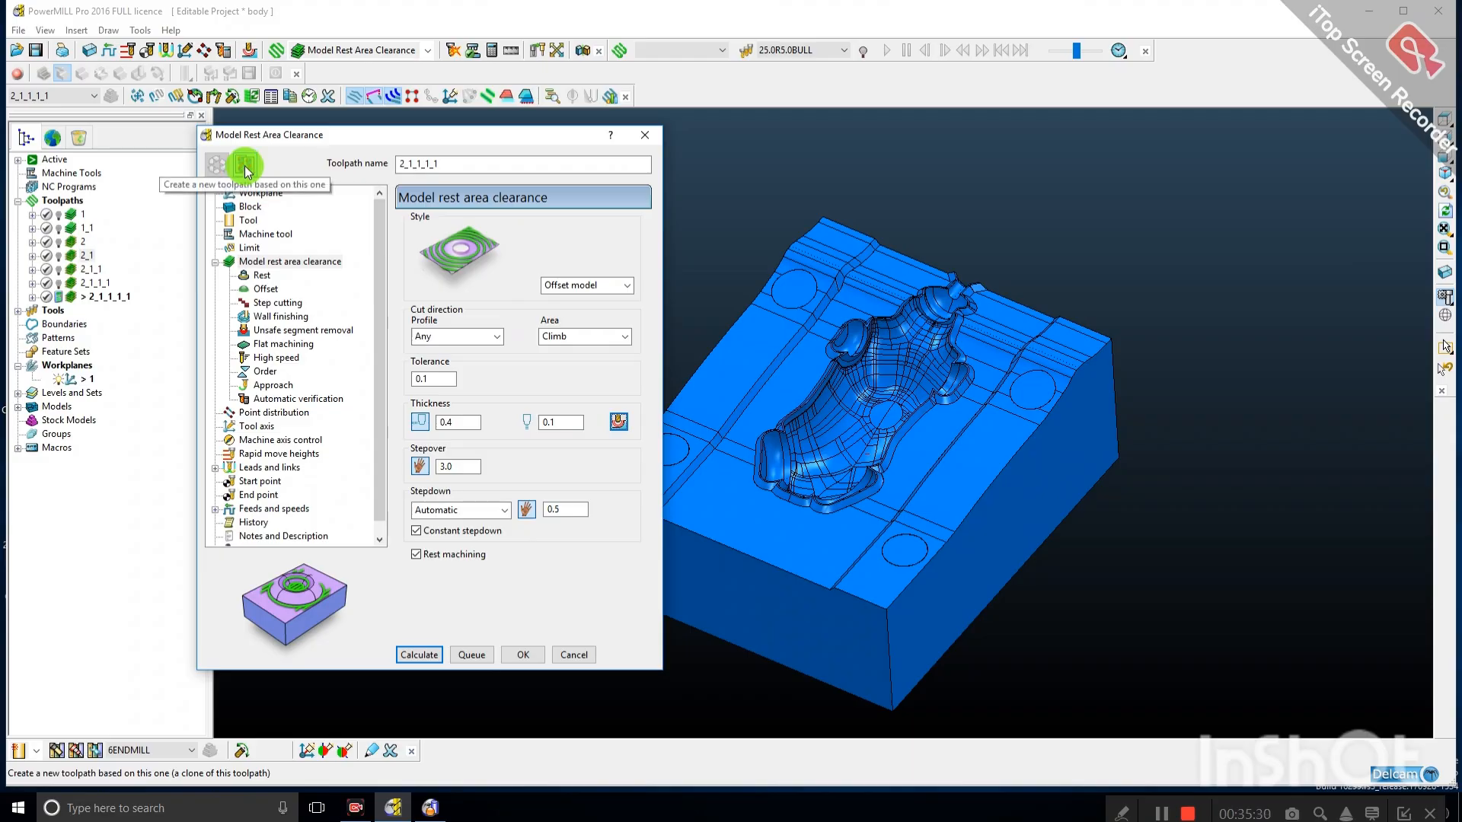
left_click(248, 221)
left_click(555, 228)
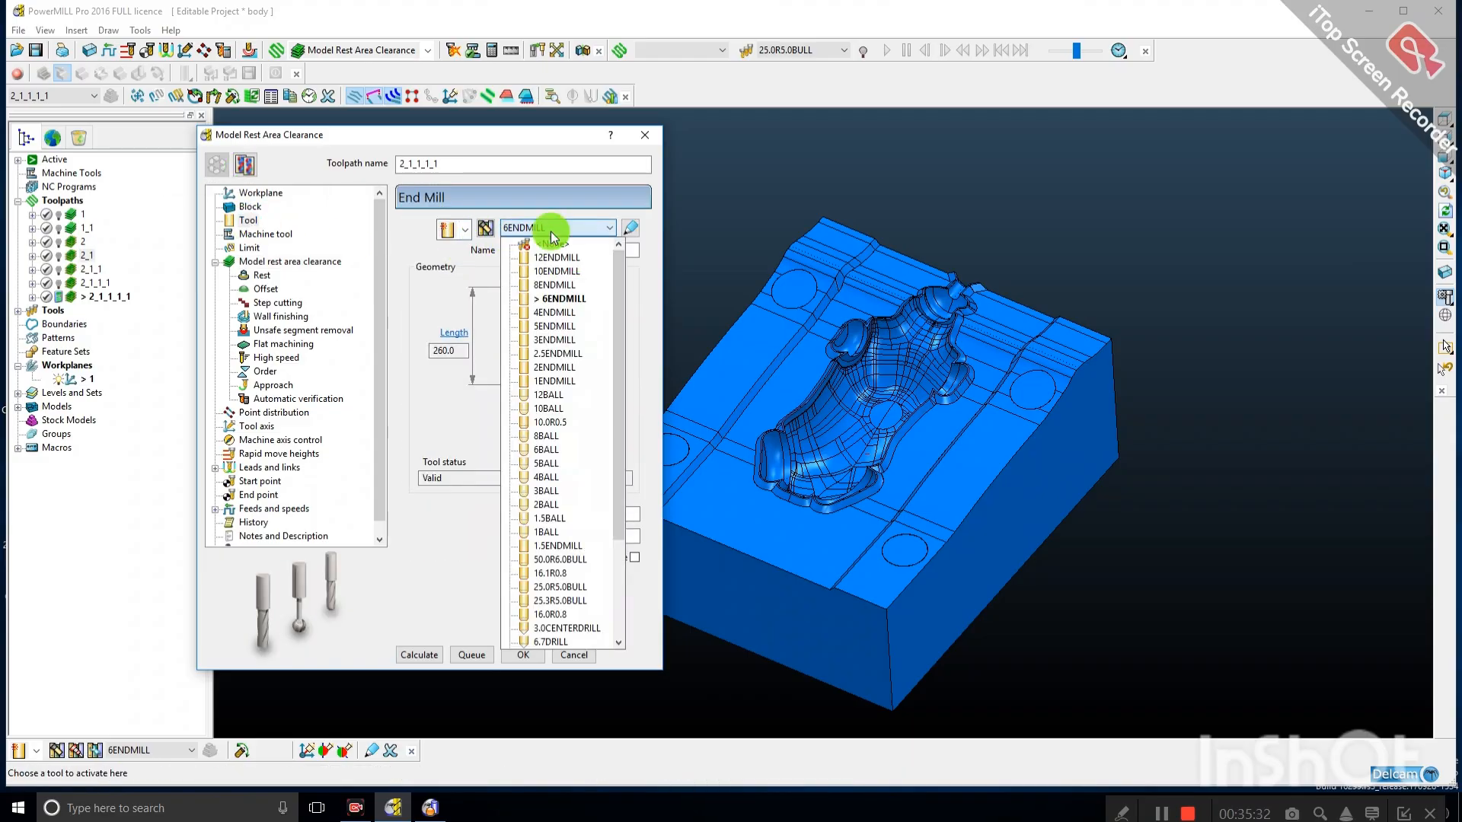
left_click(550, 312)
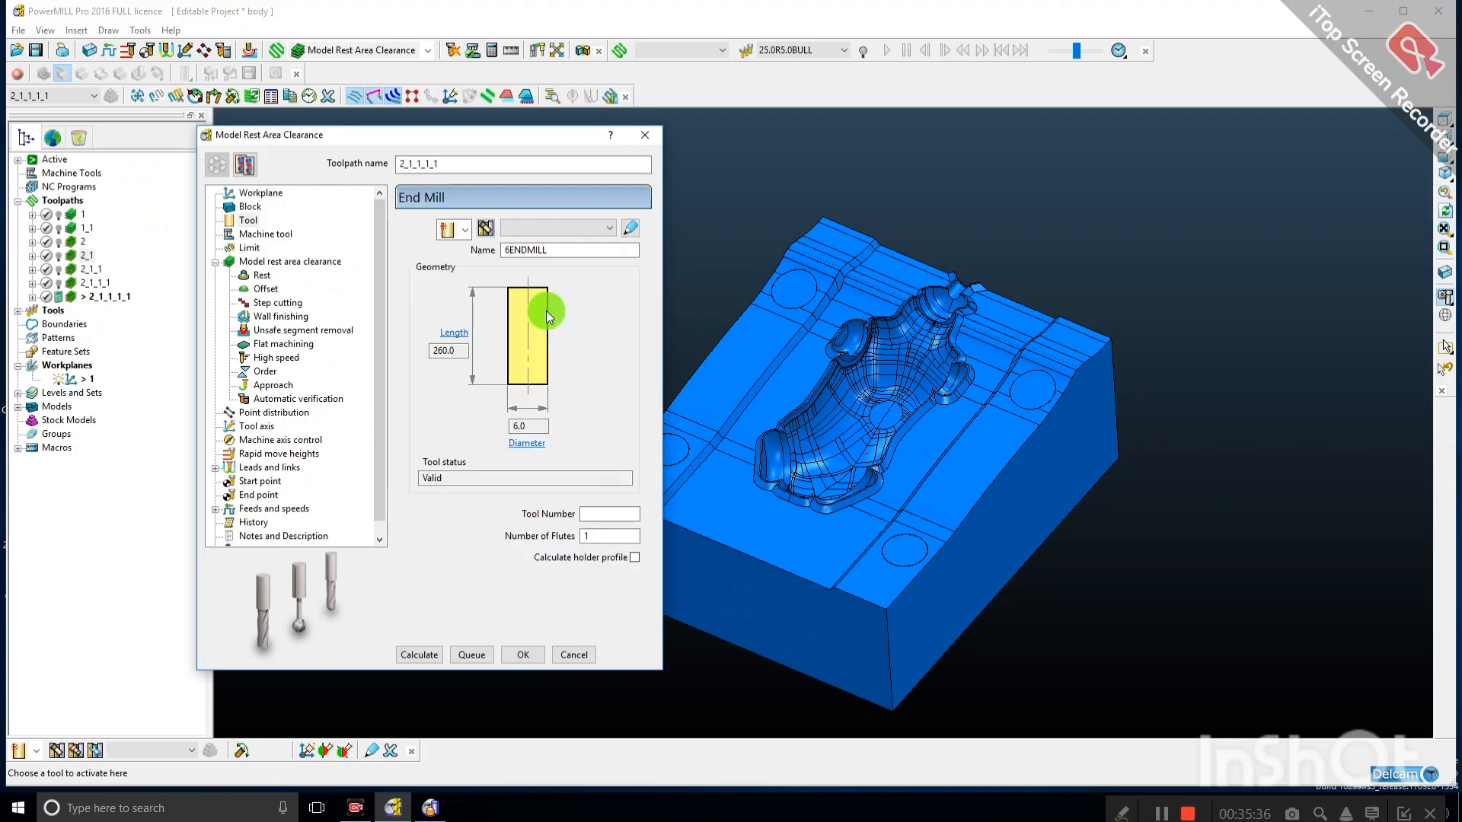
Choose toolpath 2_1_1_1 as the rest machining reference of toolpath 2_1_1_1_1.
left_click(261, 275)
left_click(584, 242)
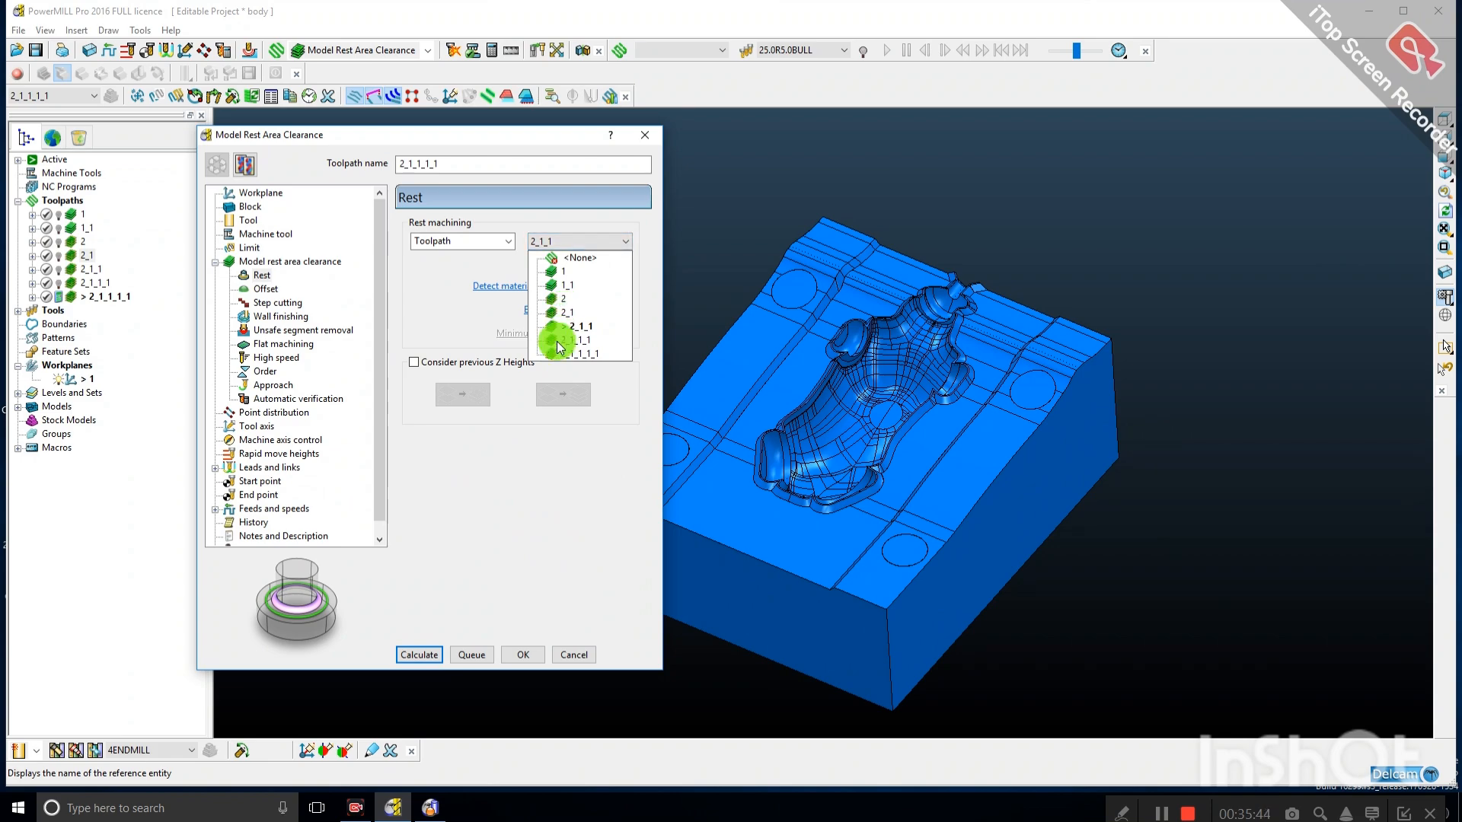
left_click(556, 342)
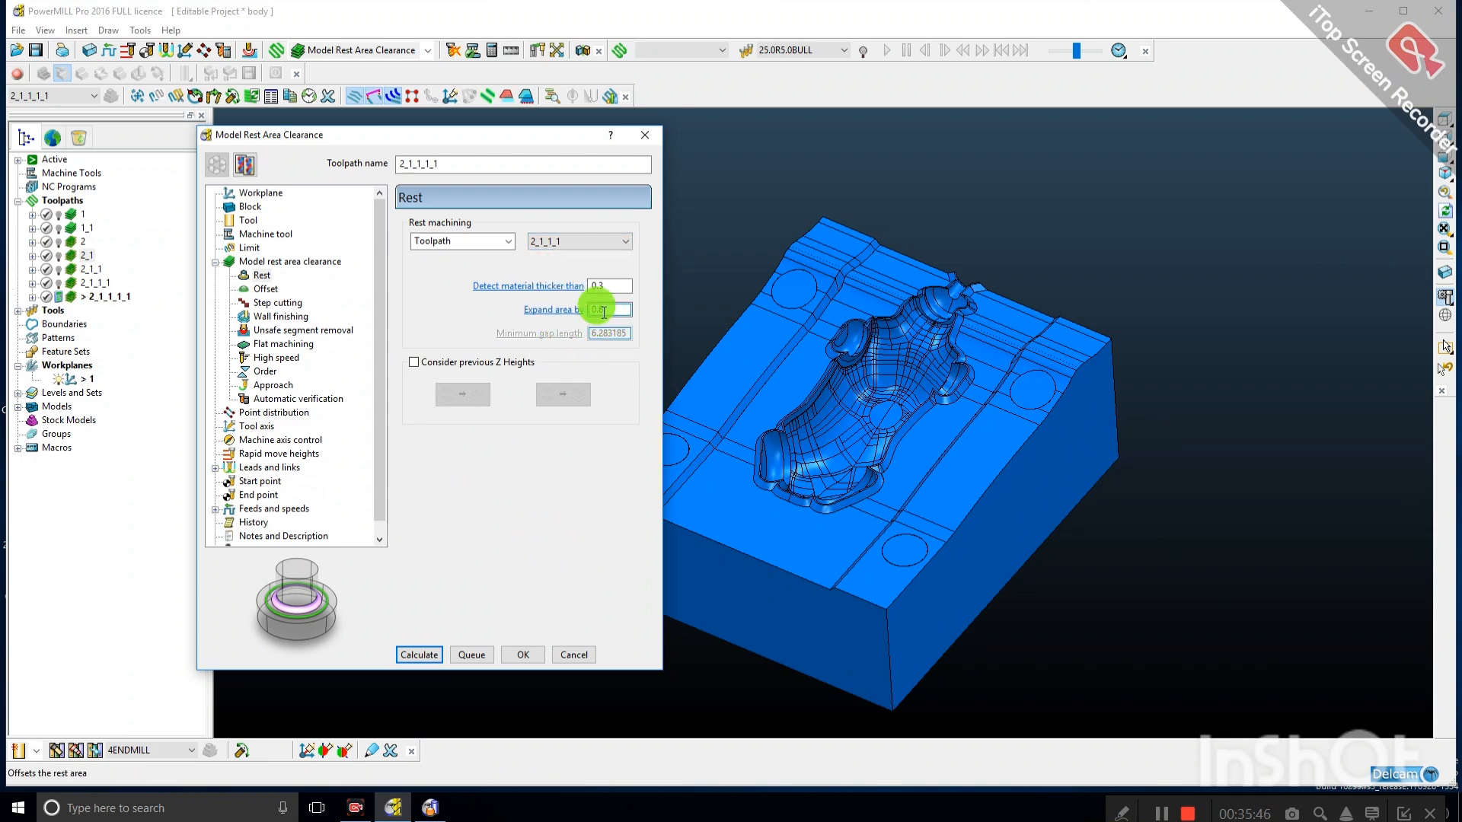
Set the stepover of toolpath 2_1_1_1_1 to 2.0 and check its stepdown value.
left_click(274, 263)
left_click(449, 466)
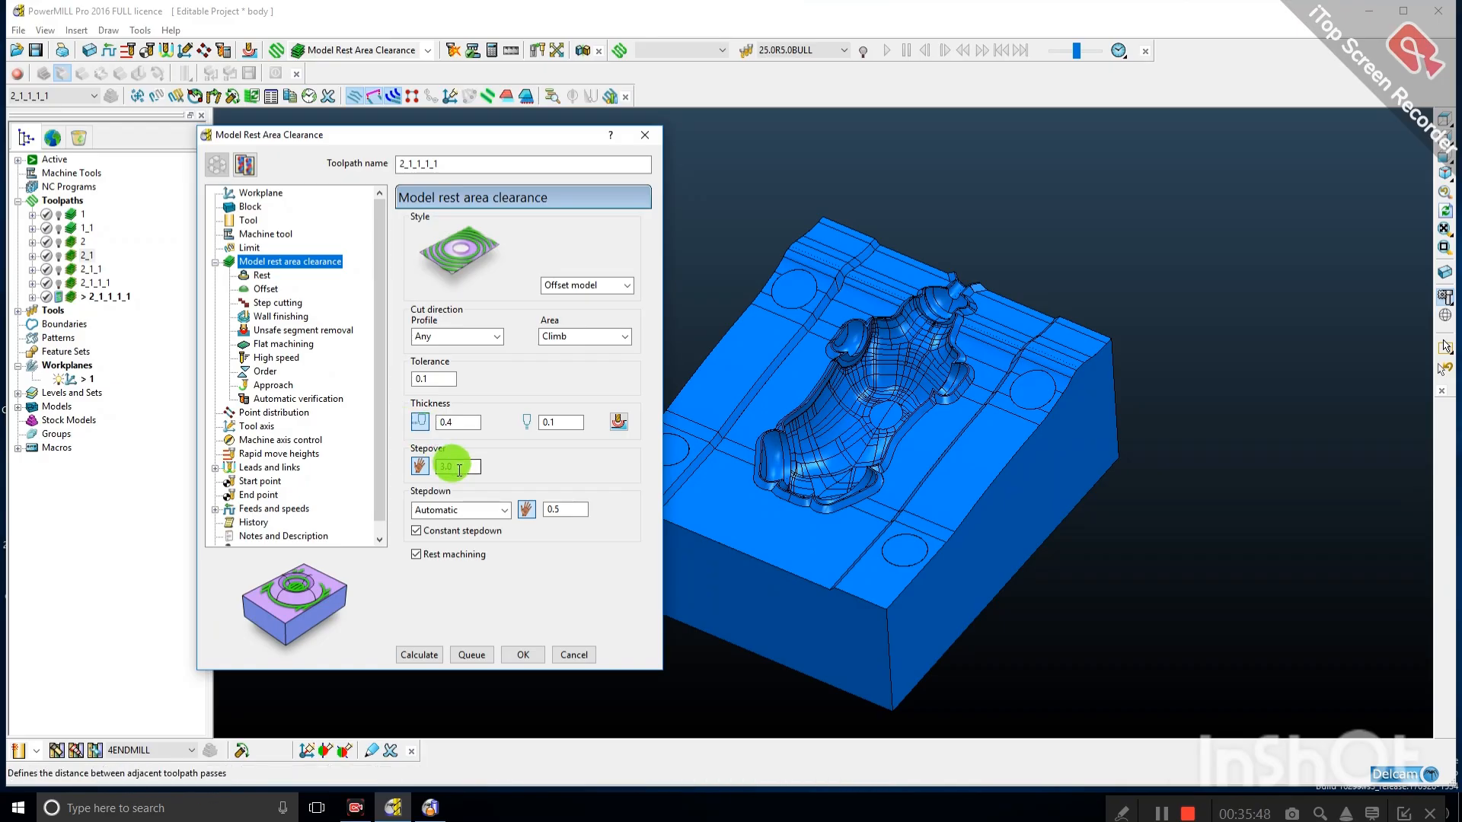
type("2.0")
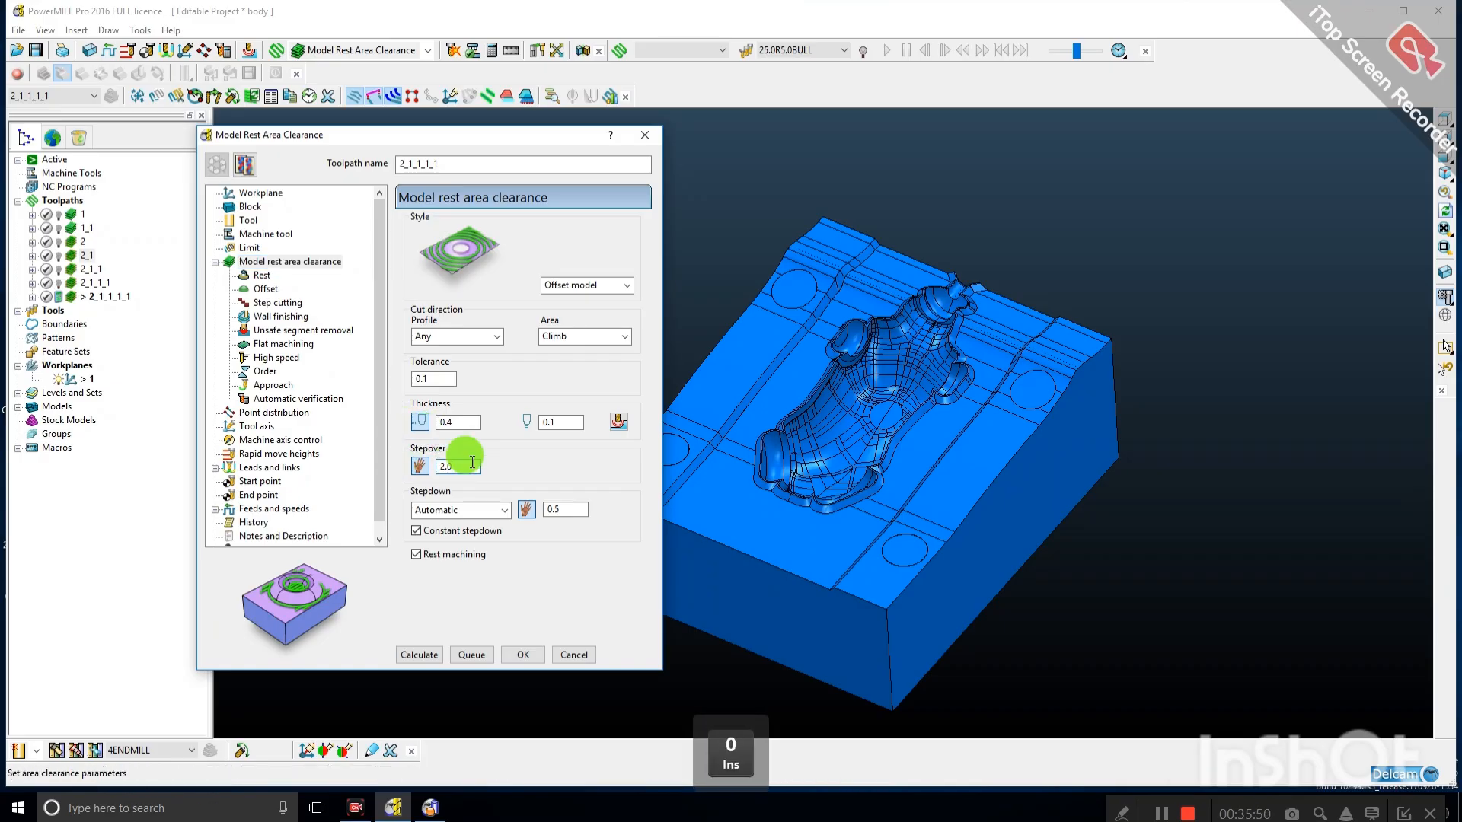
left_click(554, 509)
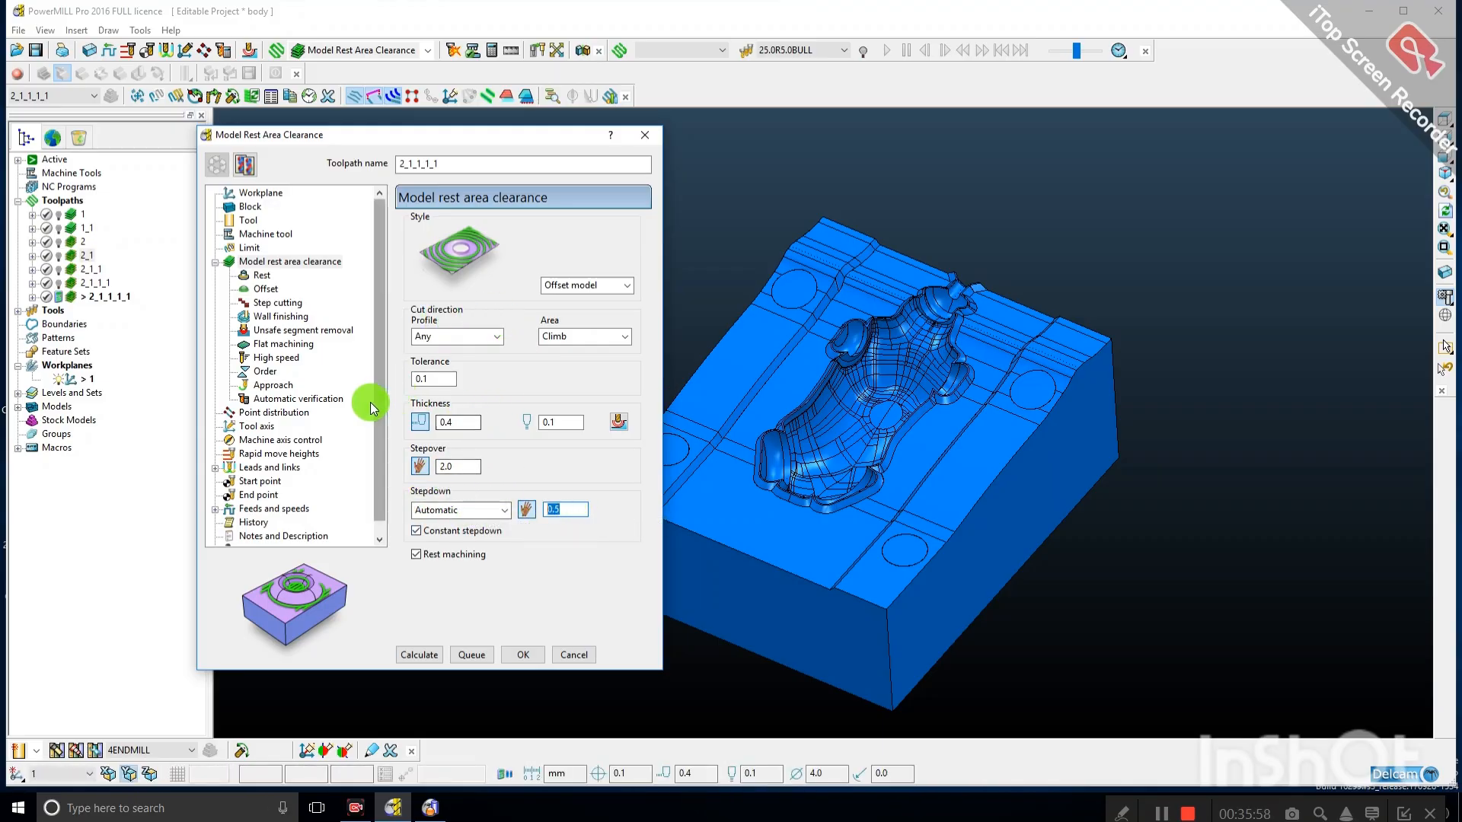
Calculate rest area clearance toolpath 2_1_1_1_1 with the 4 mm end mill and close its settings.
left_click(420, 658)
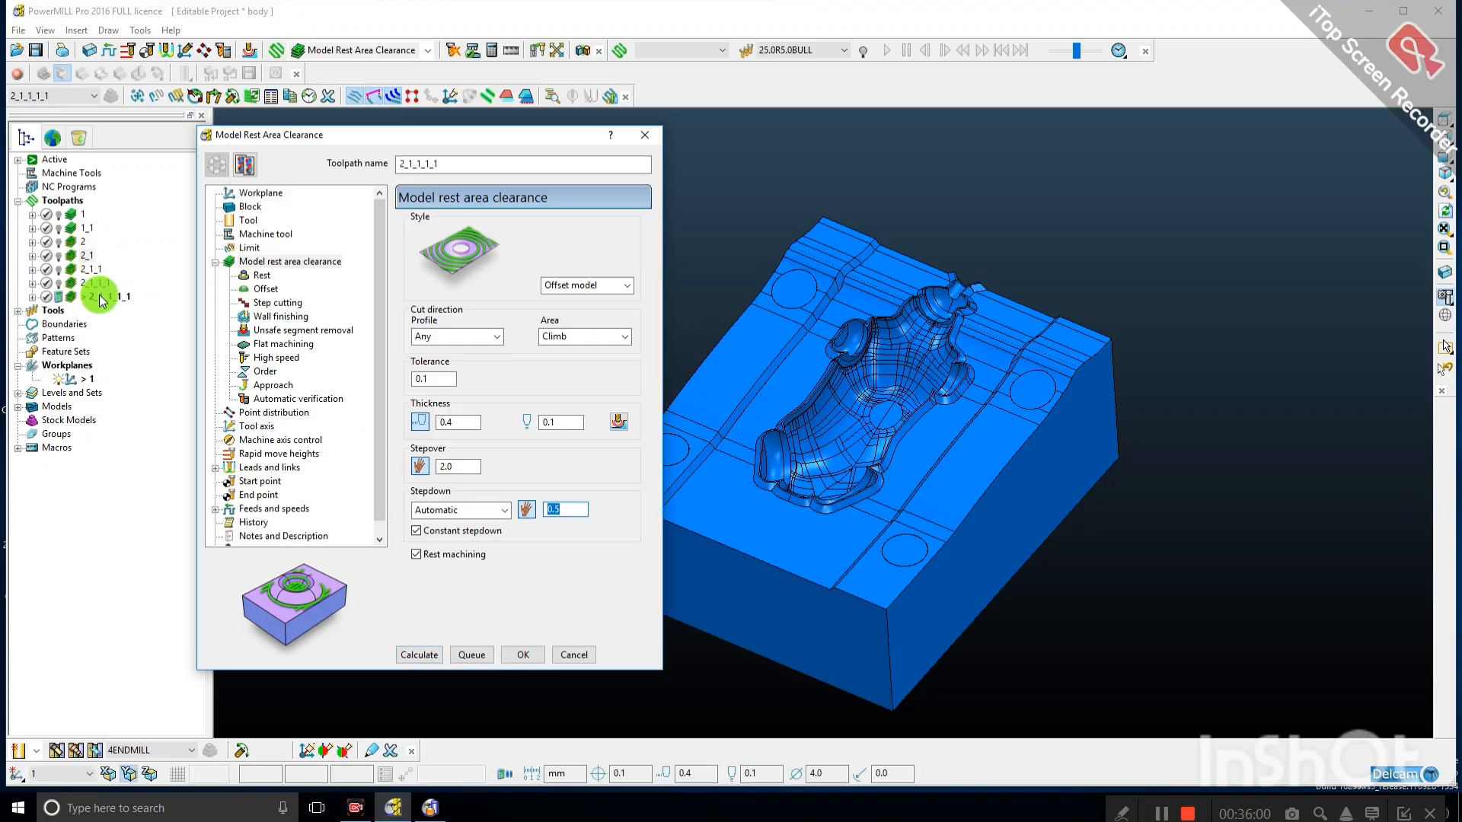
left_click(423, 652)
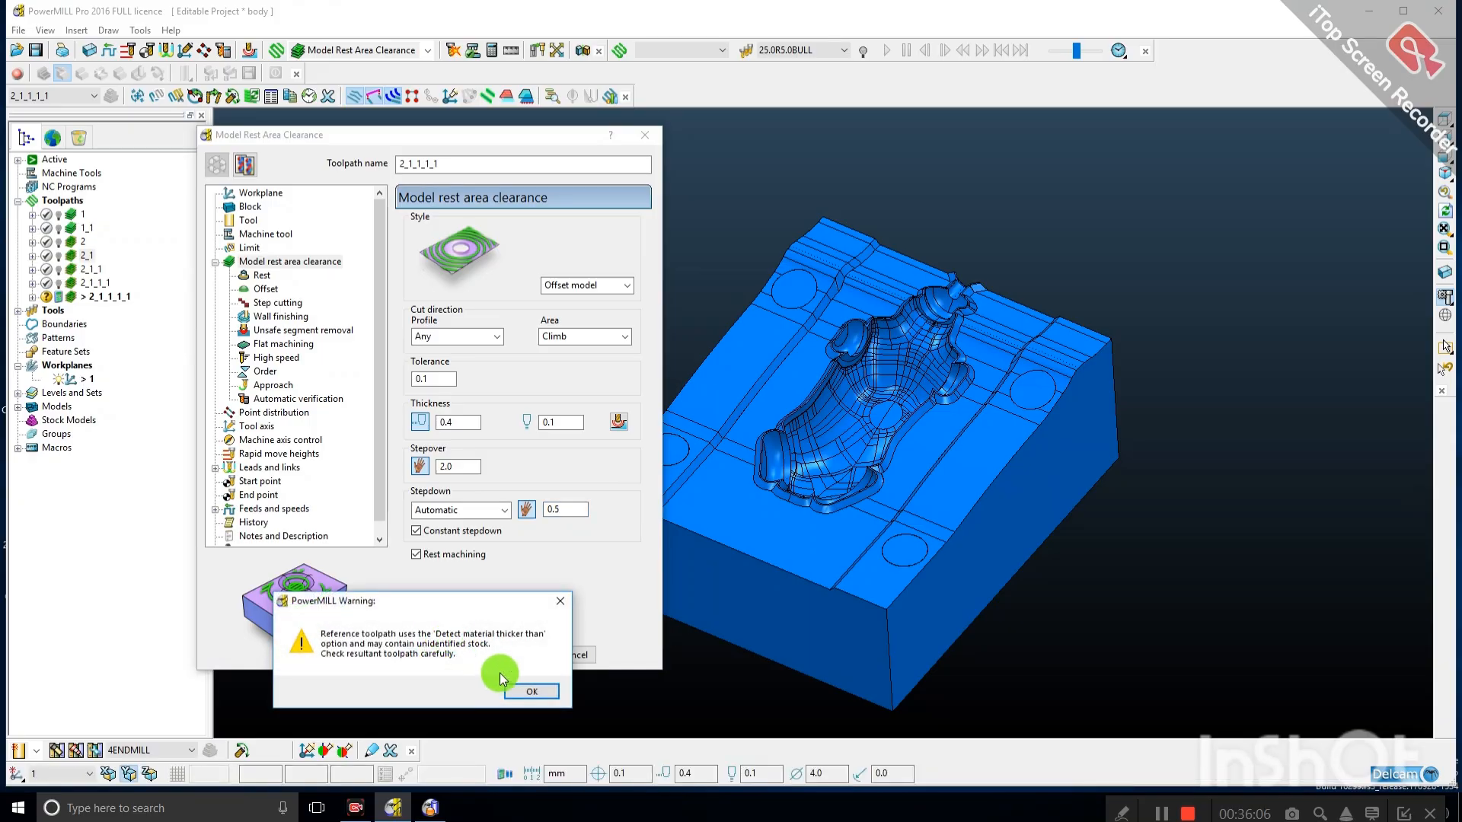
left_click(527, 692)
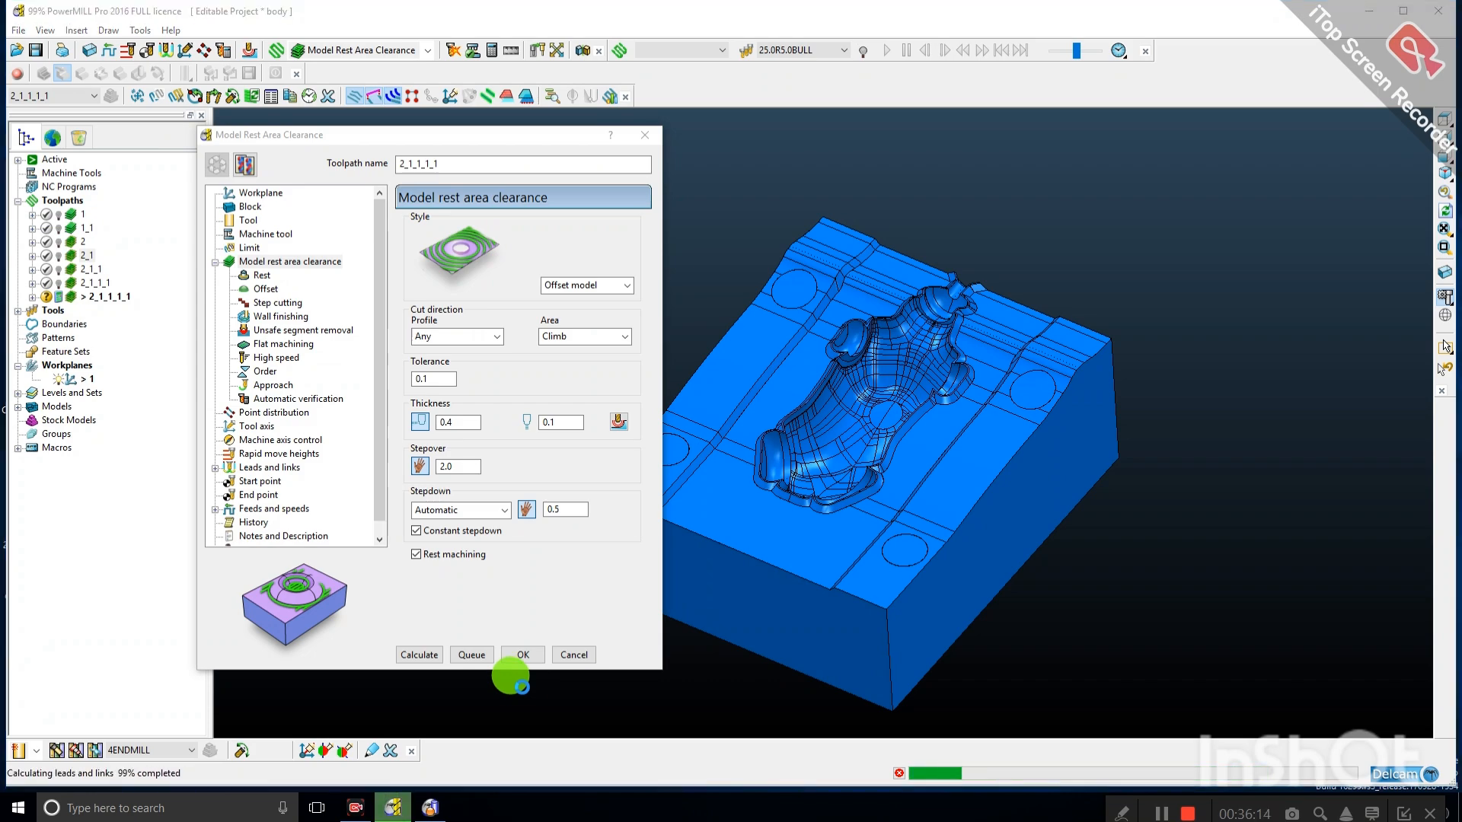
left_click(632, 733)
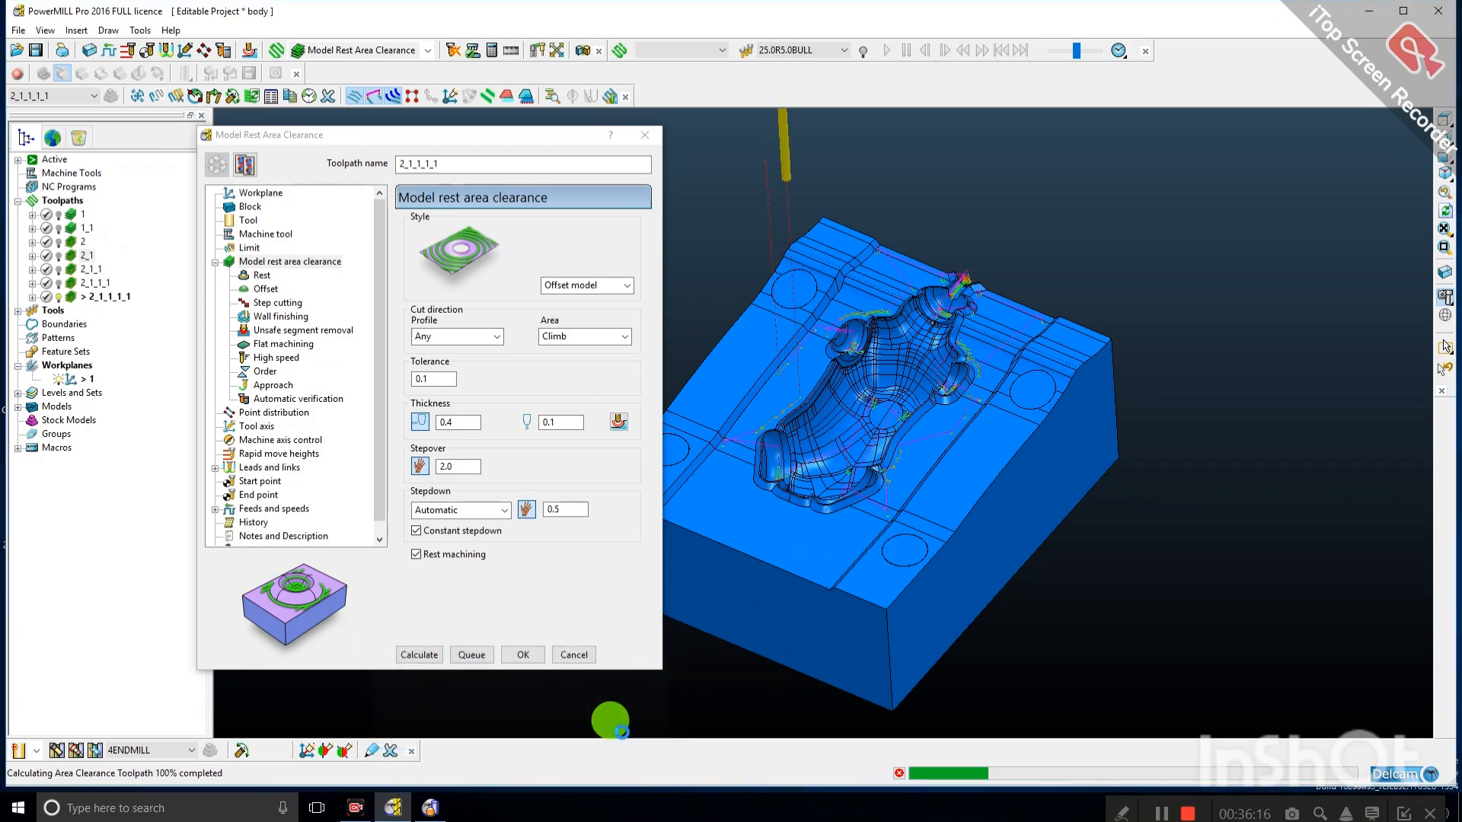
left_click(576, 655)
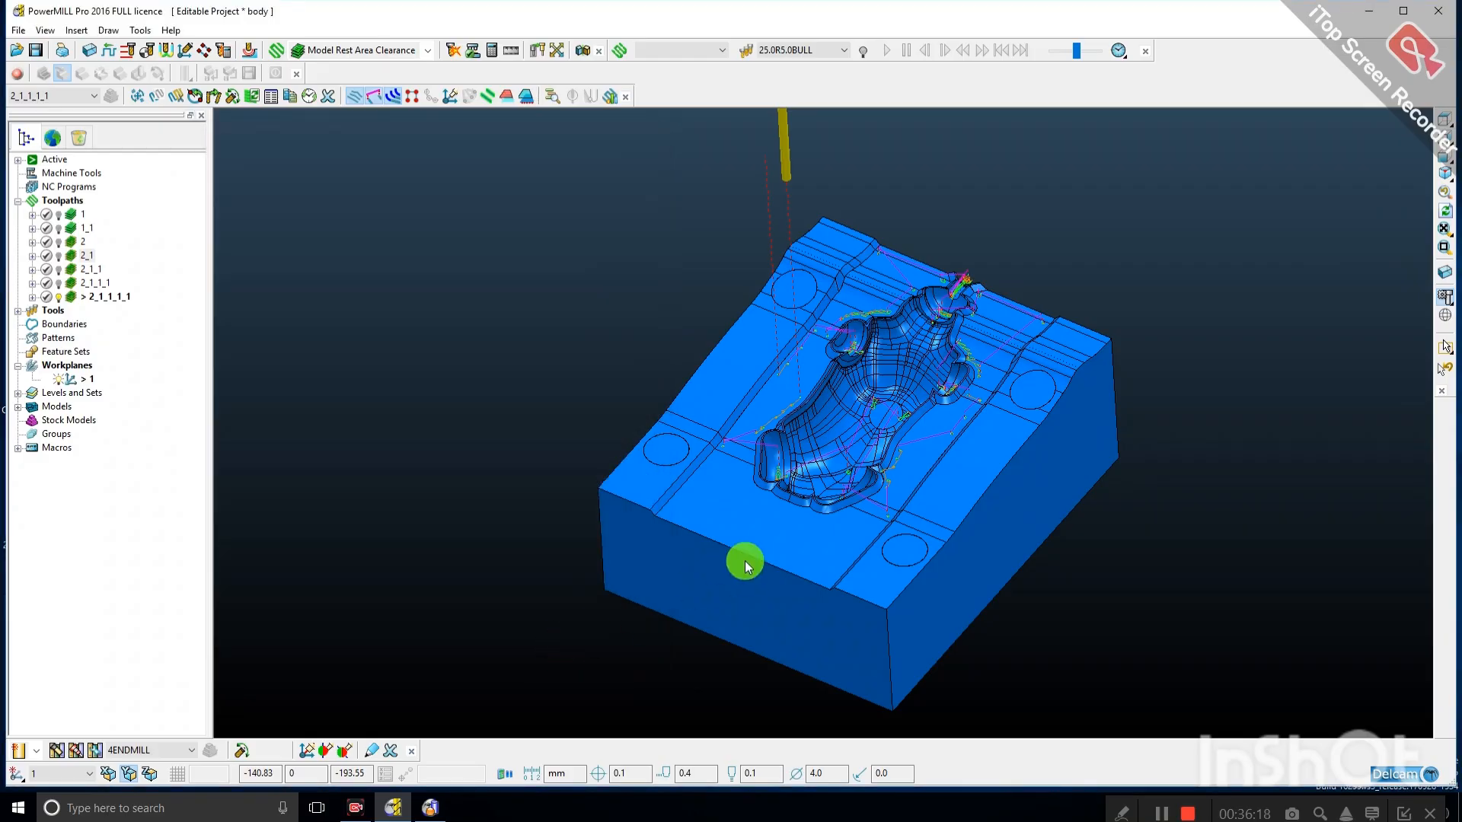
Inspect the 4 mm toolpath on the cavity and hide the shaded model to show only the toolpath.
mouse_move(1025, 394)
middle_mouse_down()
mouse_move(794, 395)
mouse_move(632, 356)
middle_mouse_up()
mouse_move(688, 438)
middle_mouse_down()
mouse_move(715, 488)
mouse_move(655, 503)
mouse_move(723, 429)
mouse_move(654, 459)
mouse_move(626, 432)
middle_mouse_up()
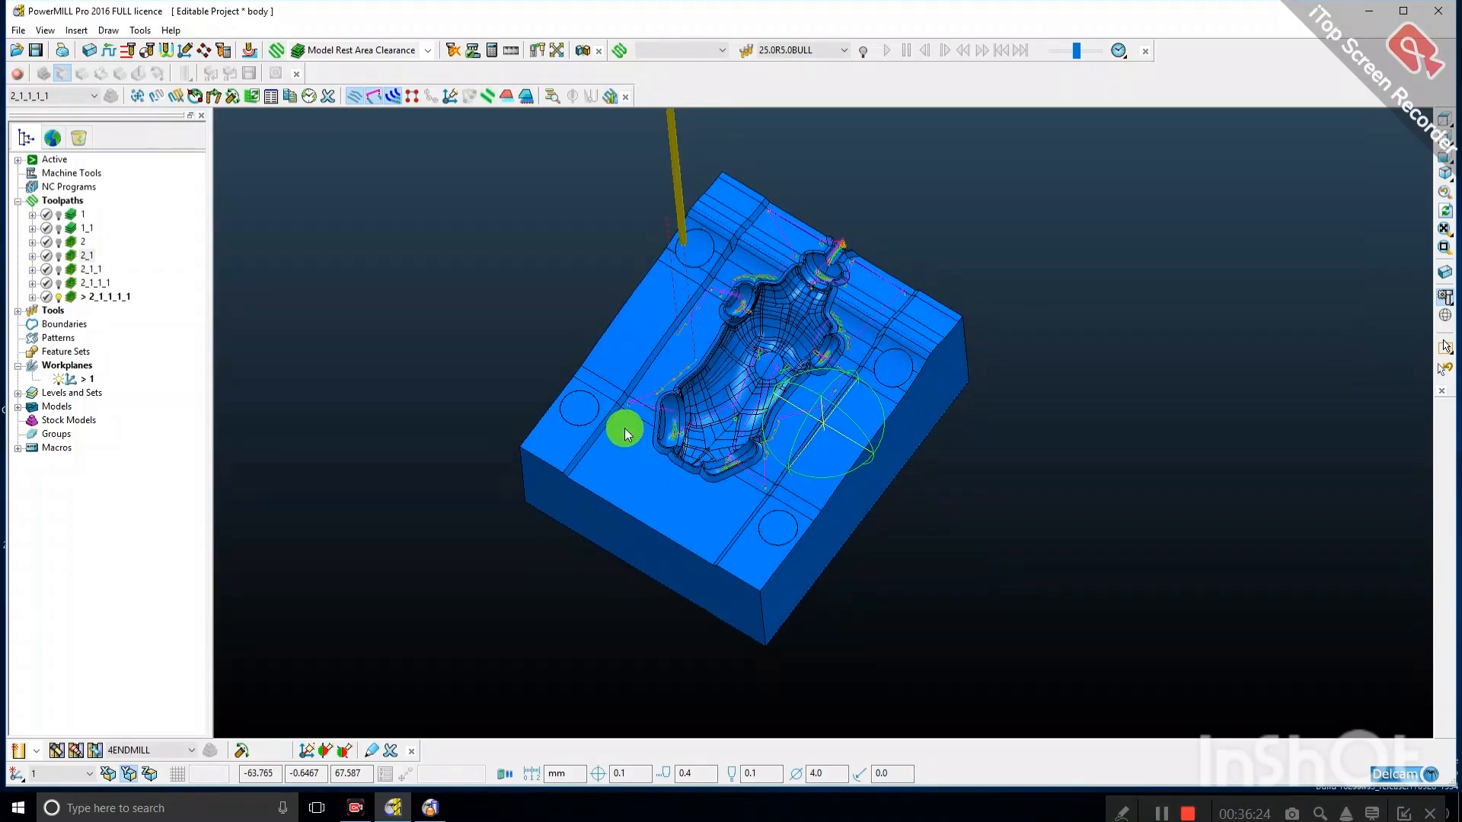
scroll(813, 411, "up", 2)
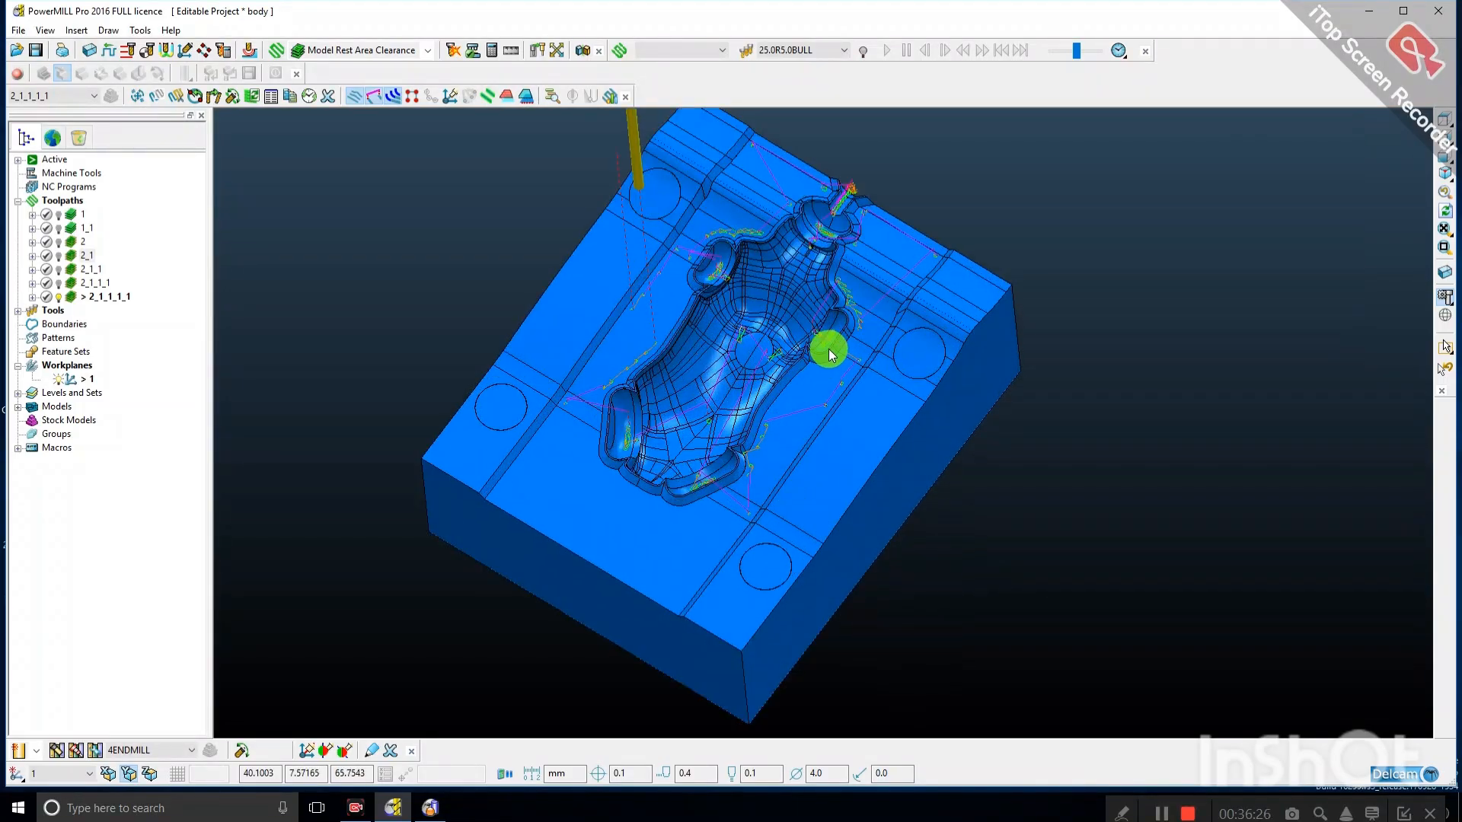
mouse_move(830, 354)
middle_mouse_down()
mouse_move(832, 336)
mouse_move(853, 384)
middle_mouse_up()
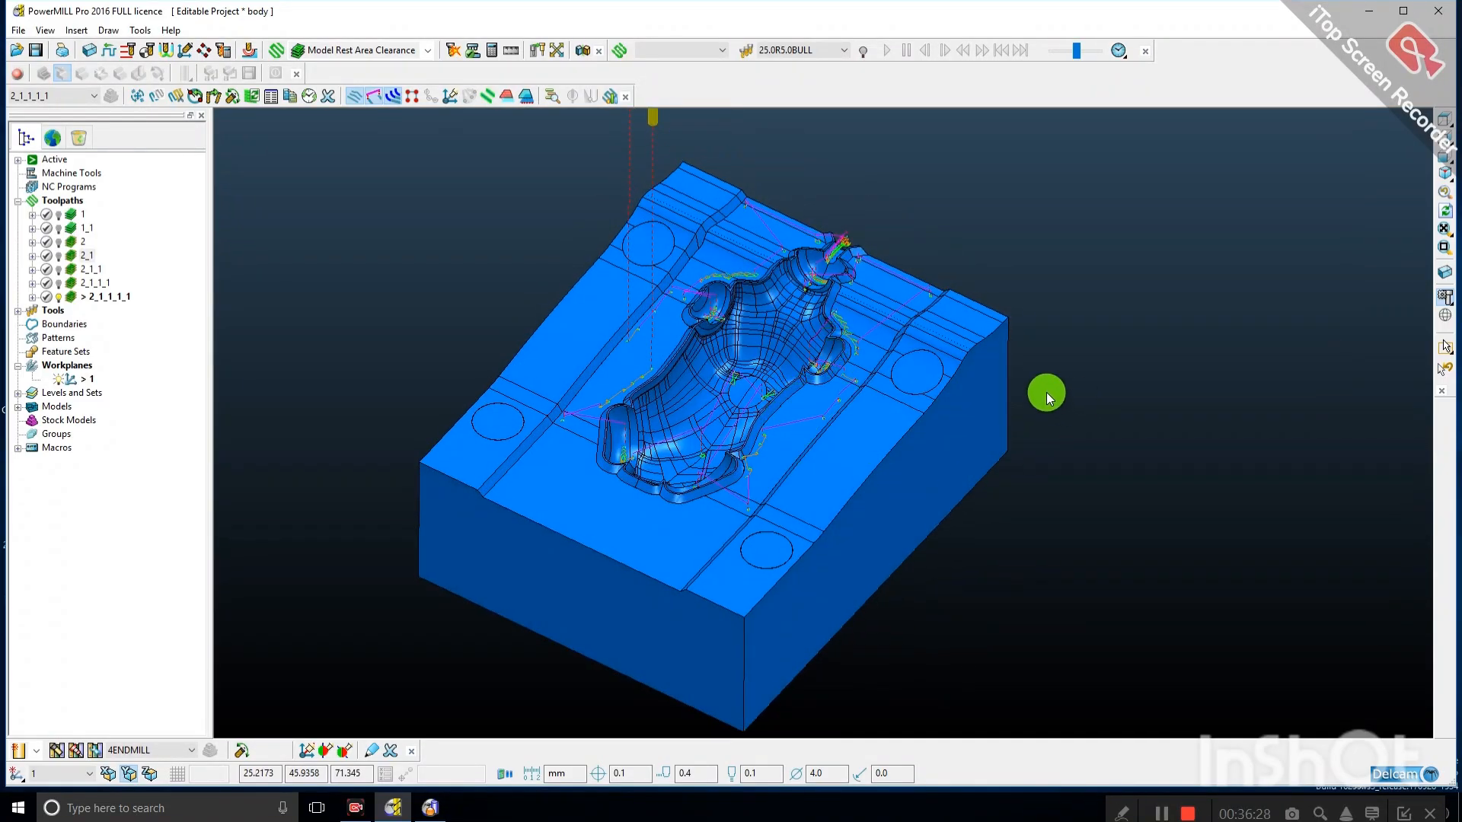
left_click(1442, 298)
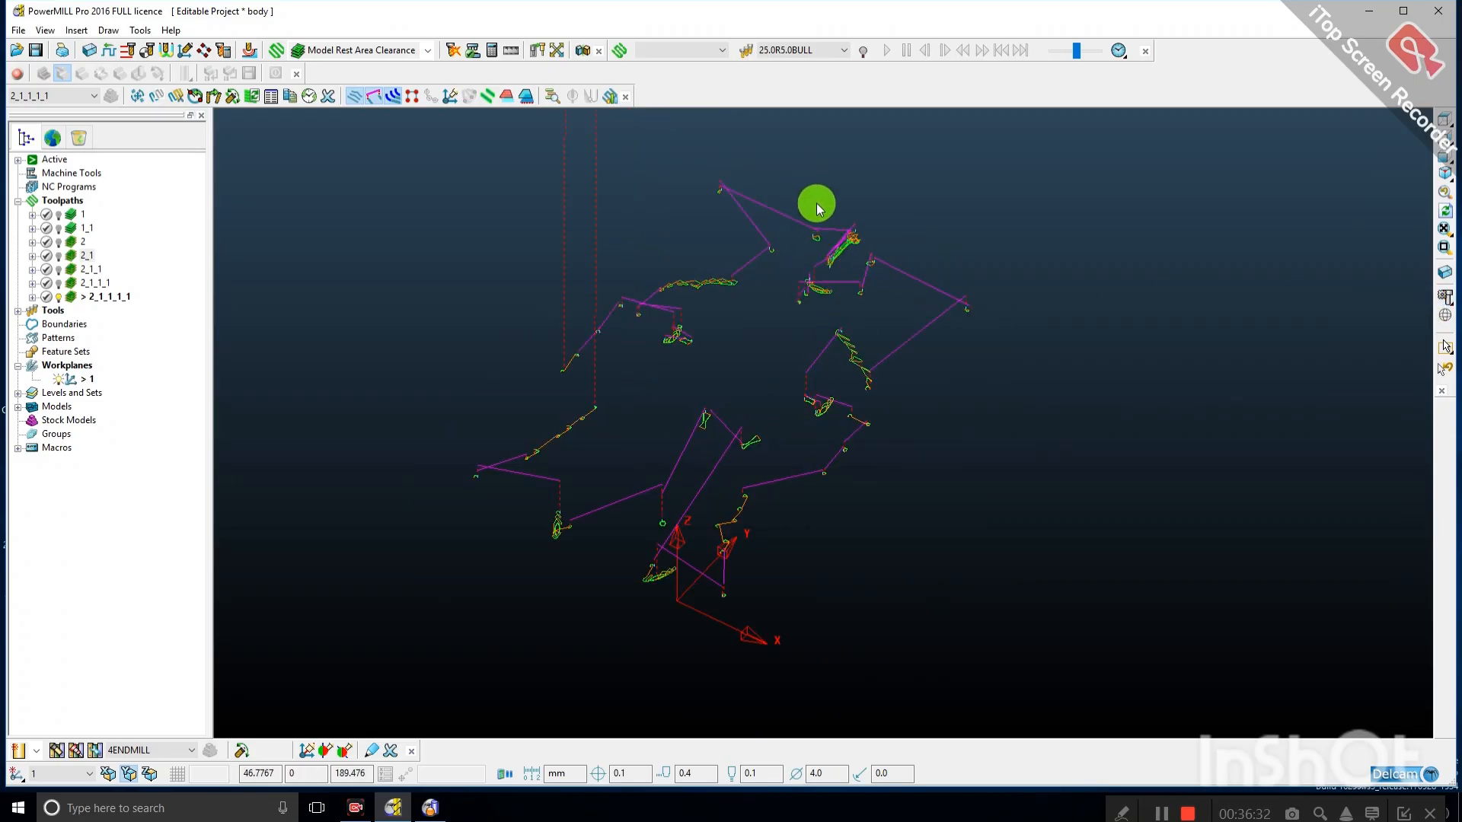
Try to delete the corner segment clusters at the cavity's edges from toolpath 2_1_1_1_1 and compare the remainder with the shaded model.
left_click_drag(848, 245, 839, 314)
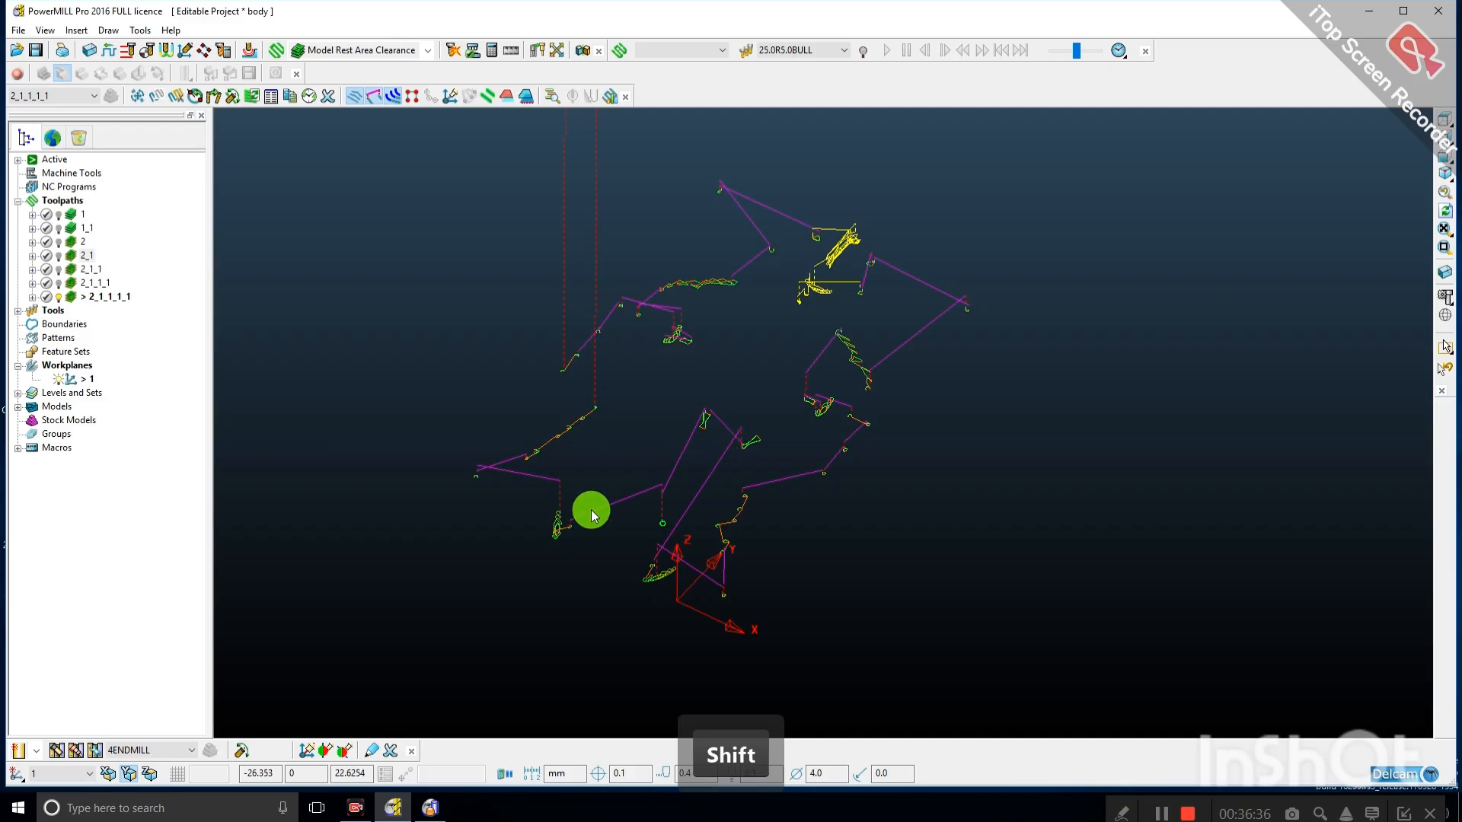
left_click_drag(593, 515, 649, 553, "shift")
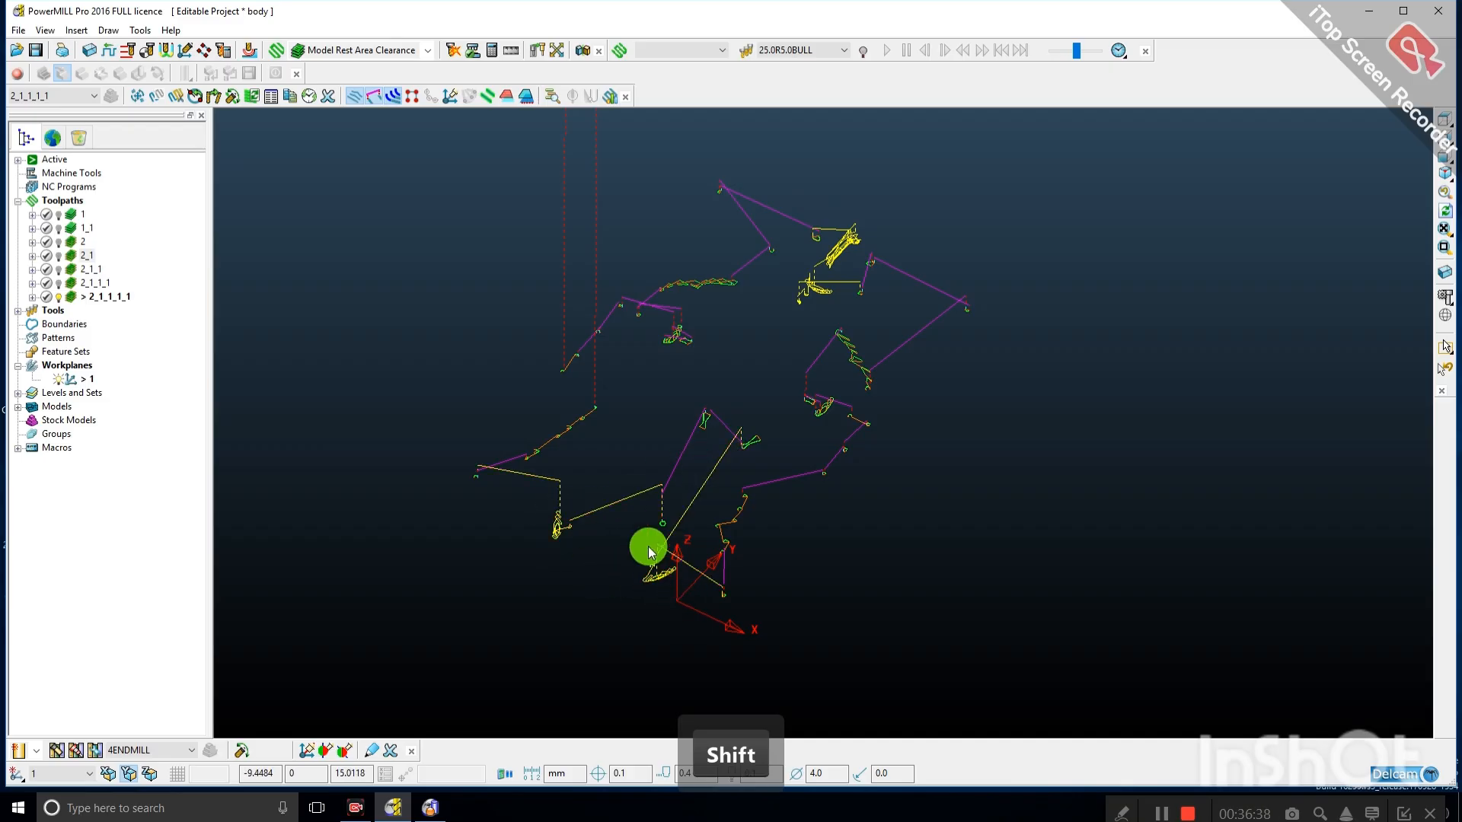
left_click_drag(791, 385, 842, 422, "shift")
left_click(703, 359, "shift")
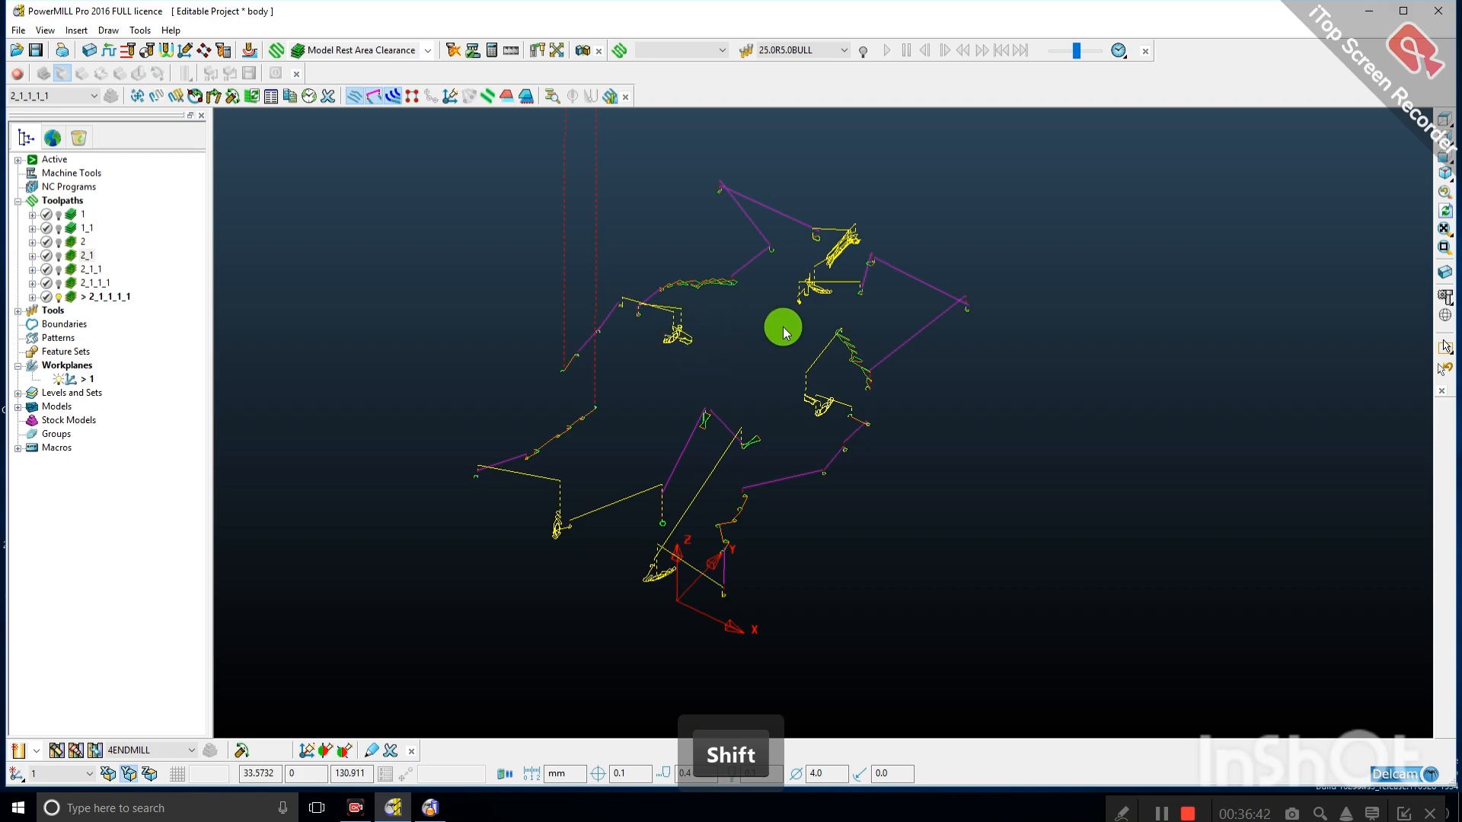
right_click(707, 282)
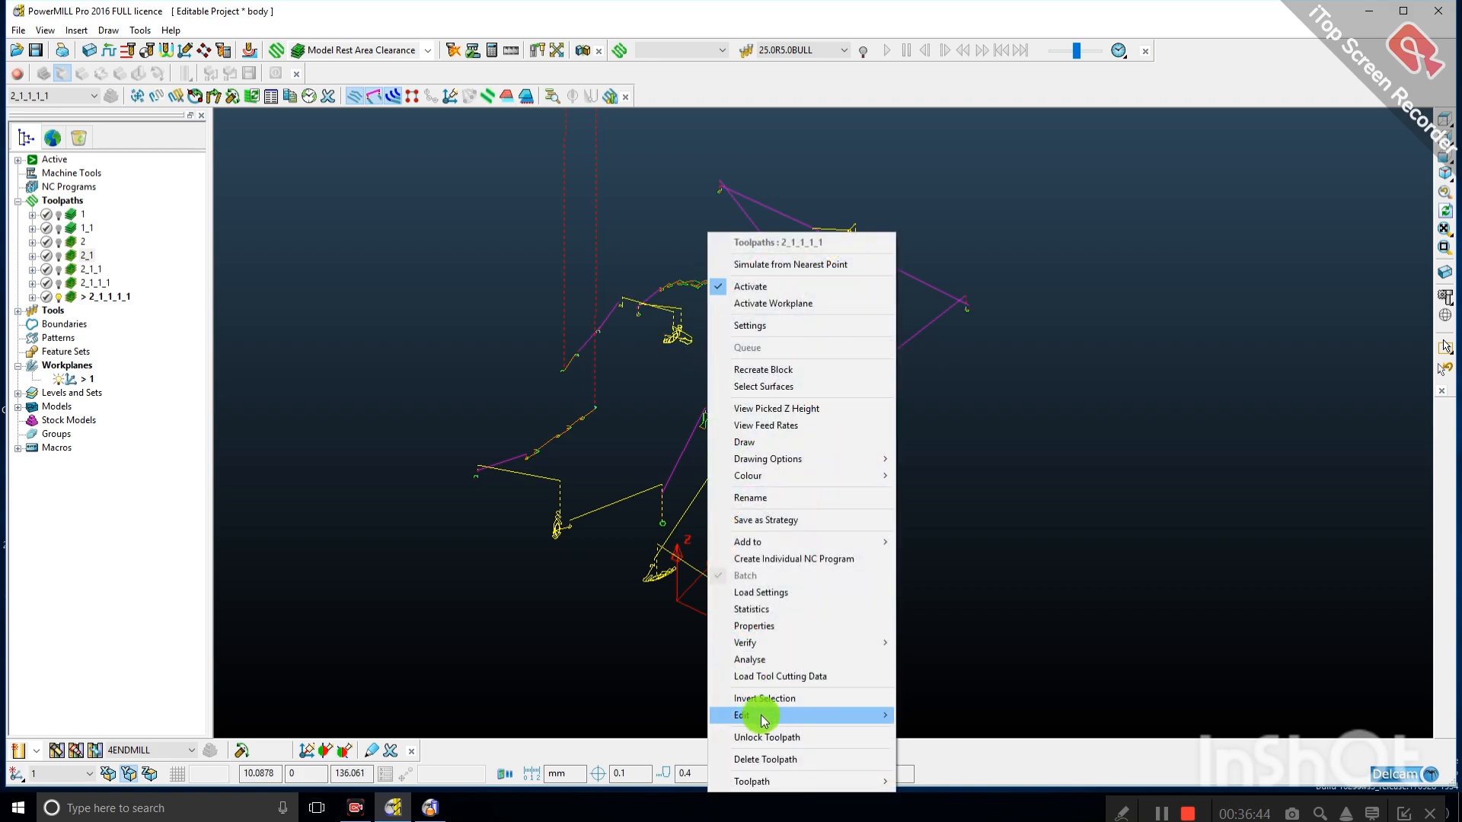
mouse_move(760, 714)
left_click(912, 716)
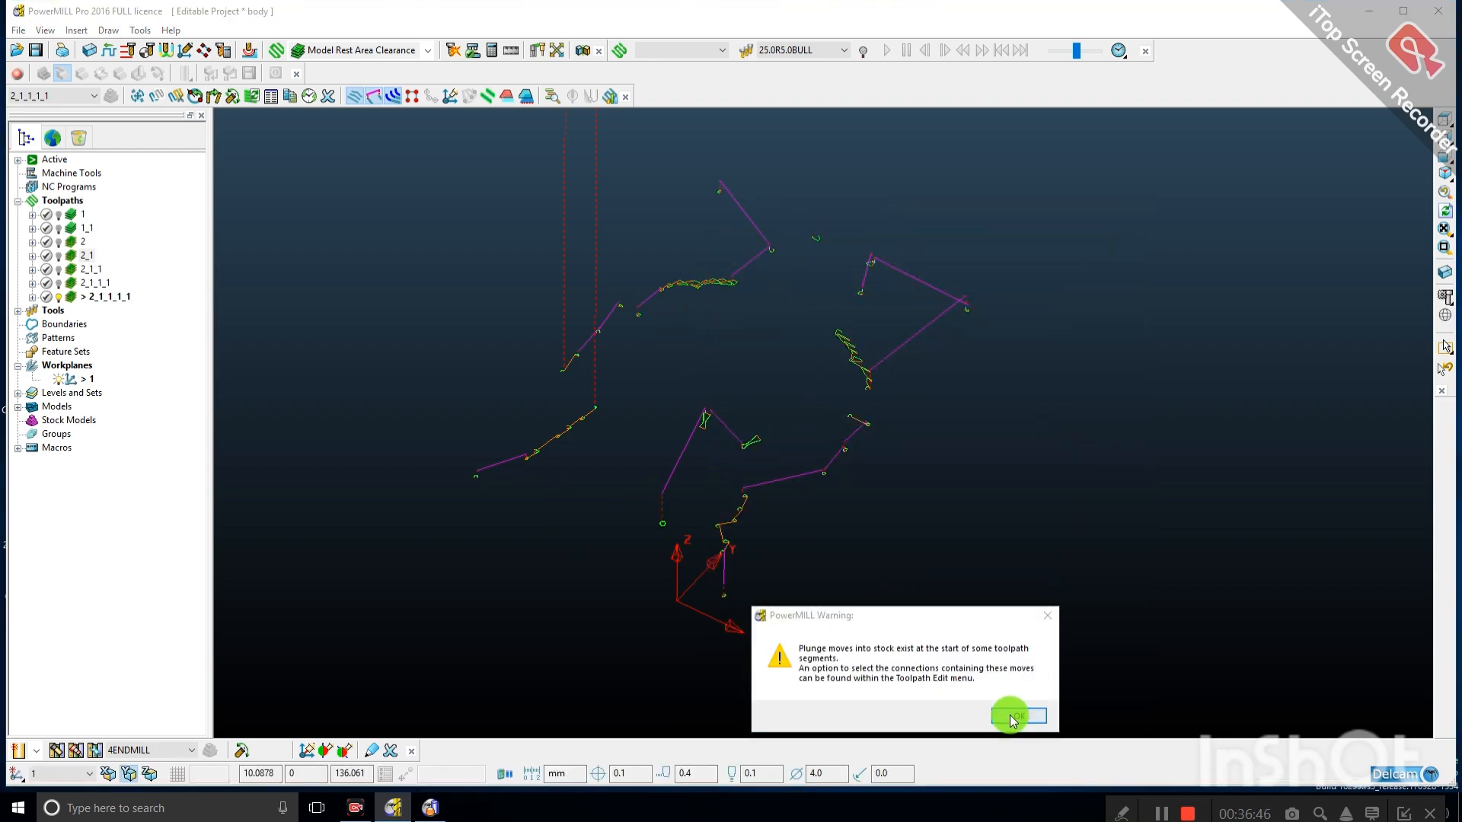
left_click(1012, 711)
scroll(692, 480, "down", 2)
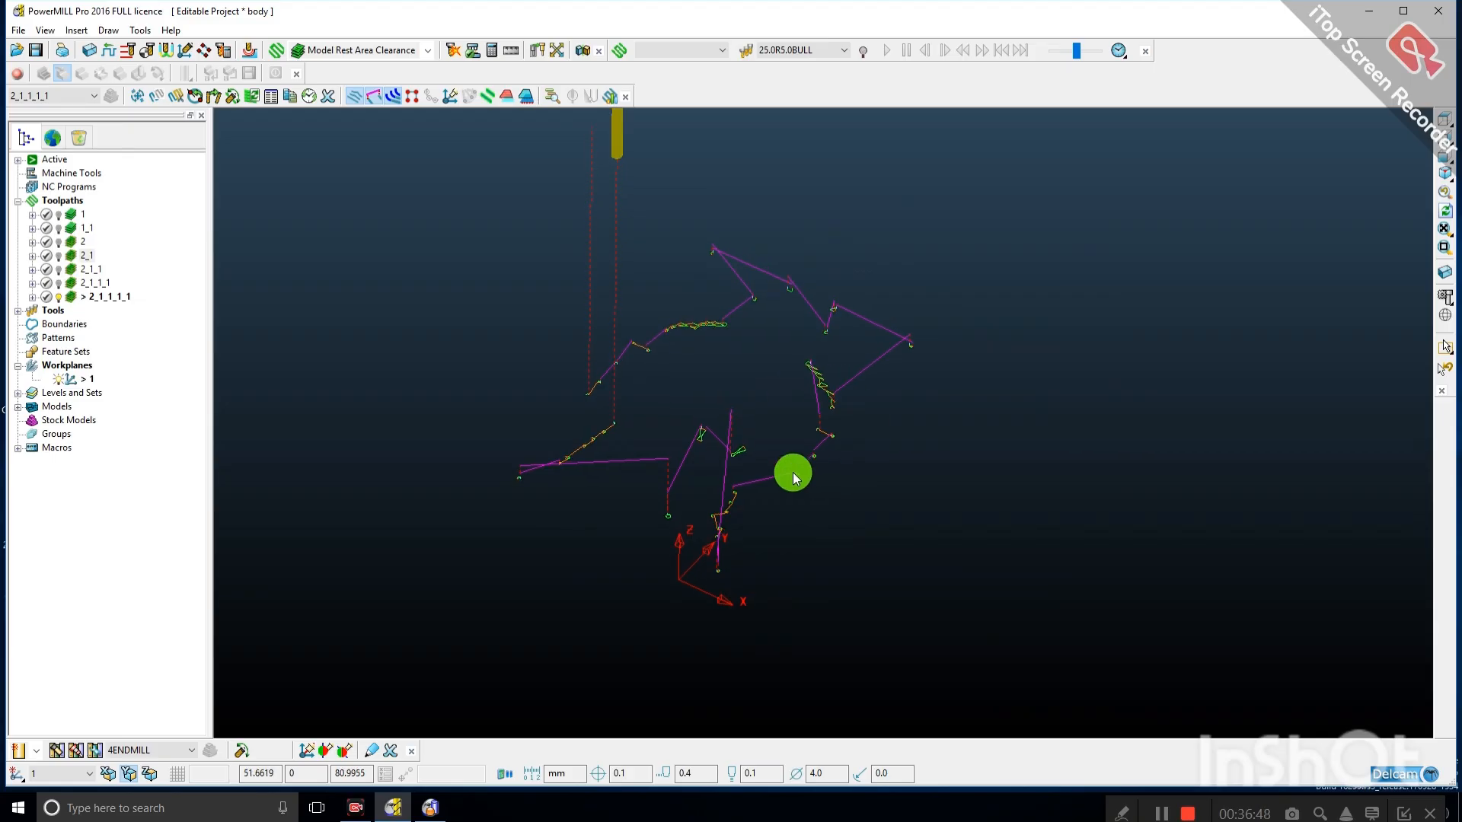
left_click(1442, 311)
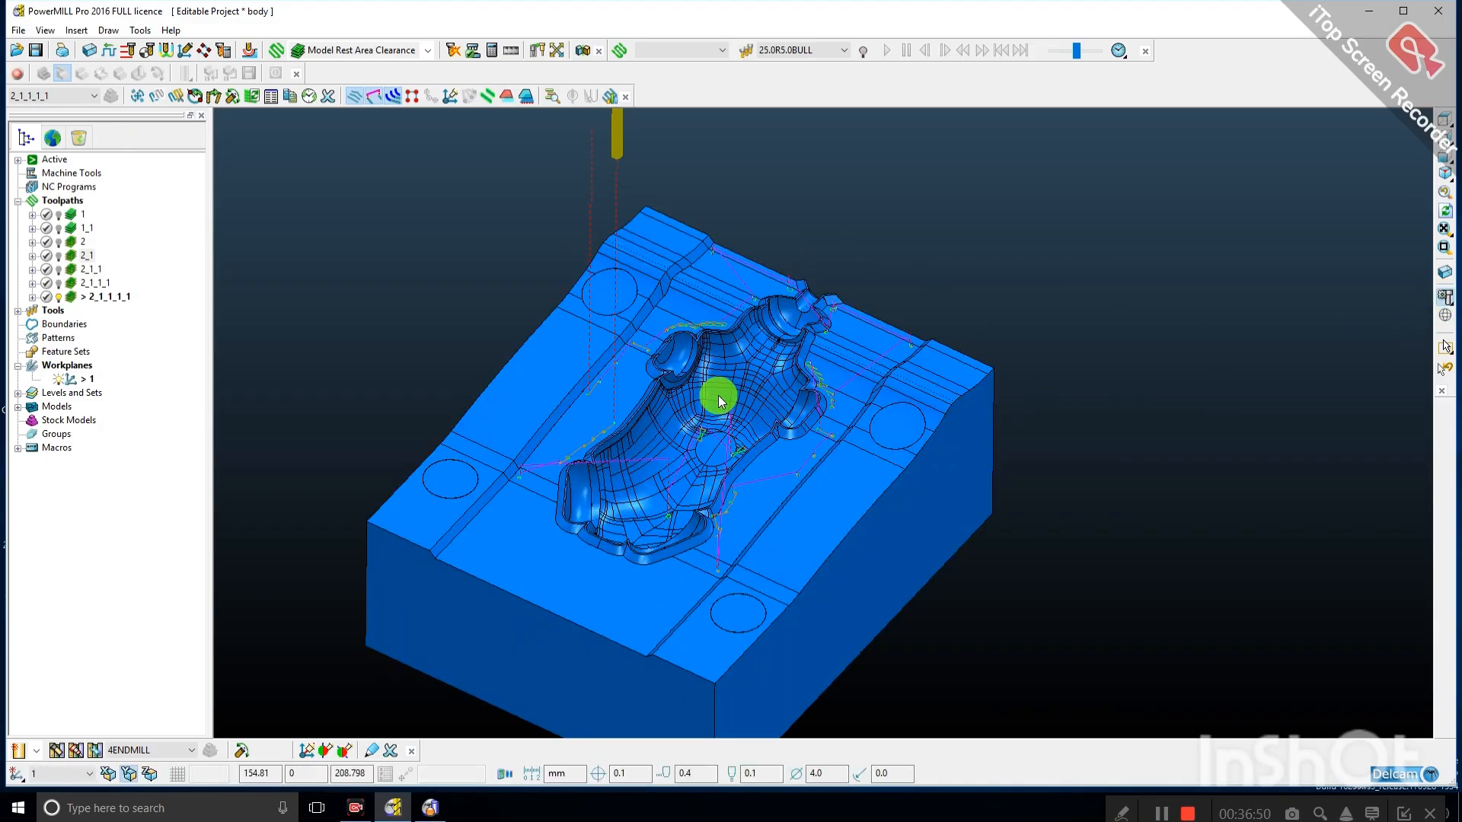
Make the settings of toolpath 2_1_1_1_1 editable again and set its tolerance to 0.11.
left_click(118, 335)
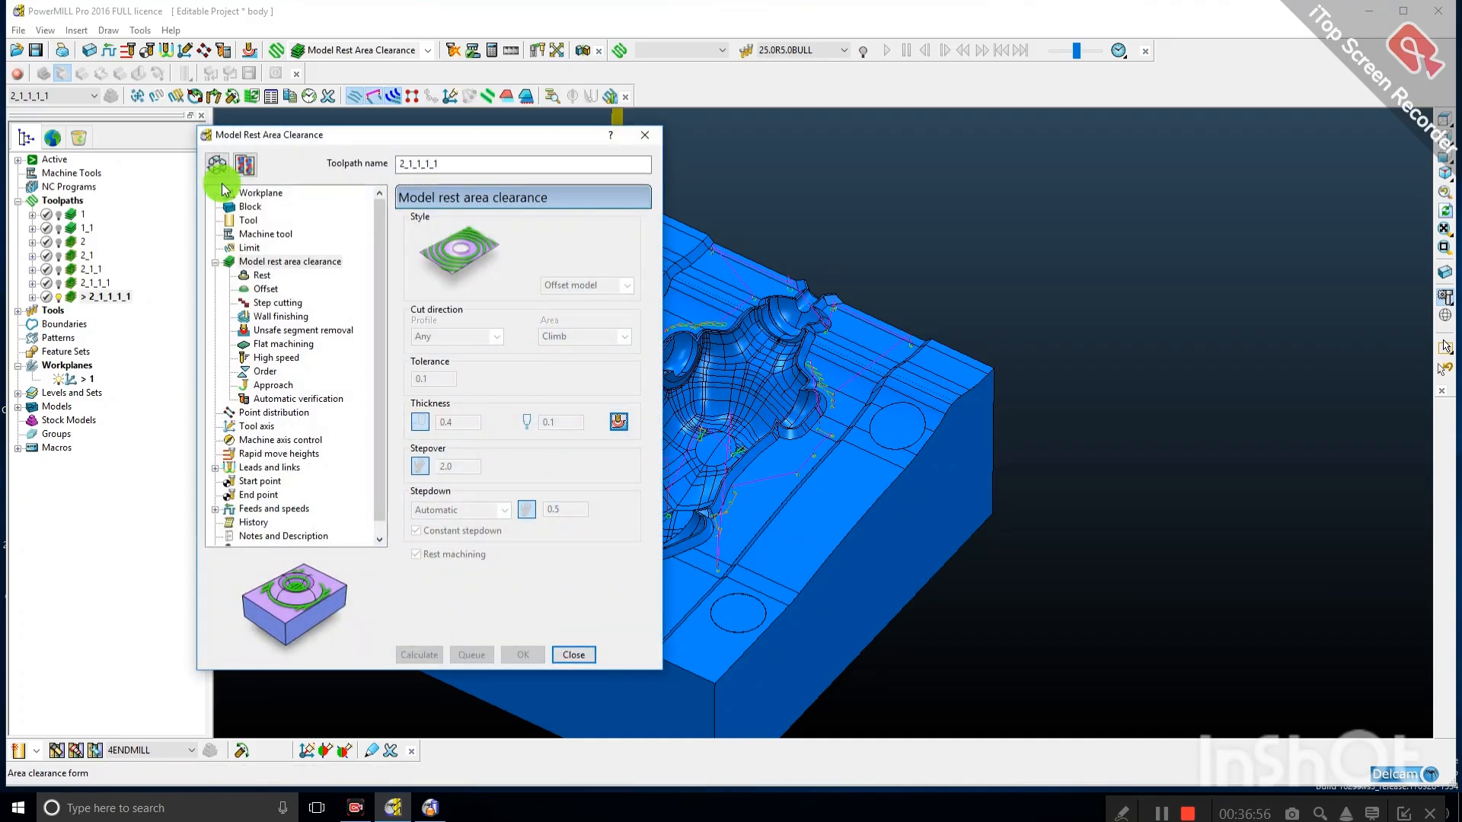
left_click(242, 165)
left_click(370, 307)
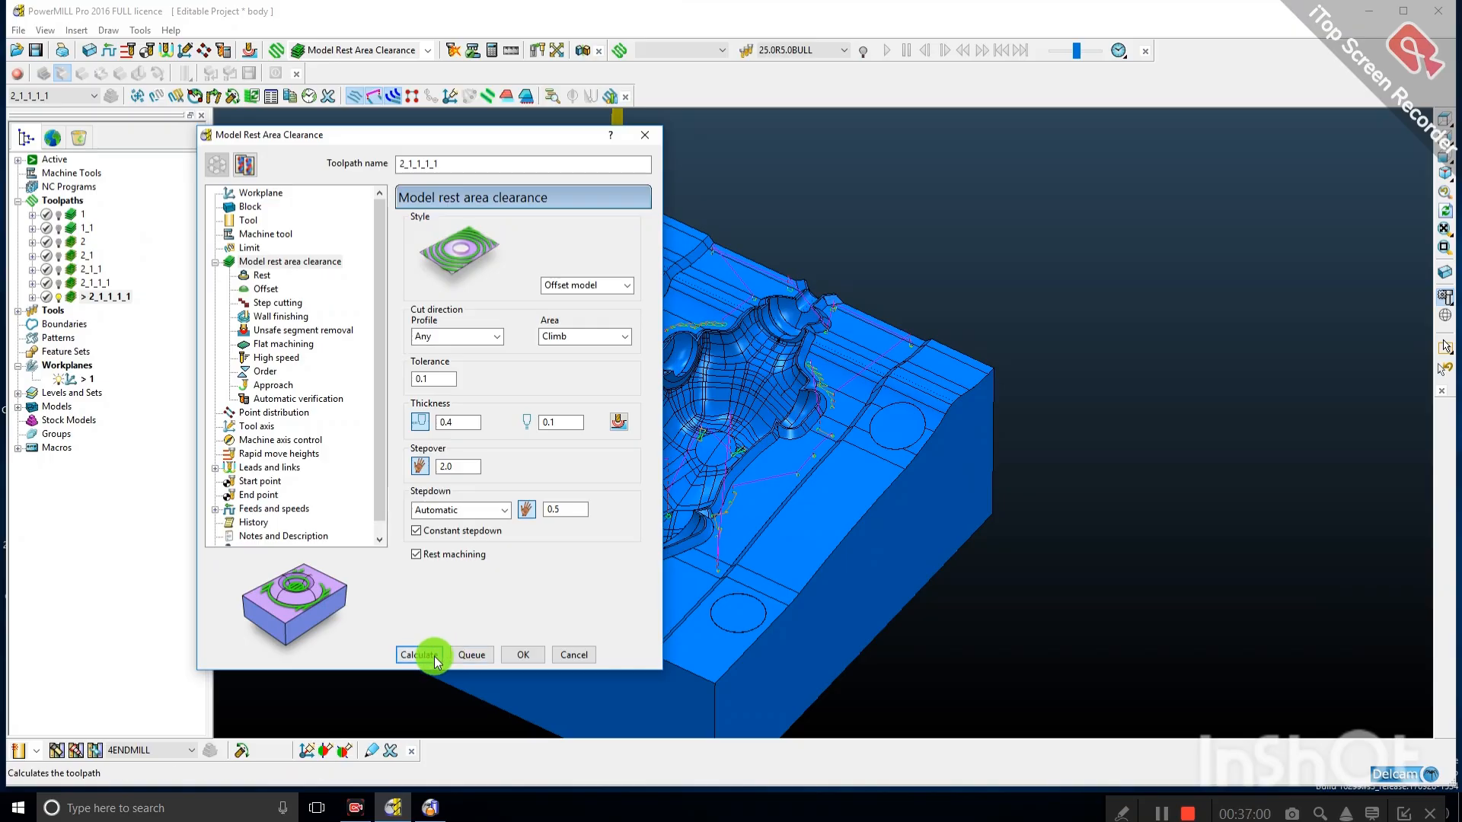
left_click(426, 380)
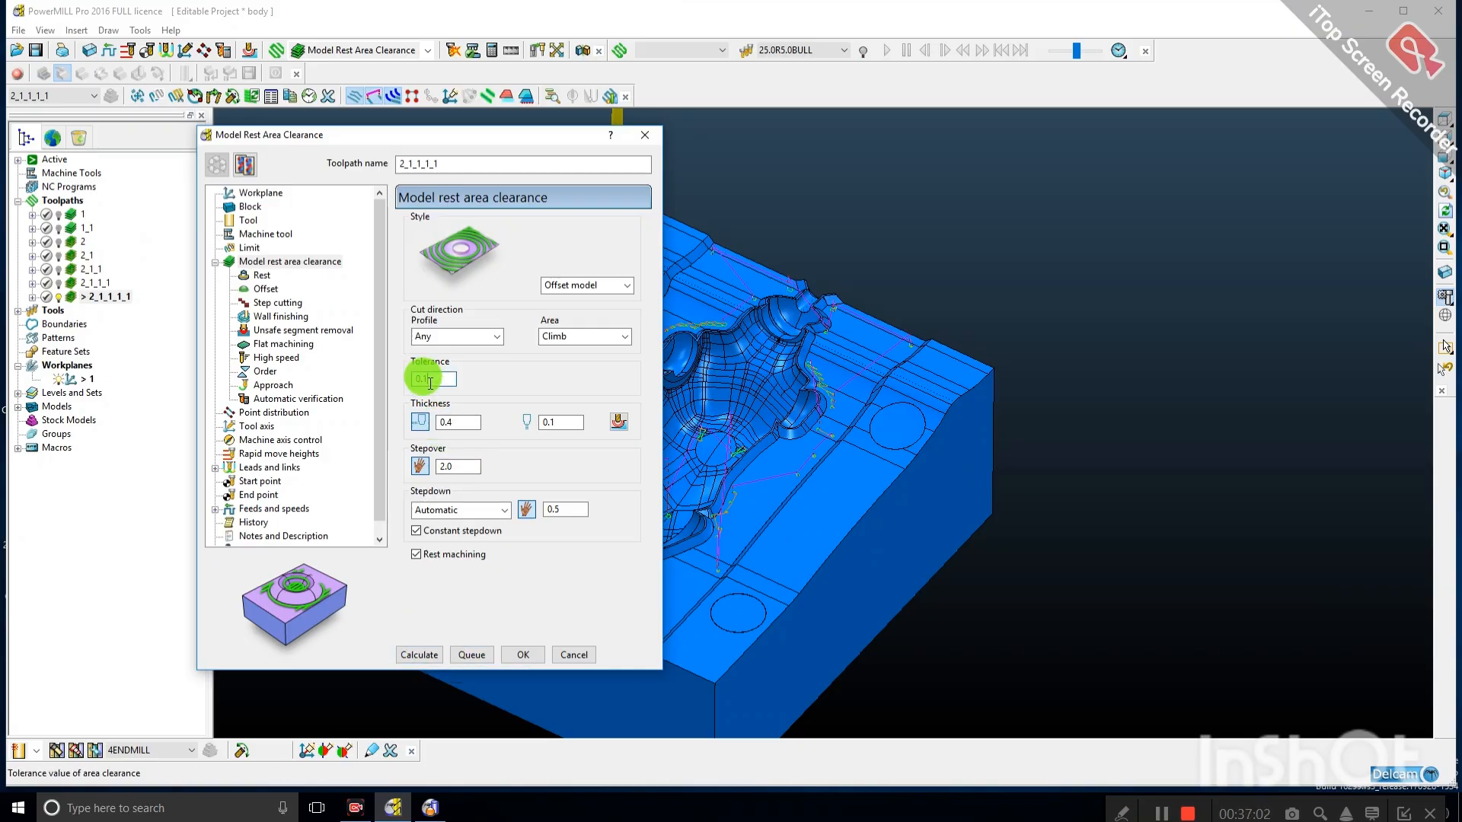
key("End")
type("1")
Recalculate toolpath 2_1_1_1_1, acknowledge the warnings, and close its settings.
left_click(418, 654)
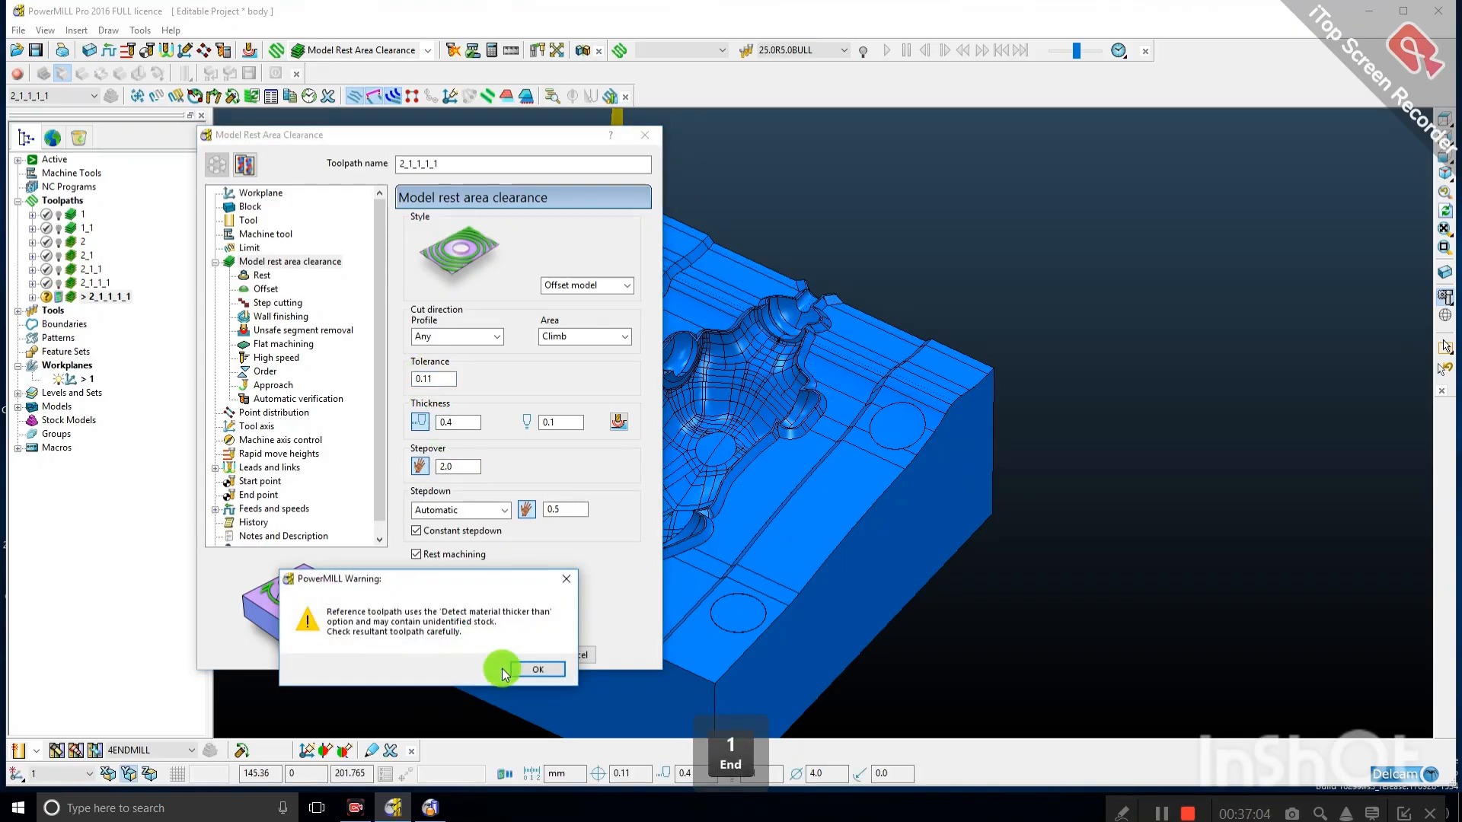
left_click(508, 669)
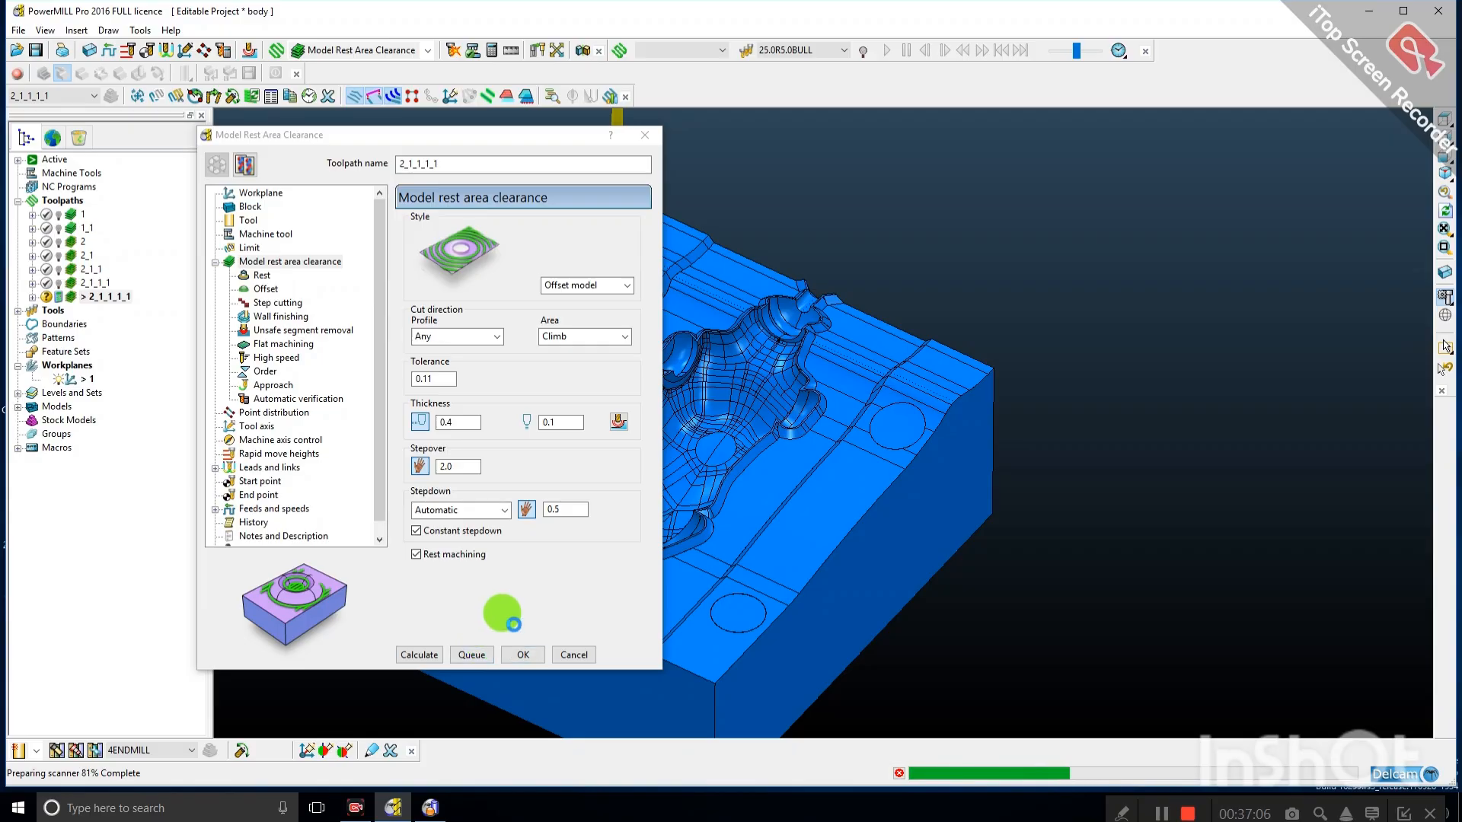
left_click(632, 682)
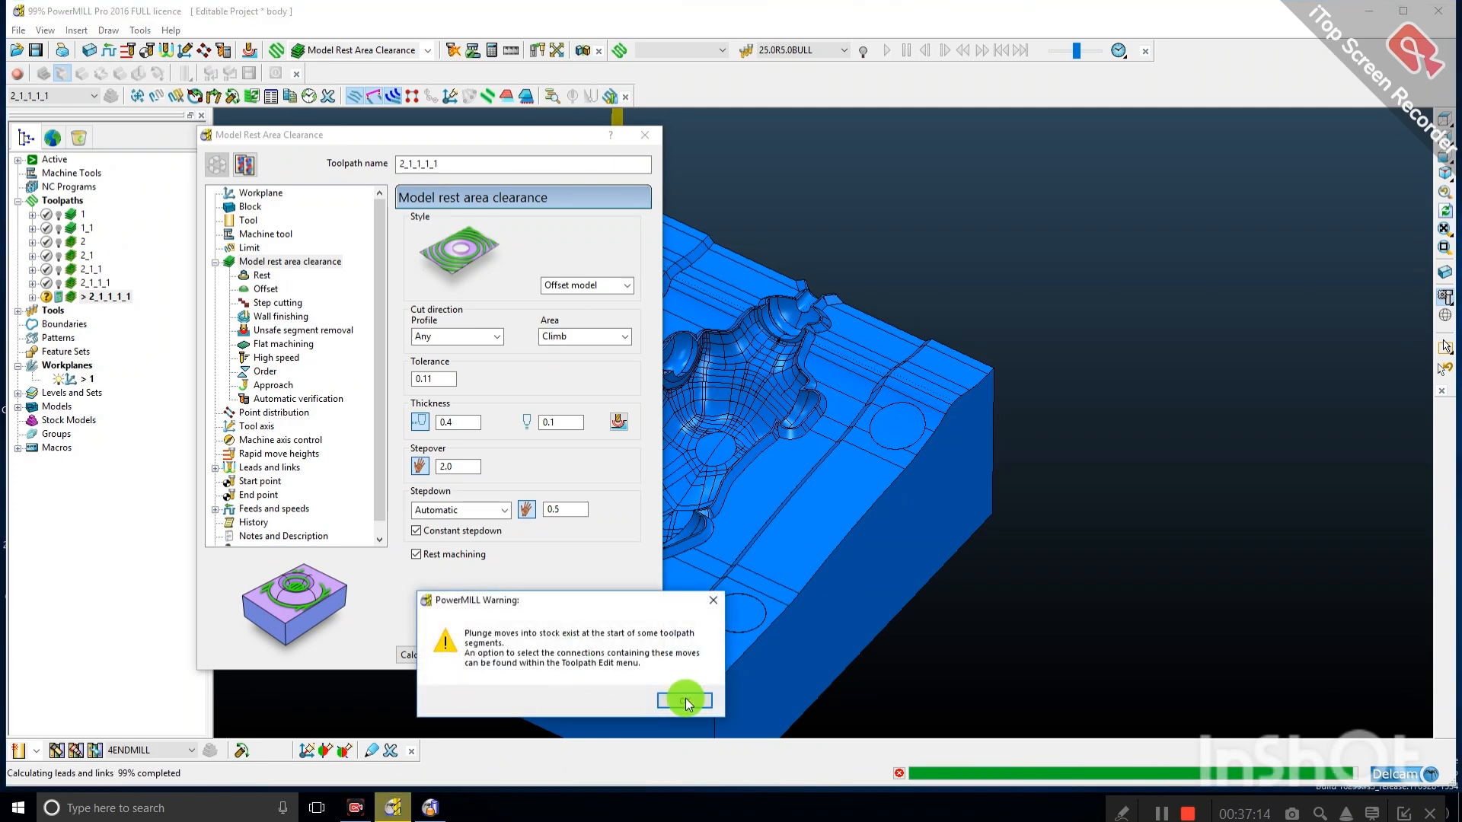
left_click(632, 680)
left_click(581, 652)
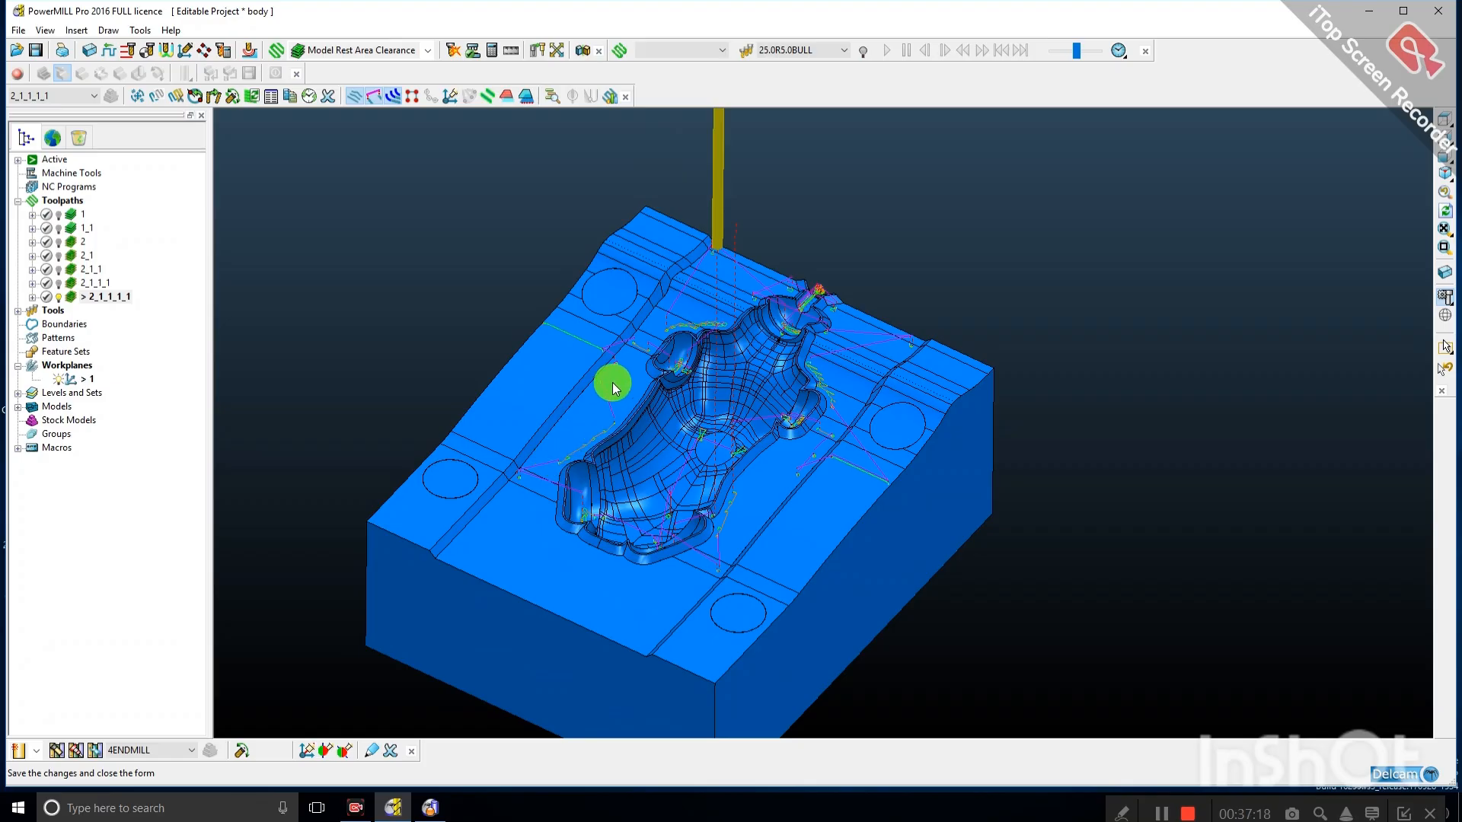
Hide the shaded model, select all segments of the toolpath, and deselect the dense clusters at the narrow neck of the cavity.
left_click(1444, 295)
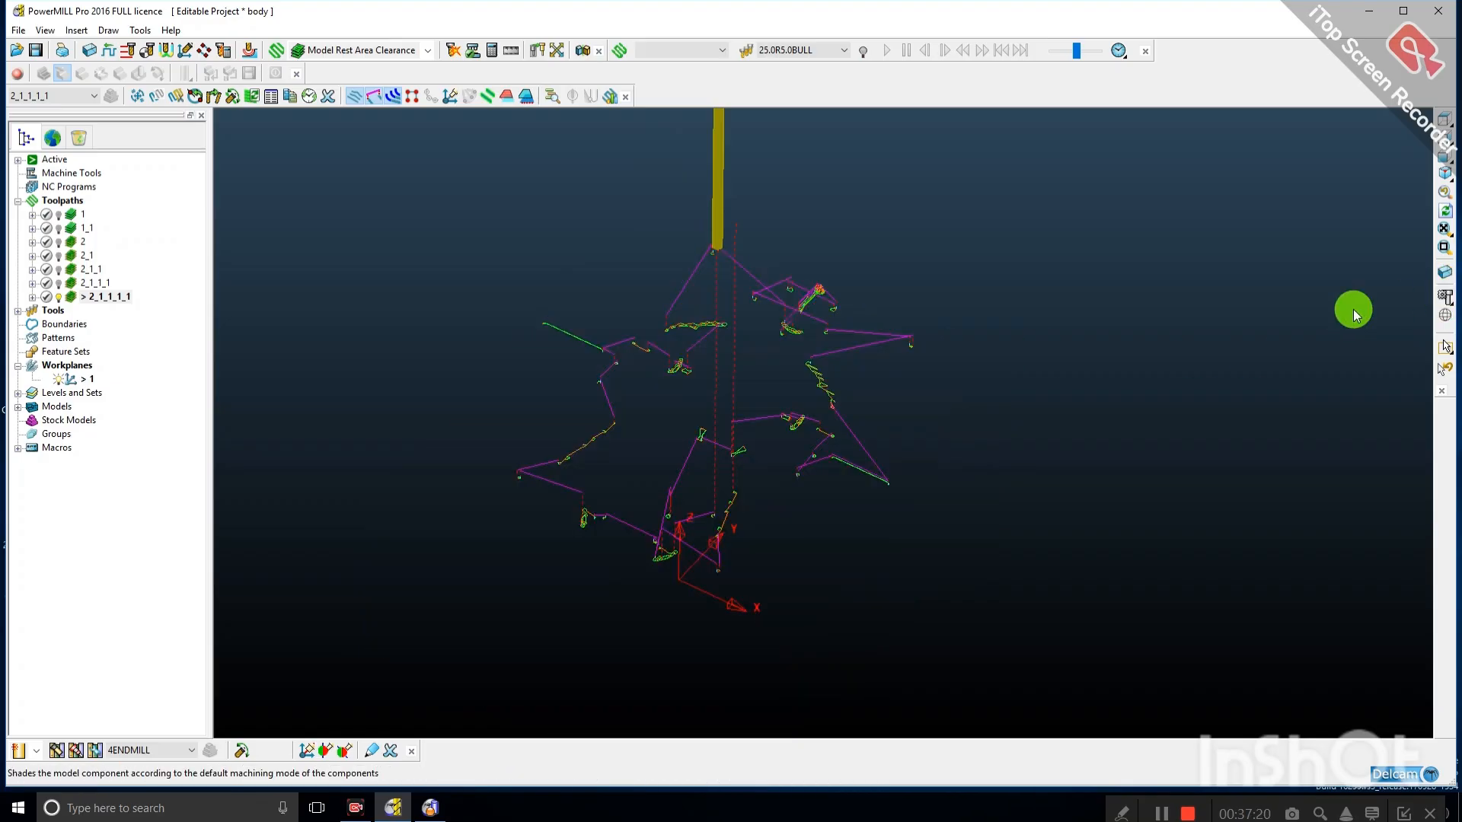
left_click_drag(483, 262, 944, 560)
scroll(805, 310, "up", 5)
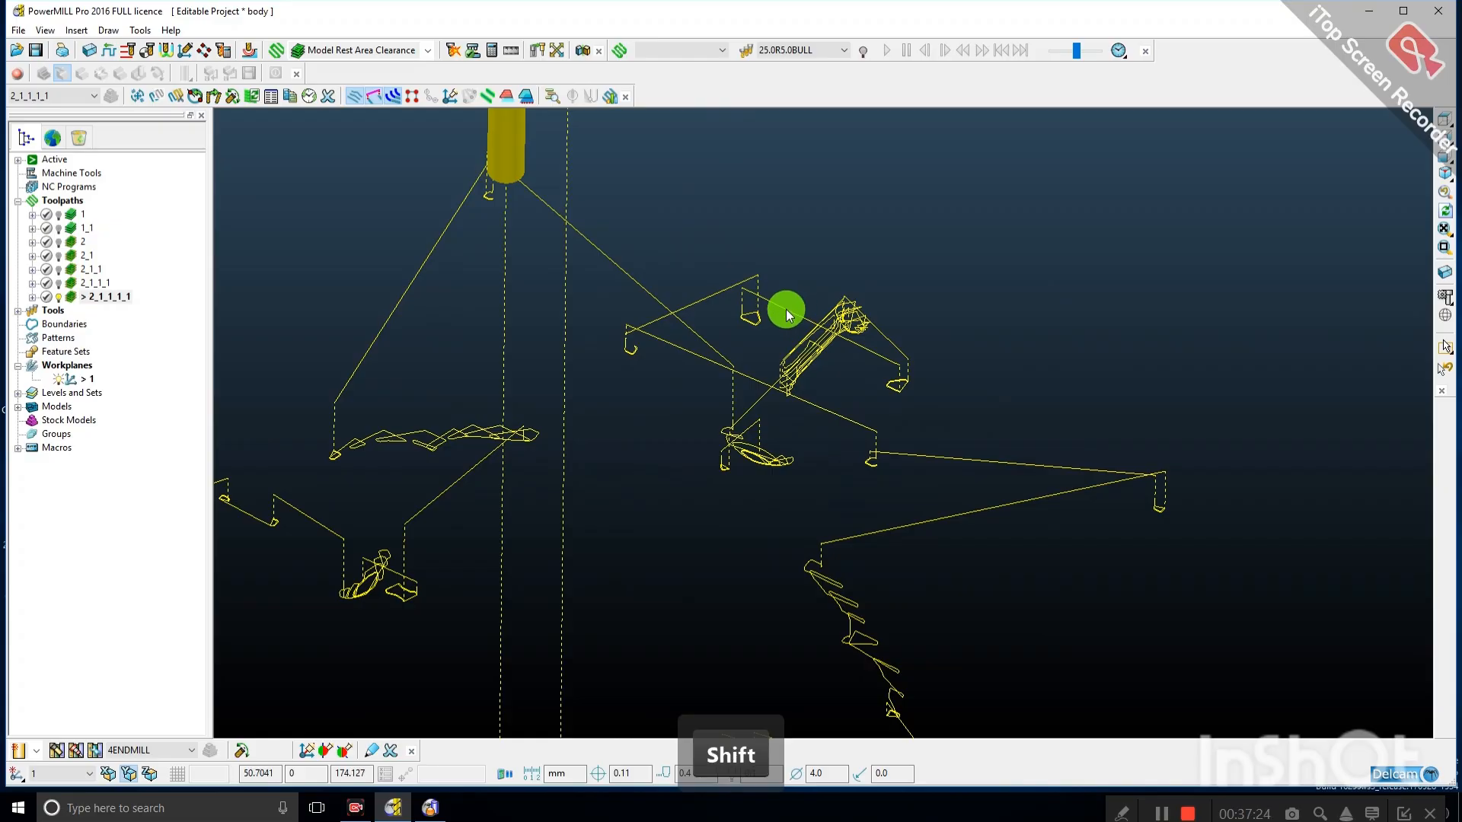
left_click_drag(787, 309, 845, 386, "shift")
left_click_drag(708, 414, 798, 483, "shift")
scroll(744, 397, "down", 5)
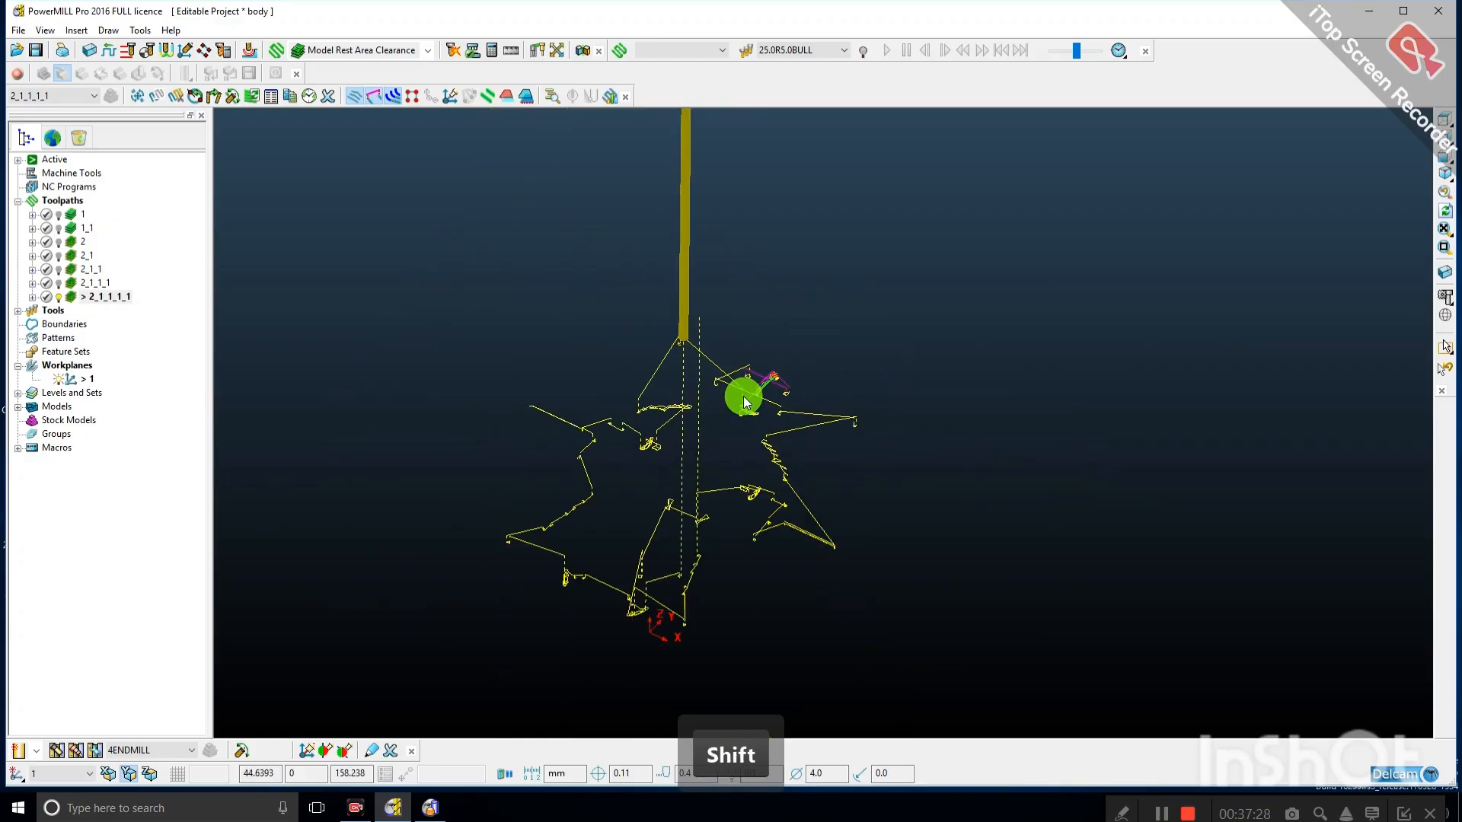
scroll(750, 411, "up", 5)
left_click_drag(701, 372, 784, 440, "ctrl")
scroll(742, 406, "down", 4)
Deselect the dense segment clusters in the cavity's other four corner pockets, leaving the stray segments selected.
scroll(637, 424, "up", 4)
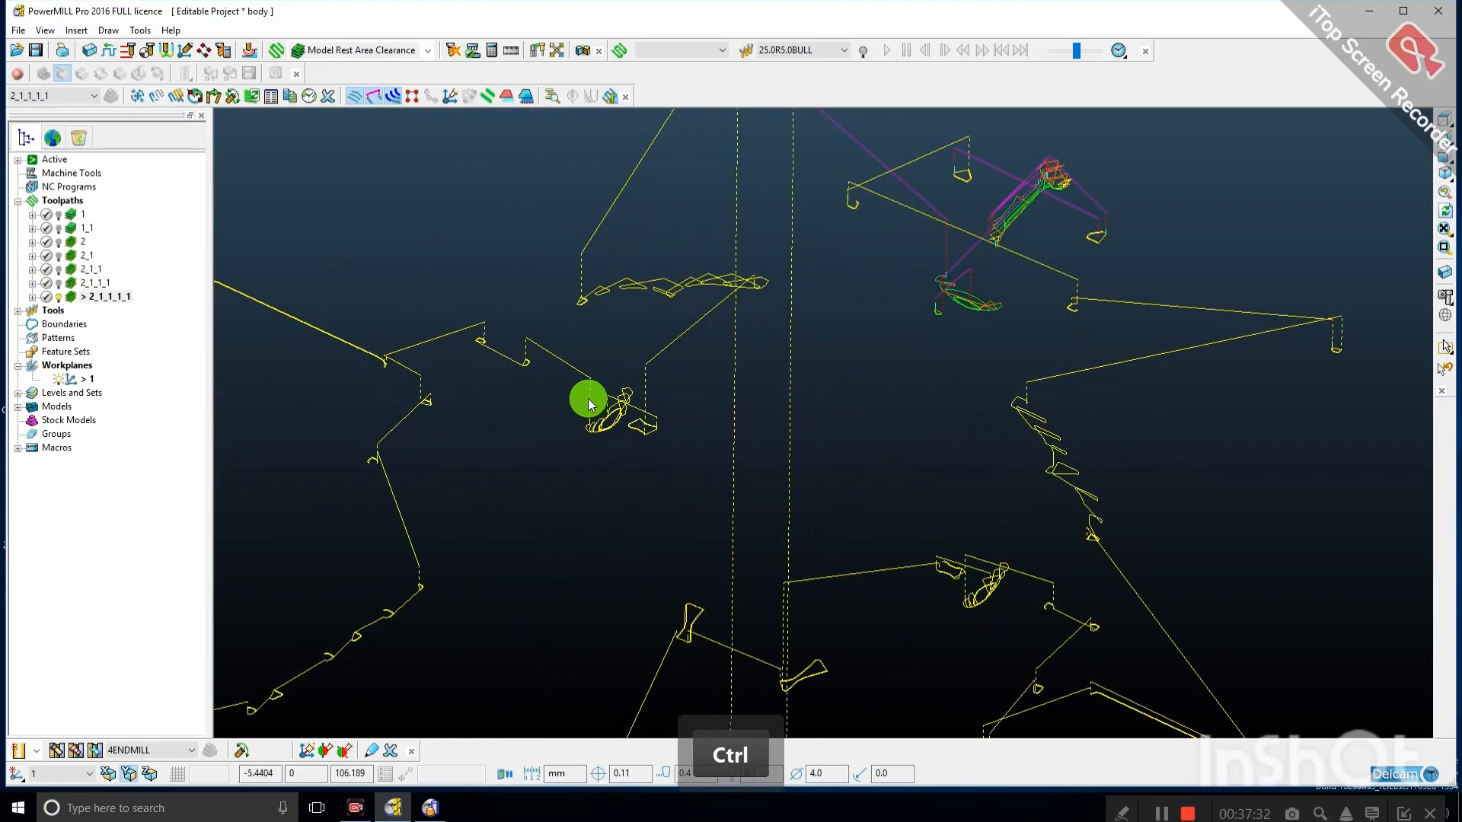
left_click_drag(590, 404, 685, 466, "ctrl")
scroll(738, 453, "down", 3)
scroll(833, 495, "down", 2)
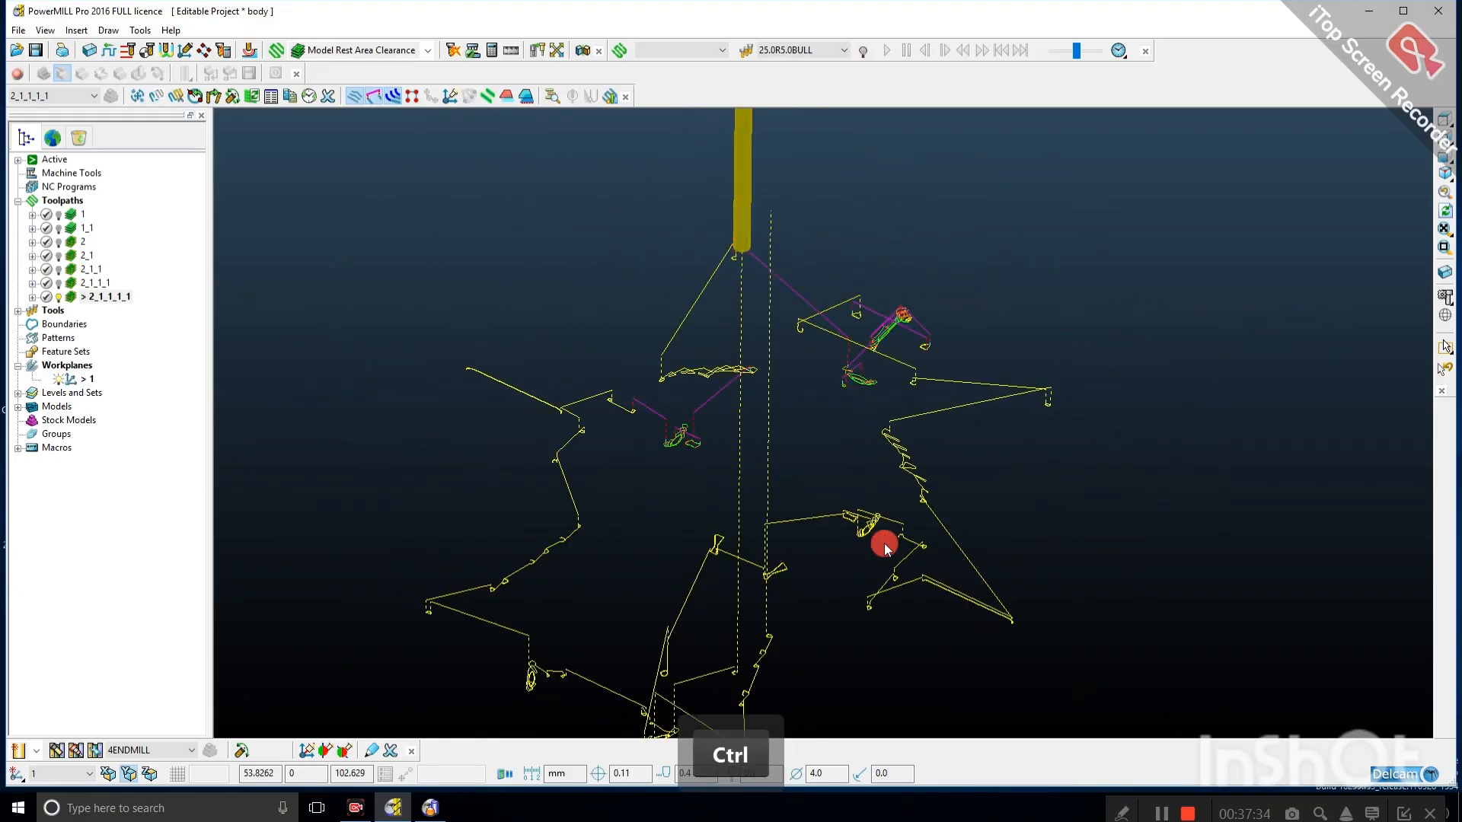
scroll(740, 454, "down", 2)
scroll(678, 538, "up", 5)
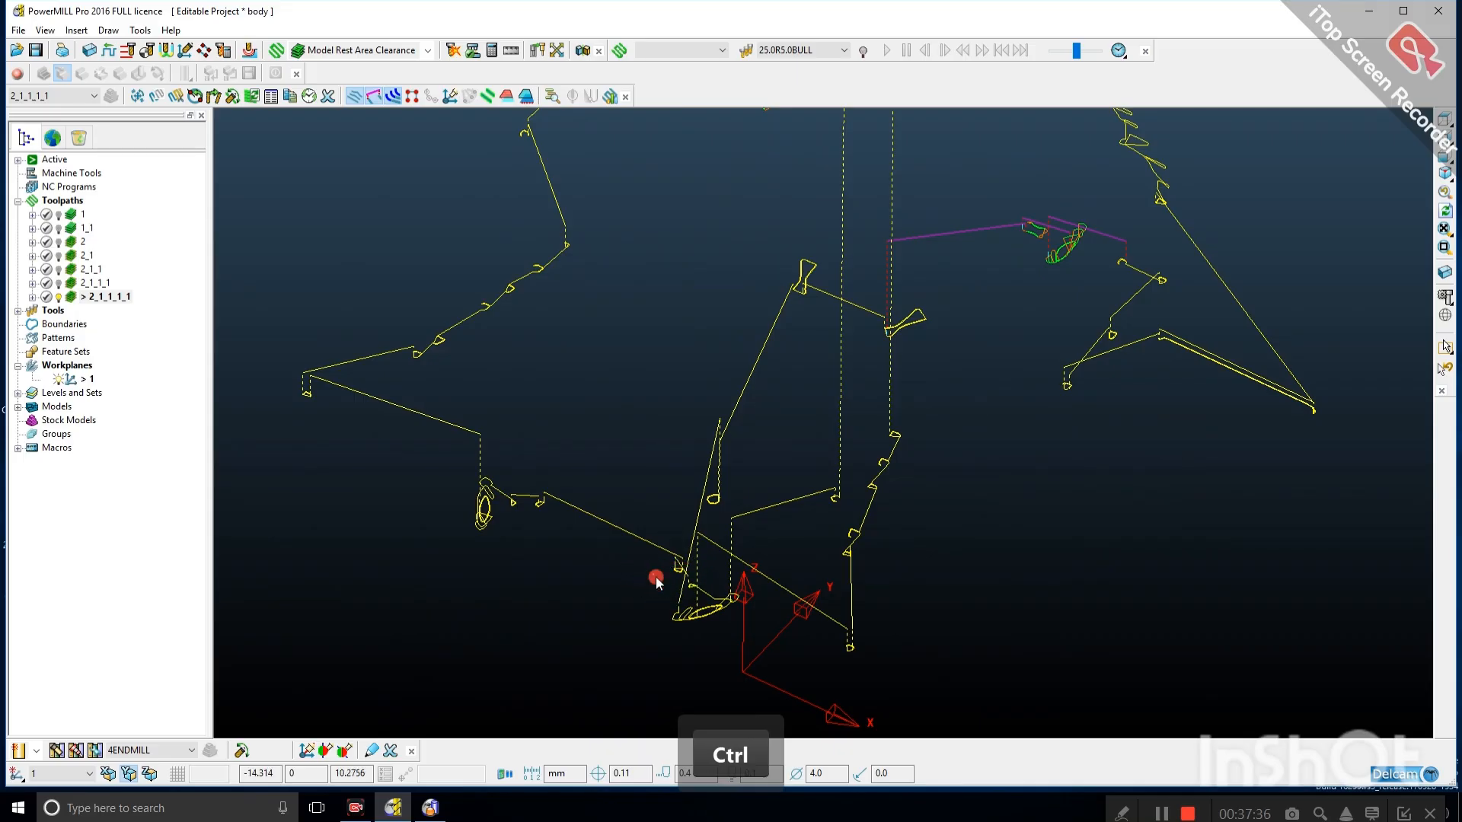
left_click_drag(655, 577, 734, 629, "ctrl")
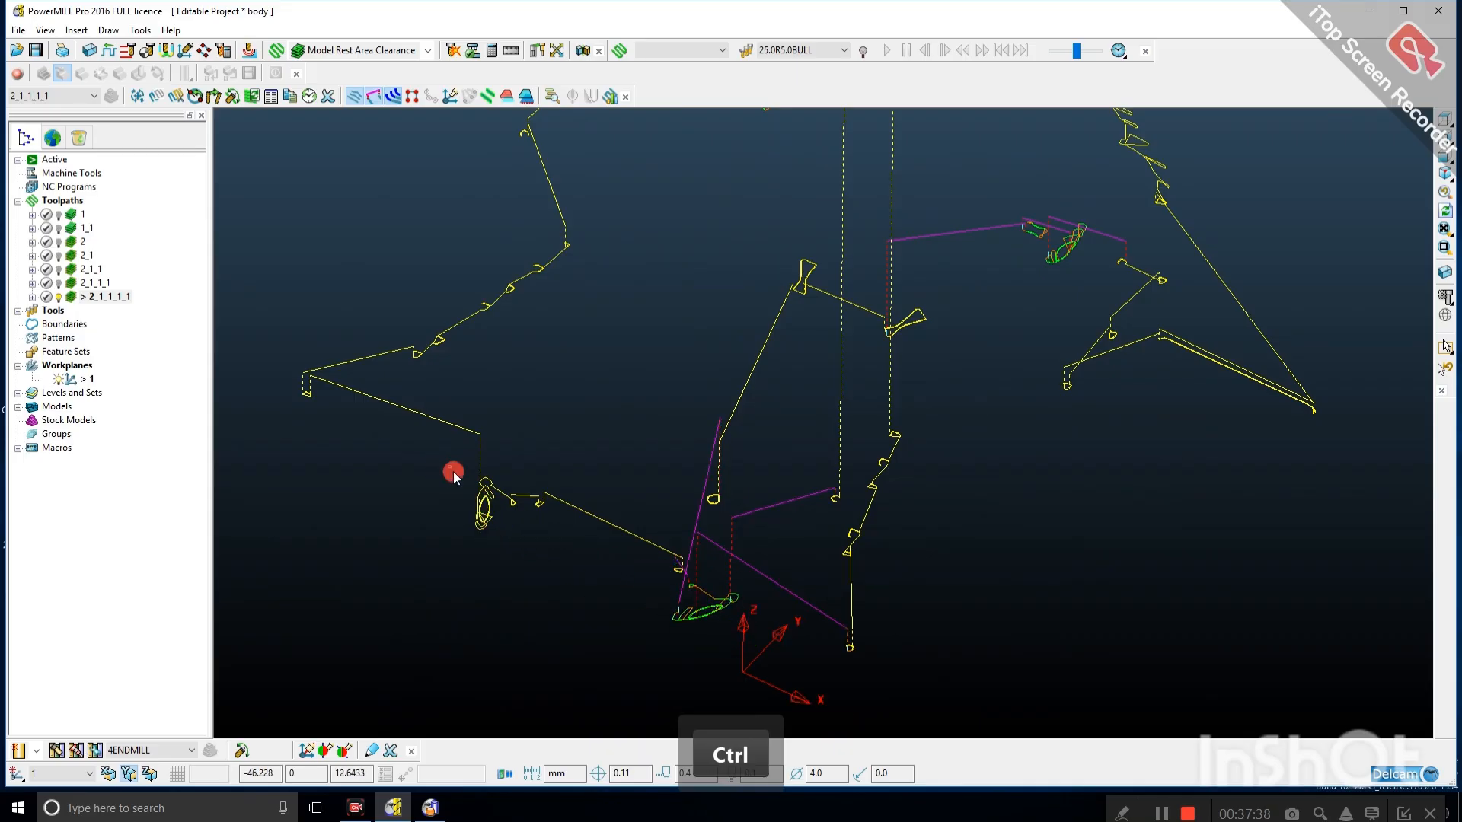
scroll(578, 474, "down", 3)
scroll(601, 486, "up", 3)
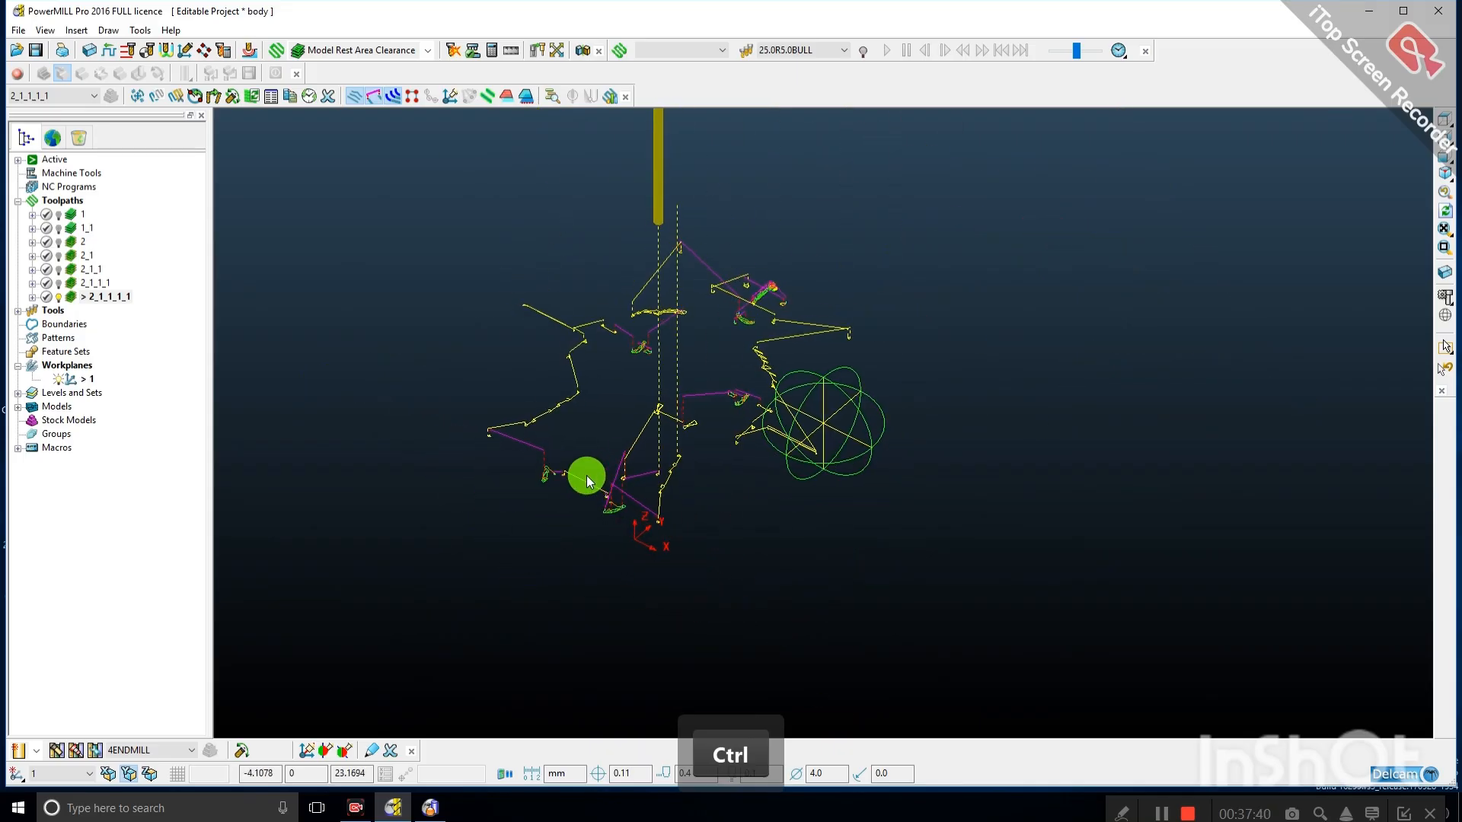
Delete the selected stray segments from toolpath 2_1_1_1_1 and check the remaining clusters on the shaded model.
right_click(770, 367)
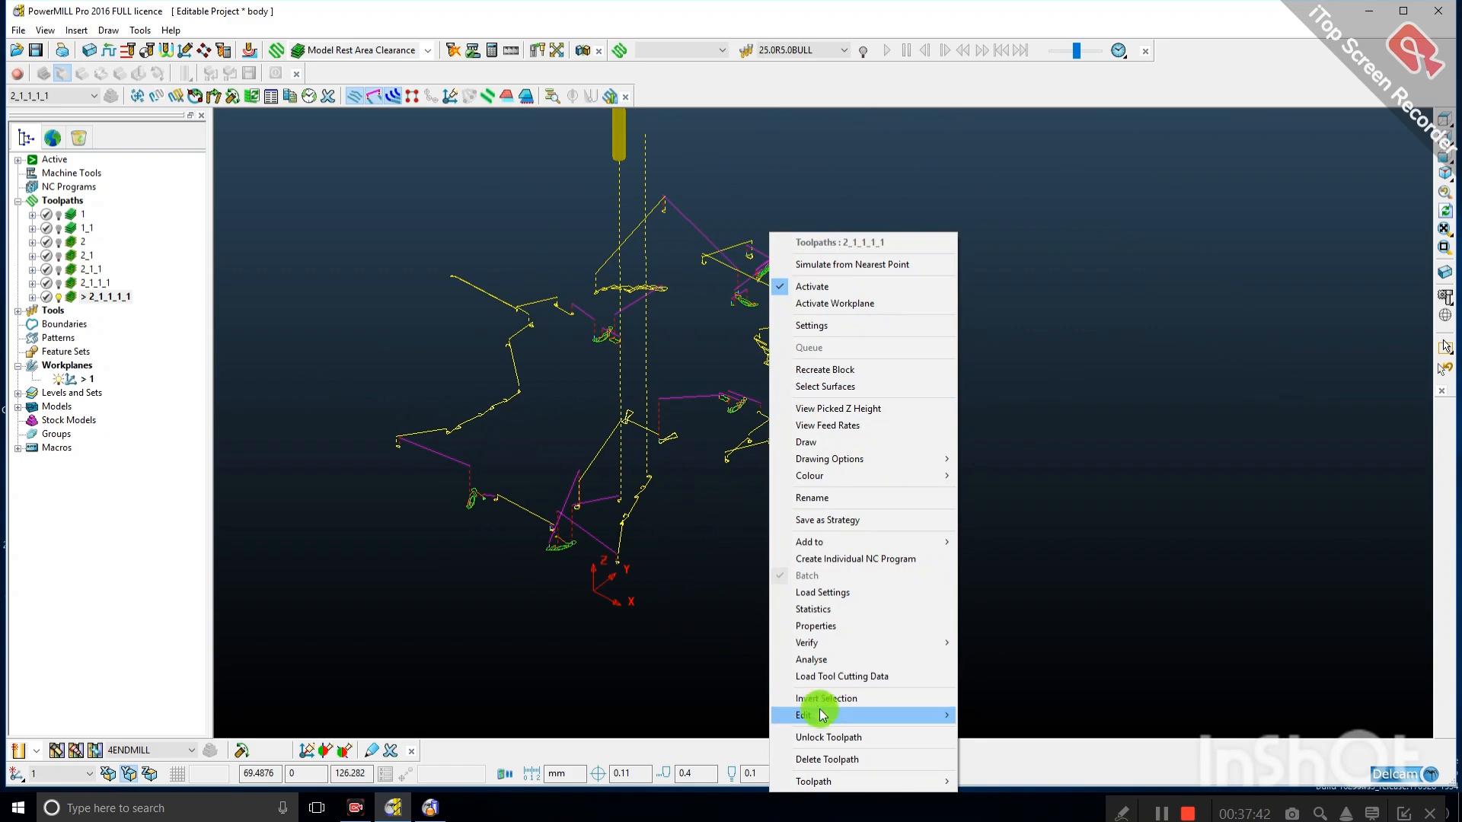
mouse_move(830, 714)
left_click(975, 716)
scroll(764, 540, "up", 2)
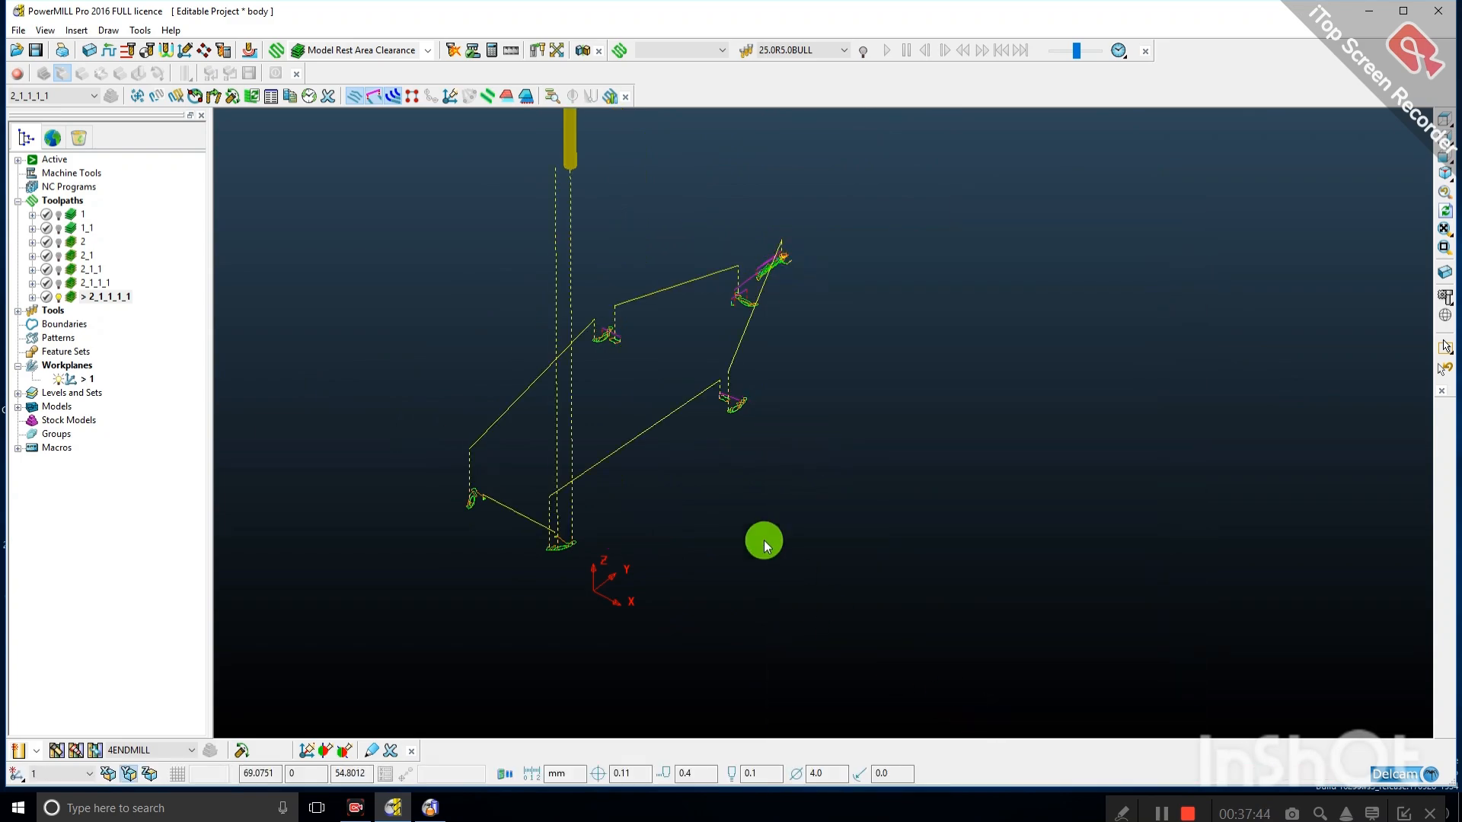
left_click(1444, 272)
scroll(613, 336, "up", 1)
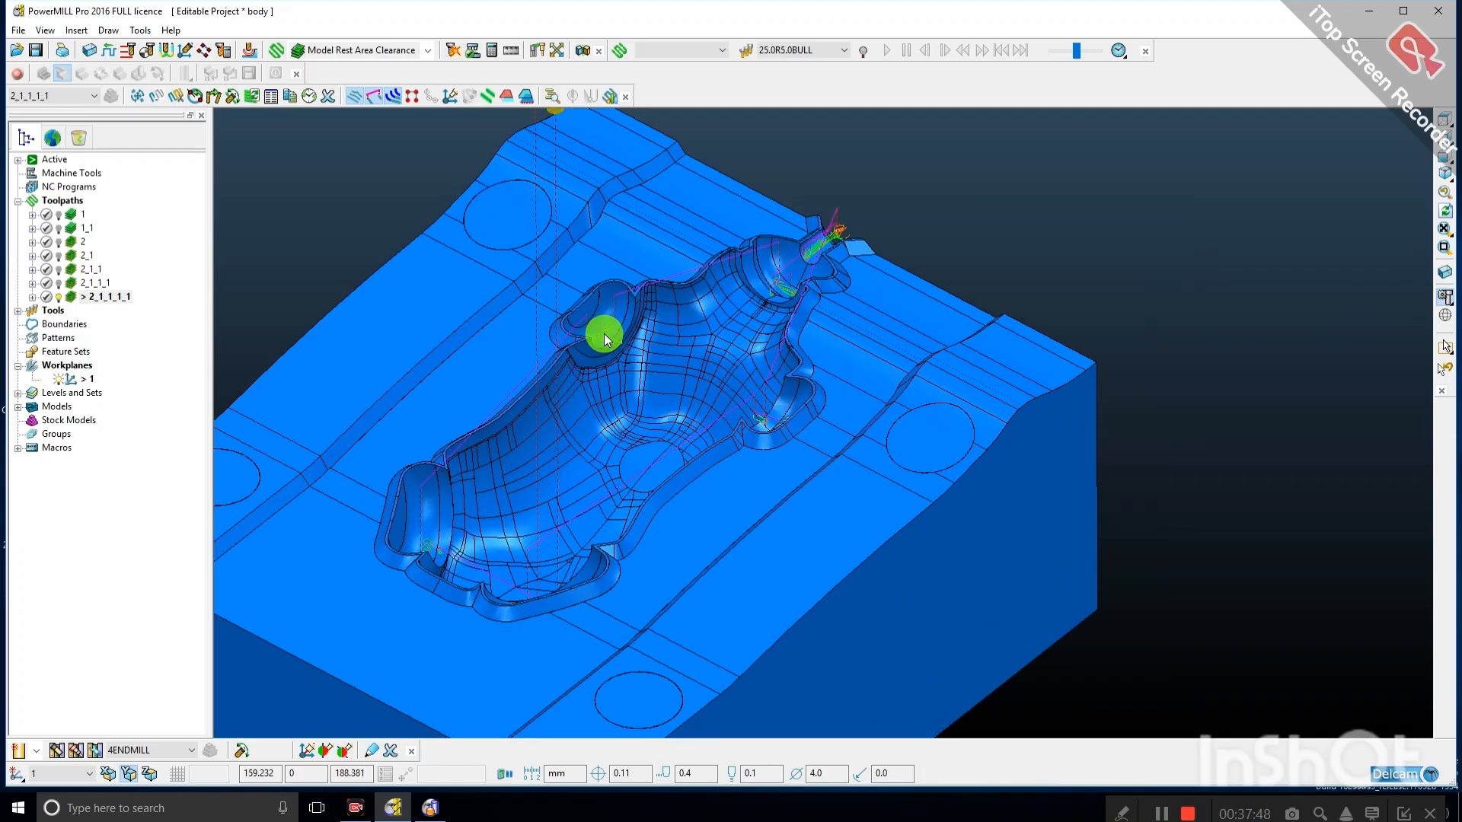
scroll(670, 350, "down", 2)
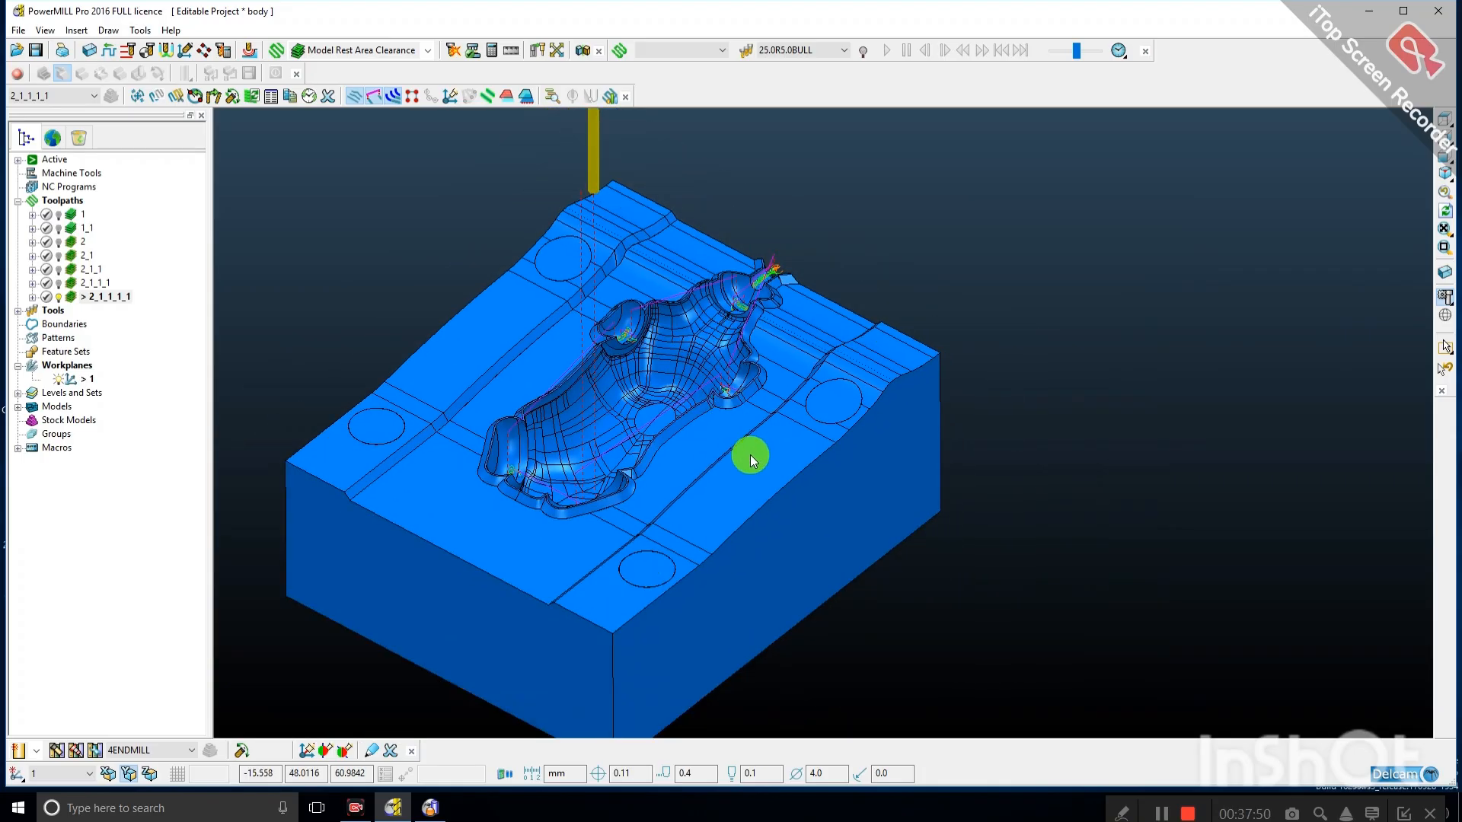
middle_click_drag(750, 460, 640, 375)
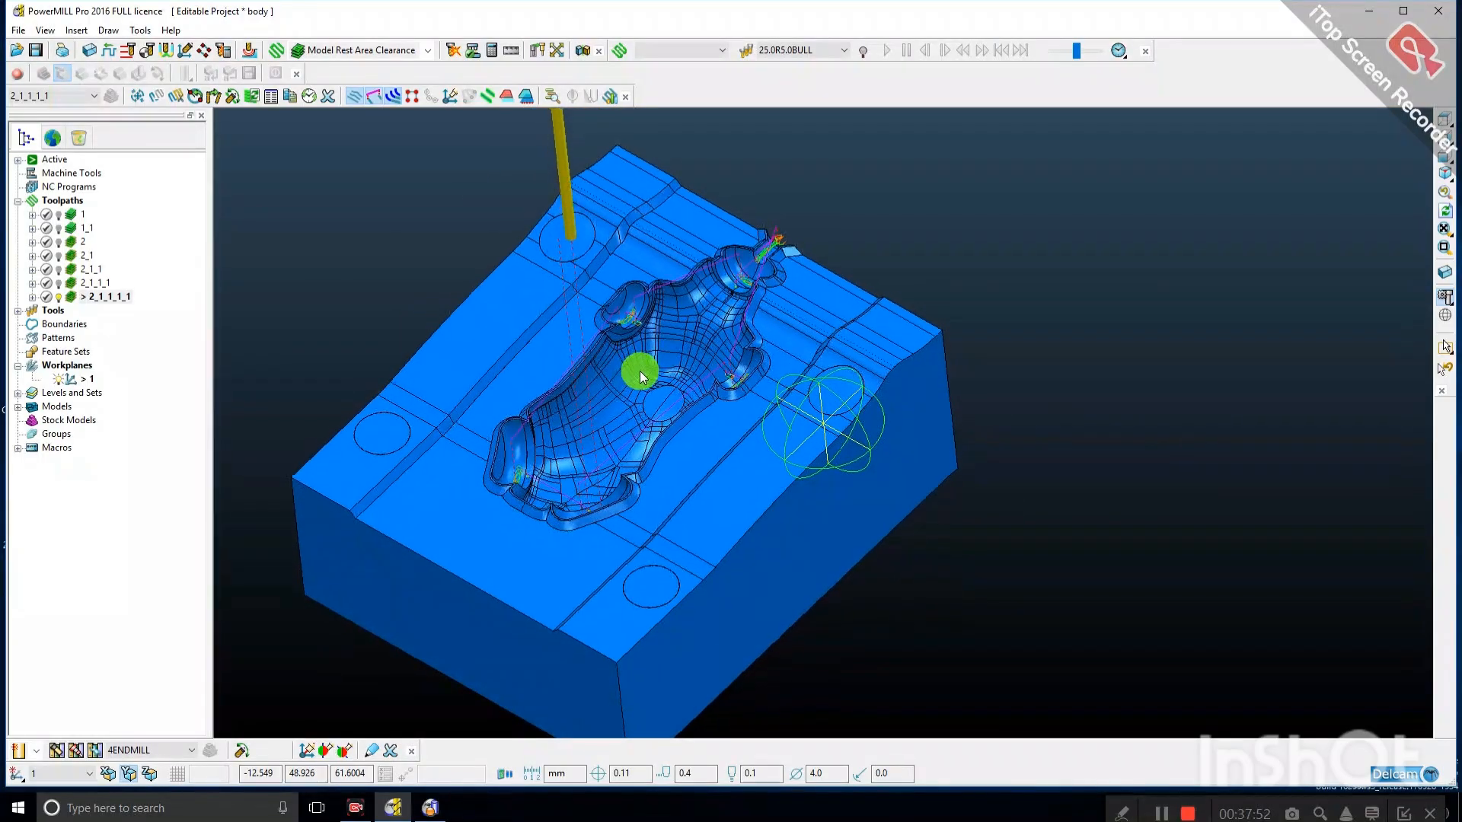
Clone the edited toolpath 2_1_1_1_1 from its settings and assign the tool 3ENDMILL to the copy.
right_click(76, 295)
left_click(99, 293)
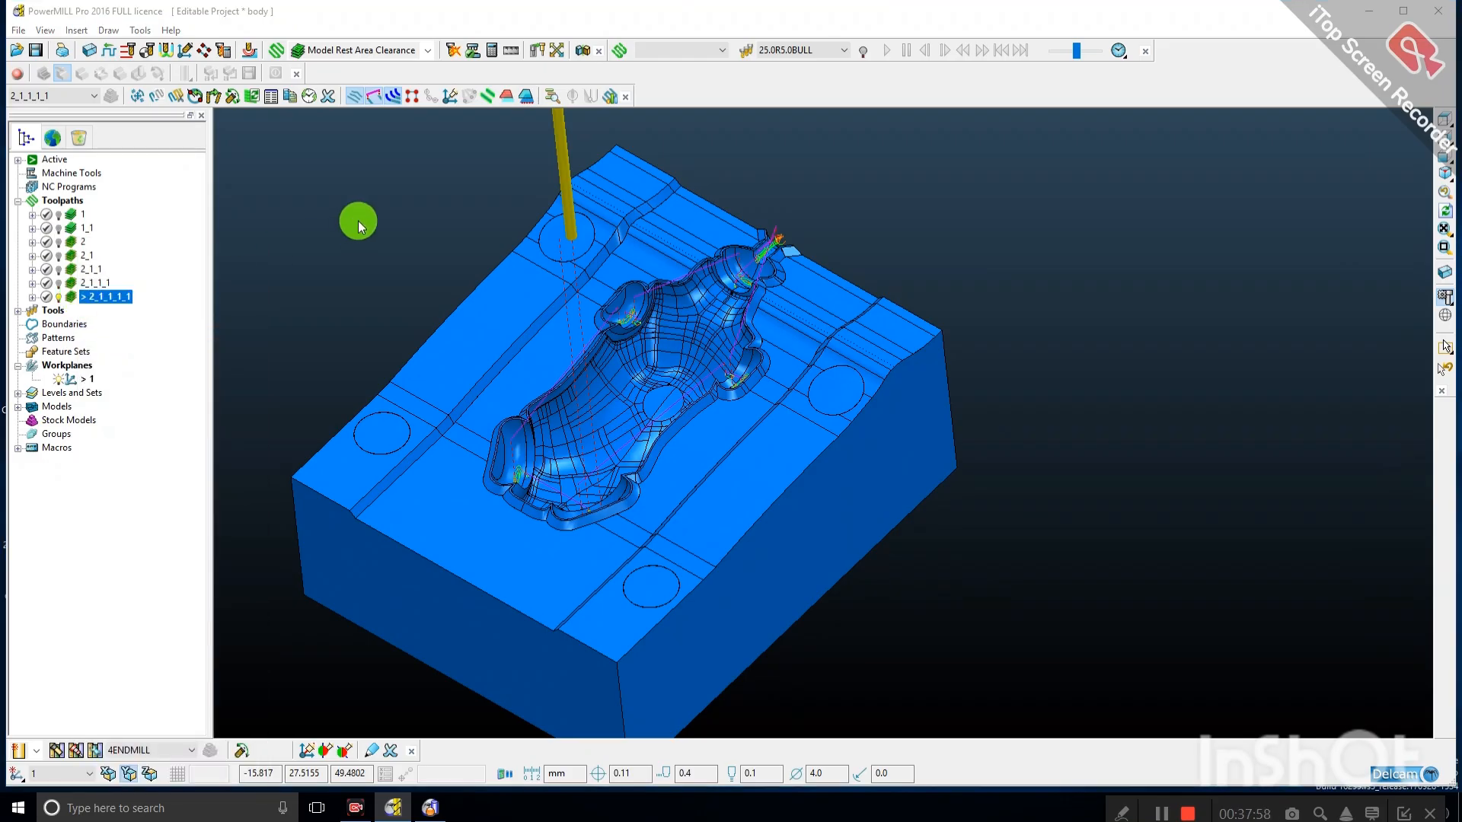
left_click(233, 160)
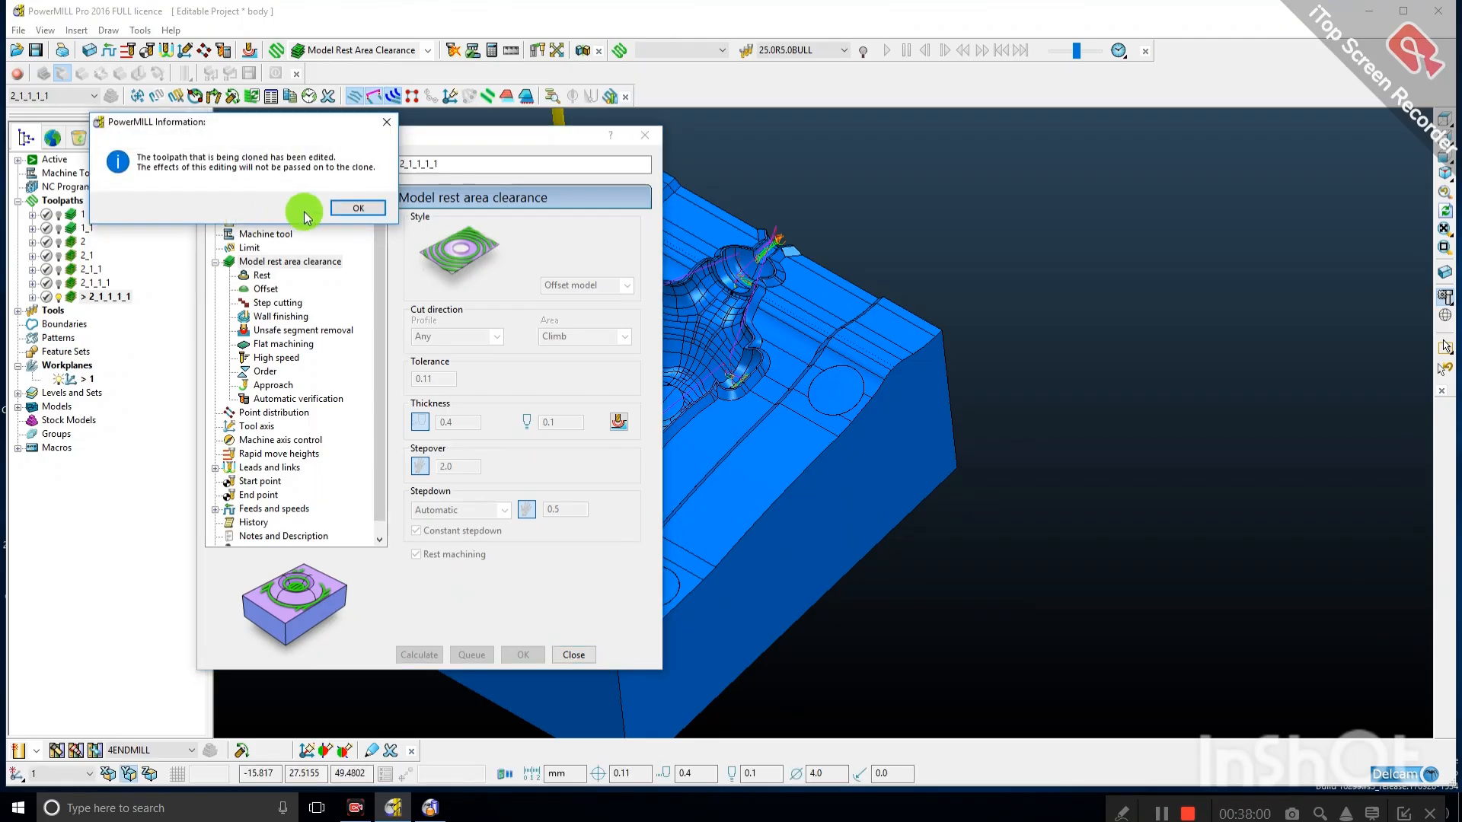
key("Return")
left_click(248, 220)
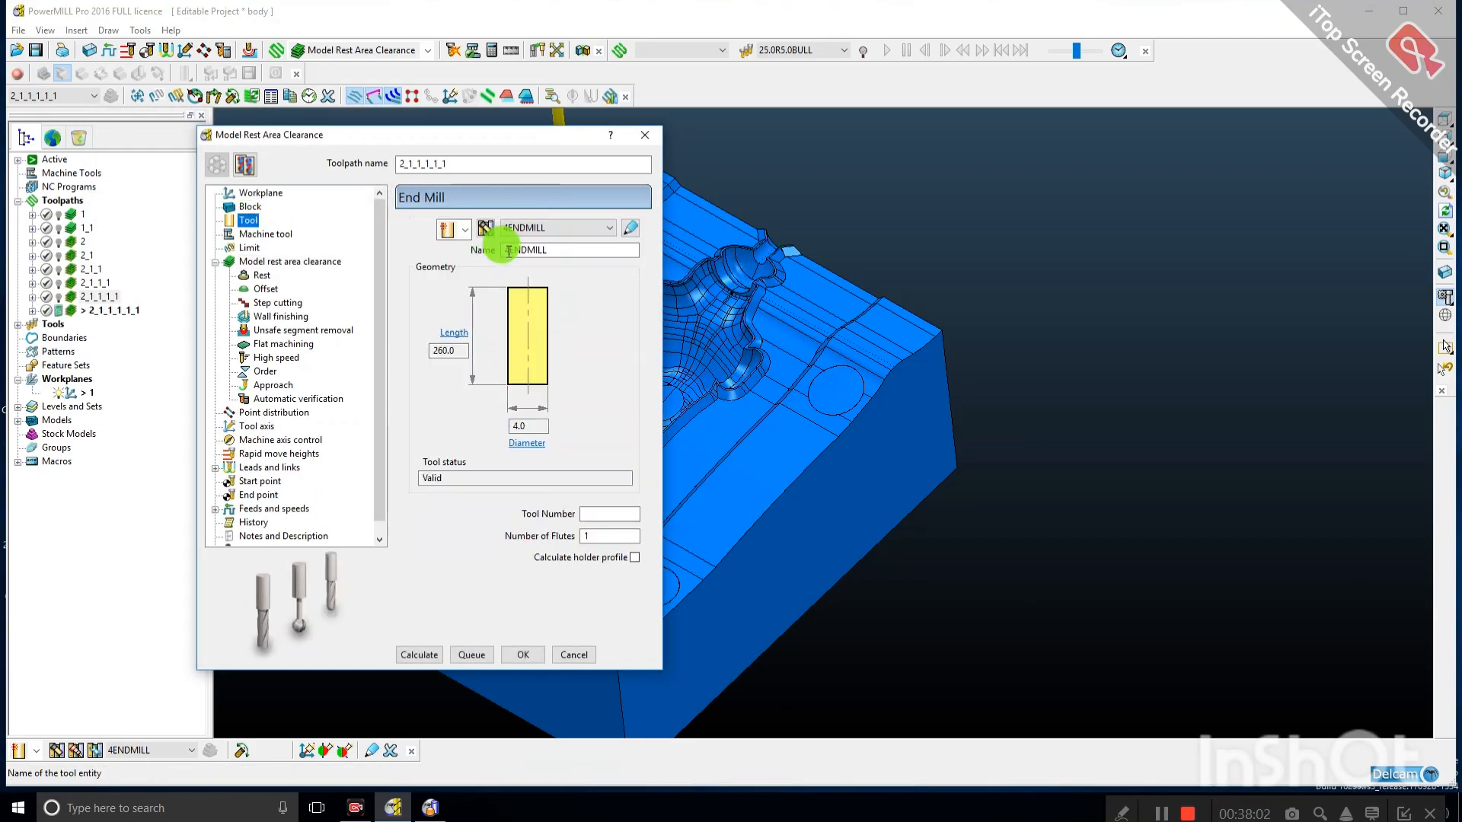
left_click(545, 227)
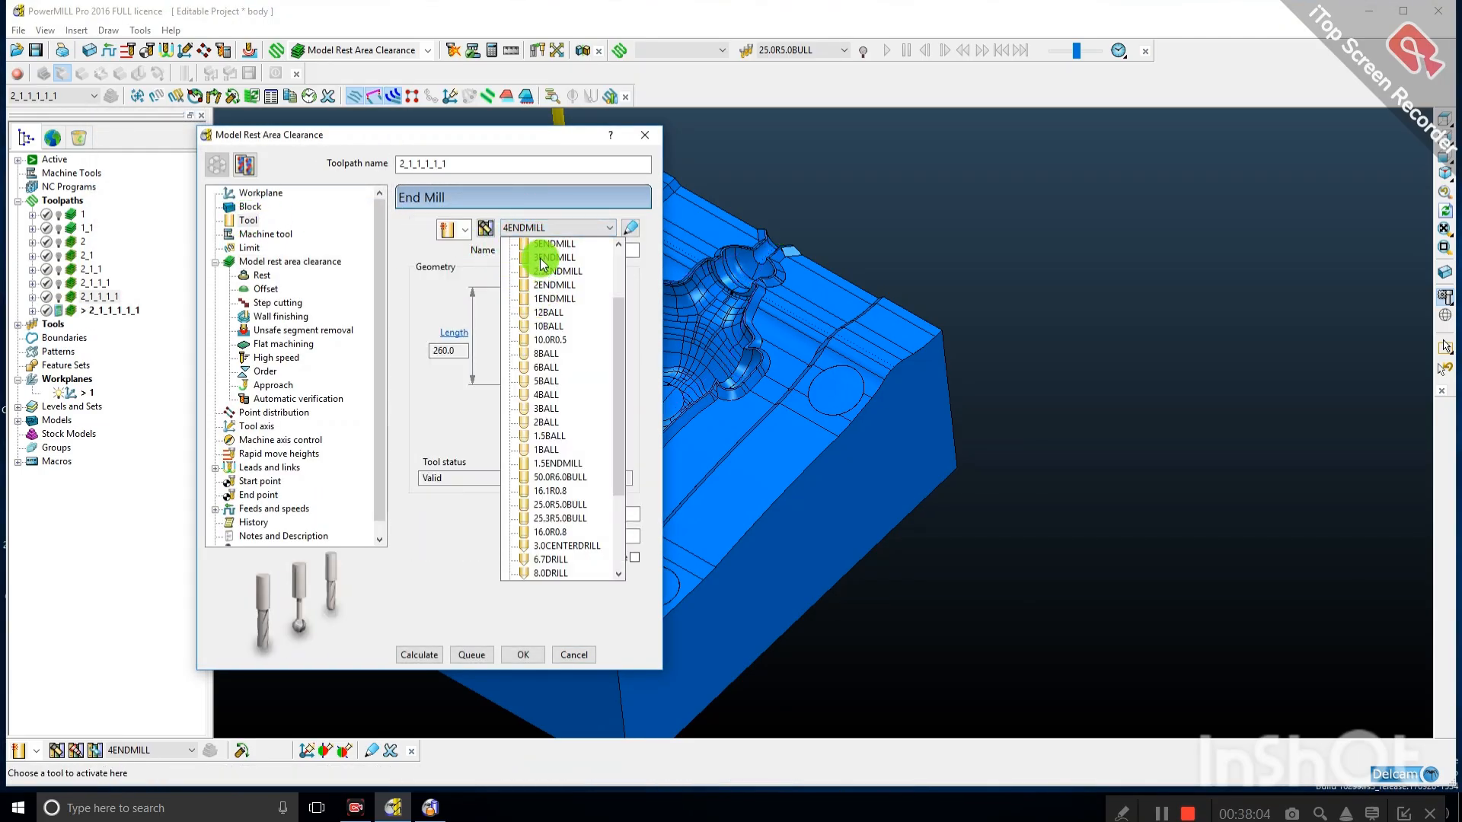
left_click(542, 259)
Set the area clearance stepover of the 3 mm end mill toolpath to 1.5.
left_click(274, 261)
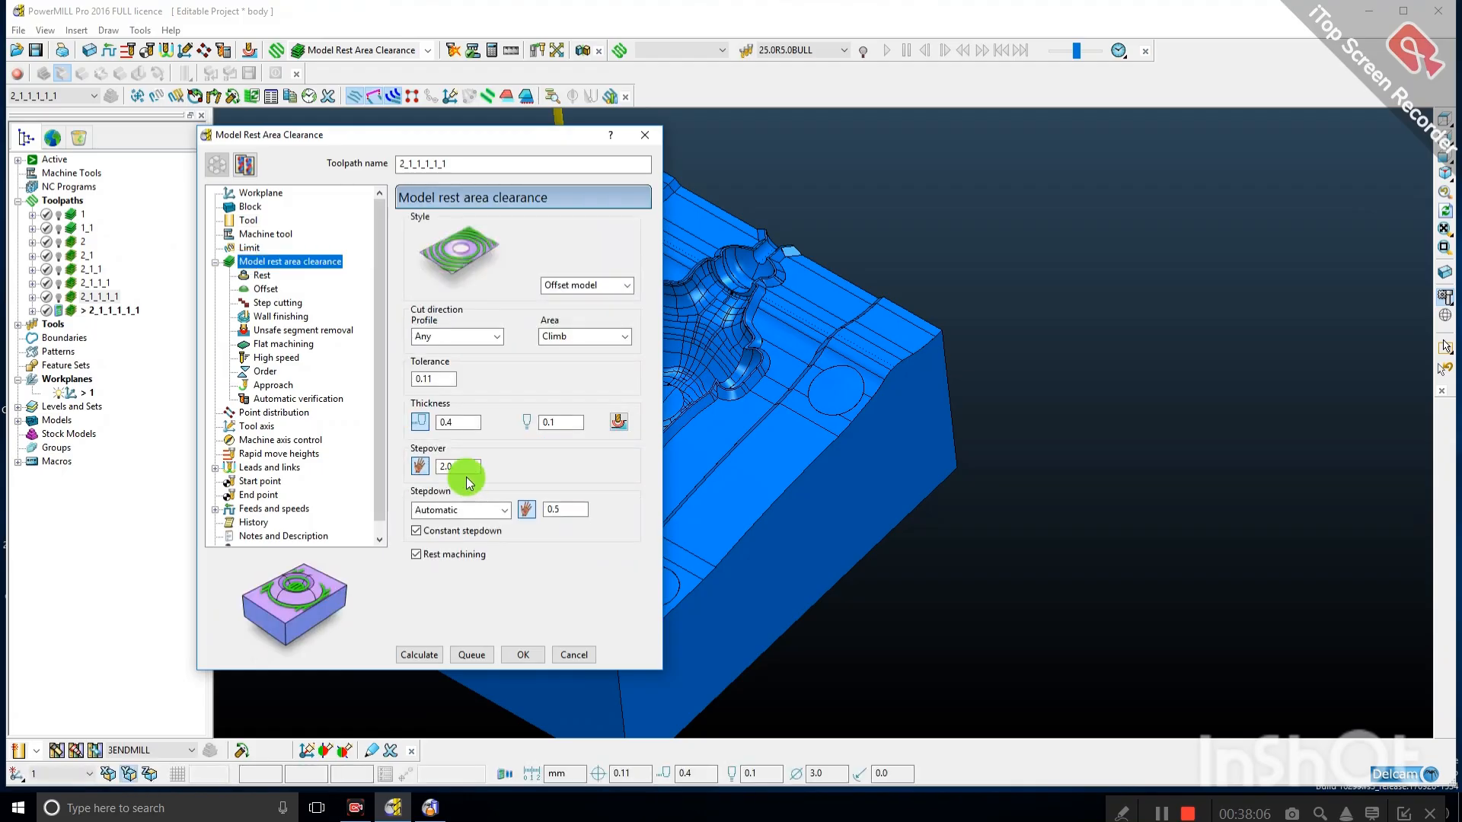
double_click(461, 467)
type("1.5")
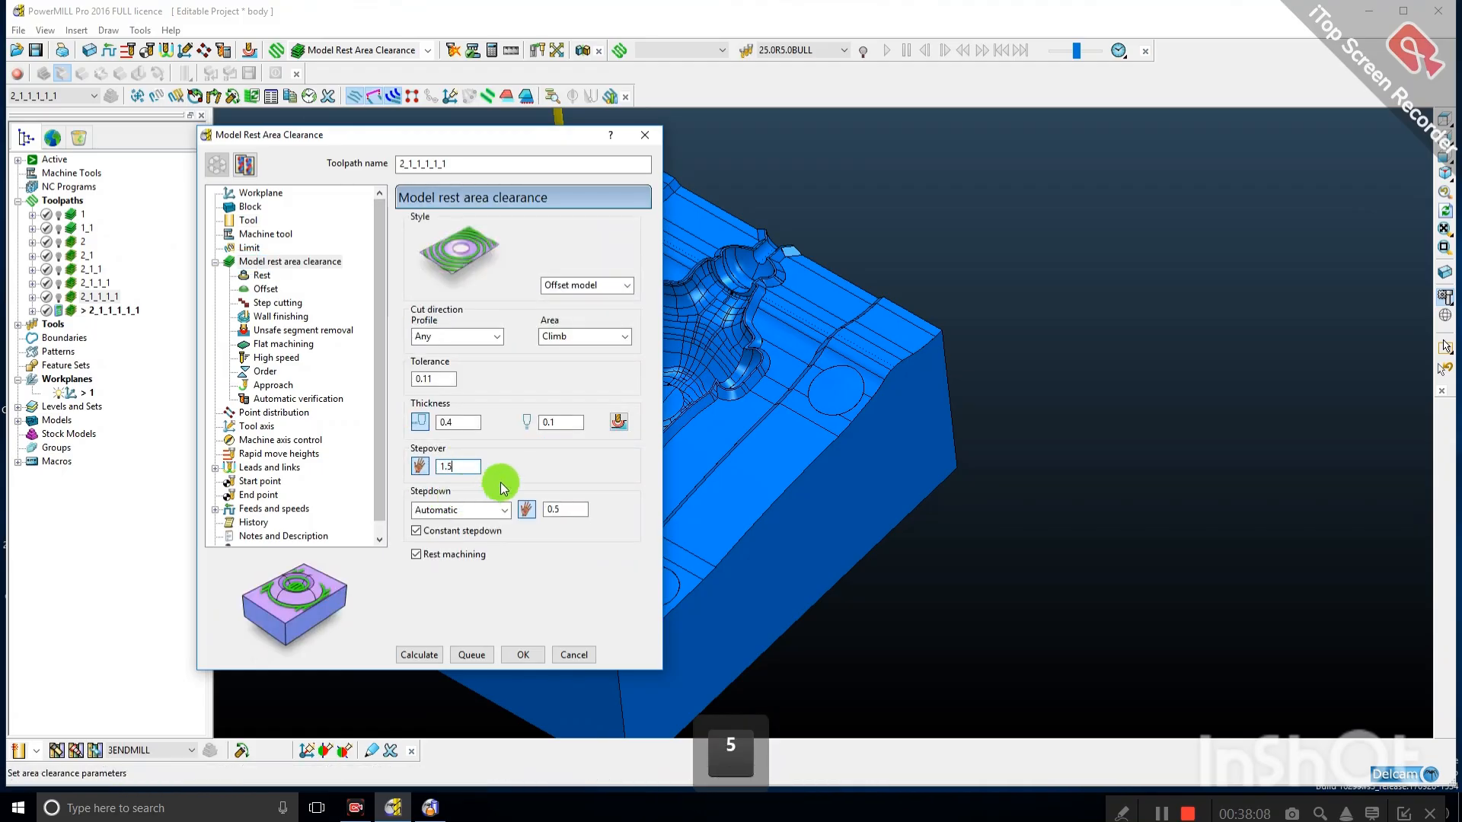
Set the rest machining reference to toolpath 2_1_1_1_1 and calculate the 3 mm end mill toolpath.
left_click(263, 282)
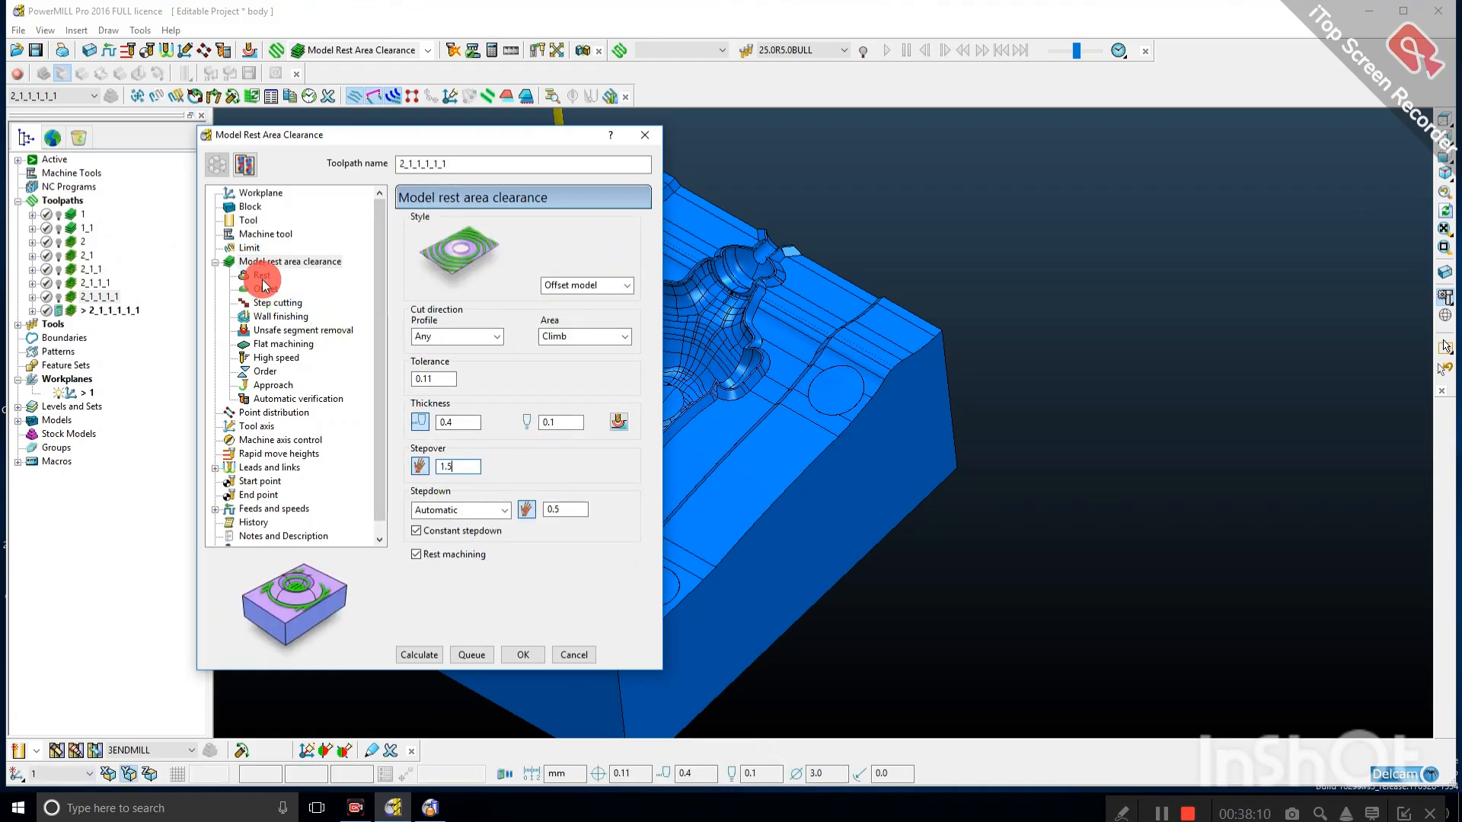
left_click(587, 240)
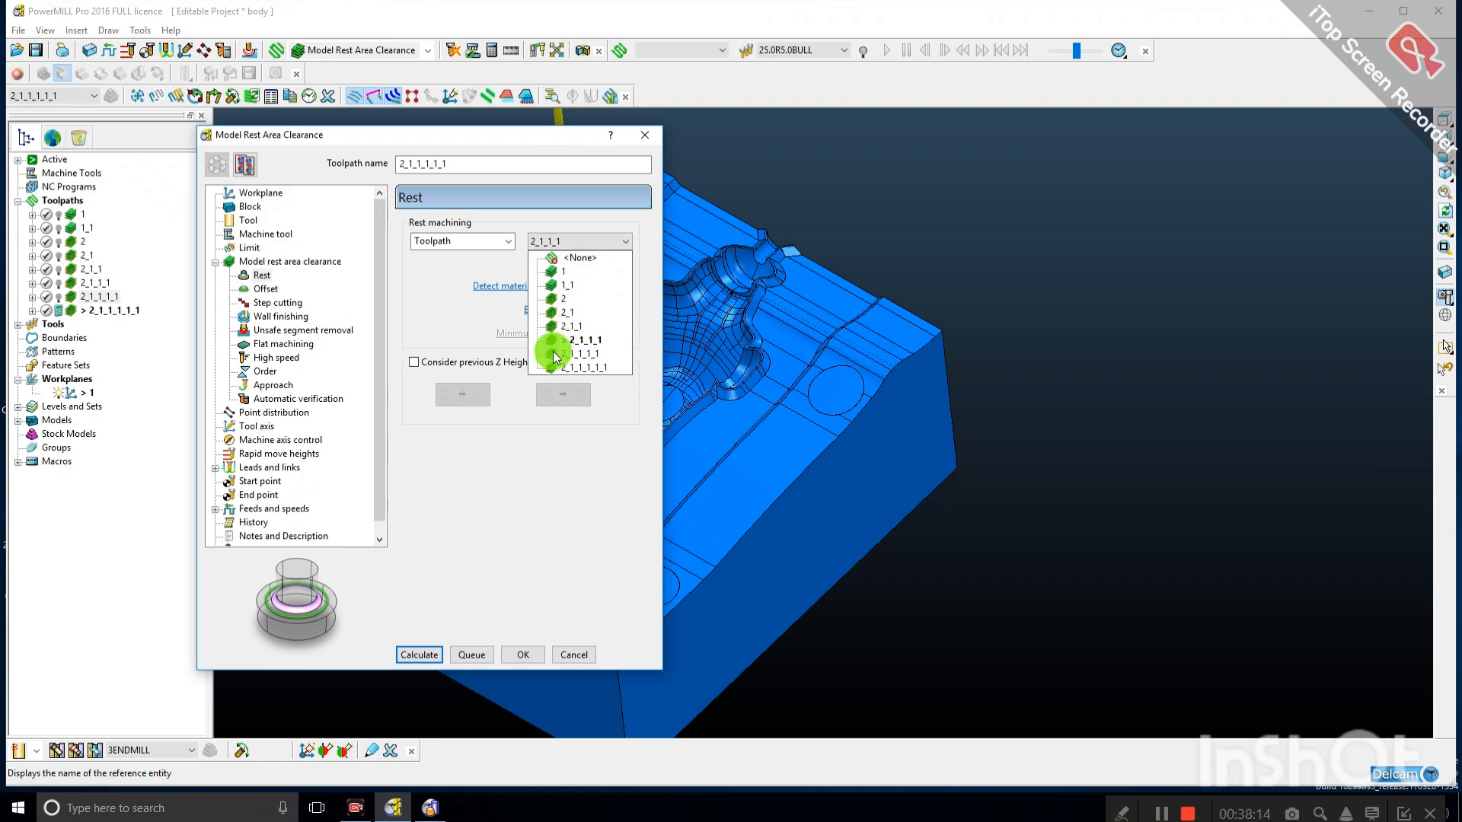
left_click(554, 354)
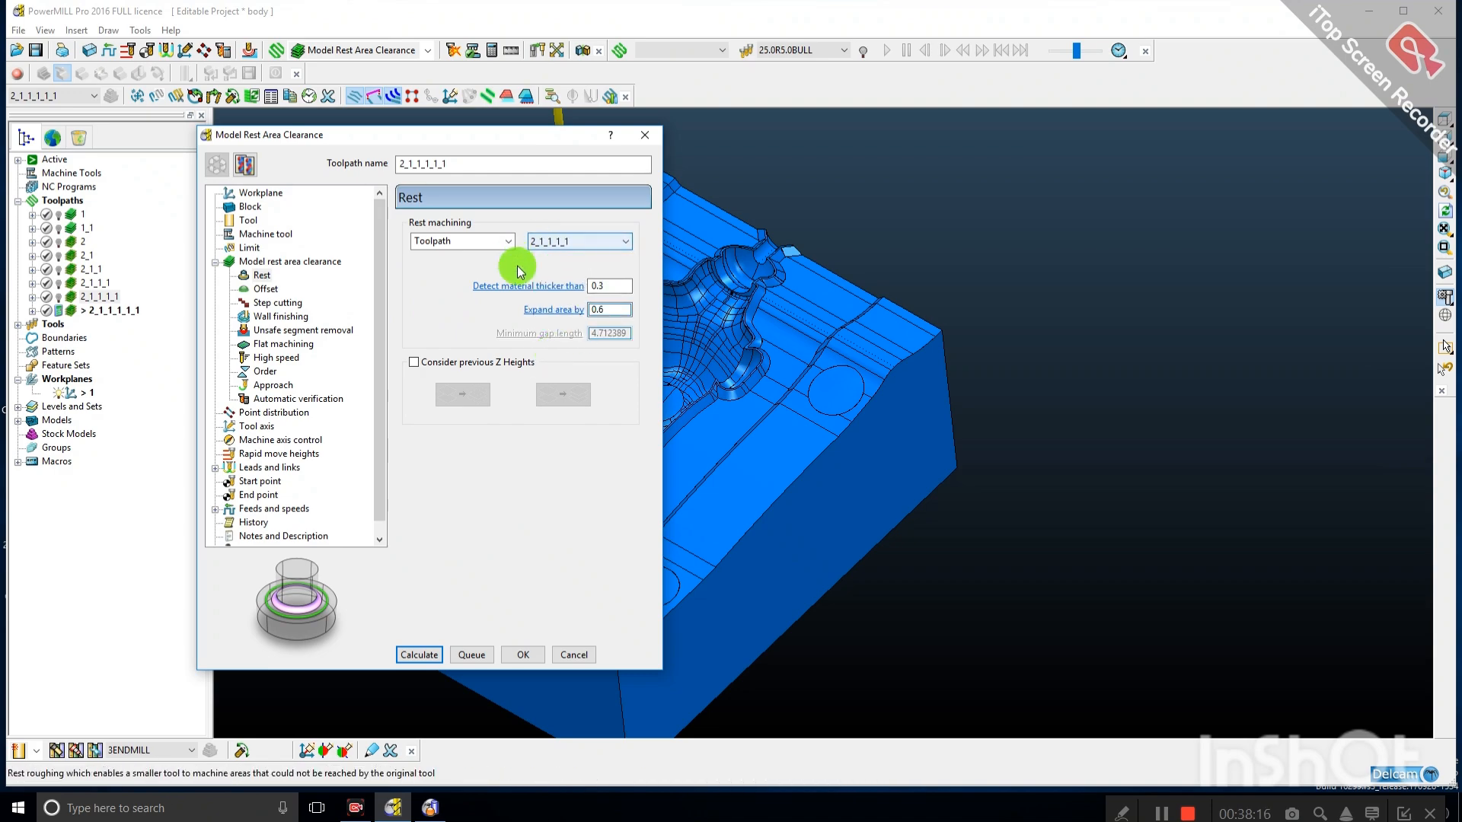
left_click(418, 654)
left_click(655, 677)
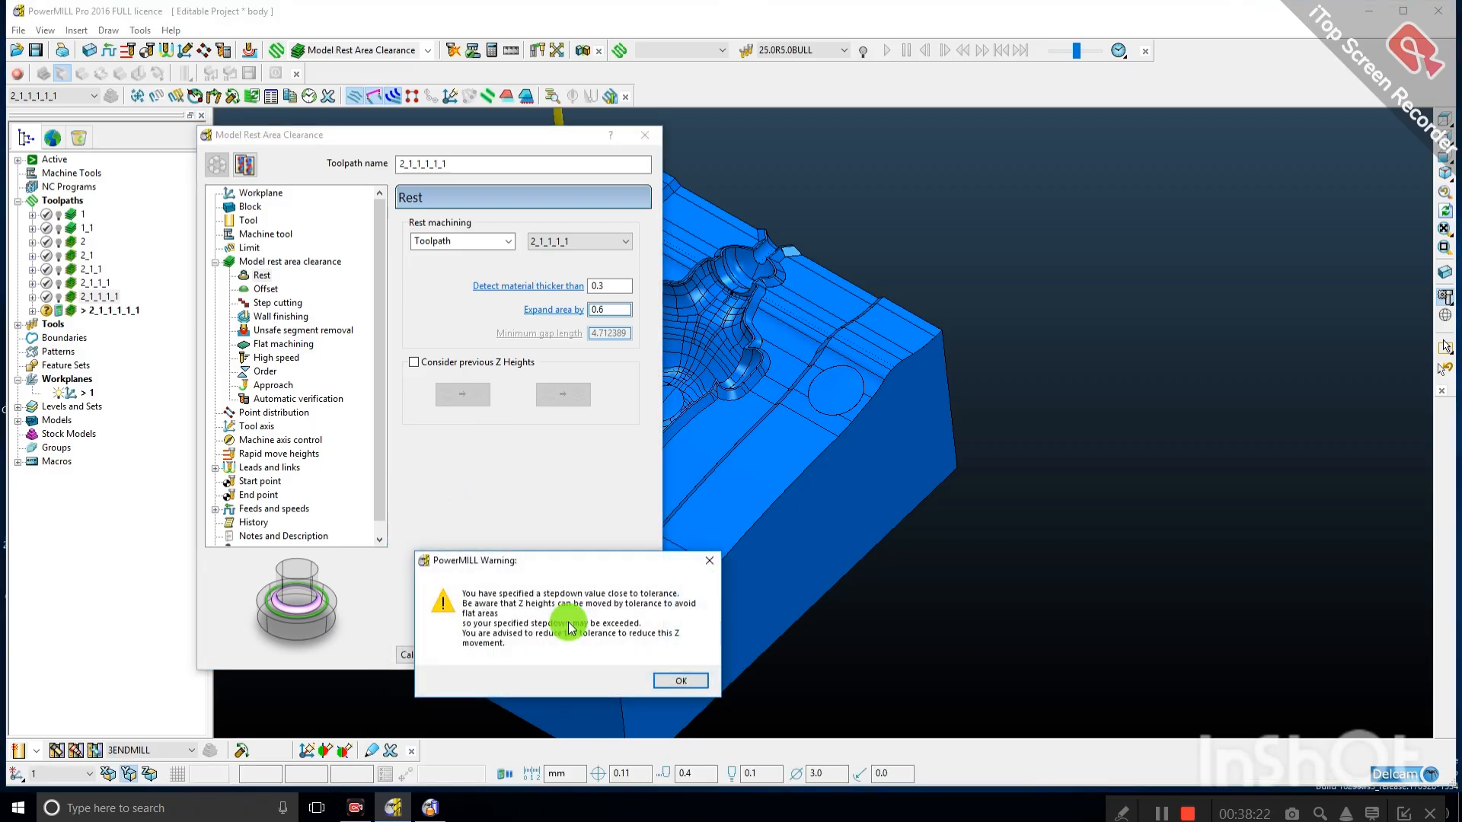
left_click(664, 681)
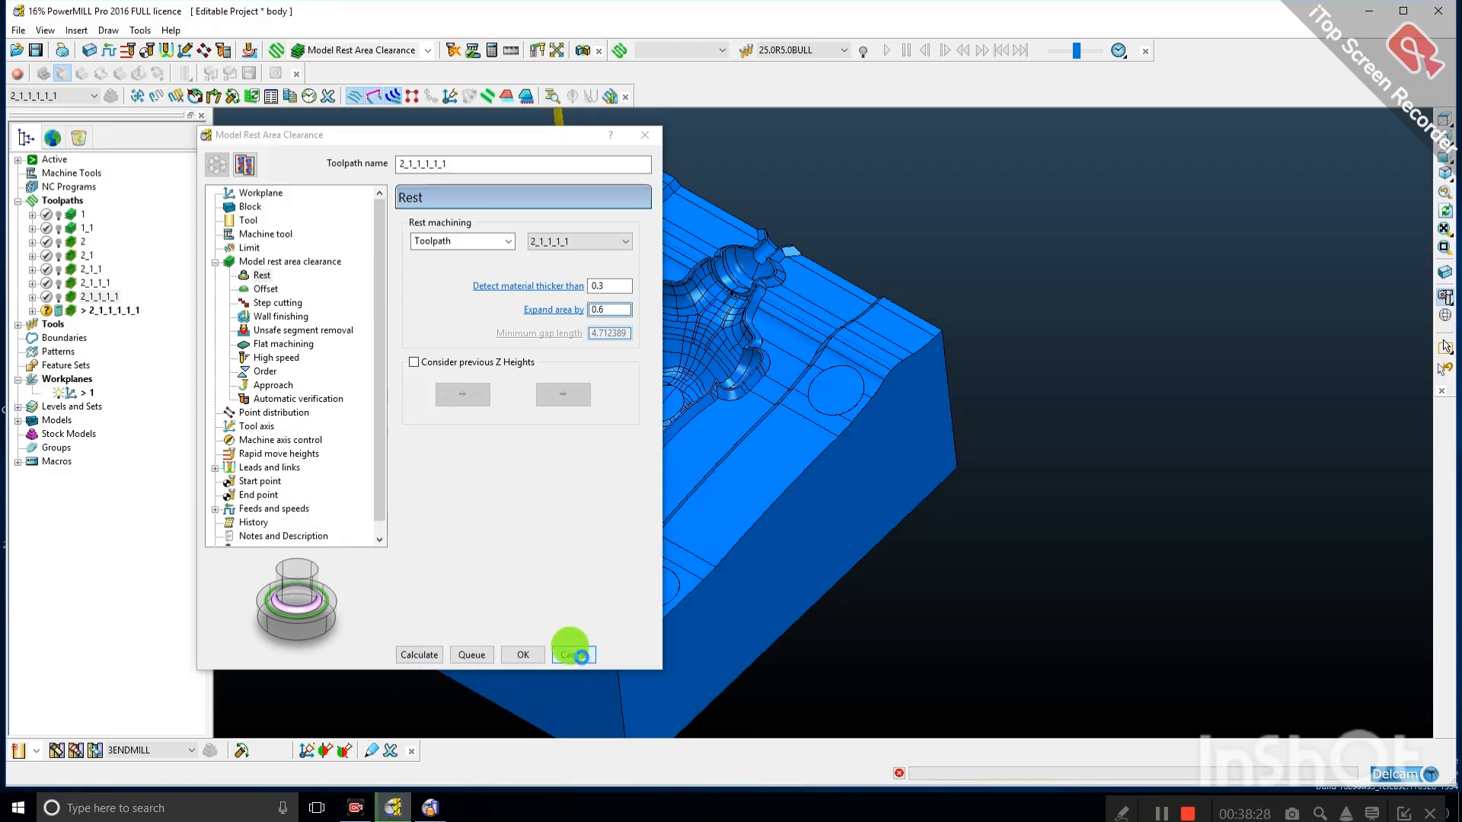
left_click(678, 695)
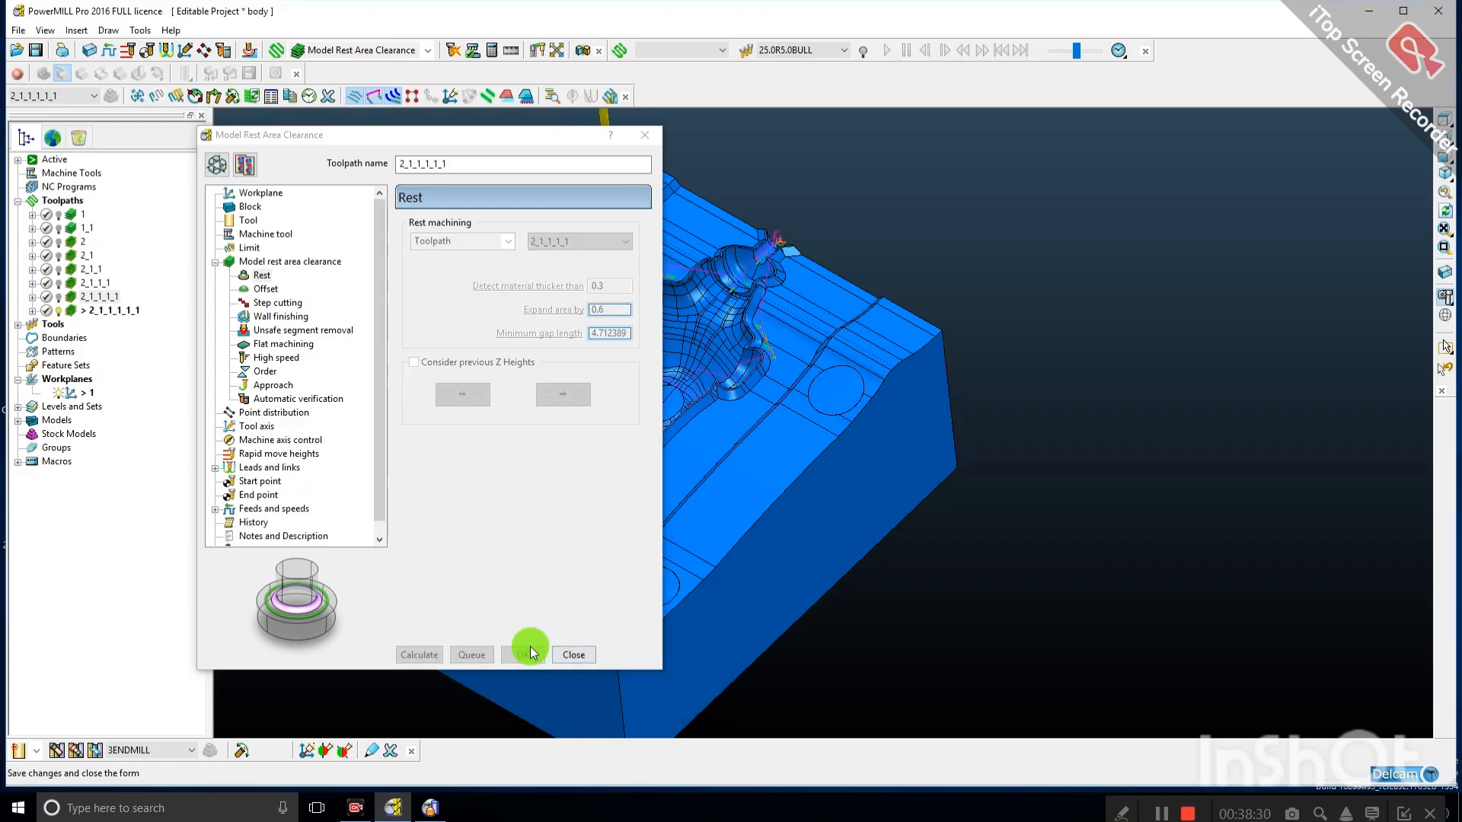
left_click(572, 655)
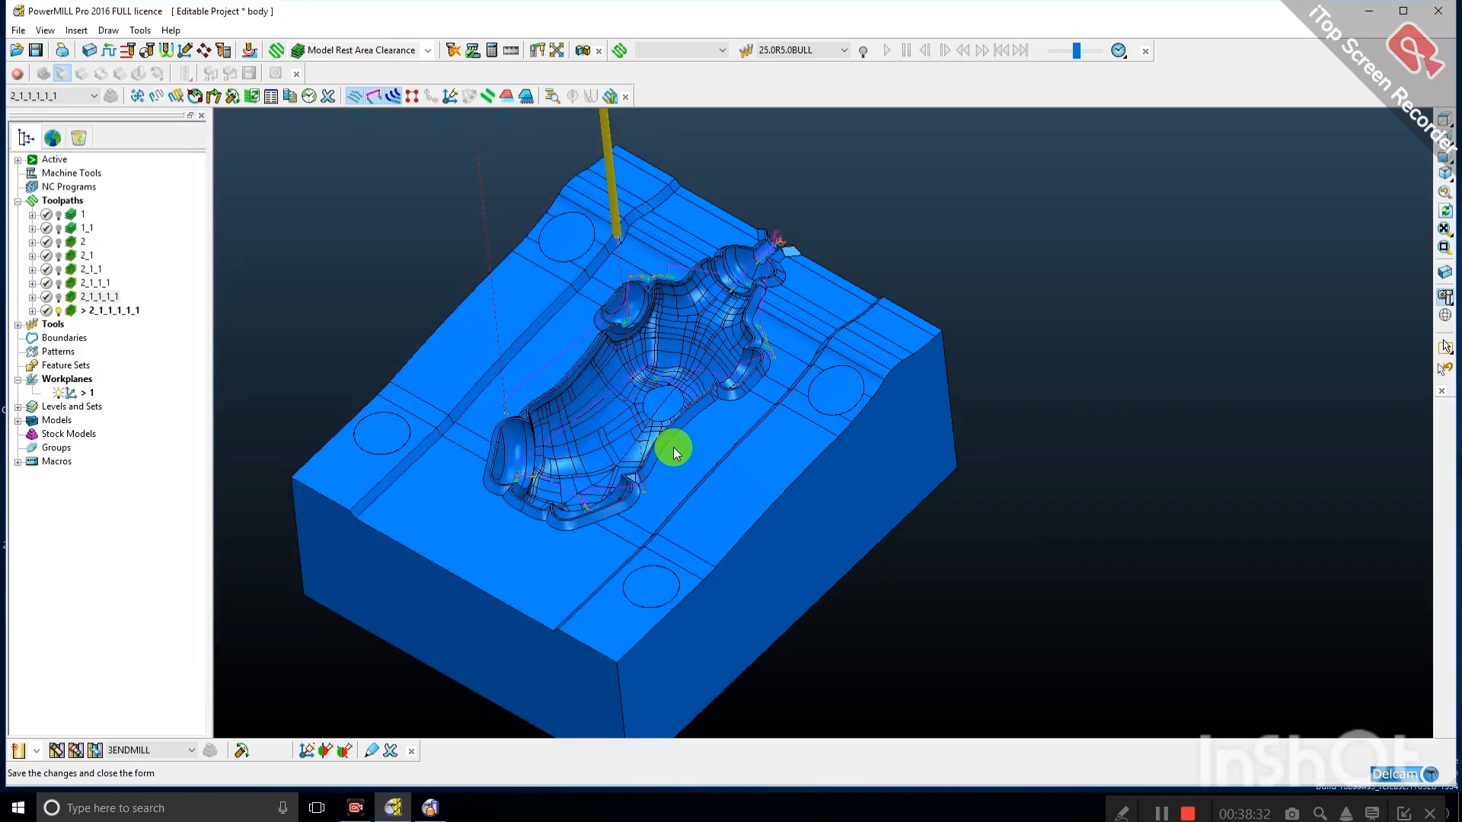
Delete the 3 mm end mill toolpath 2_1_1_1_1_1 after checking its segments on the model.
middle_click_drag(745, 493, 842, 403)
scroll(842, 403, "down", 2)
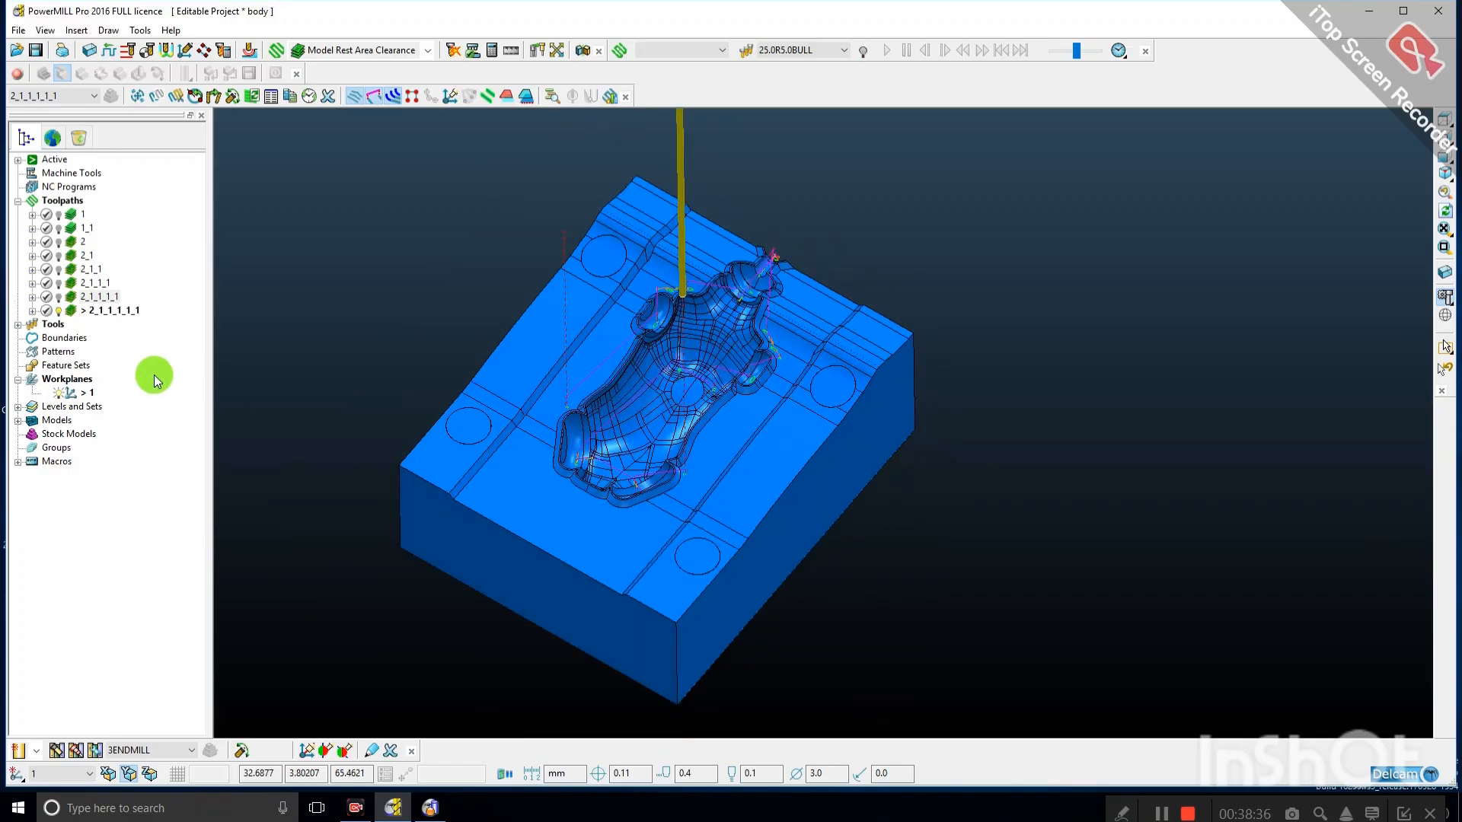
right_click(75, 315)
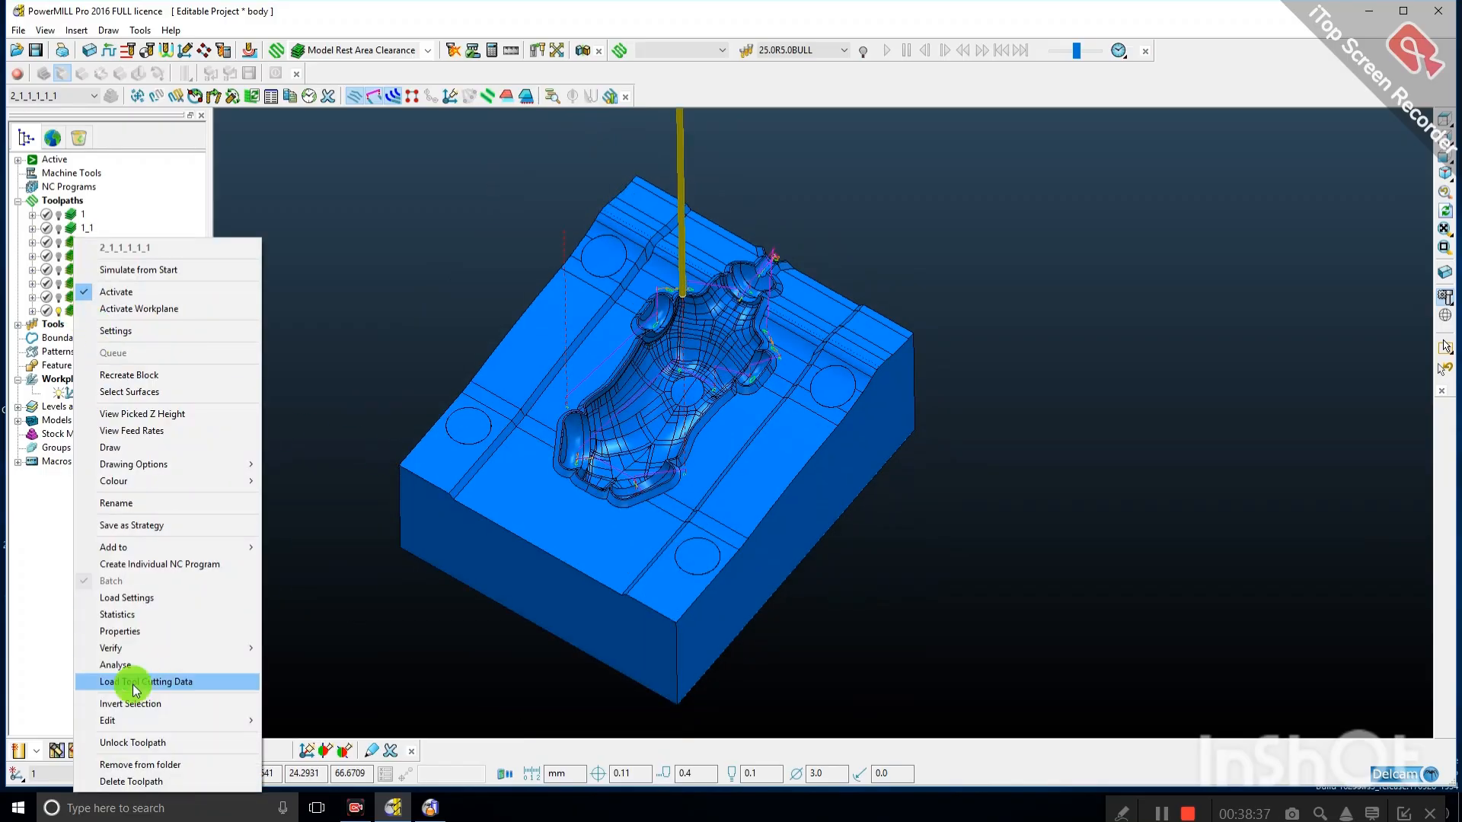
left_click(126, 782)
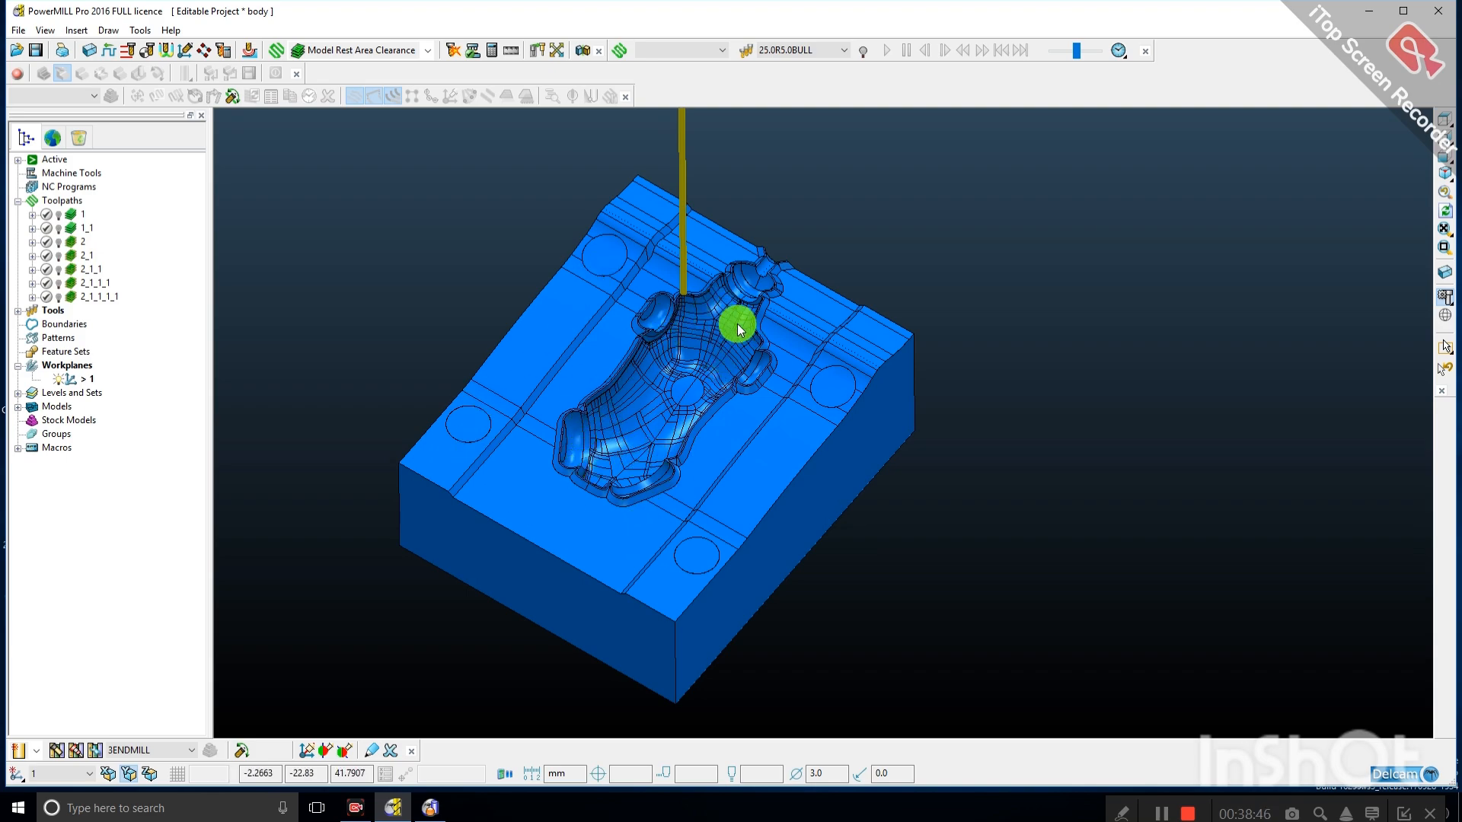
scroll(779, 344, "down", 2)
middle_click_drag(779, 344, 778, 341)
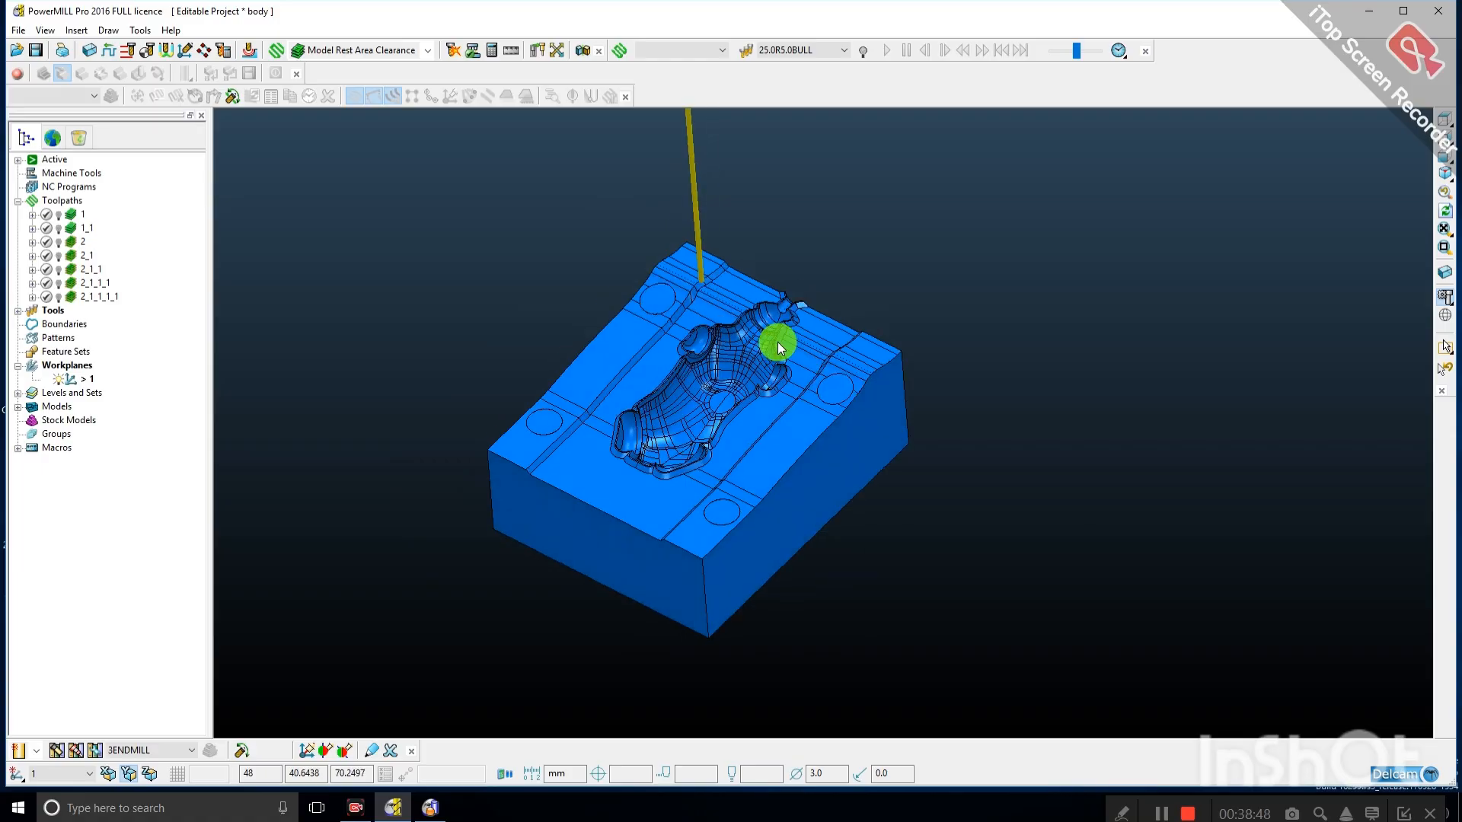
scroll(716, 437, "up", 2)
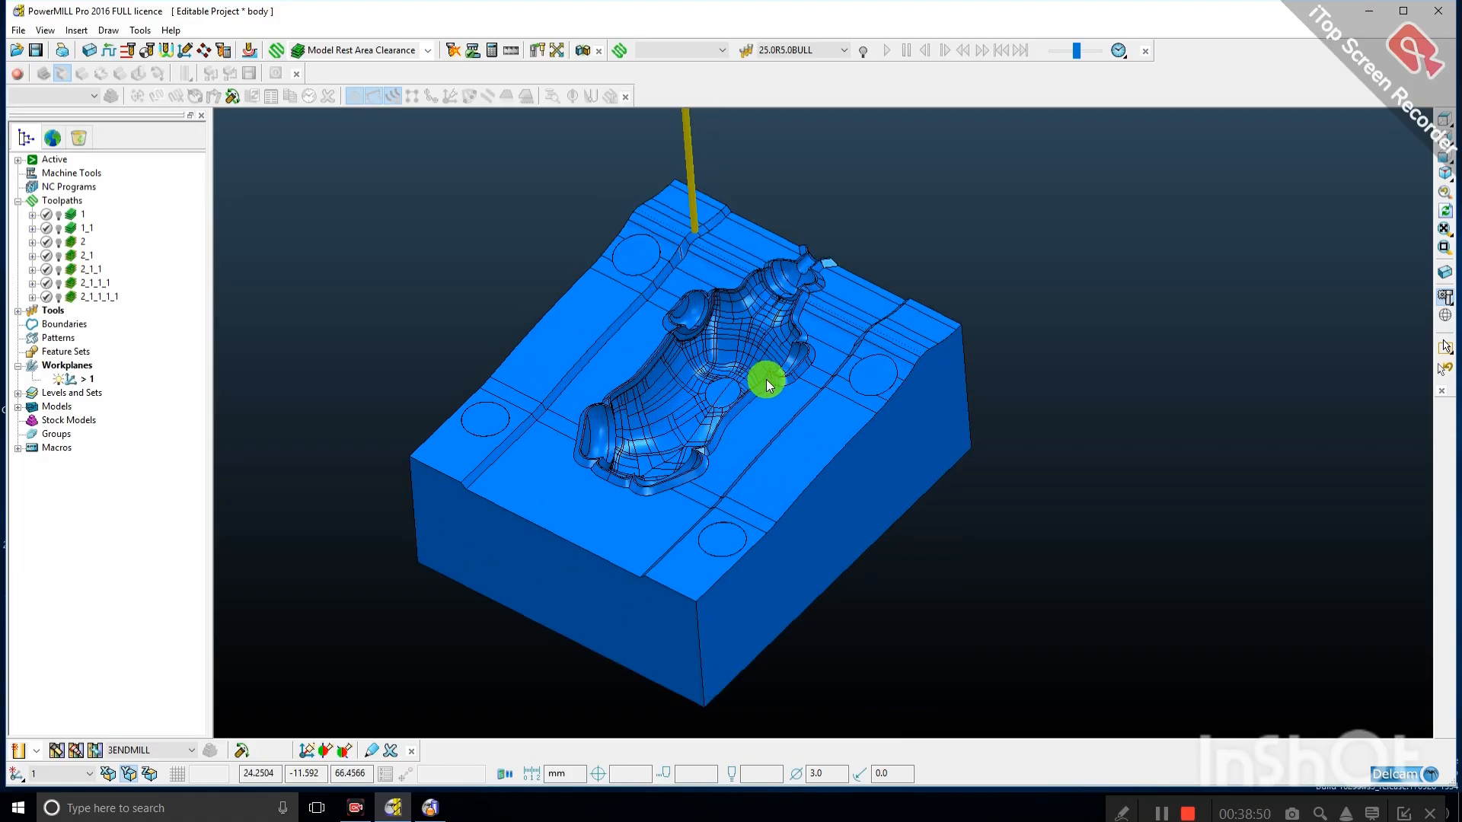
middle_click_drag(767, 379, 768, 379)
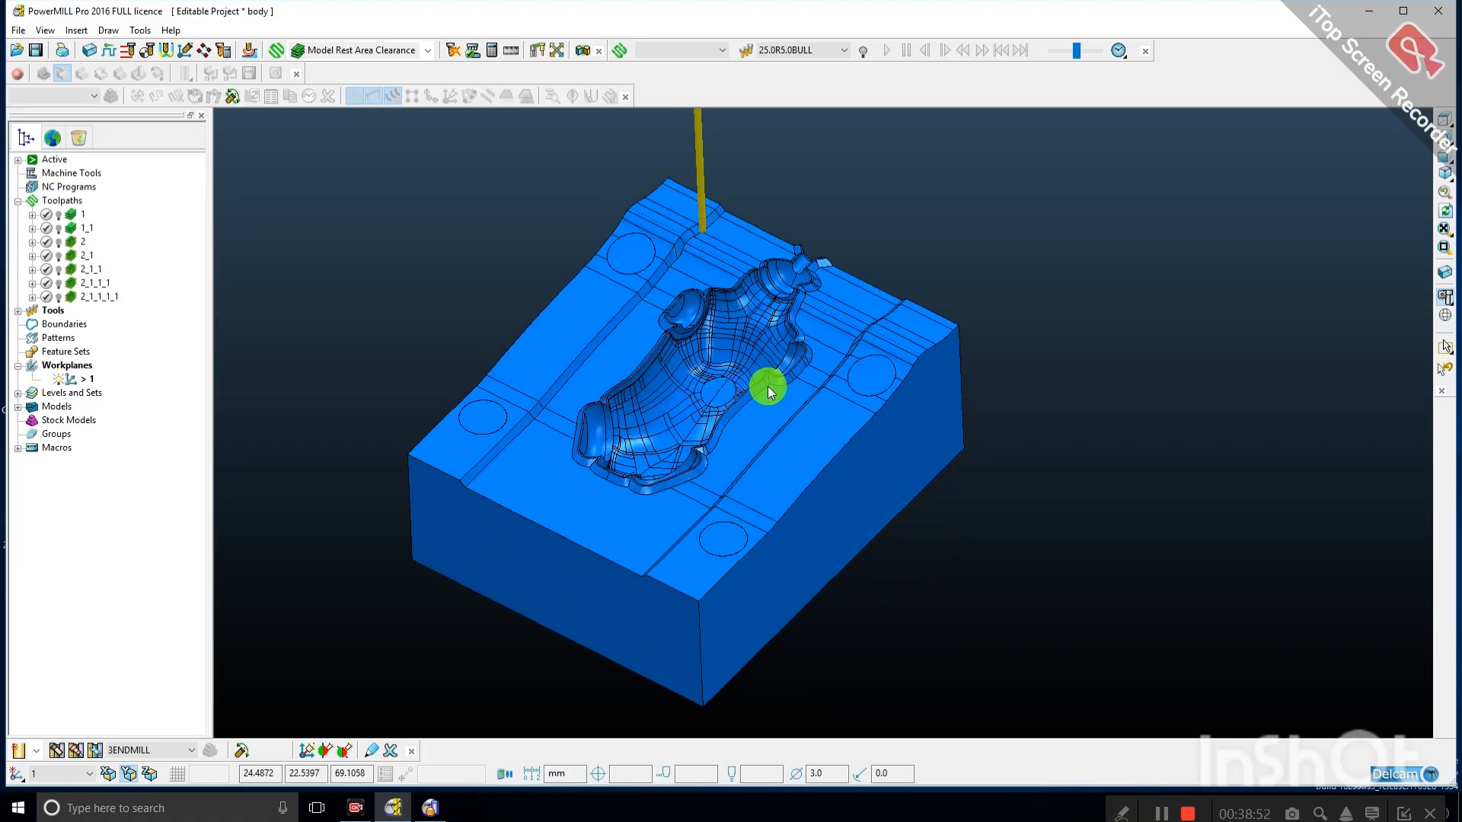
scroll(767, 386, "down", 1)
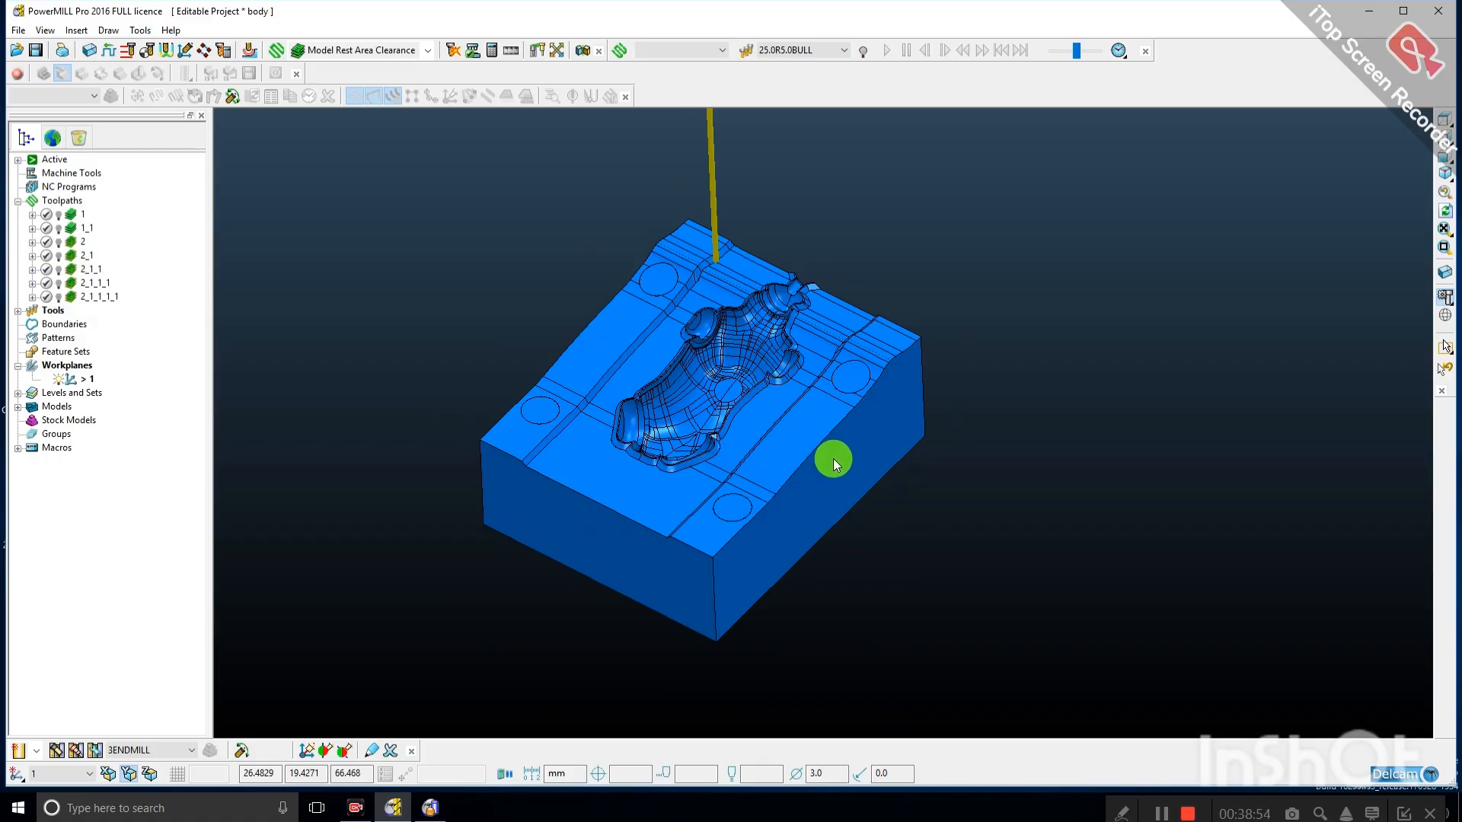